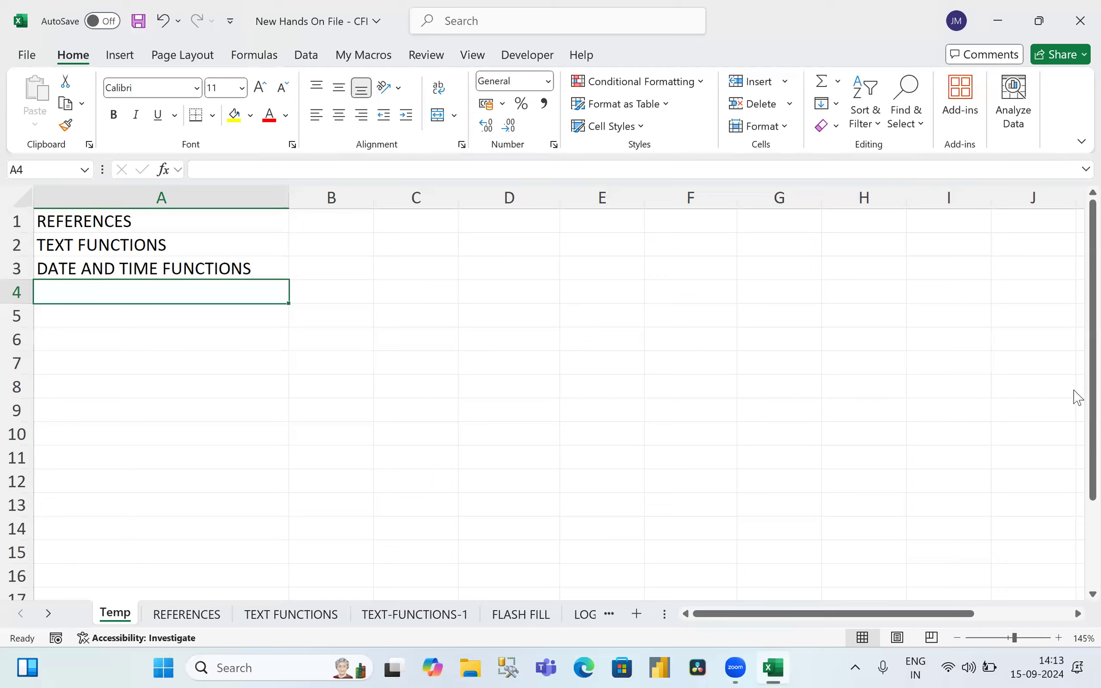
Step: Add LOOKUP FUNCTIONS in cell A4 and ARRAY FUNCTIONS in cell A5 of the topic list
type("LOOK")
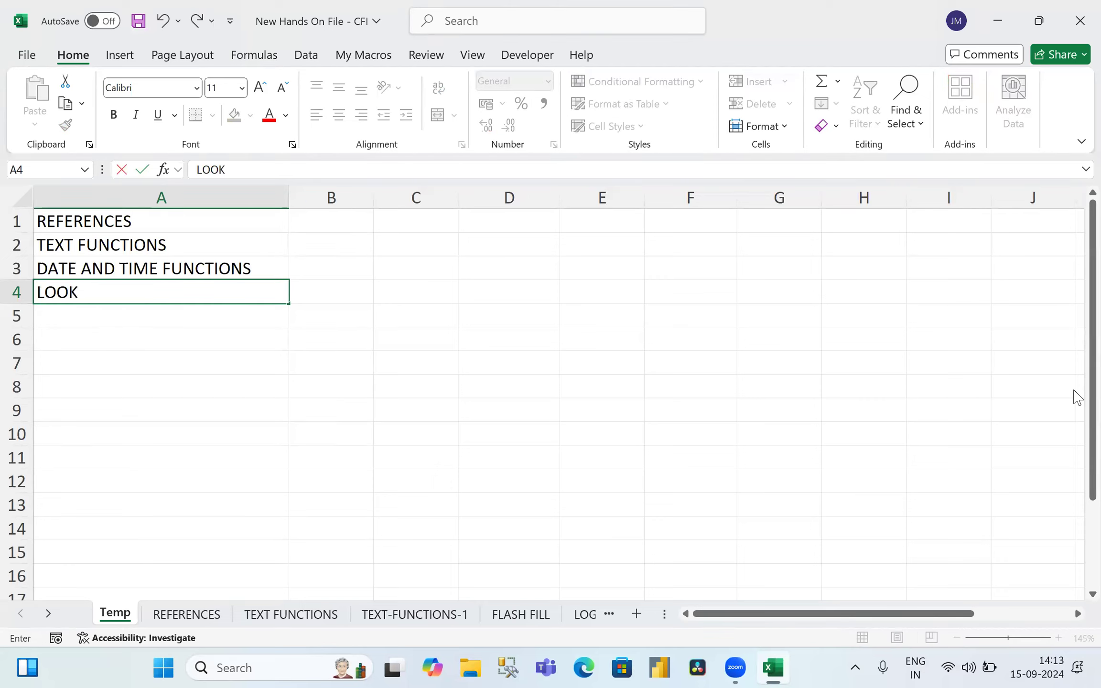
type("UP FUNCTIONS")
key("Return")
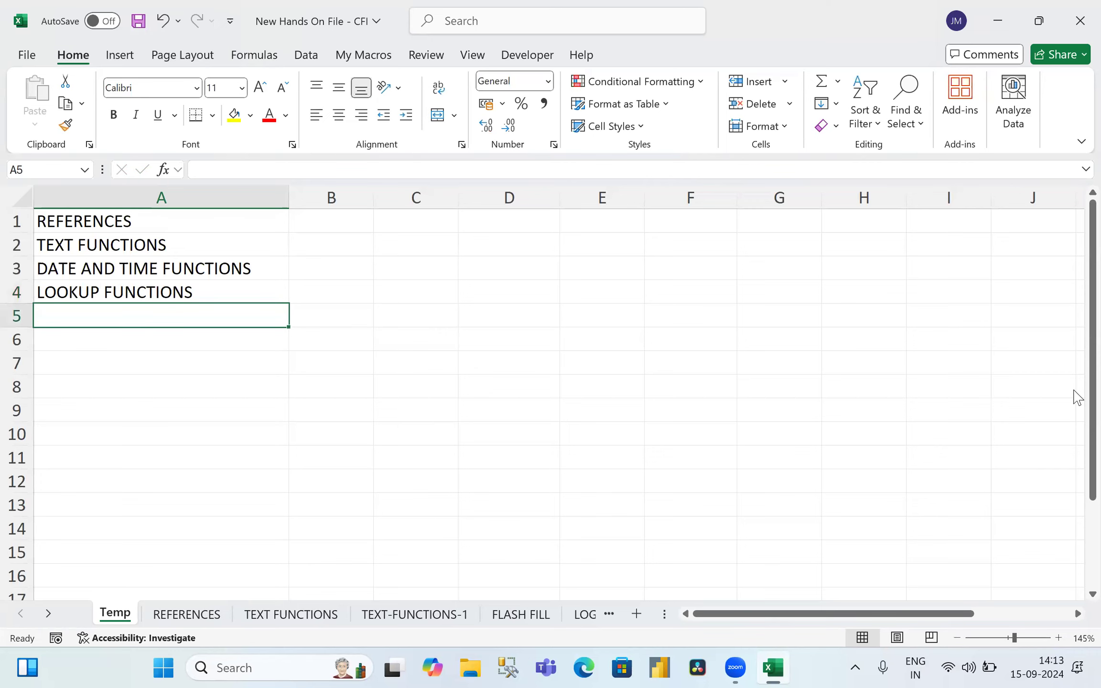
type("ARR")
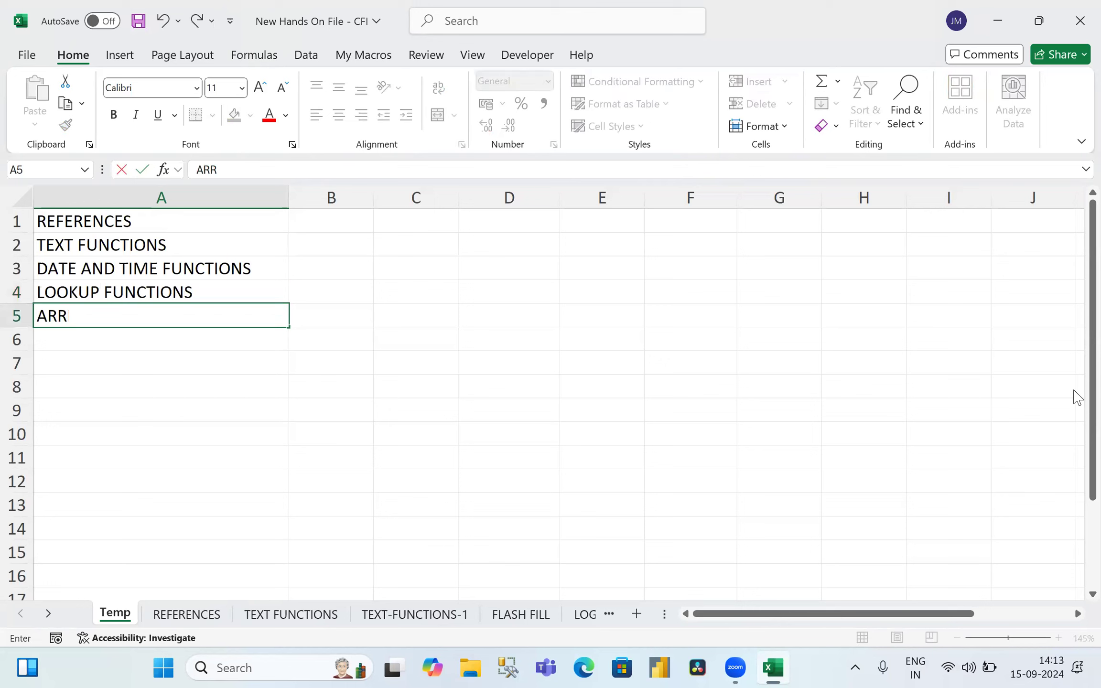
type("AY FUNCTIONS")
key("Return")
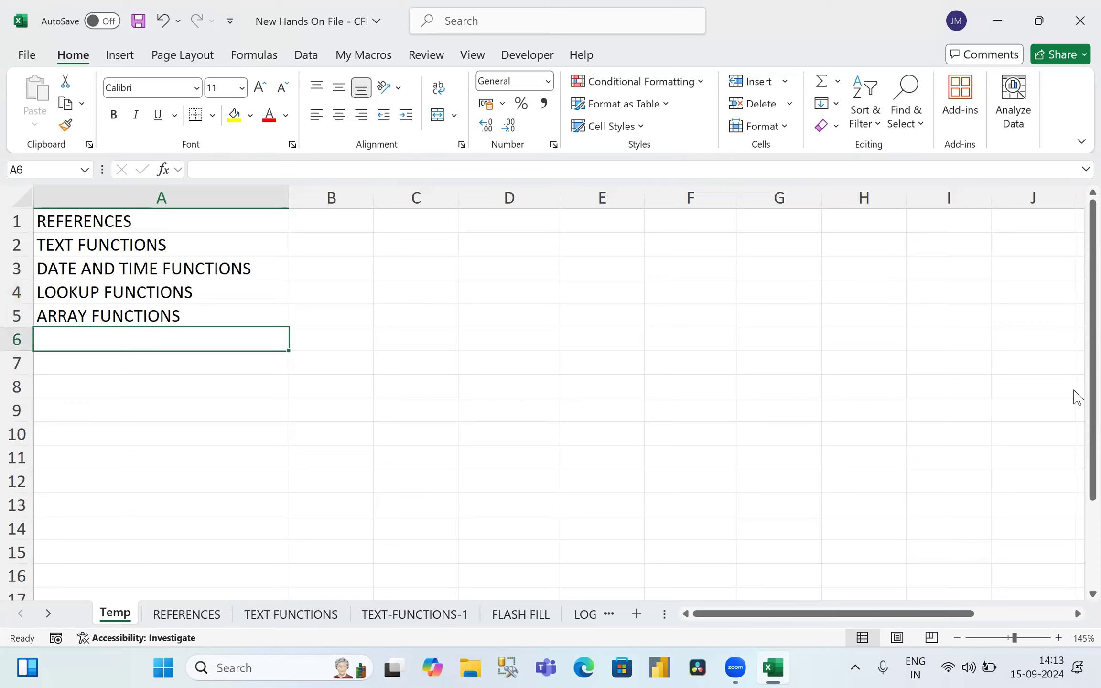
Step: Enter CONDITIONAL FUNCTIONS in cell A6 and STATISTICAL FUNCTIONS in cell A7
type("CONDITIONAL FU")
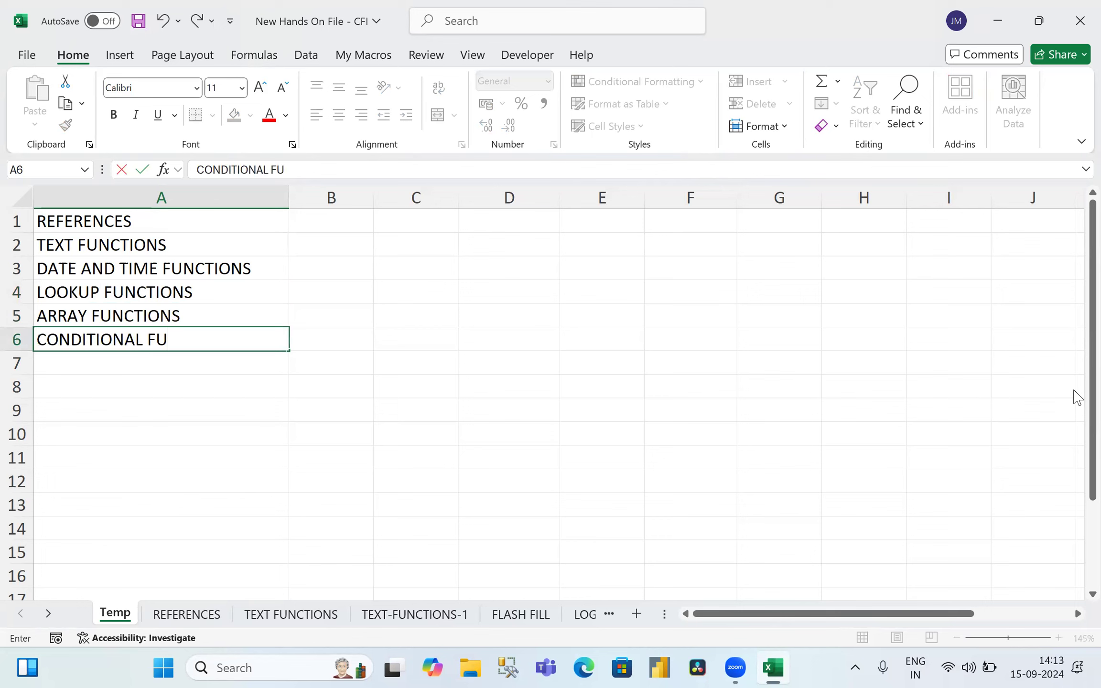
type("NCTIONS")
key("Return")
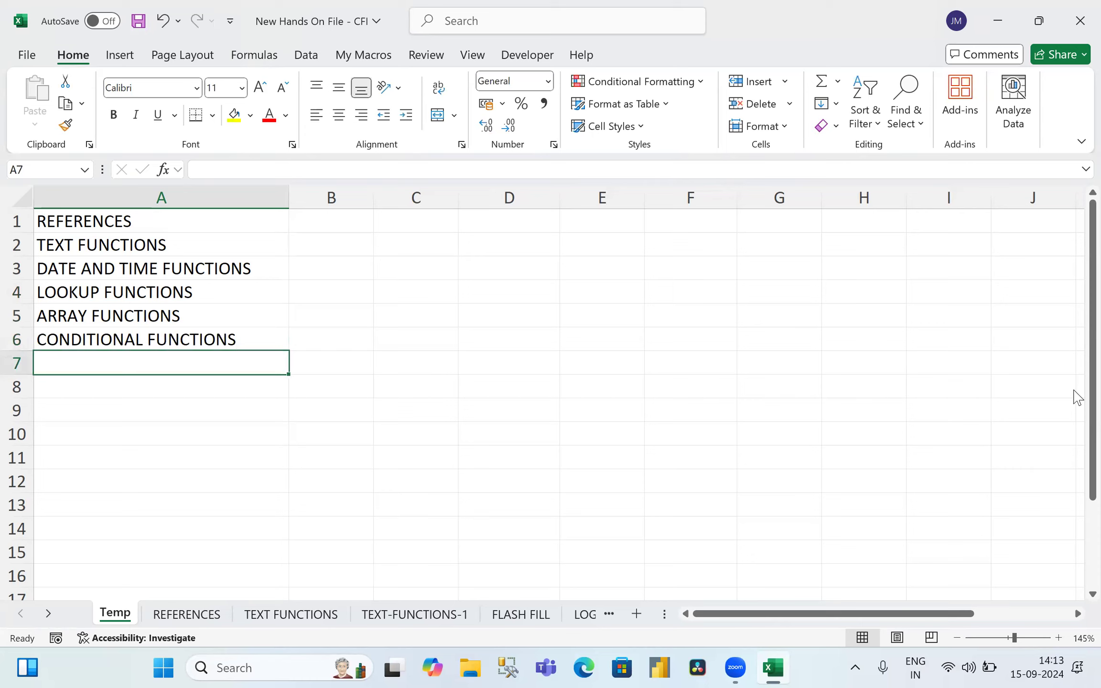
type("STATISTICAL FUN")
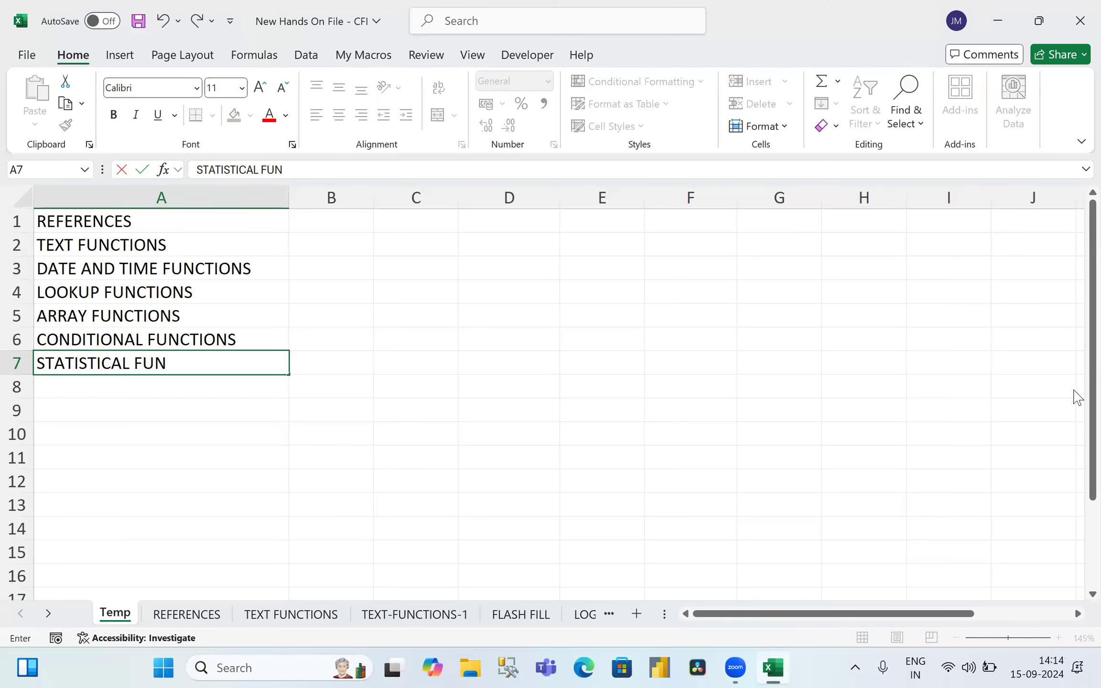
type("CTIONS")
key("Return")
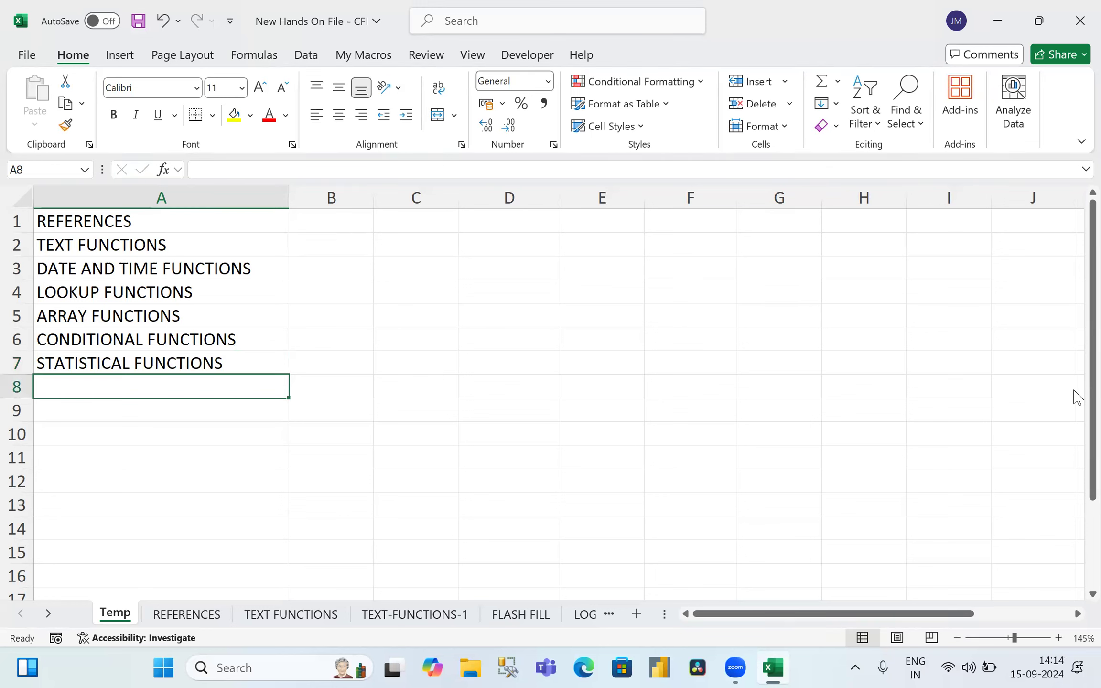
Step: Enter the function names SUMIF, COUNTIF, AVERAGEIF, MAXIFS, MINIFS as one comma-separated entry in cell A8
type("SUMIF")
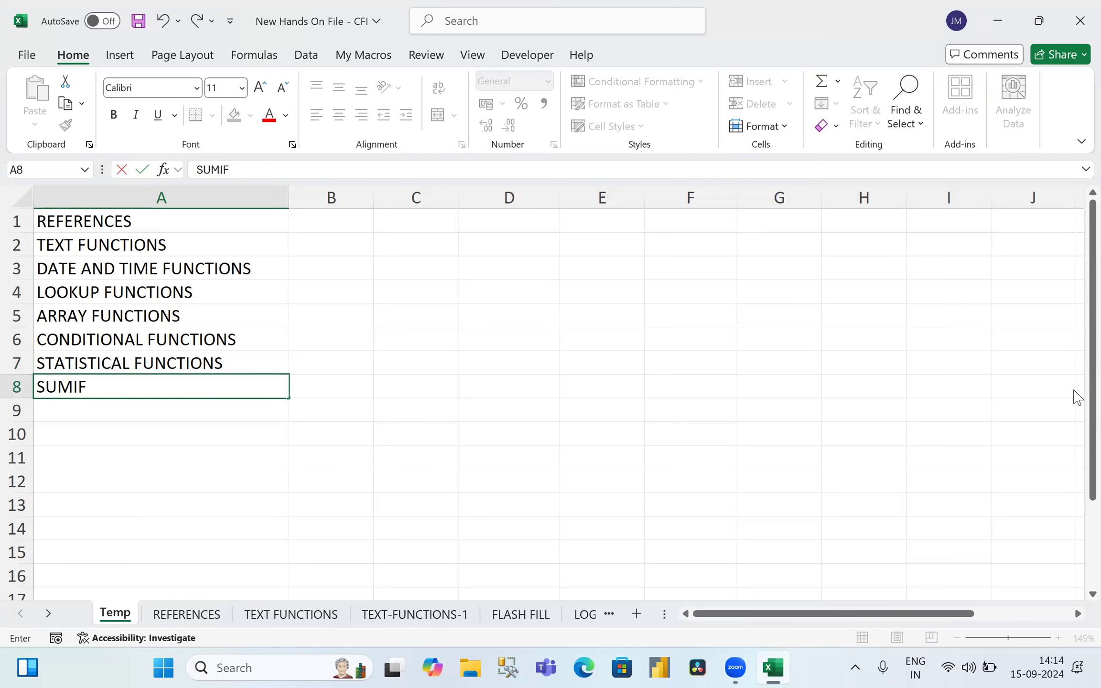
type(", COUNTIF, AVERAGEIF")
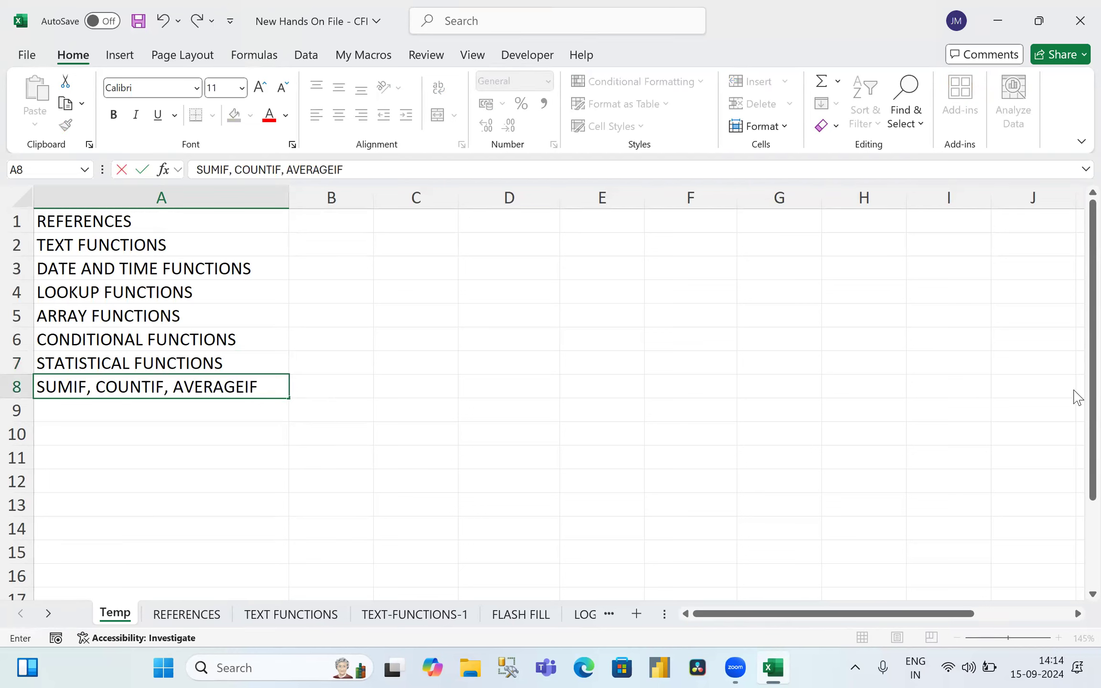
type(", MAXIFS")
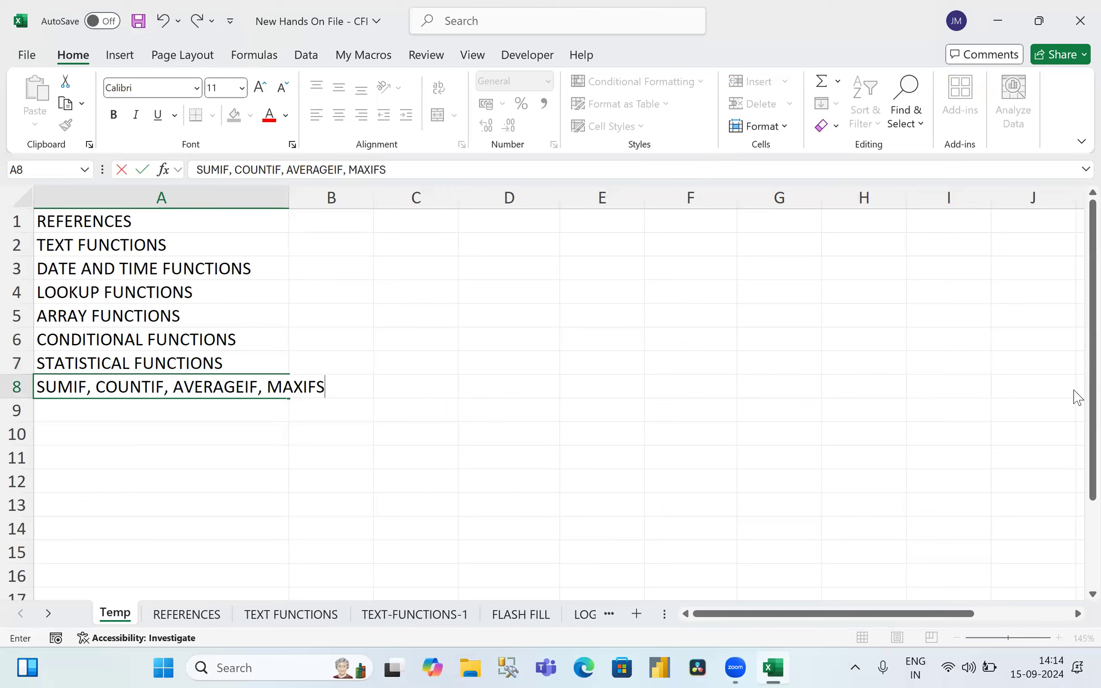
type(", MINIFS,")
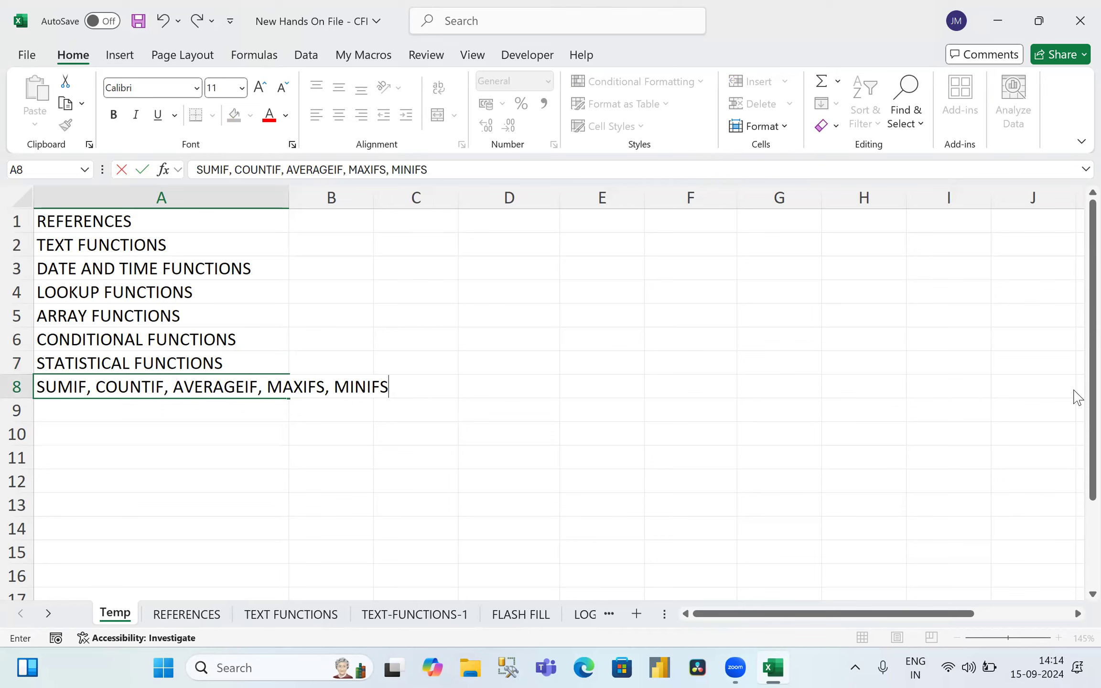
key("Return")
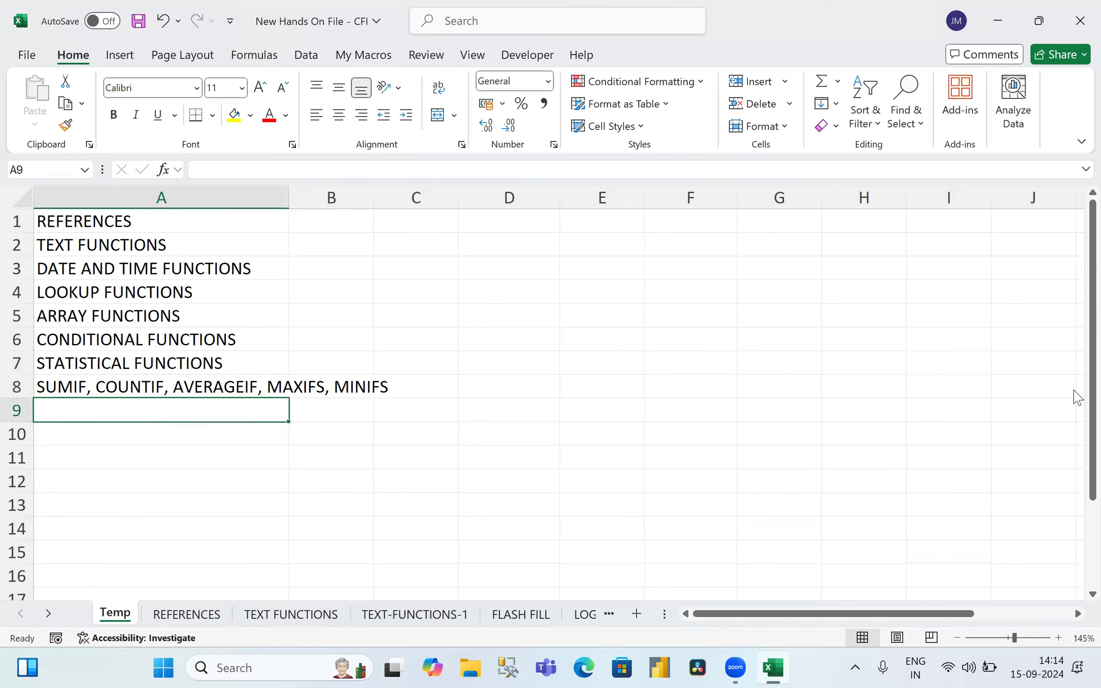
Step: Enter DATABASE FUNCTIONS as the topic in cell A9
type("DATABASE")
key("BackSpace")
type("BASE FUNCTIONS")
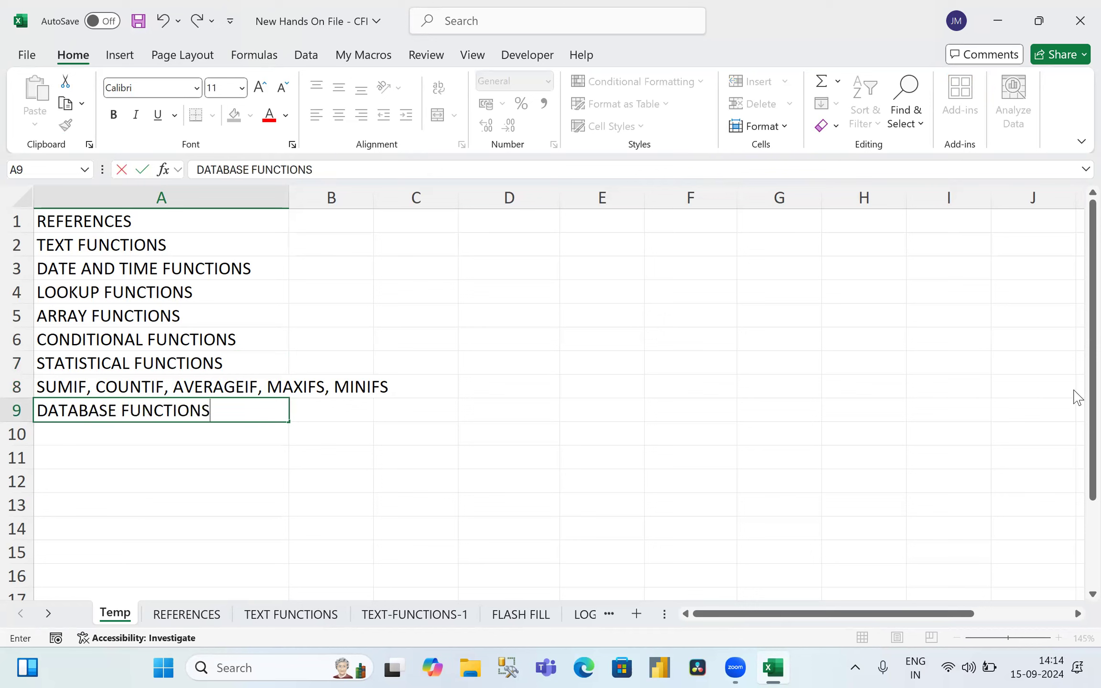
key("Return")
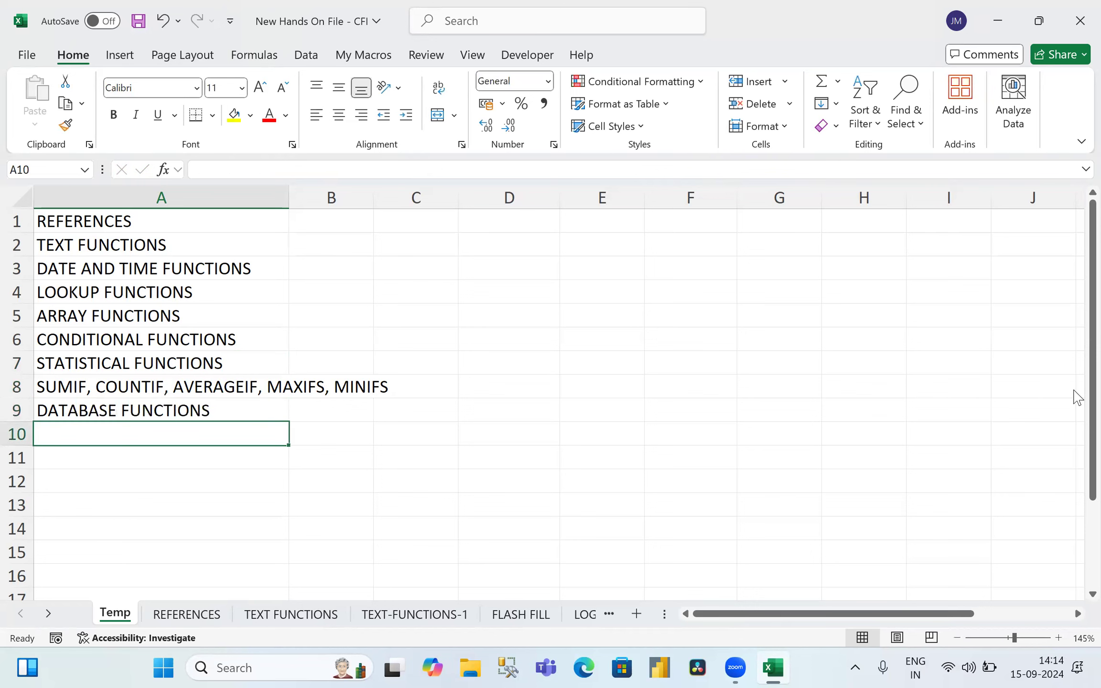
Step: Enter the database function names DSUM, DCOUNT, DAVERAGE, DMAX, DMIN as one comma-separated entry in cell A10
type("DSU")
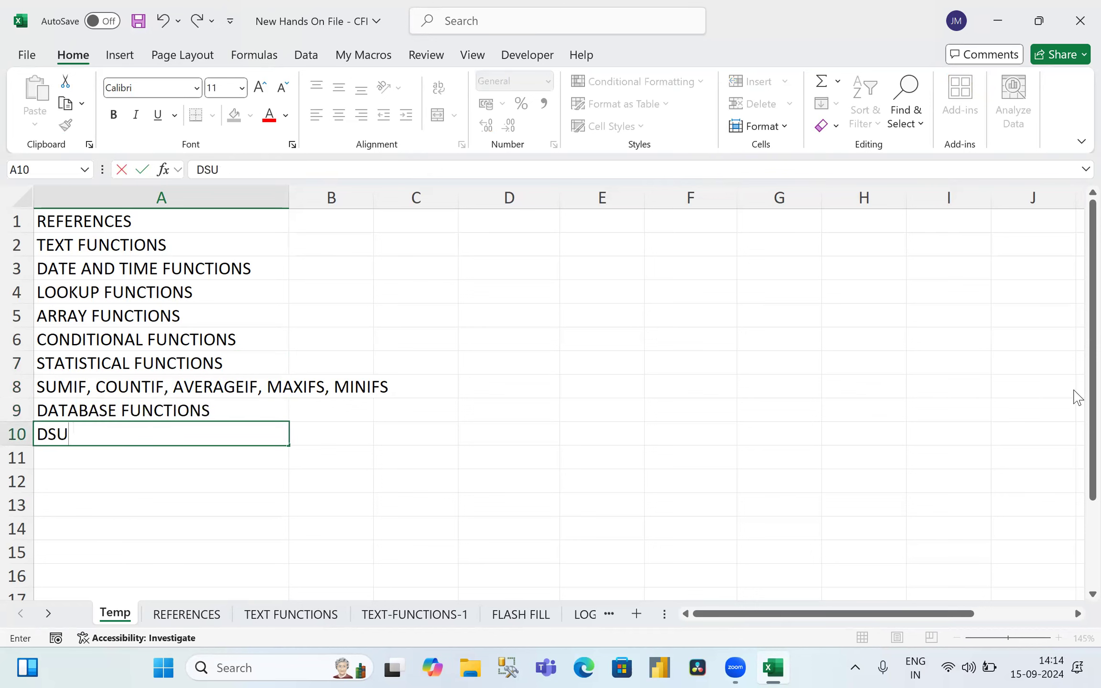
type("M, DCOUNT,")
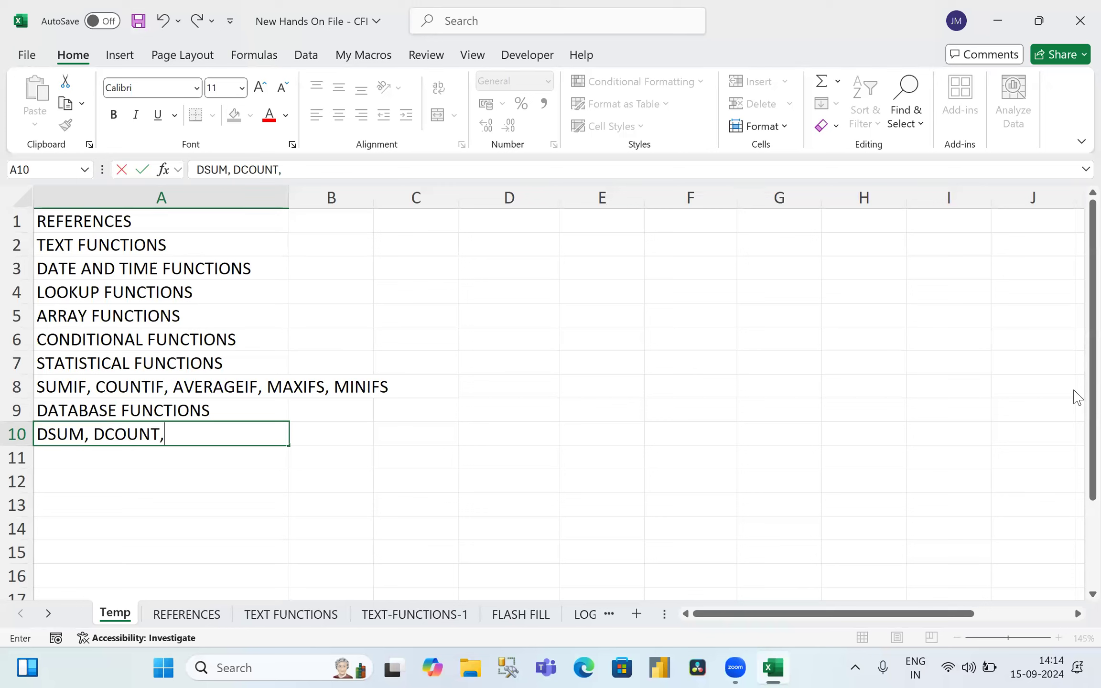
type(" DAVA")
key("BackSpace")
type("ERAG")
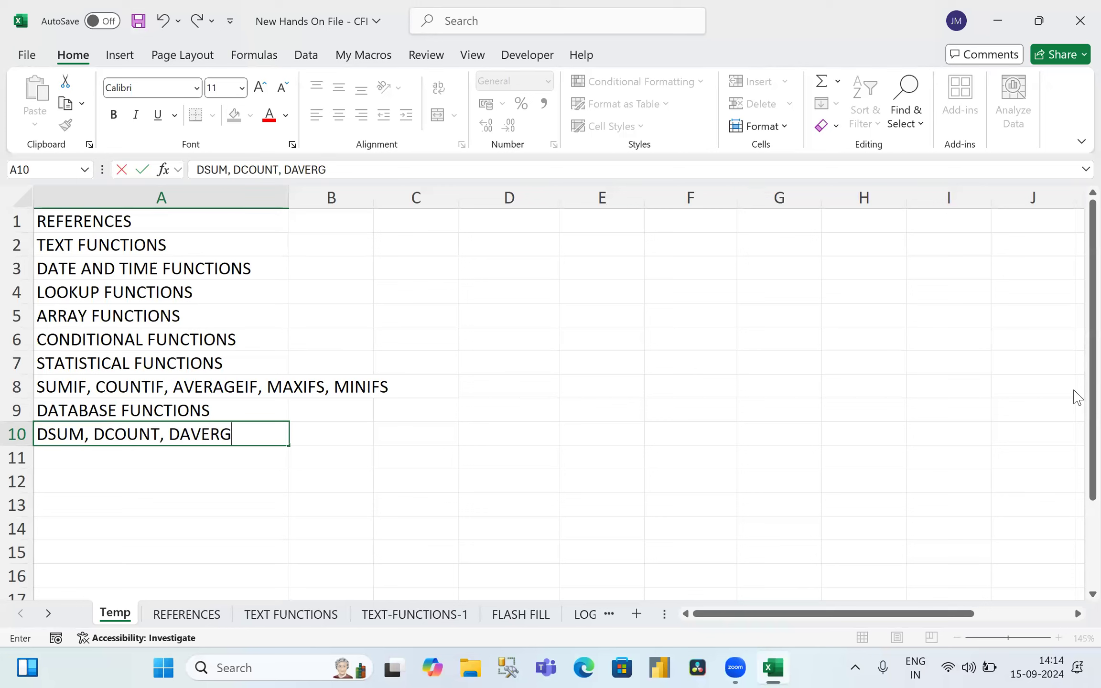
key("BackSpace")
type("AGE,")
type(" DMA")
key("BackSpace")
type("MAXM")
key("BackSpace")
type(", DMIN")
key("Return")
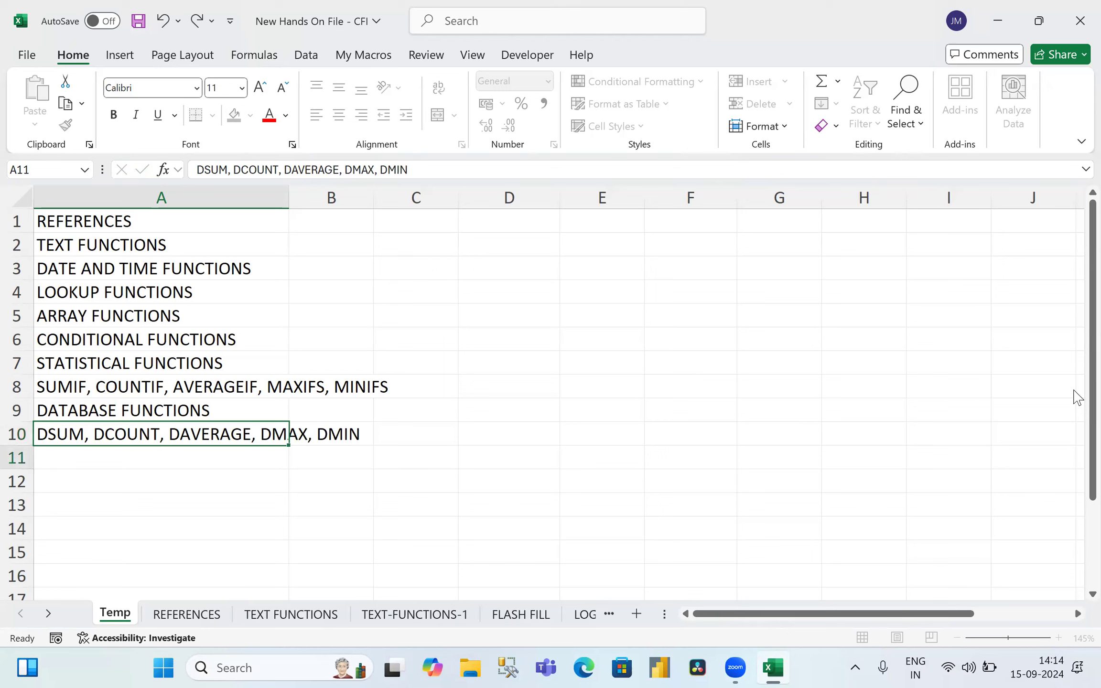
Step: Enter CONDITIONAL FORMATTING as the topic in cell A11
type("CONDITOINAL")
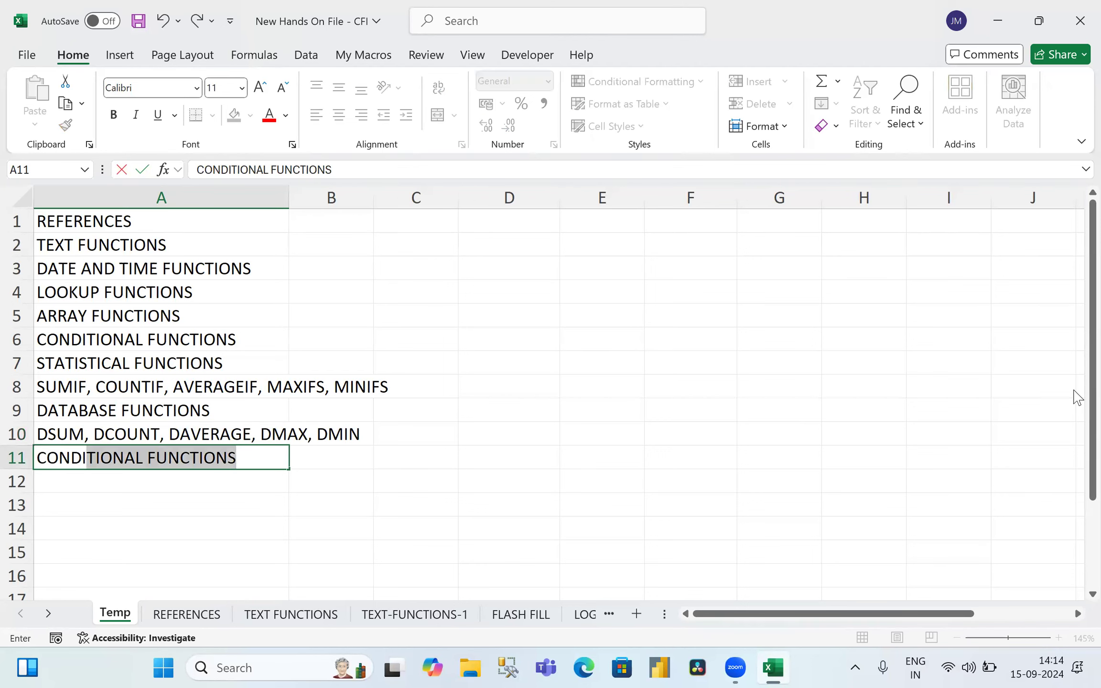
key("BackSpace")
key("BackSpace")
key("BackSpace")
key("BackSpace")
key("BackSpace")
key("BackSpace")
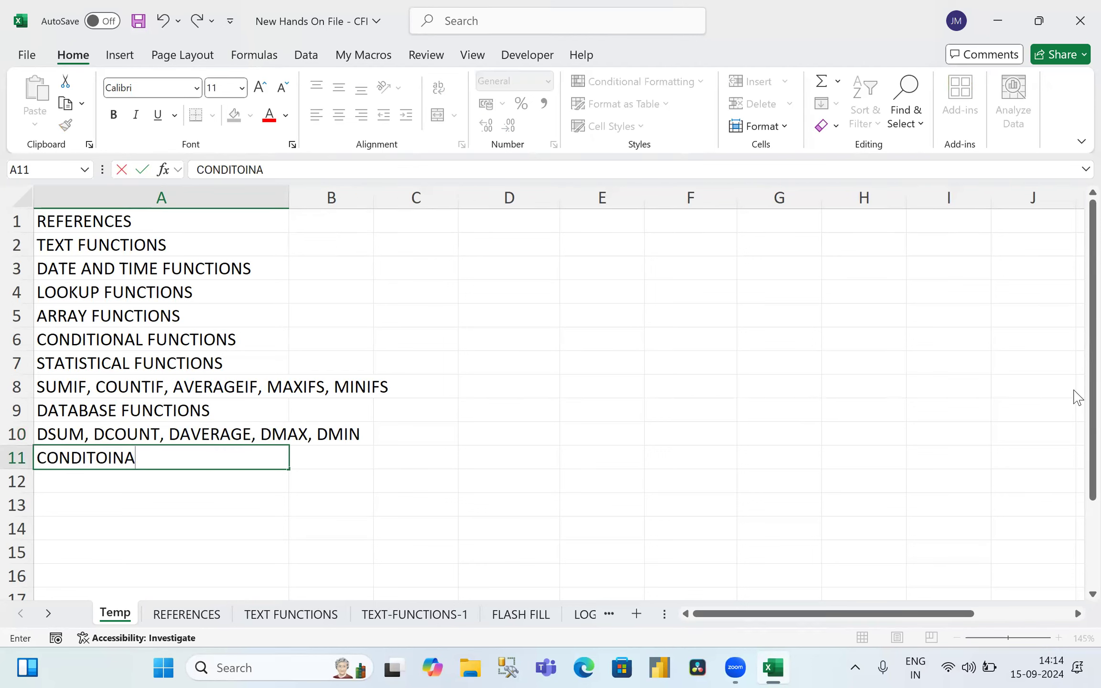
type("IONAL FORMATTING")
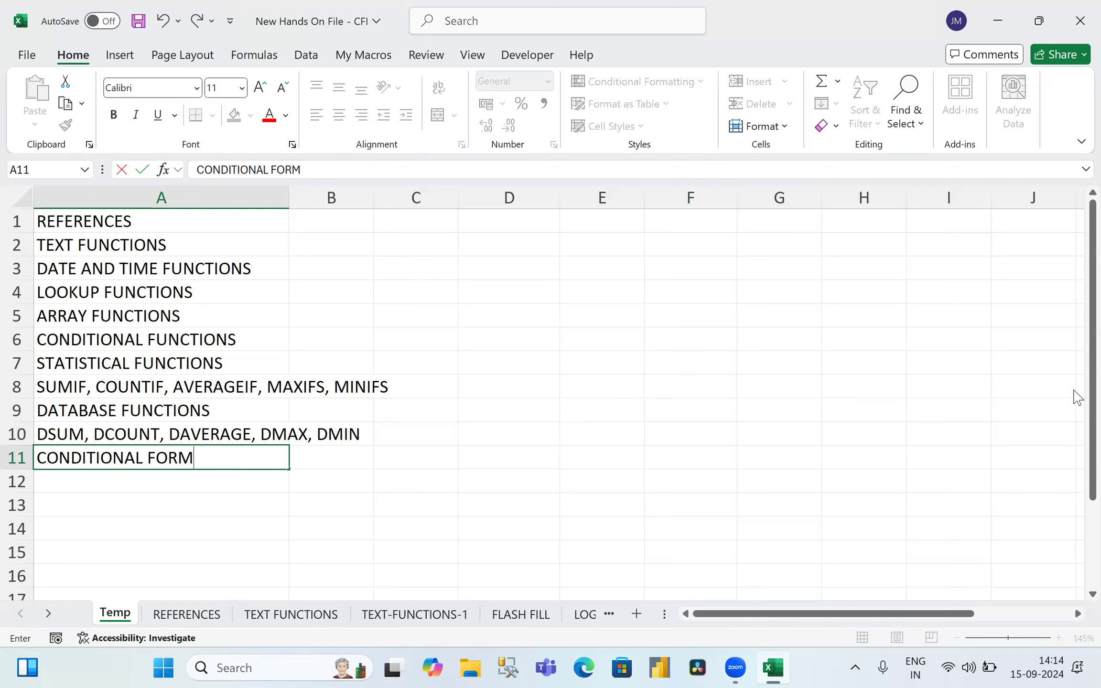
key("Return")
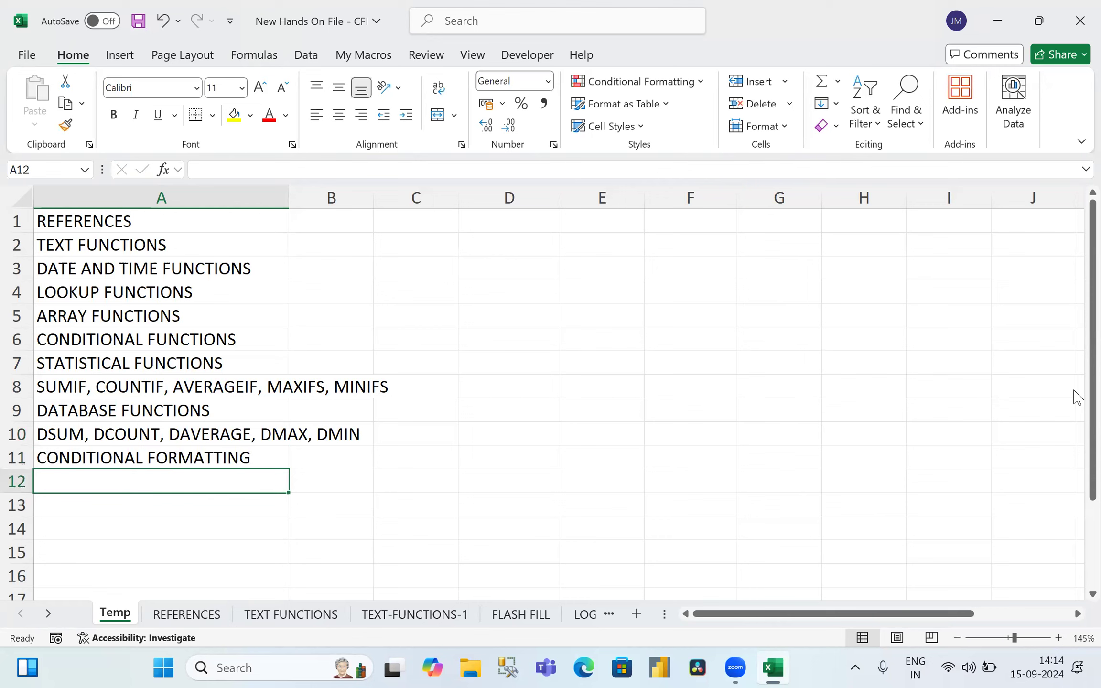
Step: Enter PRECTIONS OF SHEETS in cell A12 and PIVOT TABLE in cell A13
type("PREC")
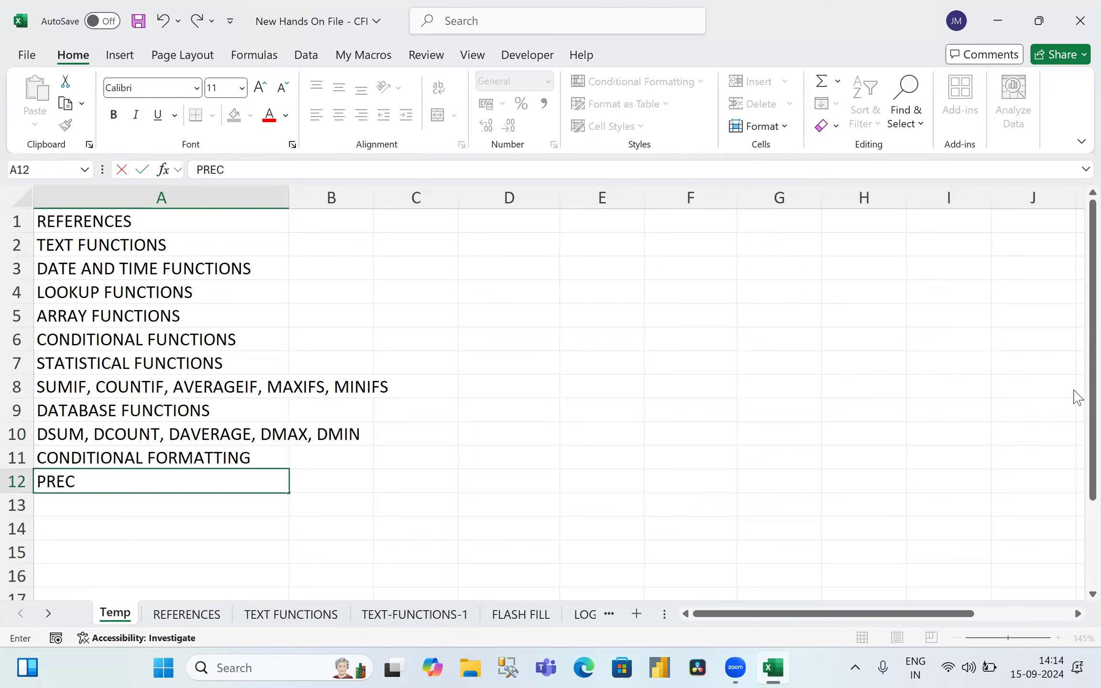
type("TIONS OF SHEETS")
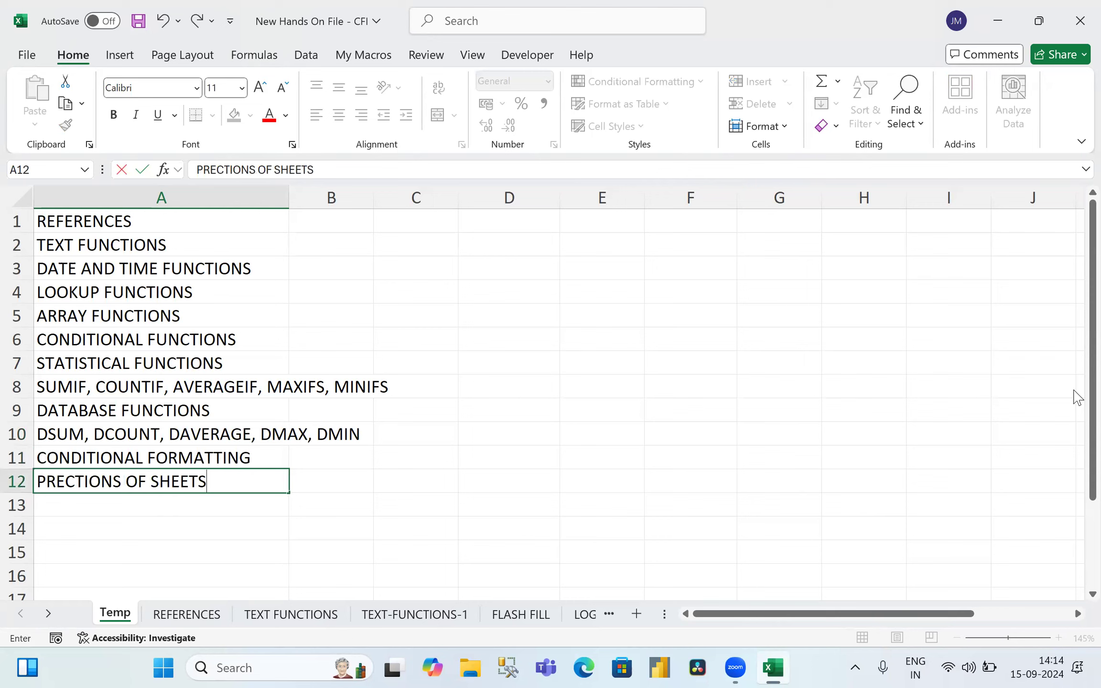
key("Return")
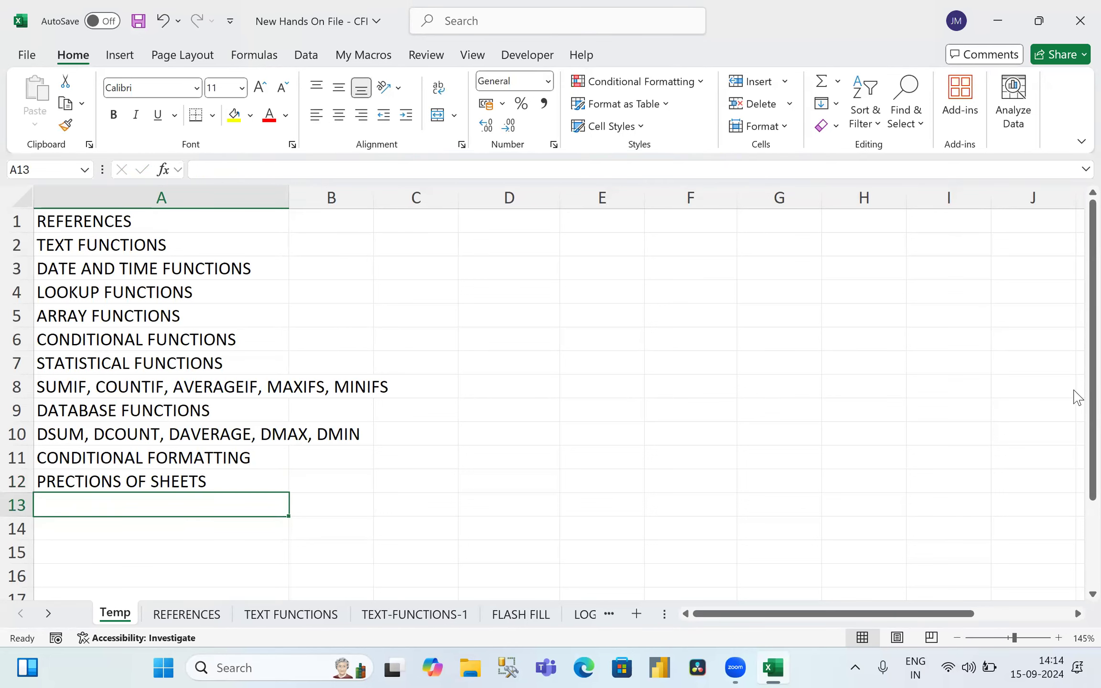
type("PIVOT TABLE")
key("Return")
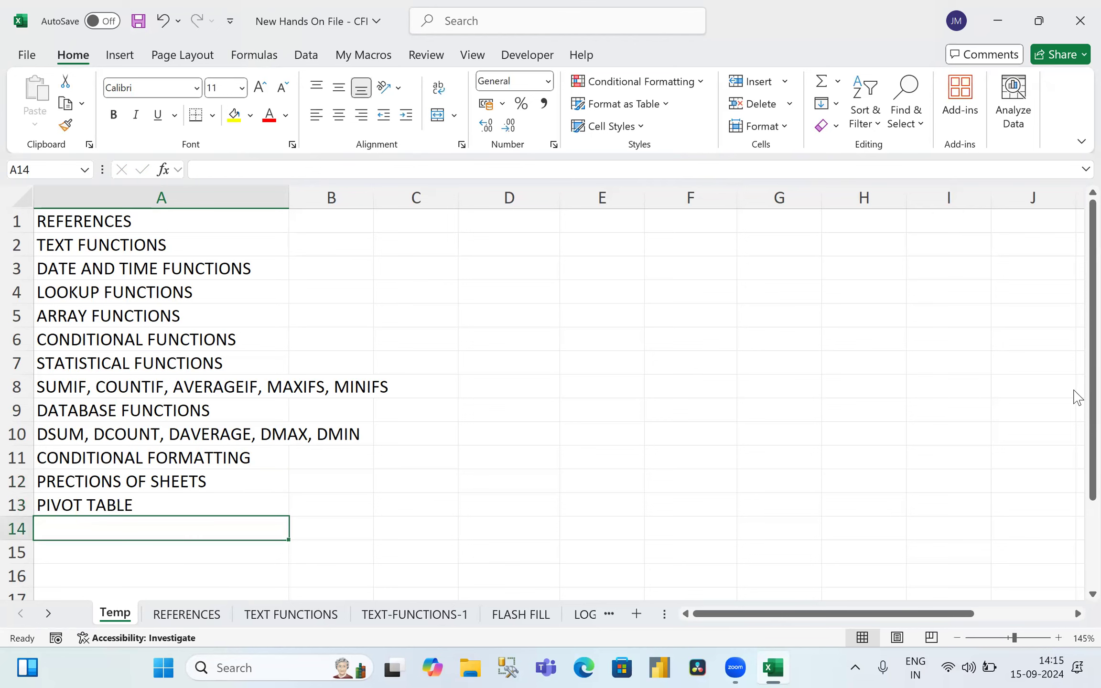
Step: Enter HOW TO ANALYSE DATA USING PIVOT as the topic in cell A14
type("HOW TO")
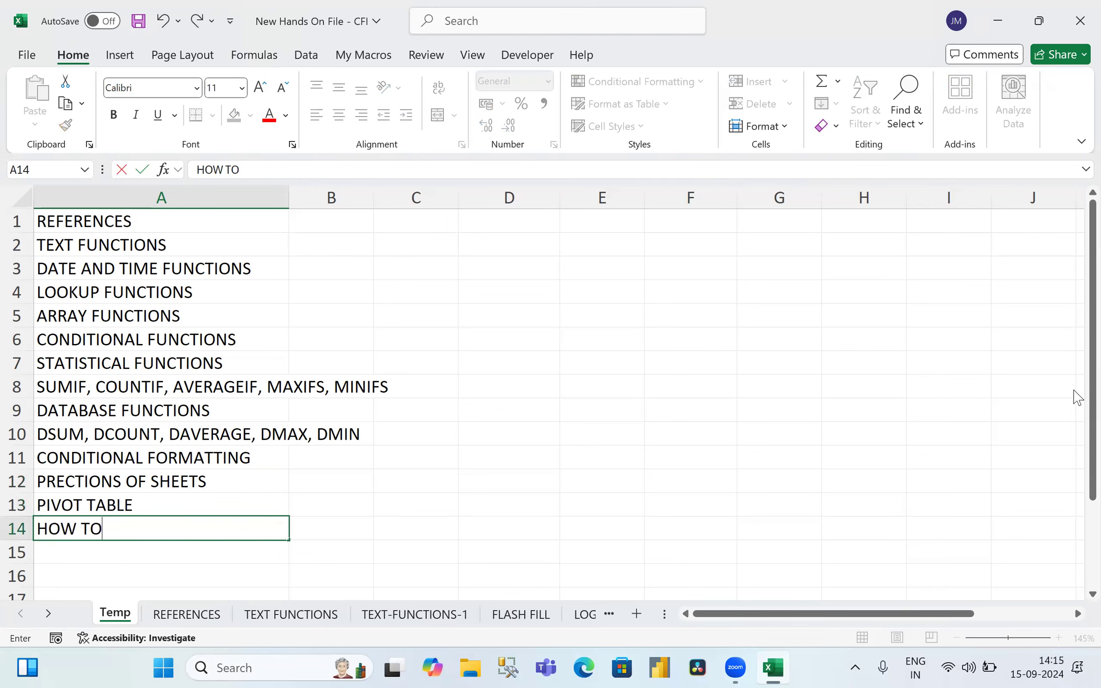
type(" ANALYSE DATA")
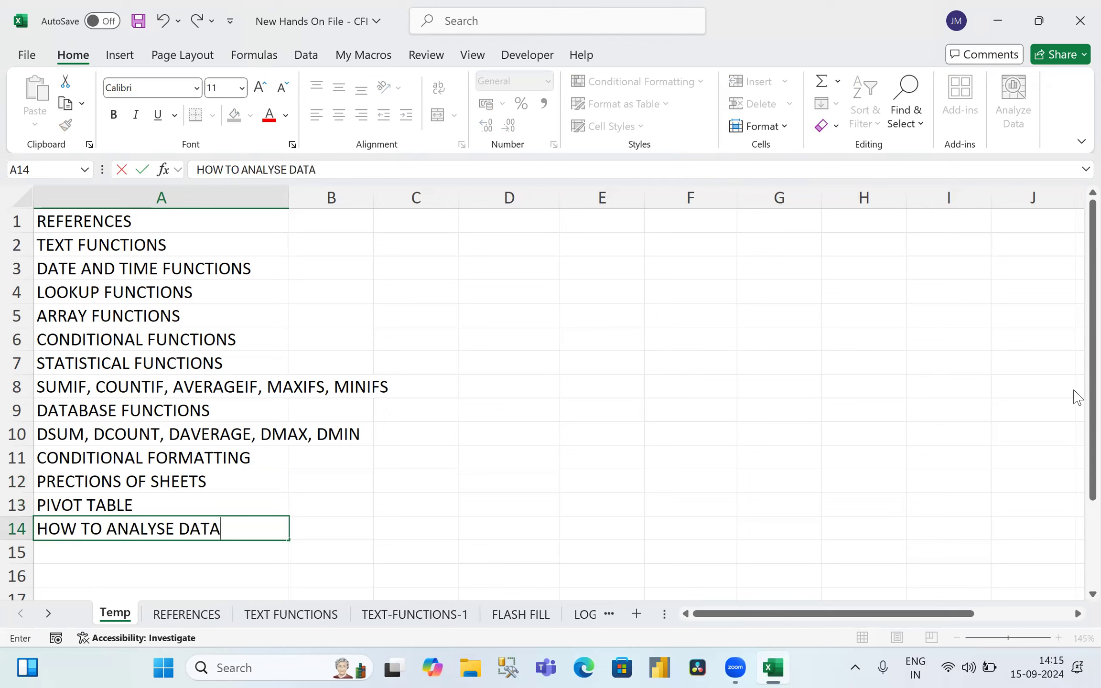
type(" USING PIVOT")
key("Return")
Step: Enter FORMAT PIVOT TABLES as the topic in cell A15
type("FORAMT")
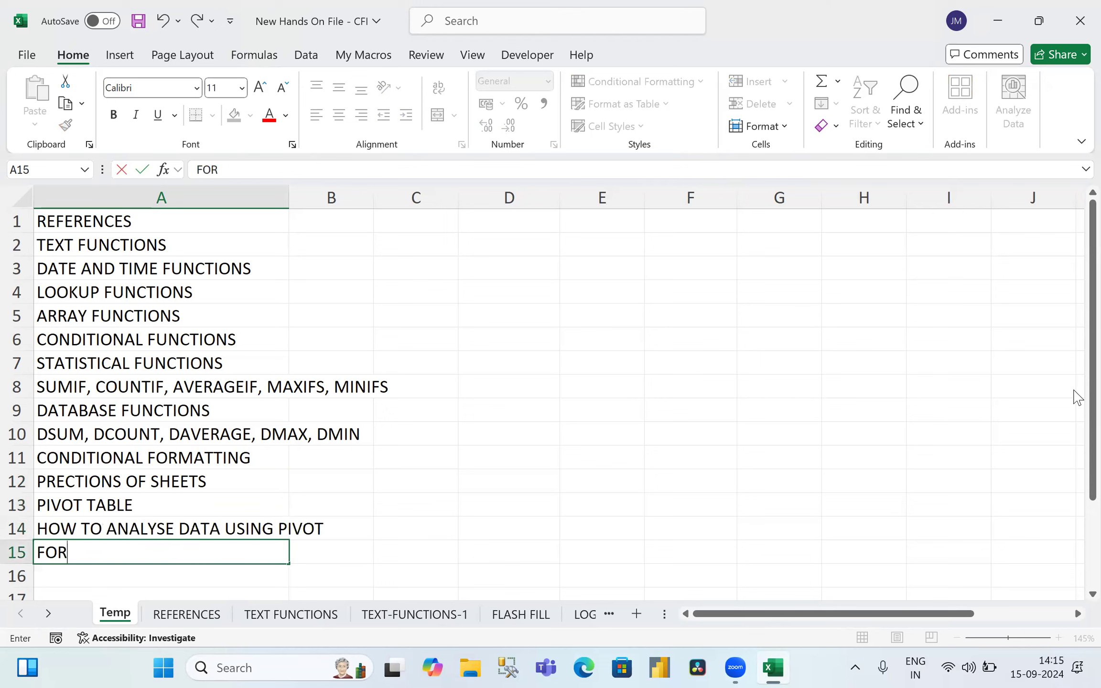
key("BackSpace")
key("BackSpace")
key("BackSpace")
type("MAT PIVOT TABLES")
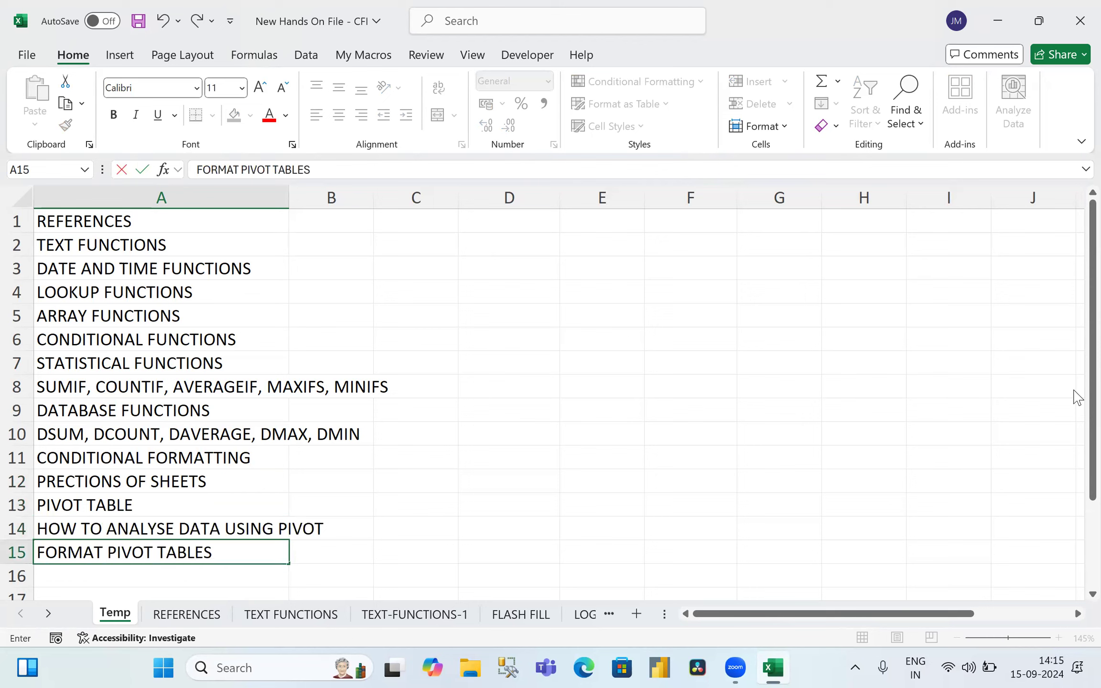
key("Return")
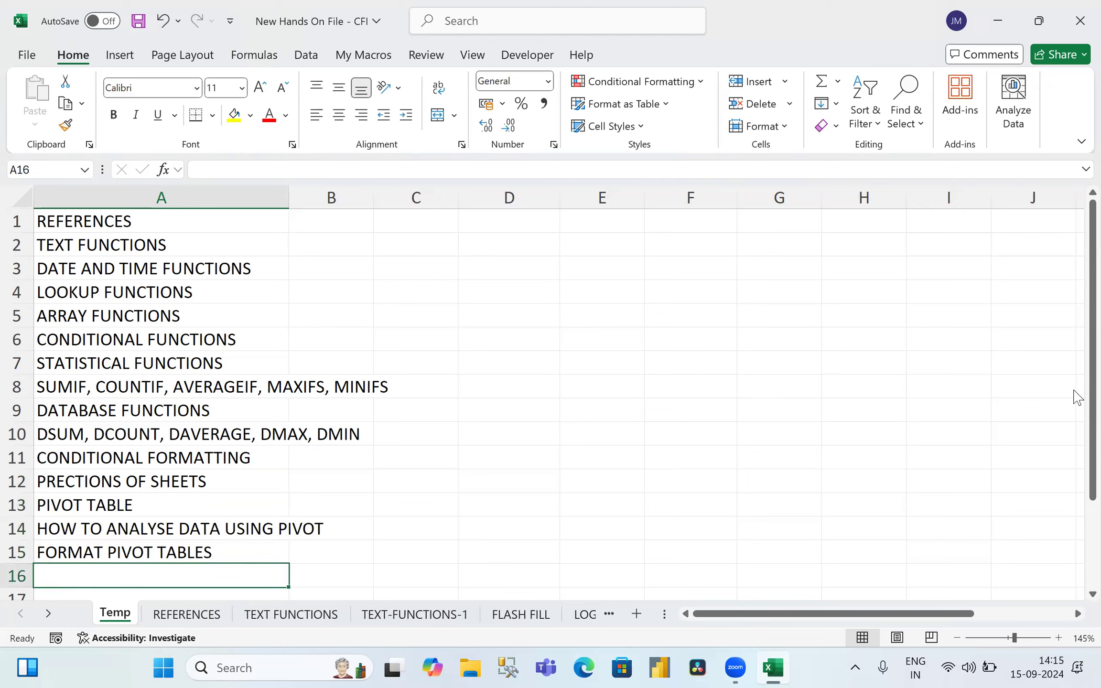
type("CONCE")
key("BackSpace")
key("BackSpace")
key("BackSpace")
key("BackSpace")
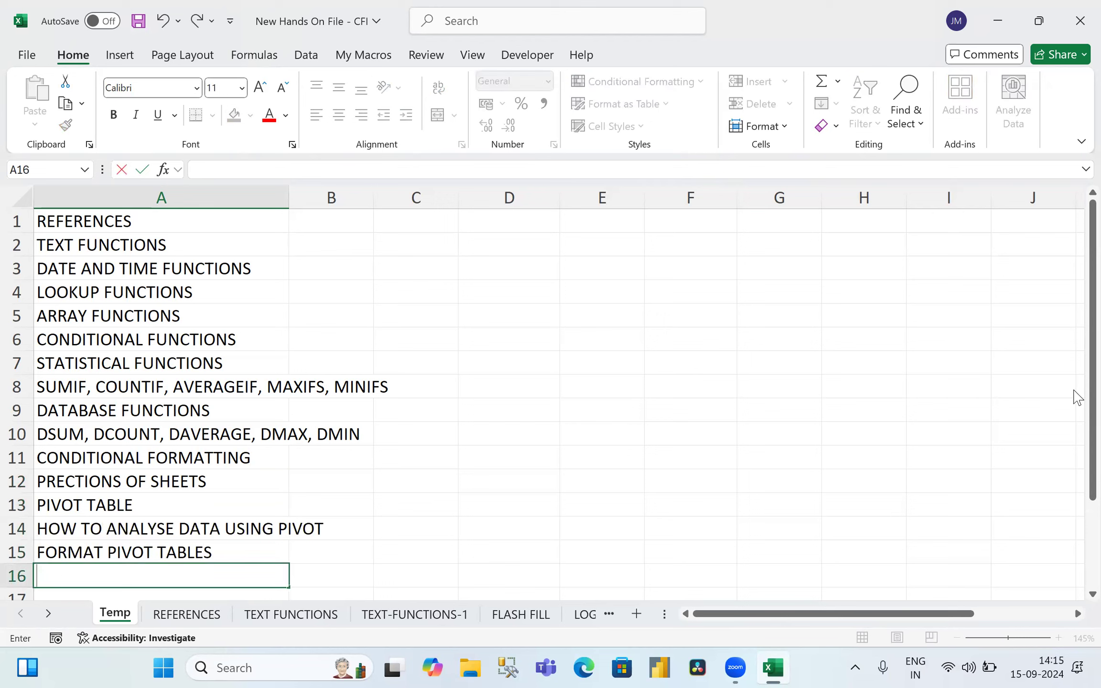
key("BackSpace")
Step: Enter HOW TO CREATE CHARTS / VISUALIZATIONS USING EXCEL as the topic in cell A16
type("HOW TO CREATE ")
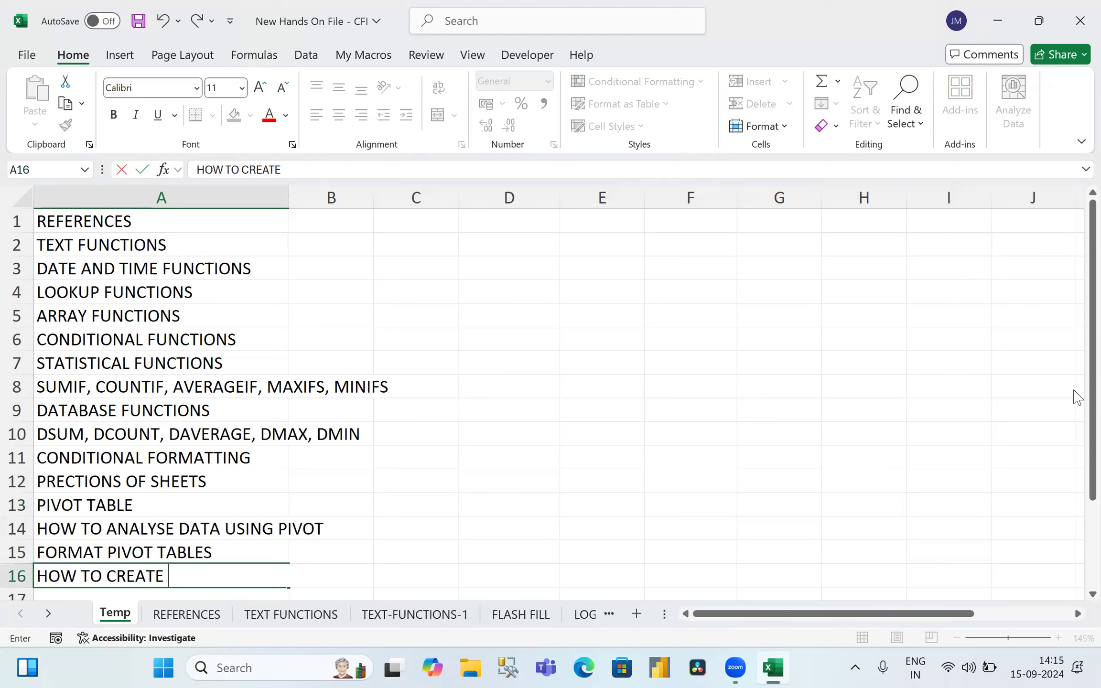
type("CHARTS /")
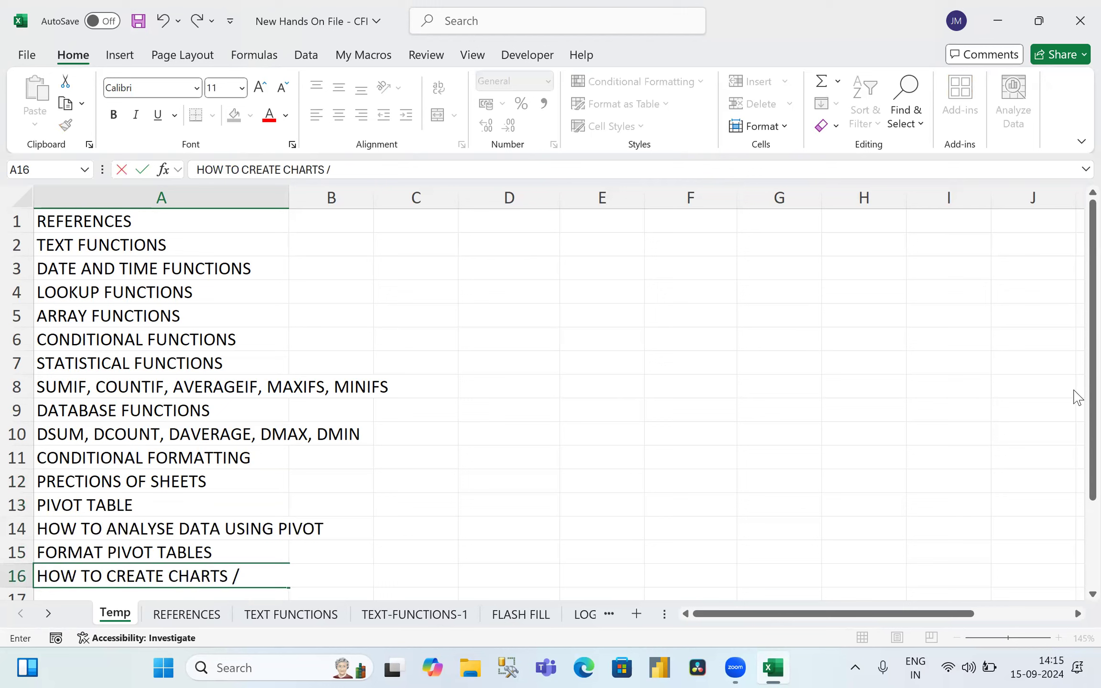
type(" VISUALZATION")
key("BackSpace")
key("BackSpace")
key("BackSpace")
key("BackSpace")
key("BackSpace")
key("BackSpace")
key("BackSpace")
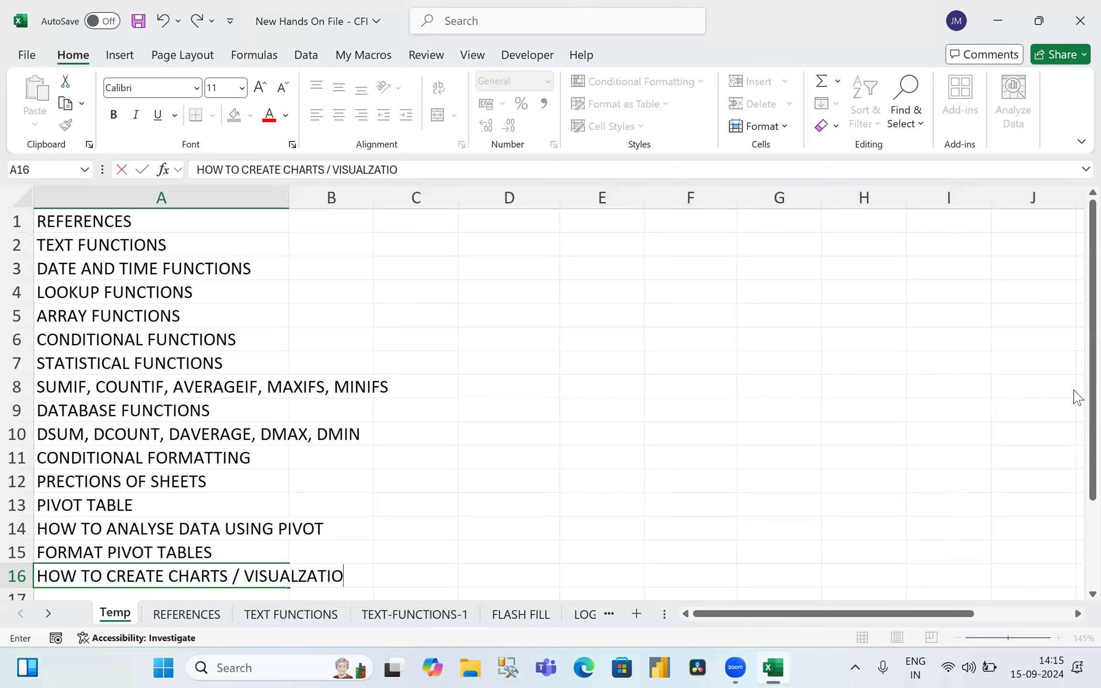
type("LIZATIONS USING")
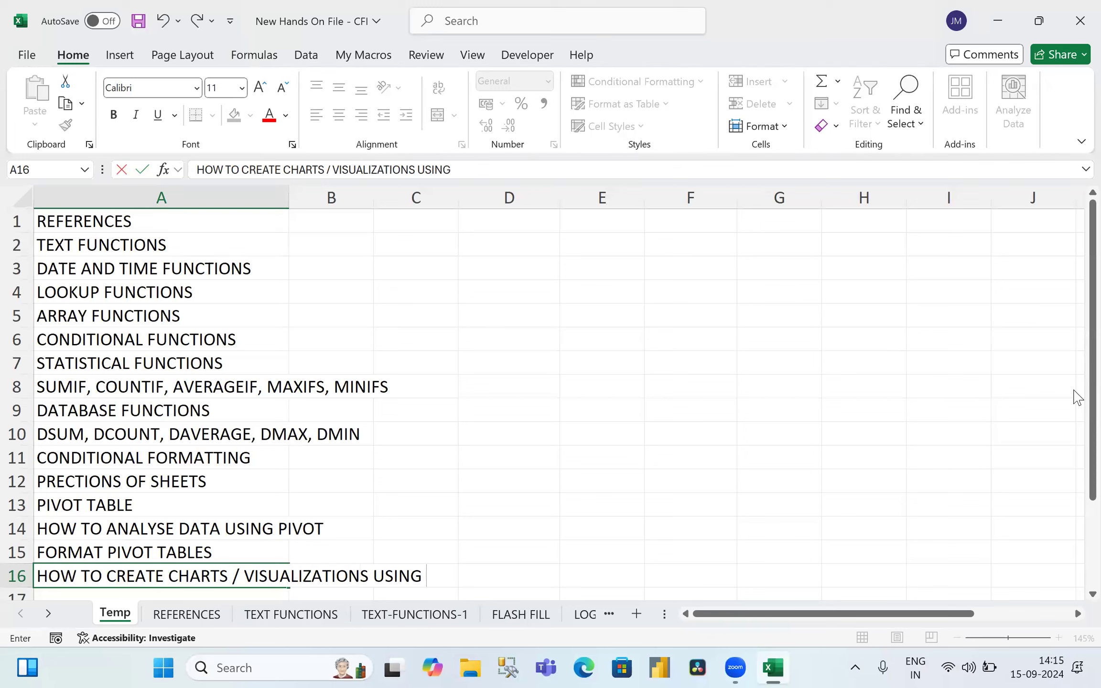
type(" EXCEL")
key("Return")
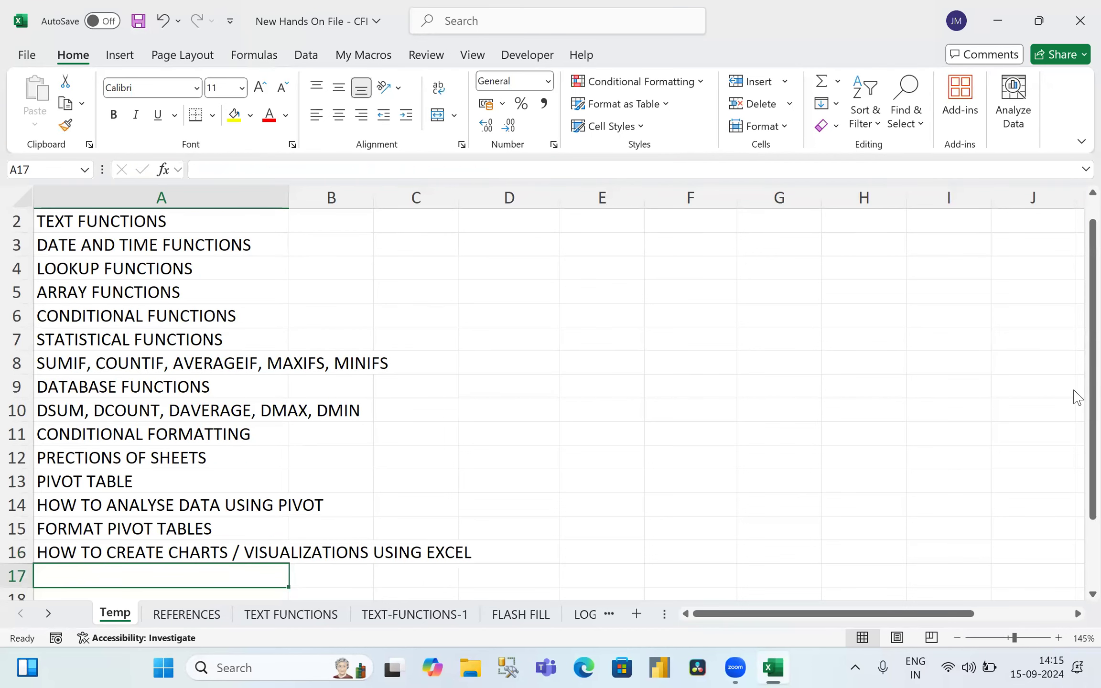
Step: Enter PIE CHART, LINE CHART, AREA CHART, TREE MAP, COLUMN, BAR CHART as the topic in cell A17
type("PIE CHART, ")
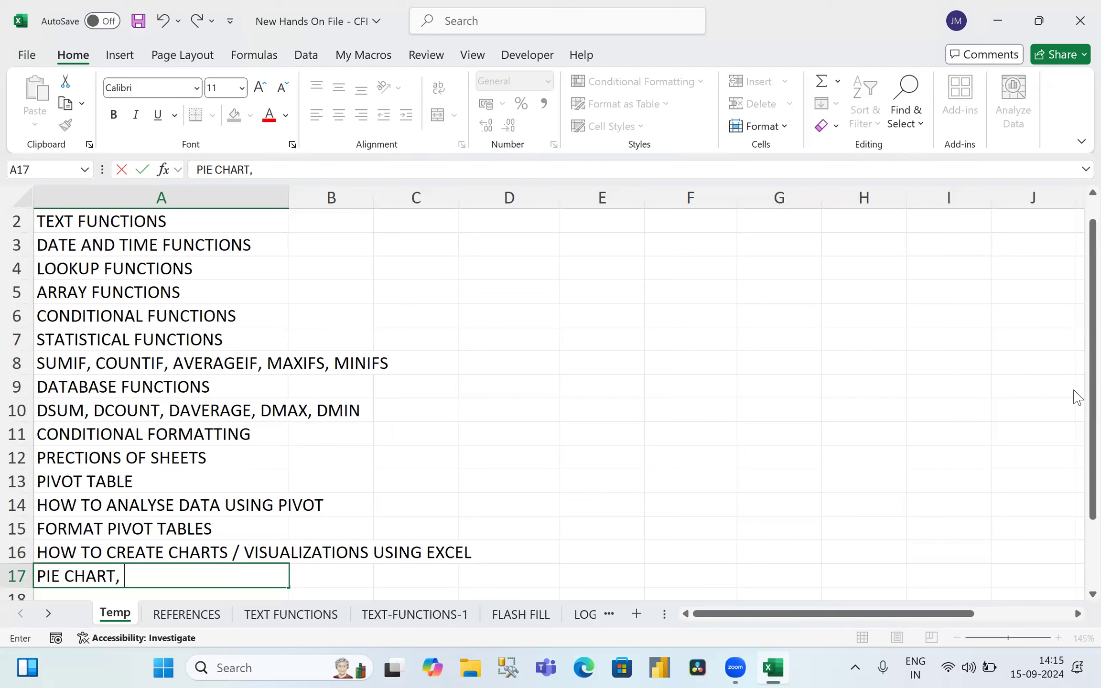
type("LINE, CHA")
key("BackSpace")
key("BackSpace")
key("BackSpace")
key("BackSpace")
key("BackSpace")
type("CHART, AREA")
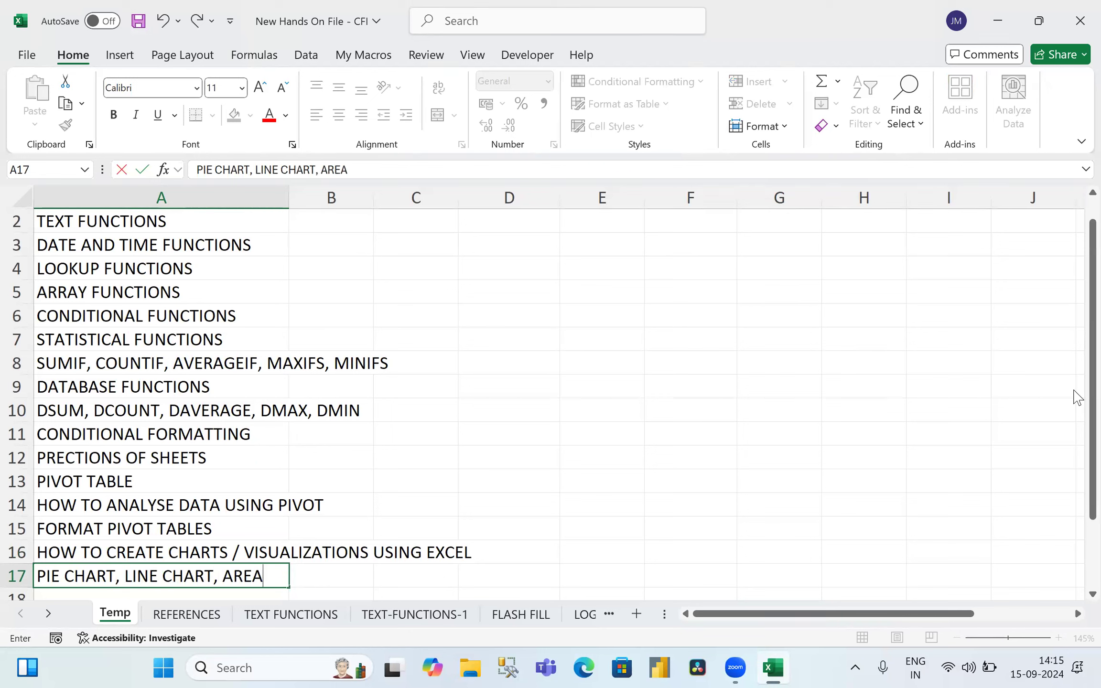
type(" CHART, T")
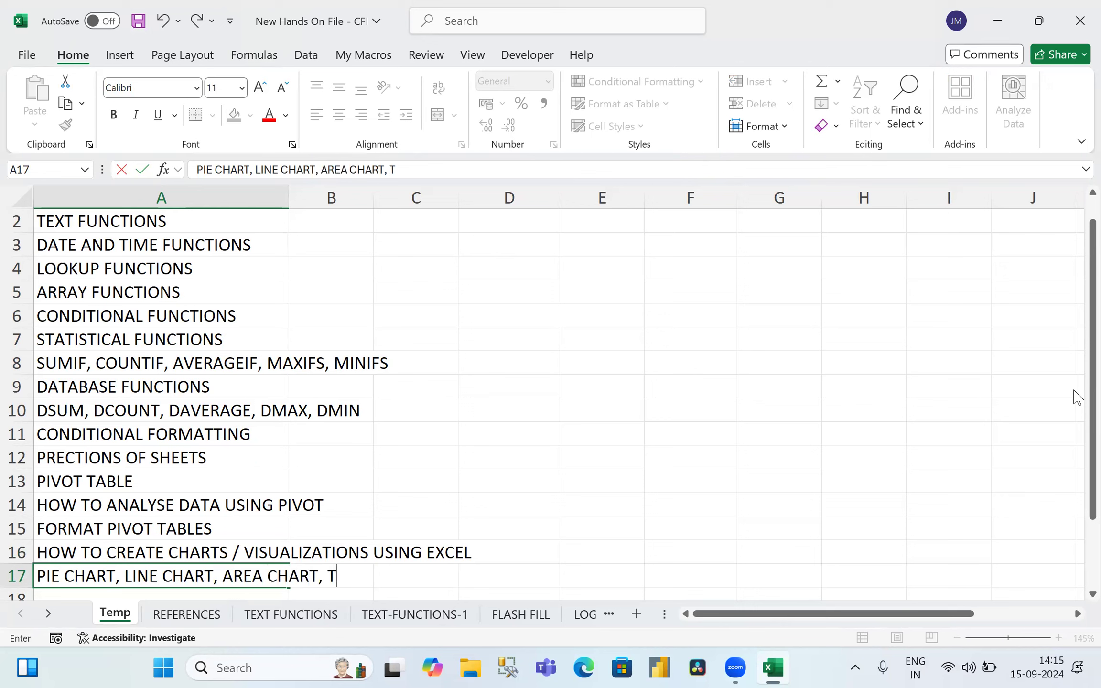
type("REE MAP, COLUM,")
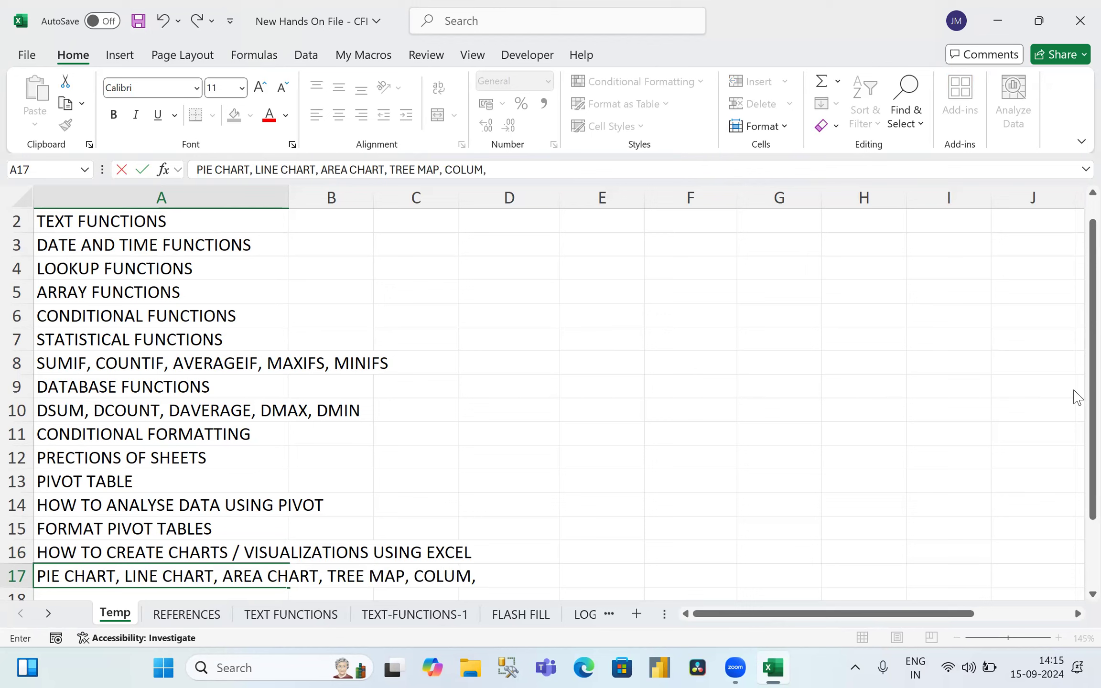
type("N")
key("BackSpace")
key("BackSpace")
type("N, C")
key("BackSpace")
type("BAR CHART")
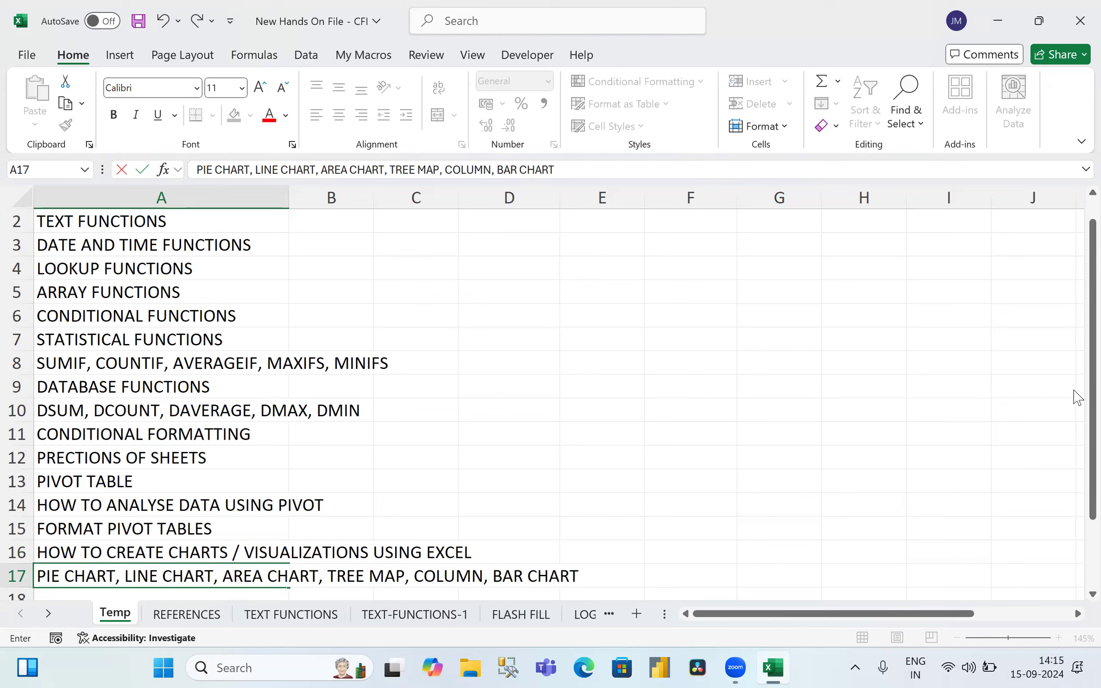
key("Return")
Step: Enter FORMATTING OF CHARTS as the topic in cell A18
type("FORMAT")
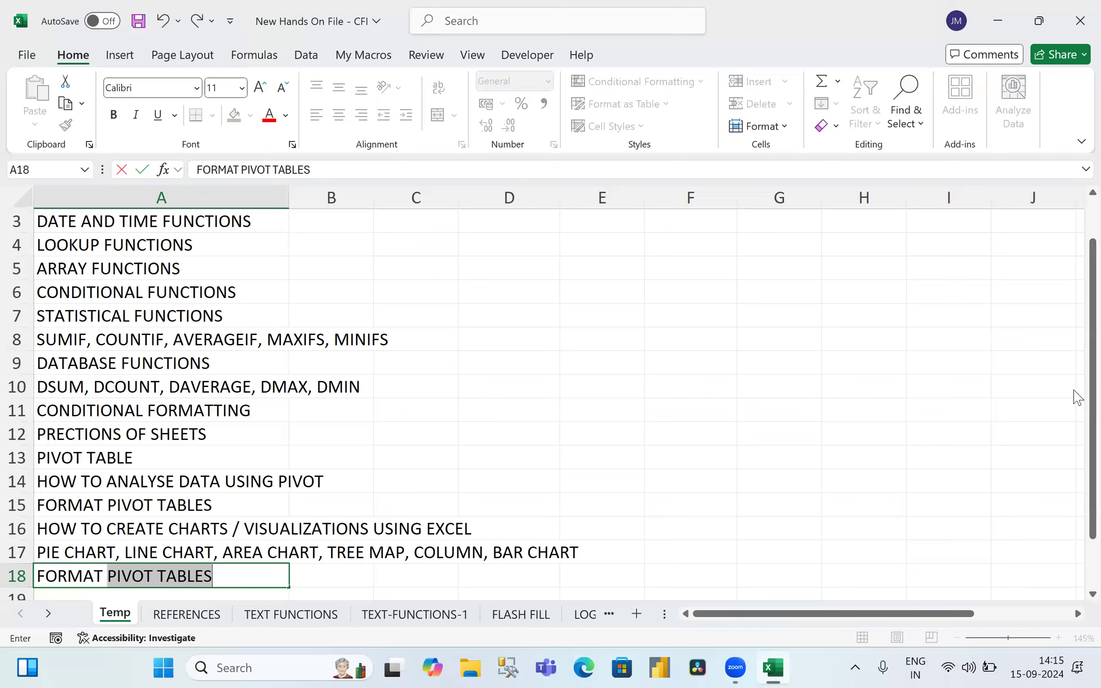
key("BackSpace")
type("TING OF CHARTS")
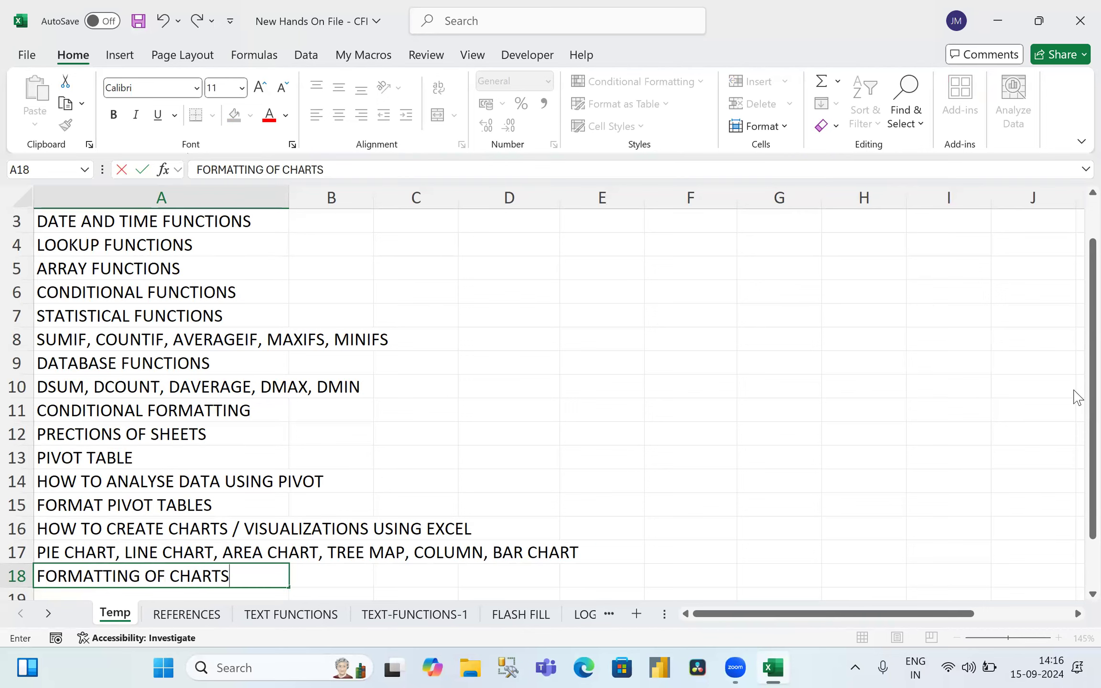
key("Return")
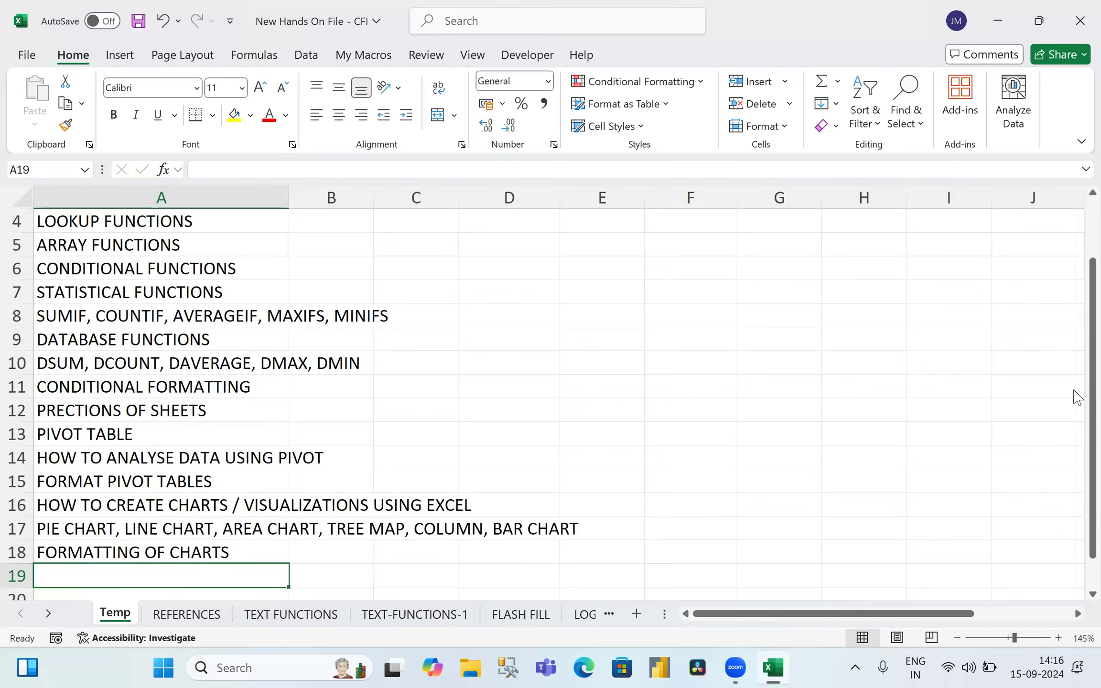
Step: Enter SLICER in cell A19 and TIME LINE in cell A20
type("SLICER")
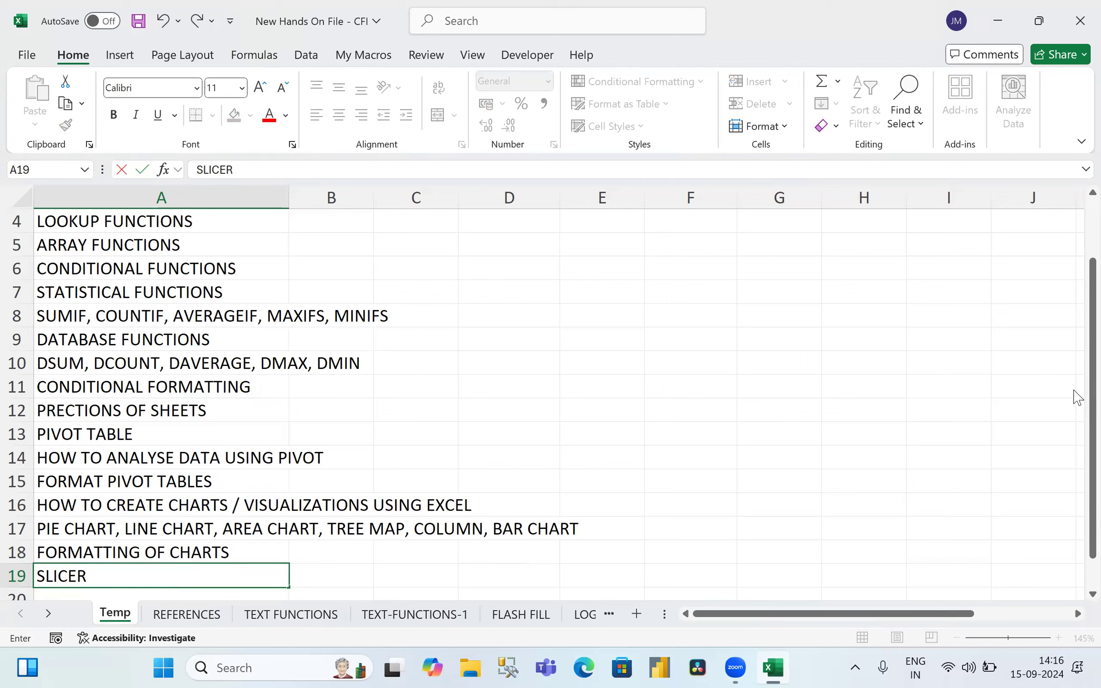
key("Return")
type("TIME LINE")
key("Return")
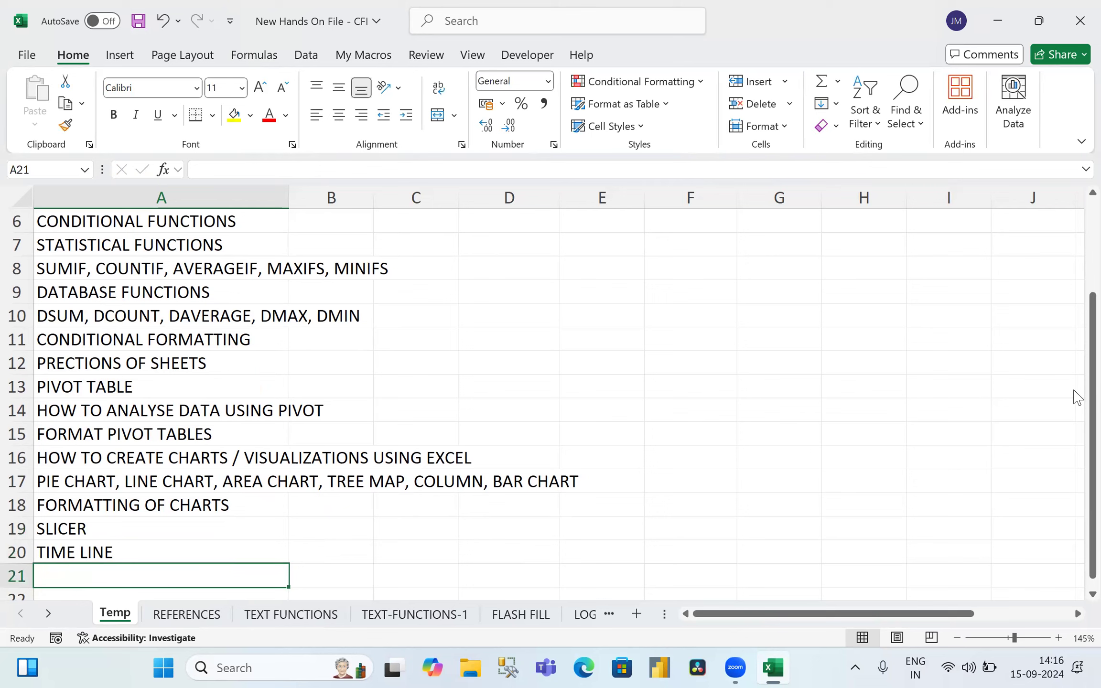
Step: Enter WHAT IS POWER QUERY as the topic in cell A21
type("WHAT IS")
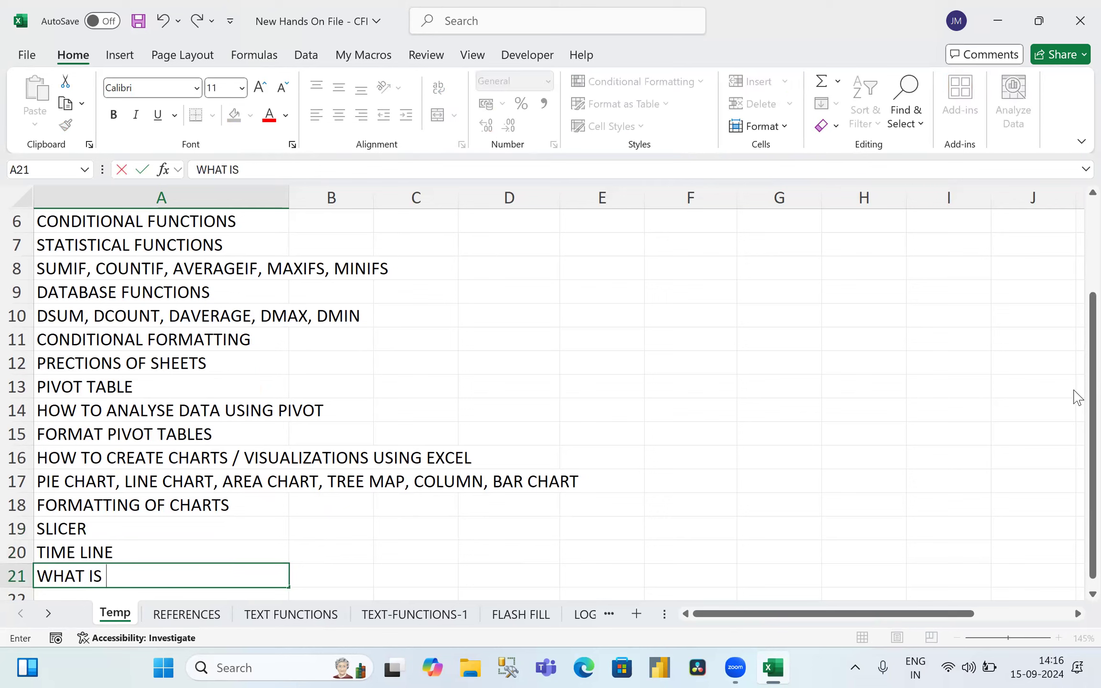
type(" POWER QUERY")
key("Return")
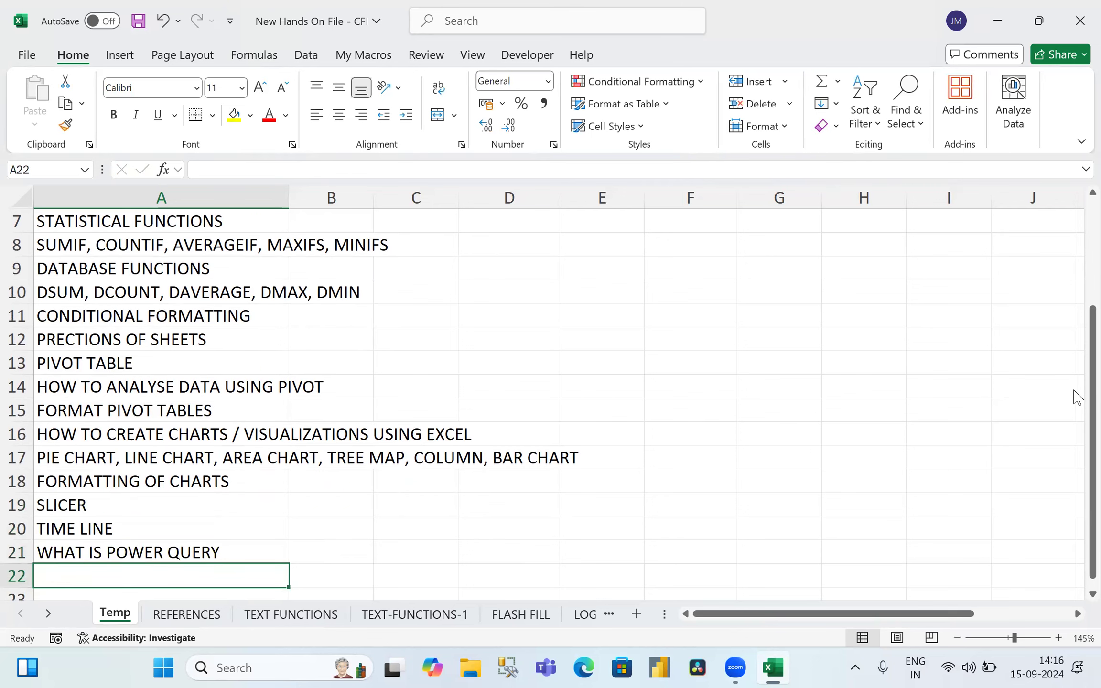
Step: Enter HOW TO SANITIZE DATA USING POWER QUERY as the topic in cell A22
type("HOW ")
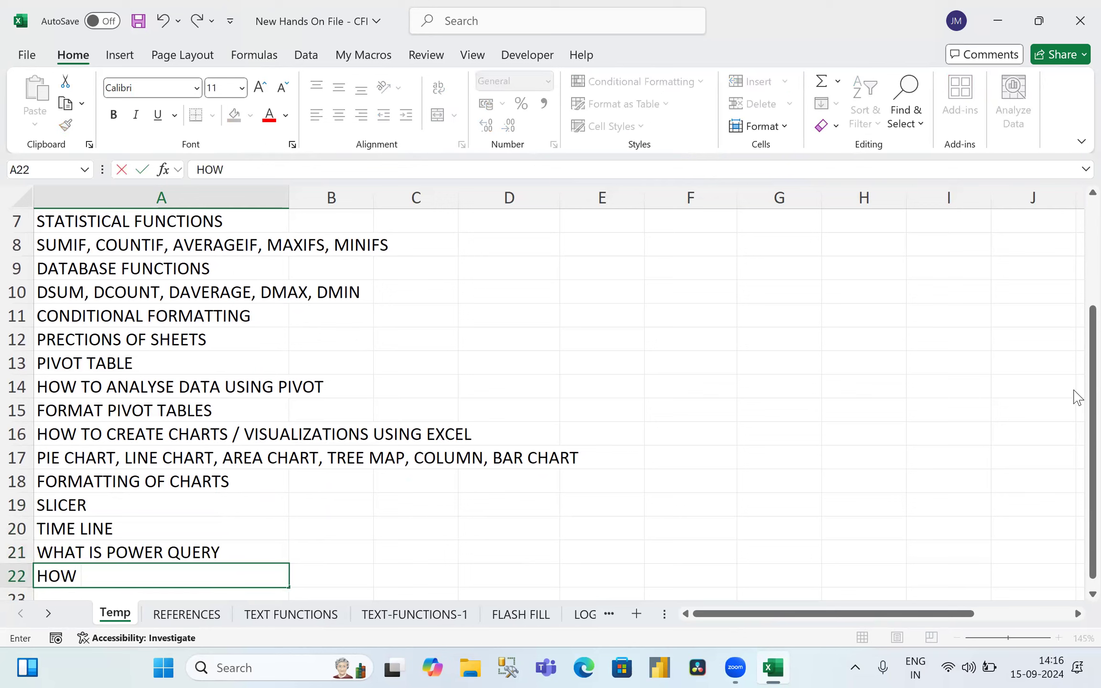
type("TO SQN")
key("BackSpace")
key("BackSpace")
type("ANTI")
key("BackSpace")
key("BackSpace")
type("ITIZE")
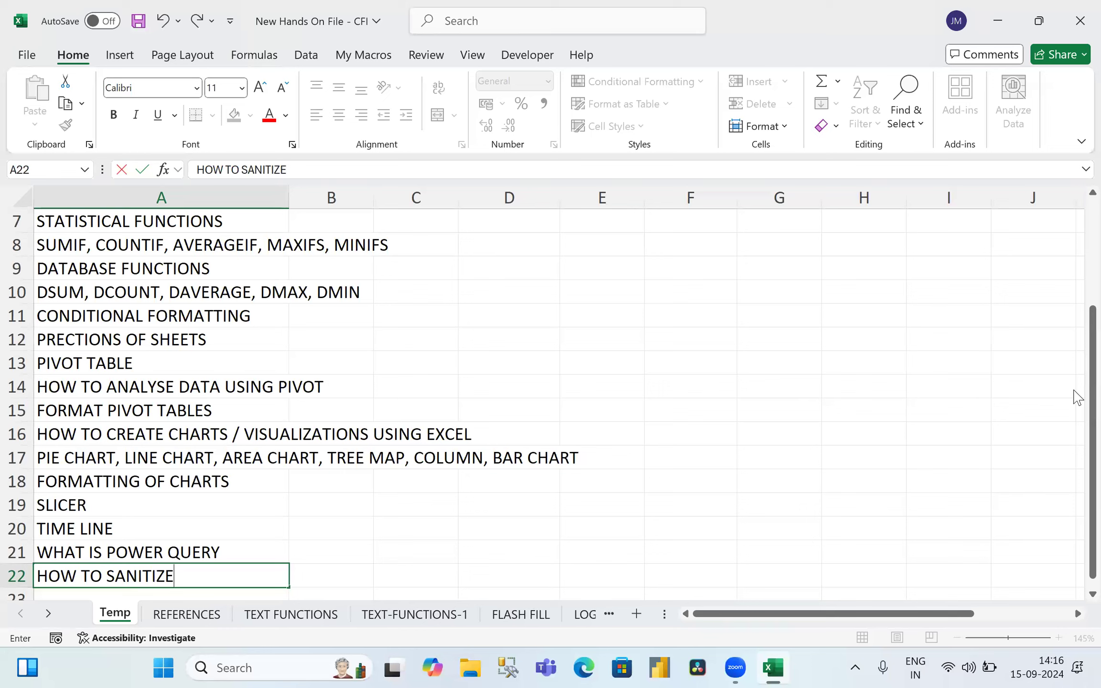
type(" DATA USING POWER QUERY")
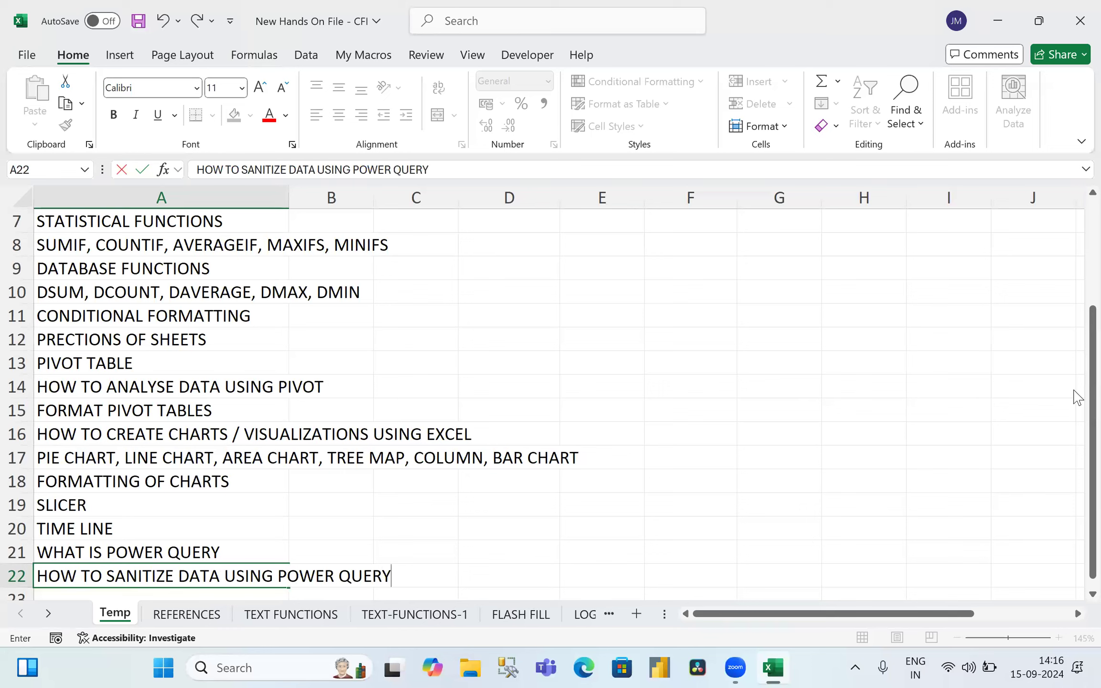
key("Return")
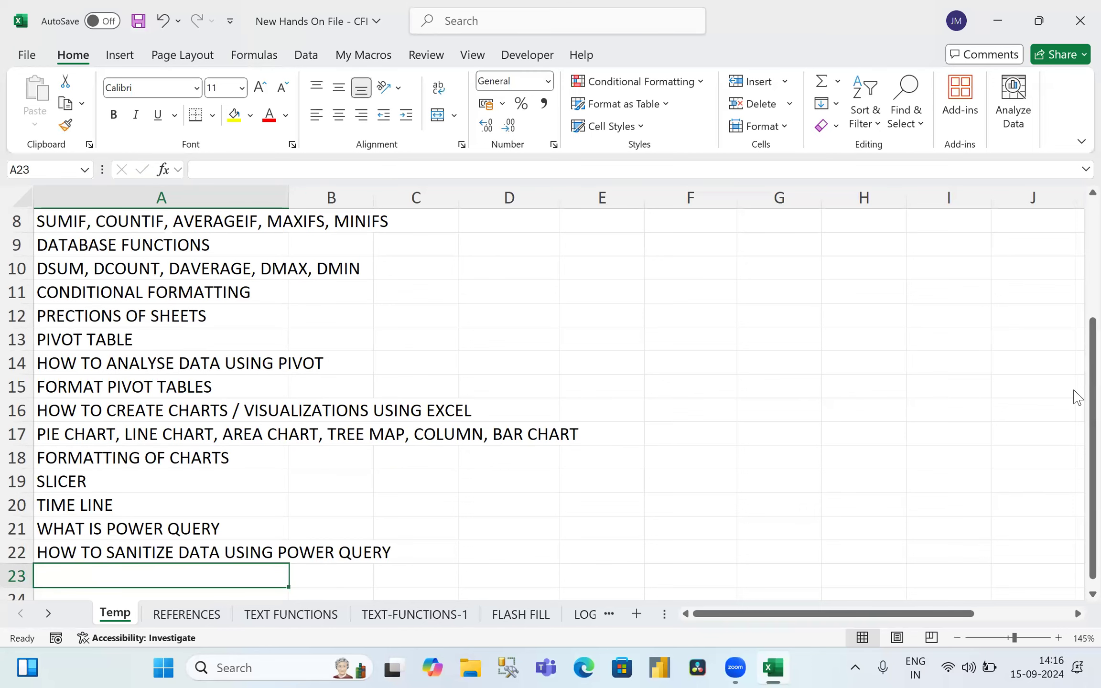
Step: Enter WHAT IS POWER PIVOT in cell A23 and HOT TO BUILD REPORTS USING MULTIPLES DATA SHEETS in cell A24
type("WHAT IS POWER PIVOT")
key("Return")
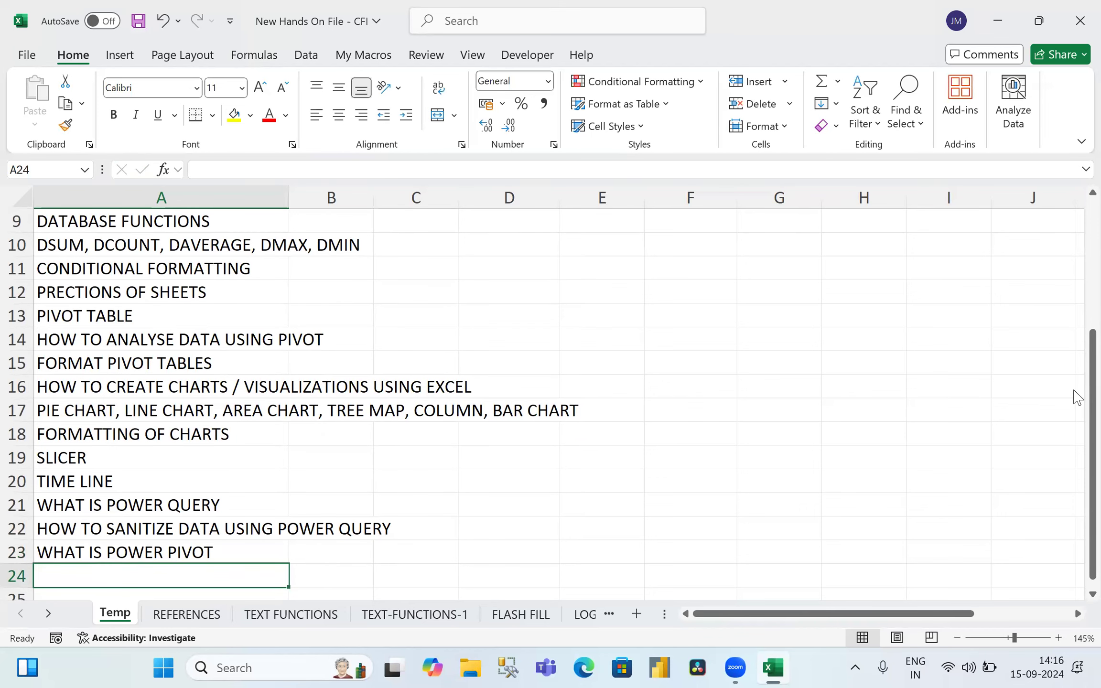
type("HOT TO BUILD REPORTS")
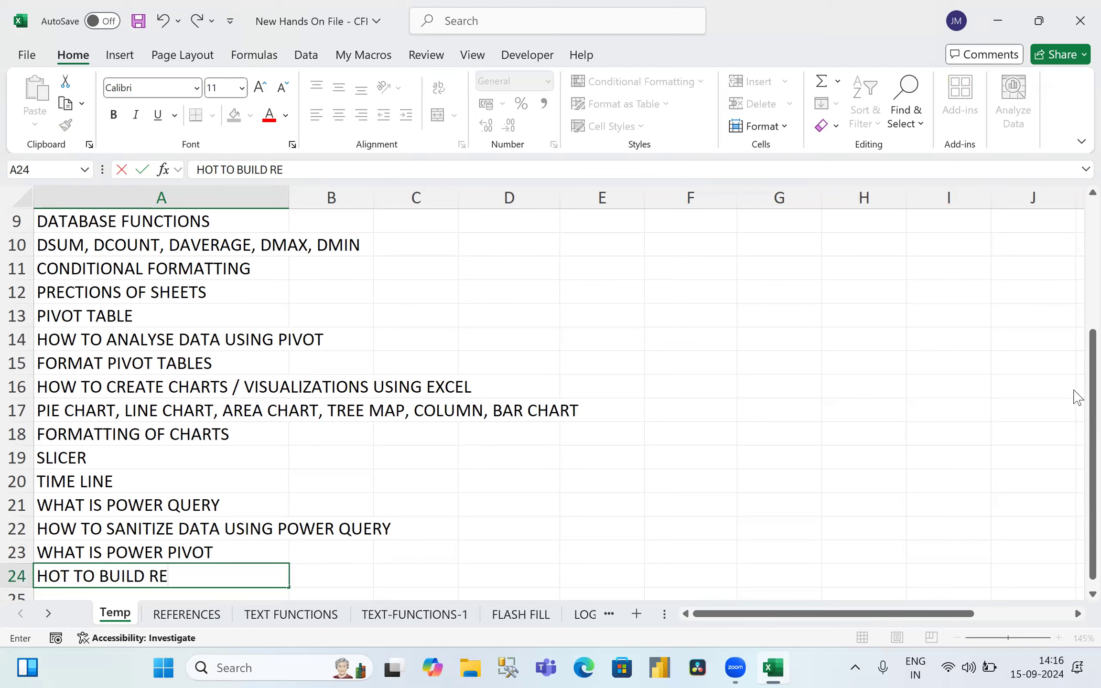
type("G")
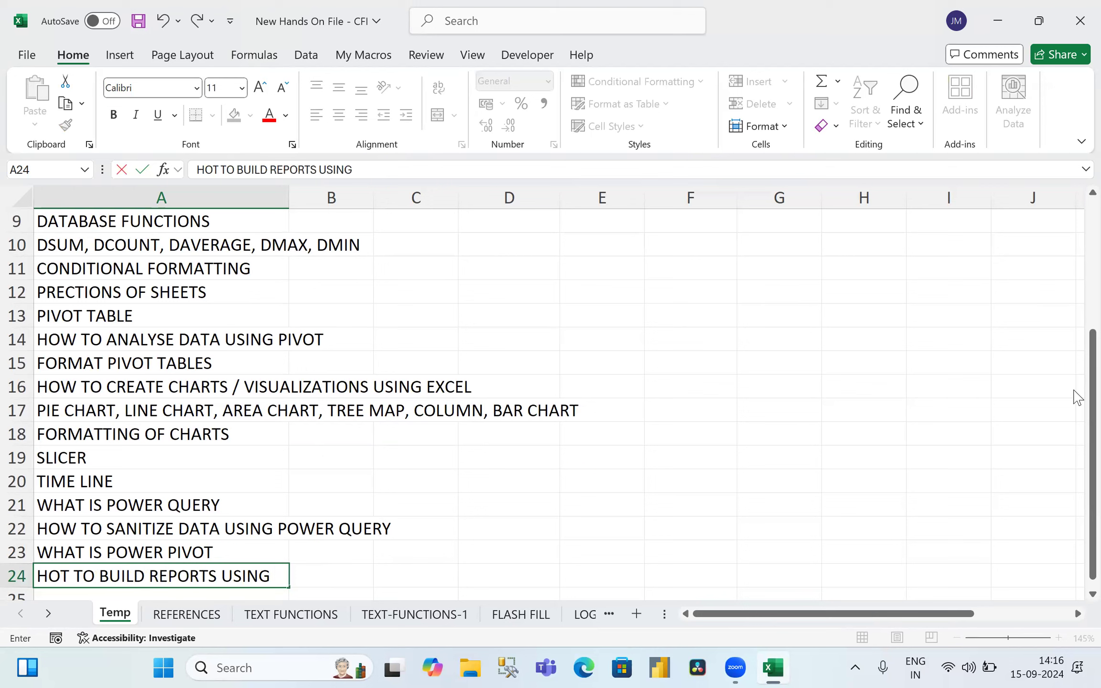
type(" MULTIPLES DATA SHEETS")
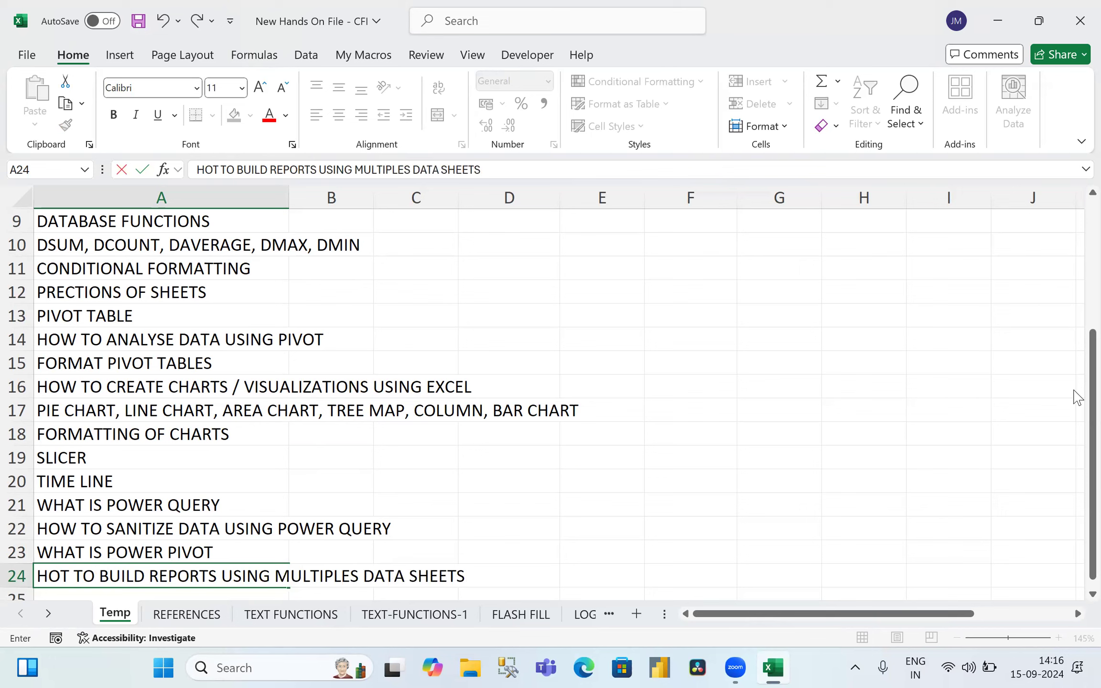
key("Return")
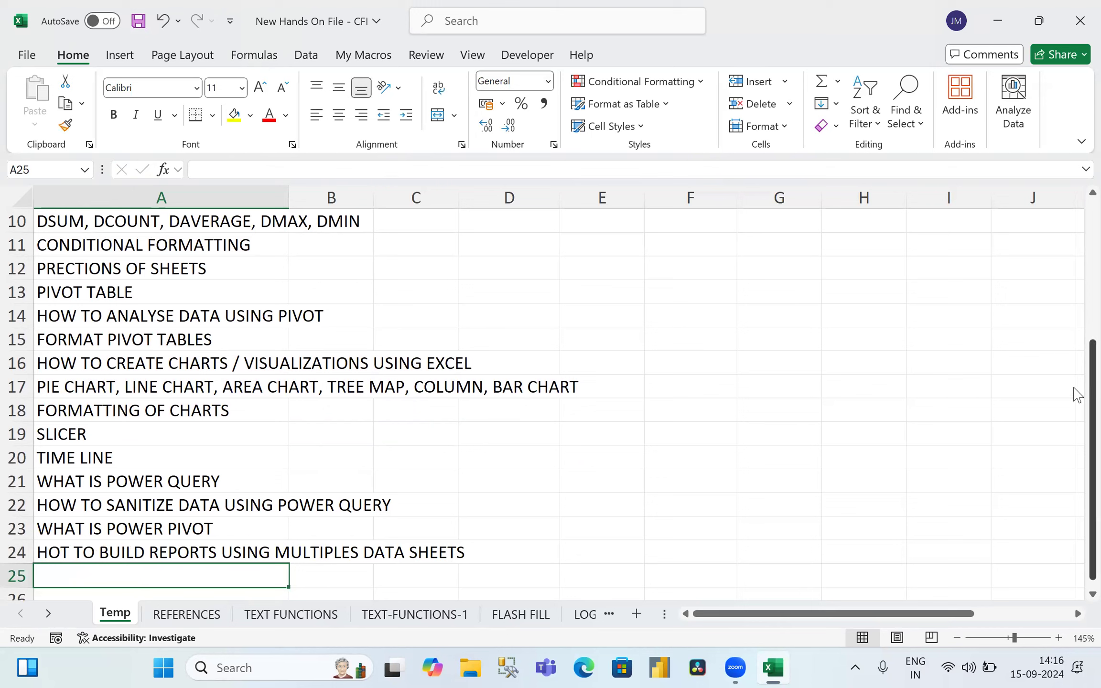
Step: Enter ANALYSE DATA TOOL as the topic in cell A25
type("ANALYSE ")
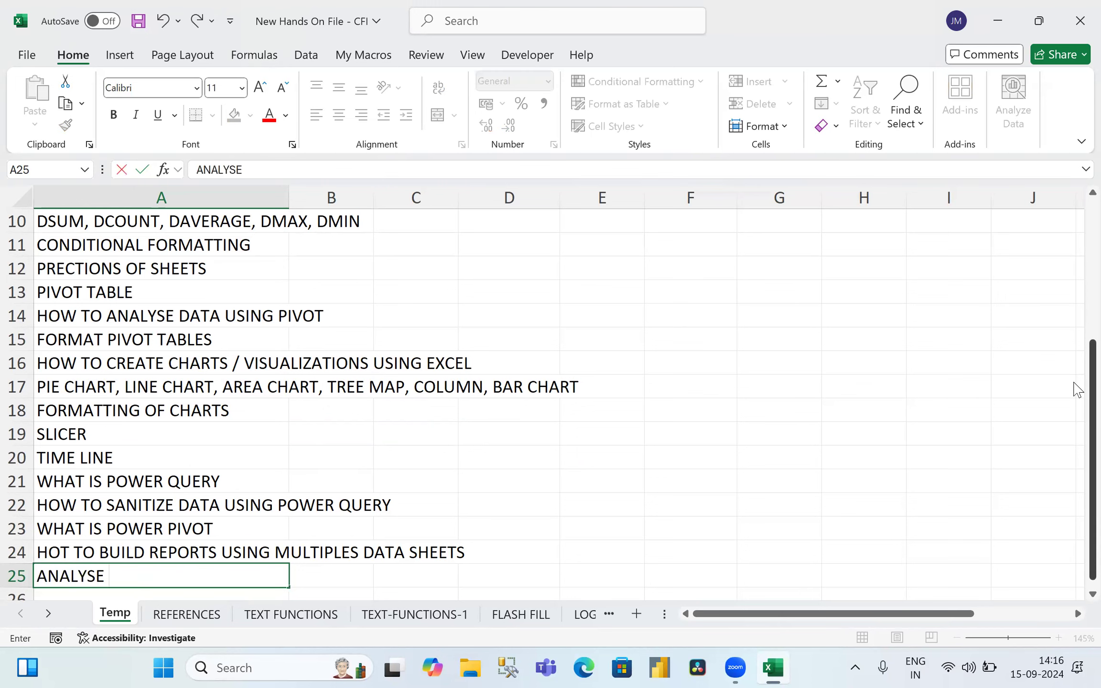
type("DATA TOOL")
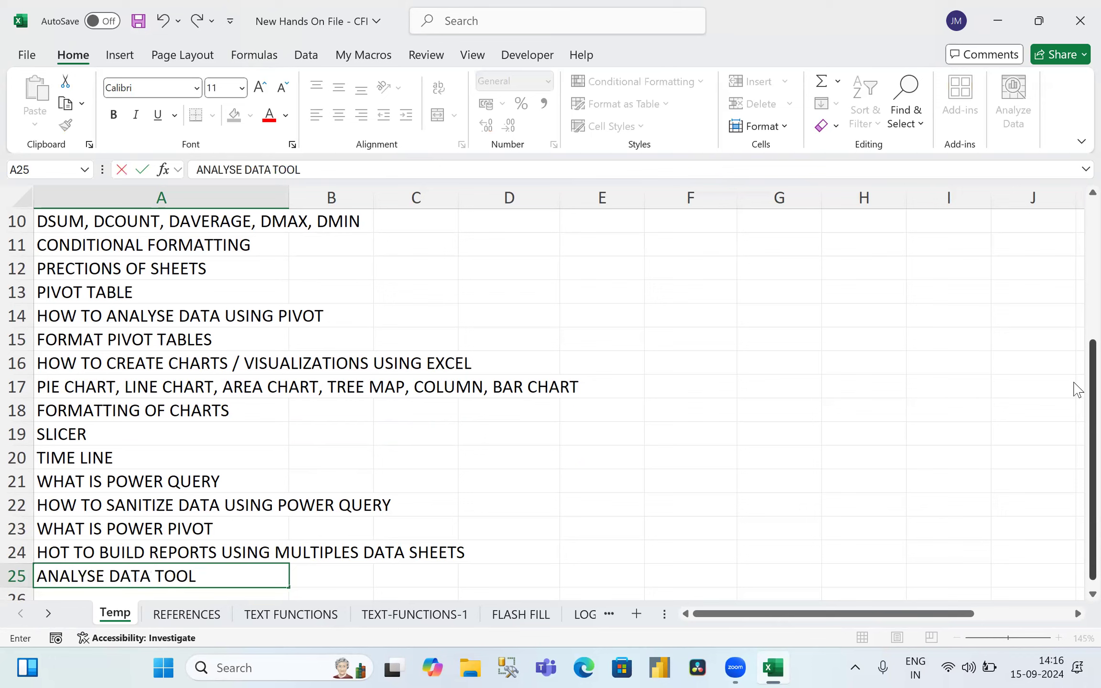
key("Return")
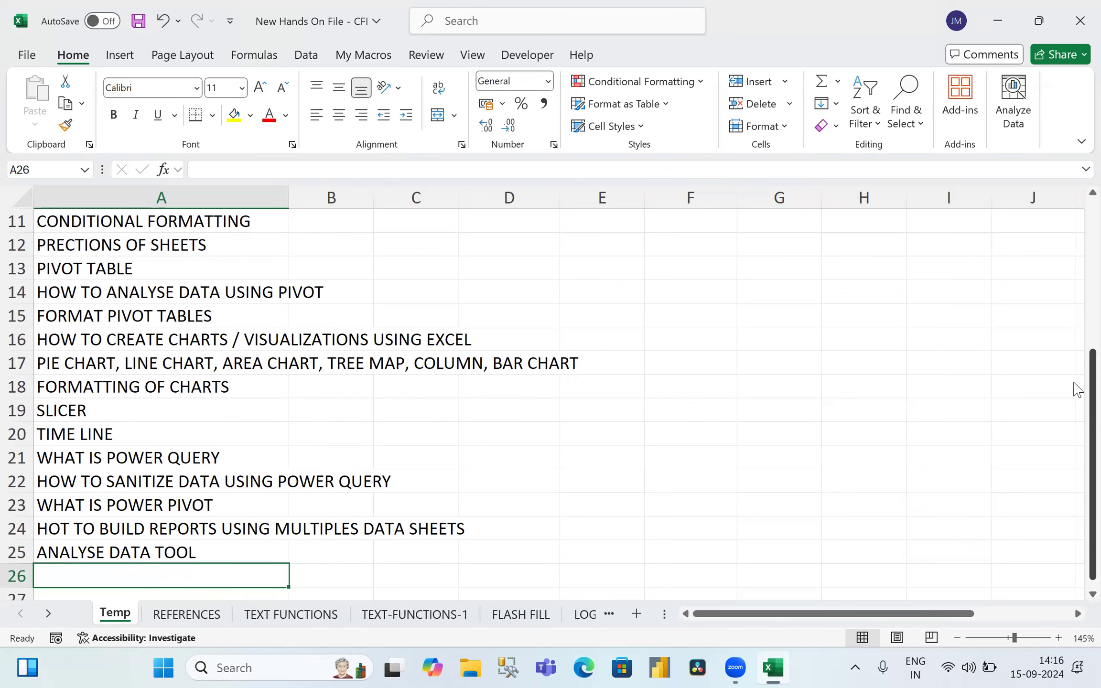
Step: Enter FLASH FILL TECHNIQUE as the topic in cell A26
type("FLASH FI")
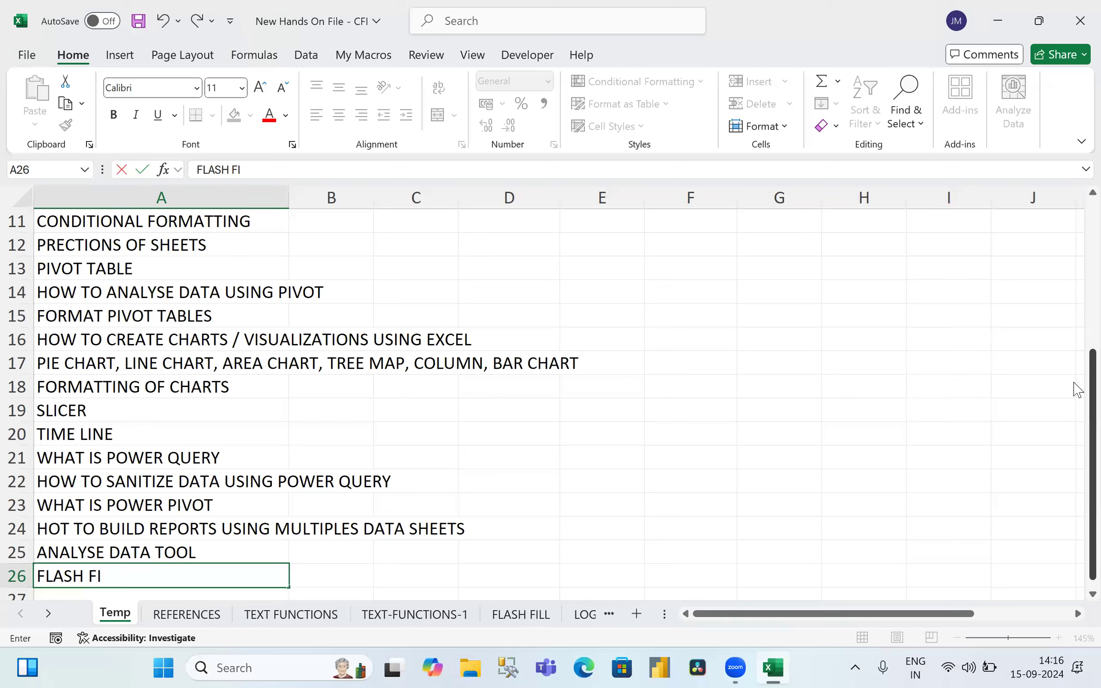
type("LL TECHNIQUE")
key("BackSpace")
key("BackSpace")
key("BackSpace")
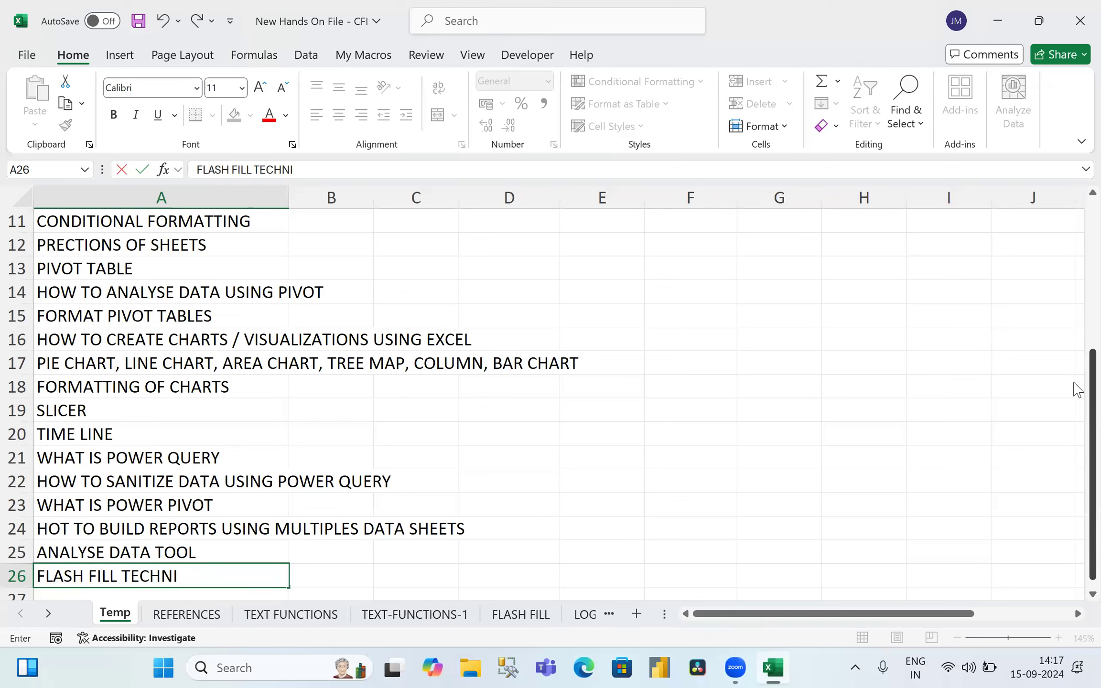
type("QUE")
key("Return")
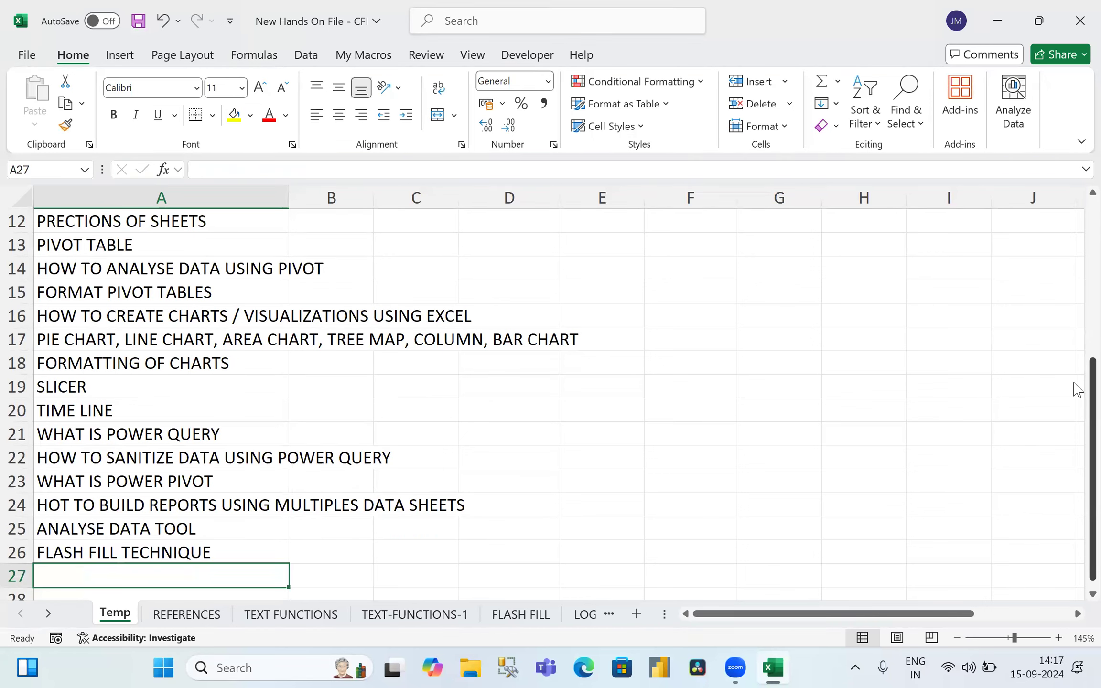
Step: Enter RECOMMENDED PIVOT TABLE as the topic in cell A27
type("REC")
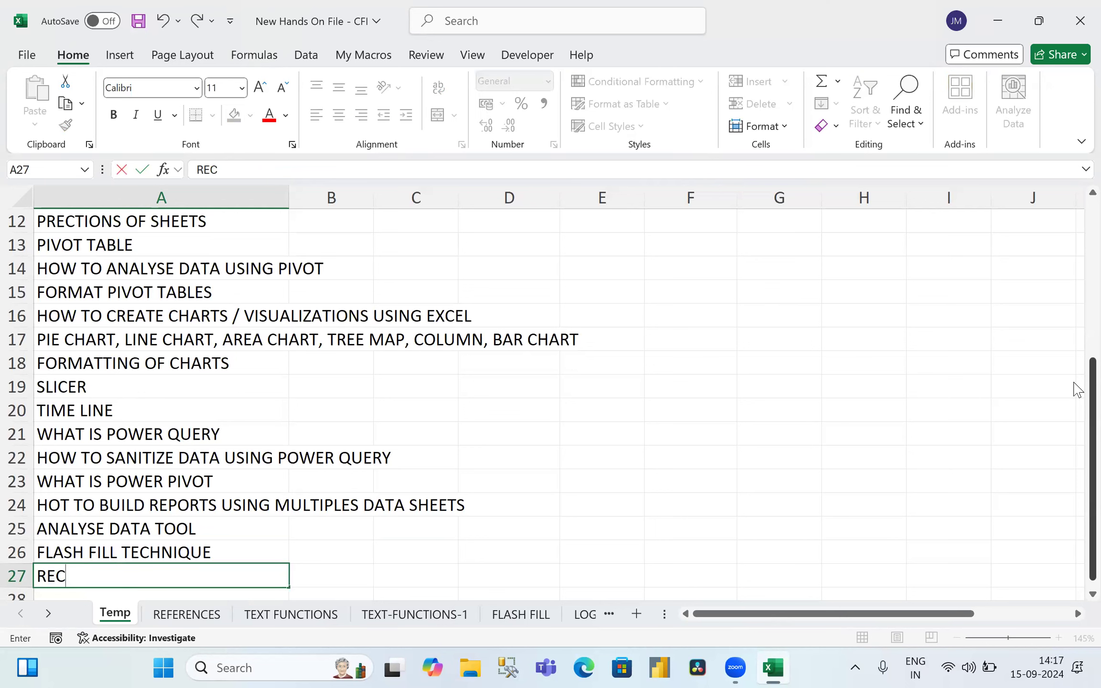
type("OMMENDEDD PI")
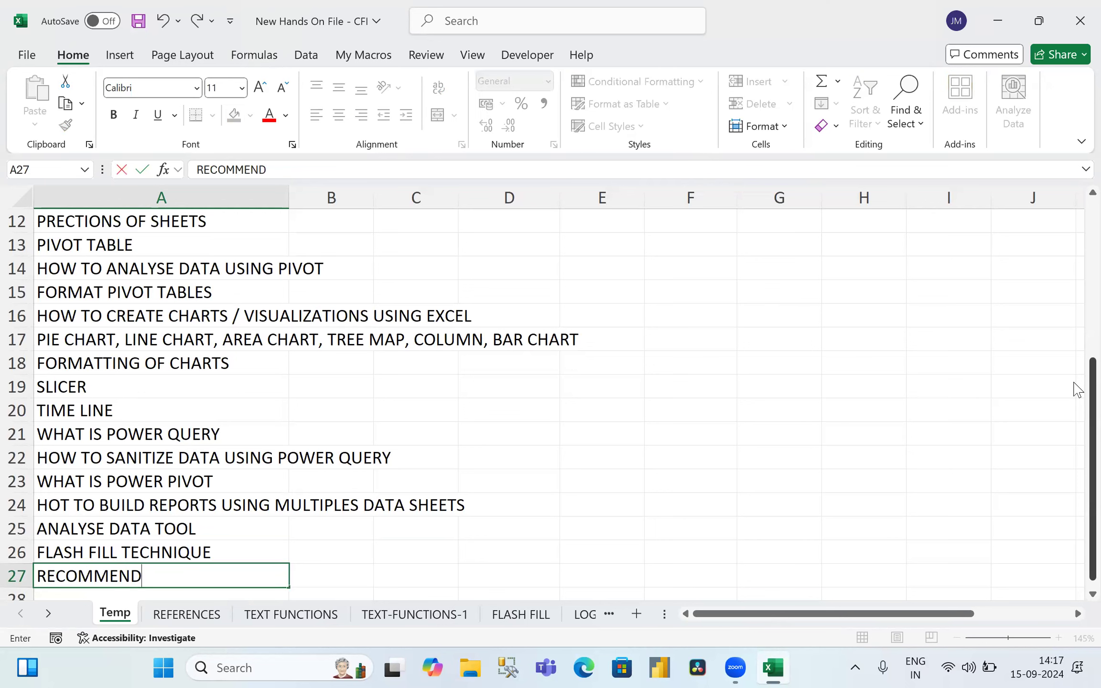
key("BackSpace")
key("BackSpace")
key("BackSpace")
key("BackSpace")
type("PIVOT TABLE")
key("Return")
Step: Enter RECOMMENDED PIVOT CHARTS as the topic in cell A28
type("RECOMMENDED PIVO")
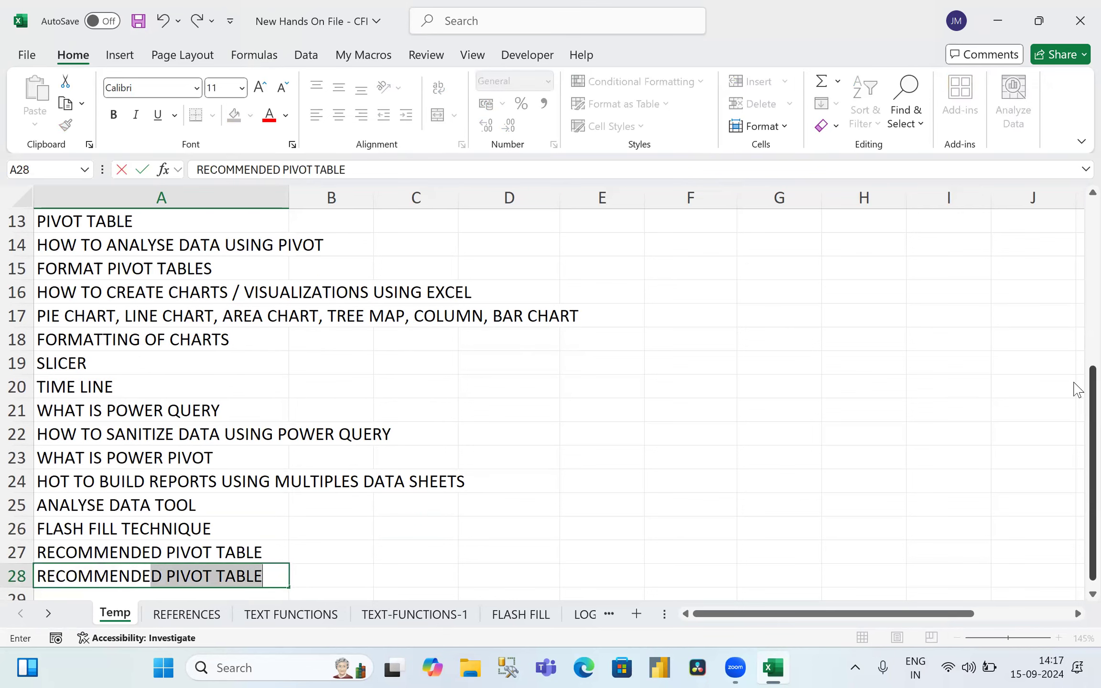
type("T CHARTS")
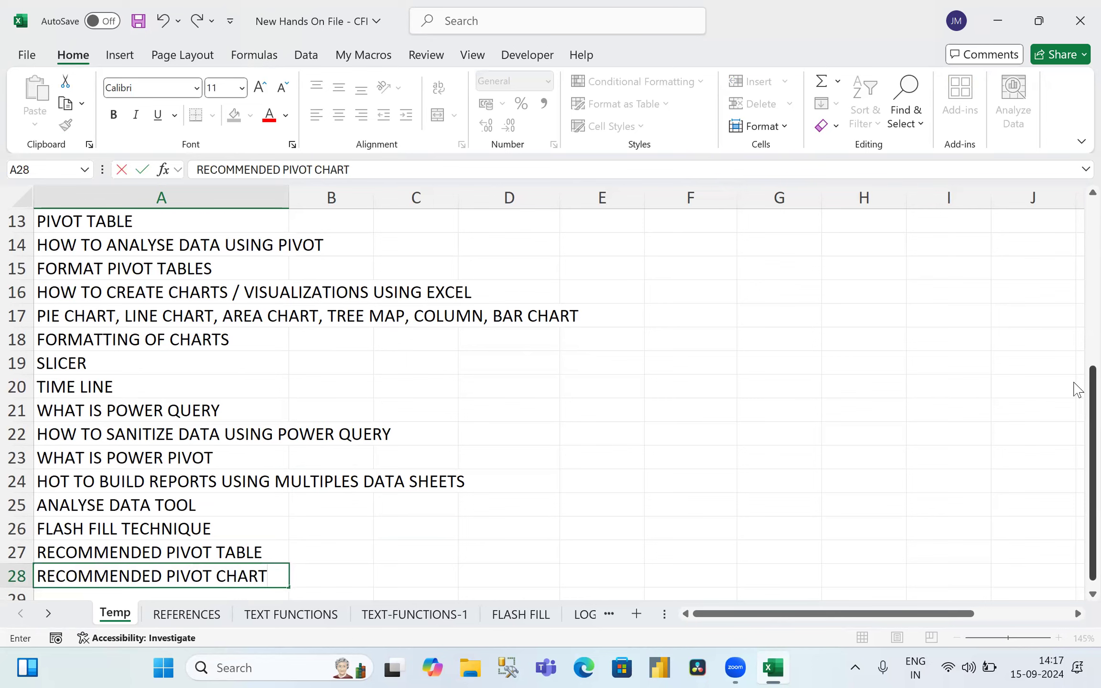
key("Return")
Step: Enter EMBEDEDD AI FEATURES - AVAILABLE WITH EXCEL as the topic in cell A29
type("EM")
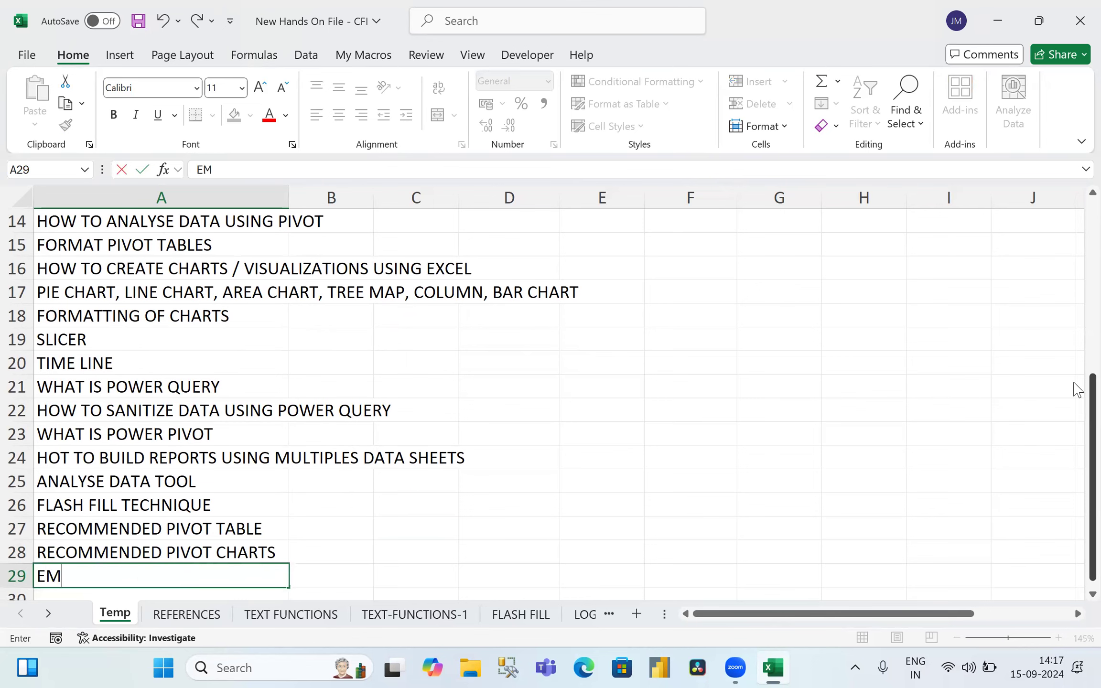
type("BEDEDD AIR")
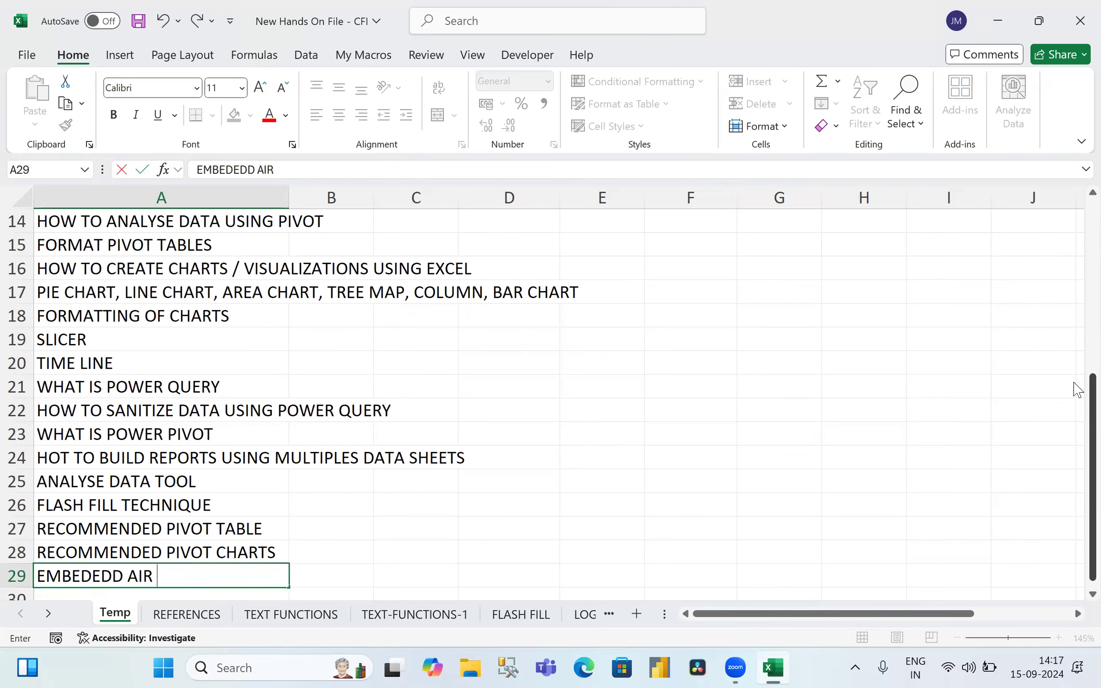
key("BackSpace")
type("FEATURE")
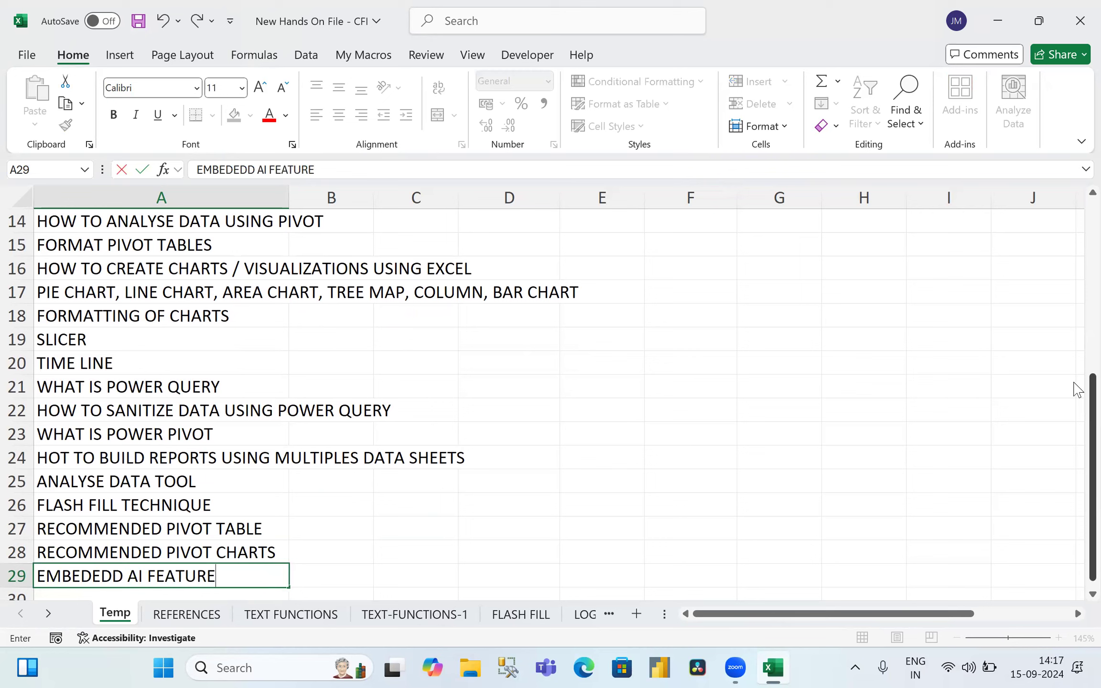
type("S - AVAILABLE WITH")
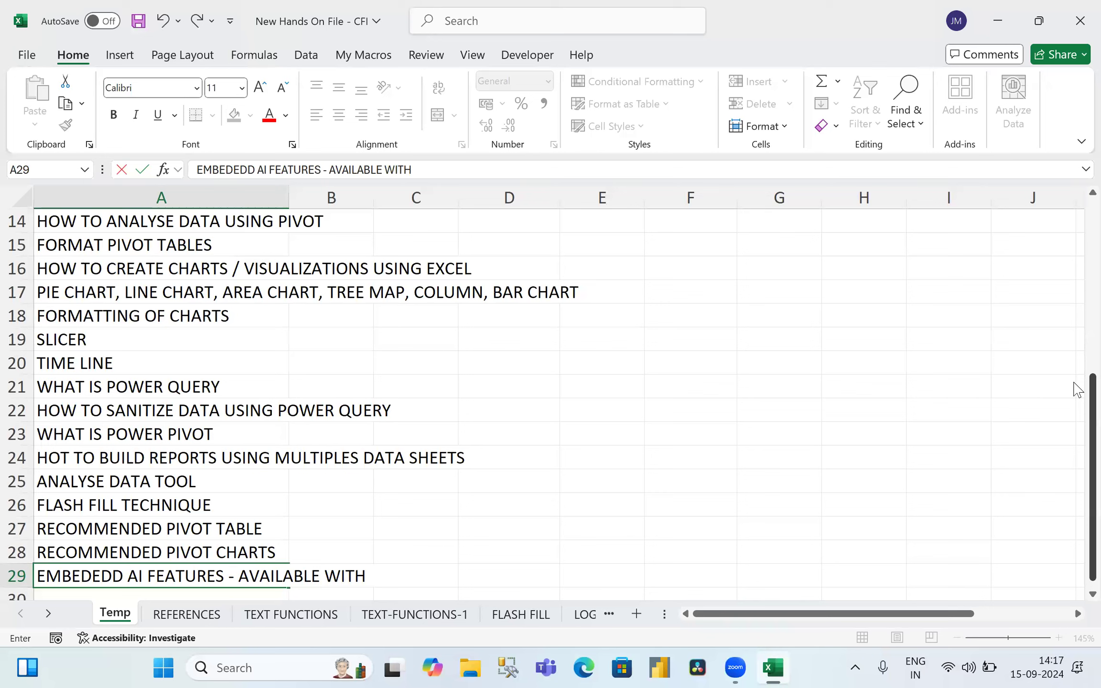
type(" IXCEL")
key("Return")
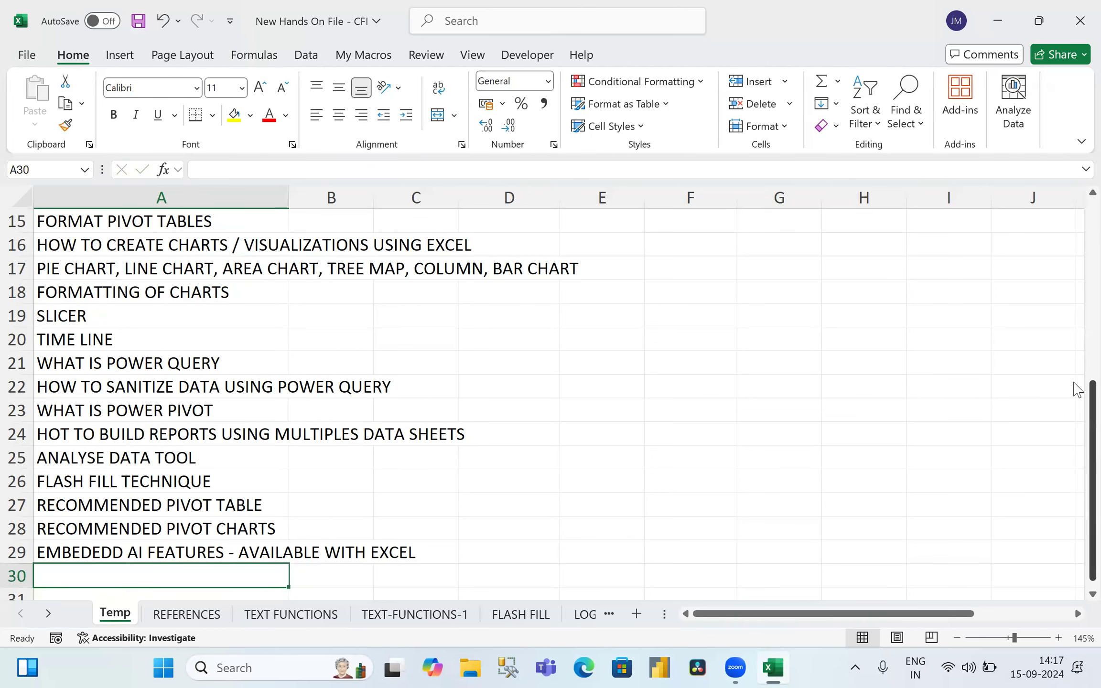
Step: Enter HOW TO ANALYSE DATA USING CHATGPT in cell A30 and OR COPILOT in cell A31
type("HOW TO ANALYSE DATA USING CHAT")
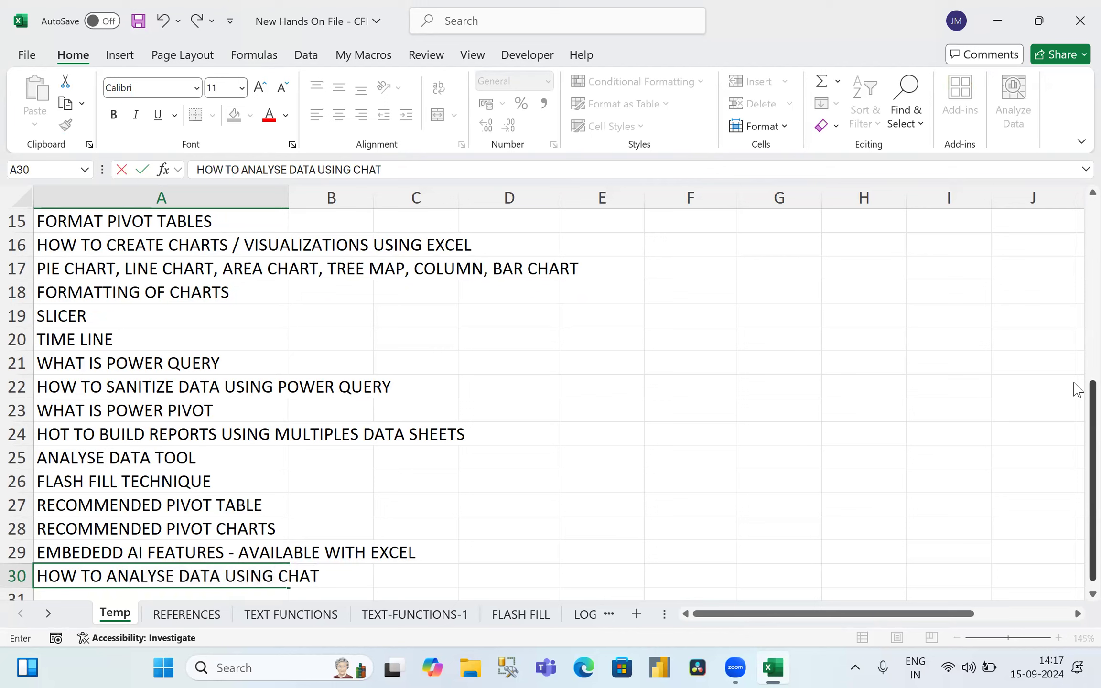
type("GPT")
key("Return")
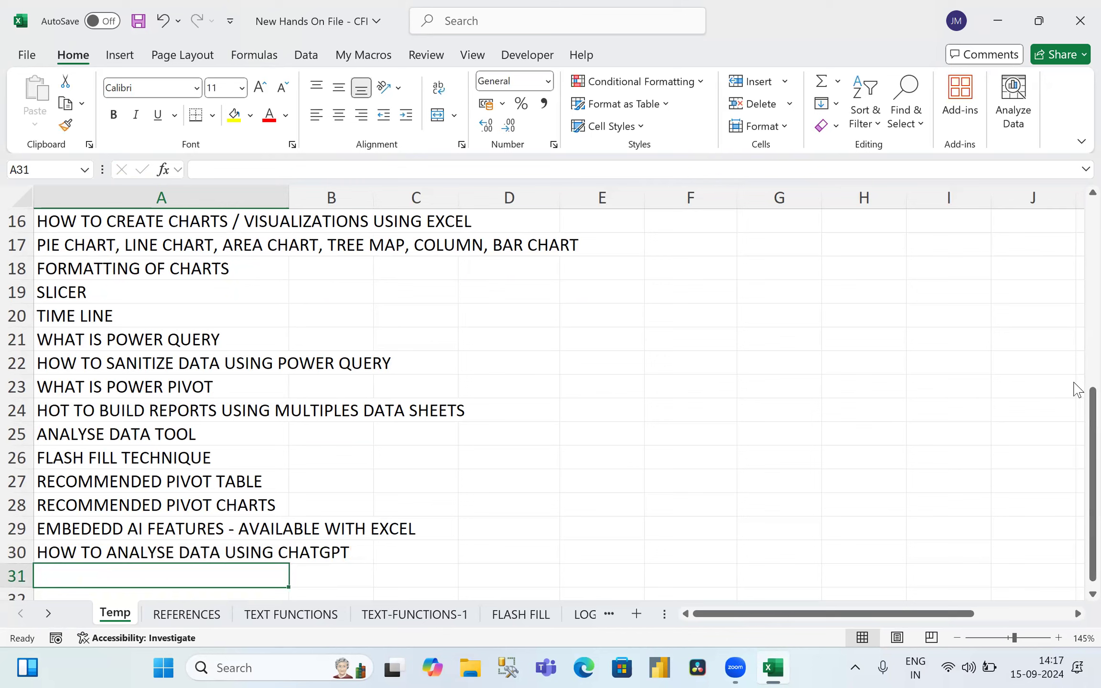
type("OR COPILOT")
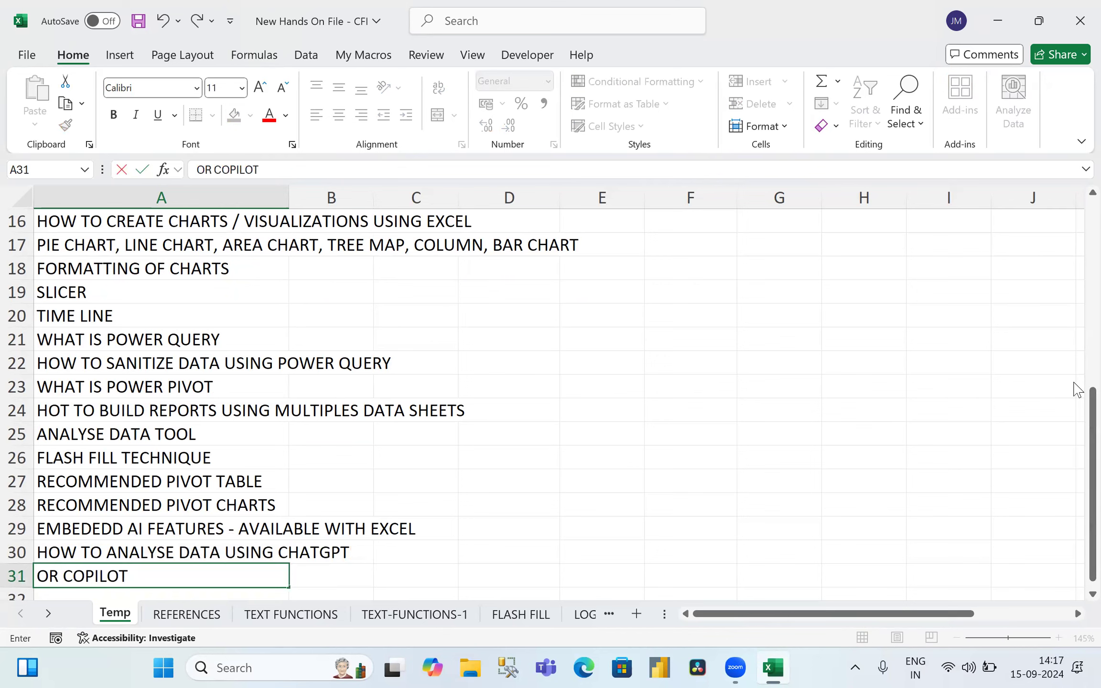
key("Return")
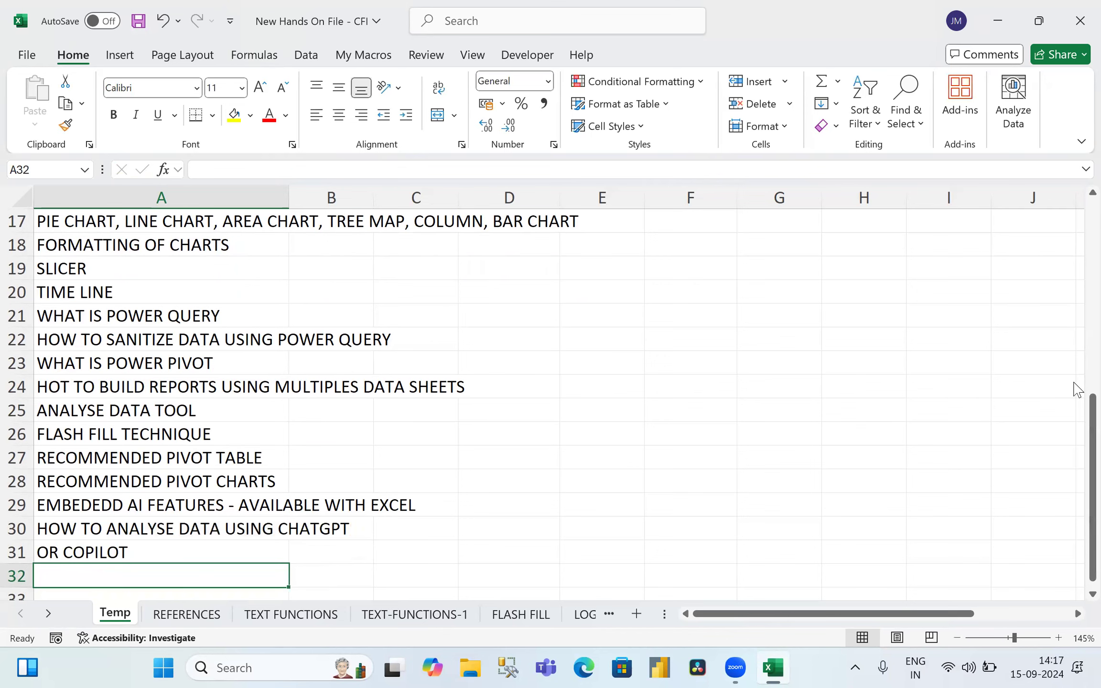
Step: Enter HOW TO GENERATE EXCEL FORMULA USING CHATGPT OR COPILOT as the topic in cell A32
type("HOW TOW")
key("BackSpace")
type("GENERATE ")
type("EXCEL FORMULA ")
type("OF")
key("BackSpace")
key("BackSpace")
type("F")
key("BackSpace")
type("USING CHATGPT OR COPILOT")
key("Return")
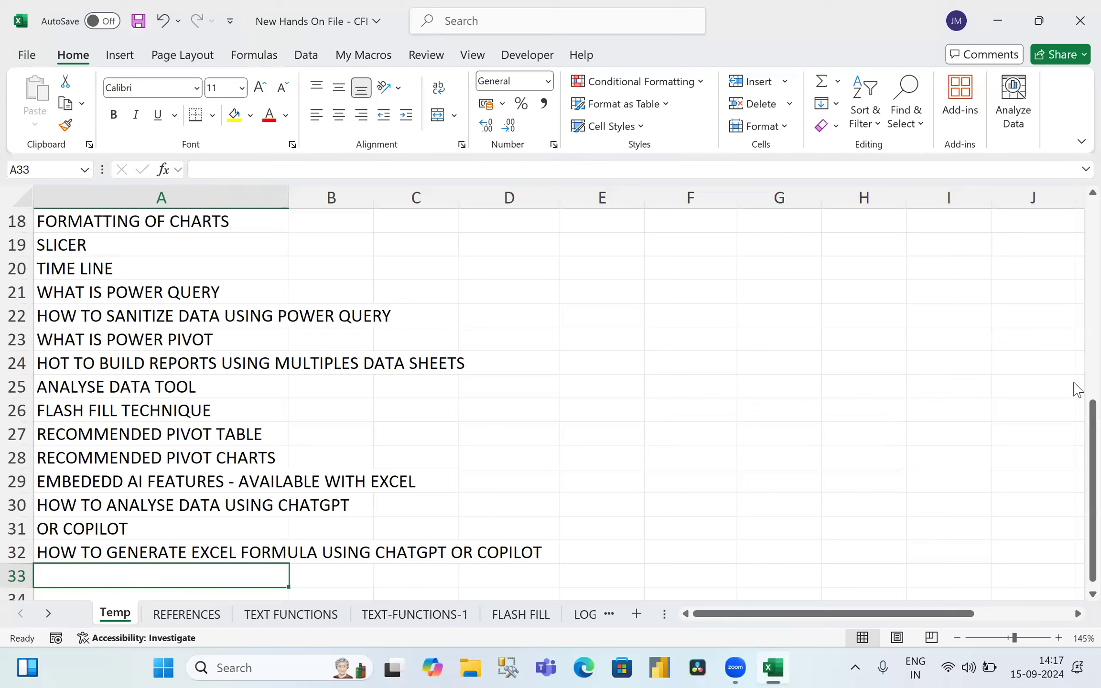
Step: Enter HOW TO WORK WITH EXCEL TABLE as the topic in cell A33
type("HOW TO")
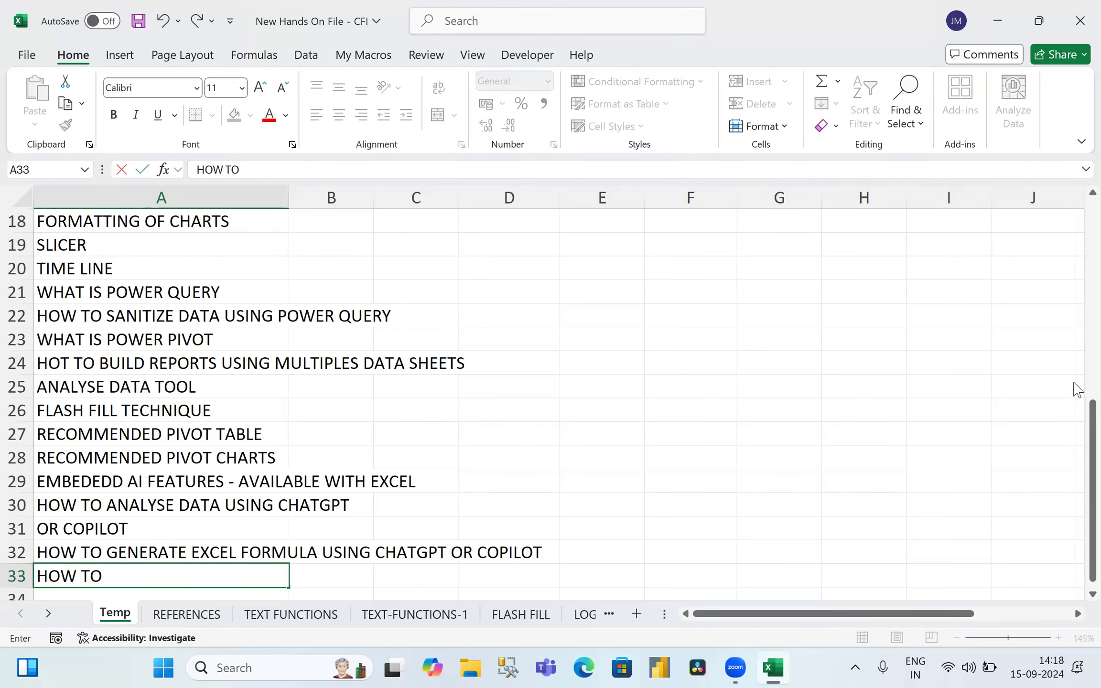
type(" WORK WITH EXEL")
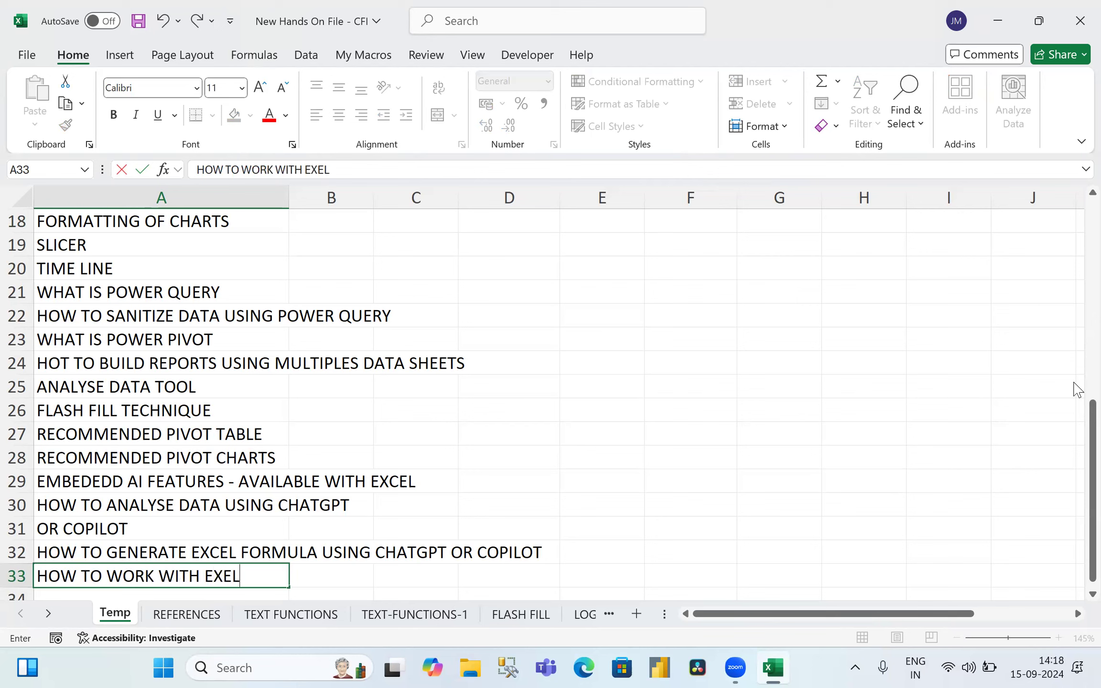
key("BackSpace")
key("BackSpace")
type("CEL TABLE")
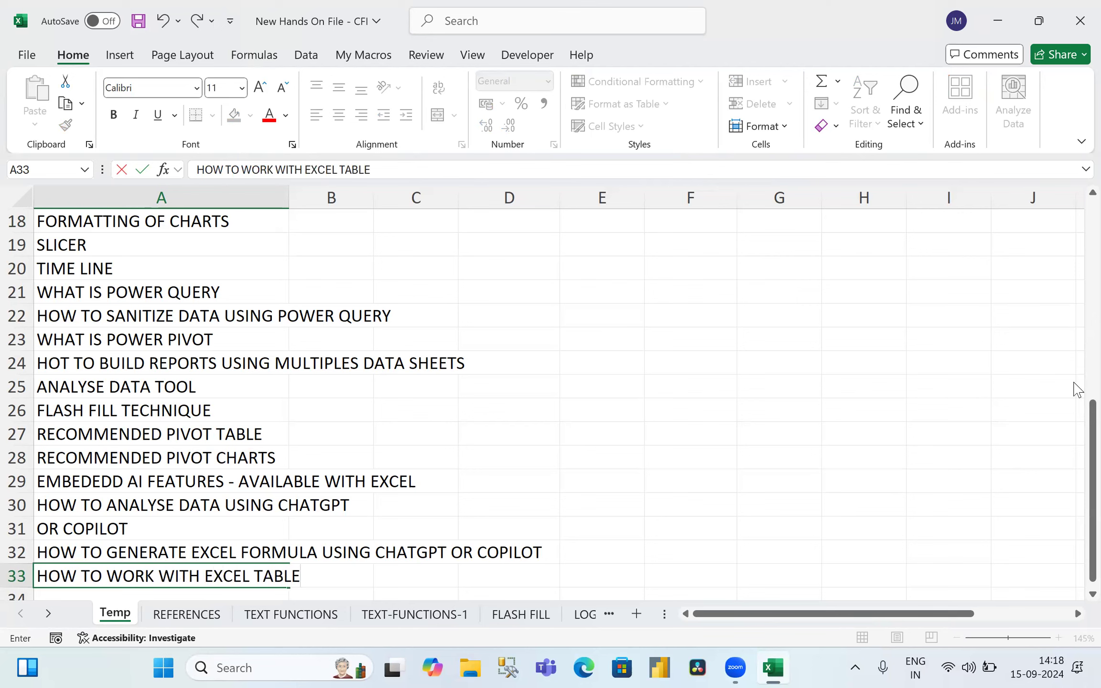
key("Return")
Step: Enter HOW TO WORK WITH EXCEL RANGES in cell A34 and RANGE NAME CONCEPTS in cell A35
type("HOW TO ")
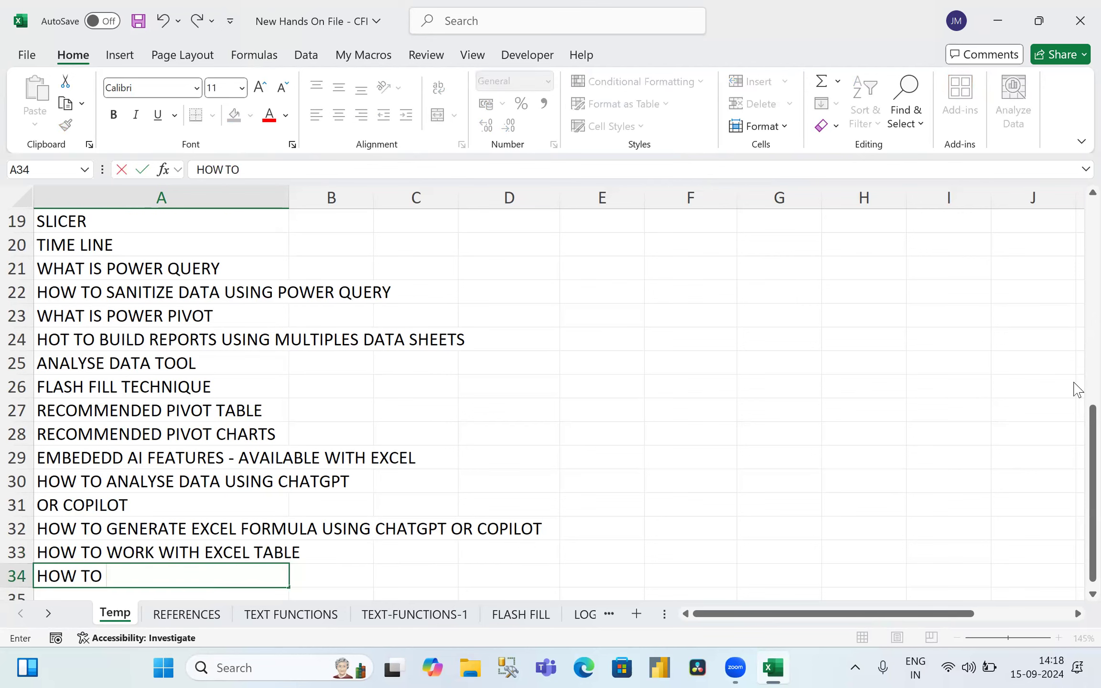
type("WORK WITH EXCE")
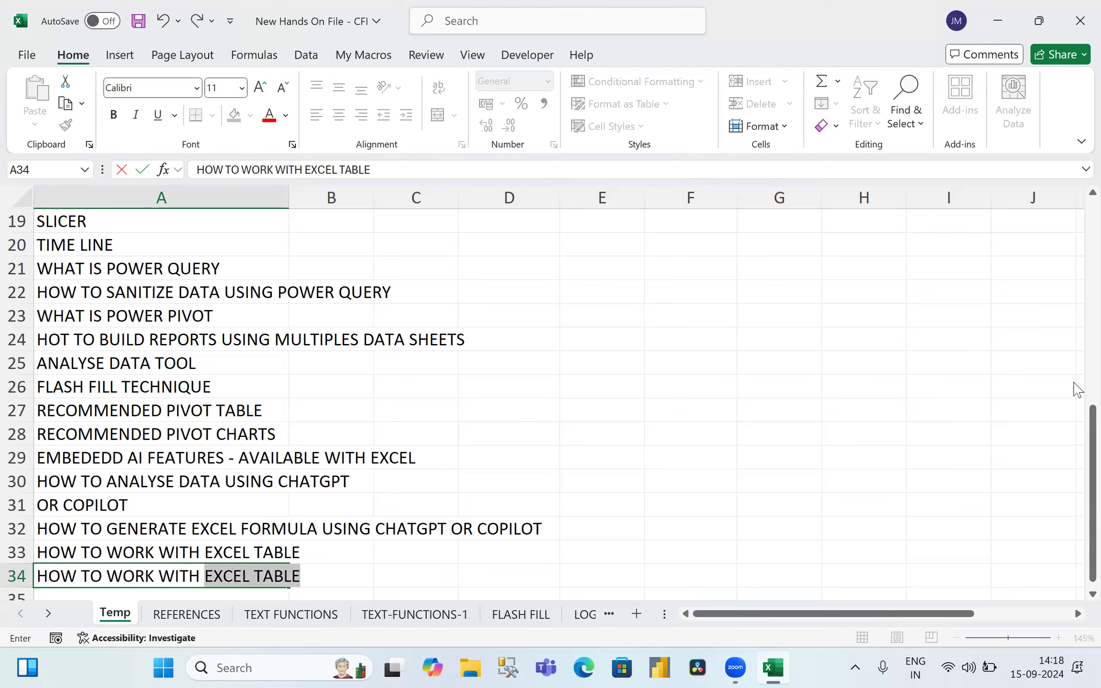
type("L RANGES")
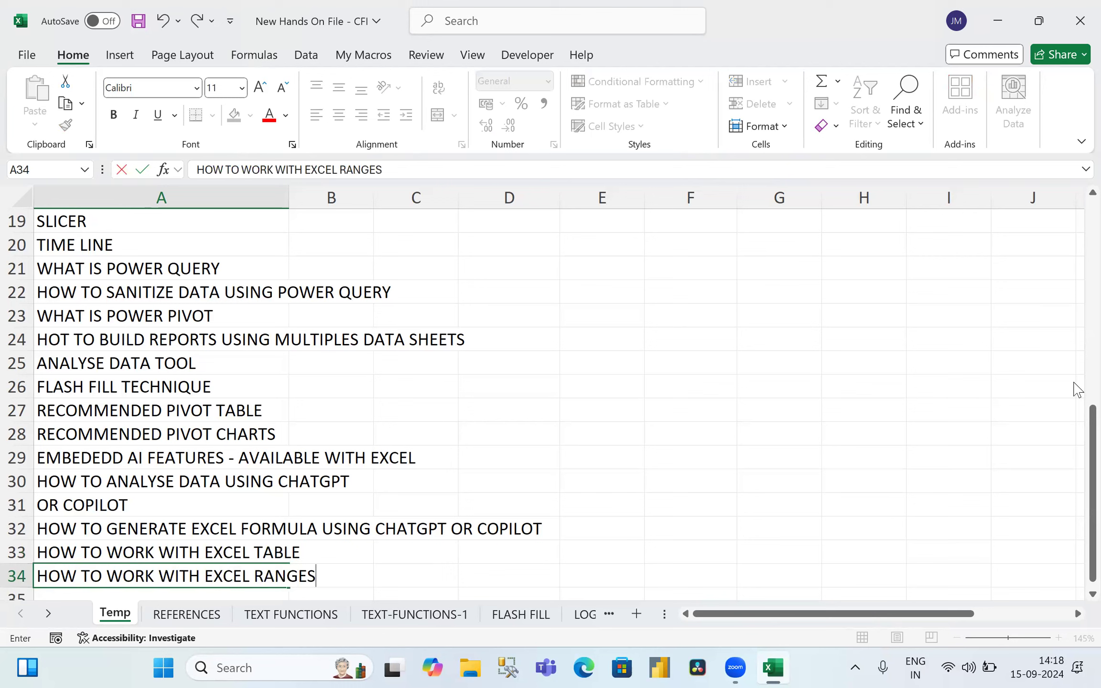
key("Return")
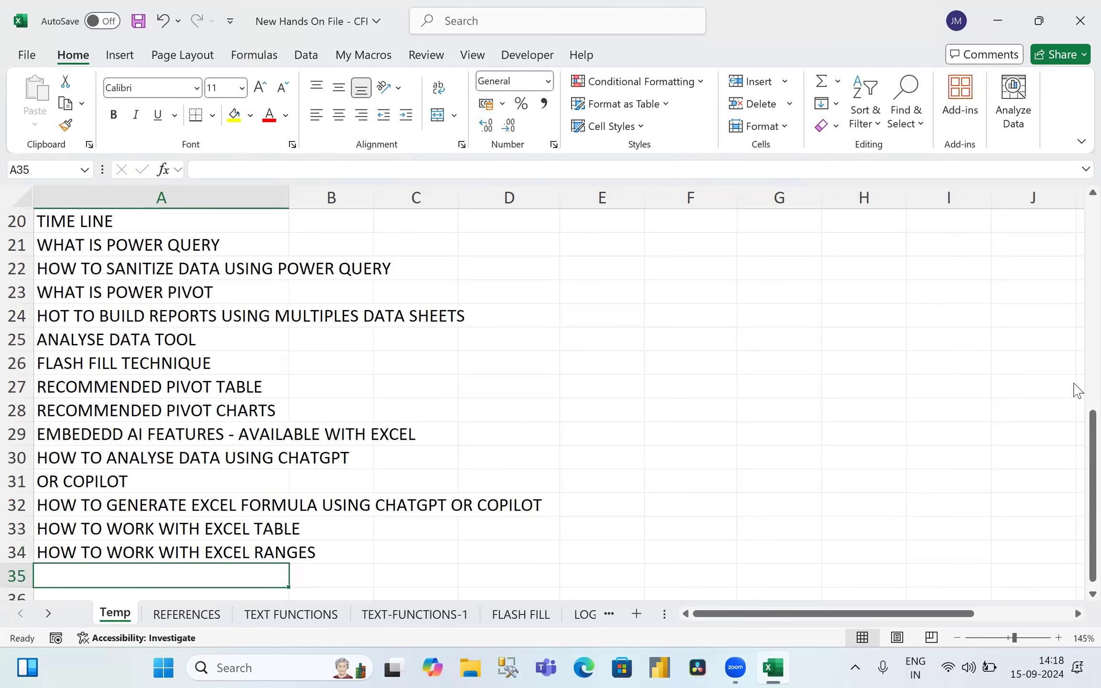
type("RANGE")
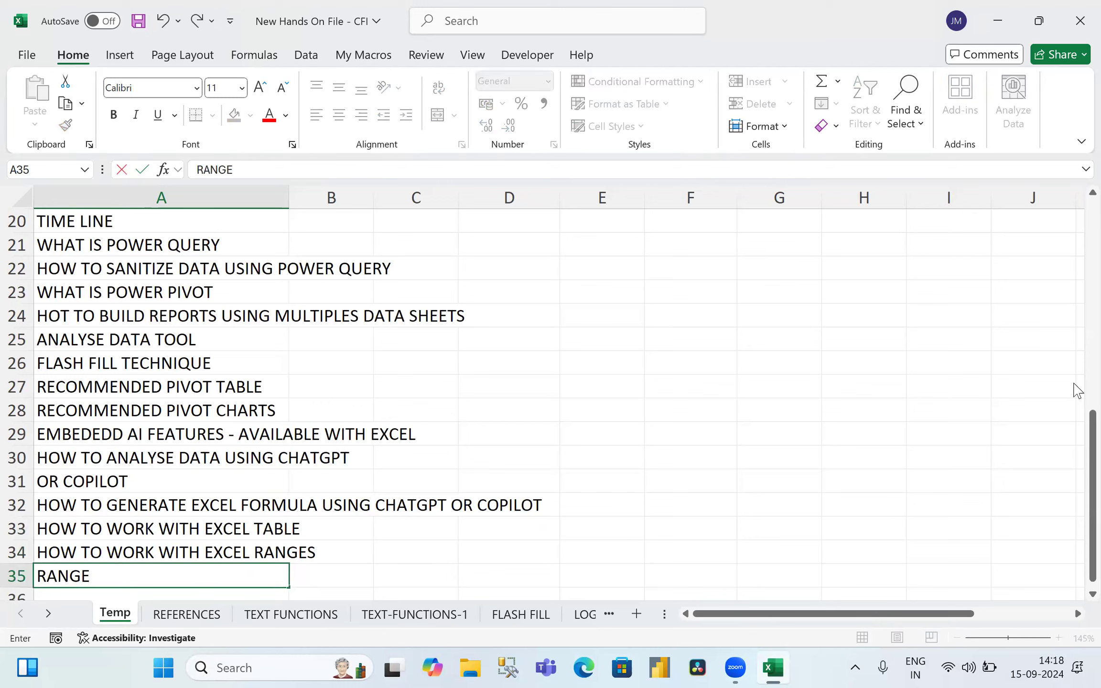
type(" NAME CONCEPTS")
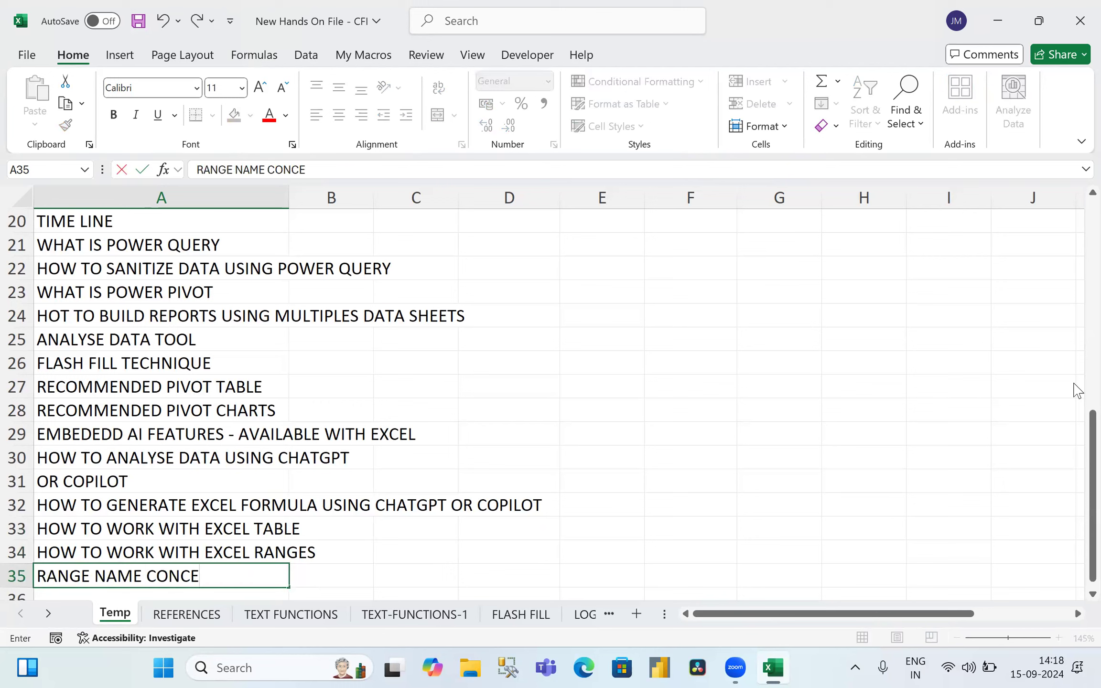
key("Return")
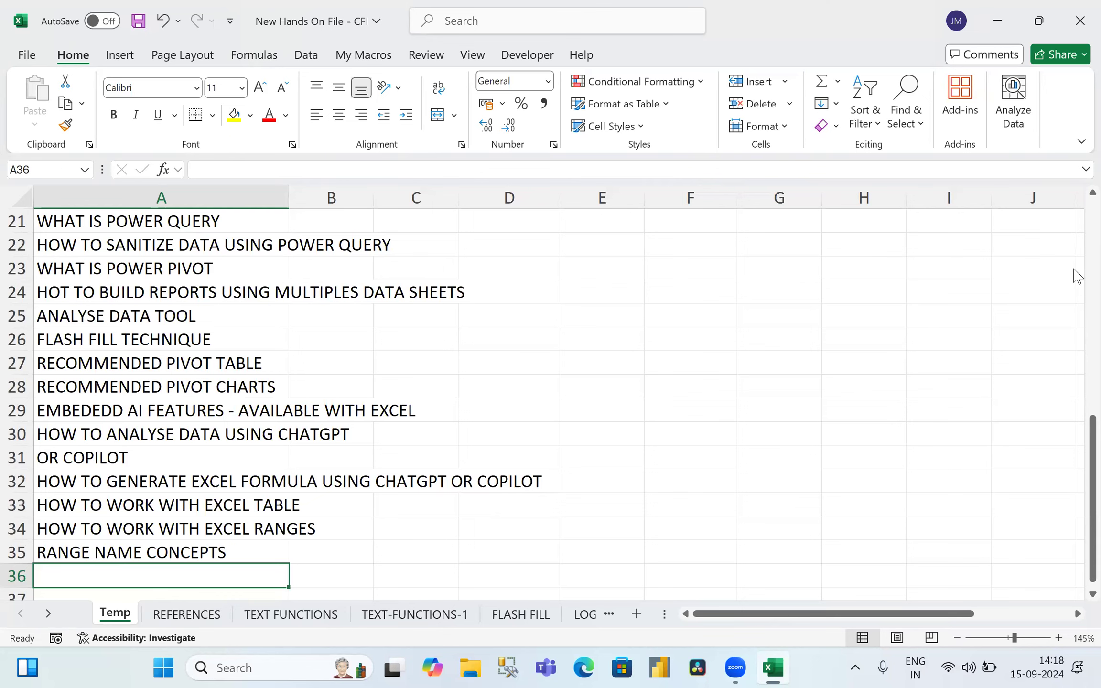
Step: Review the topics listed in column A, from the first row to the end of the list
key("Up")
key("Up")
key("Up")
key("Up")
key("Up")
key("Up")
key("Up")
key("Up")
key("Up")
key("Up")
key("Up")
key("Up")
key("Up")
key("Up")
key("Up")
key("Up")
key("Up")
key("Up")
key("Up")
key("Up")
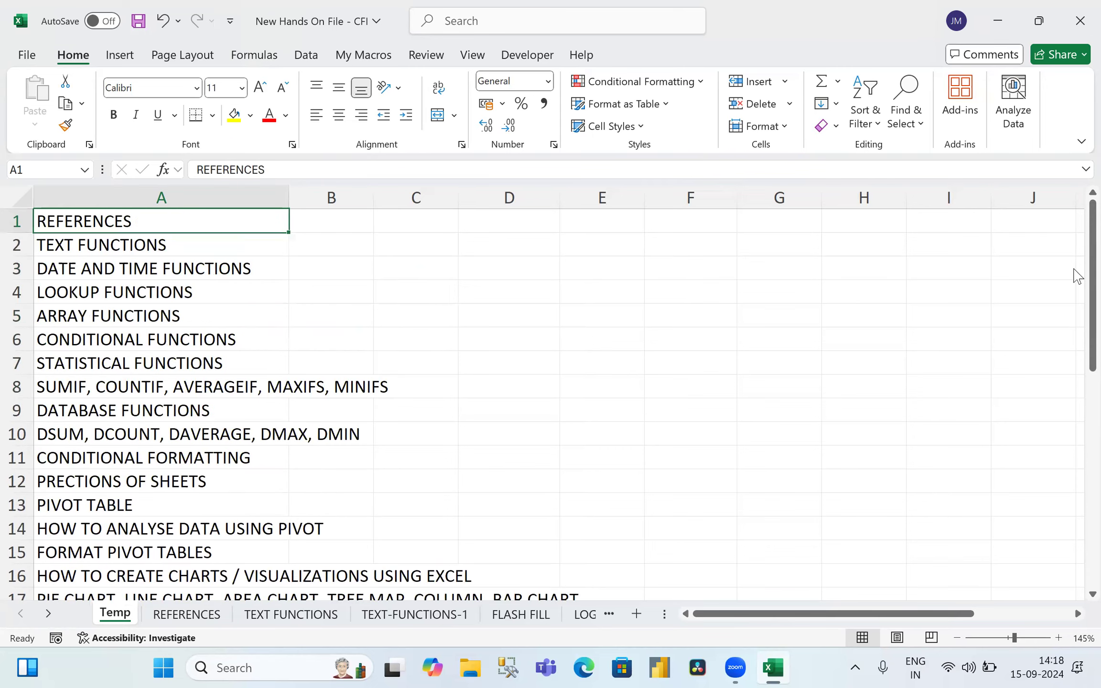
key("Down")
key("Down")
key("Down")
key("Down")
key("Down")
key("Down")
key("Down")
key("Down")
key("Down")
key("Down")
key("Down")
key("Down")
key("Down")
key("Down")
key("Down")
key("Down")
key("Down")
key("Down")
key("Down")
key("Down")
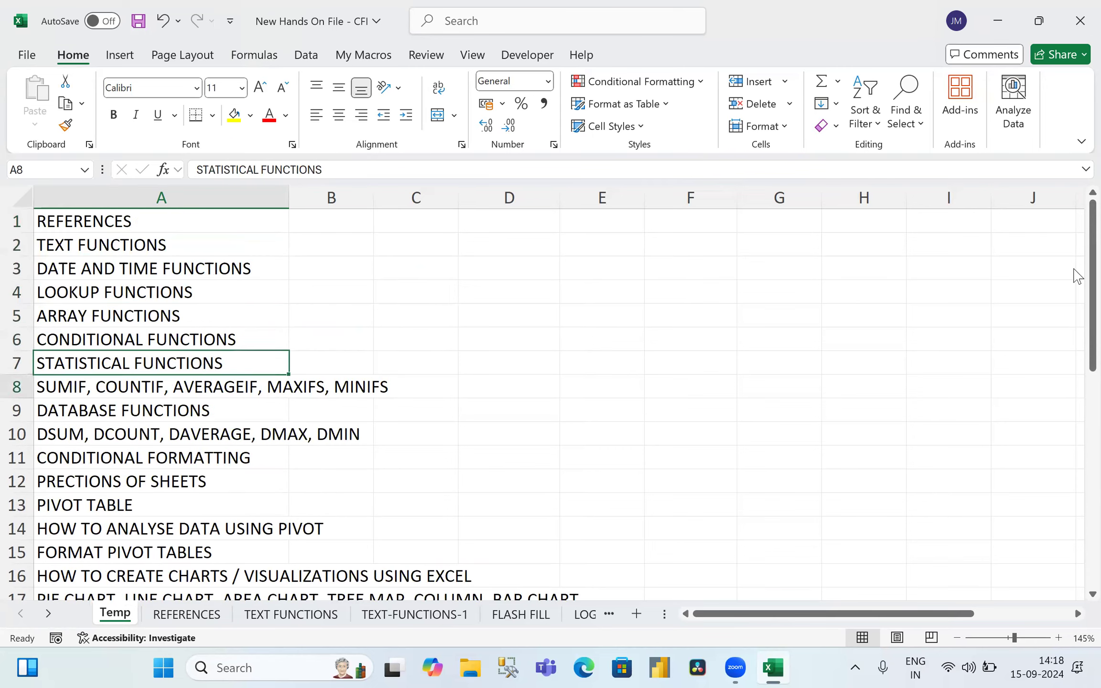
key("Up")
key("Up")
key("Up")
key("Up")
key("Up")
key("Up")
key("Up")
key("Up")
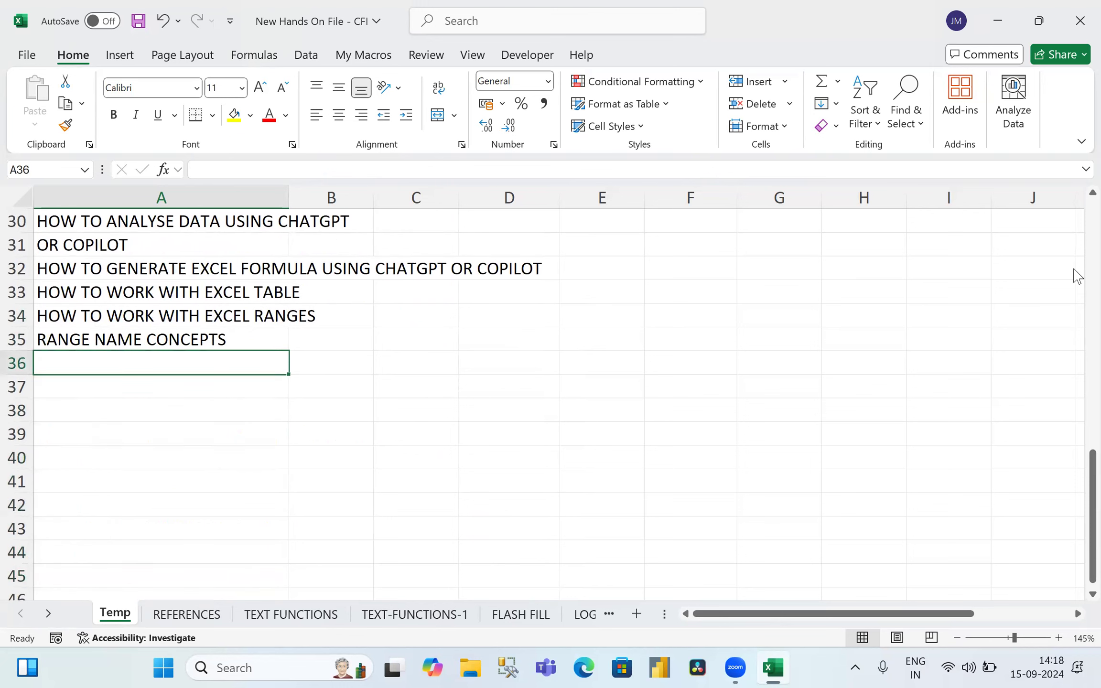
Step: Enter DATA VALIDATIONS in cell A36 and MACROS in cell A37
type("DATA VA")
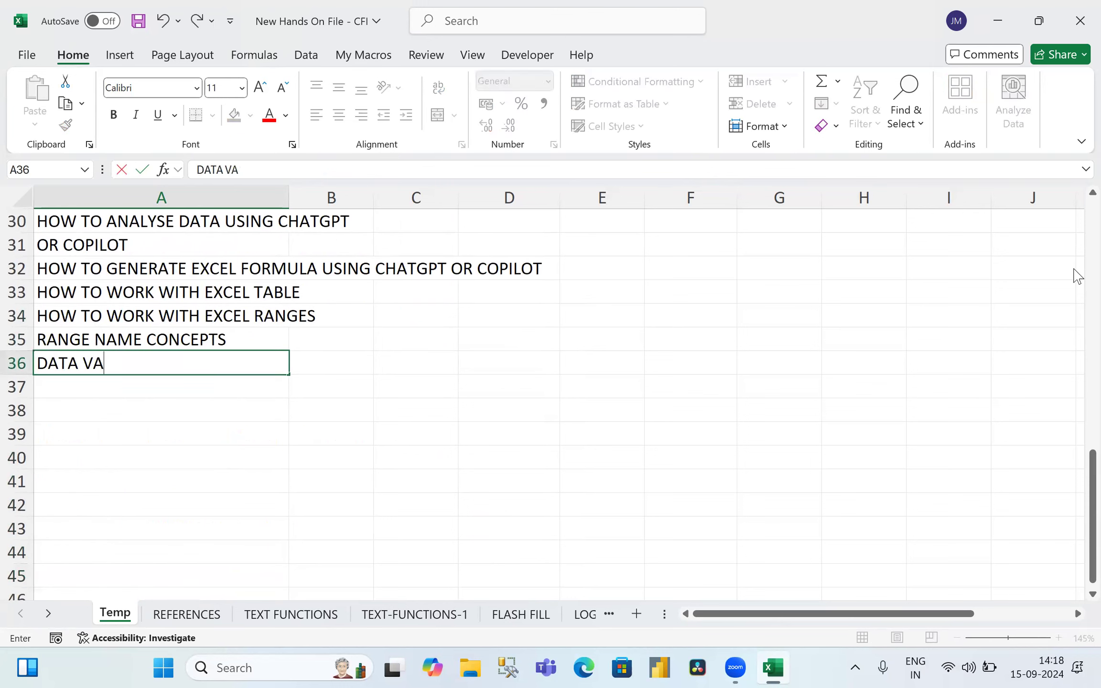
type("LIDAGTOIN")
key("BackSpace")
key("BackSpace")
key("BackSpace")
key("BackSpace")
key("BackSpace")
type("TIONS")
key("Return")
type("MACROS")
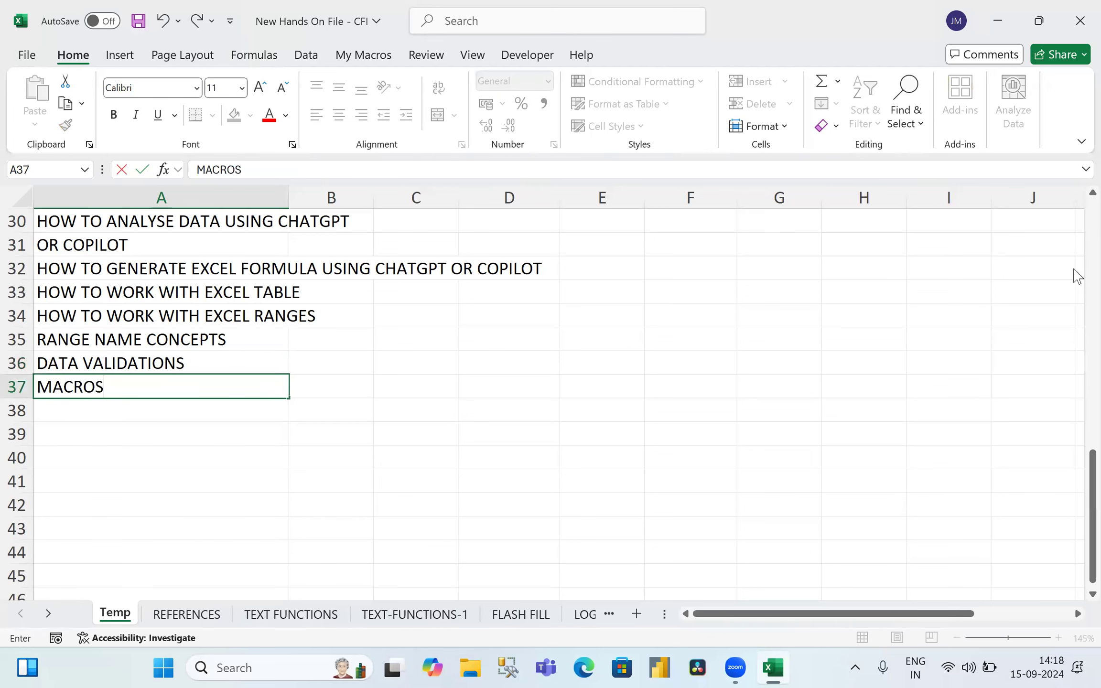
key("Return")
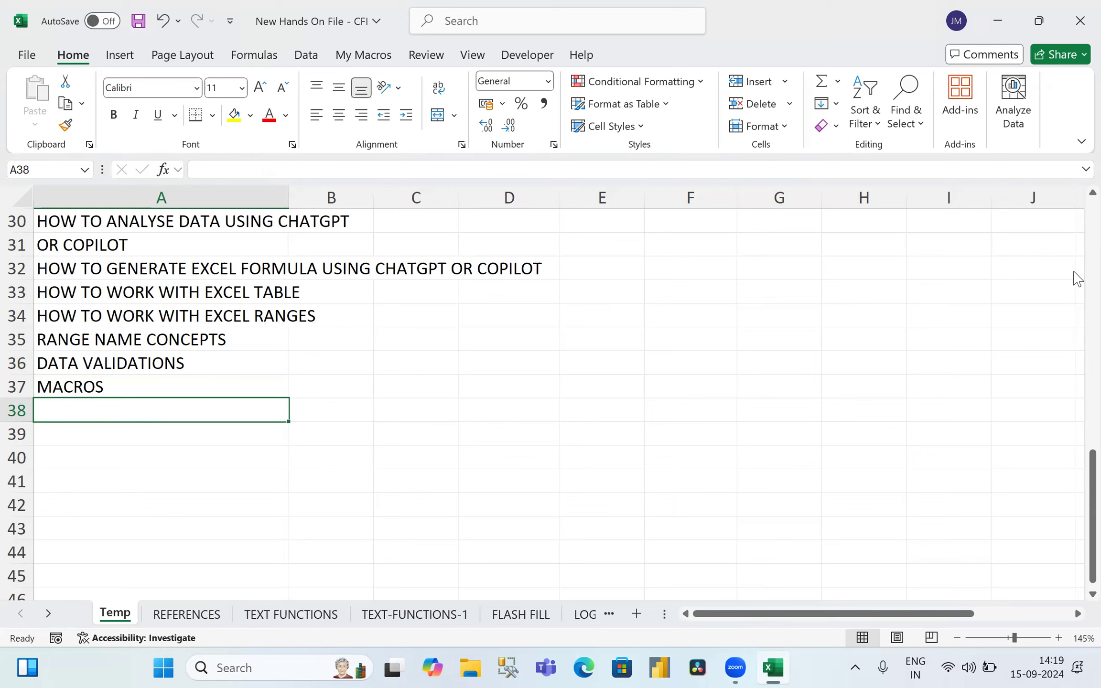
Step: AutoFit the width of column A to its longest topic and return to the start of the list
double_click(289, 196)
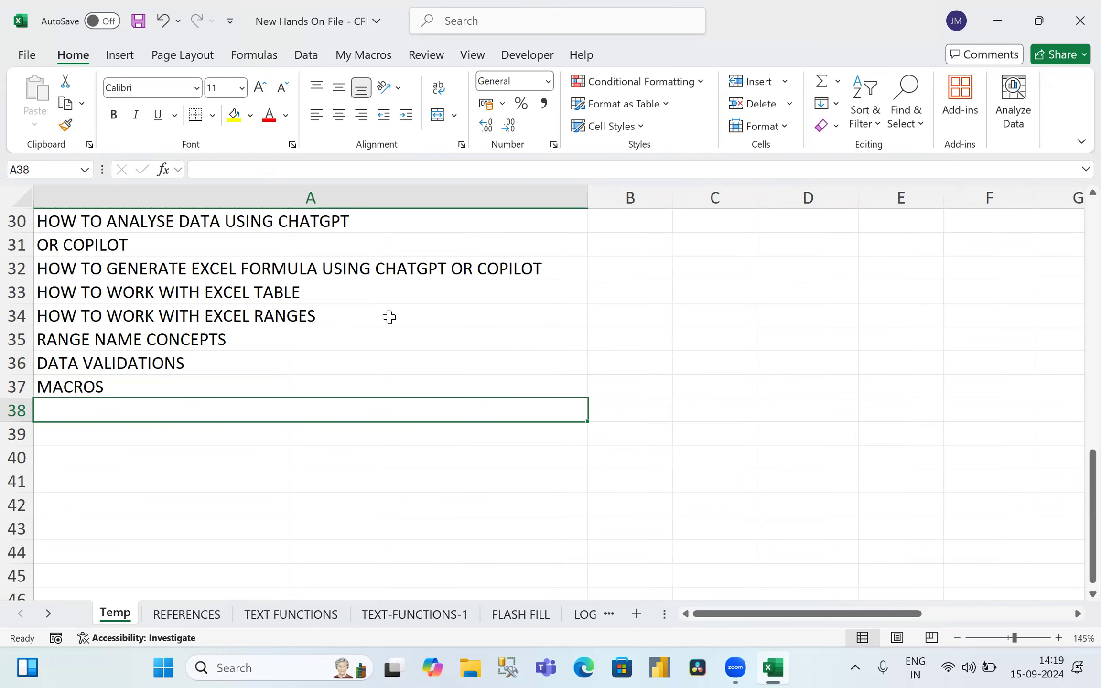
scroll(436, 309, "up", 9)
scroll(436, 308, "up", 1)
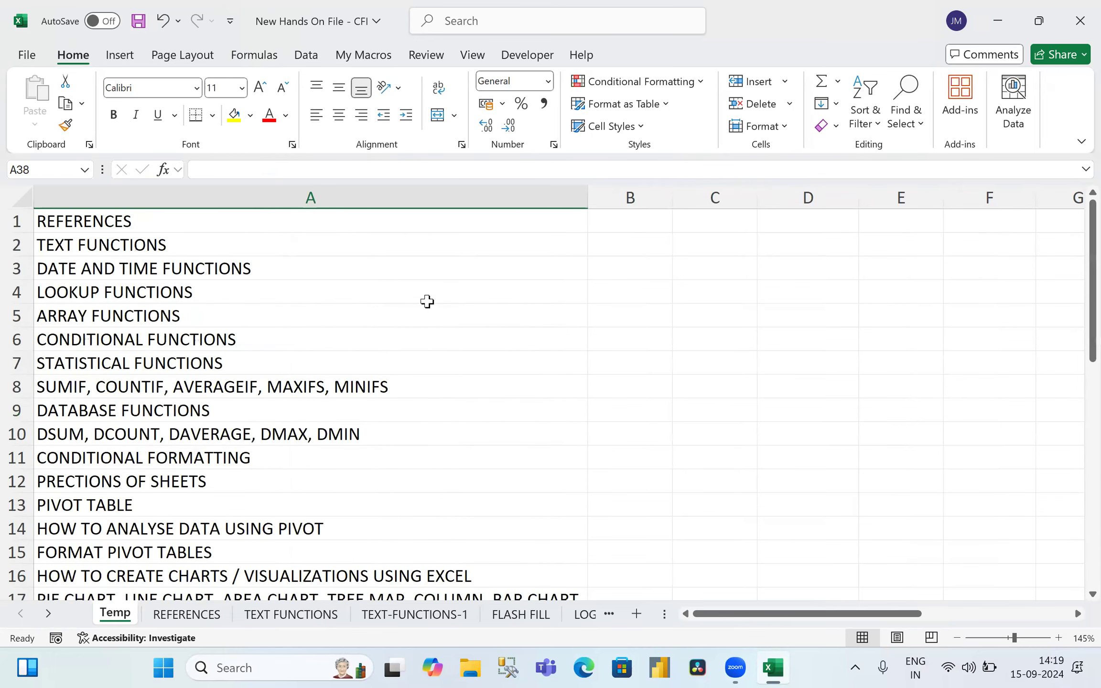
Step: Clear the entire topic list from column A of the Temp sheet
left_click(417, 311)
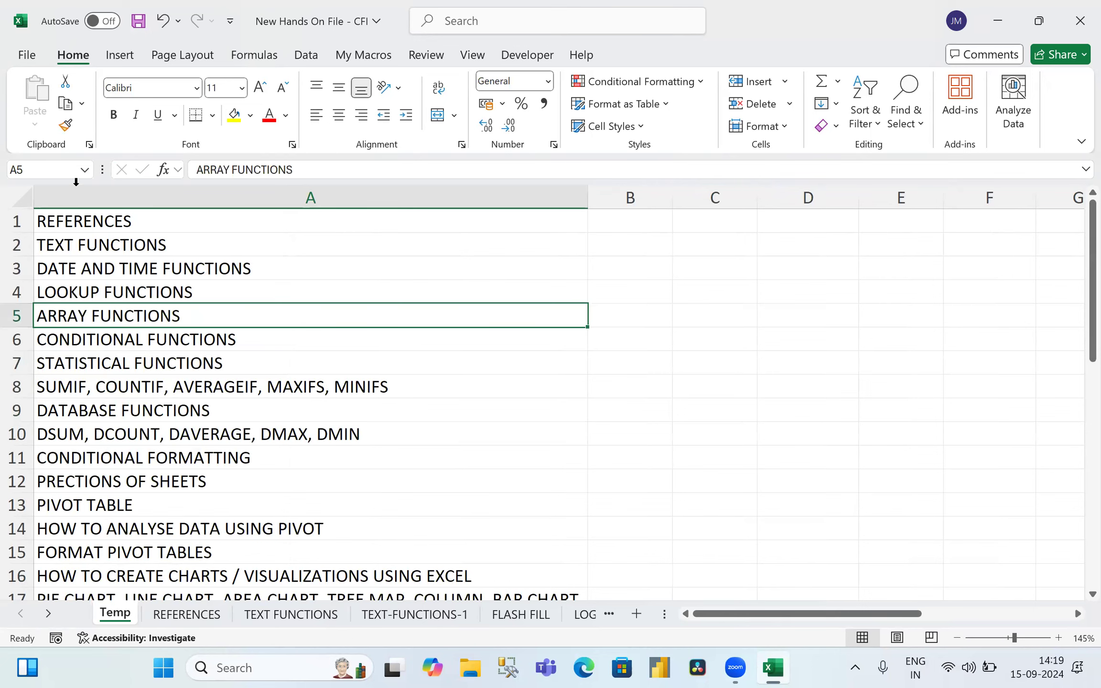
left_click(131, 191)
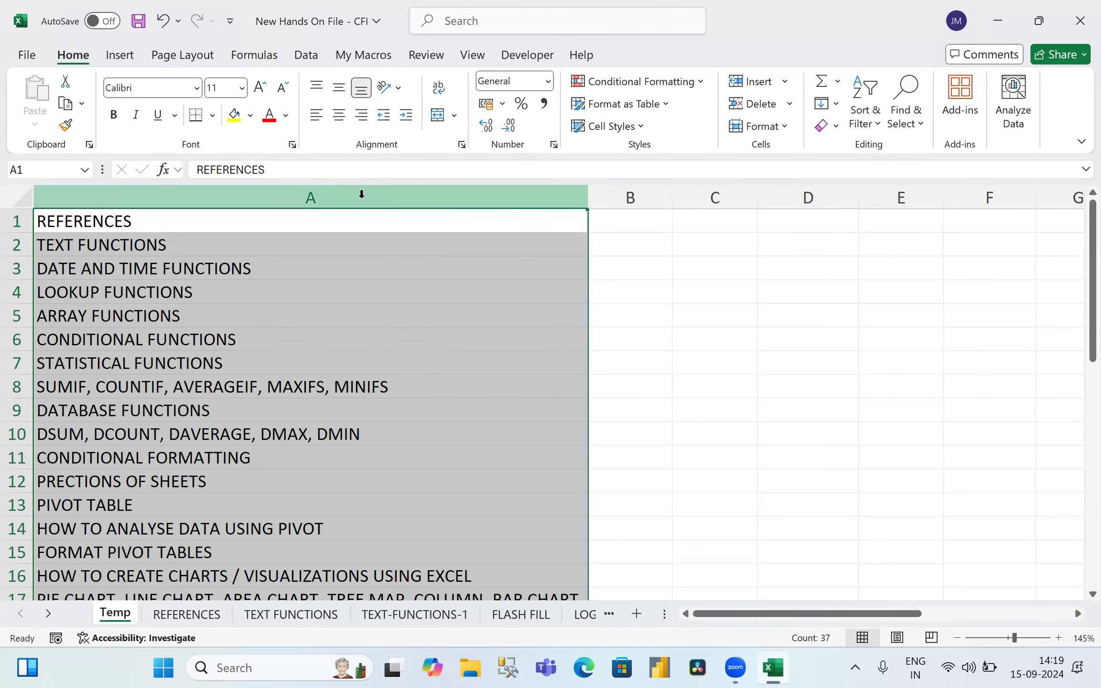
key("Delete")
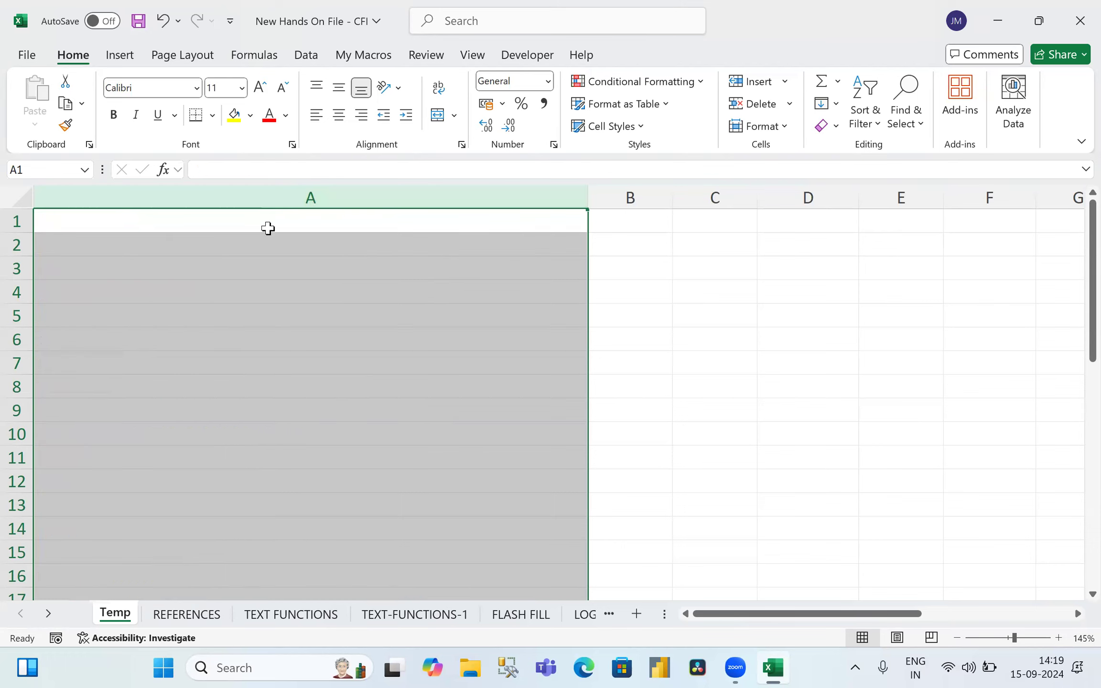
Step: Narrow the empty column A to about a quarter of its width
left_click(268, 229)
left_click_drag(585, 196, 580, 197)
left_click_drag(390, 204, 178, 213)
left_click(254, 244)
left_click(133, 219)
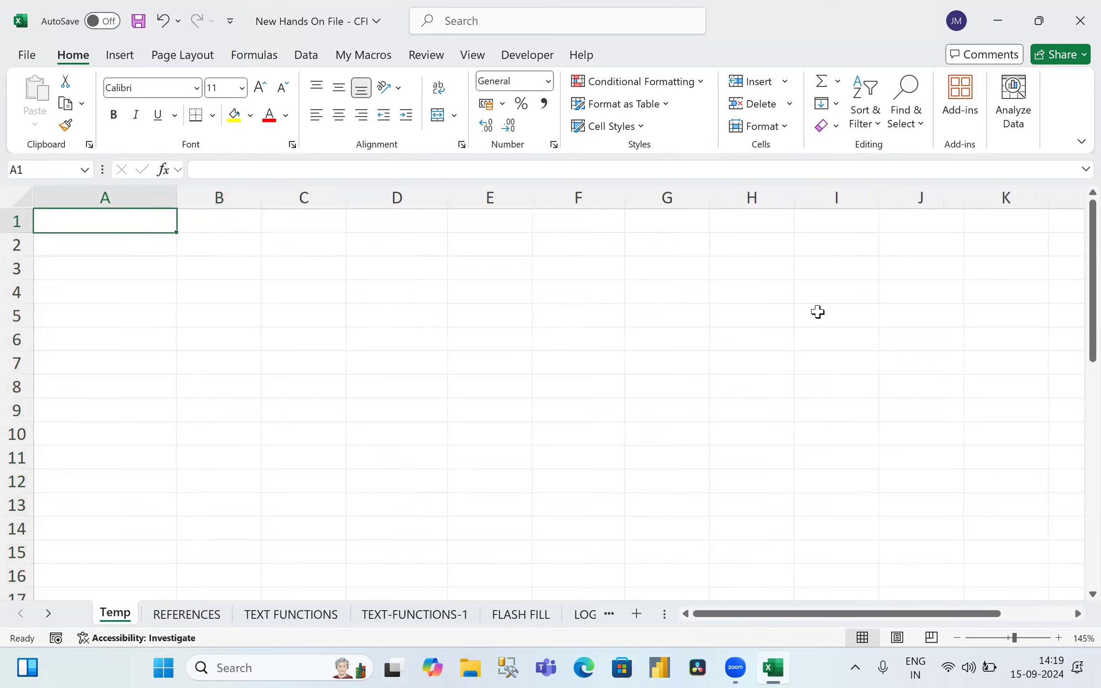
left_click(348, 296)
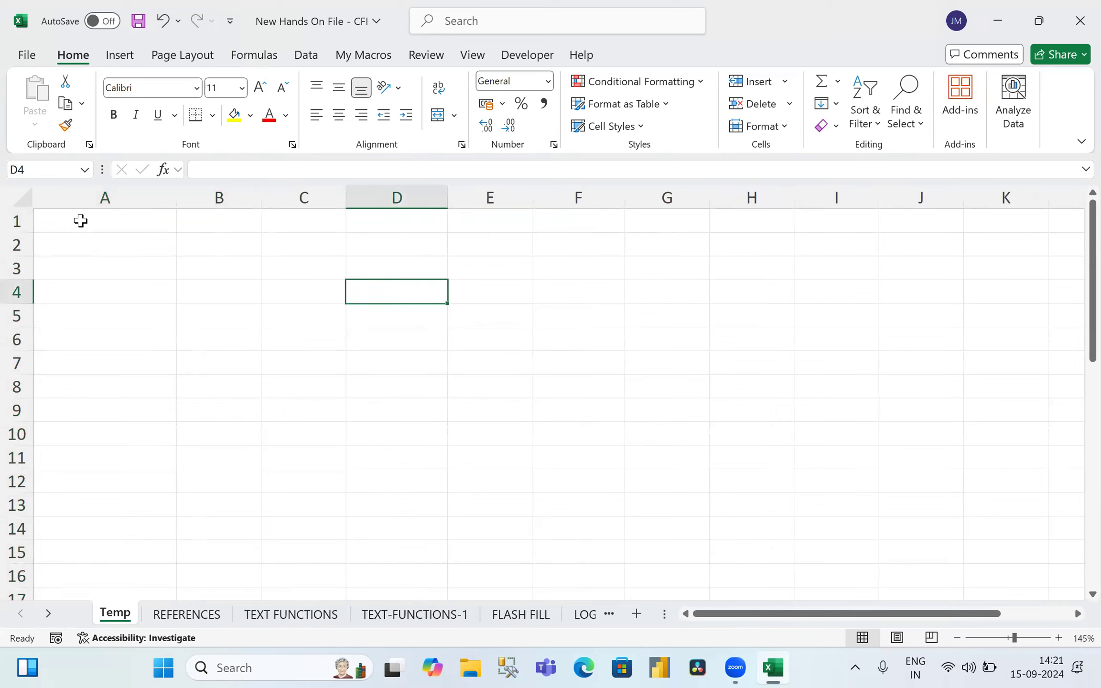
Step: Examine how the empty Temp sheet is laid out by pointing out its columns A to D and several single cells
left_click(85, 228)
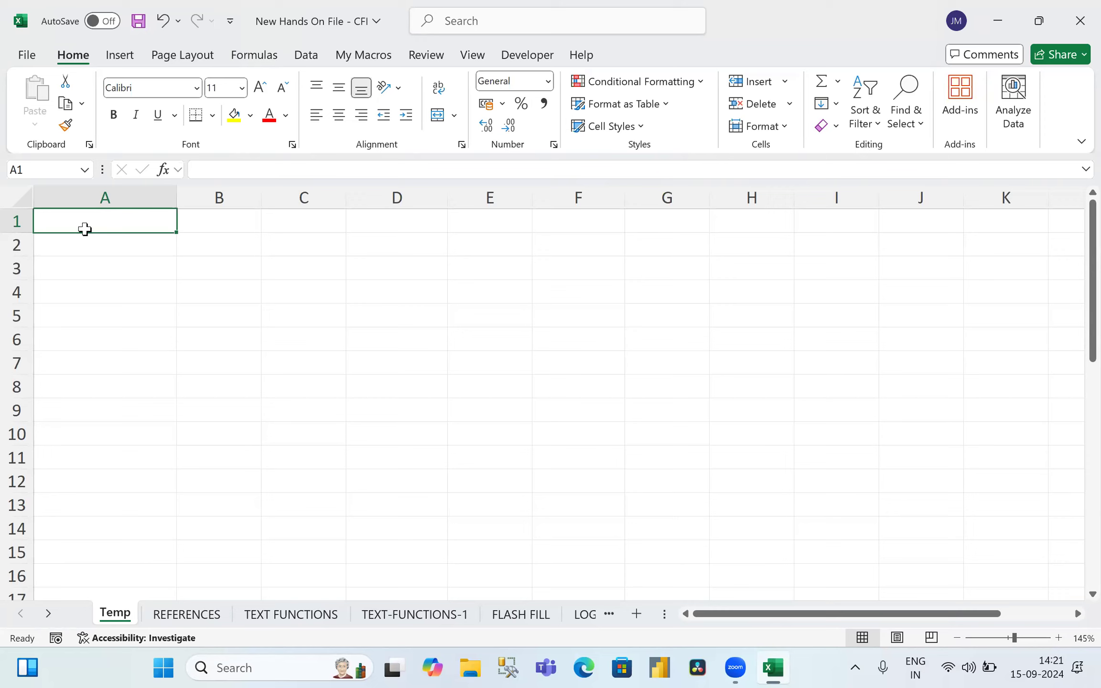
left_click(107, 195)
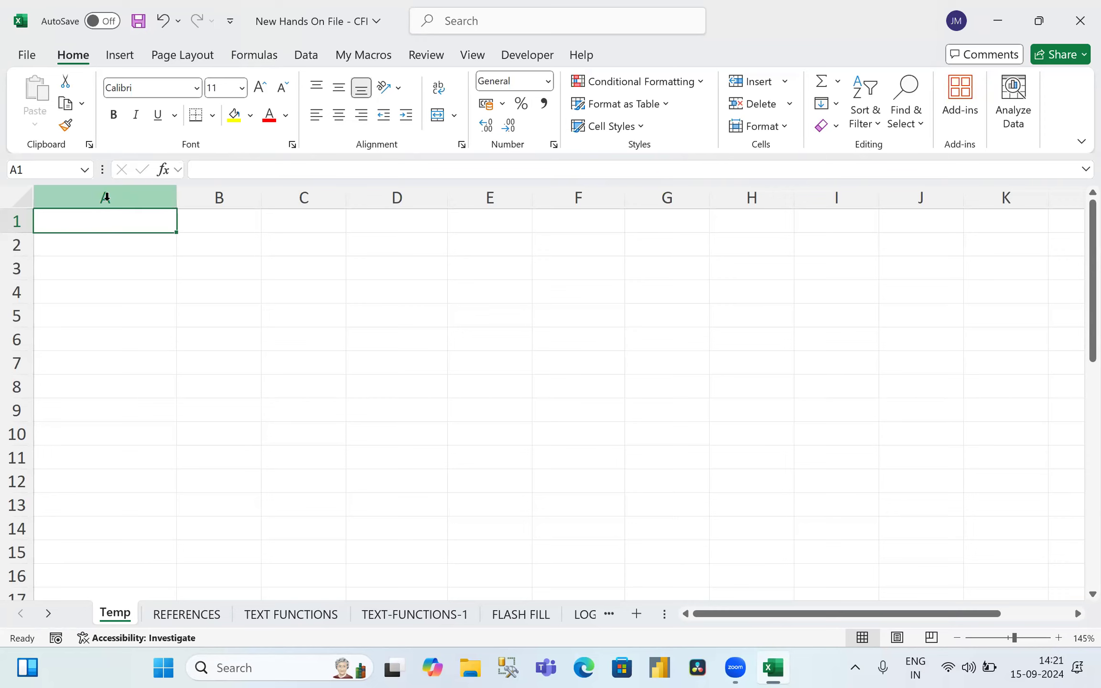
left_click(223, 201)
left_click(306, 198)
left_click(395, 195)
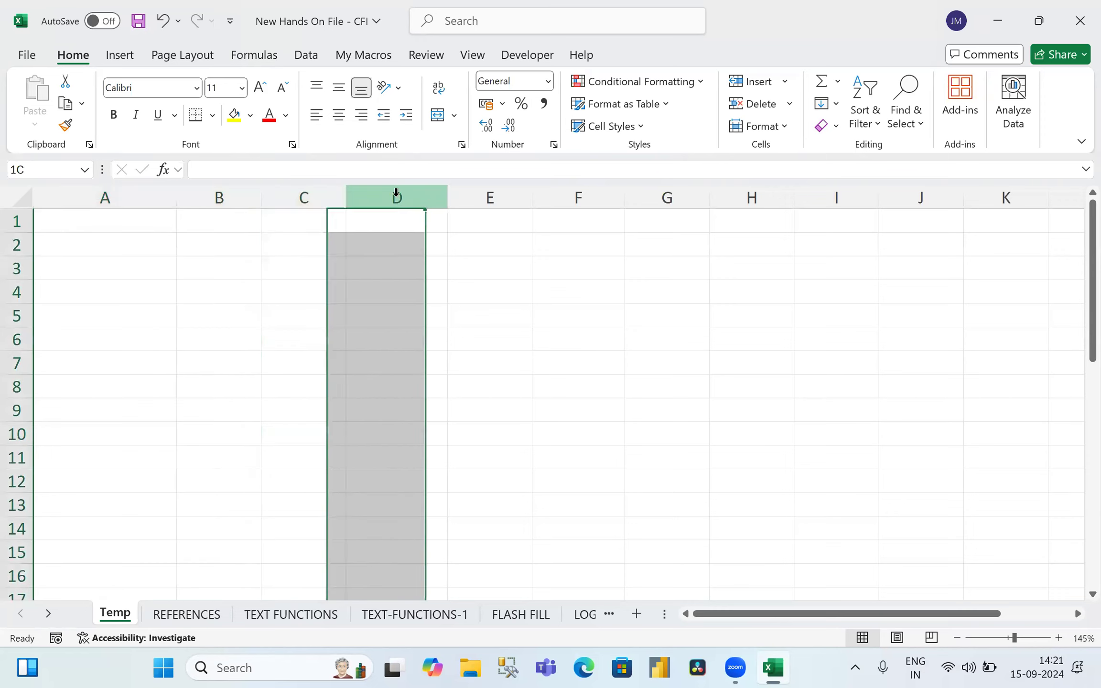
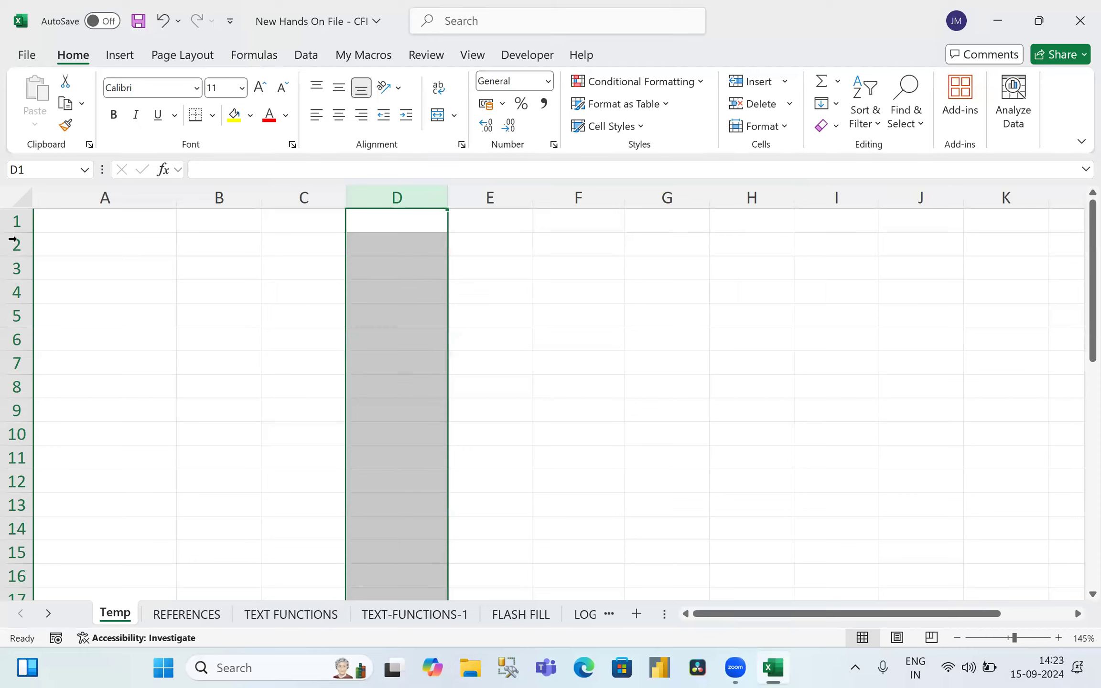
left_click(304, 244)
left_click(212, 243)
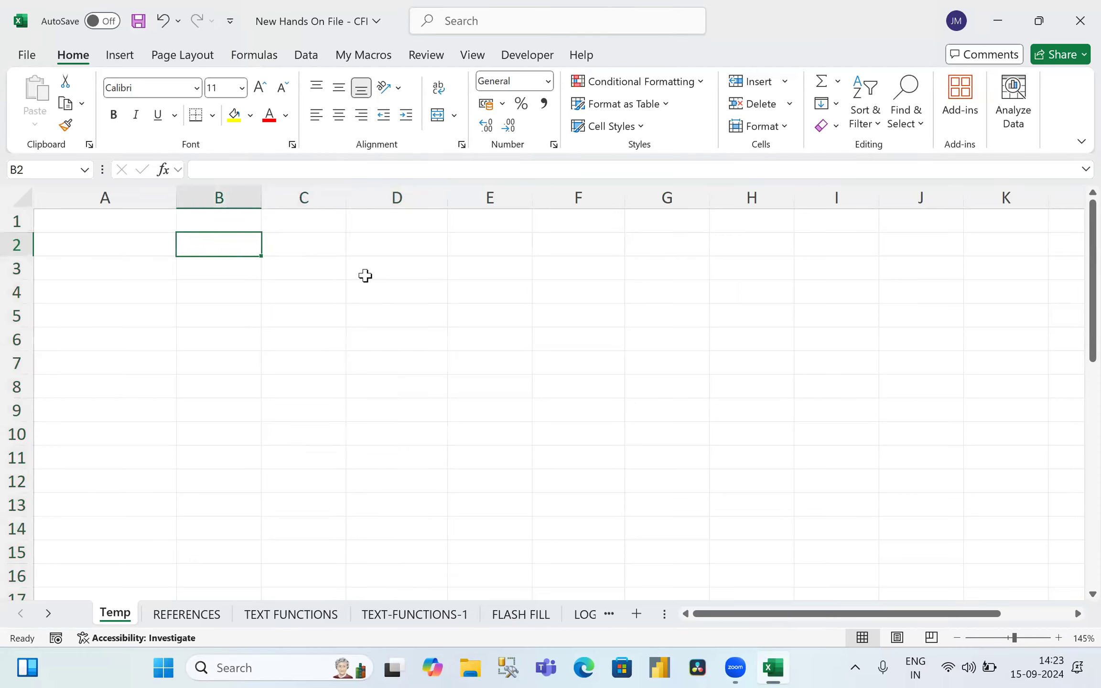
left_click(372, 270)
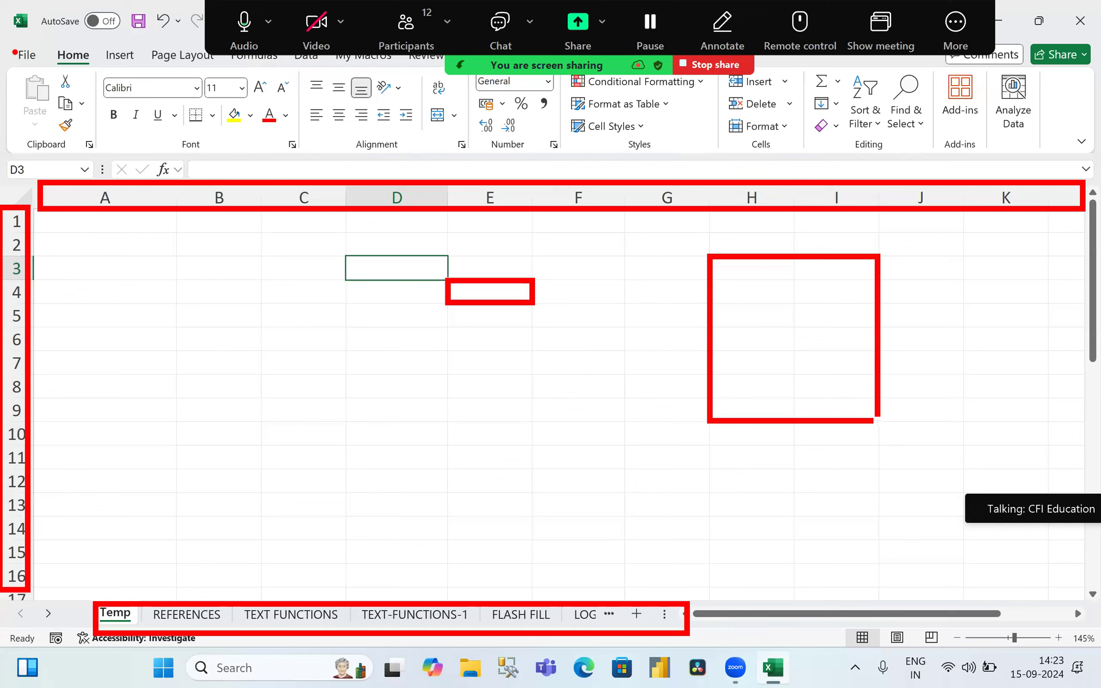
Step: Examine the ribbon's tab row and the command groups for Insert, Data, Developer, View and My Macros
mouse_move(3, 33)
left_mouse_down()
mouse_move(39, 81)
mouse_move(296, 86)
mouse_move(901, 65)
left_mouse_up()
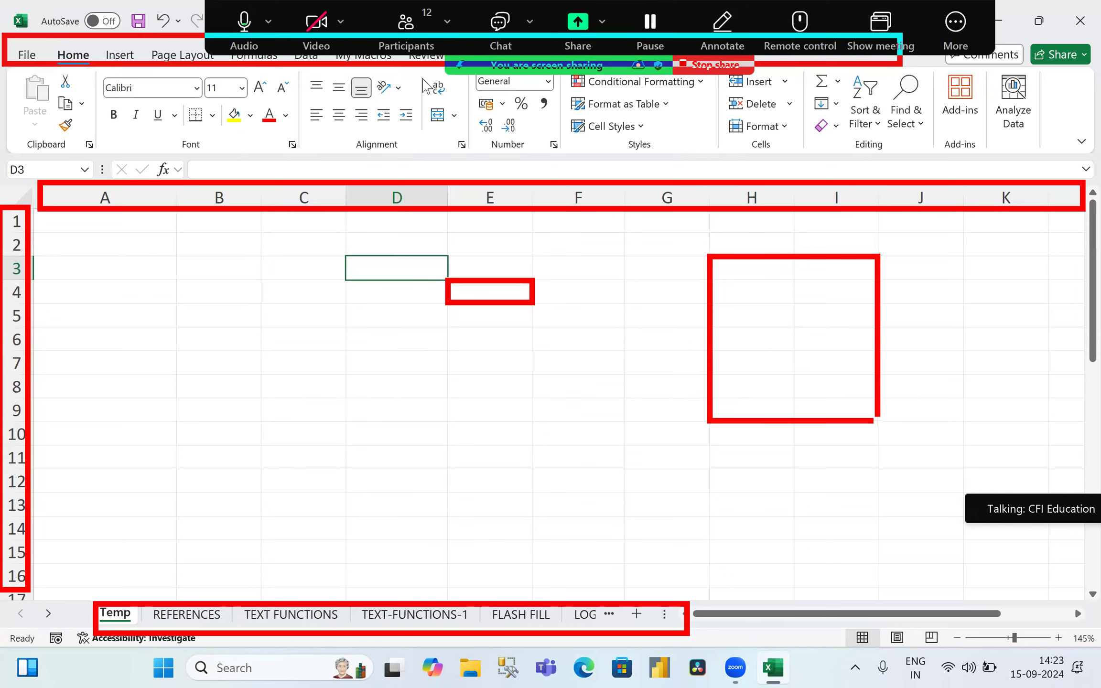
left_click_drag(2, 69, 458, 139)
mouse_move(577, 152)
left_mouse_down()
mouse_move(1075, 179)
mouse_move(1068, 163)
left_mouse_up()
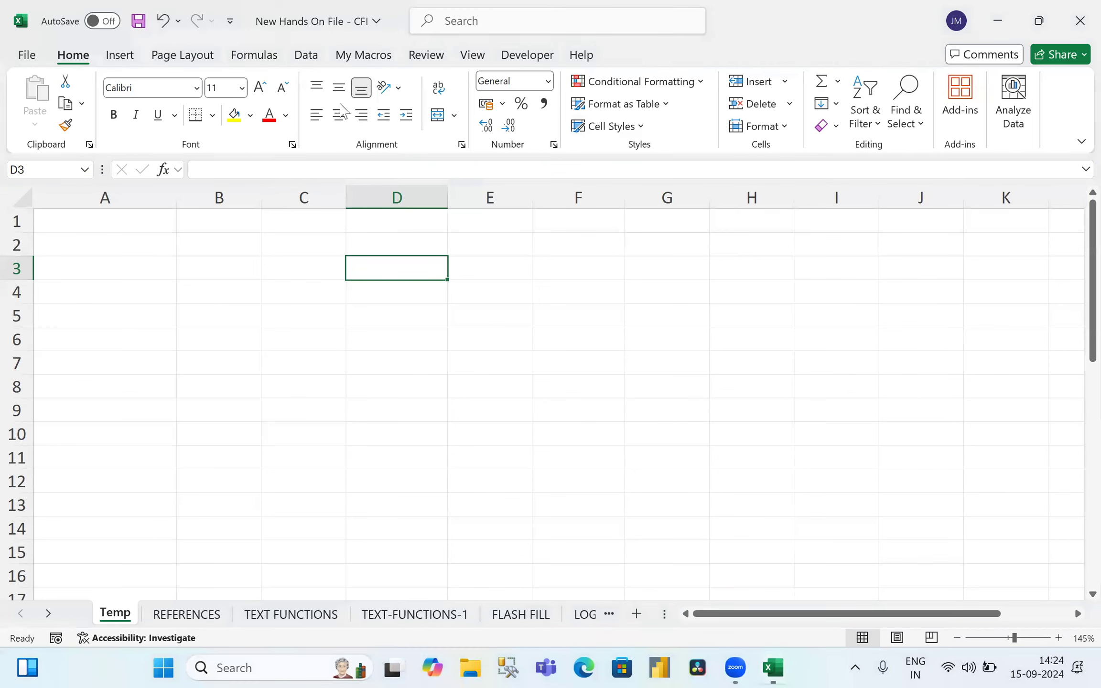
left_click(120, 55)
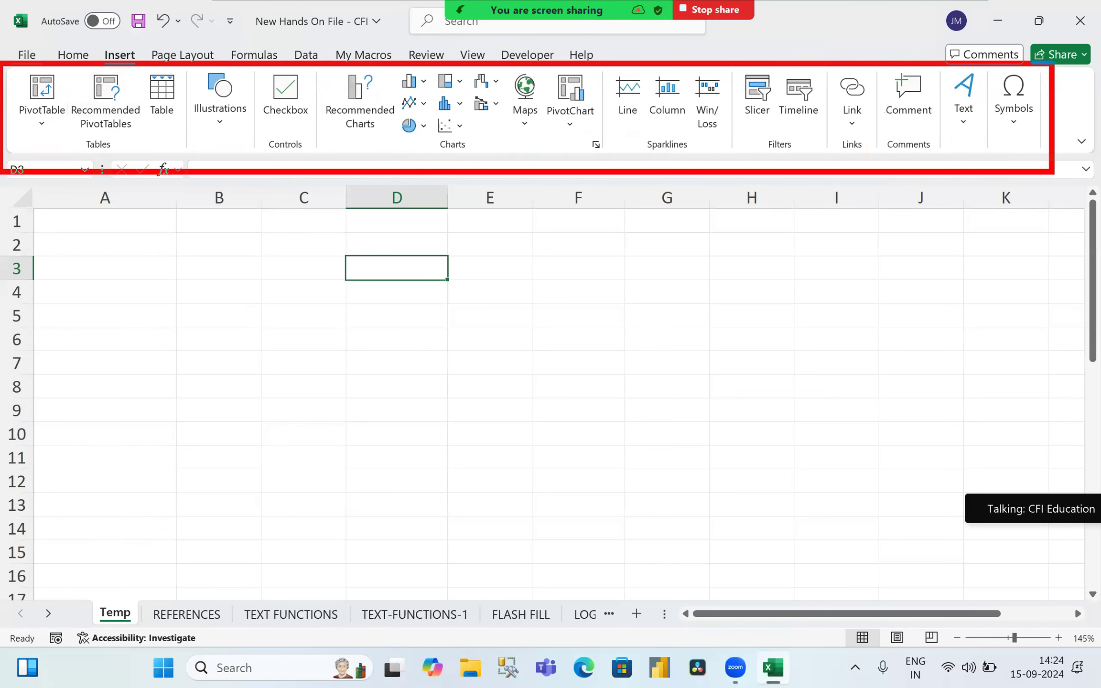
left_click(304, 54)
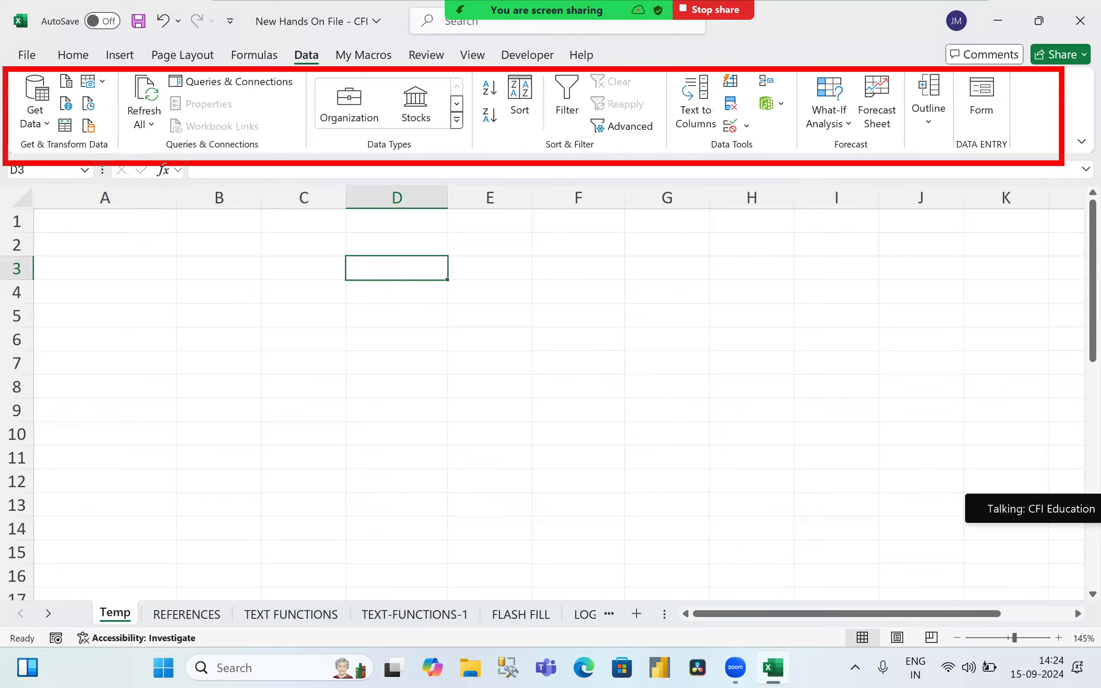
left_click(524, 54)
left_click(464, 55)
left_click(378, 62)
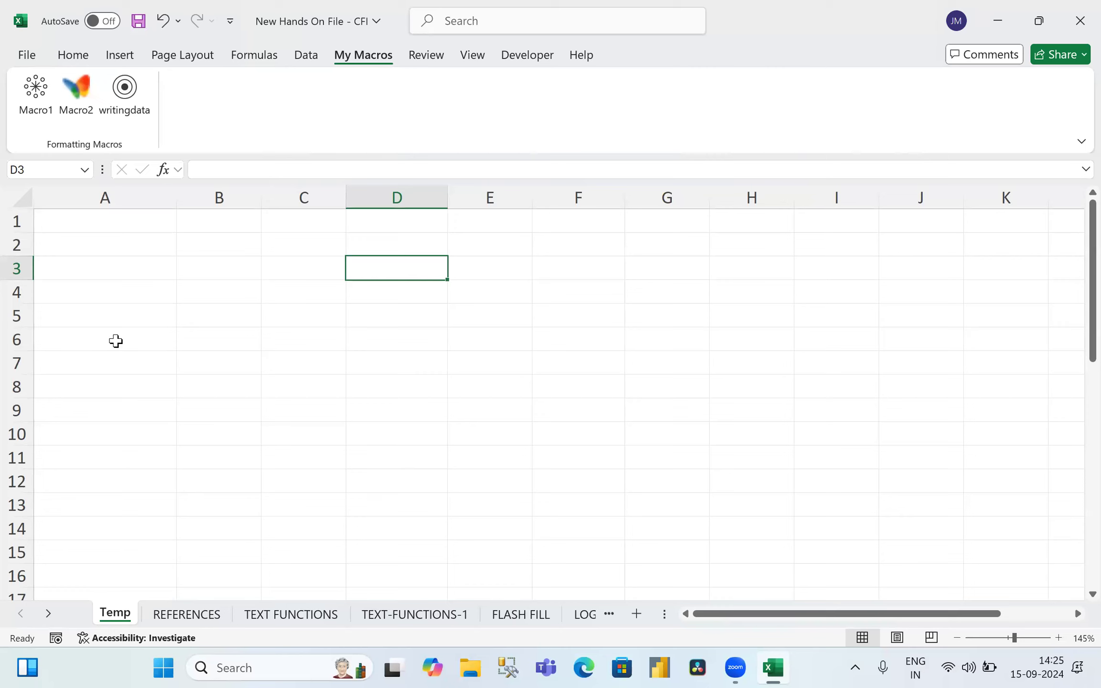
Step: Enter the values 10, 20, 30 and 40 in cells A1 to A4
left_click(95, 217)
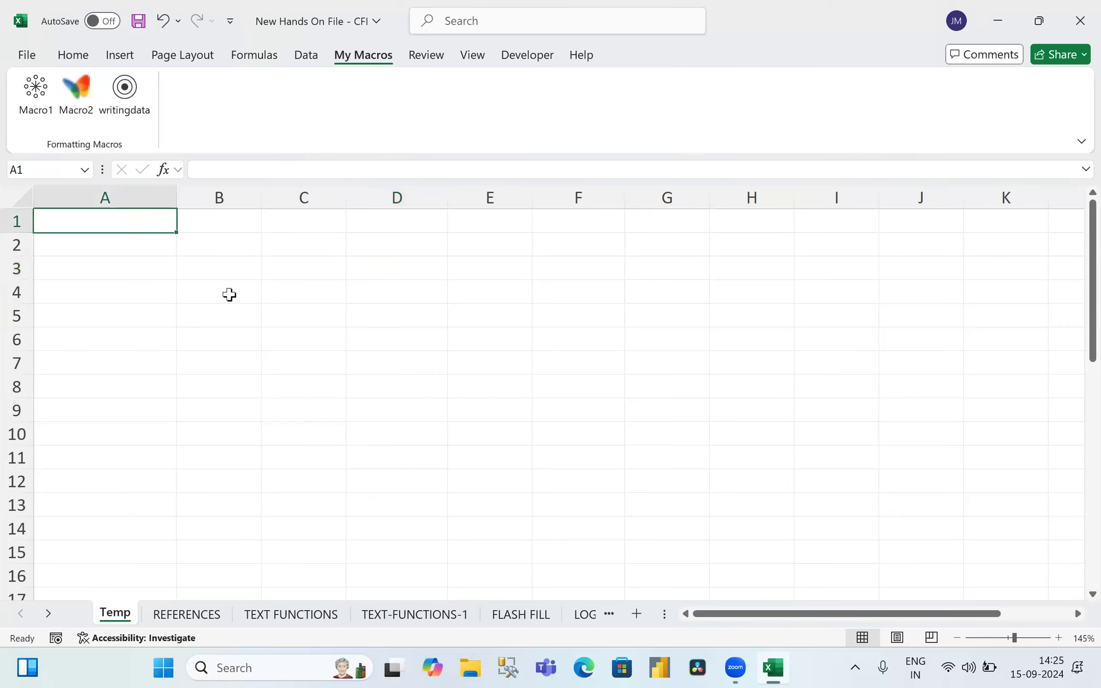
left_click(75, 57)
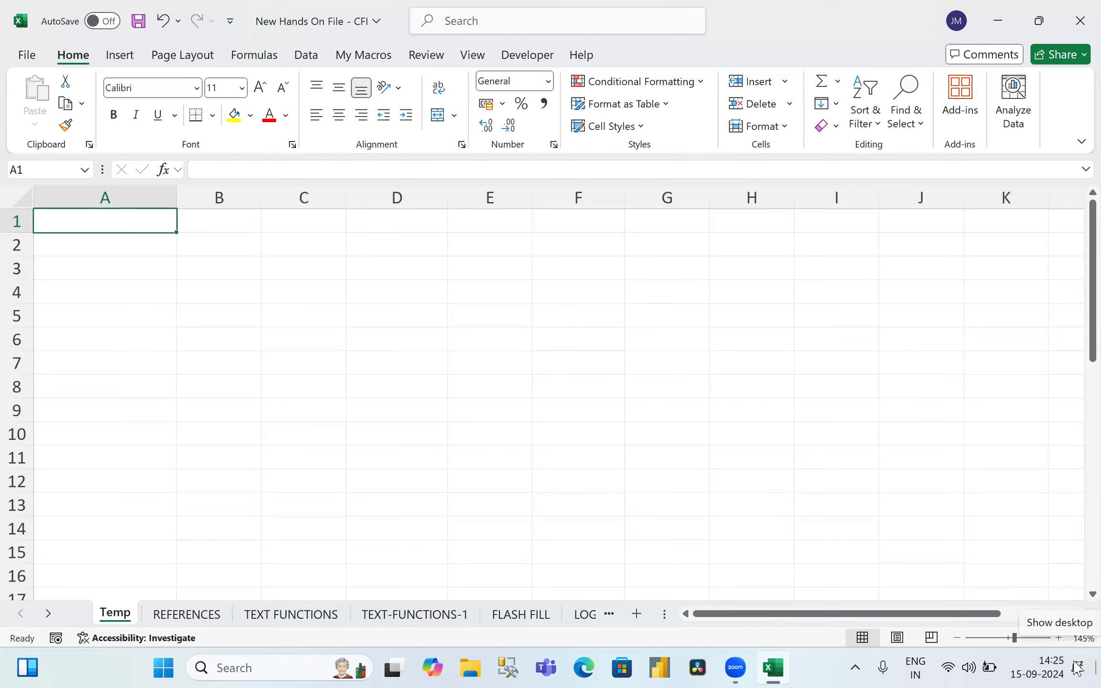
type("10")
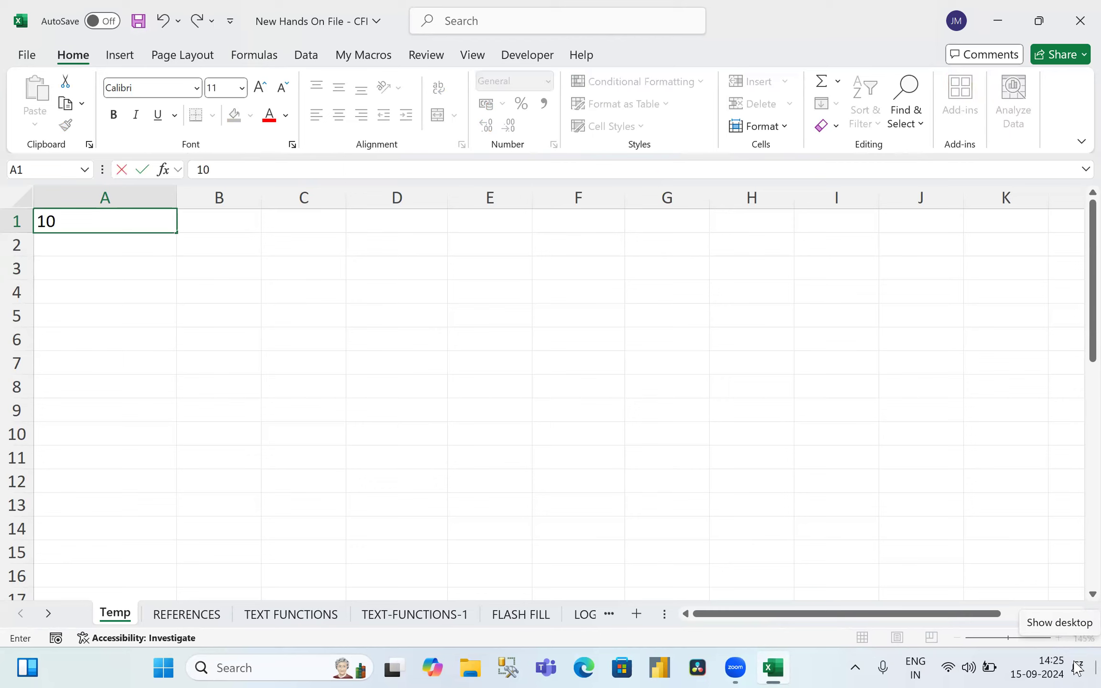
key("Return")
type("20")
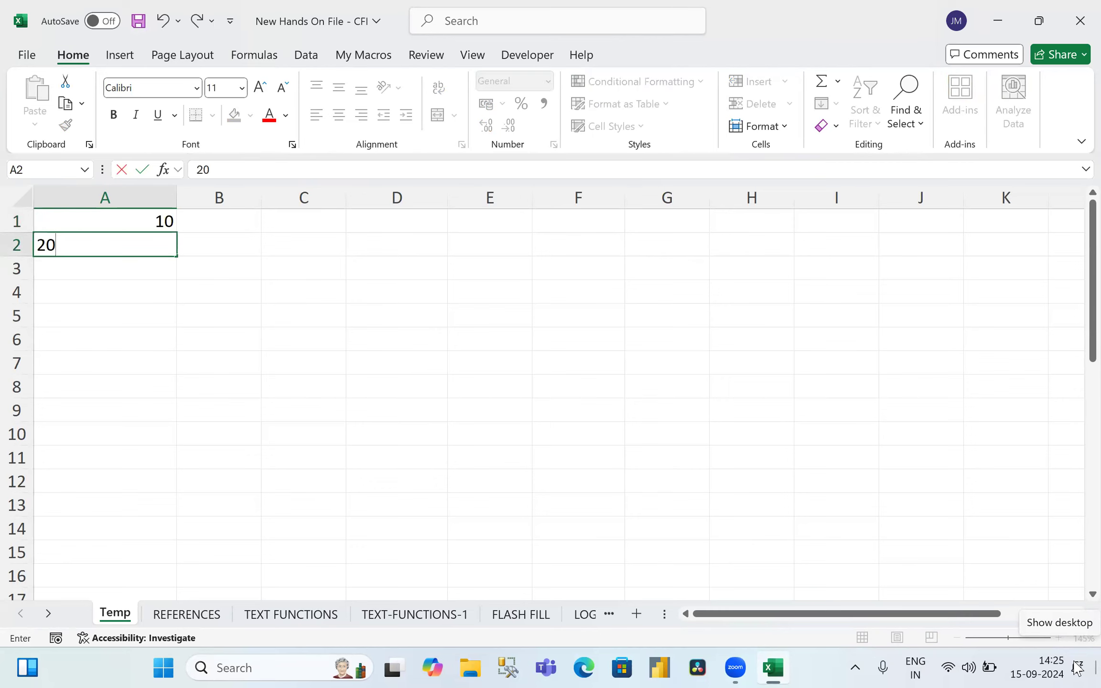
key("Return")
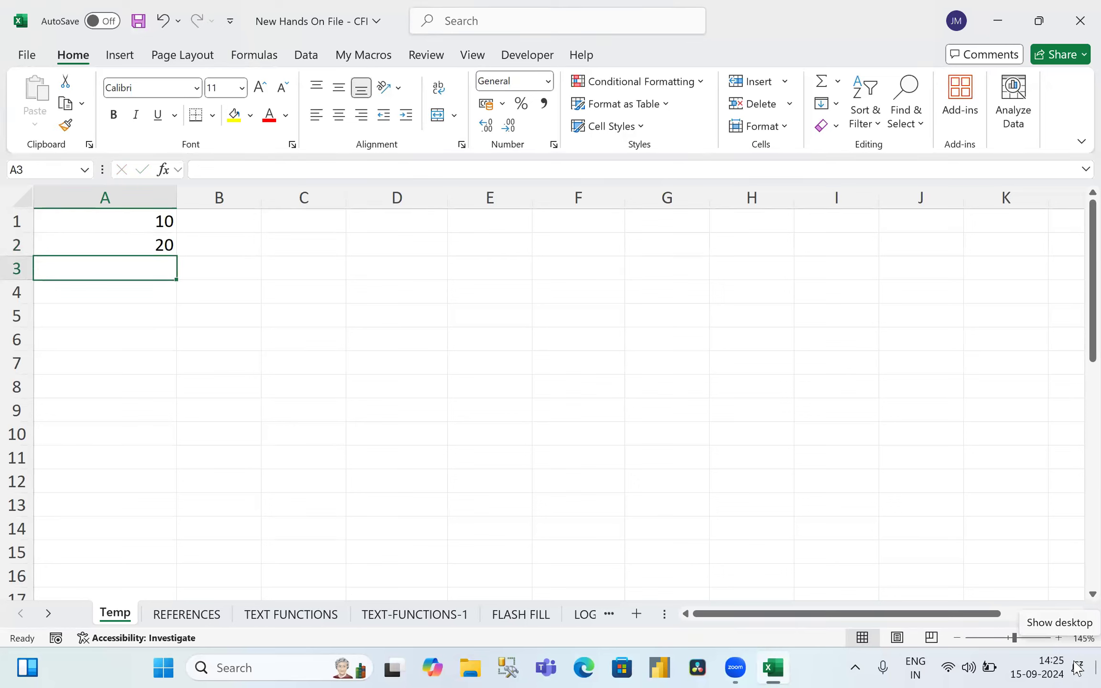
type("30")
key("Return")
type("49")
type("0")
key("Return")
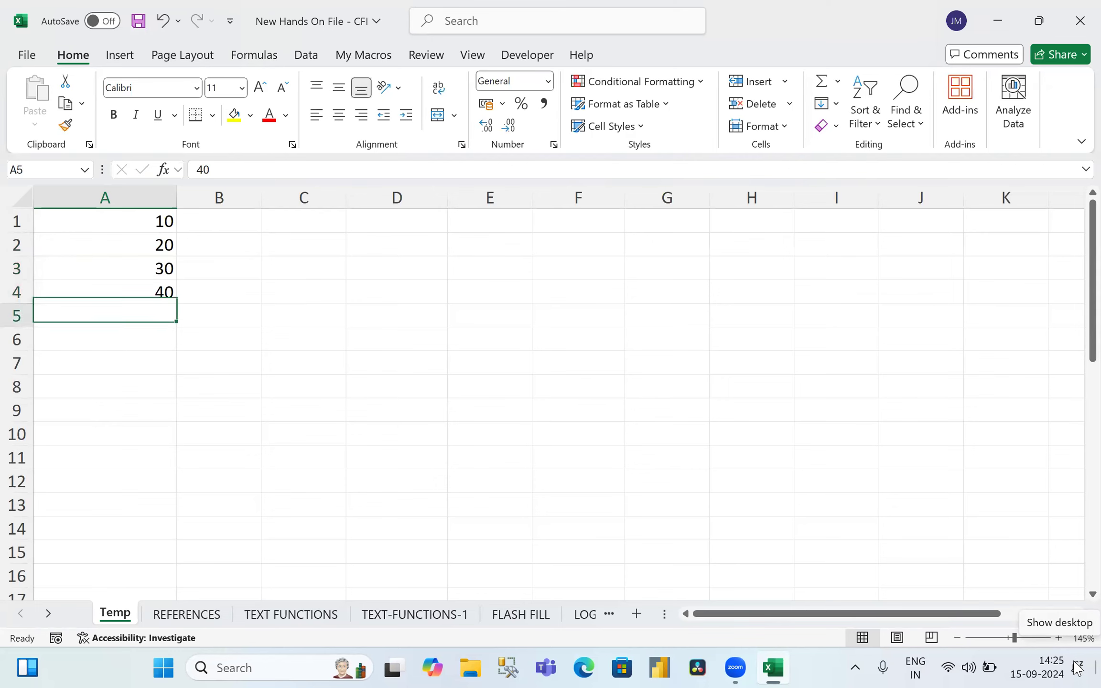
Step: Enter the values 100, 200 and 300 across row 1 in cells B1 to D1
key("Up")
key("Up")
key("Up")
key("Up")
key("Right")
key("Right")
key("Down")
key("Down")
key("Down")
key("Down")
key("Down")
key("Up")
key("Up")
key("Up")
key("Up")
key("Up")
key("Left")
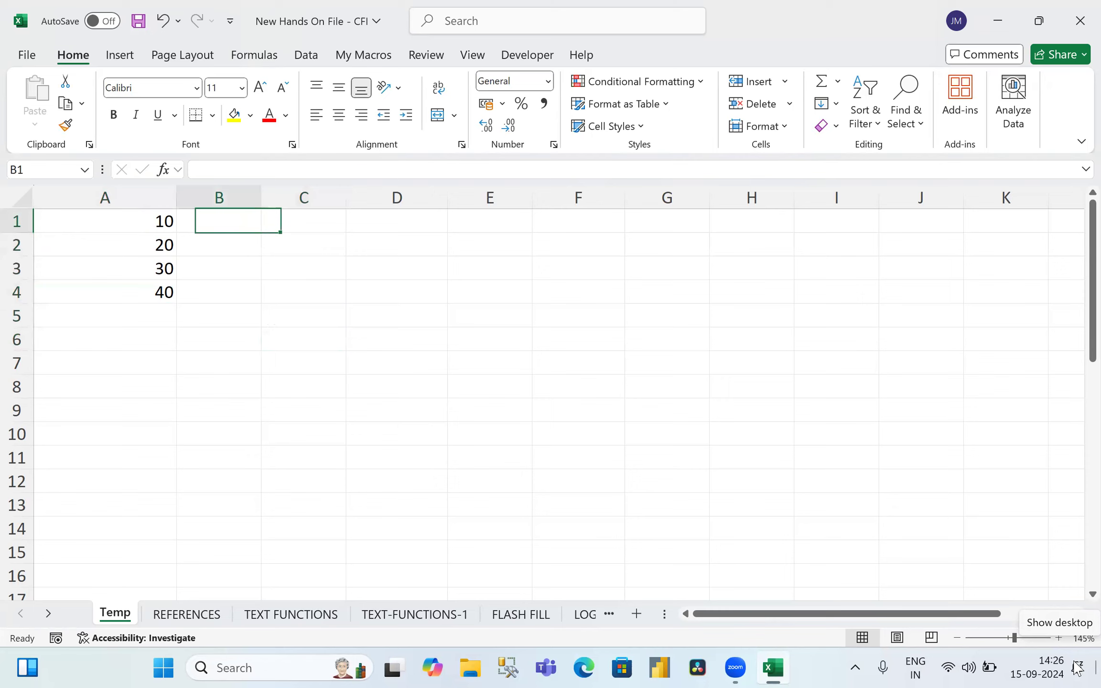
type("100")
key("Tab")
type("200")
key("Tab")
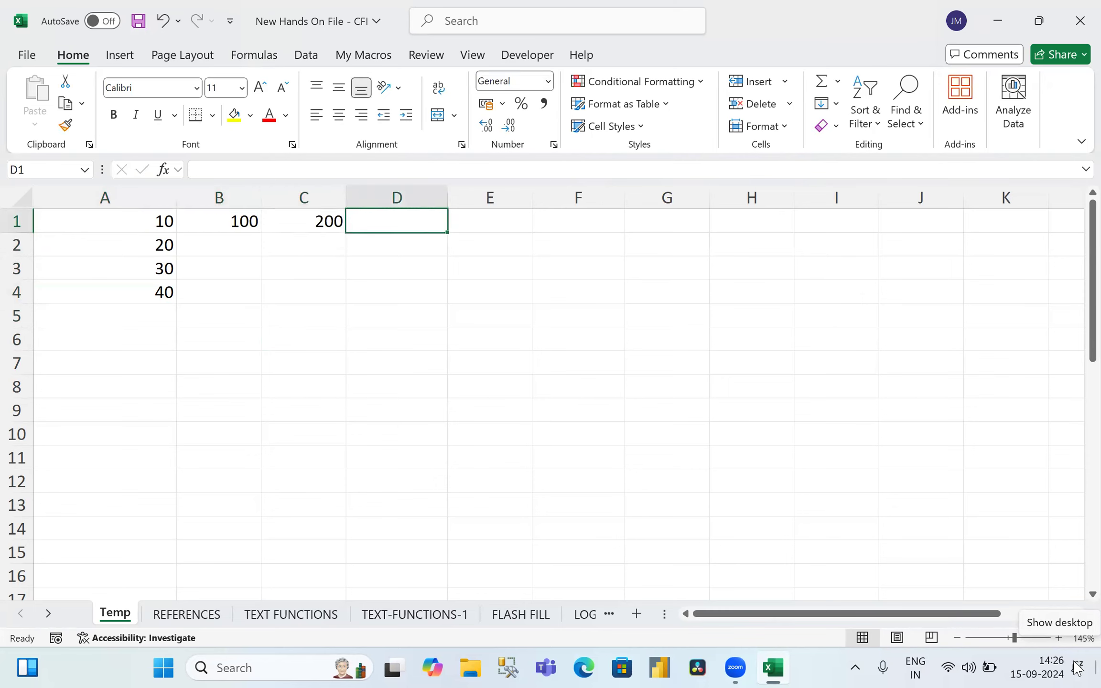
type("300")
key("Return")
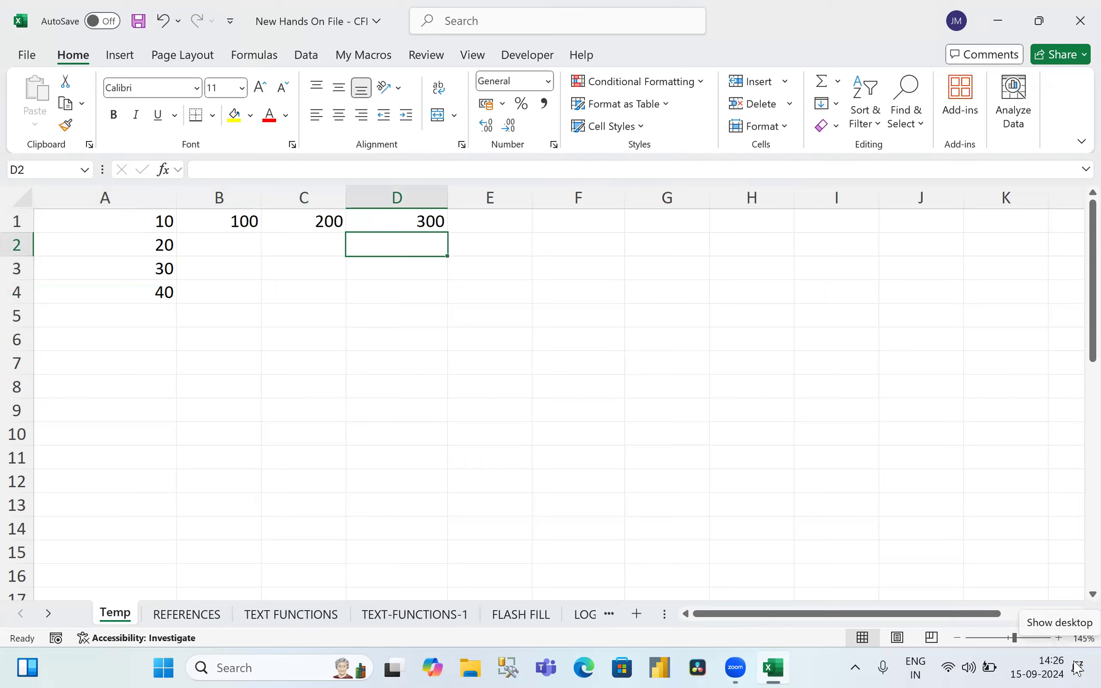
Step: Enter the constant 10 in cell G1
left_click(667, 220)
left_click(592, 216)
key("ctrl+space")
left_click(663, 225)
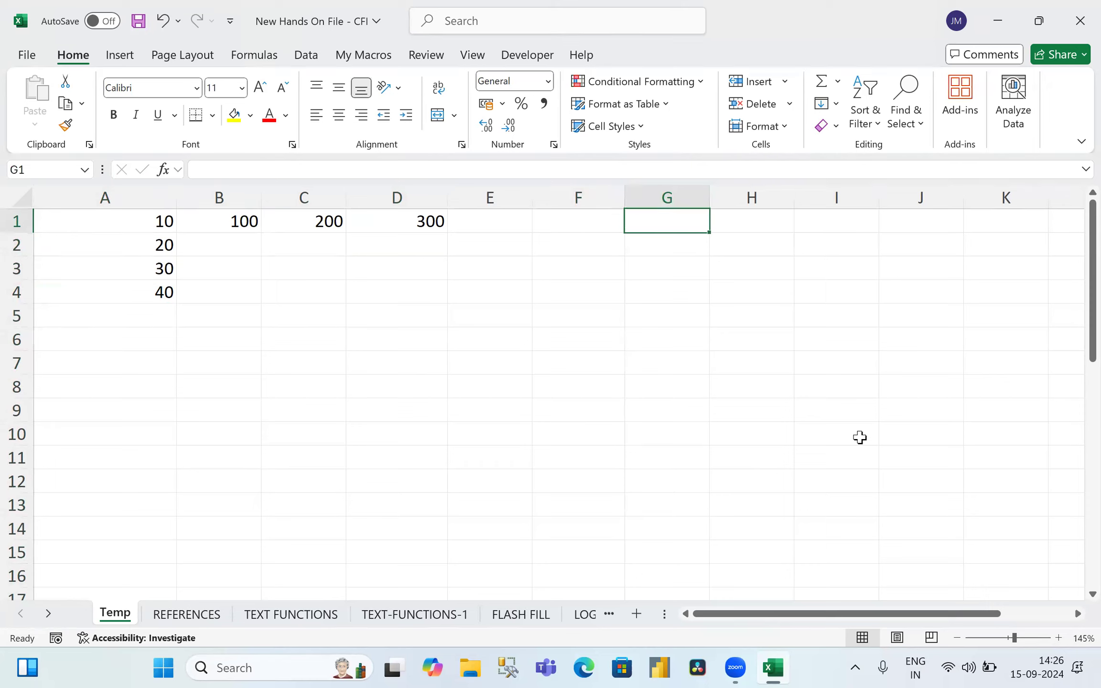
type("10")
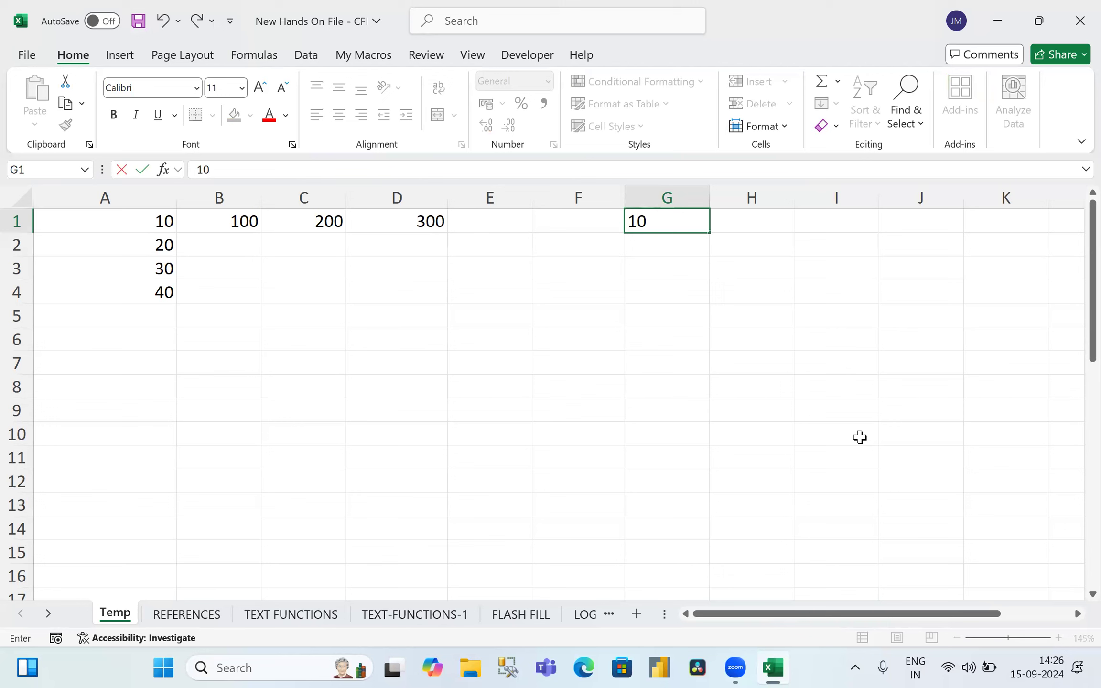
key("Return")
Step: Copy the constant in G1 down column G through cell G5 and return to G1
key("Up")
key("ctrl+c")
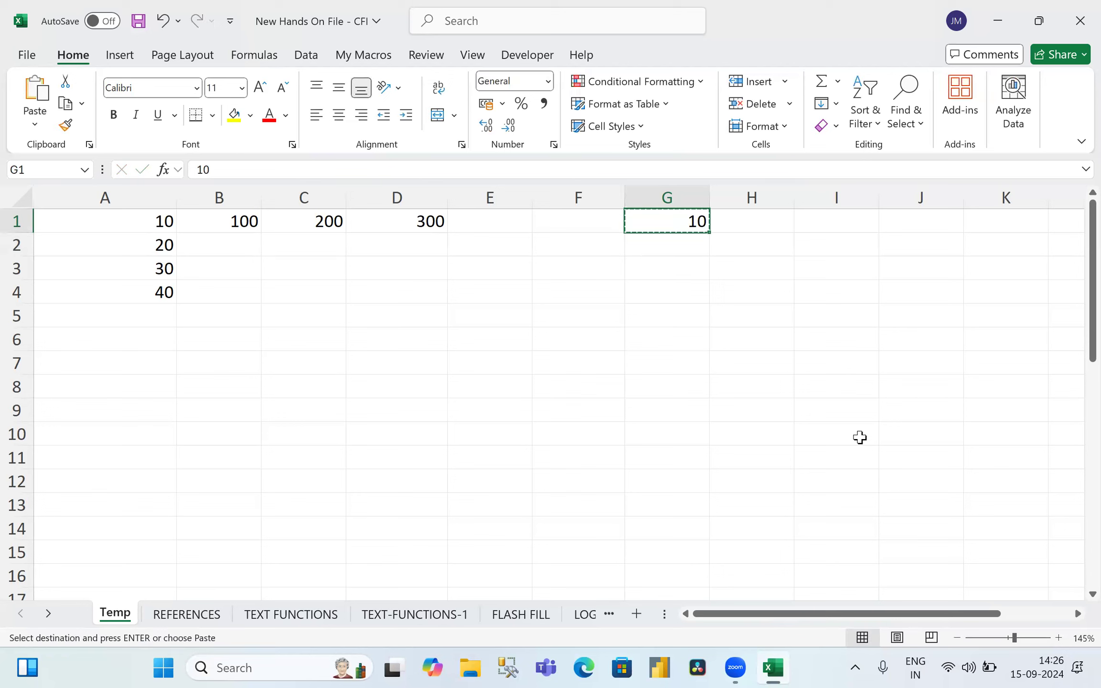
key("shift+Down")
key("shift+Down")
key("shift+Down")
key("shift+Down")
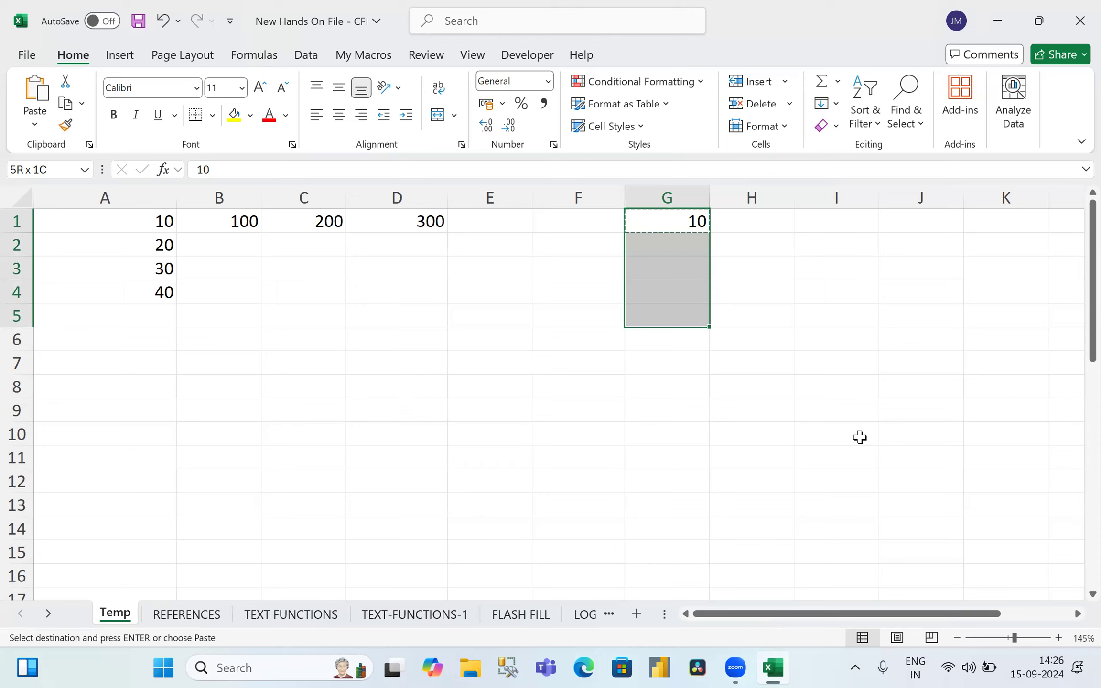
key("Return")
key("Down")
key("Down")
key("Up")
key("Up")
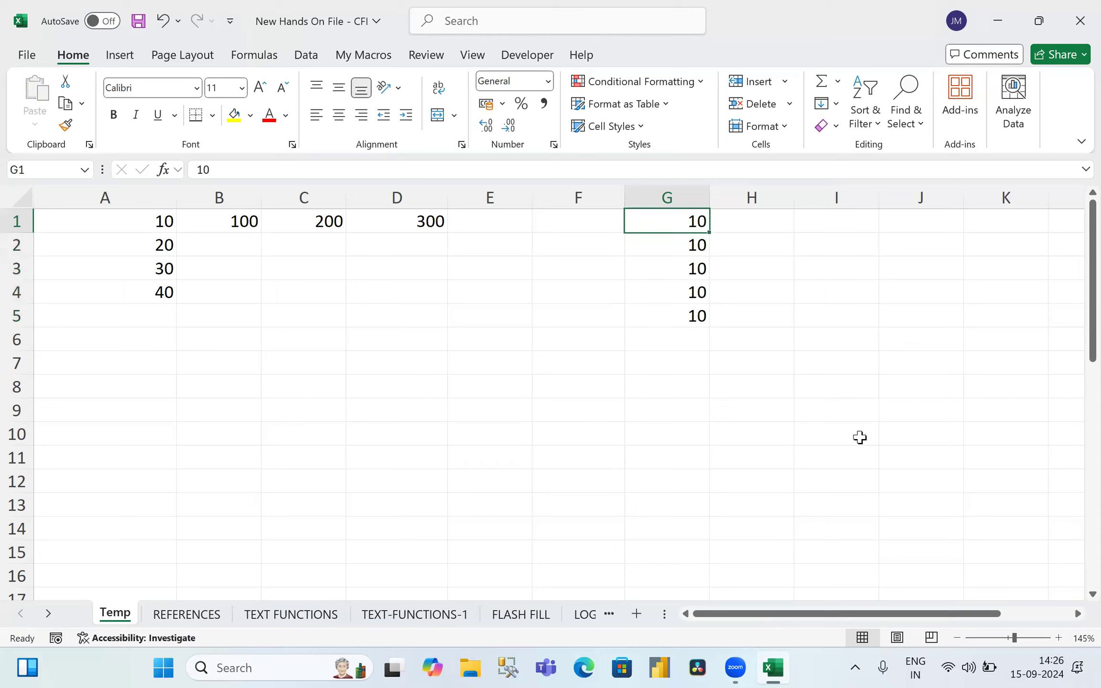
Step: Copy the constant in G1 across row 1 through cell J1 and inspect the content of G1
key("ctrl+c")
key("shift+Right")
key("shift+Right")
key("shift+Right")
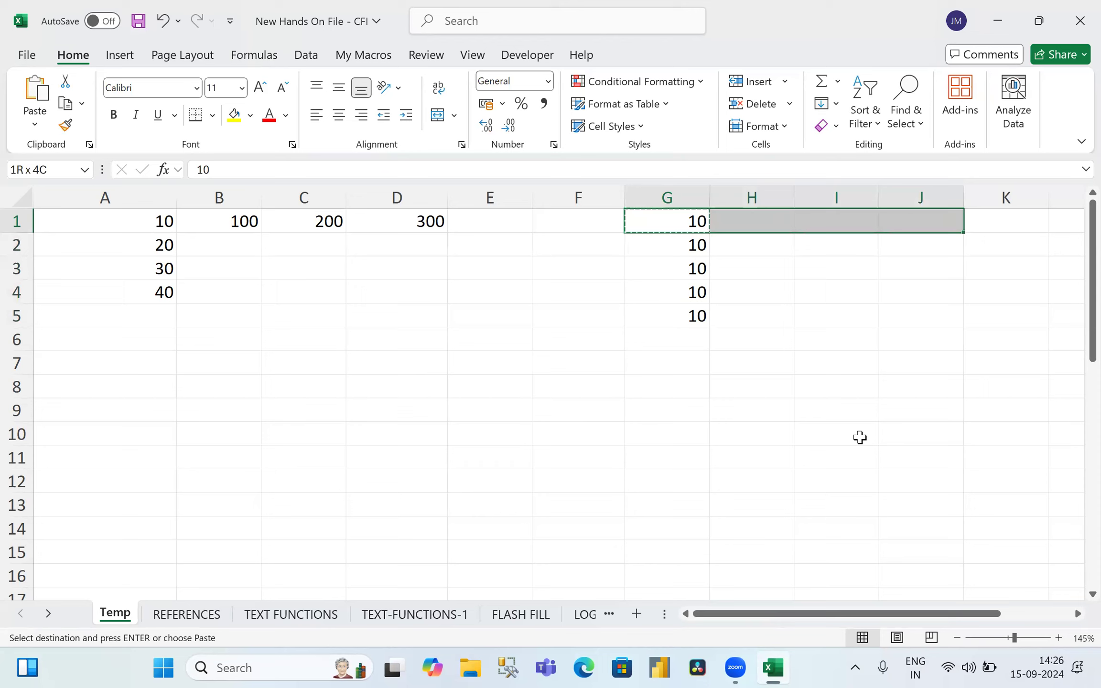
key("Return")
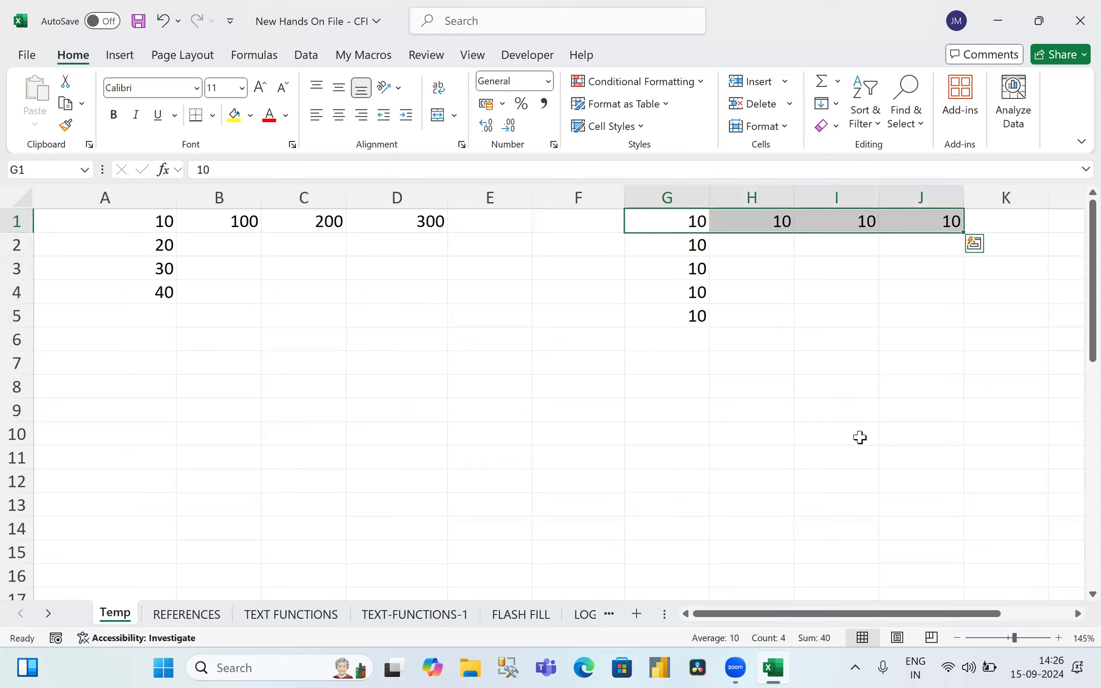
key("Down")
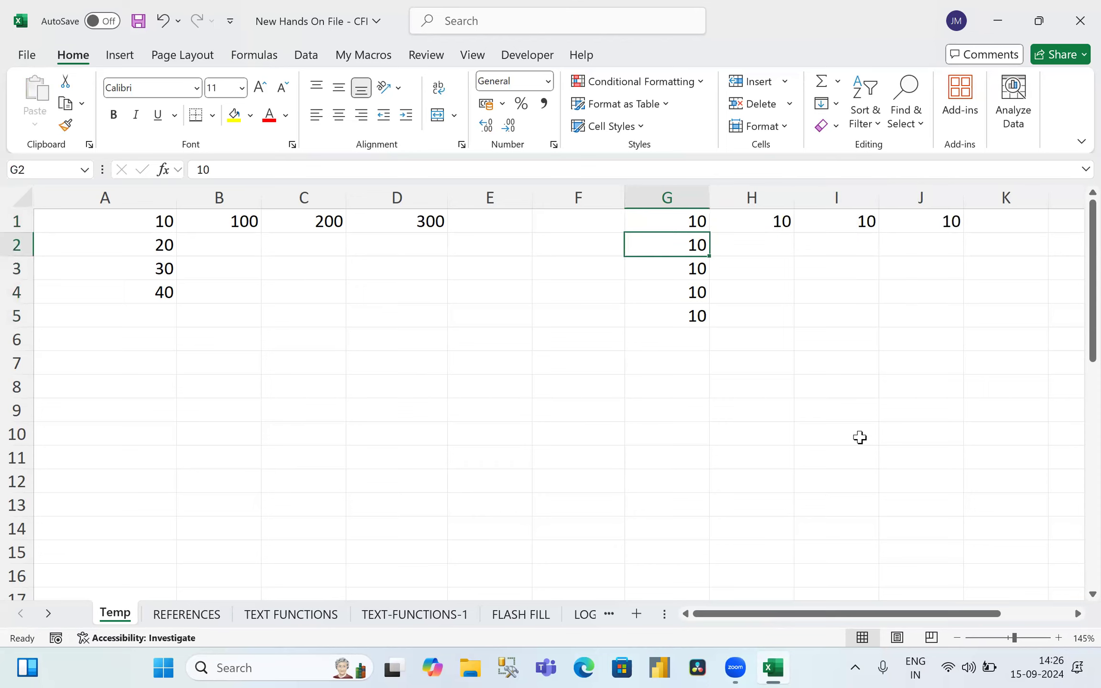
key("Up")
key("F2")
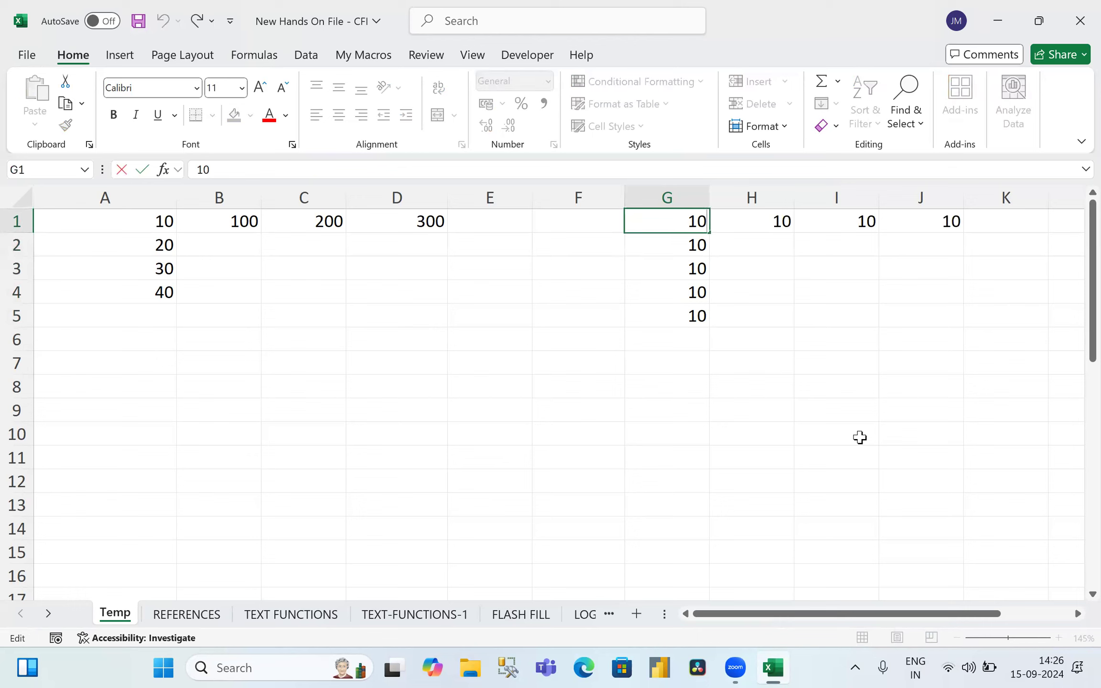
key("Escape")
Step: Clear the copied constants from the range G1 to K5
key("shift+Right")
key("shift+Right")
key("shift+Right")
key("shift+Right")
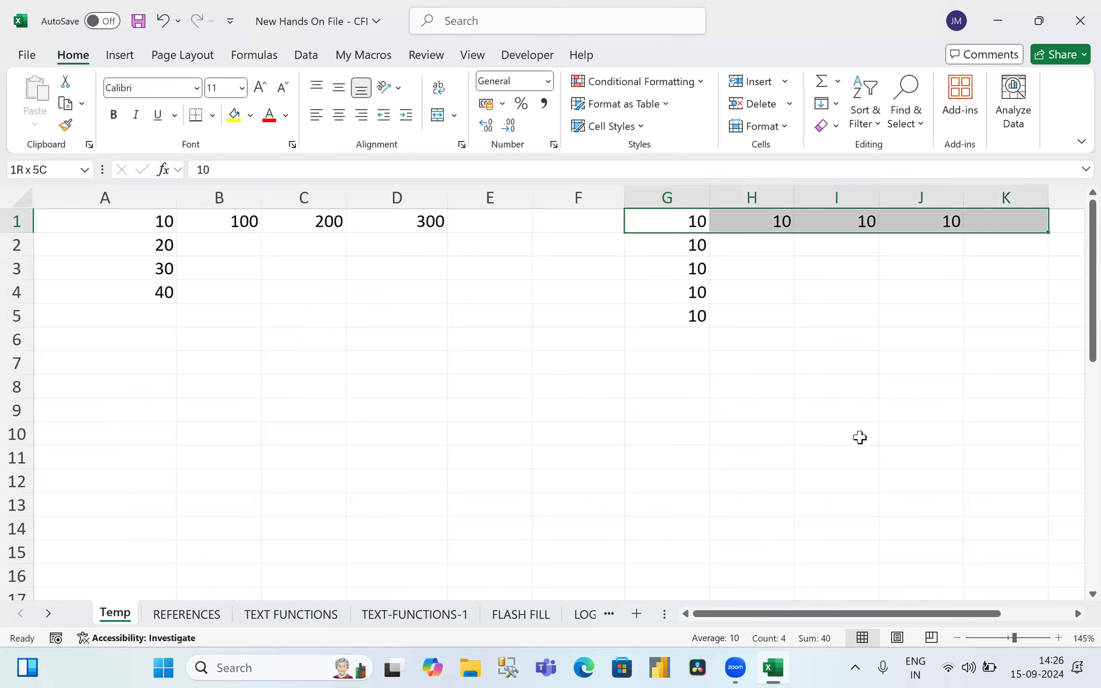
key("shift+Down")
key("shift+Down")
key("shift+Down")
key("shift+Down")
key("Delete")
key("Right")
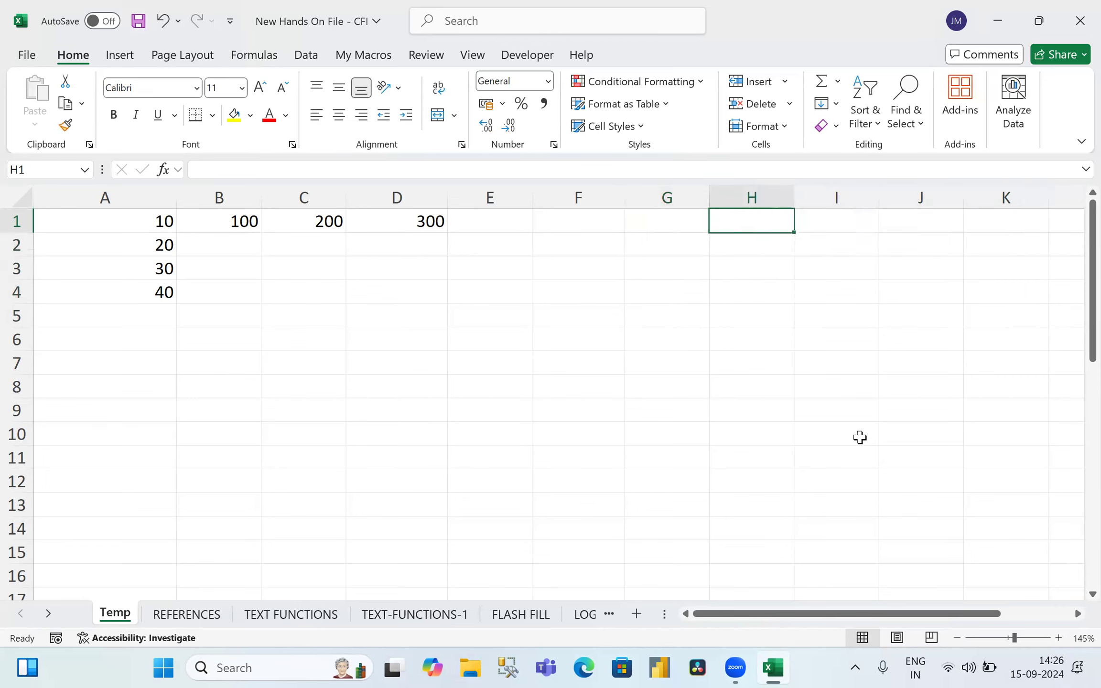
Step: Enter the formula =A1 in cell G1
key("Left")
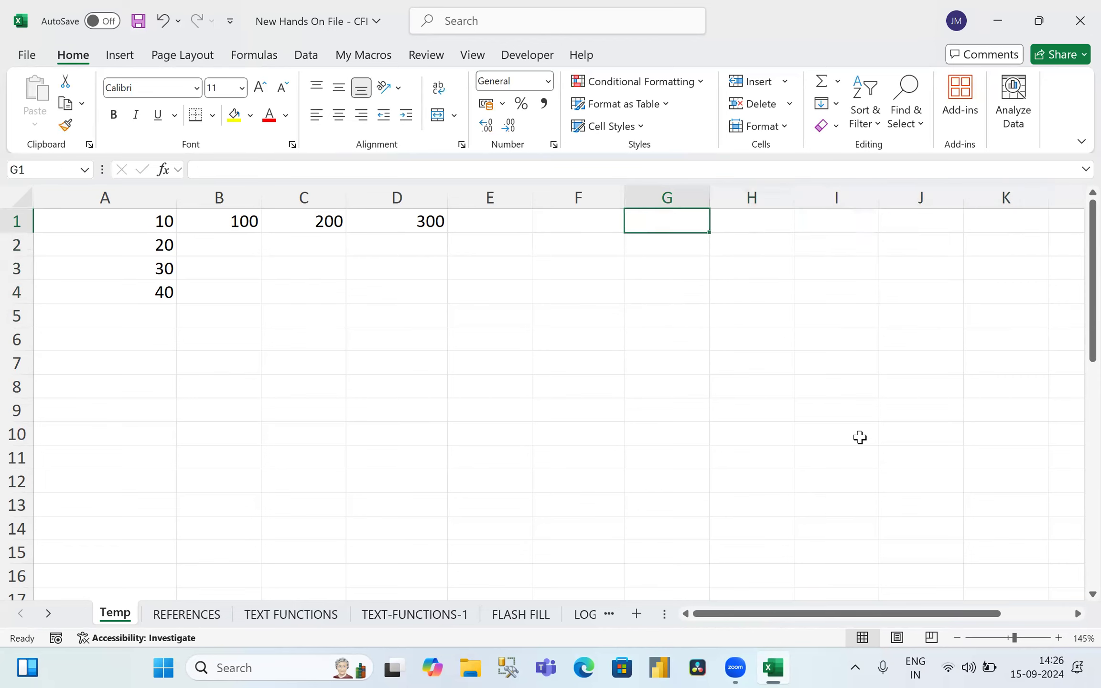
type("=")
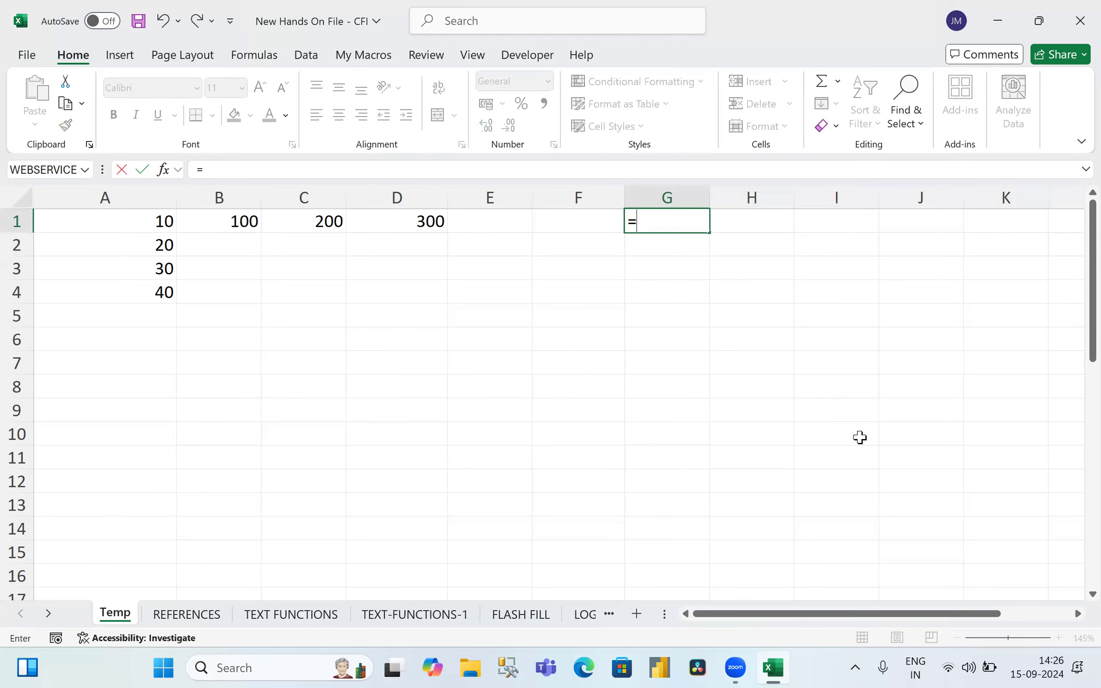
left_click(151, 221)
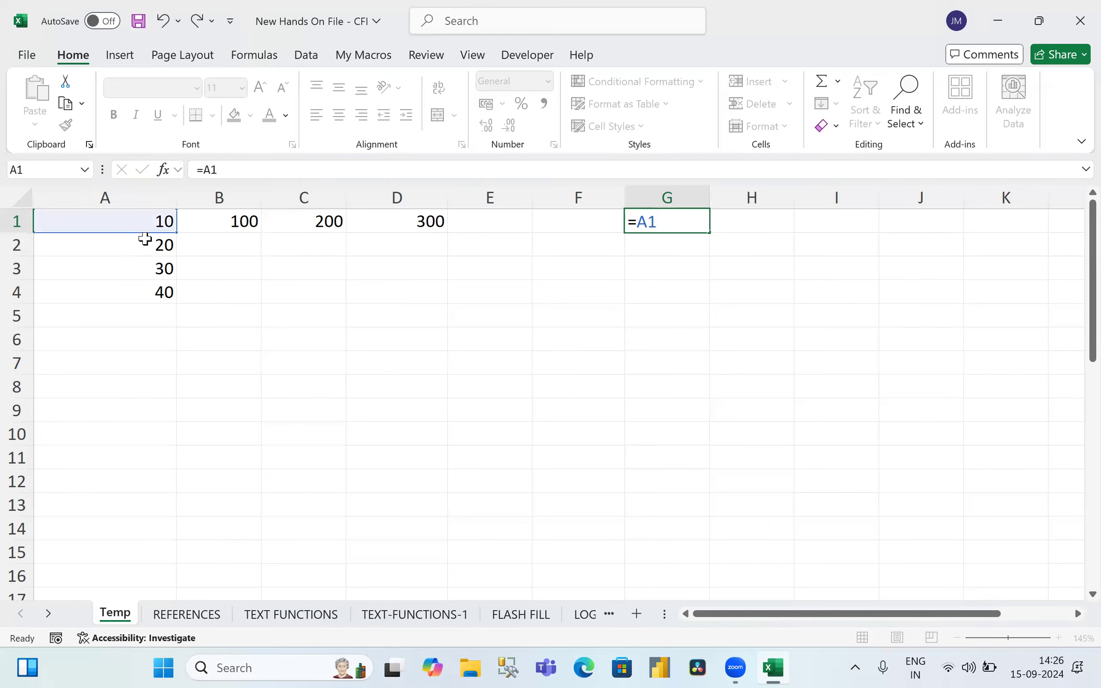
key("Return")
Step: Copy the formula in G1 down column G through cell G4
key("Up")
key("ctrl+c")
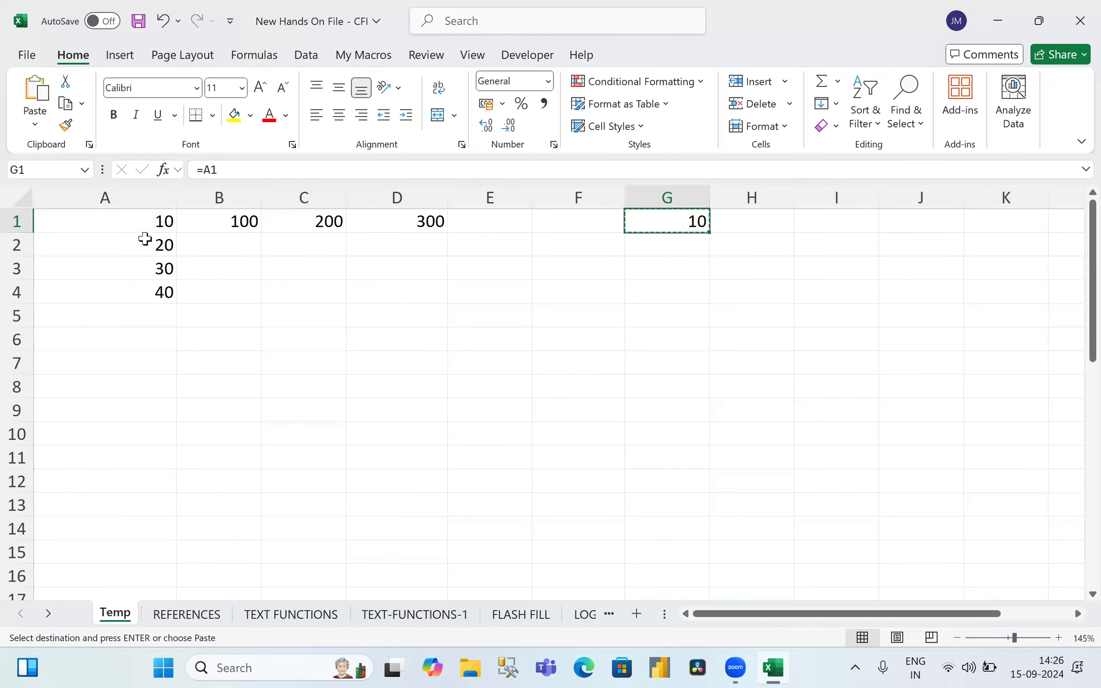
key("shift+Down")
key("shift+Down")
key("shift+Down")
key("shift+Down")
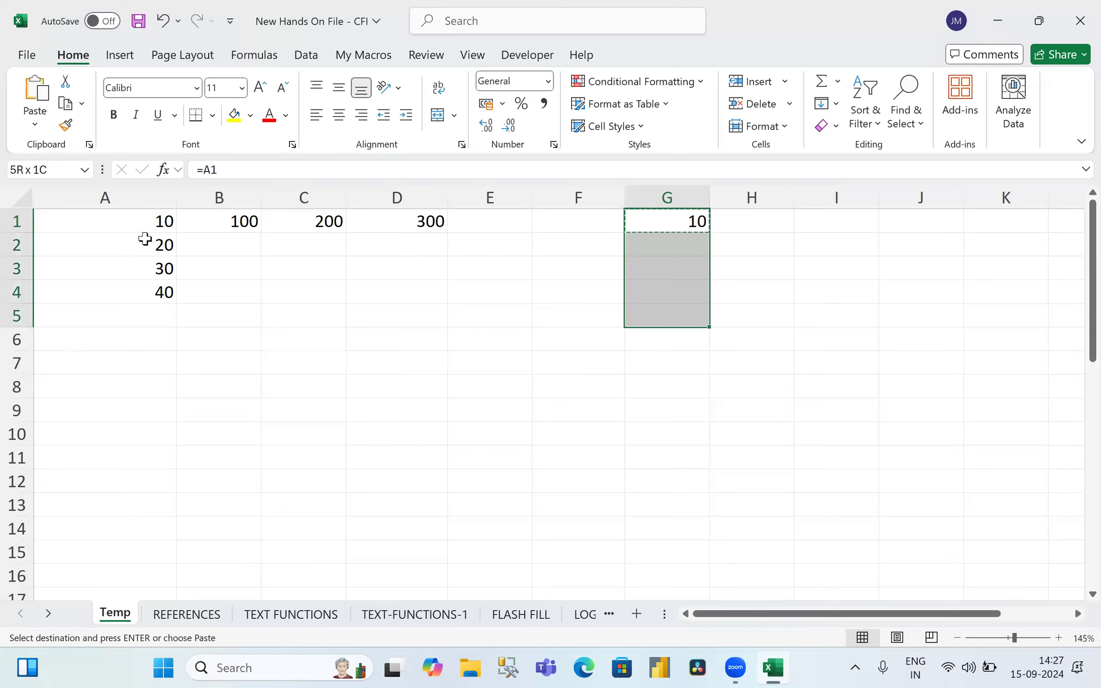
key("shift+Up")
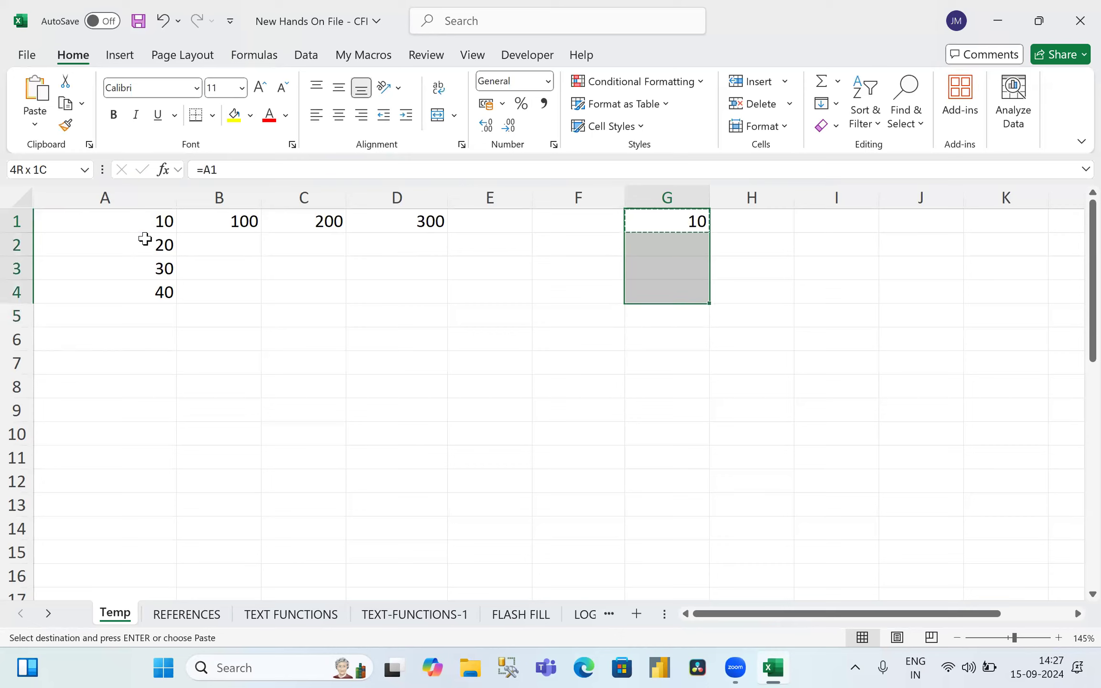
key("Return")
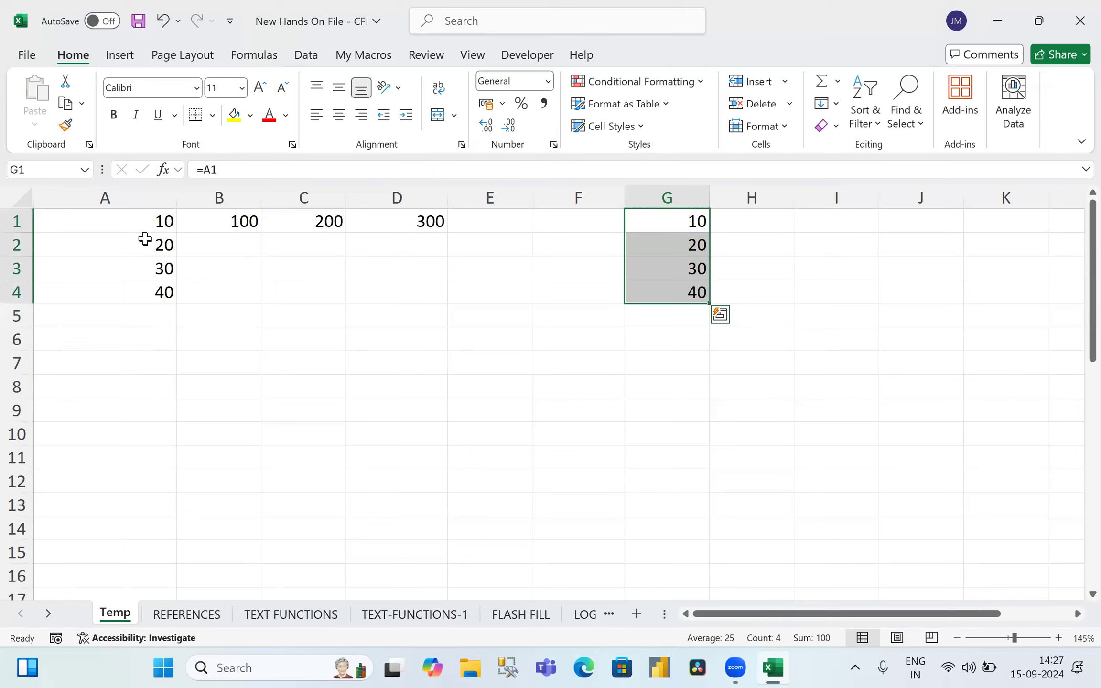
Step: Examine the formulas in G1 through G4 one by one to see which cell each refers to
key("Right")
key("Left")
key("F2")
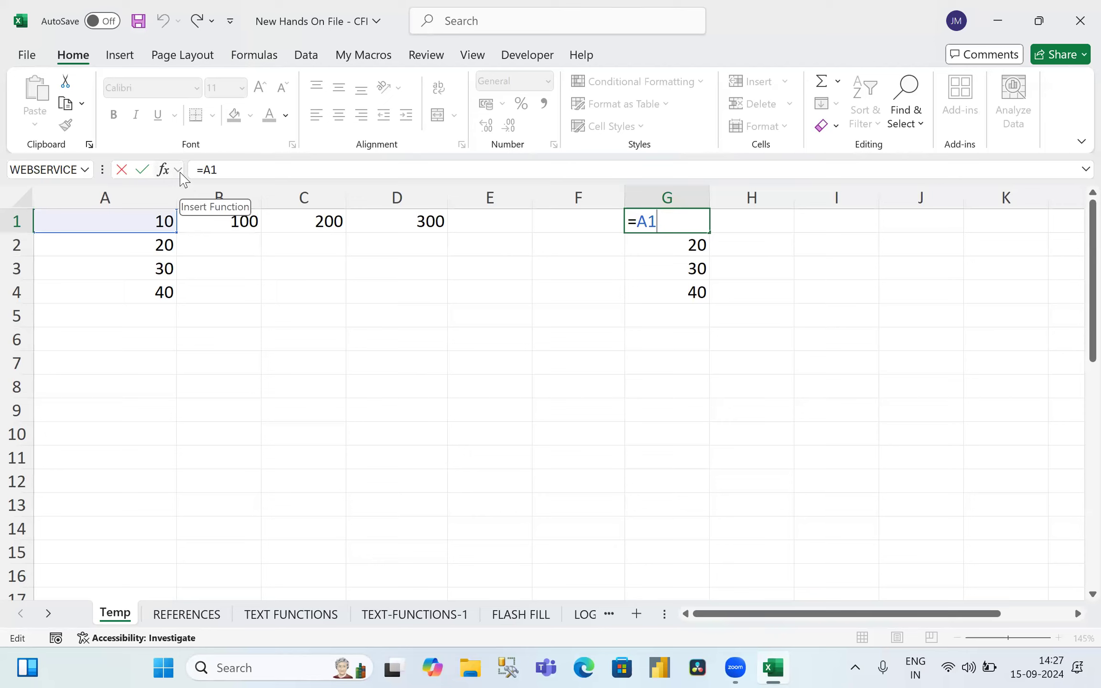
key("ctrl+Return")
key("Down")
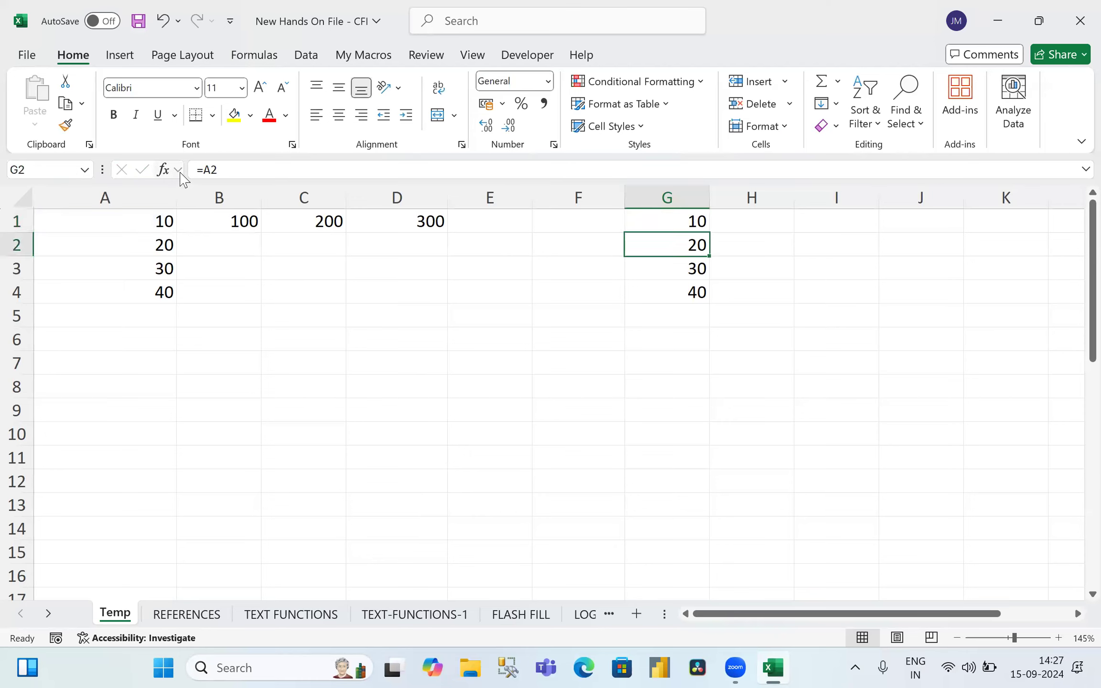
key("Up")
key("F2")
key("Escape")
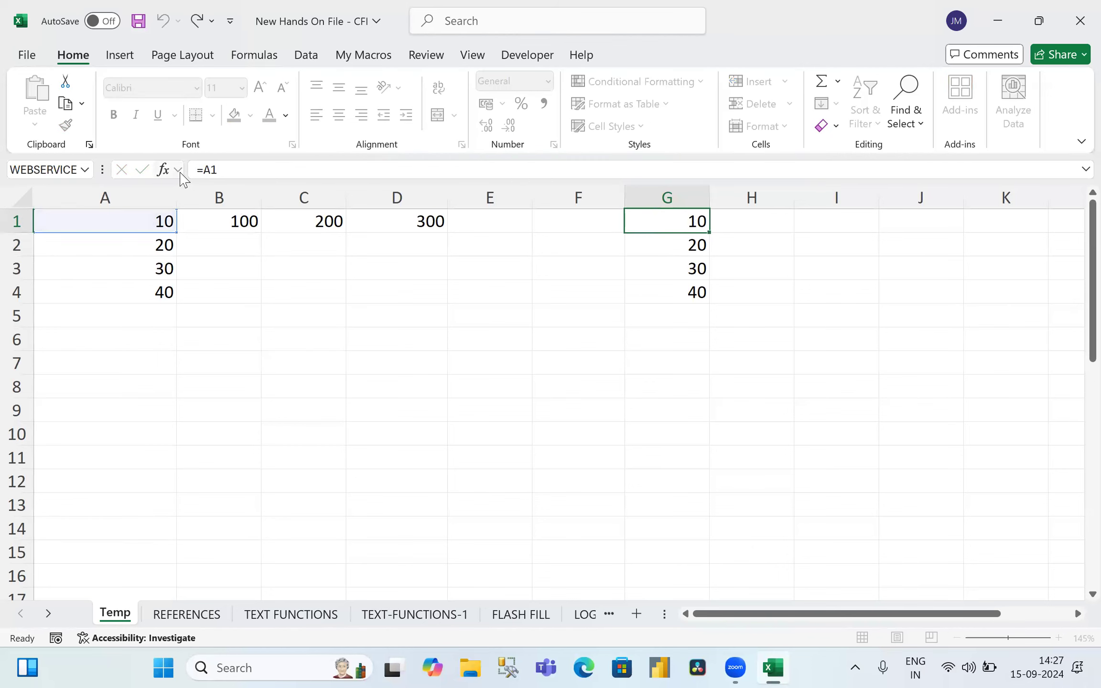
key("Down")
key("F2")
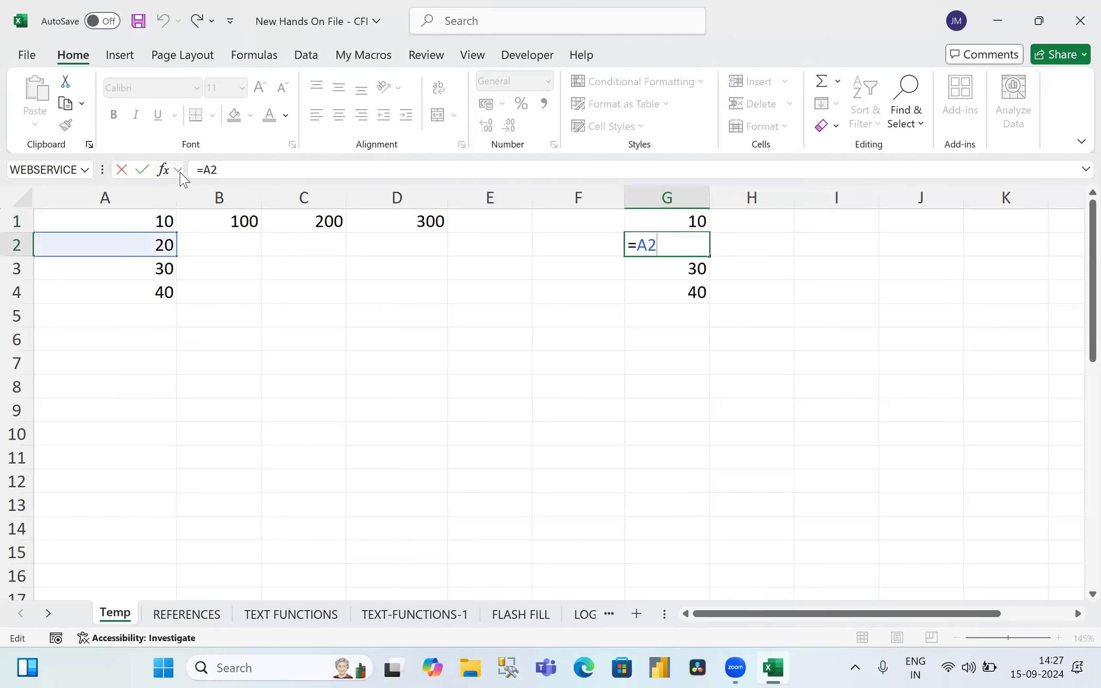
key("Return")
key("F2")
key("Escape")
key("F2")
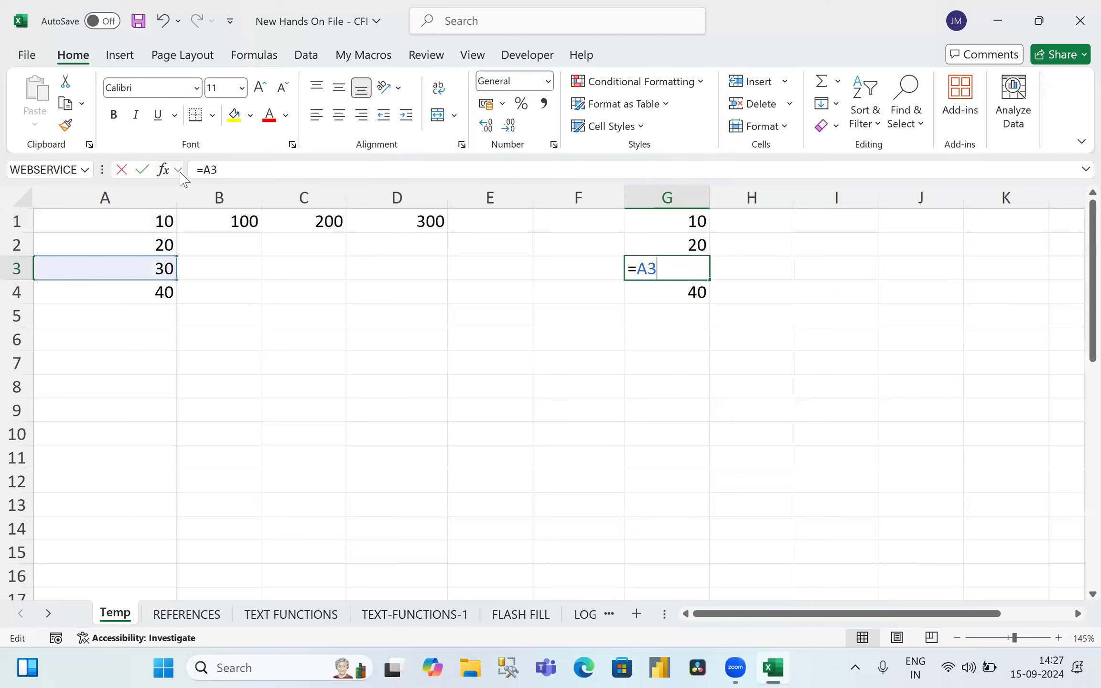
key("Return")
key("F2")
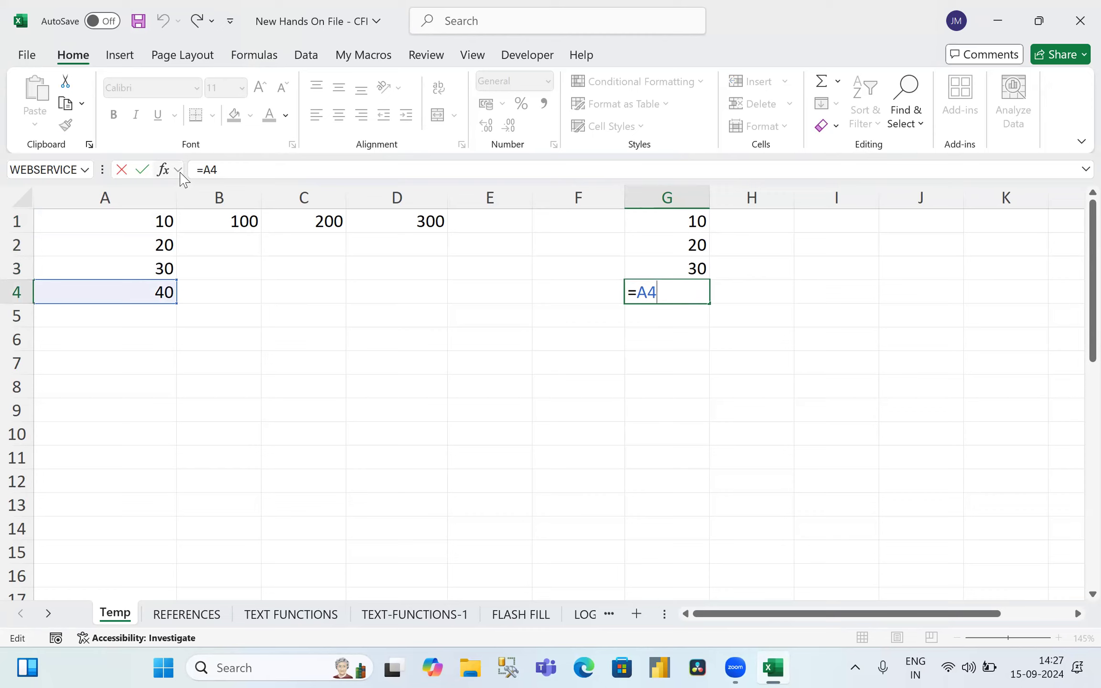
key("ctrl+Return")
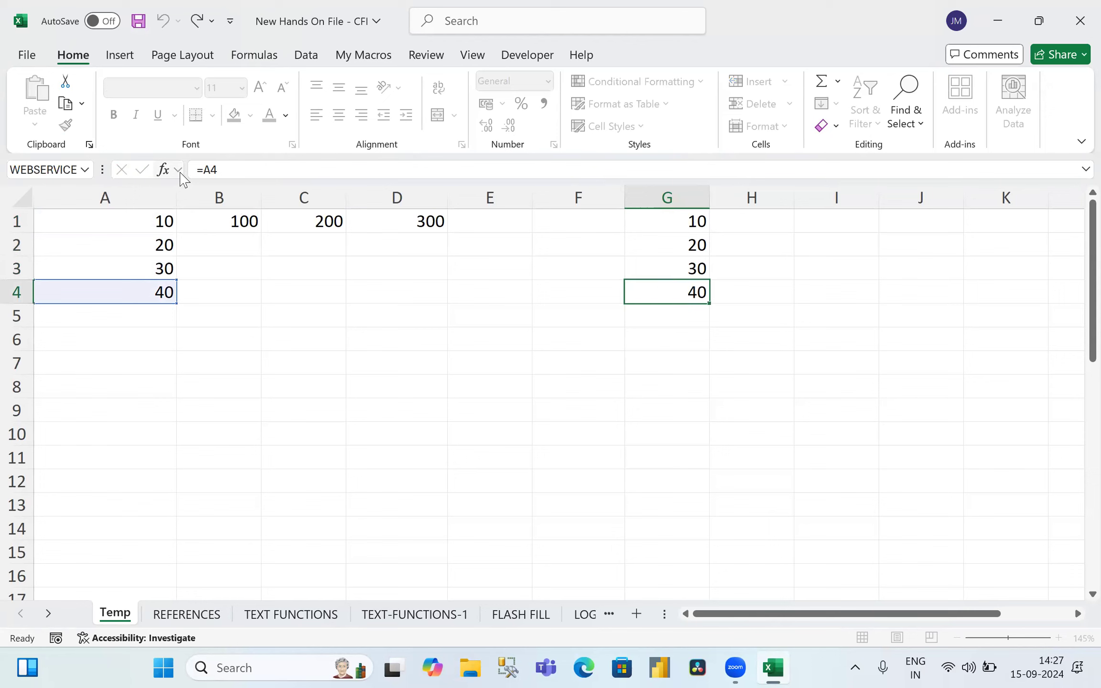
Step: Go through the formulas in G1 to G4 two more times, tracing how the row reference behaves down the column
key("Up")
key("Up")
key("Up")
key("F2")
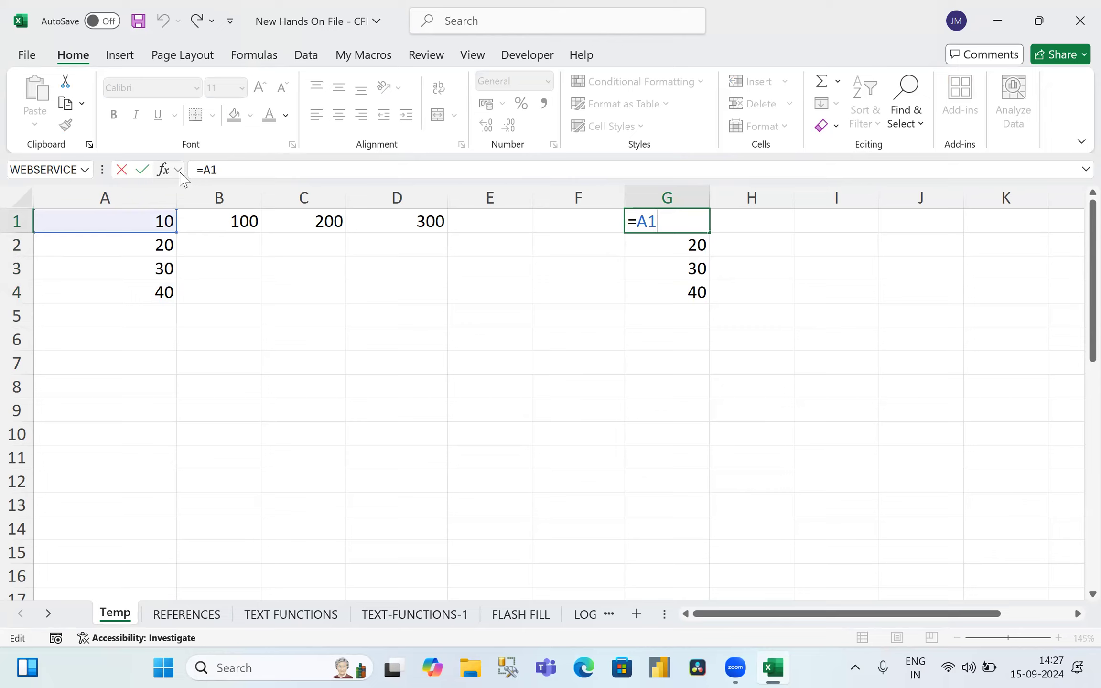
key("Return")
key("F2")
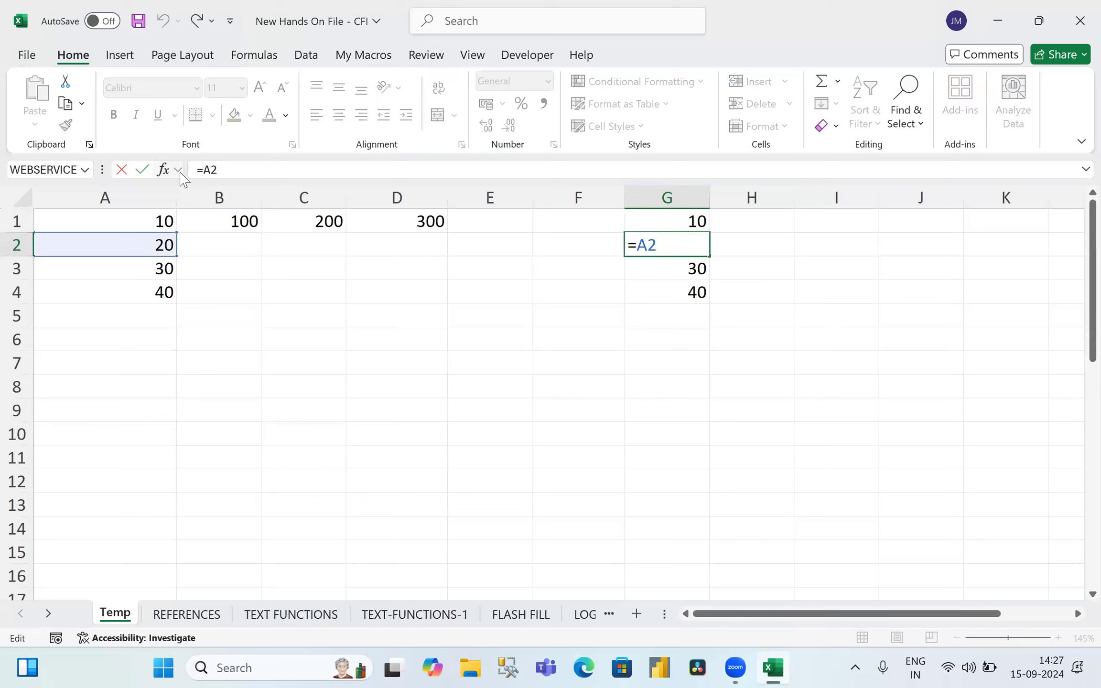
key("Return")
key("F2")
key("Escape")
key("Down")
key("F2")
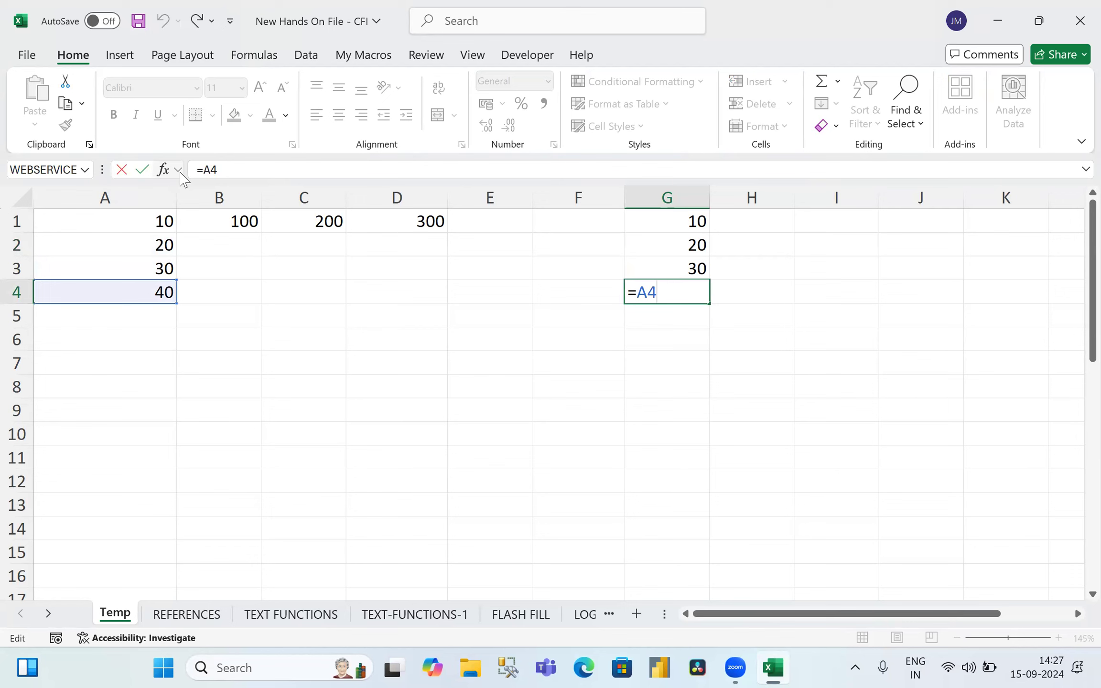
key("shift+Return")
key("Up")
key("Up")
key("F2")
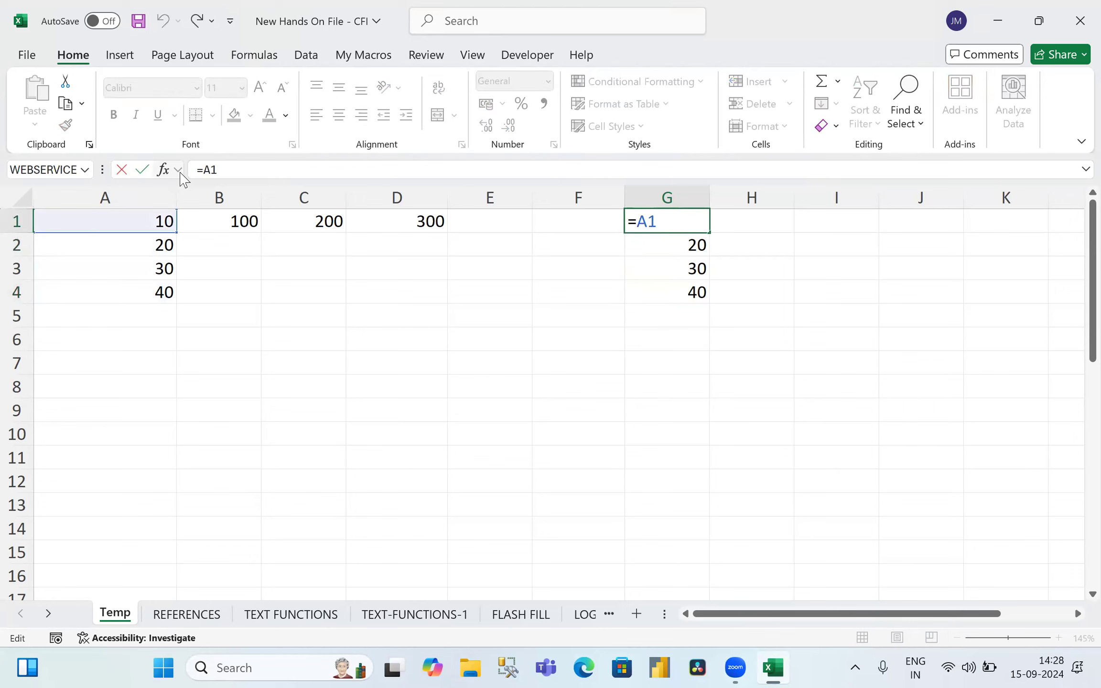
key("Escape")
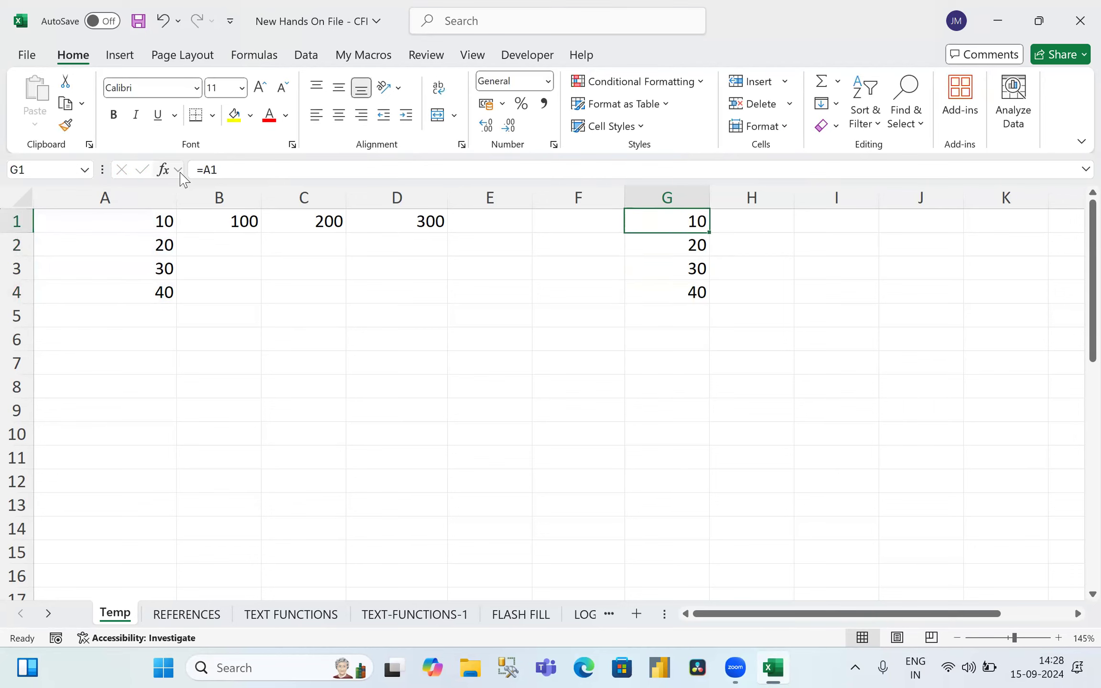
key("Down")
key("F2")
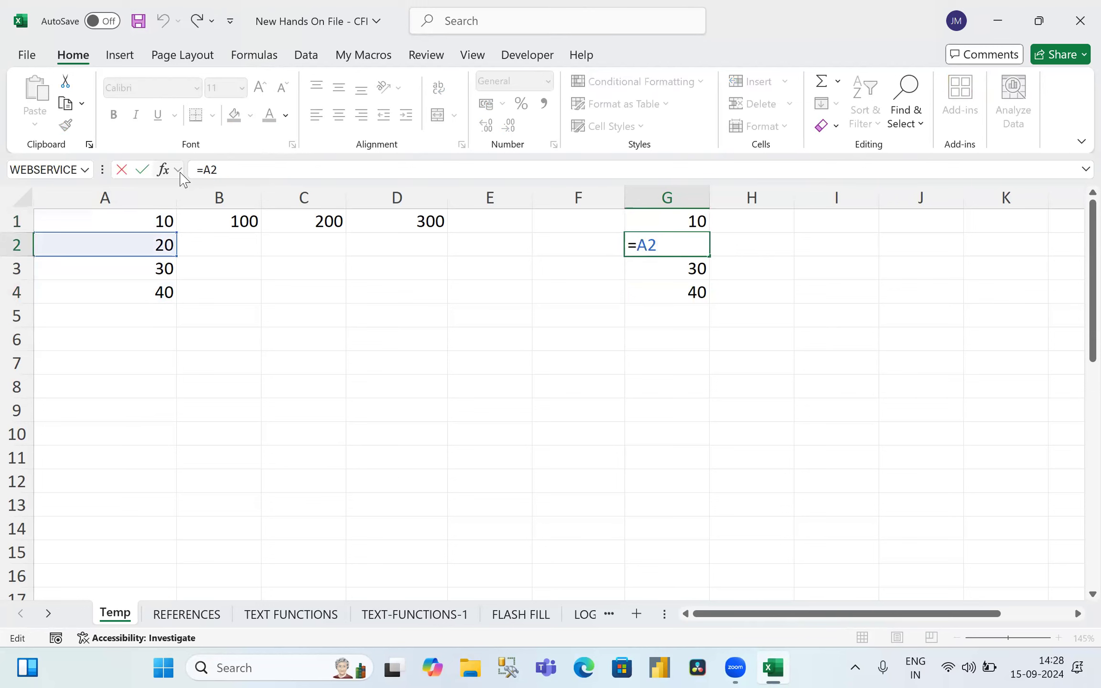
key("Return")
key("F2")
key("Return")
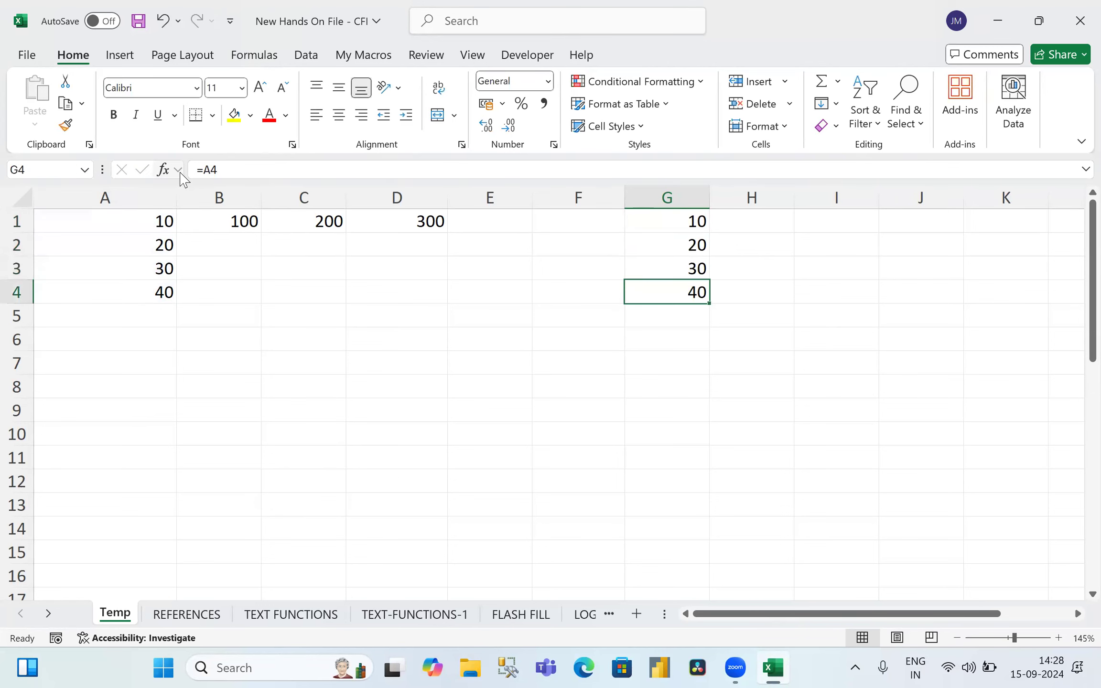
key("F2")
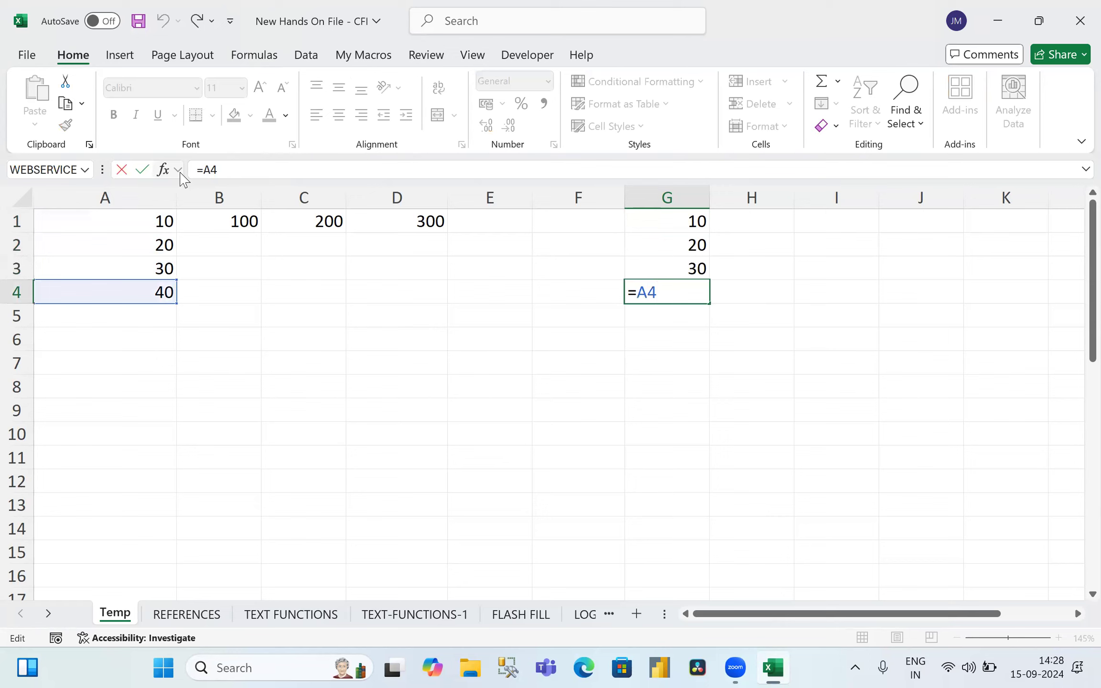
key("Escape")
Step: Copy the formula in G1 across row 1 through cell J1
key("Up")
key("Up")
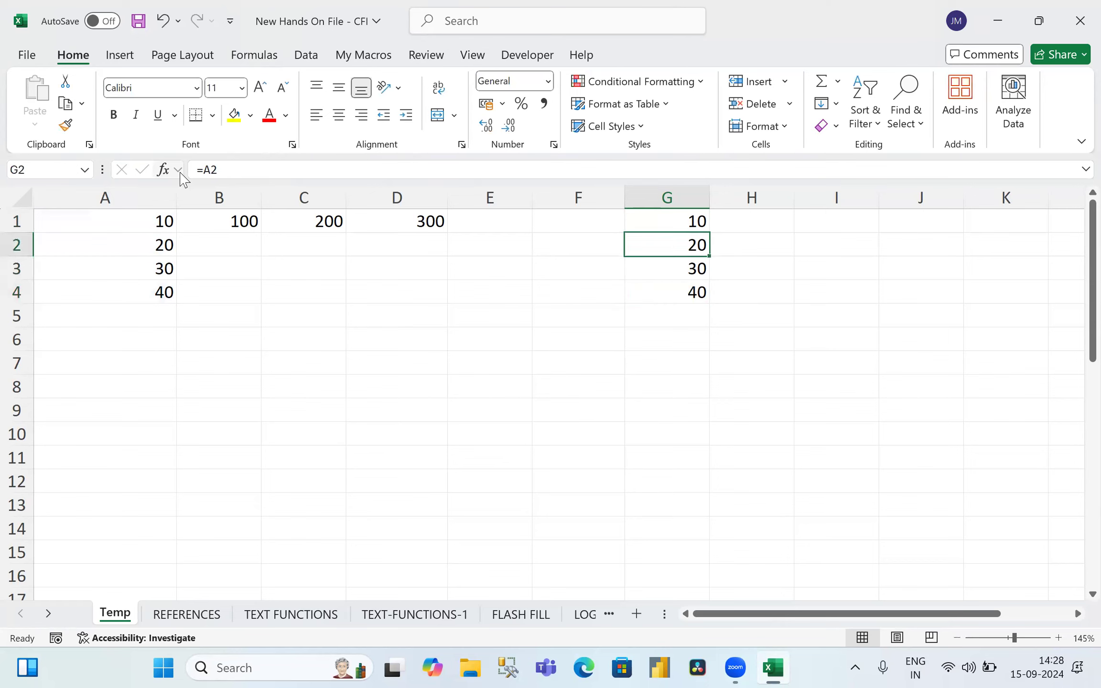
key("Up")
key("ctrl+c")
key("shift+Right")
key("shift+Right")
key("shift+Right")
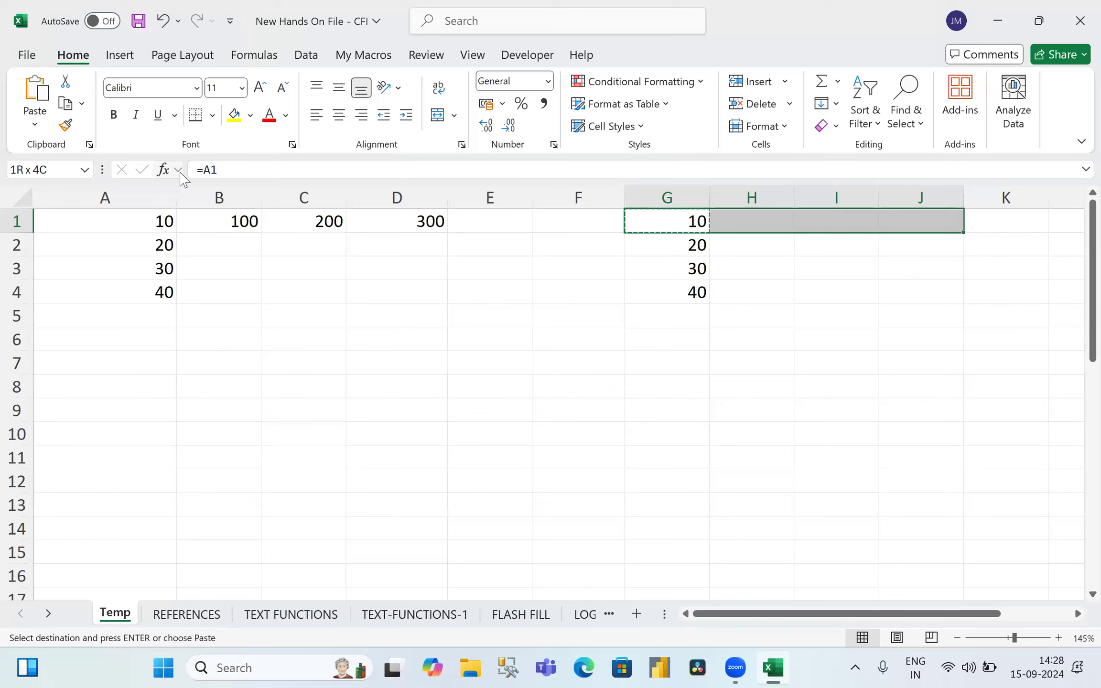
key("Return")
Step: Examine the formulas in G1 through J1 one by one to see how the column reference behaves across the row
key("Right")
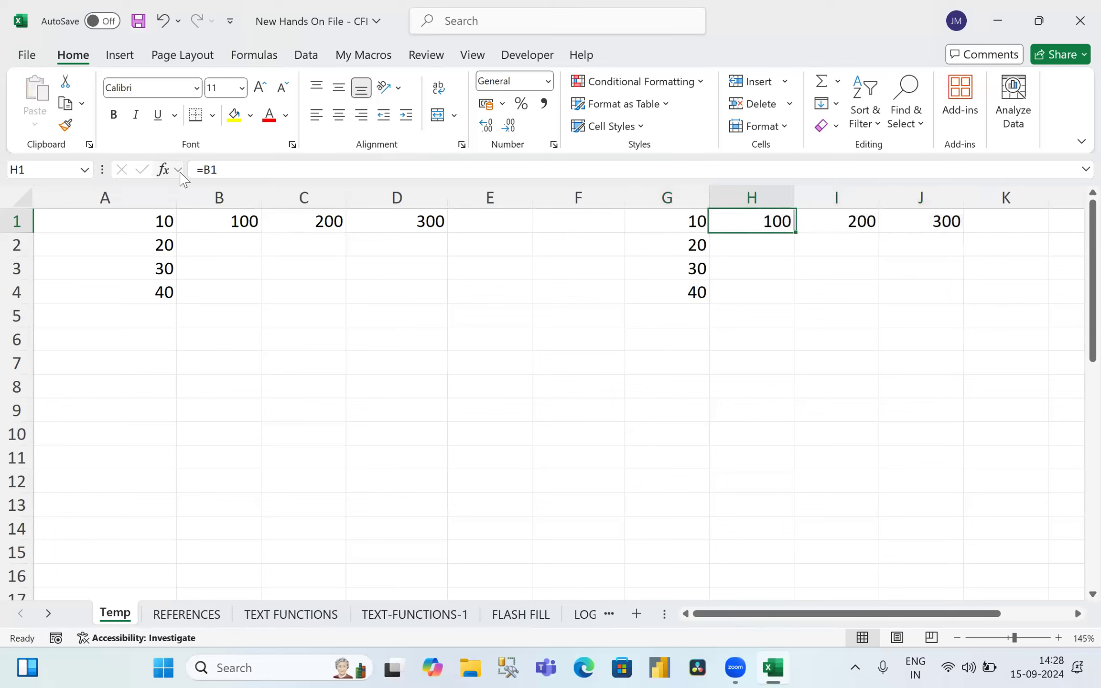
key("Left")
key("F2")
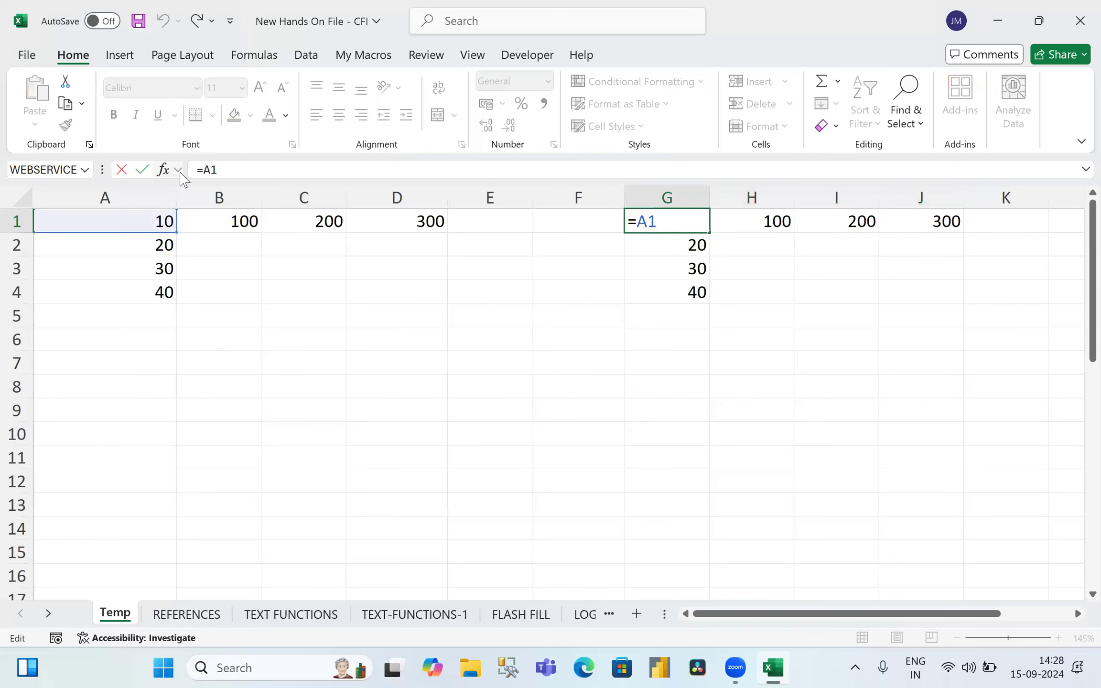
key("Escape")
key("Right")
key("F2")
key("Escape")
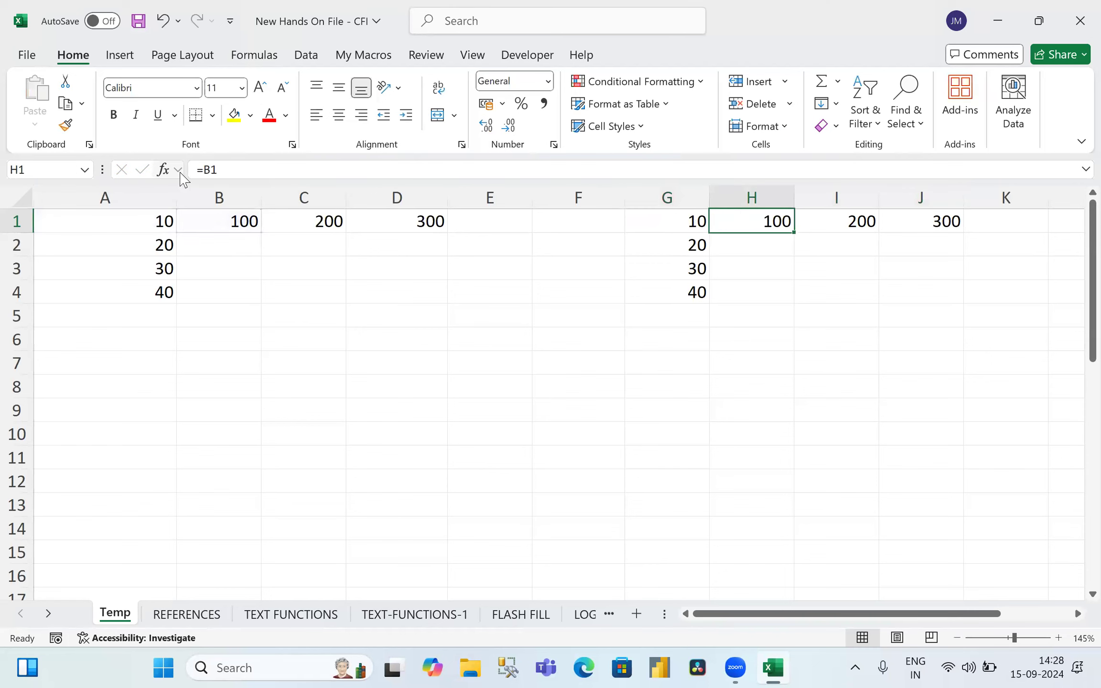
key("Right")
key("F2")
key("Escape")
key("Right")
key("F2")
key("F2")
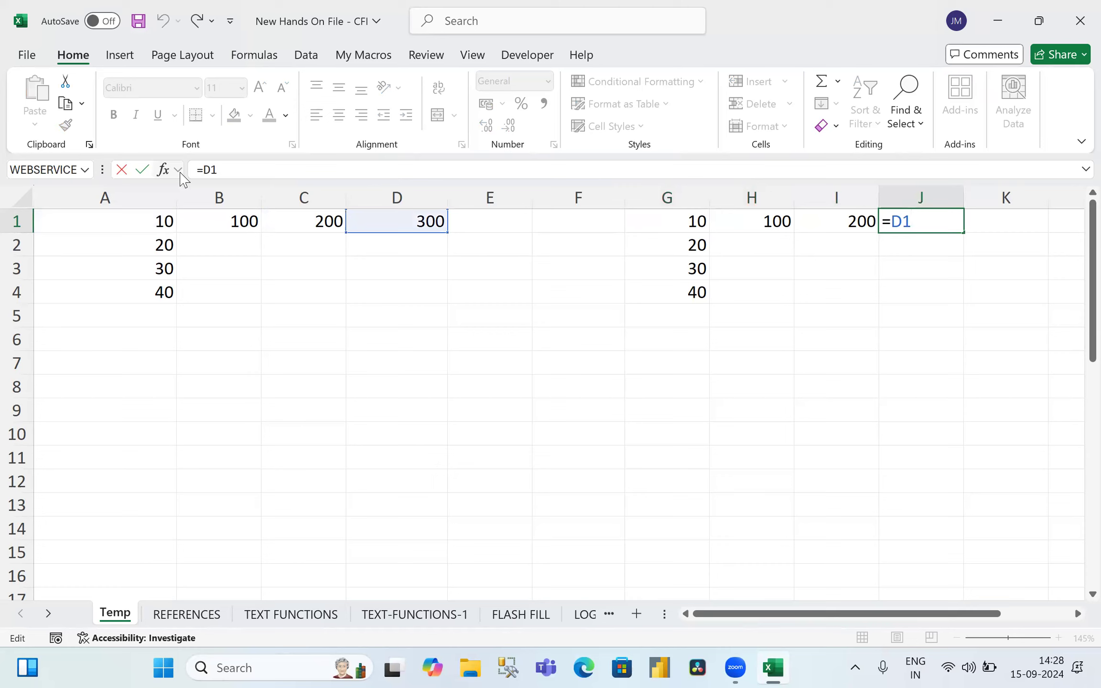
key("Escape")
Step: Return to G1 and re-examine the cell reference in its original formula
key("Left")
key("Left")
key("Left")
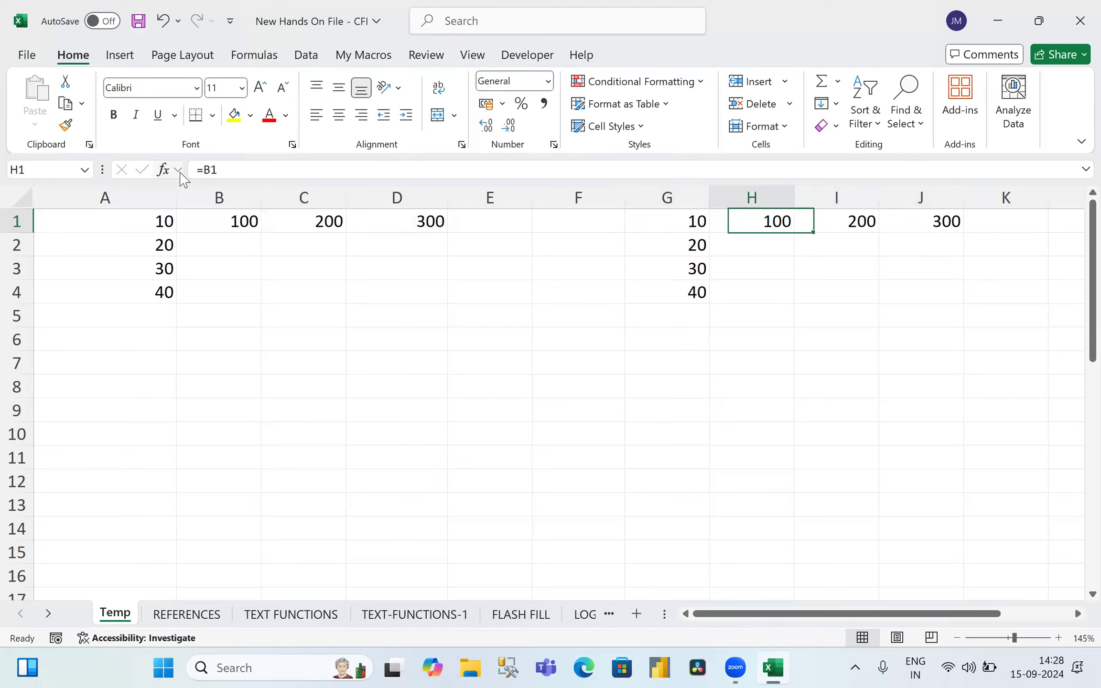
key("F2")
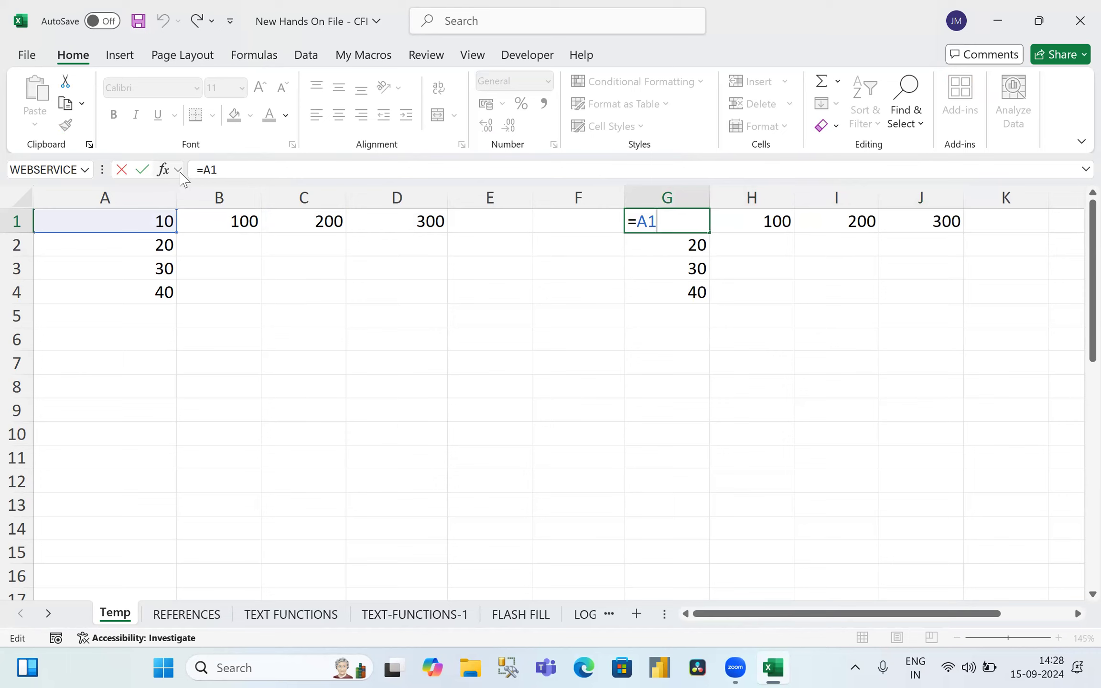
key("ctrl+Return")
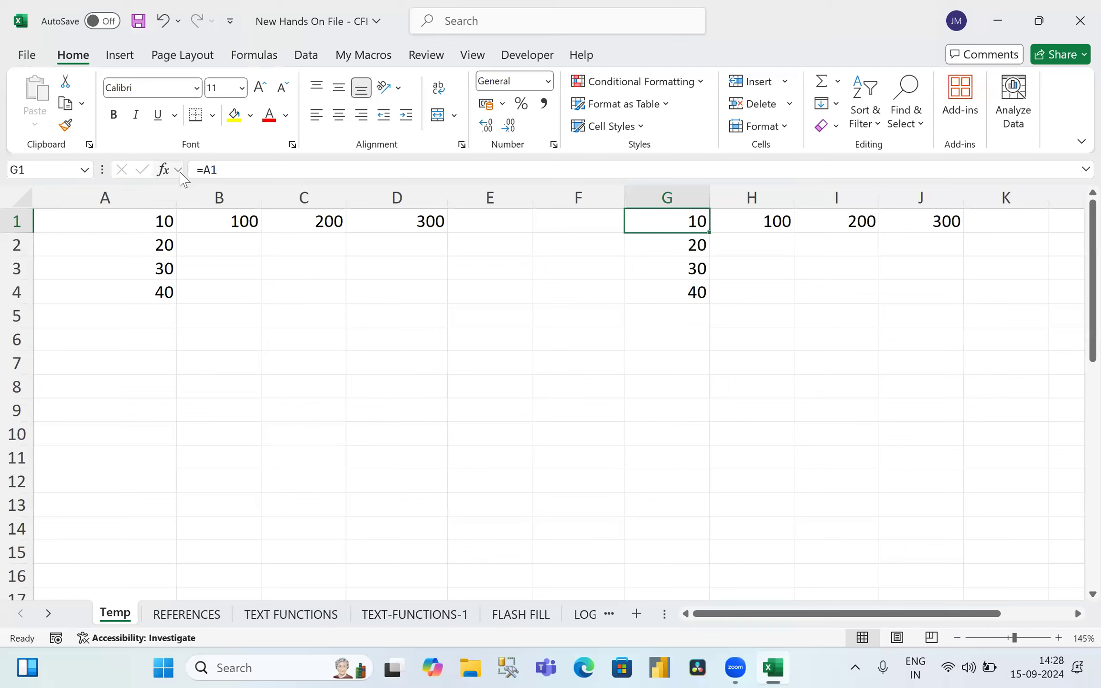
key("F2")
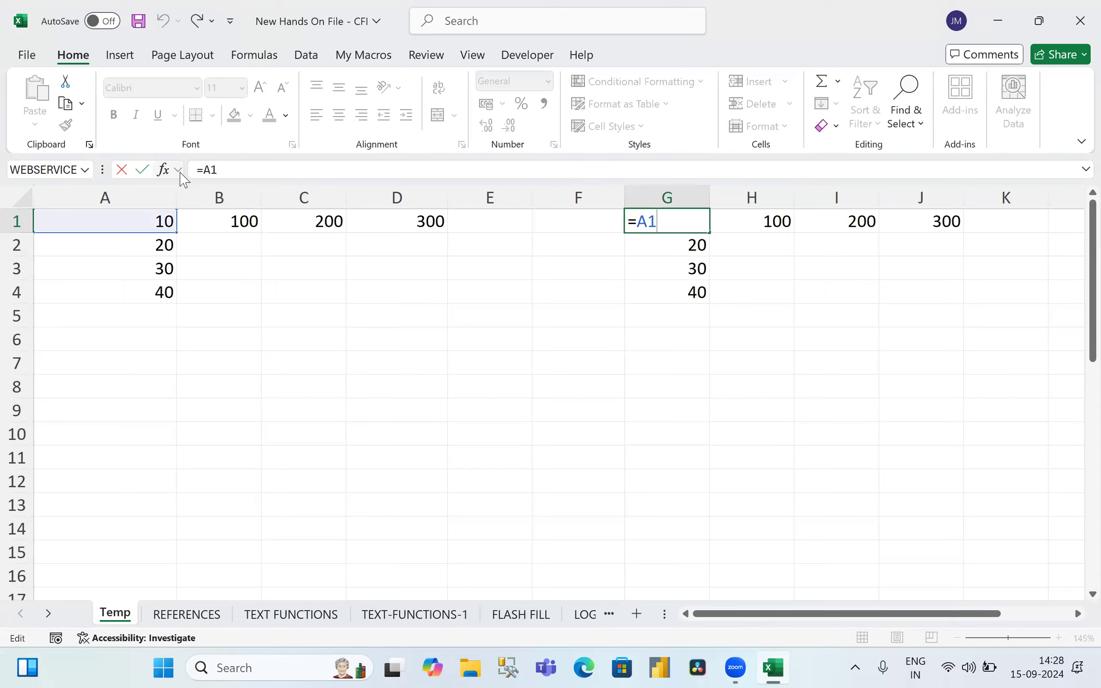
key("Escape")
Step: Compare the copied formulas down to G4 and across to J1
key("Down")
key("Down")
key("Down")
key("Up")
key("Up")
key("Up")
key("Right")
key("Right")
key("Right")
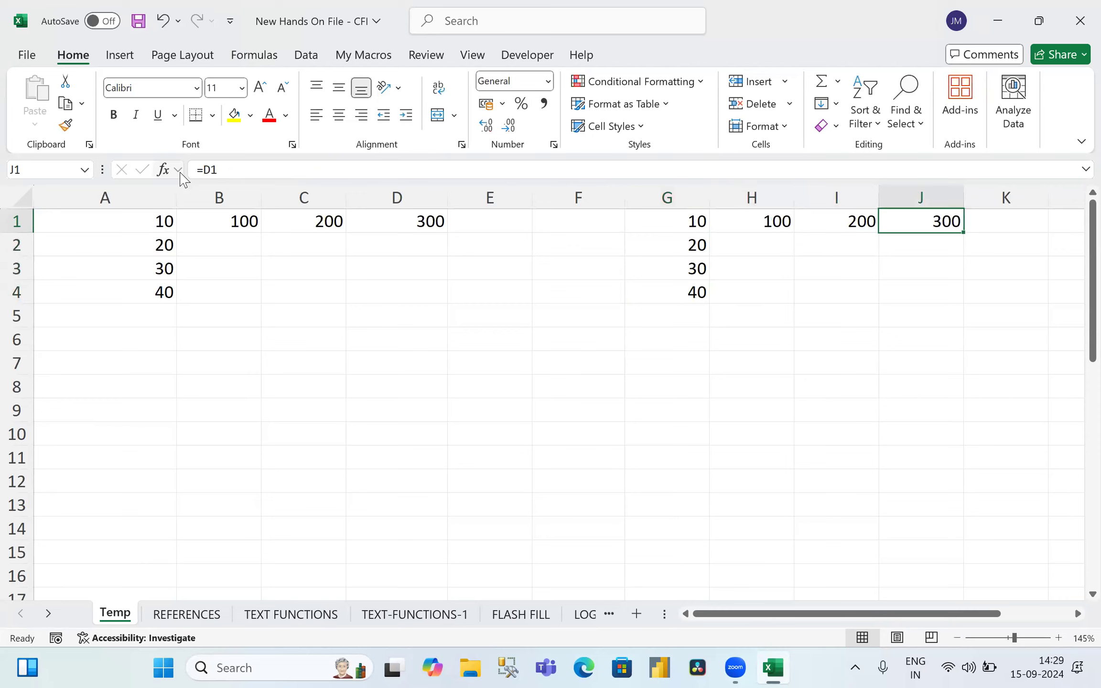
Step: Enter the note RELATIVE REFERENCE in cell K1, beside the copied formulas
key("Right")
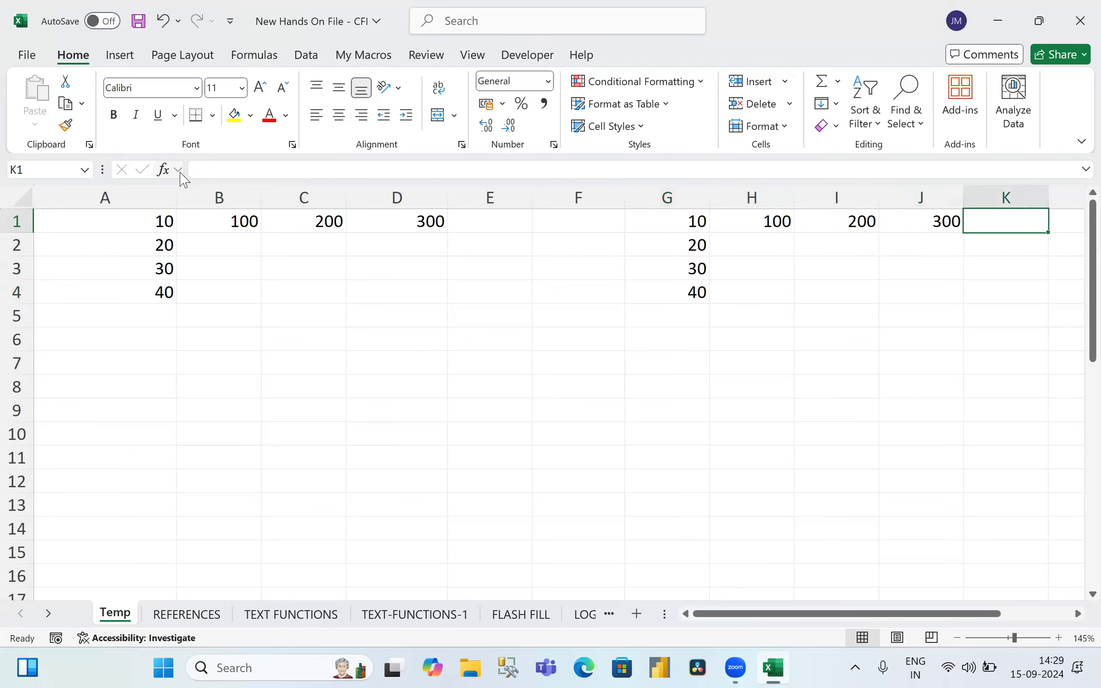
key("Right")
key("Right")
key("Left")
key("Left")
type("RE")
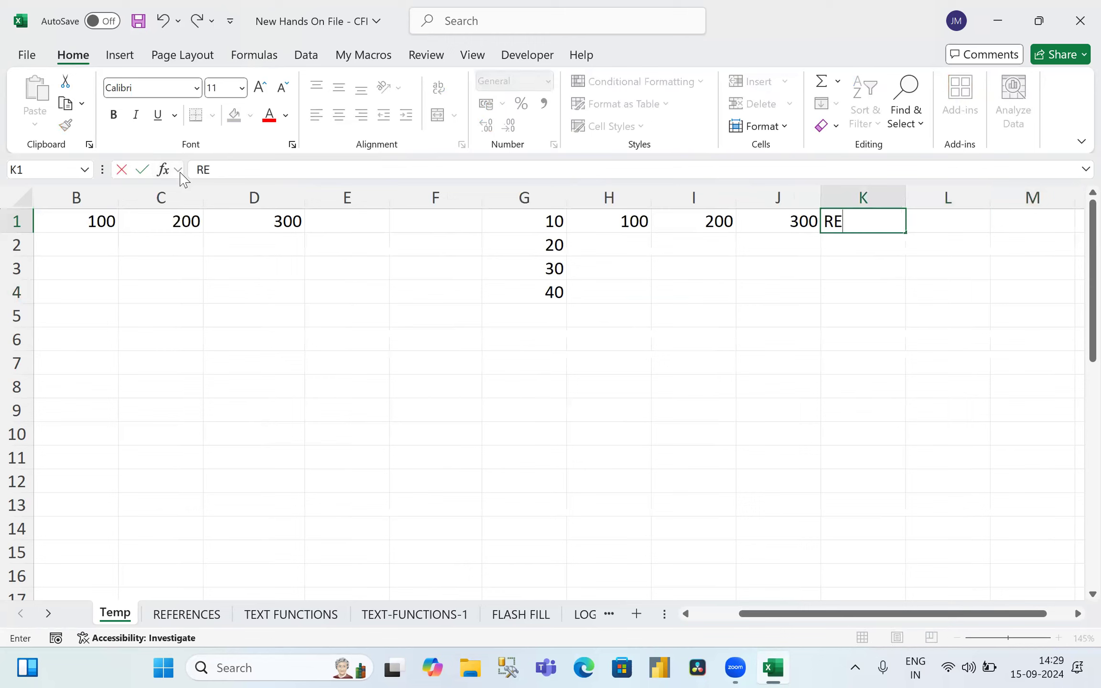
type("LATIVE REFERENCE")
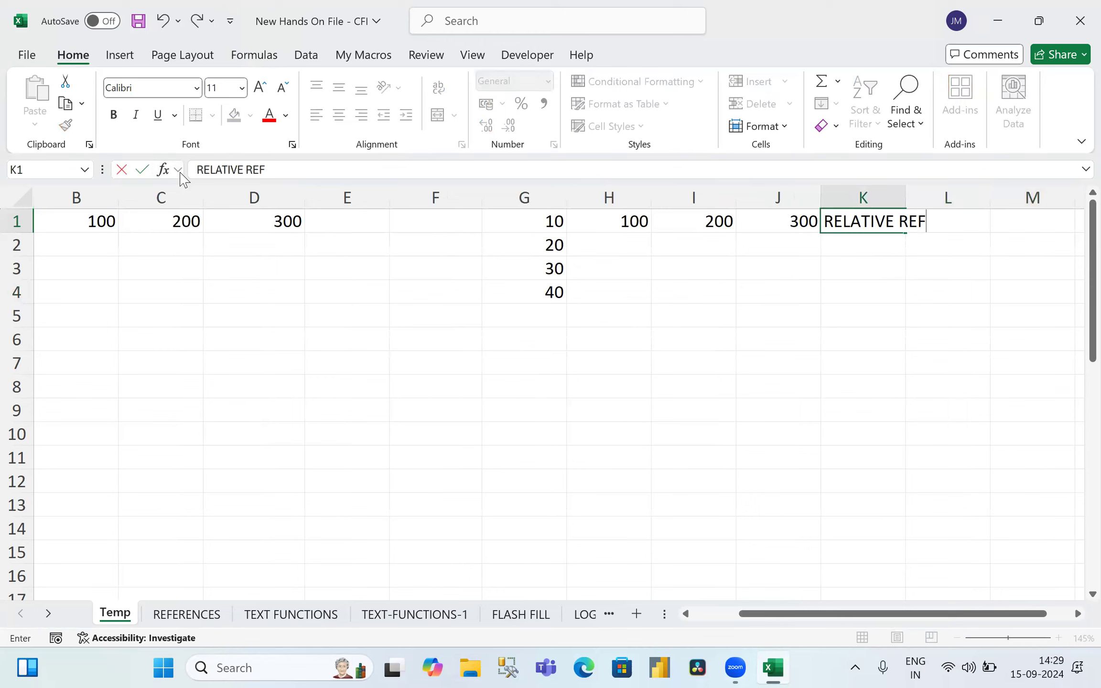
key("Return")
Step: Enter the note DEFAULT REFERENCE IN EXCEL in cell K2, below the relative reference label
type("DEFAULT R")
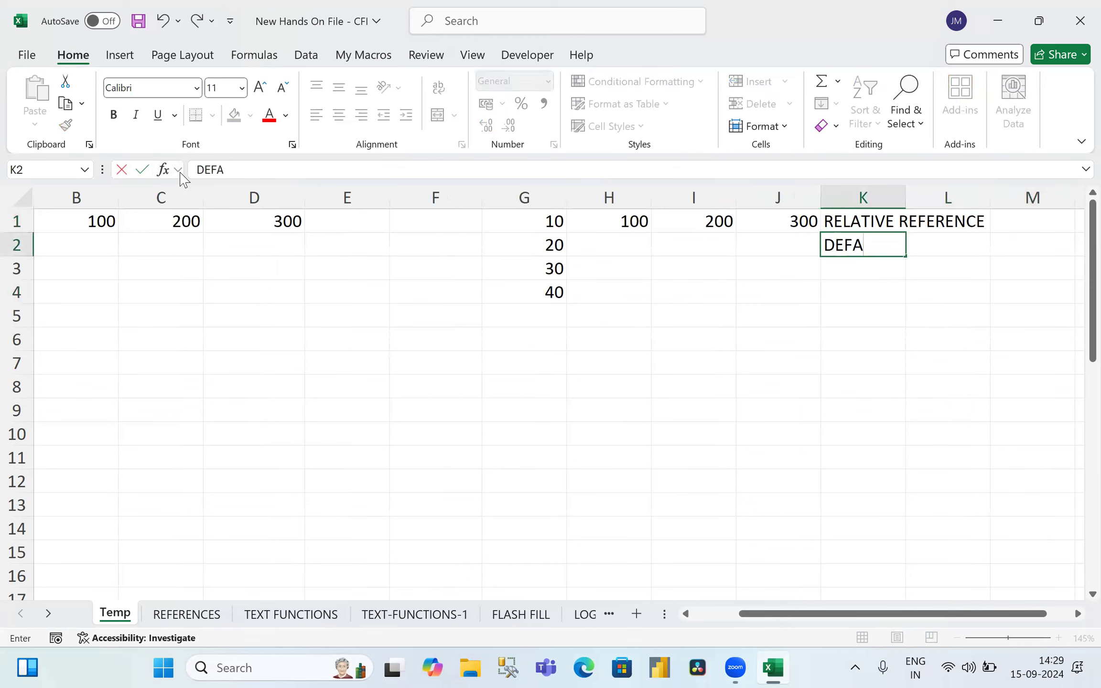
type("FEREN")
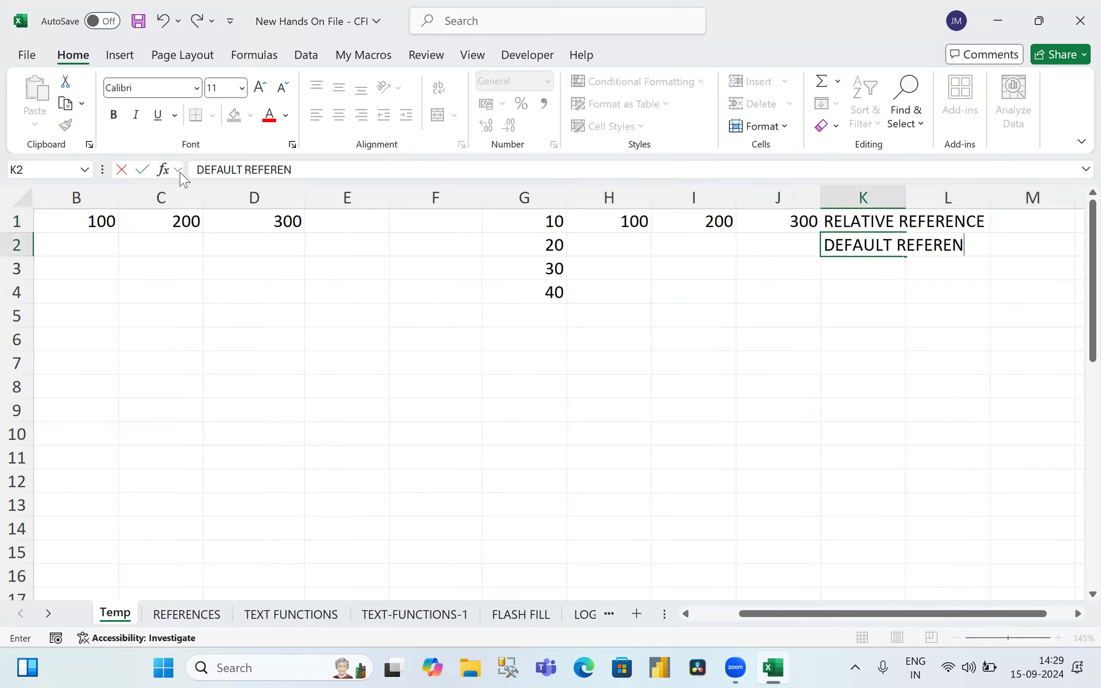
type("CE IN EXCEL")
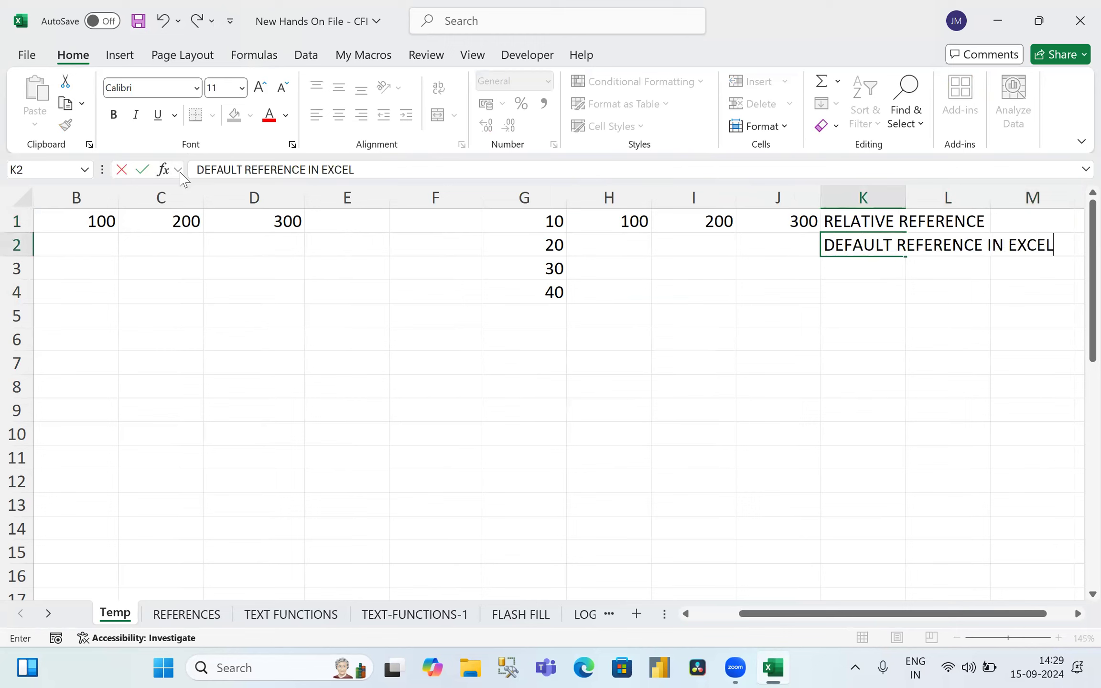
key("Return")
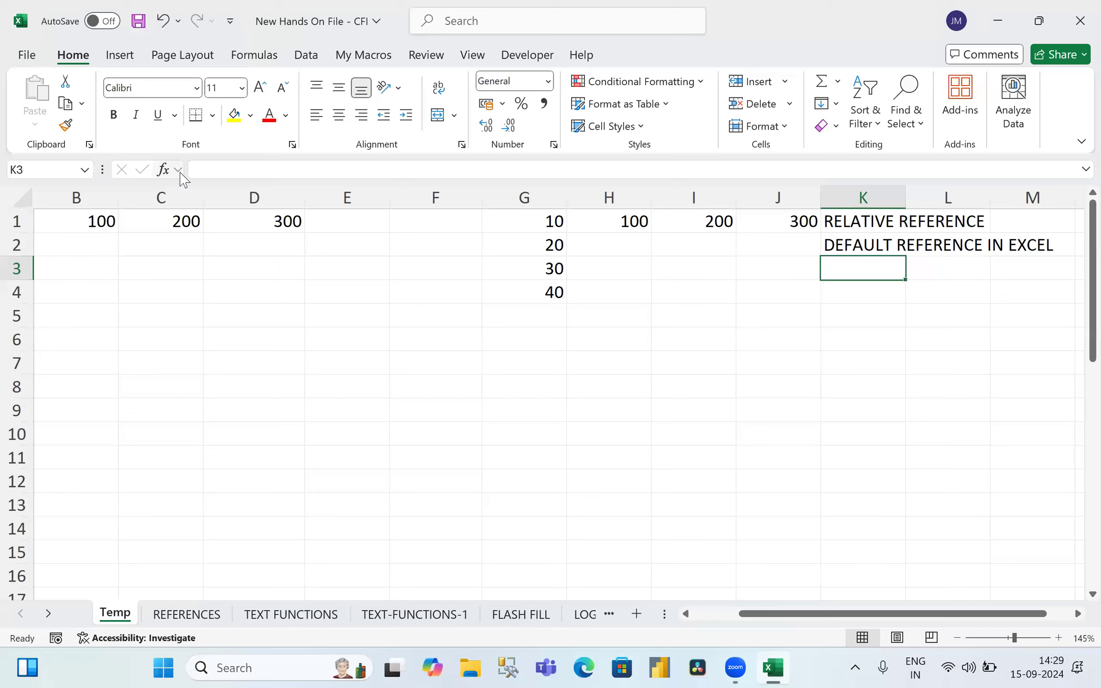
Step: Enter the formula =$A$1 in cell G6, with both the column and row of the reference locked
key("Left")
key("Left")
key("Left")
key("Left")
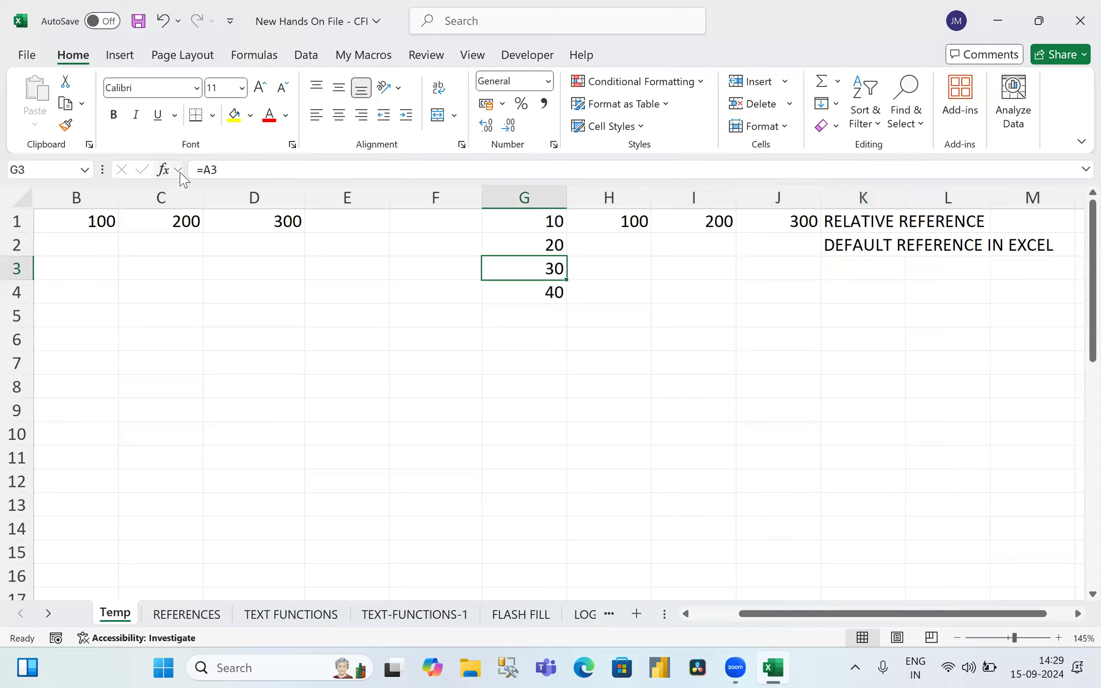
key("Down")
key("Down")
key("Down")
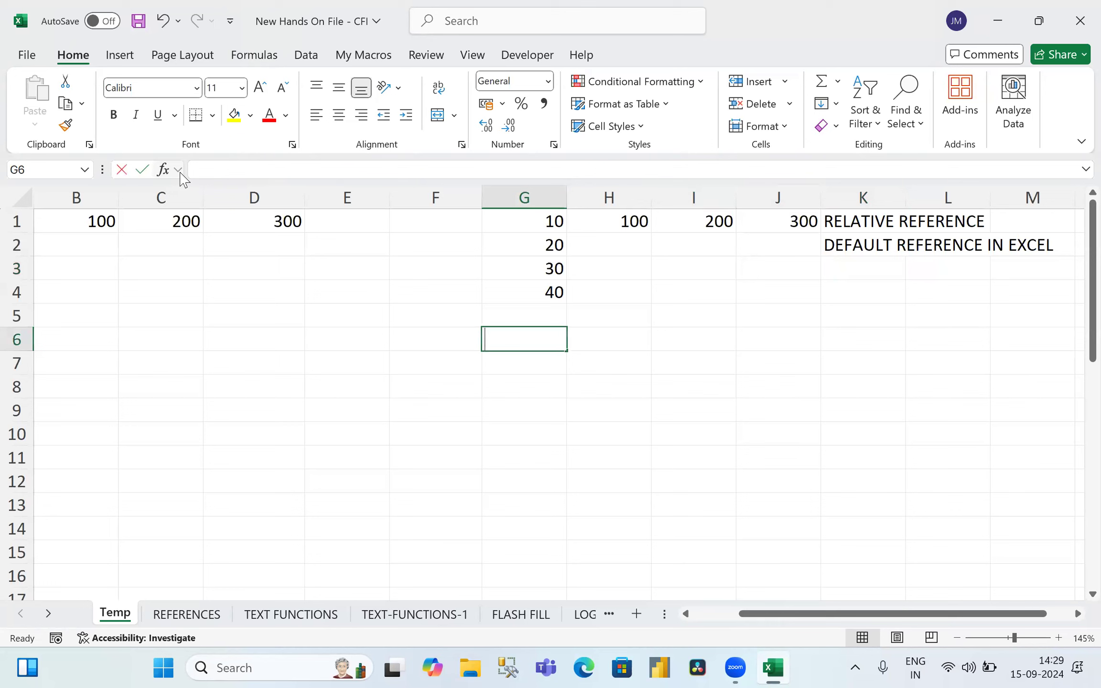
type("=A1")
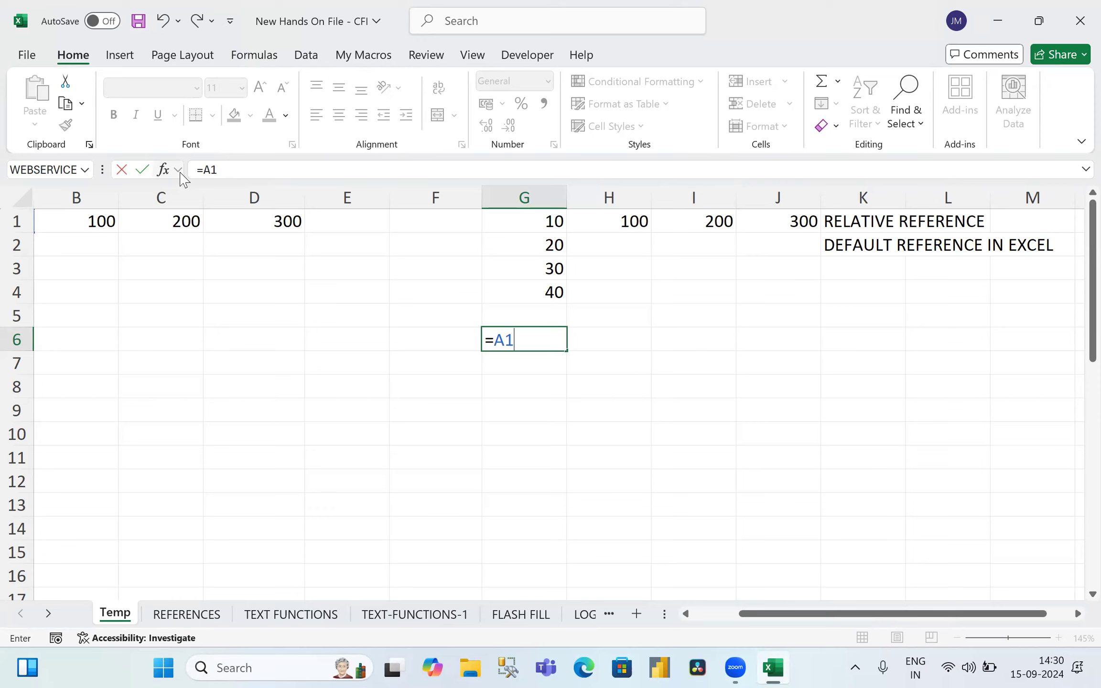
key("F4")
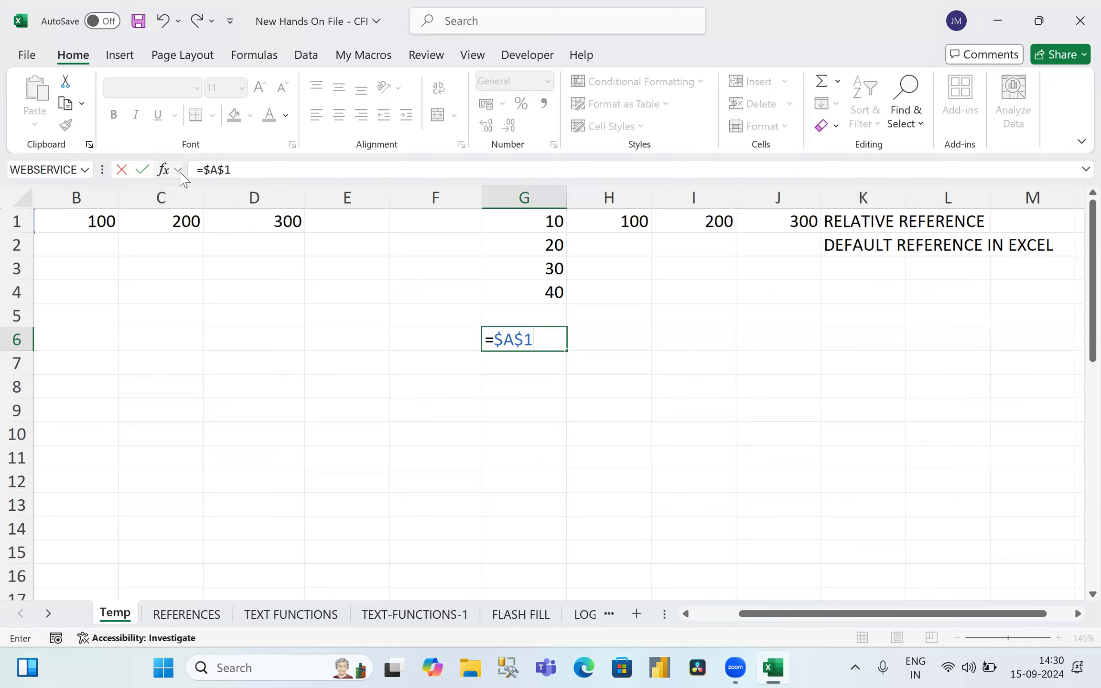
key("Return")
Step: Copy the absolute formula in G6 down through G9
key("Up")
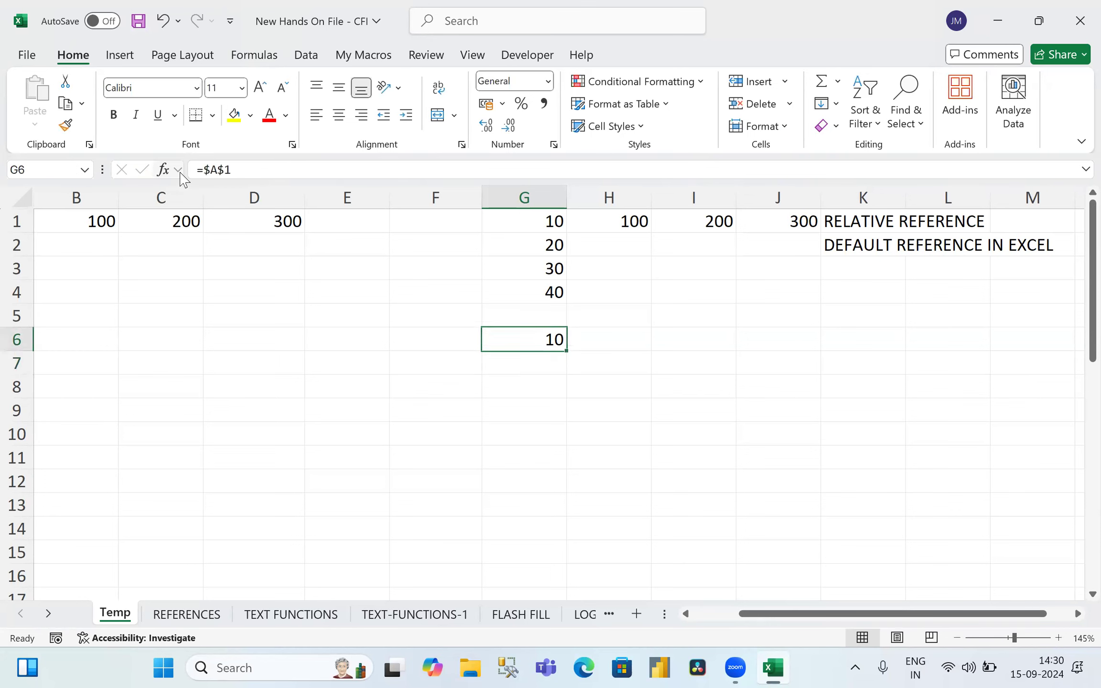
key("ctrl+c")
key("shift+Down")
key("shift+Down")
key("shift+Down")
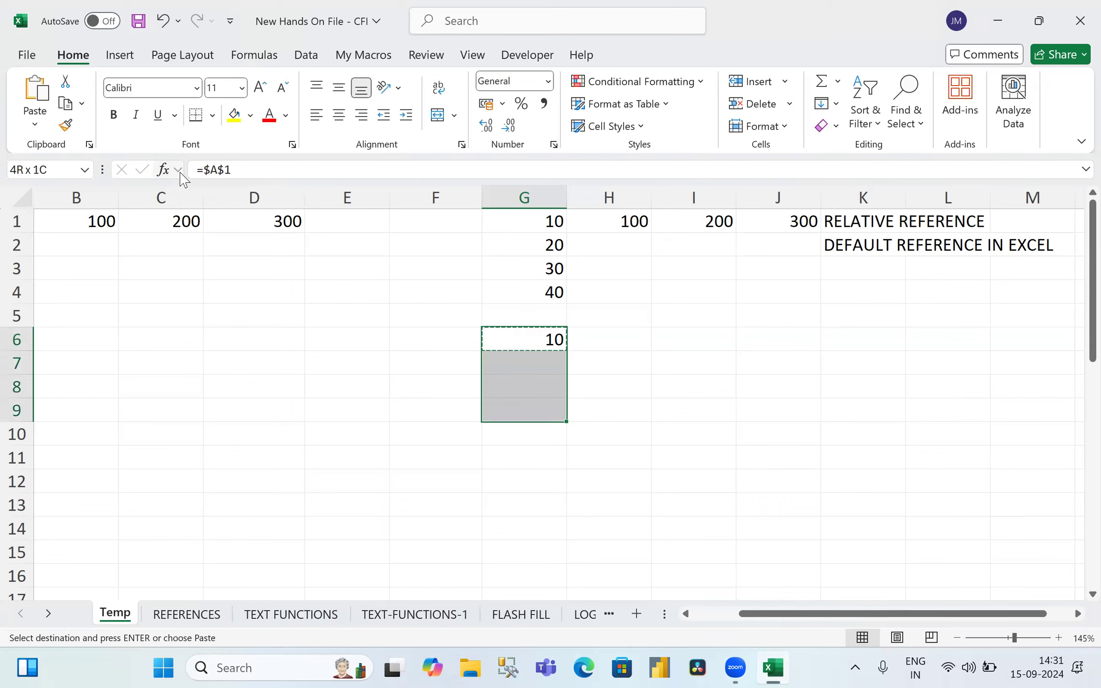
key("Return")
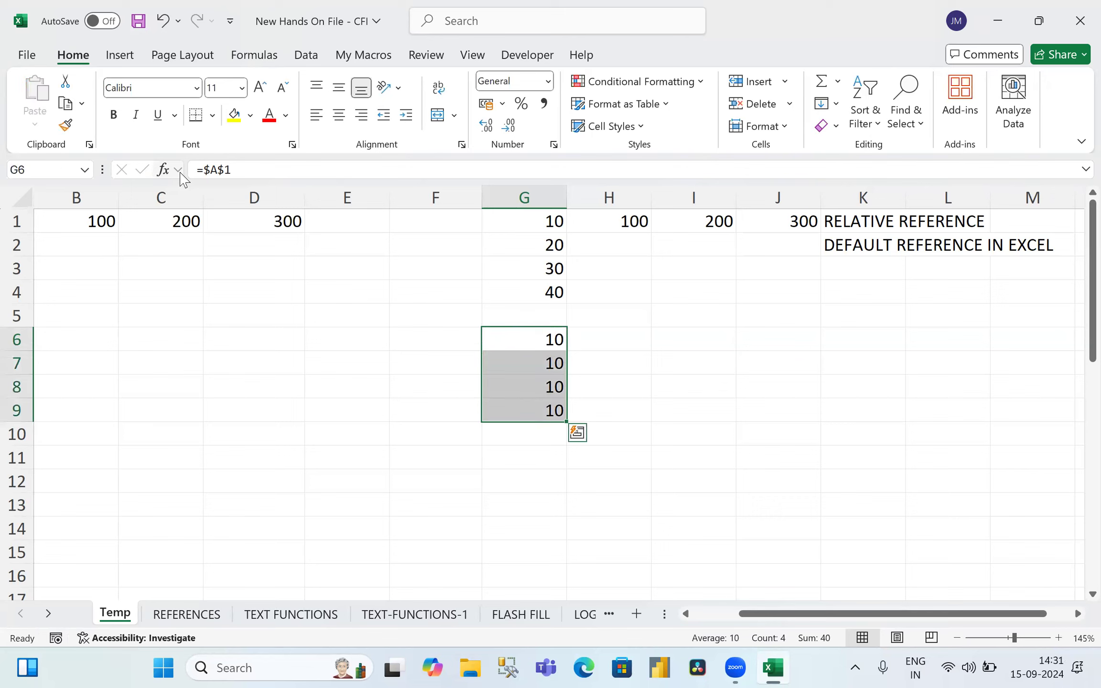
Step: Examine the copied formulas in G7 through G9 to see how the absolute reference behaves down the column
key("Down")
key("F2")
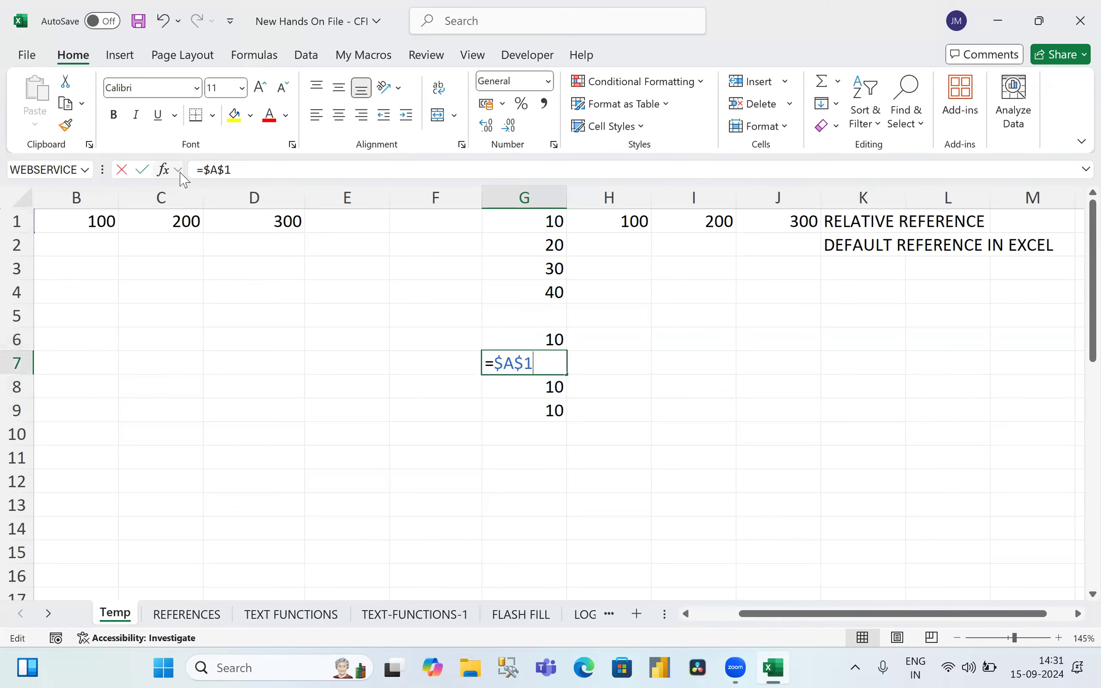
key("Return")
key("F2")
key("Return")
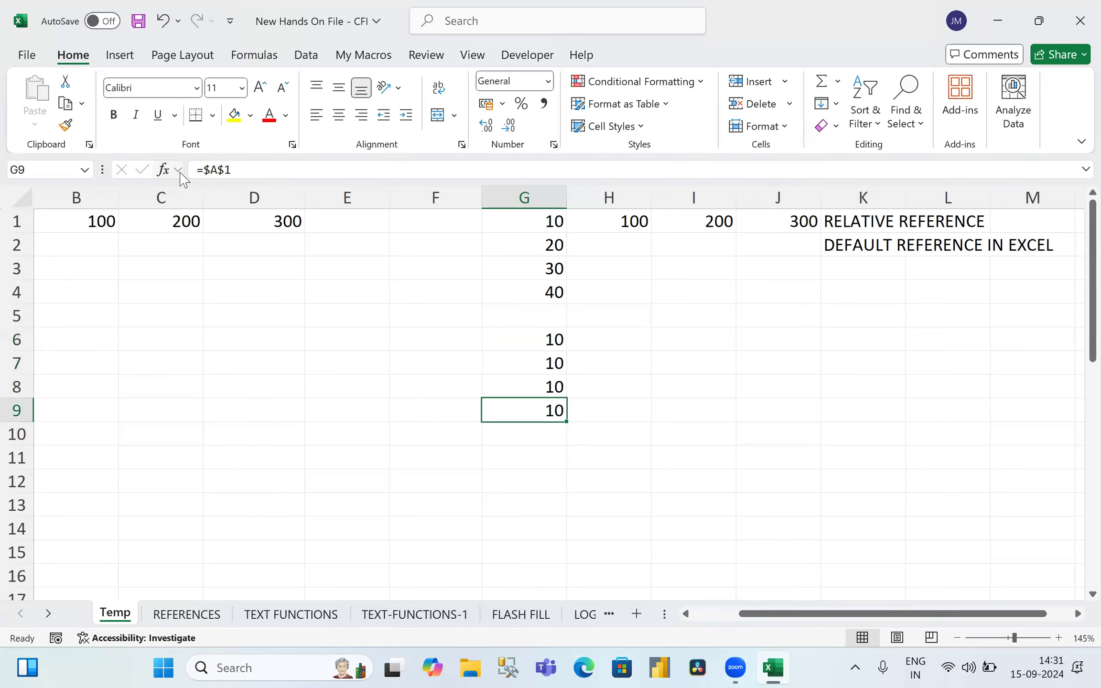
key("F2")
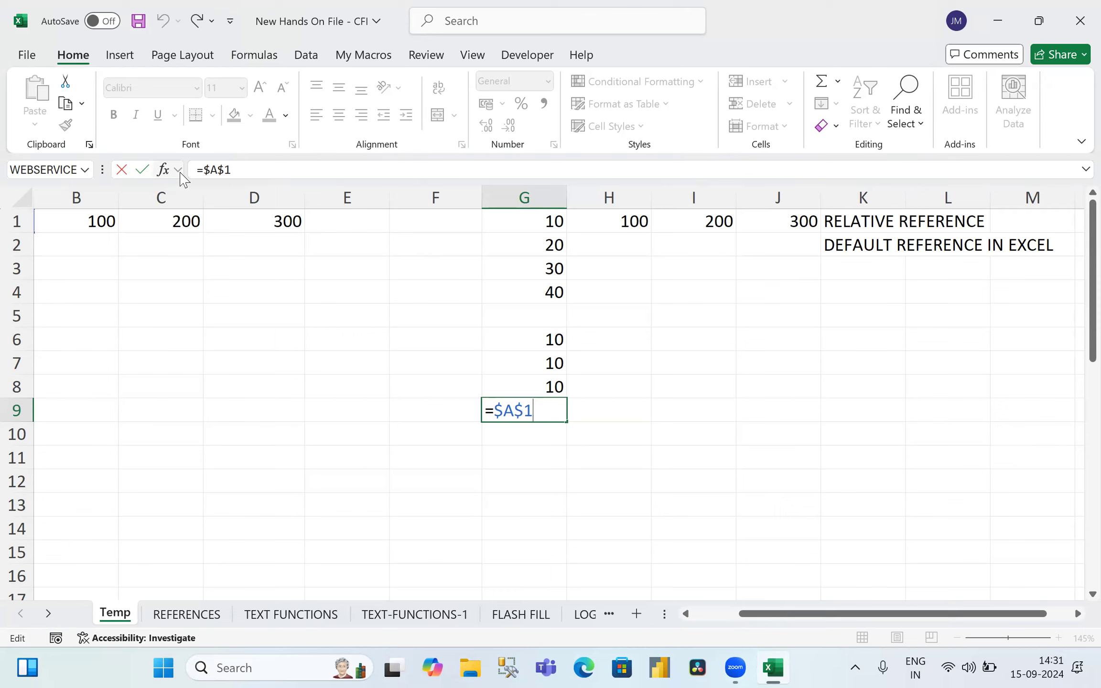
key("Return")
Step: Copy the absolute formula in G6 across the row through J6
key("Up")
key("Up")
key("Up")
key("Up")
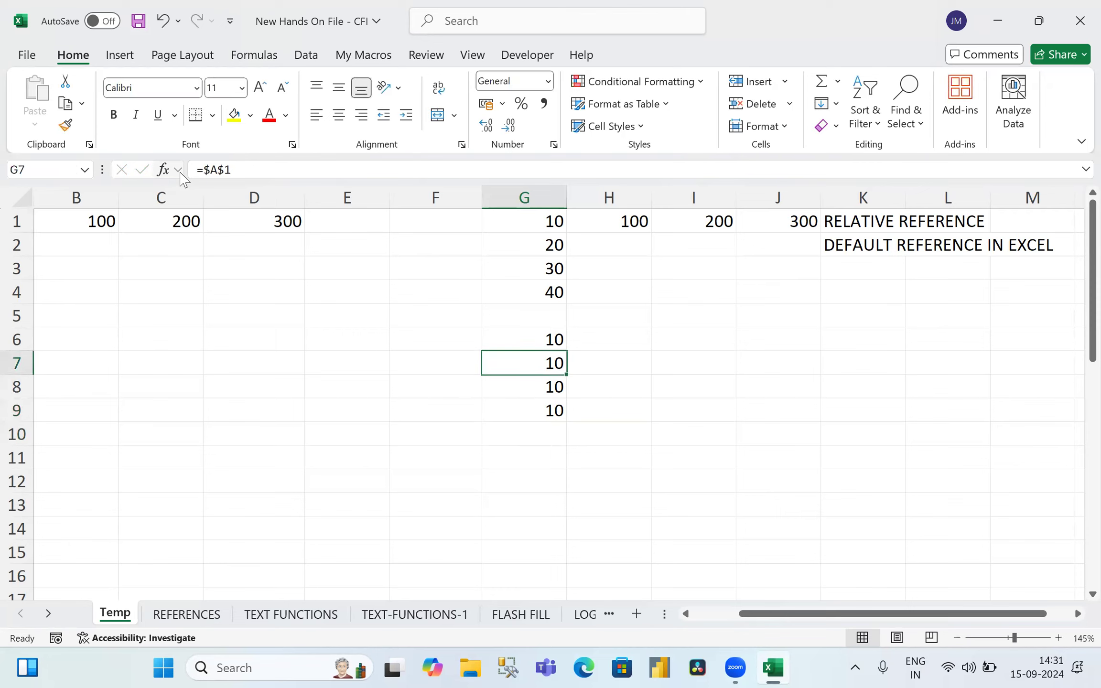
key("ctrl+c")
key("shift+Right")
key("shift+Right")
key("shift+Right")
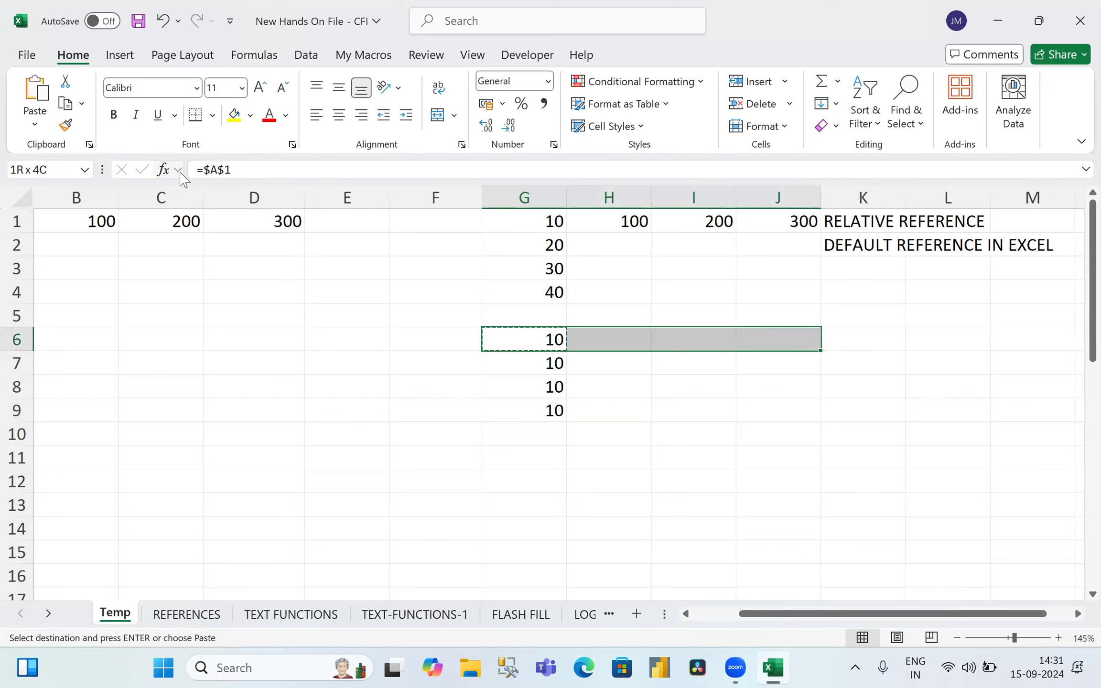
key("Return")
Step: Re-examine the reference in G6 and compare its copies down column G and across H6 to J6
key("shift+Left")
key("shift+Left")
key("shift+Left")
key("F2")
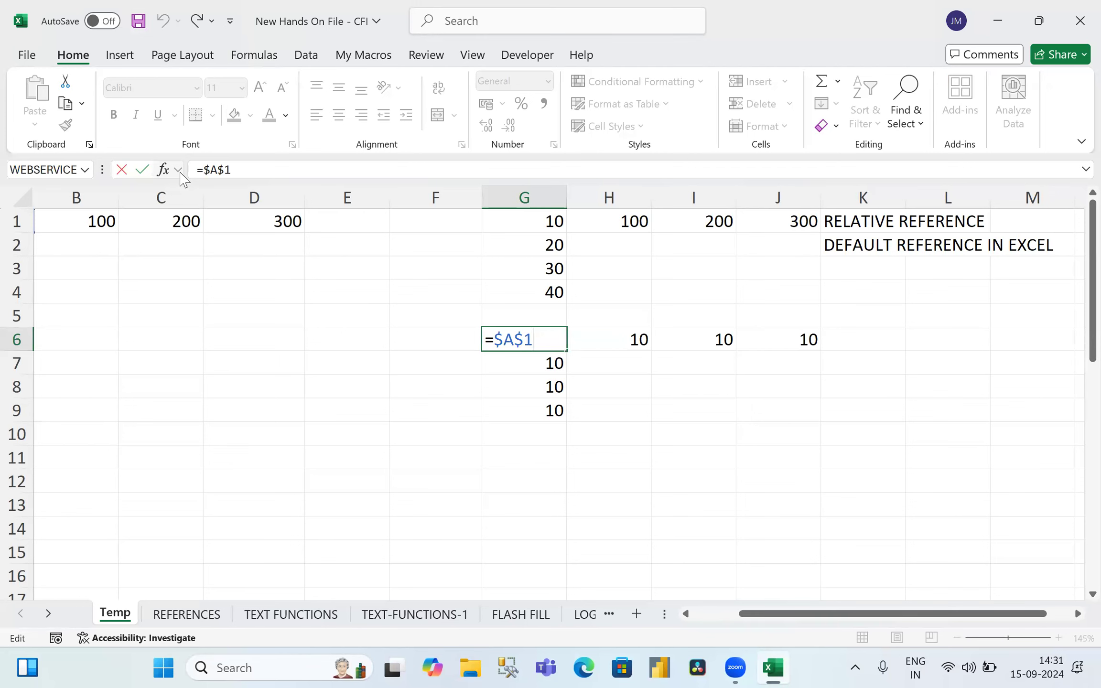
key("Return")
key("shift+Down")
key("shift+Down")
key("shift+Down")
key("ctrl+e")
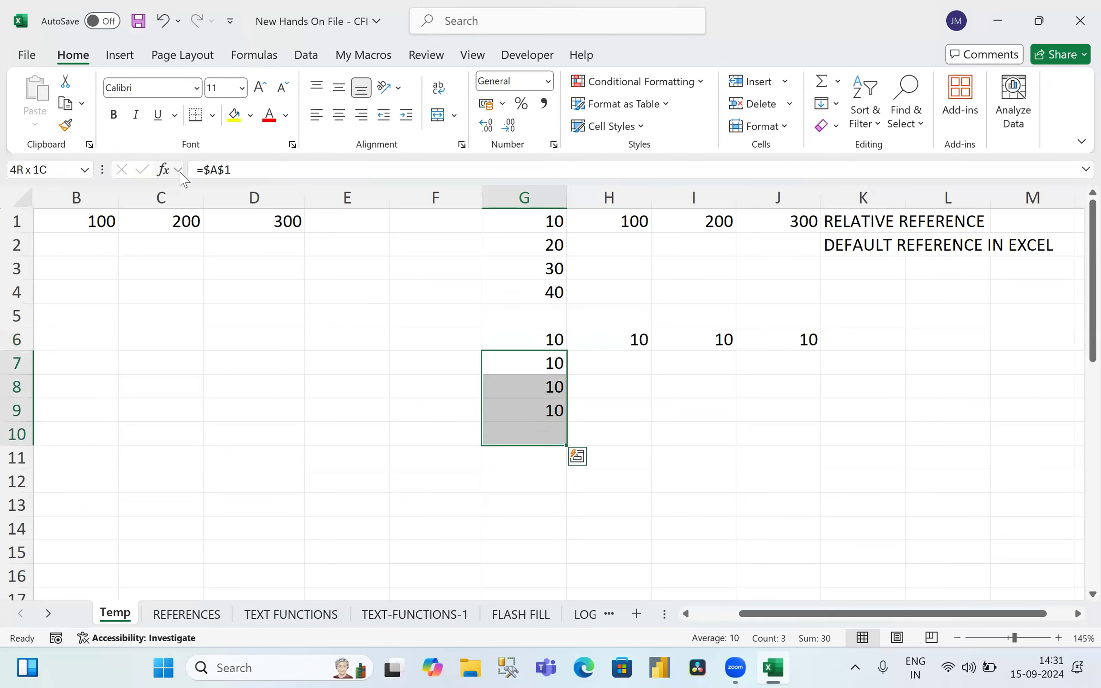
key("Up")
key("Right")
key("shift+Right")
key("shift+Right")
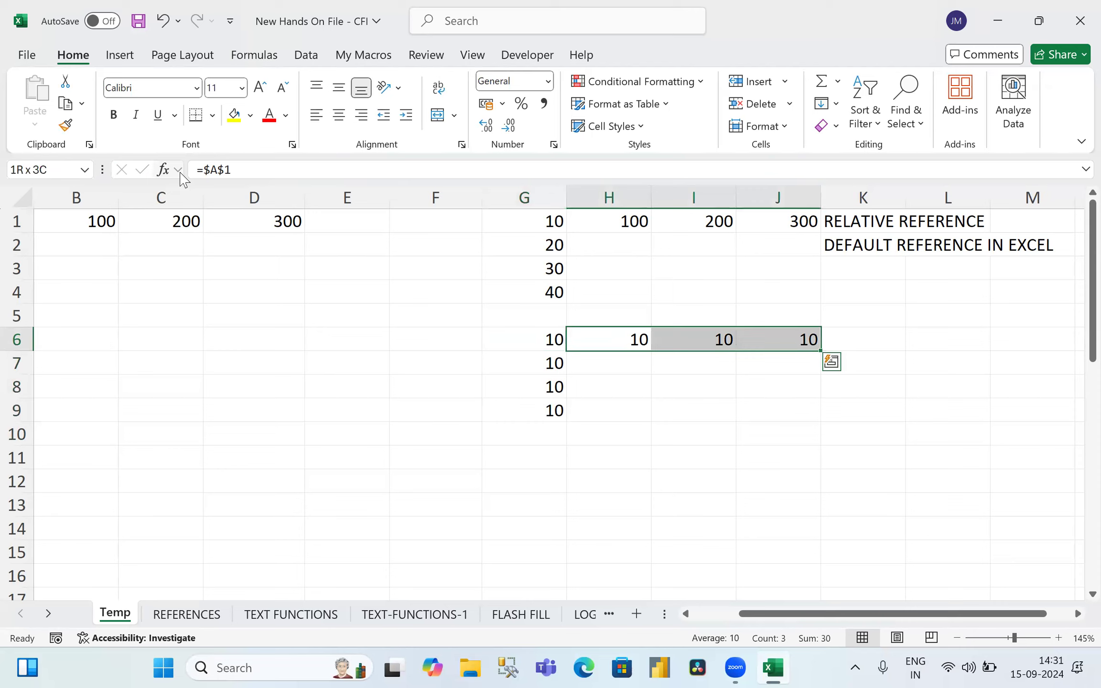
key("shift+Left")
Step: Enter the label ABSOLUTE REFERENCE in cell K6, beside the copied absolute formulas
key("Right")
key("Right")
key("Right")
key("Right")
key("Left")
type("ABSOLUTE REFERENCE")
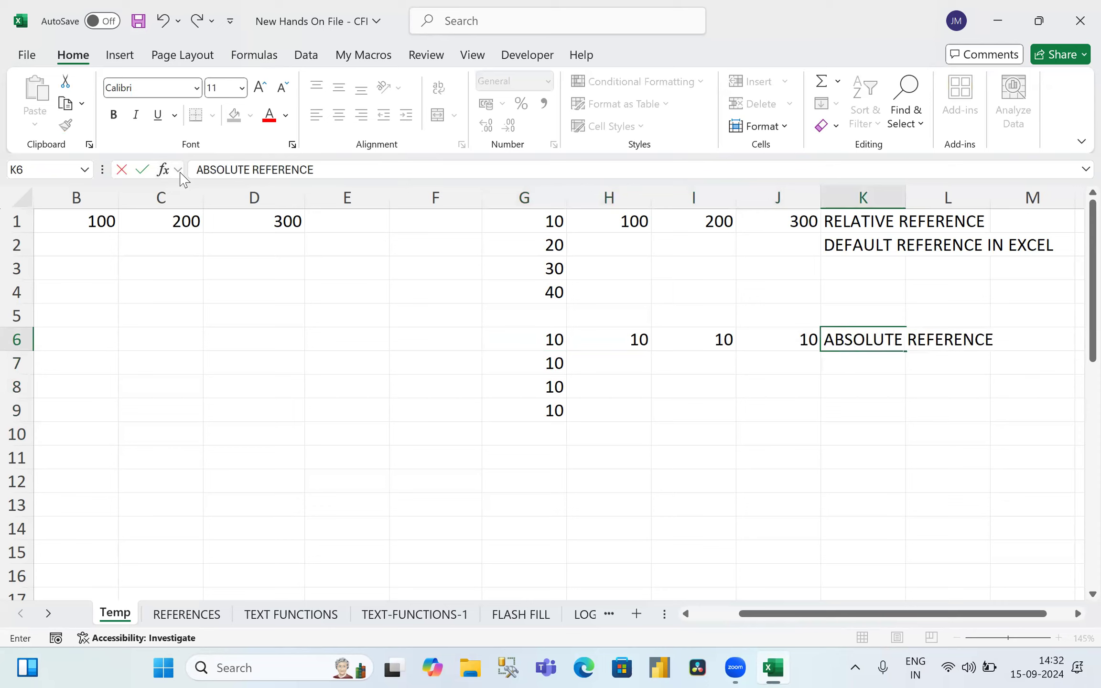
key("Return")
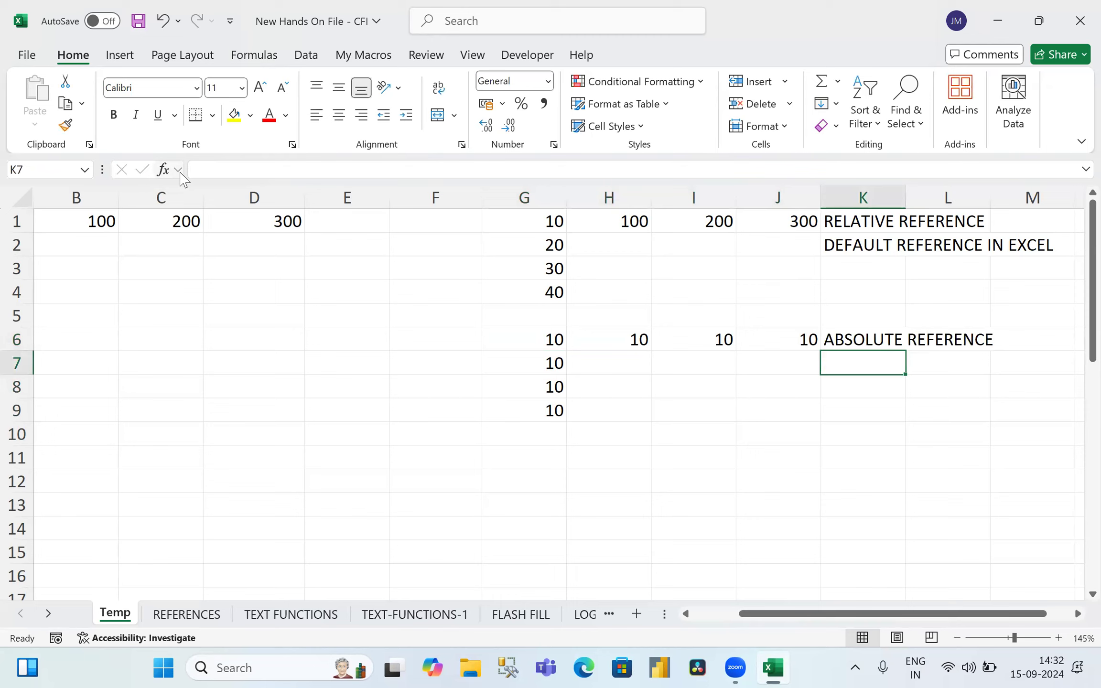
Step: Enter the notes F4 KEY ONCE in K7 and BOTH ROW AND COLUMN GOT FREEZED in K8
type("F4 KEY O0NC")
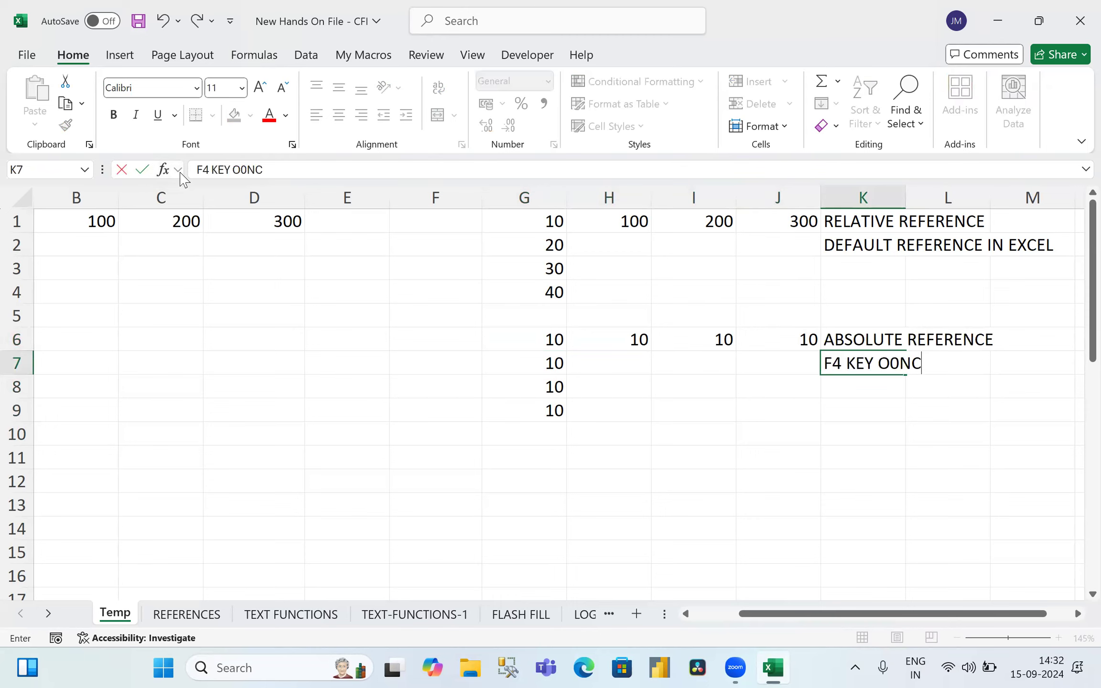
key("BackSpace")
key("BackSpace")
key("BackSpace")
type("NCE")
key("Return")
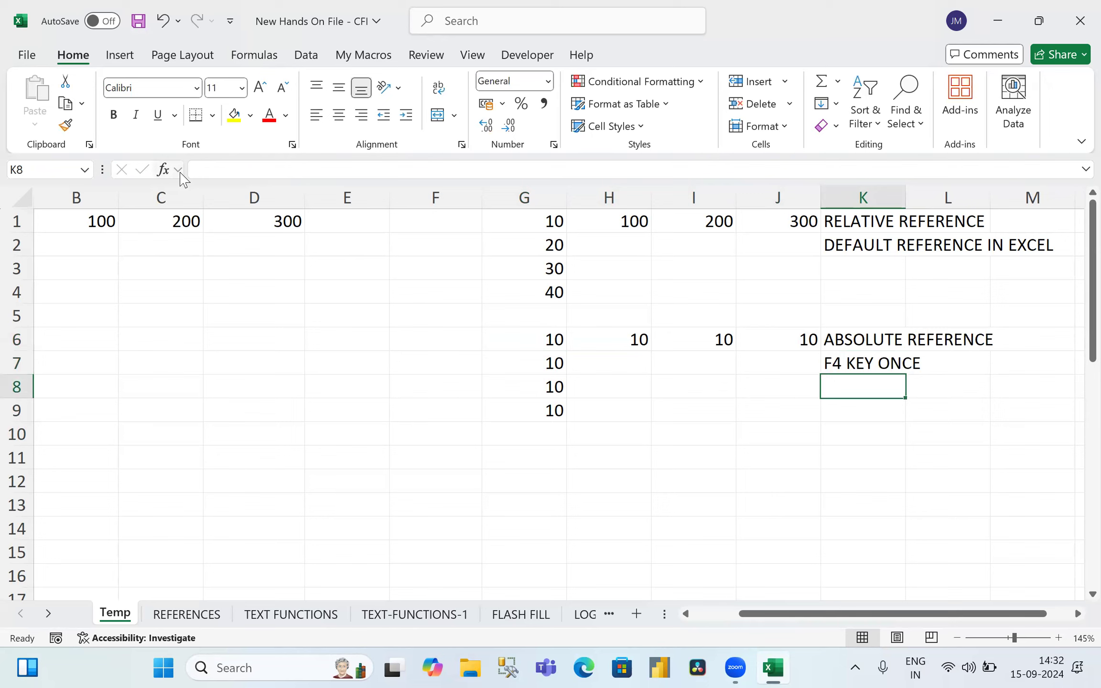
type("BOTH ROW A")
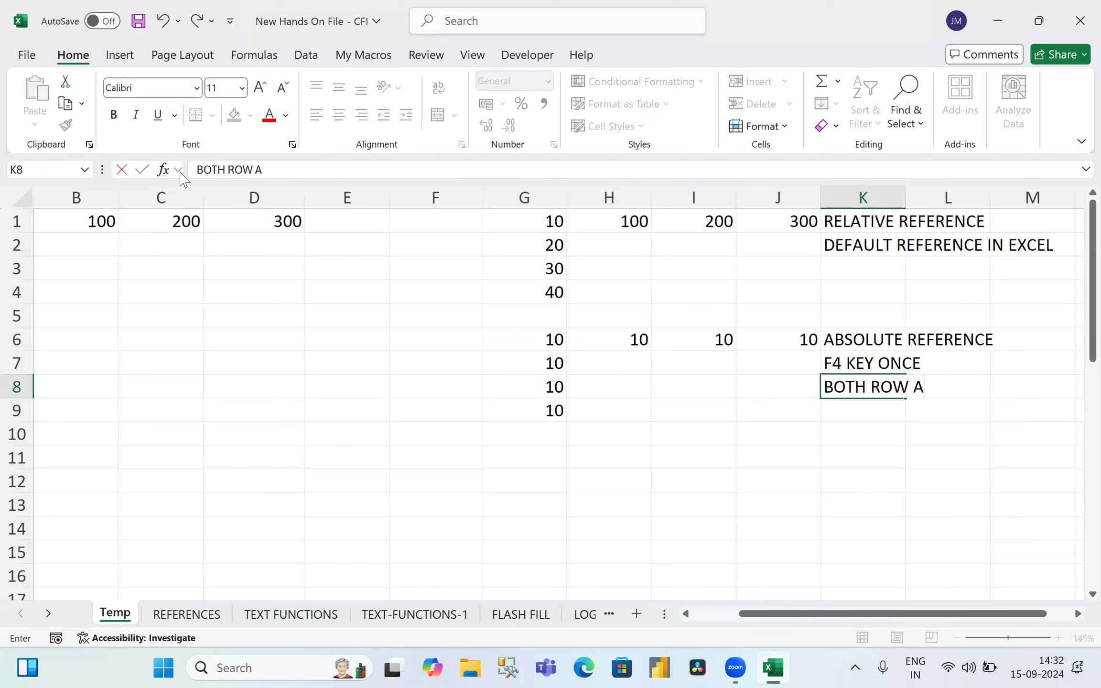
type("ND COLUMN GOT FREEZED")
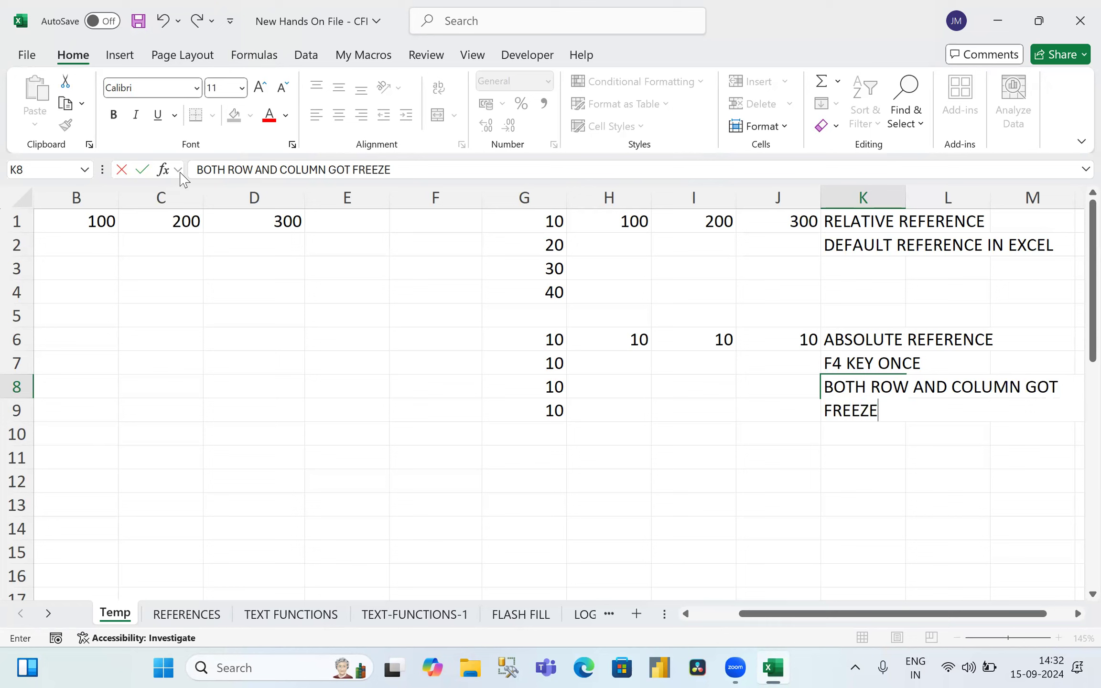
key("Return")
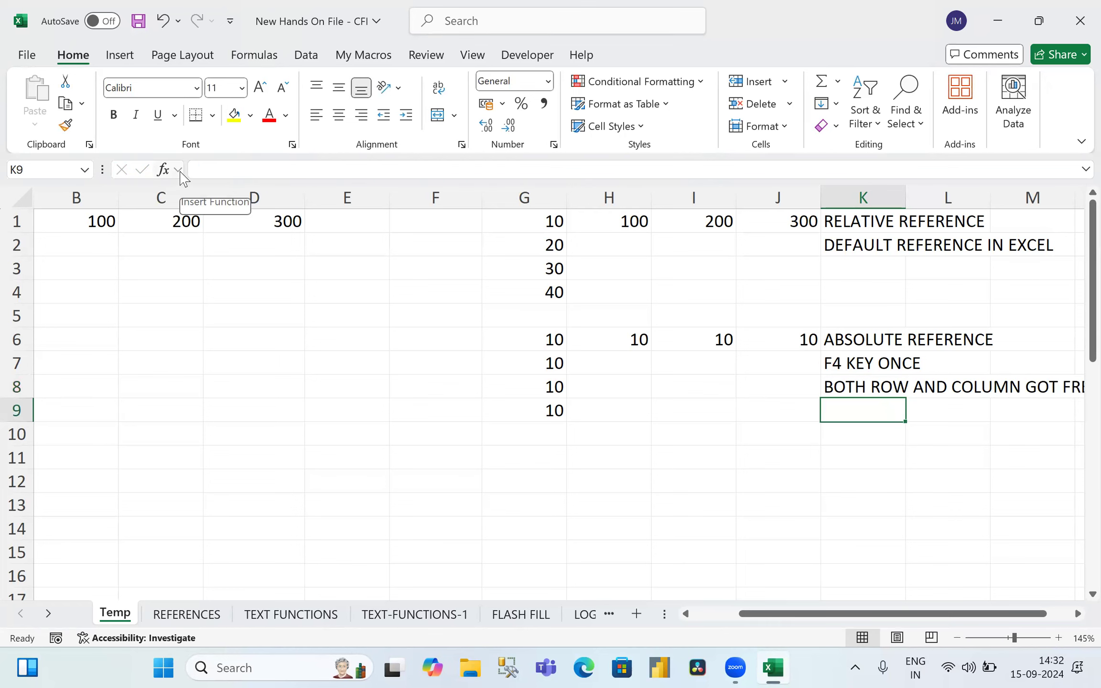
Step: Enter the formula =A$1 in cell G11, with only the row of the reference locked
key("Left")
key("Left")
key("Left")
key("Left")
key("Down")
key("Down")
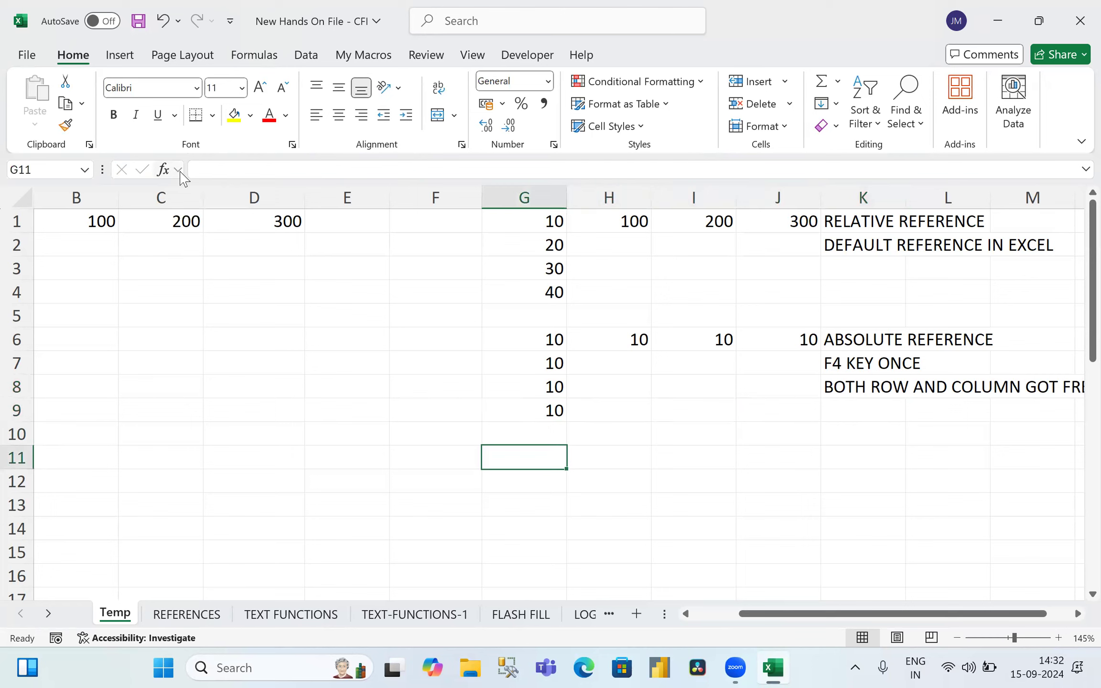
type("=")
type("A1")
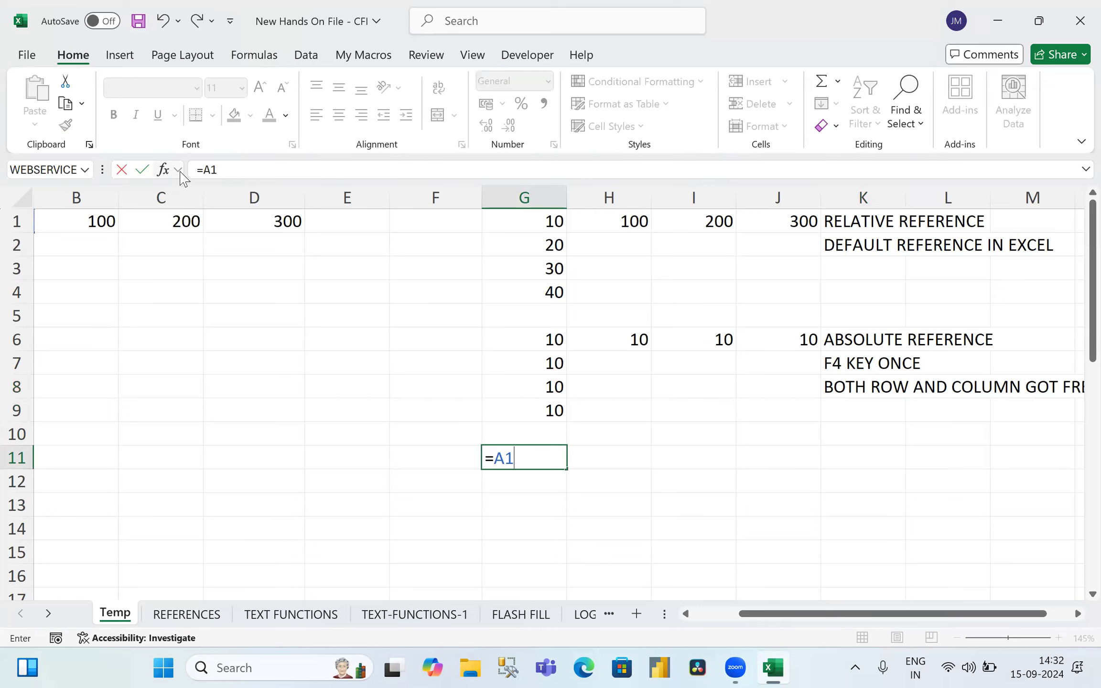
key("F4")
key("F4")
key("Return")
Step: Copy the row-locked formula in G11 down through G14
key("Up")
key("ctrl+c")
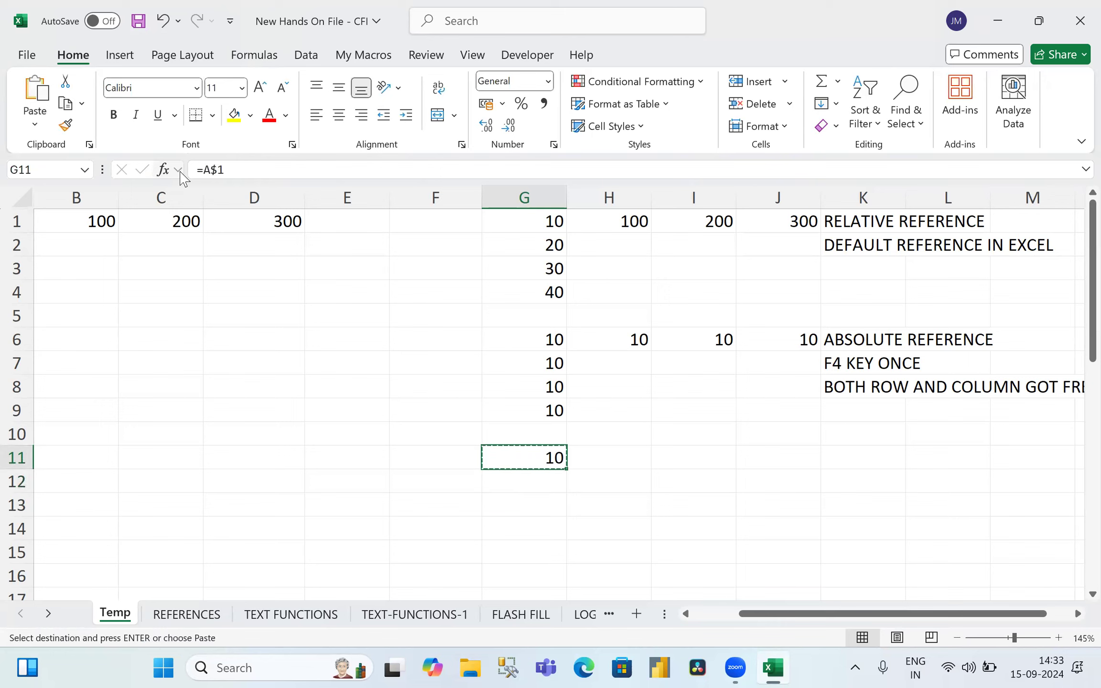
key("shift+Down")
key("shift+Down")
key("shift+Down")
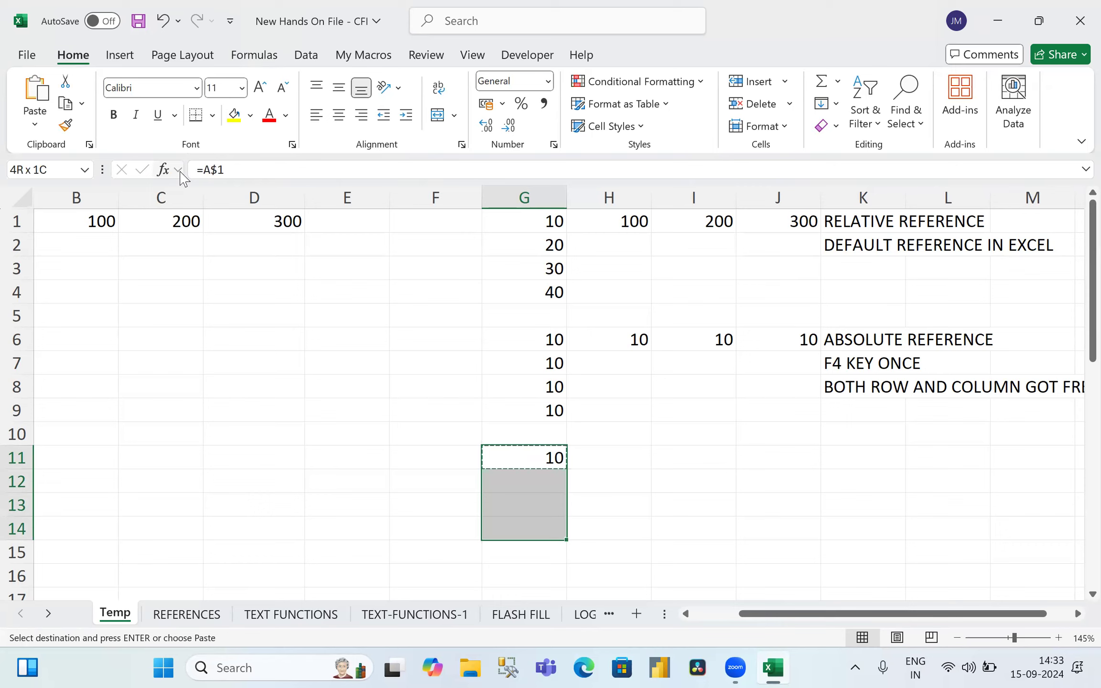
key("Return")
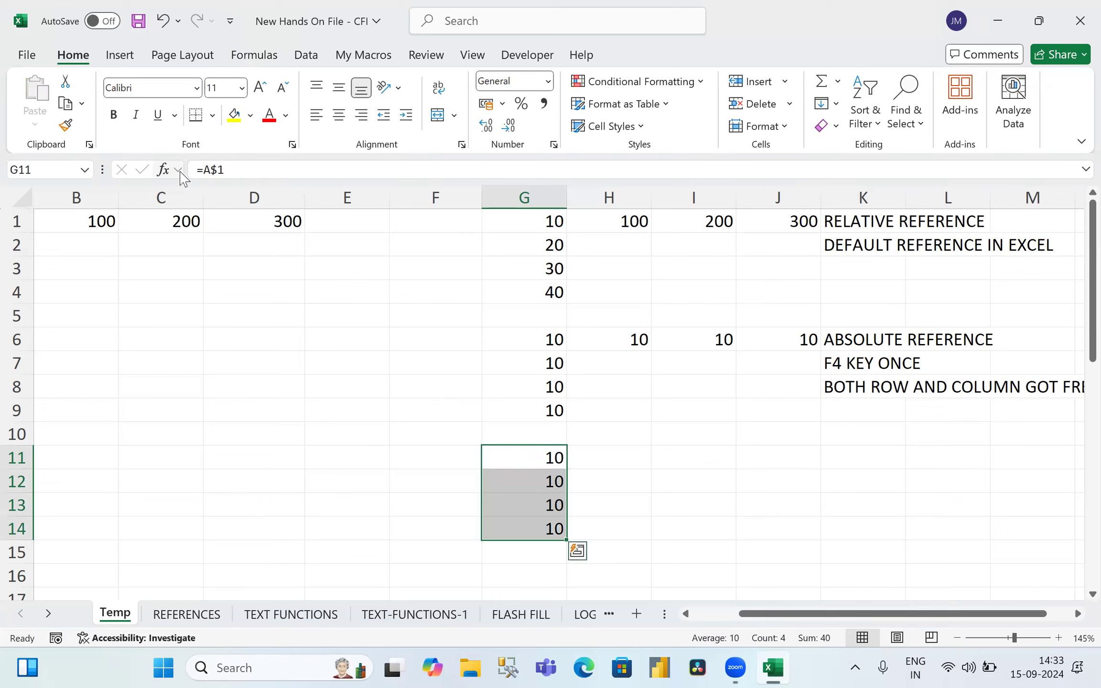
Step: Copy the row-locked formula in G11 across the row through J11
key("shift+Up")
key("shift+Up")
key("shift+Up")
key("ctrl+c")
key("shift+Right")
key("shift+Right")
key("shift+Right")
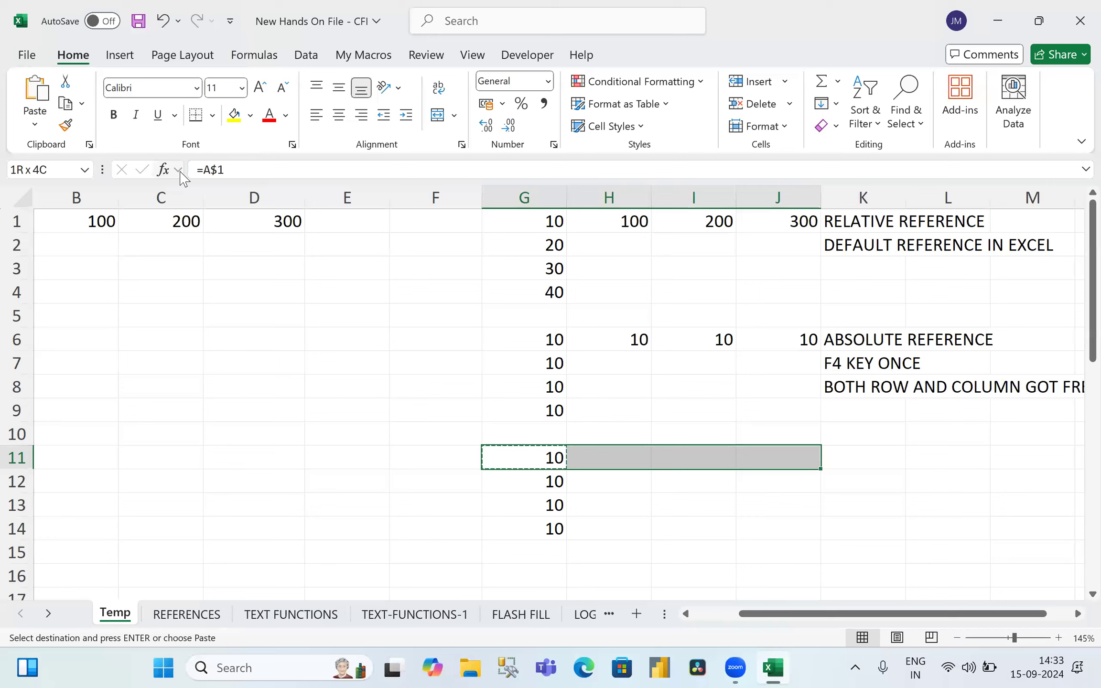
key("Return")
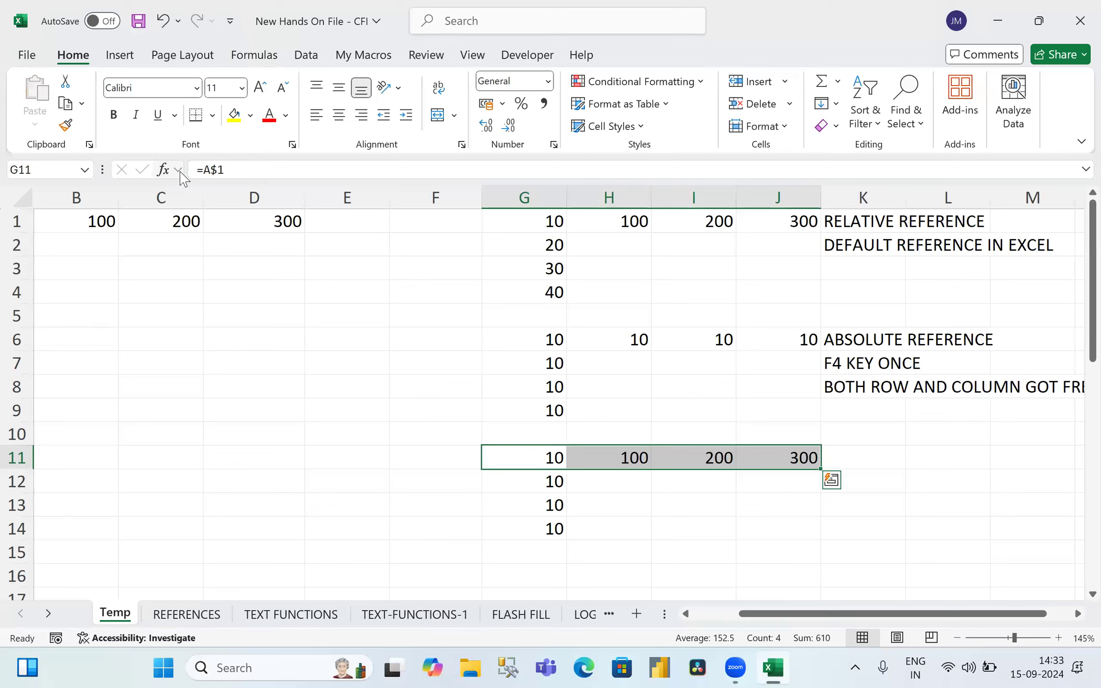
Step: Examine the formulas in G11 through J11 one by one to see how the row-locked reference behaves across columns
key("Right")
key("Left")
key("F2")
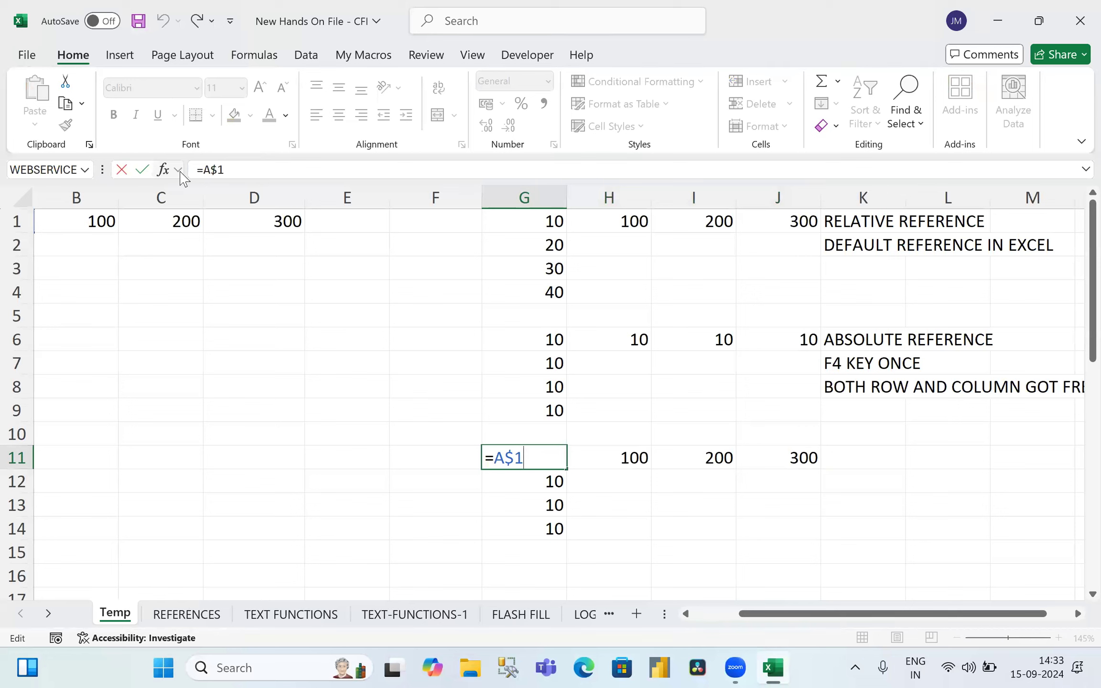
key("Escape")
key("Right")
key("F2")
key("Escape")
key("Right")
key("F2")
key("Escape")
key("Right")
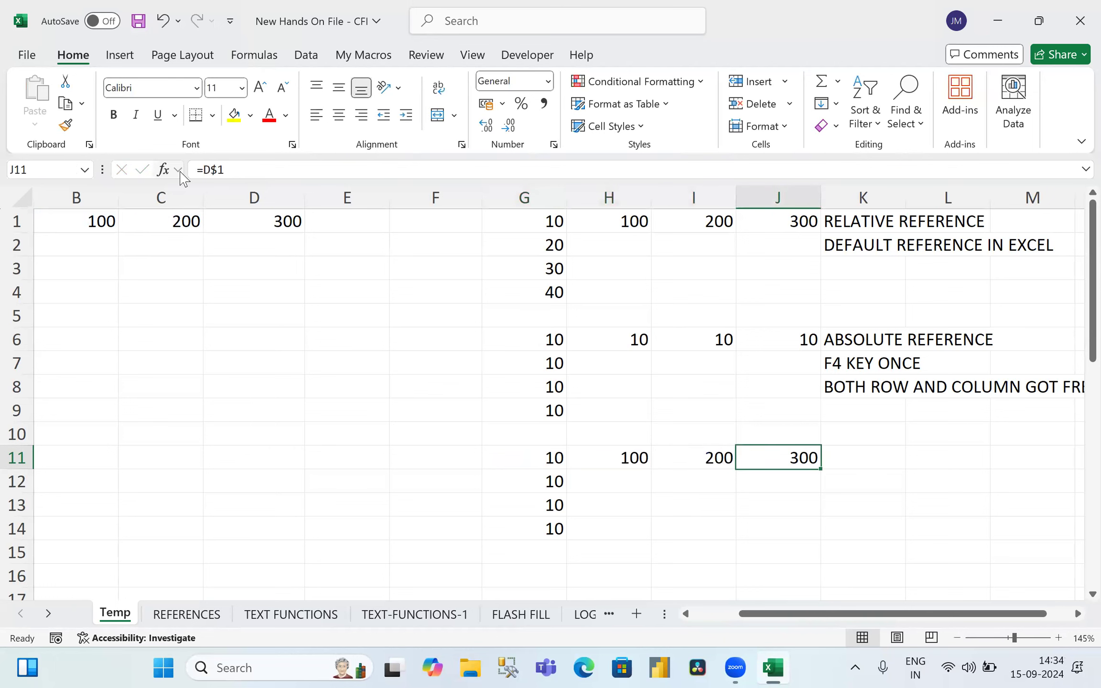
Step: Examine the formulas in G11 through G14 one by one to see how the row-locked reference behaves down the column
key("F2")
key("Escape")
key("Left")
key("Left")
key("Left")
key("Down")
key("Up")
key("F2")
key("Escape")
key("Down")
key("F2")
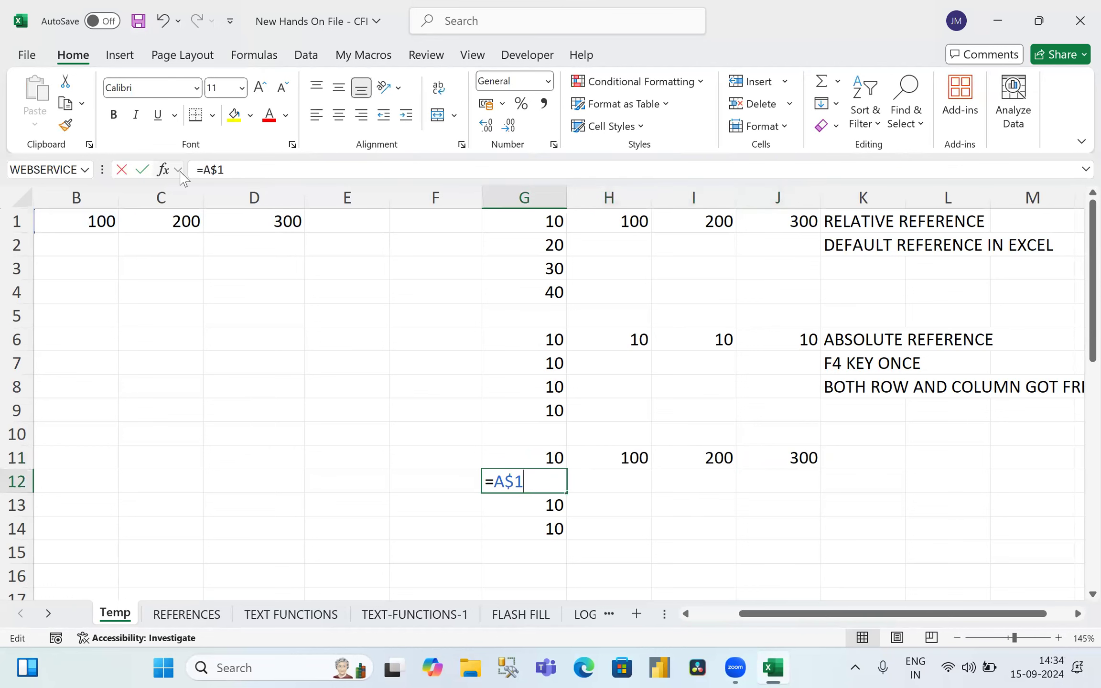
key("Escape")
key("Down")
key("F2")
key("Escape")
key("F2")
key("Escape")
key("Down")
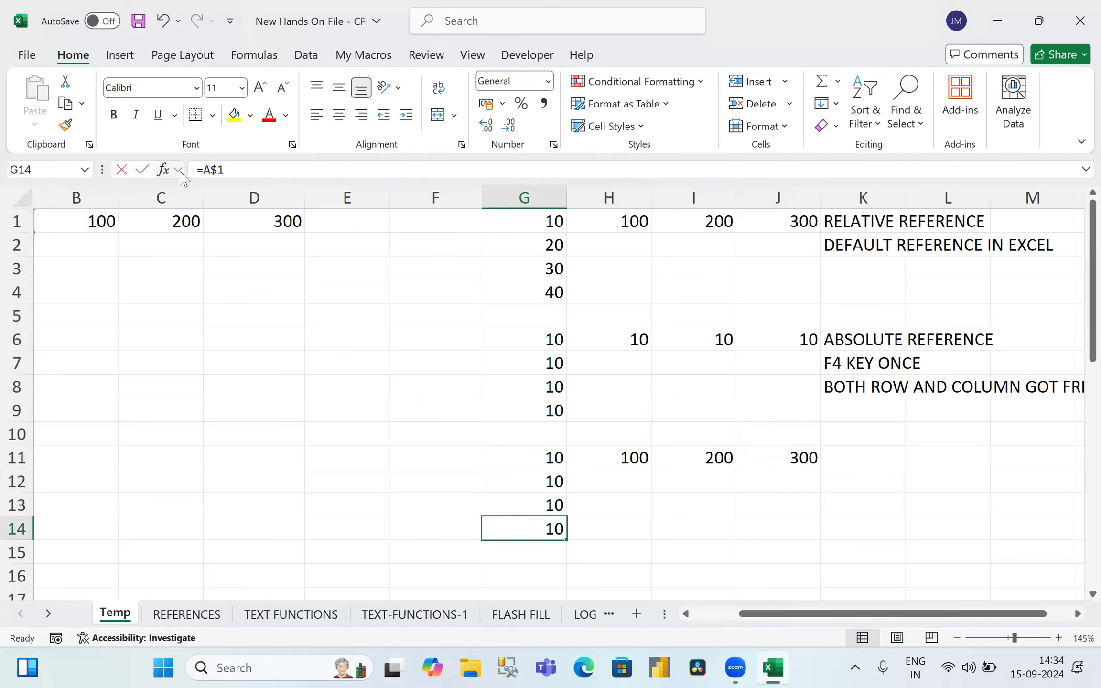
key("F2")
key("Escape")
key("Up")
key("Up")
key("Up")
key("Up")
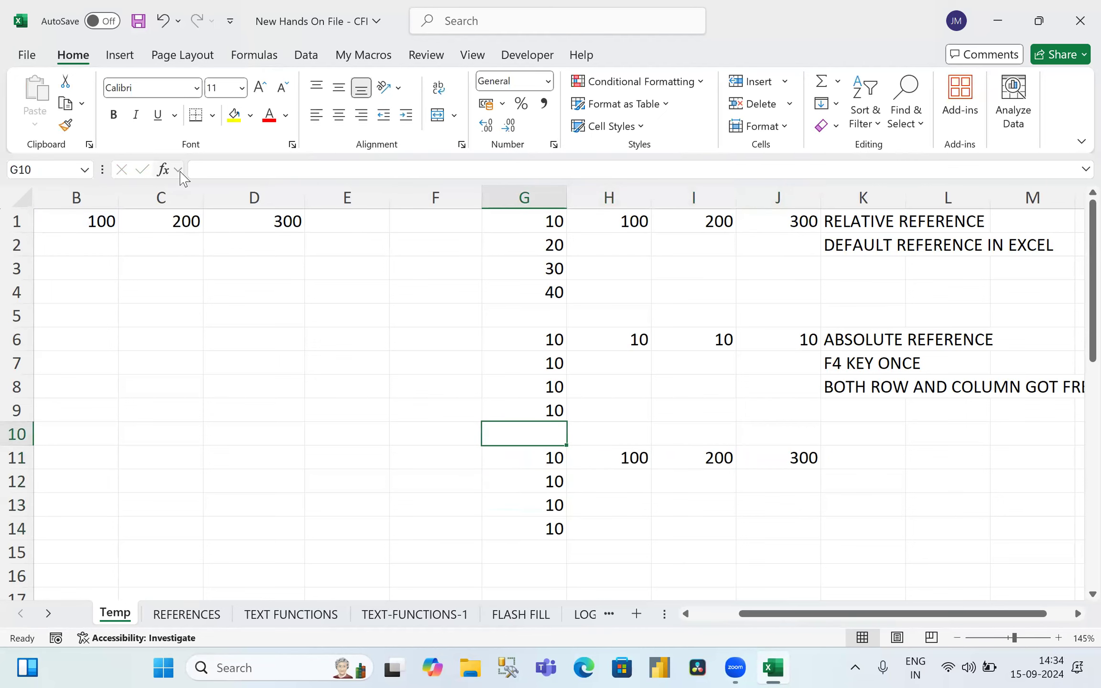
Step: Label the row-locked example by entering MIXED REFERENCE in cell K11
key("Right")
key("Down")
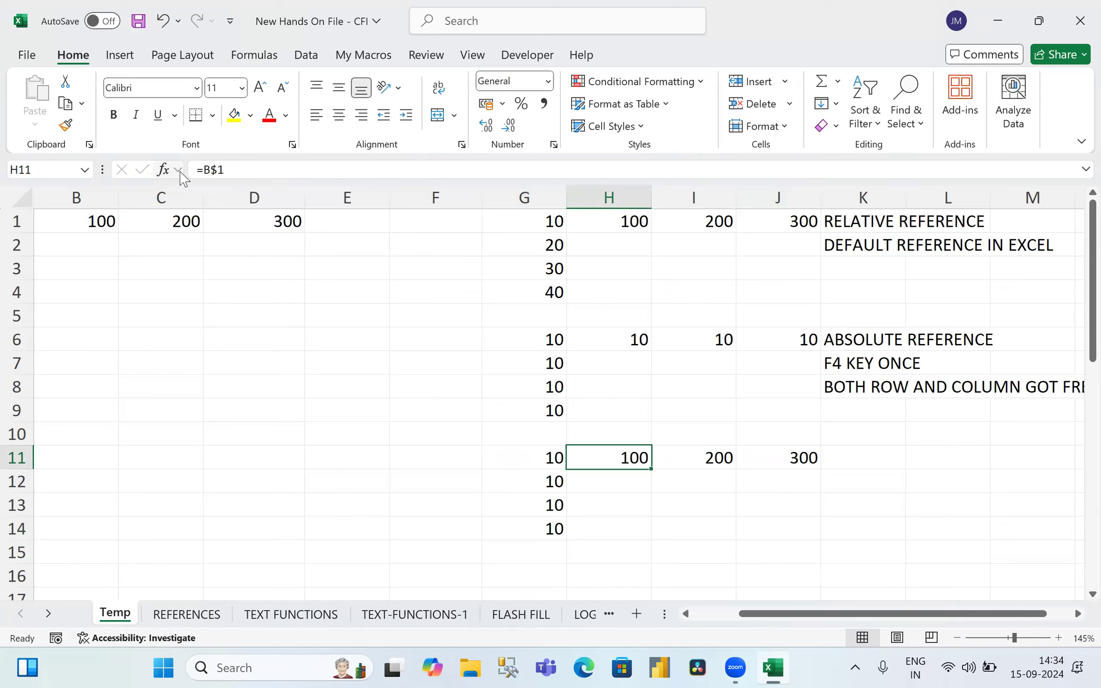
key("Right")
key("Right")
key("Right")
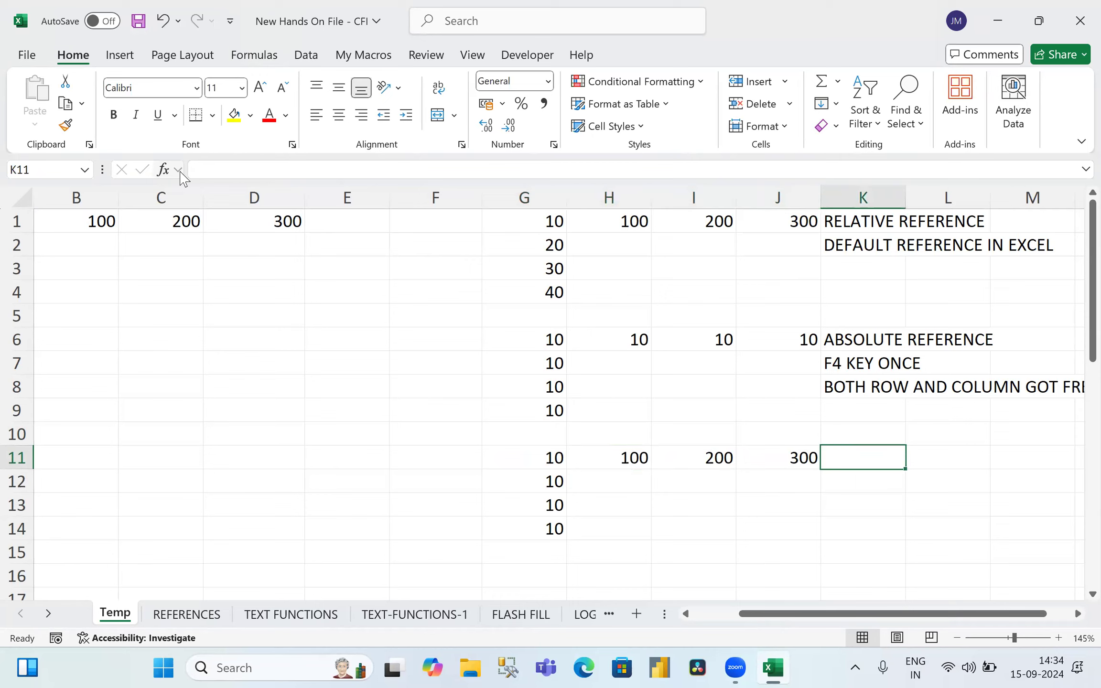
type("MIXED REFEREN")
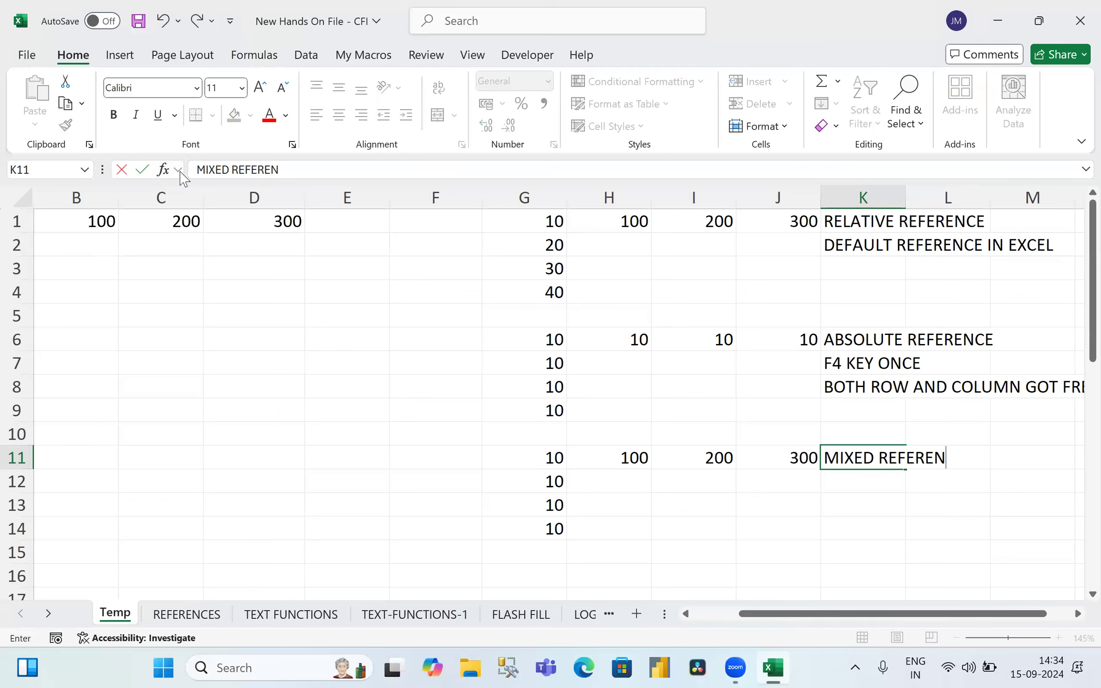
type("N")
key("BackSpace")
type("CE")
key("Return")
Step: Enter the note F4 KEY TWICE in cell K12, without any stray trailing character
type("F4 KEY")
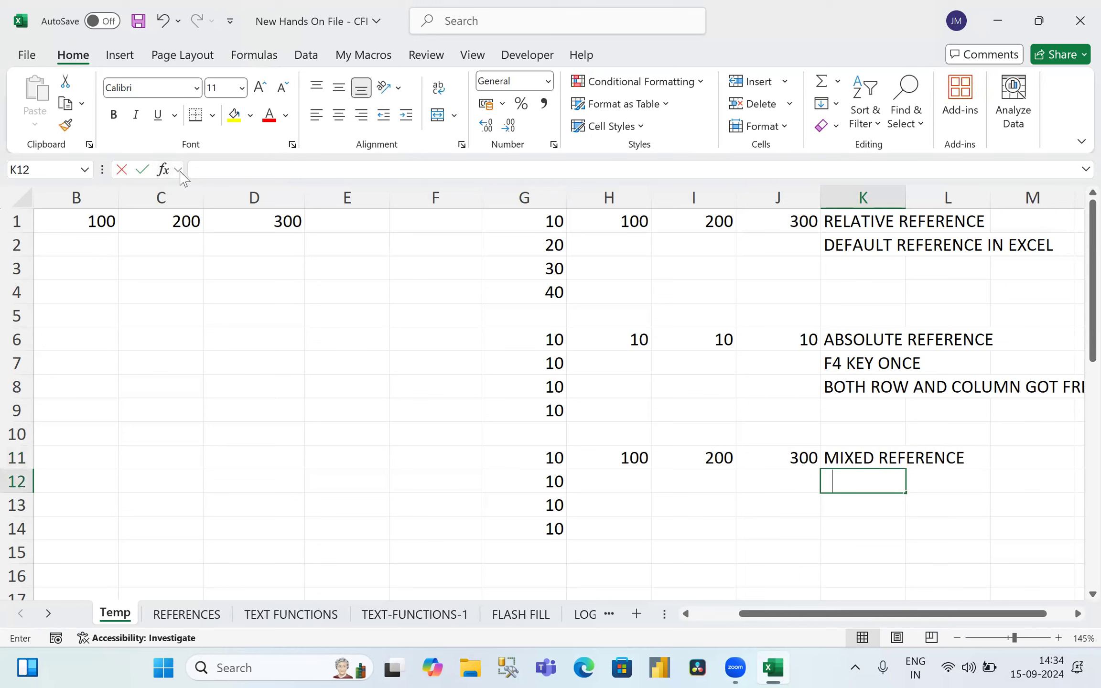
type(" TWICE\\")
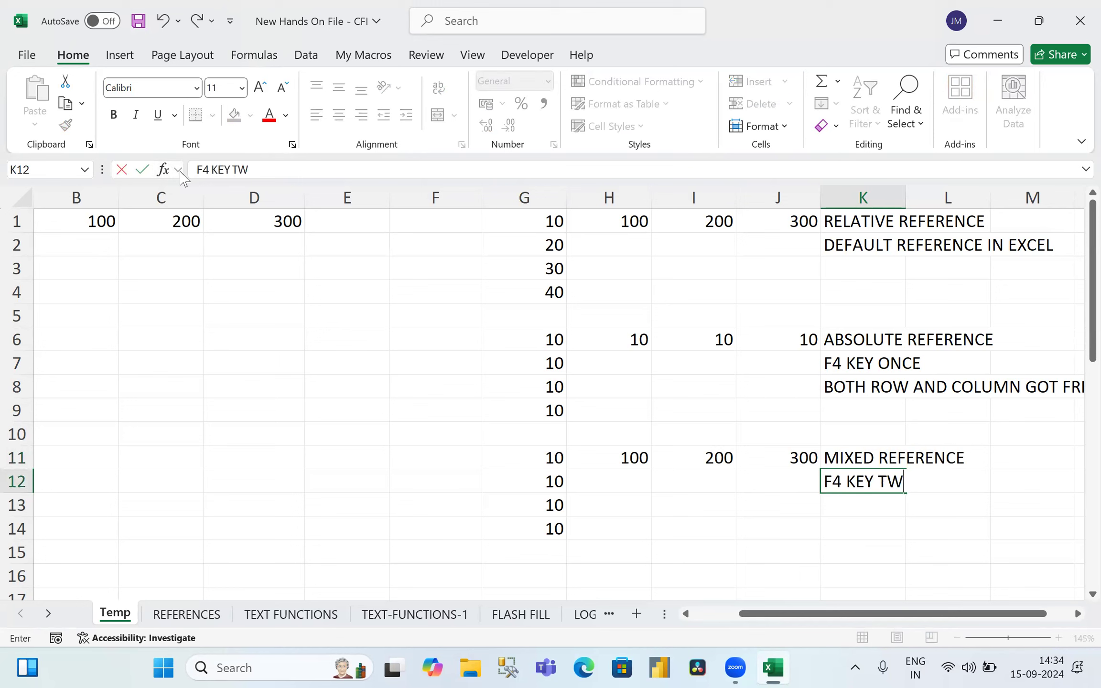
key("Return")
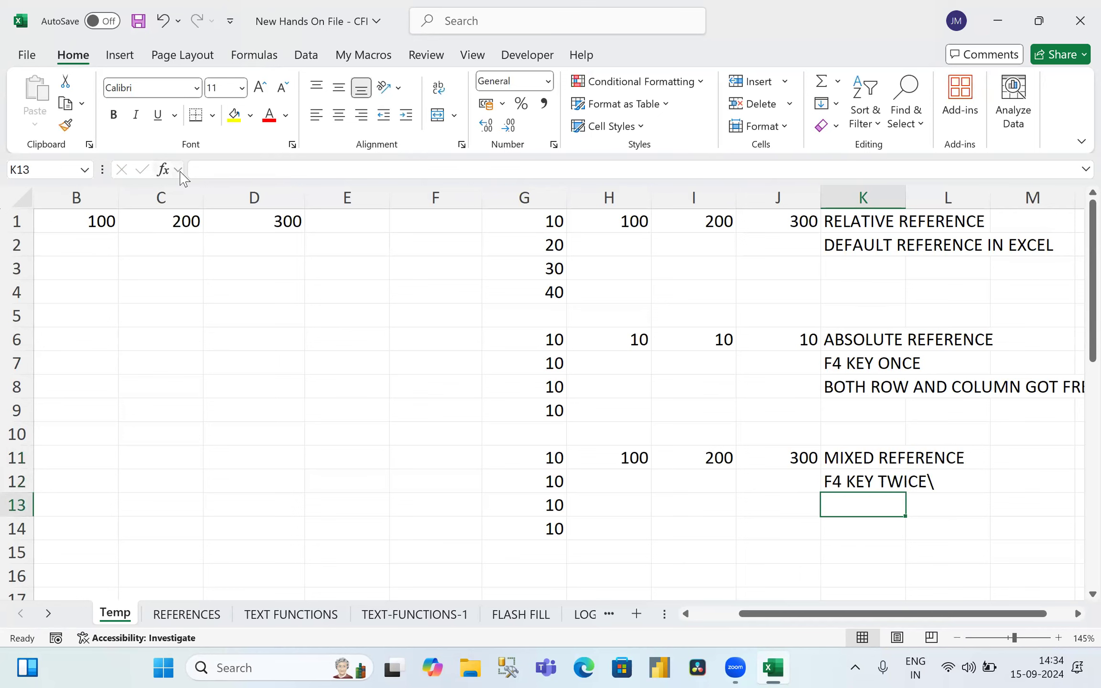
key("F2")
key("Escape")
key("Up")
key("F2")
key("BackSpace")
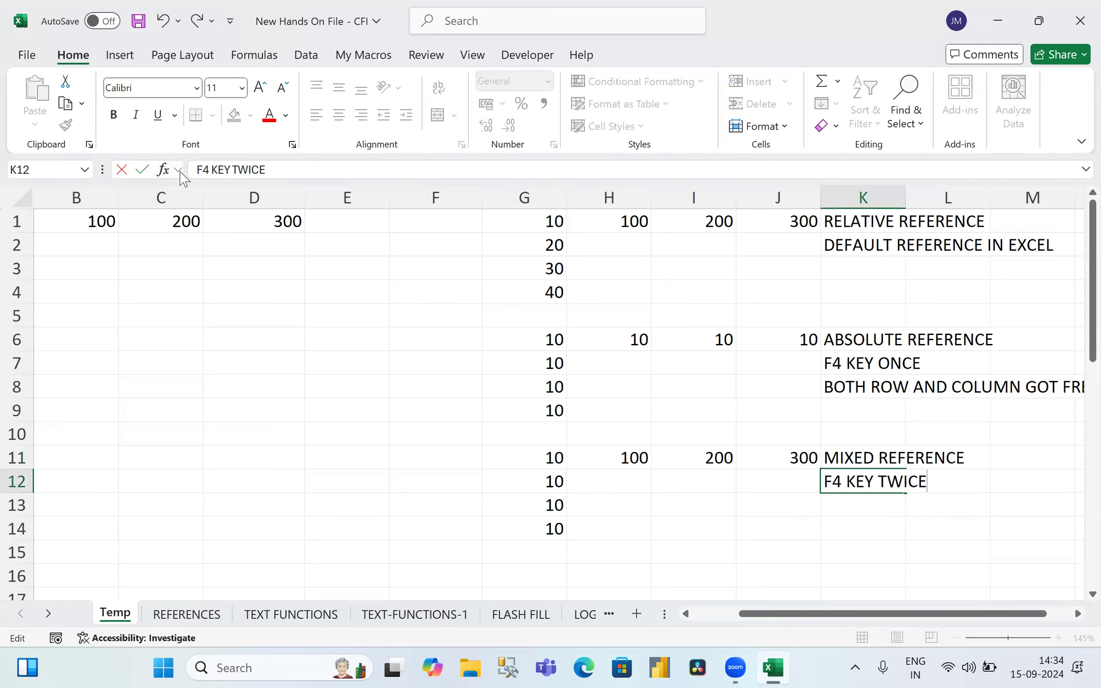
key("Return")
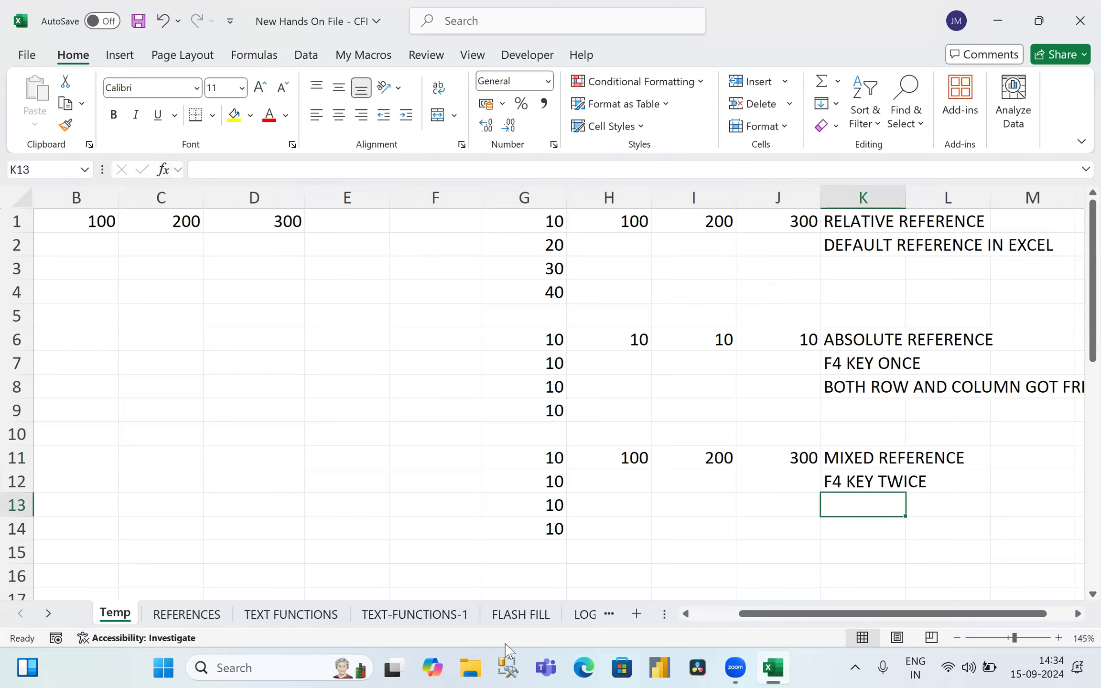
Step: Add the notes ROW FREEZE in K13 and HORIZONTAL FREEZE in K14
type("ROW FREEZE")
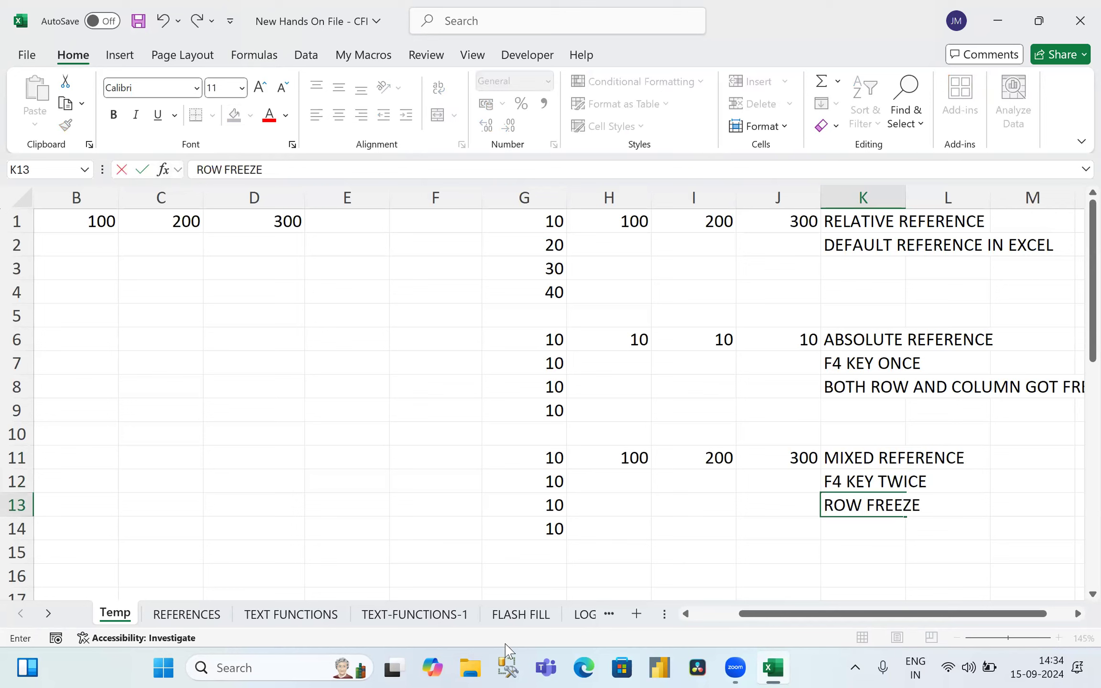
key("Return")
type("HOTIZON")
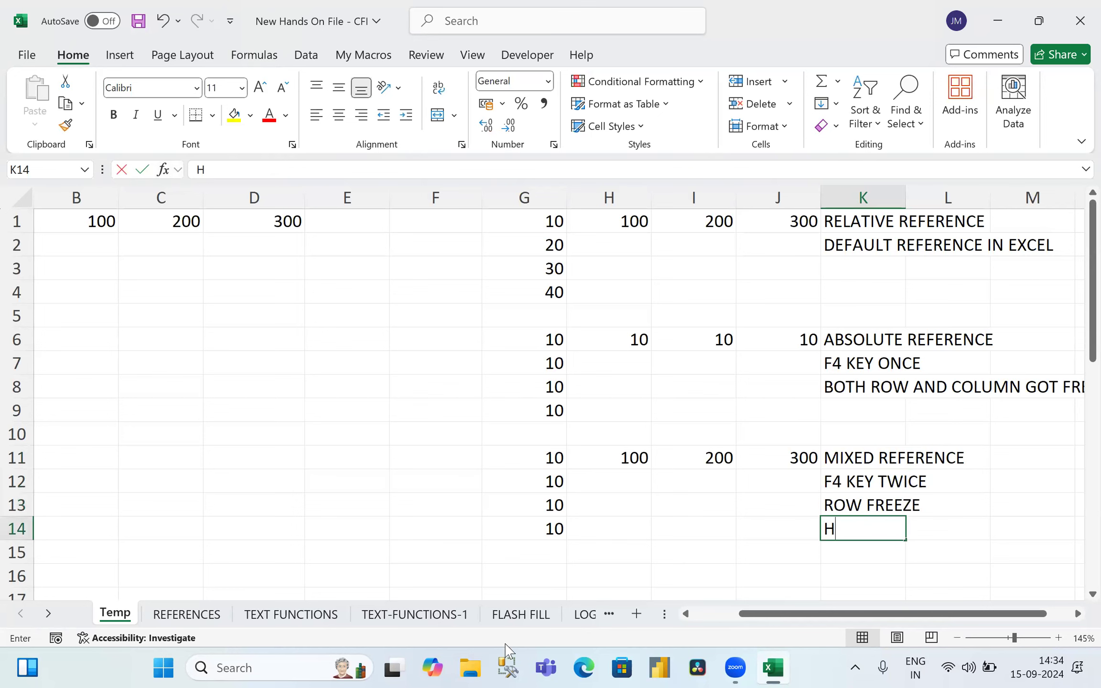
key("BackSpace")
key("BackSpace")
key("BackSpace")
key("BackSpace")
key("BackSpace")
type("RI")
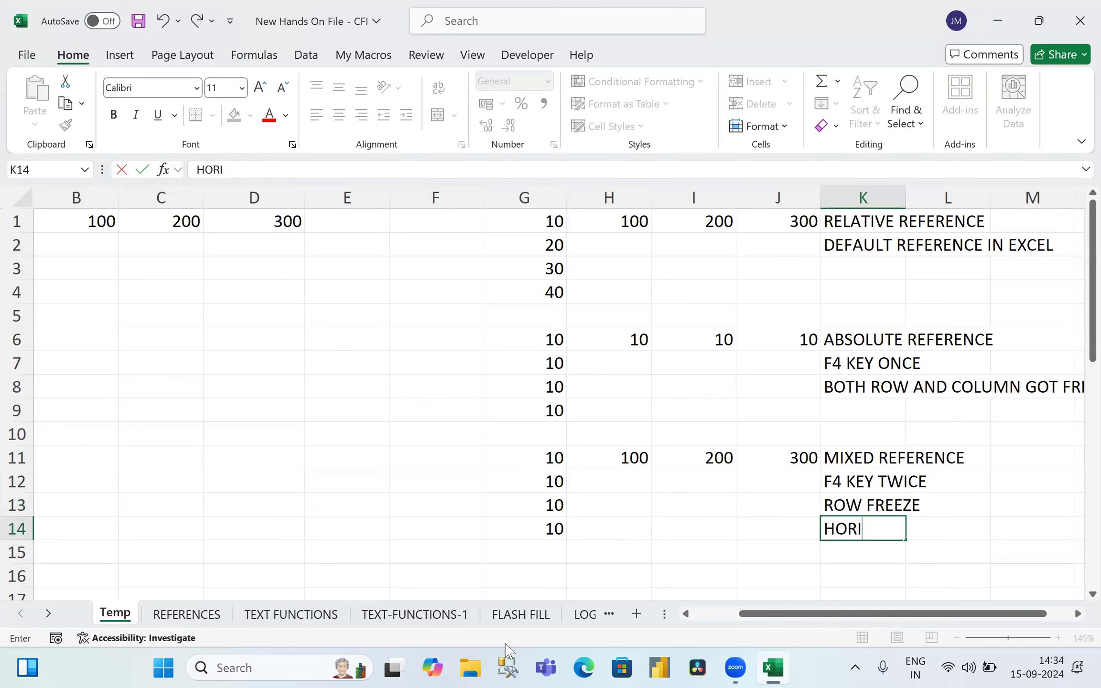
type("ZONTAL FREEZE")
key("Return")
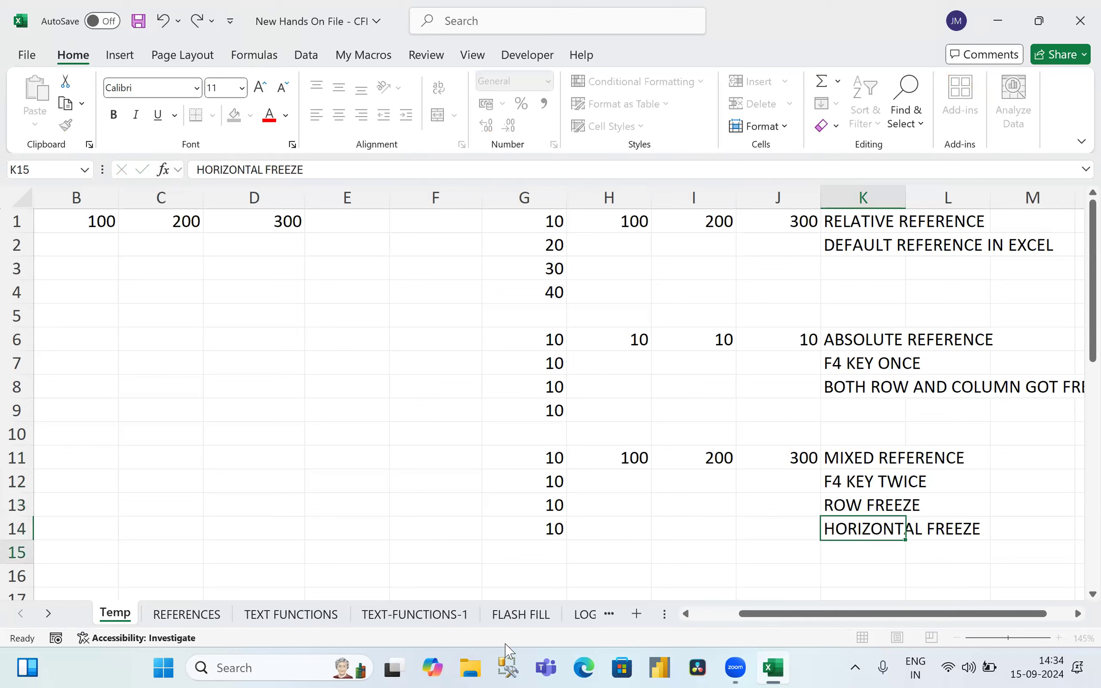
Step: Enter the formula =$A1 in cell G16, with only the column of the reference locked
key("Left")
key("Left")
key("Left")
key("Left")
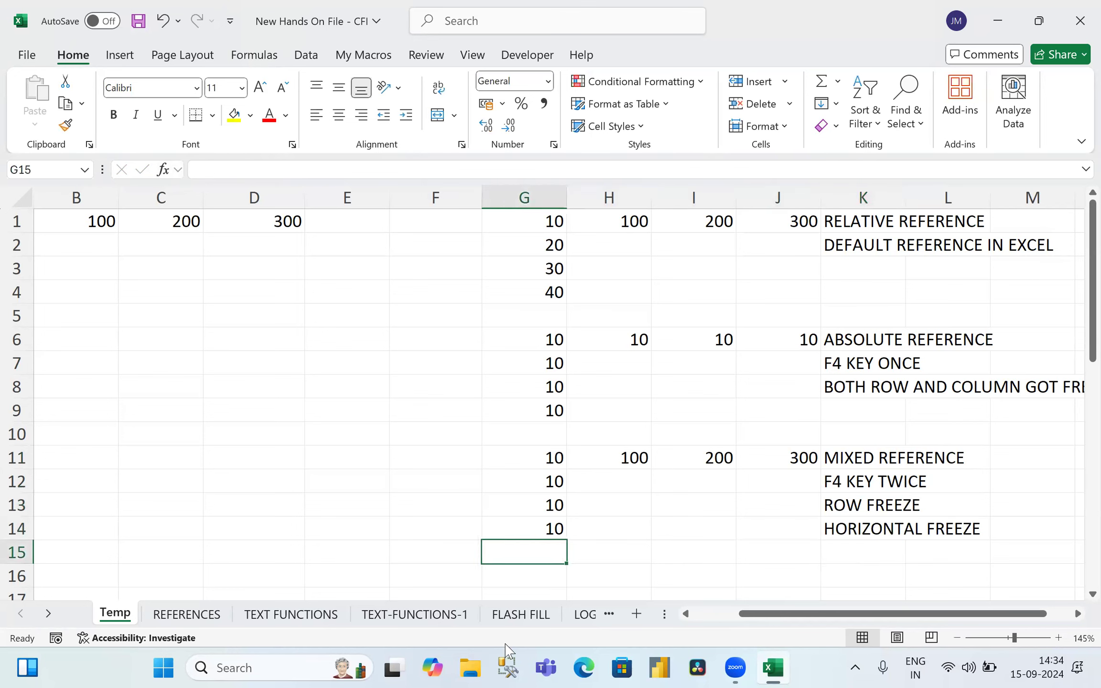
key("Down")
key("Down")
key("Up")
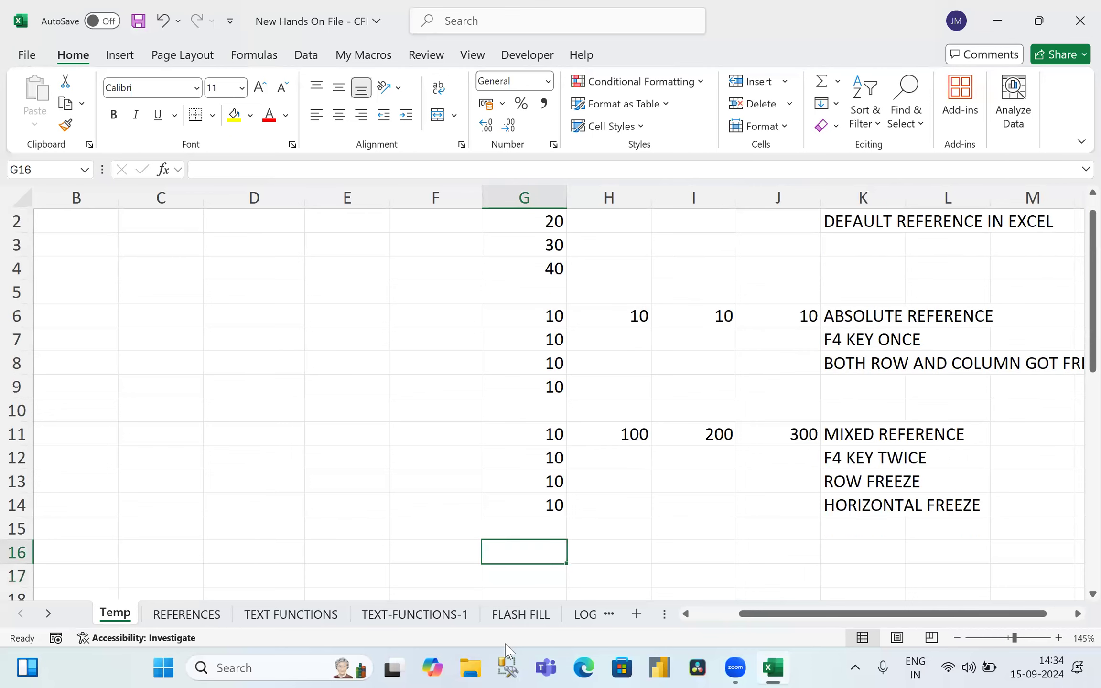
type("=")
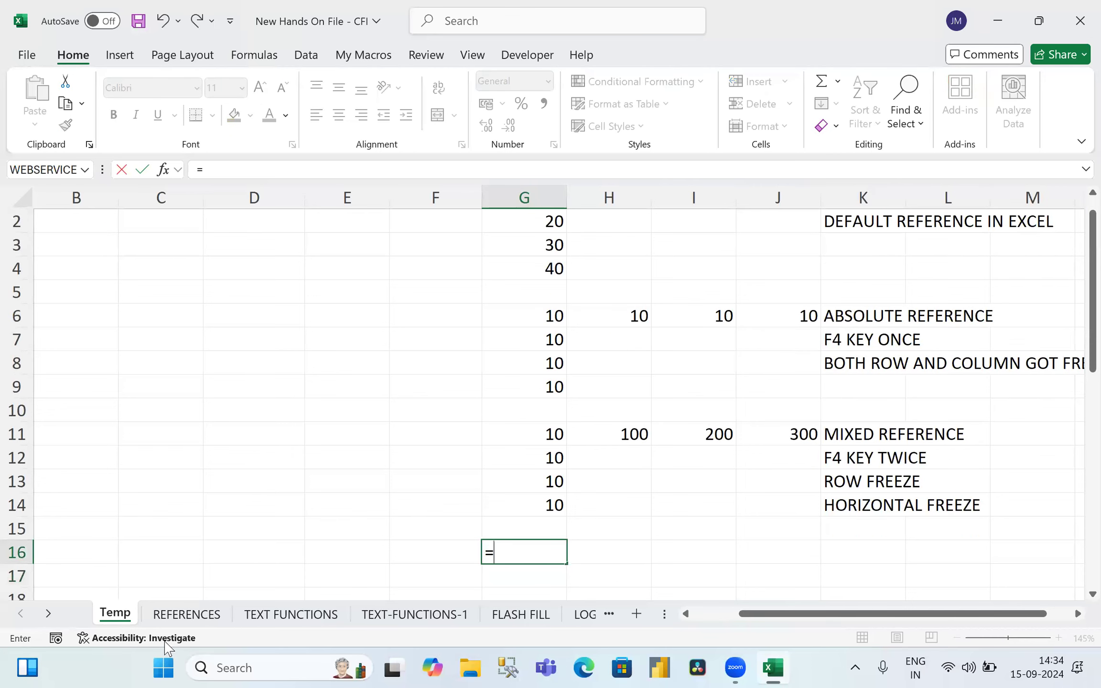
scroll(71, 537, "down", 3)
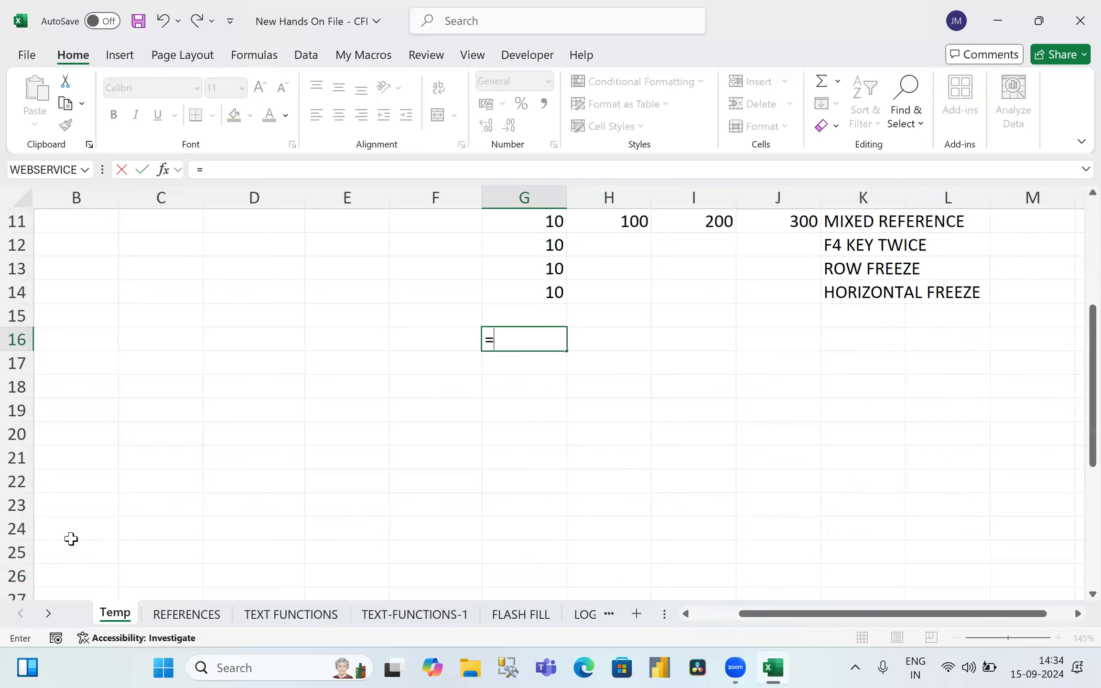
type("A1")
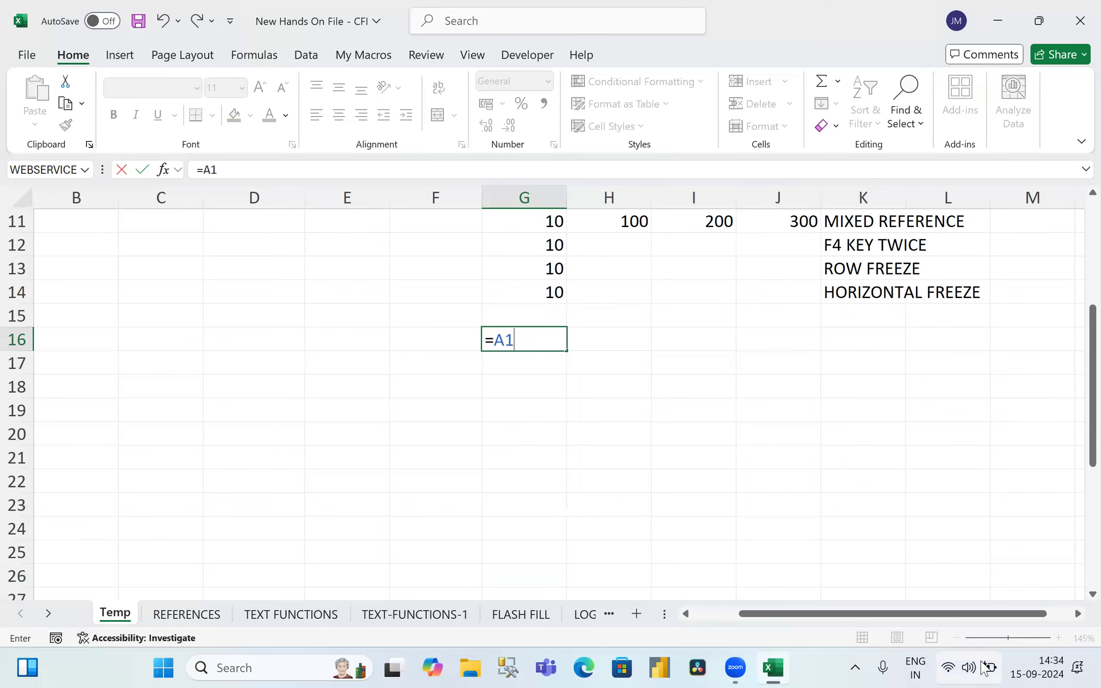
key("F4")
key("F4")
key("F4")
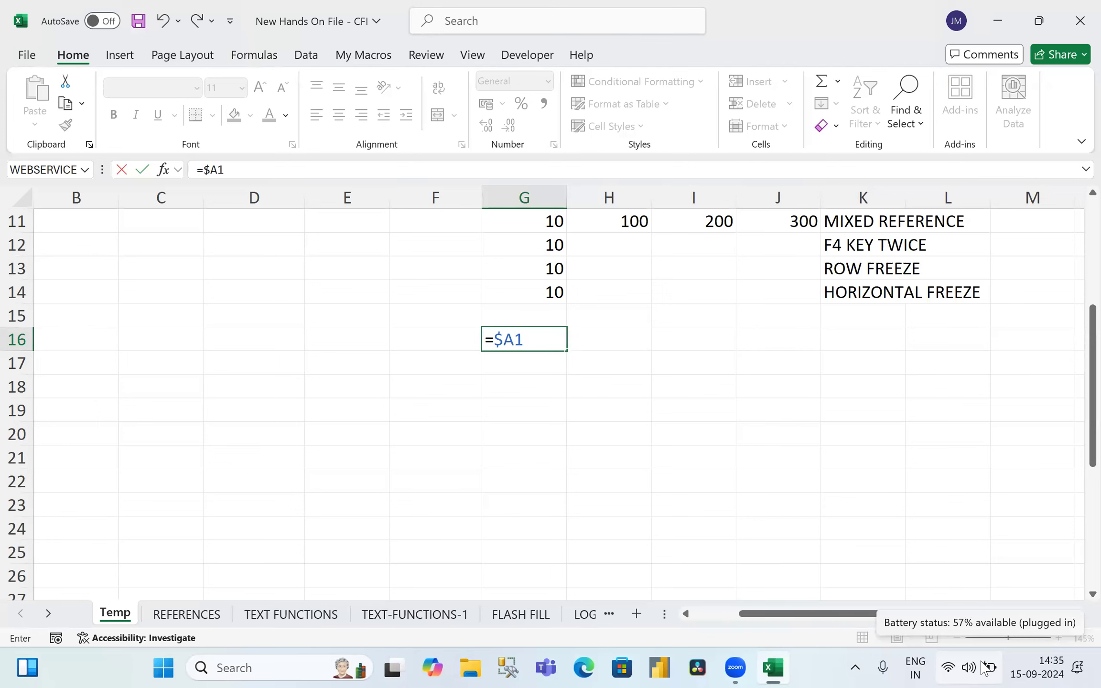
key("Return")
Step: Copy the column-locked formula in G16 down through G19
key("Up")
key("ctrl+c")
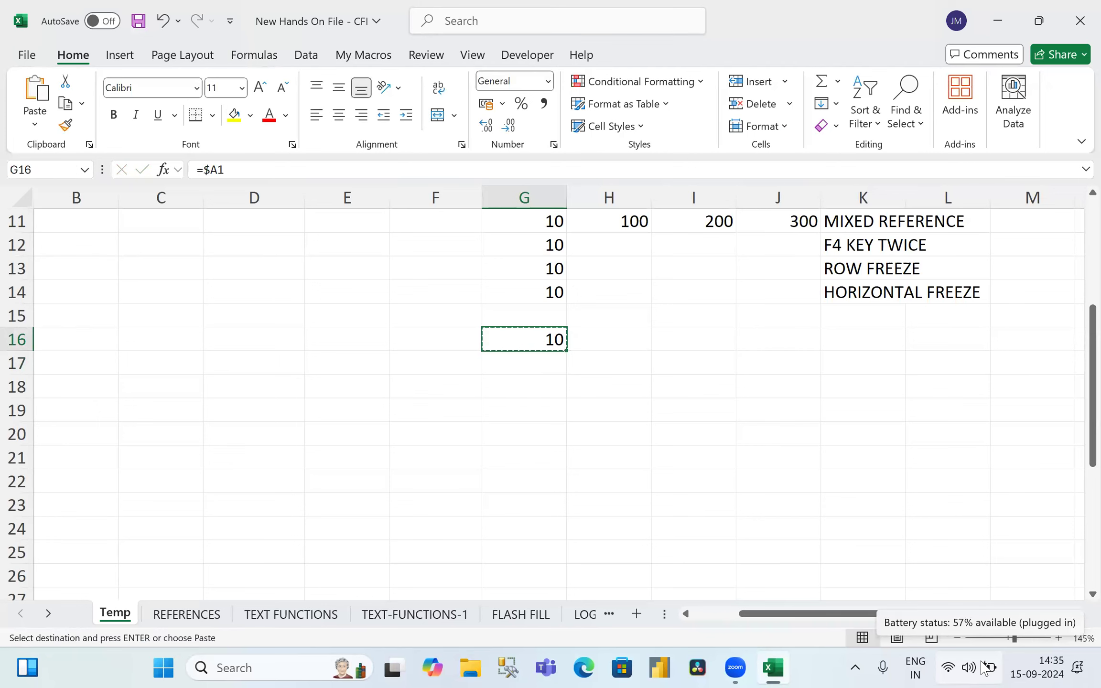
key("shift+Down")
key("shift+Down")
key("shift+Down")
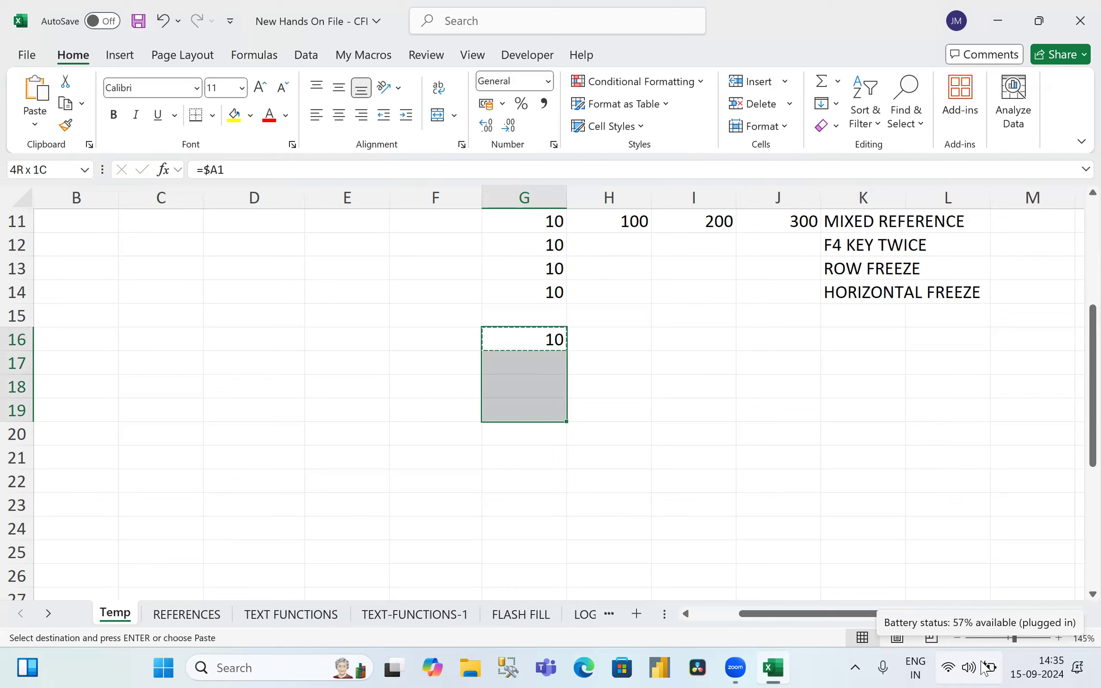
key("Return")
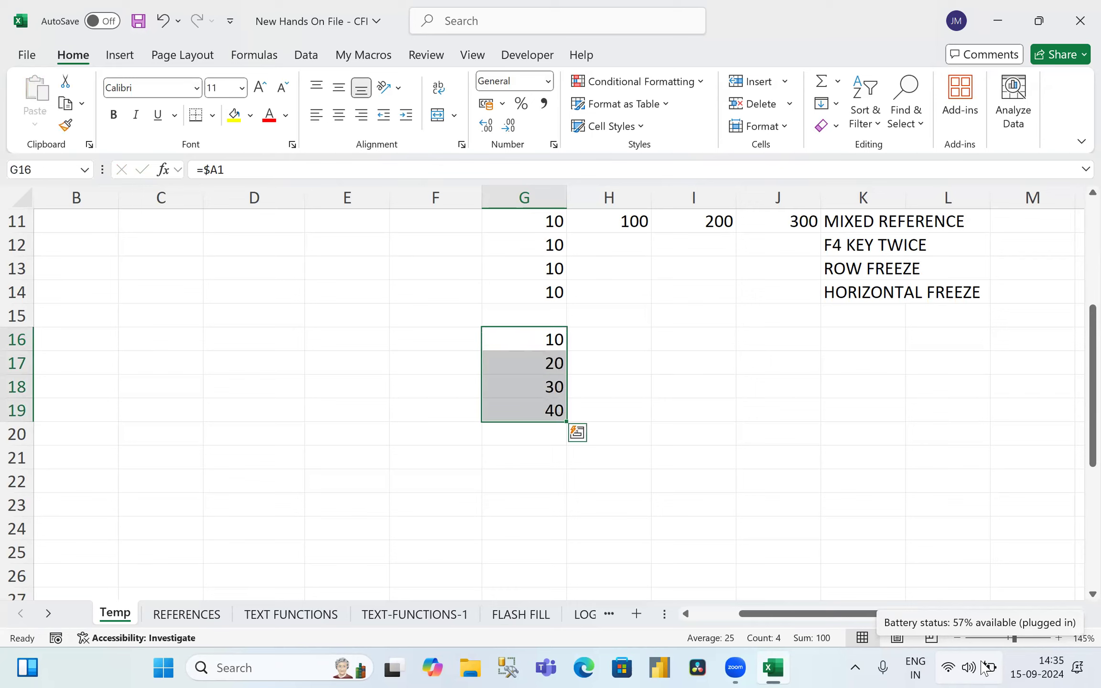
Step: Examine the formulas in G16 through G19 one by one to see how the column-locked reference behaves down the rows
key("Right")
key("Left")
key("F2")
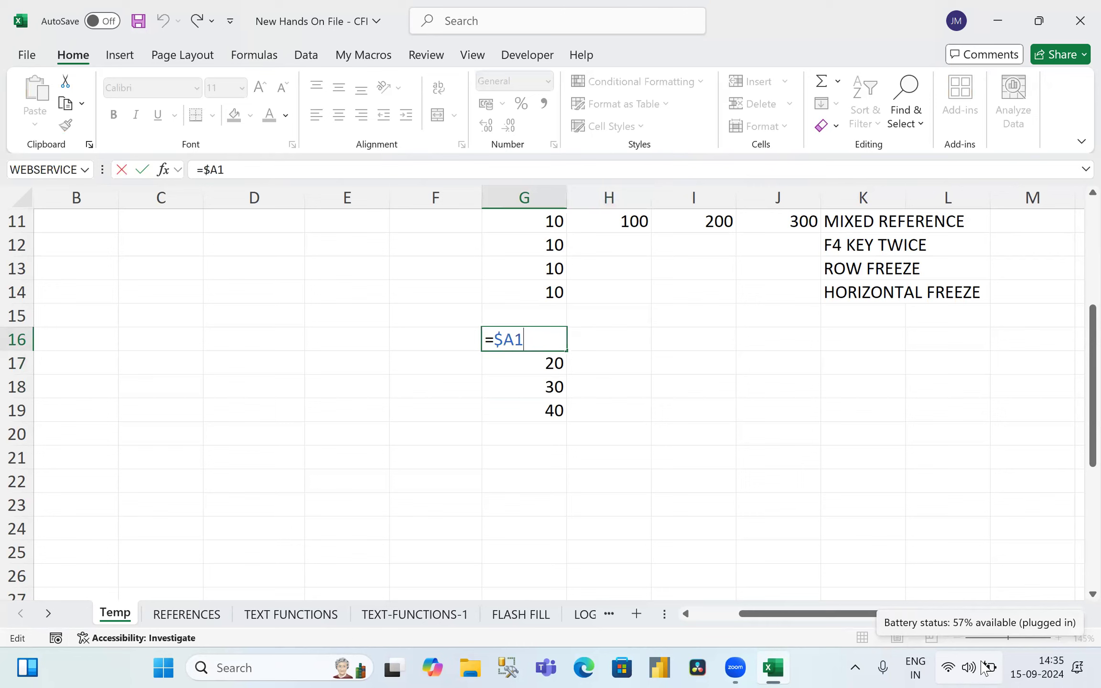
key("Escape")
key("Down")
key("F2")
key("Escape")
key("Down")
key("F2")
key("Escape")
key("Down")
key("F2")
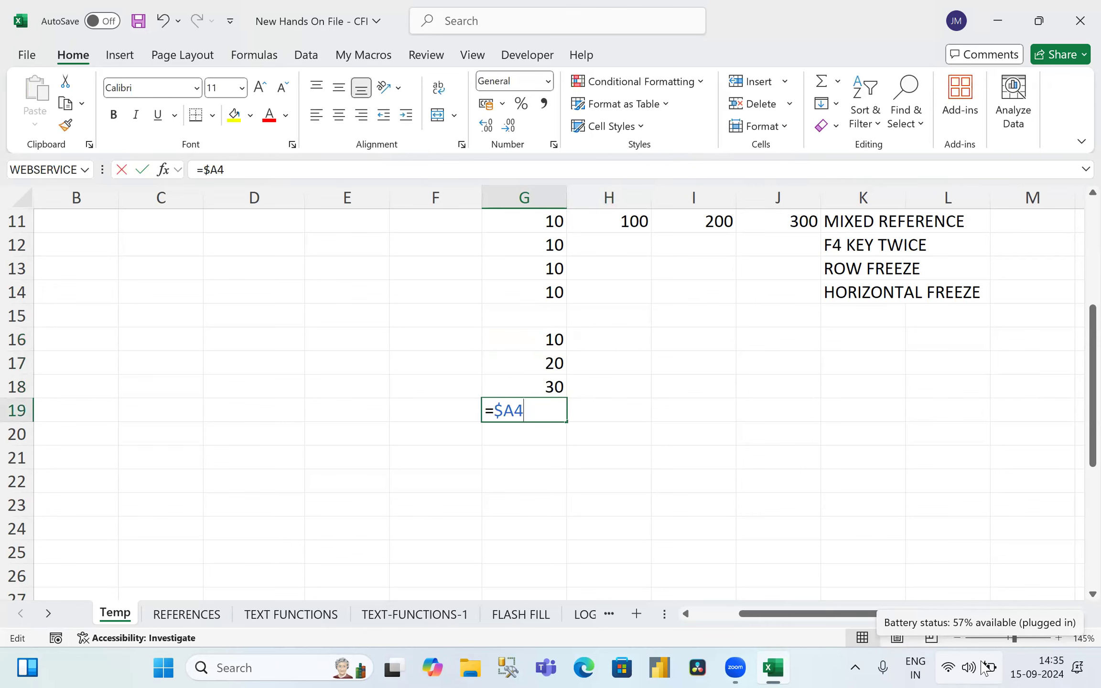
key("Escape")
Step: Copy the column-locked formula in G16 across the row through J16
key("Up")
key("Up")
key("Up")
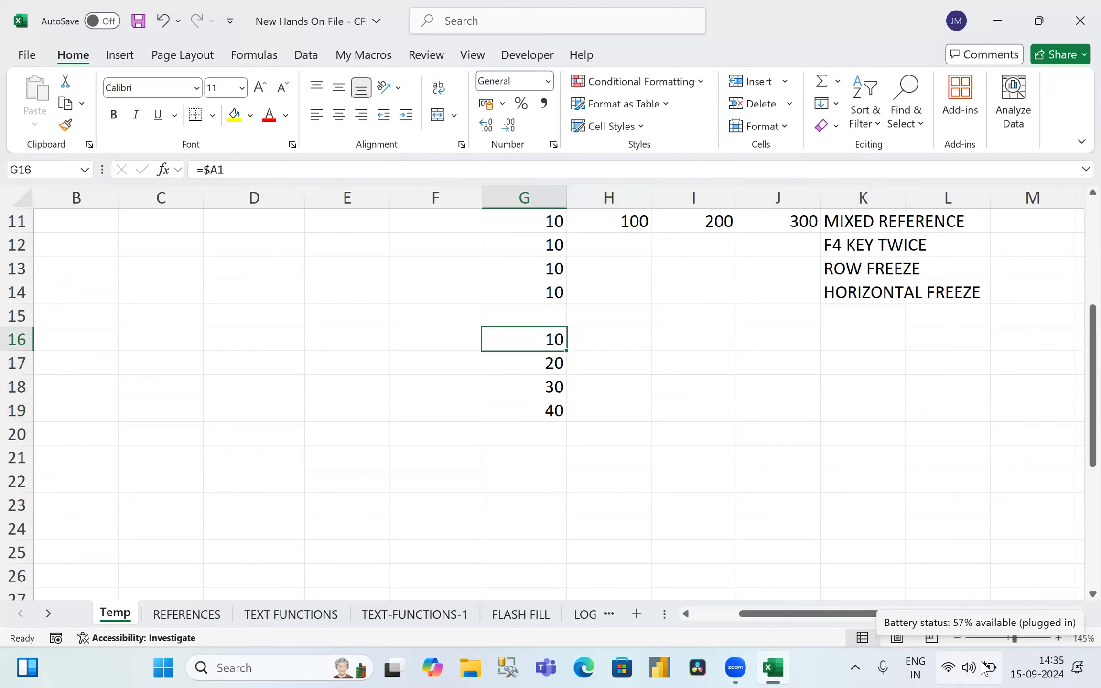
key("ctrl+c")
key("shift+Right")
key("shift+Right")
key("shift+Right")
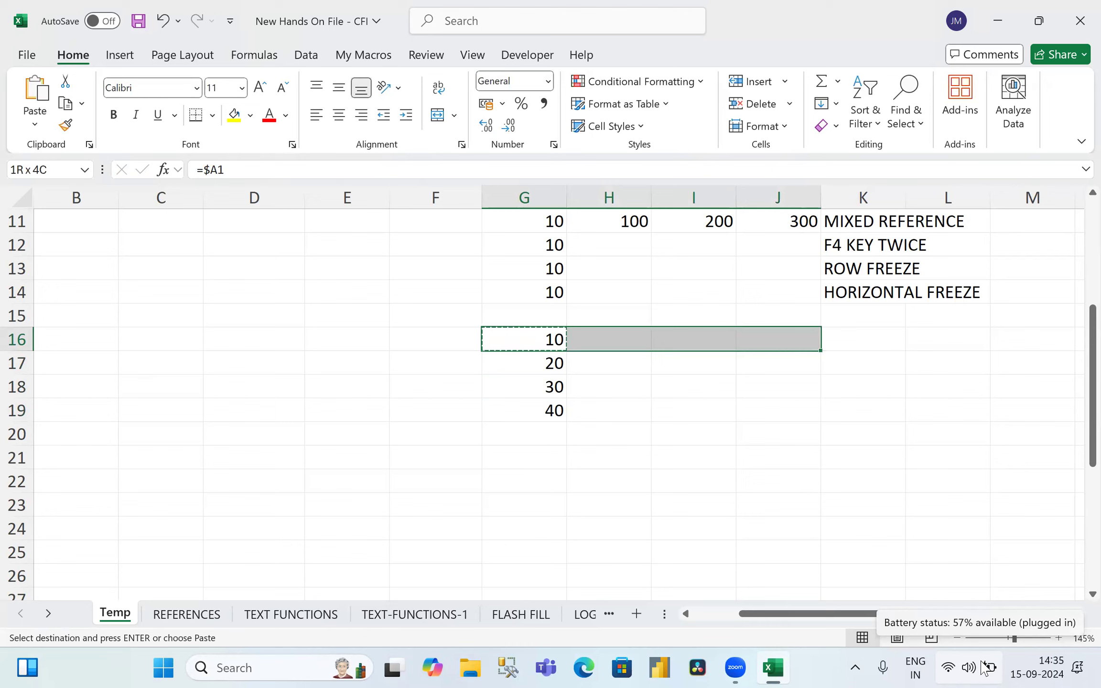
key("Return")
Step: Label the column-locked example by entering MIXED REFERENCE in cell K16
key("Right")
key("Right")
key("Right")
key("Right")
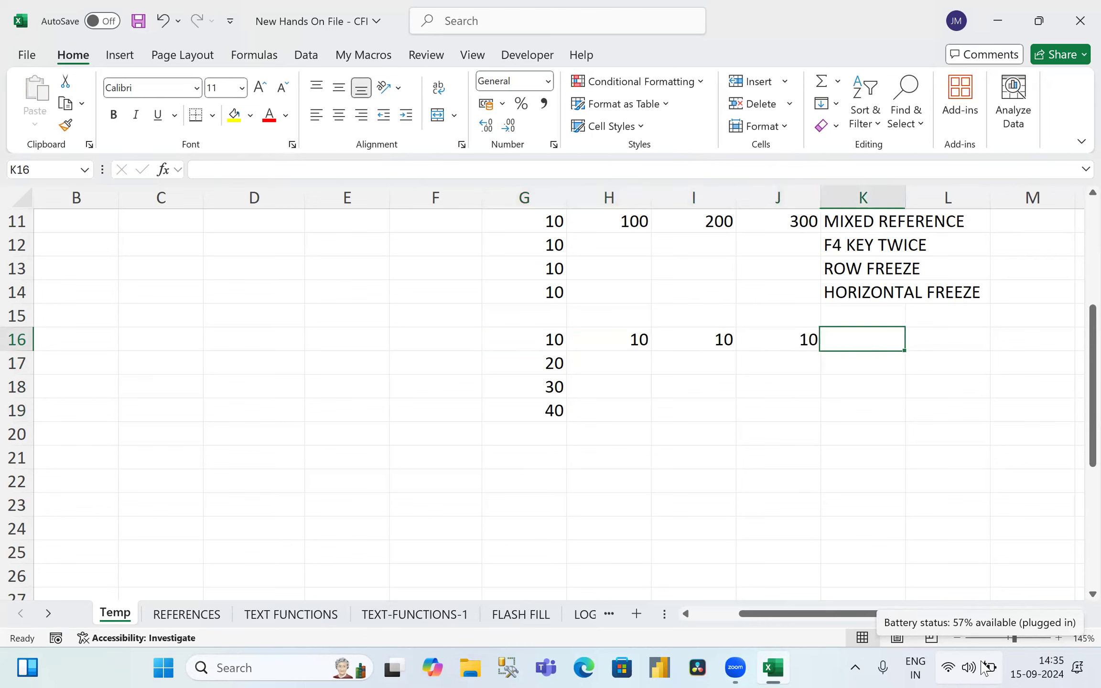
type("MIXED REFEREBC")
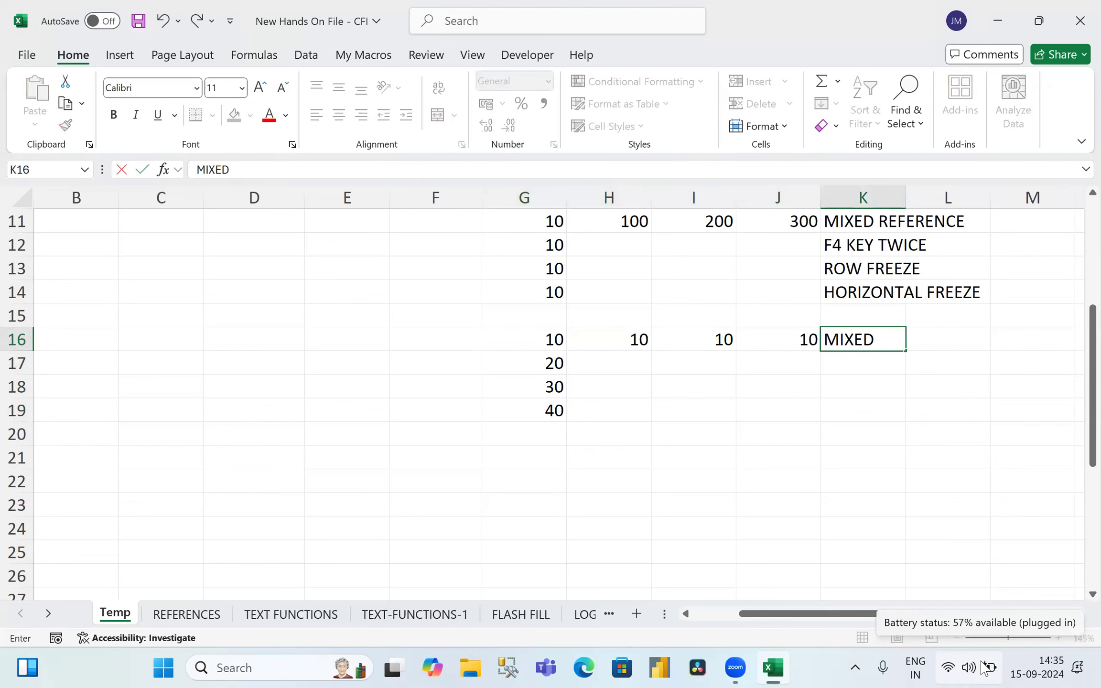
key("BackSpace")
key("BackSpace")
key("ctrl+z")
key("BackSpace")
key("BackSpace")
type("E")
key("Return")
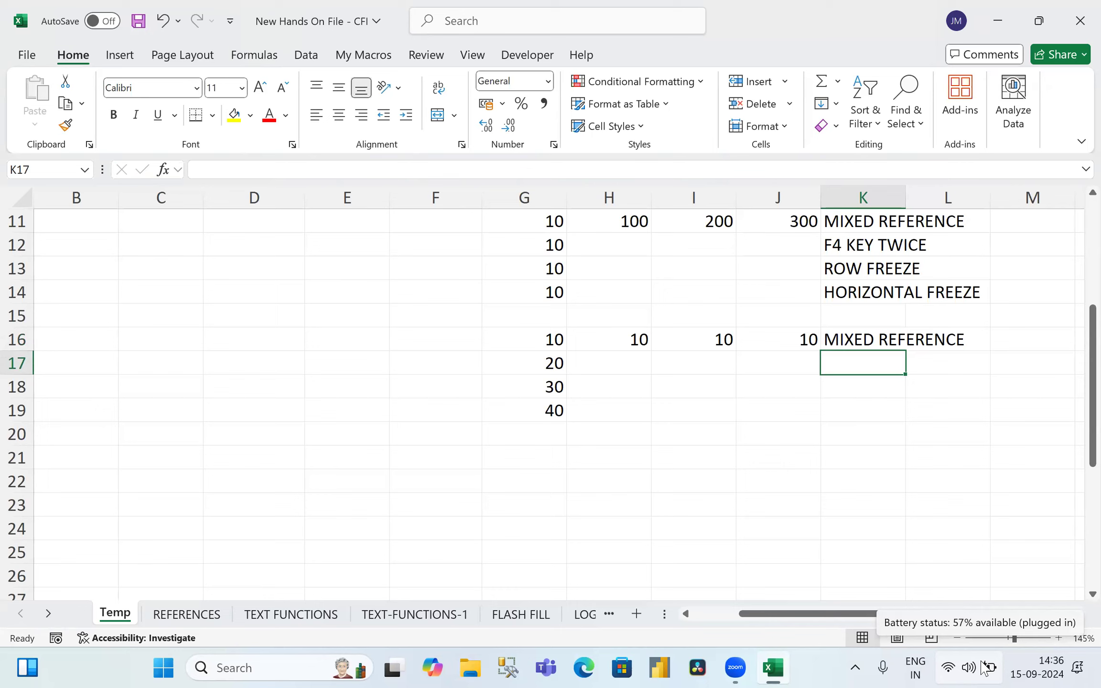
Step: Add the notes F4 KEY THRICE, COLUMN FREEZE and VERTICAL FREEZE in cells K17 through K19
type("F4 KEY T")
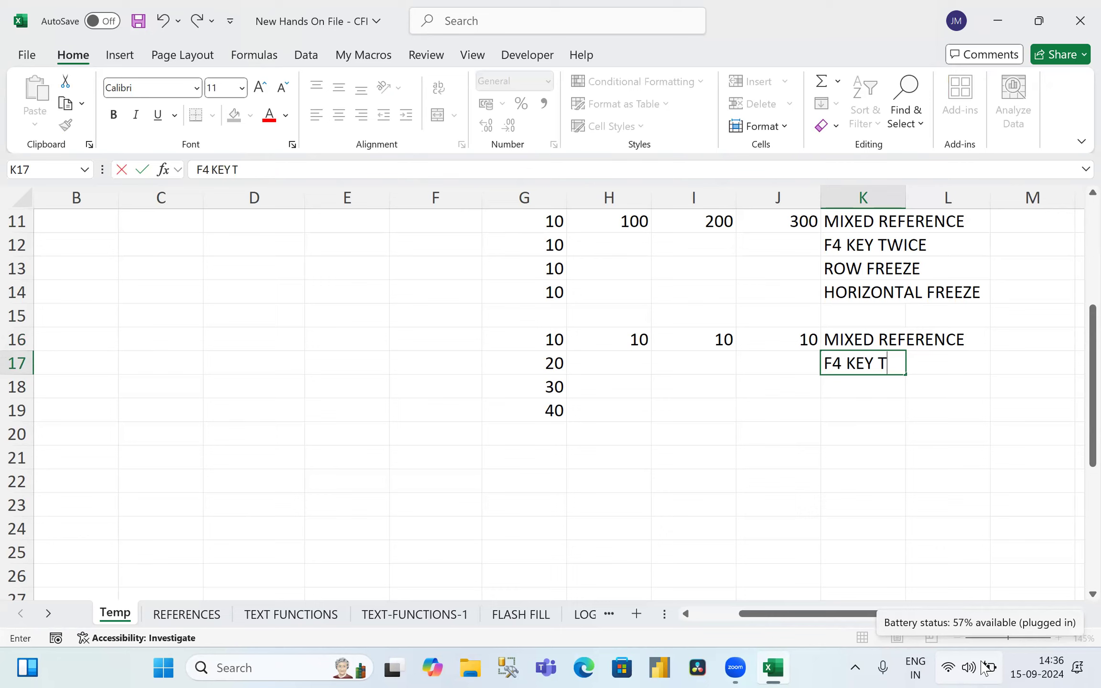
type("HRICE")
key("Return")
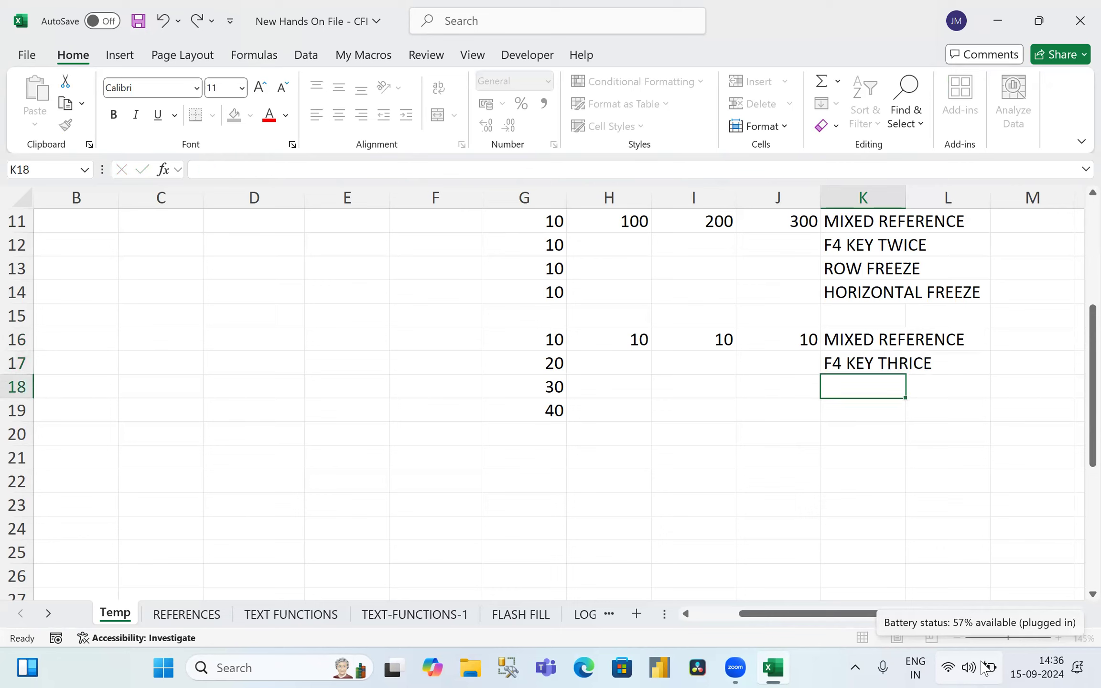
type("COLUMN FREEZ")
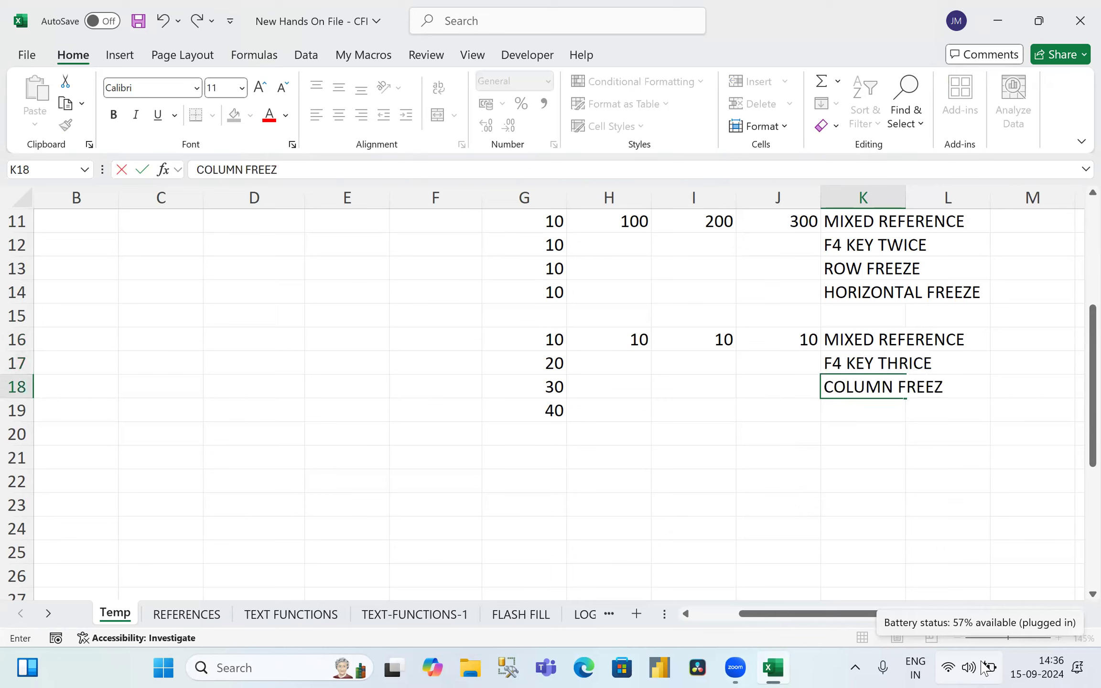
type("E")
key("Return")
type("VERTICAL FREEZE")
key("Return")
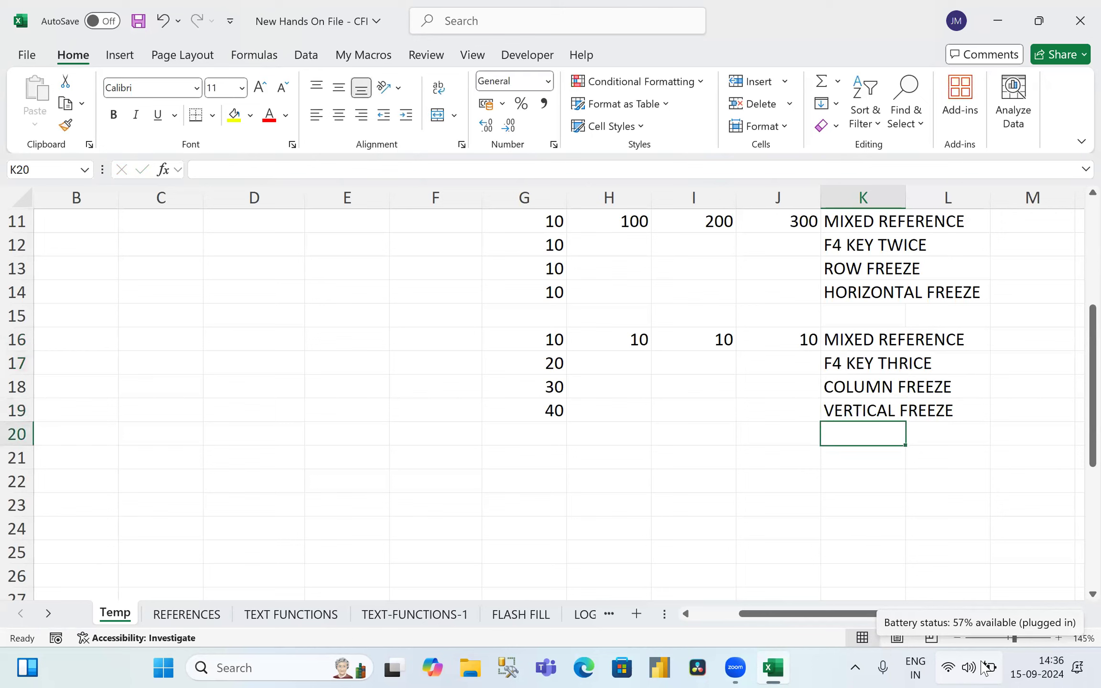
Step: Enter =A1 in G22, cycling the reference through its absolute, row-locked and column-locked forms back to relative
key("Left")
key("Left")
key("Left")
key("Left")
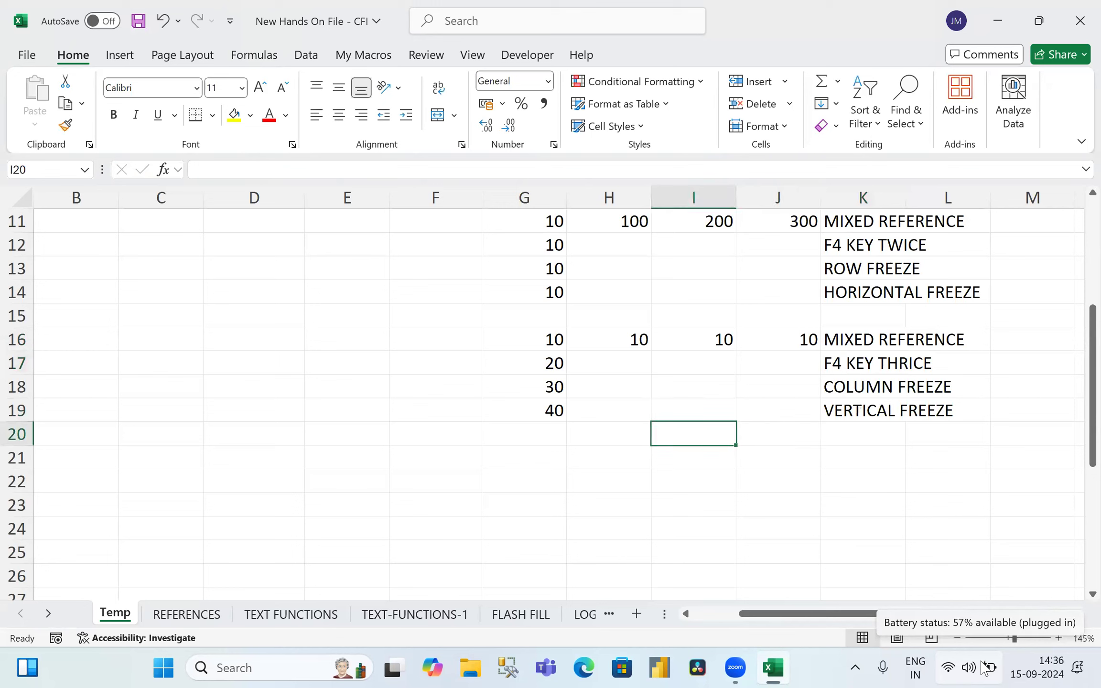
key("Down")
key("Down")
type("=A1")
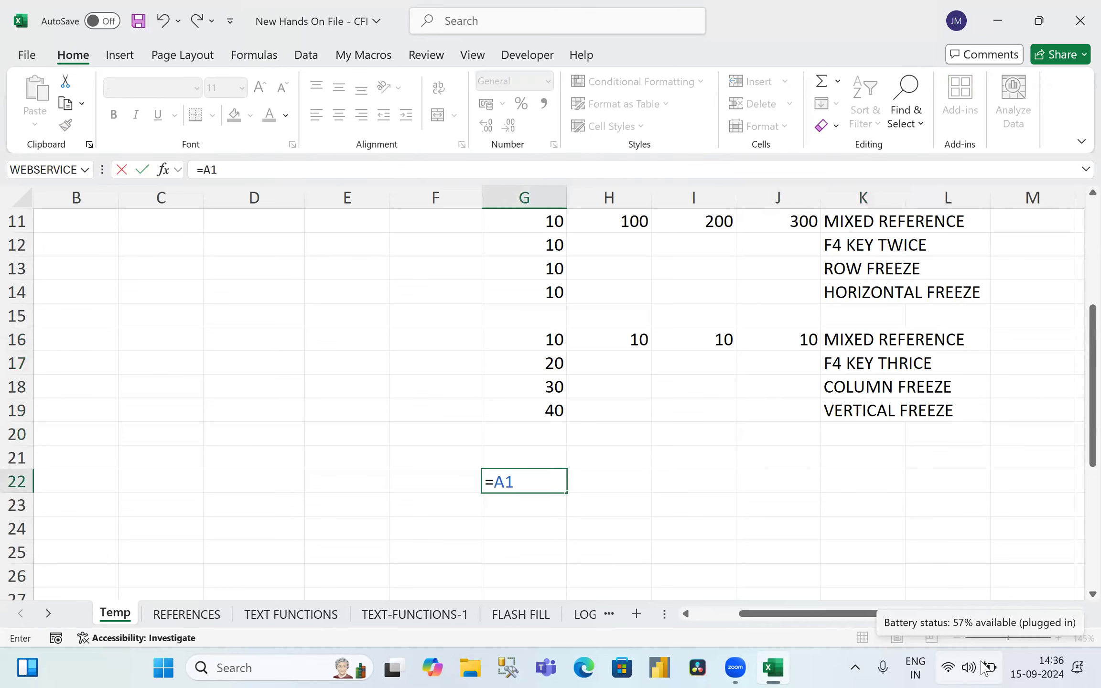
key("F4")
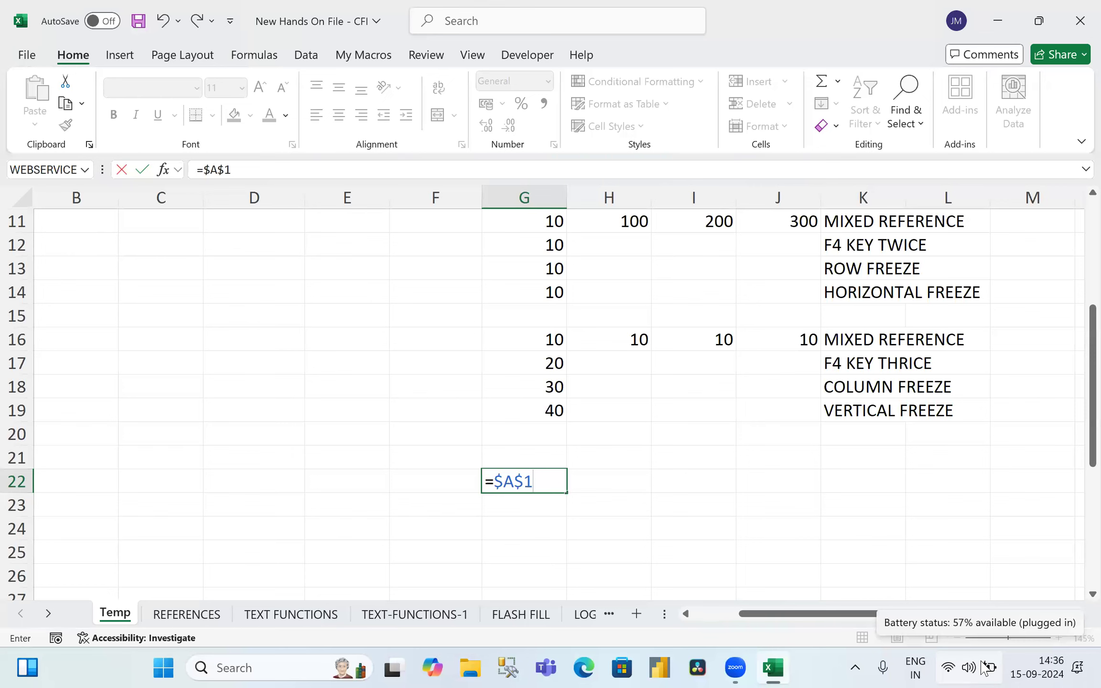
scroll(678, 426, "down", 3)
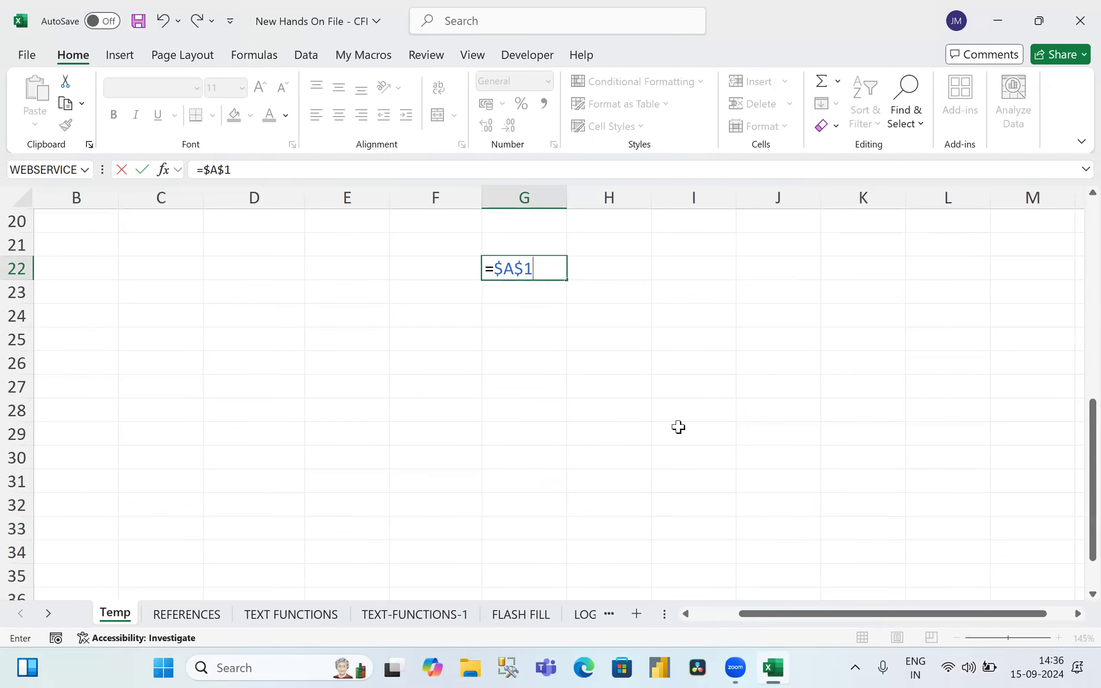
key("F4")
key("F4")
key("F4")
key("Return")
key("Up")
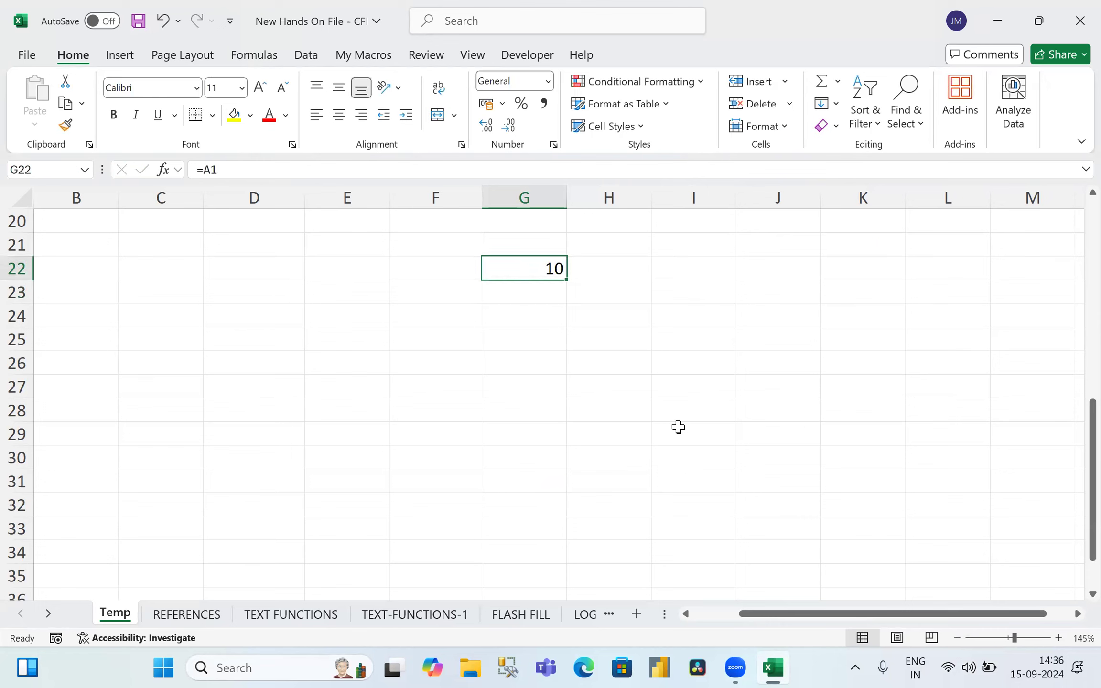
Step: Clear the test formula from G22 and return to cell G1
key("Delete")
key("Up")
key("Up")
key("Up")
key("Up")
key("Up")
key("Up")
key("Up")
key("Up")
key("Up")
key("Up")
key("Up")
key("Up")
key("Up")
key("Up")
key("Up")
key("Up")
key("Up")
key("Up")
key("Up")
key("Up")
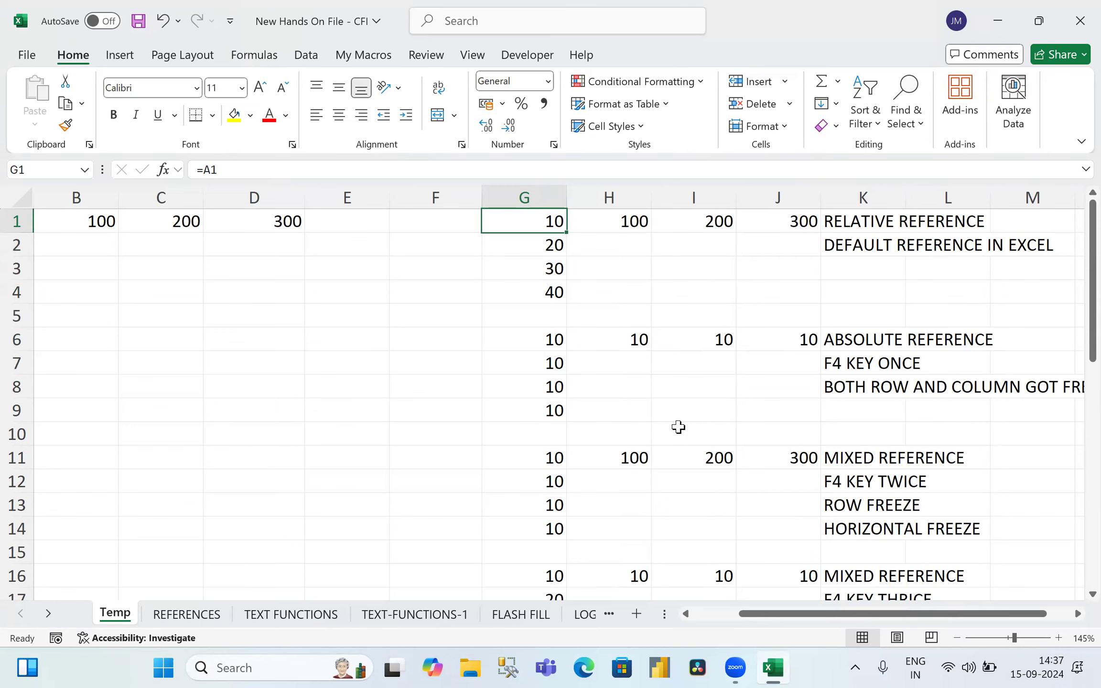
Step: Open the REFERENCES sheet, enlarge the view to 130%, and select D4 in the Relative Cell Referencing table
left_click(199, 620)
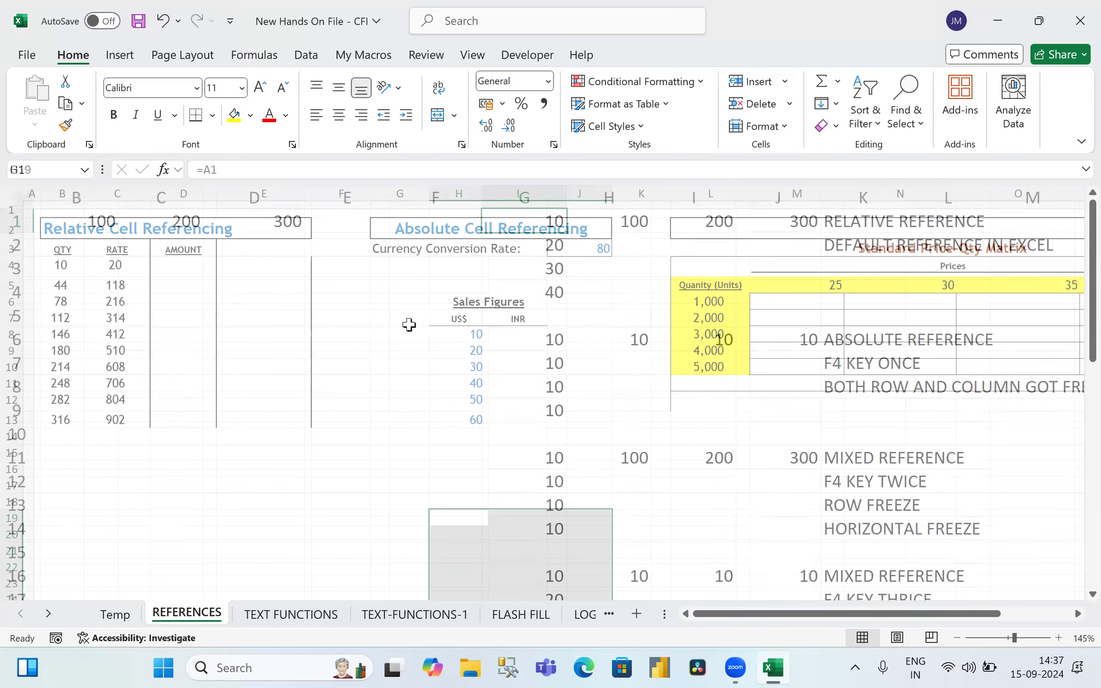
left_click(704, 430)
left_click(386, 394)
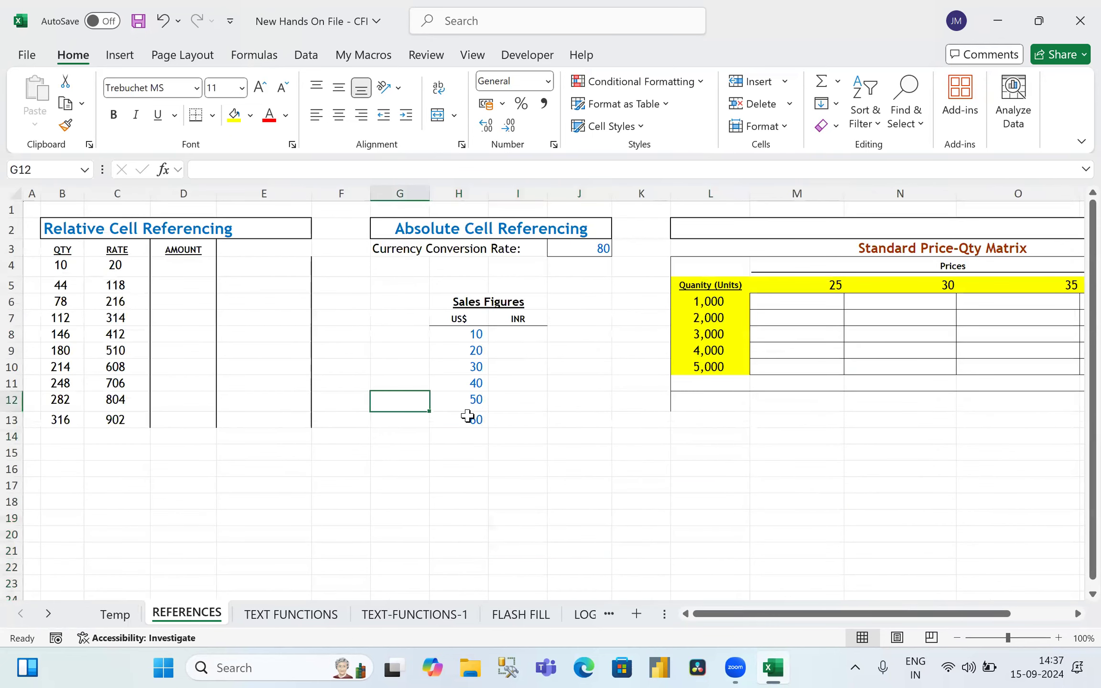
scroll(468, 416, "up", 2)
left_click_drag(784, 616, 743, 624)
left_click(246, 289)
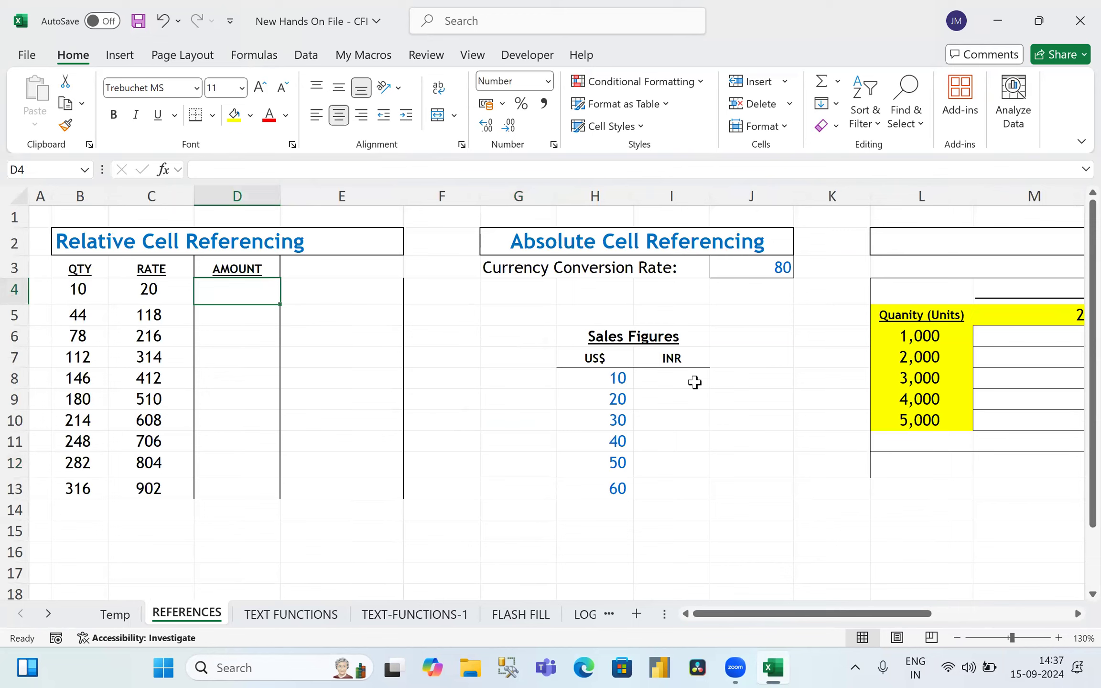
Step: Examine the QTY, RATE and AMOUNT columns of the Relative Cell Referencing table
left_click(90, 194)
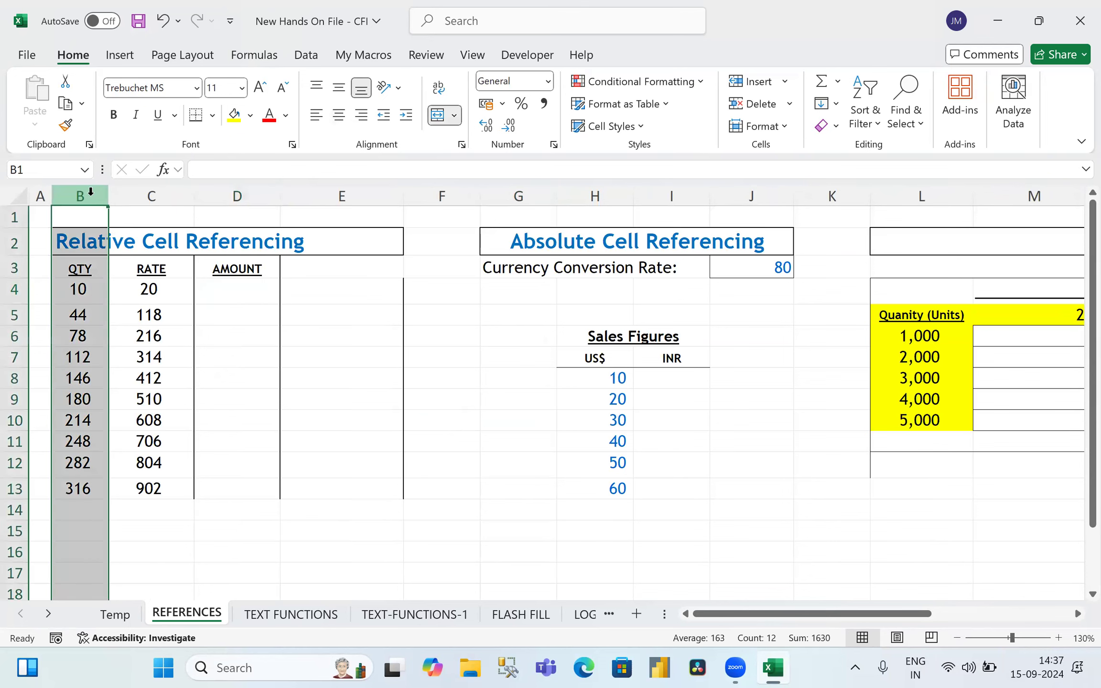
left_click(173, 189)
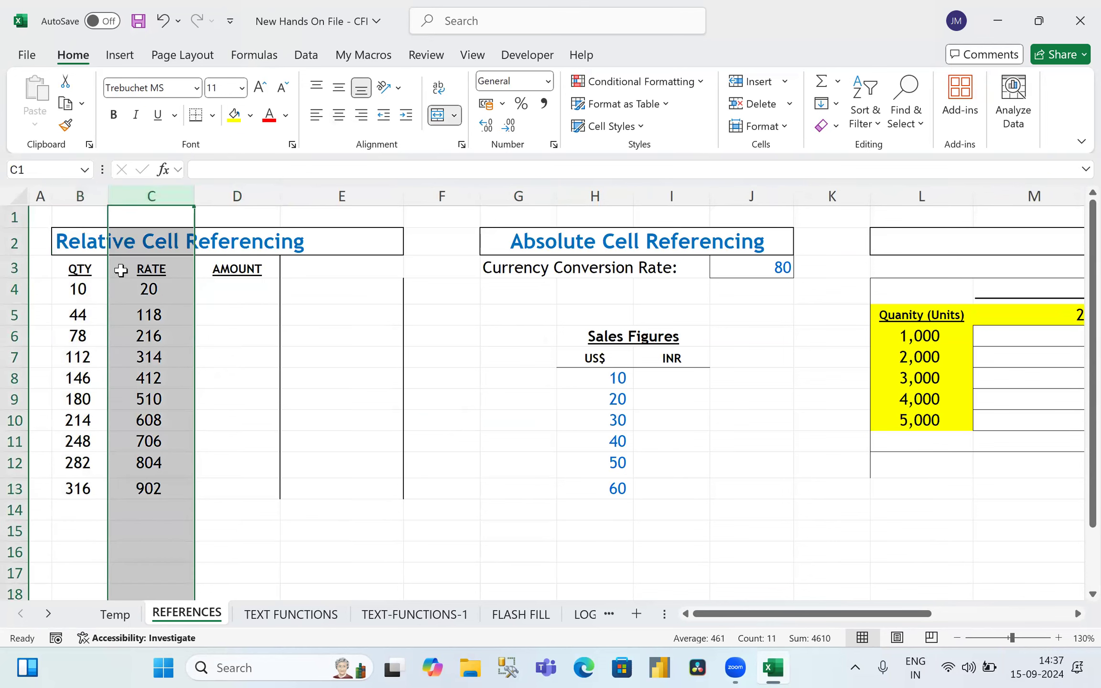
left_click(87, 268)
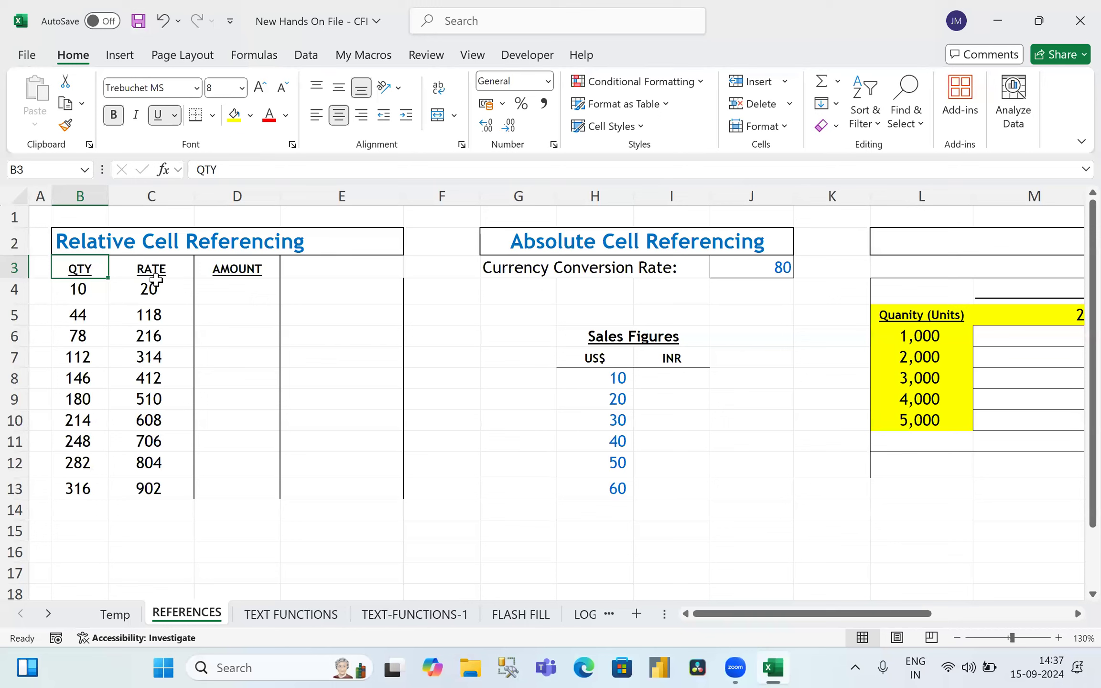
left_click(151, 196)
left_click(153, 273)
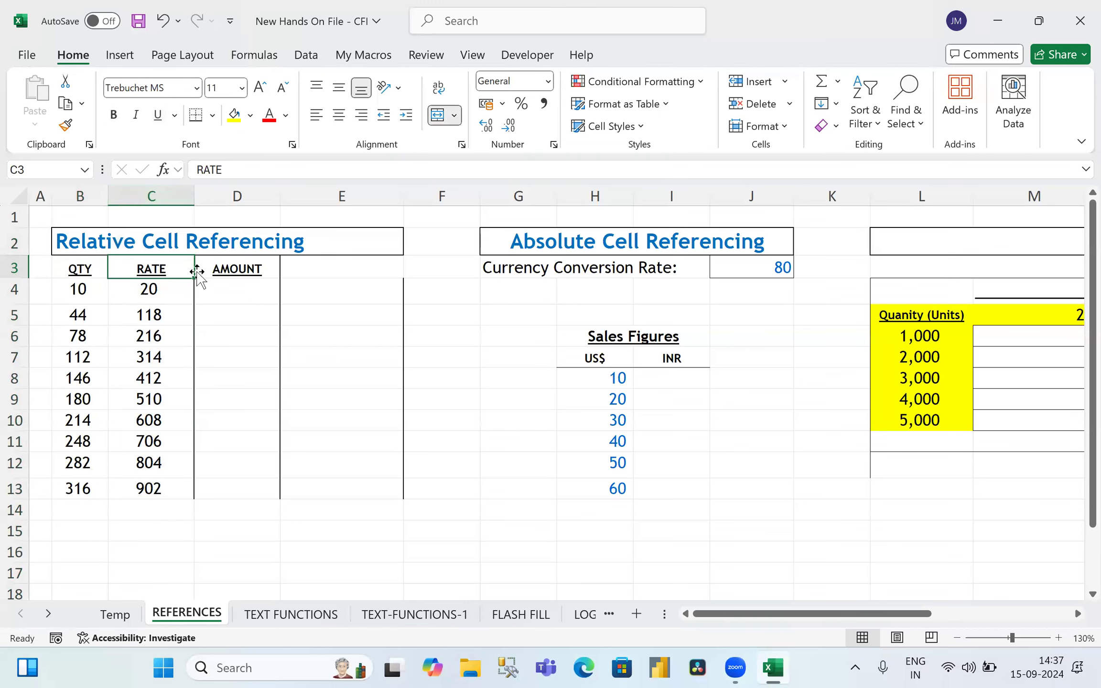
left_click(243, 269)
left_click(243, 194)
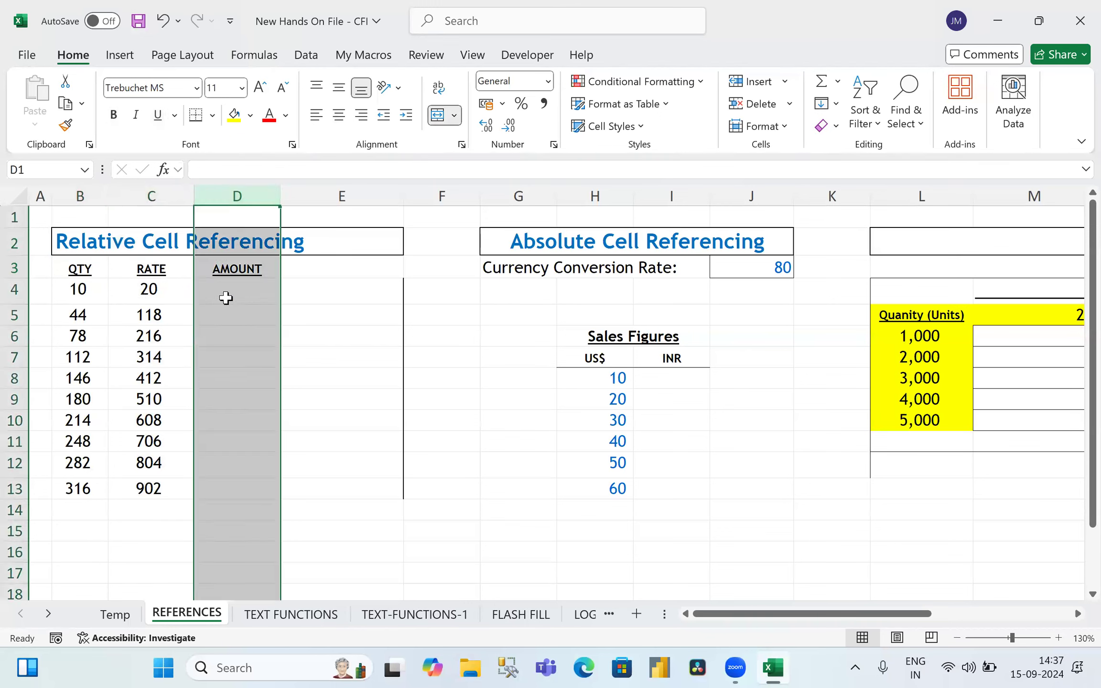
left_click(242, 270)
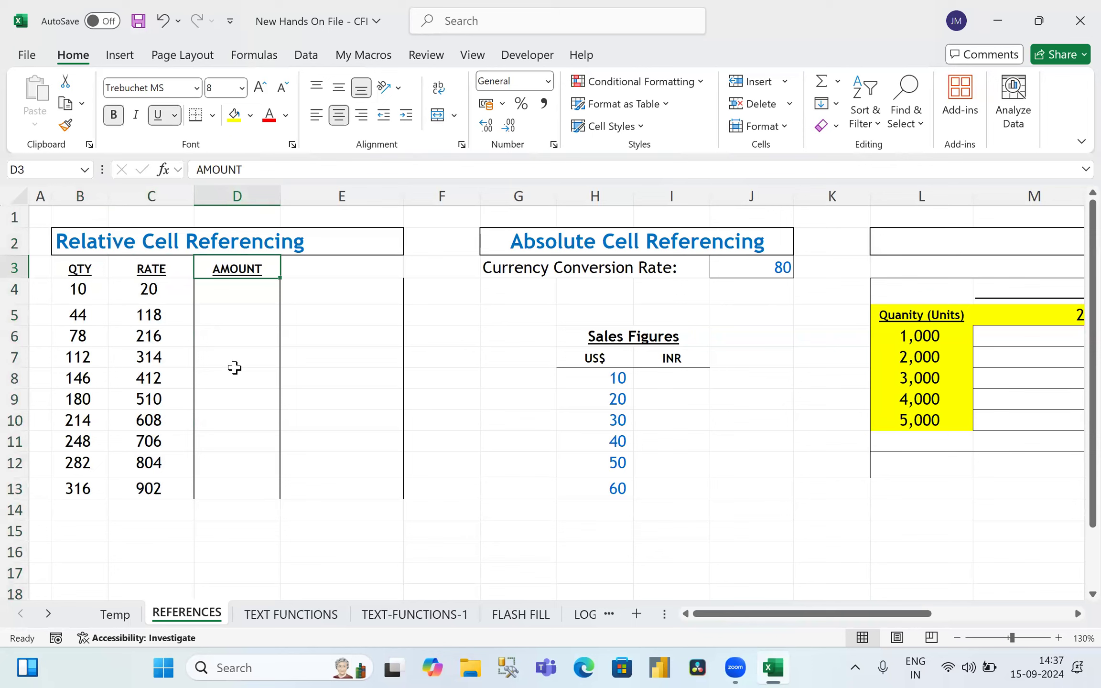
Step: Calculate the first AMOUNT in D4 with the formula =B4*C4
left_click(234, 292)
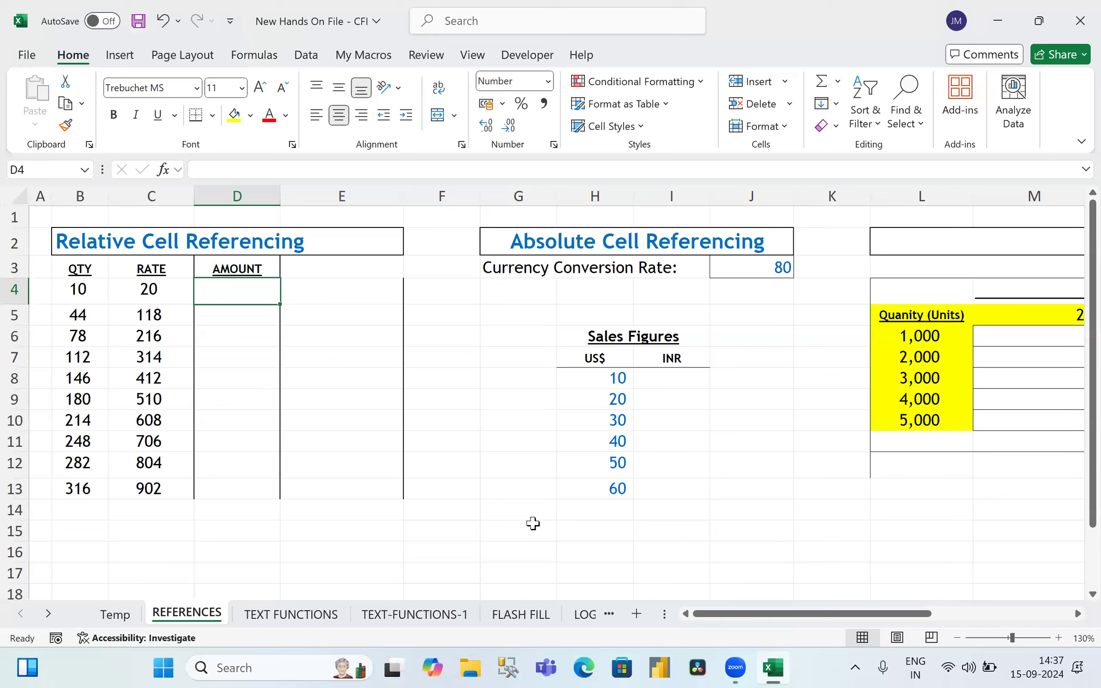
type("=")
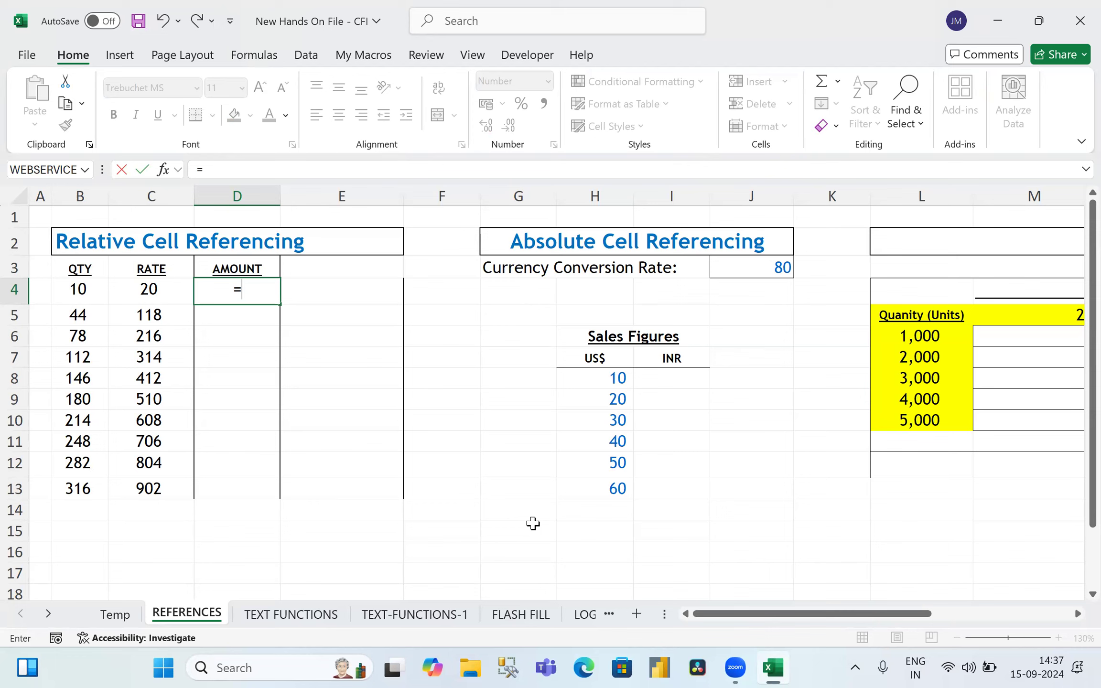
left_click(78, 289)
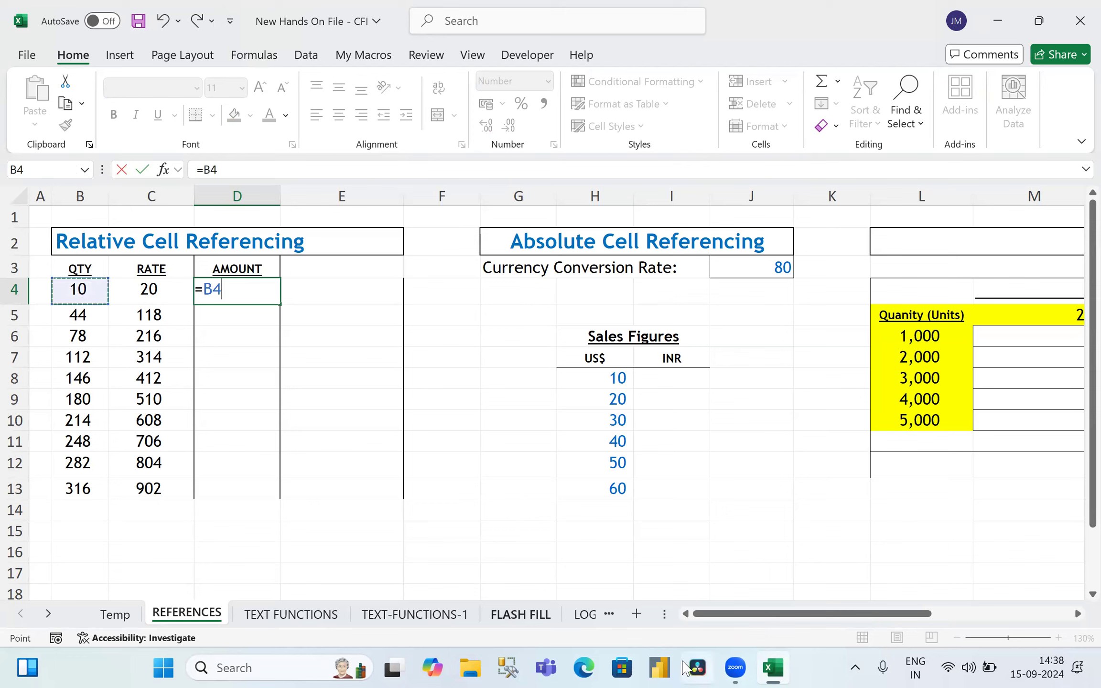
type("*")
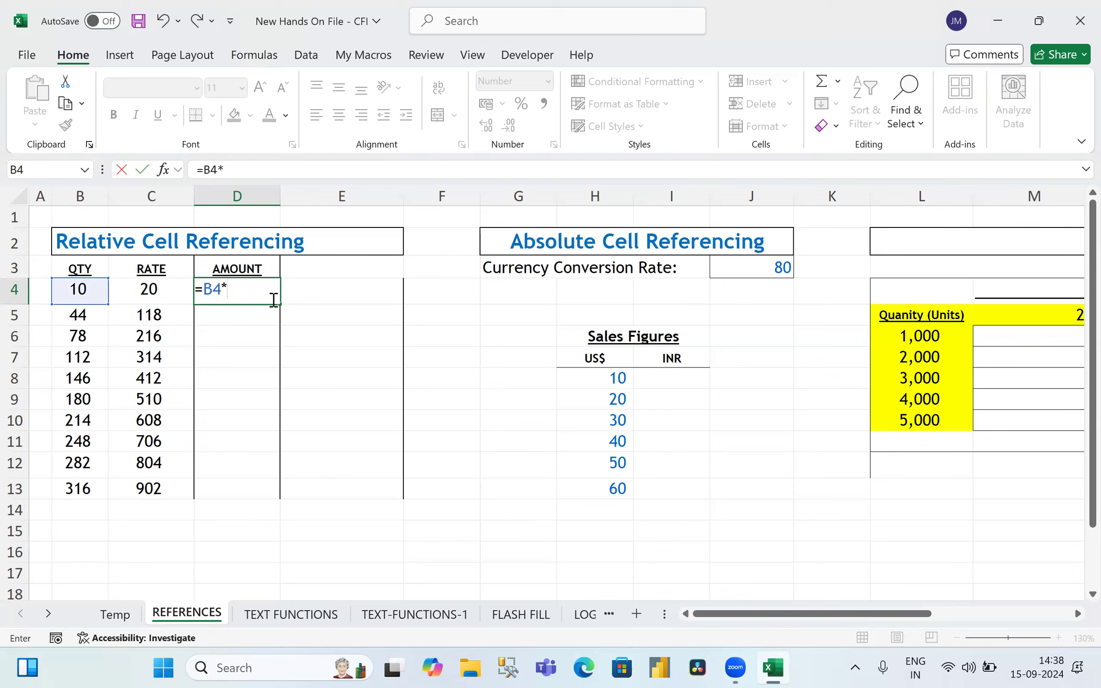
left_click(148, 289)
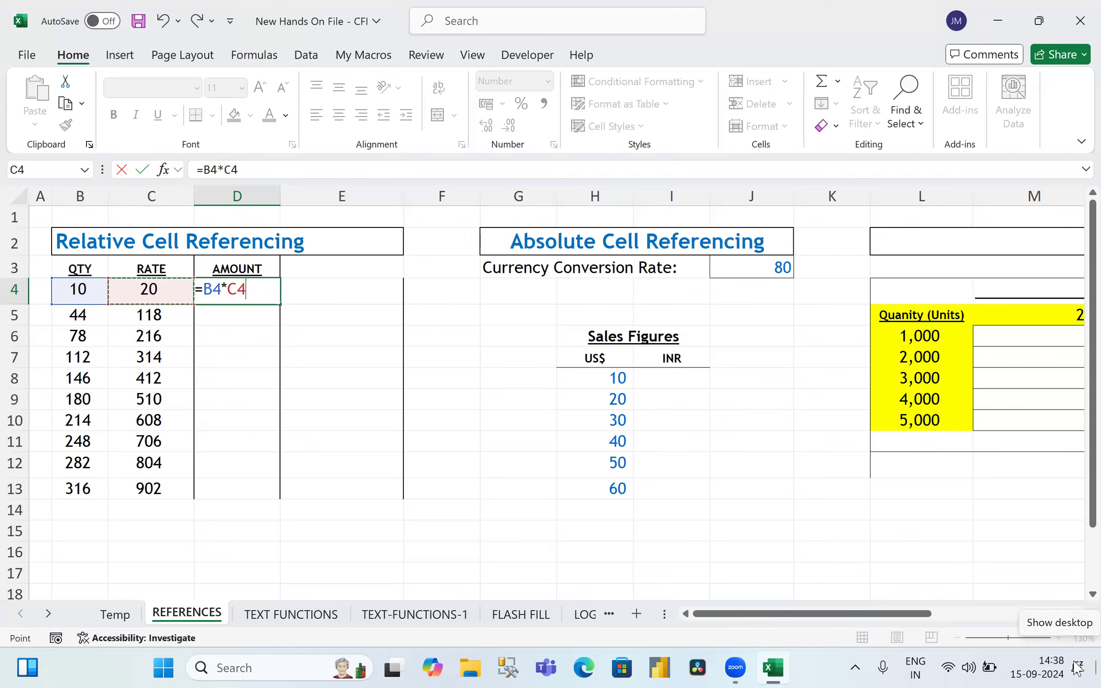
key("Return")
key("Up")
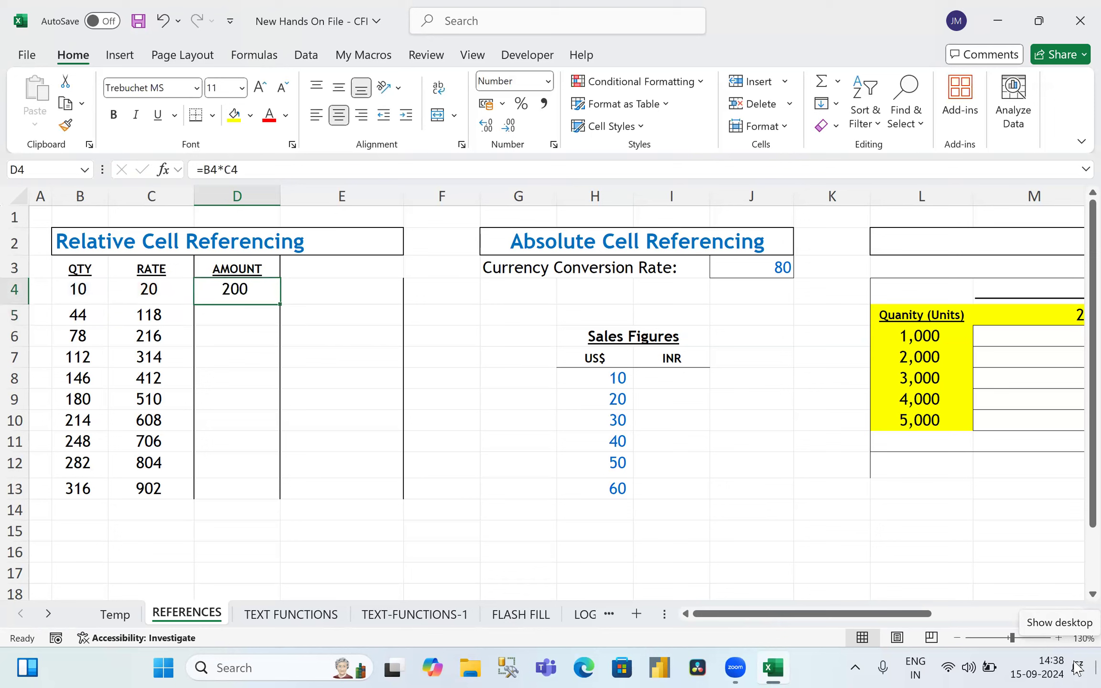
Step: Copy the AMOUNT formula in D4 down the column through D13
key("ctrl+c")
key("shift+Down")
key("shift+Down")
key("shift+Down")
key("shift+Down")
key("shift+Down")
key("shift+Down")
key("shift+Down")
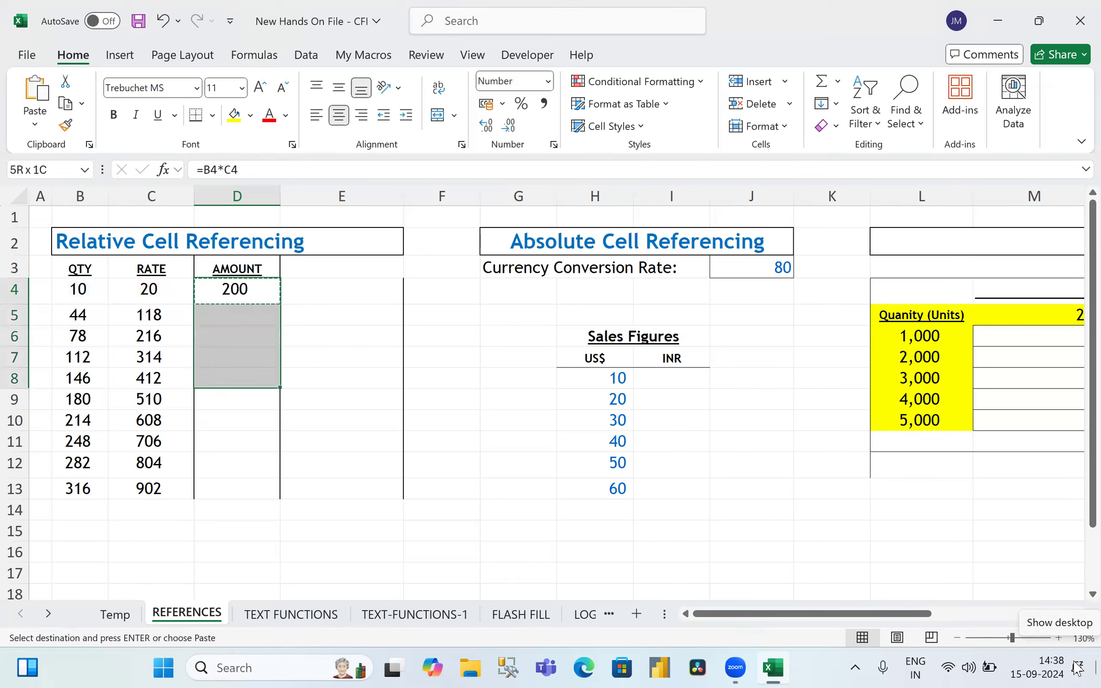
key("shift+Down")
key("shift+Down")
key("shift+Down")
key("shift+Up")
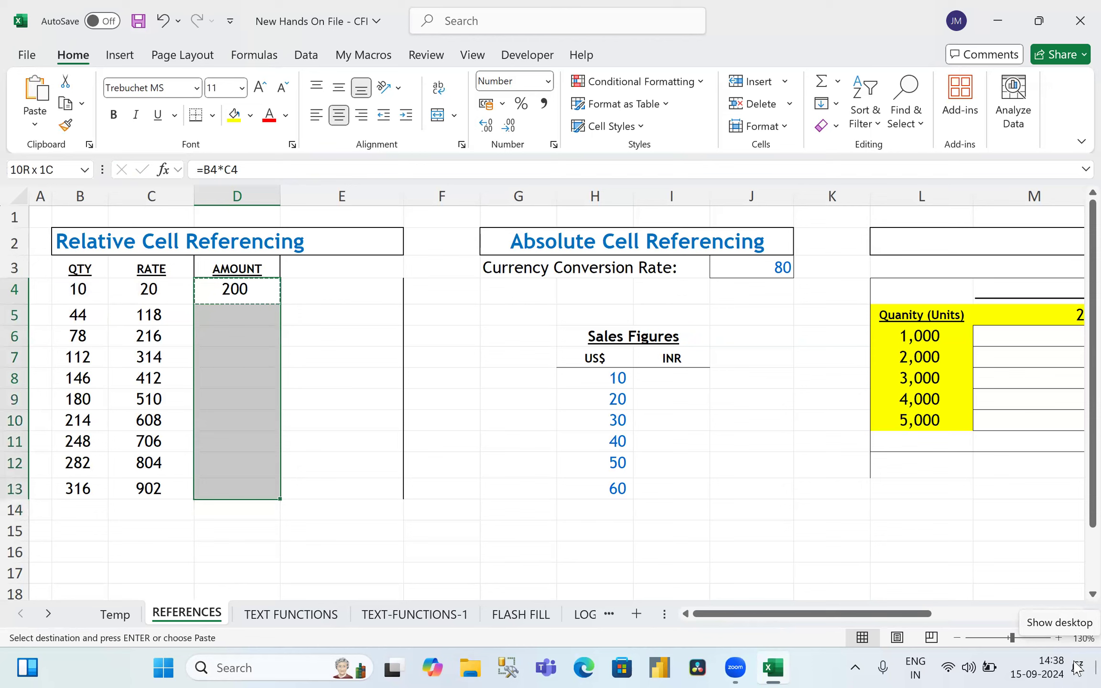
key("Return")
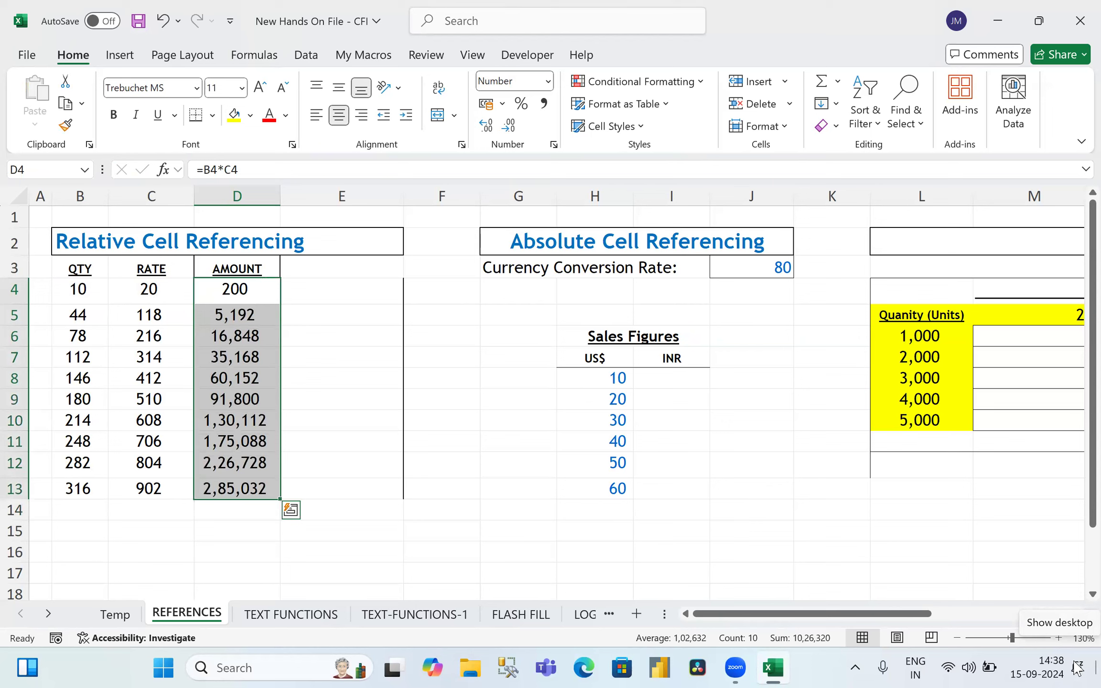
Step: Examine the AMOUNT formulas in D4 through D7 and in D13 to see how the relative references shift by row
key("Down")
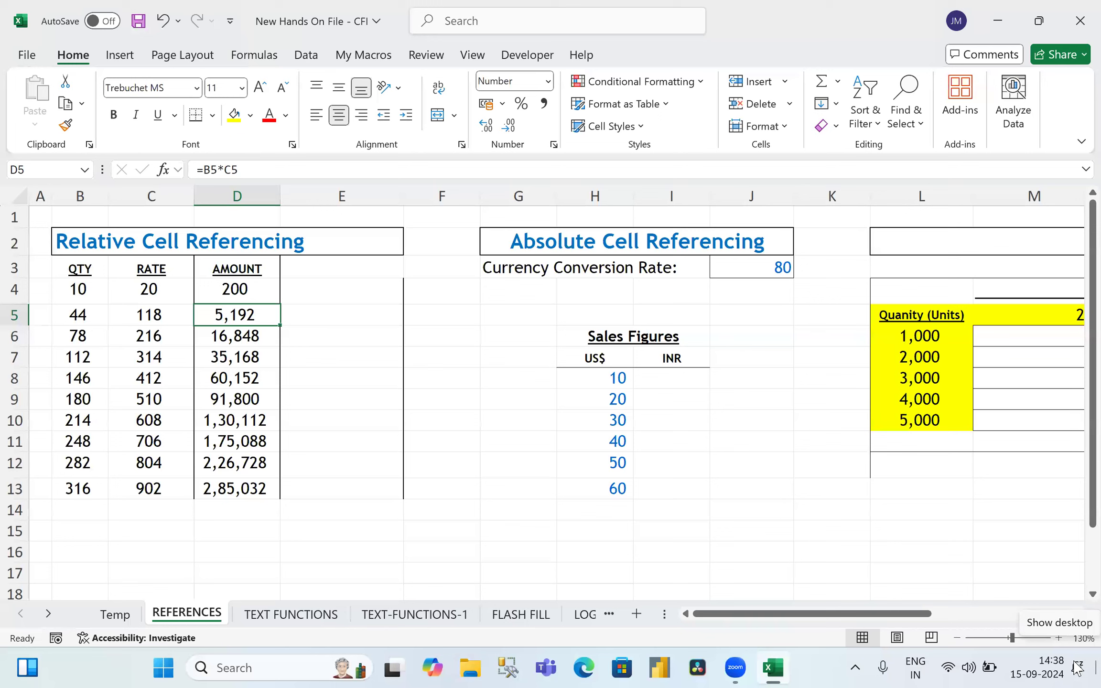
key("Up")
key("F2")
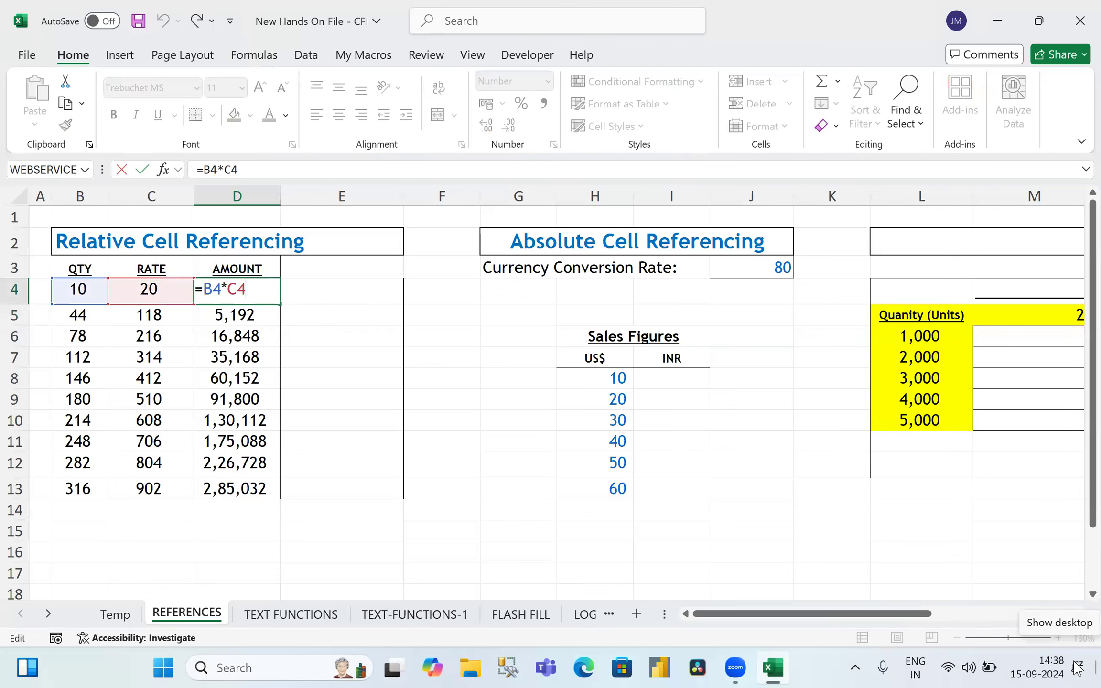
key("Return")
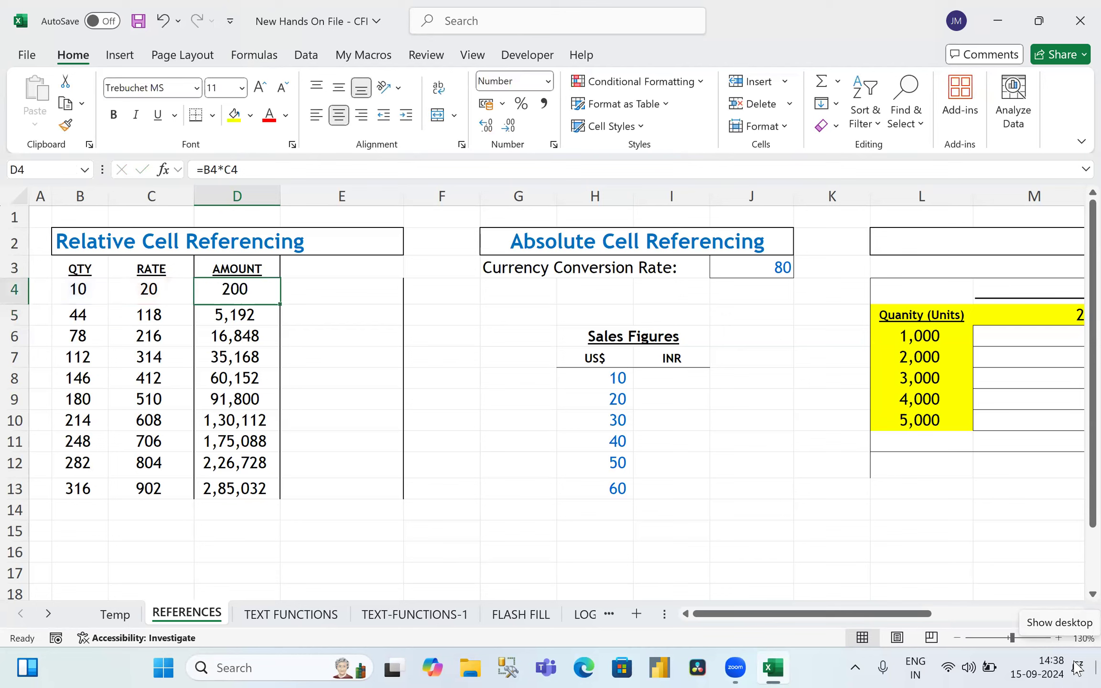
key("F2")
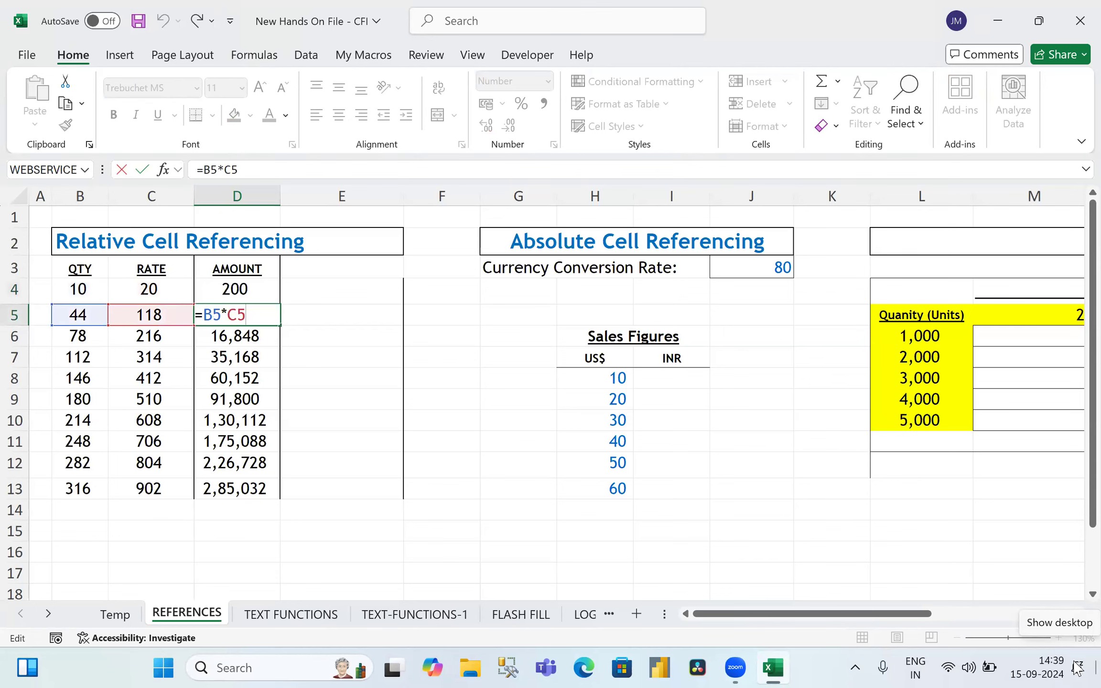
key("Return")
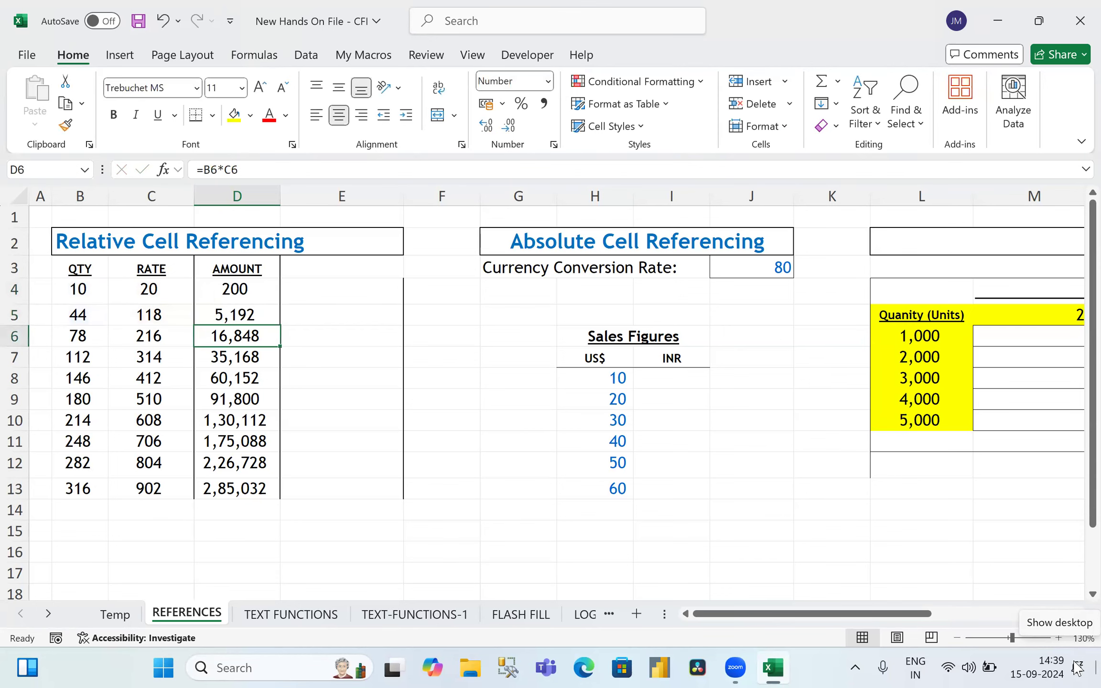
key("F2")
key("Return")
key("F2")
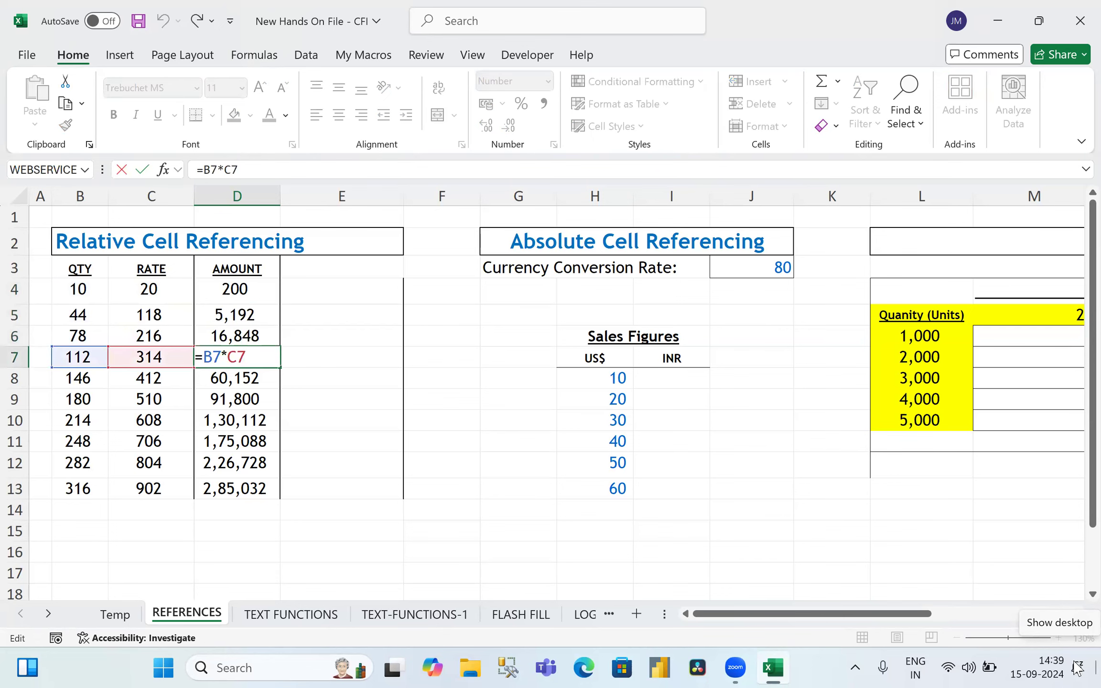
key("Escape")
key("Down")
key("Down")
key("Down")
key("Down")
key("Down")
key("Down")
key("F2")
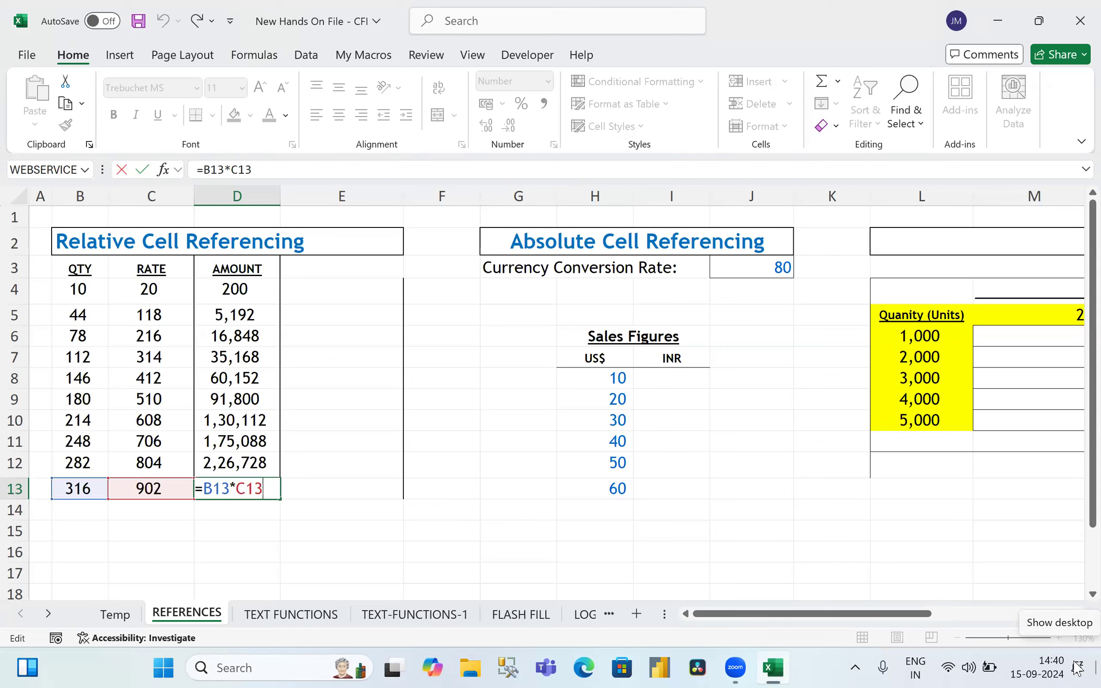
key("Return")
Step: Examine the US$ and INR columns of the Sales Figures table in the Absolute Cell Referencing section
key("Right")
key("Right")
key("Right")
key("Right")
key("Right")
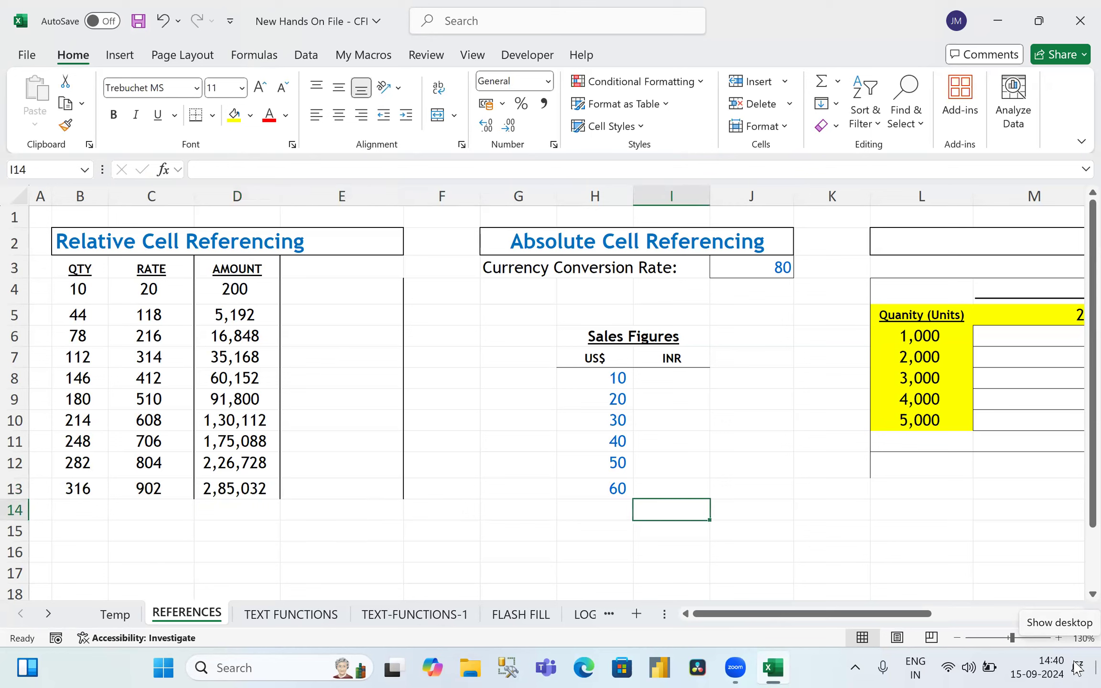
key("Up")
key("Up")
key("Up")
key("Up")
key("Up")
key("Up")
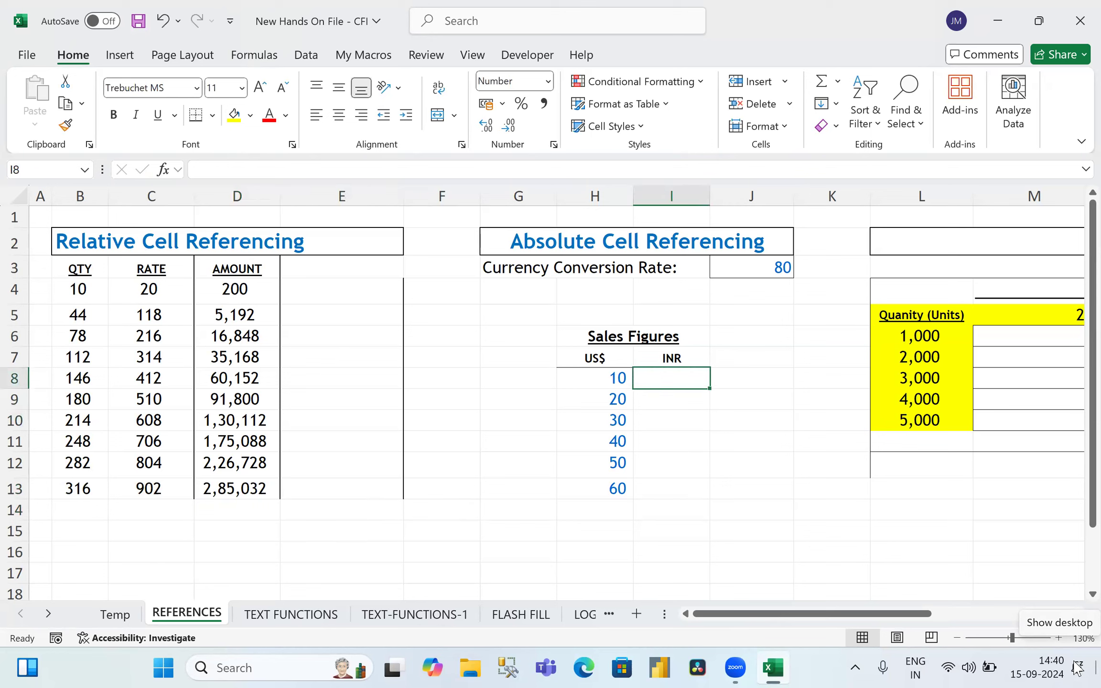
left_click_drag(601, 359, 598, 497)
left_click(656, 359)
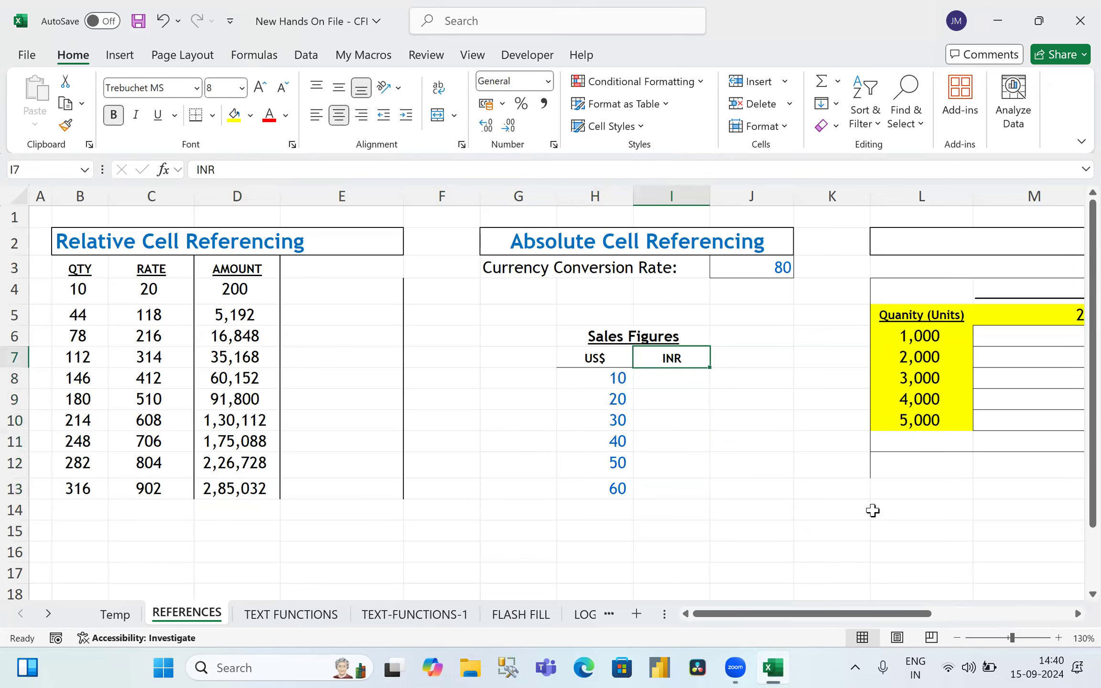
left_click(610, 378)
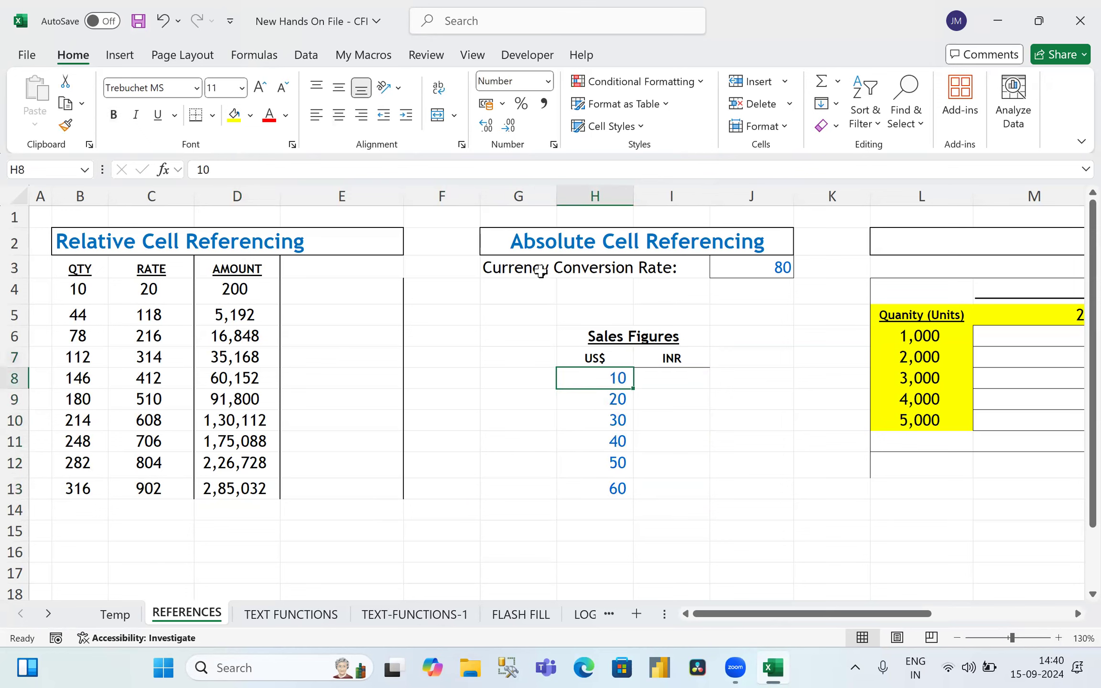
Step: Highlight the currency conversion rate in J3 with a yellow fill
left_click(716, 270)
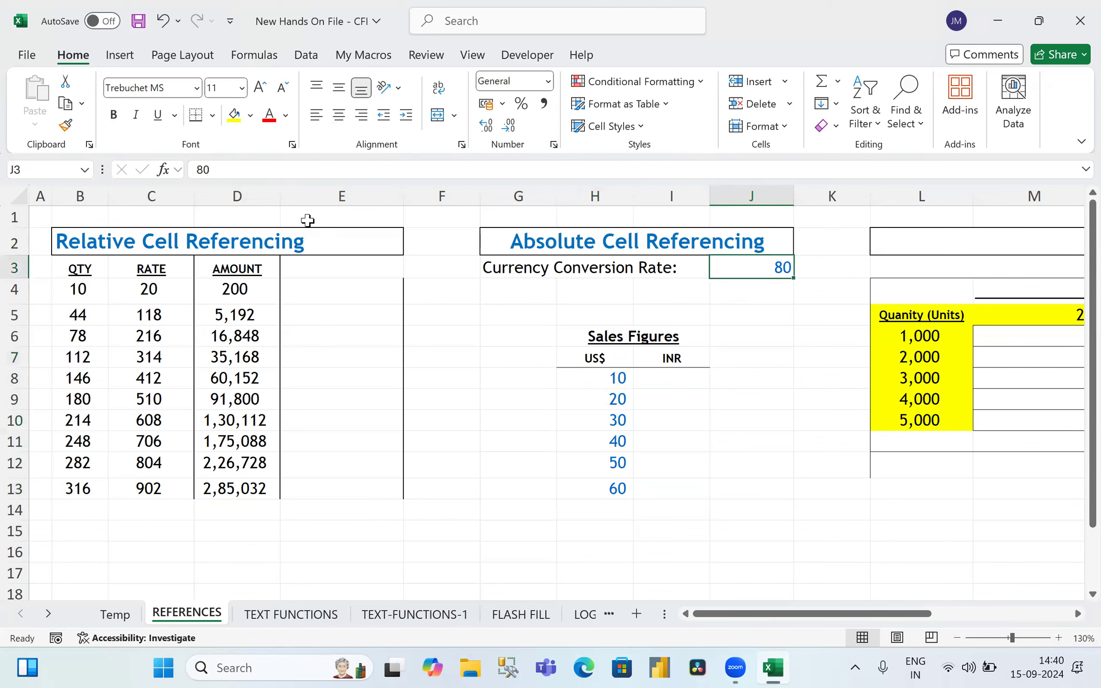
left_click(234, 114)
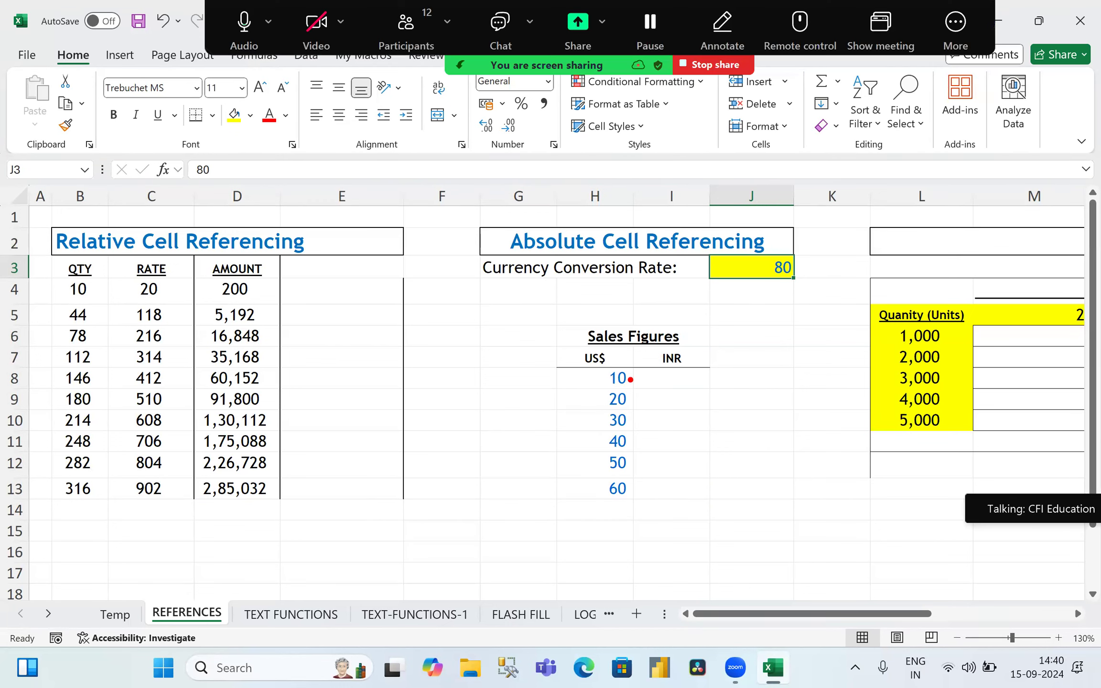
Step: Annotate the sheet in red with arrows linking the rate in J3 to the US$ figures, and box both the rate and the figures
mouse_move(630, 380)
left_mouse_down()
mouse_move(754, 306)
mouse_move(767, 266)
left_mouse_up()
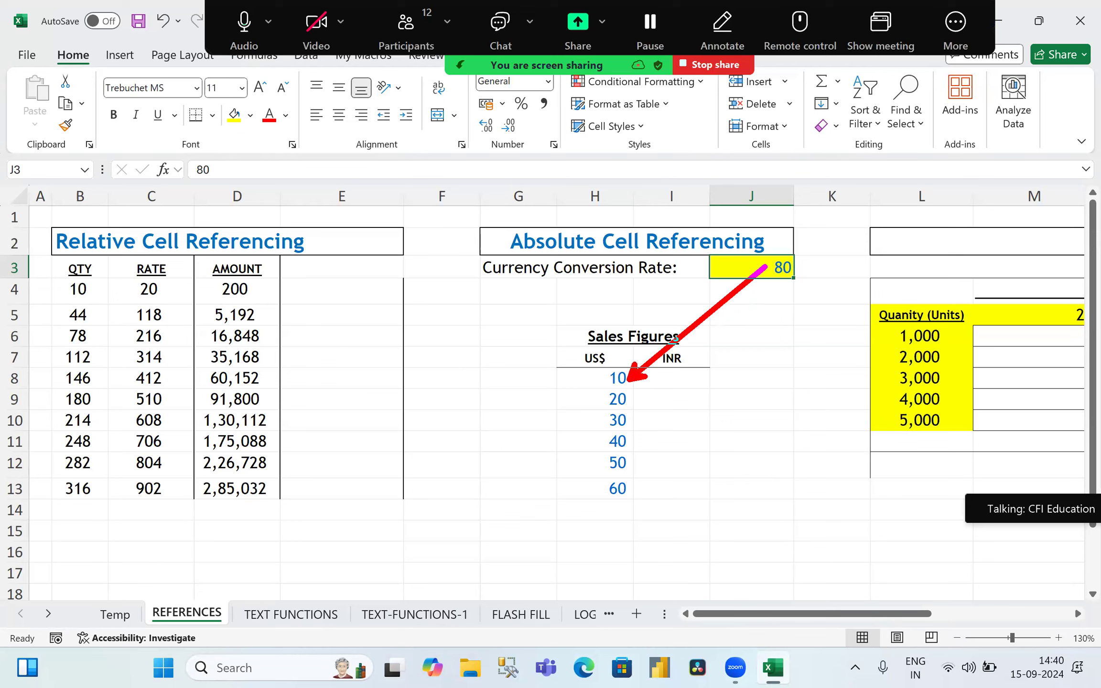
mouse_move(627, 404)
left_mouse_down()
mouse_move(763, 268)
mouse_move(627, 424)
mouse_move(727, 341)
mouse_move(766, 267)
left_mouse_up()
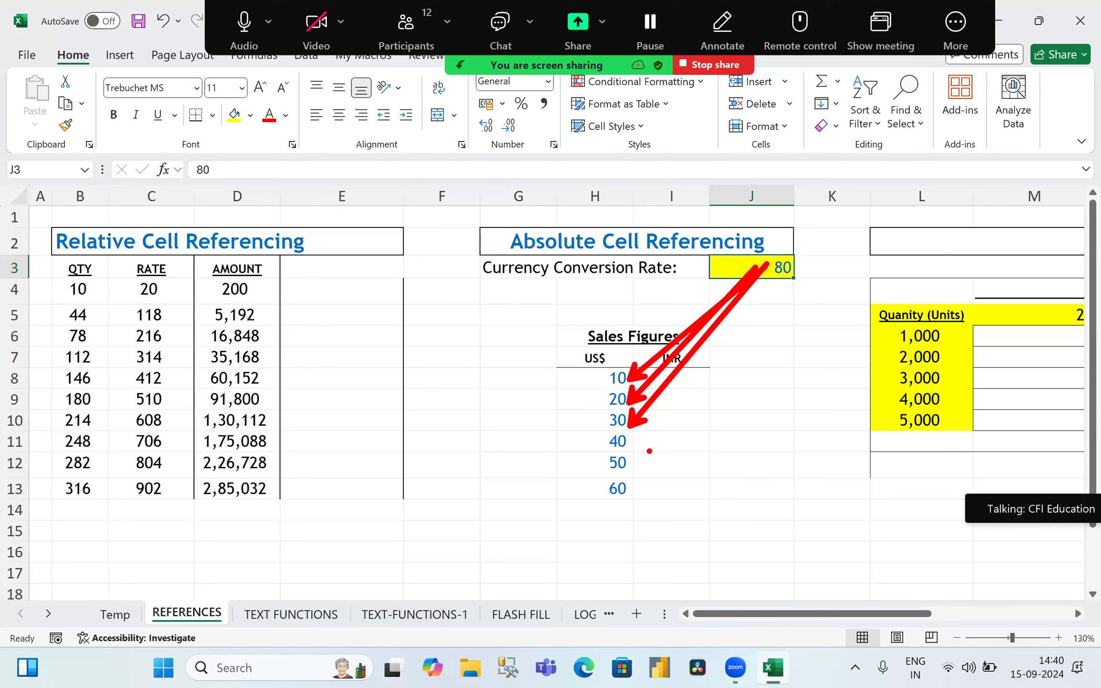
mouse_move(626, 491)
left_mouse_down()
mouse_move(773, 281)
mouse_move(763, 266)
mouse_move(742, 282)
mouse_move(796, 279)
left_mouse_up()
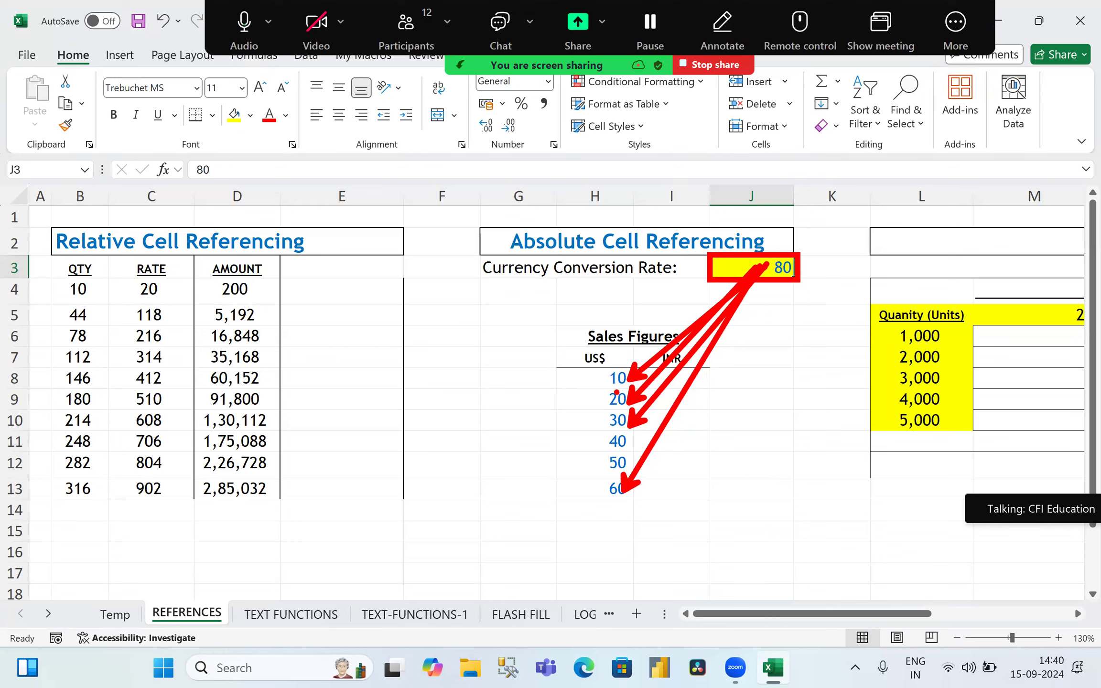
mouse_move(550, 364)
left_mouse_down()
mouse_move(651, 436)
mouse_move(645, 514)
left_mouse_up()
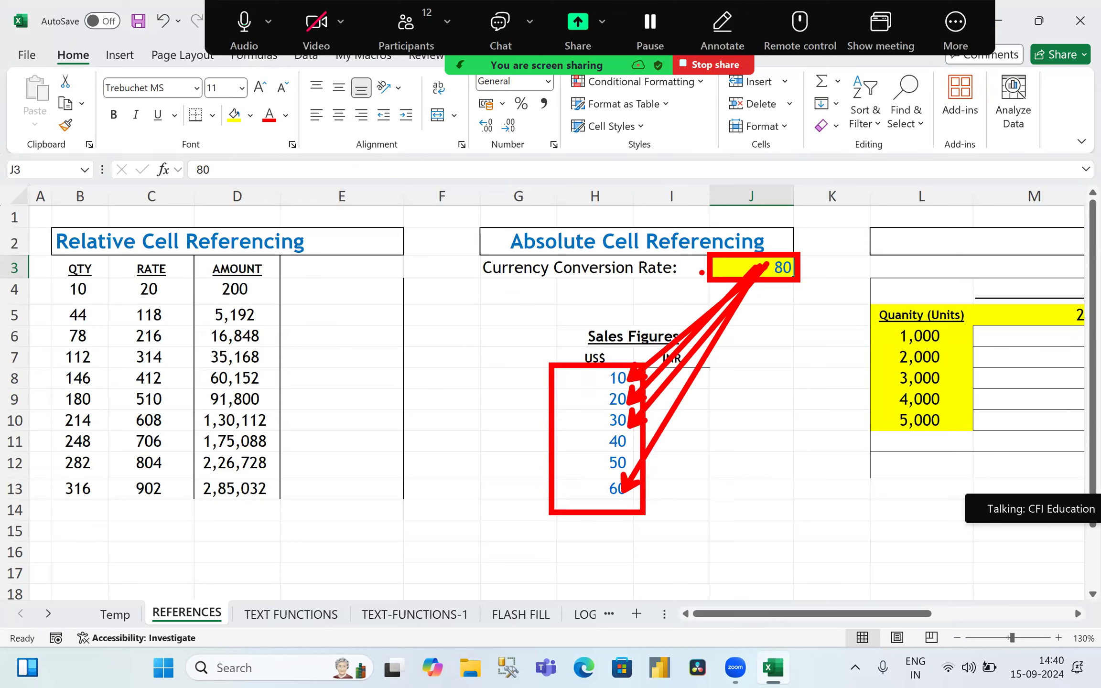
left_click_drag(685, 239, 836, 306)
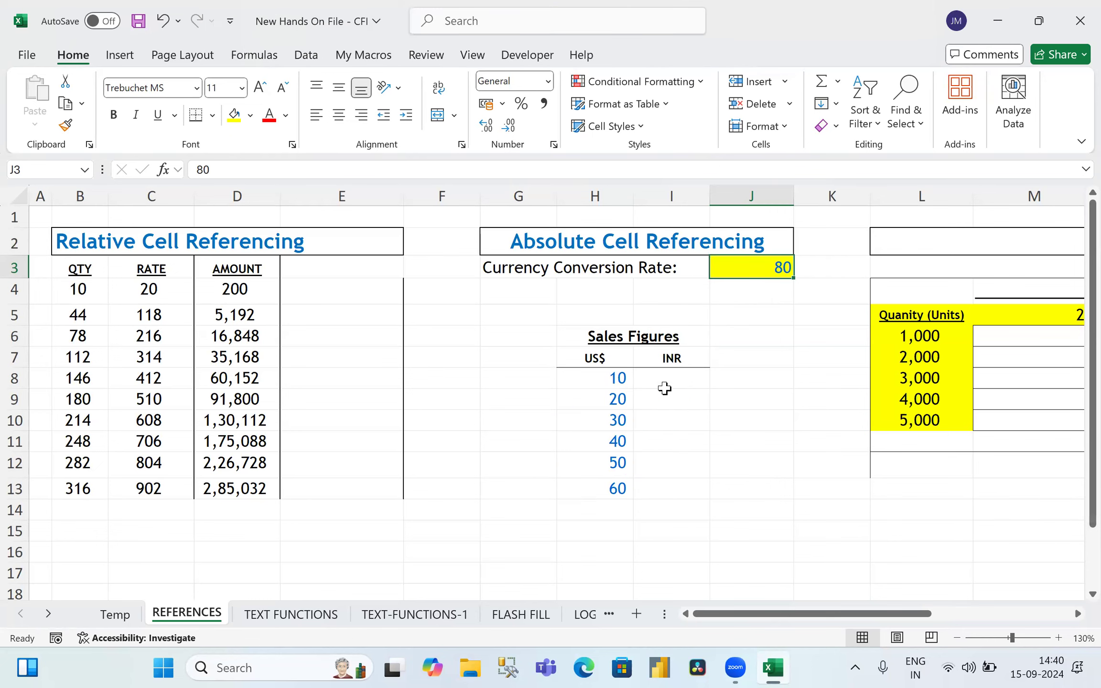
Step: Calculate the first INR figure in I8 with the relative formula =H8*J3
left_click(663, 377)
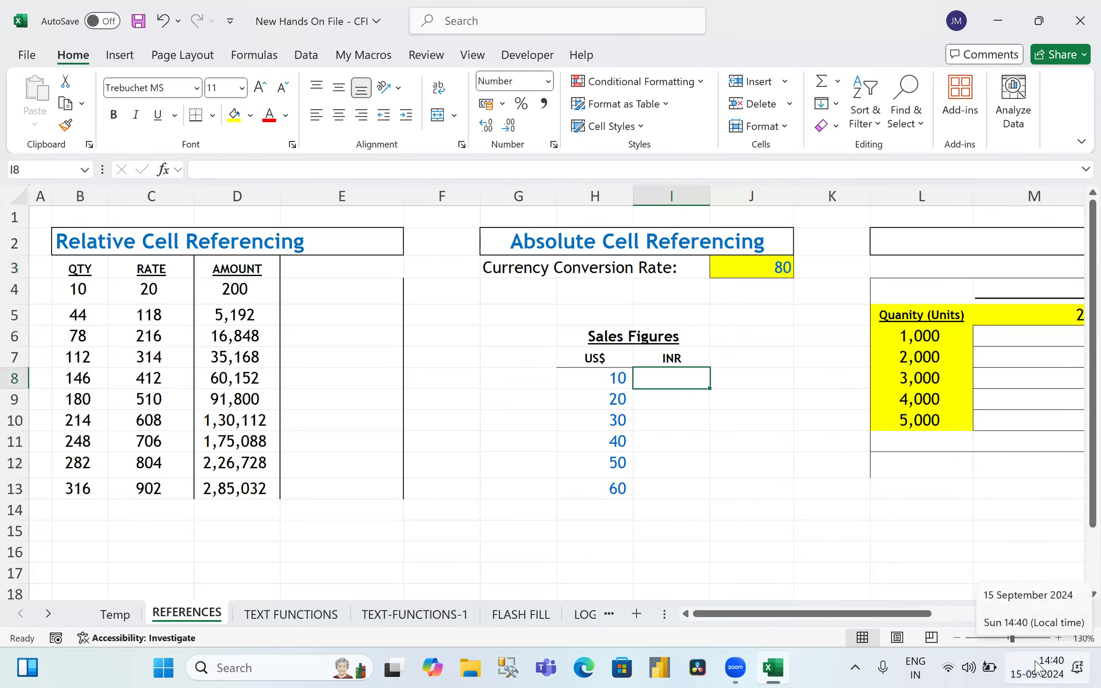
type("=")
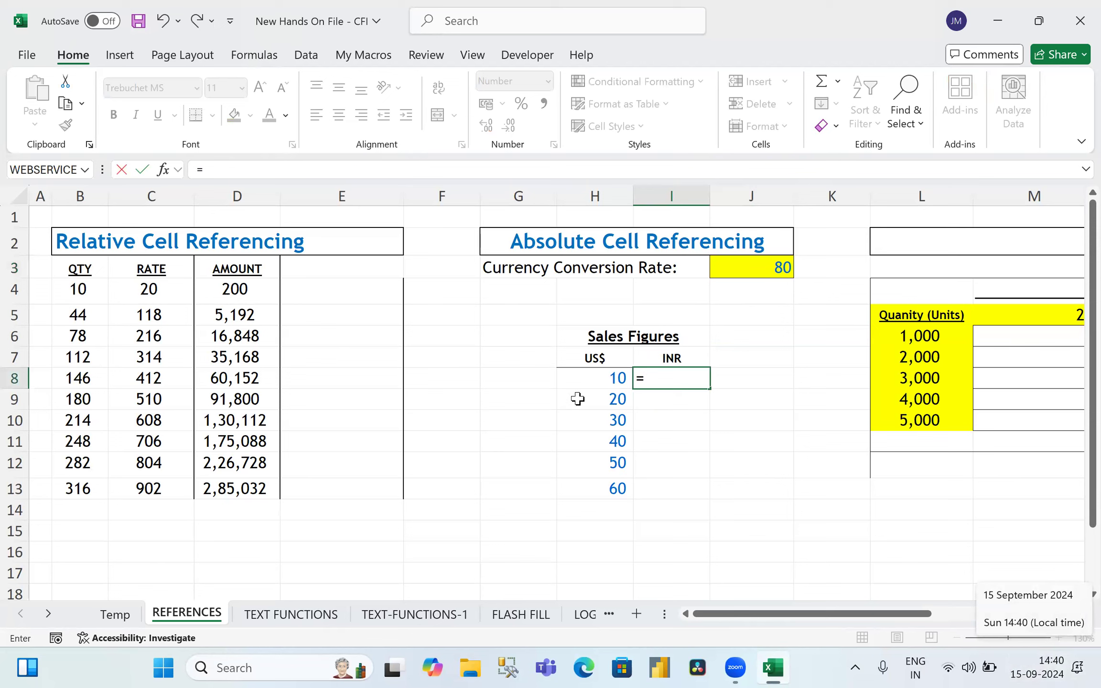
left_click(597, 380)
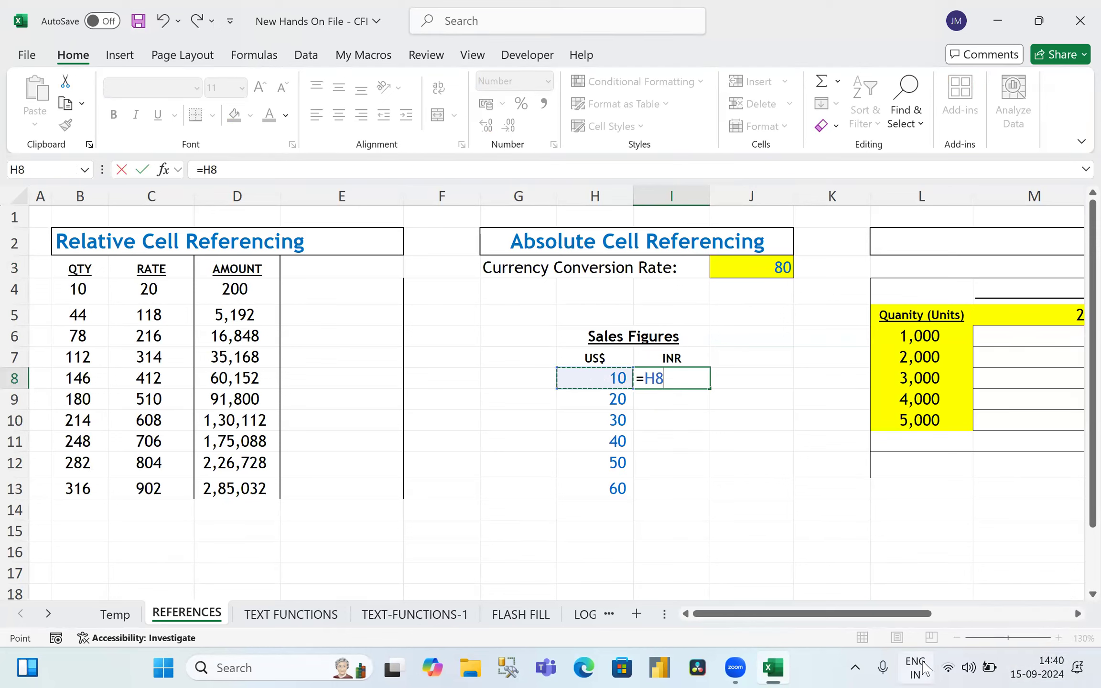
type("*")
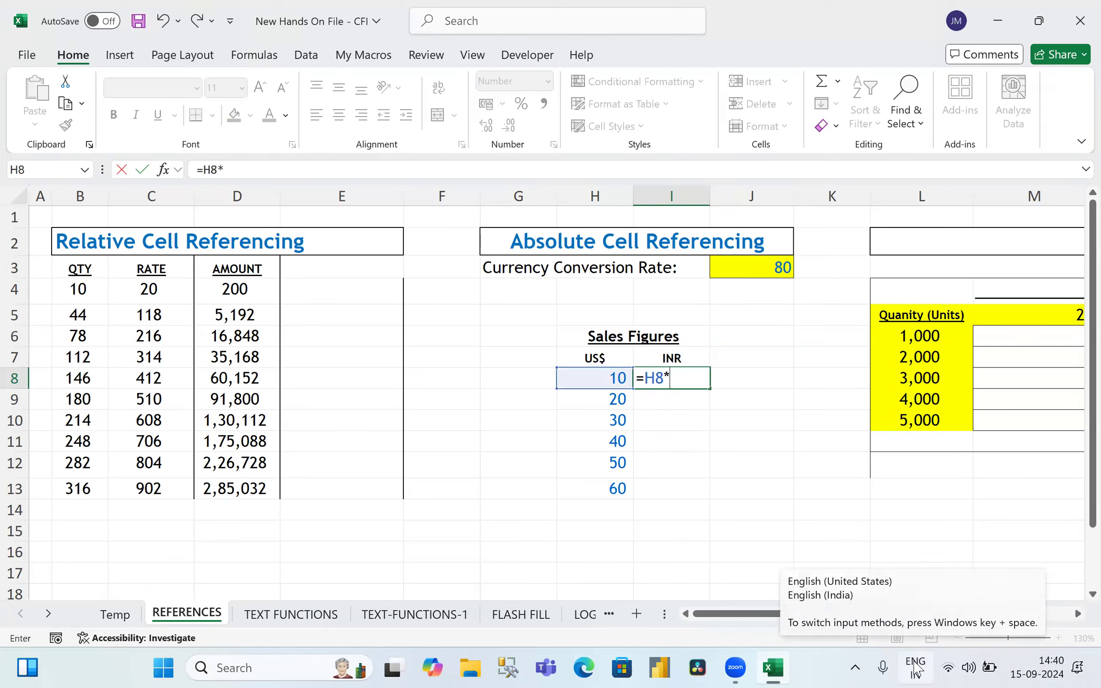
left_click(779, 273)
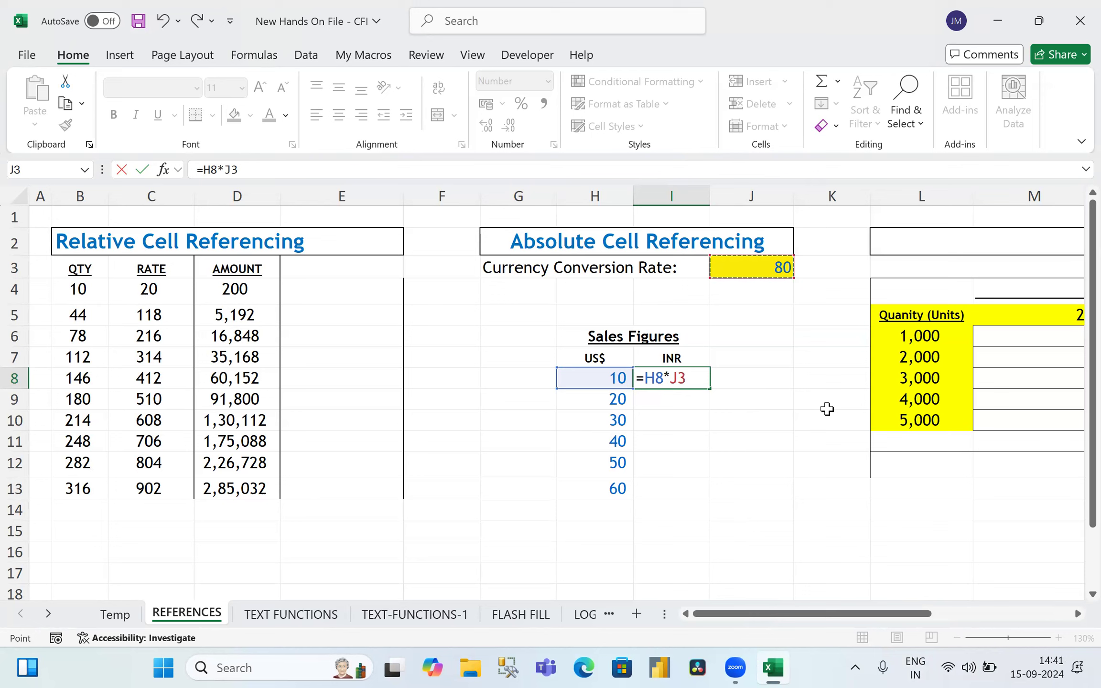
key("Return")
key("Up")
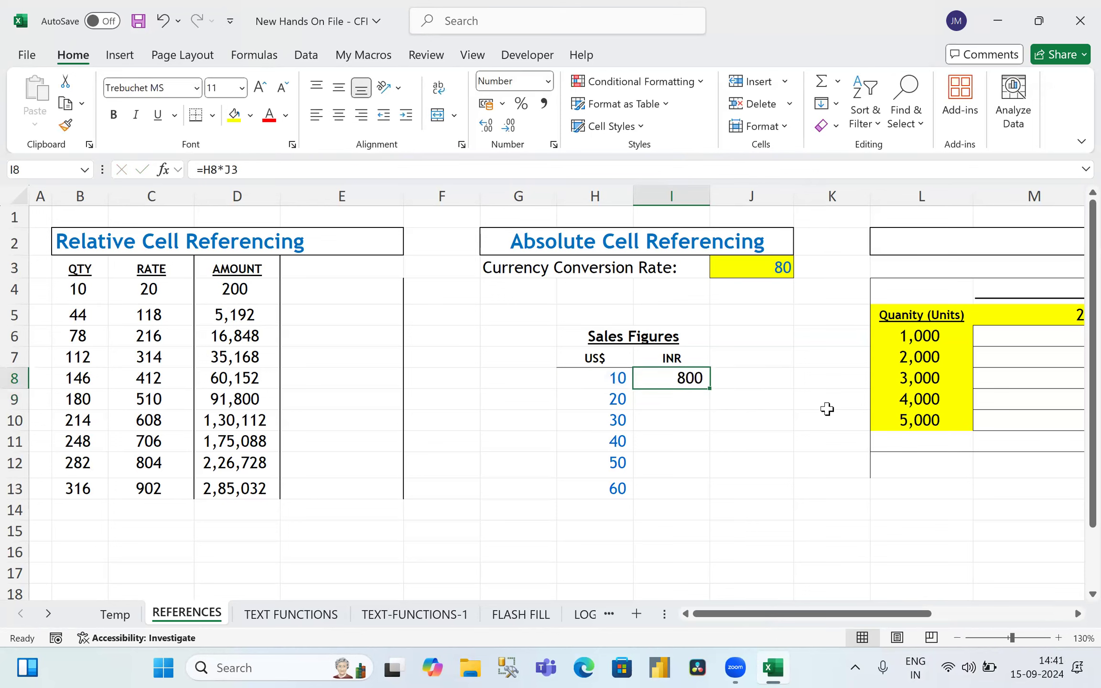
Step: Copy the relative INR formula in I8 down the column through I13
key("ctrl+c")
key("shift+Down")
key("shift+Down")
key("shift+Down")
key("shift+Down")
key("shift+Down")
key("Return")
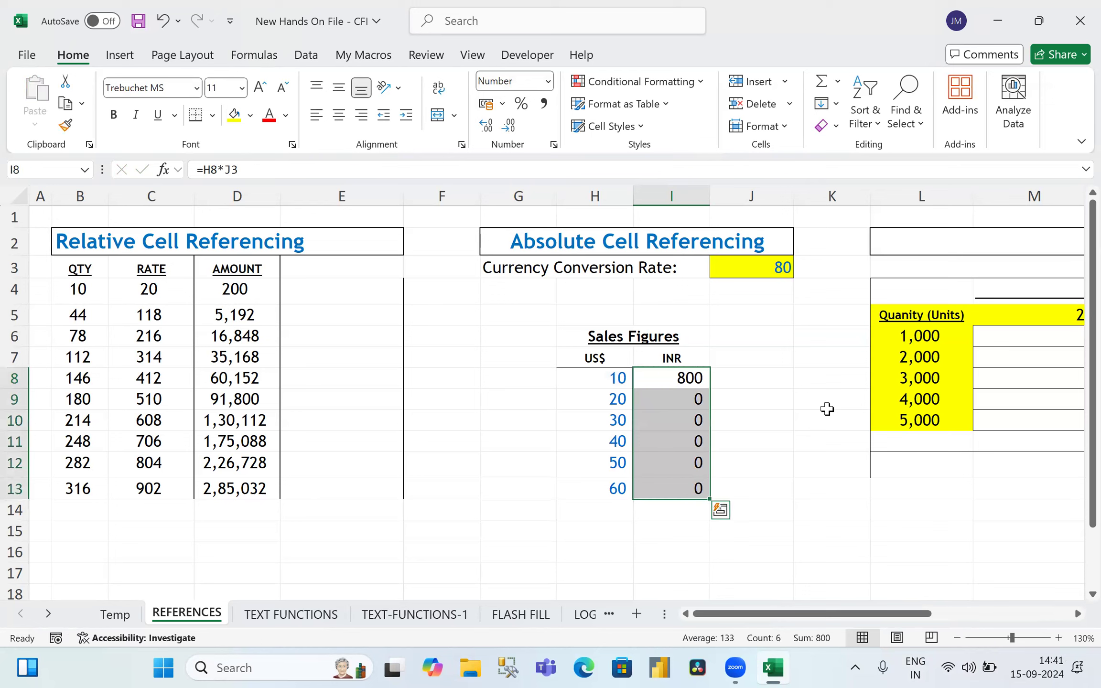
Step: Examine the INR formulas in I9 through I13 to see how the reference to the conversion rate shifts by row
key("Down")
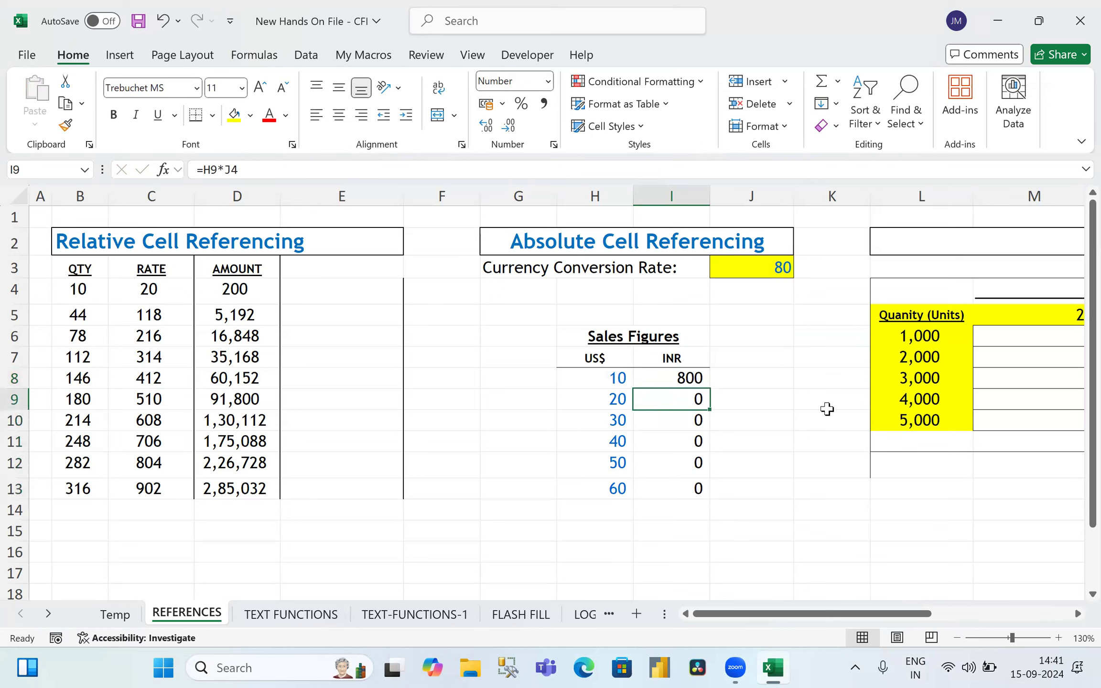
key("F2")
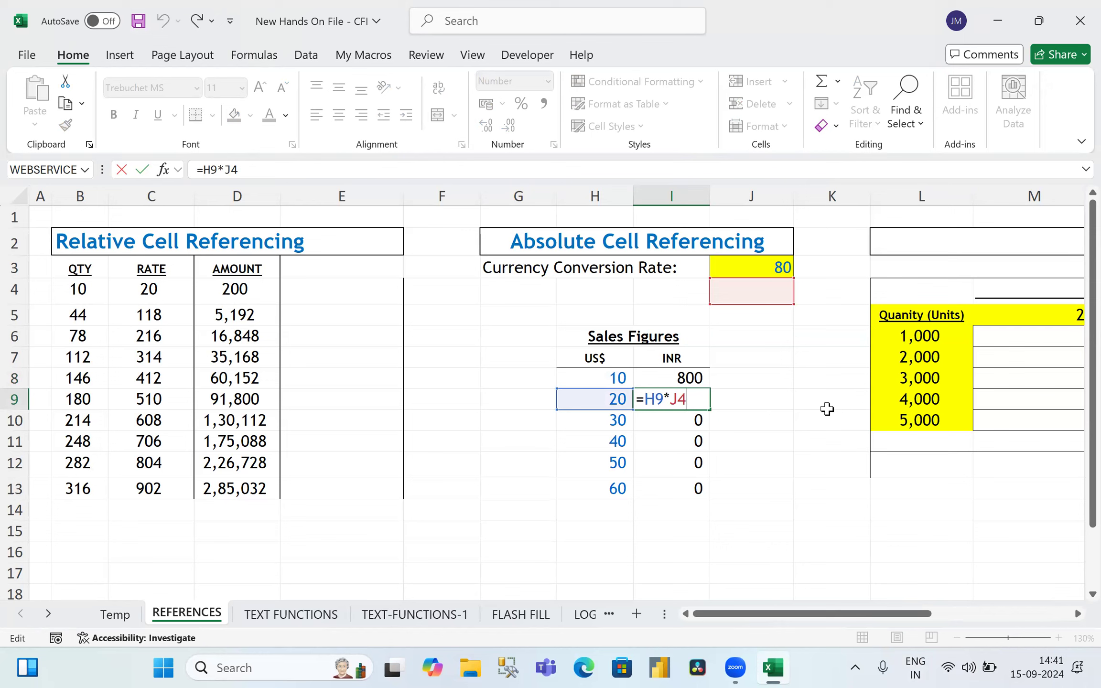
key("Return")
key("F2")
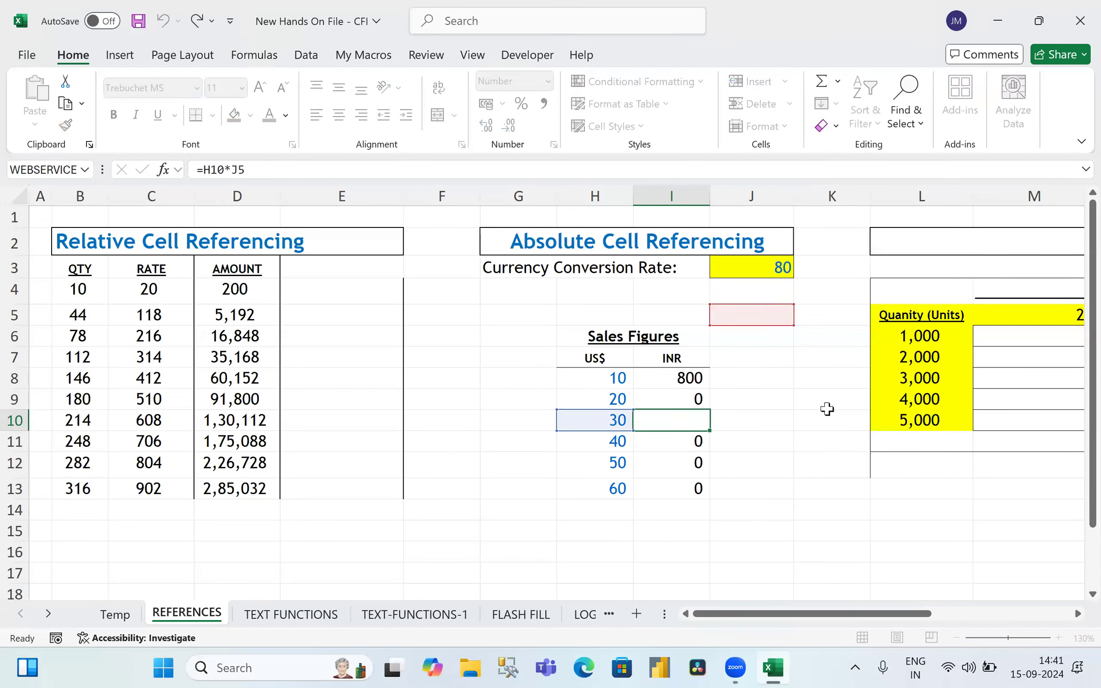
key("Return")
key("F2")
key("Return")
key("F2")
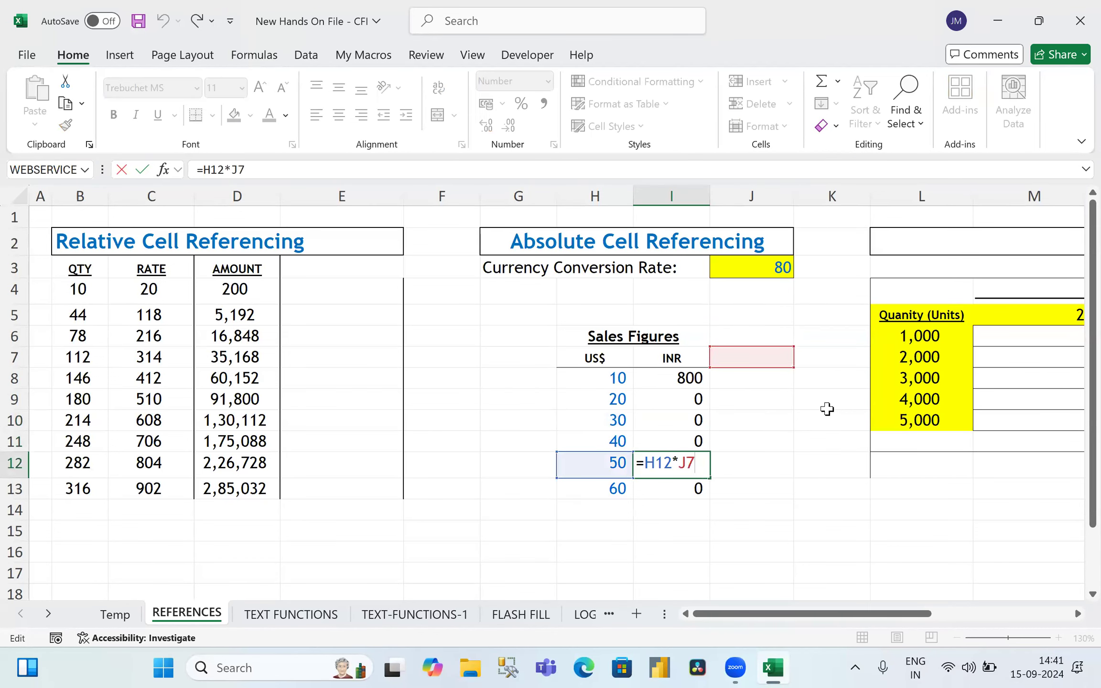
key("Return")
key("F2")
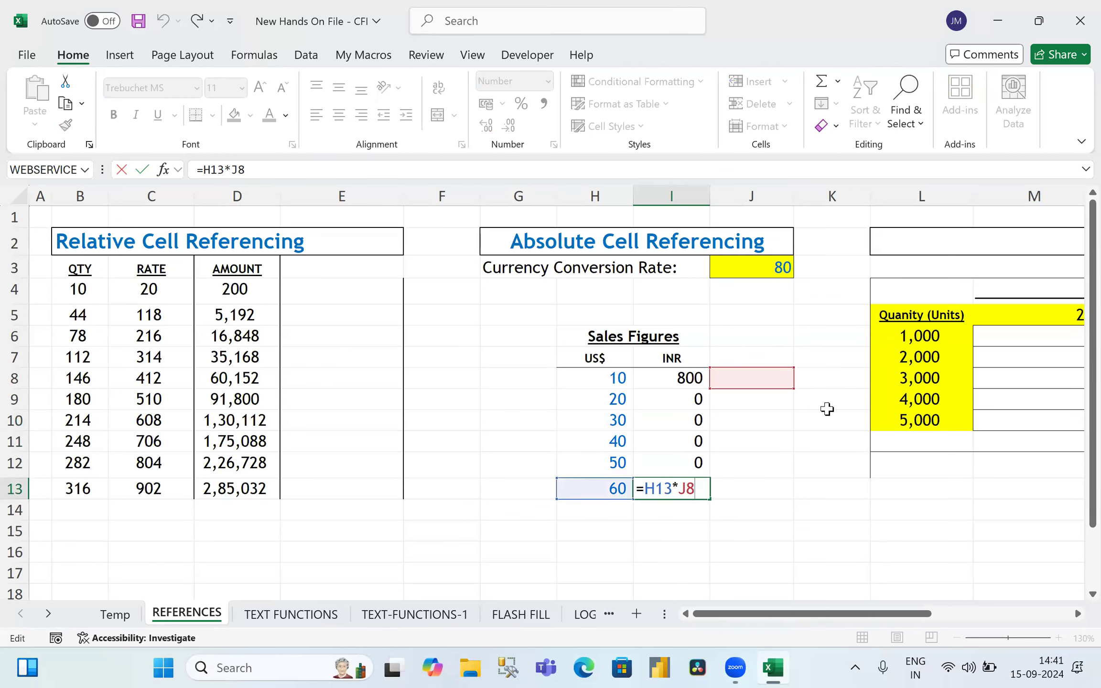
key("Escape")
Step: Make the conversion rate reference in I8 absolute so the formula reads =H8*$J$3
key("Up")
key("Up")
key("Up")
key("Up")
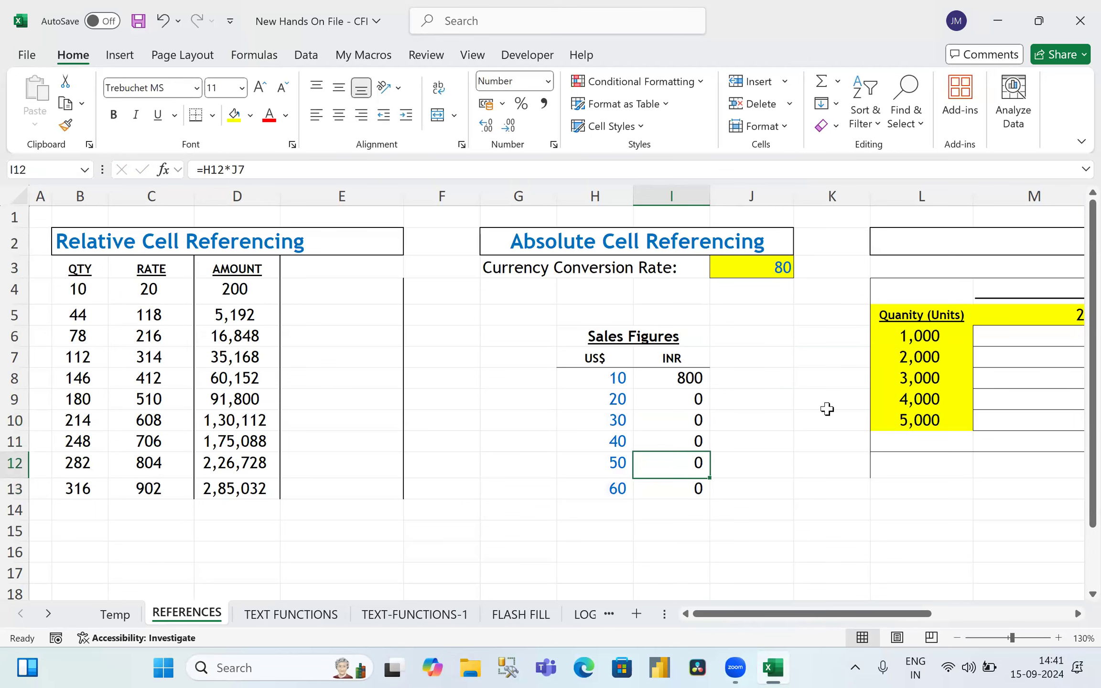
key("Up")
key("F2")
key("shift+Left")
key("shift+Left")
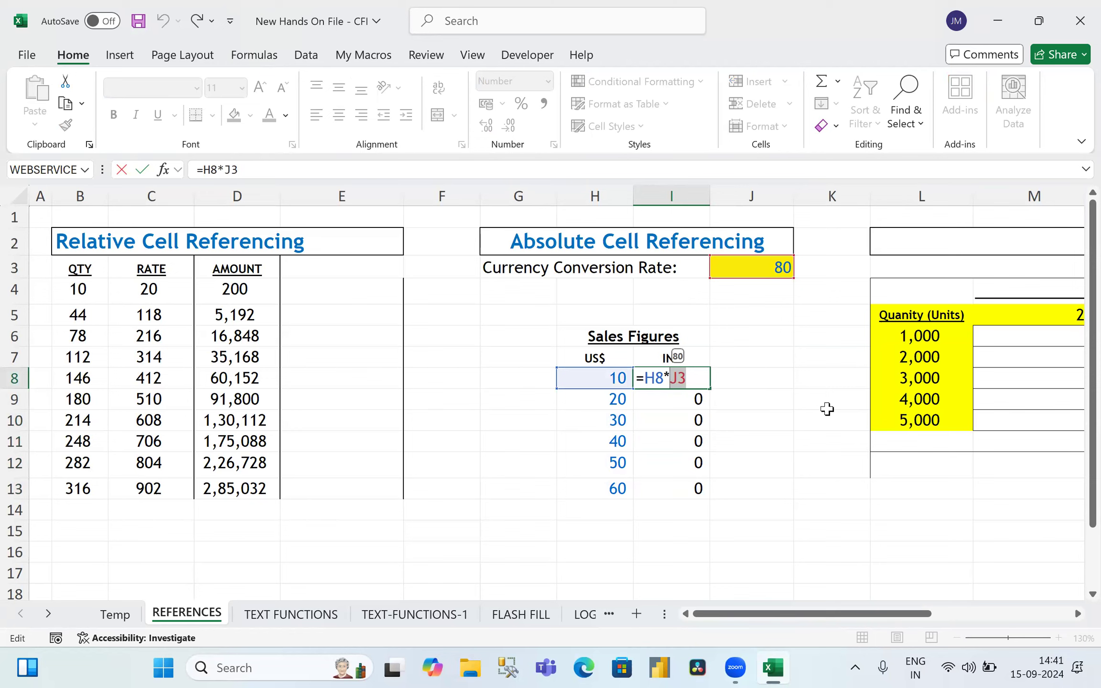
key("F4")
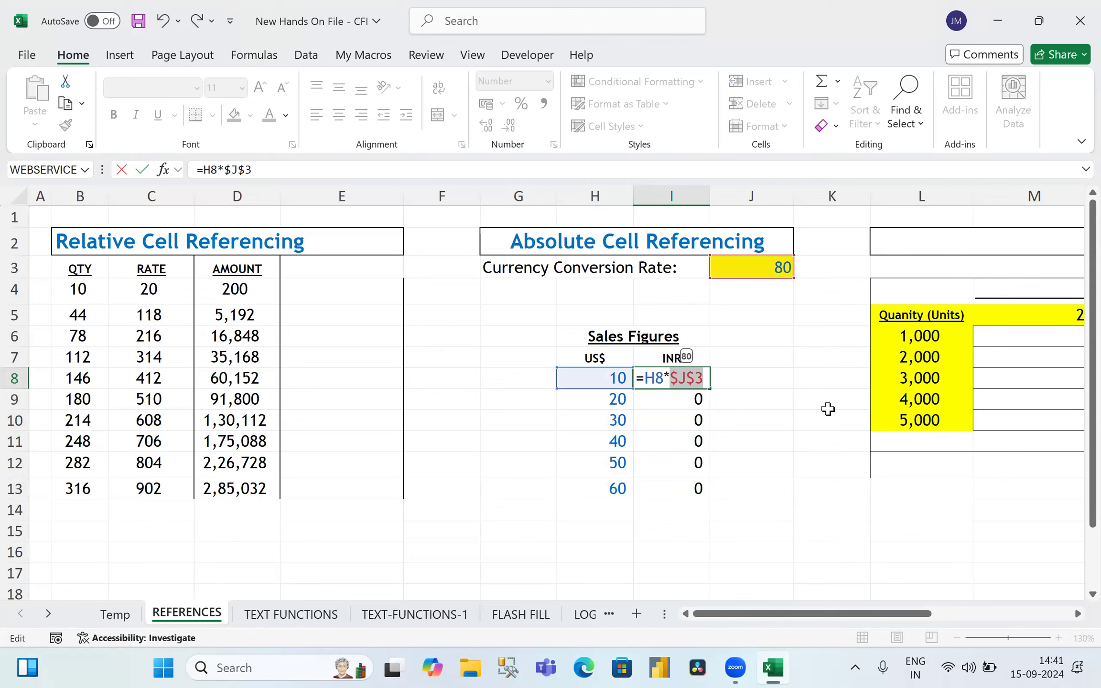
key("Return")
key("Up")
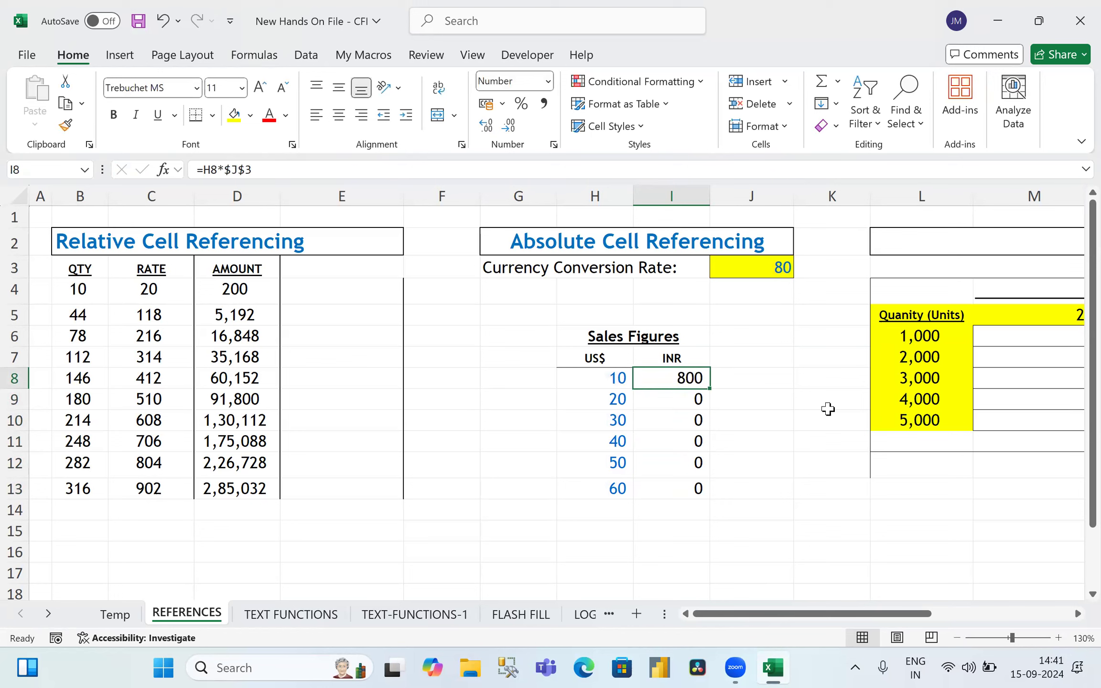
Step: Copy the corrected formula with the absolute rate reference from I8 over I9 through I13
key("ctrl+c")
key("shift+Down")
key("shift+Down")
key("shift+Down")
key("shift+Down")
key("shift+Down")
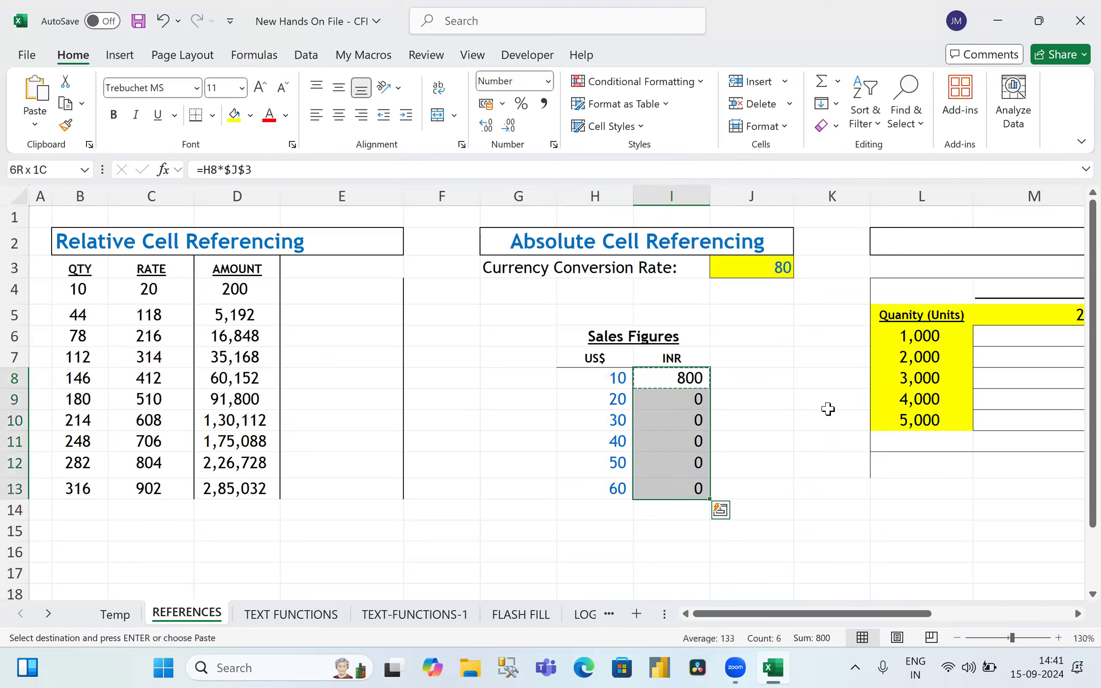
key("Return")
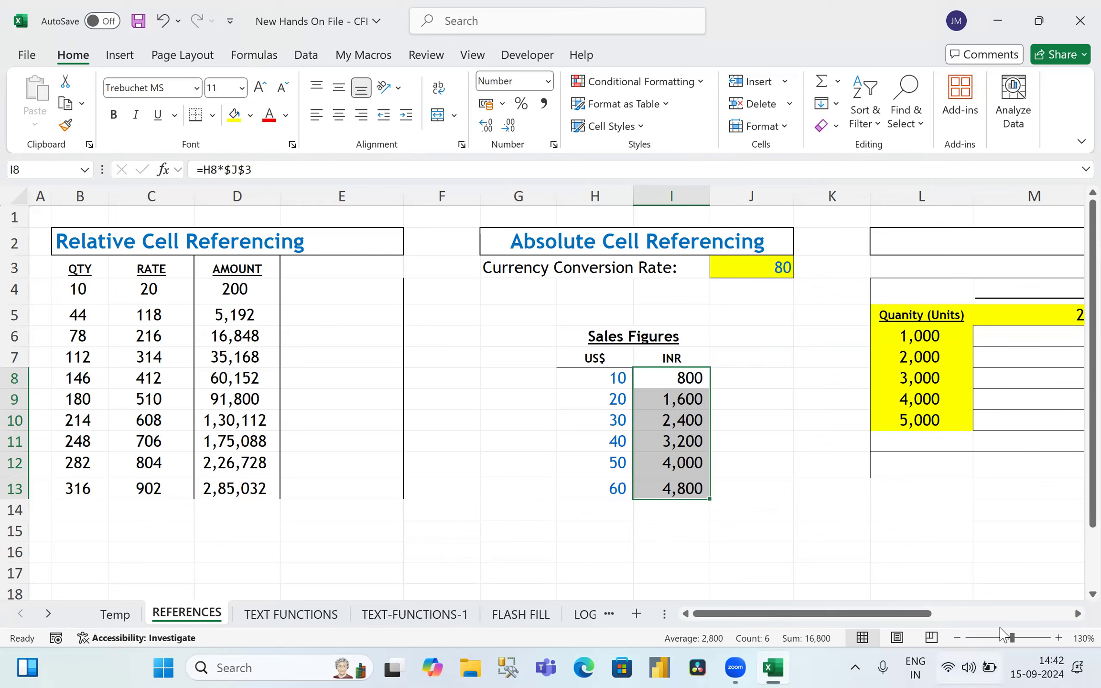
Step: Fill the prices in M5:P5 of the Standard Price-Qty Matrix with orange
left_click(1077, 613)
scroll(1077, 614, "right", 6)
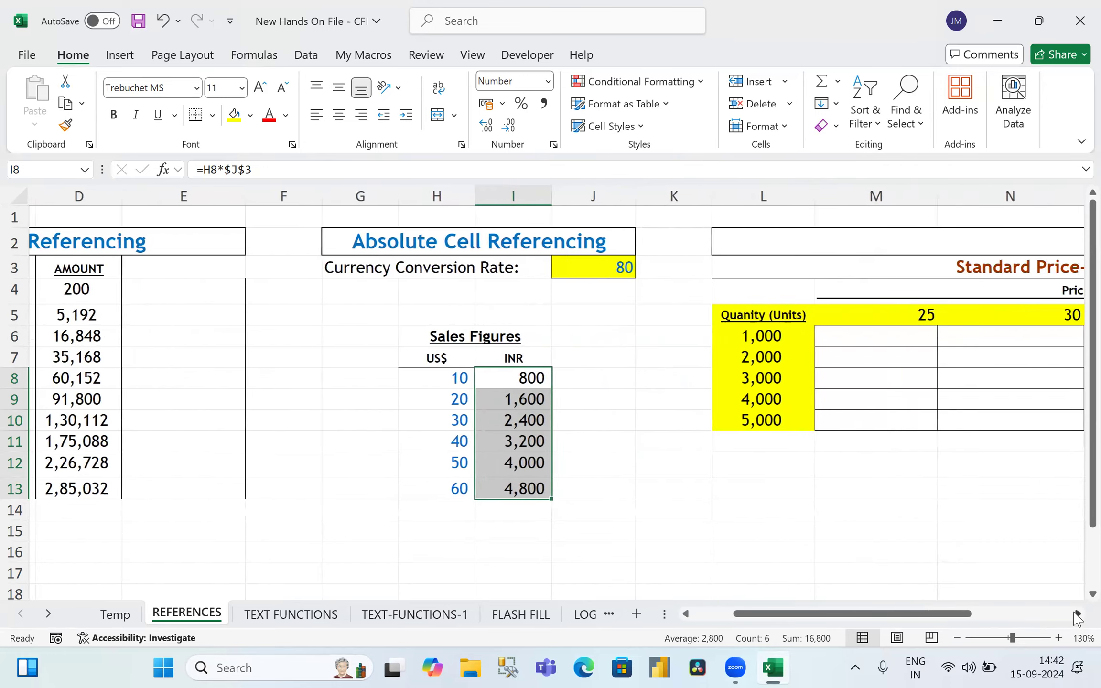
left_click(646, 496)
left_click_drag(614, 269, 574, 429)
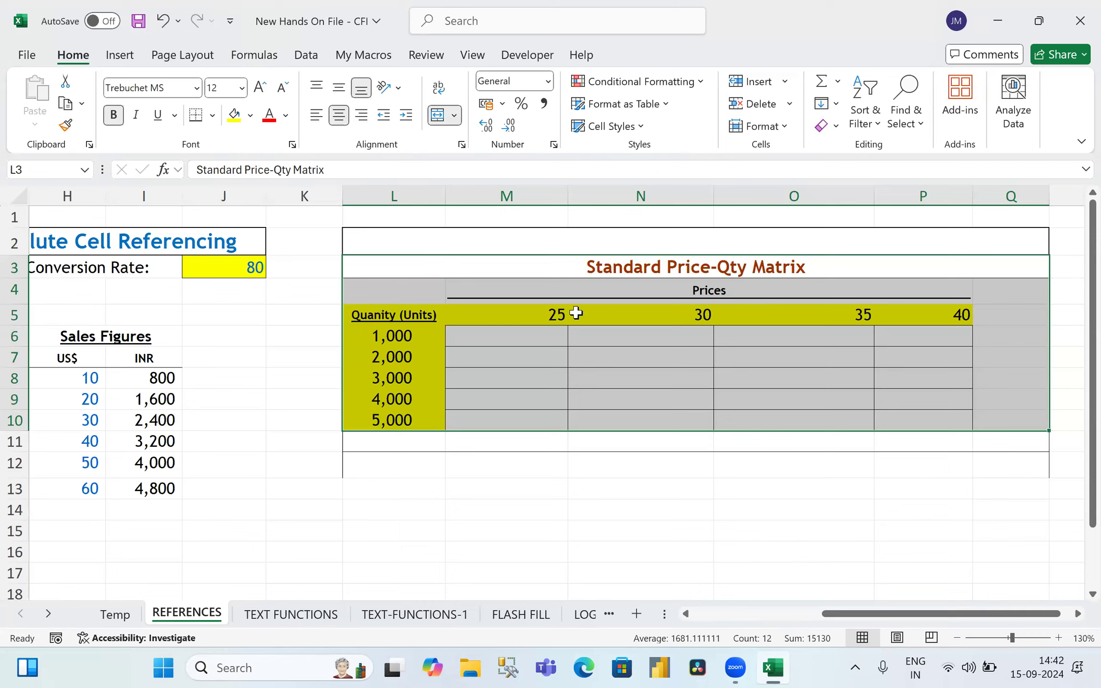
left_click_drag(539, 313, 914, 312)
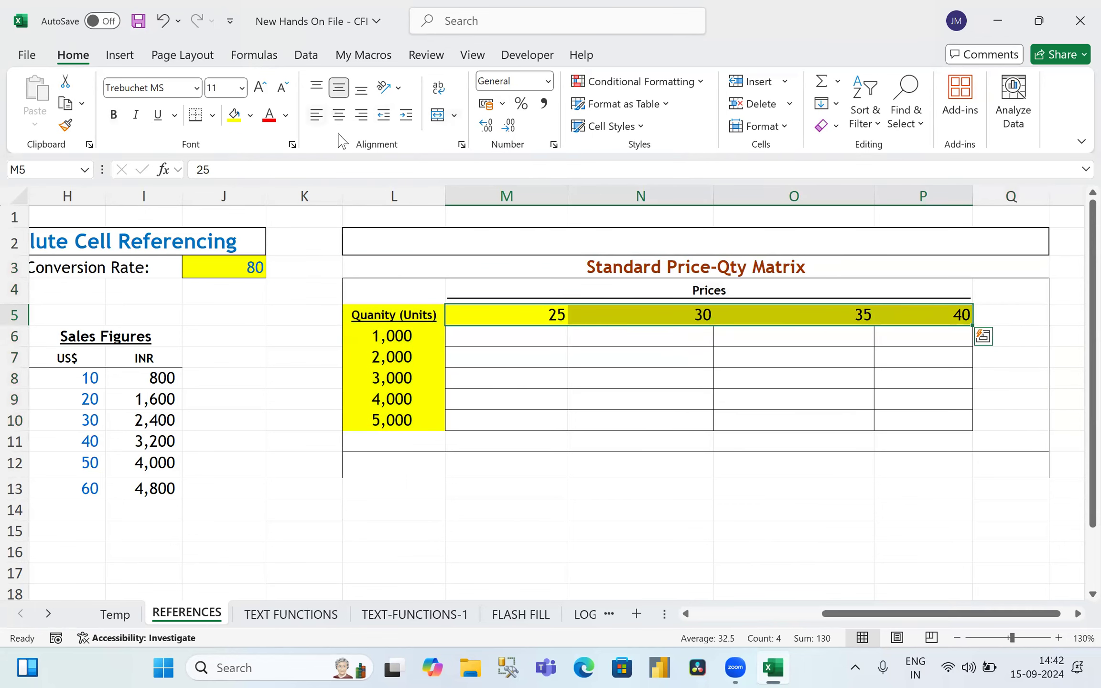
key("ctrl+shift+f")
Step: Examine the quantities in L6:L10 and the price in M5 to see which pair of values cells M6 and M7 have to multiply
left_click_drag(405, 334, 410, 421)
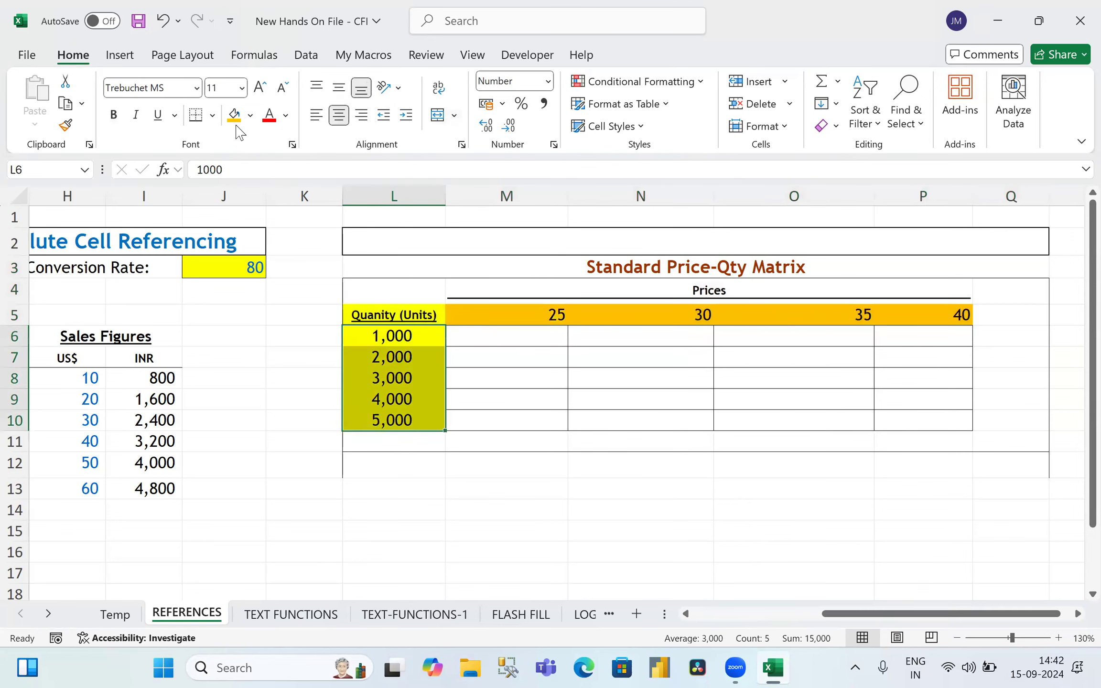
left_click(498, 335)
left_click(539, 314)
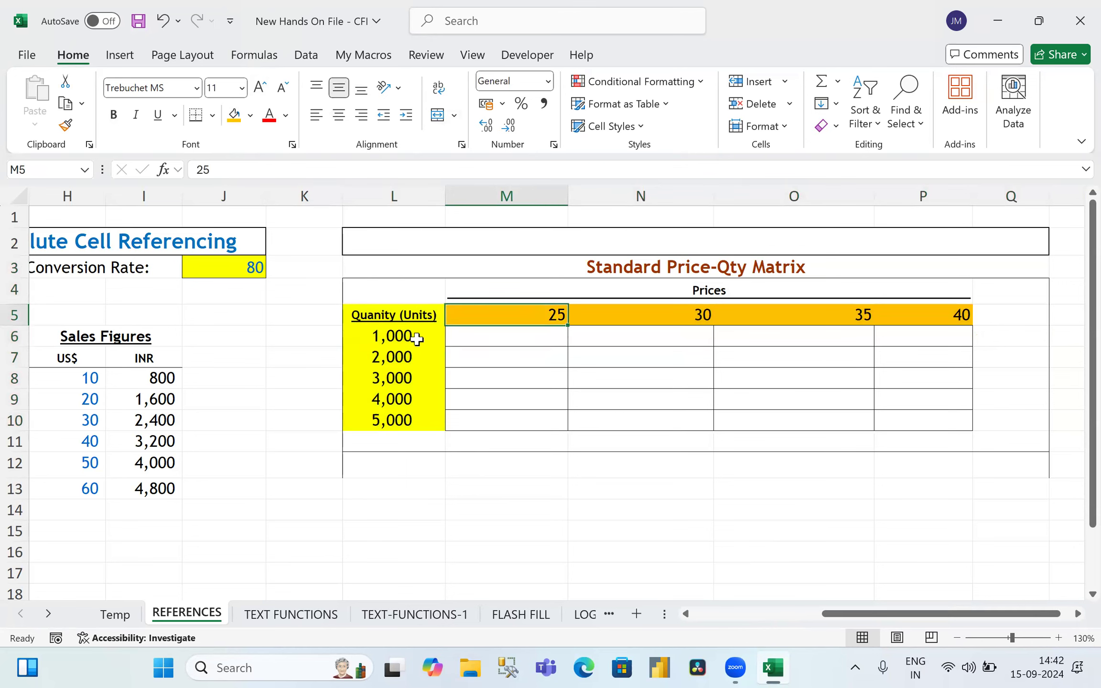
left_click(390, 336)
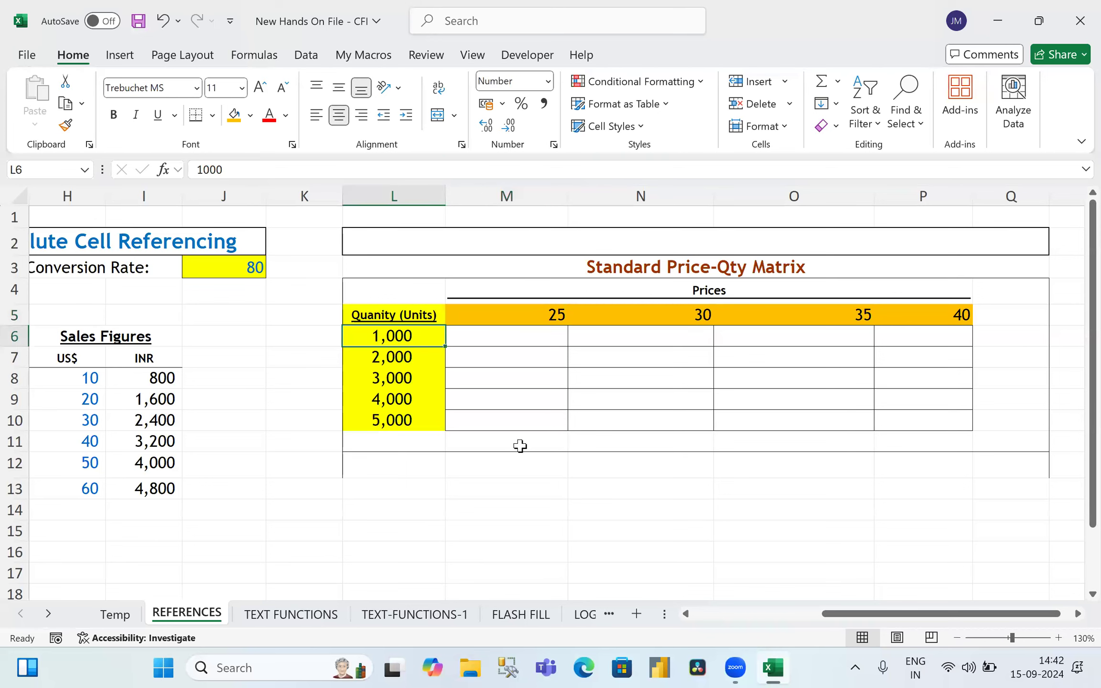
left_click(485, 340)
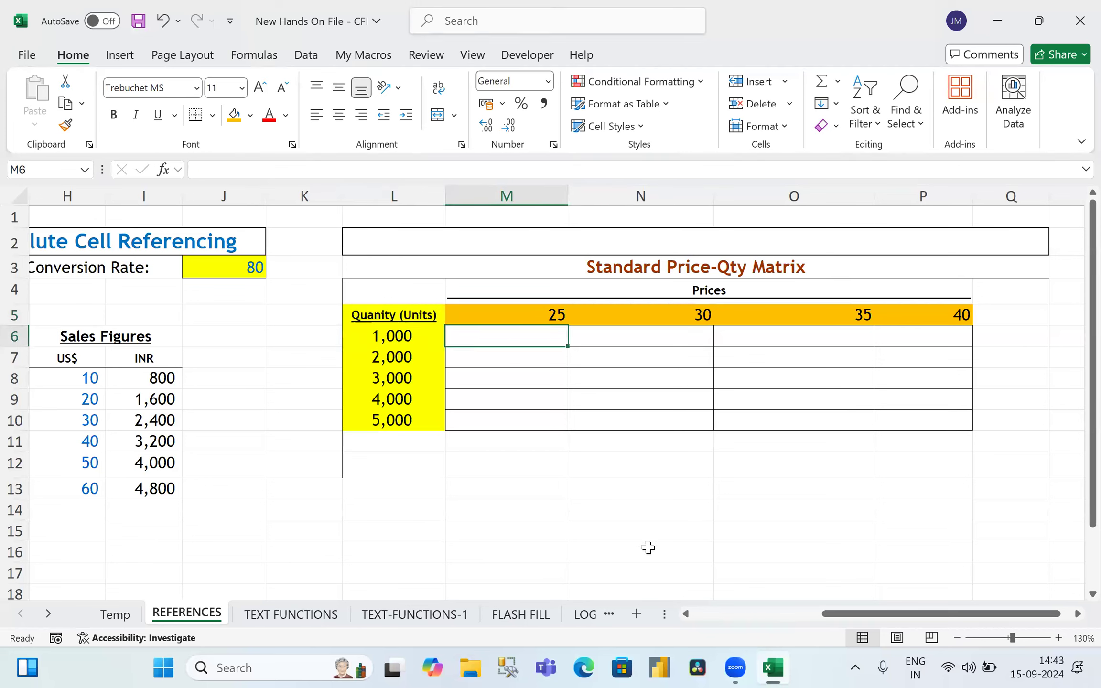
left_click(514, 359)
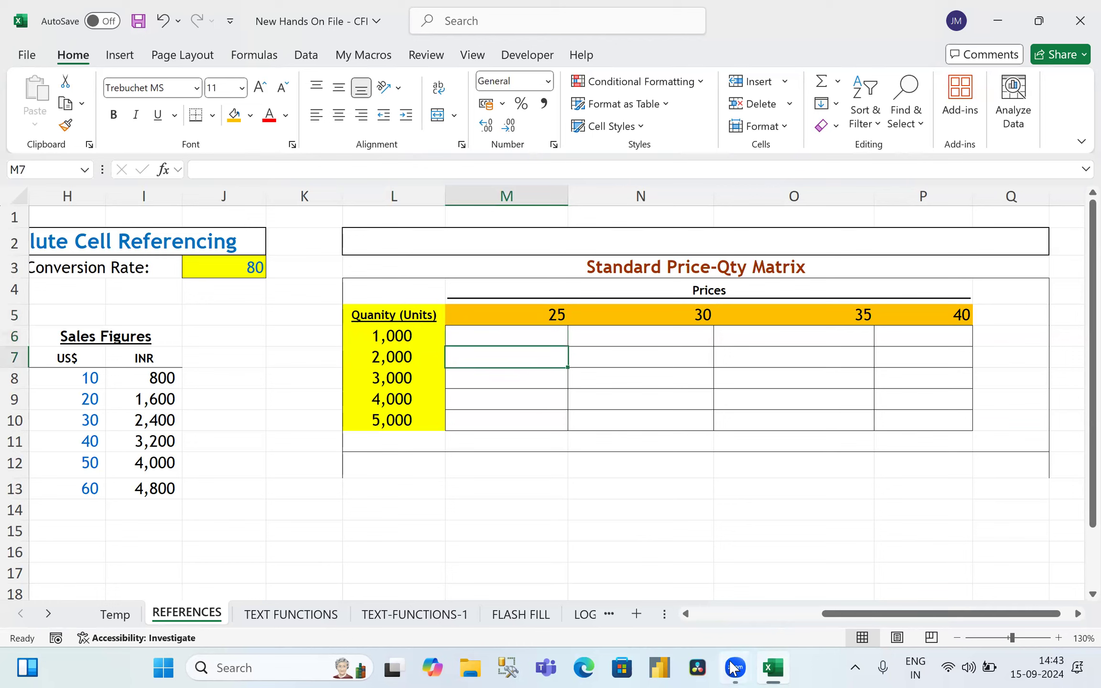
left_click(555, 313)
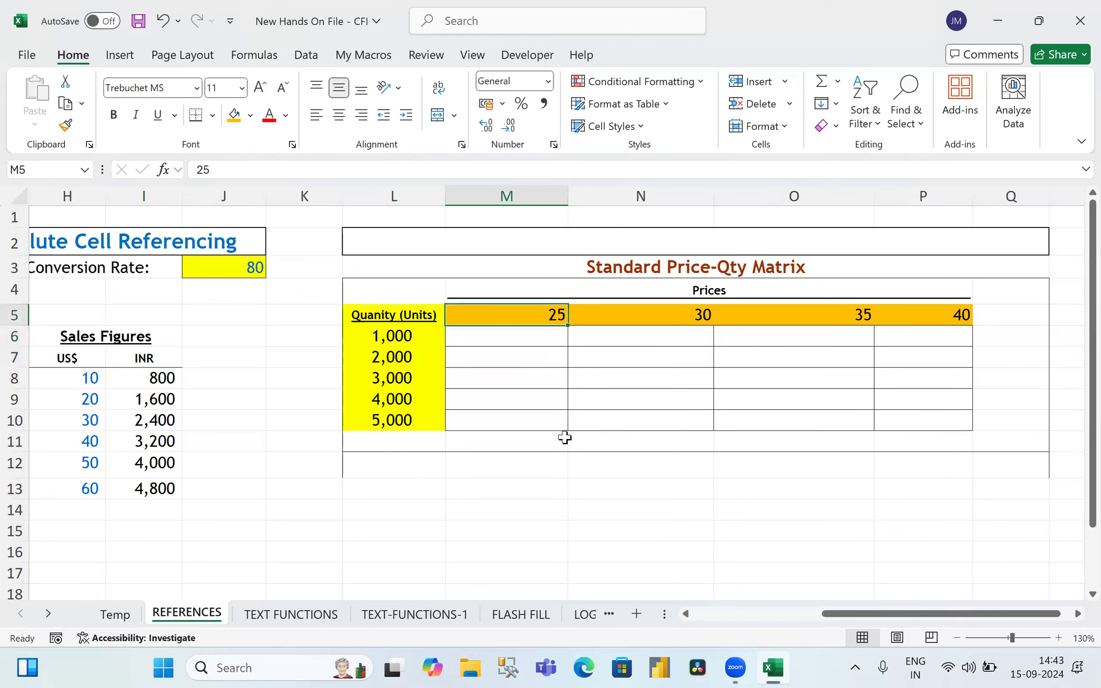
left_click(407, 354)
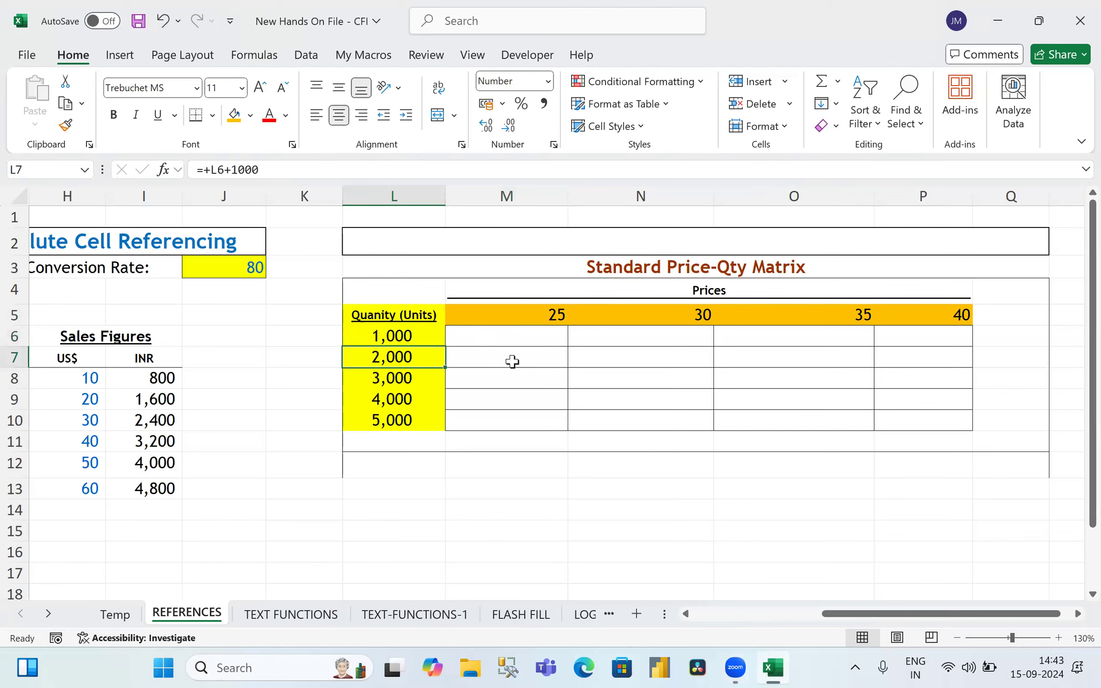
Step: Examine which price in M5:P5 applies to each column of the matrix and which row the prices share
left_click_drag(515, 336, 516, 422)
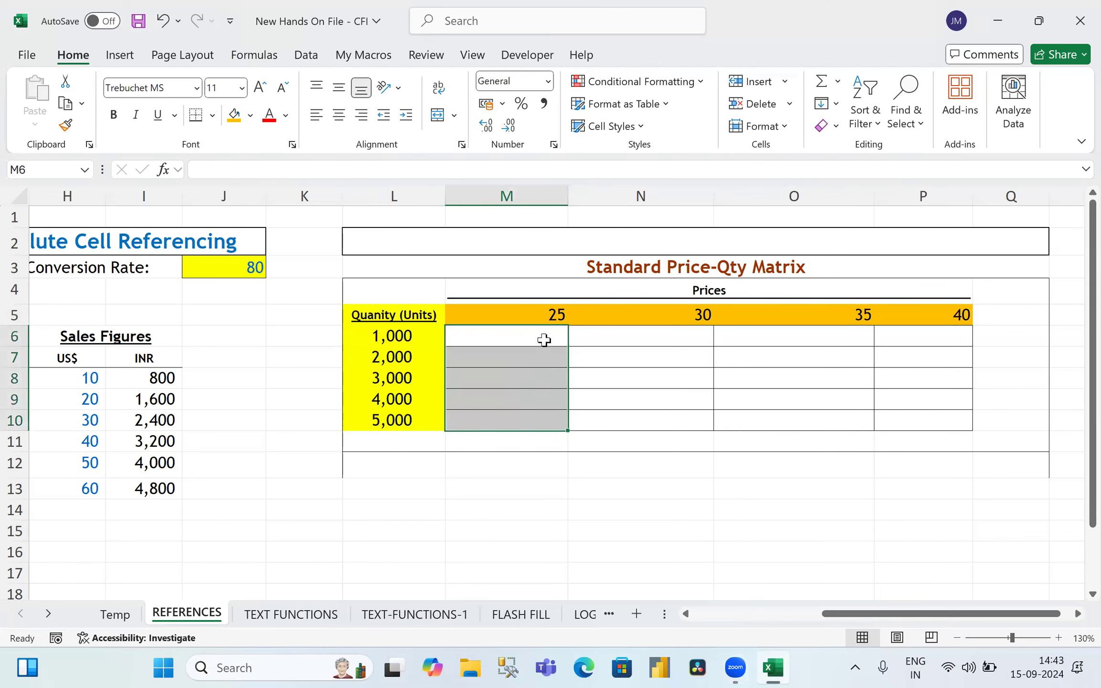
left_click(550, 313)
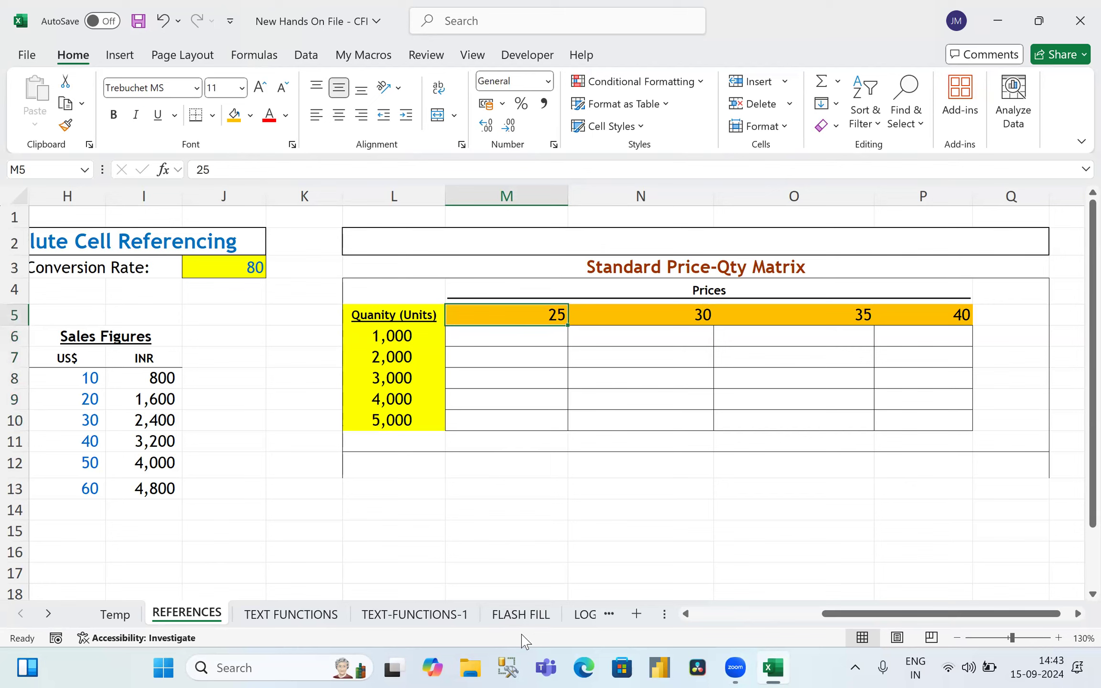
left_click_drag(504, 337, 504, 419)
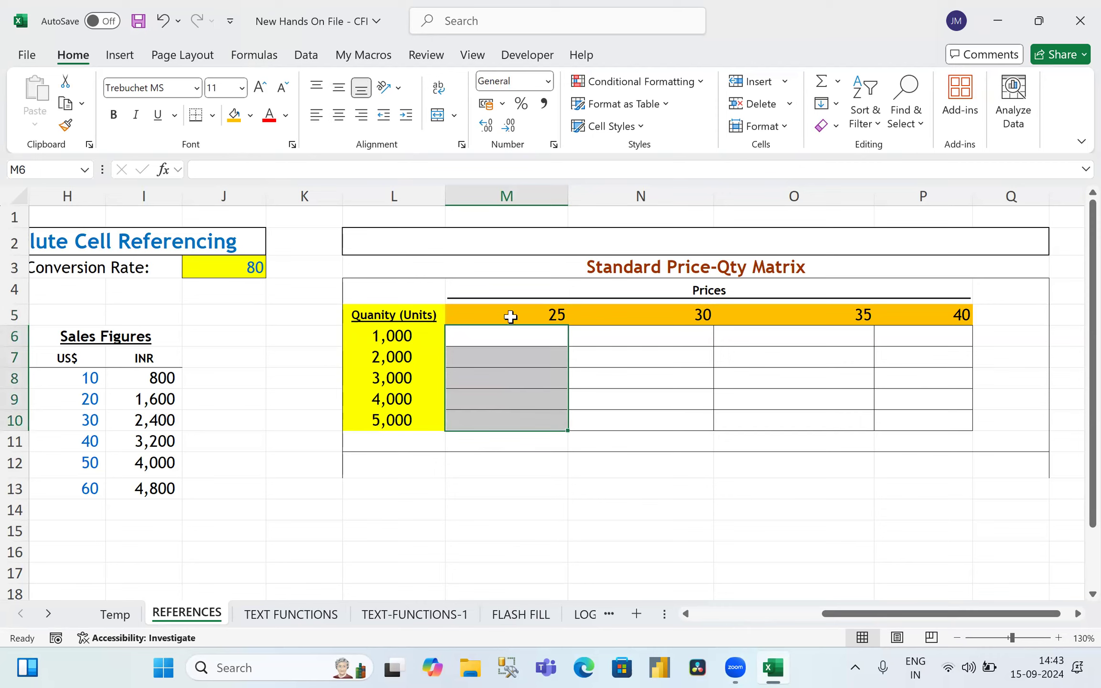
left_click_drag(658, 336, 653, 420)
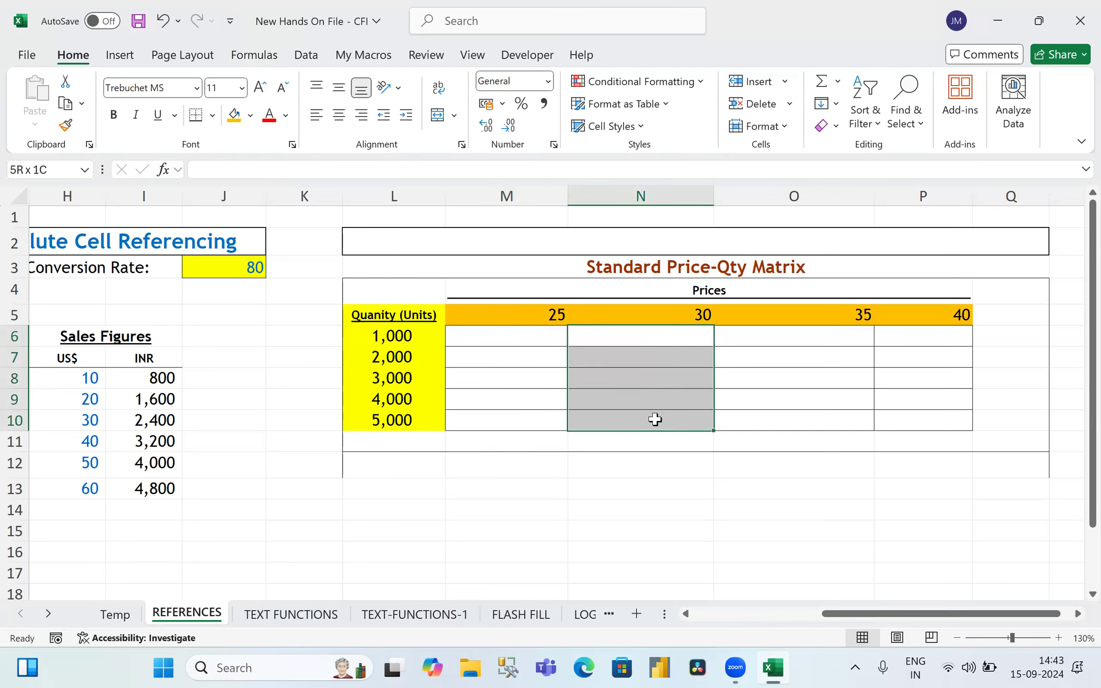
left_click(667, 315)
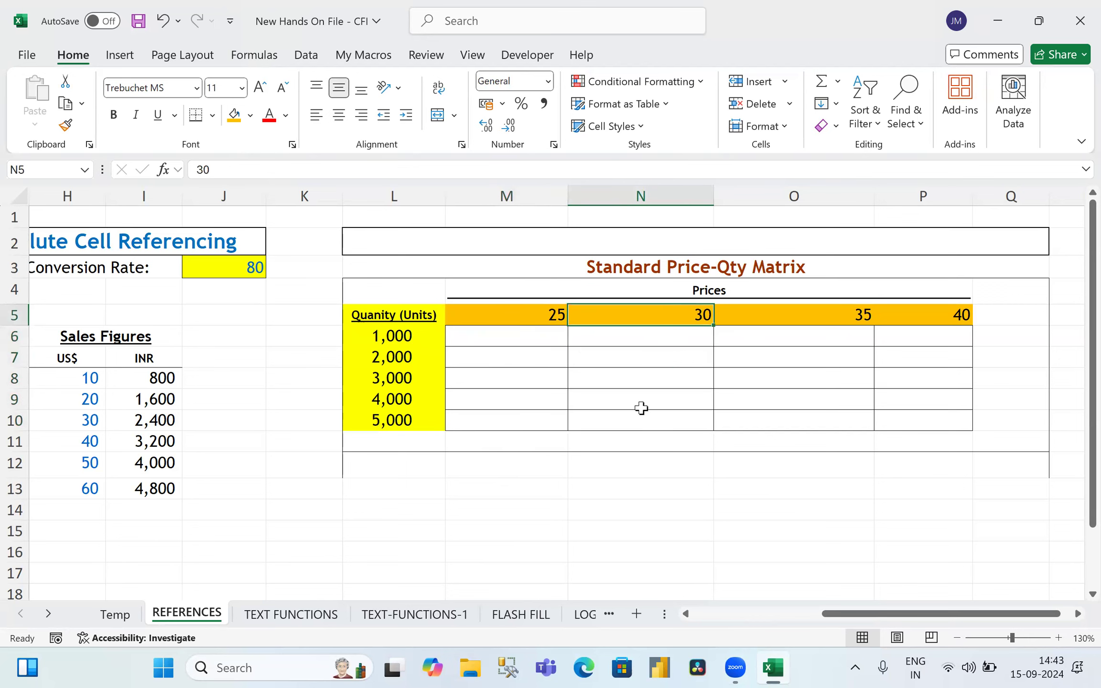
left_click_drag(792, 338, 791, 420)
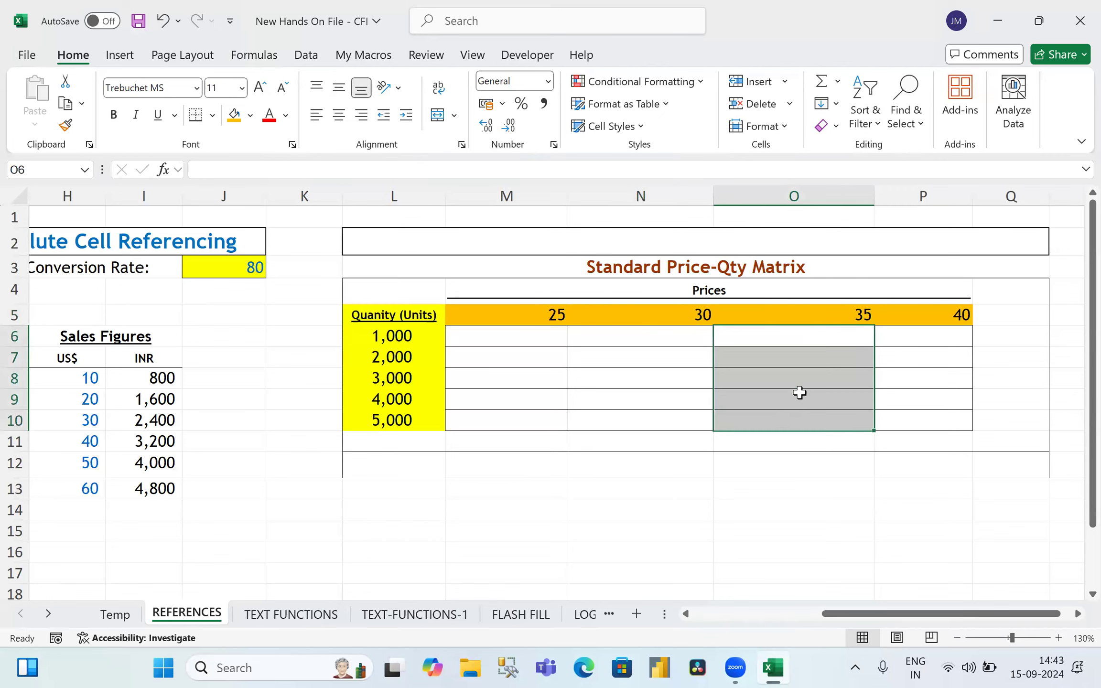
left_click(819, 314)
left_click_drag(913, 336, 912, 423)
left_click(923, 314)
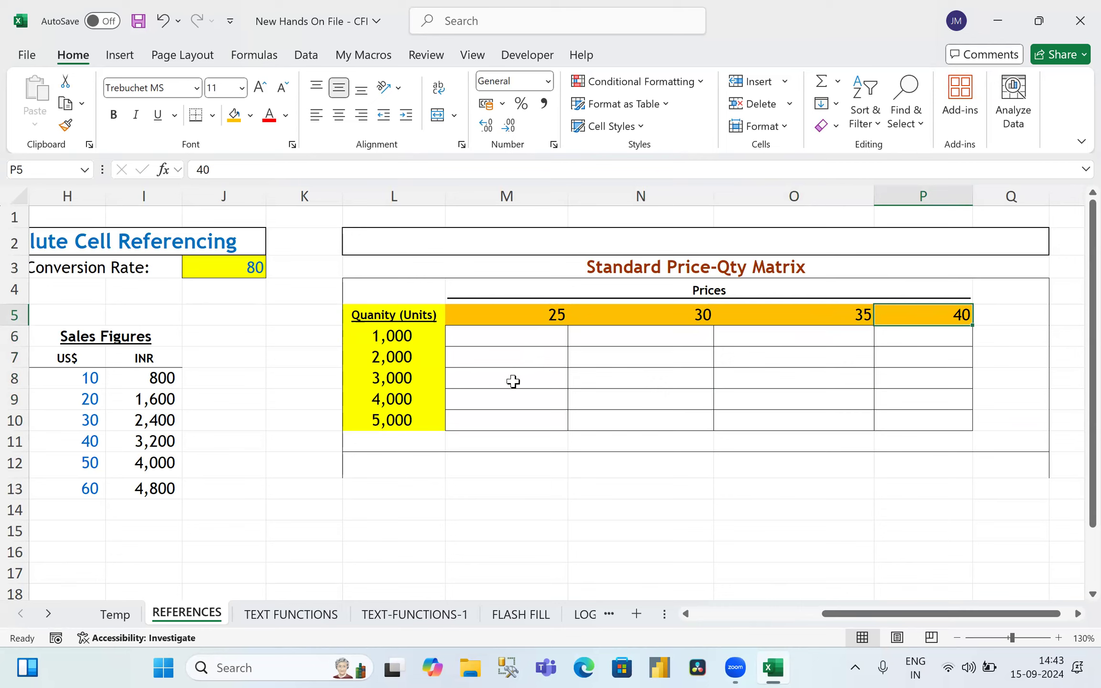
left_click(518, 316)
left_click(682, 315)
left_click(781, 303)
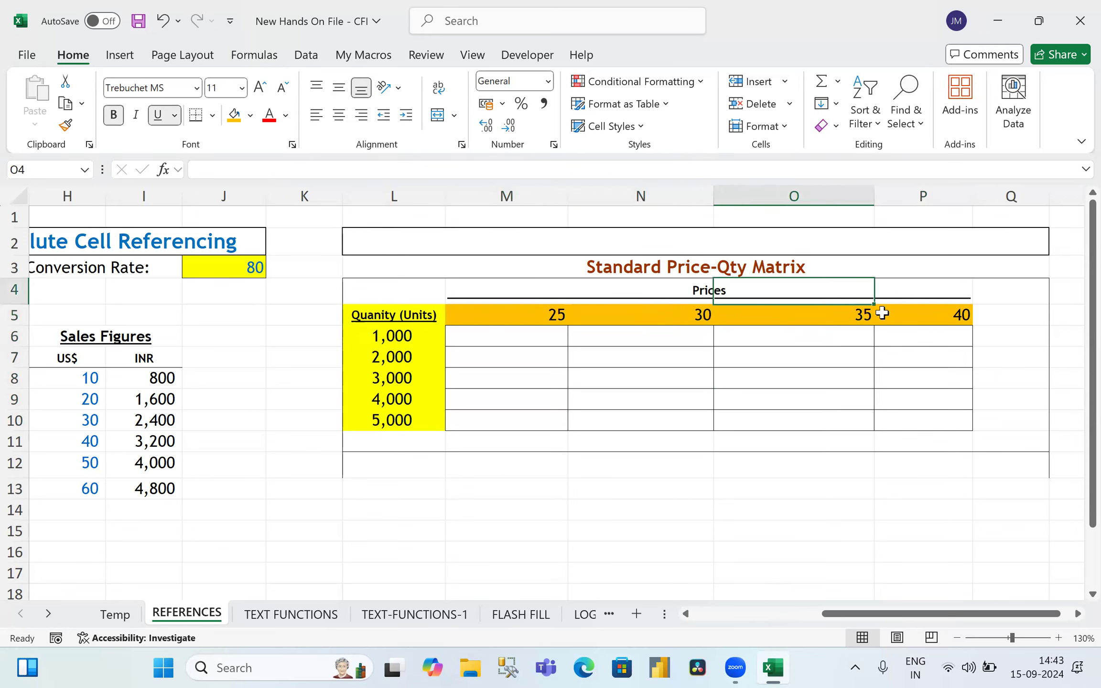
left_click(934, 311)
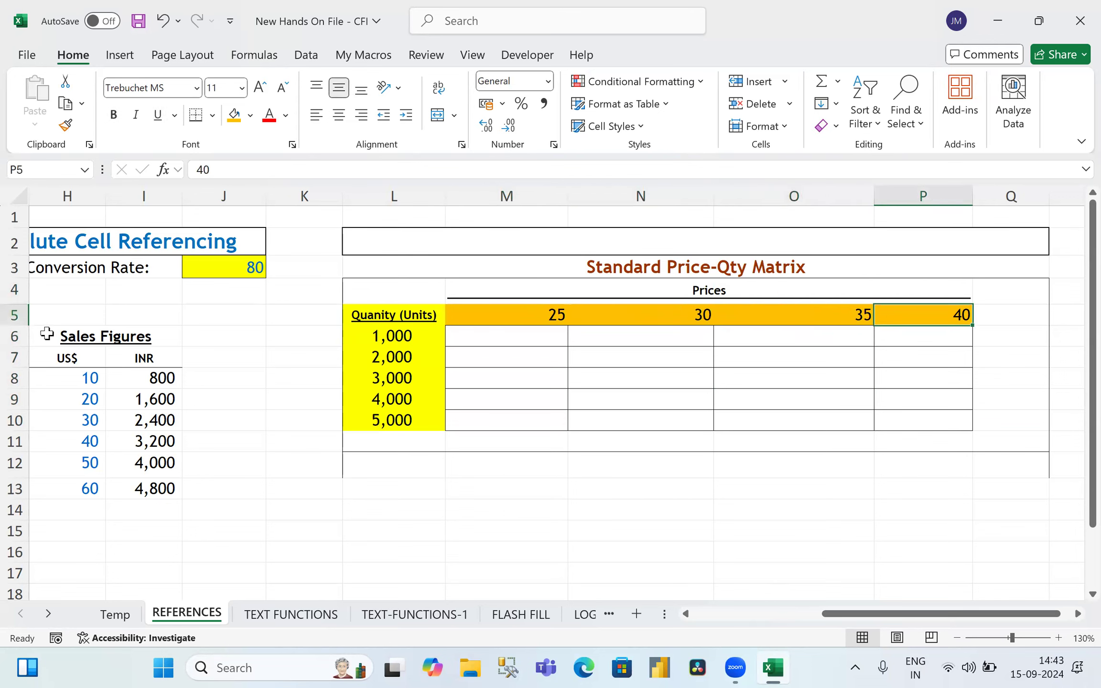
left_click(13, 314)
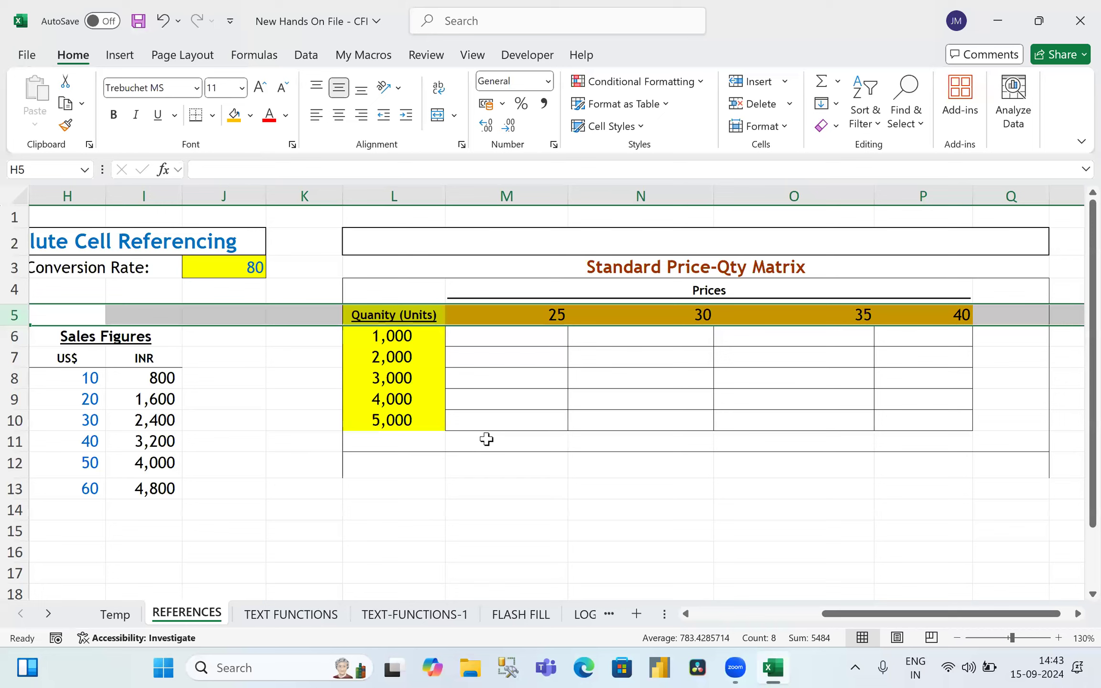
Step: Examine which quantity and price each cell in M6:P6 must multiply, comparing price row 5 with quantity column L
left_click(492, 336)
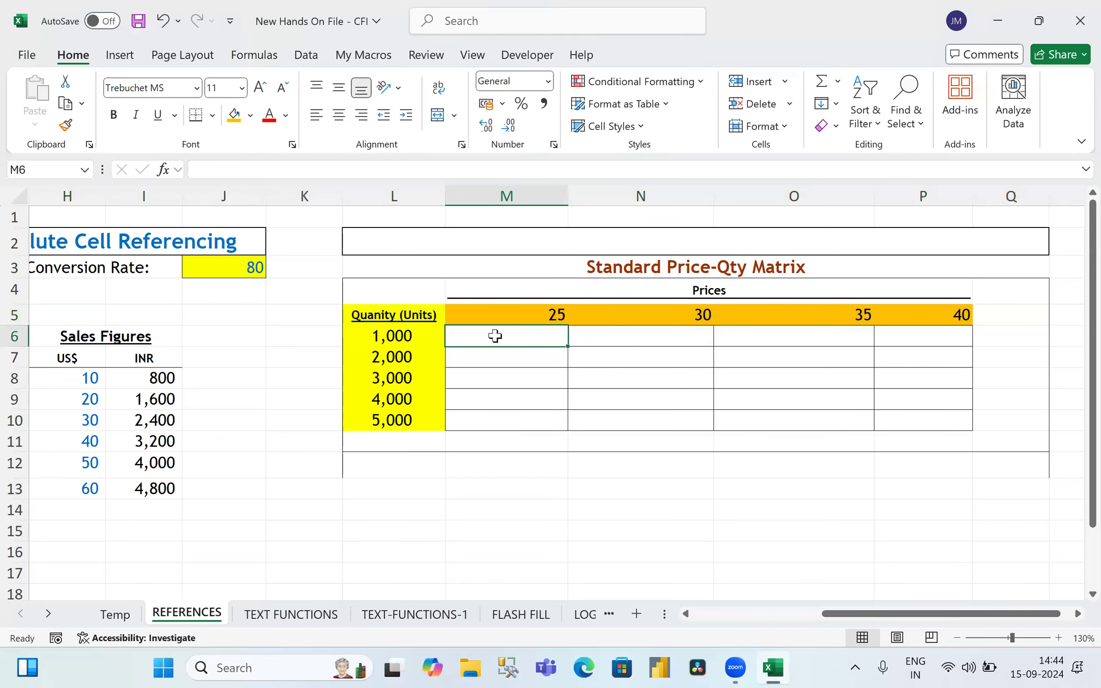
left_click(414, 337)
left_click(499, 332)
left_click(625, 336)
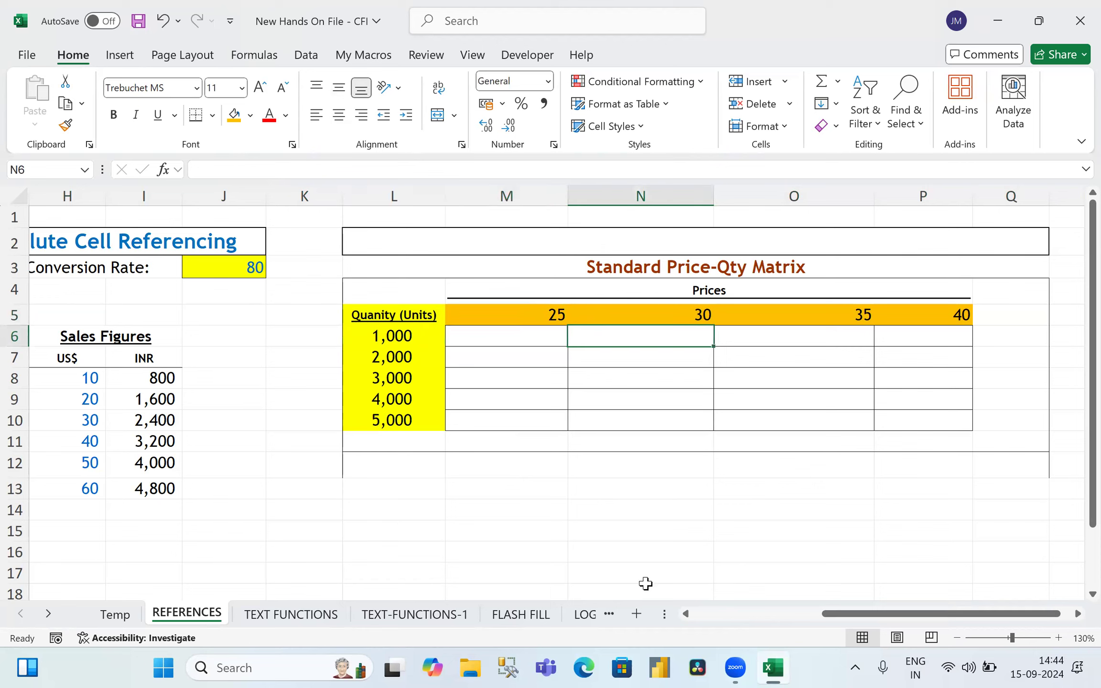
left_click(671, 314)
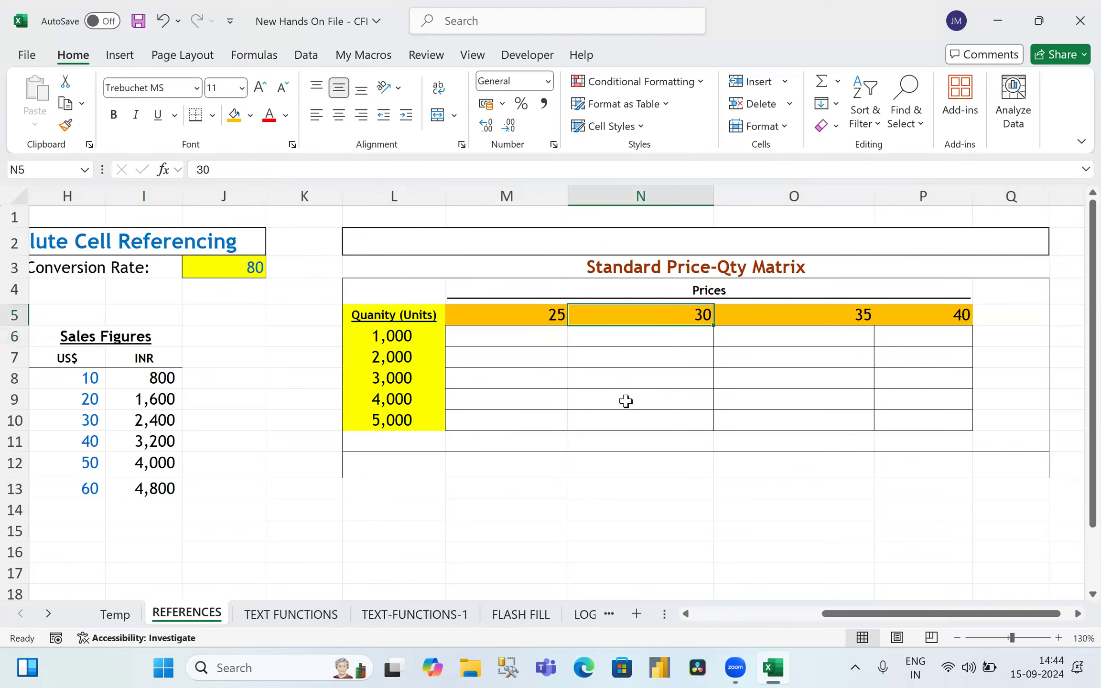
left_click(394, 337)
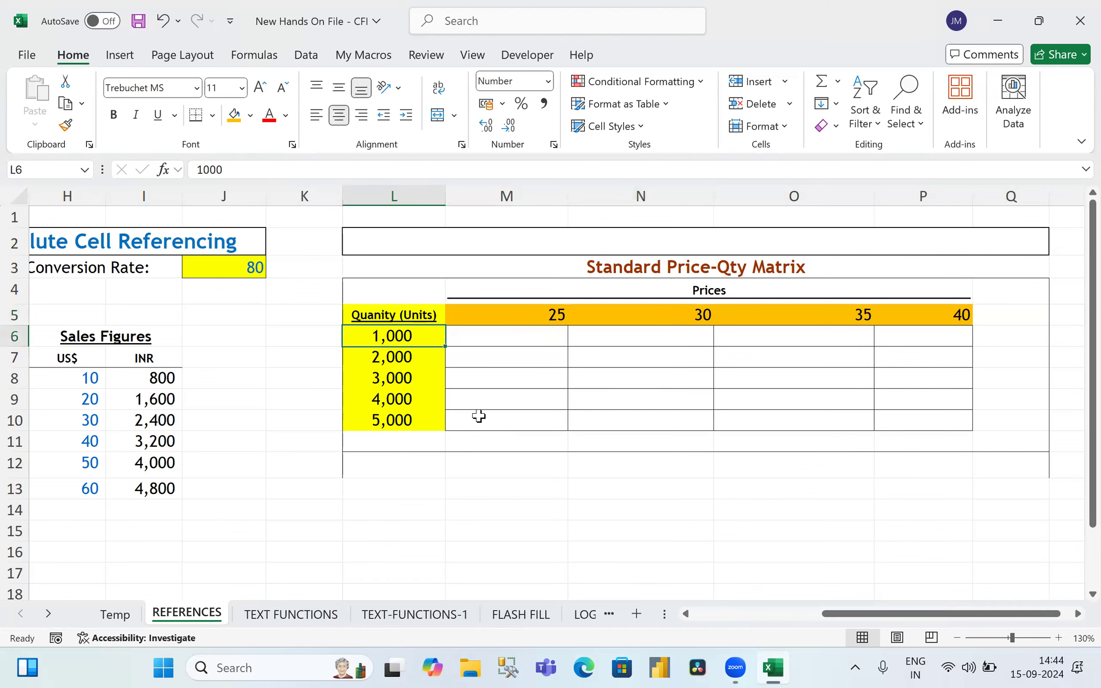
left_click(755, 334)
left_click(790, 314)
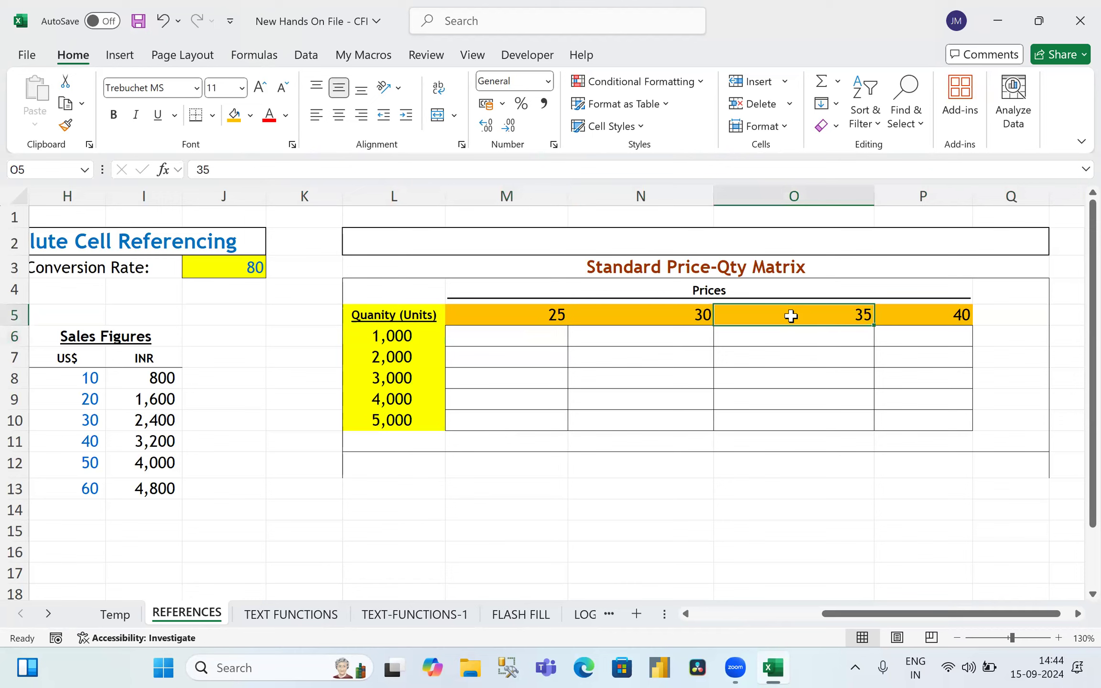
left_click(402, 337)
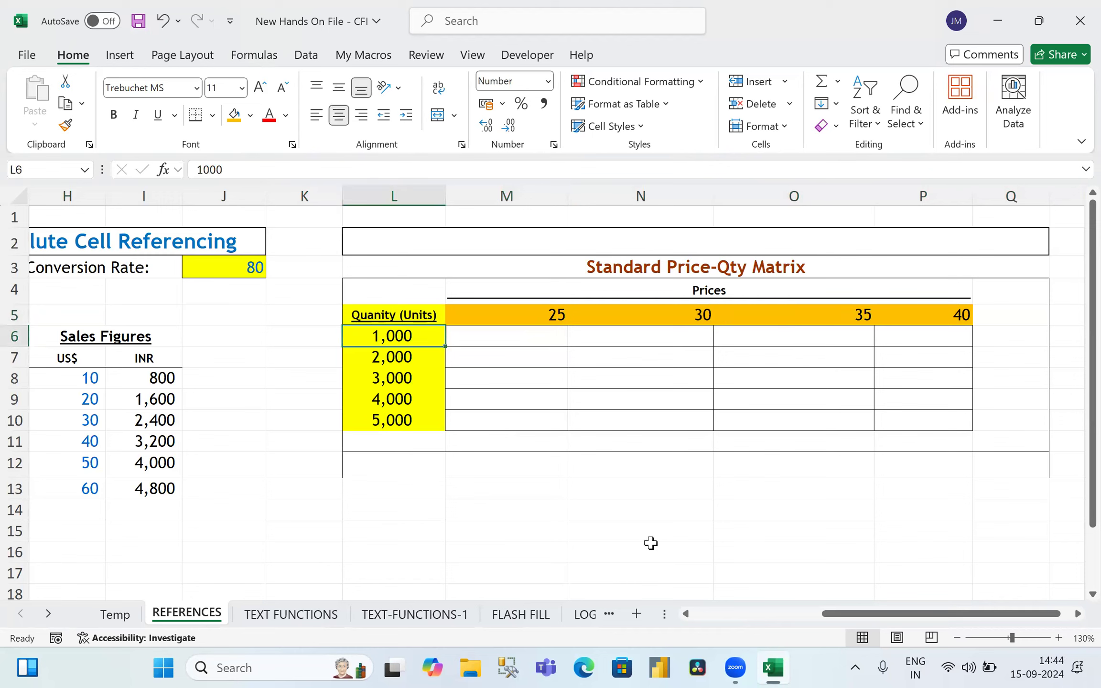
left_click(929, 339)
left_click(940, 314)
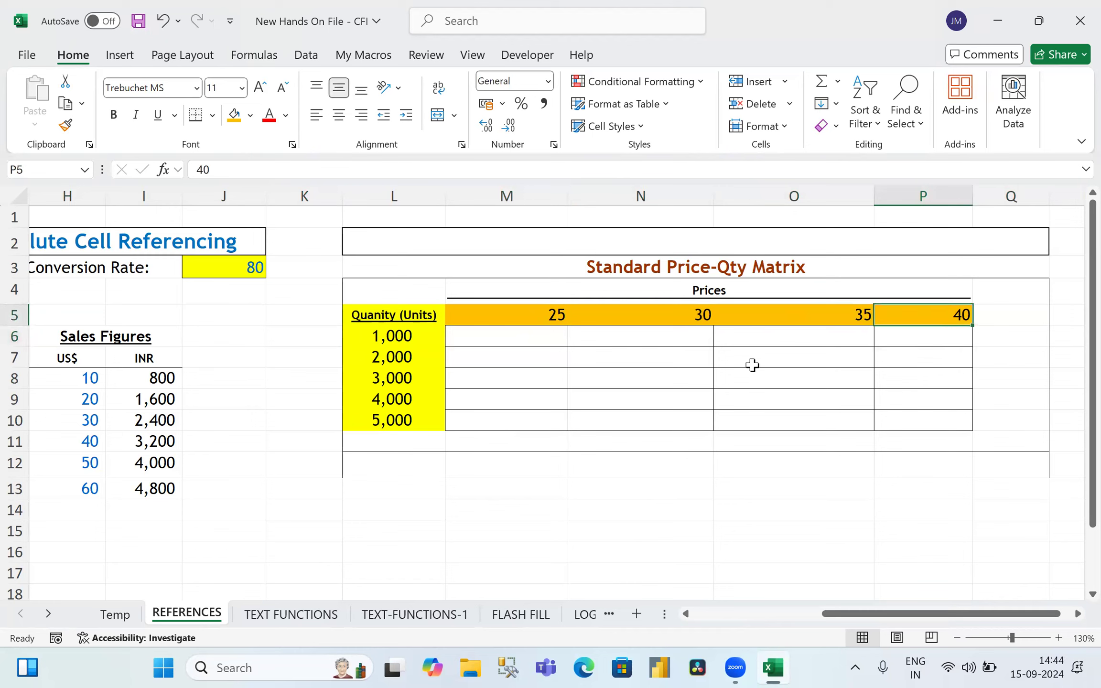
left_click(382, 337)
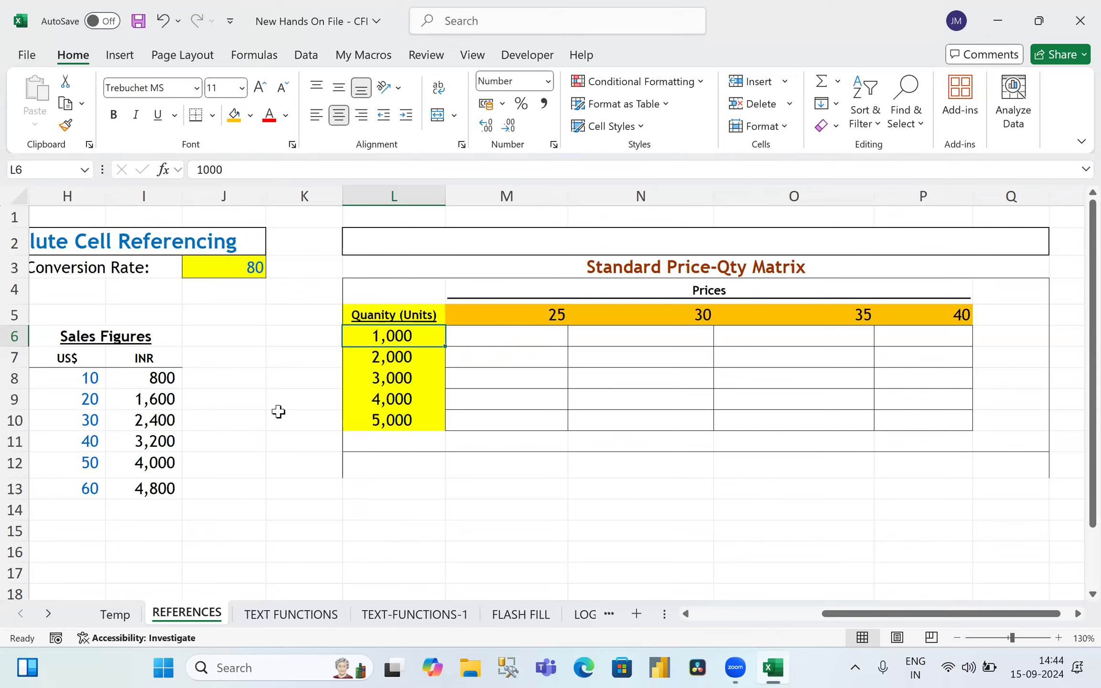
left_click(13, 315)
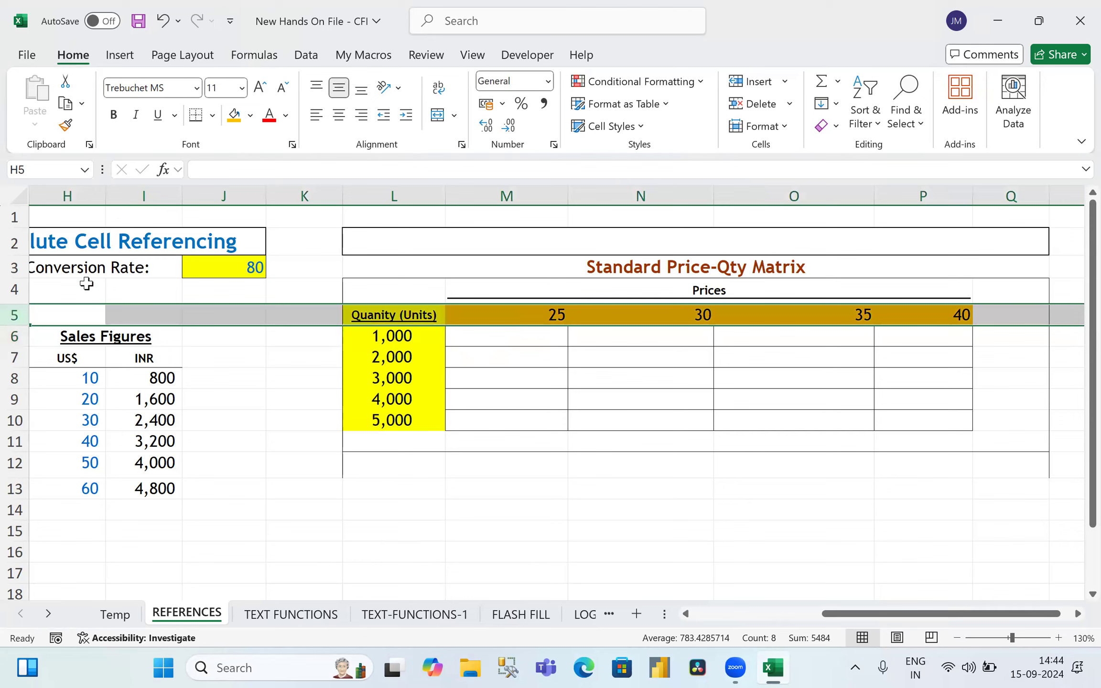
left_click(381, 195)
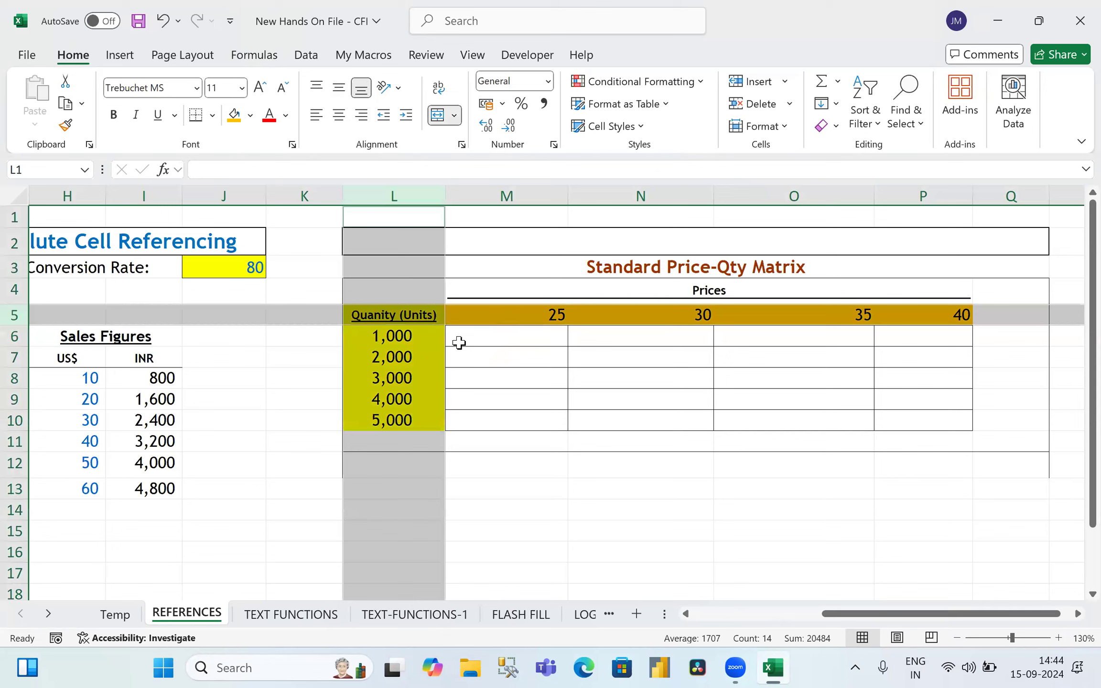
Step: Enter the mixed-reference formula =M$5*$L6 in M6, locking the price's row and the quantity's column
left_click(493, 334)
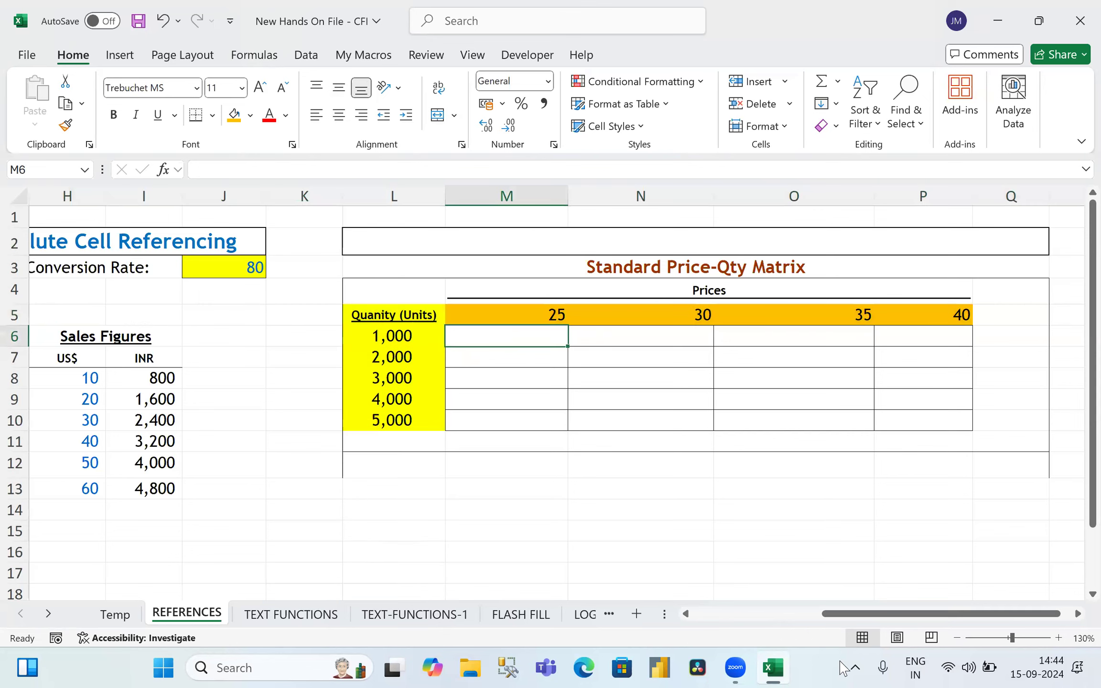
type("=")
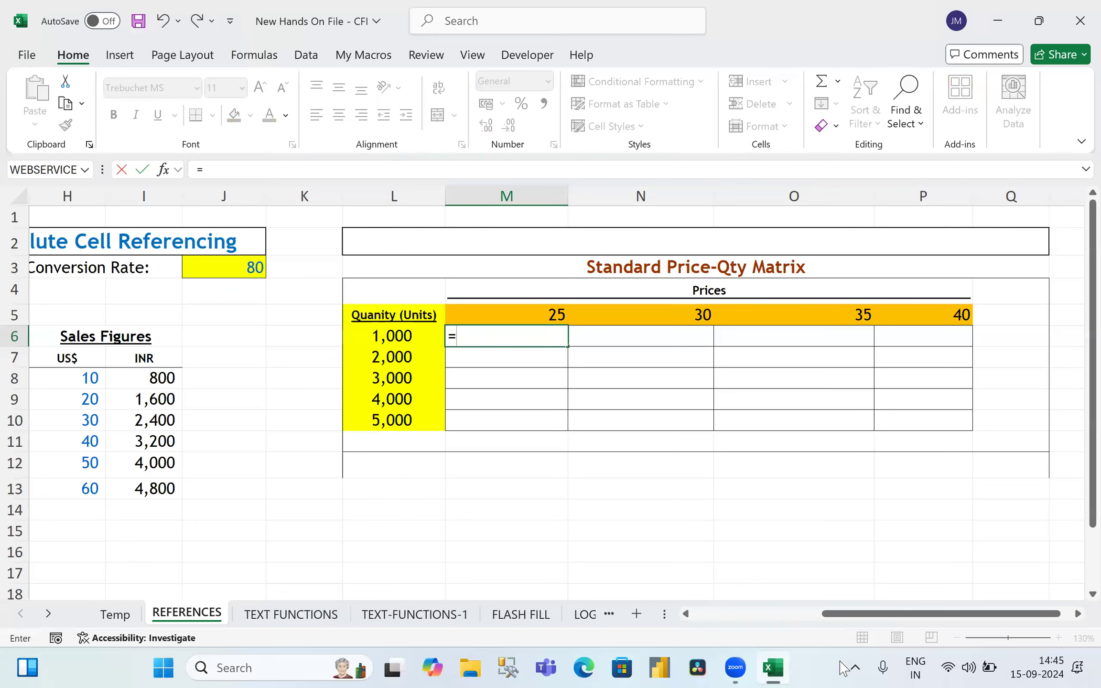
left_click(539, 312)
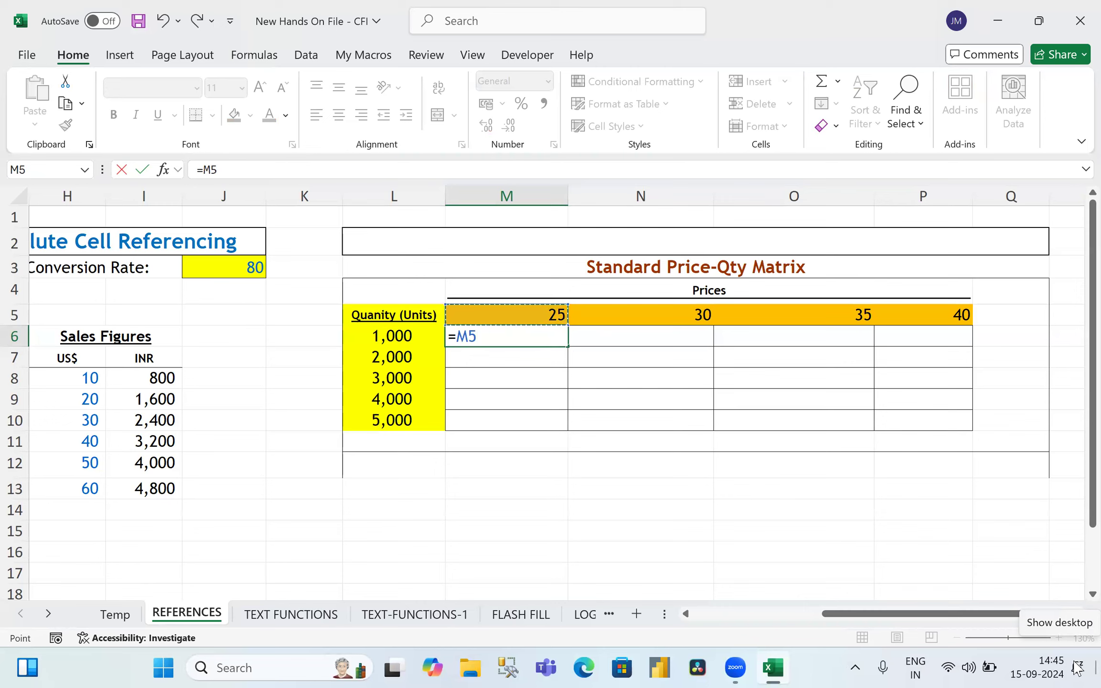
key("F4")
key("F4")
type("*")
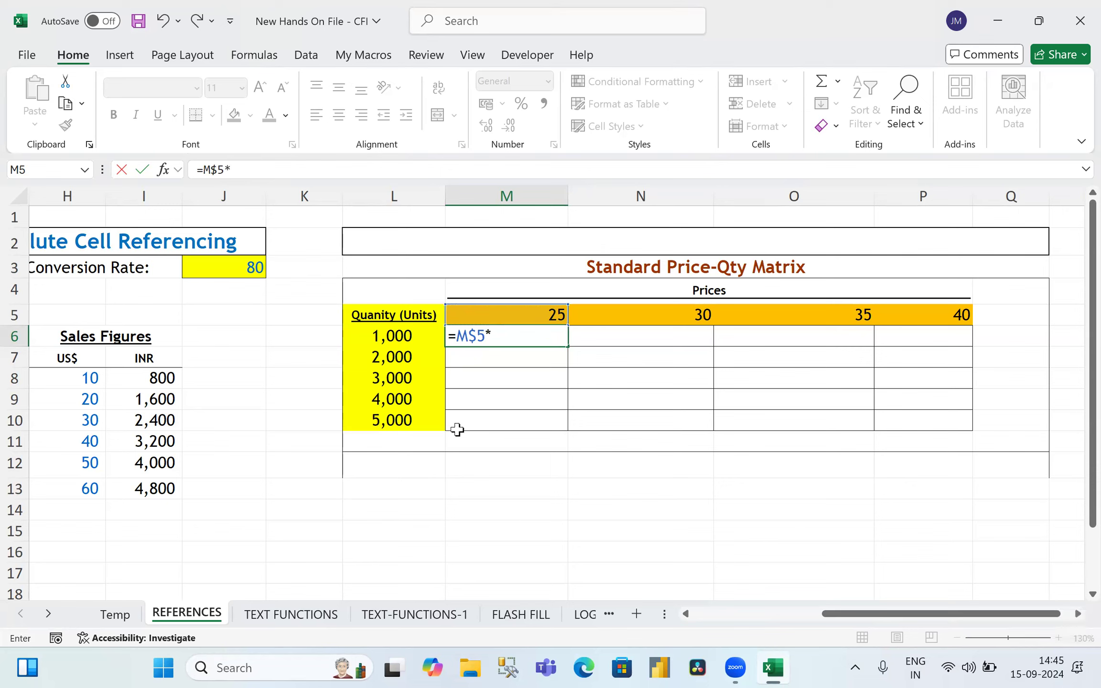
left_click(368, 336)
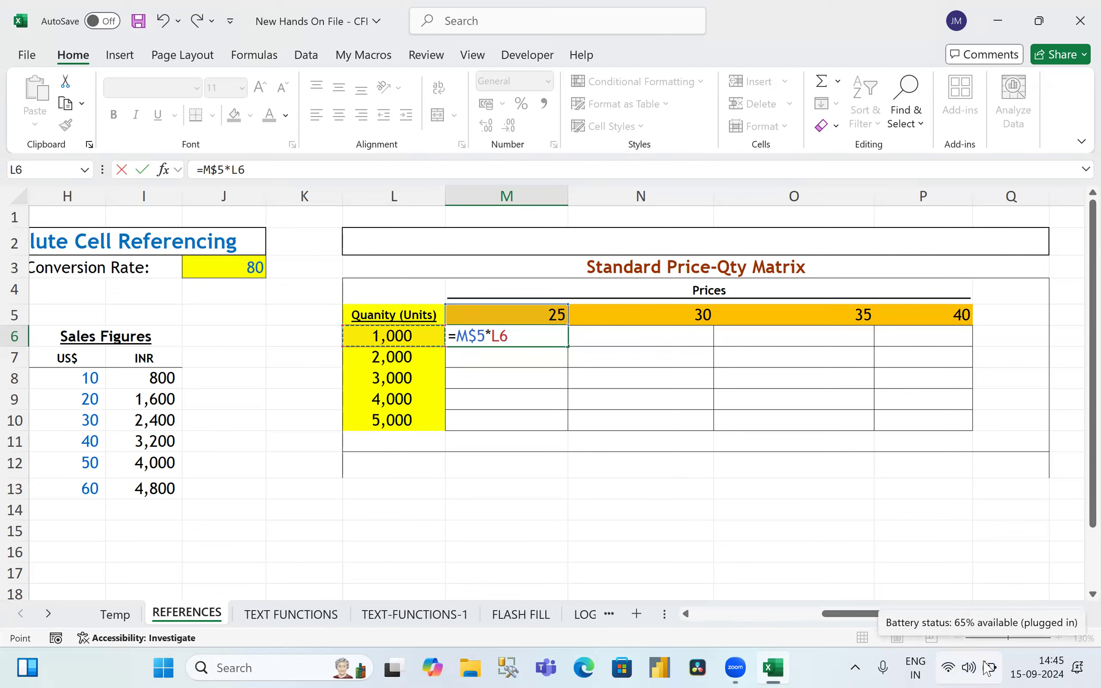
key("F4")
key("F4")
key("F4")
key("Return")
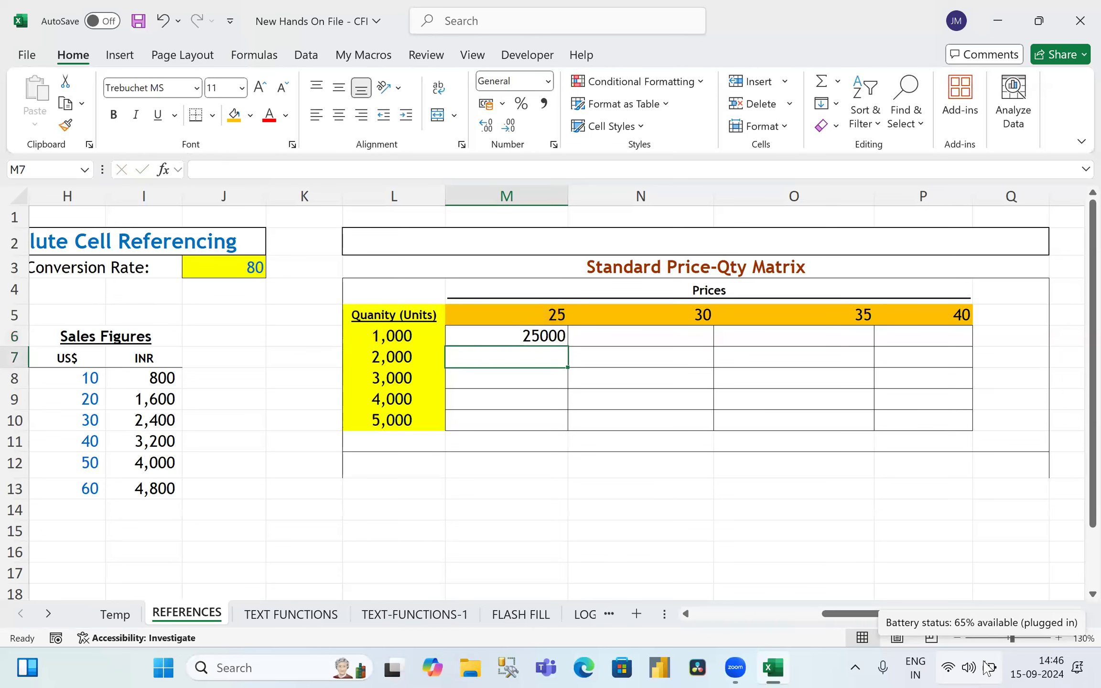
Step: Copy the M6 formula across the whole price-quantity matrix, M6:P10
key("Up")
key("ctrl+c")
key("shift+Right")
key("shift+Right")
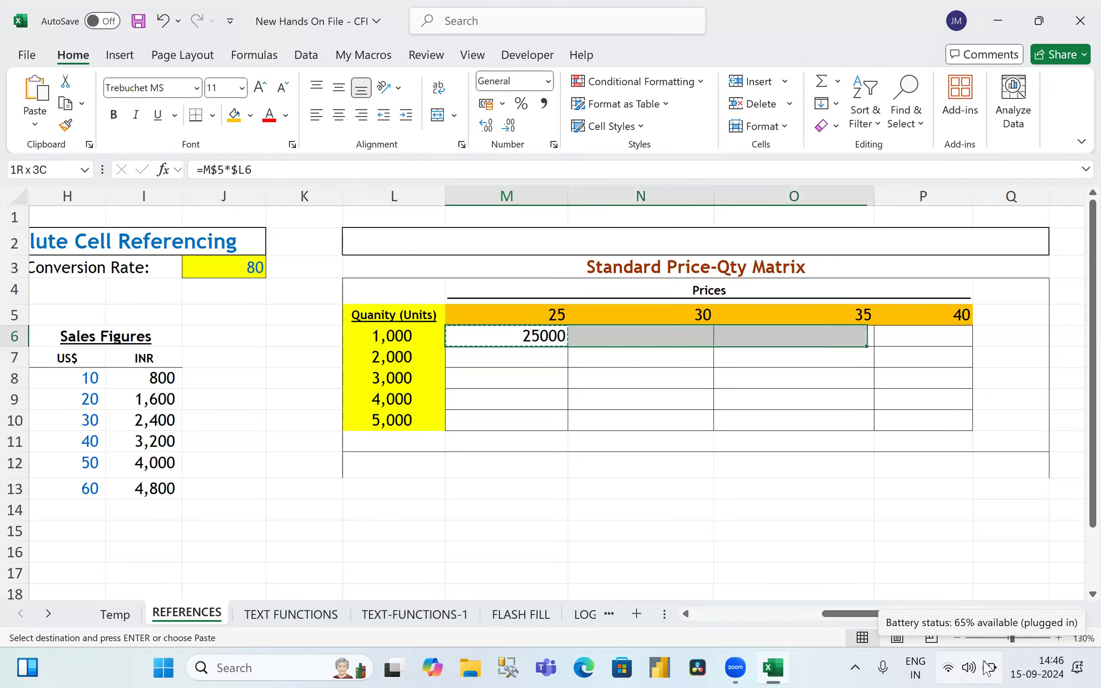
key("shift+Right")
key("shift+Right")
key("shift+Left")
key("shift+Down")
key("shift+Down")
key("shift+Down")
key("shift+Down")
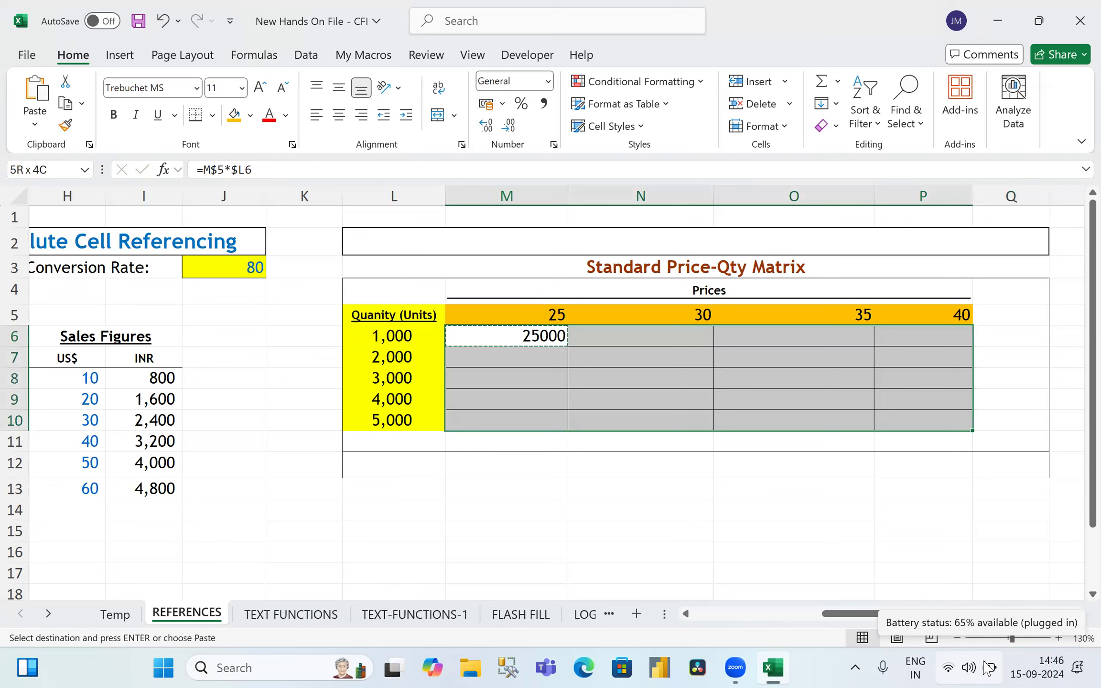
key("Return")
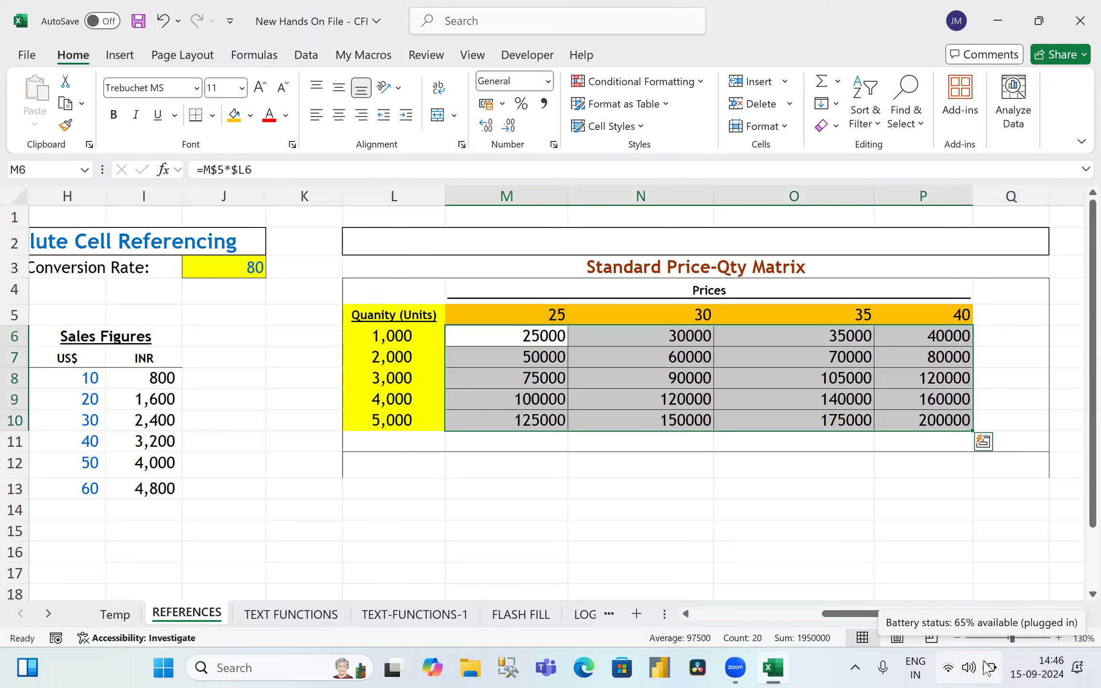
key("Right")
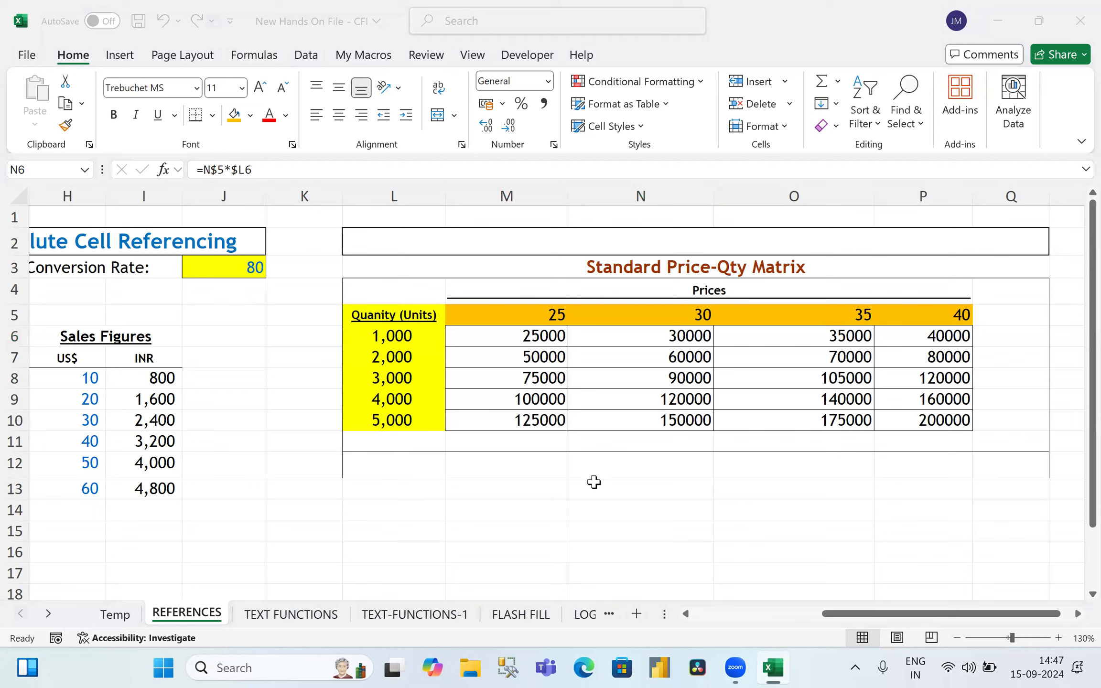
left_click(543, 462)
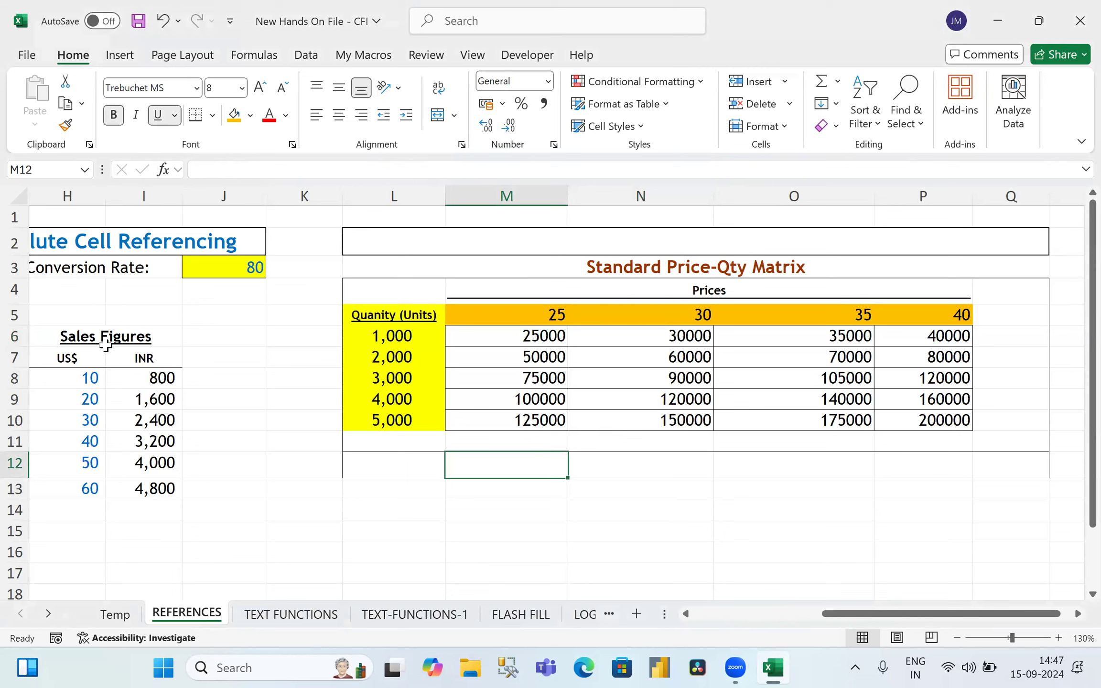
Step: Edit the formula in I8 so the conversion rate reference locks only the row, reading =H8*J$3
left_click(160, 377)
double_click(153, 376)
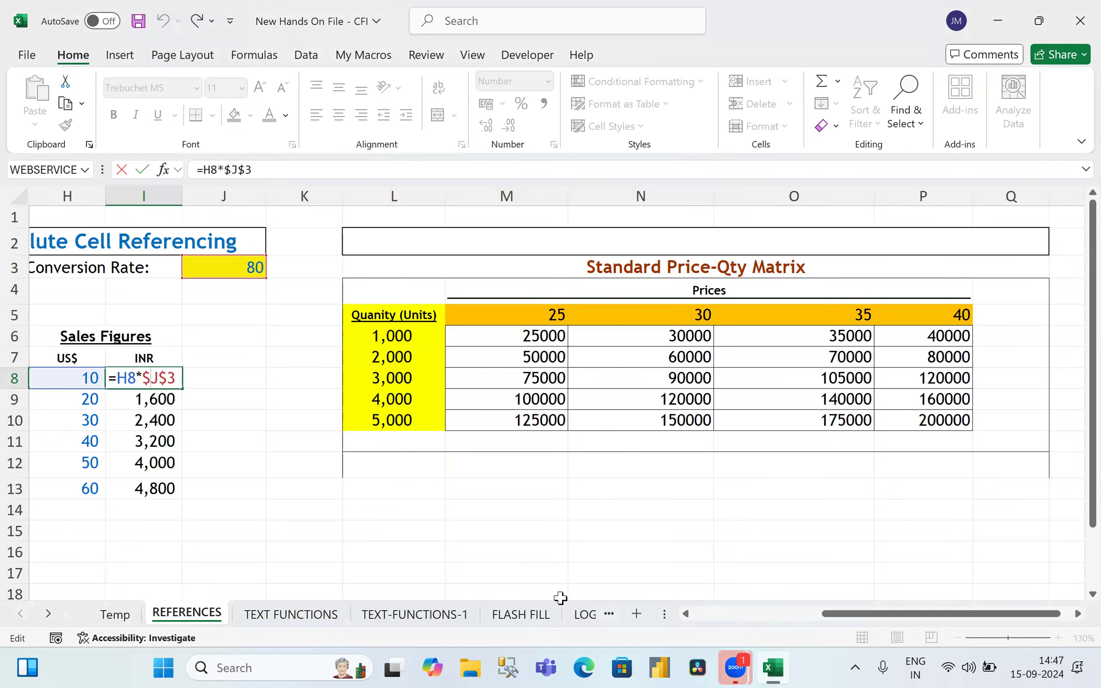
key("Right")
key("Right")
key("Right")
key("shift+Left")
key("shift+Left")
key("shift+Left")
key("shift+Left")
key("F4")
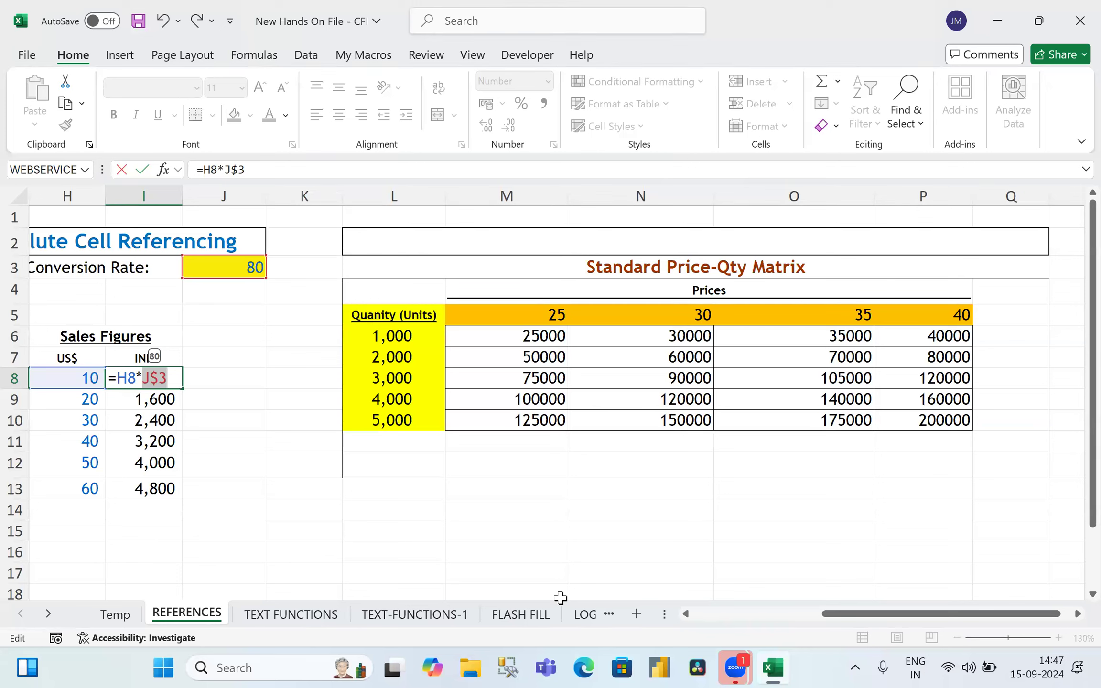
Step: Make the conversion-rate reference in cell I8 fully absolute so the formula reads =H8*$J$3
key("F4")
key("F4")
key("F4")
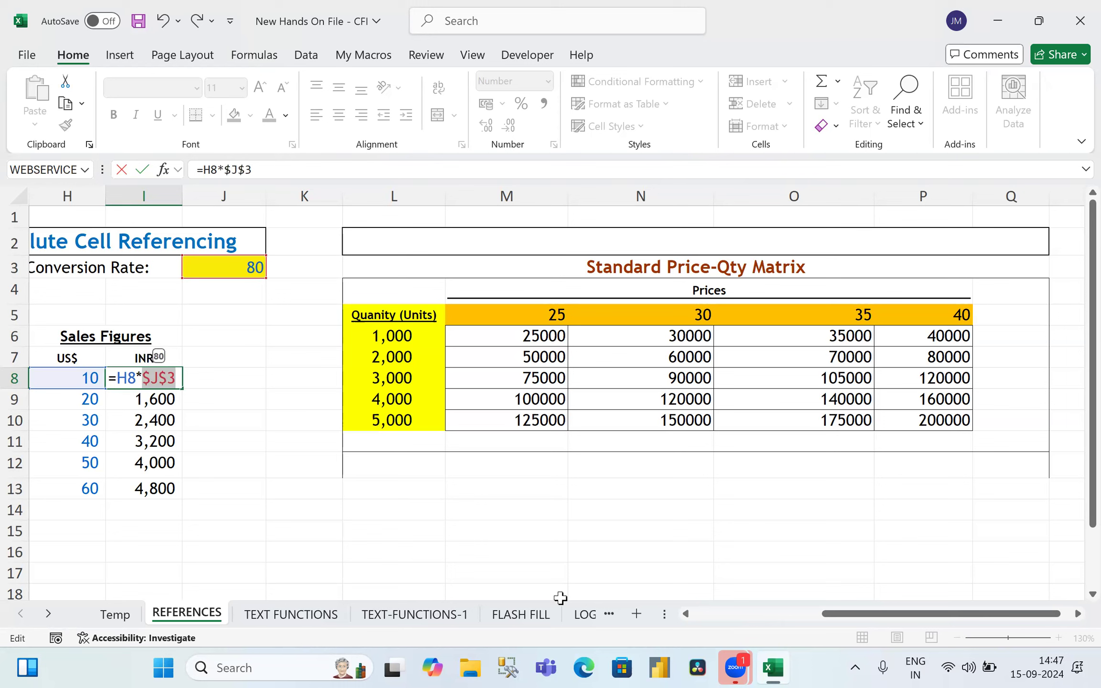
key("Return")
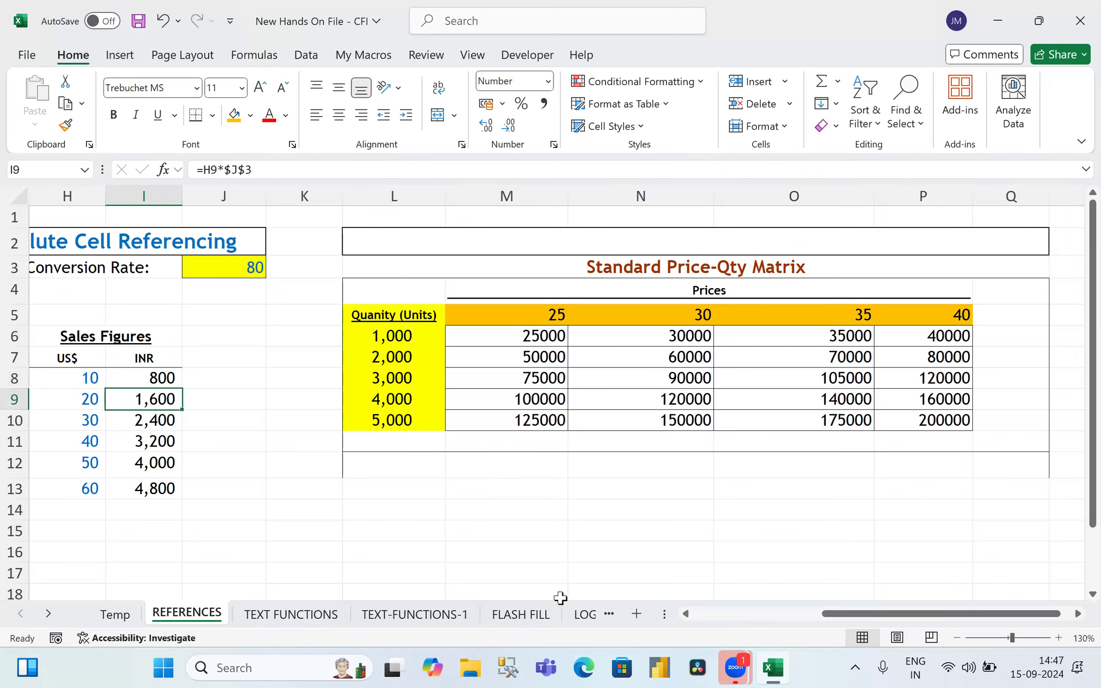
Step: Examine the row 9 formulas of the Standard Price-Qty Matrix, moving back from P9 to M9
key("Right")
key("Right")
key("Right")
key("Right")
key("Right")
key("Right")
key("Right")
key("Right")
key("Right")
key("Left")
key("Left")
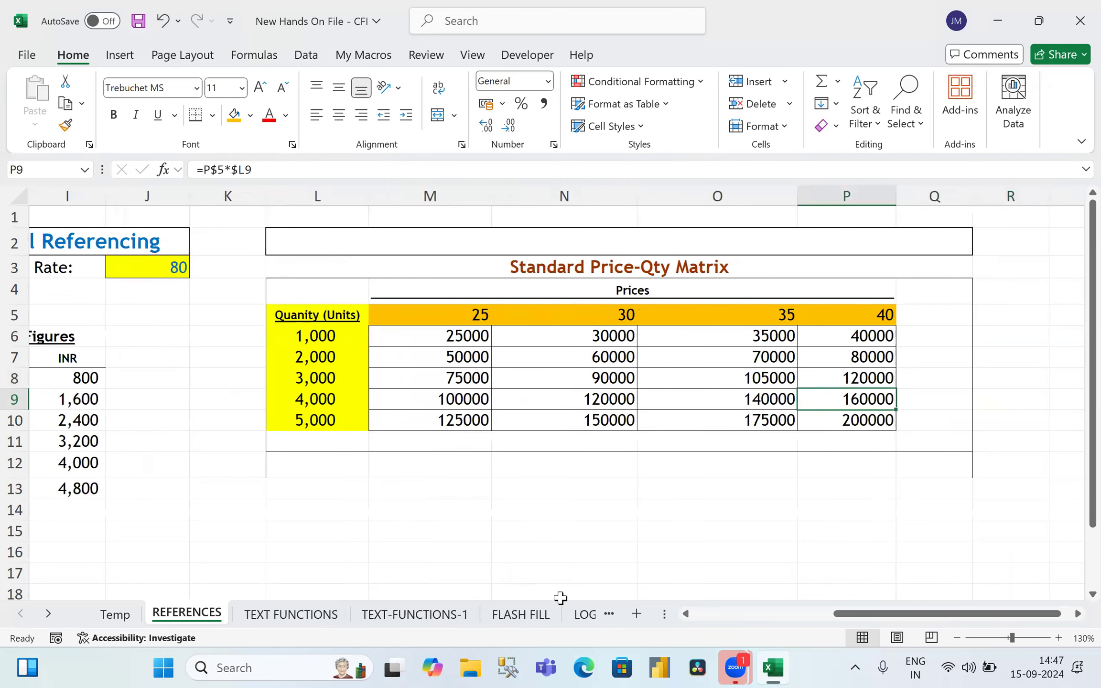
key("Left")
key("Left")
key("Left")
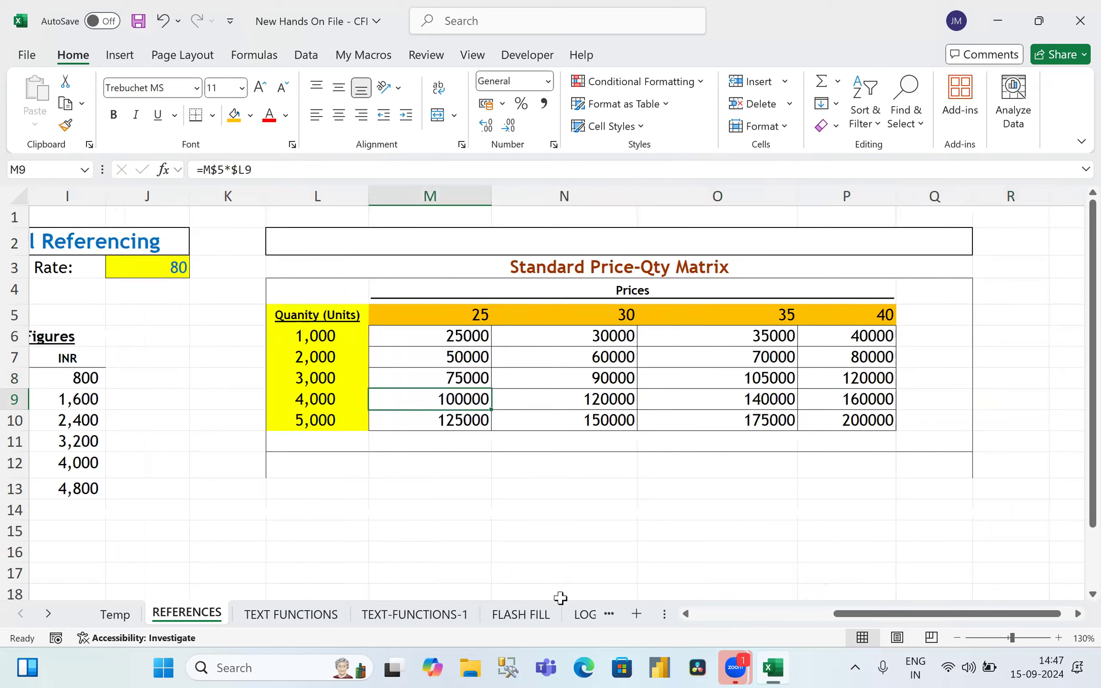
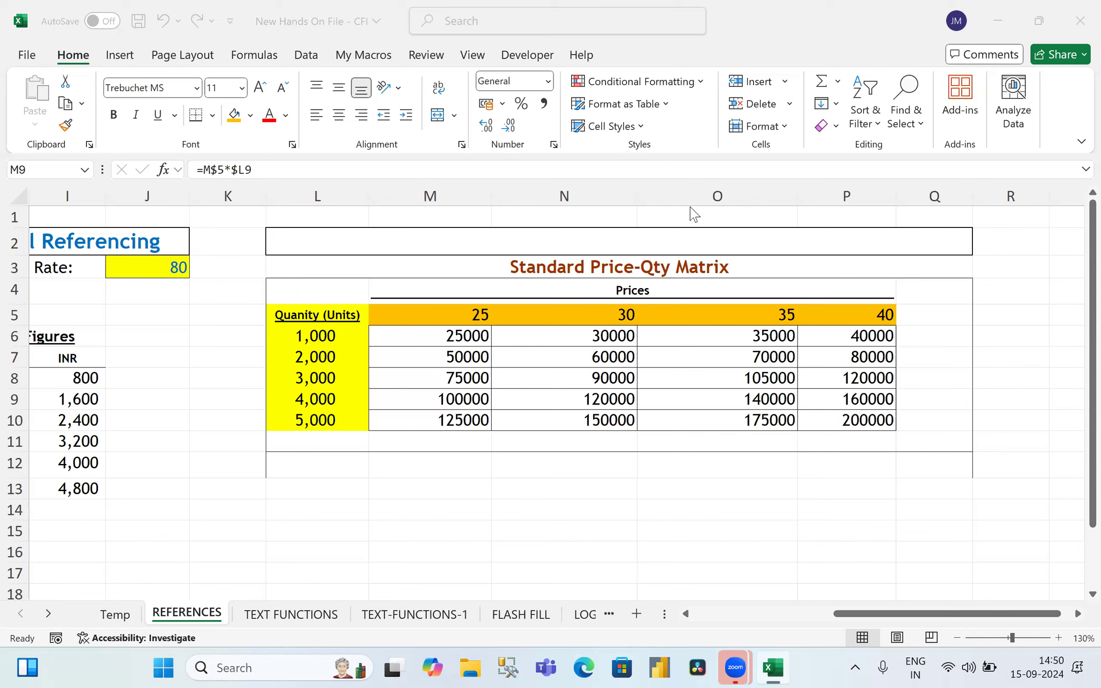
mouse_move(947, 668)
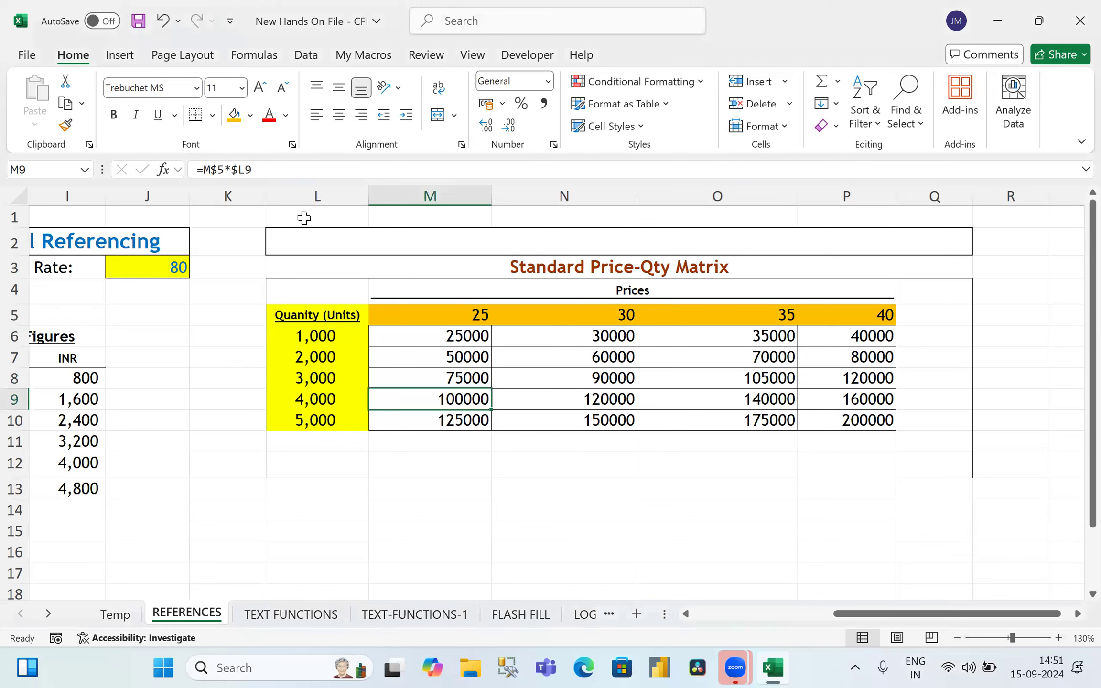
left_click(330, 189, "ctrl")
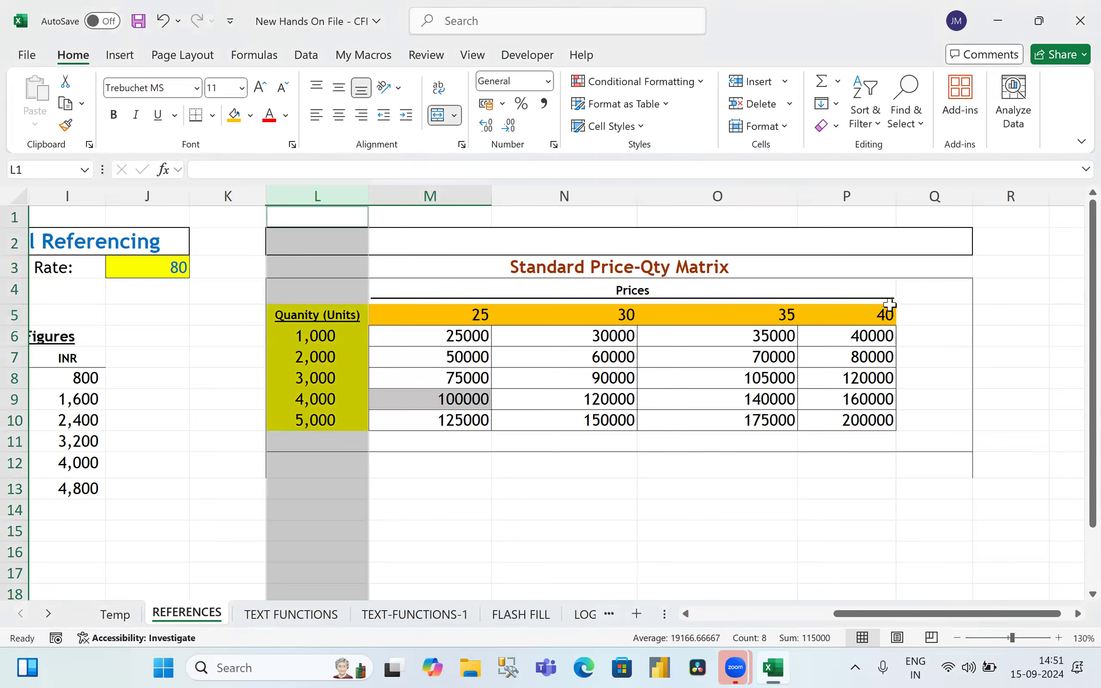
left_click(664, 526)
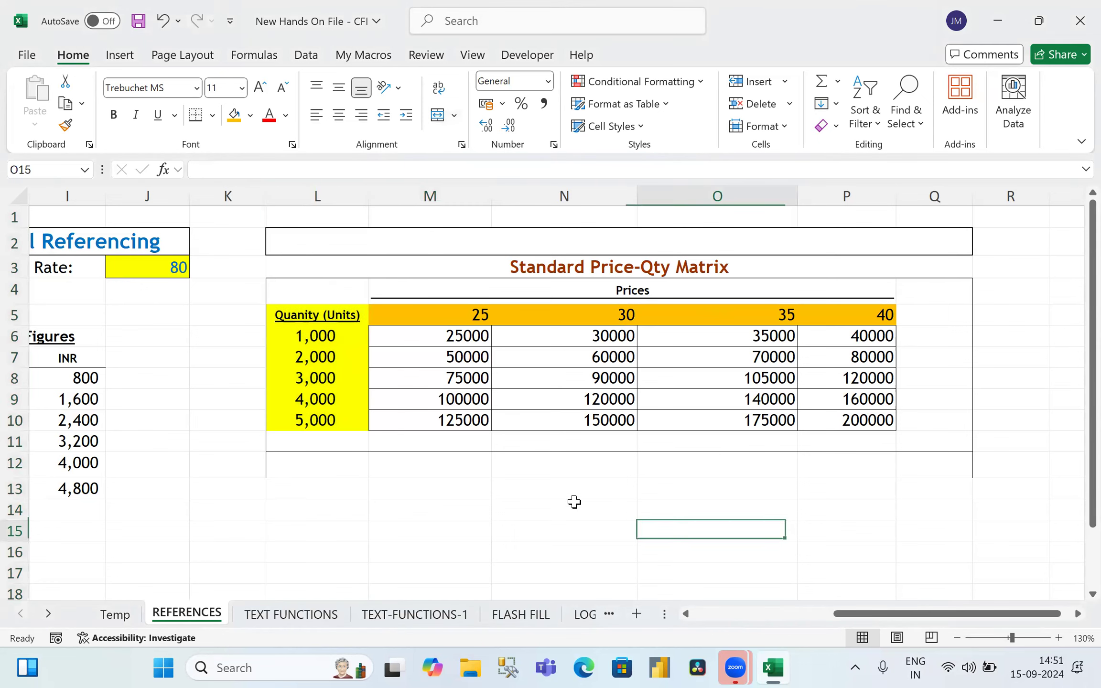
left_click(393, 474)
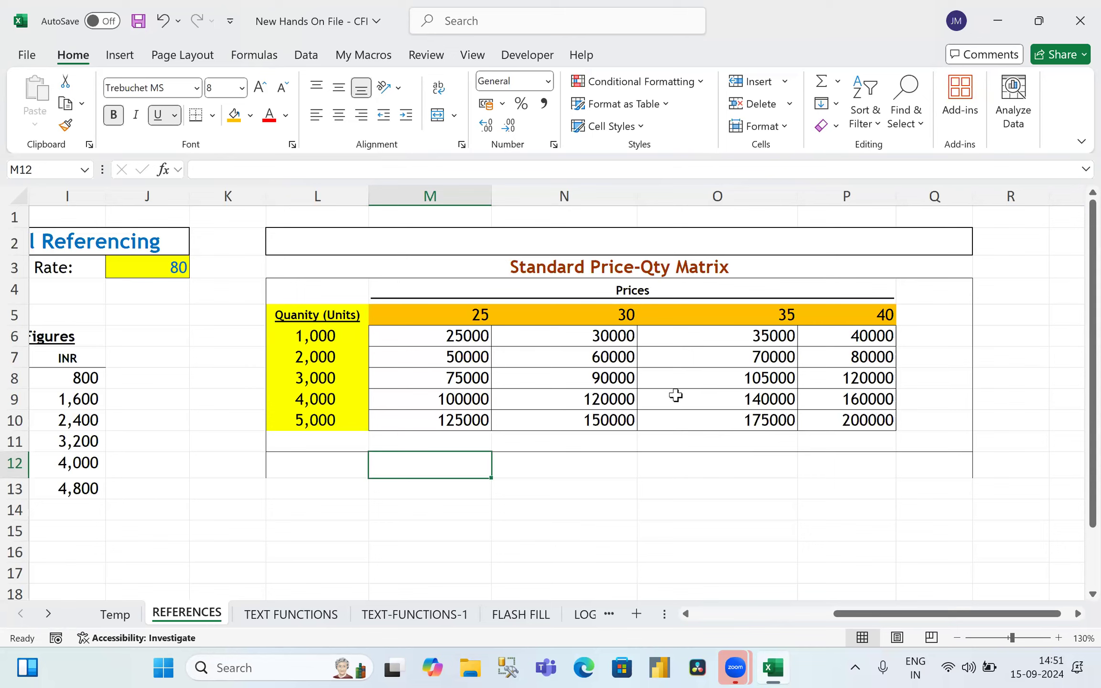
Step: Begin a SUM formula in cell M13 below the price-quantity matrix, up to its opening bracket
left_click(451, 484)
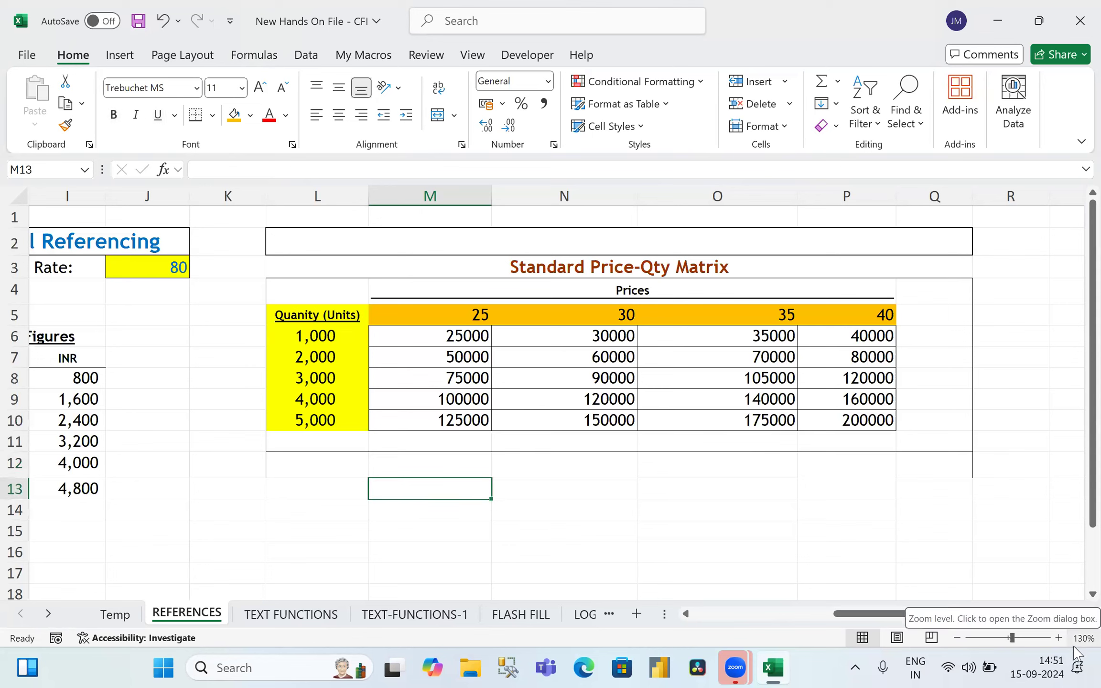
type("=S")
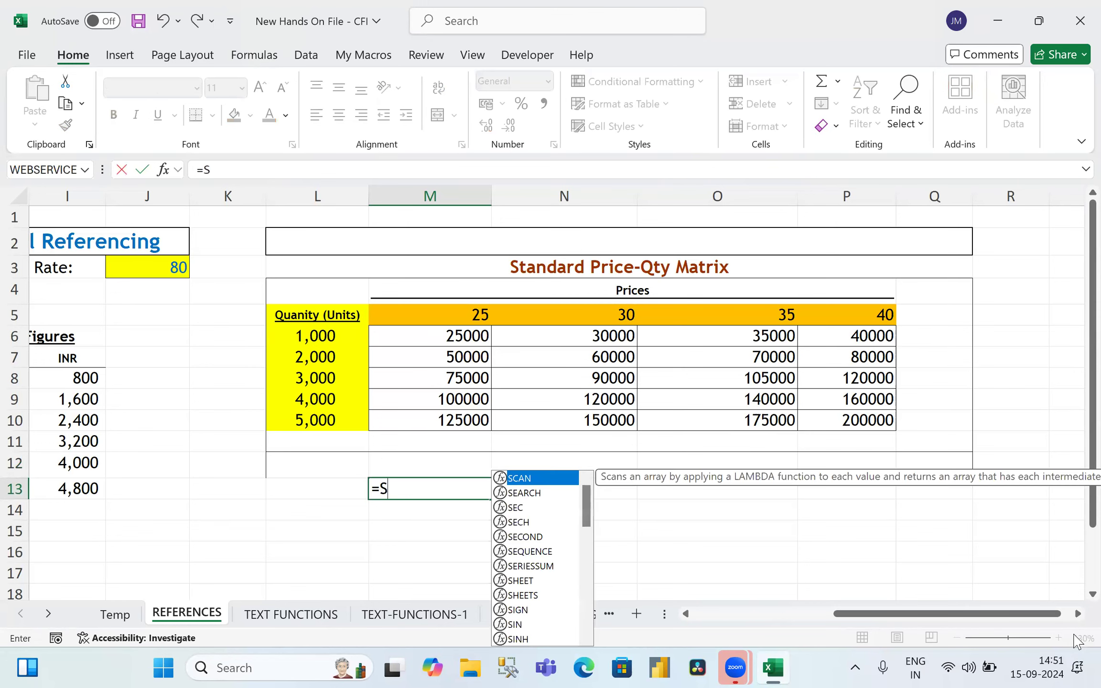
type("UM")
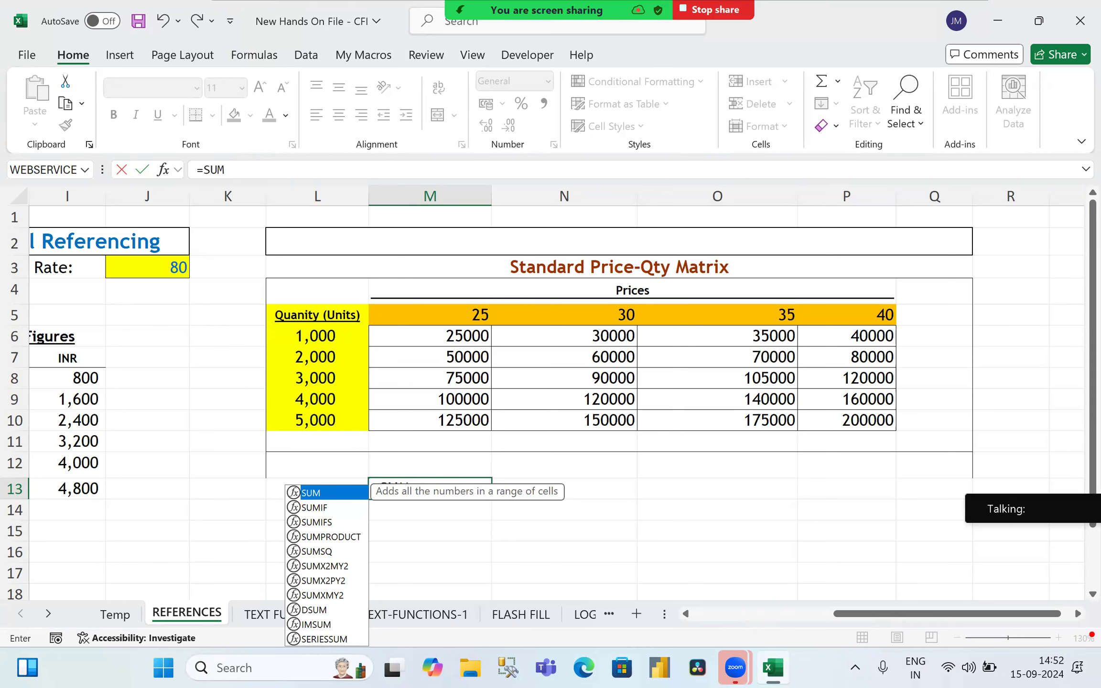
left_click_drag(363, 472, 605, 530)
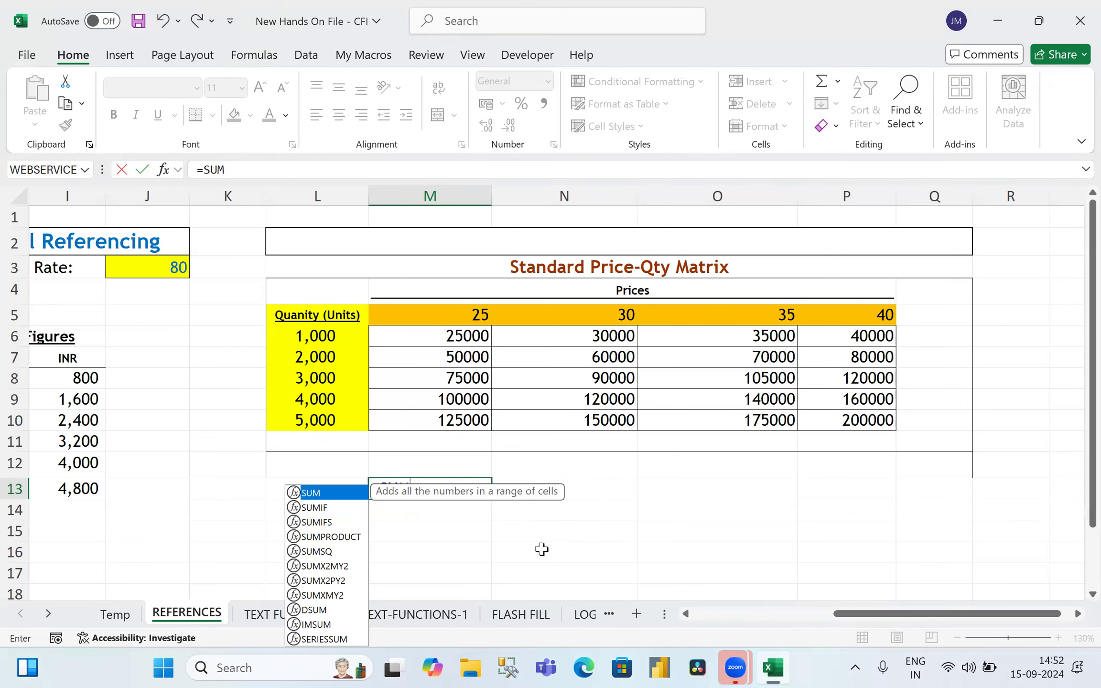
type("(")
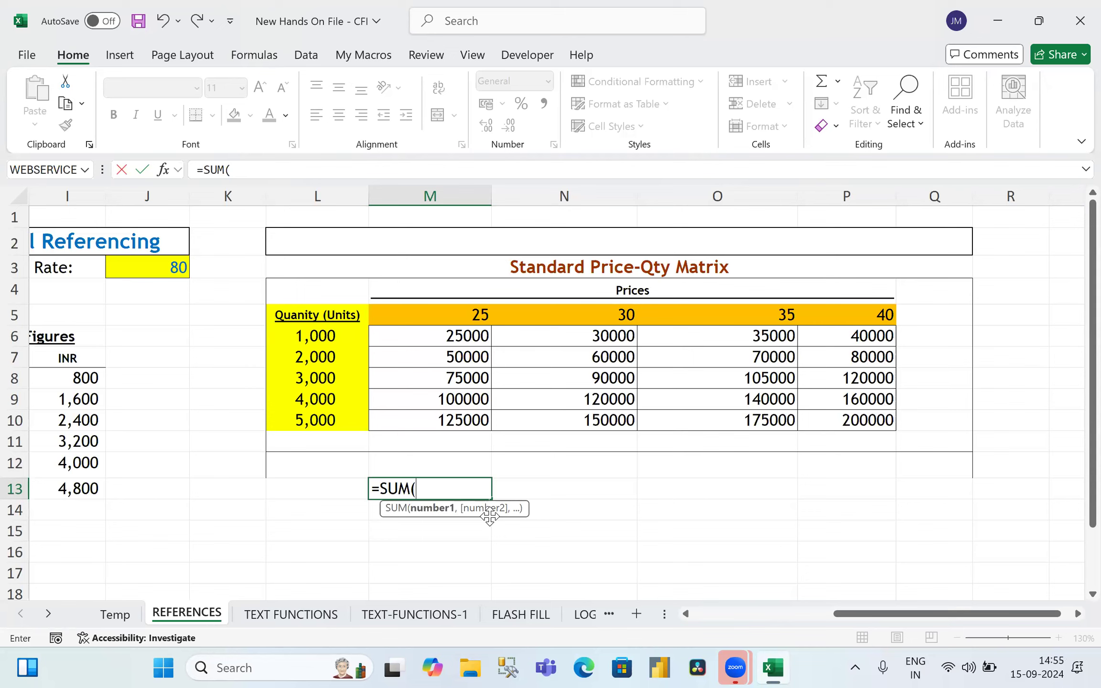
Step: Try to enter =SUM() in M13 without any arguments, and reopen the bracket for input
type(")")
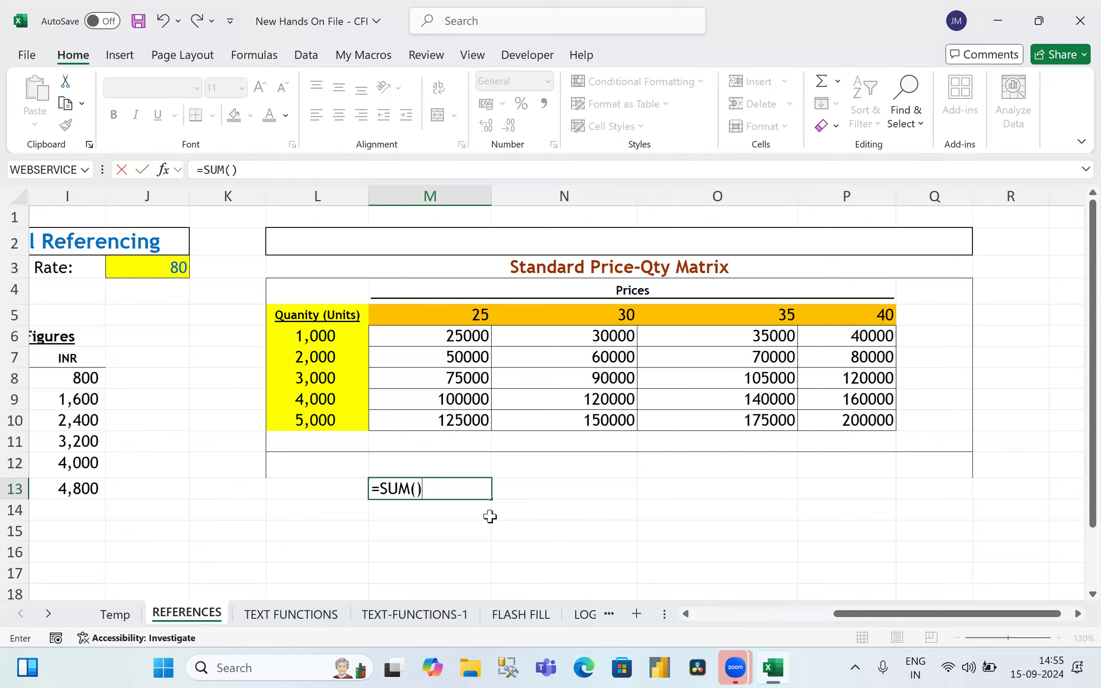
key("Return")
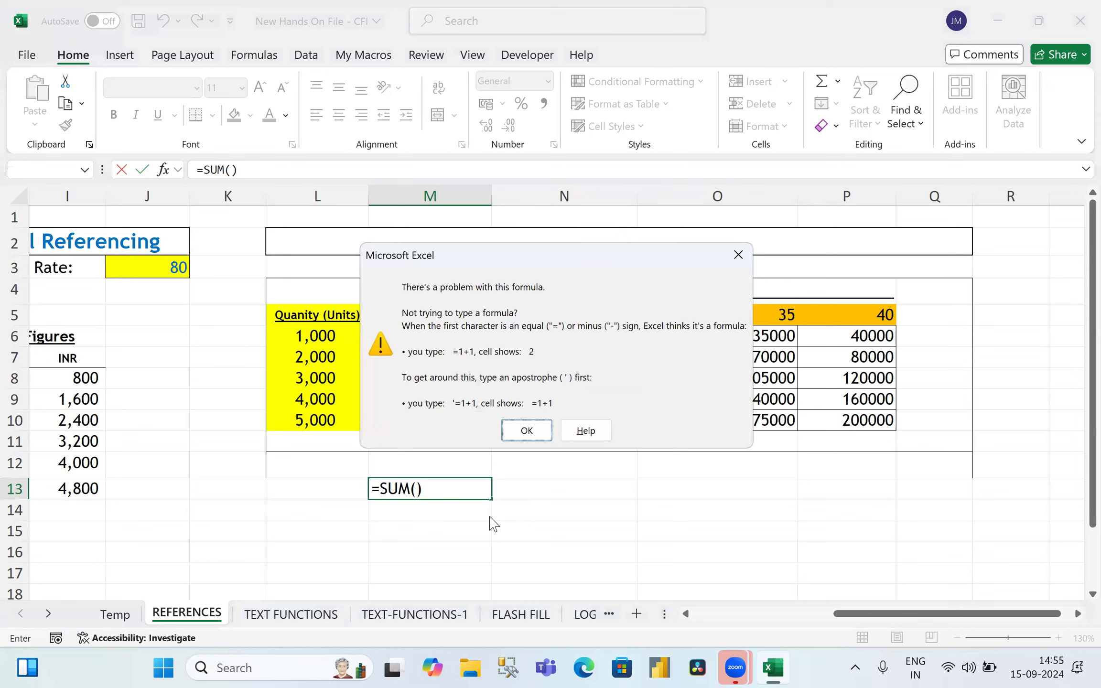
key("Return")
key("BackSpace")
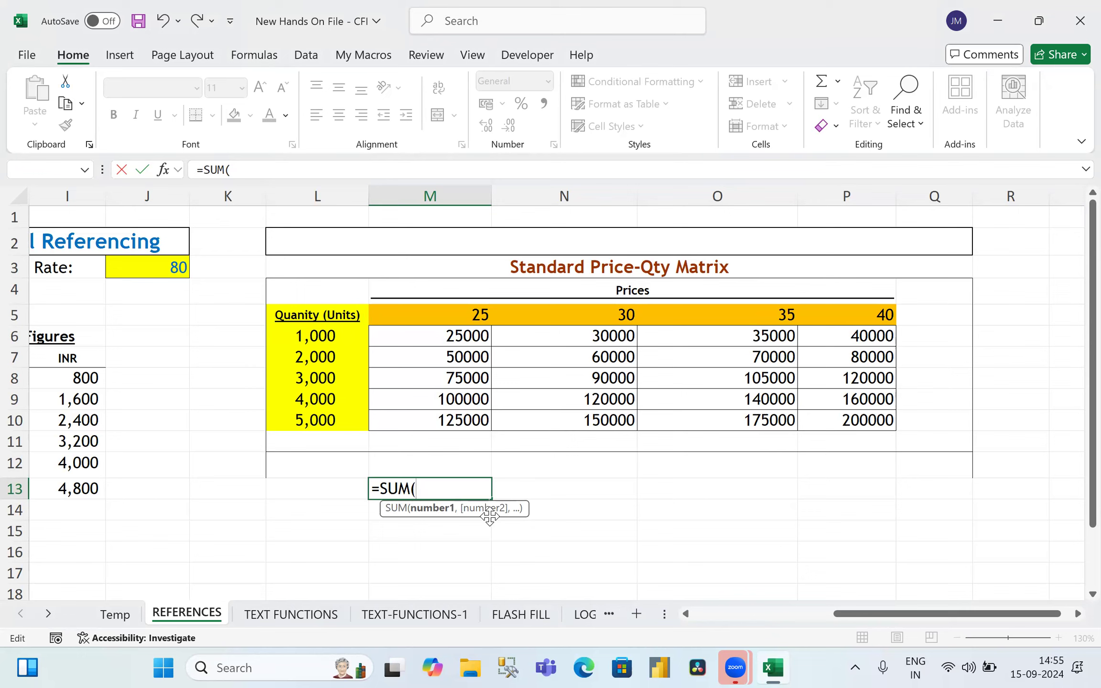
Step: Give the SUM function the single cell M6 as its argument and enter =SUM(M6) in M13
left_click(429, 337)
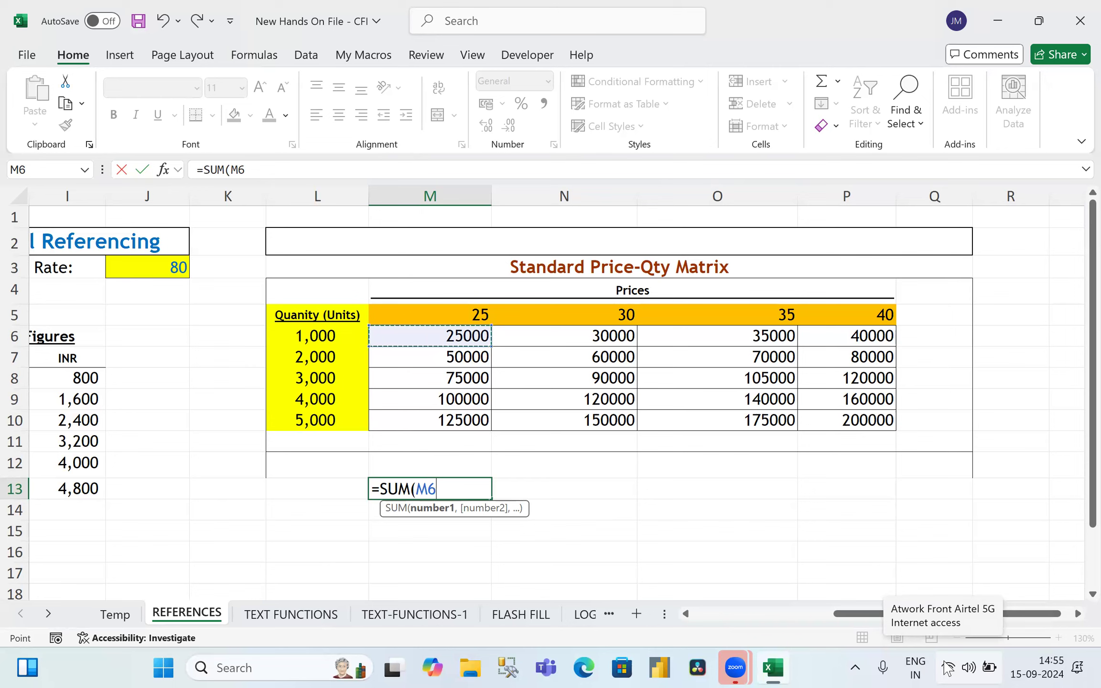
type(",")
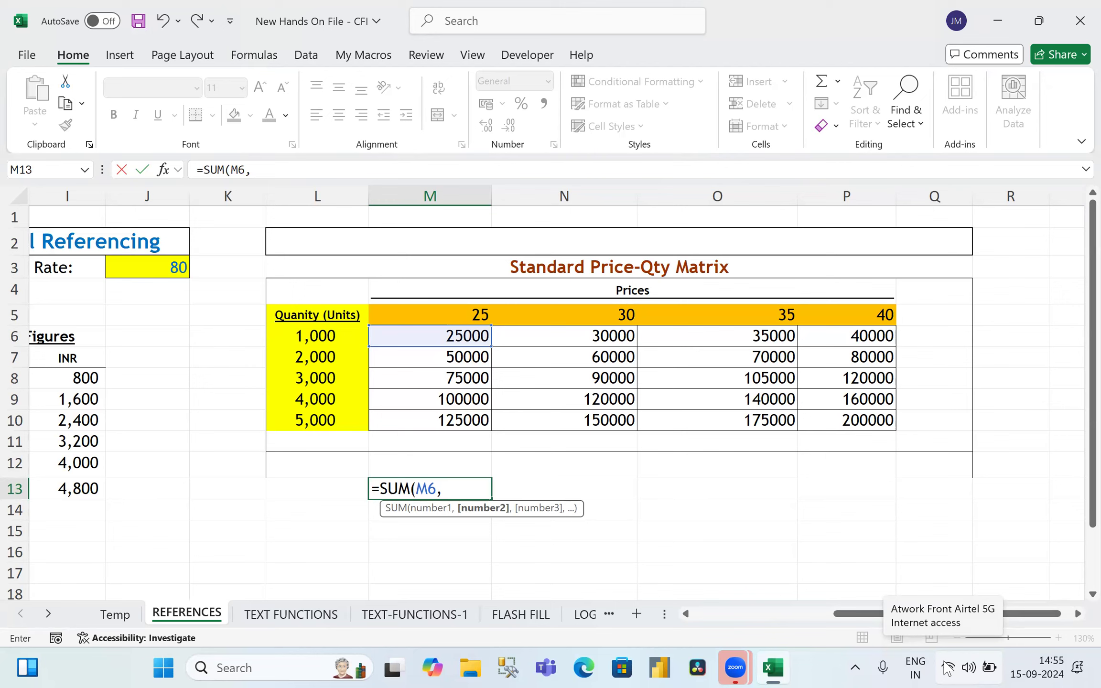
key("BackSpace")
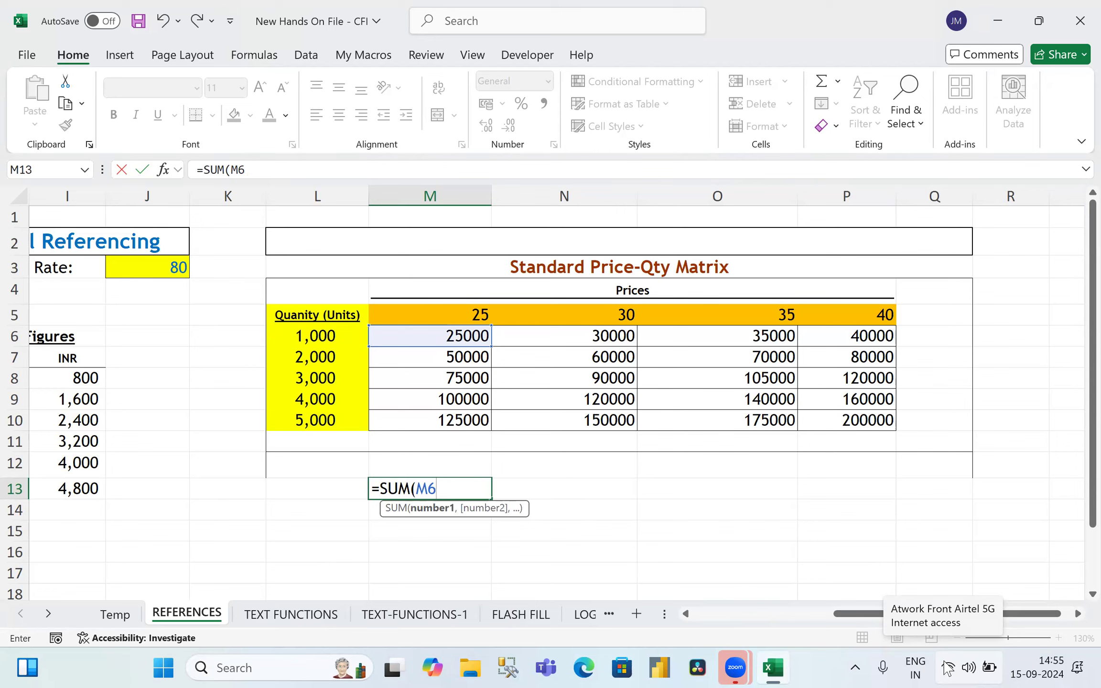
type(")")
key("Return")
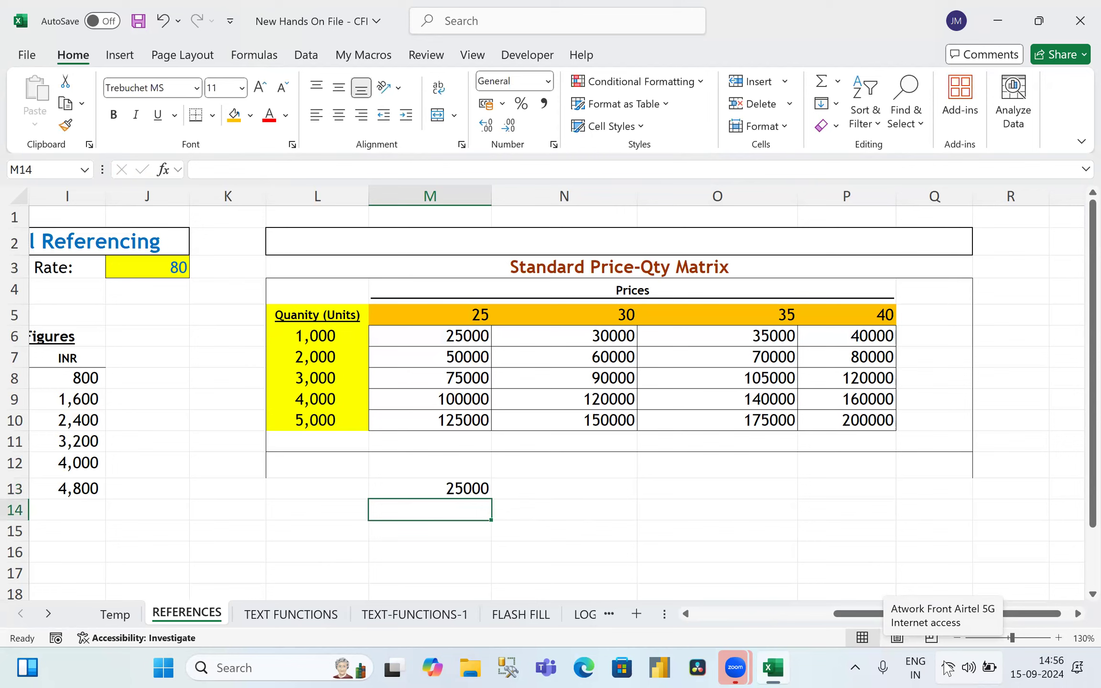
Step: Extend the SUM formula in M13 with the ranges M7:M10 and N6:P10 as second and third arguments
key("Up")
key("F2")
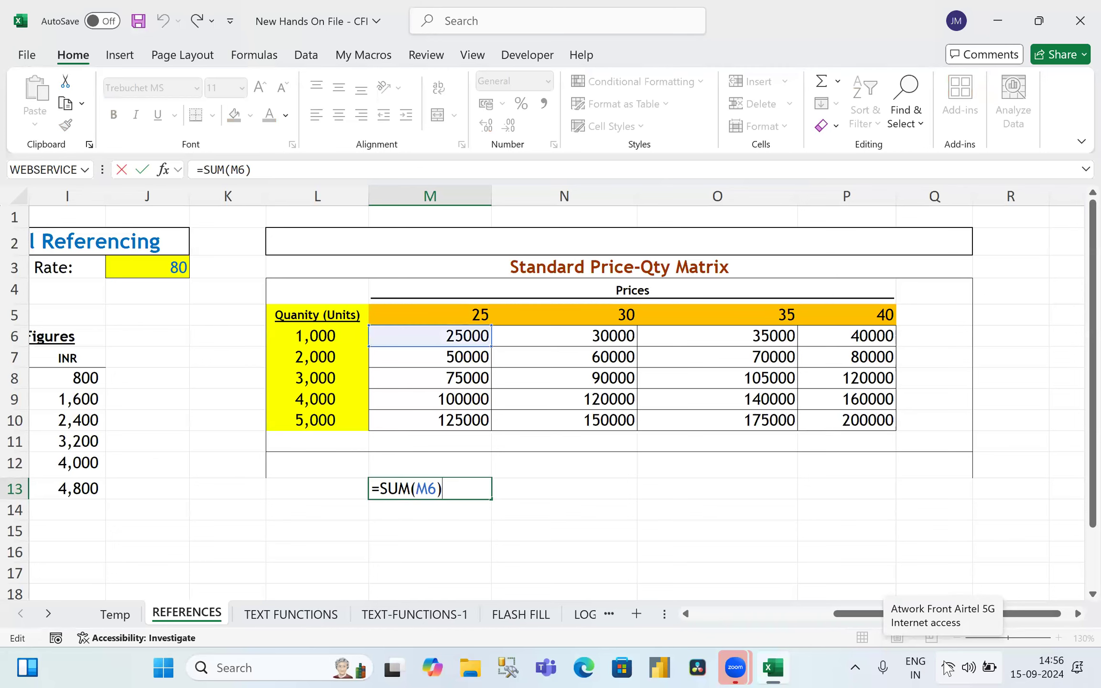
key("BackSpace")
type(",")
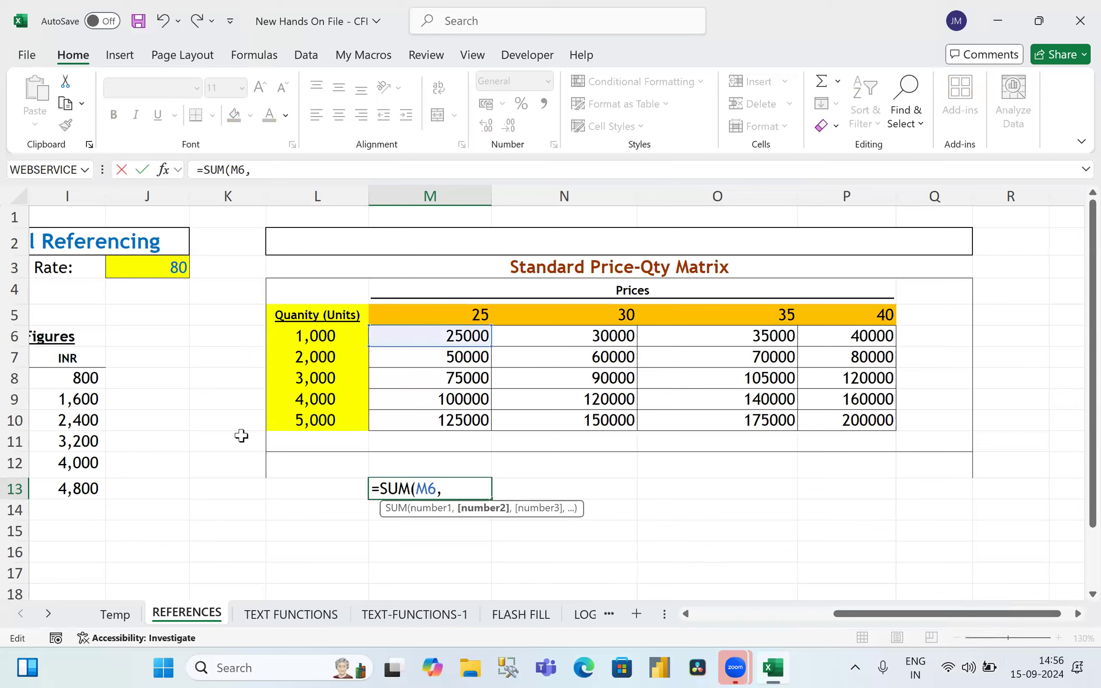
left_click(447, 359)
left_click_drag(447, 359, 445, 418)
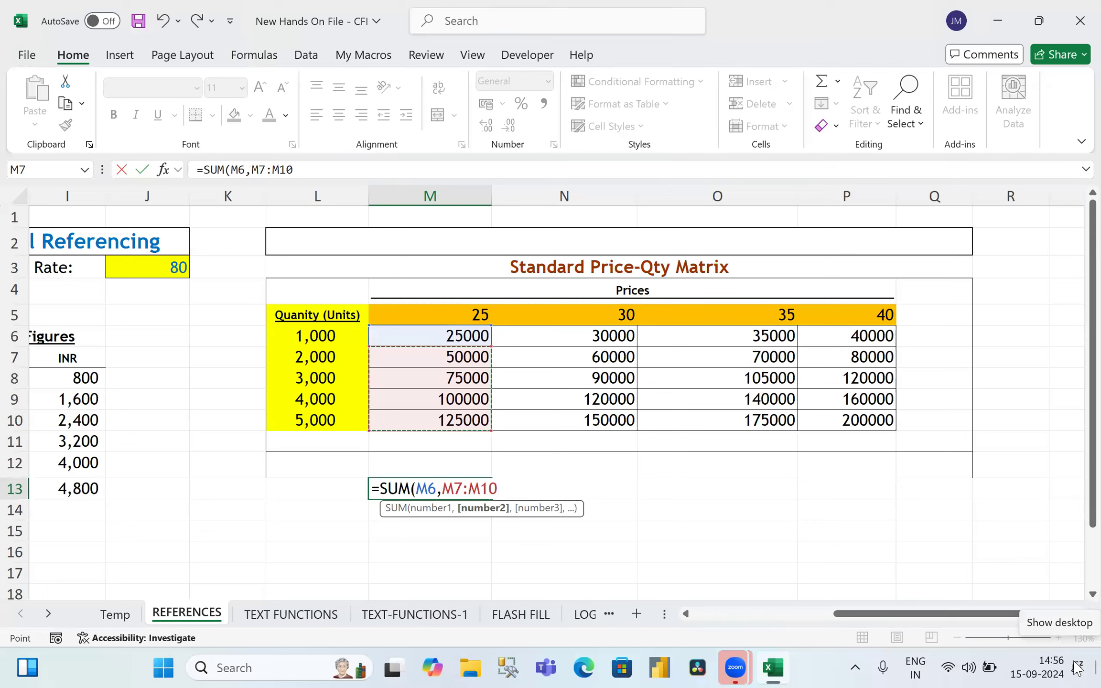
type(",")
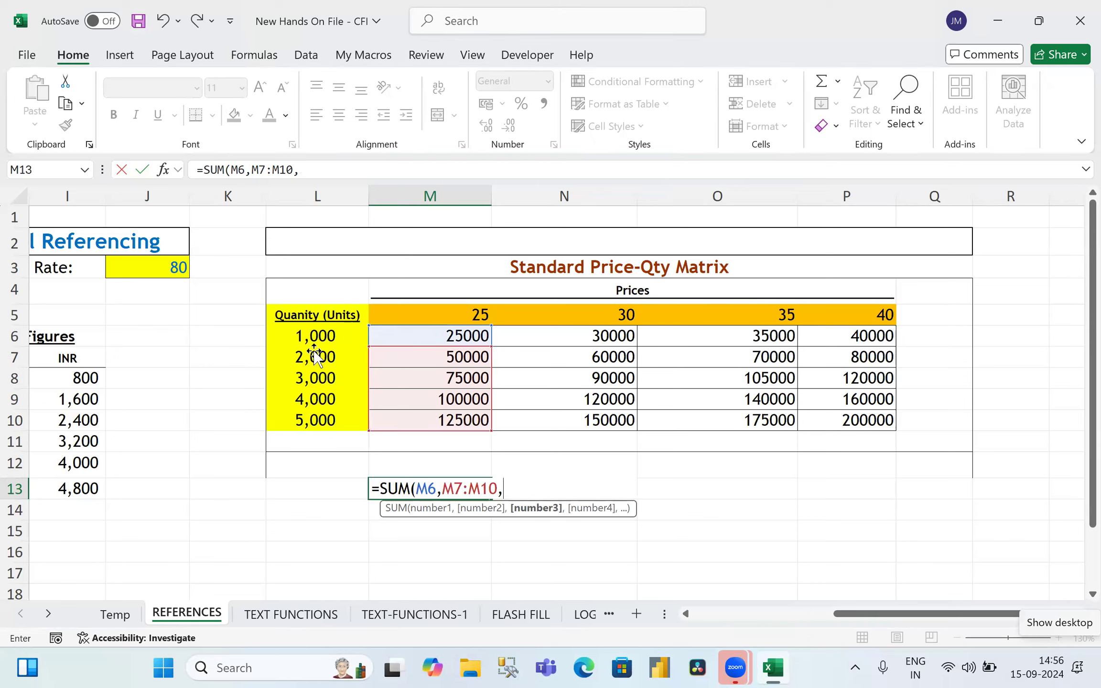
left_click_drag(555, 334, 881, 421)
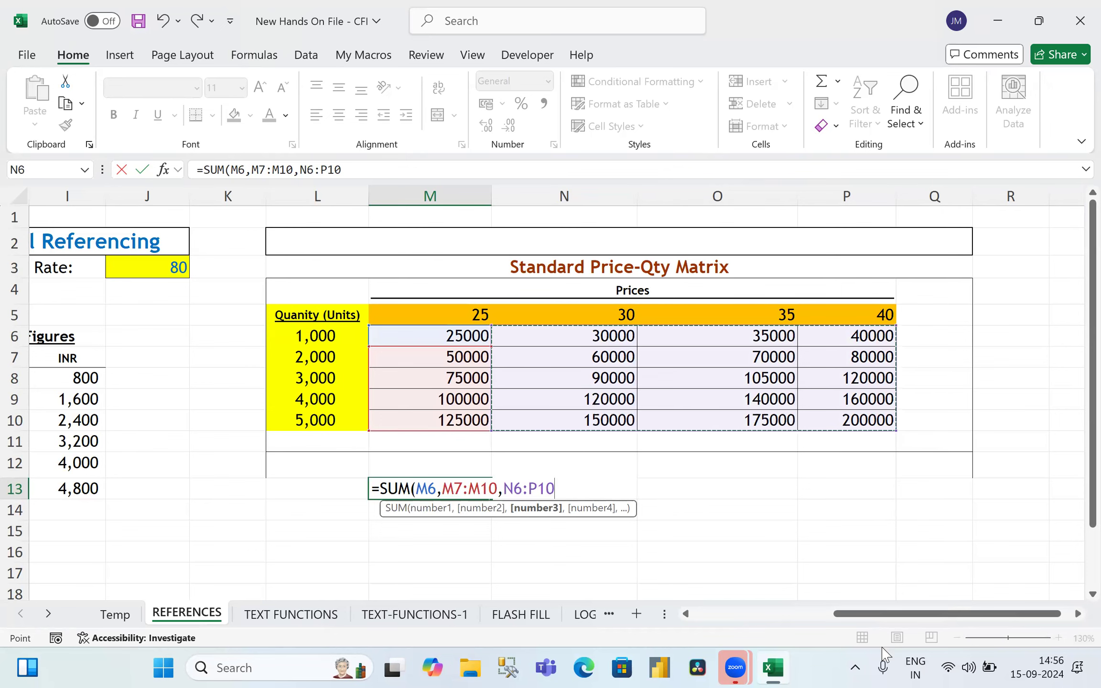
Step: Add the entire rows 17 and 19 (17:17 and 19:19) as fourth and fifth arguments of the SUM formula
type(",")
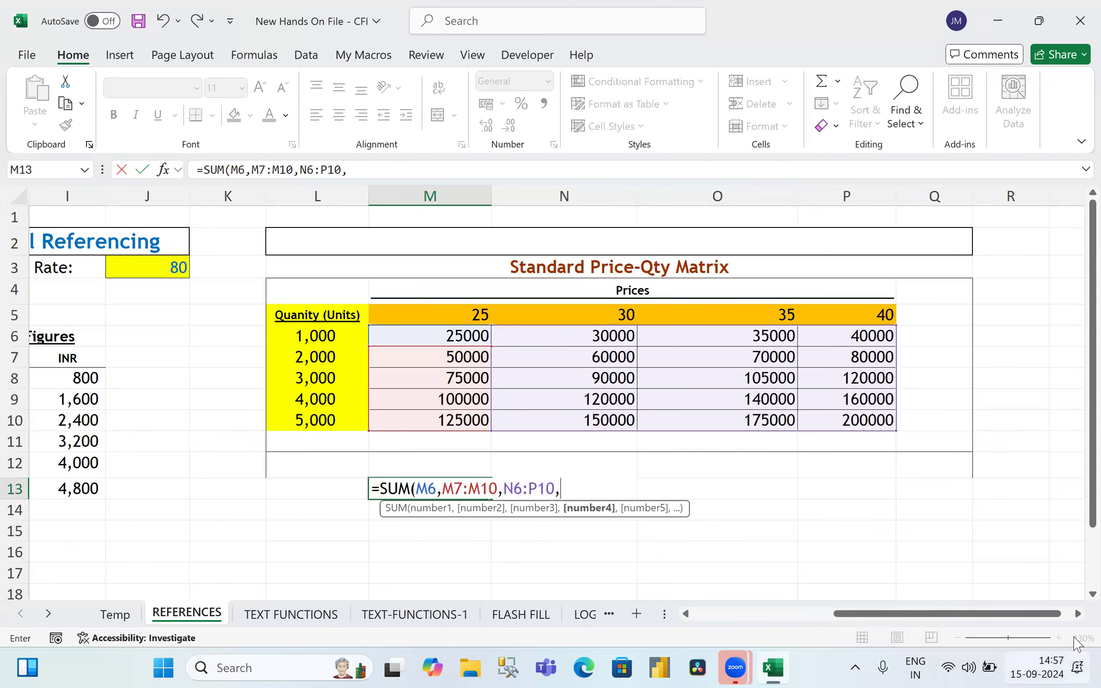
scroll(549, 478, "down", 1)
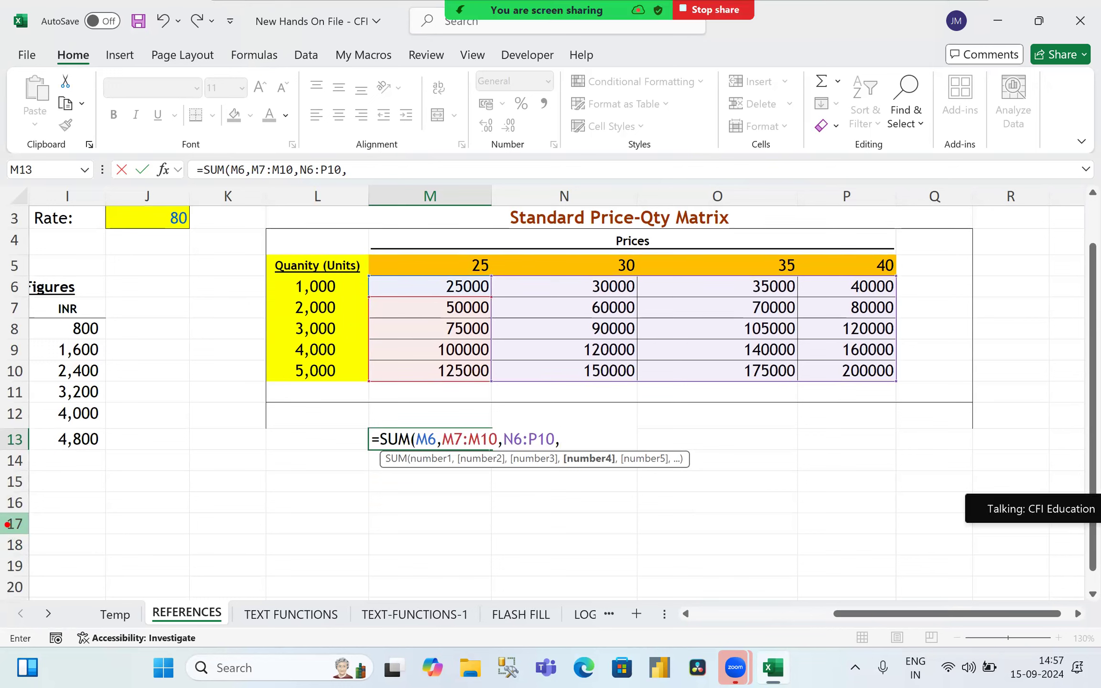
left_click_drag(2, 510, 34, 541)
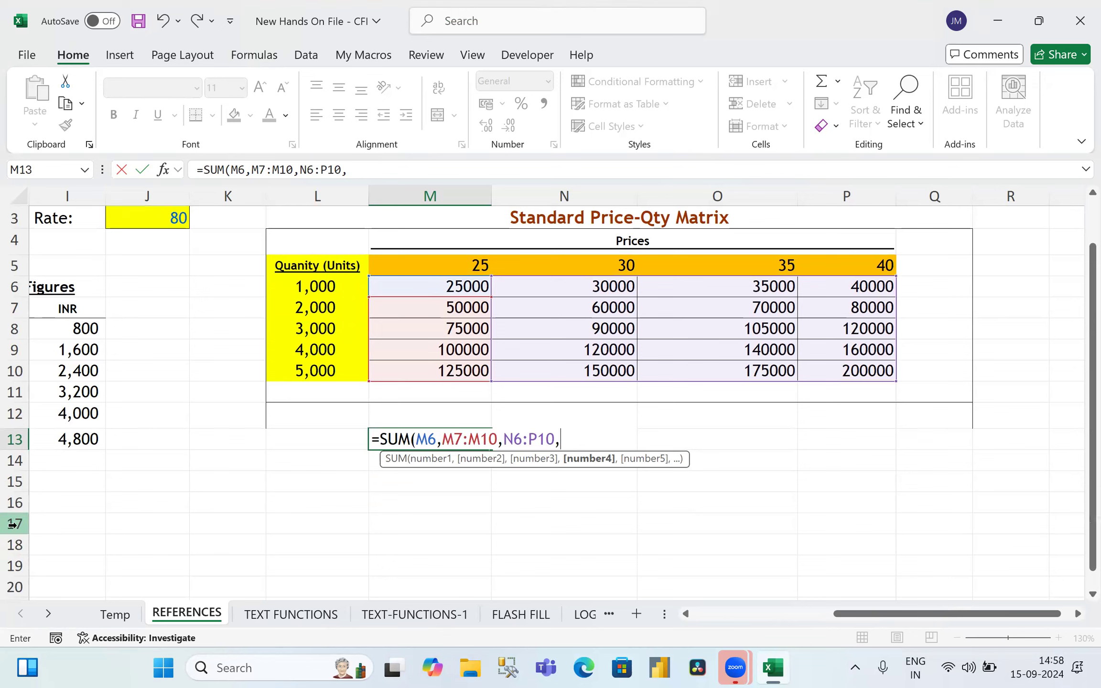
left_click(12, 524)
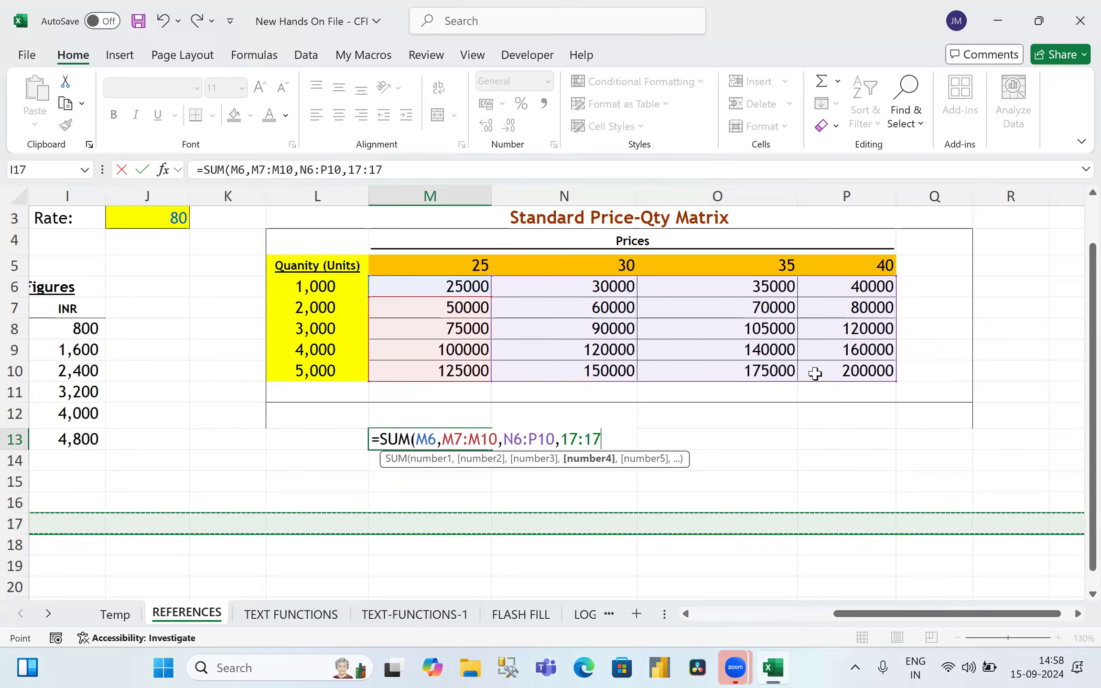
mouse_move(552, 413)
left_mouse_down()
mouse_move(582, 459)
mouse_move(625, 469)
left_mouse_up()
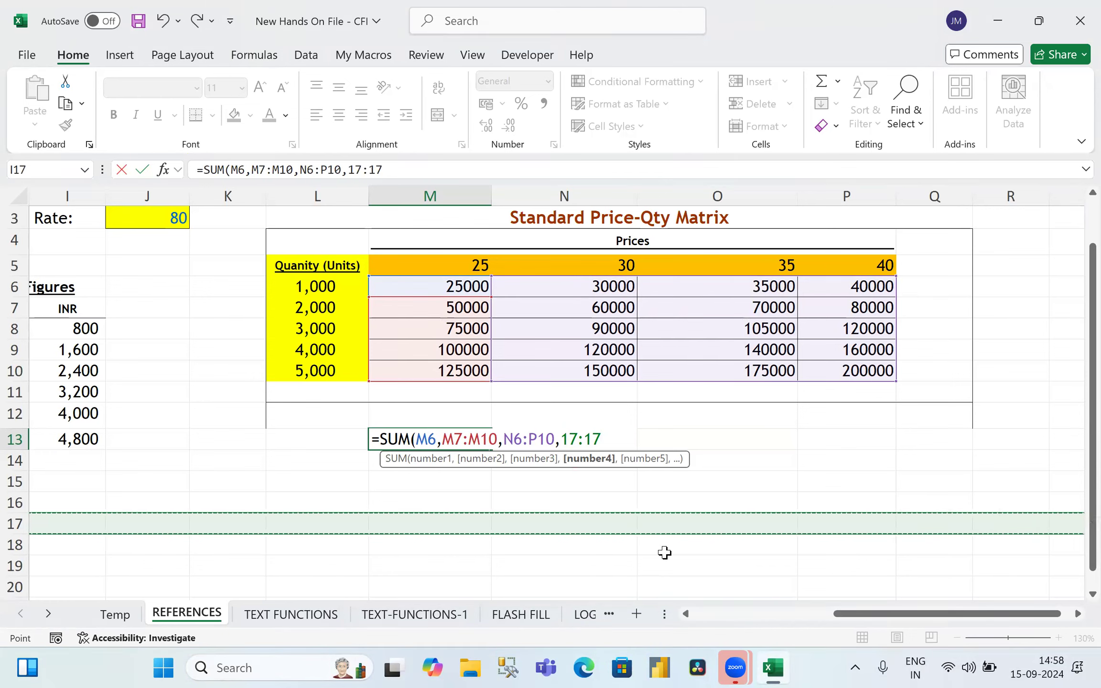
type(",")
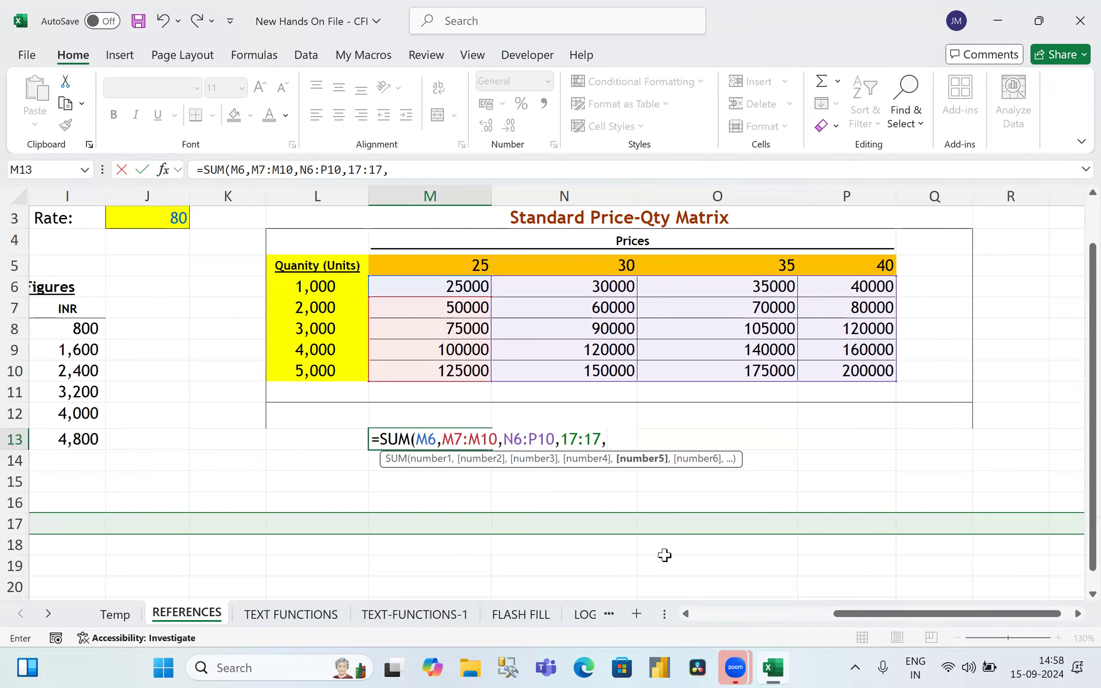
left_click(14, 565)
mouse_move(781, 667)
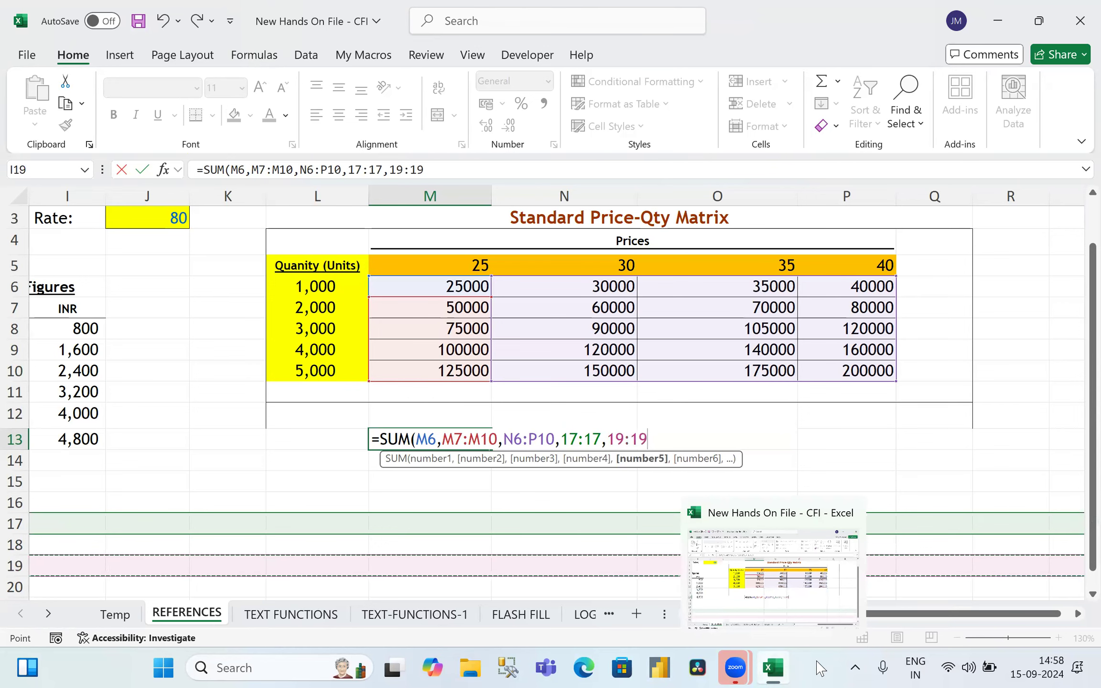
Step: Add the entire column W (W:W) as the sixth argument of the SUM formula in M13
type(",")
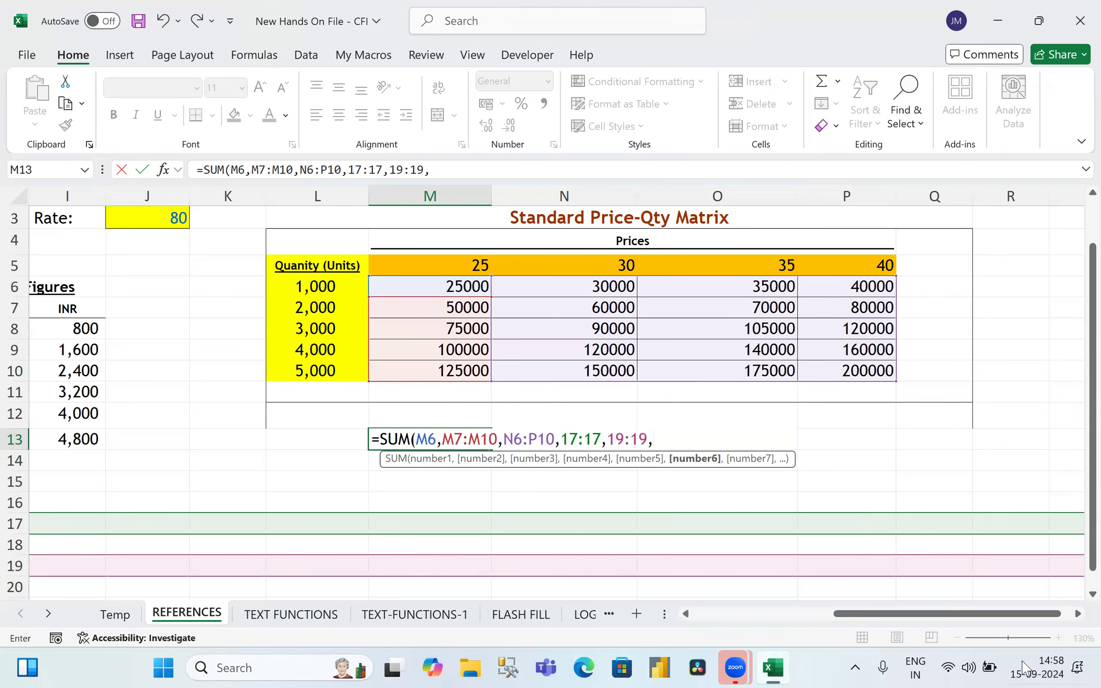
left_click(1075, 614)
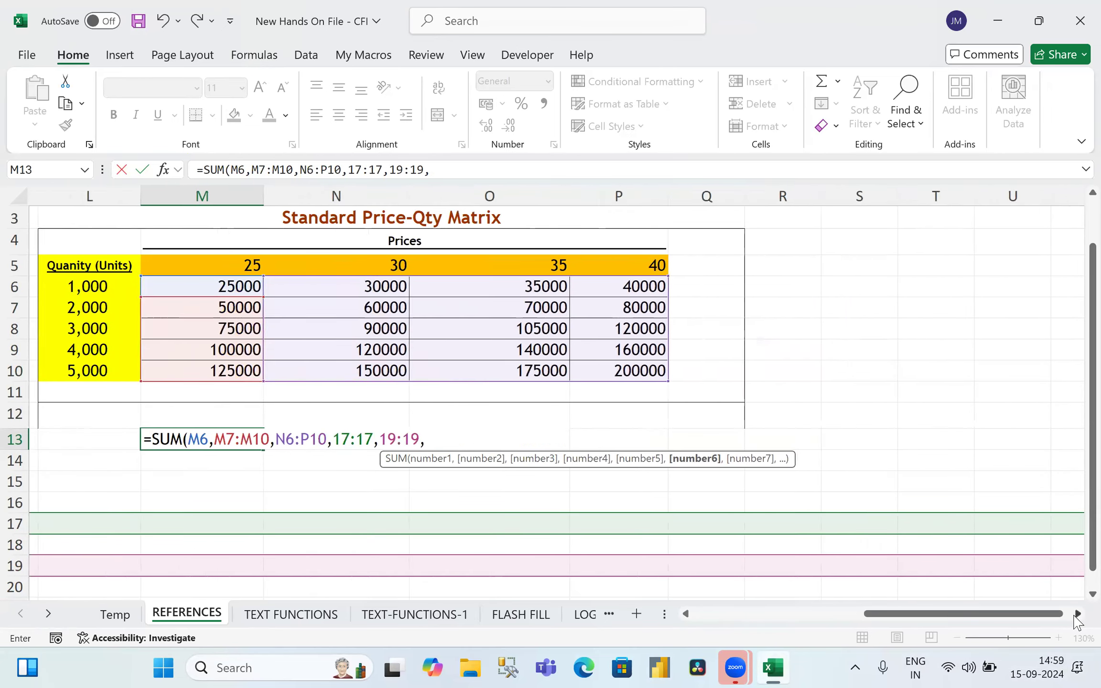
left_click(620, 196)
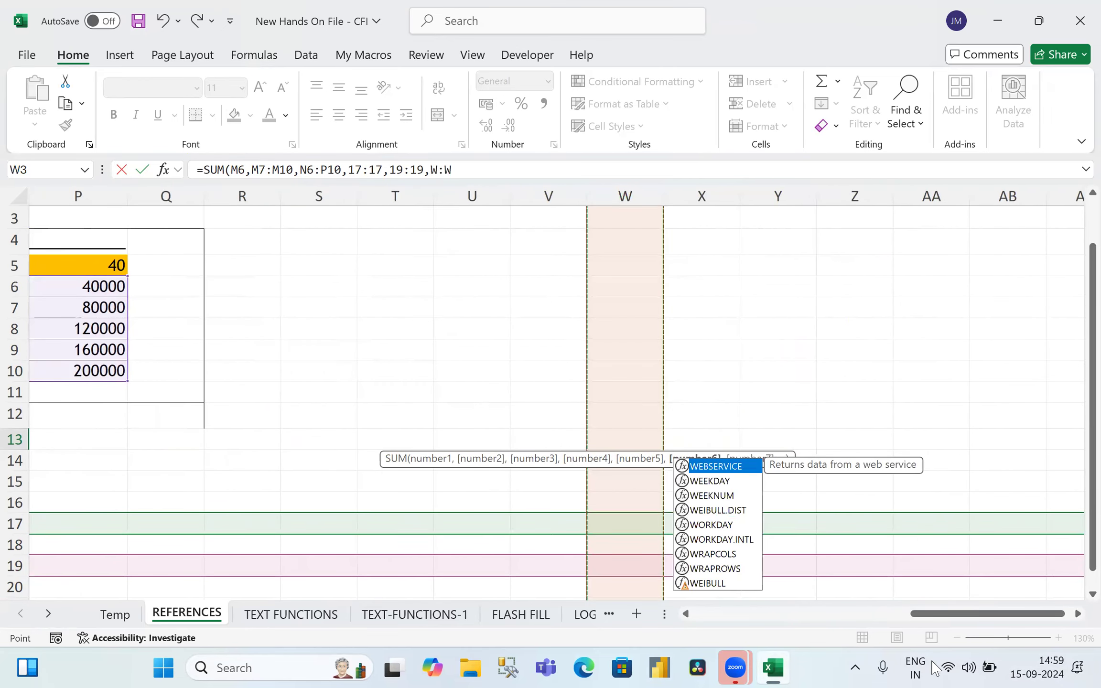
left_click(685, 613)
scroll(954, 553, "left", 5)
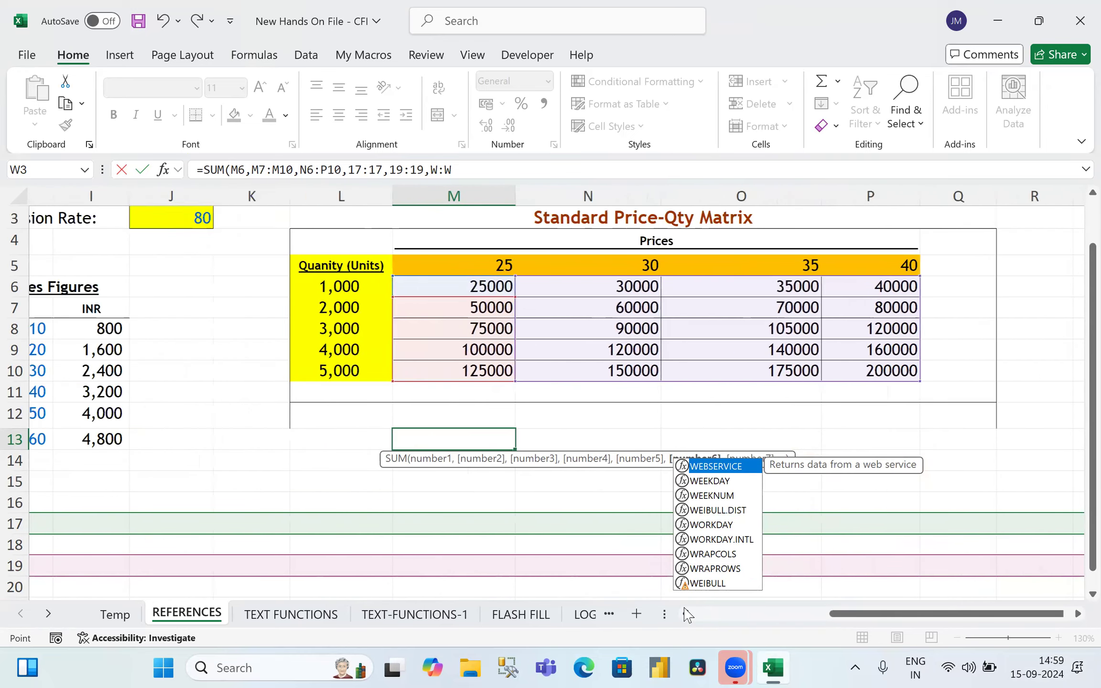
scroll(955, 553, "left", 2)
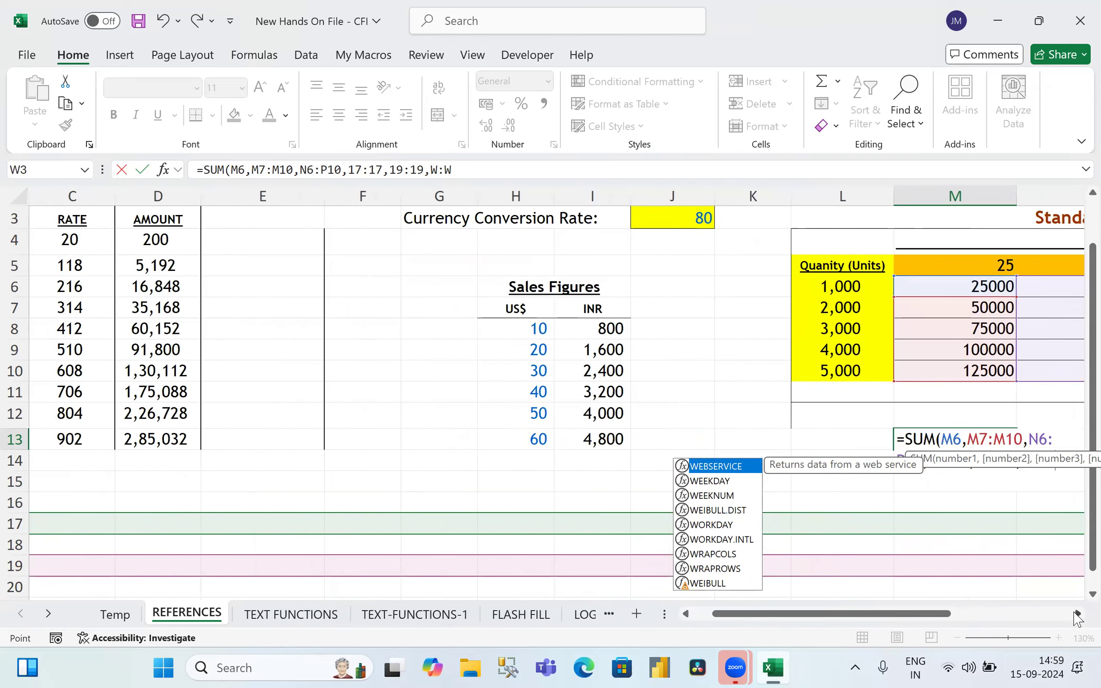
type("RAPR")
key("Tab")
scroll(1074, 616, "right", 4)
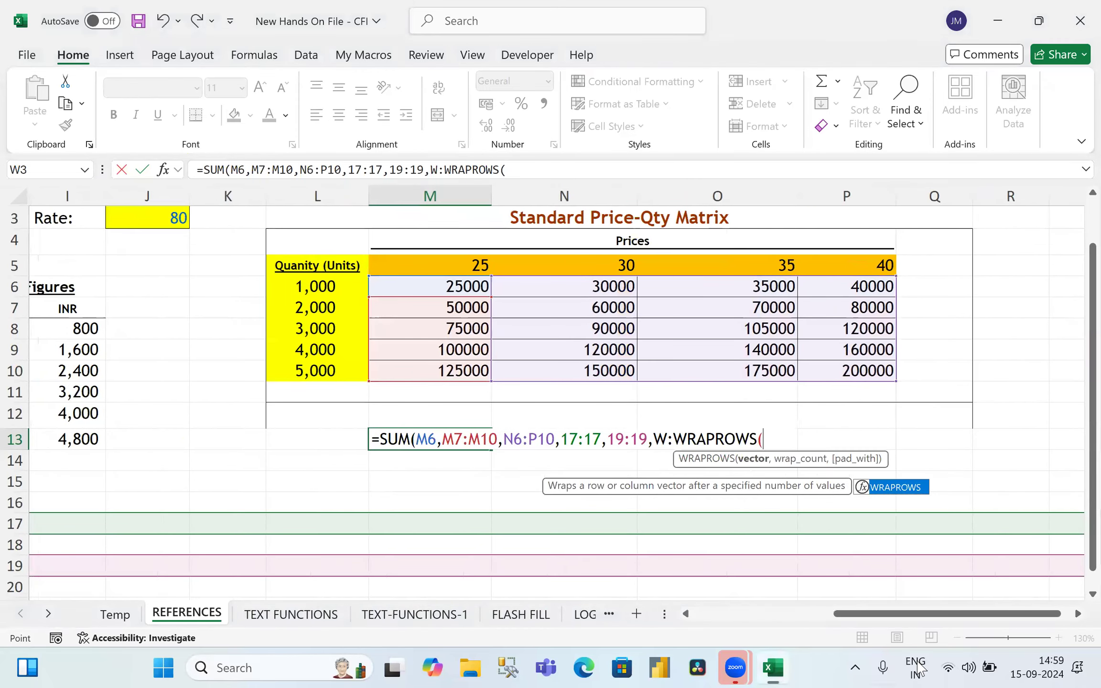
key("BackSpace")
key("BackSpace")
key("BackSpace")
key("BackSpace")
key("BackSpace")
key("BackSpace")
key("BackSpace")
key("BackSpace")
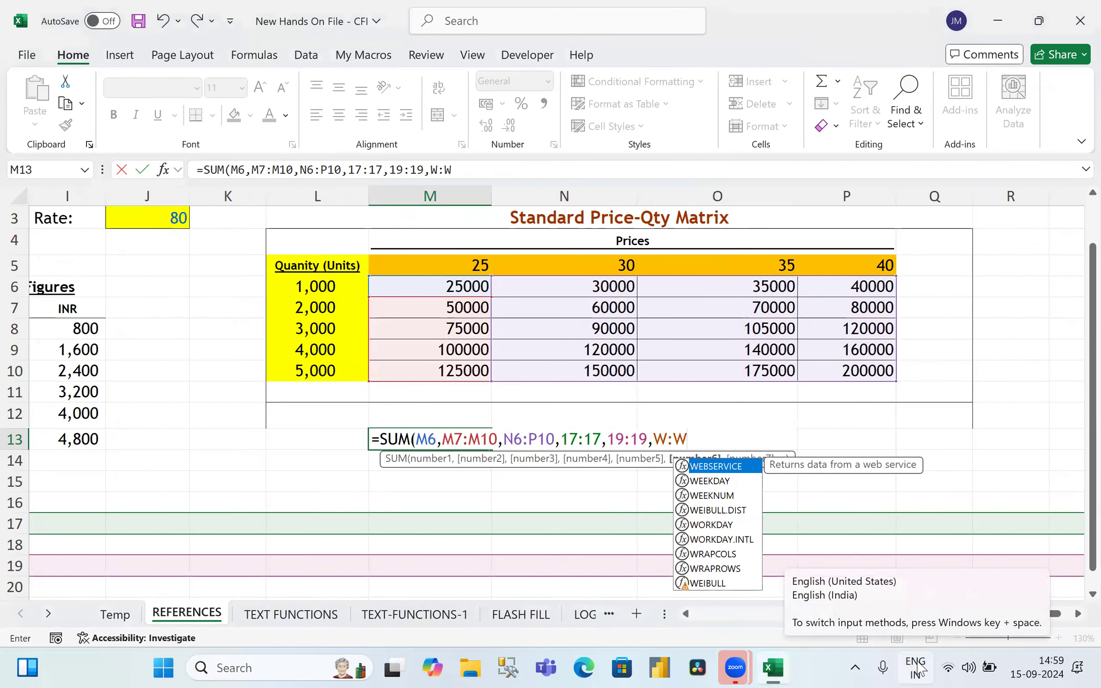
key("BackSpace")
type("\\")
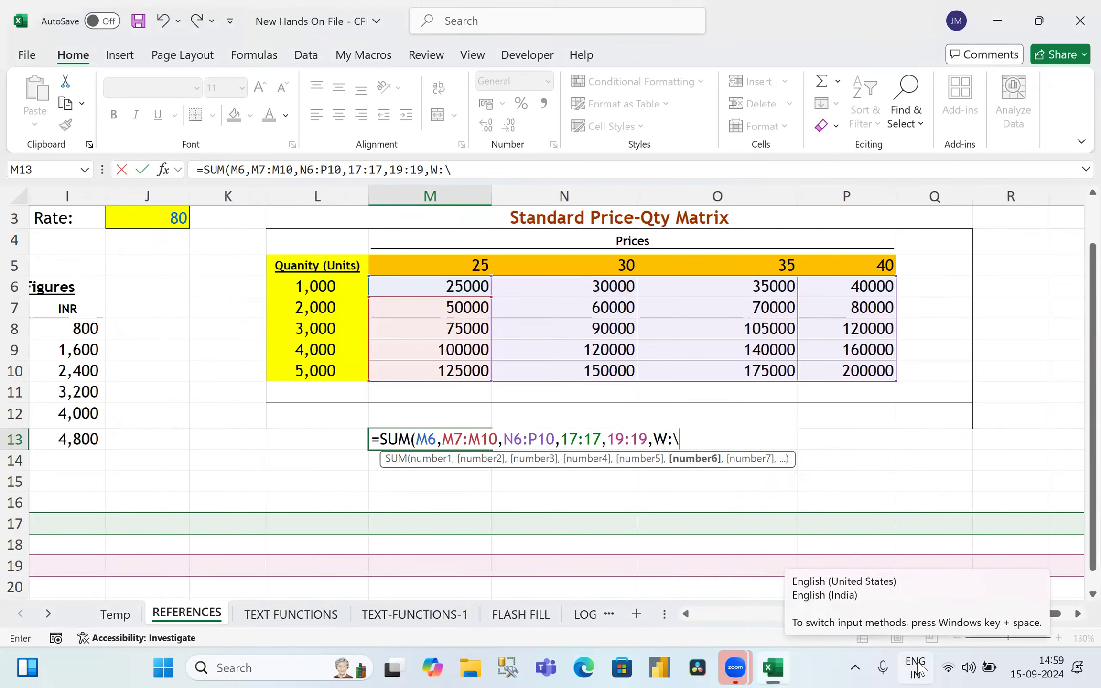
key("BackSpace")
type("W")
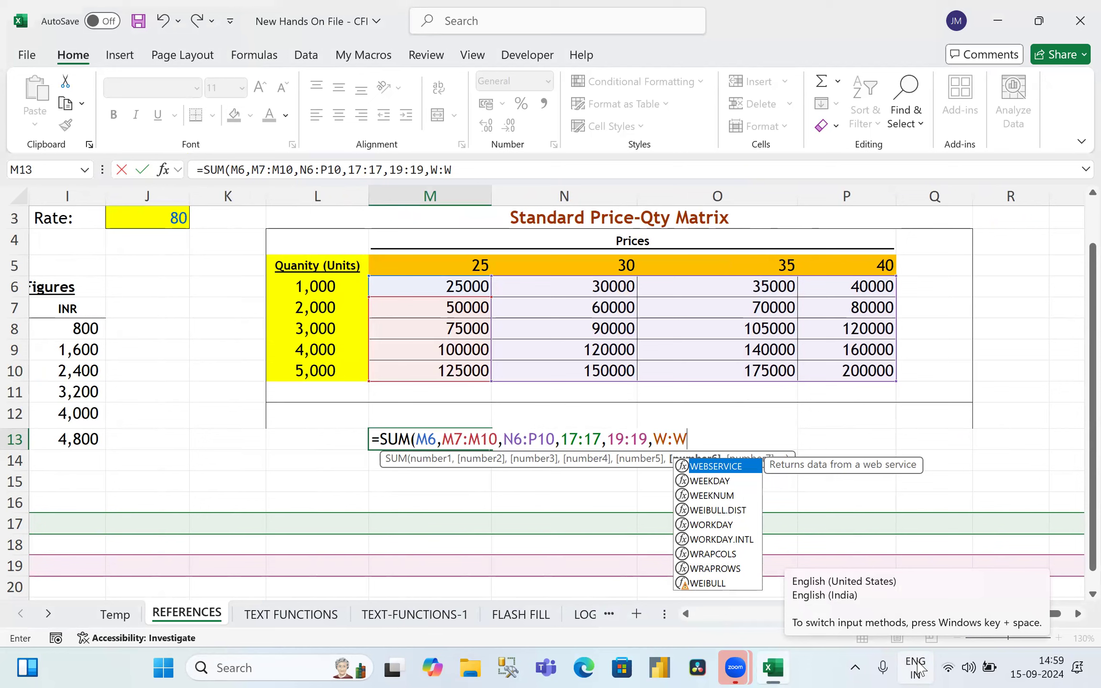
Step: Close the bracket and enter =SUM(M6,M7:M10,N6:P10,17:17,19:19,W:W) in M13
type(")")
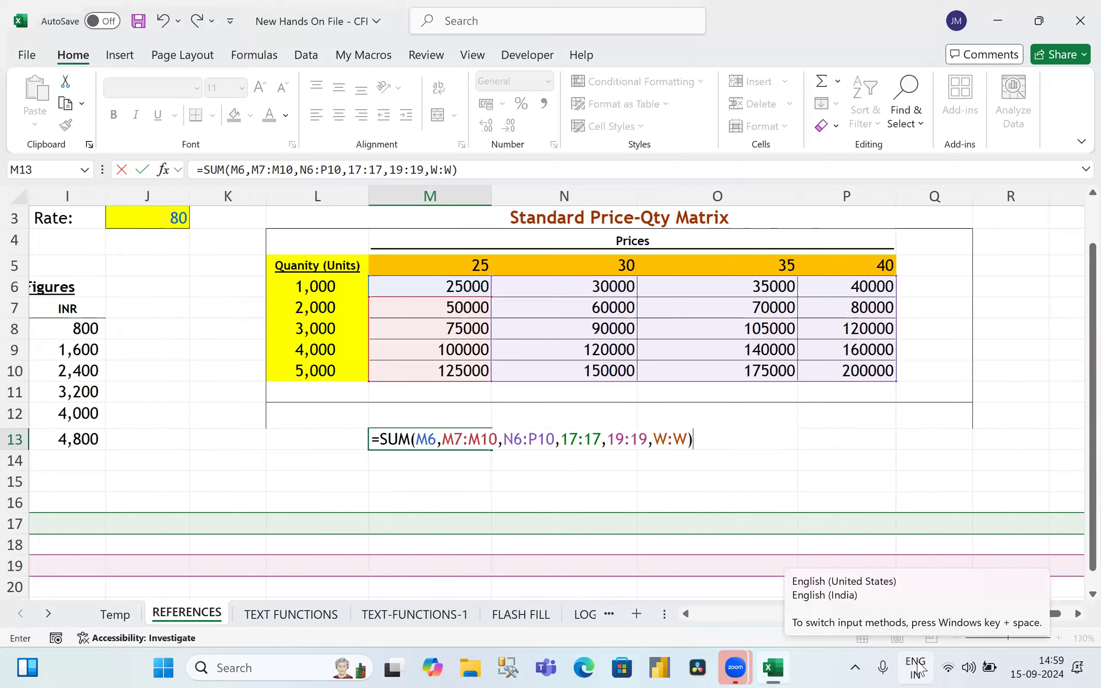
key("BackSpace")
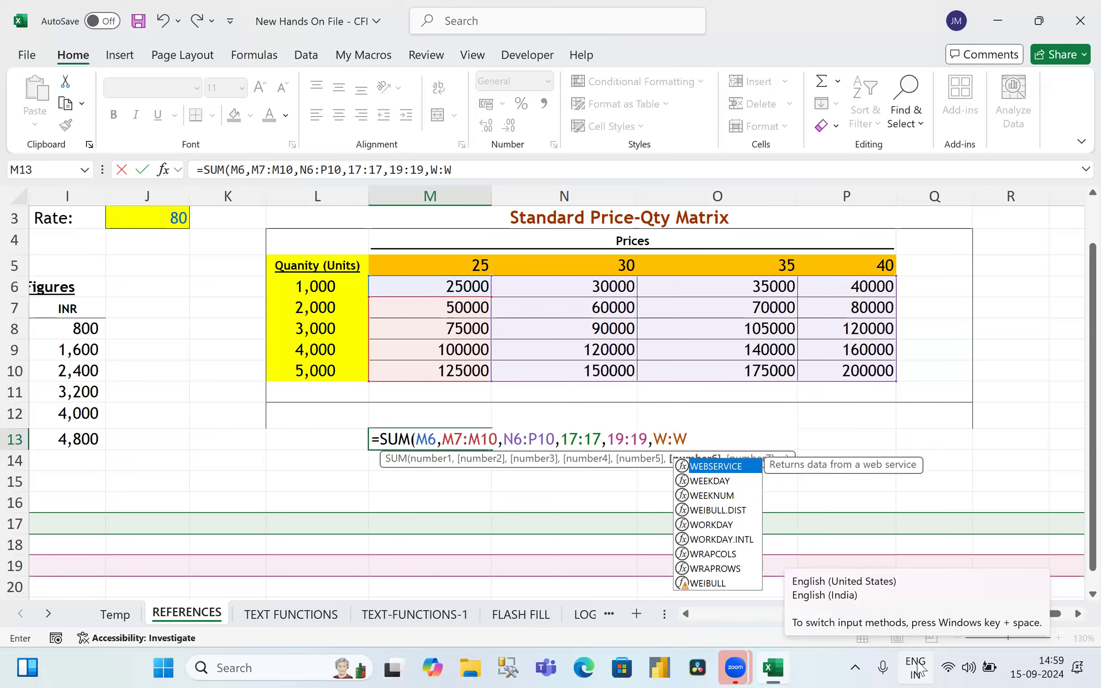
type(")")
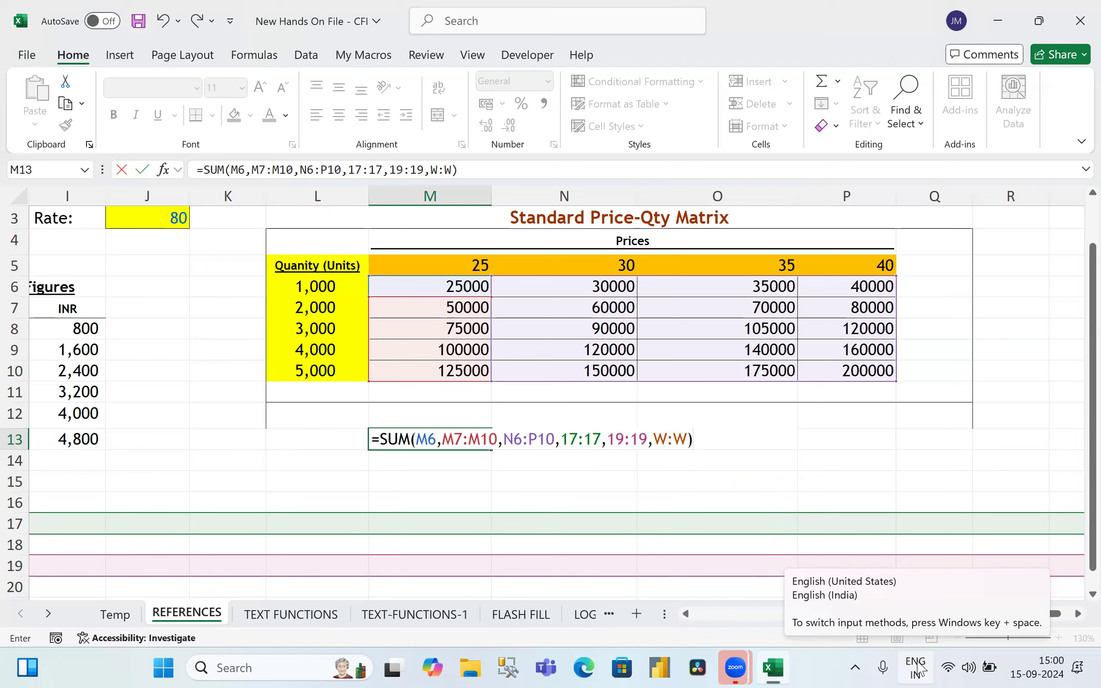
key("Return")
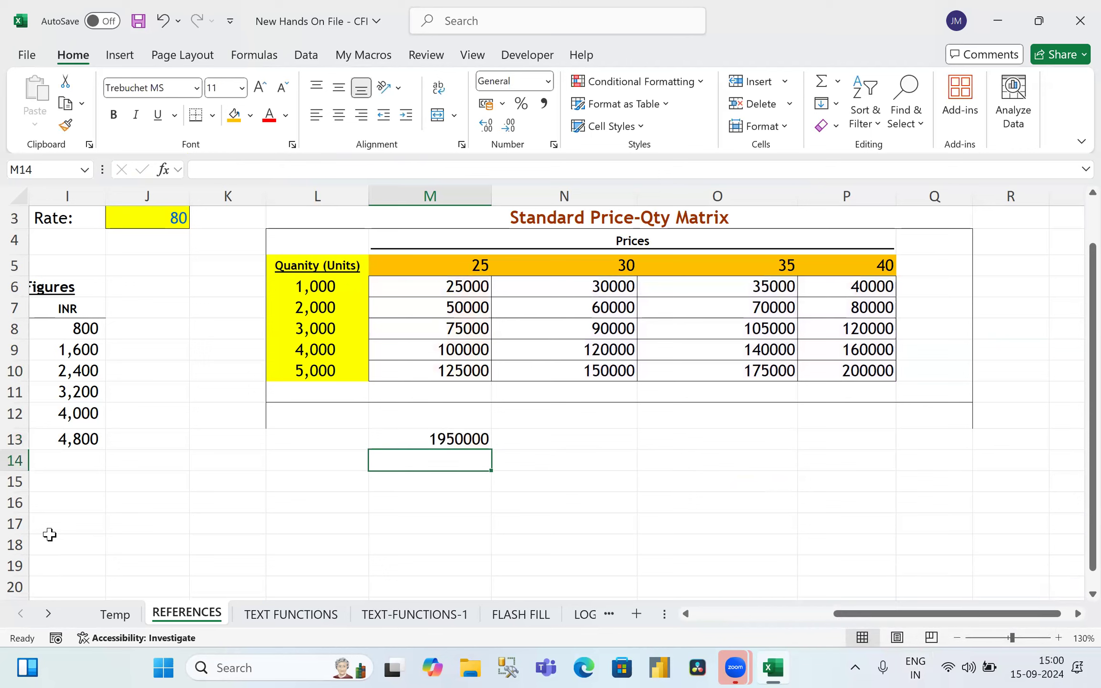
Step: Enter 100 in cell P17 to test the whole-row reference to row 17
left_click(58, 523)
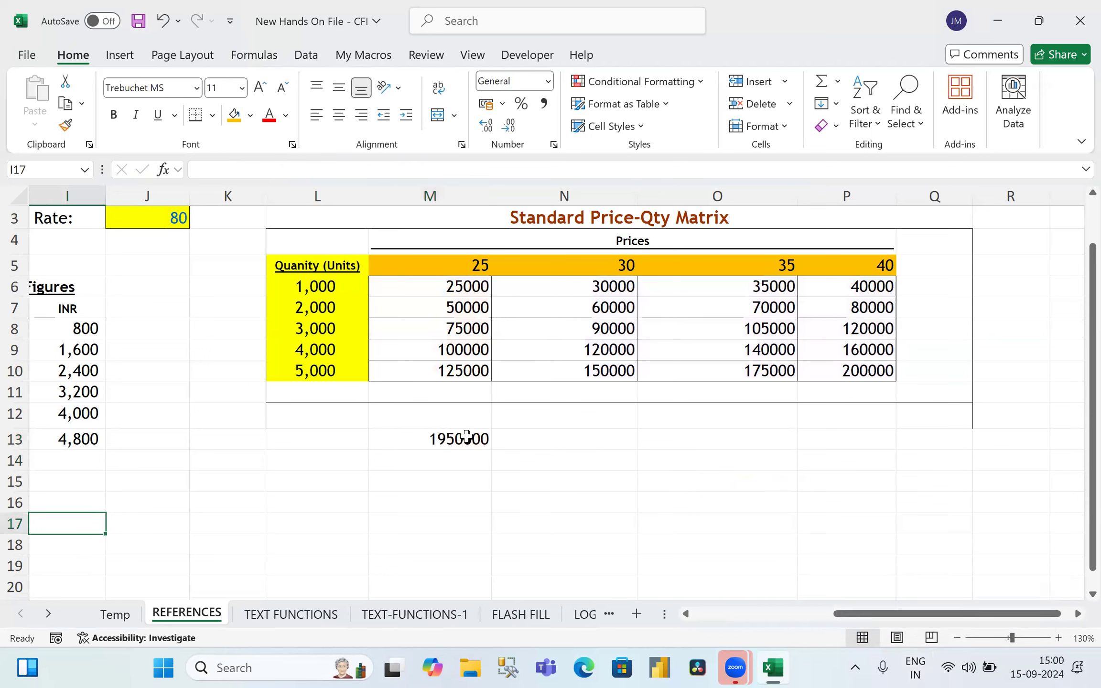
left_click(860, 522)
mouse_move(1019, 661)
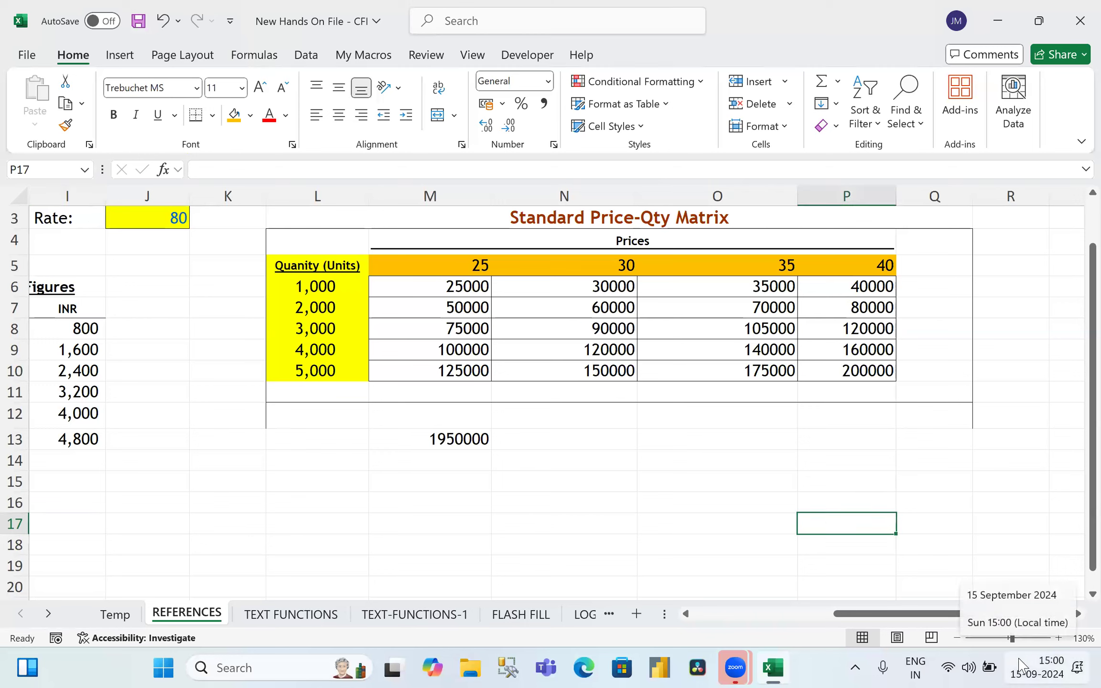
type("100")
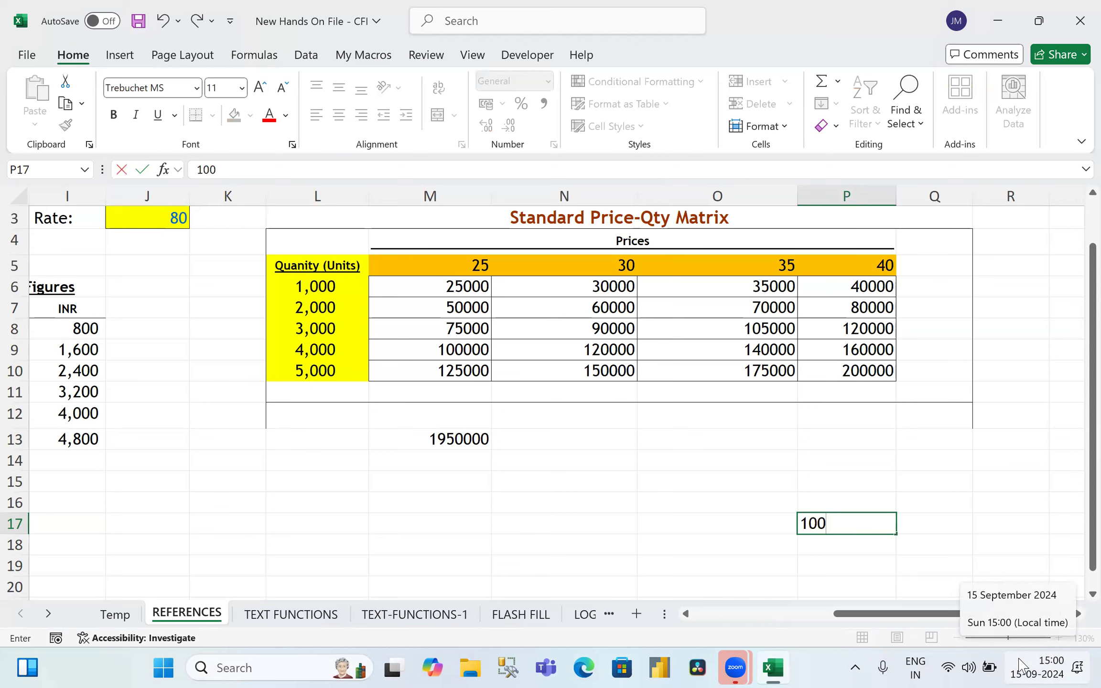
key("Return")
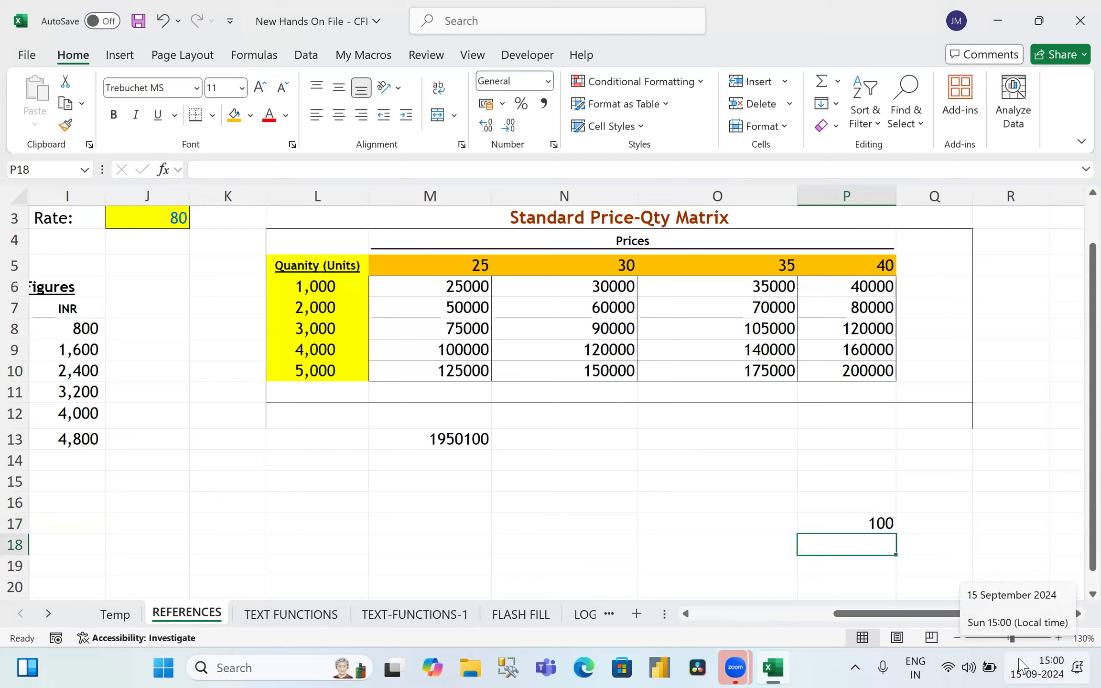
Step: Enter 100 in XFD17, the last cell of row 17
key("Up")
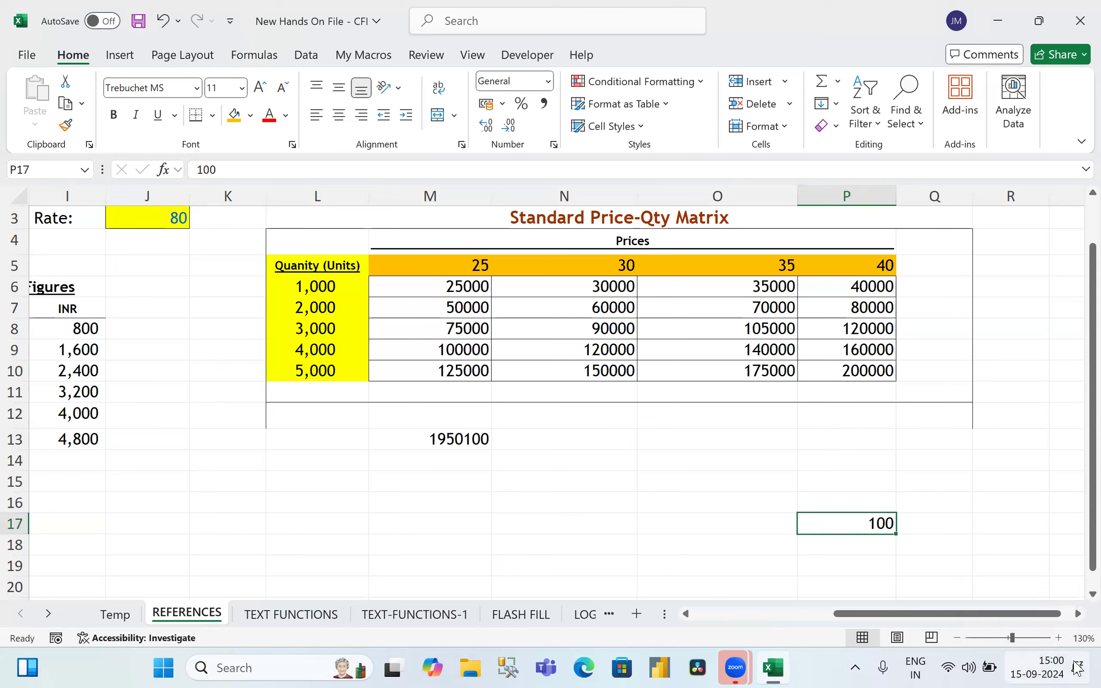
key("ctrl+Right")
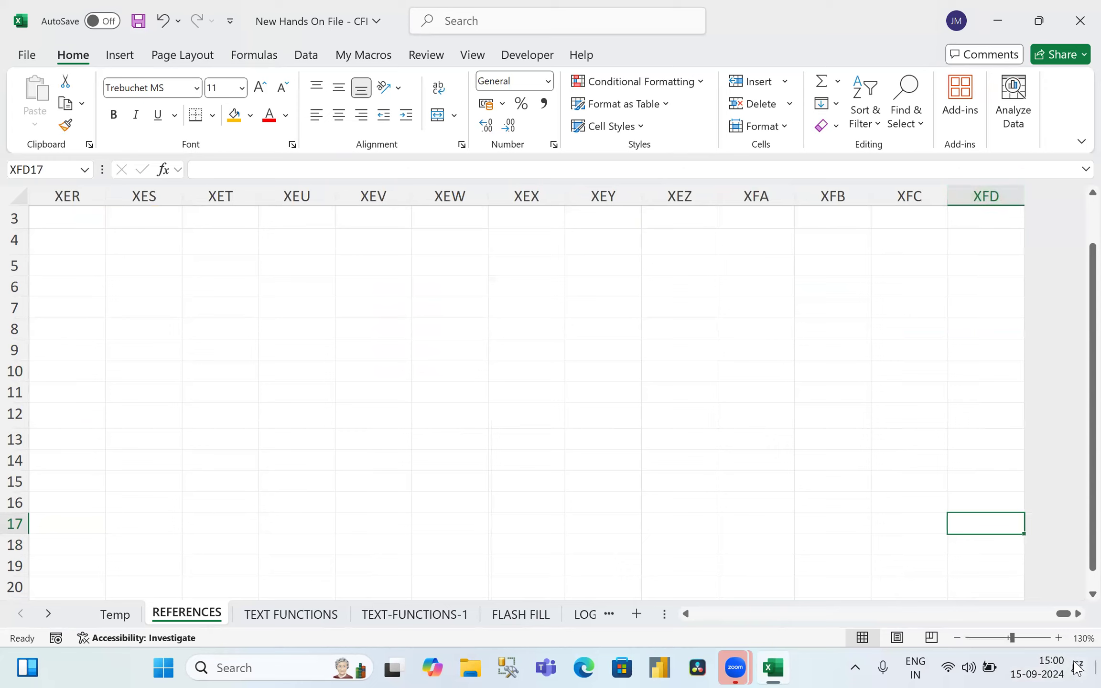
type("100")
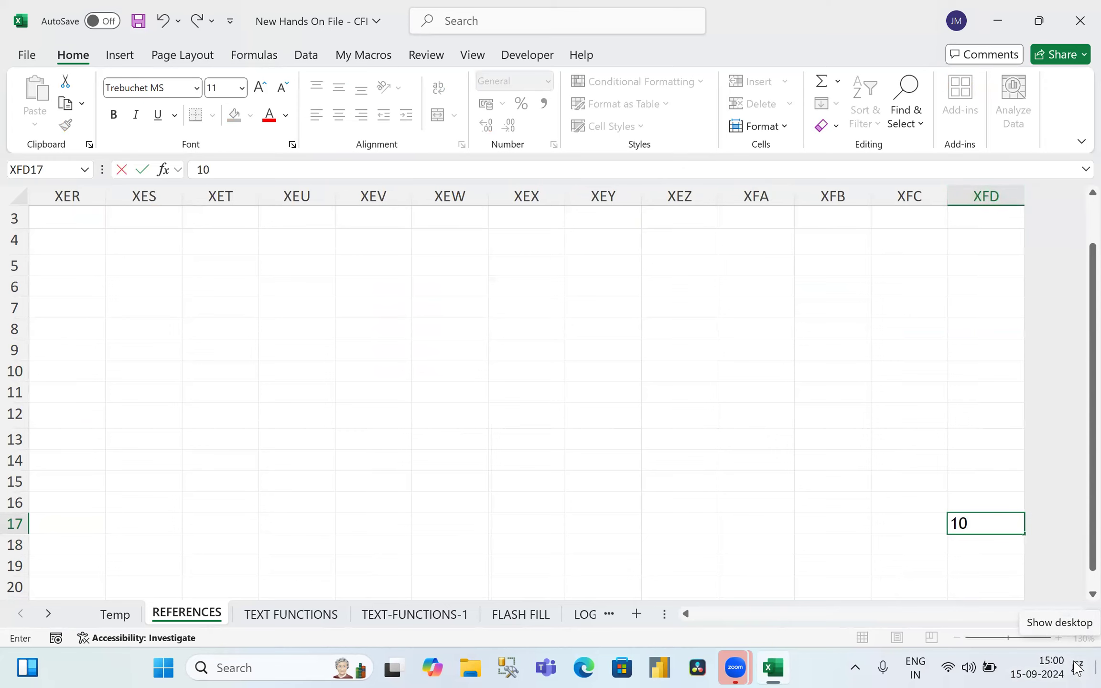
key("Return")
key("Up")
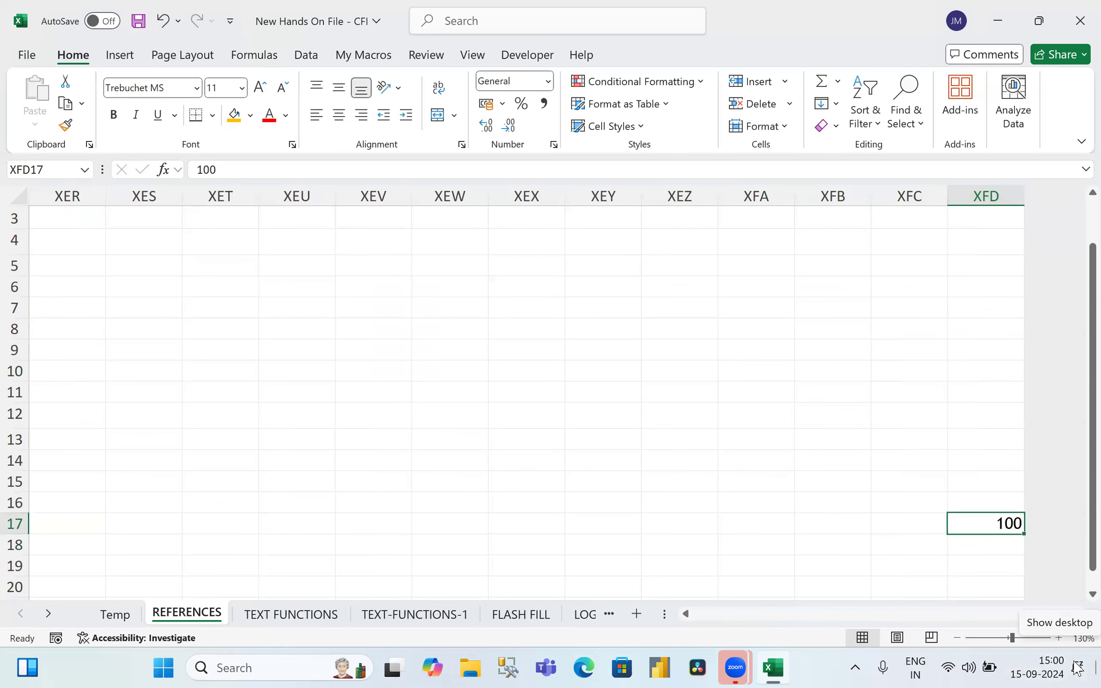
Step: Return to M13 and examine the cell, range, row and column references in its SUM formula
key("ctrl+Left")
key("Left")
key("Left")
key("Left")
key("Left")
key("Left")
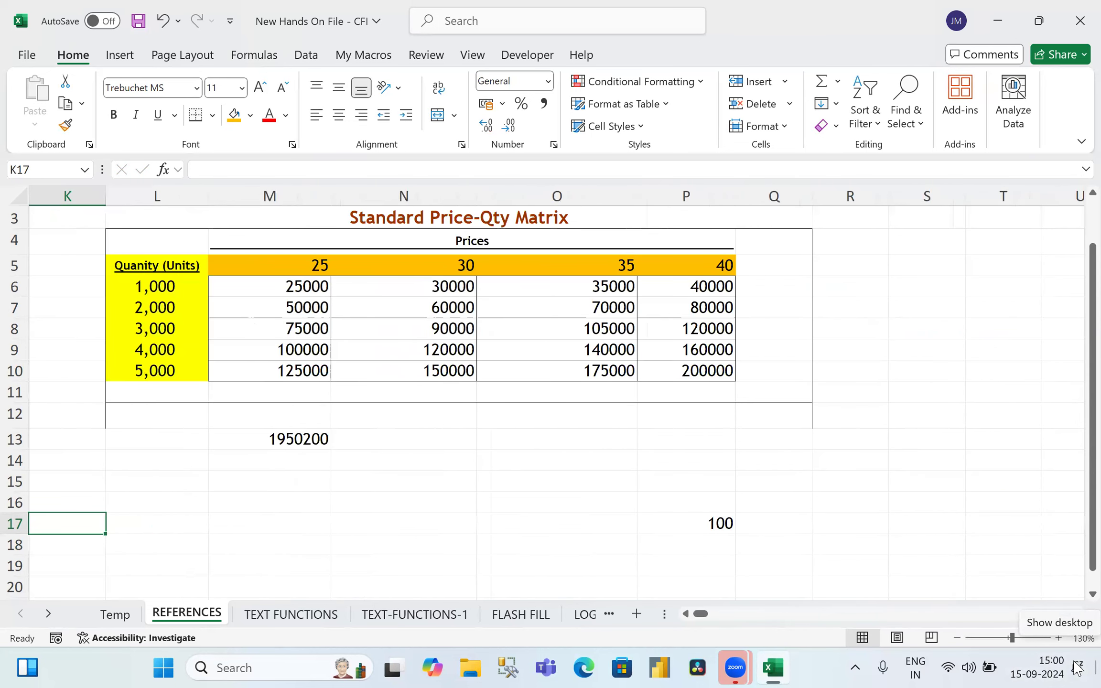
key("Up")
key("Up")
key("Up")
key("Up")
key("Right")
key("Right")
key("Right")
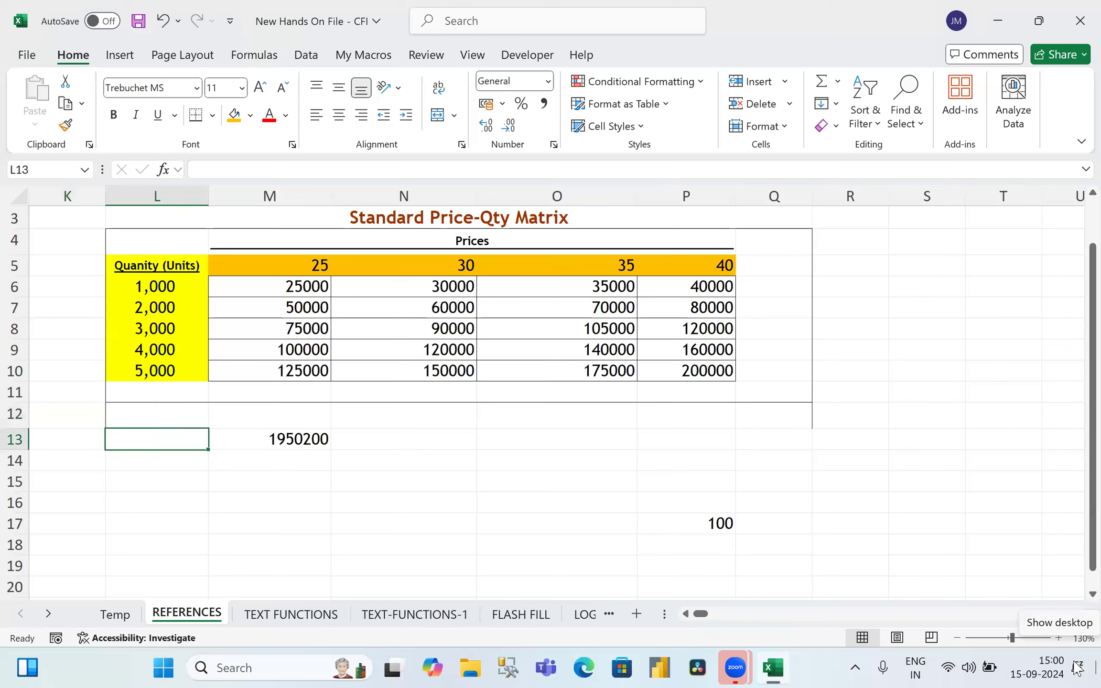
key("Left")
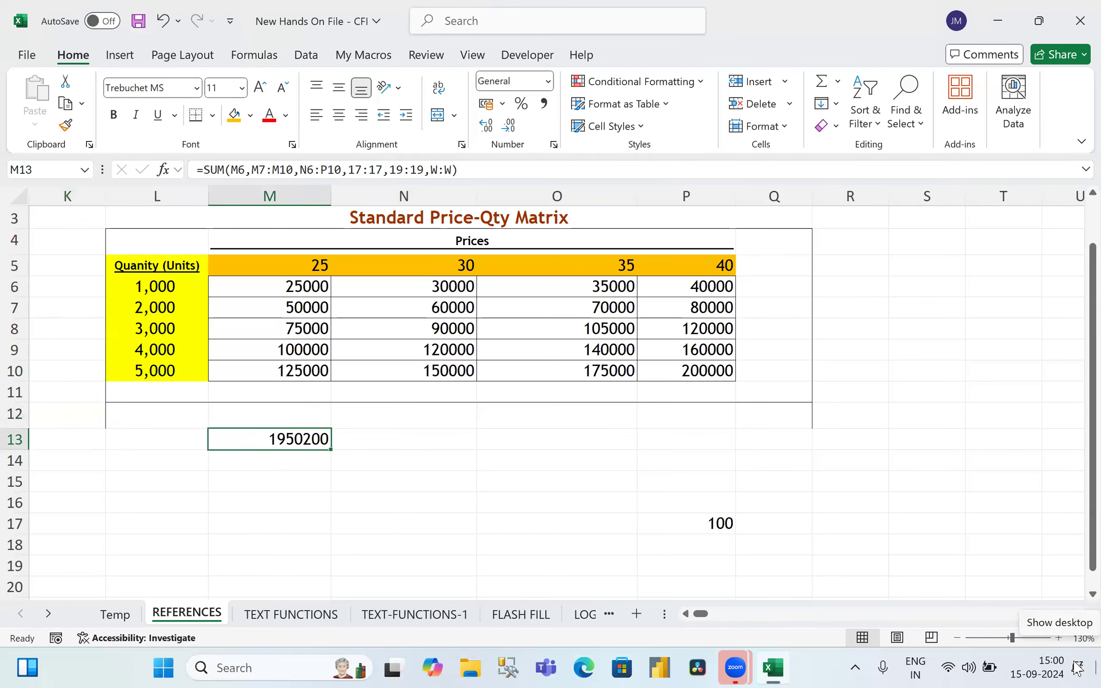
key("F2")
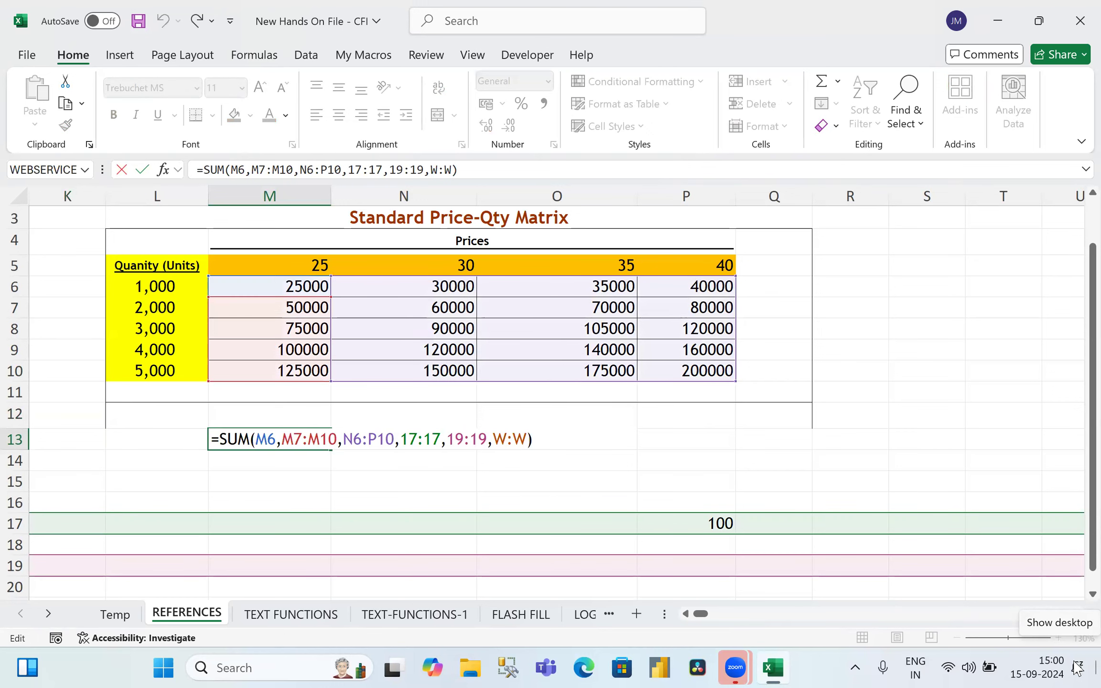
key("ctrl+Return")
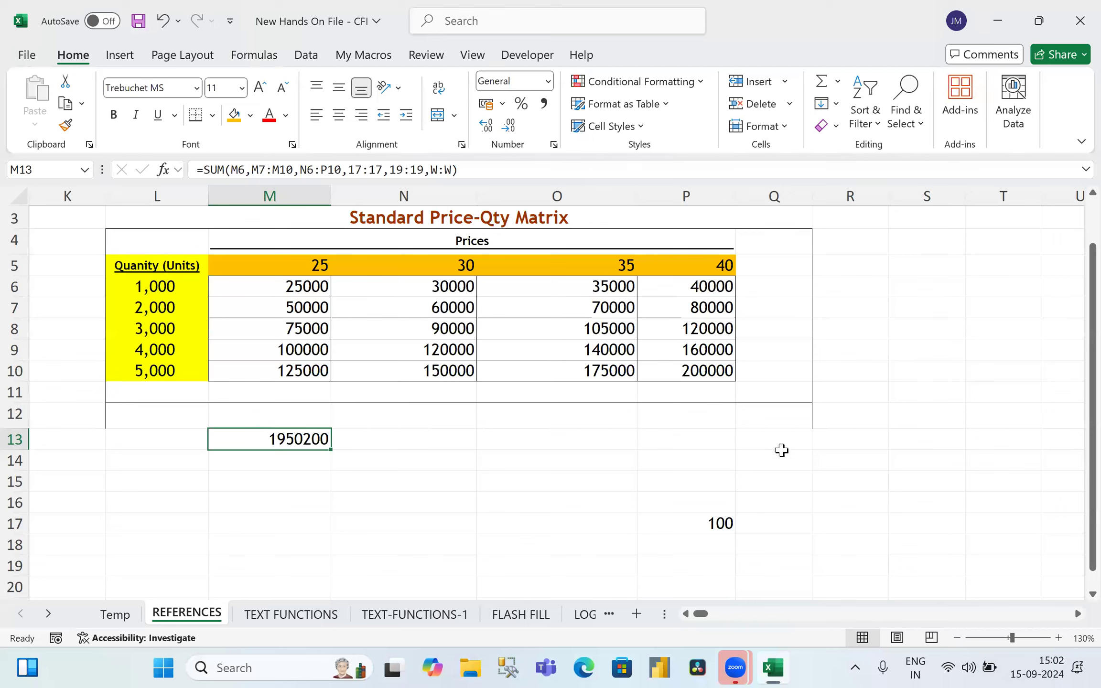
Step: Switch to the TEXT FUNCTIONS worksheet and select cell C2 under the Result heading
left_click(557, 508)
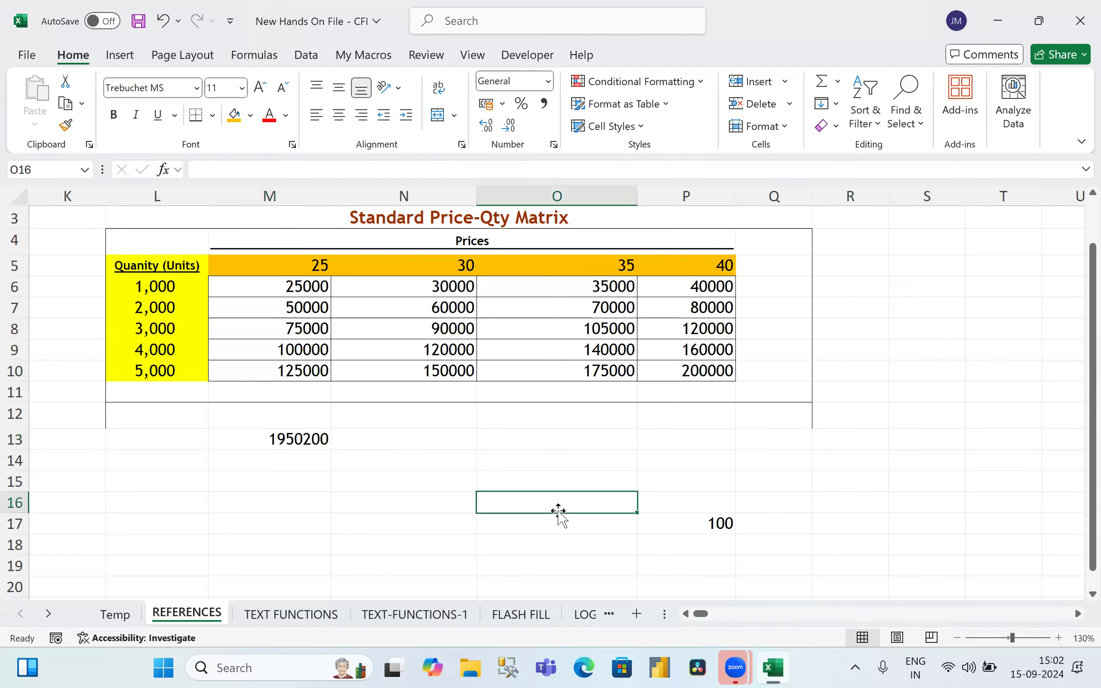
left_click(288, 614)
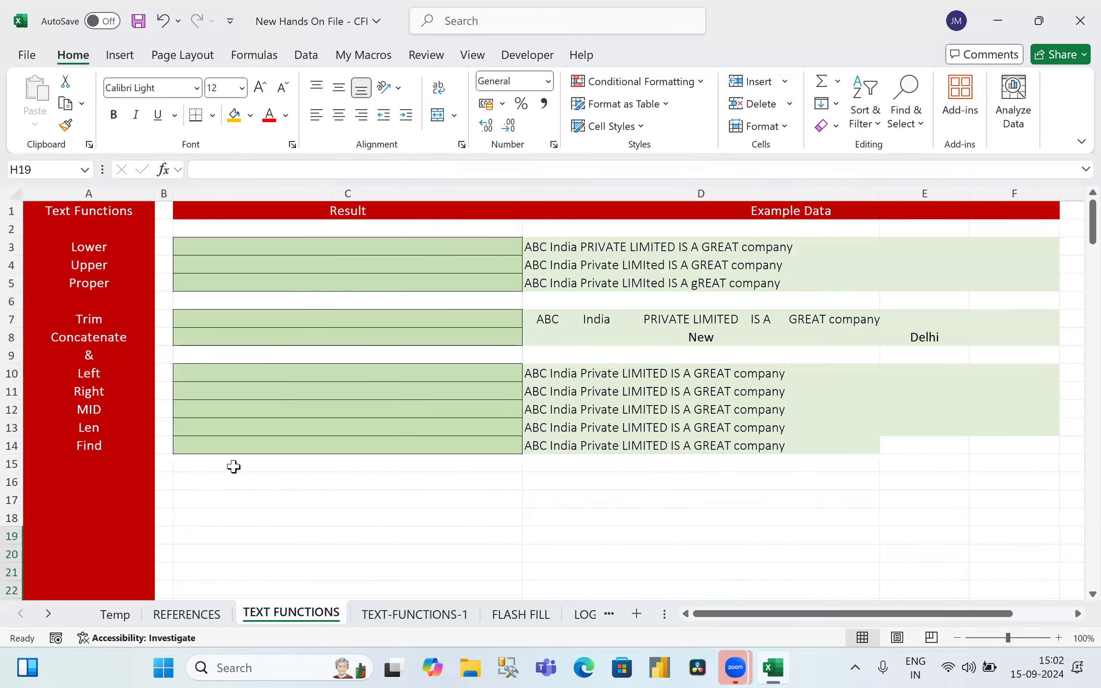
left_click(233, 467)
left_click(263, 208)
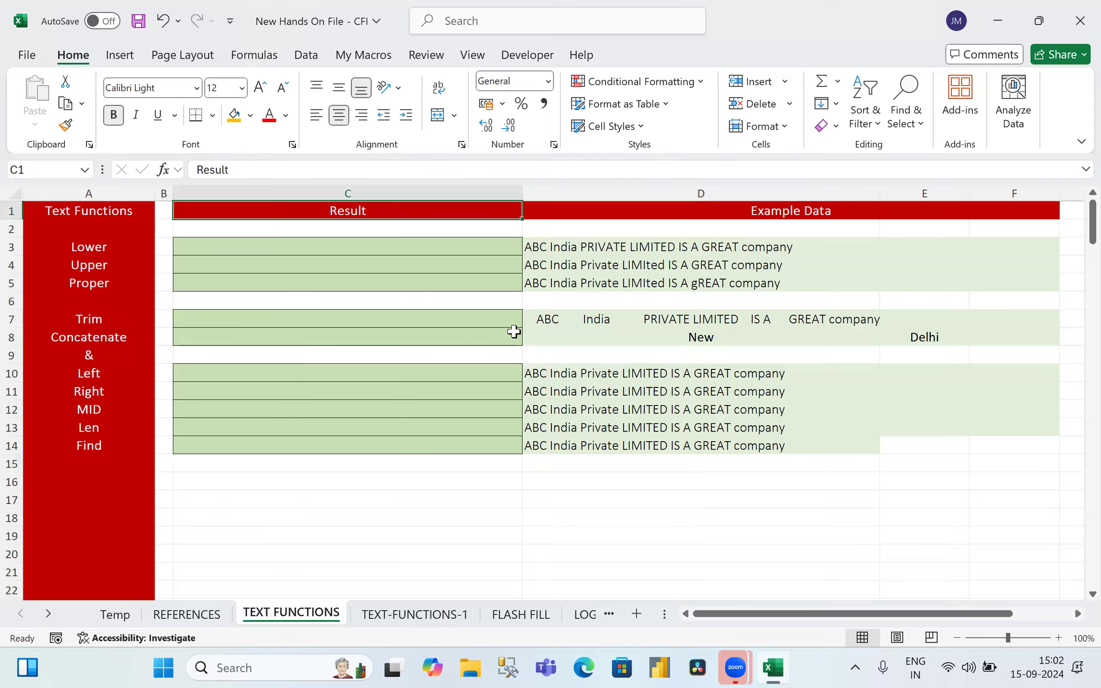
scroll(514, 331, "up", 1)
left_click_drag(898, 615, 688, 630)
left_click(288, 243)
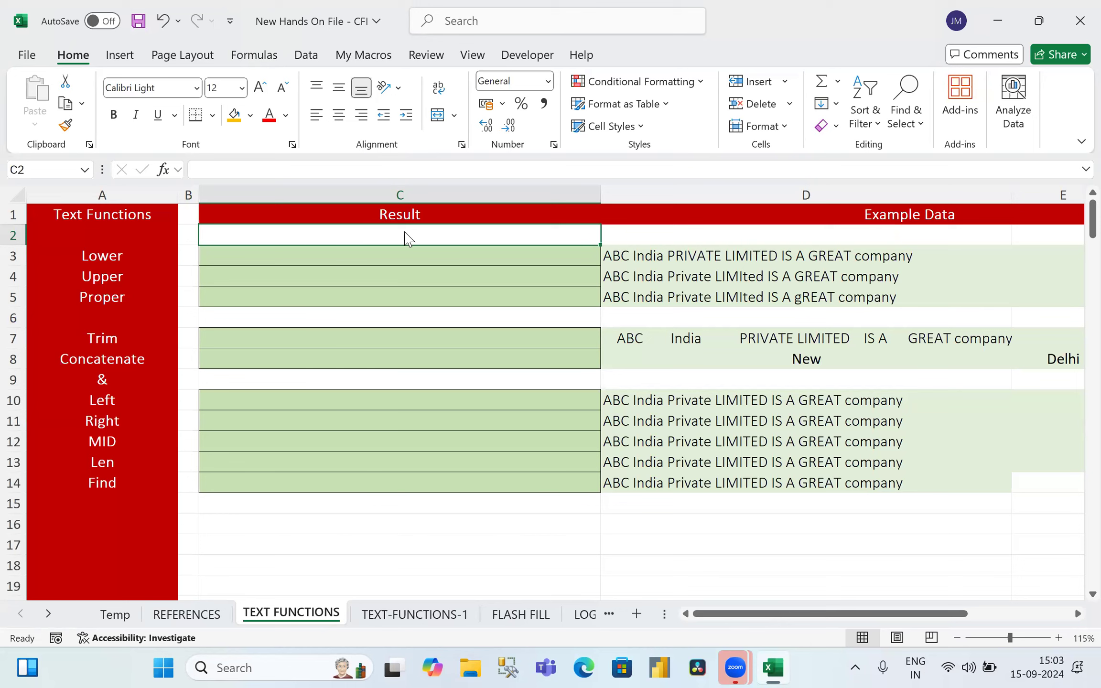
Step: Review the function names in A1:A14, the result cells C3:C14 and the example data in D3:D13
left_click_drag(71, 215, 67, 487)
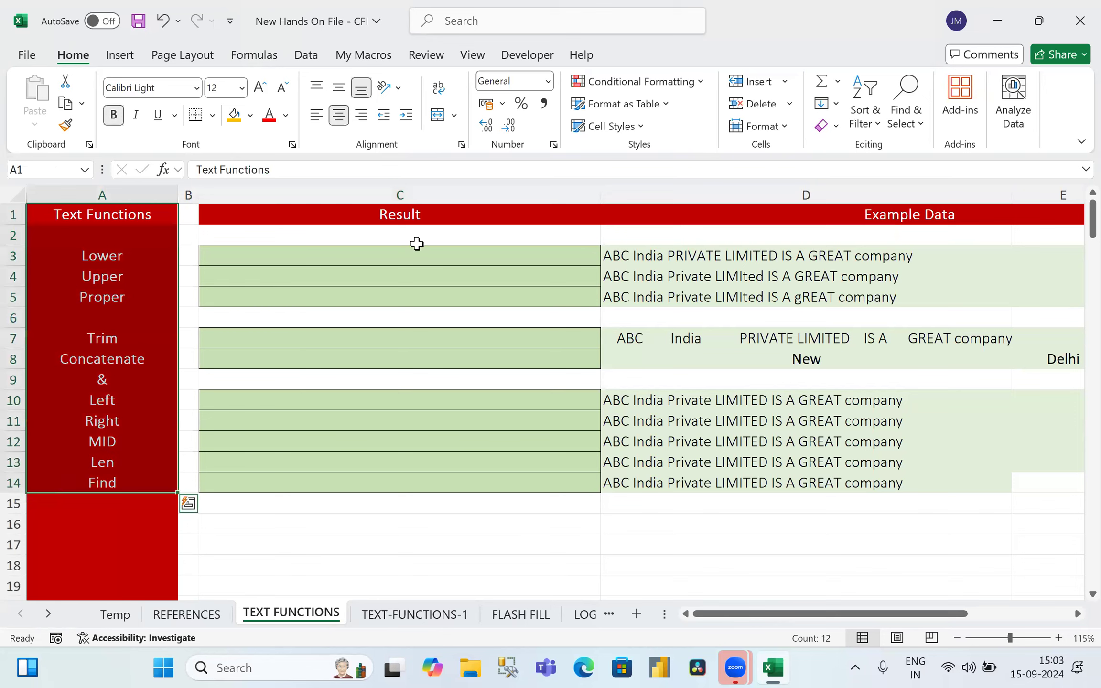
left_click(412, 256)
left_click_drag(412, 275, 372, 490)
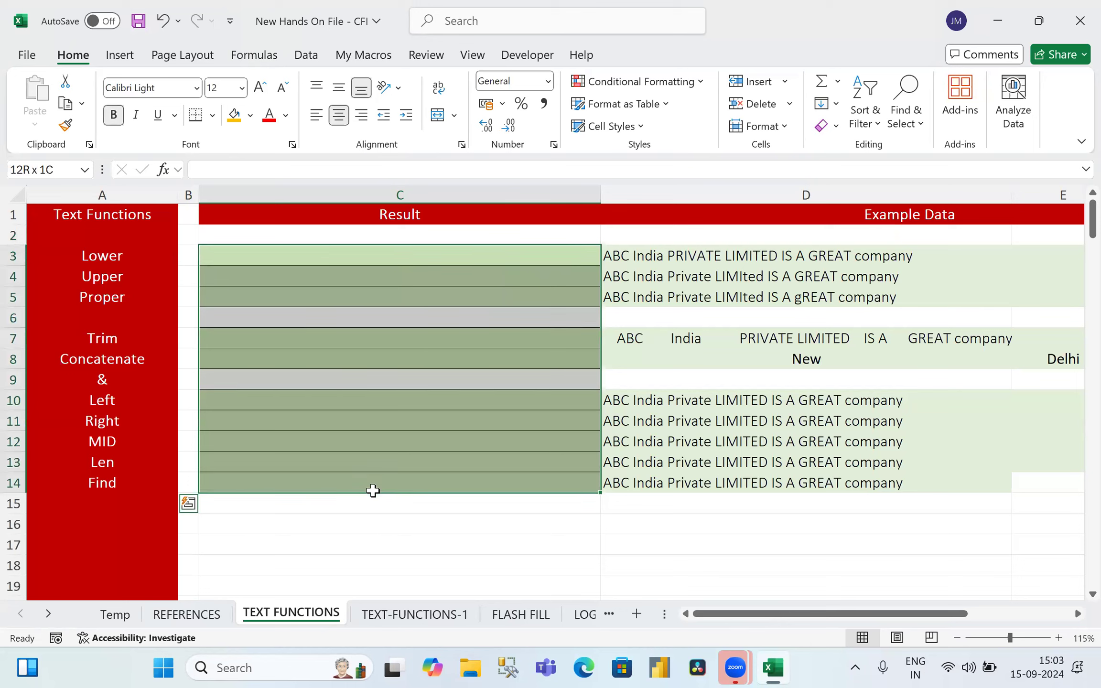
left_click_drag(749, 254, 725, 484)
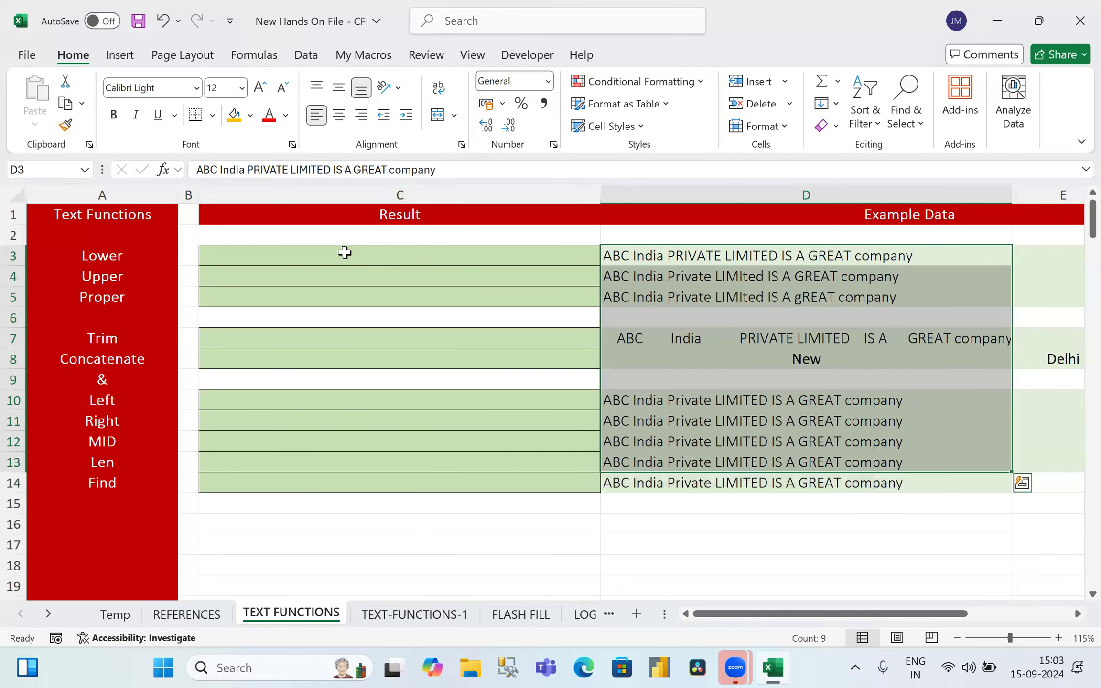
Step: Start a formula in C3, the result cell for Lower
left_click(346, 253)
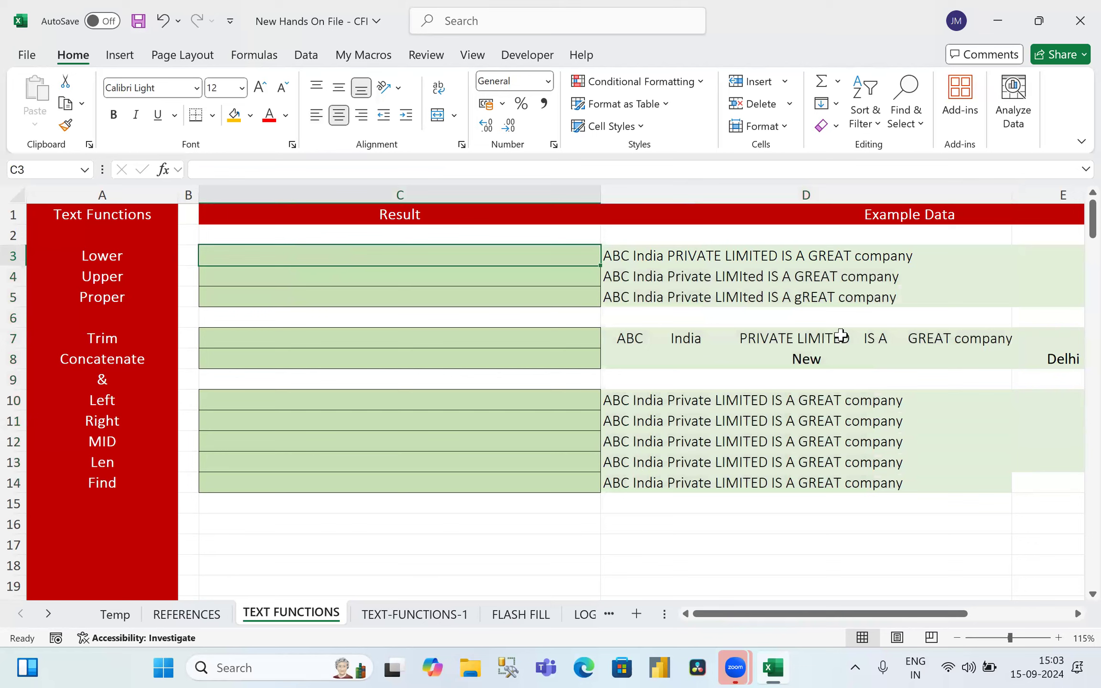
type("=")
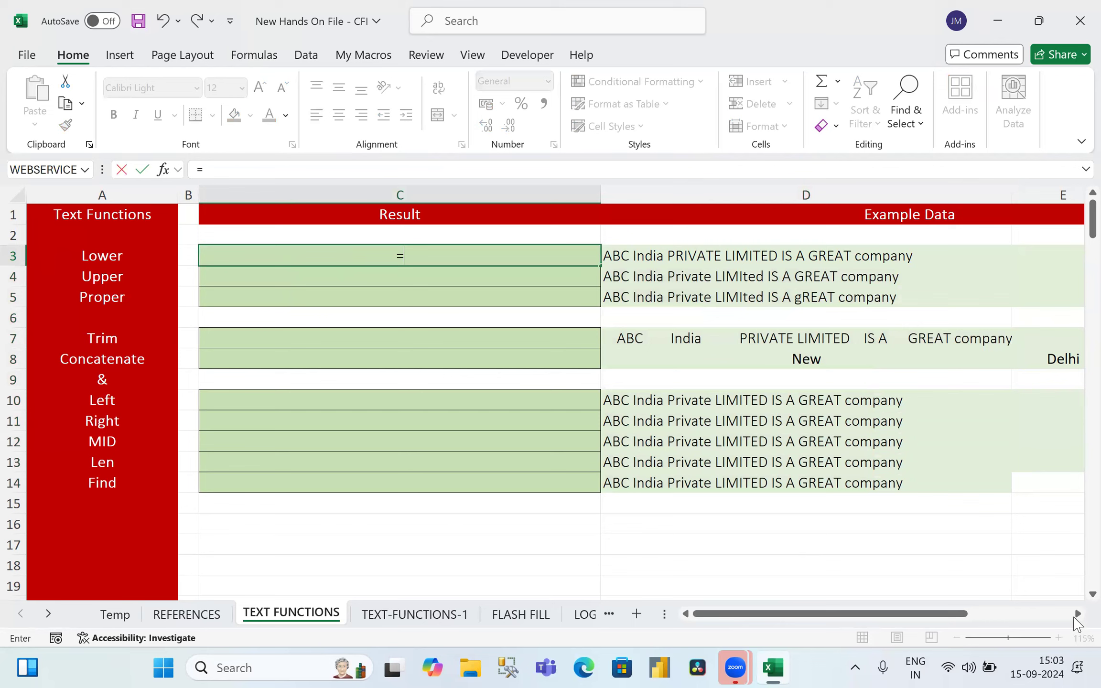
Step: Try the LOWER function name in mixed case as lOwEr and in capitals, clearing each attempt back to the equals sign
type("l")
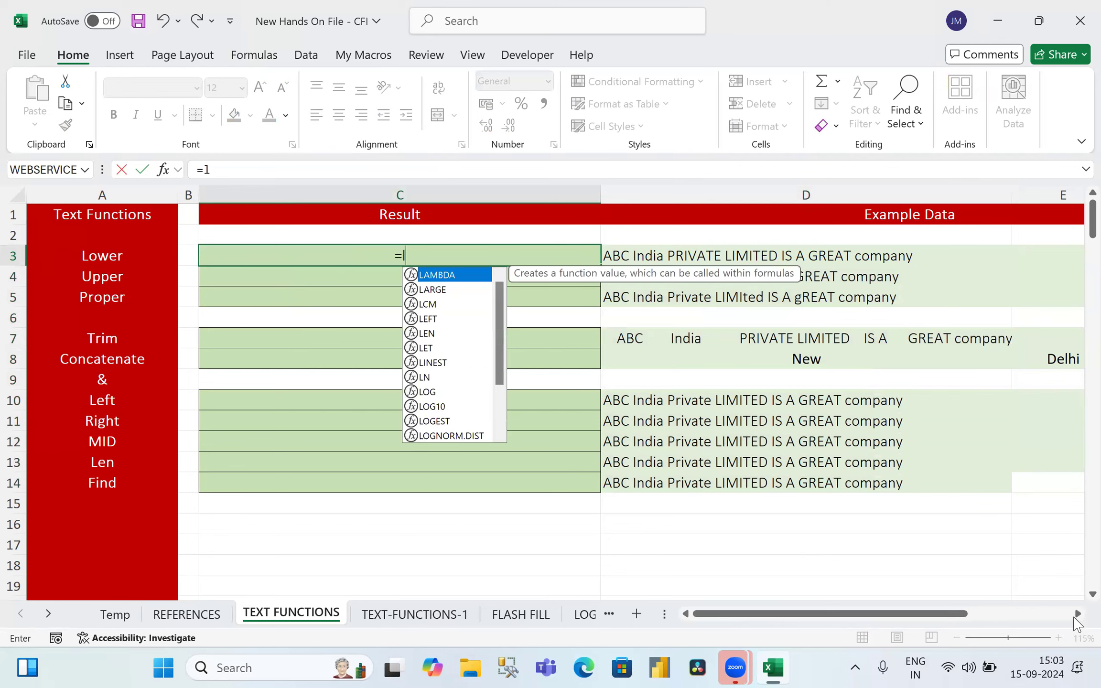
type("ow")
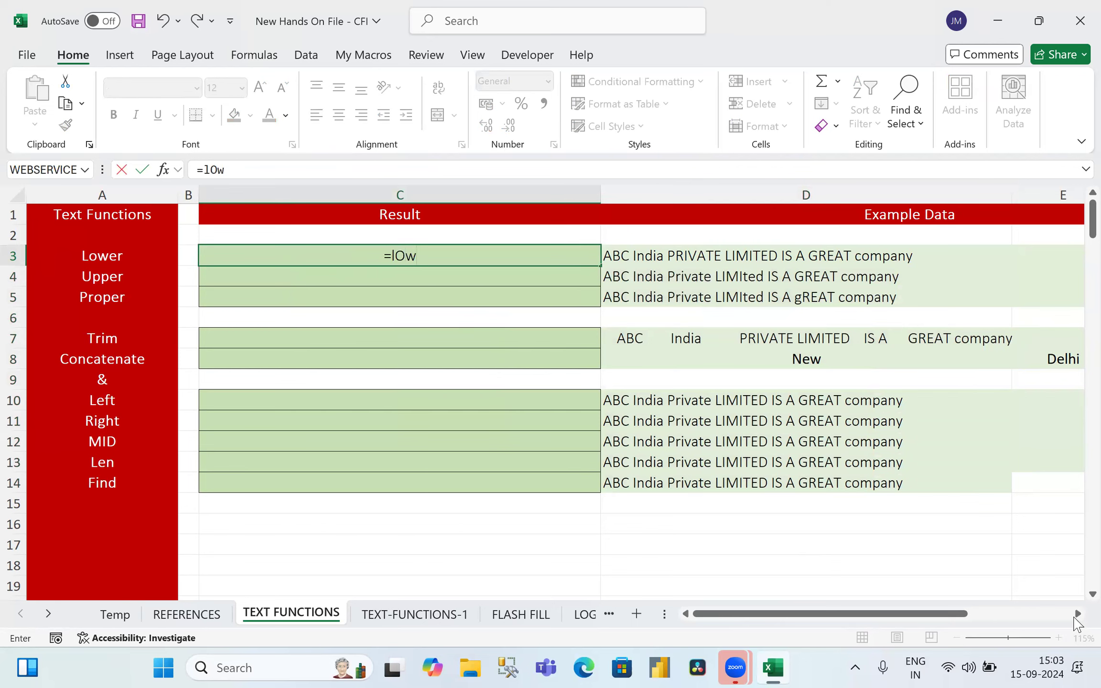
type("Er")
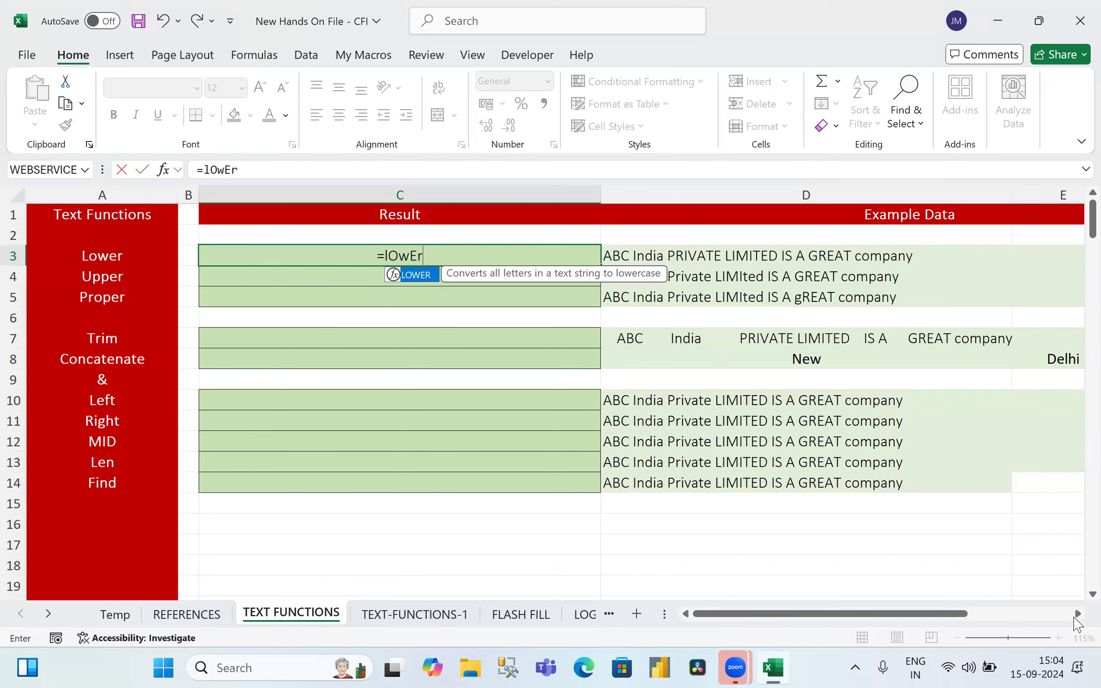
type("(")
key("BackSpace")
key("BackSpace")
key("BackSpace")
key("BackSpace")
key("BackSpace")
key("BackSpace")
type("LOWER")
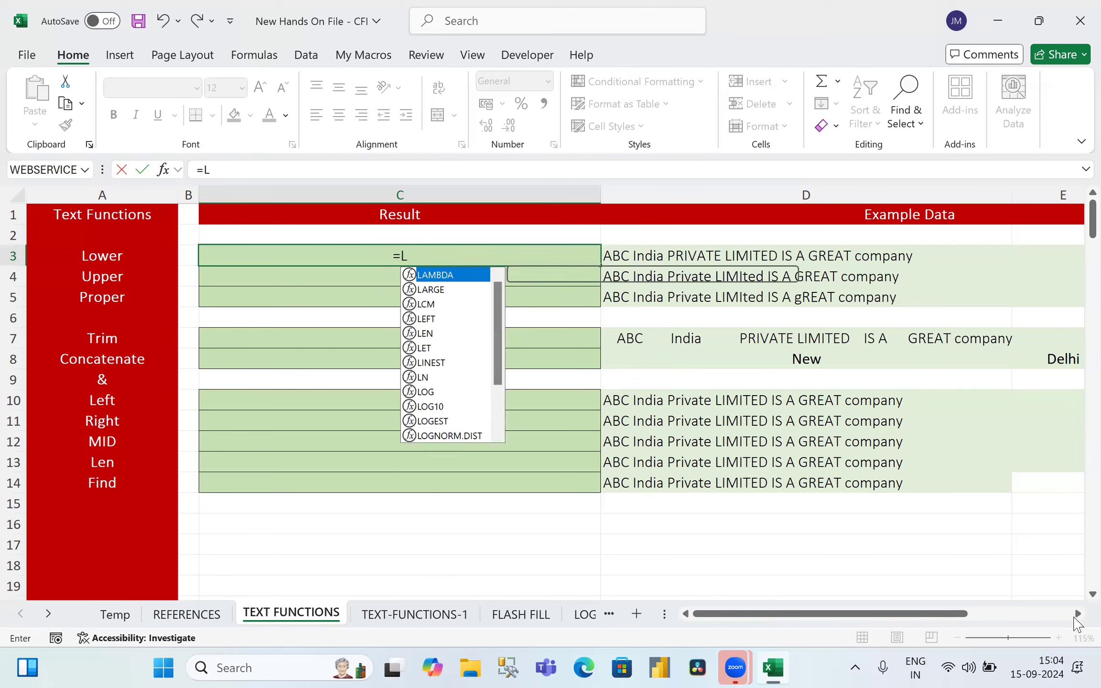
key("BackSpace")
key("BackSpace")
key("BackSpace")
key("BackSpace")
key("BackSpace")
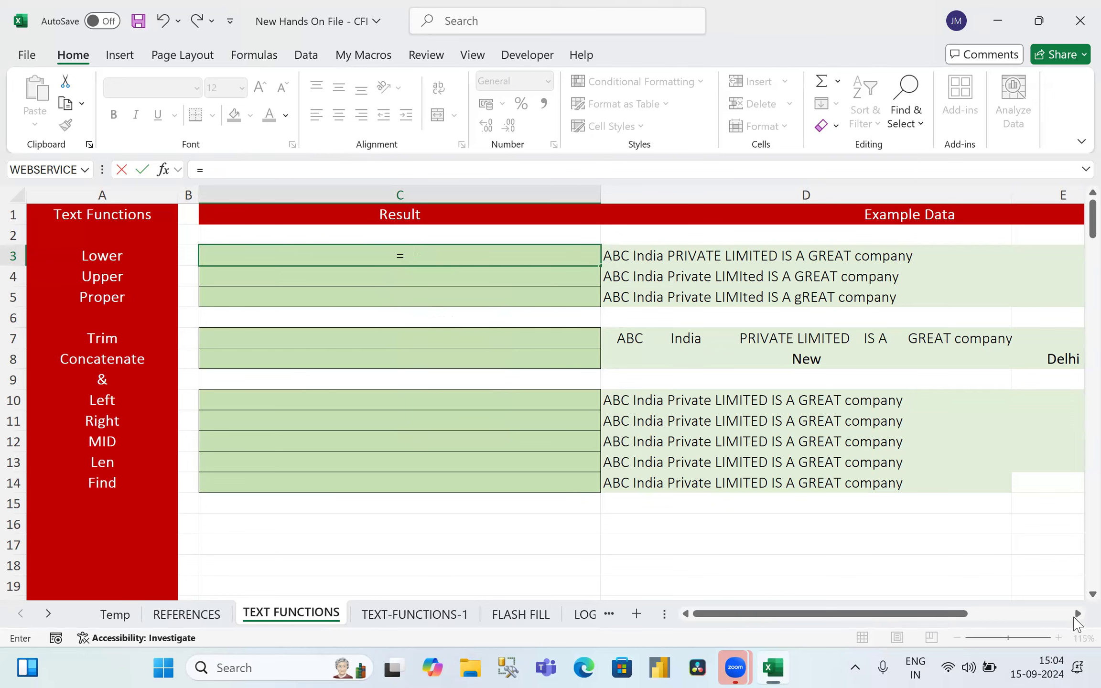
type("LOWE")
key("BackSpace")
key("BackSpace")
key("BackSpace")
key("BackSpace")
Step: Complete the formula in C3 as =lower(D3) to convert the example text to lowercase
type("lower")
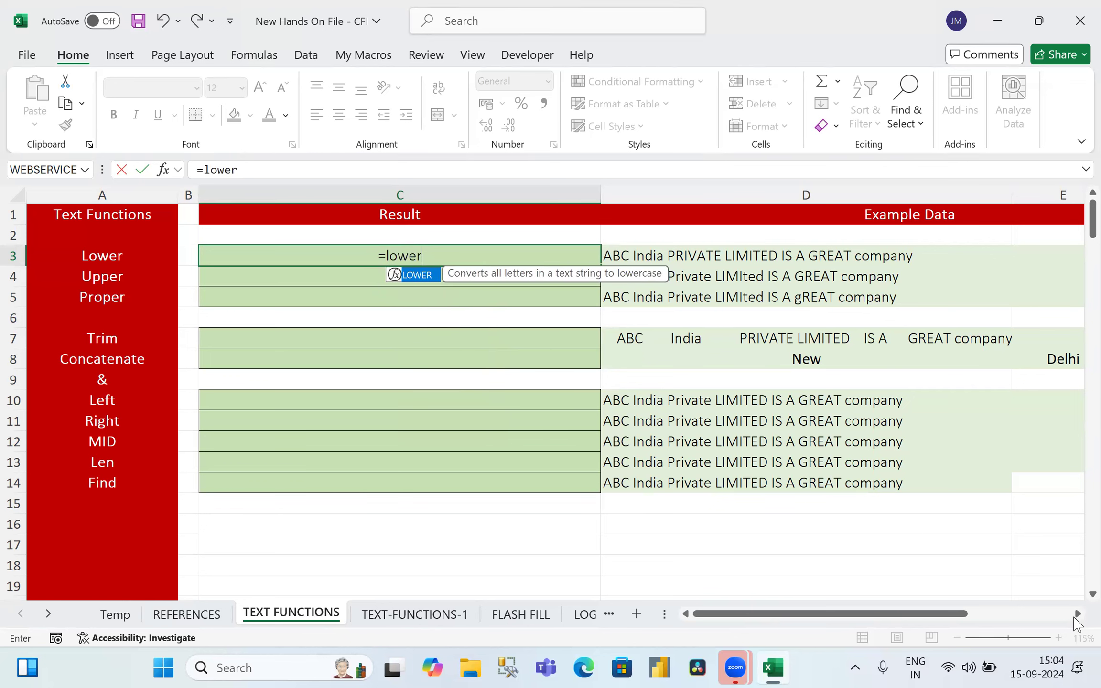
type("(")
key("BackSpace")
type("(")
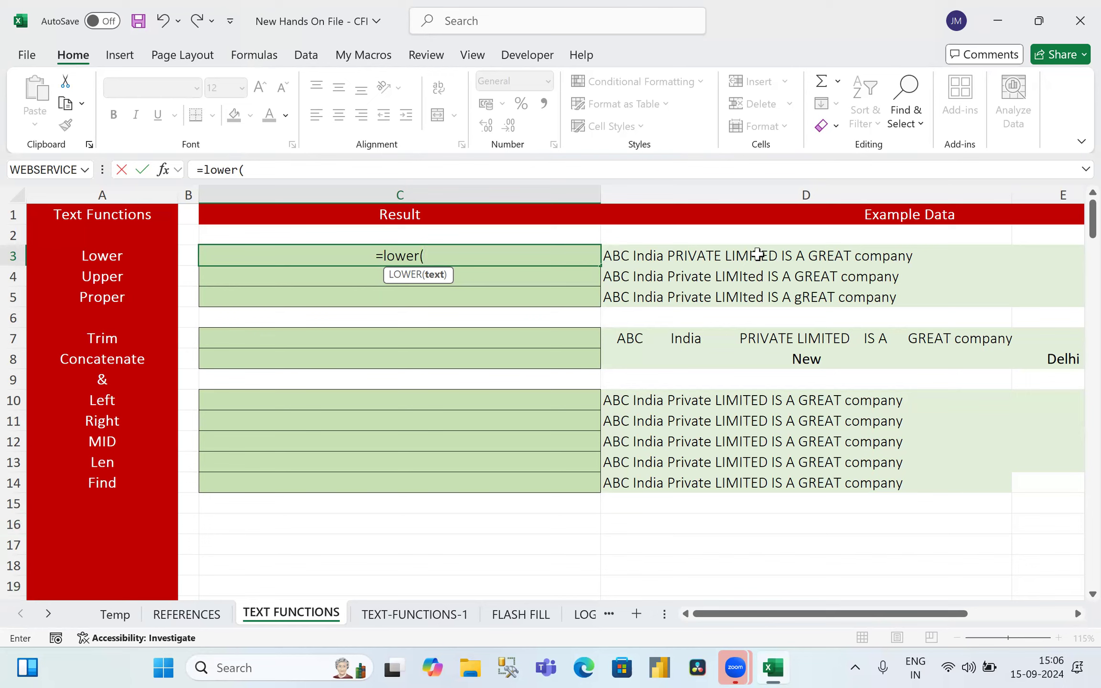
left_click(758, 255)
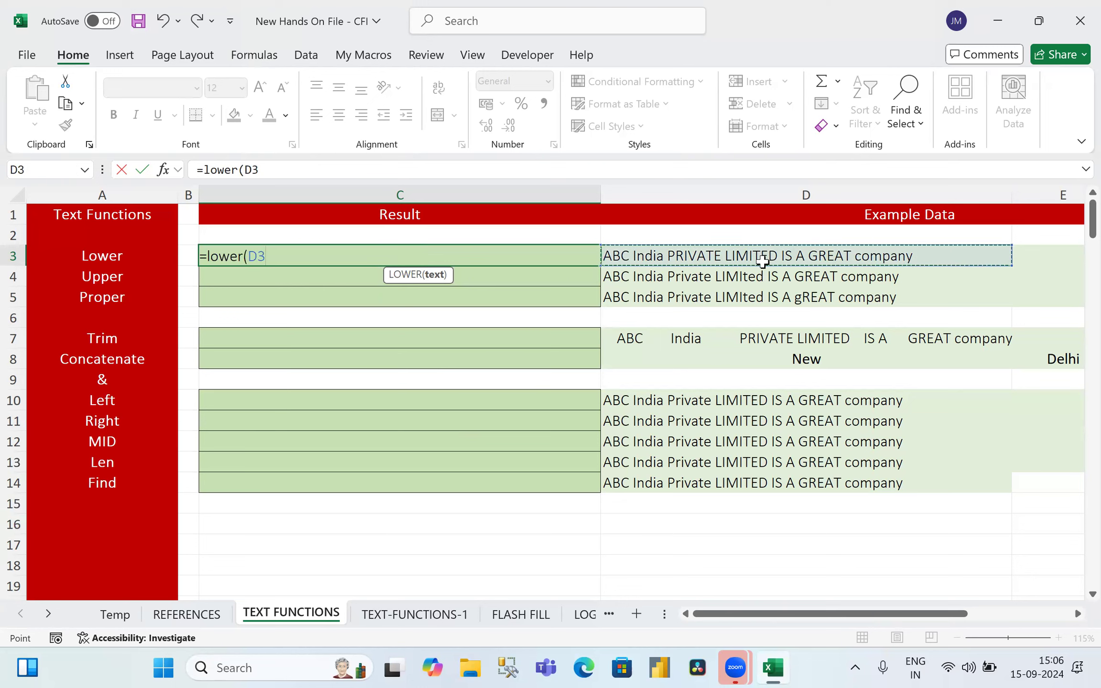
type(")")
key("BackSpace")
type(",")
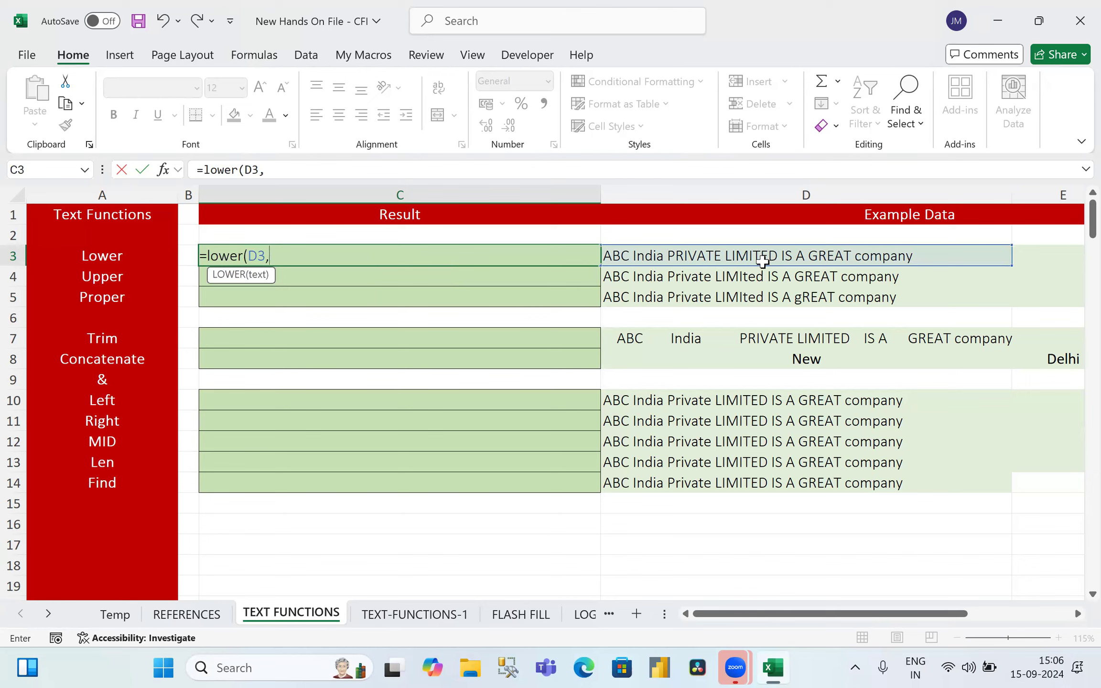
key("BackSpace")
type(")")
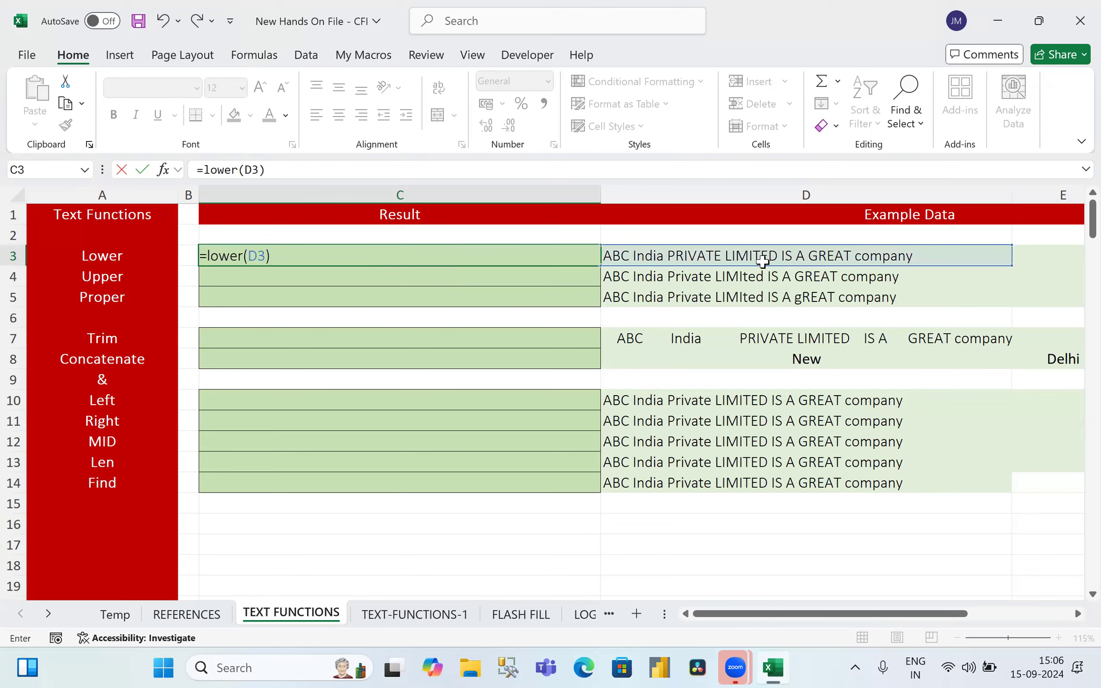
key("Return")
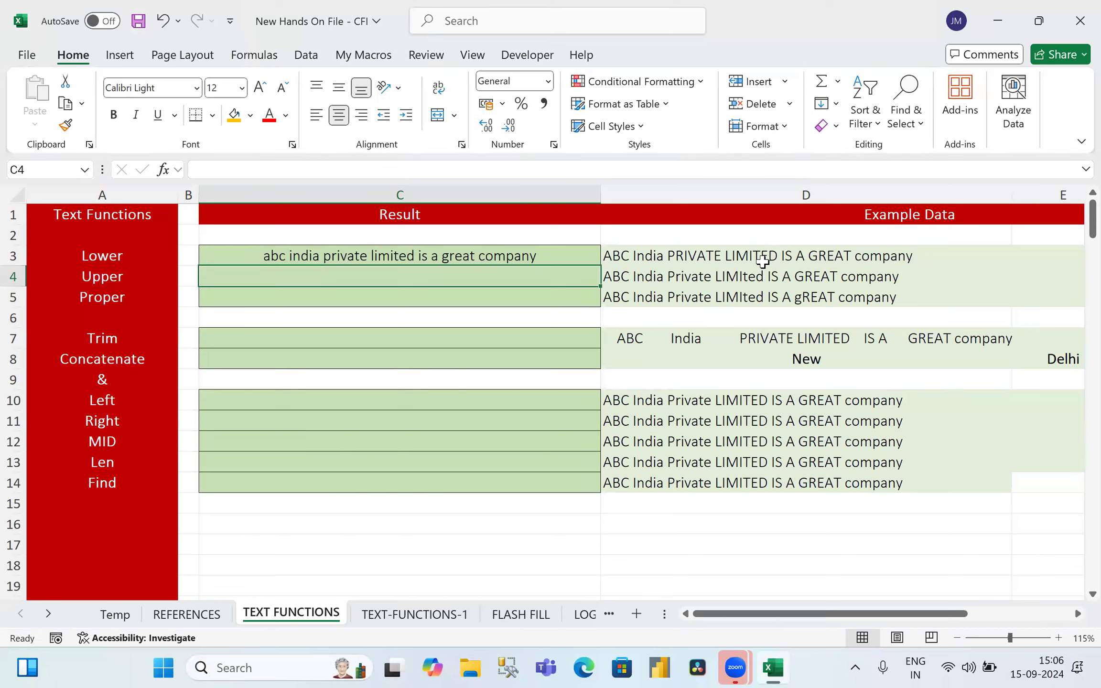
Step: Enter =upper(D4) in C4 to convert the example text to uppercase
type("=u")
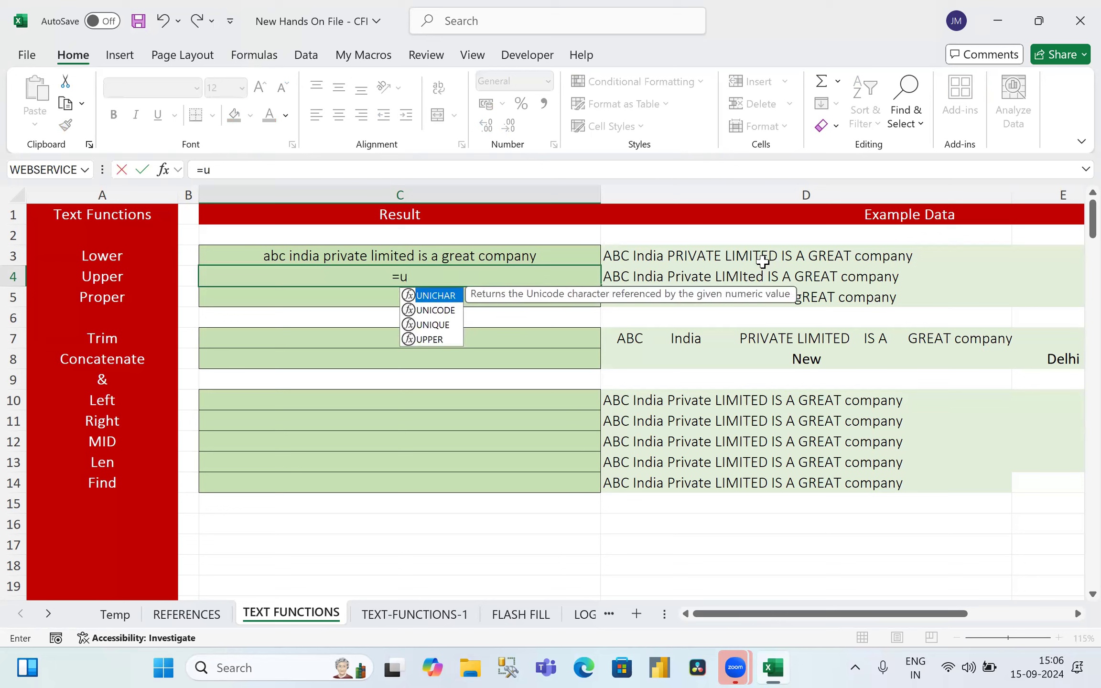
type("pper(")
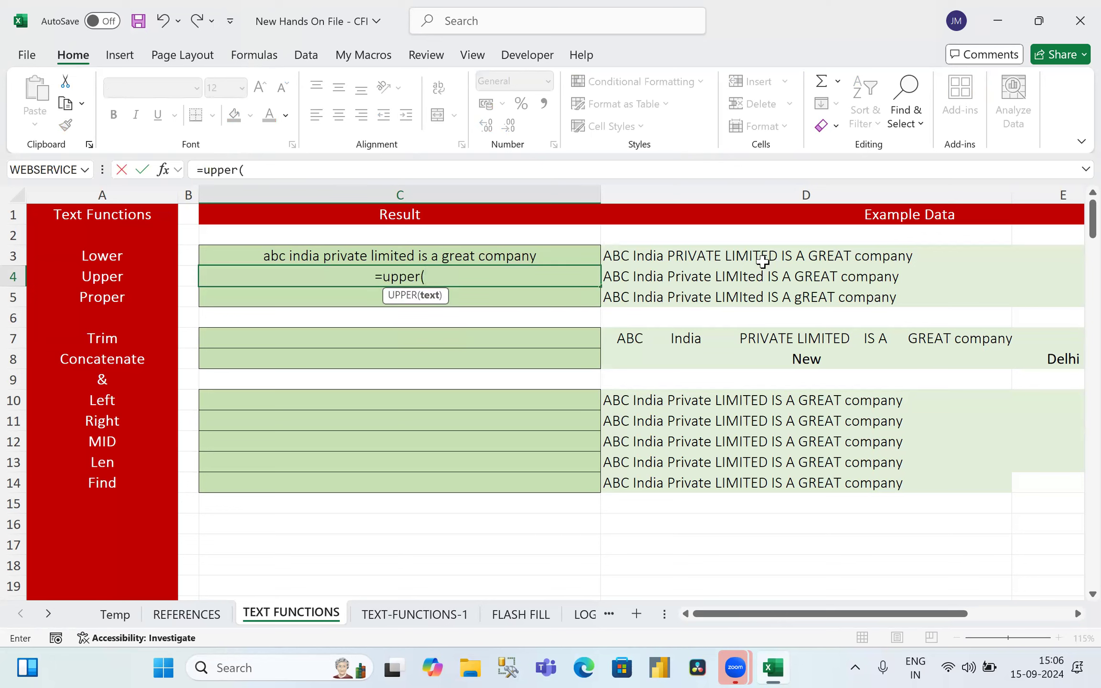
left_click(701, 281)
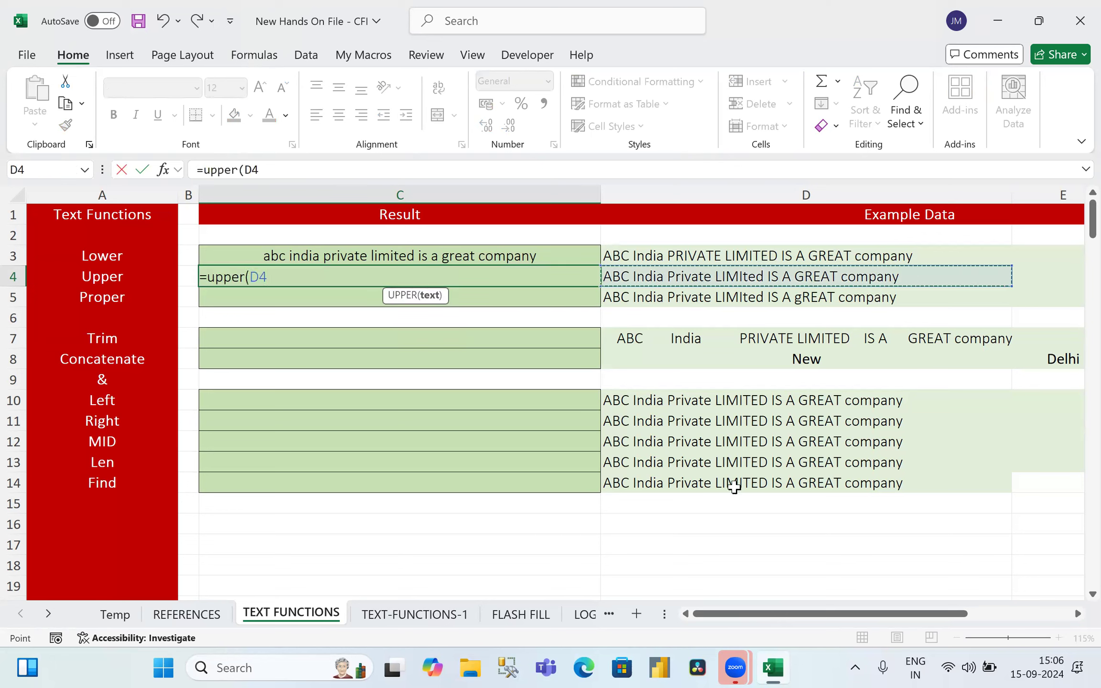
type(")")
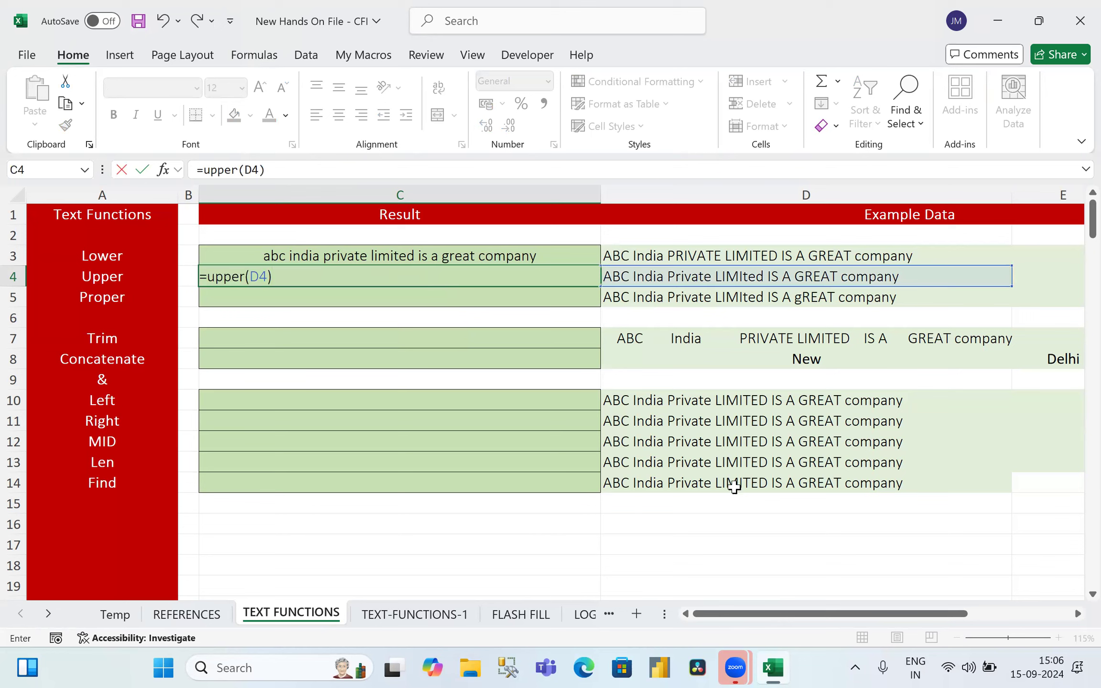
key("Return")
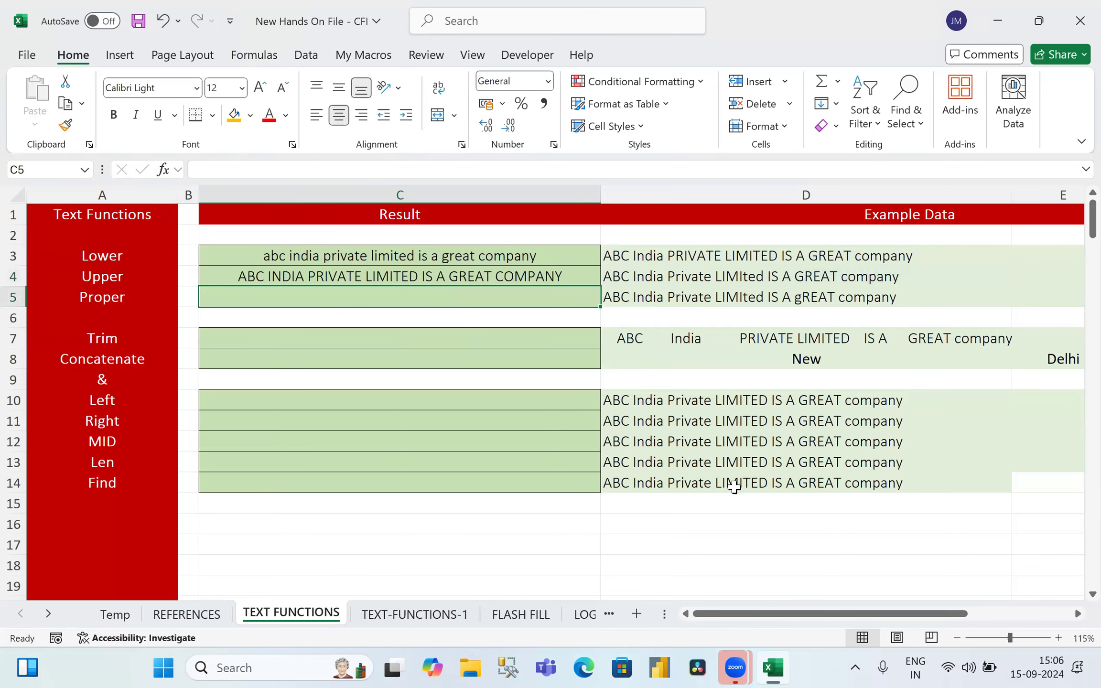
Step: Enter =proper(D5) in C5 to capitalize the first letter of each word in the example text
type("=proper")
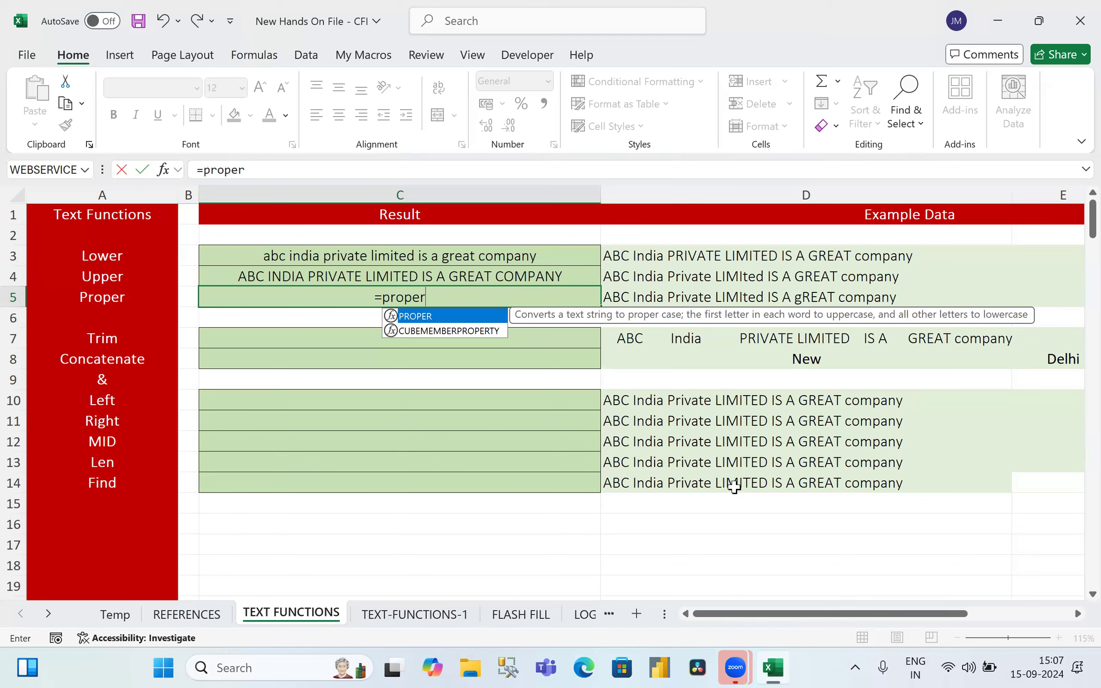
type("(")
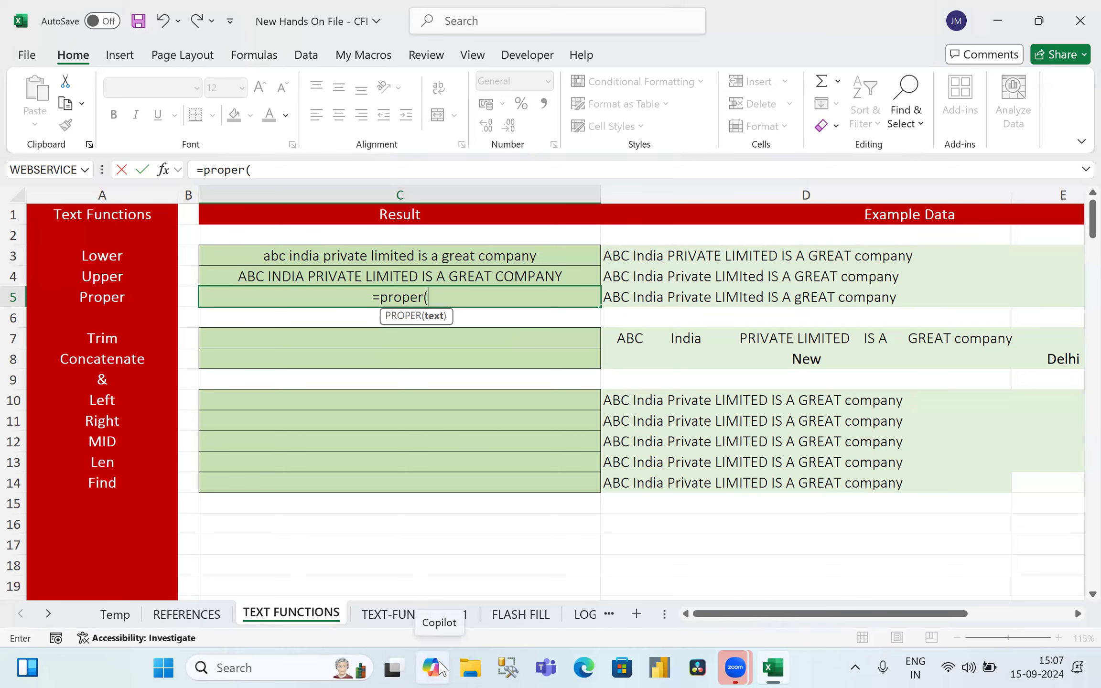
left_click(732, 298)
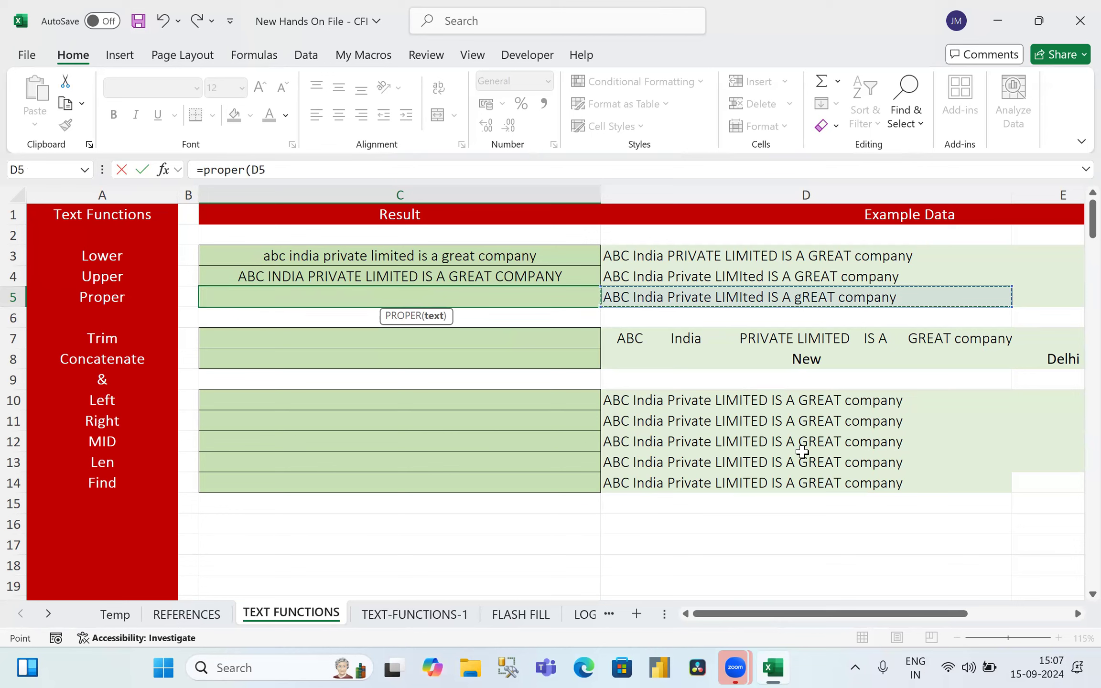
type(")")
key("Return")
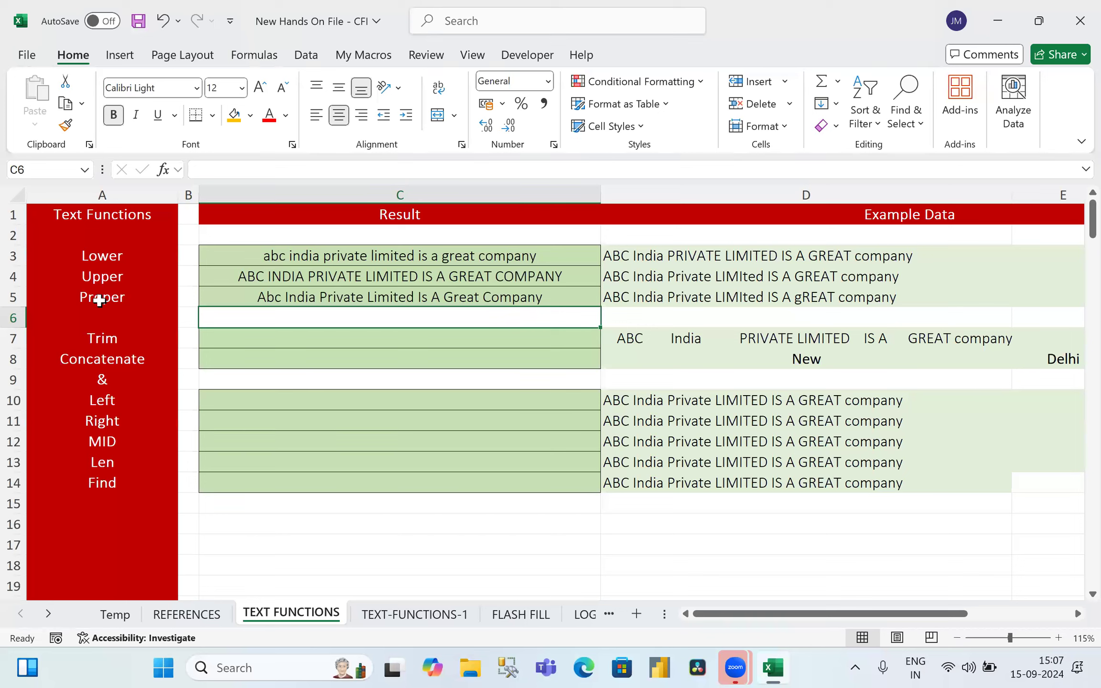
Step: Try entering =trim without an argument in C7, the result cell for Trim
left_click(269, 334)
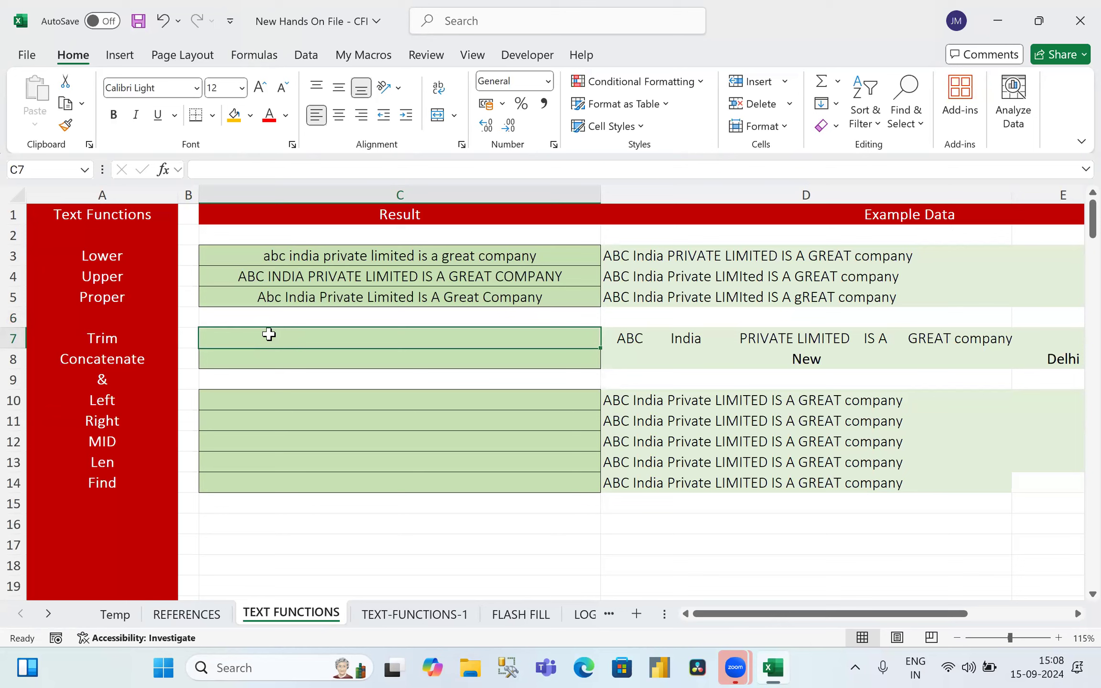
double_click(269, 334)
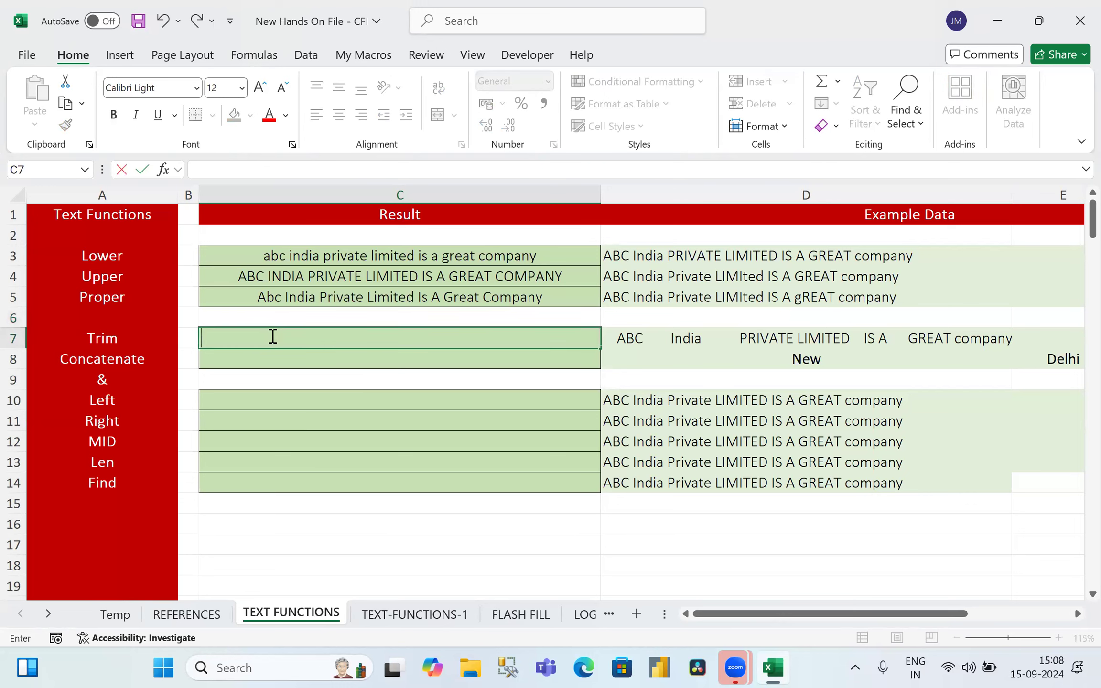
type("=trim")
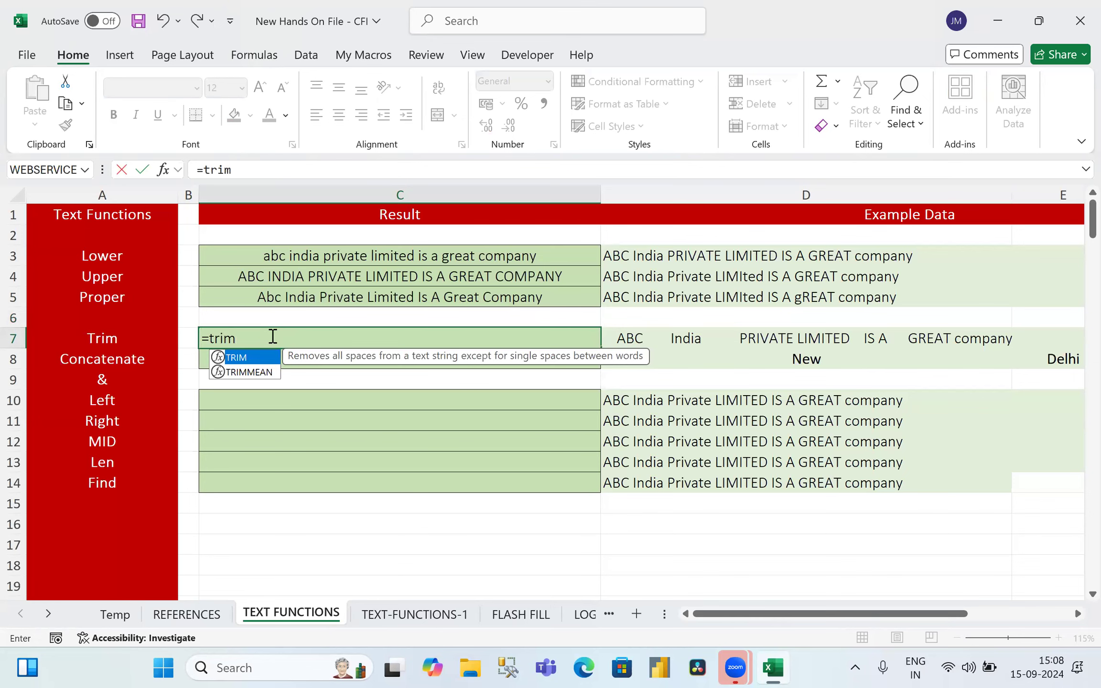
key("Escape")
key("Right")
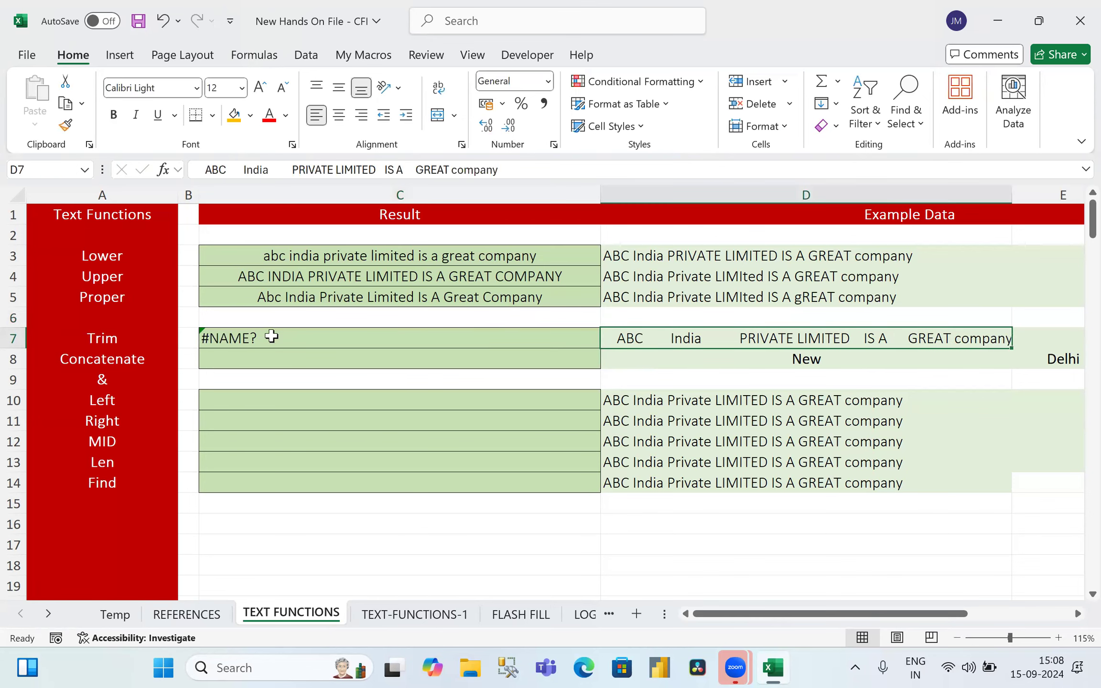
Step: Examine the spacing before, between and after the words in the example text in D7
key("Right")
key("Left")
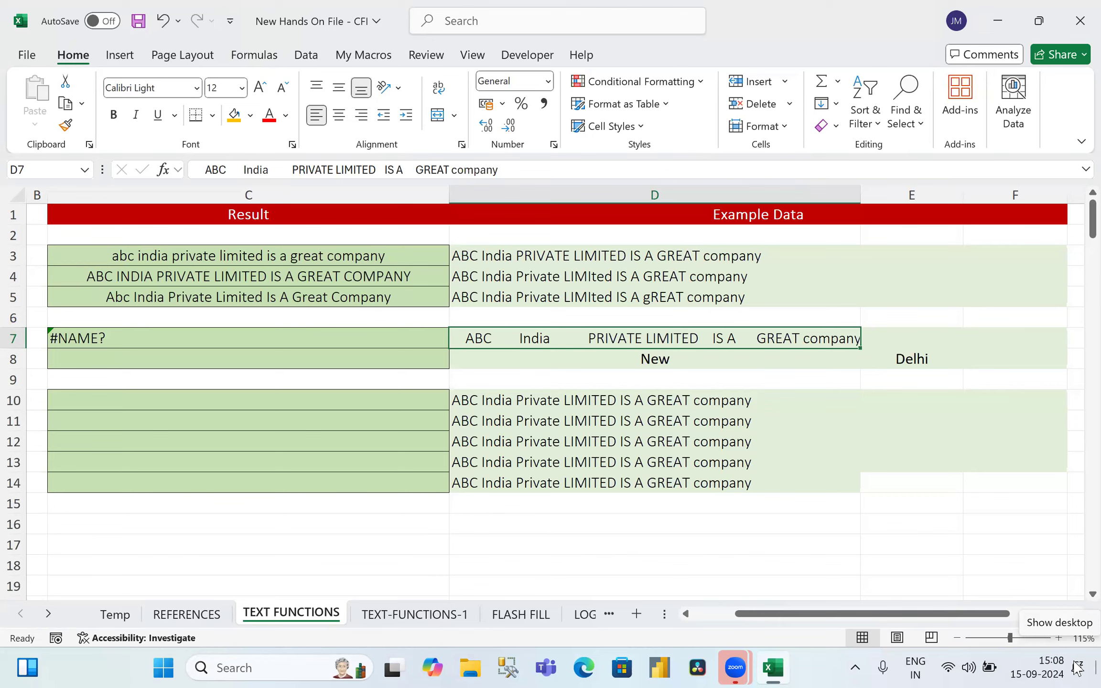
key("F2")
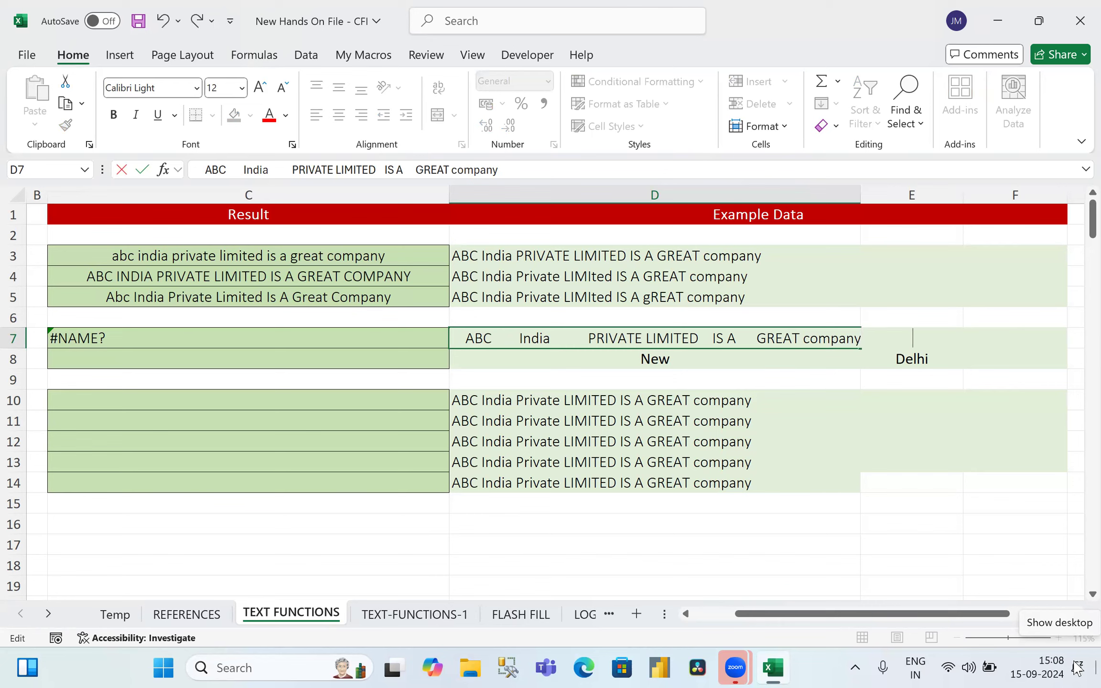
key("Return")
key("Up")
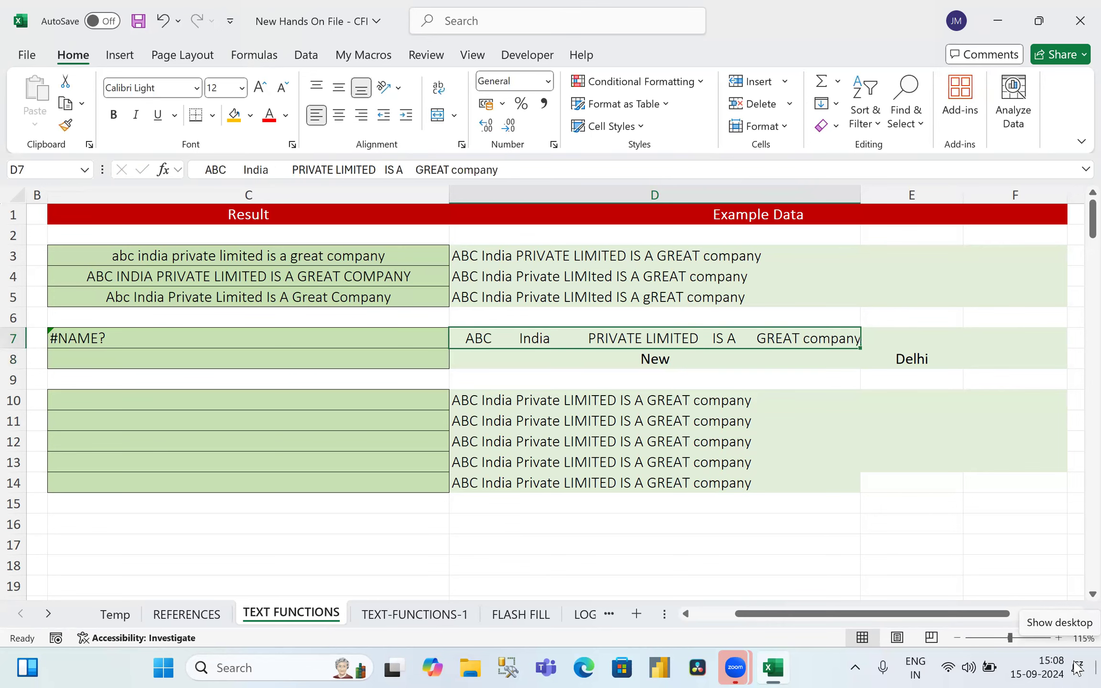
Step: Replace the formula in C7 with =trim(D7) to remove the extra spaces from the example text
key("Left")
key("F2")
key("BackSpace")
key("BackSpace")
key("BackSpace")
key("BackSpace")
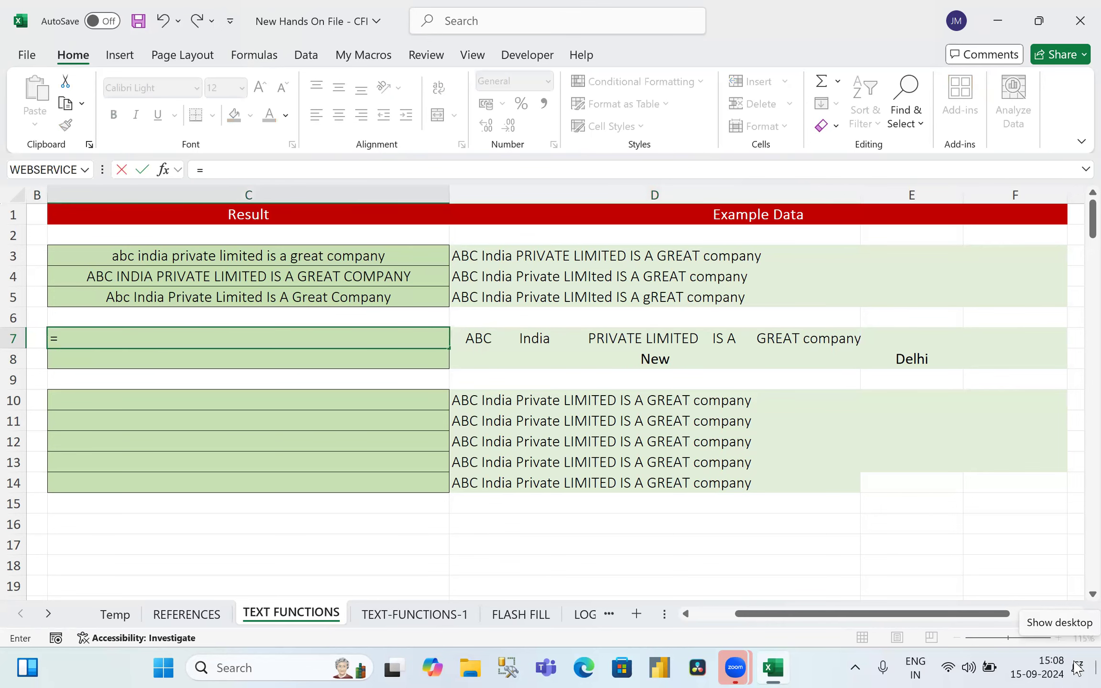
type("trim(")
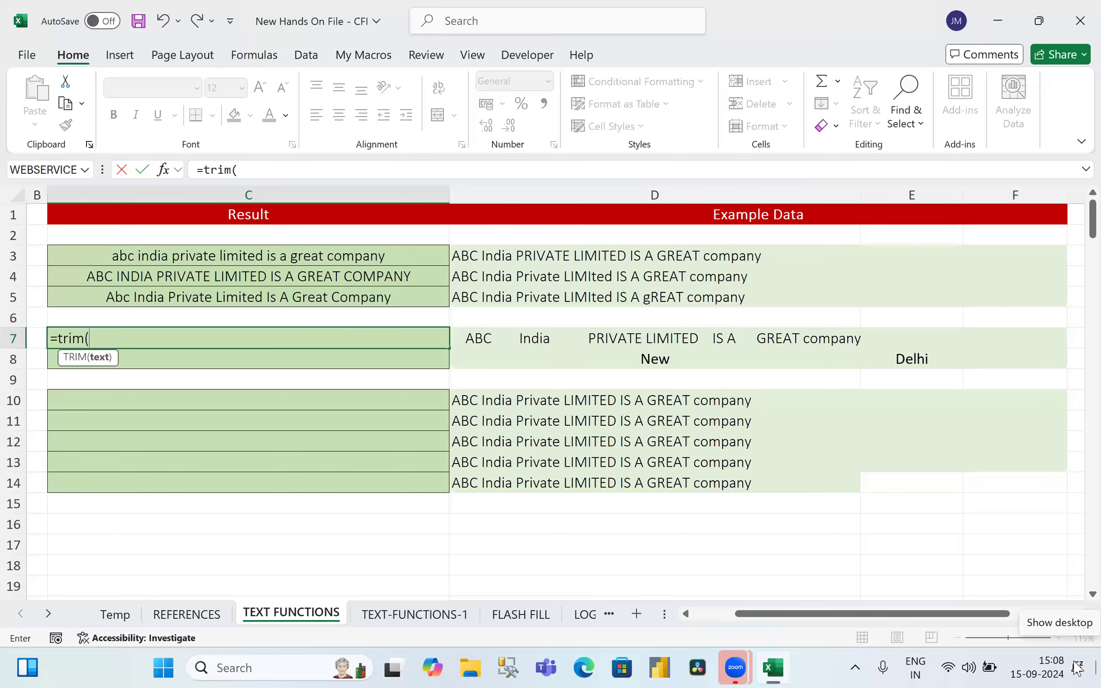
left_click(632, 335)
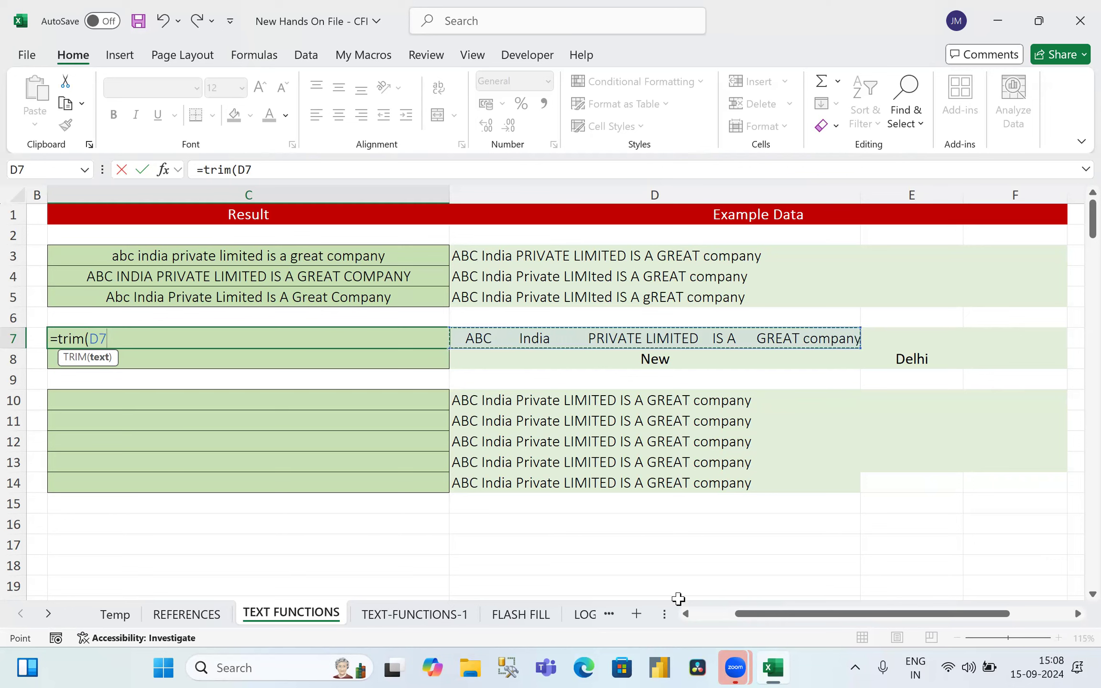
type(")")
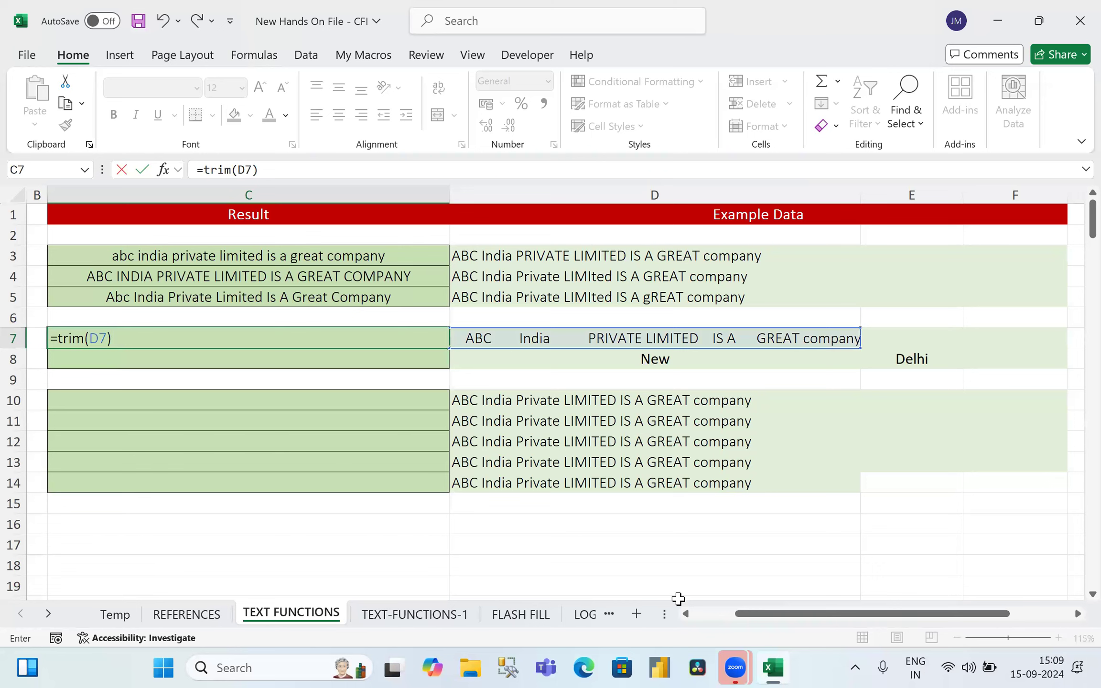
key("Return")
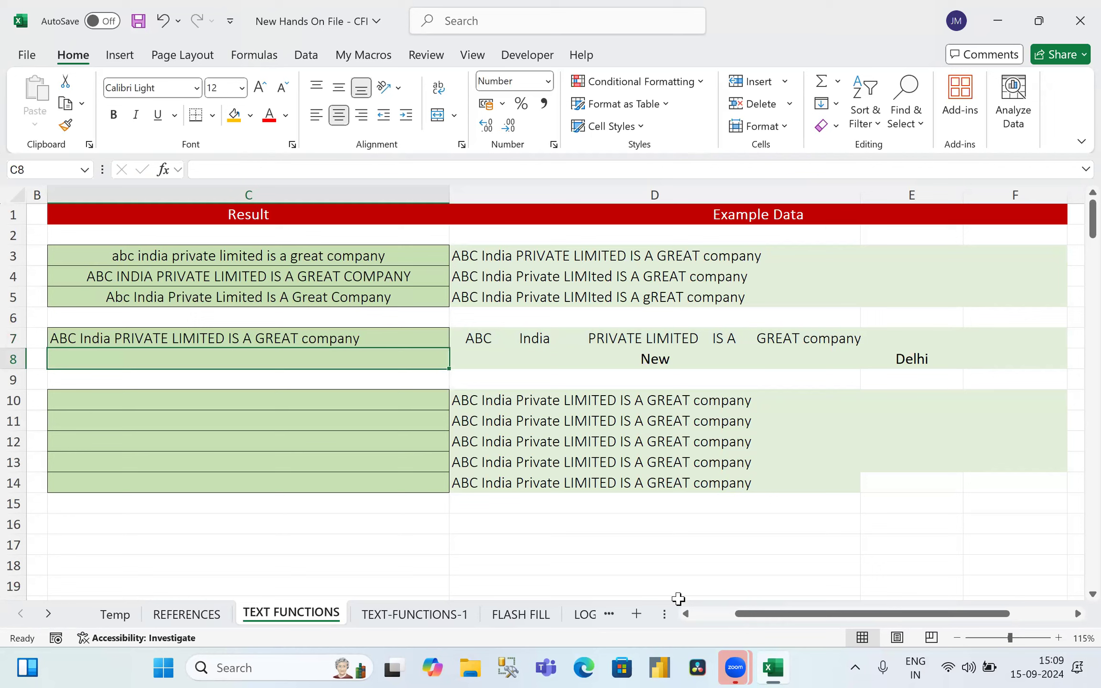
key("Left")
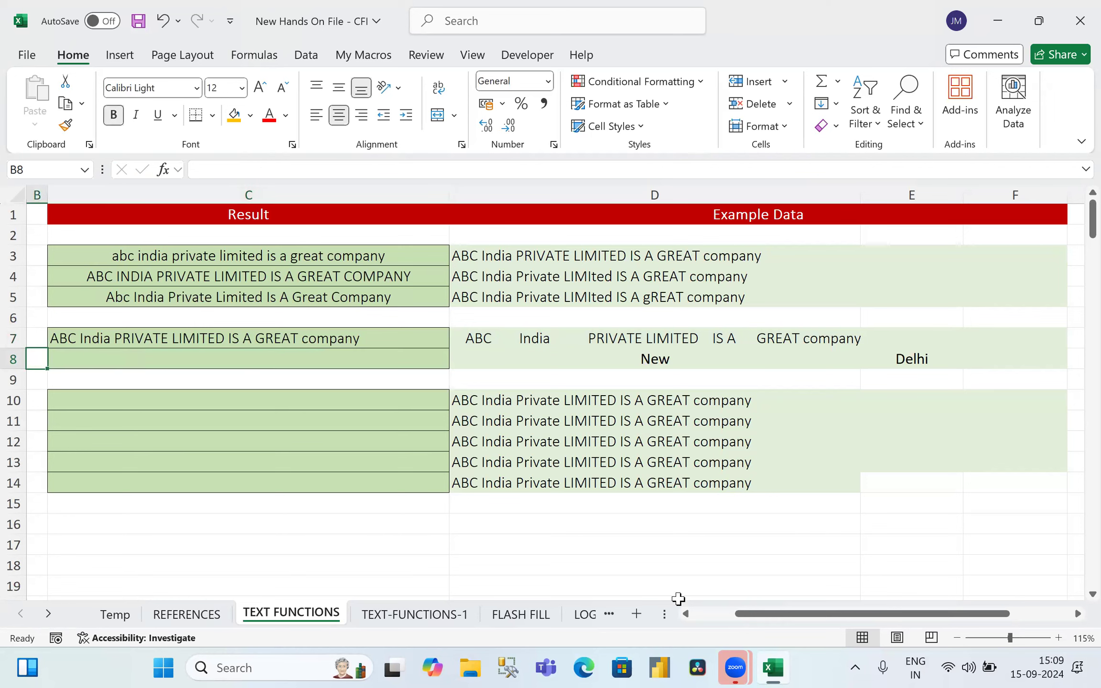
Step: Examine the Trim and Concatenate rows and the example words for Concatenate in D8 and E8
key("Left")
key("Up")
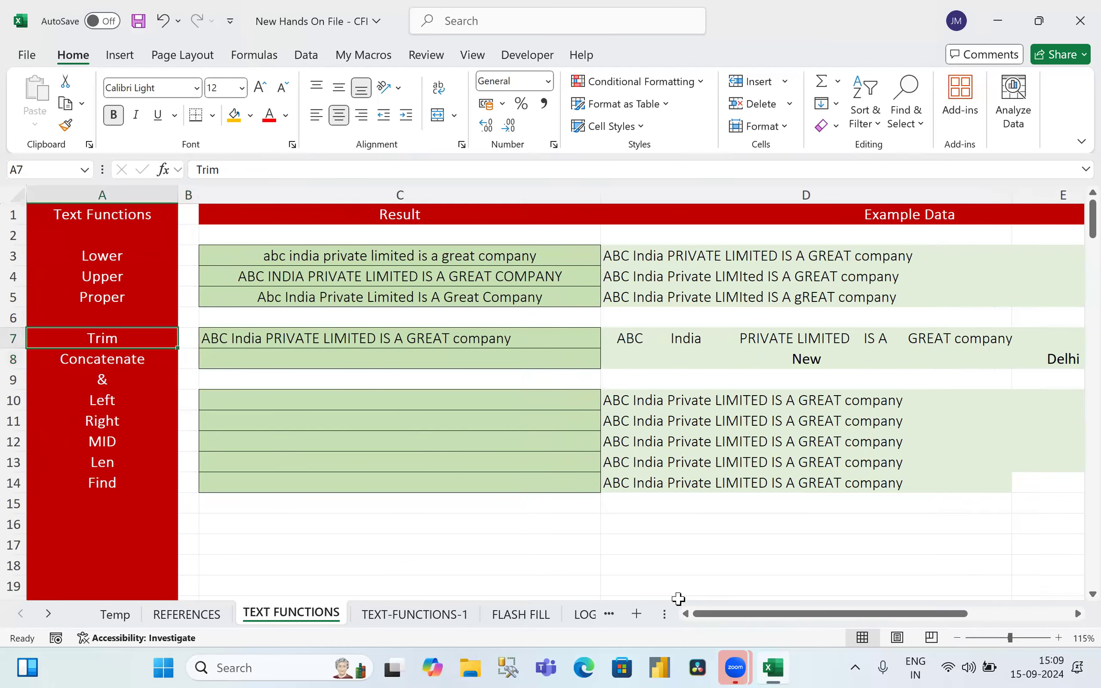
key("Right")
key("Right")
key("Down")
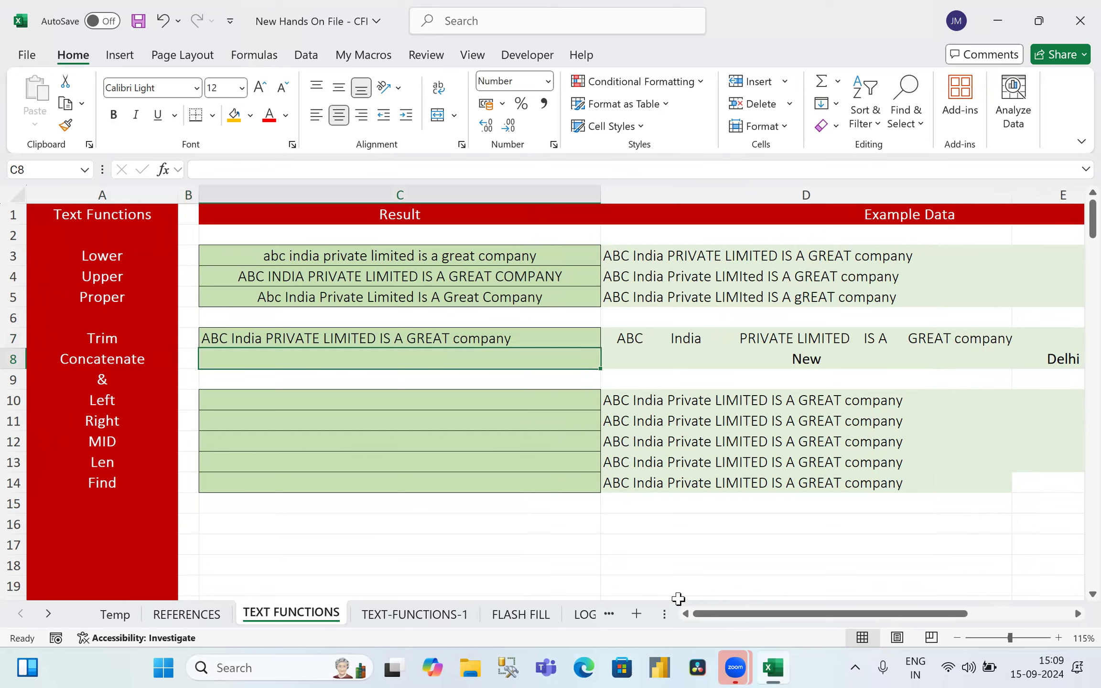
key("Right")
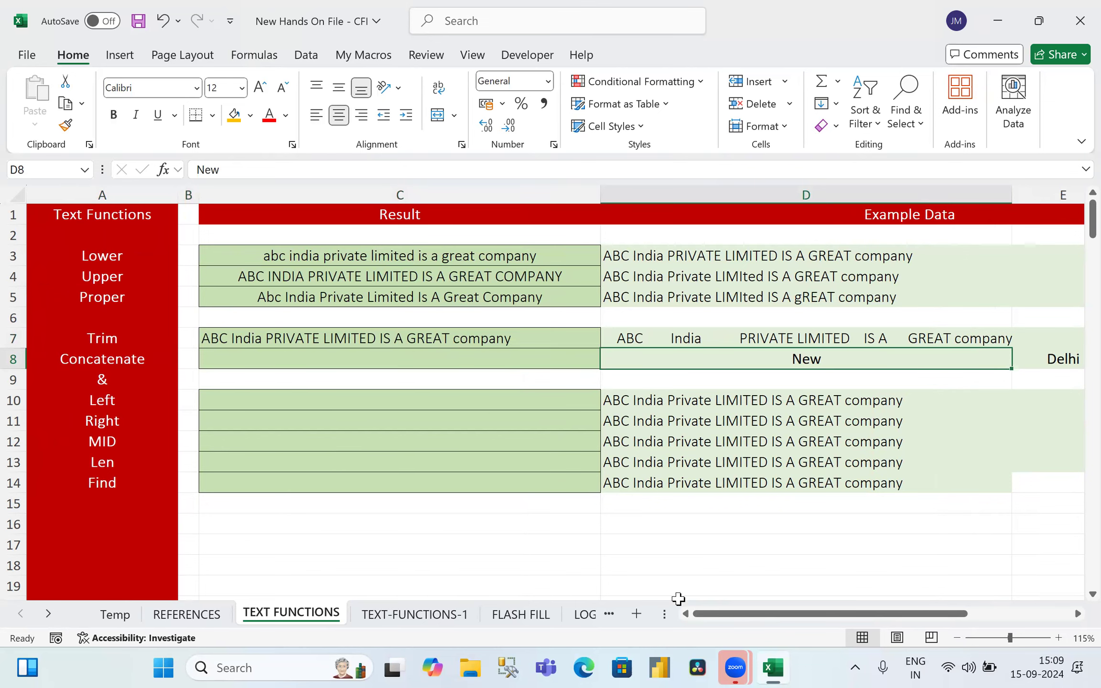
key("Right")
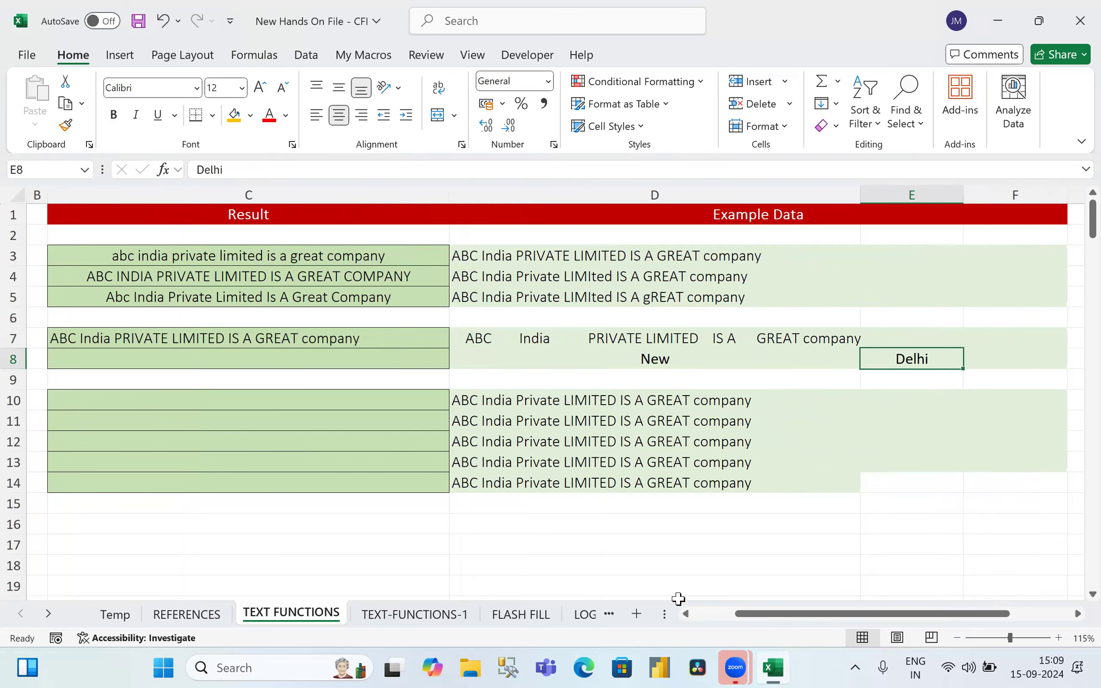
key("Left")
key("Left")
key("Left")
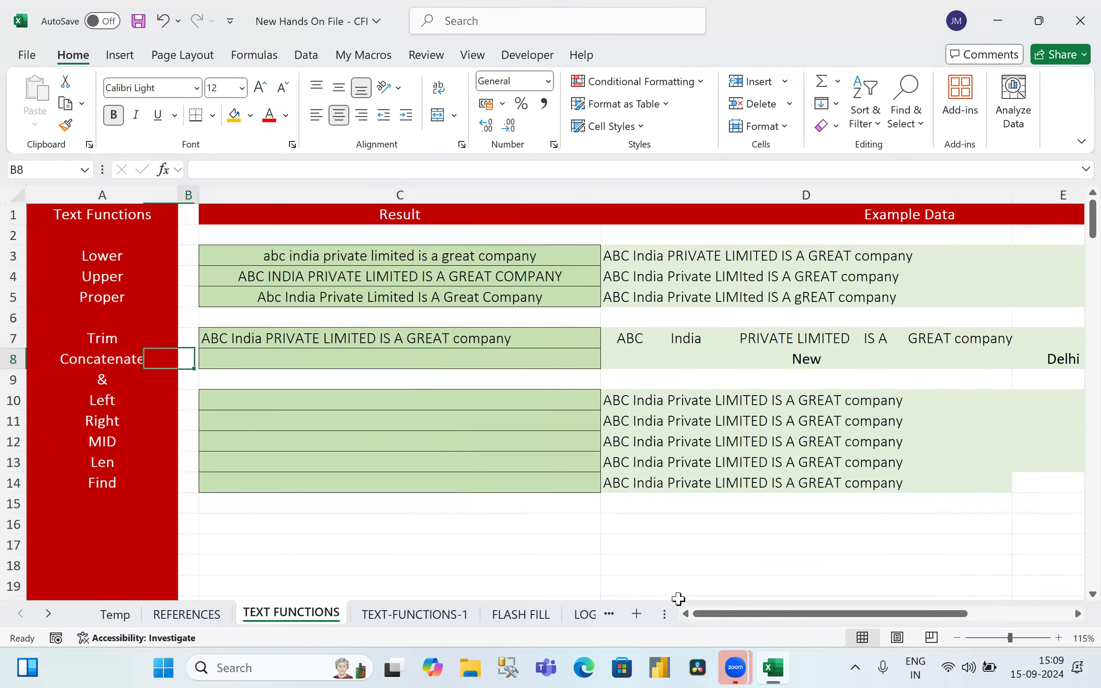
Step: Enter =concatenate(D8,E8) in C8 to join the two example words
key("Right")
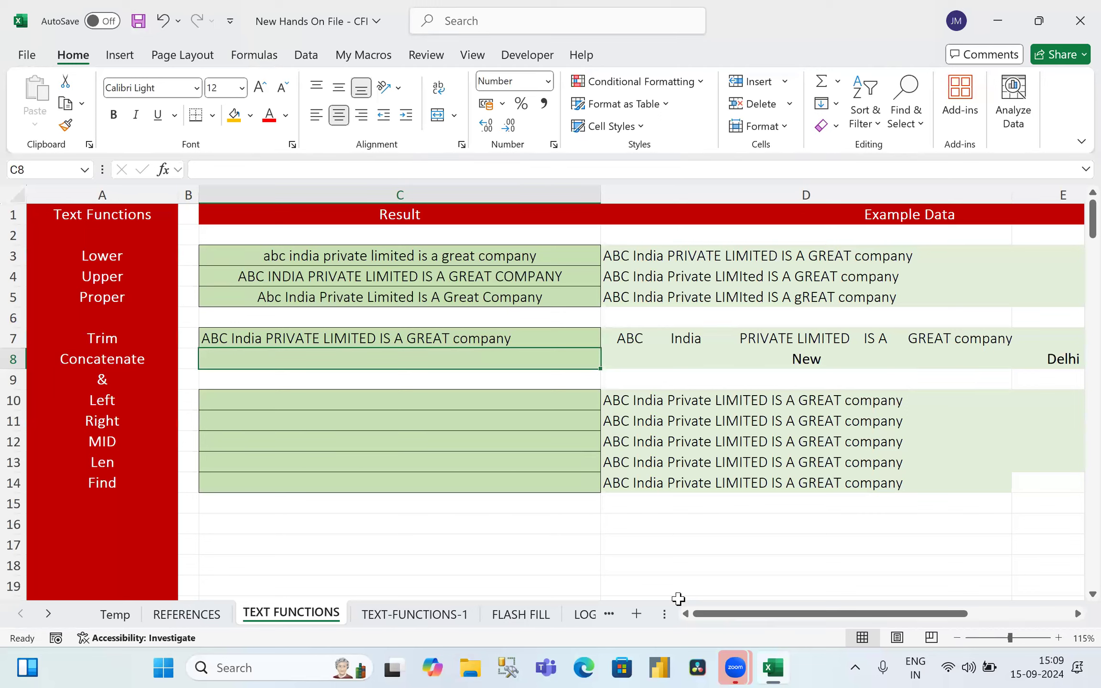
type("=concateangte")
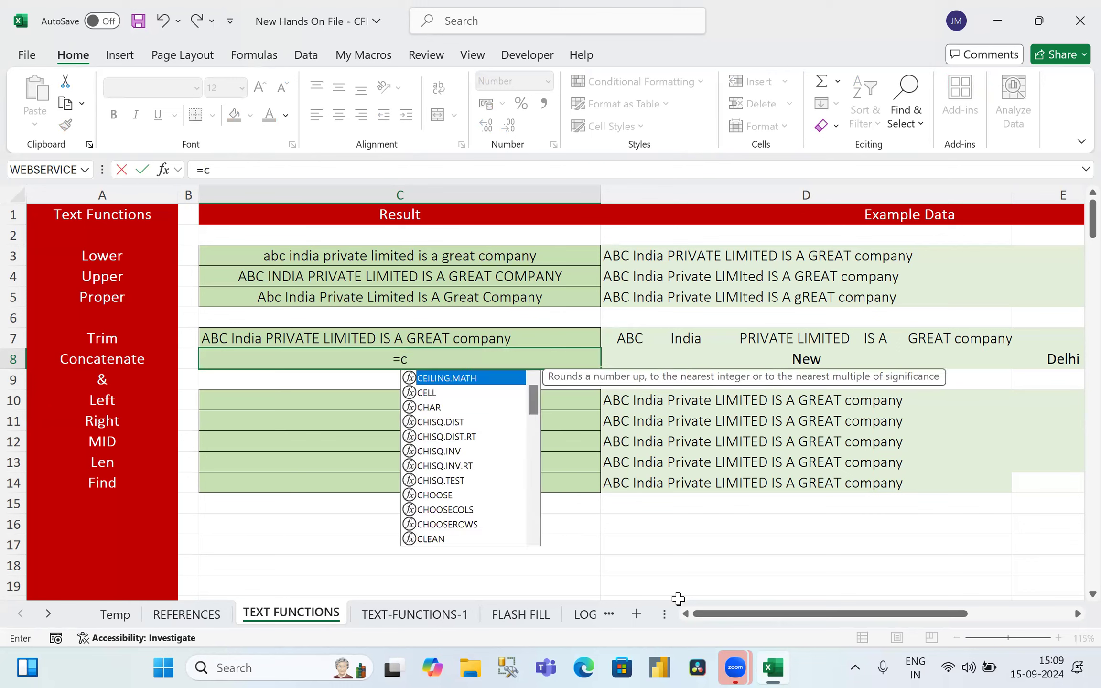
key("BackSpace")
key("BackSpace")
key("BackSpace")
key("BackSpace")
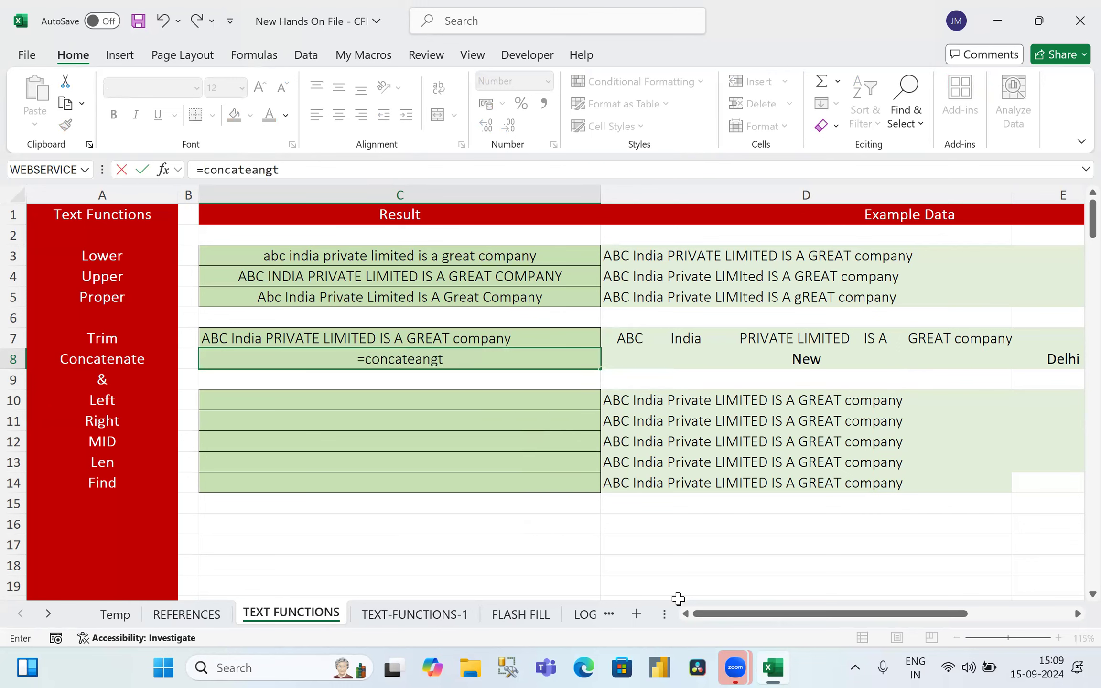
type("nate")
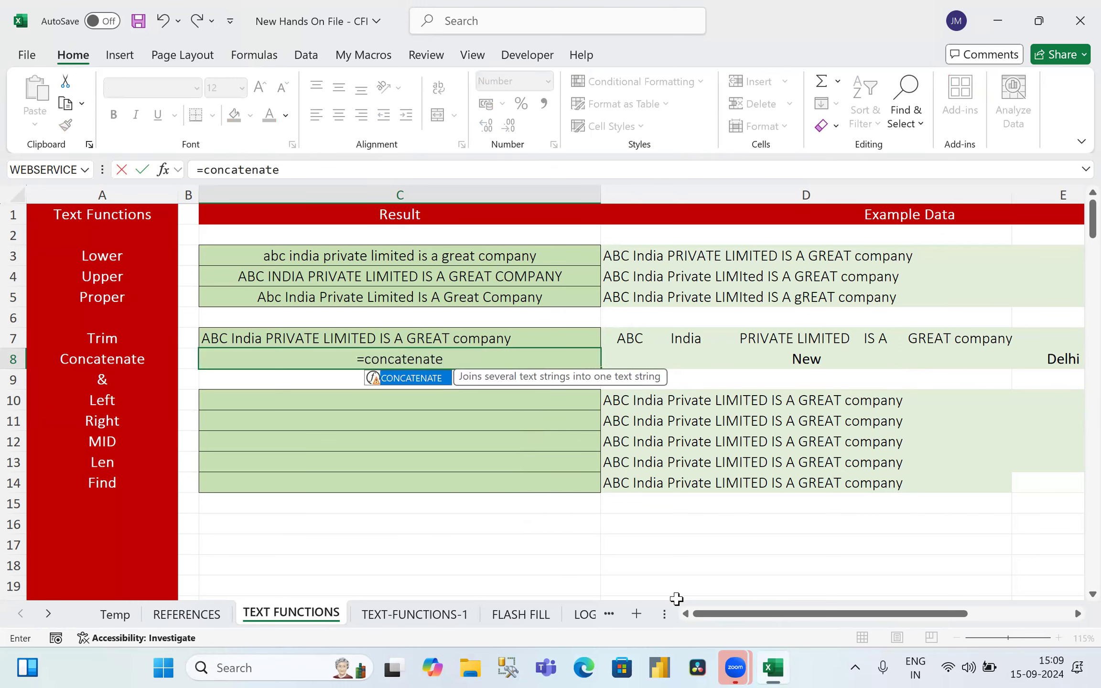
type("(")
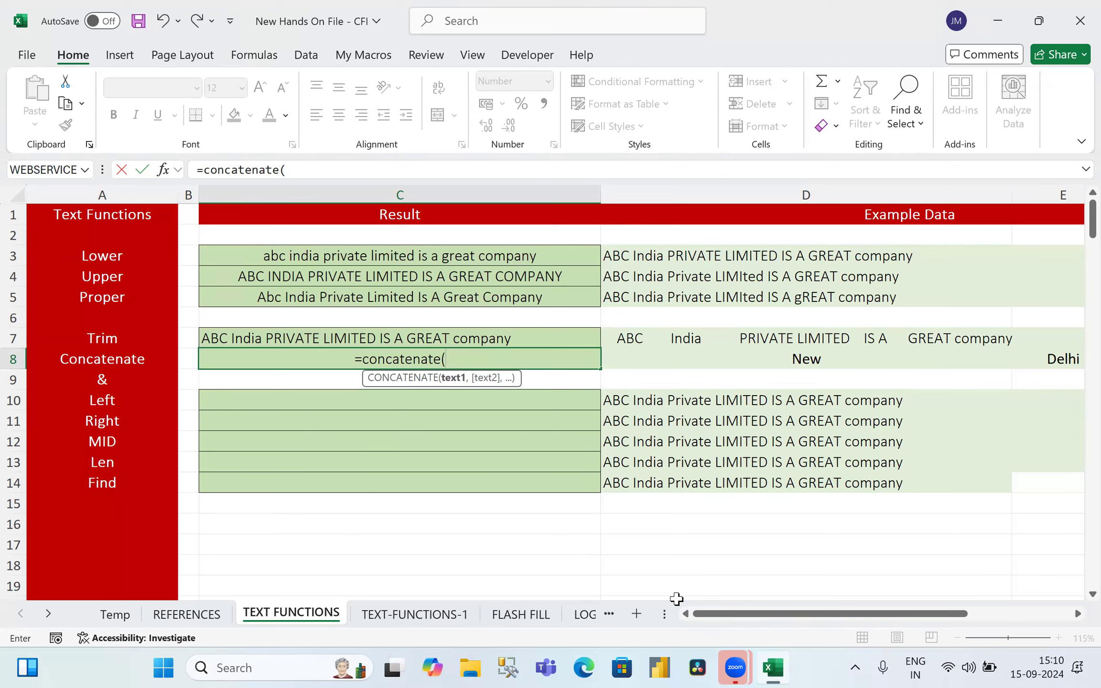
left_click(810, 359)
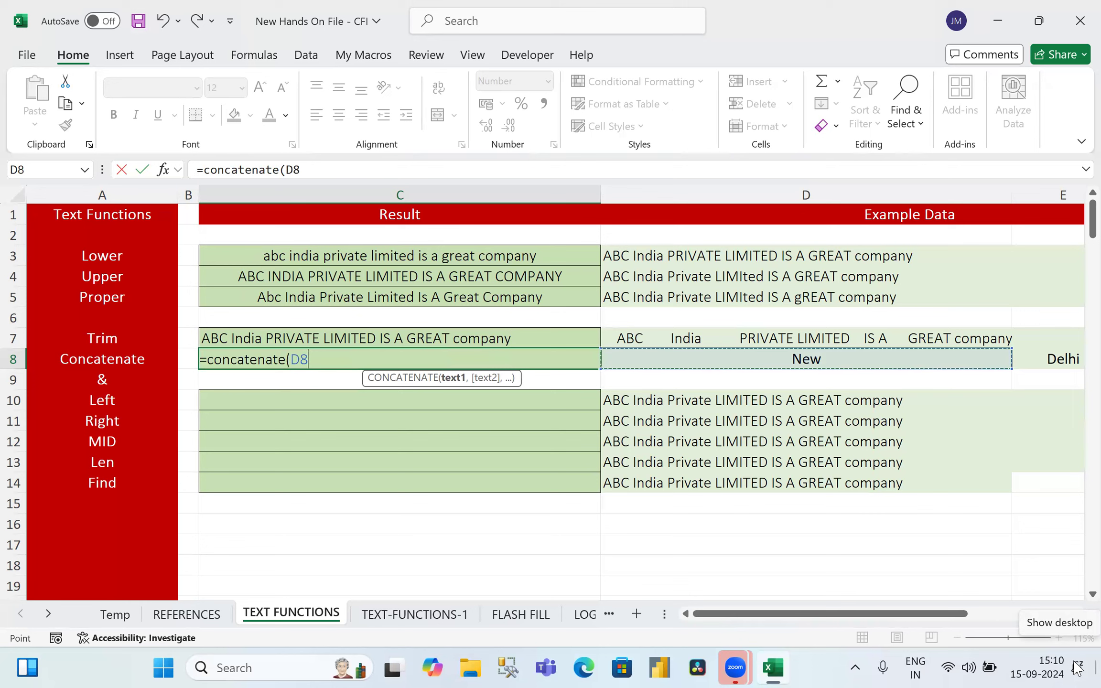
type(",")
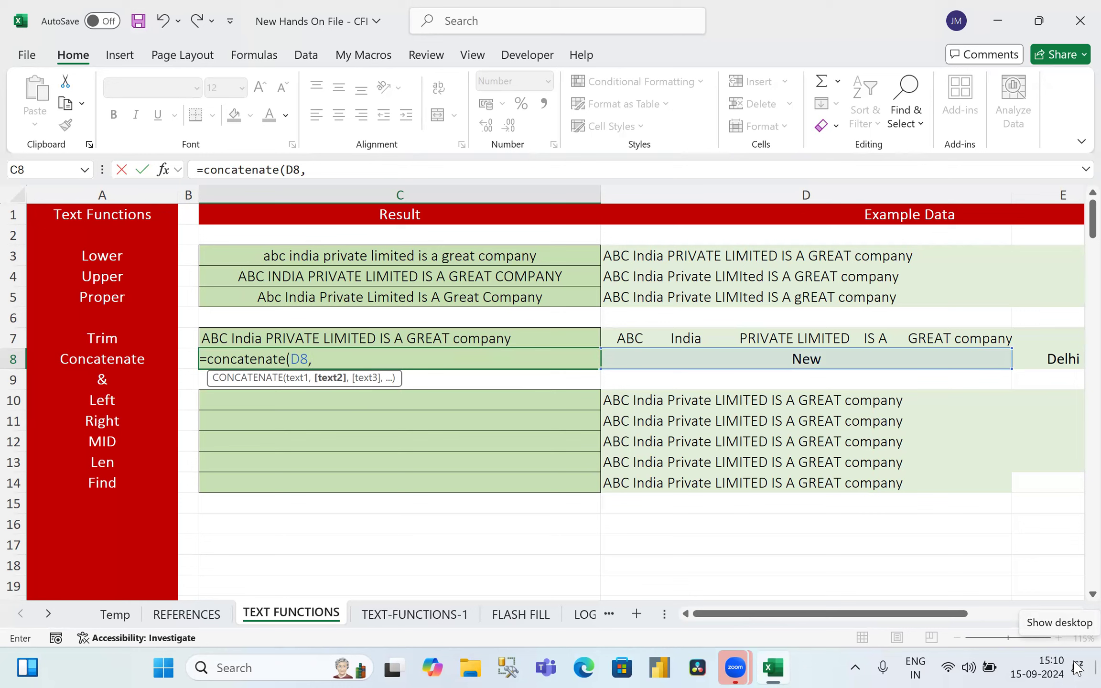
left_click(1027, 356)
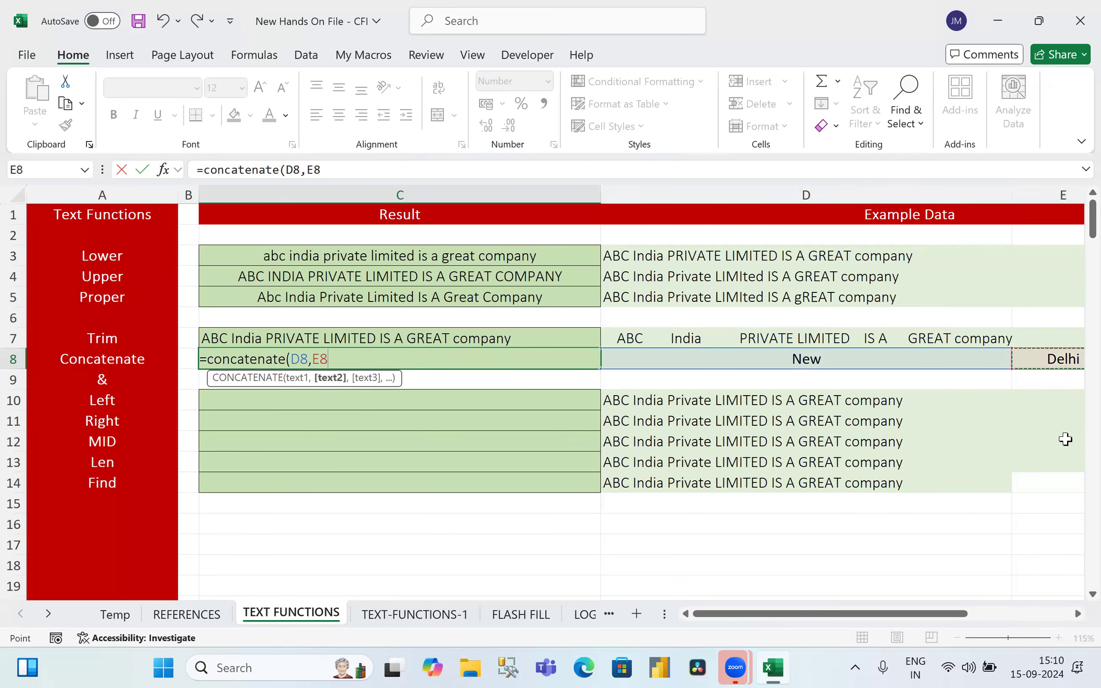
type(")")
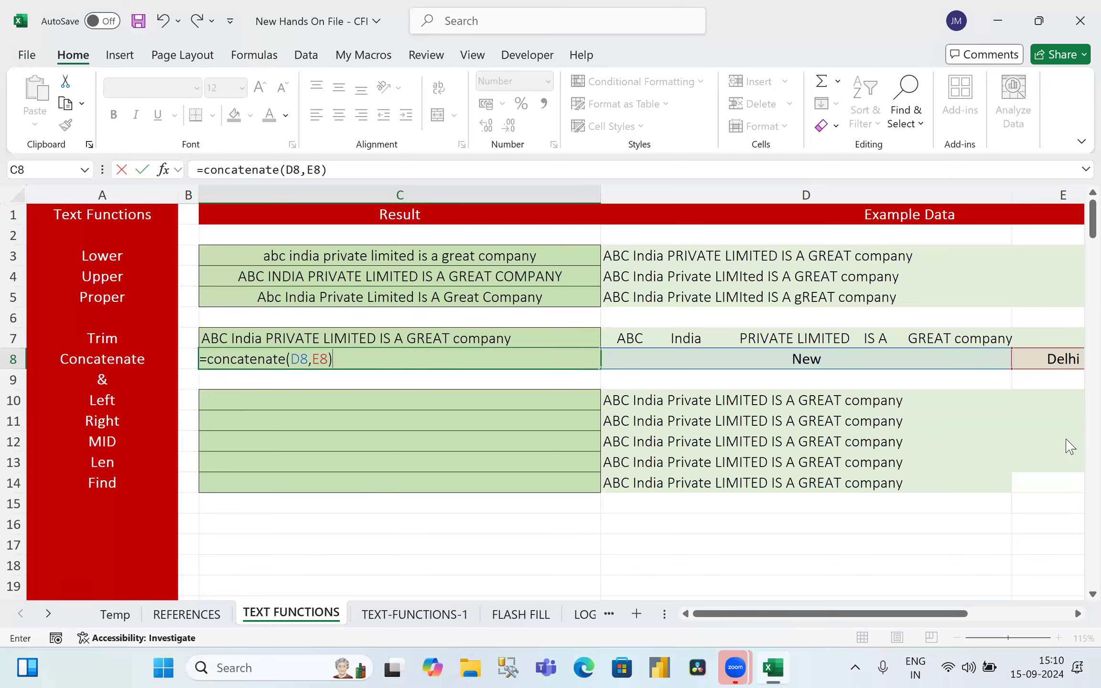
key("Return")
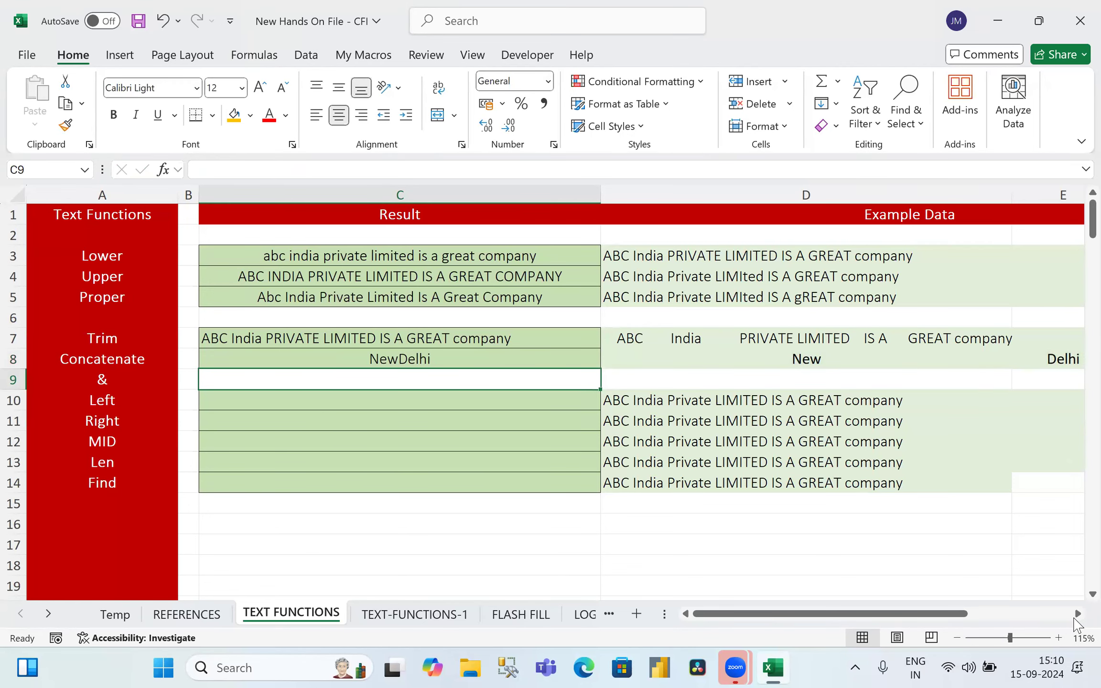
Step: Edit the formula in C8 to =CONCATENATE(D8," ",E8) so a space separates the two words
key("Up")
key("F2")
key("BackSpace")
key("BackSpace")
key("BackSpace")
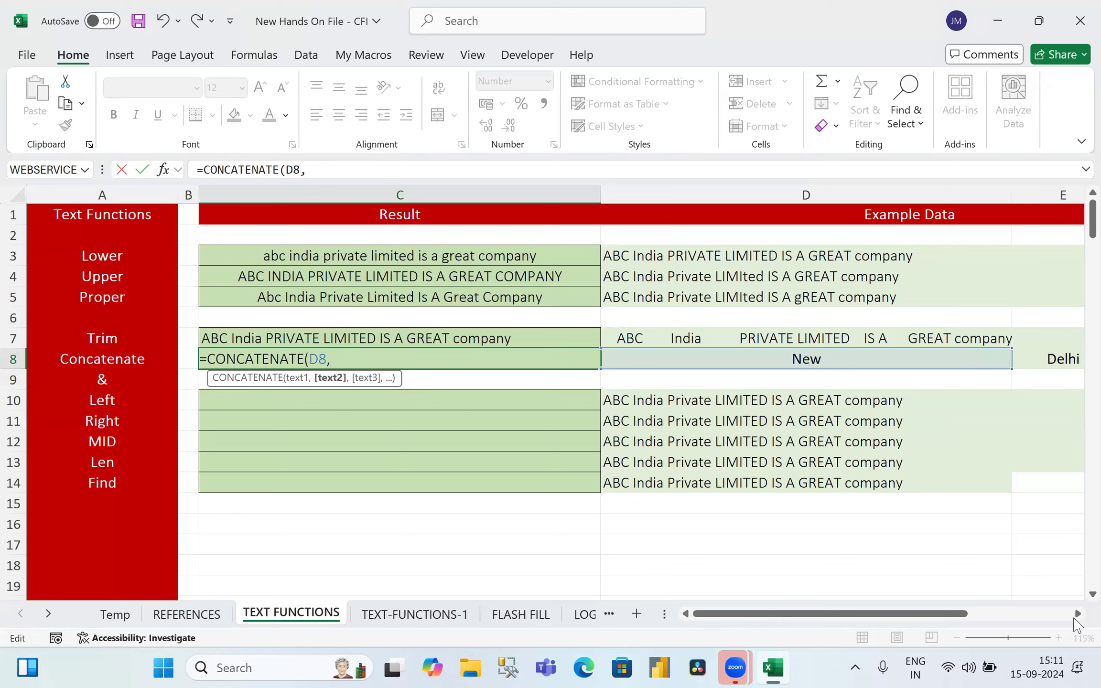
type("\" \",")
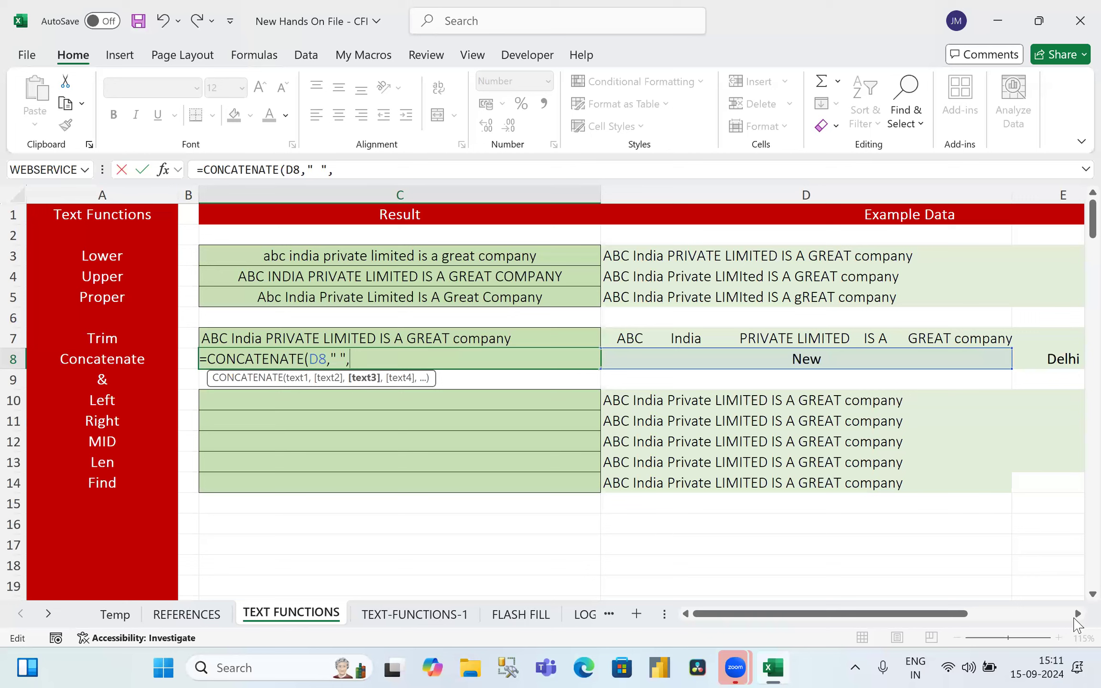
left_click(1063, 358)
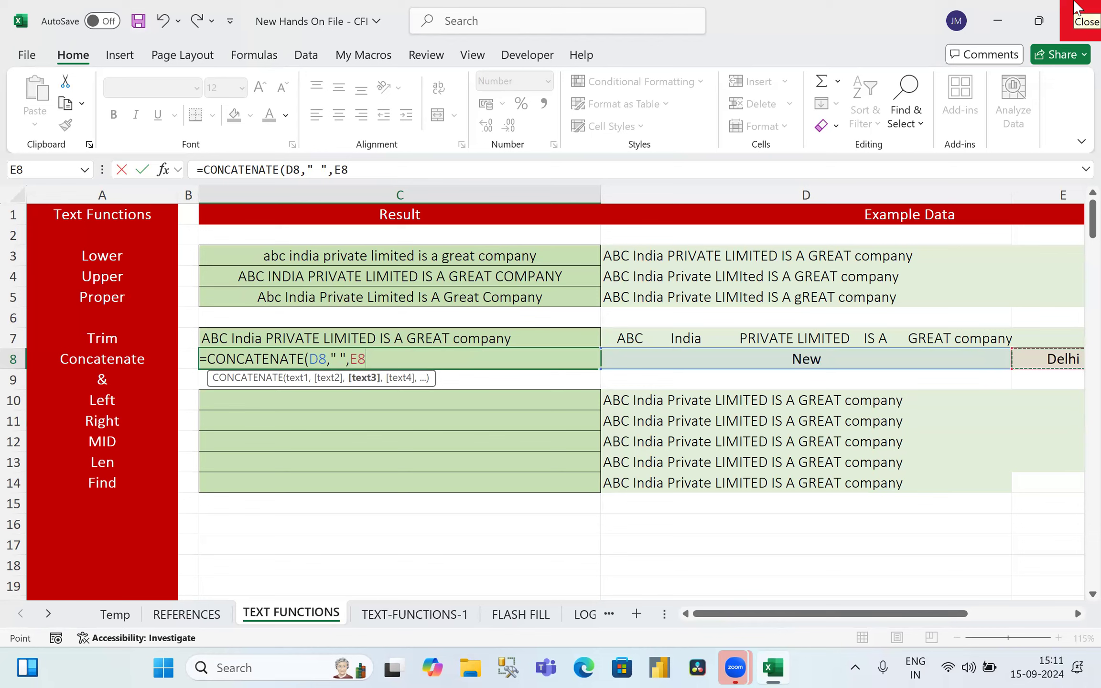
type(")")
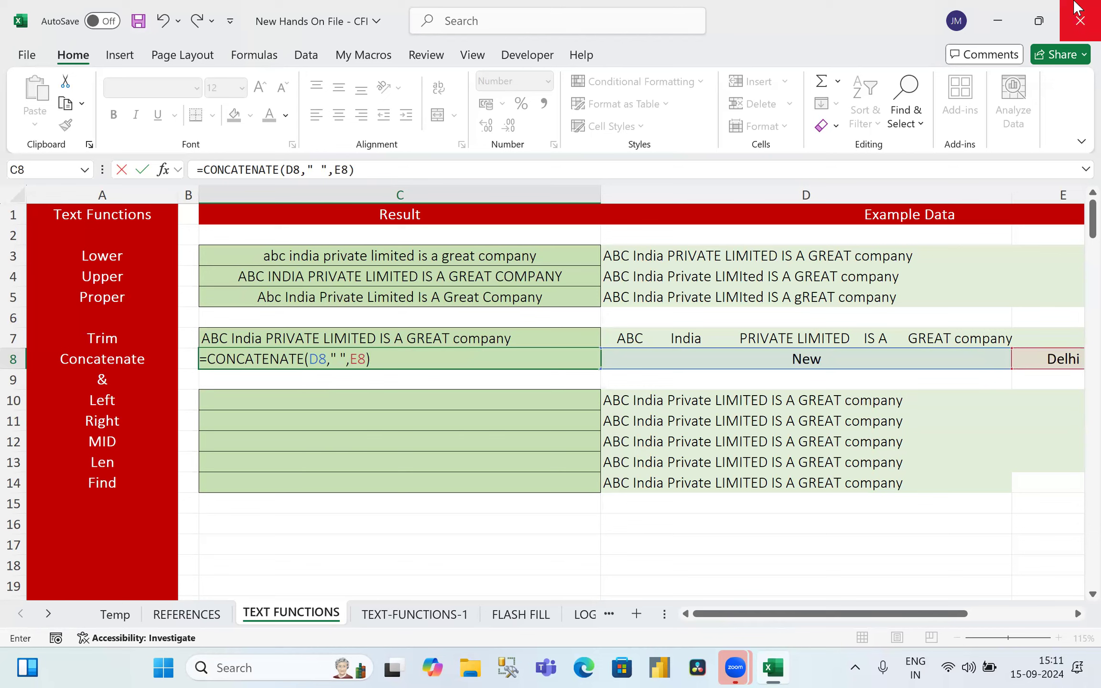
key("Return")
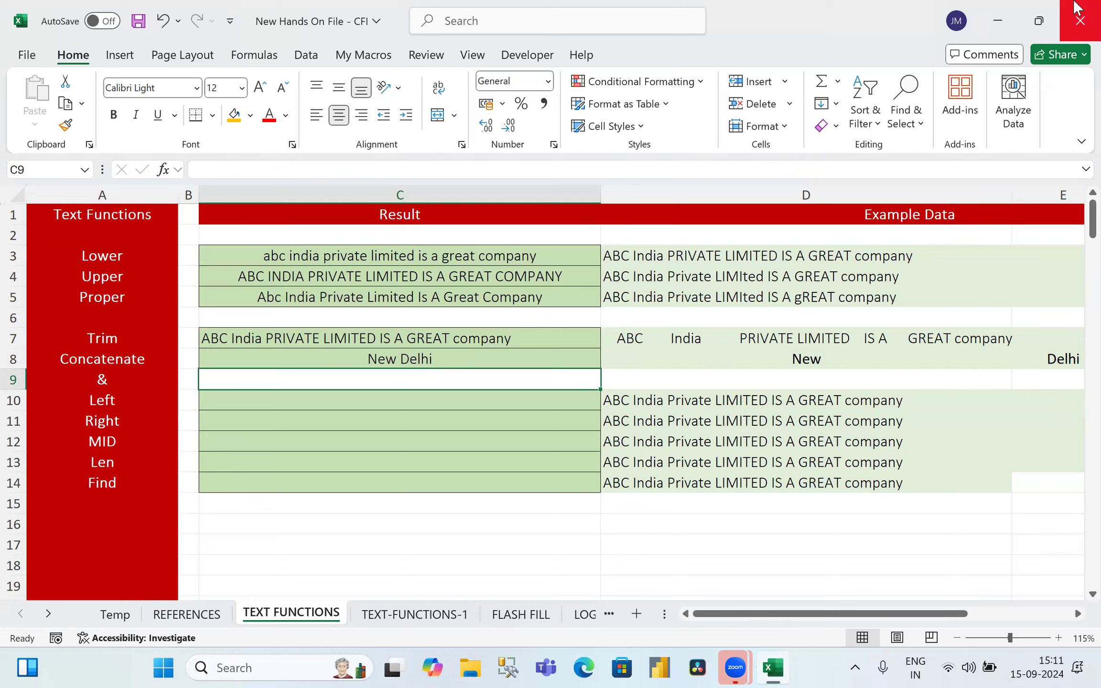
Step: Enter the sample numbers 10, 20 and 30 in N18:N20, in the empty area beyond the example data
key("Down")
key("Down")
key("Down")
key("Down")
key("Down")
key("Down")
key("Down")
key("Down")
key("Down")
key("Down")
key("Down")
key("Down")
key("Down")
key("Down")
key("Down")
key("Down")
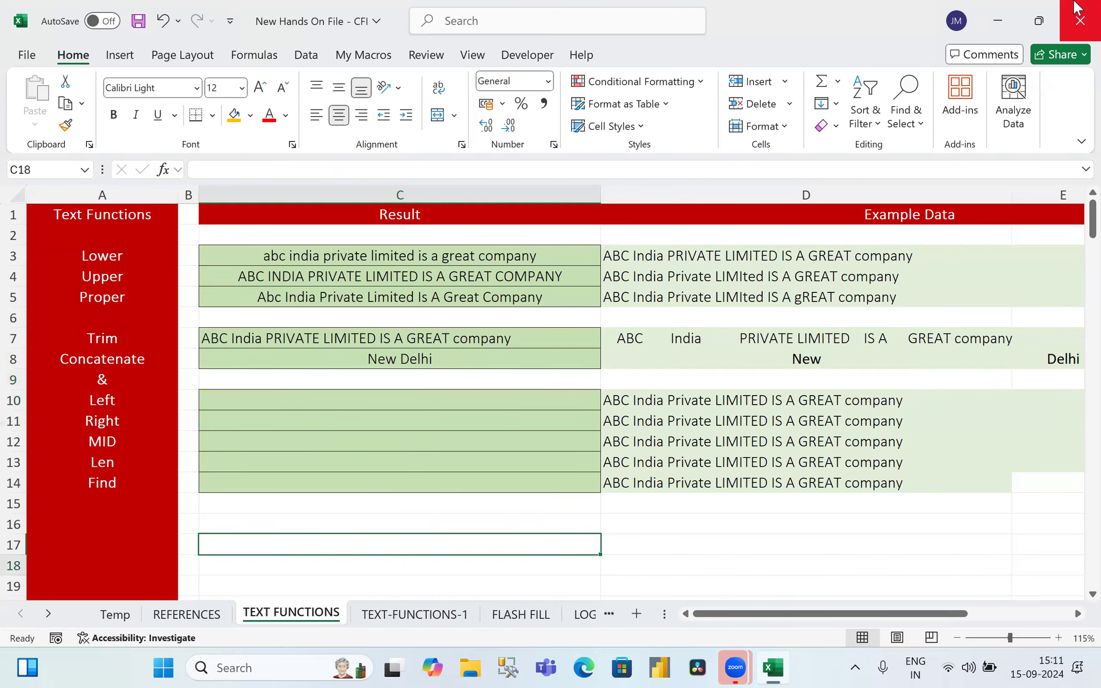
key("Right")
key("Right")
key("Right")
key("Right")
key("Right")
key("Right")
key("Right")
key("Right")
key("Right")
key("Right")
key("Right")
key("Up")
key("Up")
key("Up")
key("Up")
key("Up")
key("Up")
key("Up")
type("10")
key("Return")
type("20")
key("Return")
type("30")
key("Return")
Step: Total the sample numbers in N22 with a SUM formula over N18:N20
key("Return")
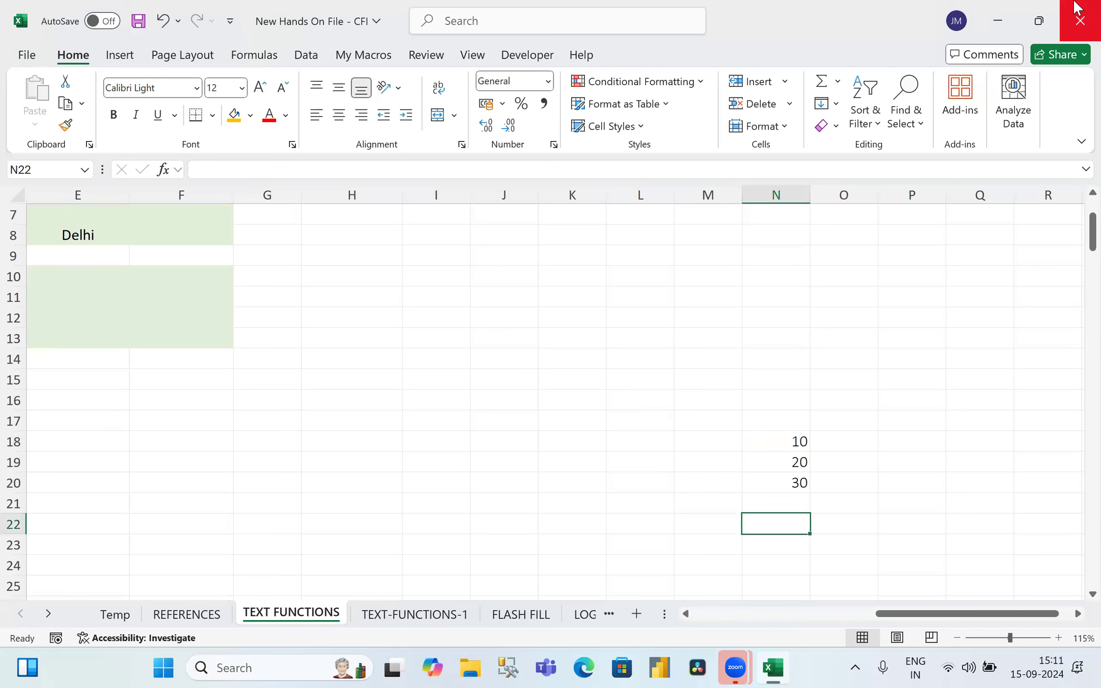
type("=sum(")
key("Up")
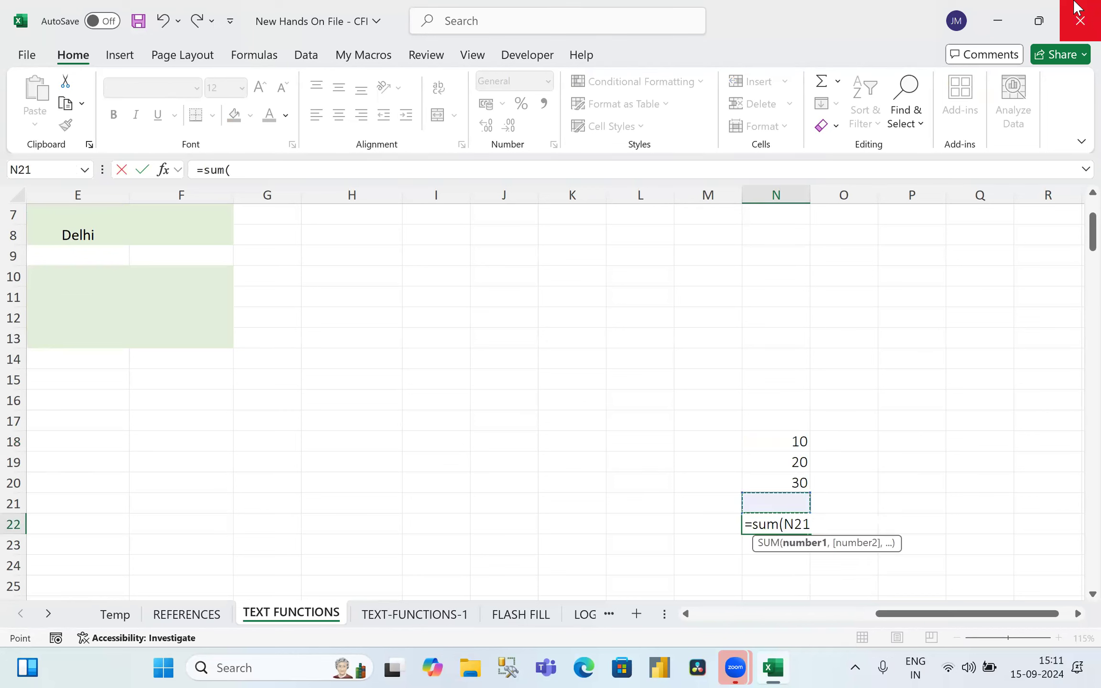
key("Up")
key("Up")
key("Up")
key("Up")
key("shift+Down")
key("shift+Down")
key("shift+Down")
key("shift+Down")
key("shift+Up")
key("shift+Up")
key("shift+Up")
key("shift+Up")
key("Down")
key("shift+Down")
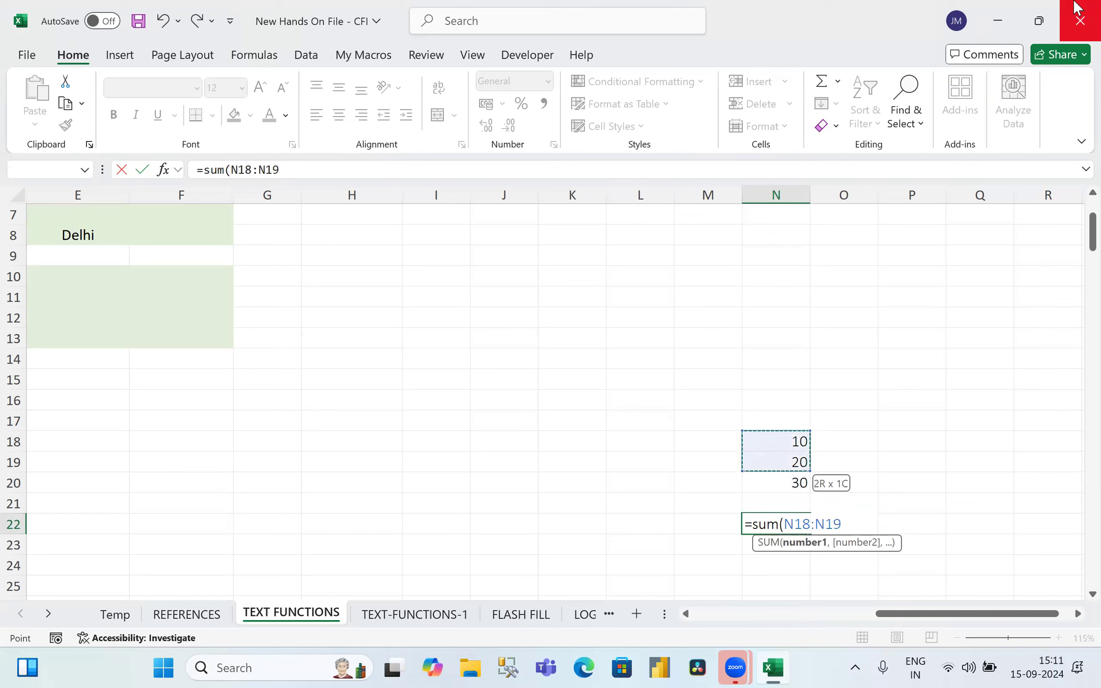
key("shift+Down")
key("Return")
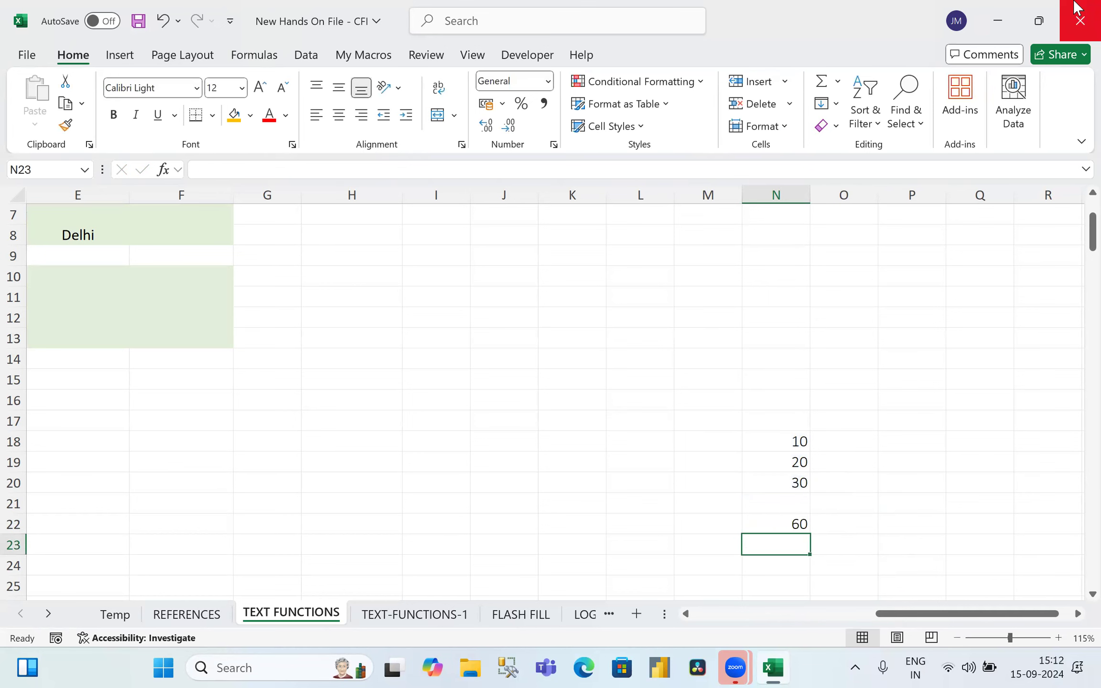
Step: Enter =N18+N19+N20 in L22 to add the same numbers with the plus operator
key("Up")
key("Left")
key("Left")
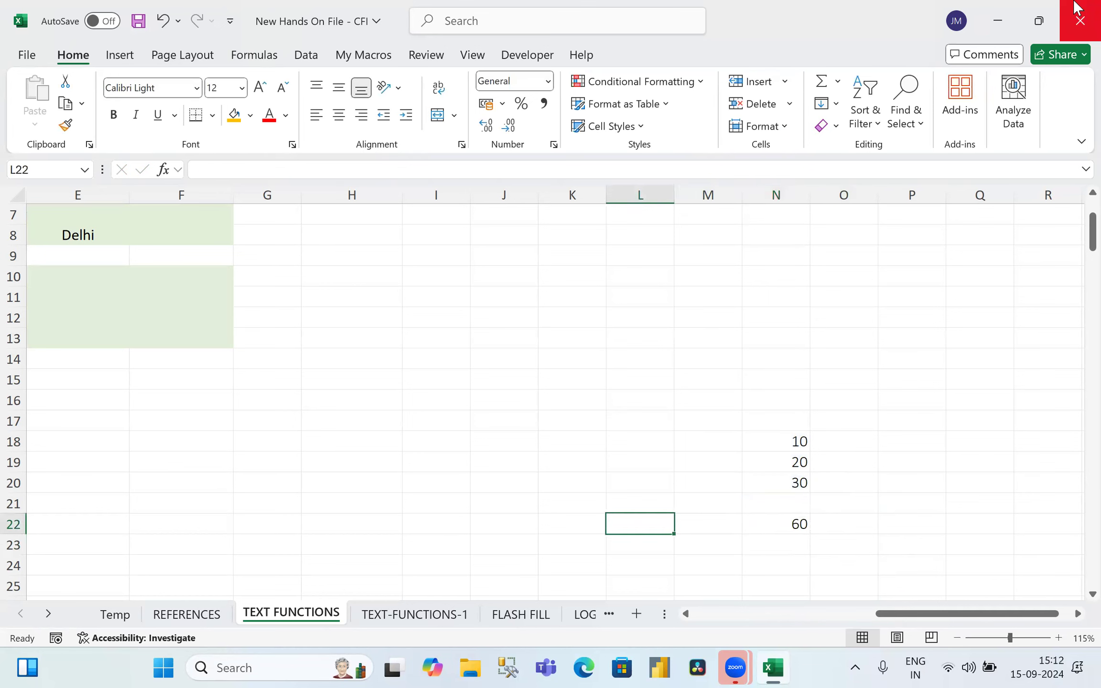
type("=")
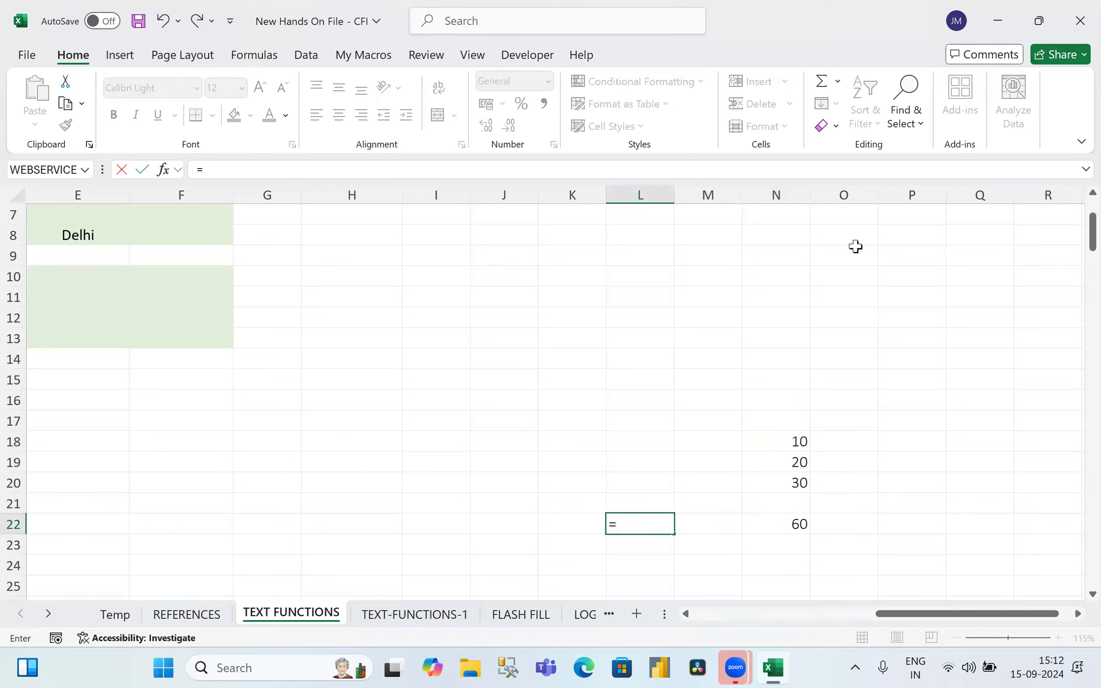
left_click(800, 439)
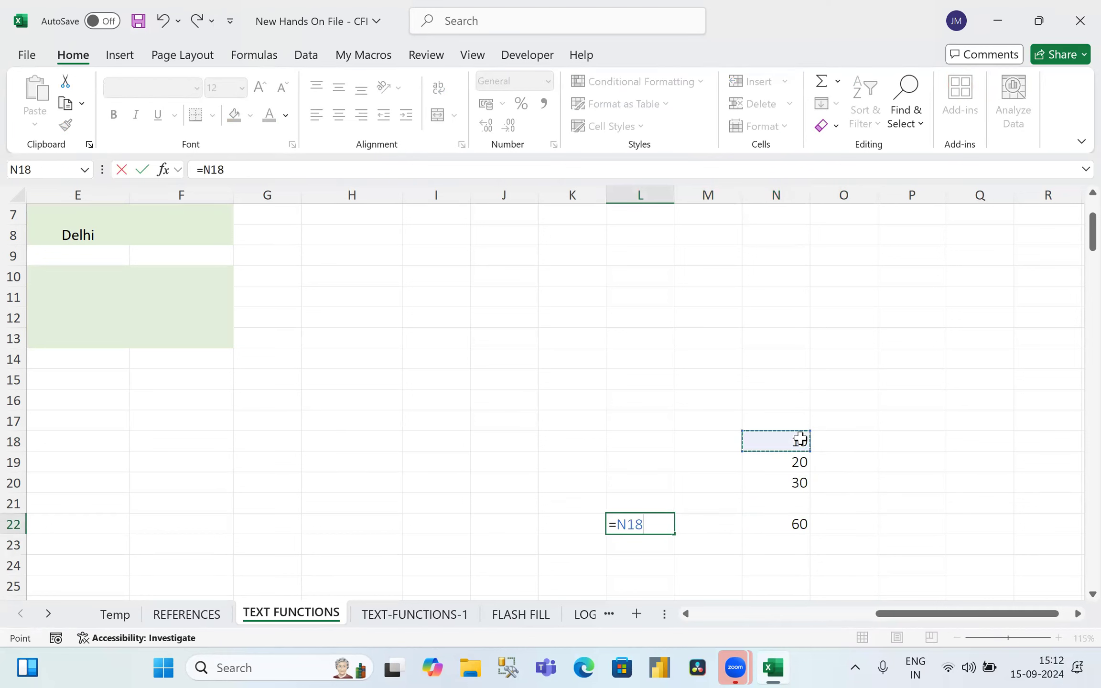
type("+")
left_click(793, 459)
type("+")
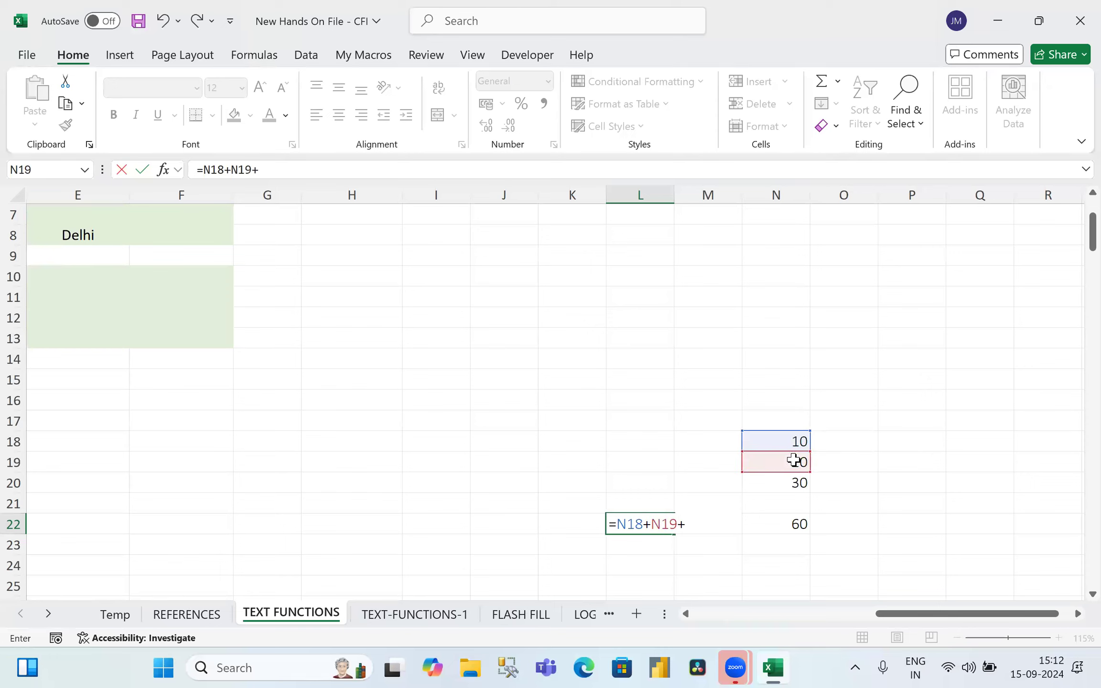
left_click(791, 479)
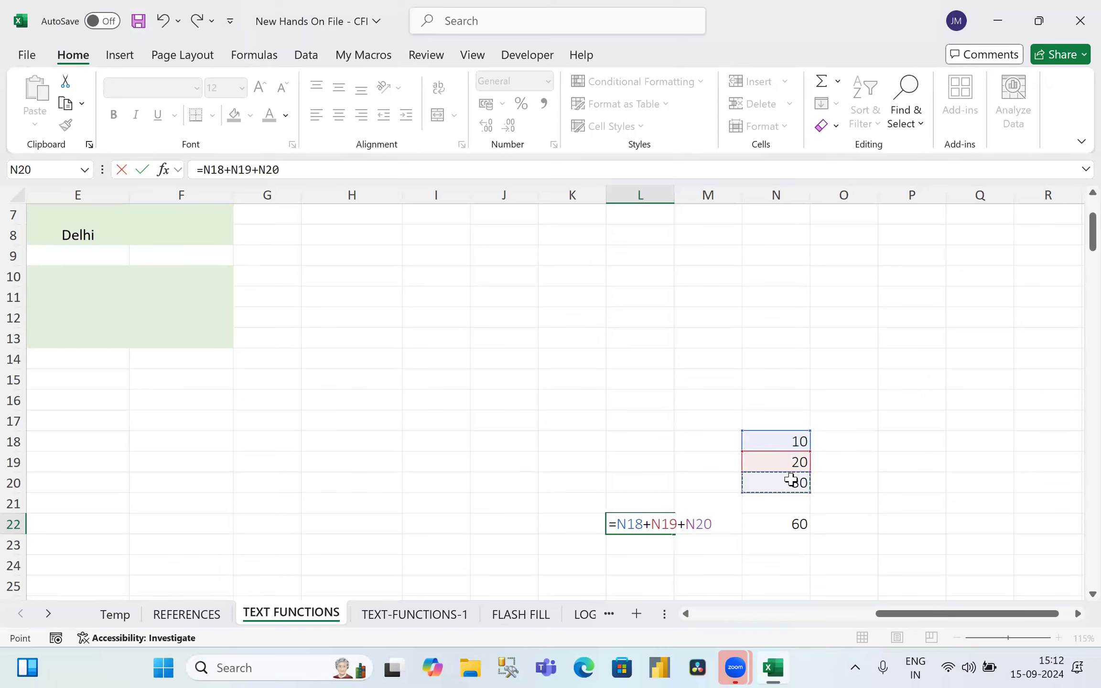
key("Return")
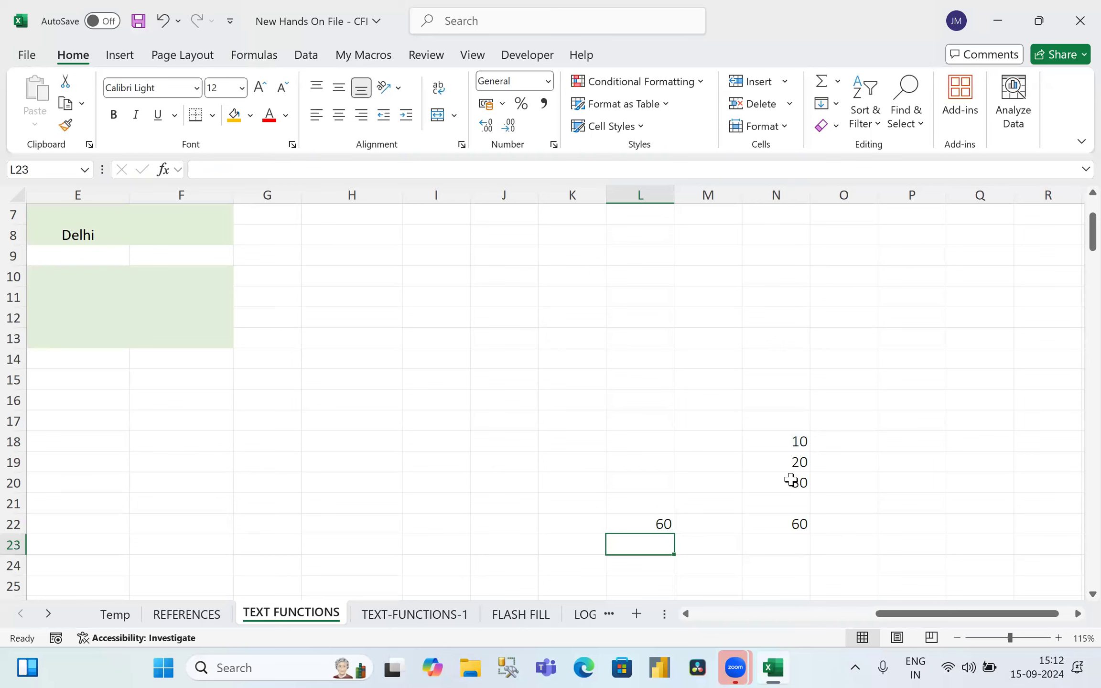
Step: Change the font color of the & label in A9 to black
key("Left")
key("Left")
key("Left")
key("Left")
key("Left")
key("Left")
key("Left")
key("Left")
key("Left")
key("Left")
key("Left")
key("Up")
key("Up")
key("Up")
key("Up")
key("Up")
key("Up")
key("Up")
key("Up")
key("Up")
key("Up")
key("Up")
key("Up")
key("Up")
key("Up")
key("Up")
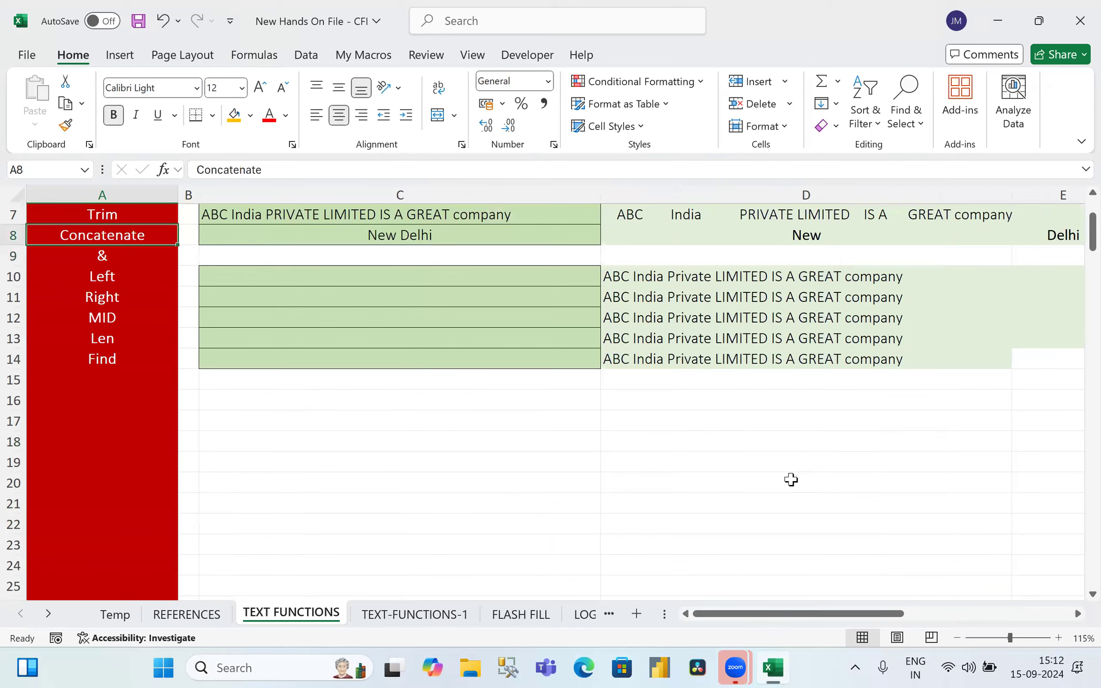
key("Down")
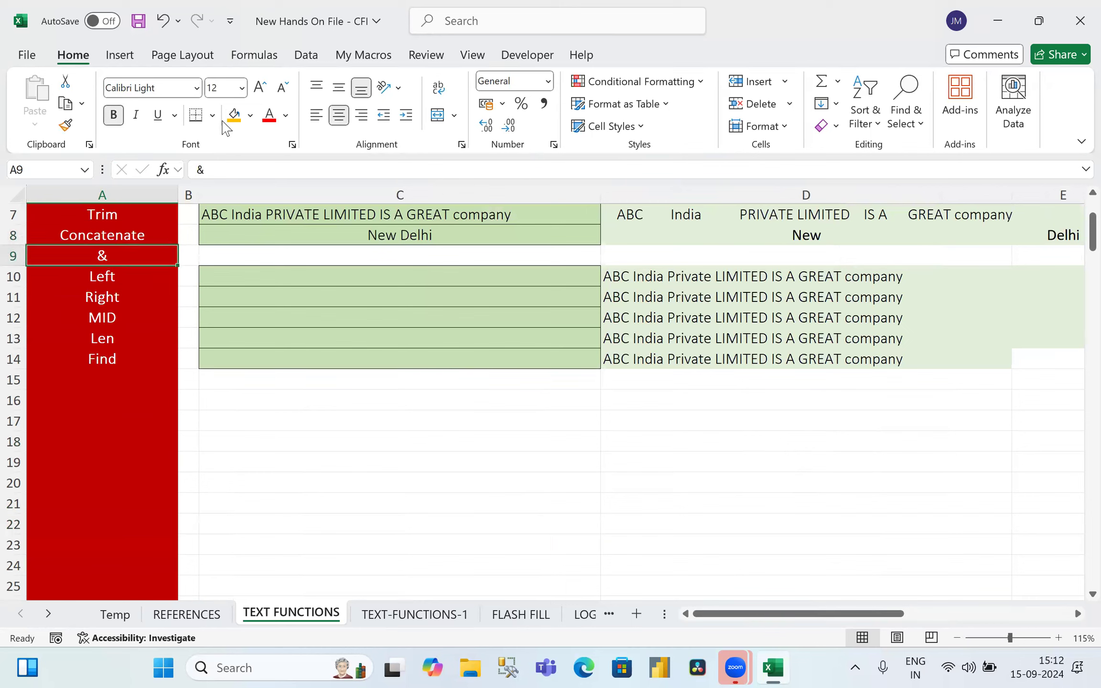
left_click(285, 115)
left_click(269, 142)
Step: Extend the label in A9 to read "& (operator)"
double_click(140, 254)
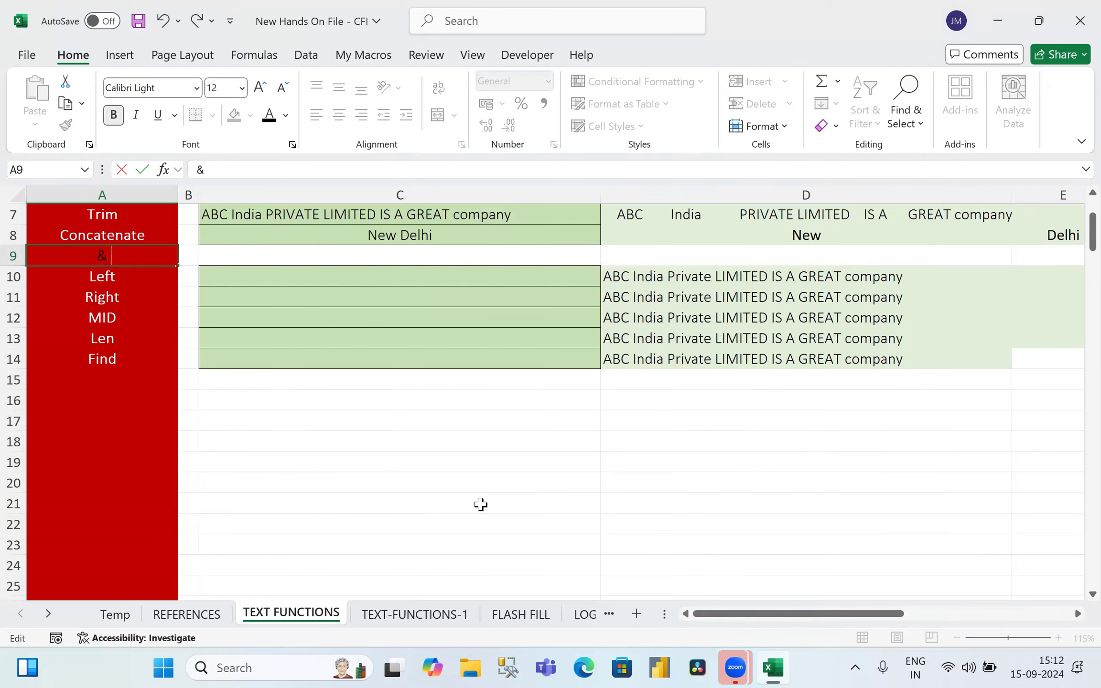
type("(operator)")
key("Return")
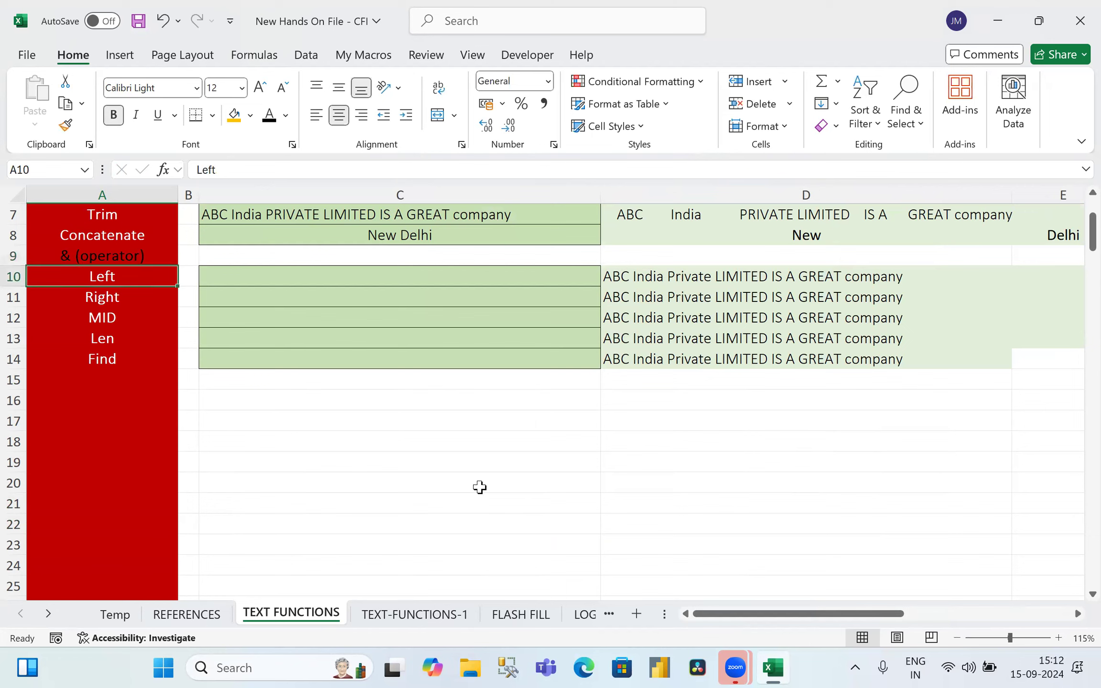
Step: Review the completed results in column C above the & (operator) row
key("Up")
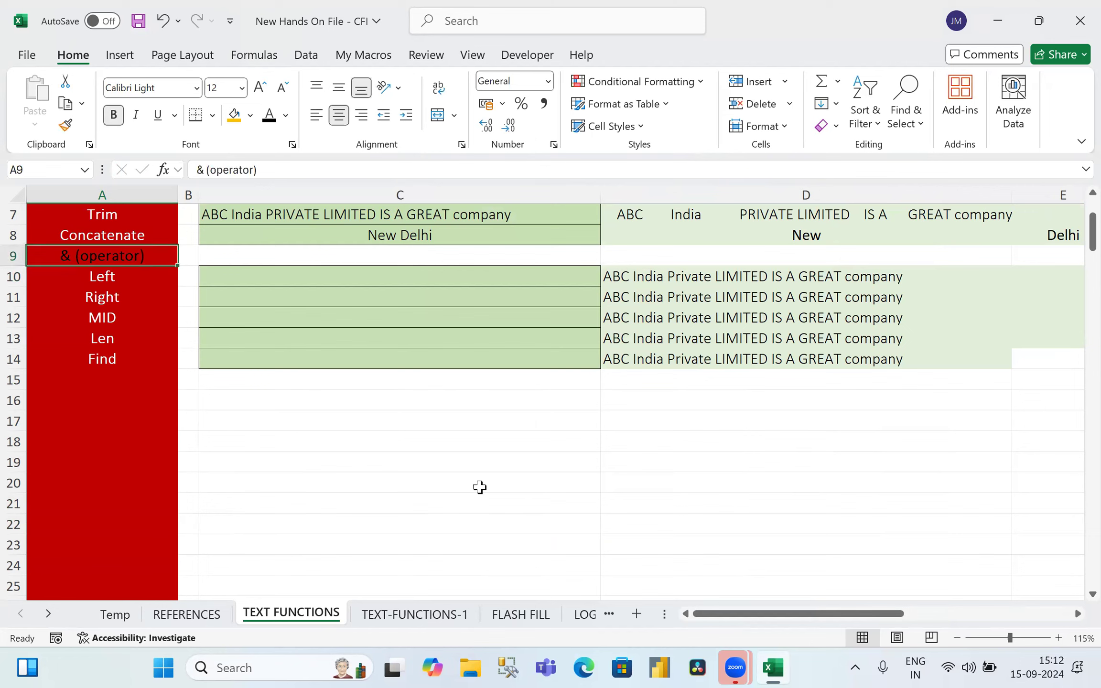
key("Right")
key("Right")
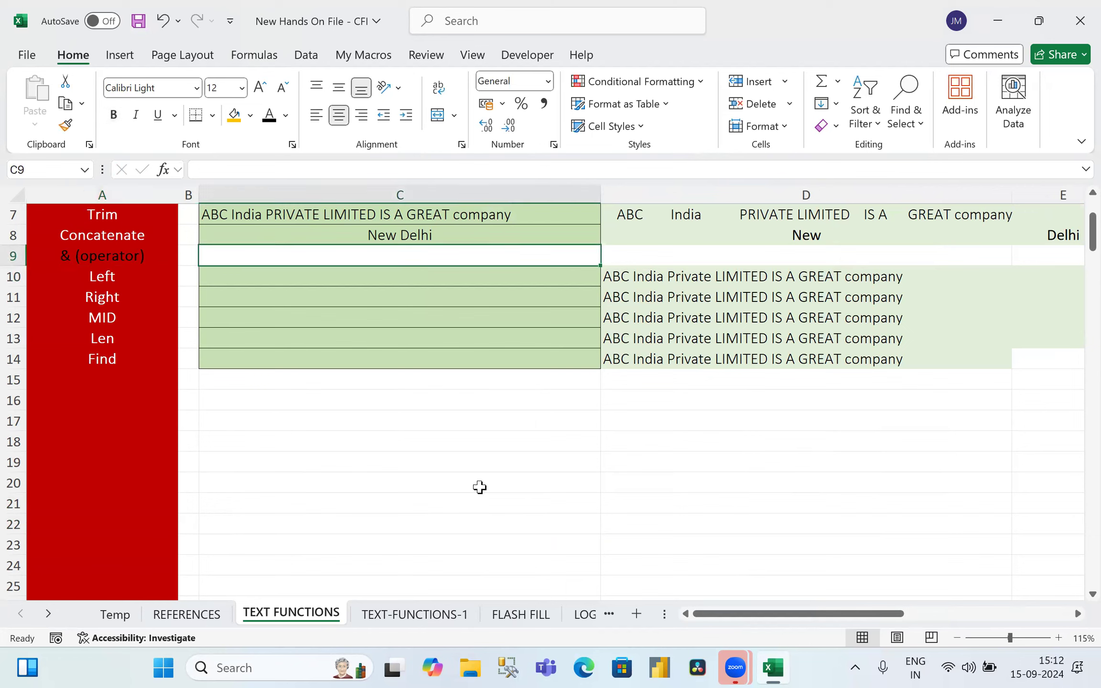
key("Up")
key("Up")
key("Up")
key("Up")
key("Up")
key("Up")
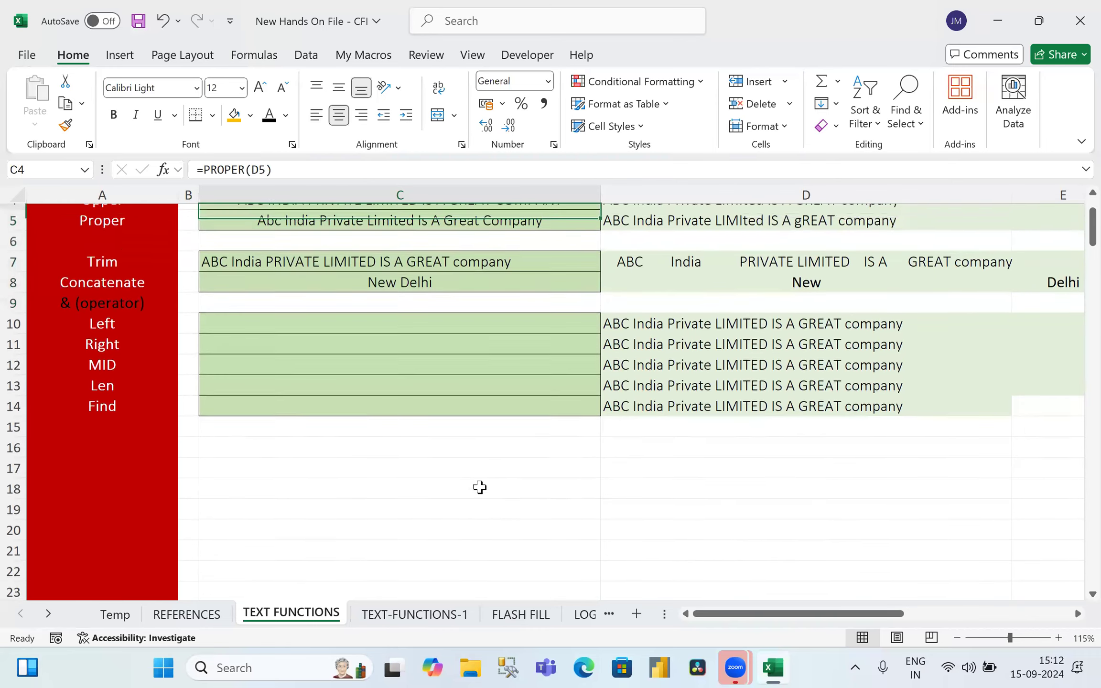
key("Down")
key("Down")
key("Down")
key("Down")
key("Down")
key("Down")
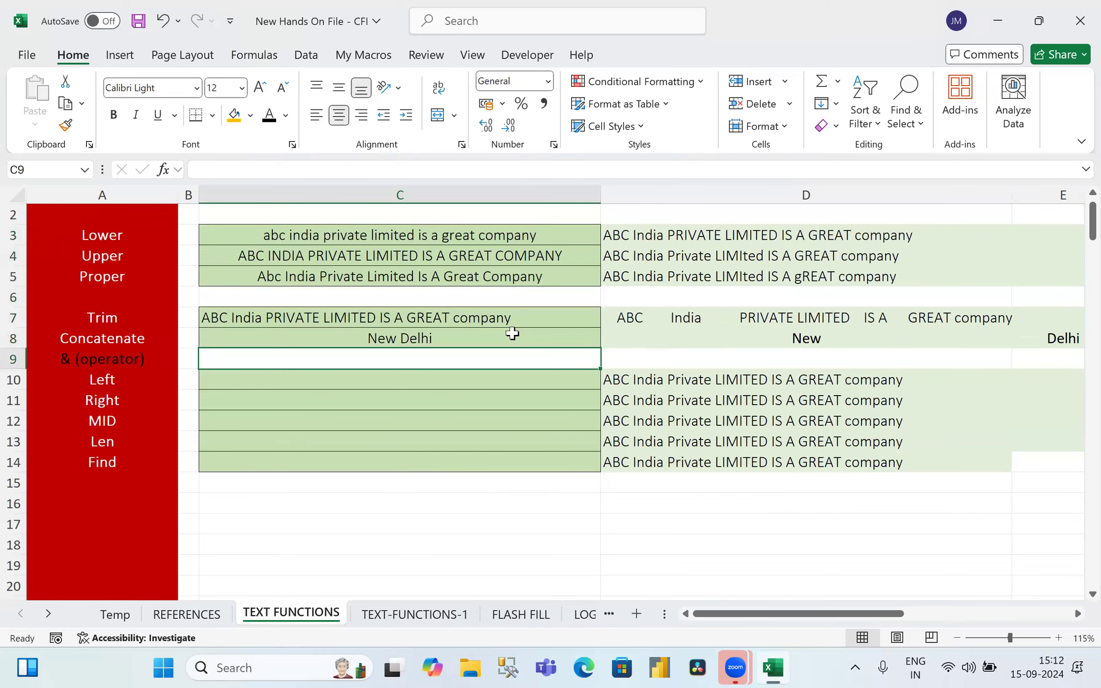
Step: Join D8 and E8 with a space between them in C9 using the formula =D8&" "&E8
scroll(511, 363, "up", 1)
scroll(596, 457, "up", 1)
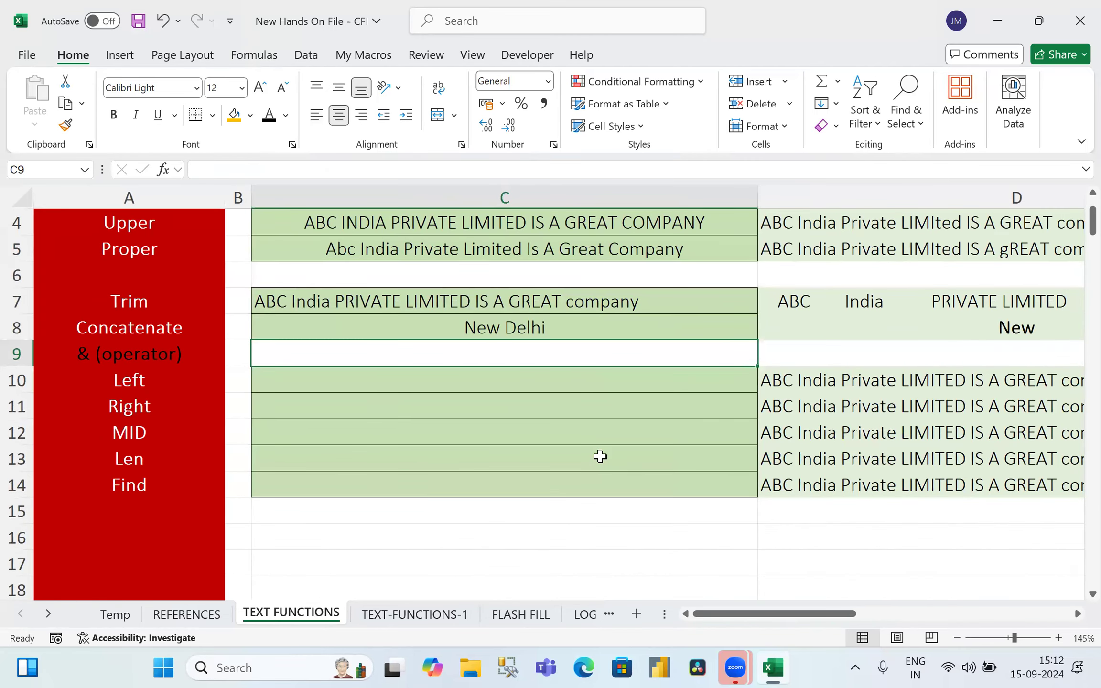
key("Right")
key("Left")
key("Left")
key("Left")
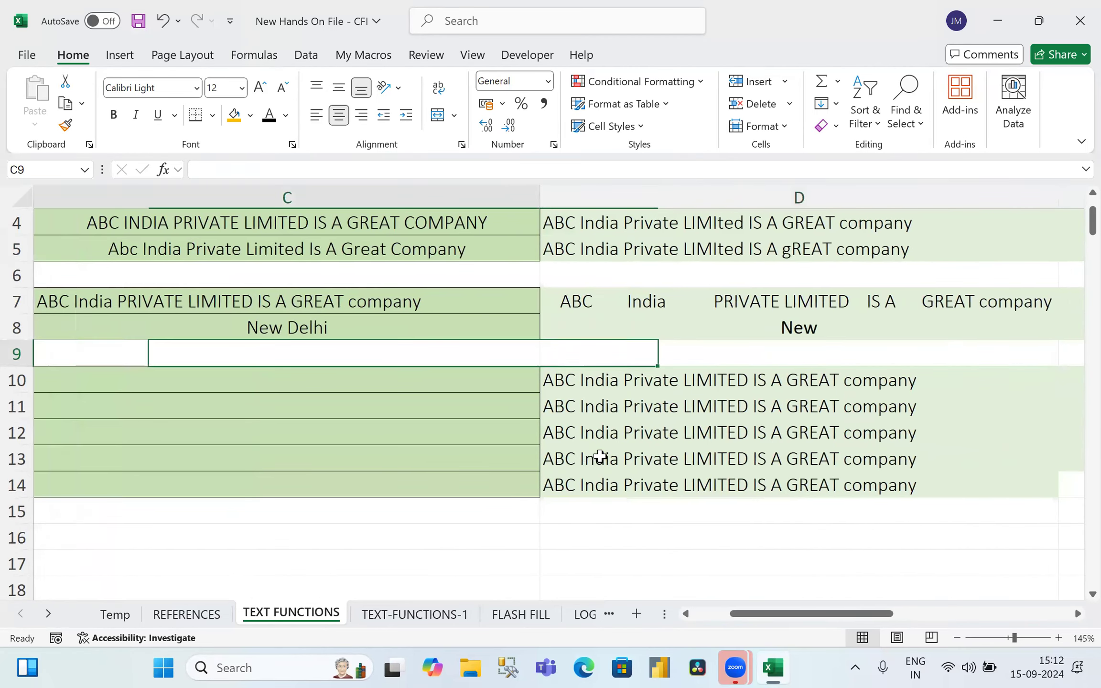
key("Right")
key("Right")
type("=")
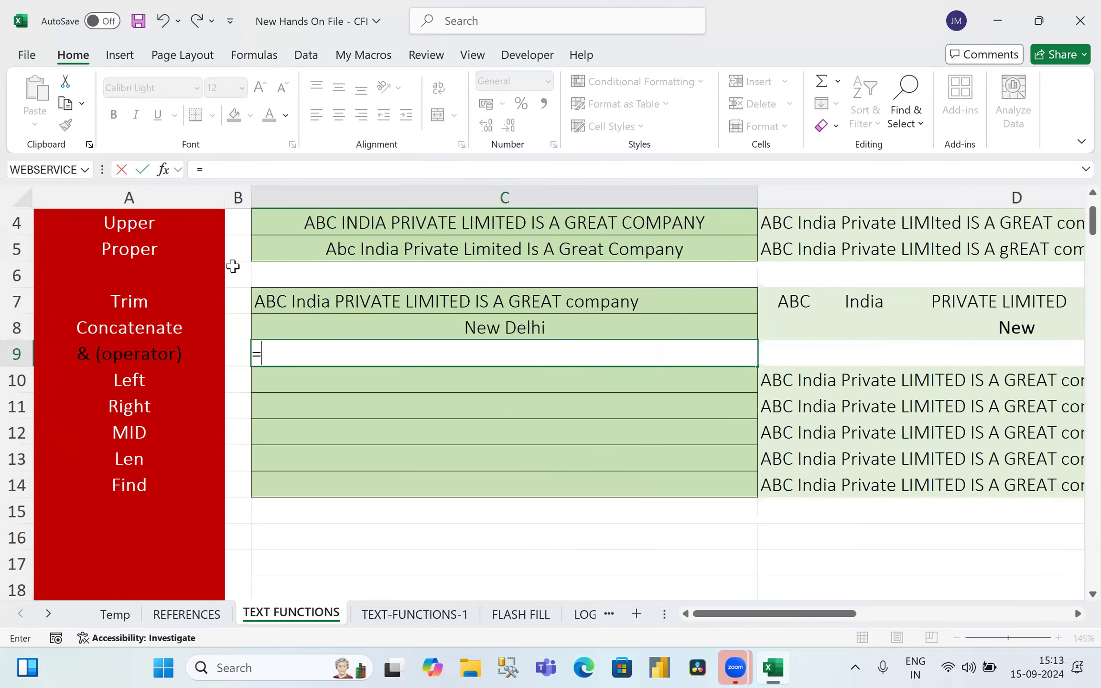
left_click(927, 334)
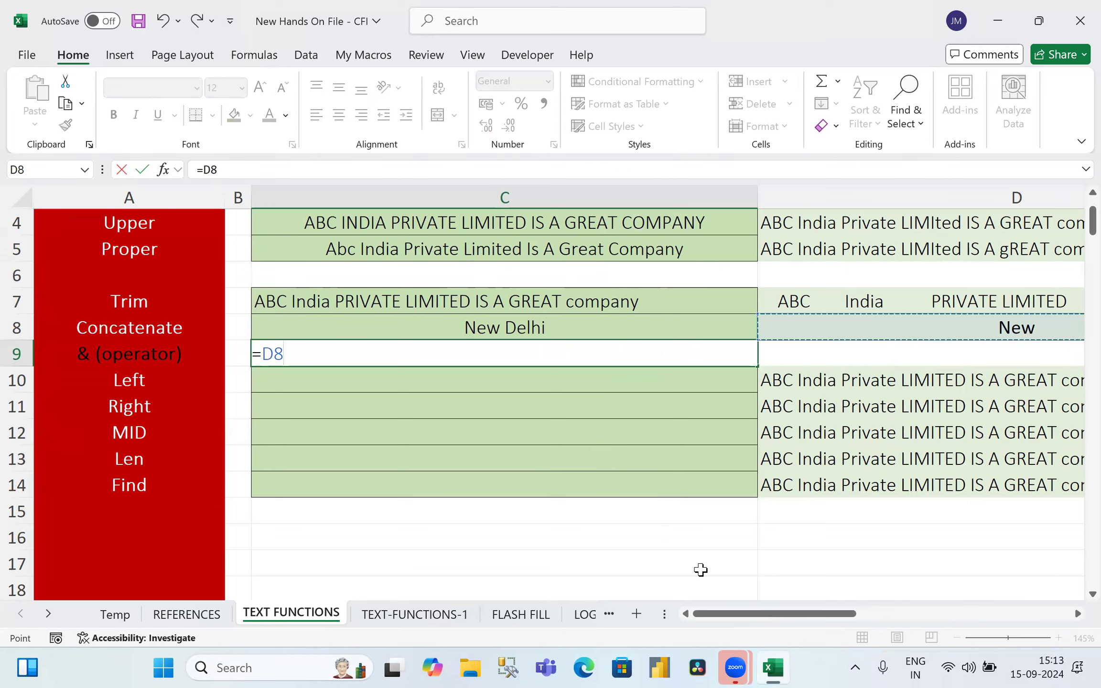
type("&\" ")
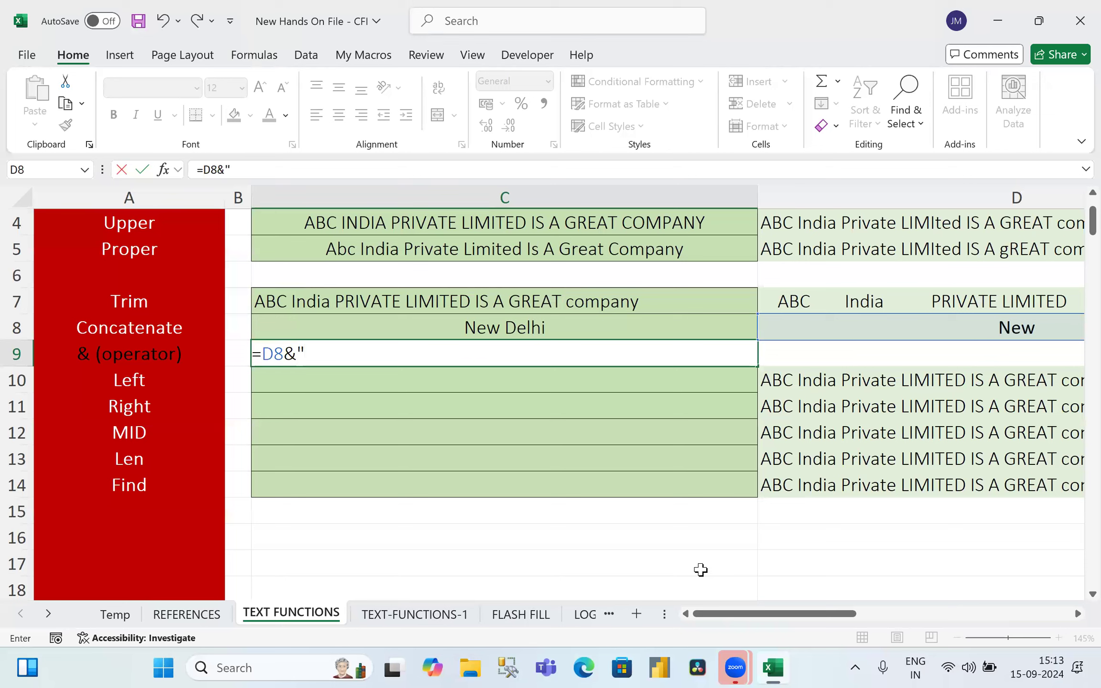
type("\"&e8")
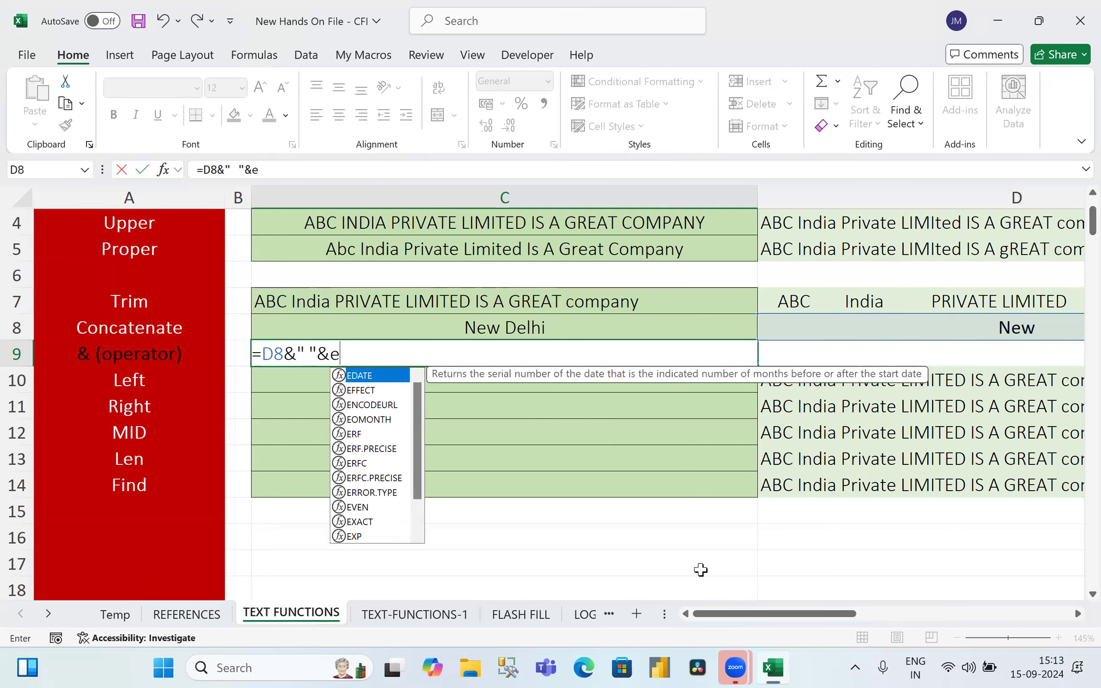
key("BackSpace")
key("BackSpace")
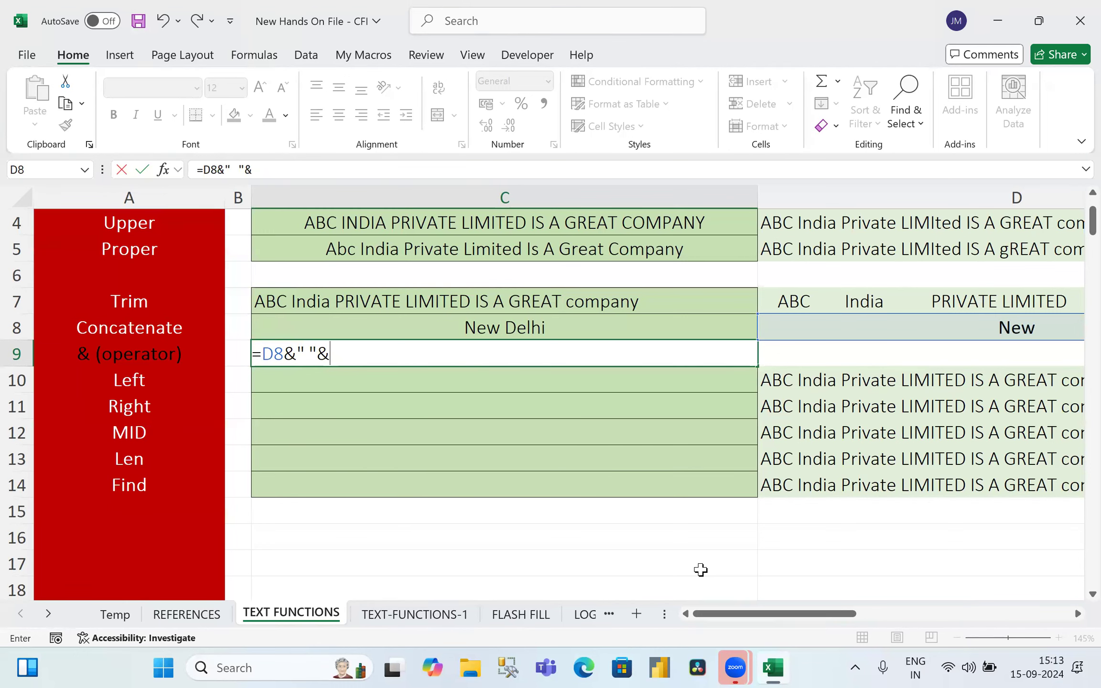
type("E8")
key("Return")
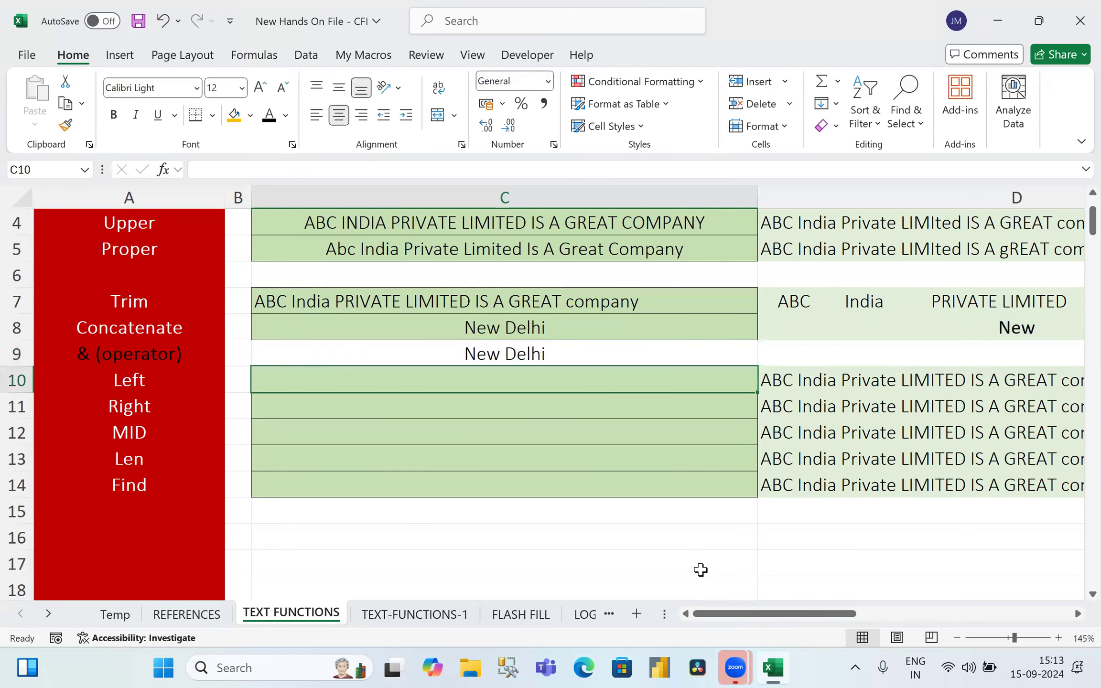
Step: Compare the CONCATENATE formula in C8 with the & operator formula in C9
key("Up")
key("Up")
key("Down")
key("Up")
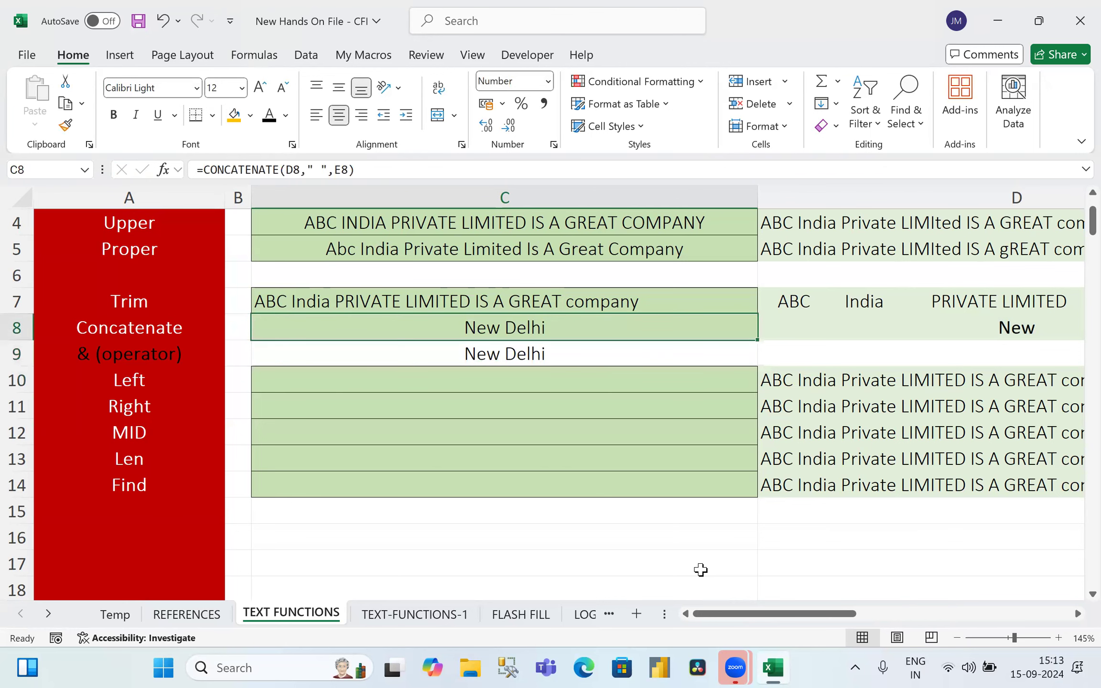
key("Down")
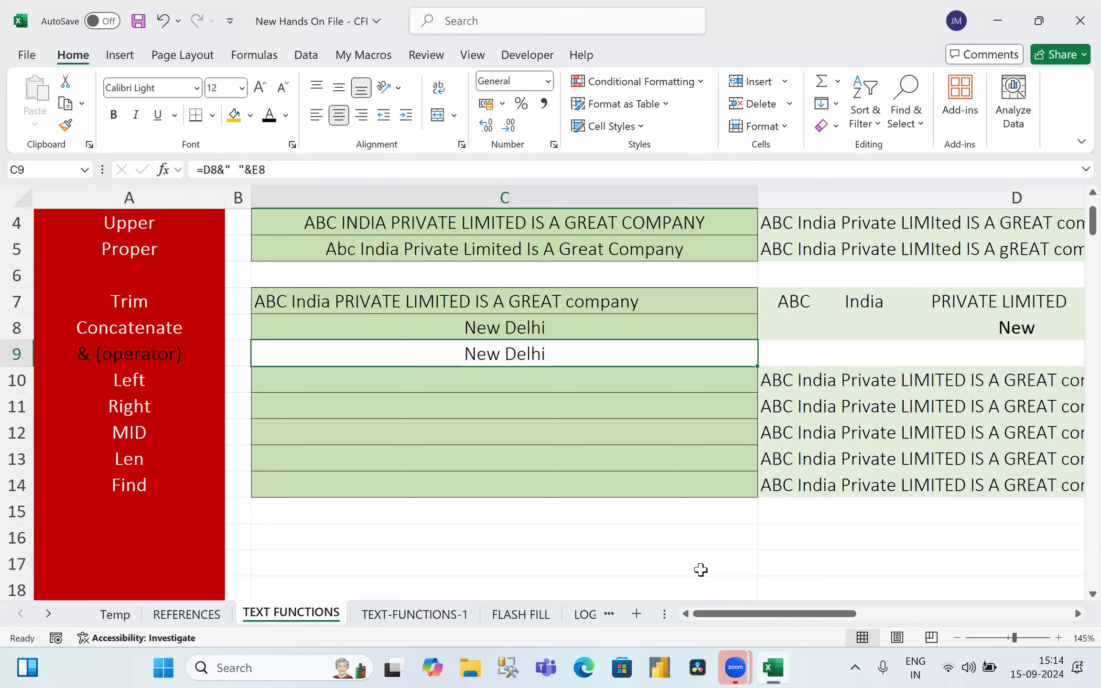
Step: Enter =LEFT(D10) in C10, leaving out the optional number of characters
key("Down")
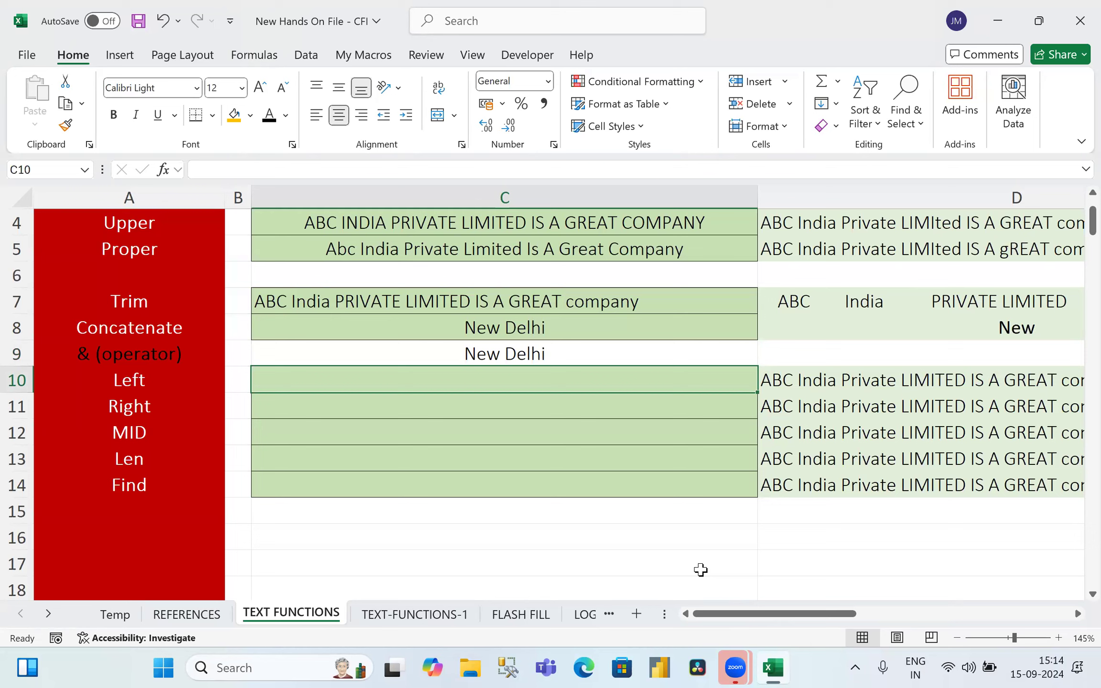
type("=L")
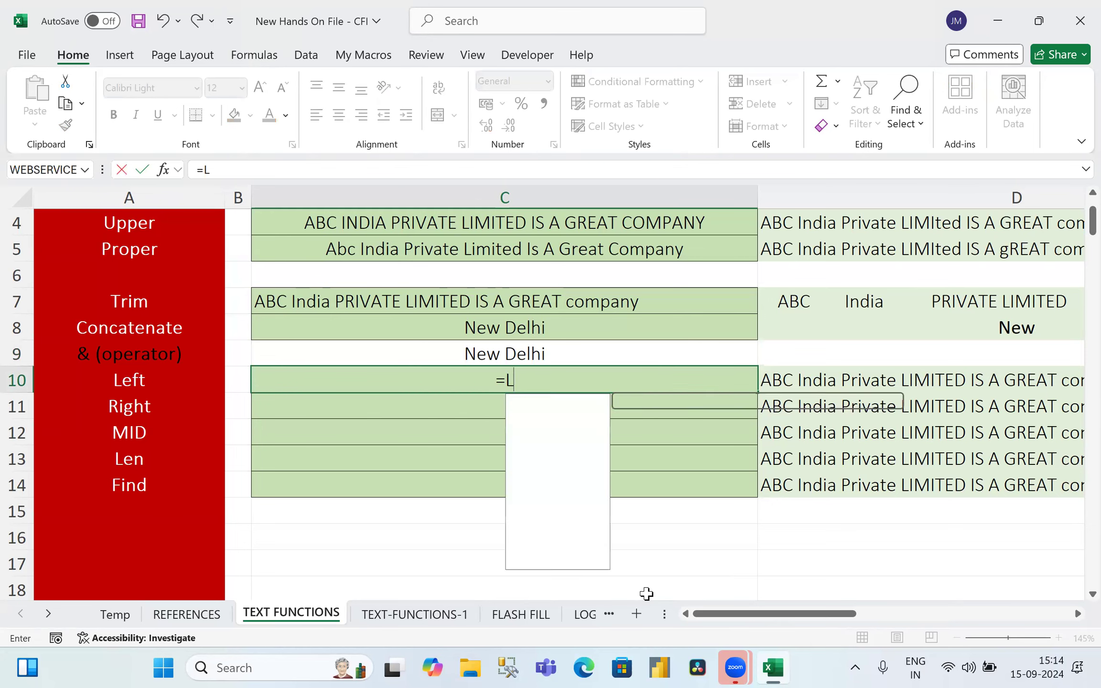
type("EFT")
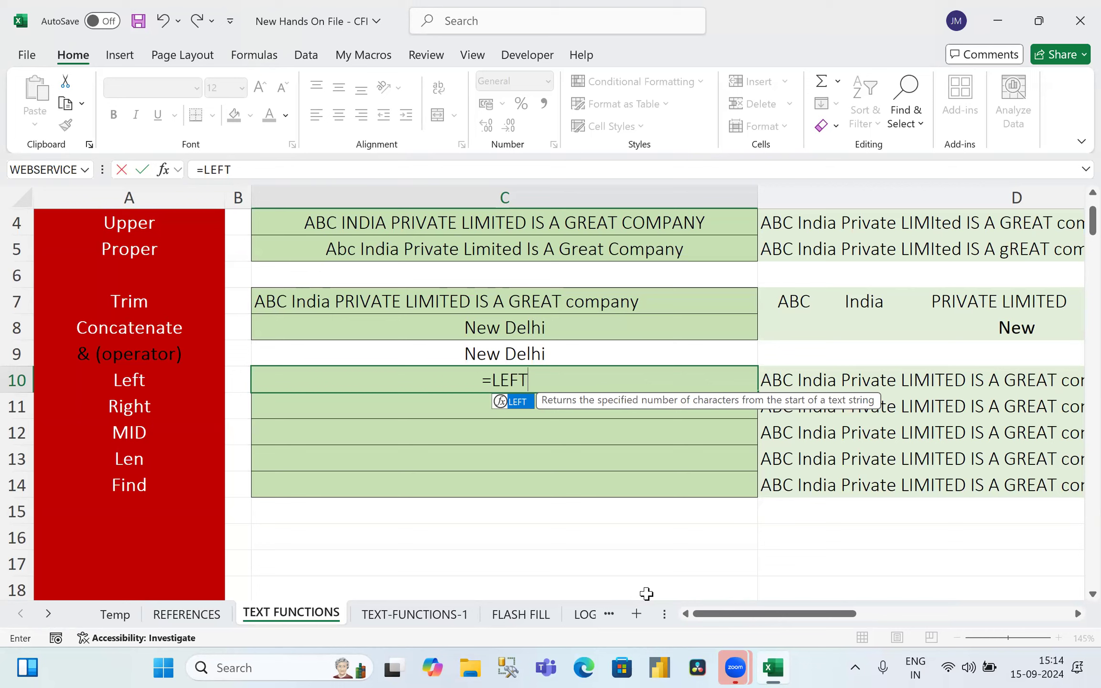
type("(")
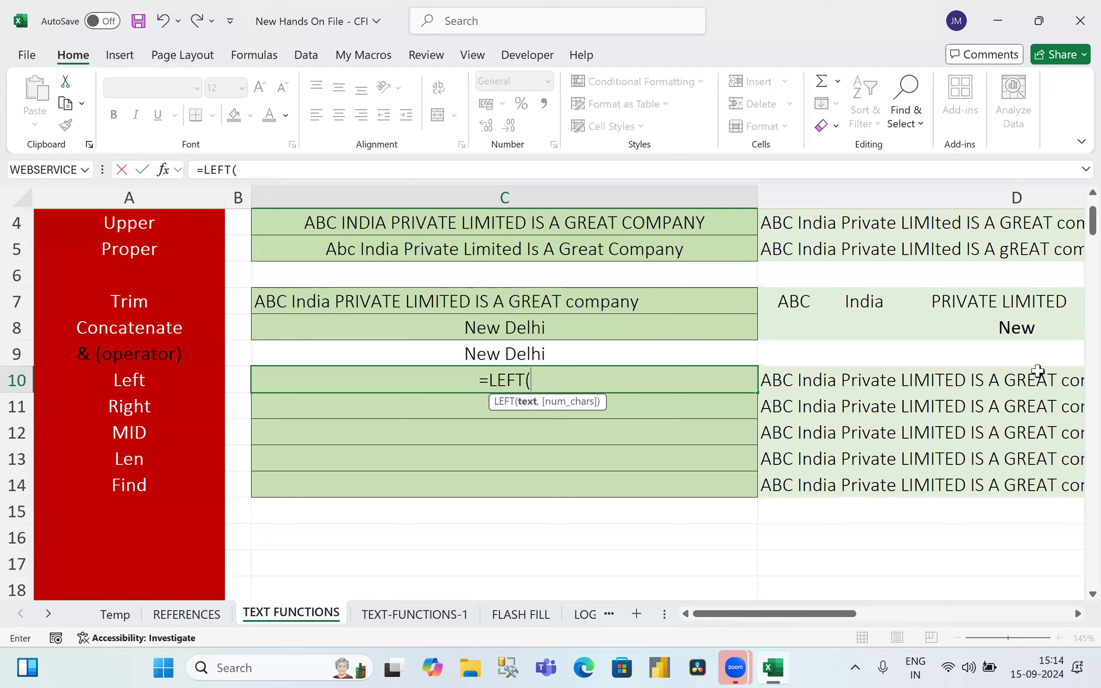
left_click(922, 383)
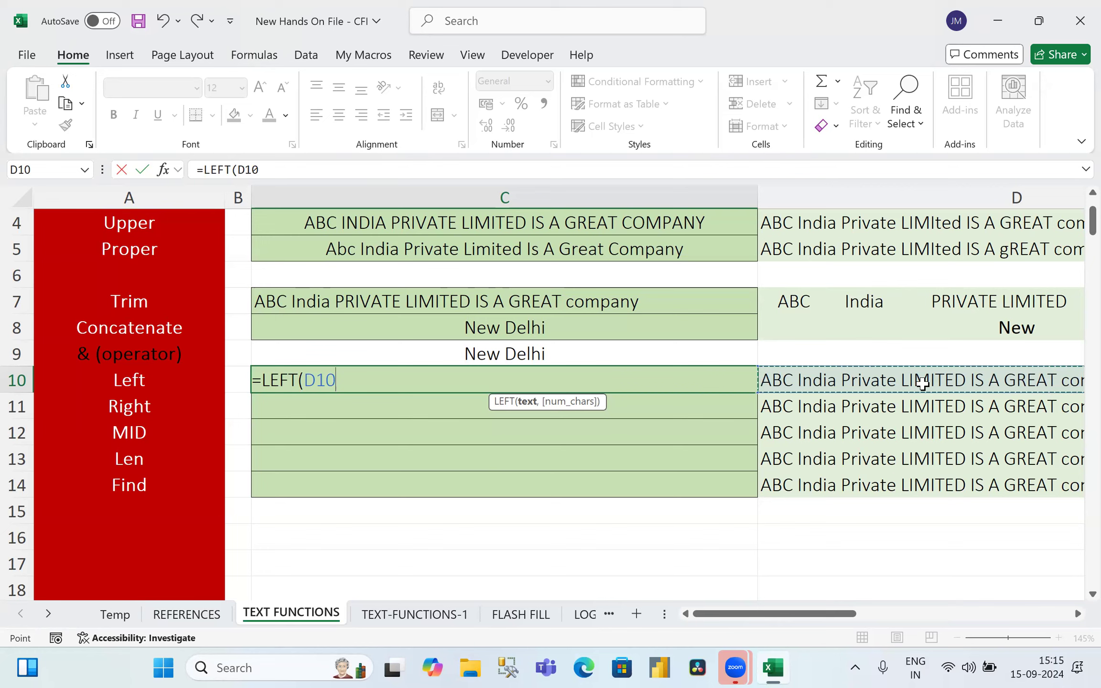
type(")")
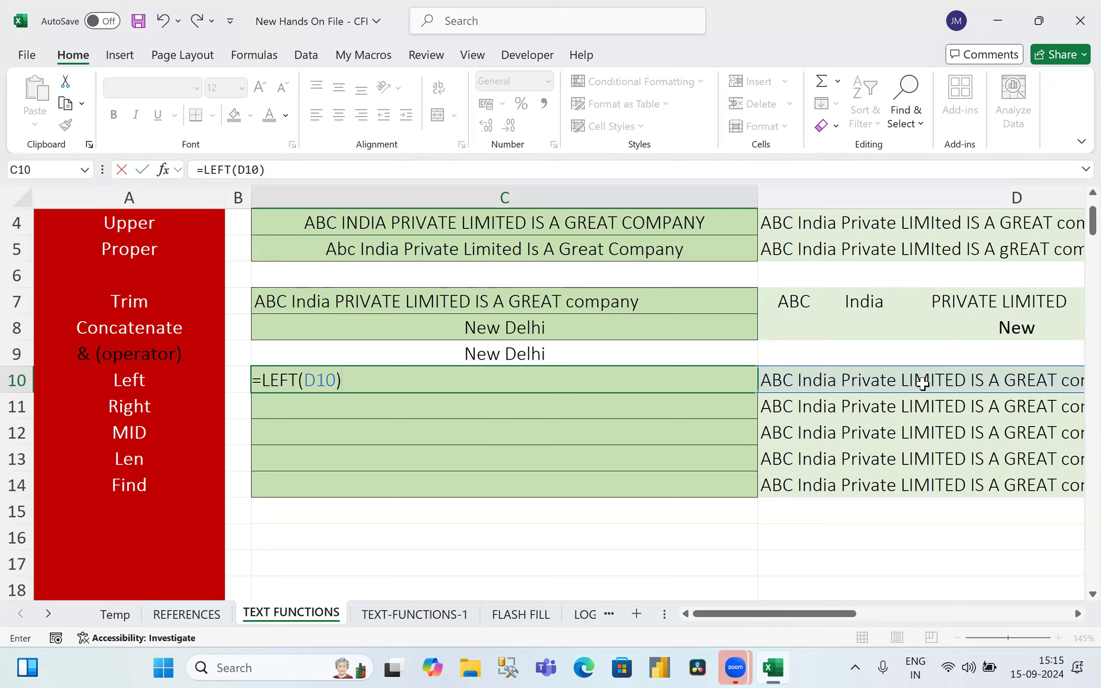
key("Return")
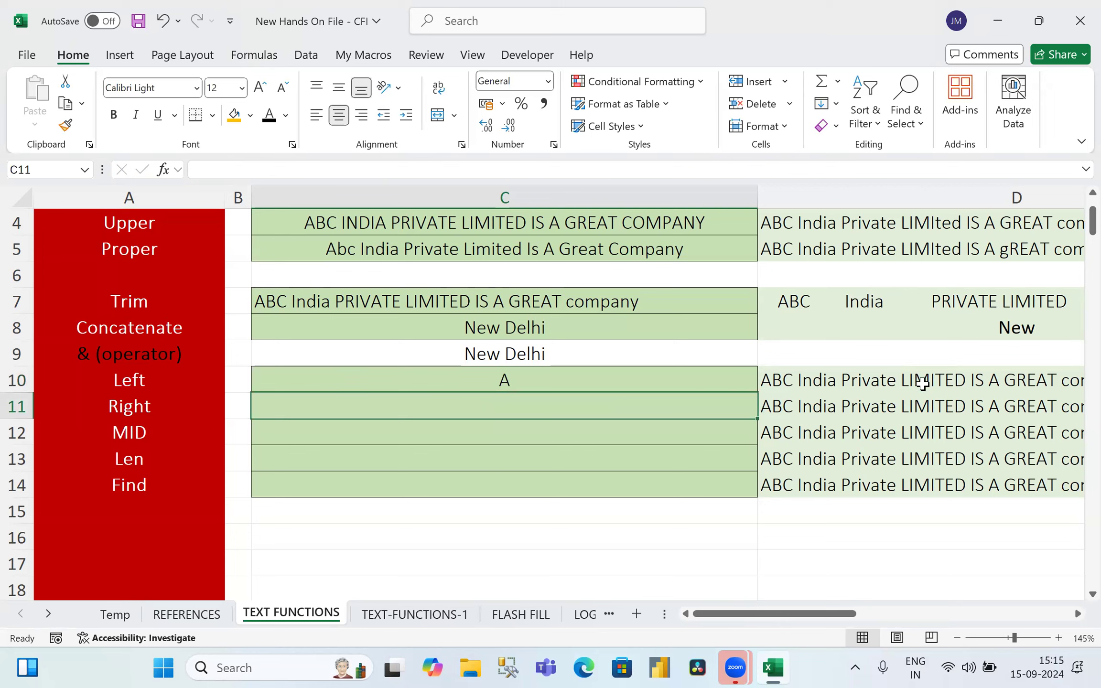
Step: Add a character count of 9 to the LEFT formula in C10, making it =LEFT(D10,9)
key("Up")
key("F2")
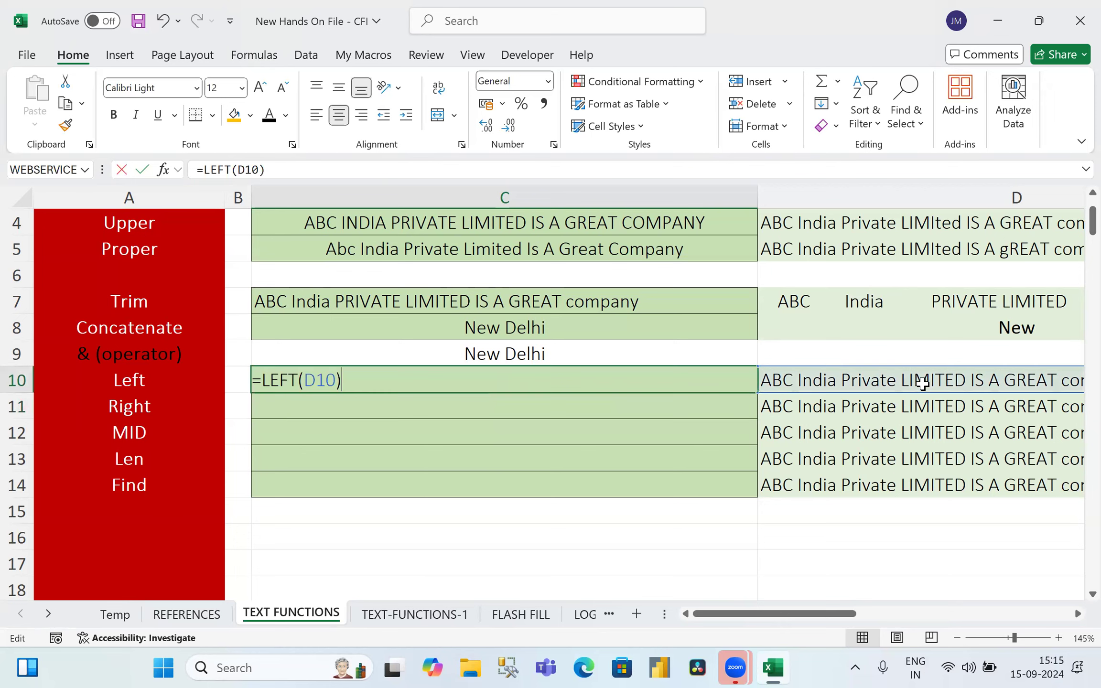
key("BackSpace")
type(",")
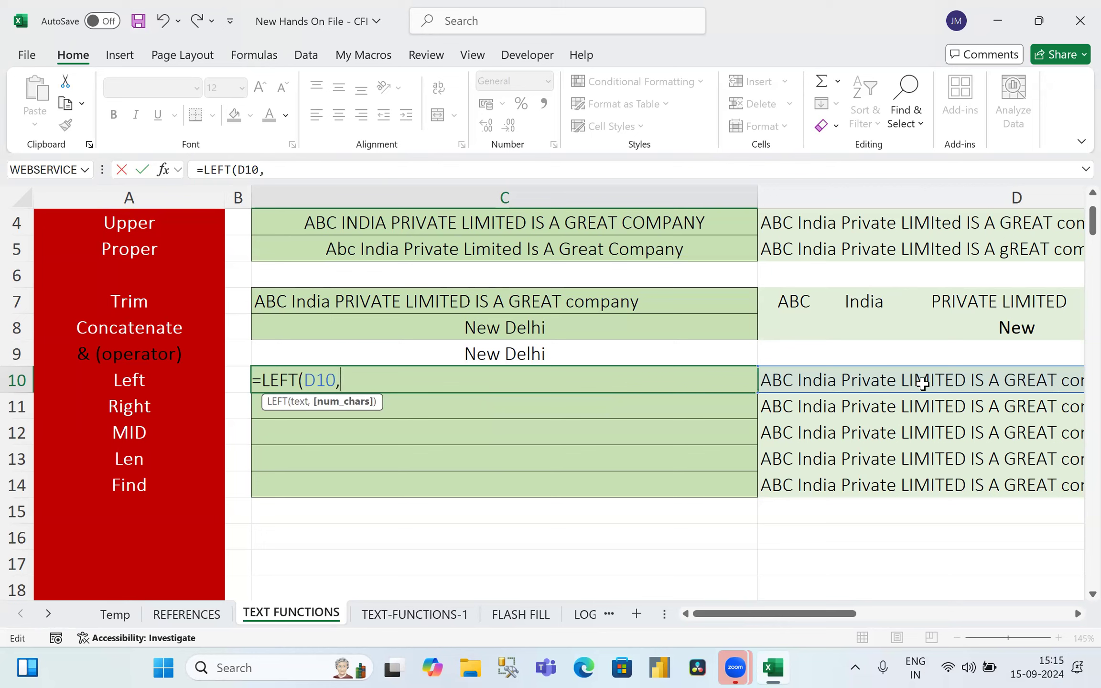
type("9)")
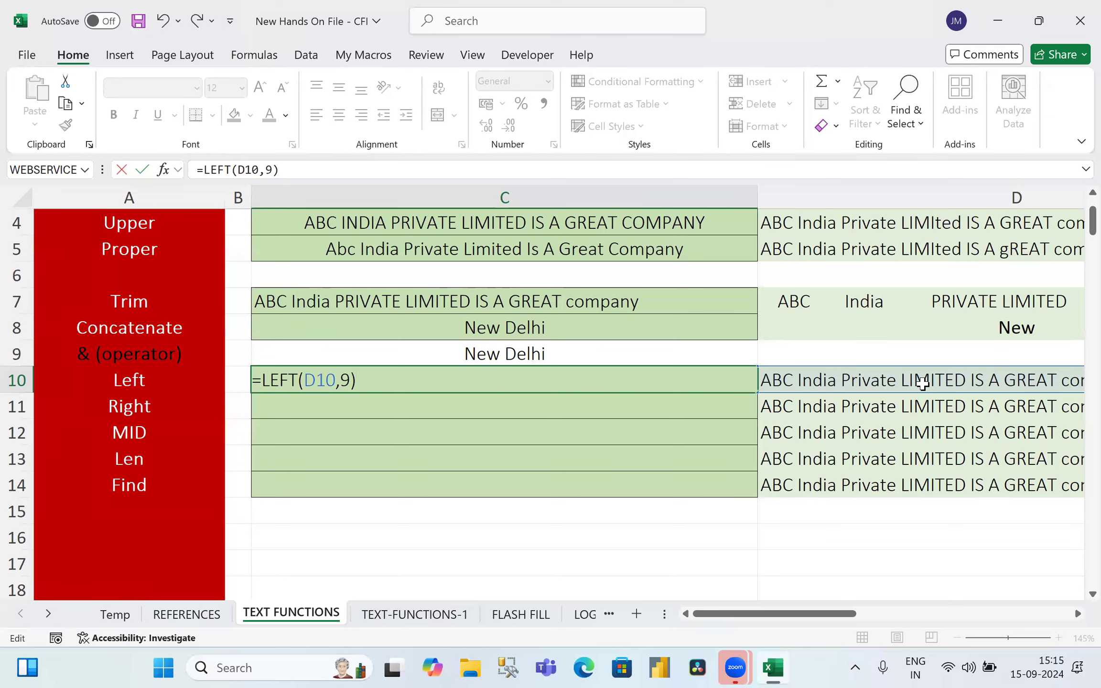
key("Return")
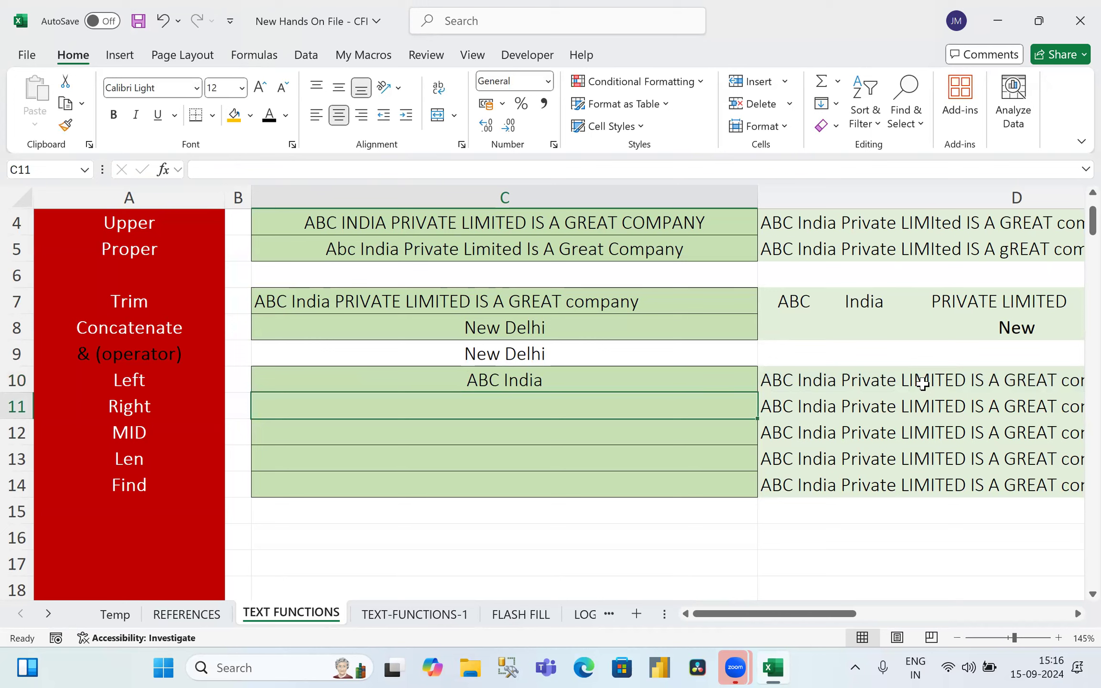
Step: Extract the last 7 characters of D11 into C11 with =RIGHT(D11,7)
type("=")
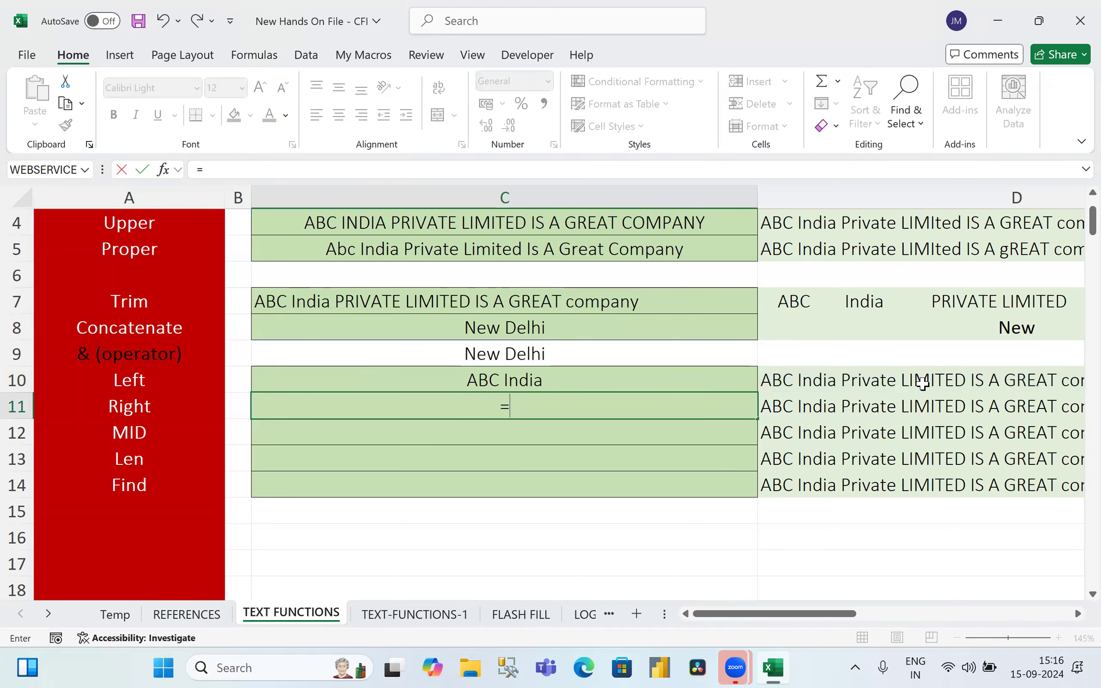
type("RIGHT(")
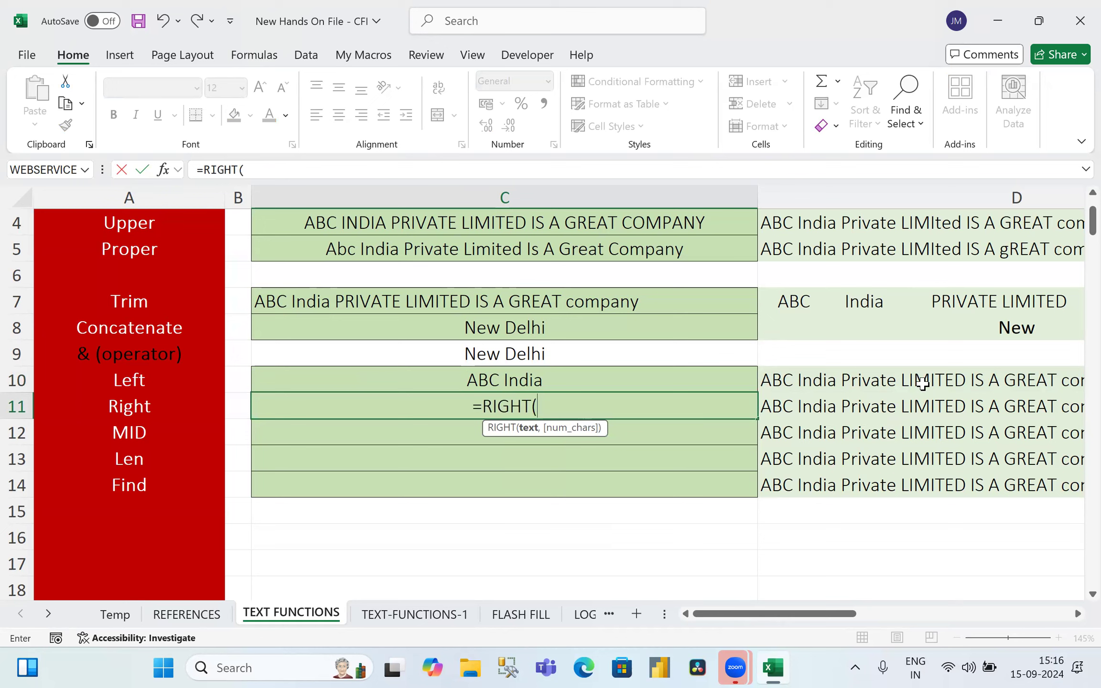
left_click(831, 407)
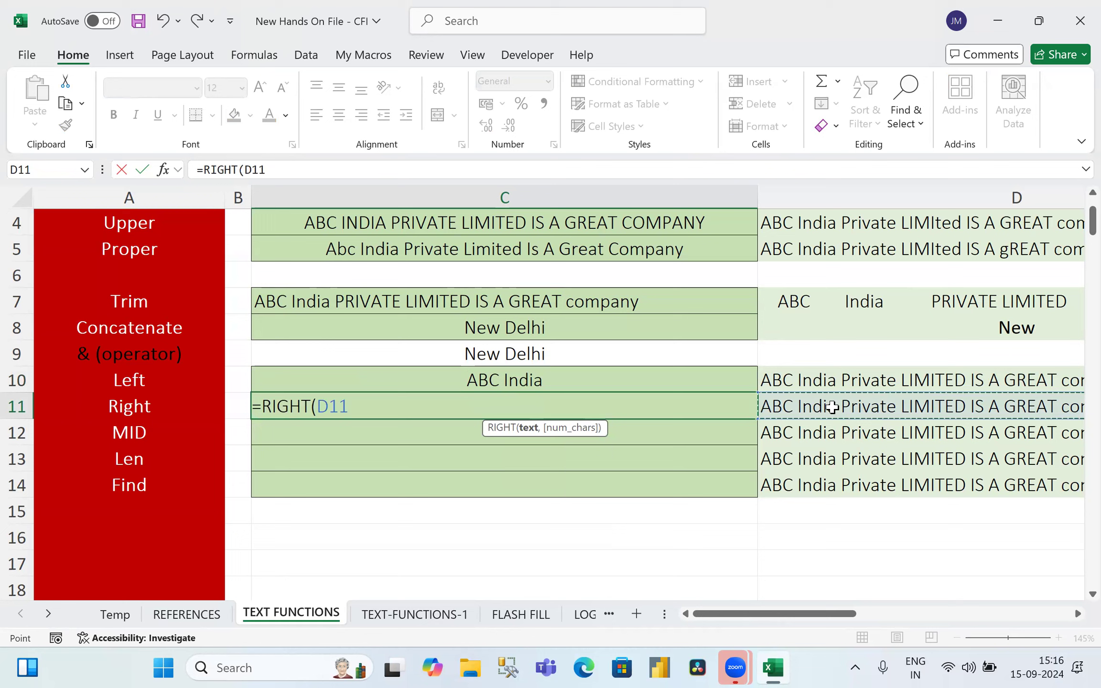
type(",")
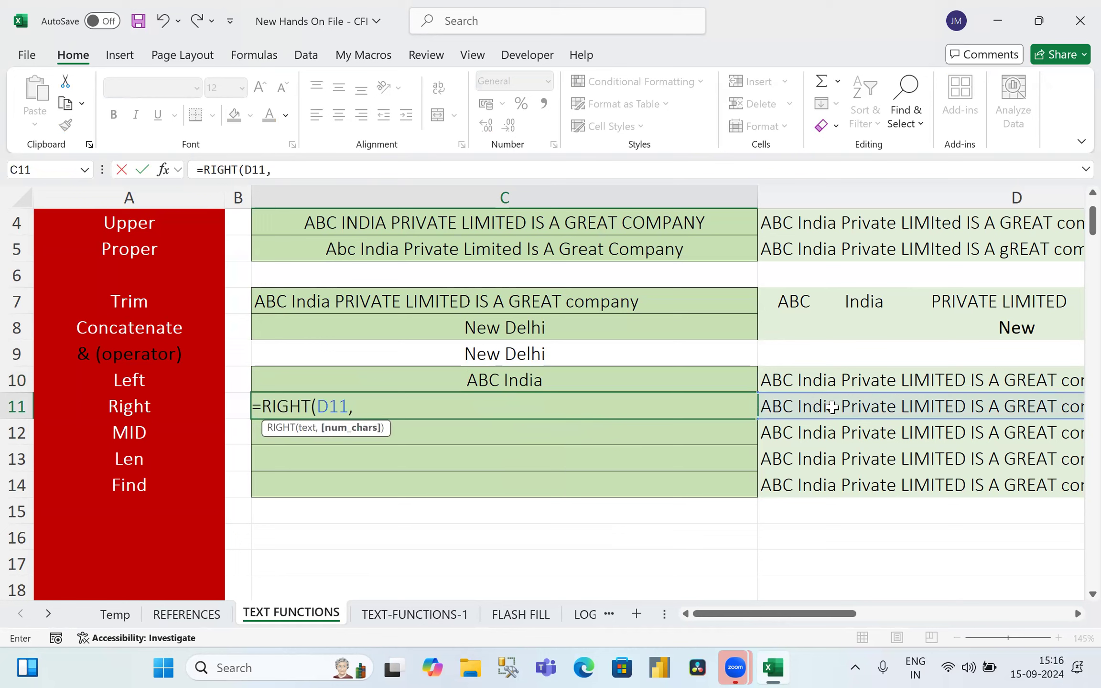
type("7)")
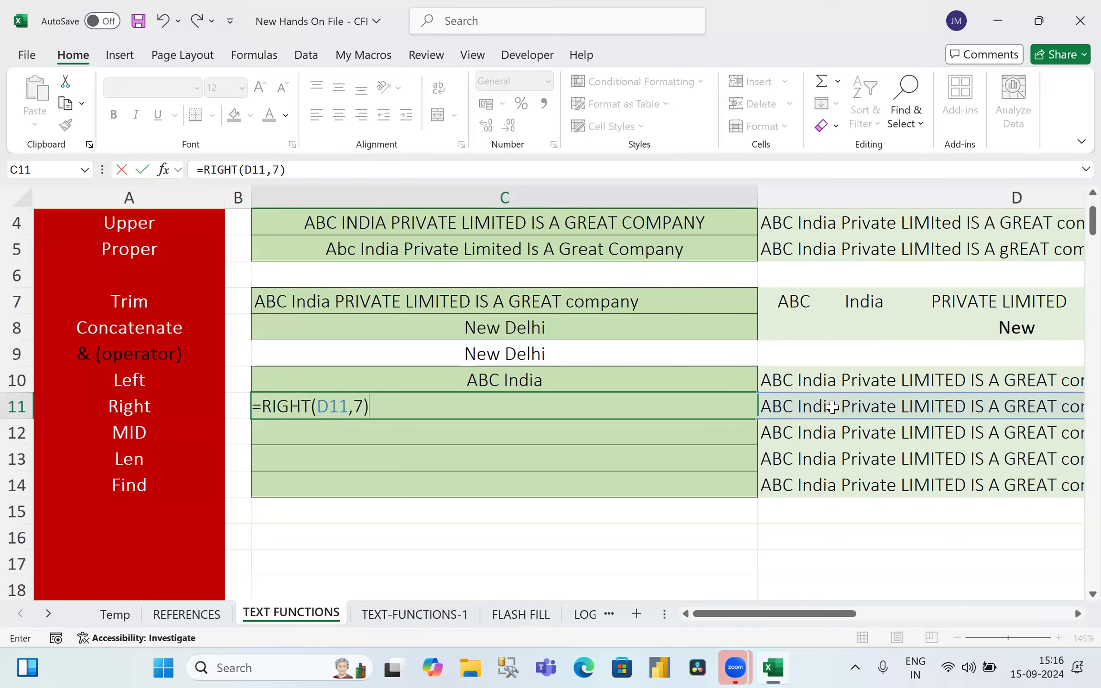
key("Return")
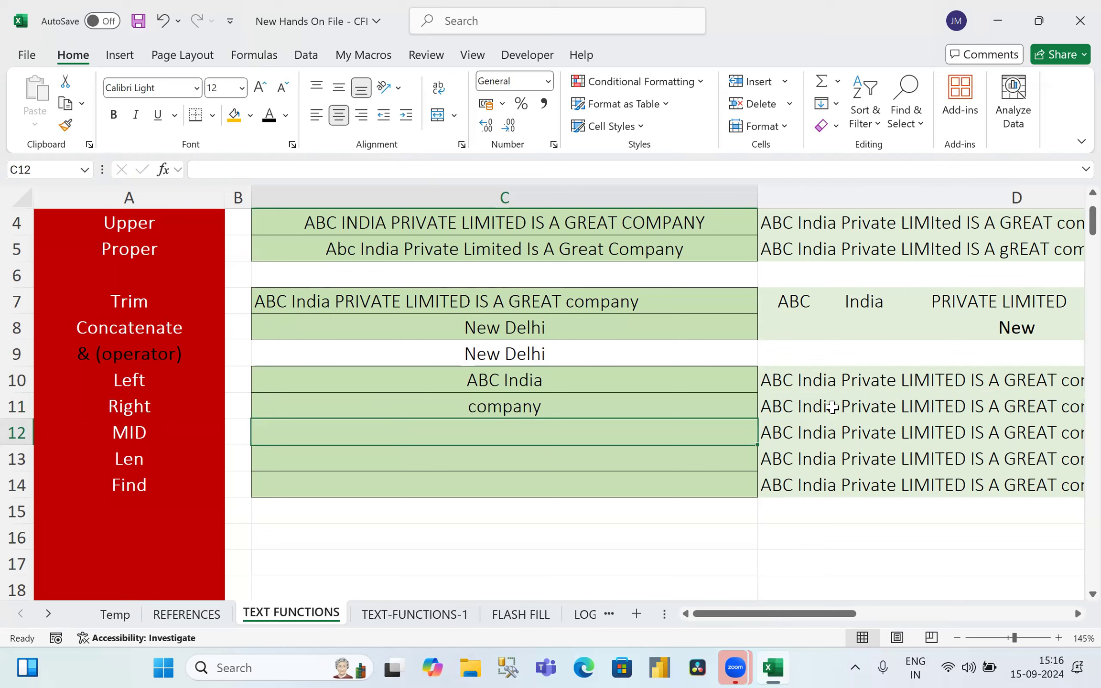
Step: Compare the RIGHT result in C11 with its source text in D11
key("Down")
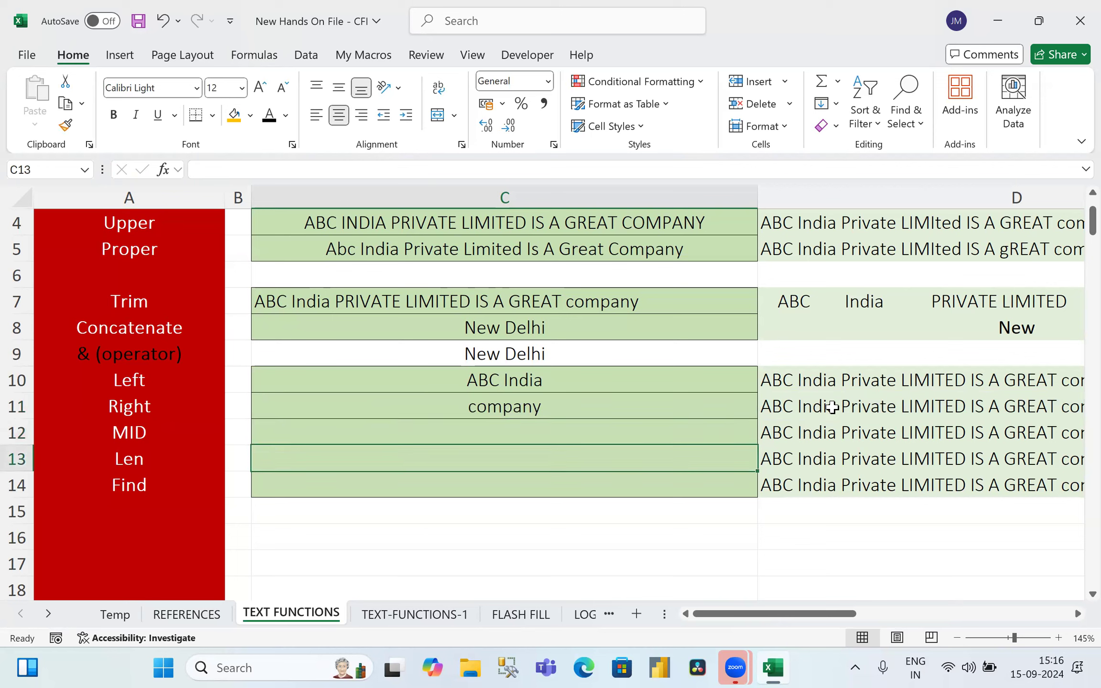
key("Up")
key("Up")
key("Right")
key("Right")
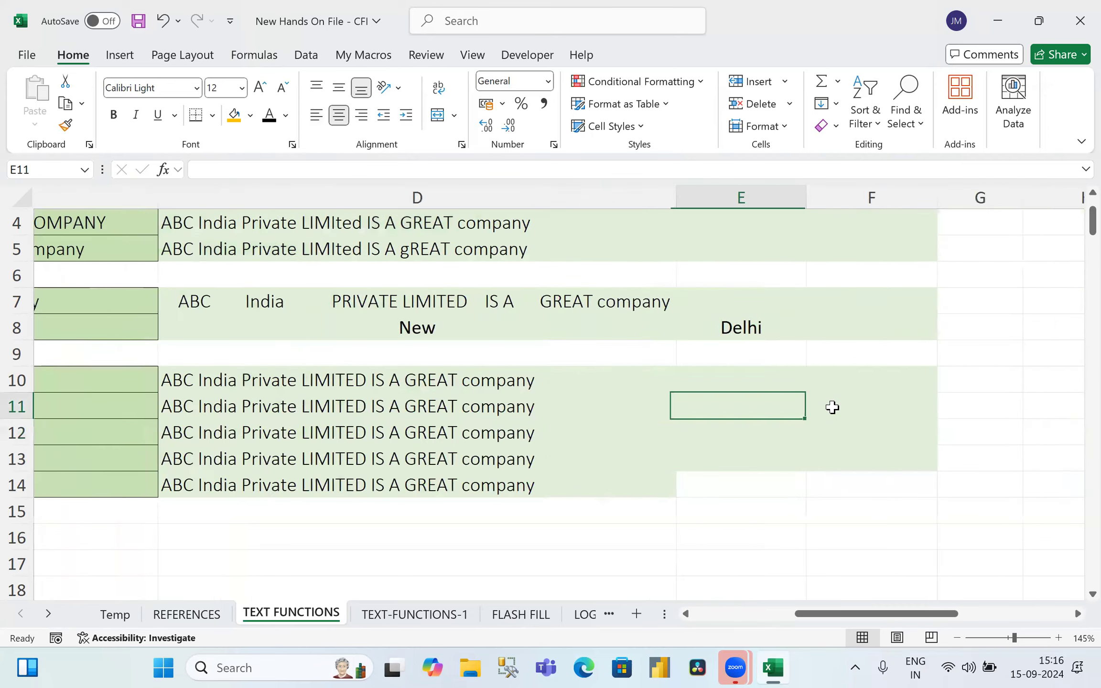
key("Left")
key("Left")
key("Left")
key("Right")
key("Right")
key("Left")
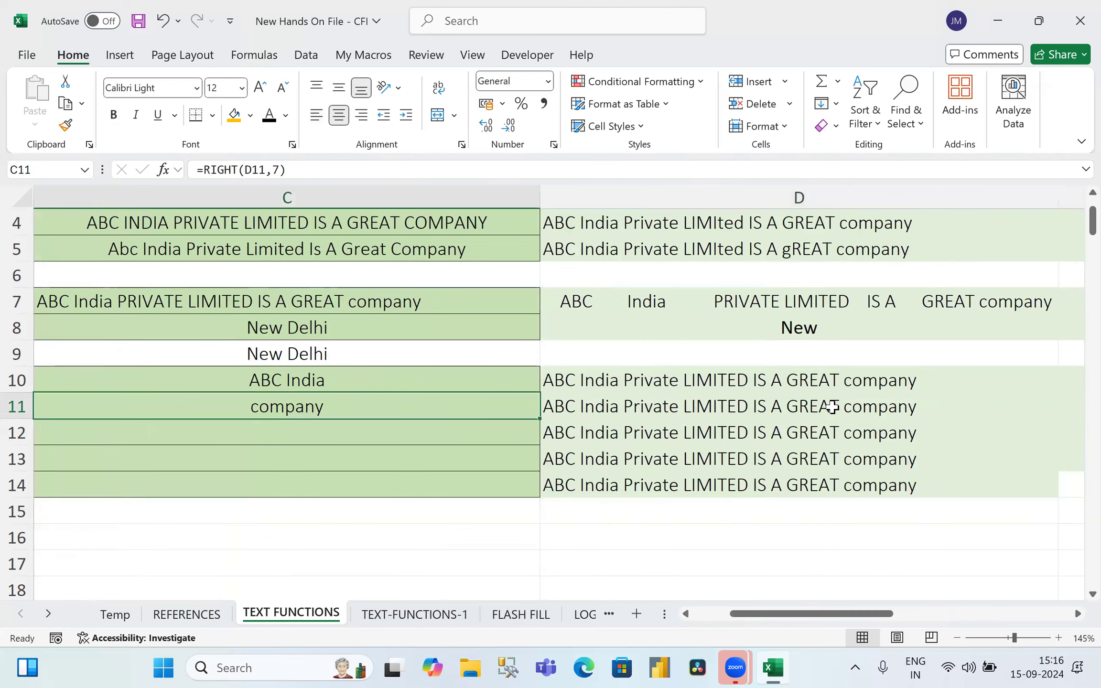
key("Left")
key("Left")
key("Right")
key("Right")
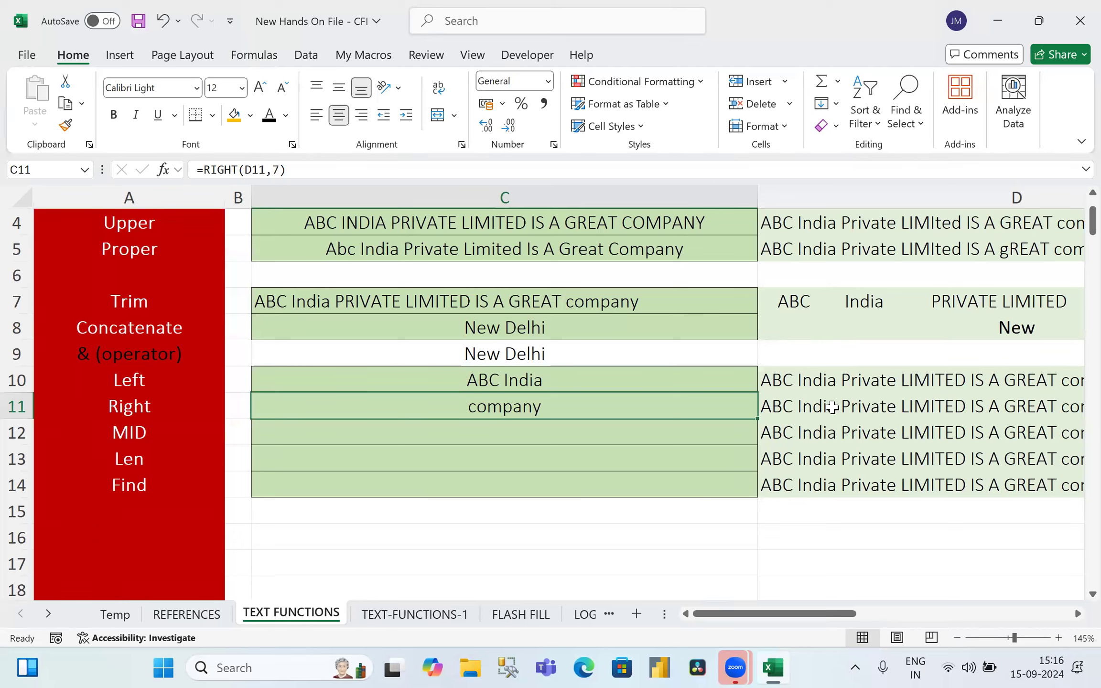
Step: Wrap the RIGHT formula in C11 in the UPPER function, making it =UPPER(RIGHT(D11,7)), and review the nested formula
key("F2")
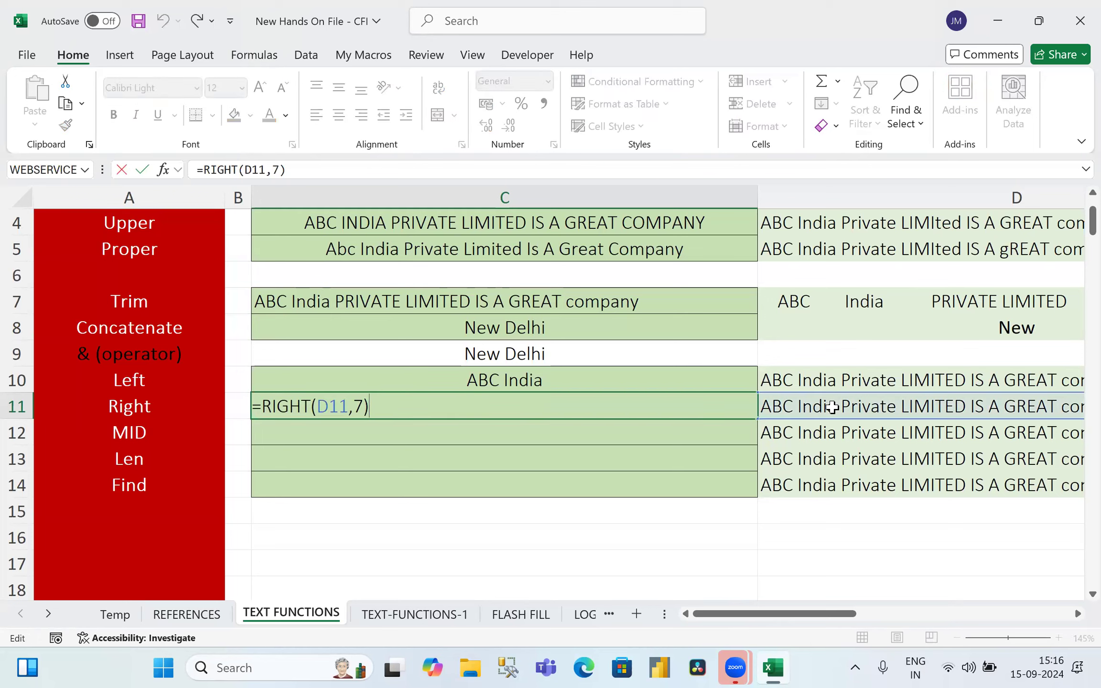
key("Left")
key("Left")
key("Left")
key("Left")
key("Left")
key("Left")
key("Left")
key("Left")
key("Left")
key("Left")
key("Left")
type("UPP")
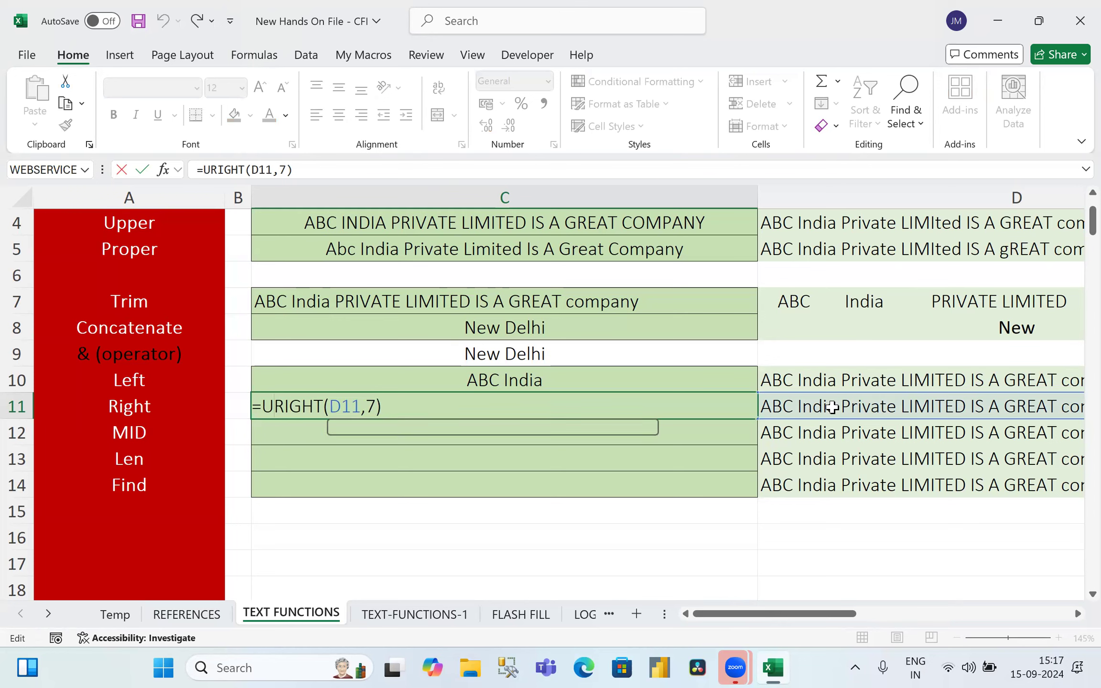
type("ER(")
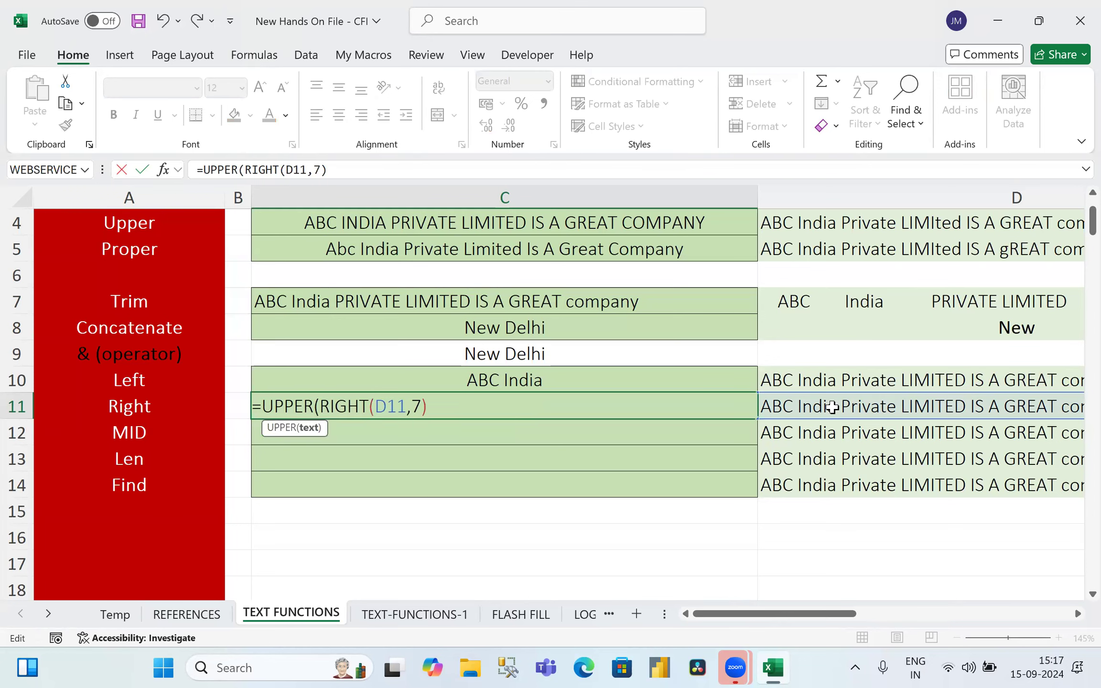
key("Right")
key("Right")
key("Right")
key("Right")
key("Right")
key("Right")
key("Right")
key("Right")
key("Right")
key("Right")
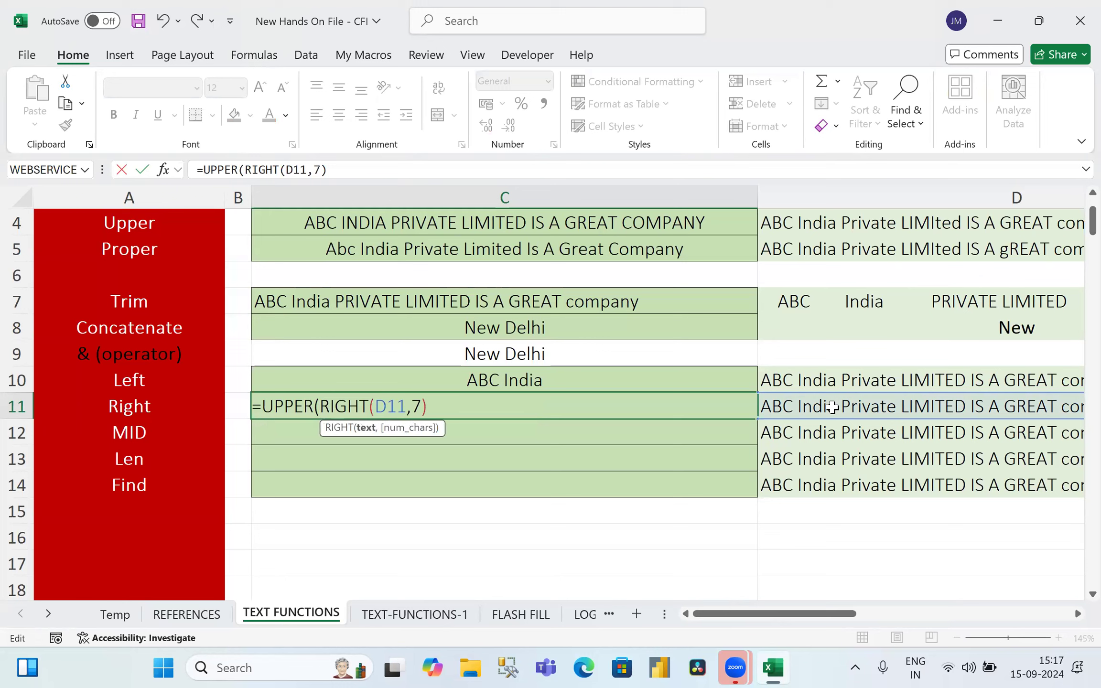
key("Right")
key("Right")
type(")")
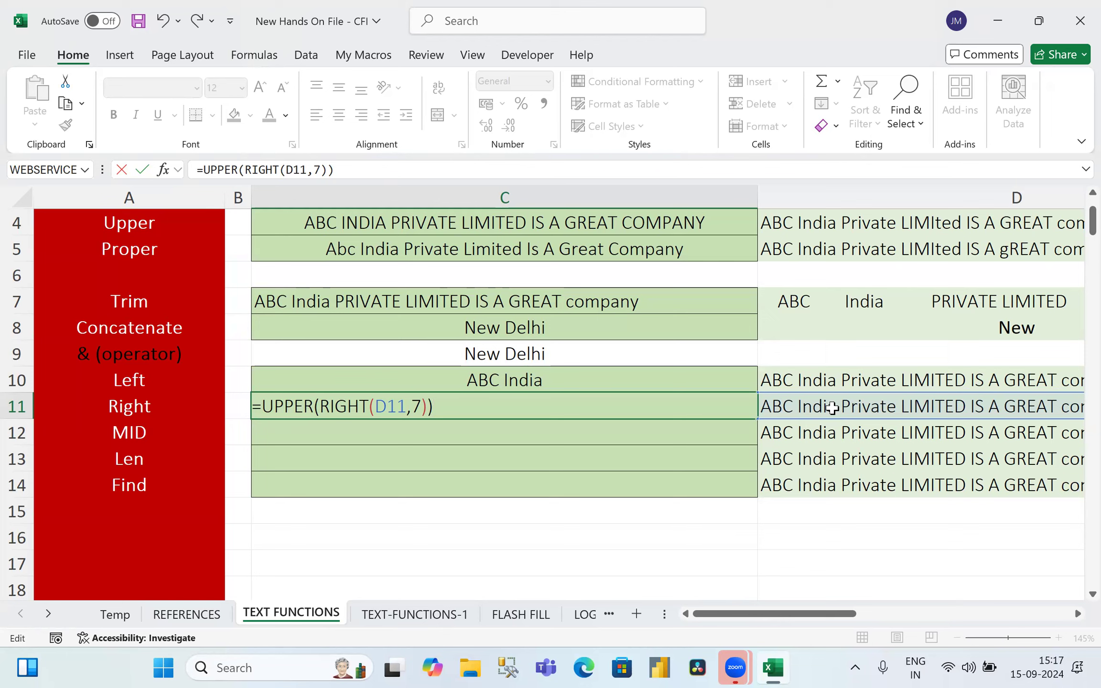
key("Return")
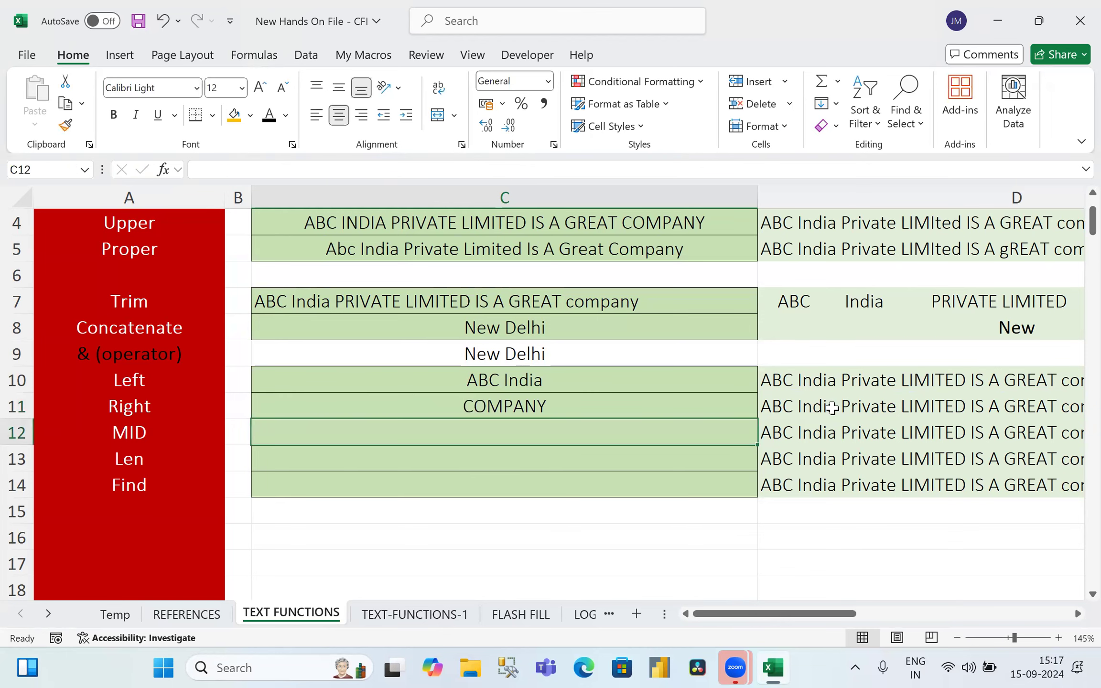
key("Up")
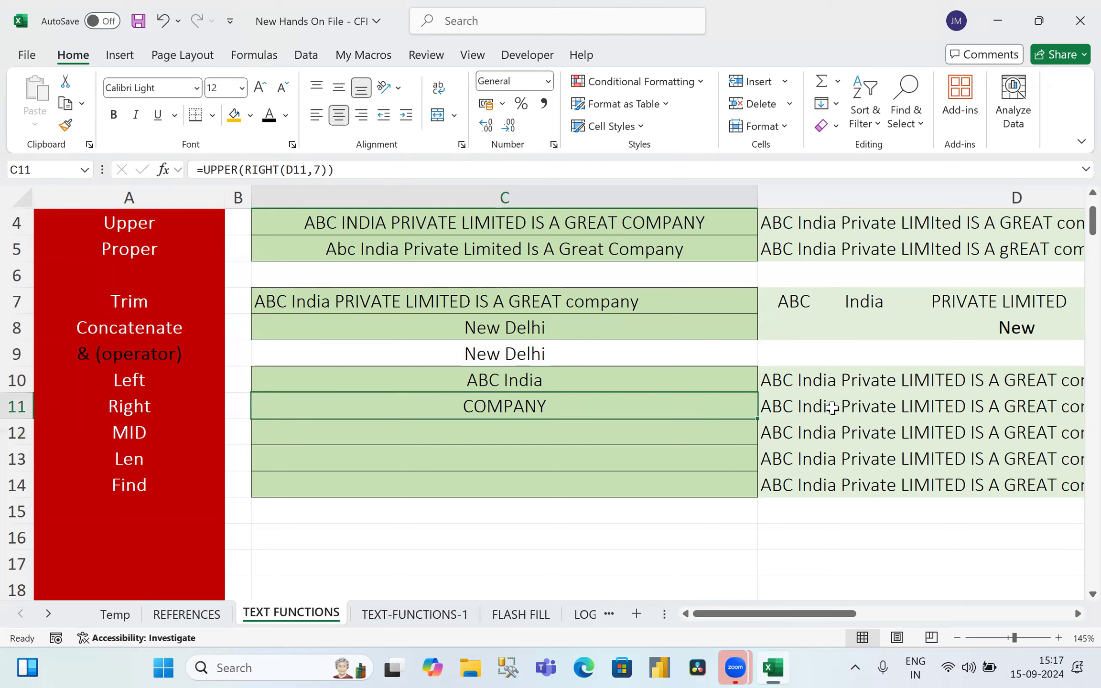
key("F2")
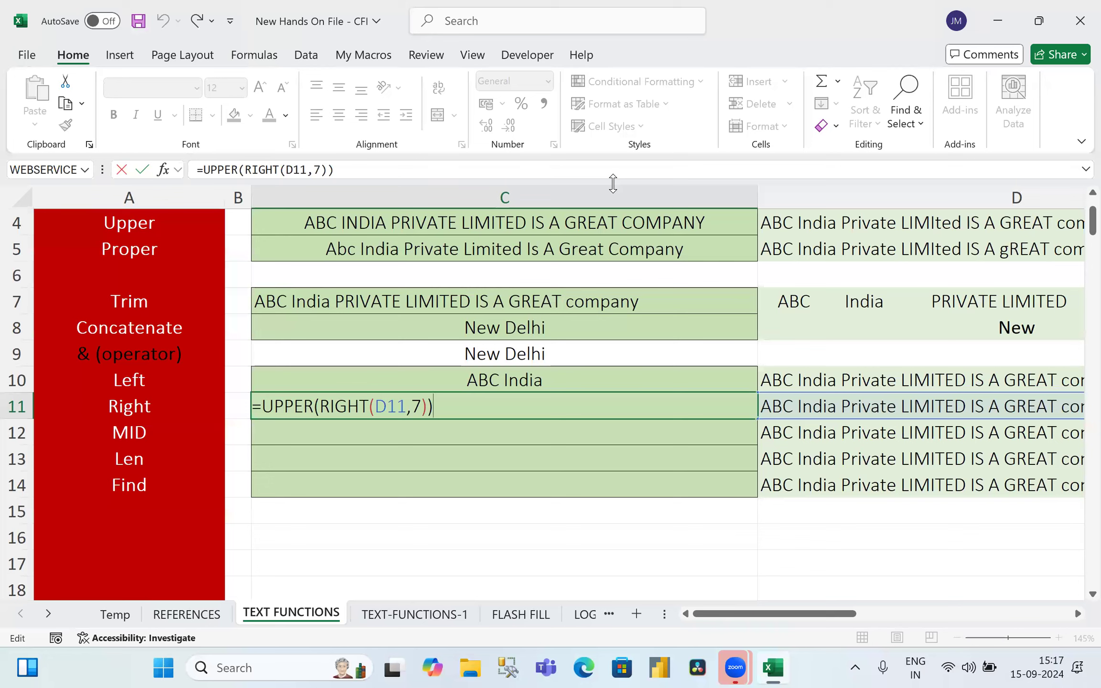
key("Return")
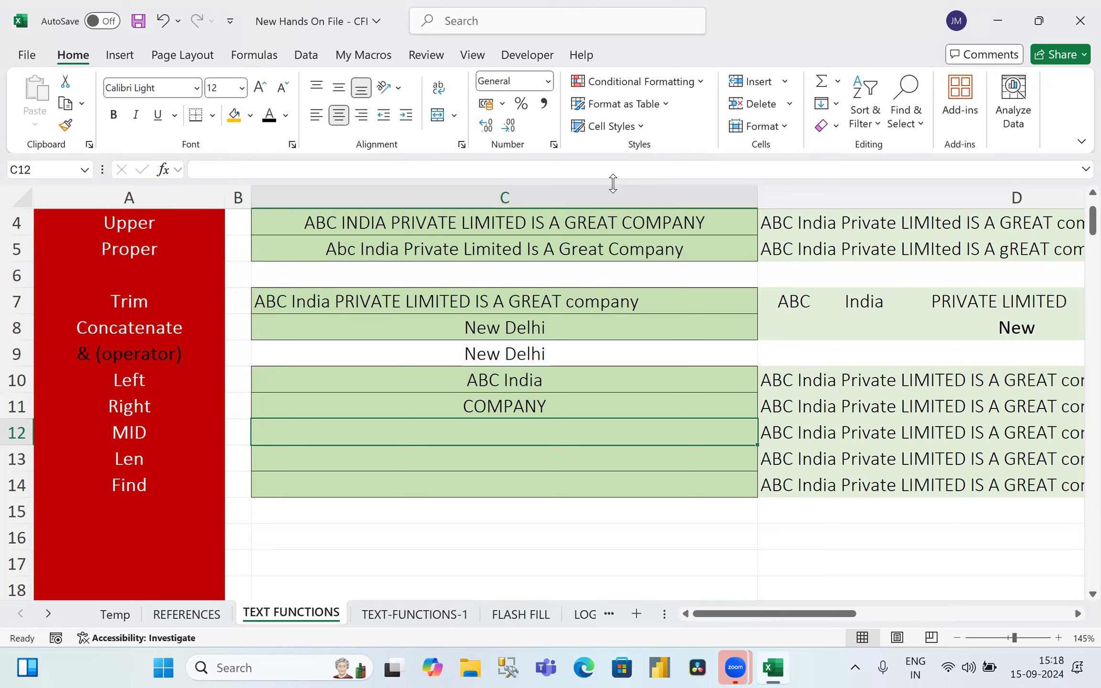
Step: Extract 7 characters of D12, starting at character 11, into C12 with =MID(D12,11,7)
type("=M")
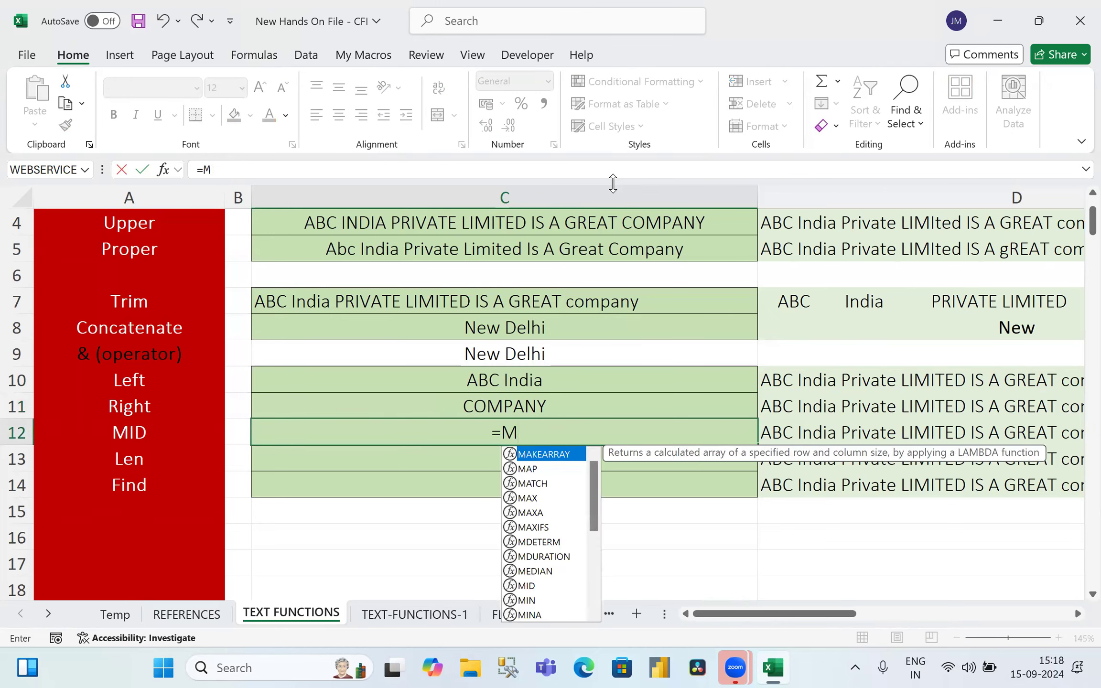
type("ID(")
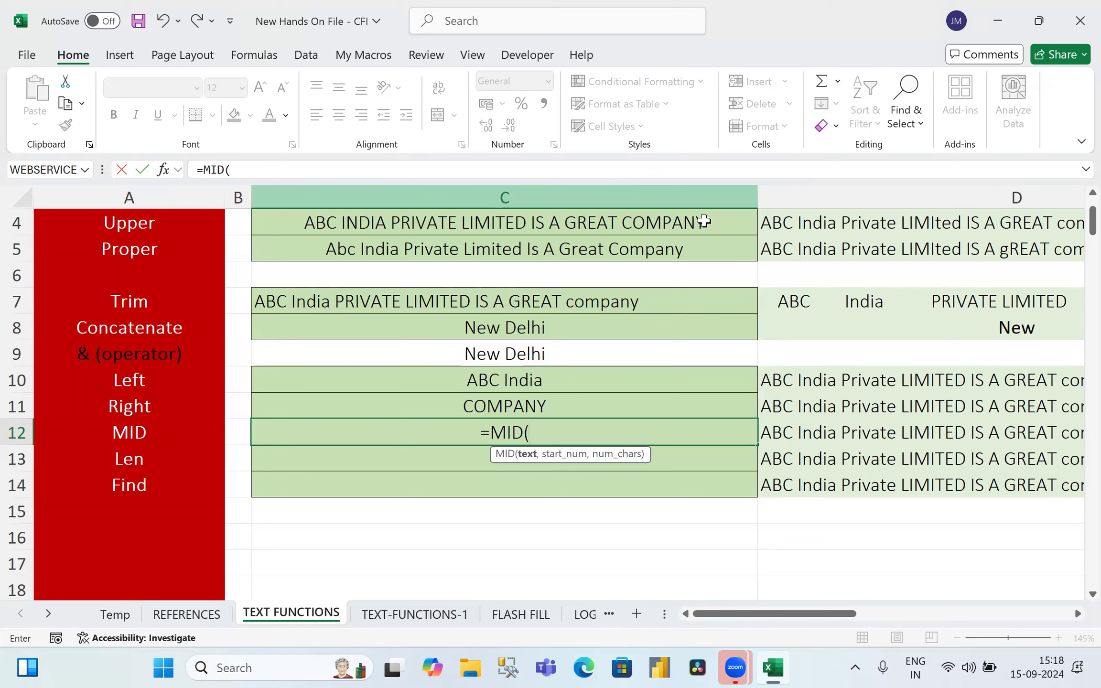
left_click(849, 432)
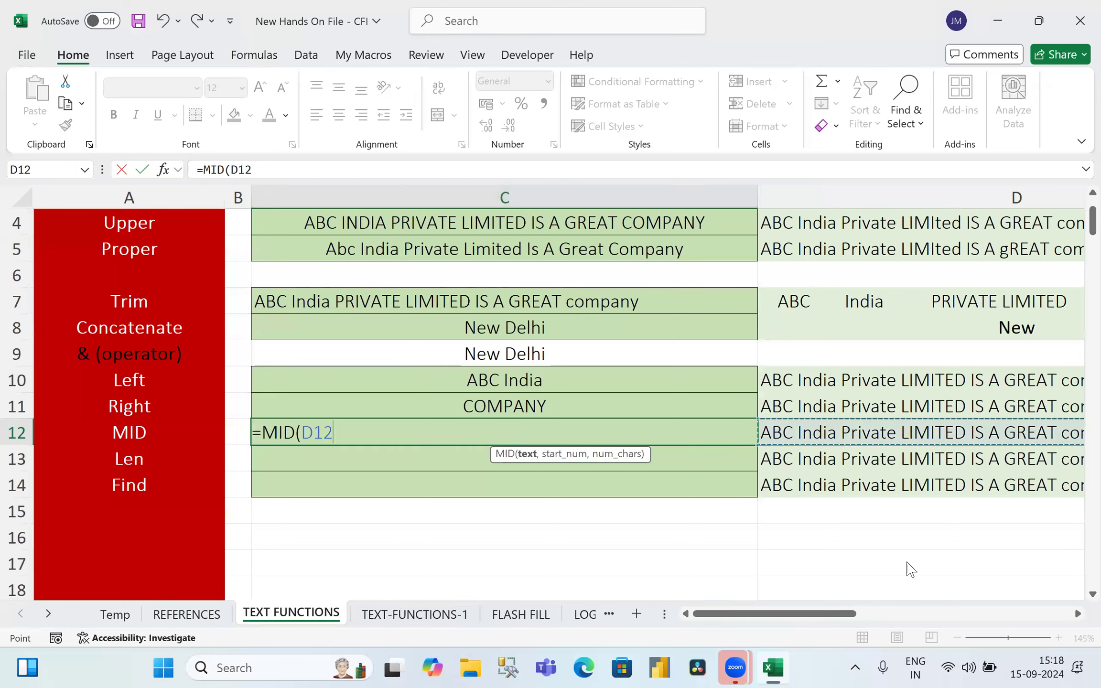
type(",")
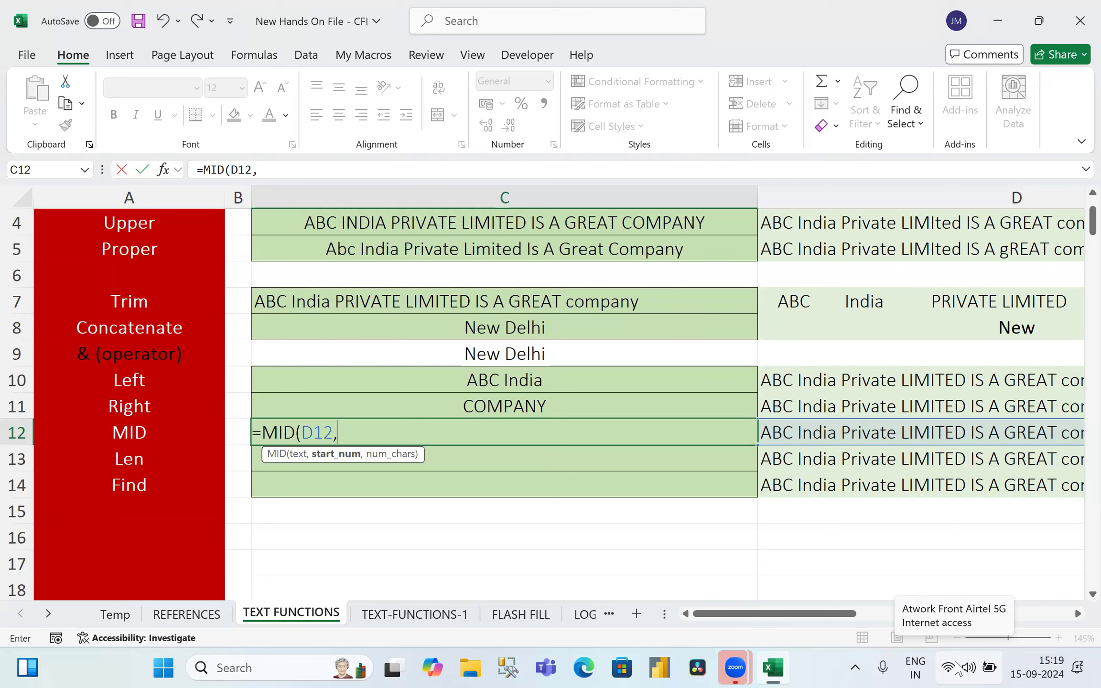
type("11")
type(",")
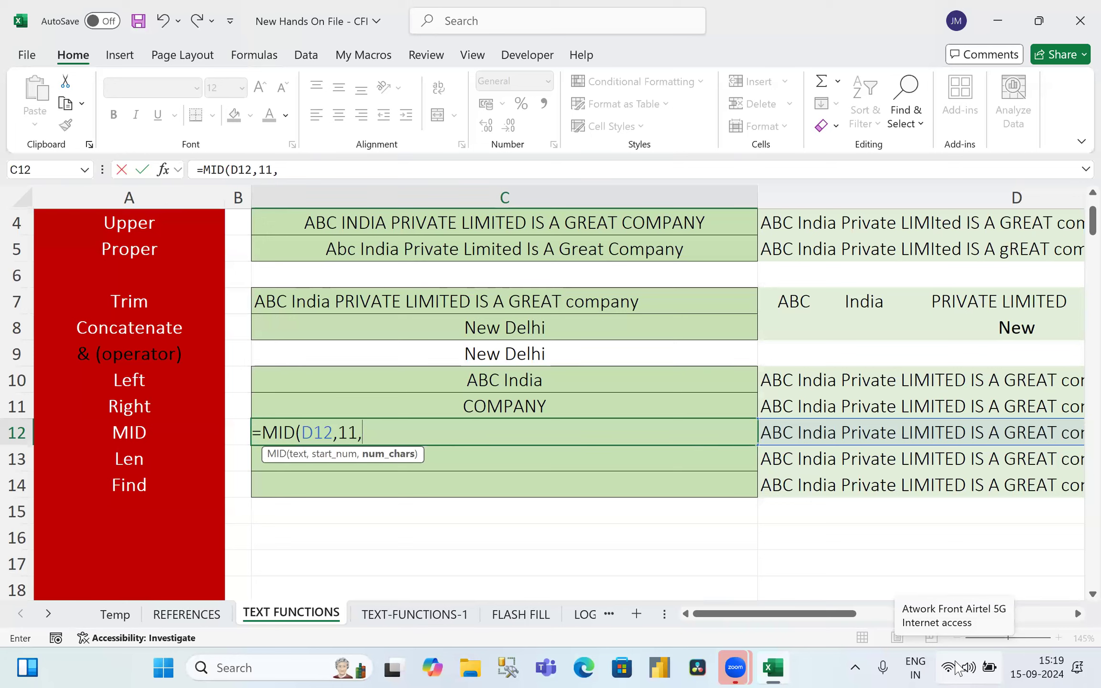
type("7)")
key("Return")
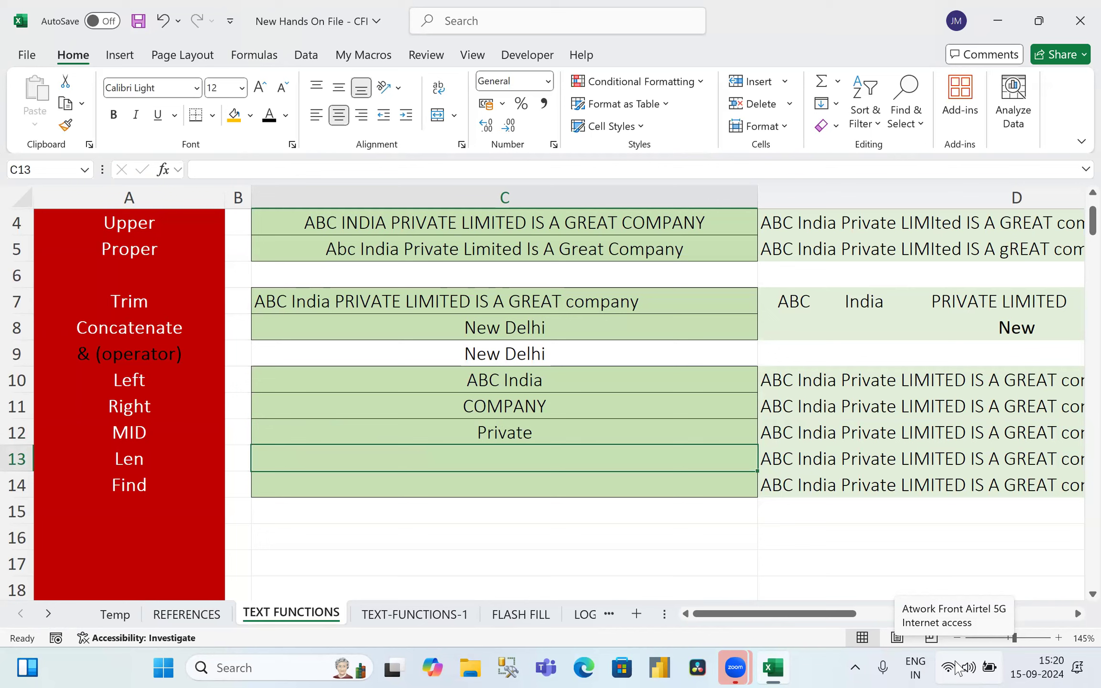
Step: Count the characters of D13 in C13 with =LEN(D13)
type("=LEN")
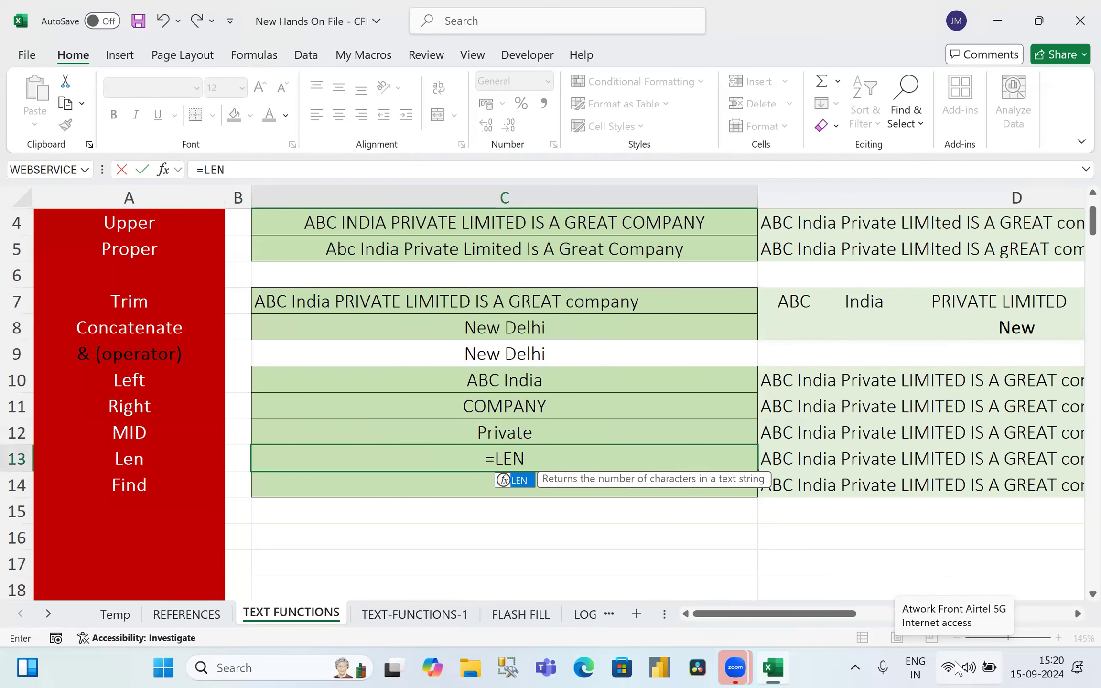
type("(")
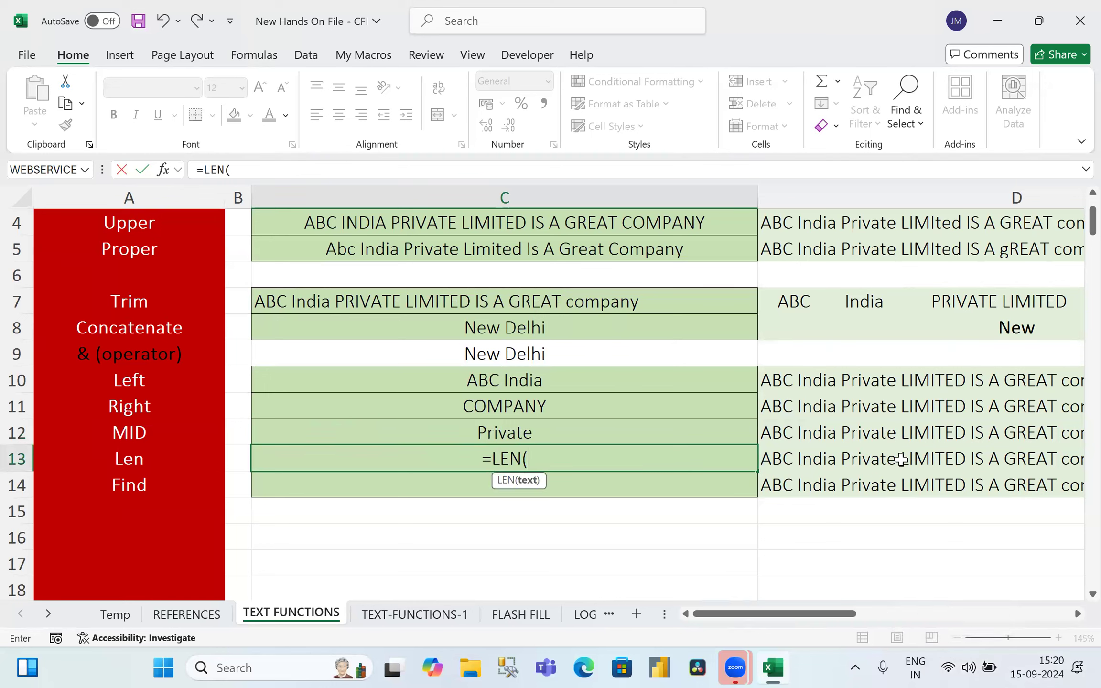
left_click(900, 460)
type(")")
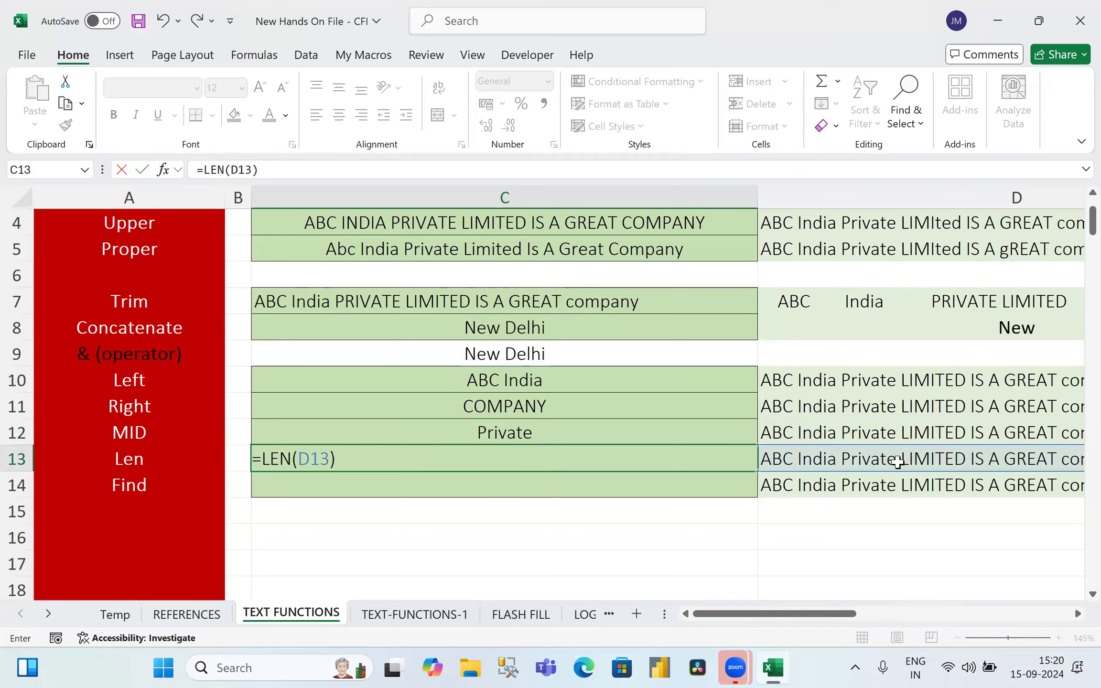
key("Return")
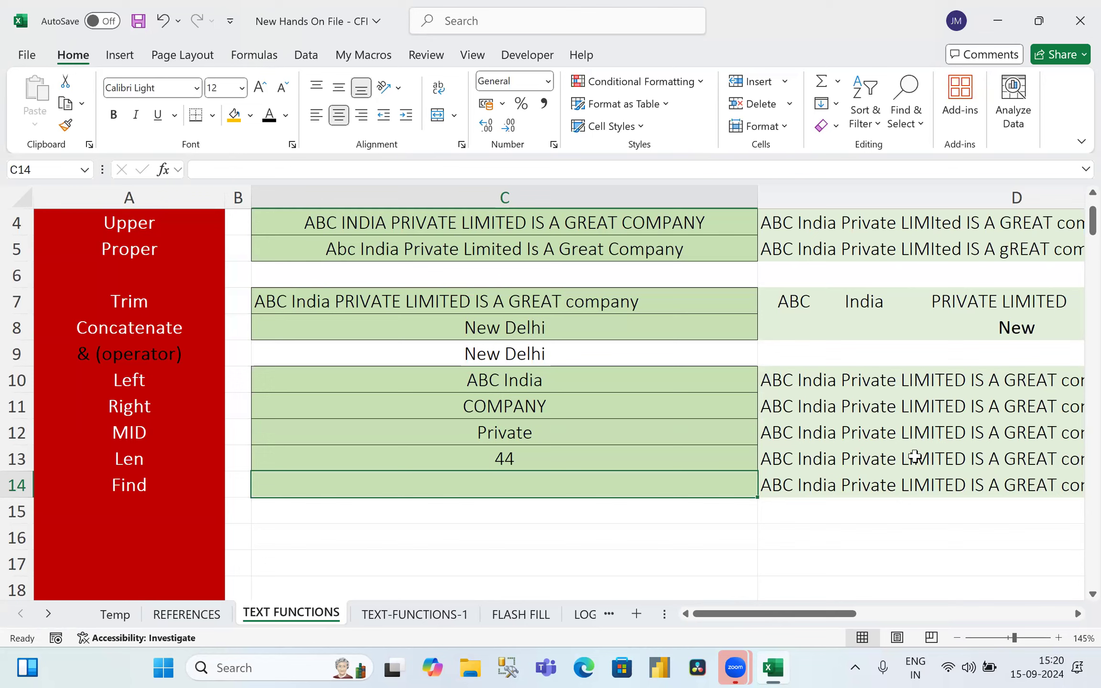
Step: Start a FIND formula in C14 that looks for "GREAT" within D14
type("=")
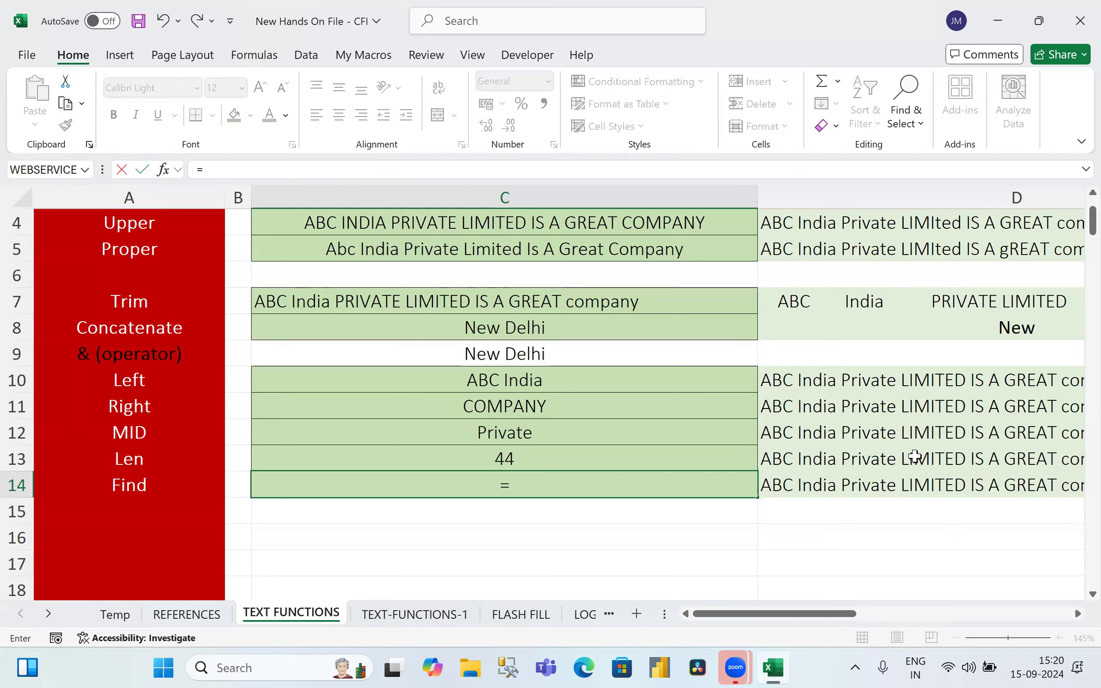
type("FIND(\"GREAT\",")
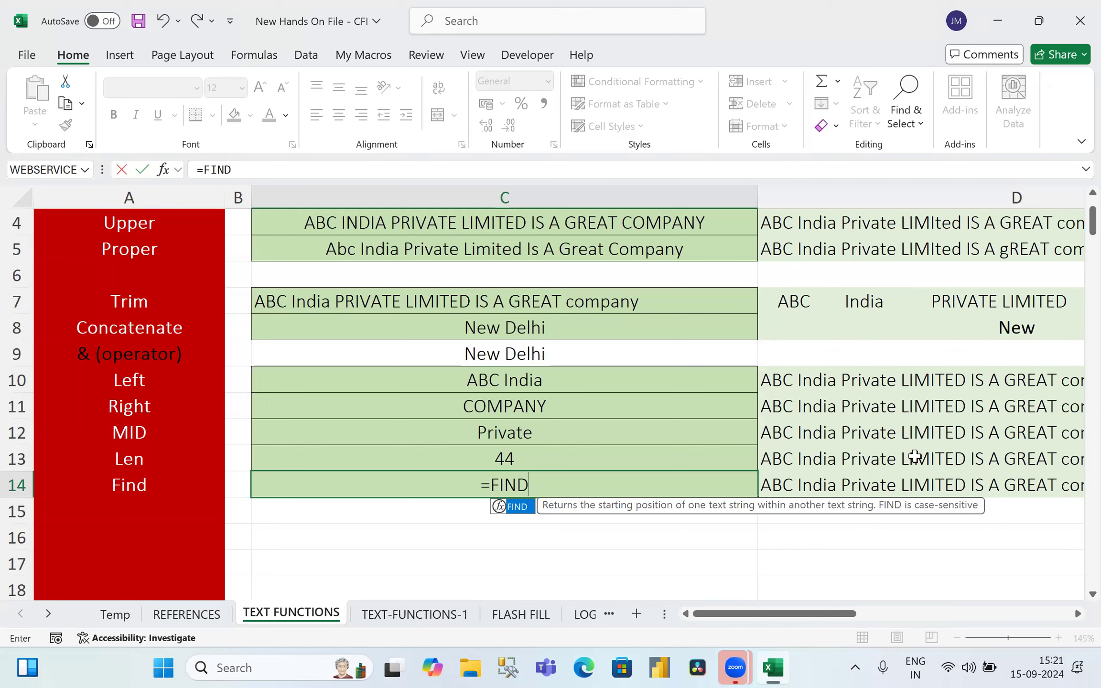
type("(")
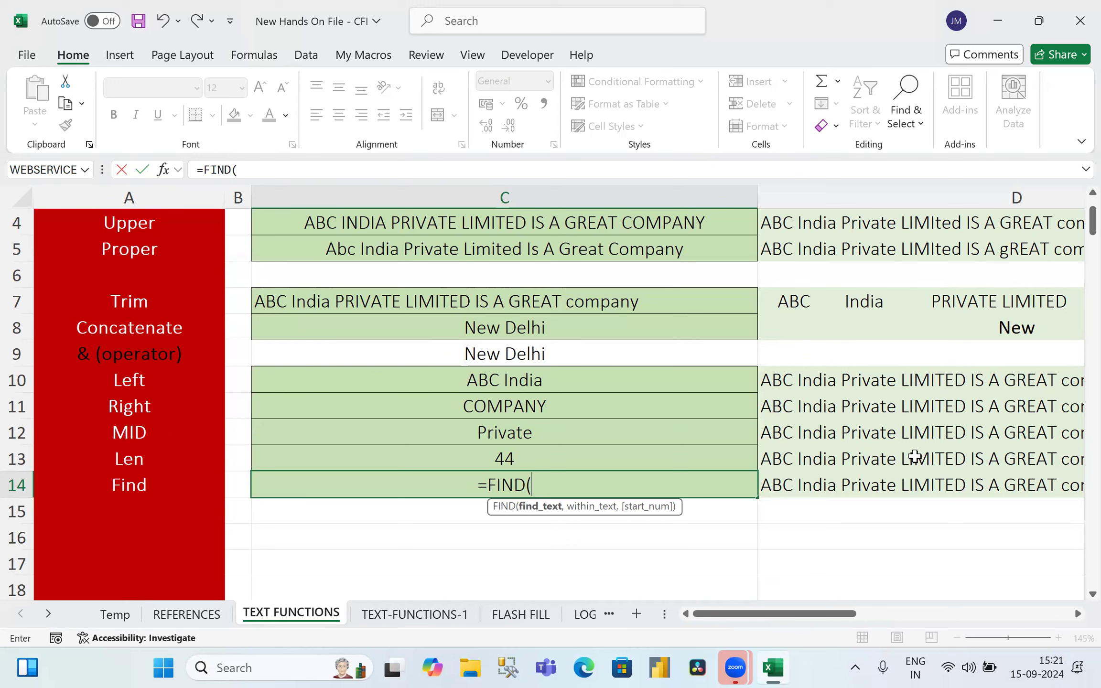
type("\"GREAT\"")
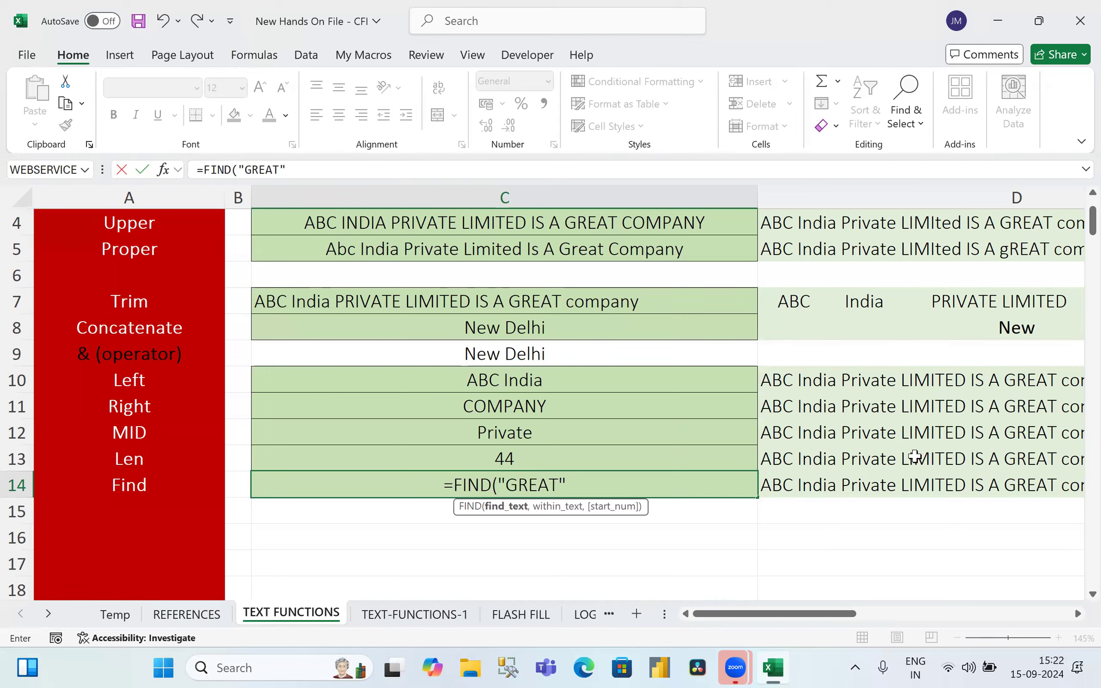
type(",")
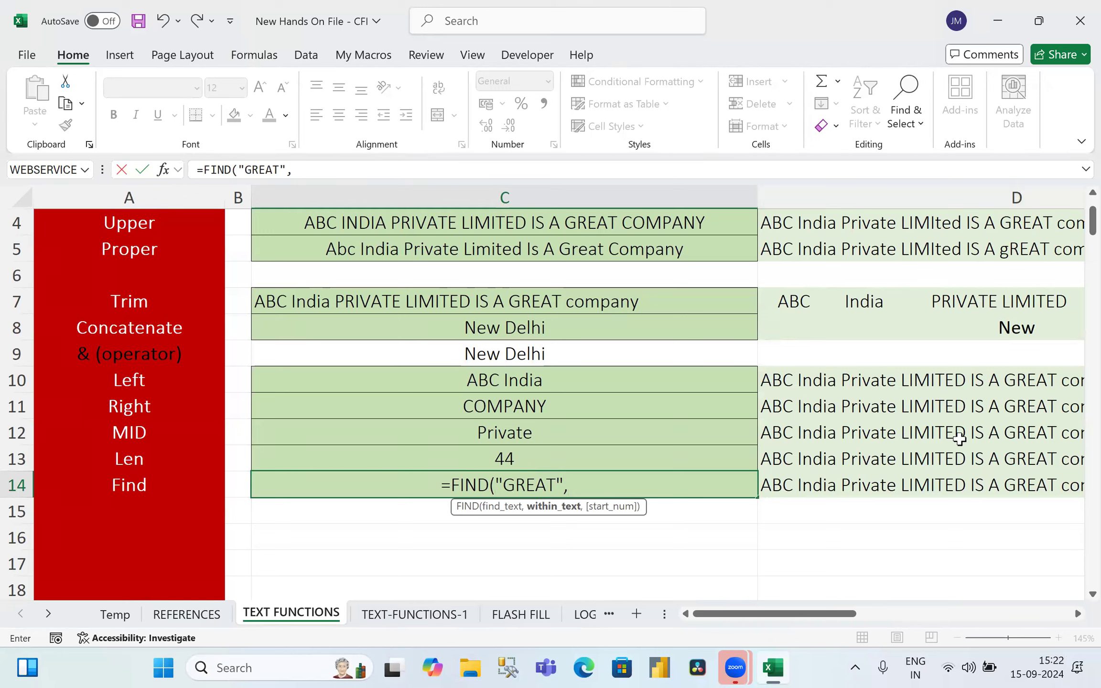
left_click(878, 485)
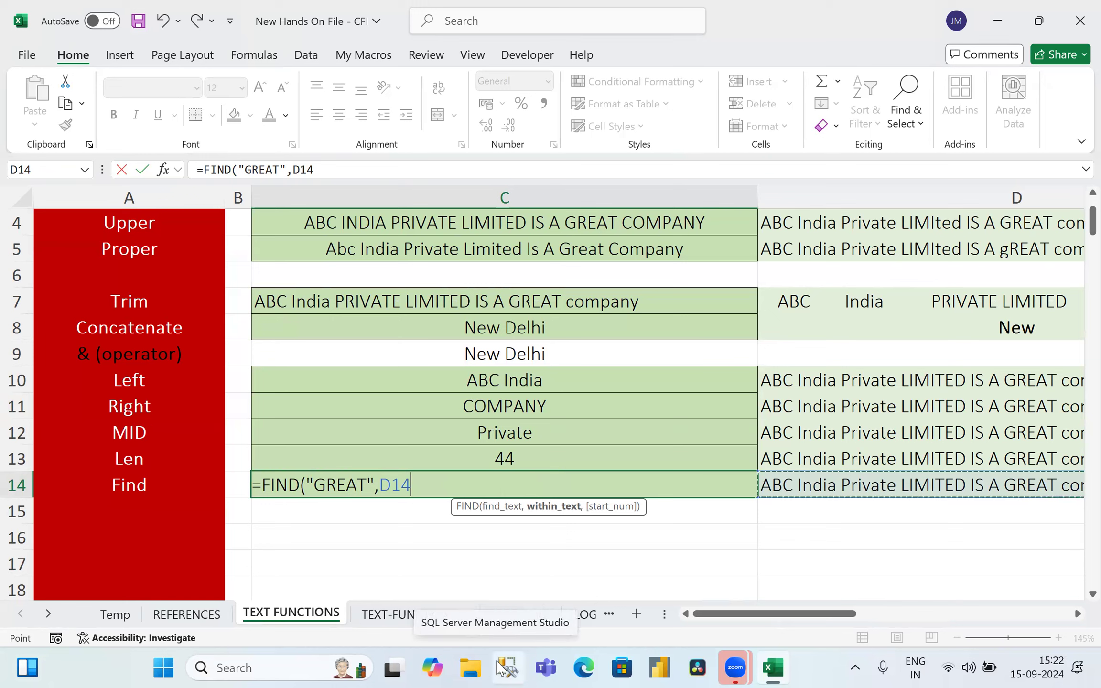
Step: Try adding the optional start number 1 to the FIND formula in C14, and remove it again
type(",")
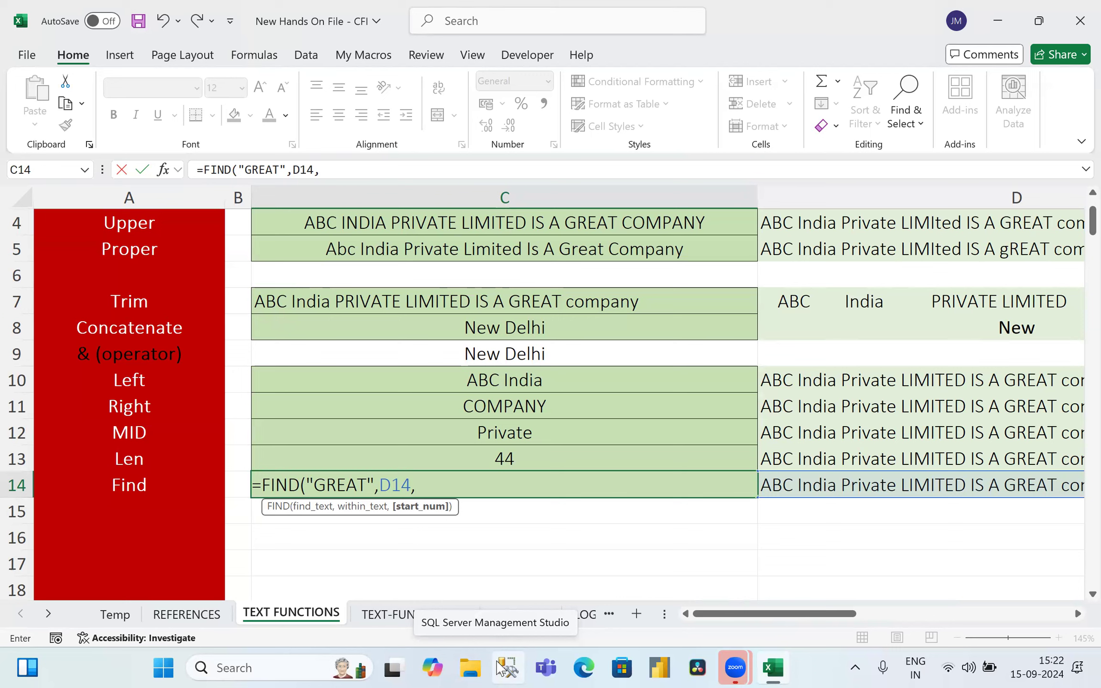
key("BackSpace")
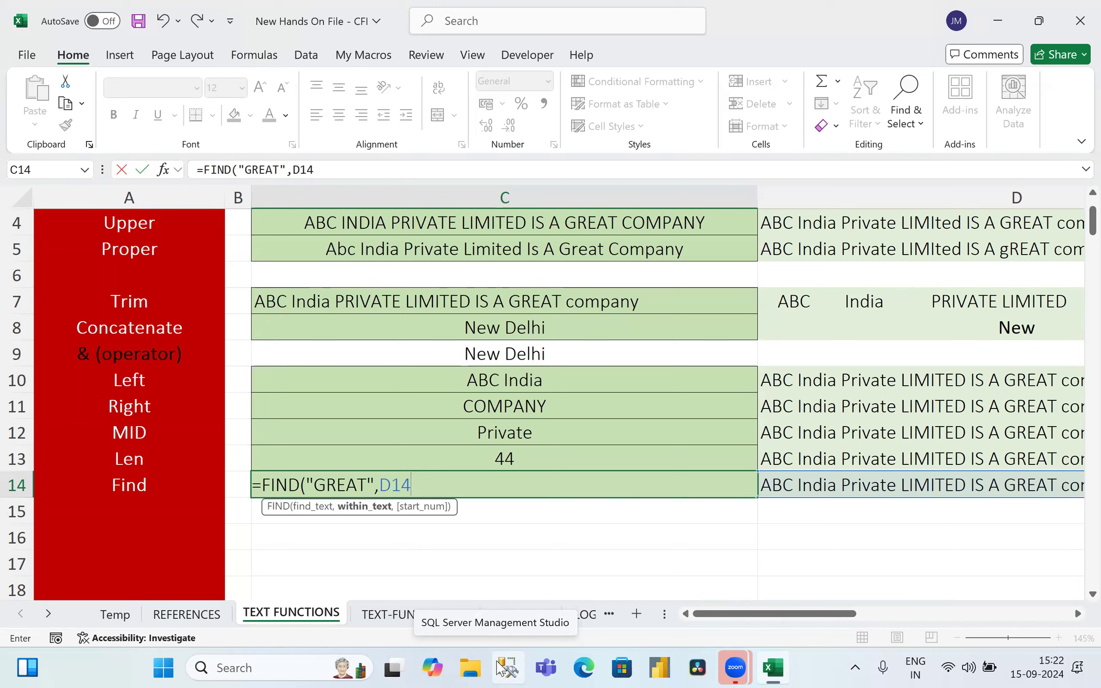
type(",")
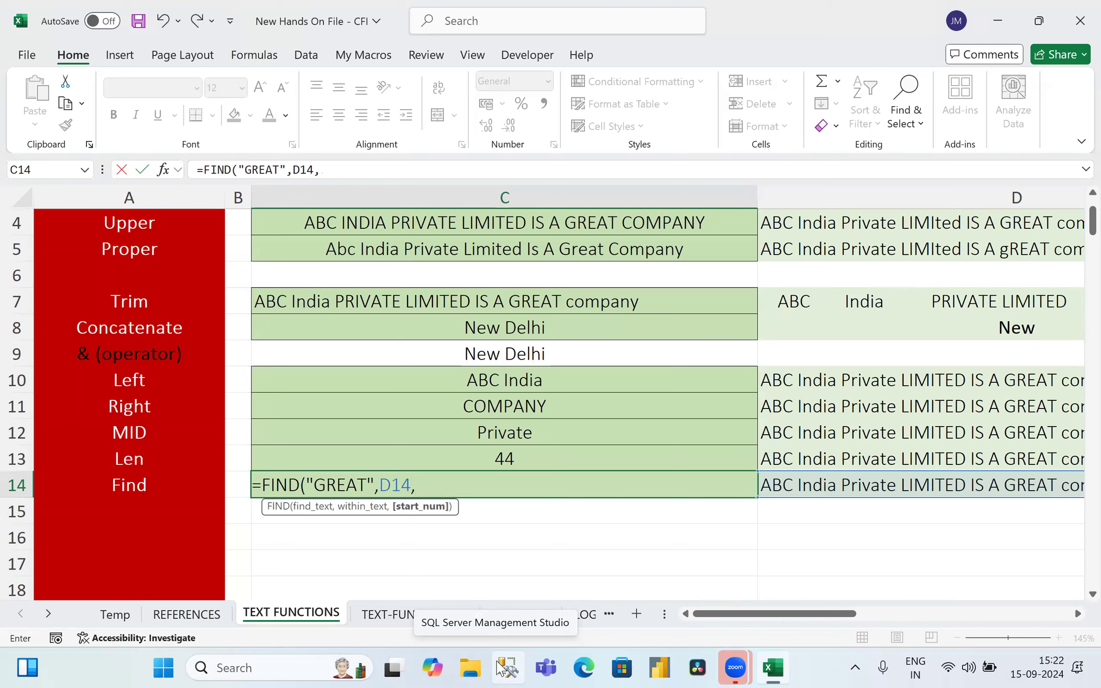
type("1")
type("1")
key("BackSpace")
key("BackSpace")
key("BackSpace")
type(")")
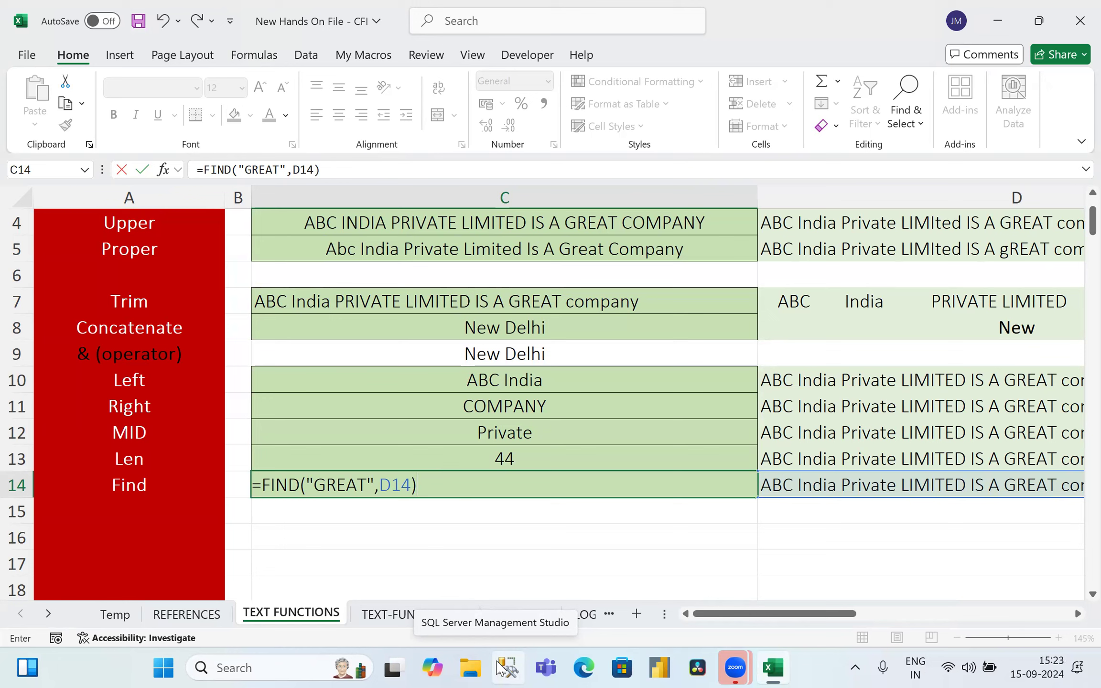
key("BackSpace")
type(",1")
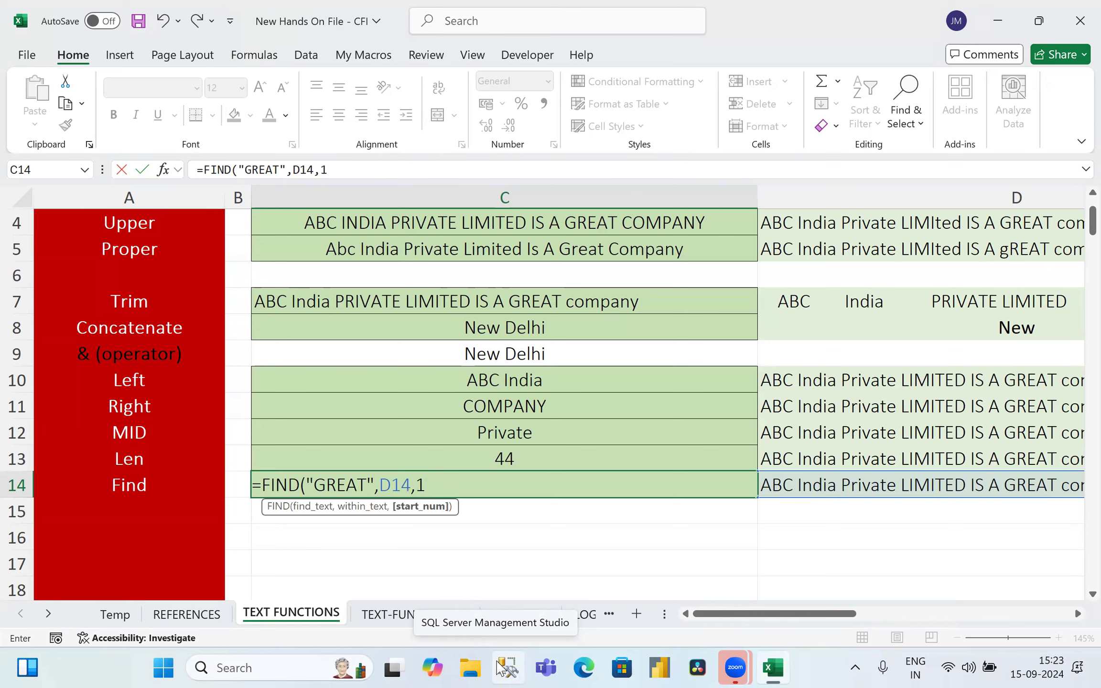
type(")")
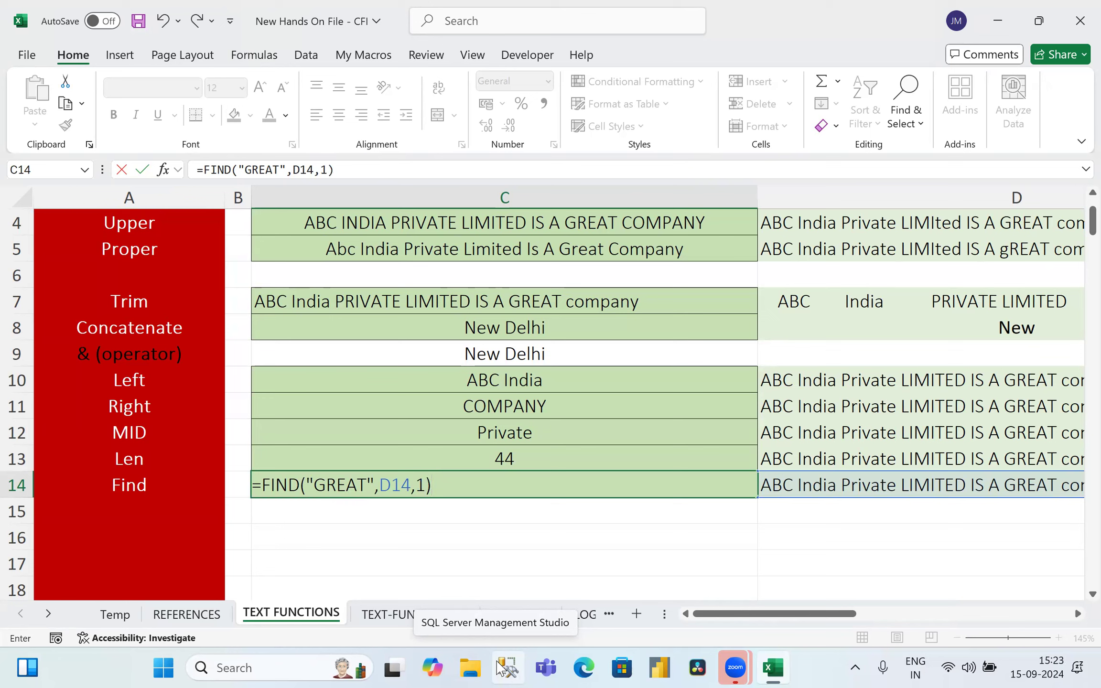
key("BackSpace")
key("BackSpace")
key("BackSpace")
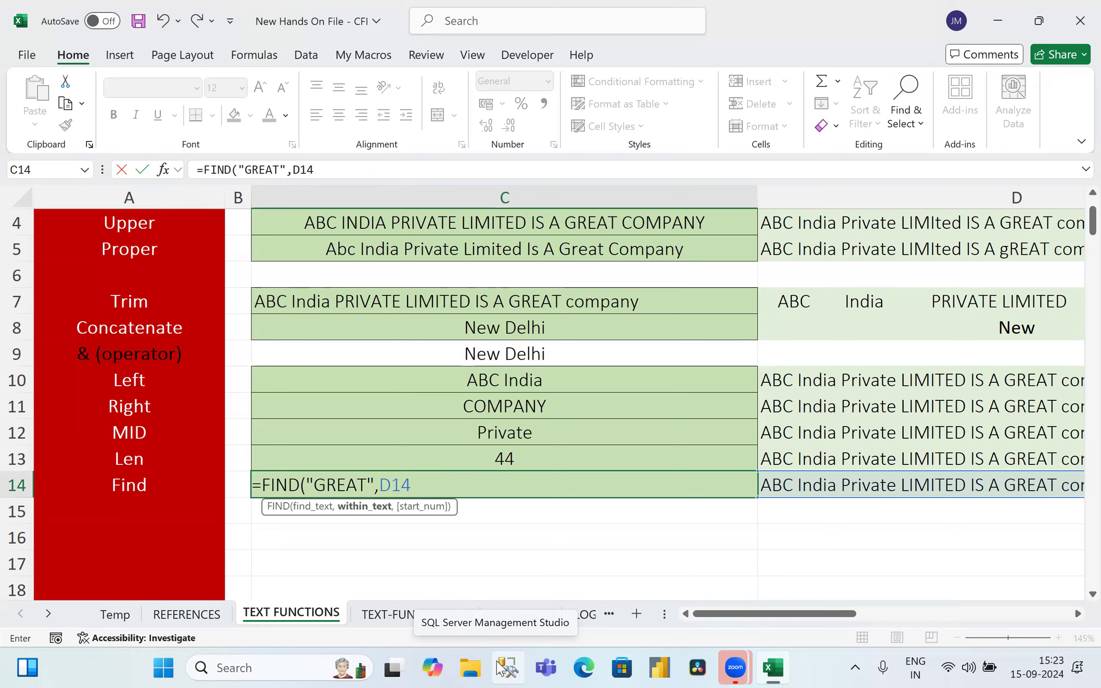
Step: Complete C14 as =FIND("GREAT",D14) without a start number and bring the full source text in D14 into view
type(")")
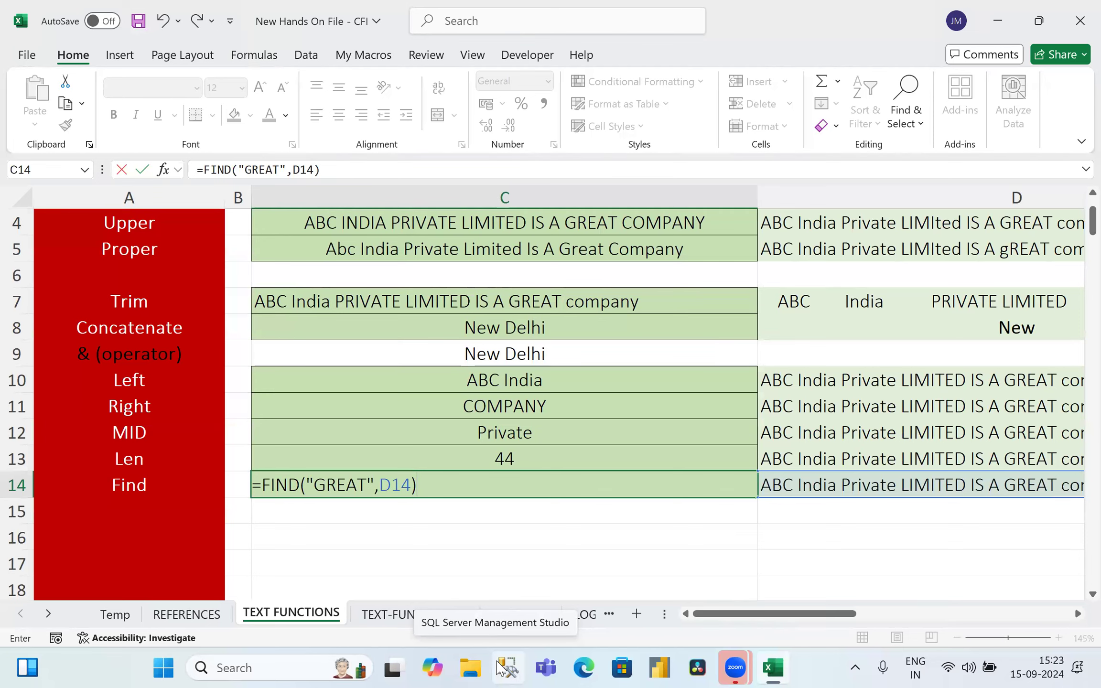
key("Return")
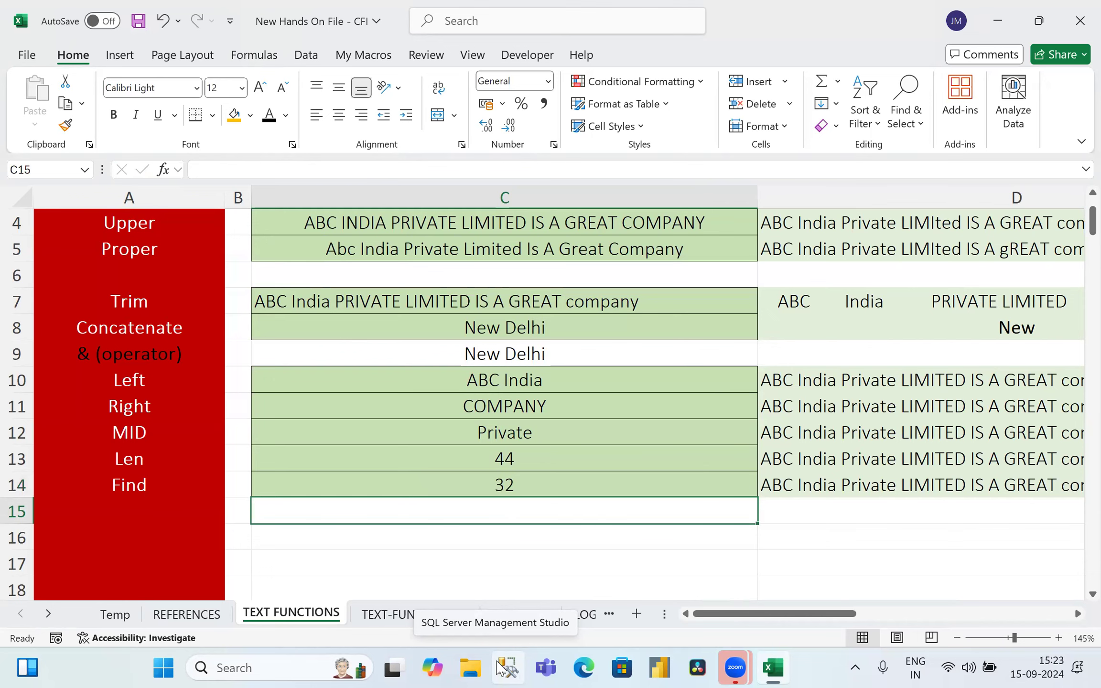
key("Up")
key("Right")
key("Right")
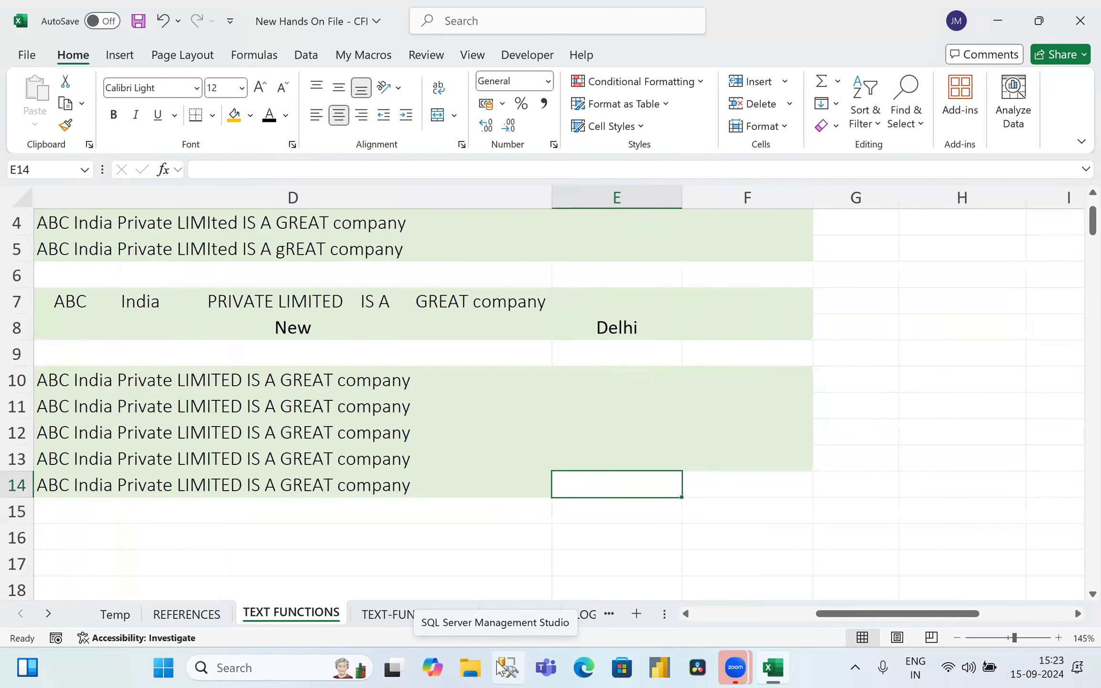
Step: Append a second word "GREAT" to the end of the example text in D14
key("Left")
key("F2")
type("GEA")
key("BackSpace")
key("BackSpace")
type("REAT")
key("Return")
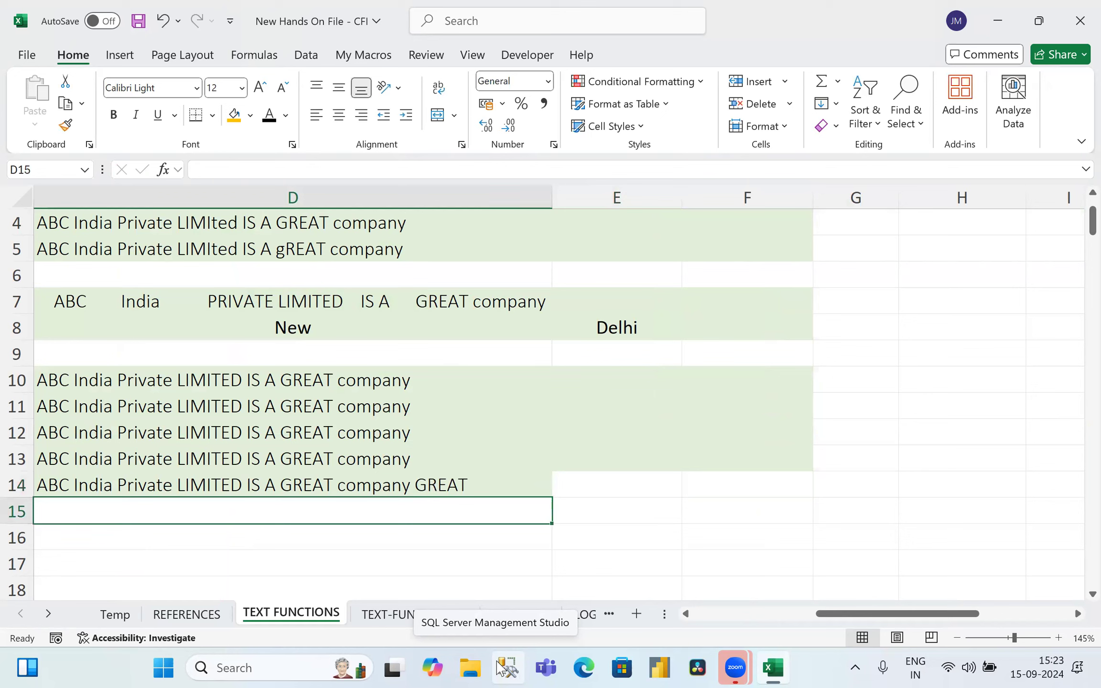
left_click(506, 667)
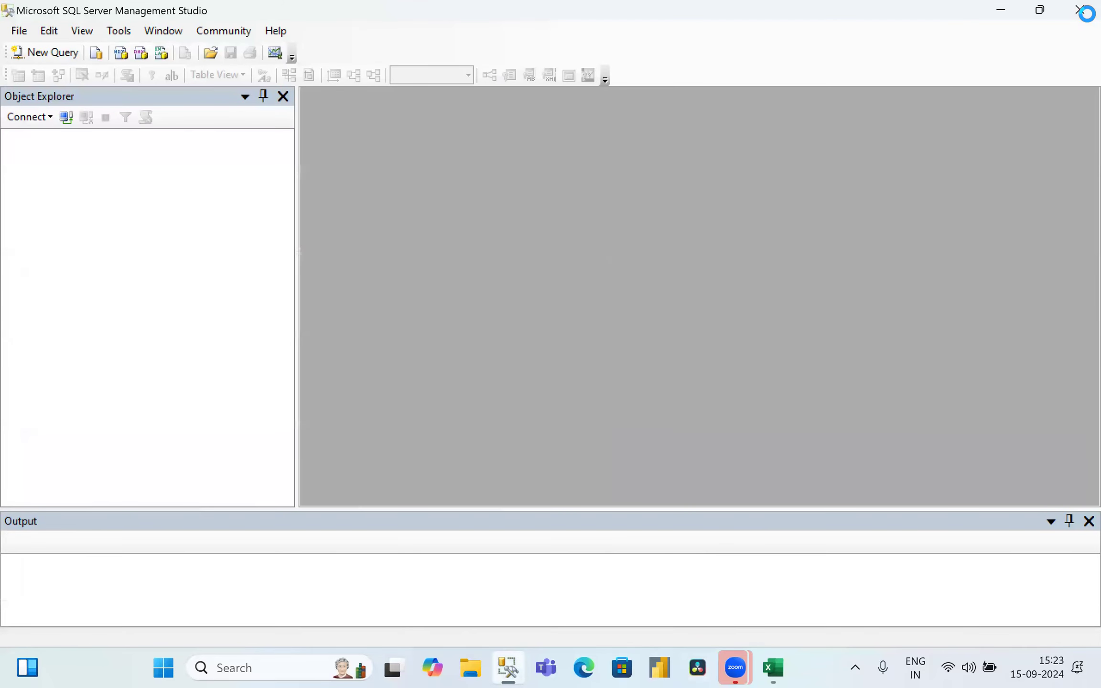
left_click(535, 358)
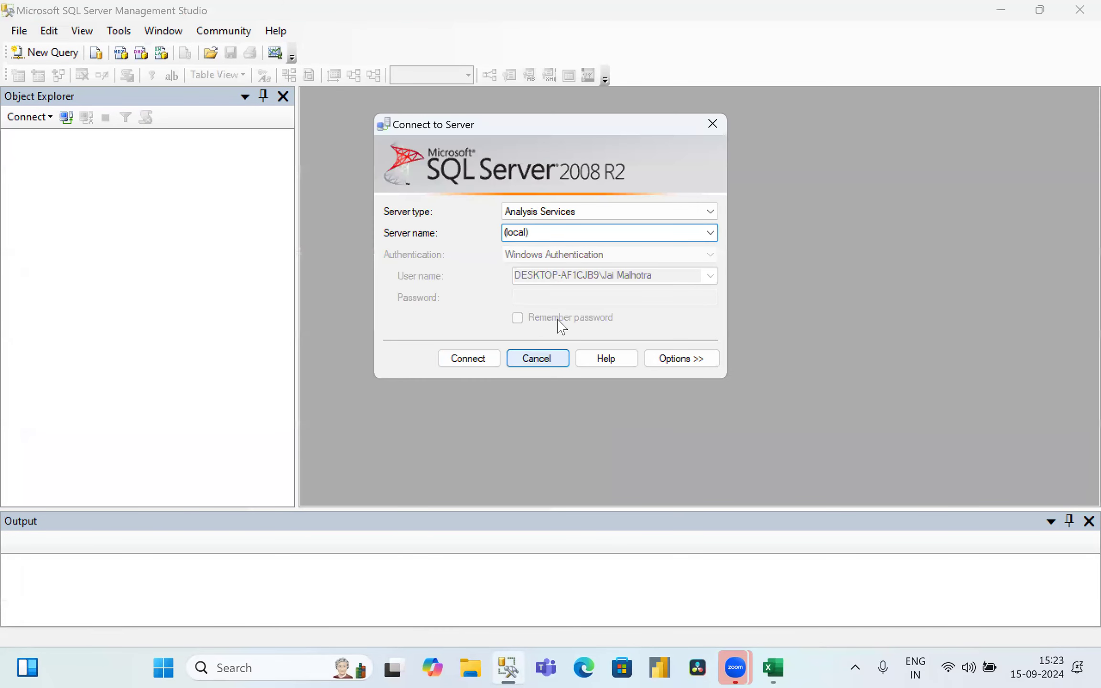
left_click(1076, 13)
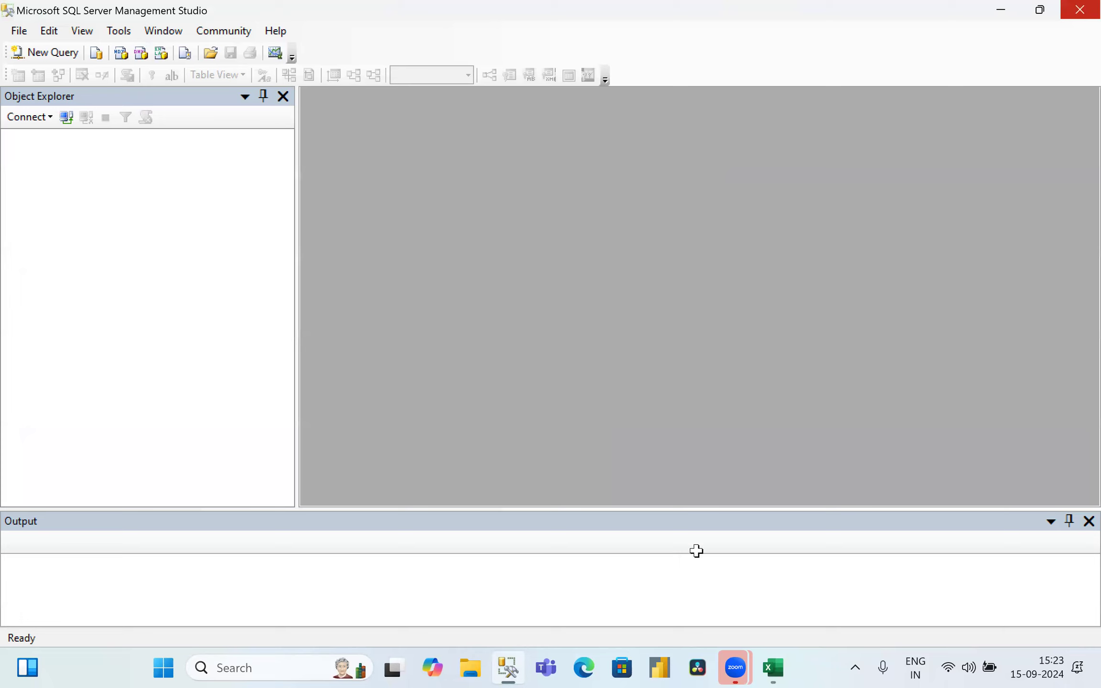
Step: Try bolding only the last word, GREAT, of the text in D14, and discard the edit
key("Up")
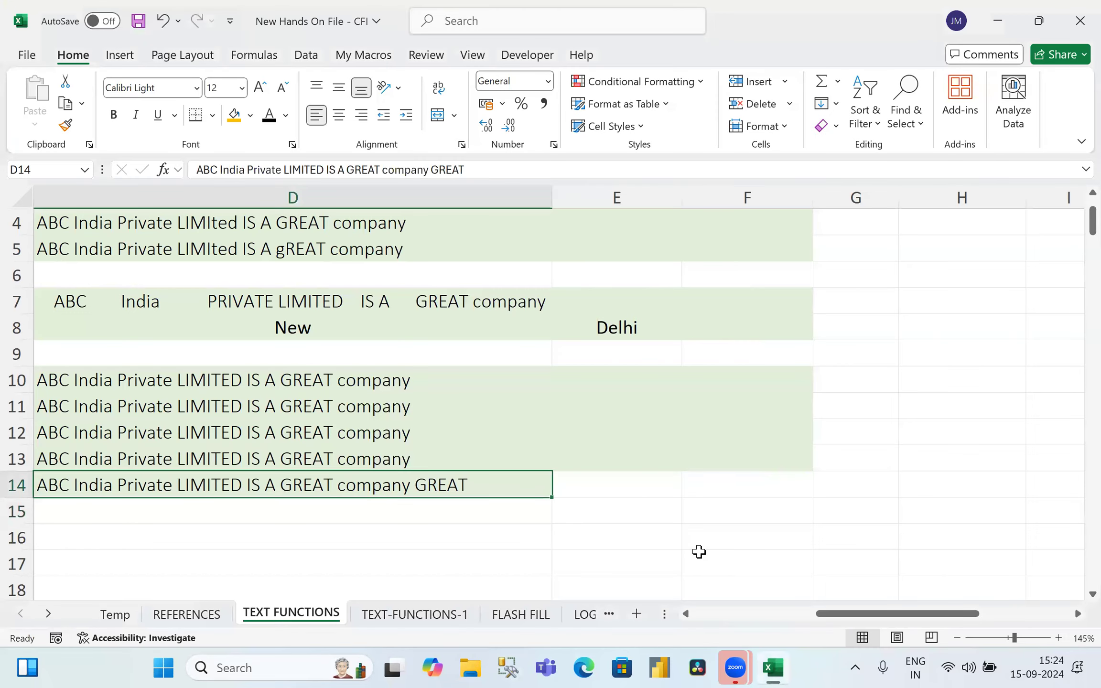
key("F2")
key("shift+Left")
key("shift+Left")
key("shift+Left")
key("shift+Left")
key("shift+Left")
key("ctrl+b")
key("Right")
key("Escape")
Step: Clear the formula in C14 and start a new FIND formula with "GREAT" as the text to find
key("Down")
key("Up")
key("Left")
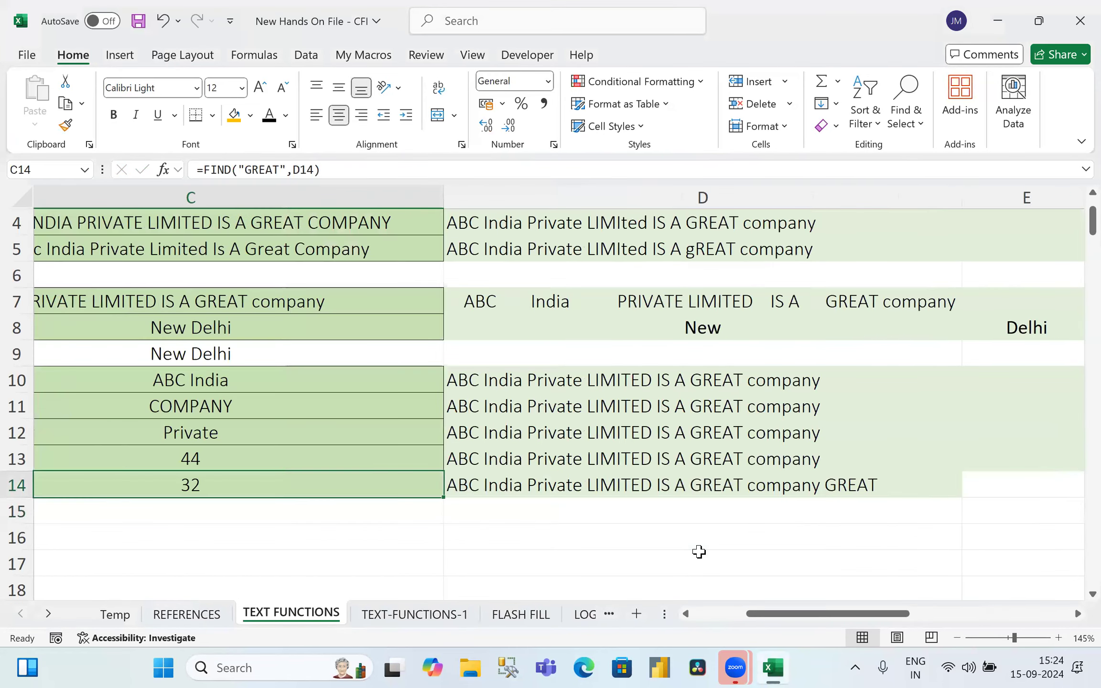
key("Delete")
type("=FIND(")
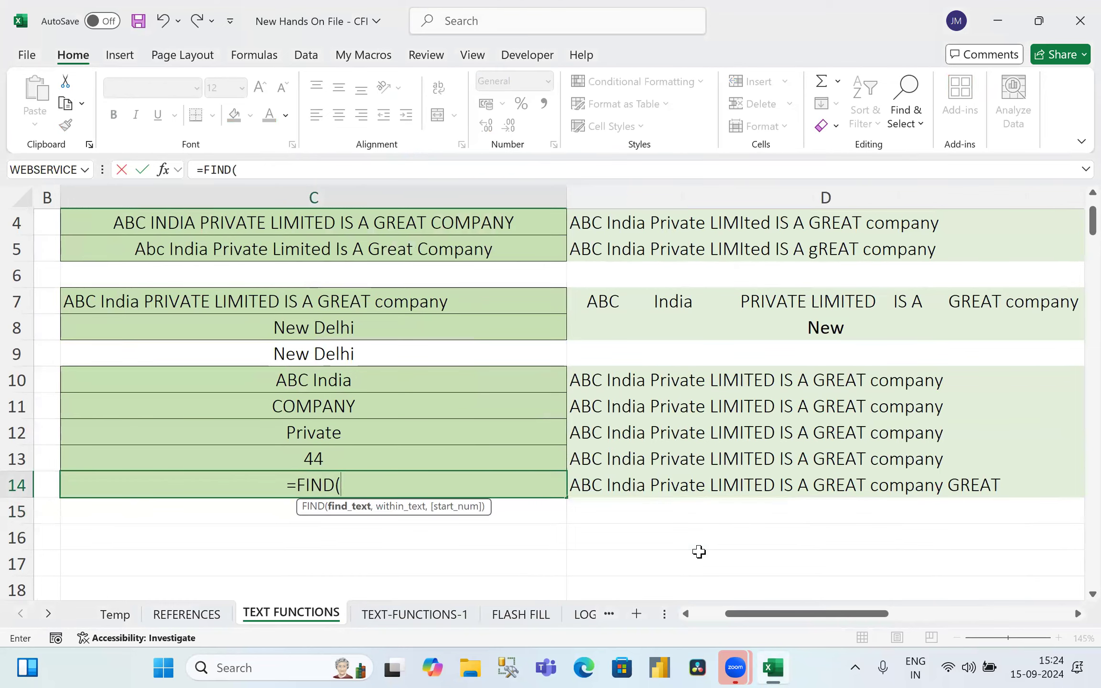
type("\"")
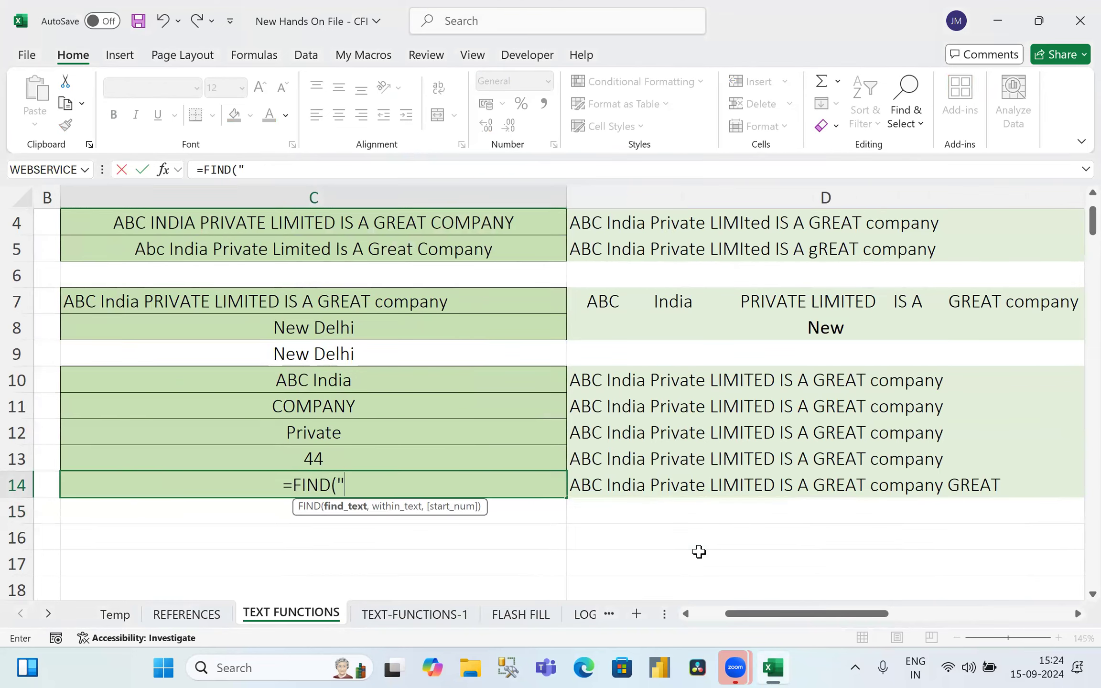
type("GREAT\"")
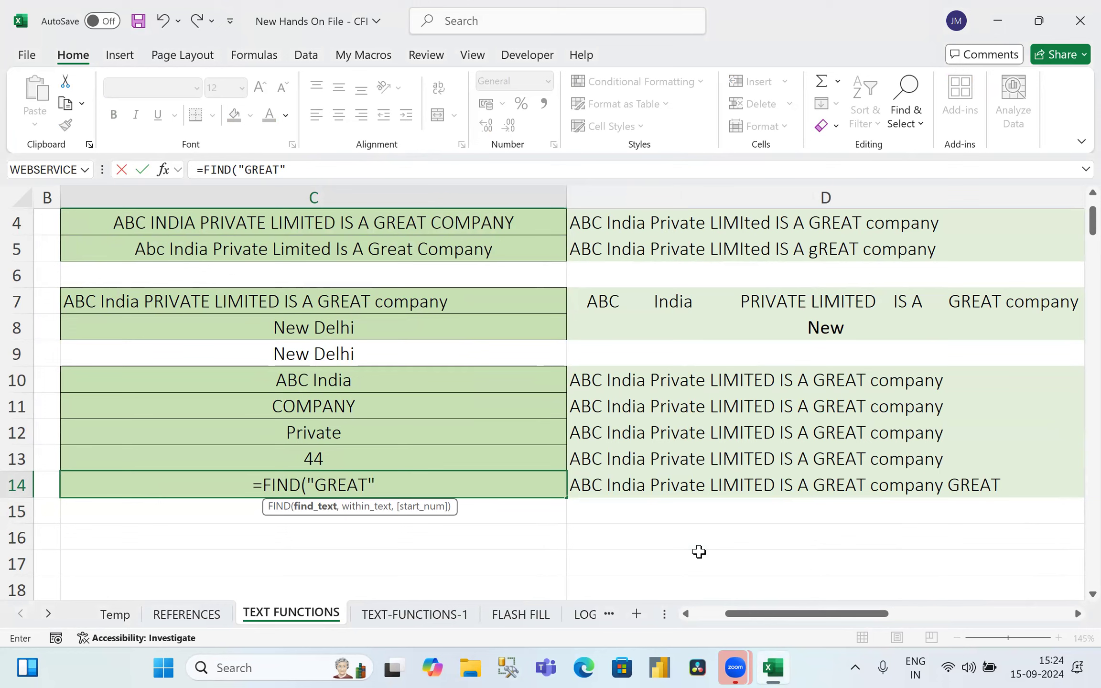
Step: Try "Great" as the search text in the C14 FIND formula, and change it back to "GREAT"
key("BackSpace")
key("BackSpace")
key("BackSpace")
key("BackSpace")
key("BackSpace")
type("reat\"")
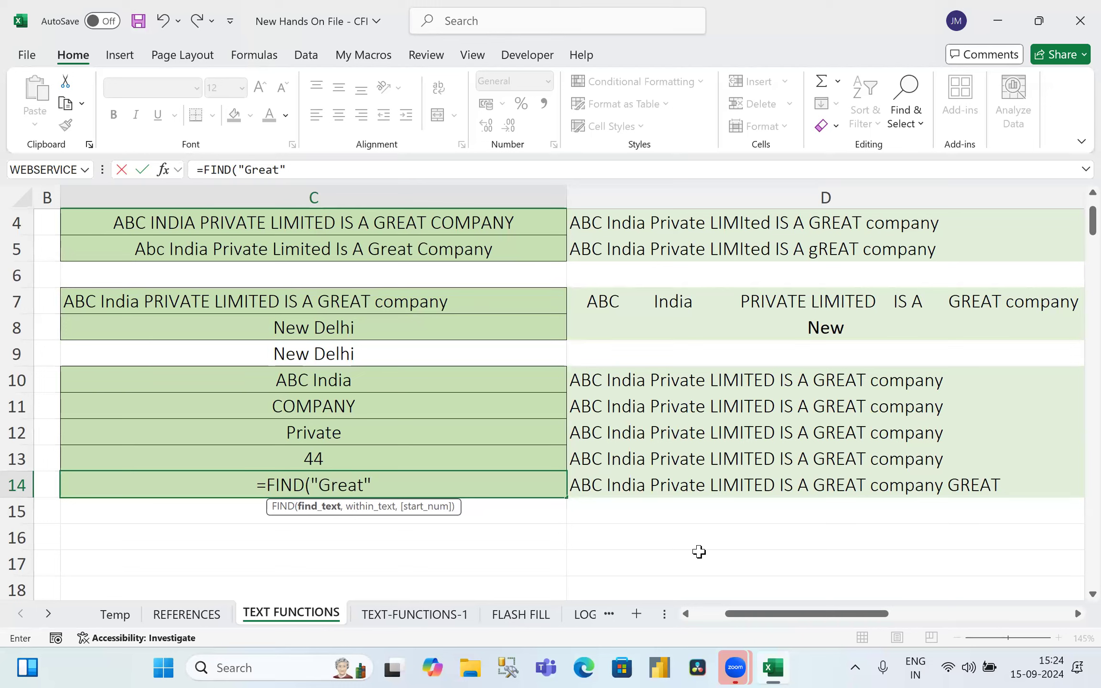
key("BackSpace")
key("BackSpace")
key("BackSpace")
key("BackSpace")
key("BackSpace")
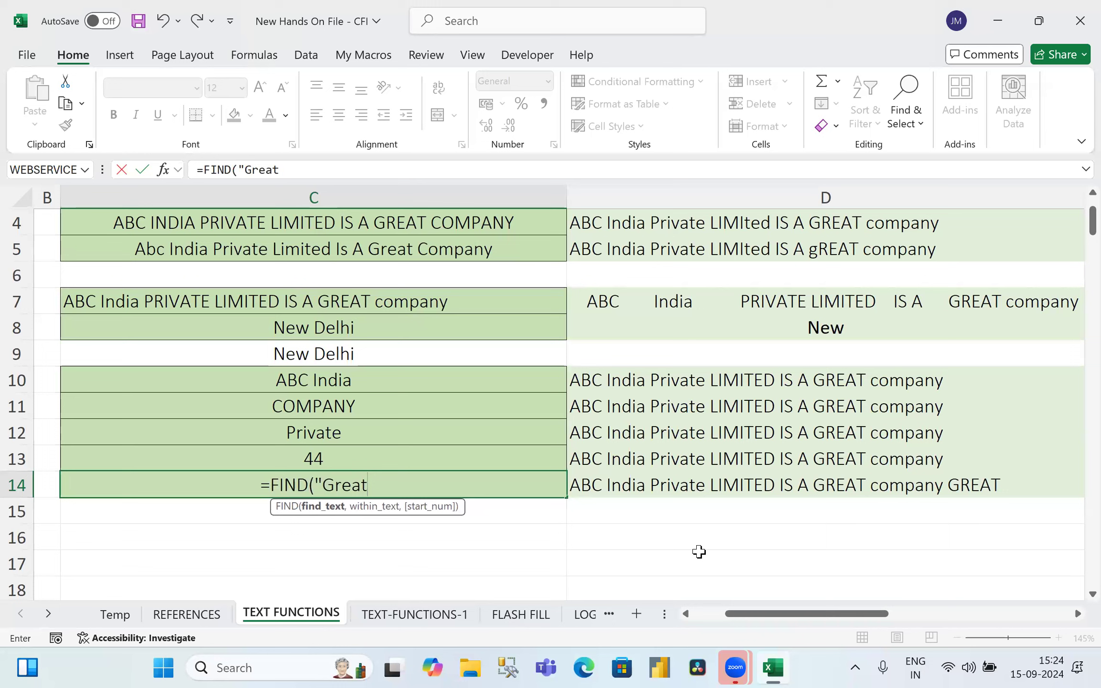
type("REAT\"")
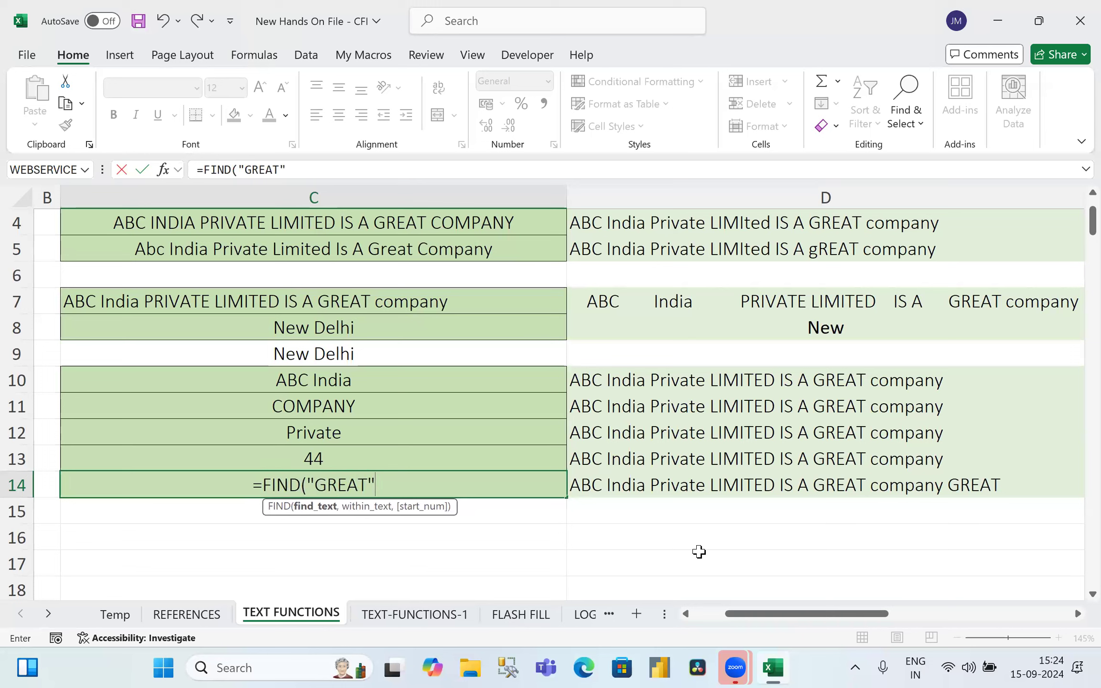
Step: Complete C14 as =FIND("GREAT",D14,33) so the search begins at character 33
type(",")
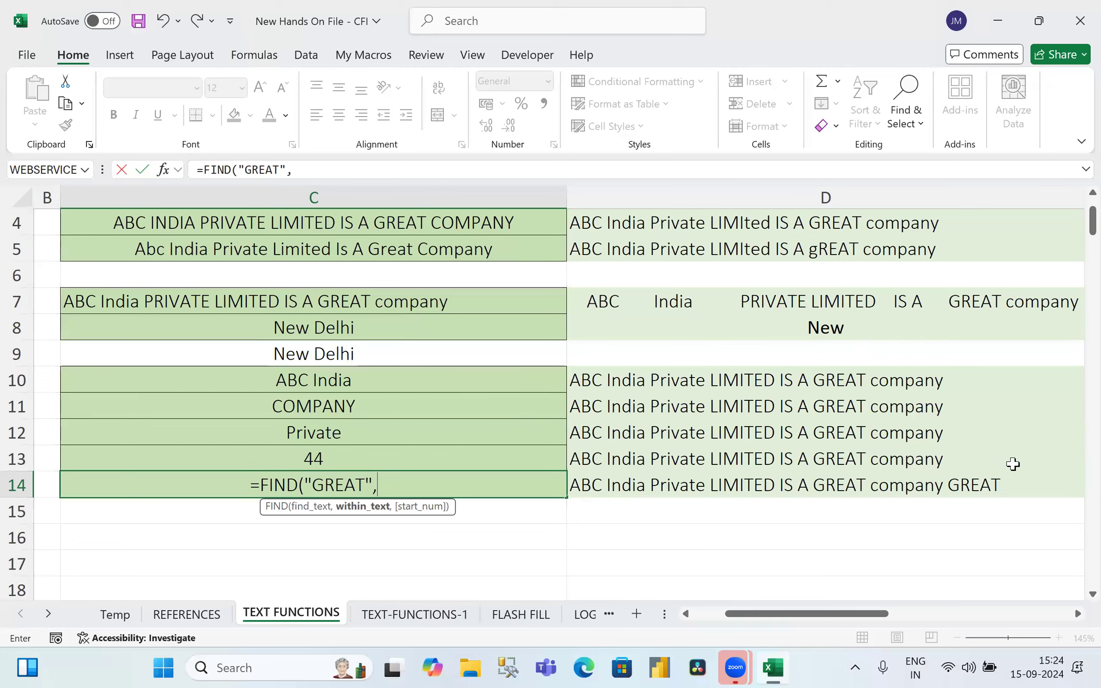
left_click(815, 494)
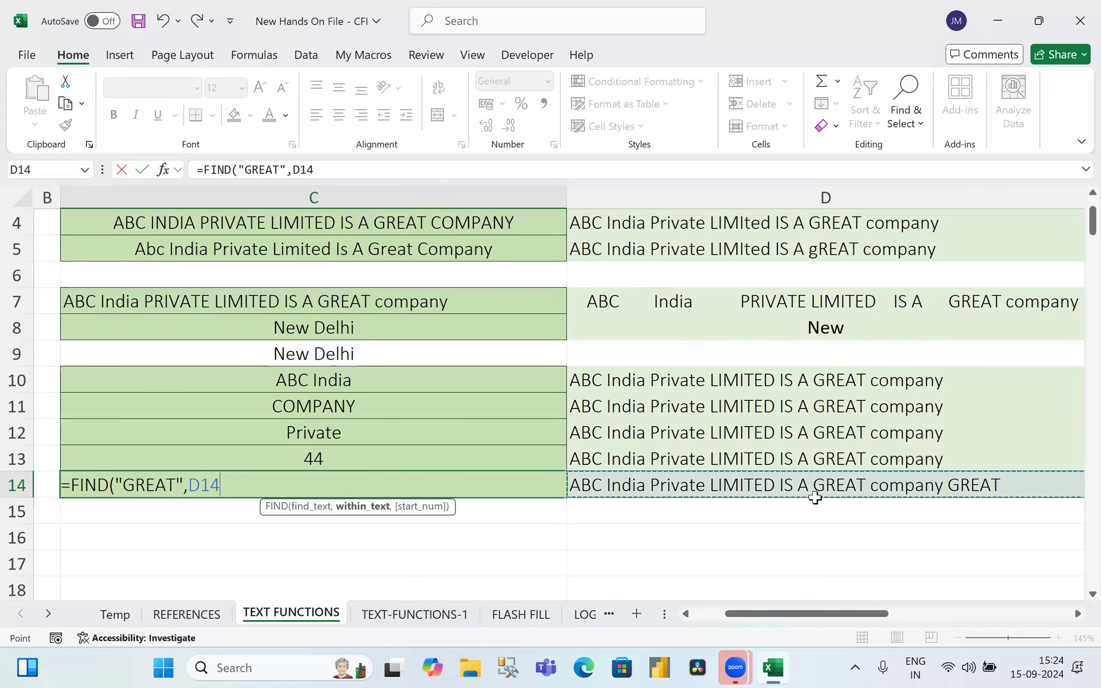
type(",")
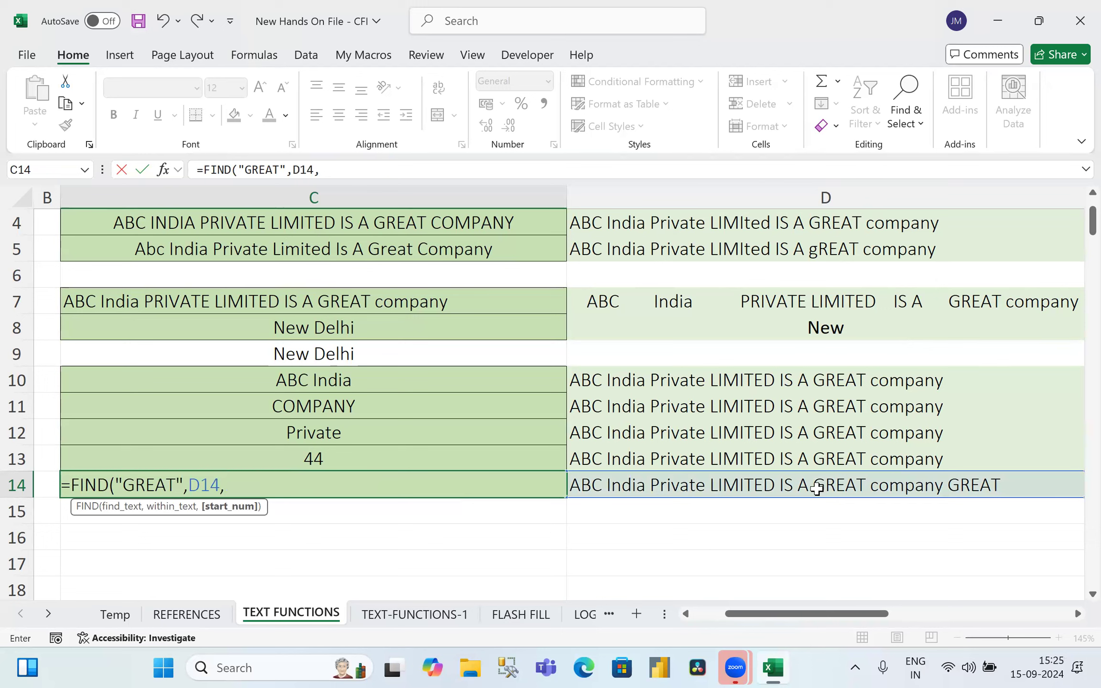
type("33)")
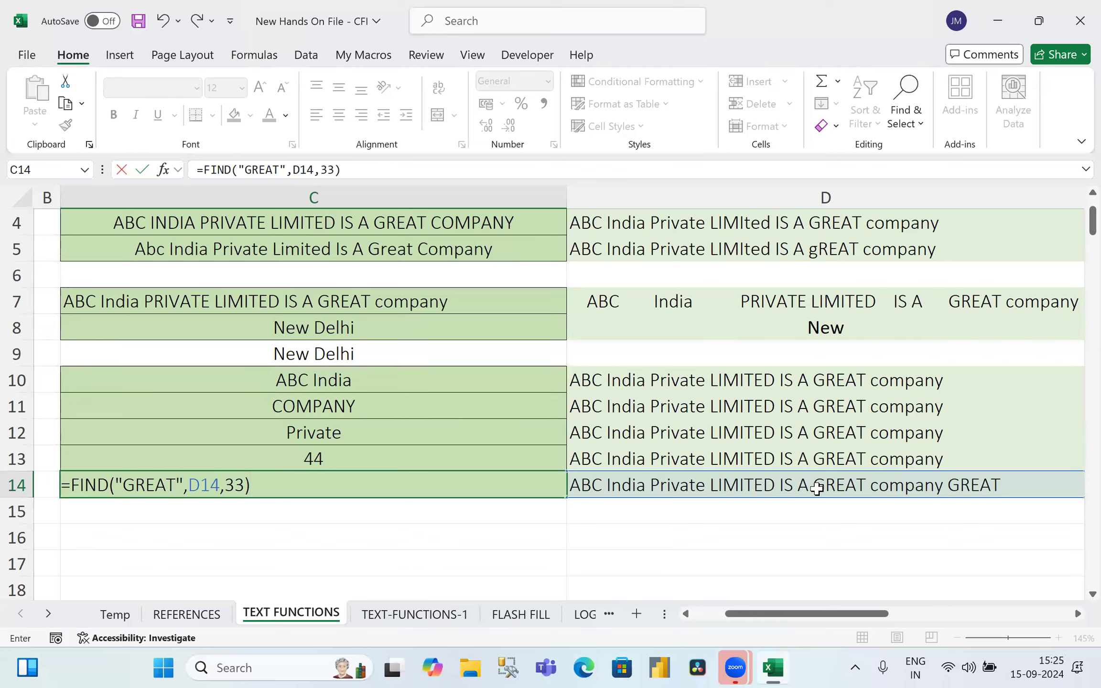
key("Return")
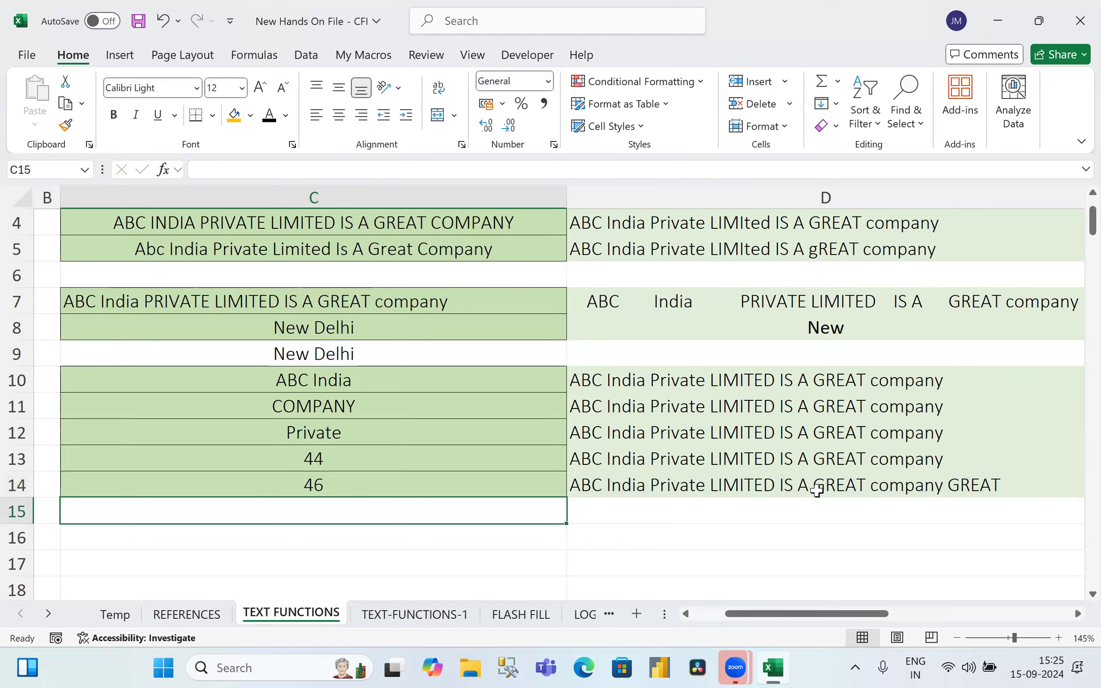
key("Up")
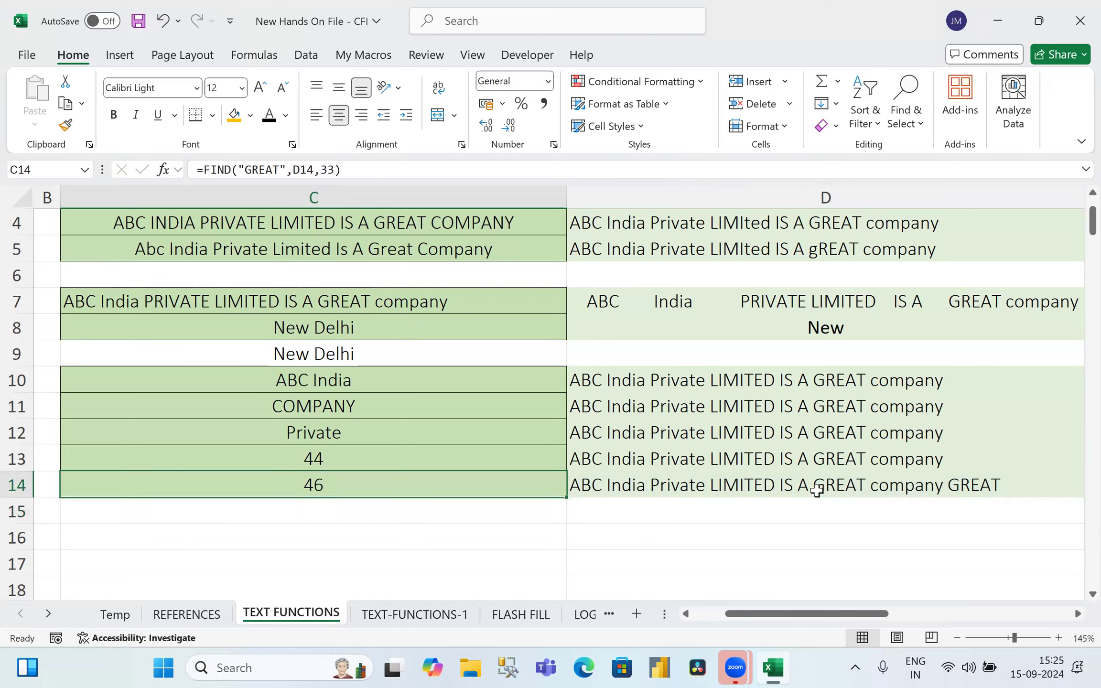
key("F2")
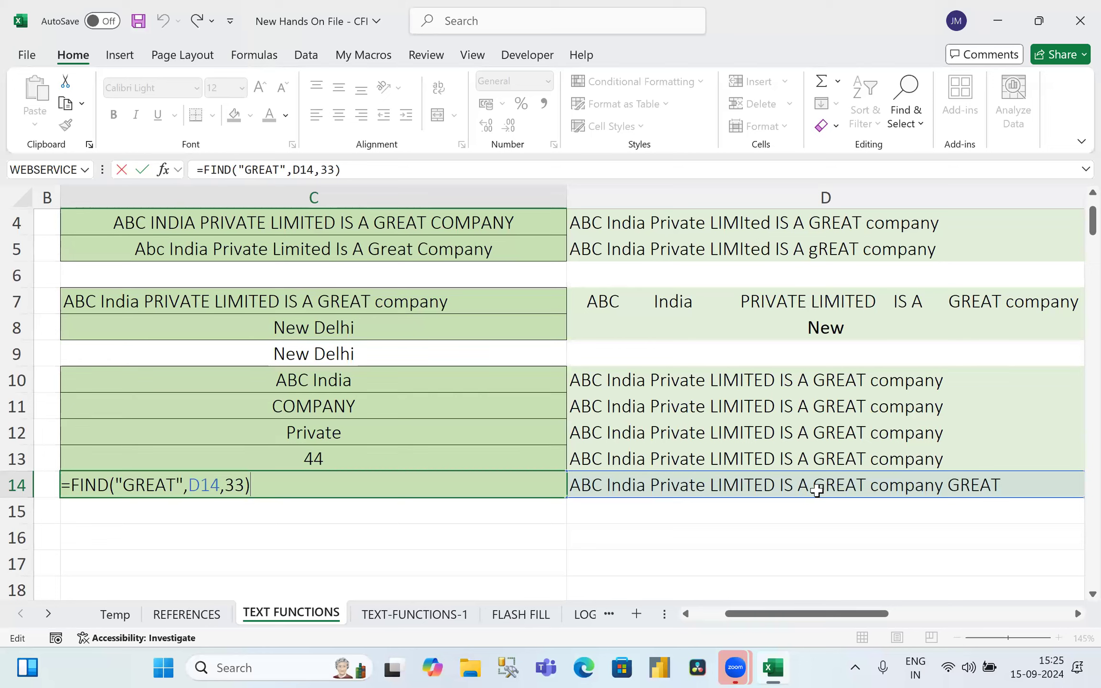
key("Return")
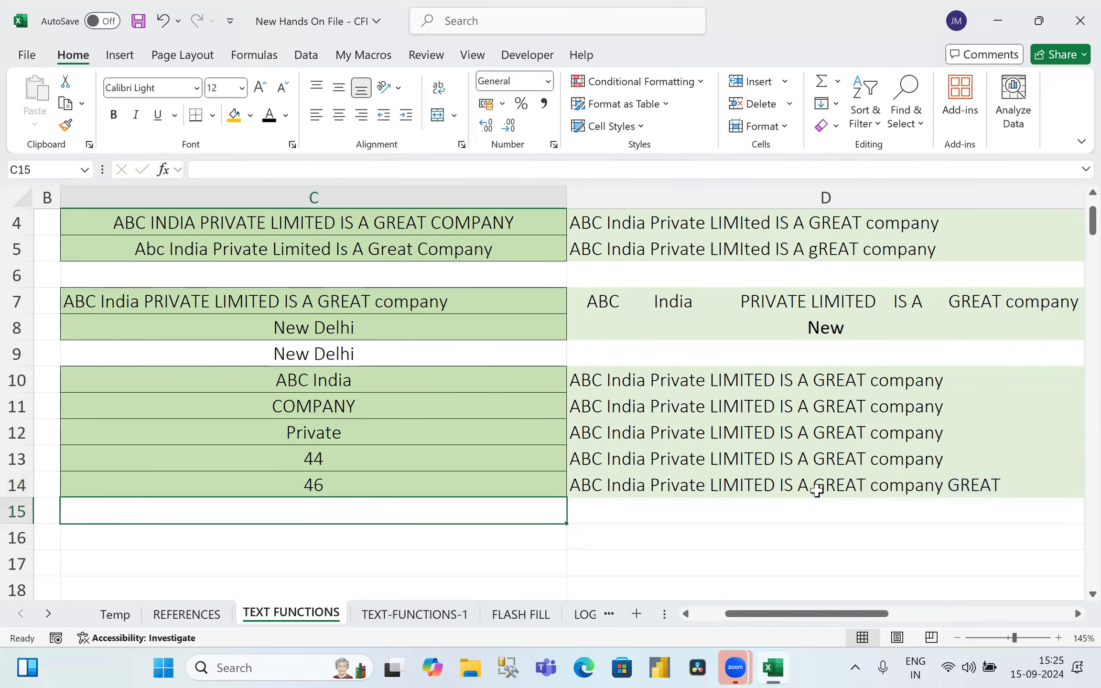
Step: Review the list of text functions and their results from the beginning of the worksheet
key("Up")
key("Up")
key("Up")
key("Up")
key("Up")
key("Up")
key("ctrl+Home")
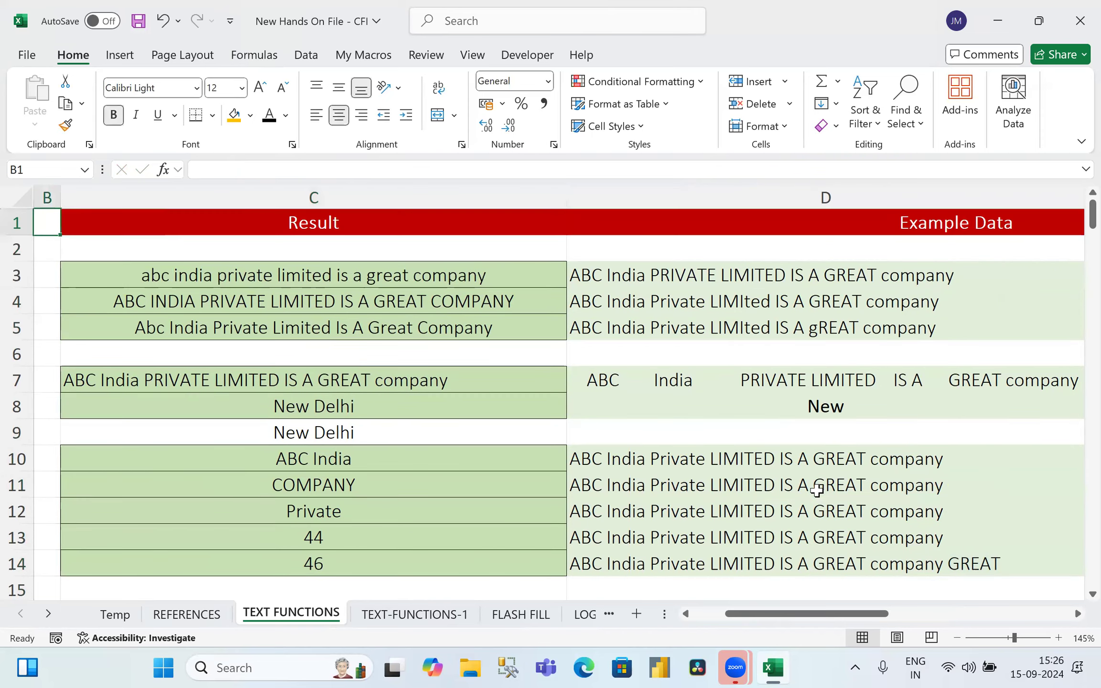
key("Left")
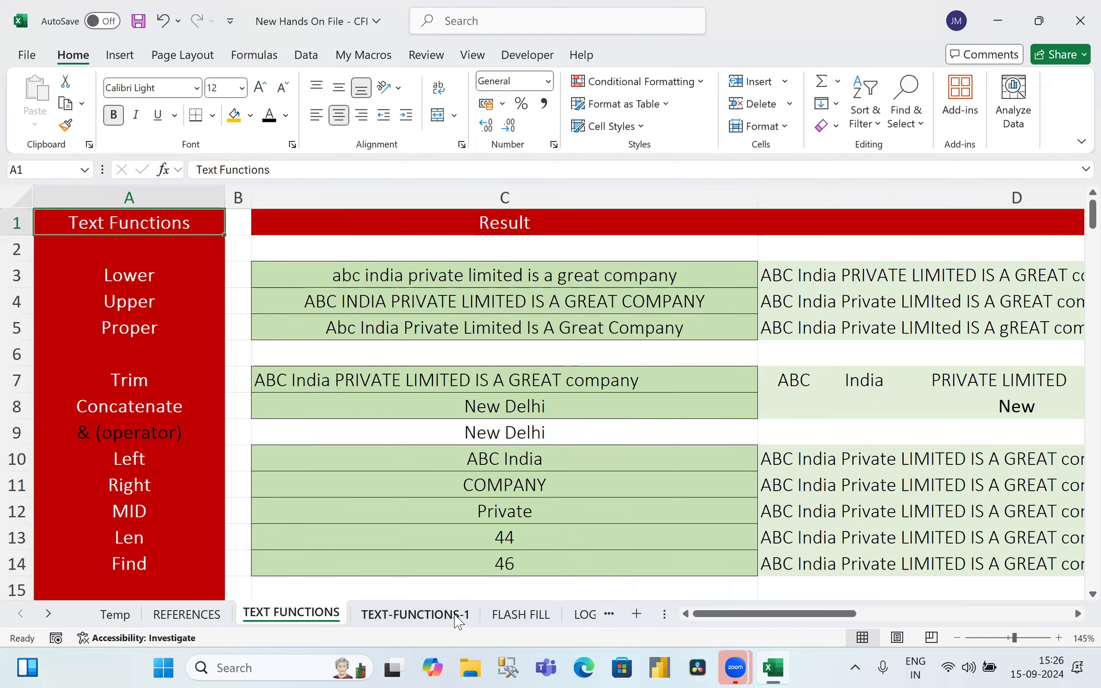
Step: Replace the start number in C14 with a nested FIND, giving =FIND("GREAT",D14,FIND("GREAT",D14,1)+1)
double_click(512, 563)
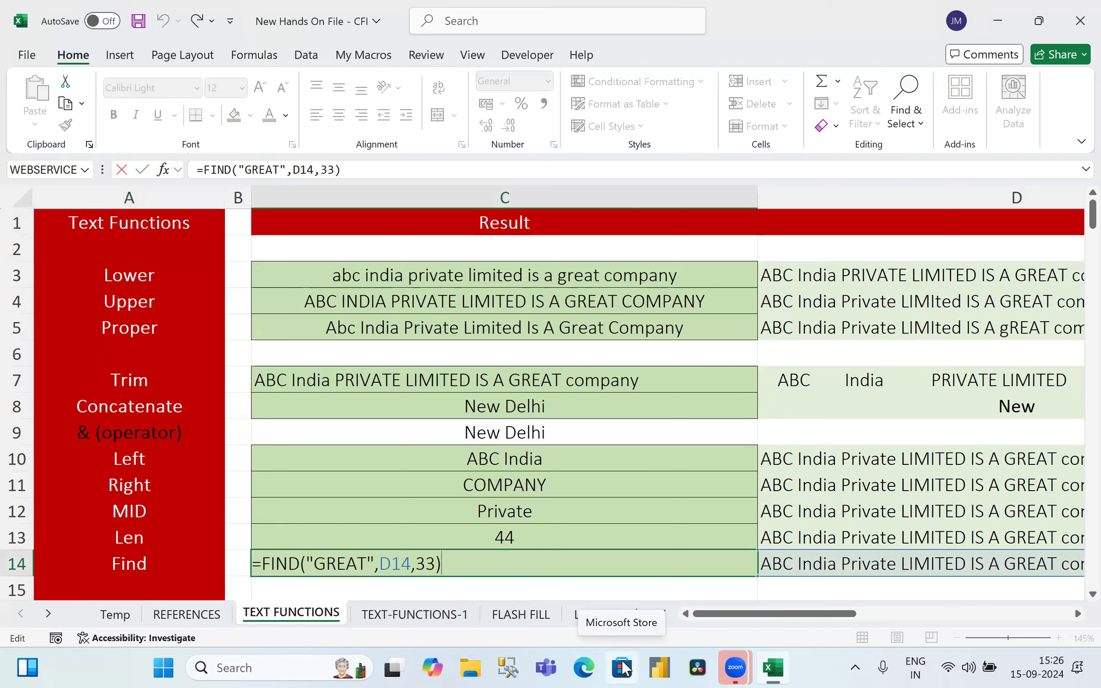
key("Left")
key("shift+Left")
key("shift+Left")
key("BackSpace")
type("FIND(\"")
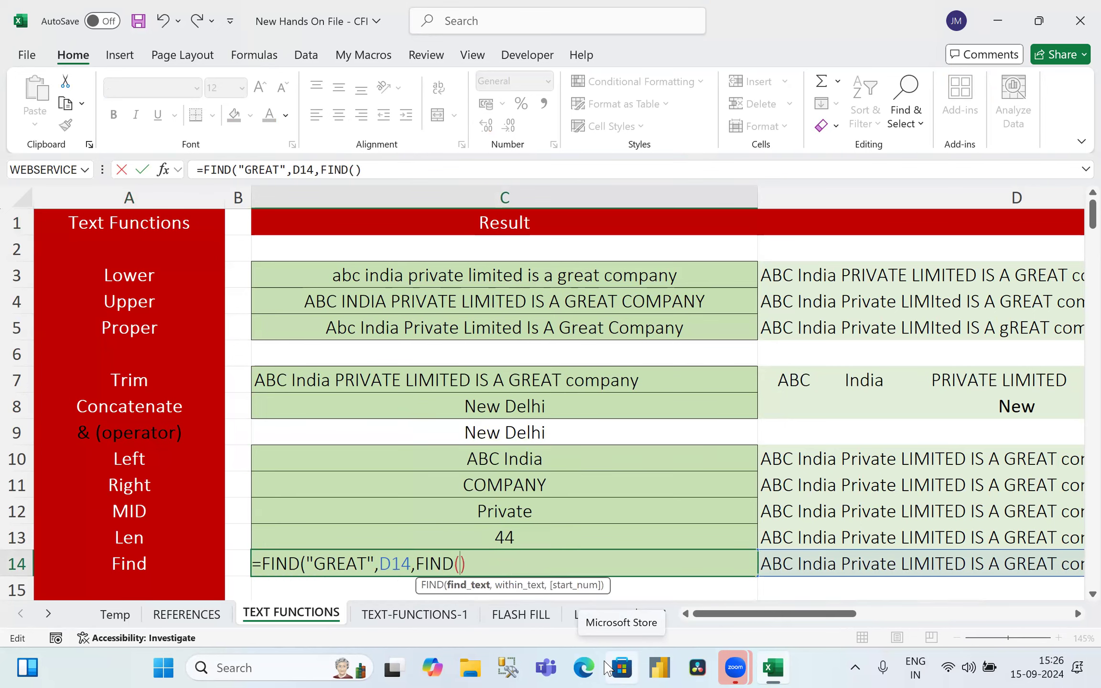
type("GREAT\"")
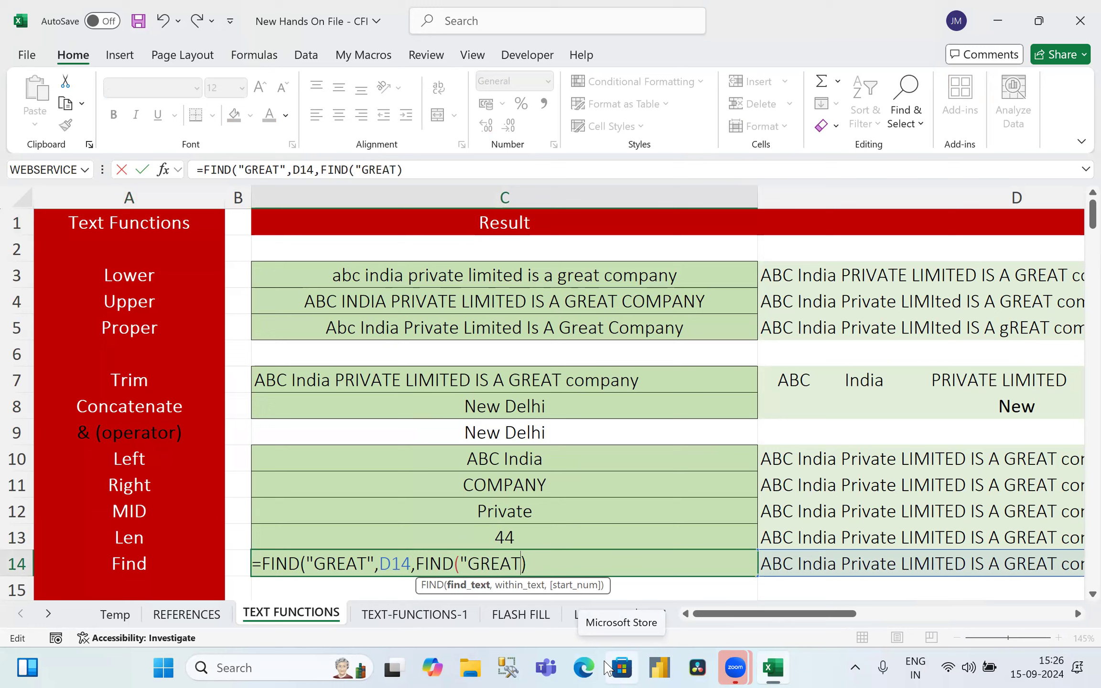
type(",")
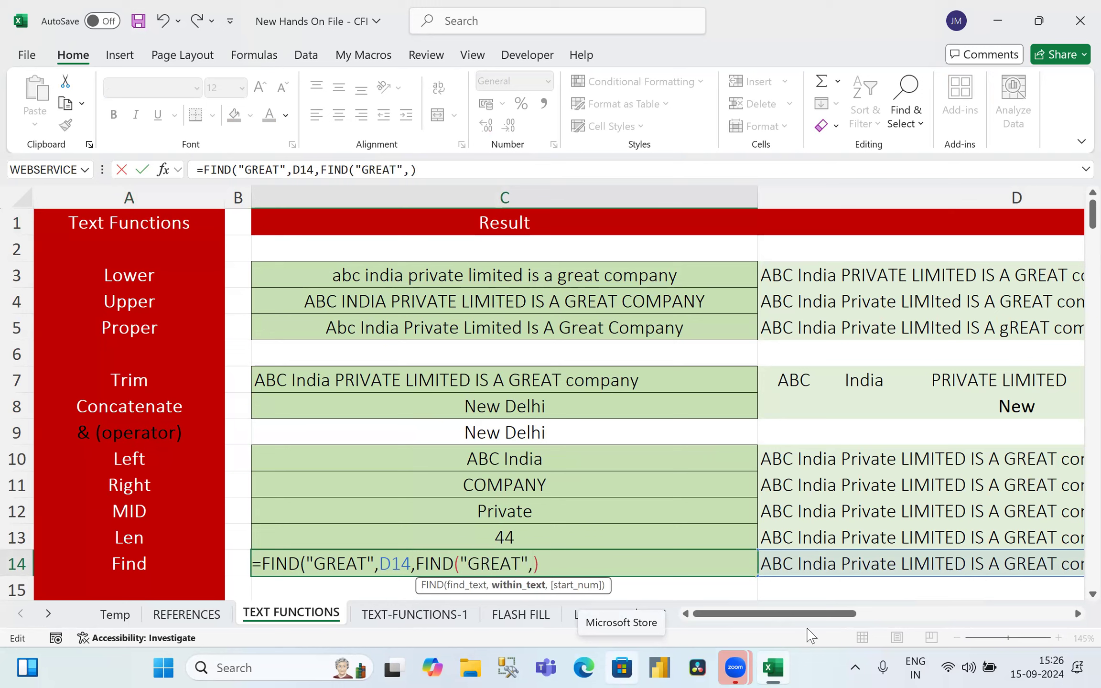
left_click(904, 560)
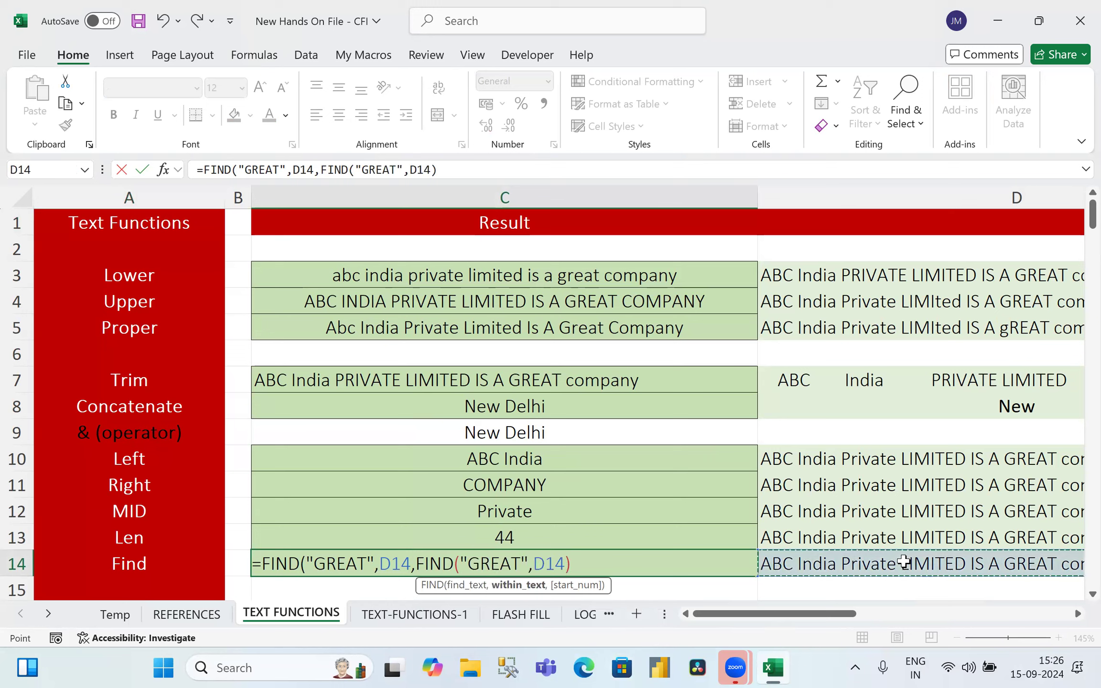
type(",1)")
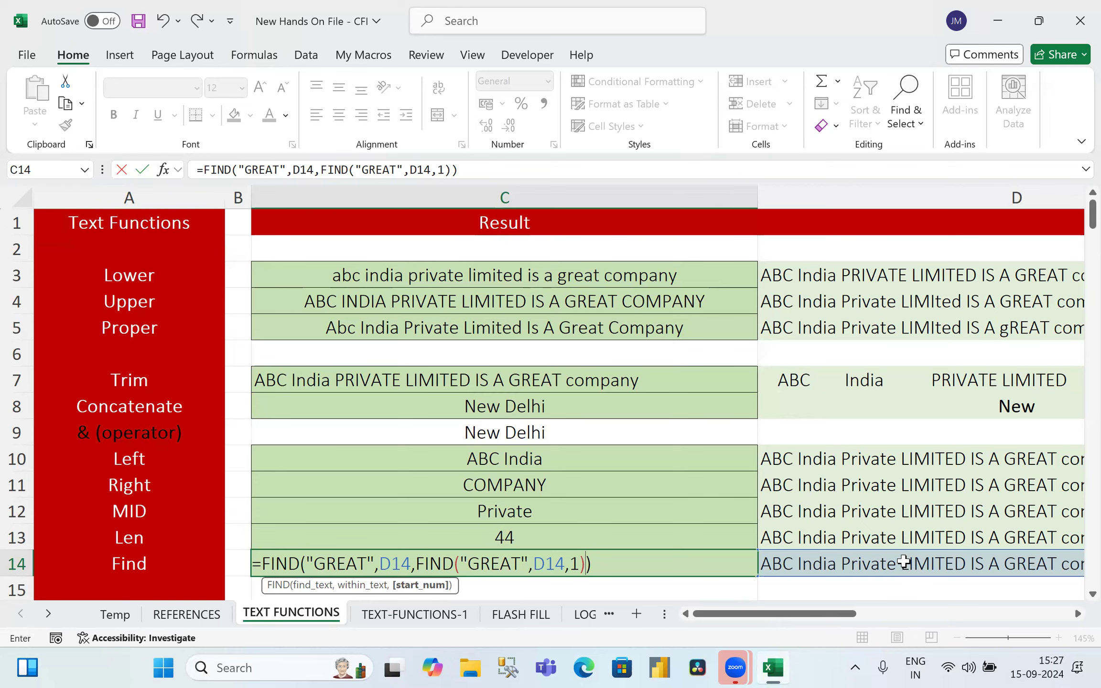
type("+1")
key("Return")
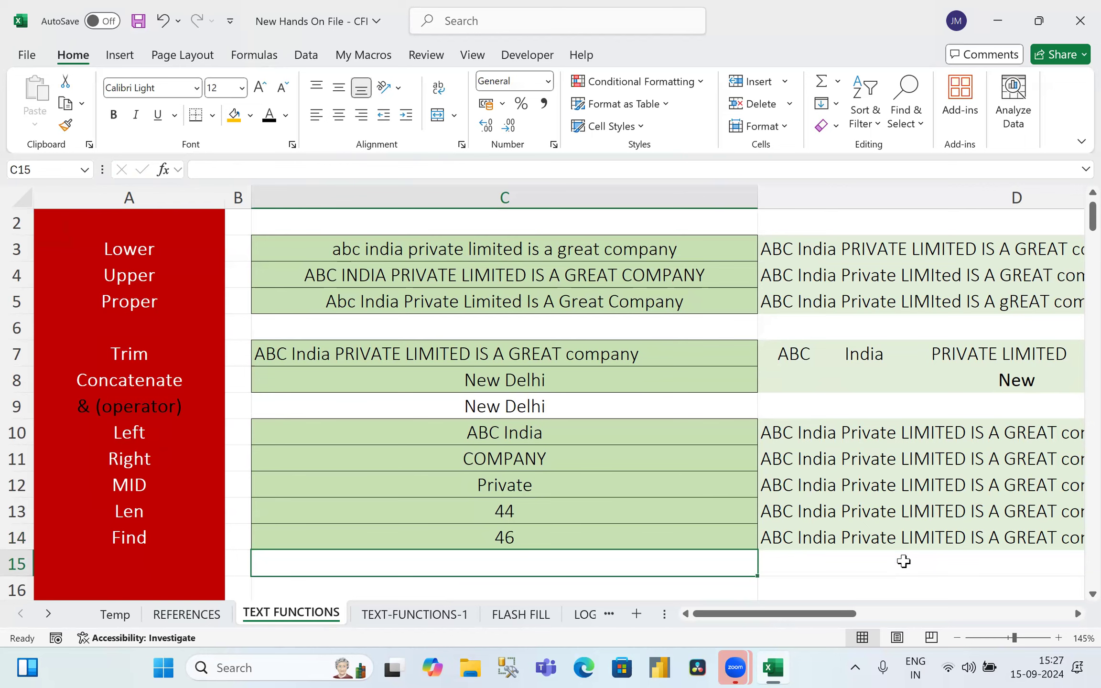
Step: Check the nested FIND formula in C14 against the source text in D14
key("Up")
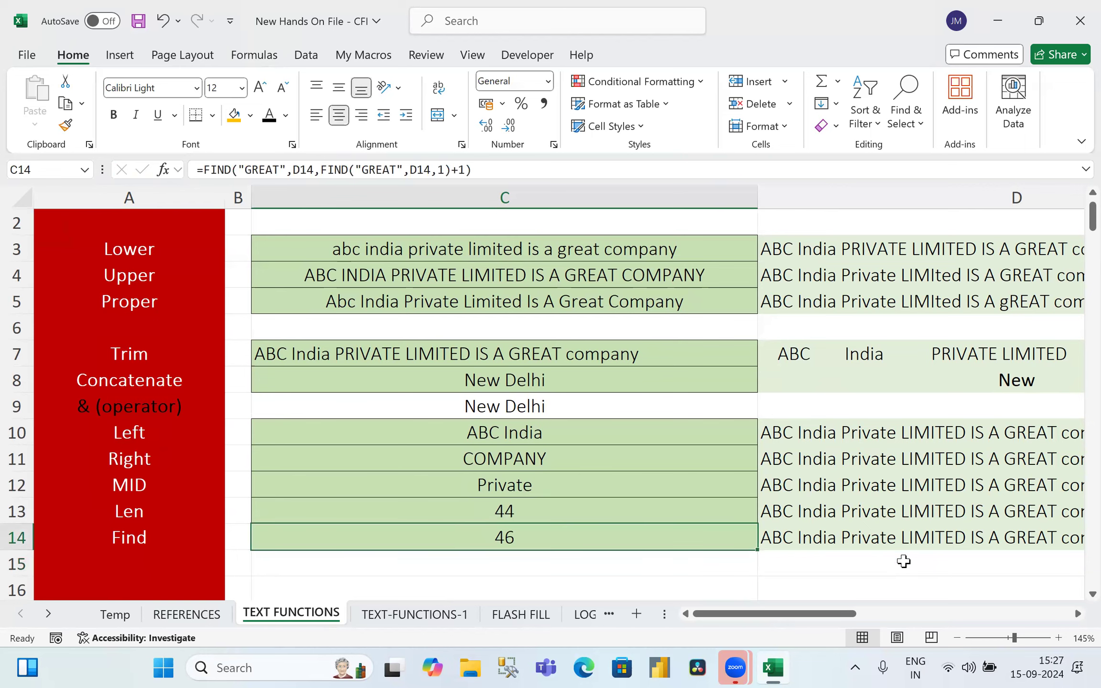
key("Right")
key("Left")
key("Left")
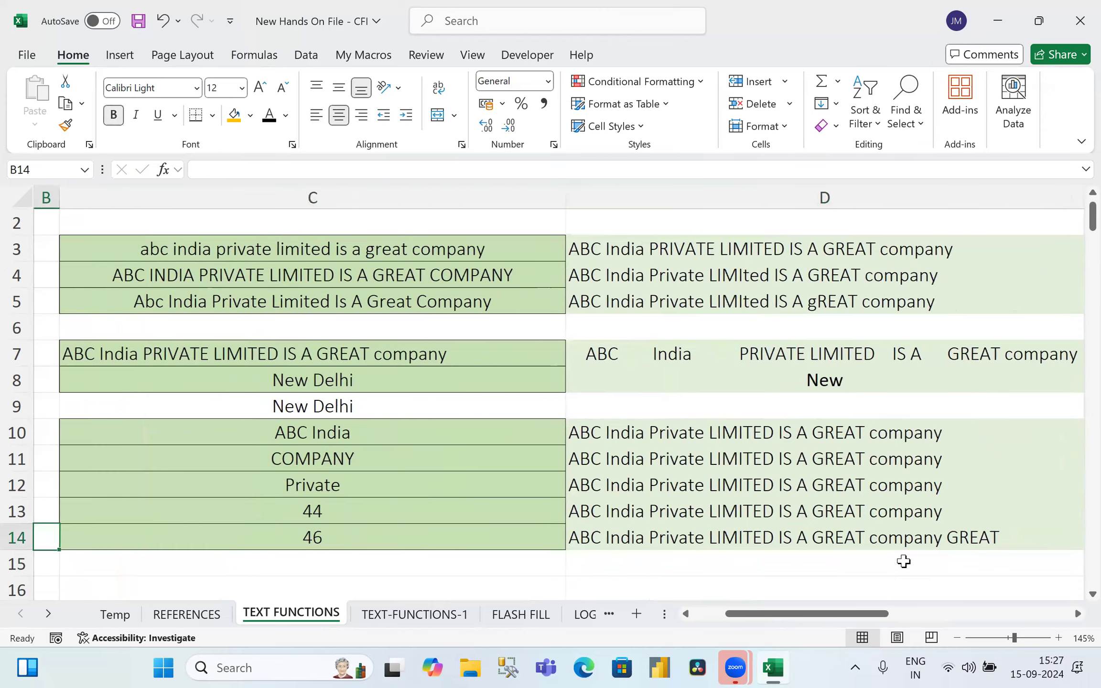
key("Left")
key("Right")
key("Right")
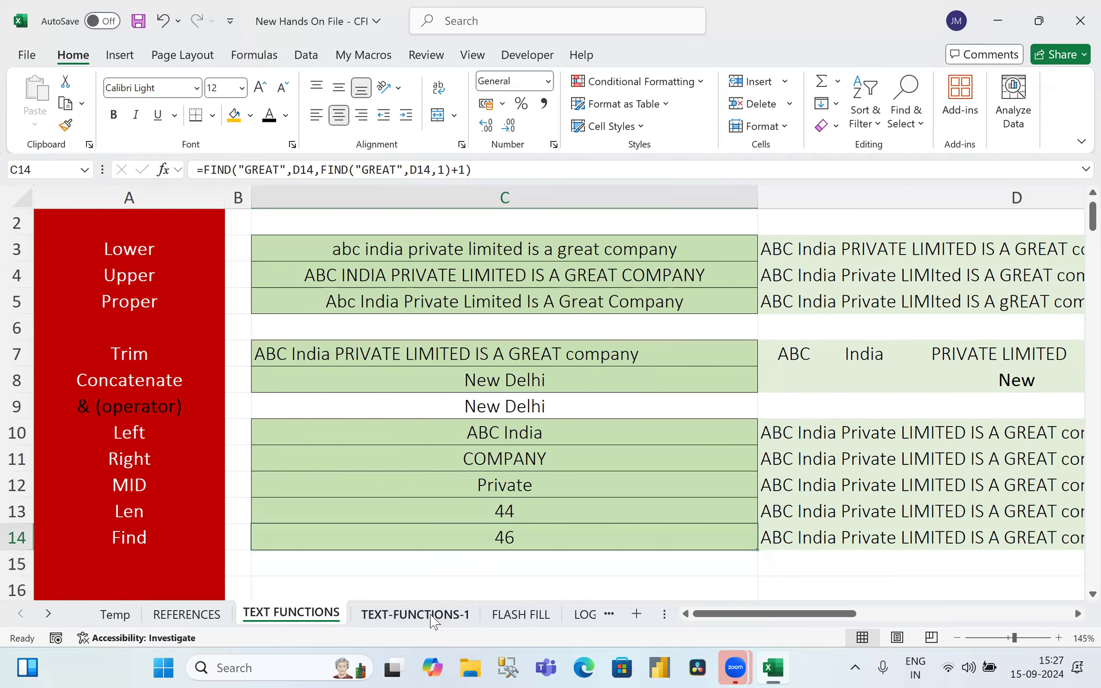
Step: Open the TEXT-FUNCTIONS-1 worksheet and examine its SalesRep letter-case table and unnecessary-space table
left_click(415, 614)
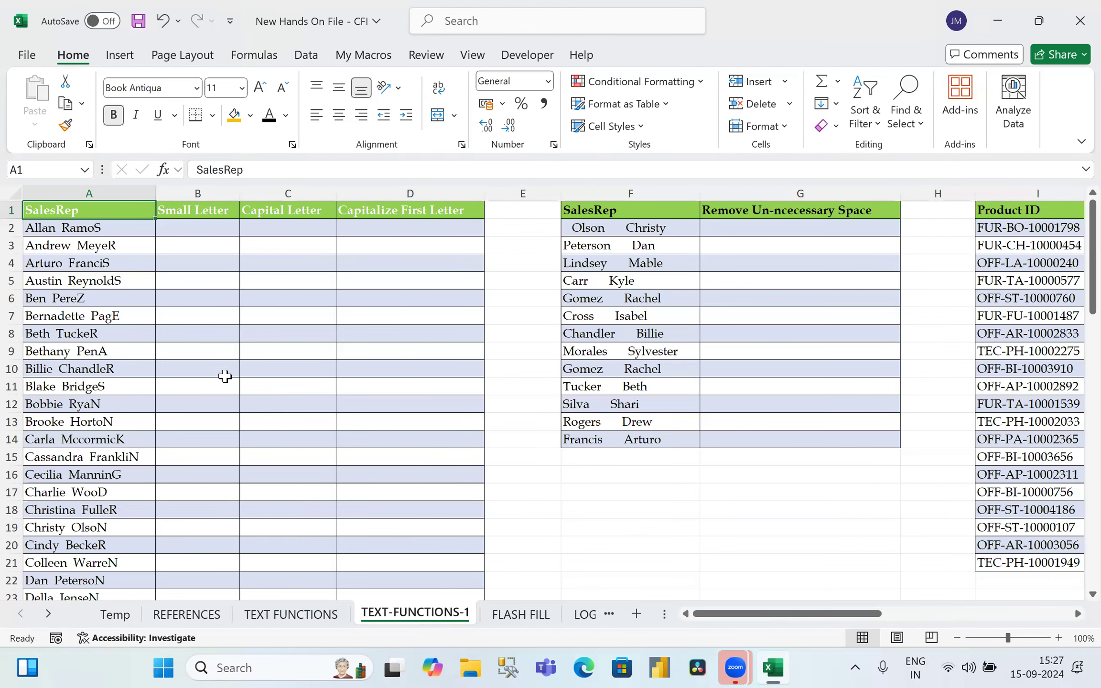
scroll(96, 229, "up", 1)
mouse_move(27, 199)
left_mouse_down()
mouse_move(368, 233)
mouse_move(545, 494)
mouse_move(546, 592)
mouse_move(568, 611)
left_mouse_up()
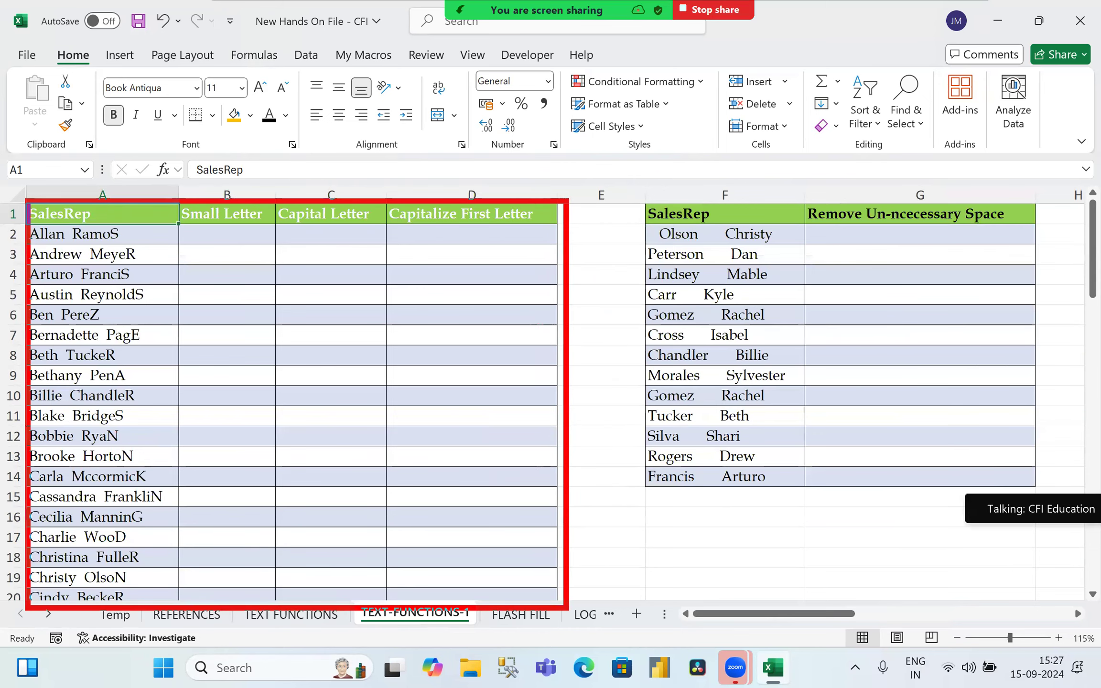
mouse_move(640, 197)
left_mouse_down()
mouse_move(757, 426)
mouse_move(965, 495)
mouse_move(1043, 495)
left_mouse_up()
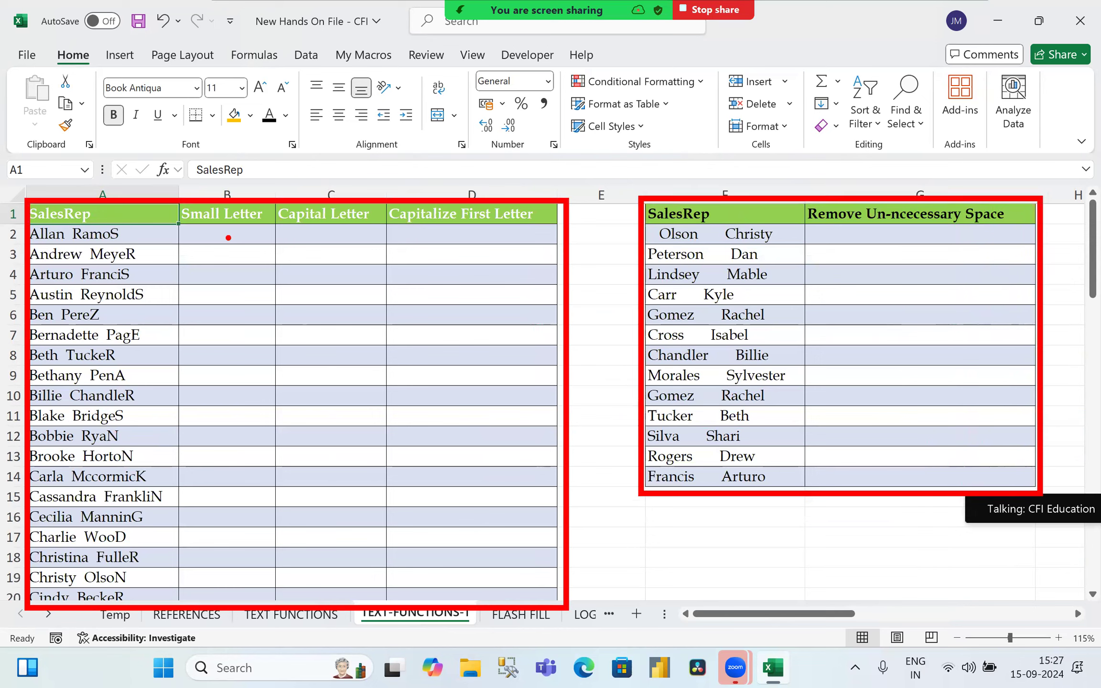
Step: Mark the empty result columns of the letter-case and unnecessary-space tables with annotation rectangles
left_click_drag(225, 235, 238, 299)
left_click_drag(343, 241, 357, 323)
left_click_drag(485, 233, 496, 353)
left_click_drag(931, 240, 931, 343)
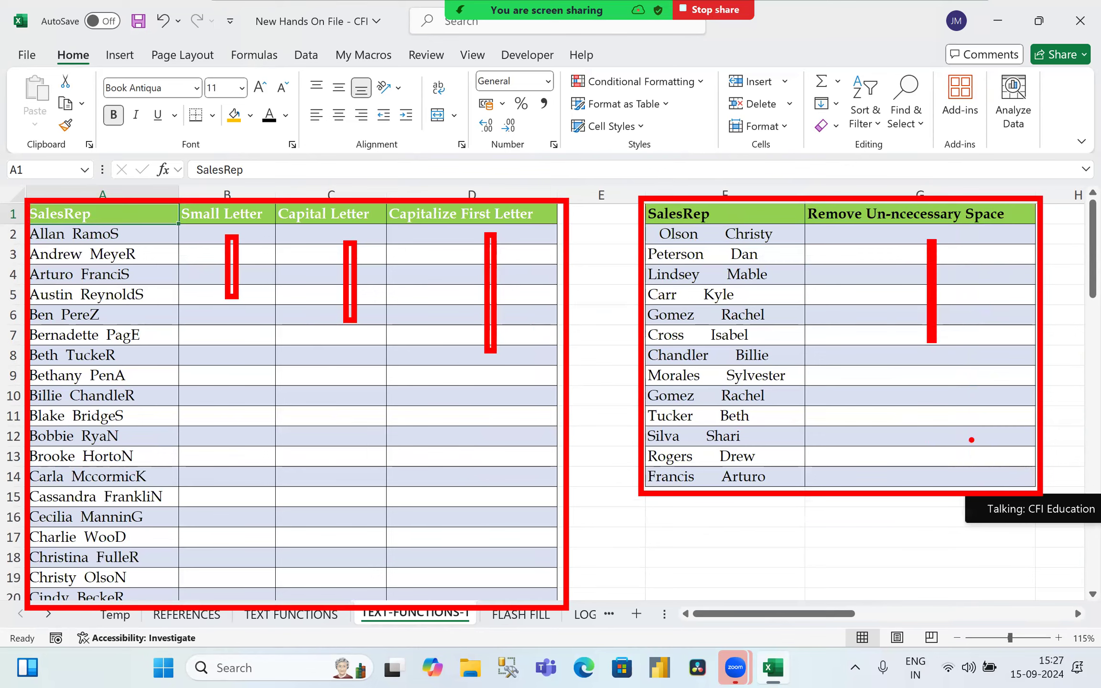
Step: Examine the Product ID table in columns I to M, highlighting its list of product IDs from I2 down
scroll(914, 495, "right", 3)
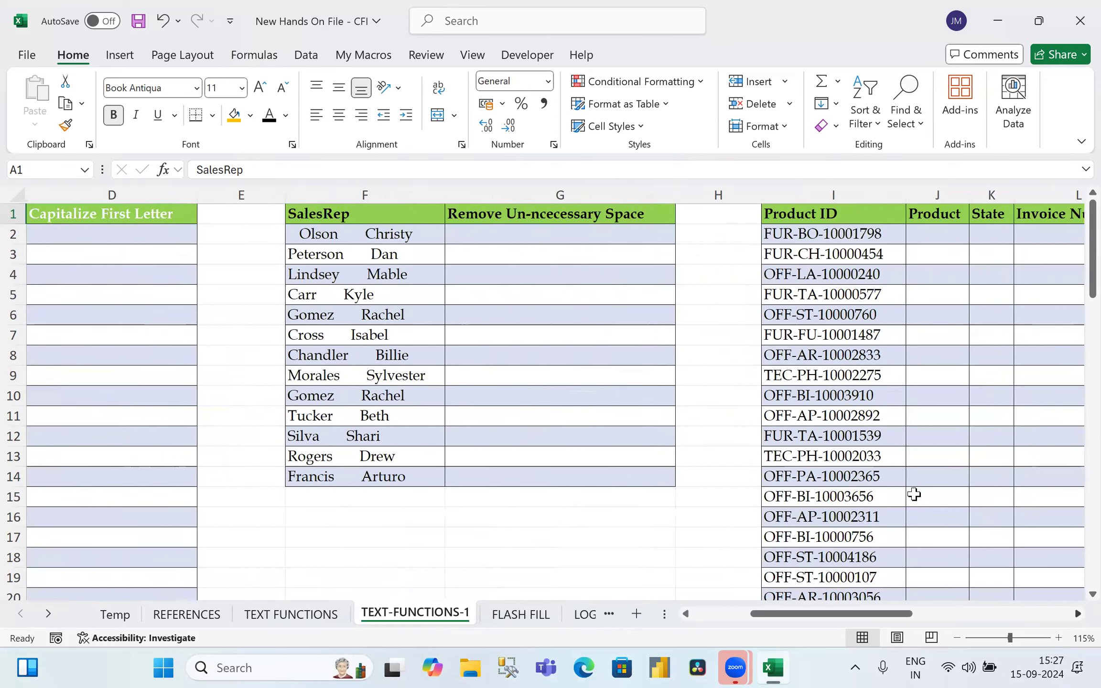
scroll(898, 406, "right", 3)
scroll(768, 331, "right", 2)
scroll(769, 332, "up", 1, "ctrl")
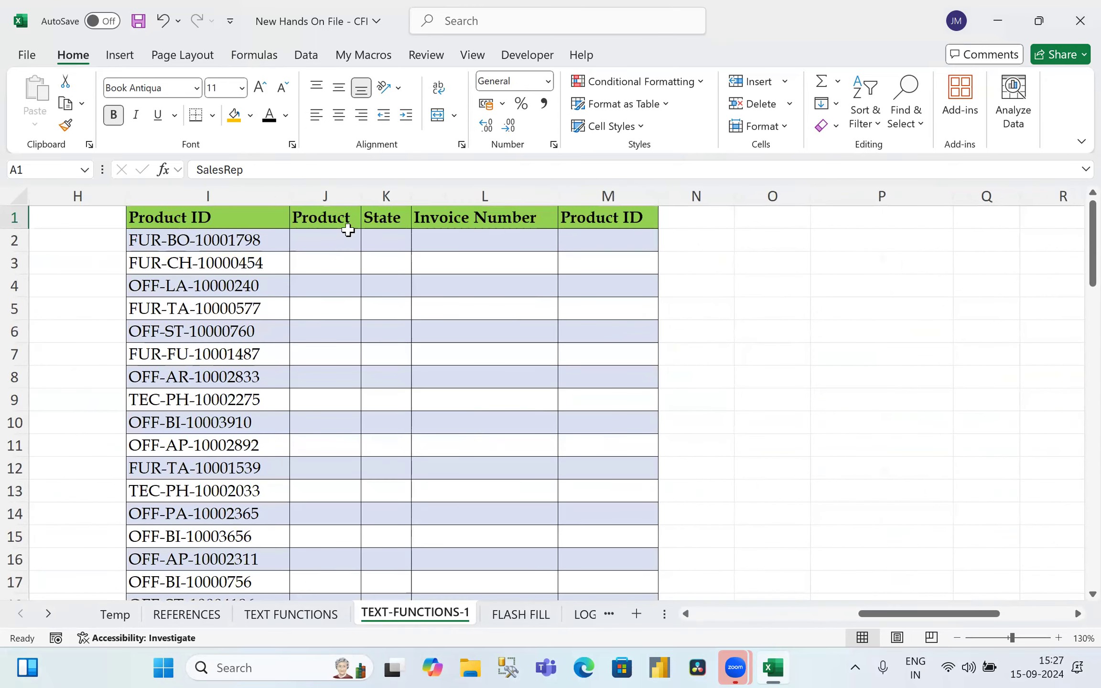
left_click(155, 240)
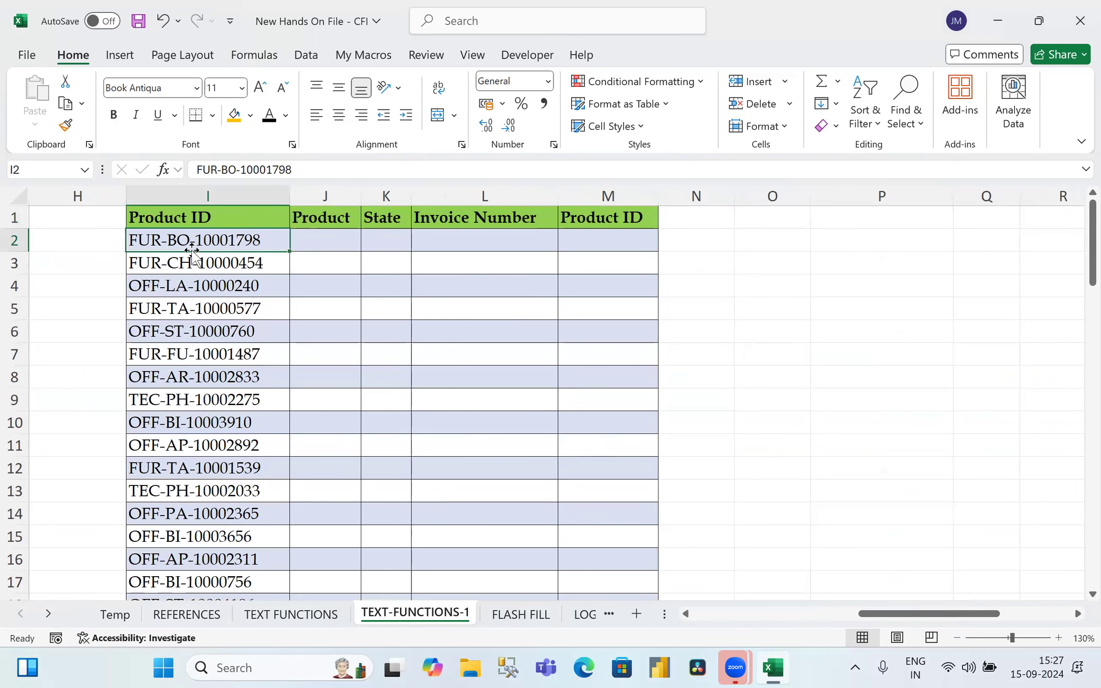
left_click_drag(191, 244, 190, 580)
scroll(205, 496, "up", 2)
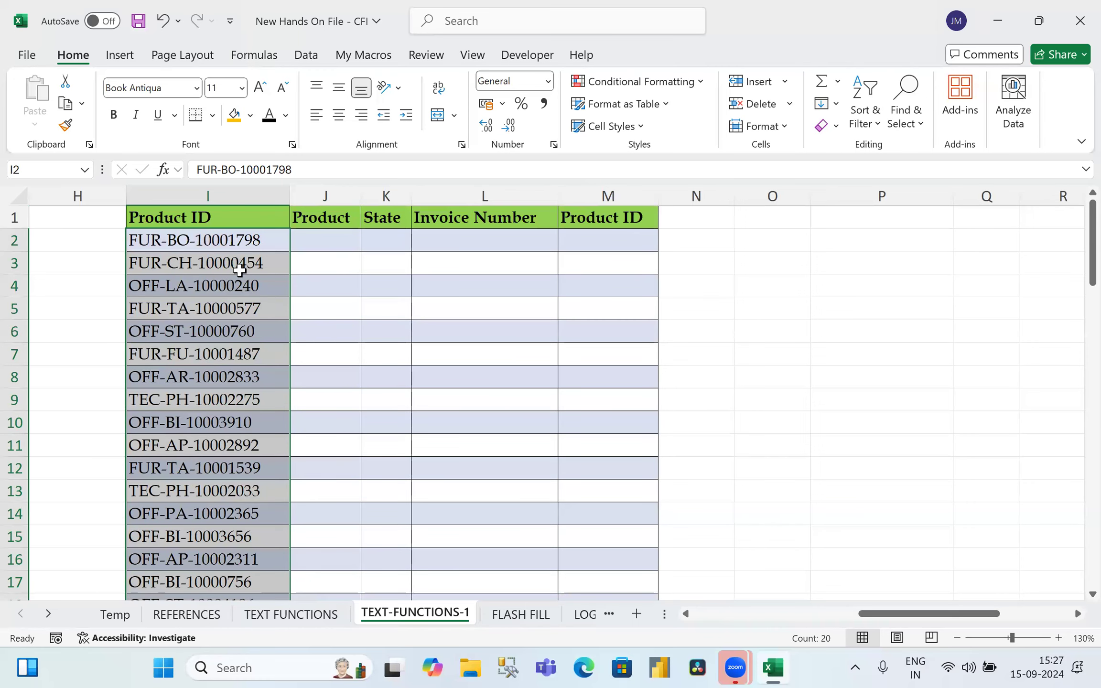
Step: Enter FUR as the product code in J2 for the first product ID
left_click(316, 241)
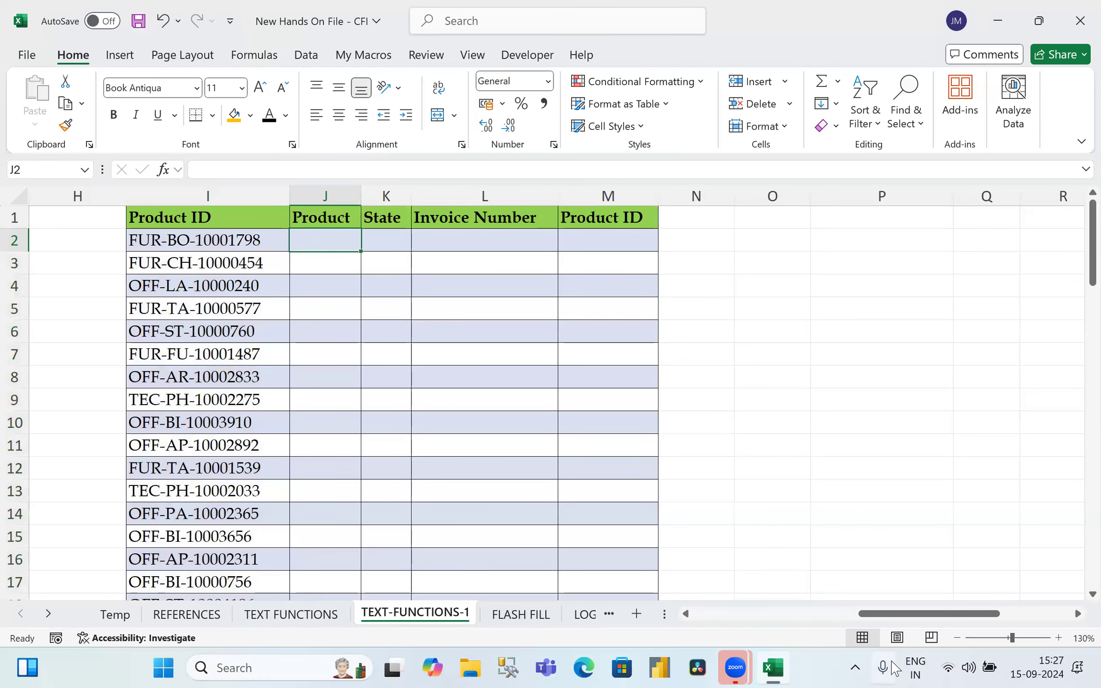
left_click(1007, 666)
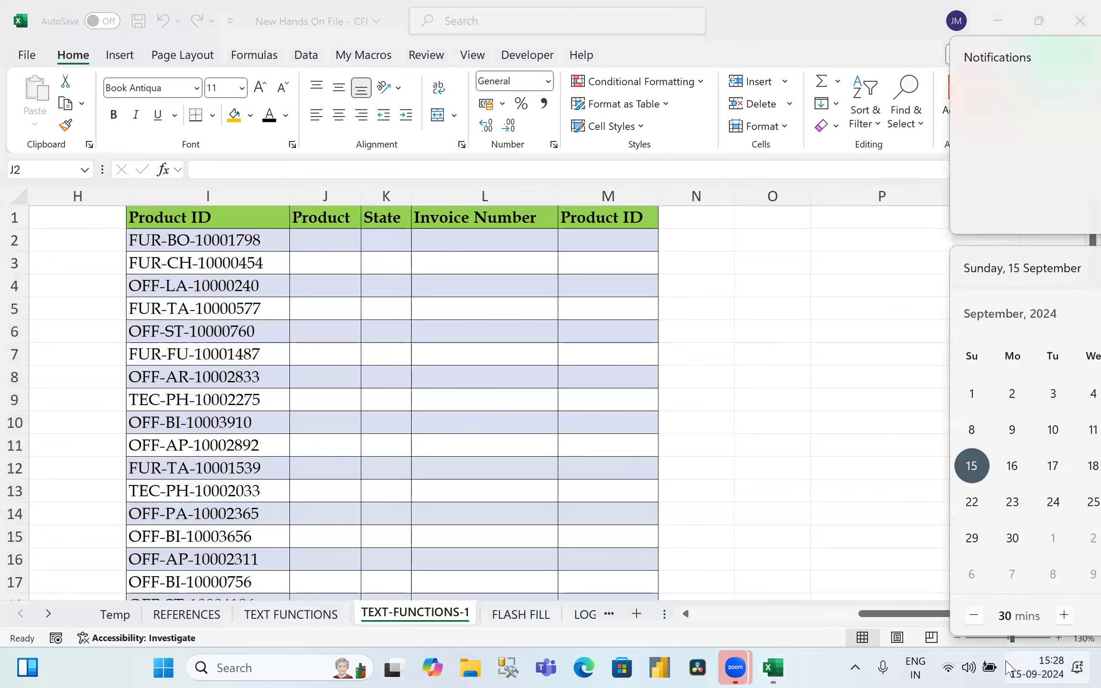
left_click(1006, 667)
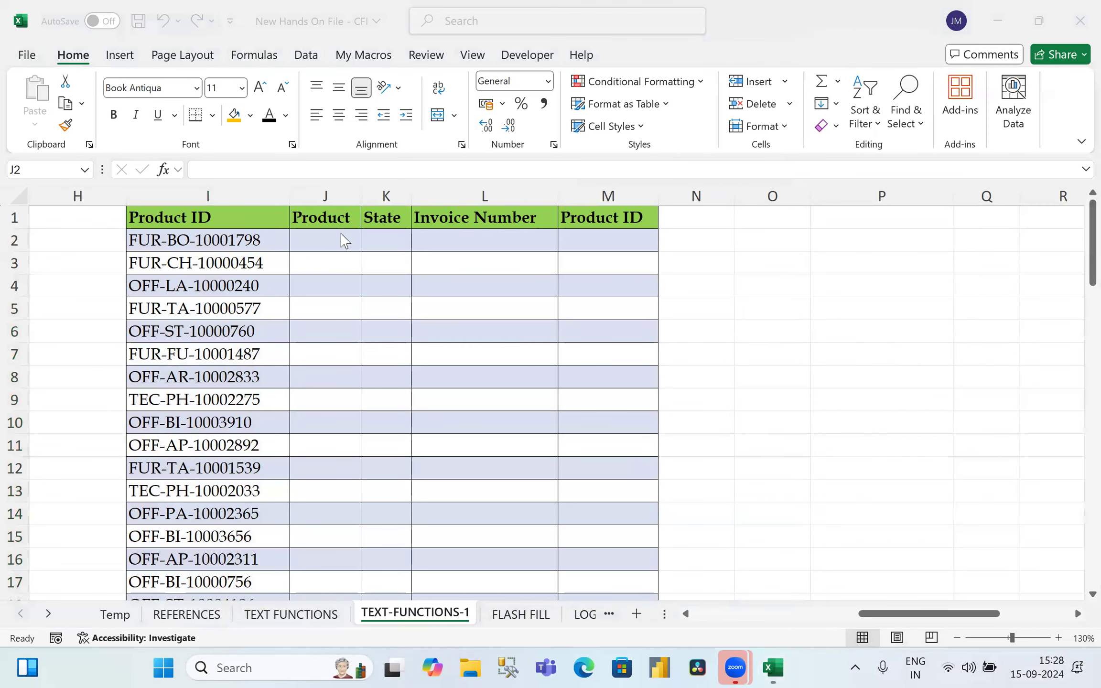
left_click(314, 248)
type("FUR")
key("BackSpace")
key("BackSpace")
type("UR")
key("Tab")
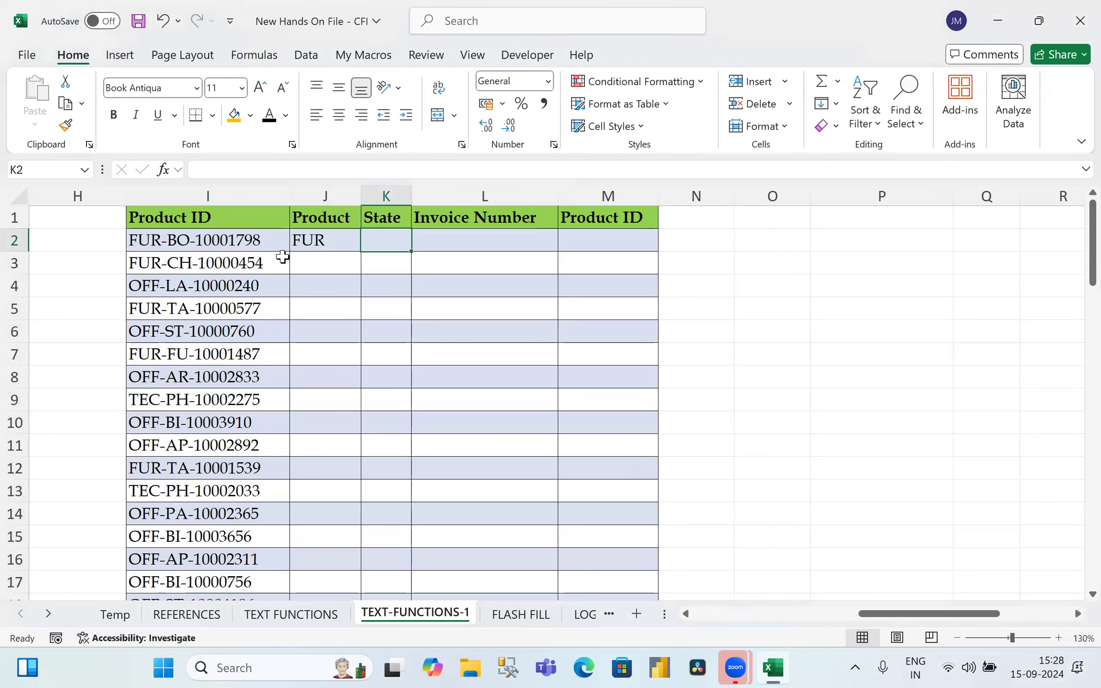
Step: Enter BO as the state in K2 and the digits ending the product ID in I2 as the invoice number in L2
type("BO")
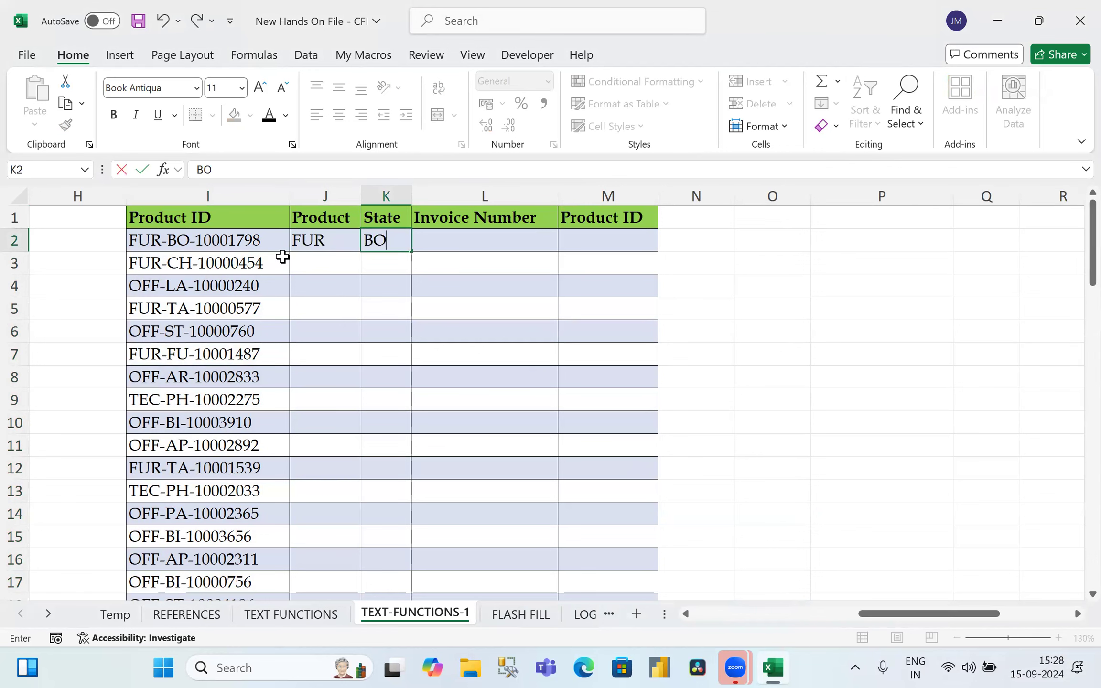
key("Tab")
type("100")
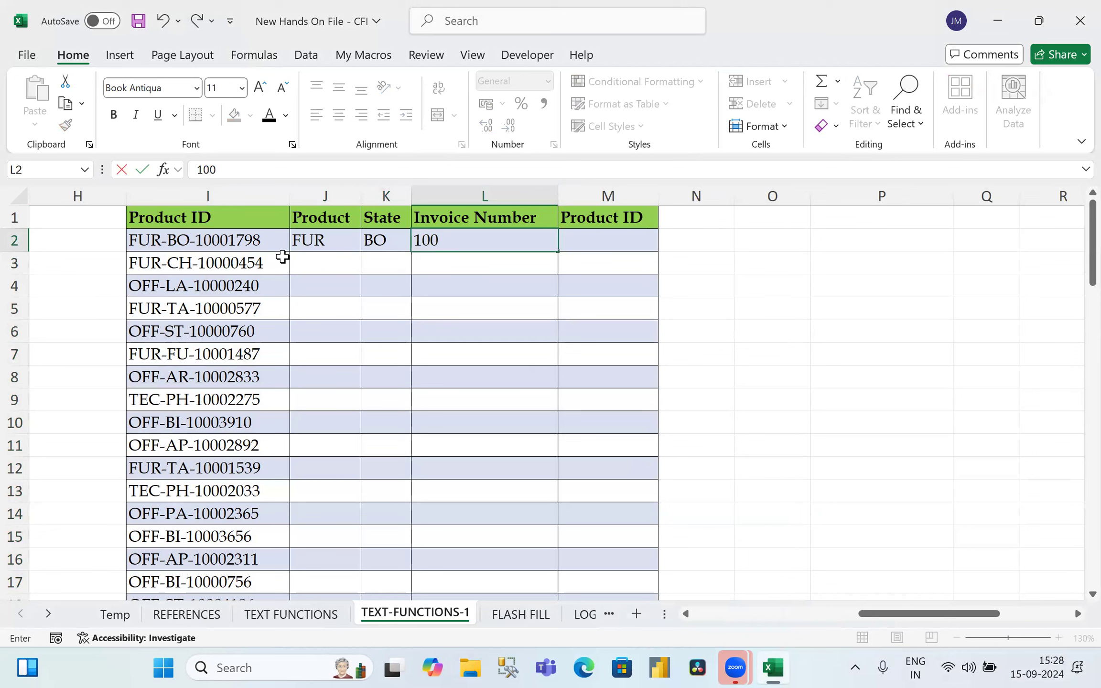
type("01798")
key("ctrl+Return")
key("Tab")
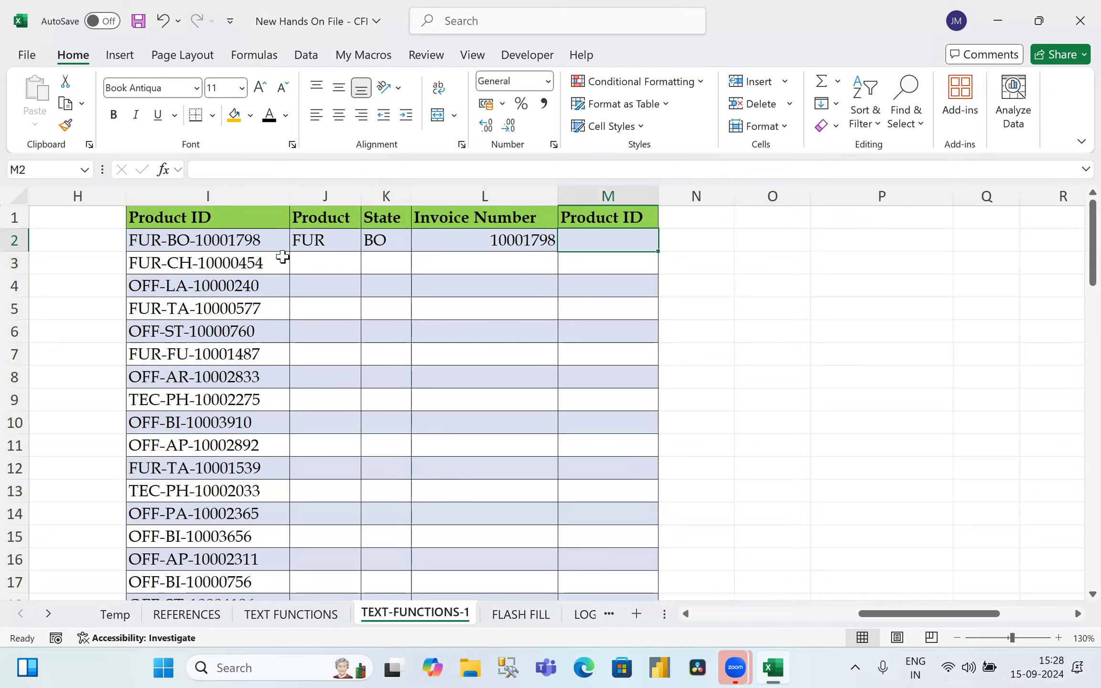
Step: Enter the recombined product ID FUR-BO-10001798 in M2
type("FUR")
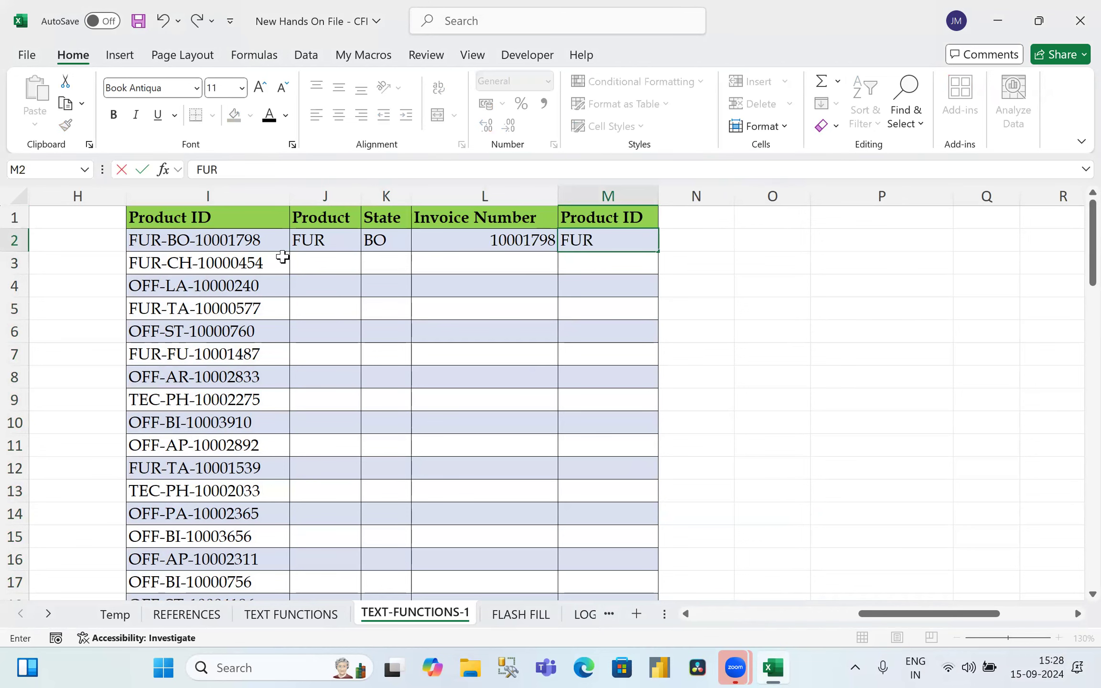
type("-BO-1000")
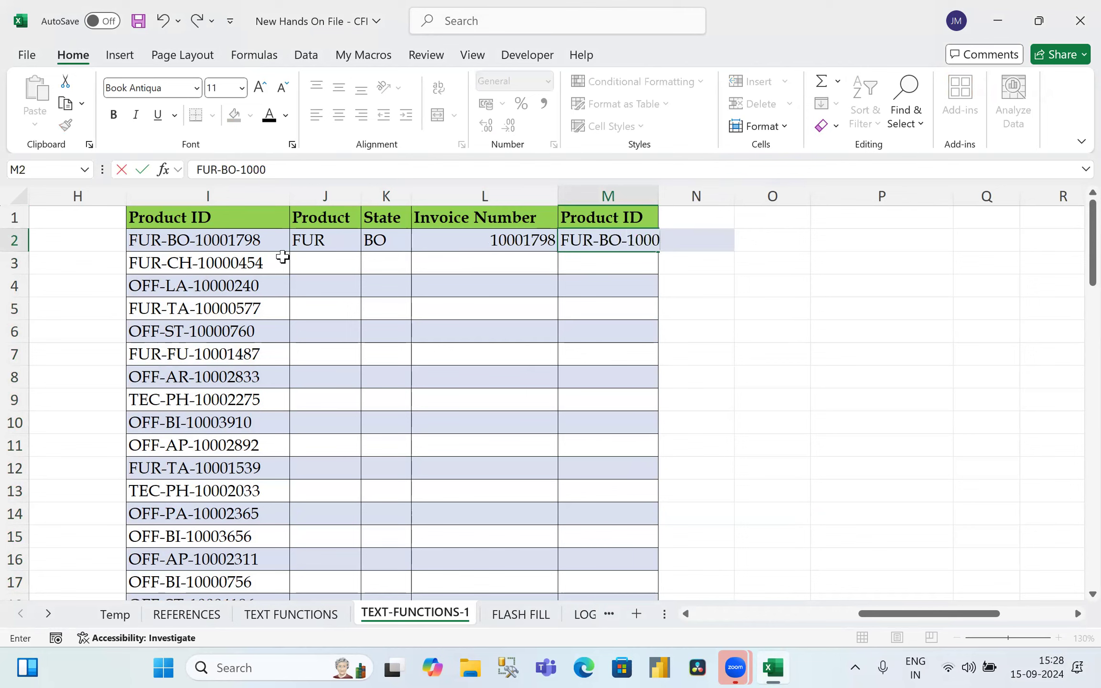
type("1798")
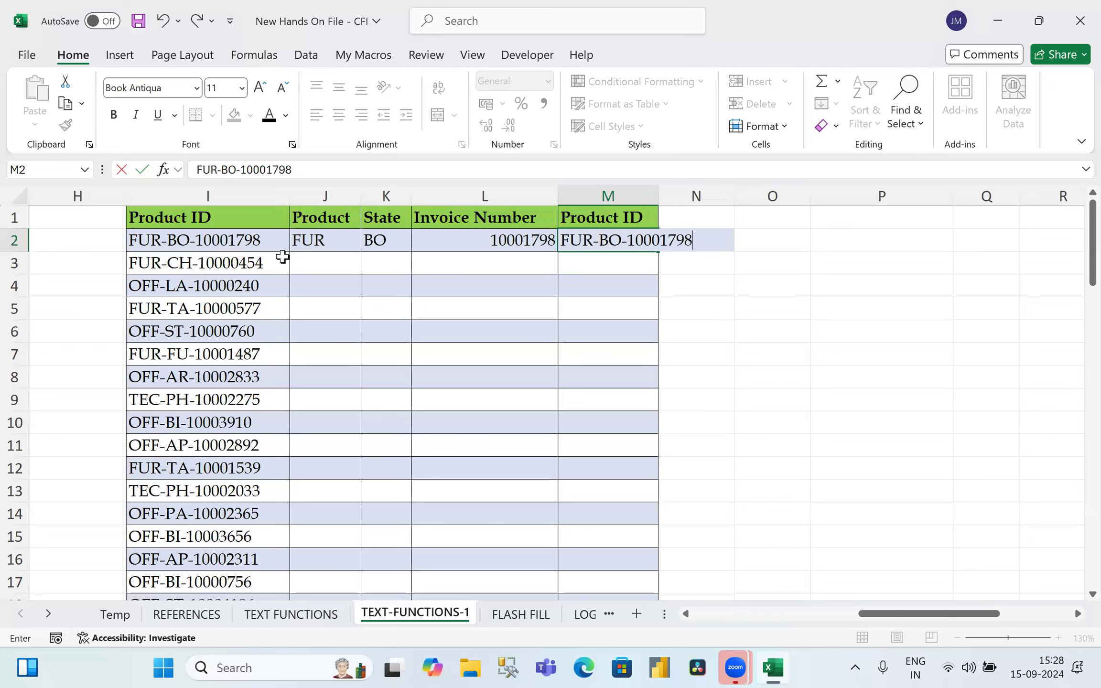
key("Return")
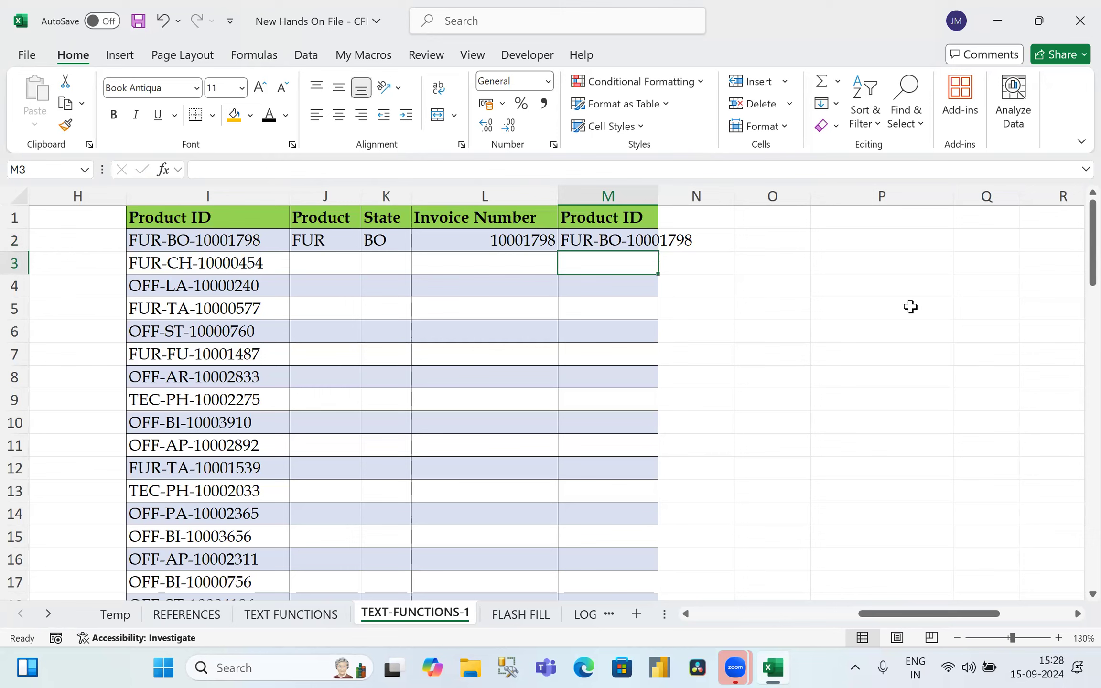
left_click(866, 303)
type("=")
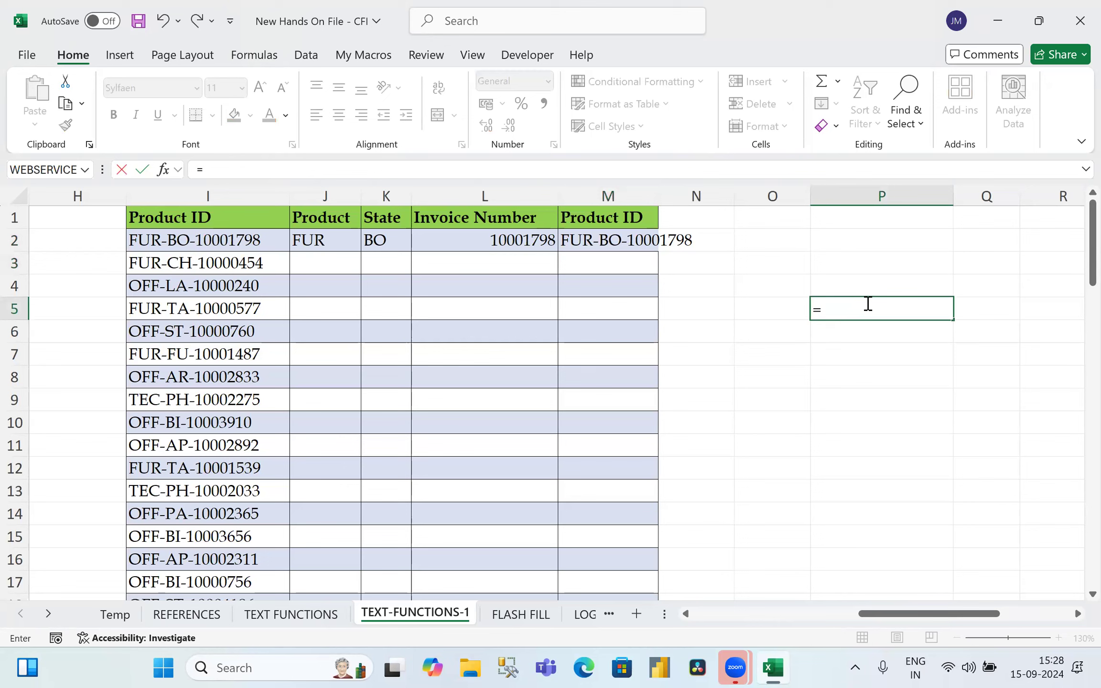
key("Left")
key("Left")
key("Left")
key("Left")
key("Left")
key("Left")
key("Left")
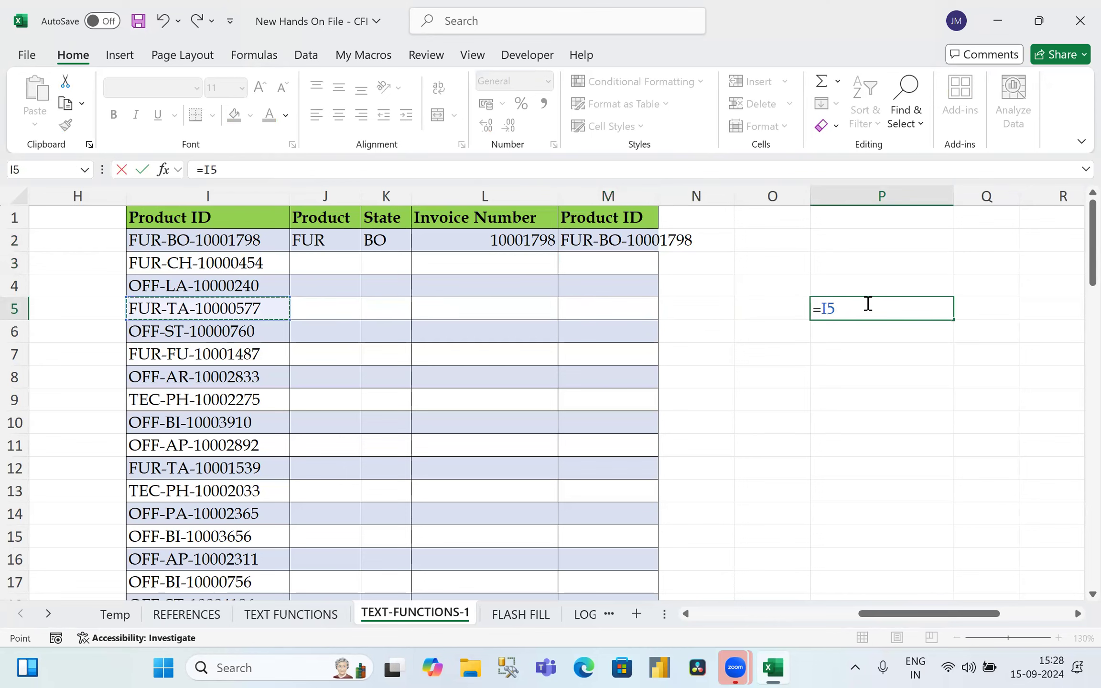
type("+")
key("Left")
key("Left")
key("Left")
key("Left")
key("Left")
key("Left")
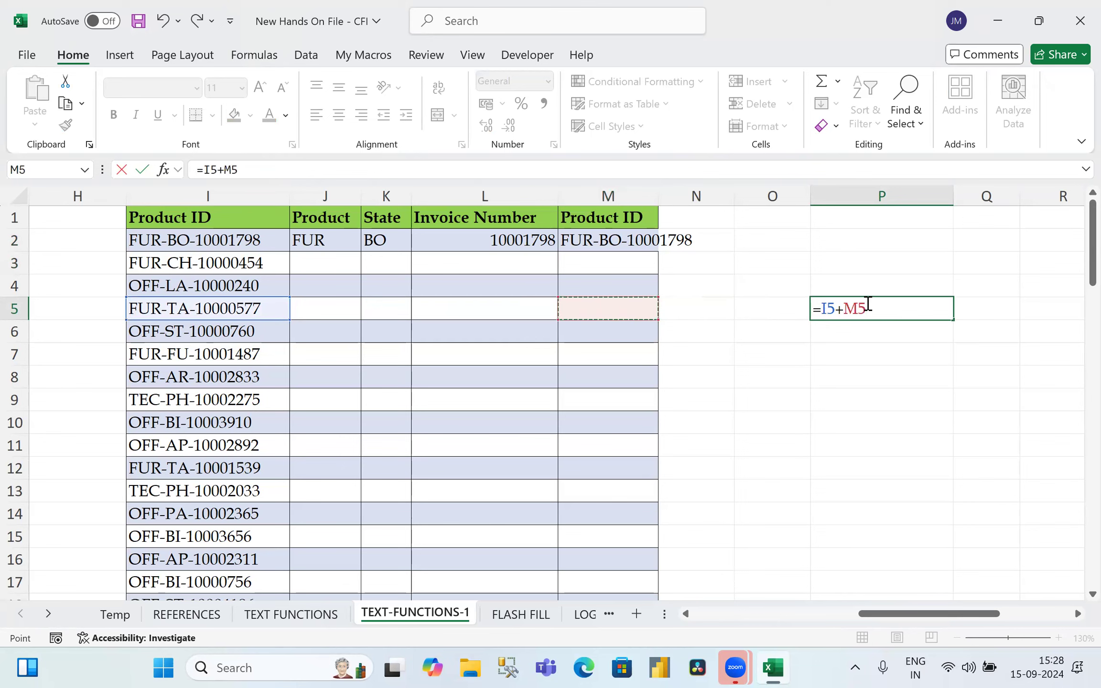
key("Left")
key("Down")
key("Down")
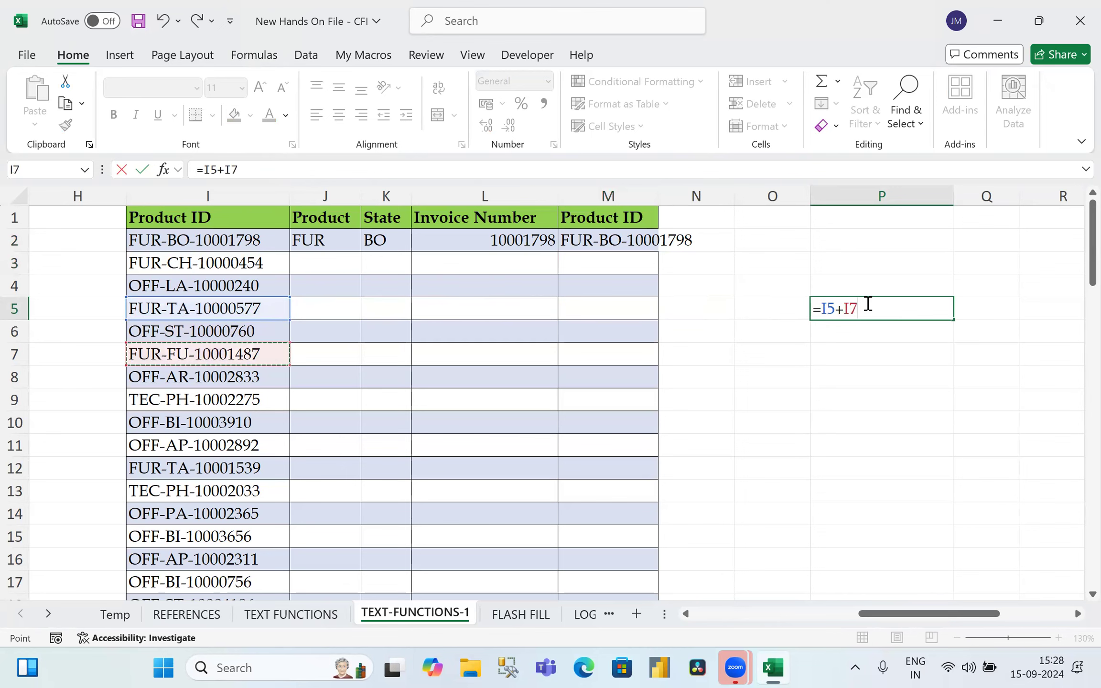
key("BackSpace")
key("BackSpace")
key("BackSpace")
key("BackSpace")
key("BackSpace")
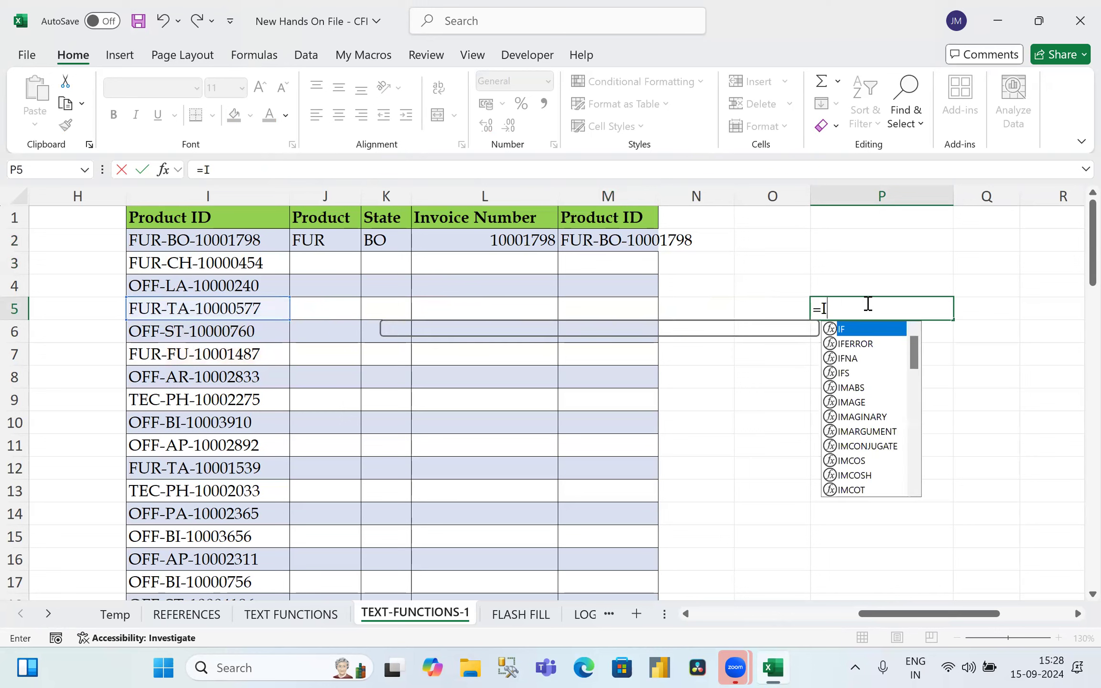
type("SUM")
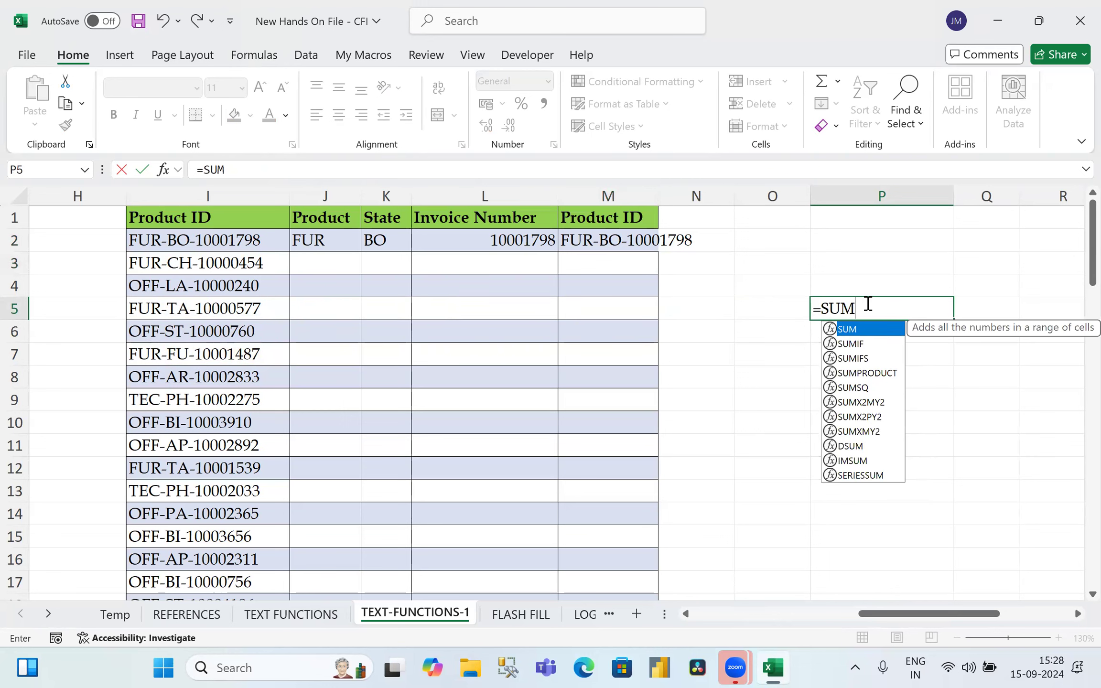
key("Escape")
key("Escape")
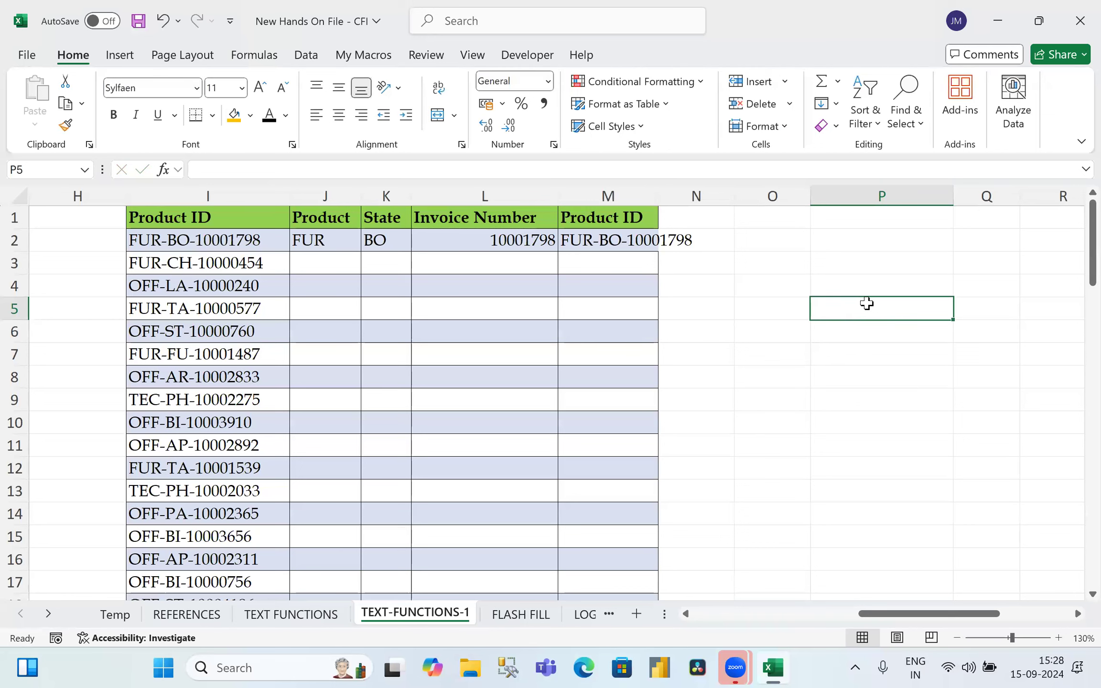
Step: Examine the Student Name table starting at F27, highlighting its student names and empty First Name and Last Name columns
key("Left")
key("Left")
key("Left")
key("Left")
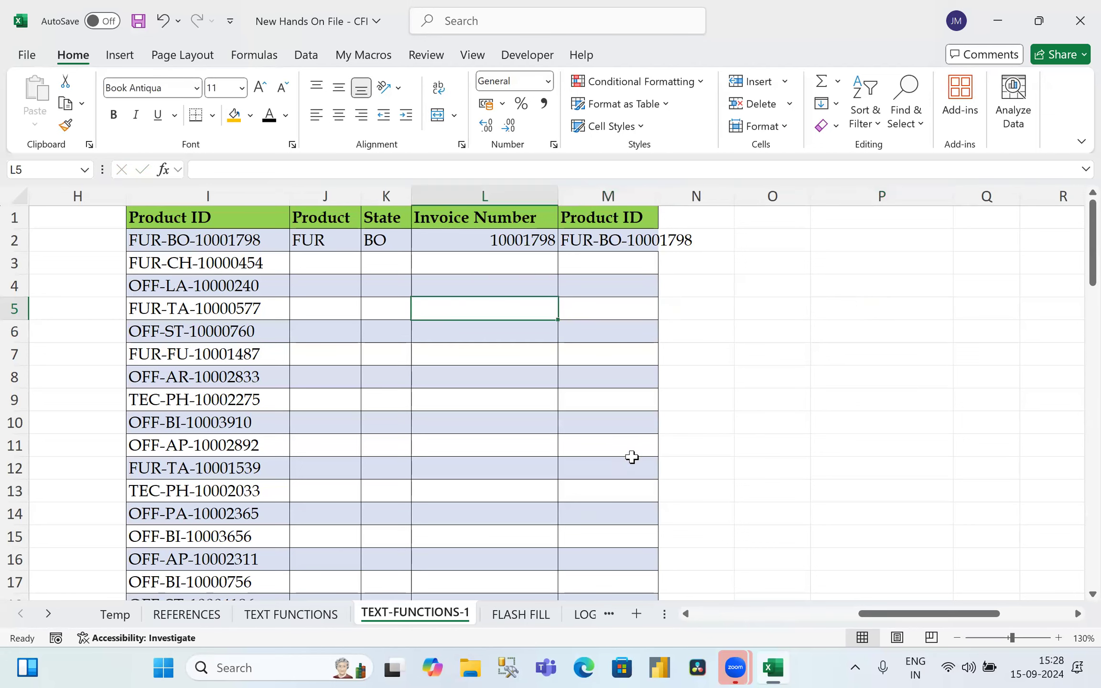
scroll(631, 457, "down", 5)
scroll(640, 540, "down", 2)
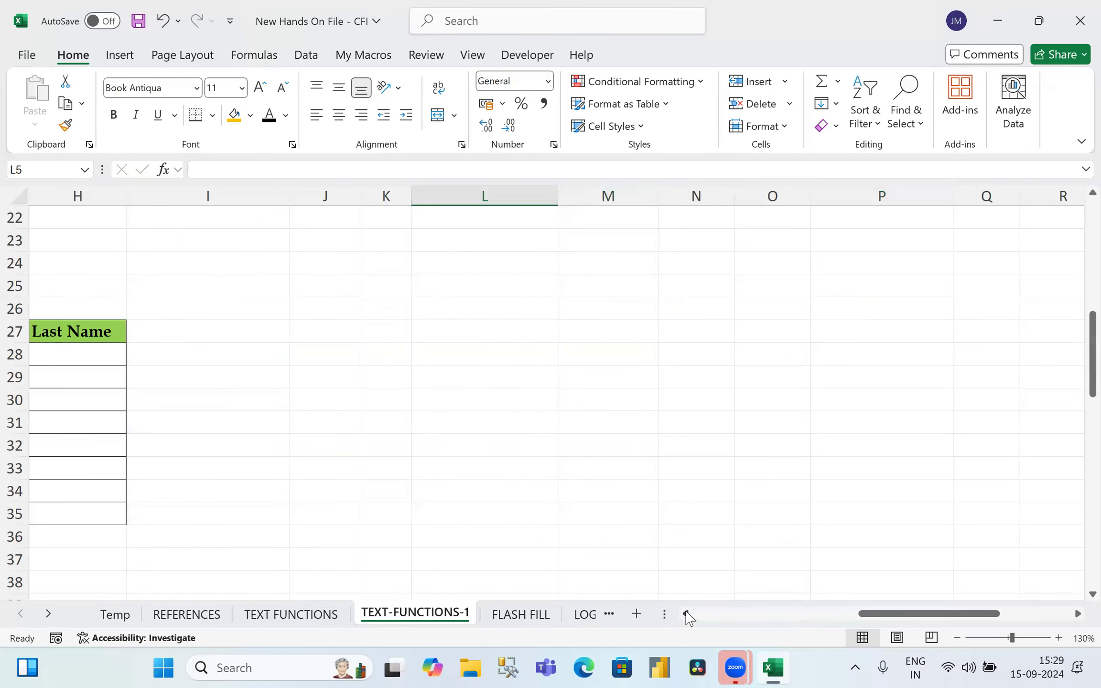
left_click(685, 613)
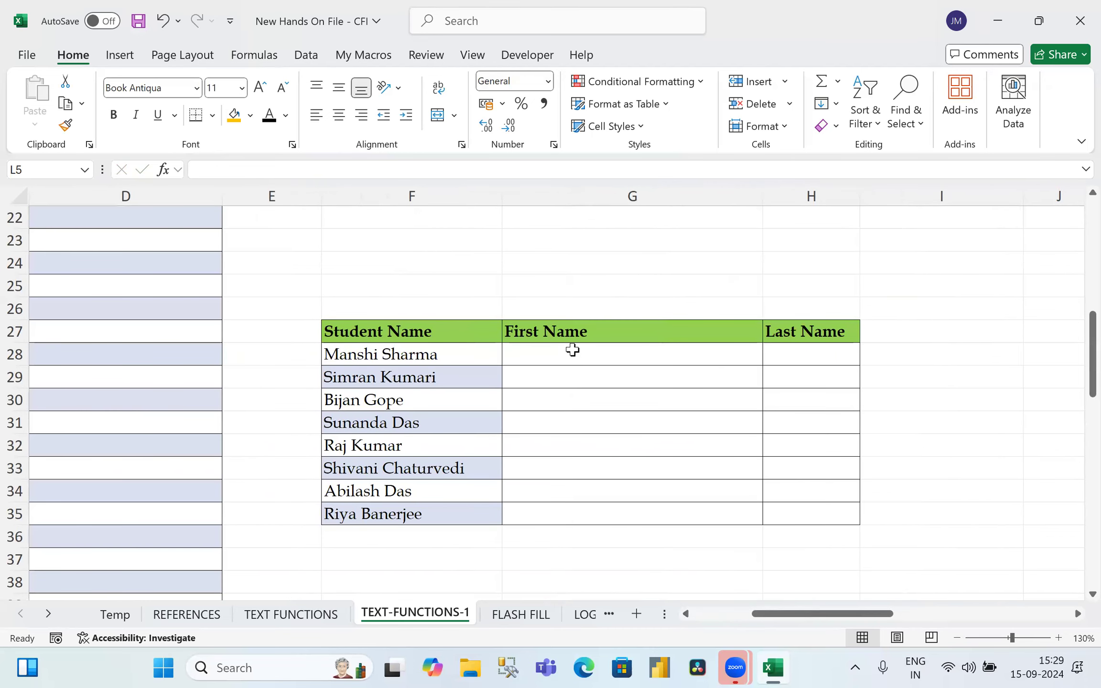
left_click(572, 350)
left_click_drag(447, 355, 424, 515)
left_click_drag(547, 355, 531, 514)
left_click_drag(428, 361, 421, 515)
left_click_drag(826, 359, 817, 516)
left_click(496, 397)
Step: Return to the SalesRep letter-case table and select B2, the first Small Letter cell
scroll(506, 327, "up", 4)
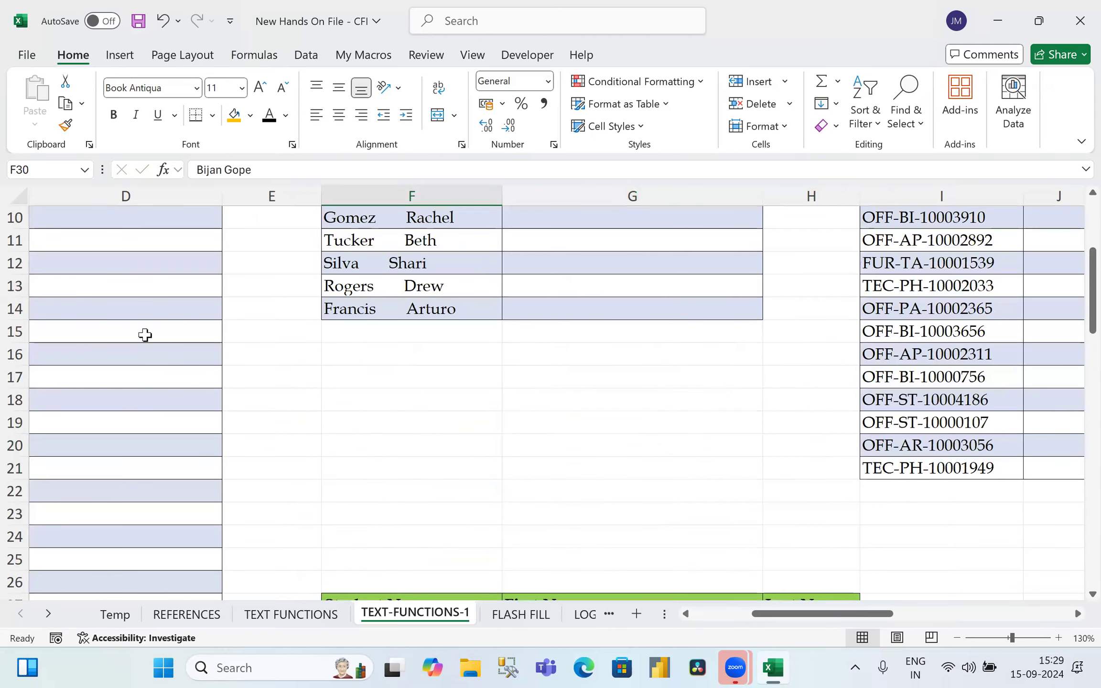
left_click(145, 334)
left_click_drag(721, 636, 709, 635)
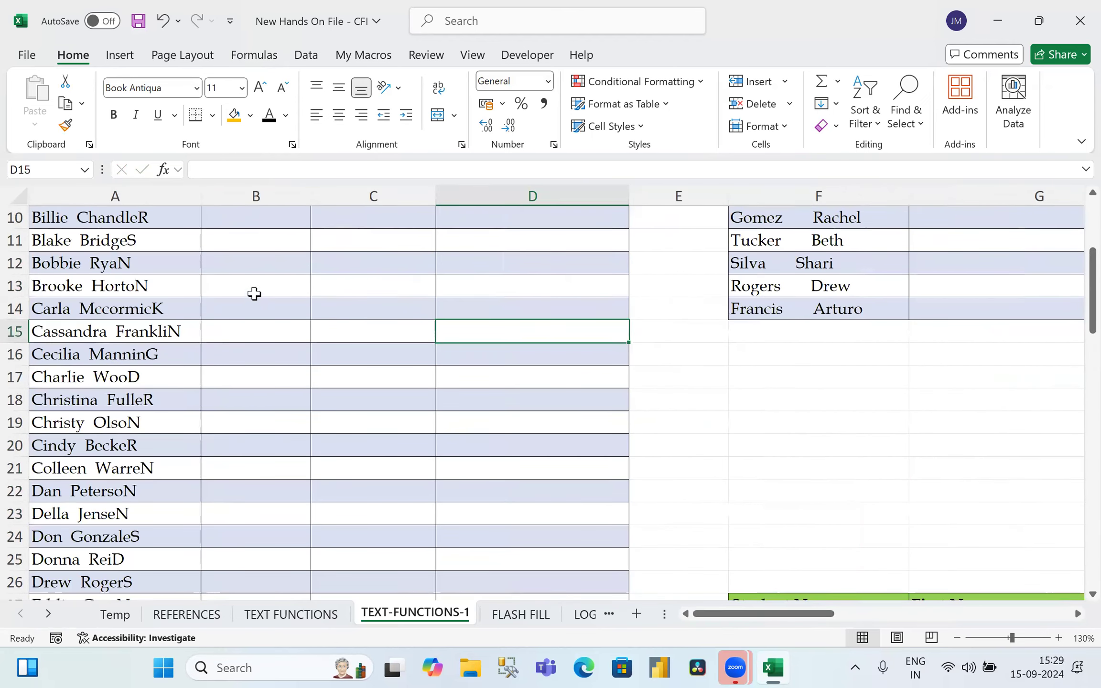
left_click(254, 289)
scroll(287, 335, "up", 3)
left_click(270, 240)
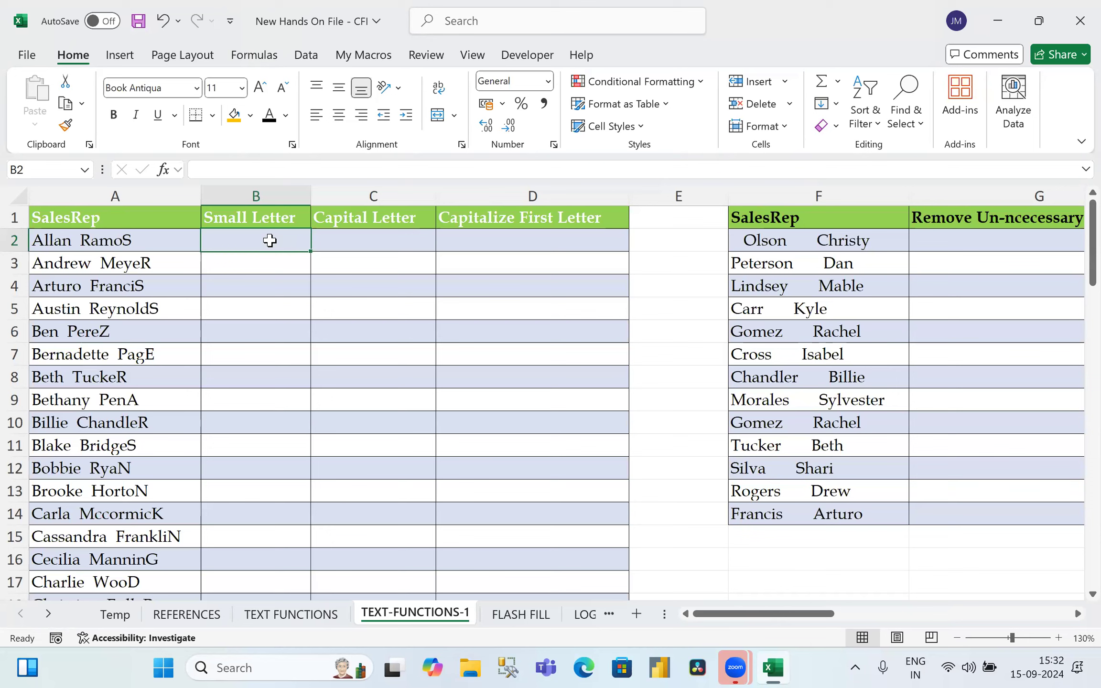
key("alt+Tab")
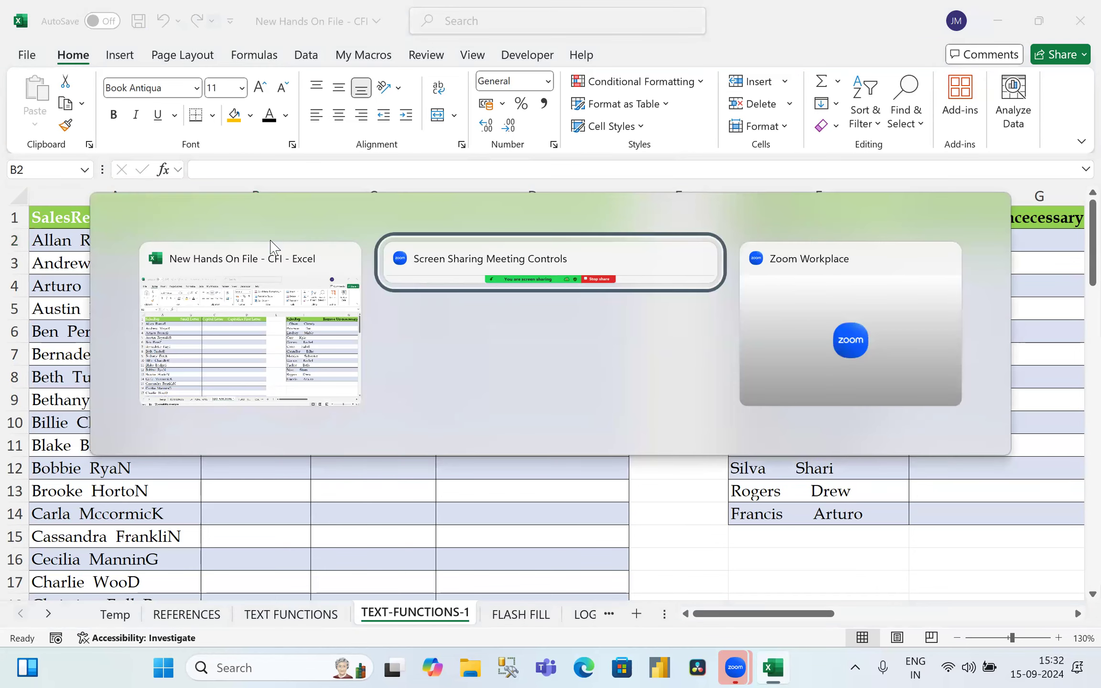
key("alt+Tab")
key("alt+Tab")
key("alt+Tab")
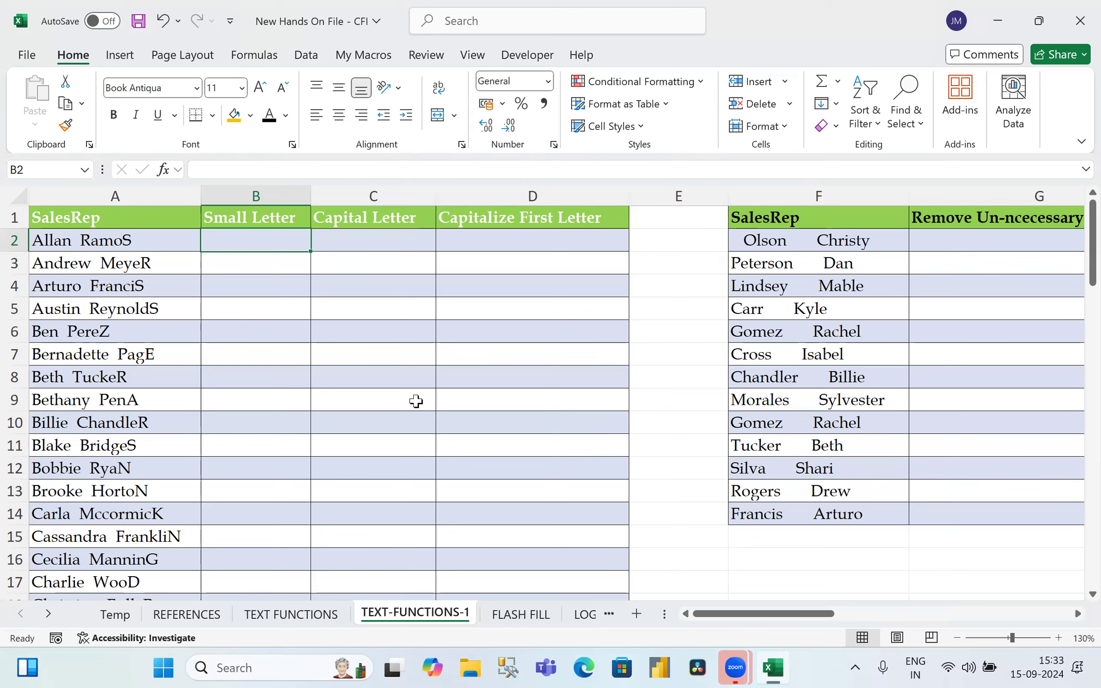
left_click(477, 377)
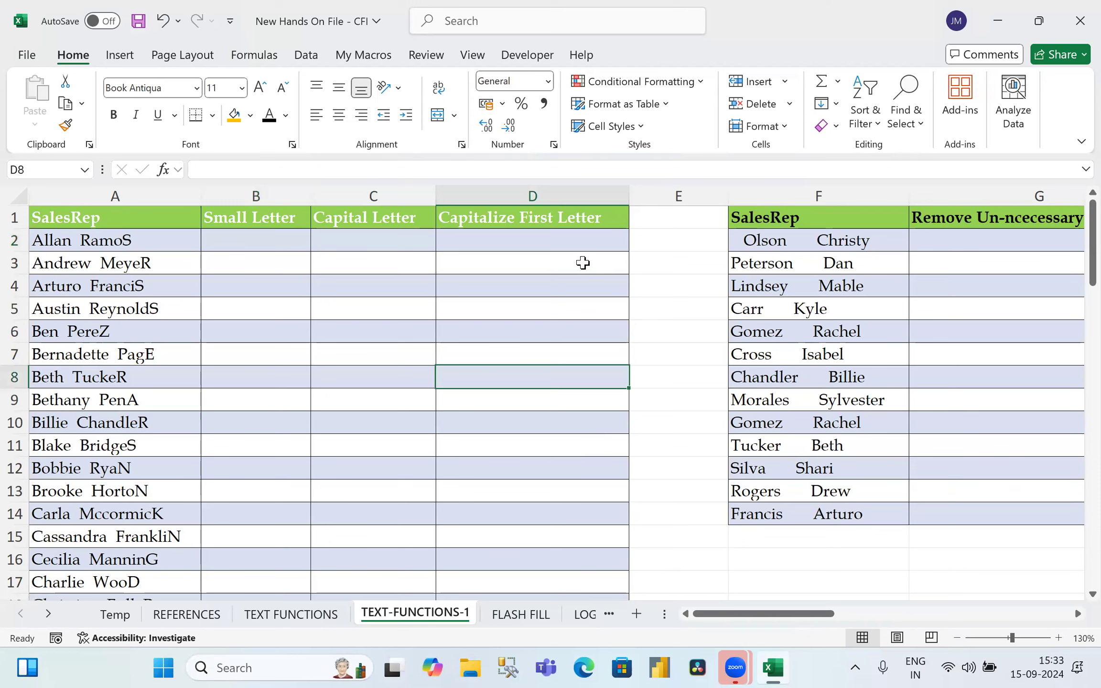
left_click(582, 262)
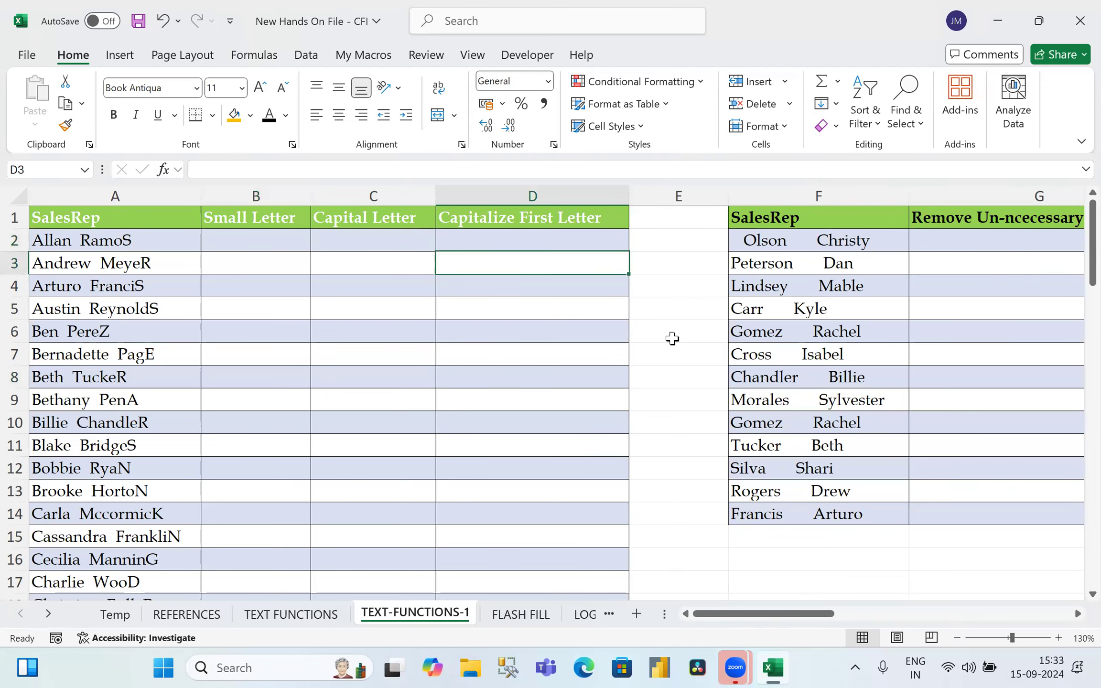
left_click(678, 382)
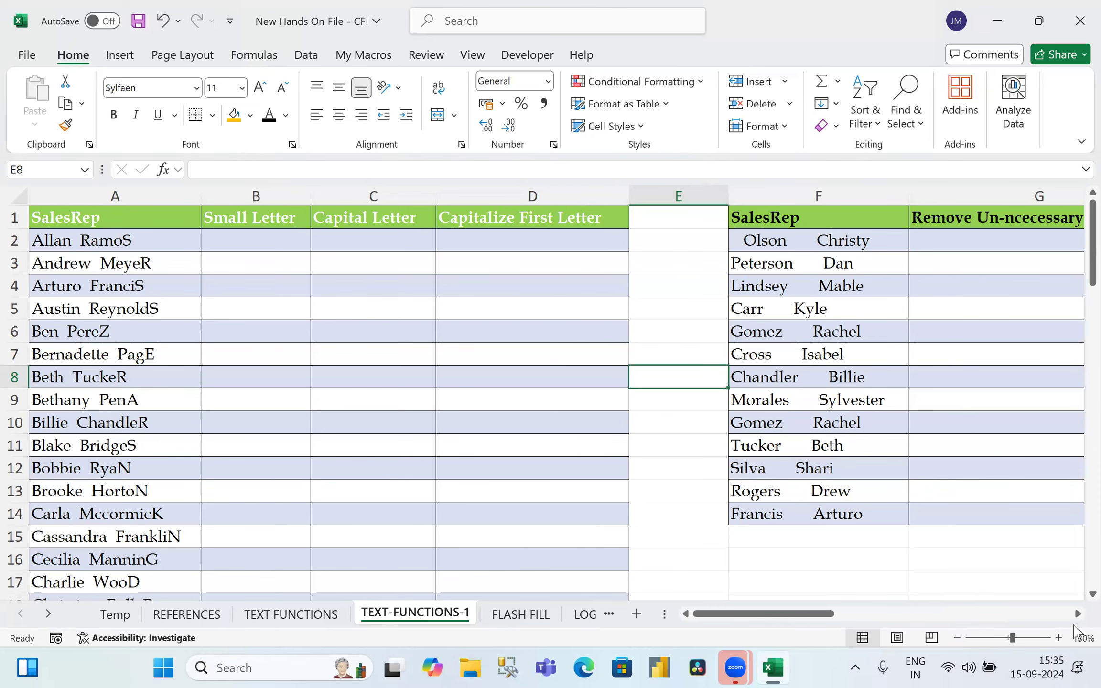
scroll(1075, 626, "right", 5)
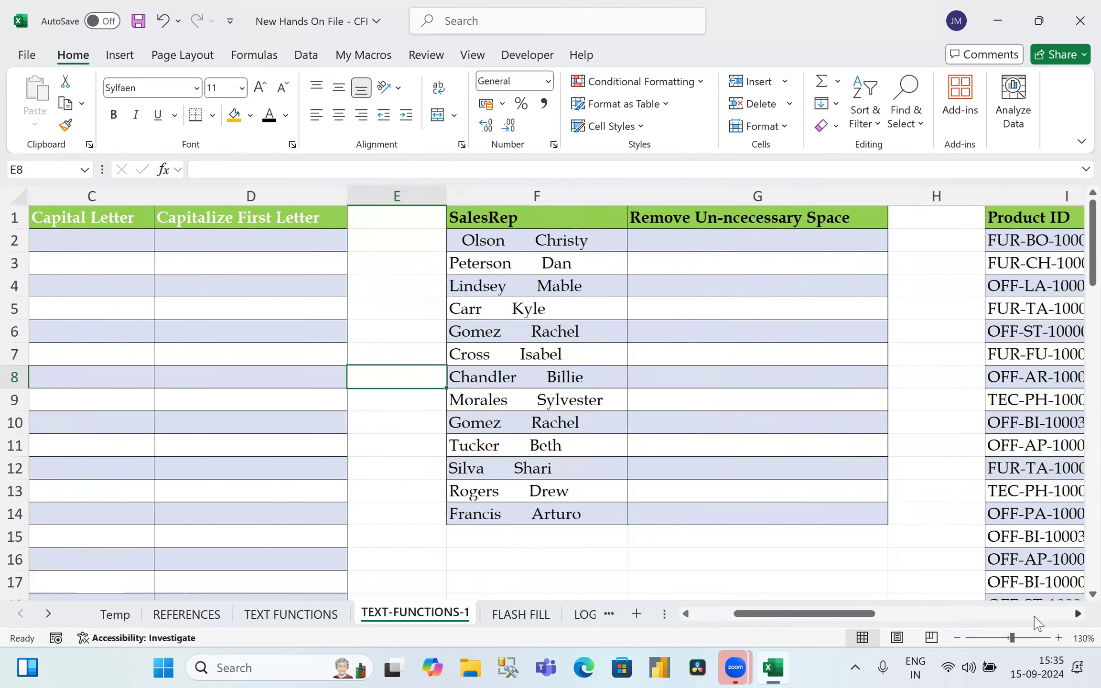
Step: Autofit the width of column M to fit the recombined product ID
scroll(1034, 623, "right", 10)
scroll(684, 616, "left", 11)
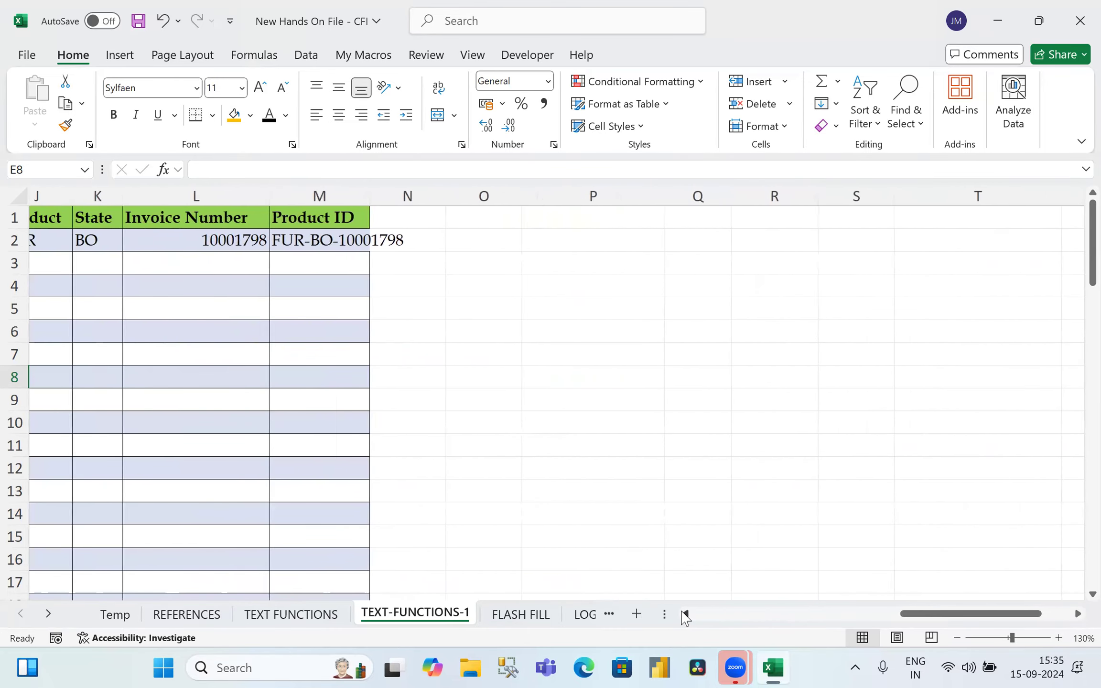
scroll(684, 616, "left", 2)
scroll(685, 617, "left", 1)
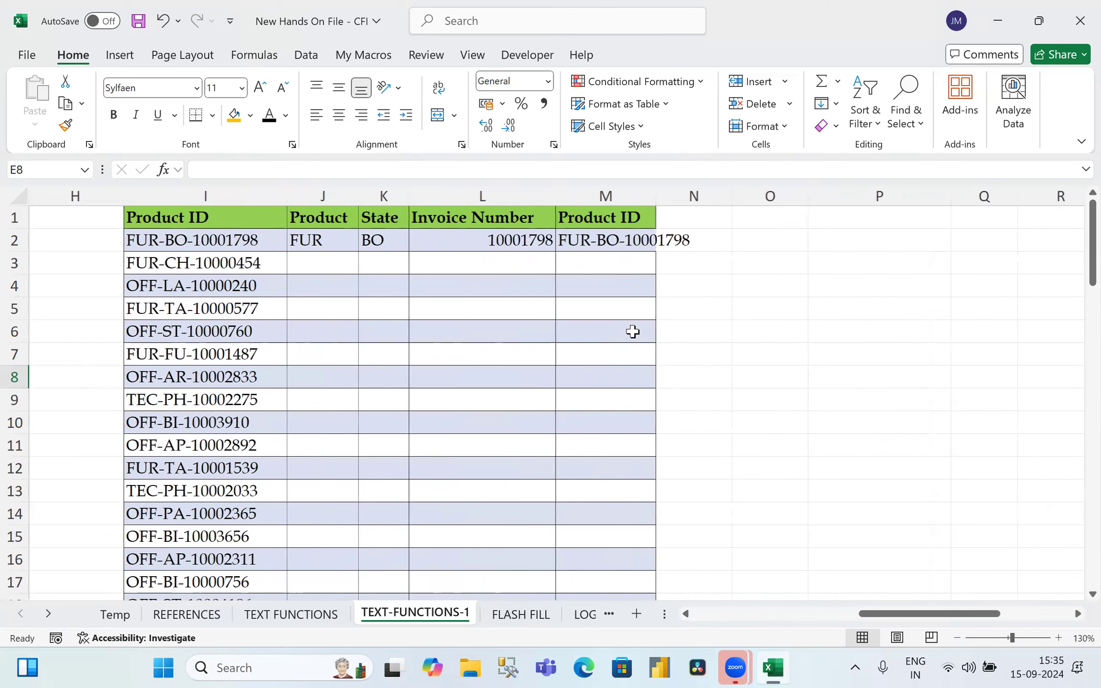
double_click(659, 196)
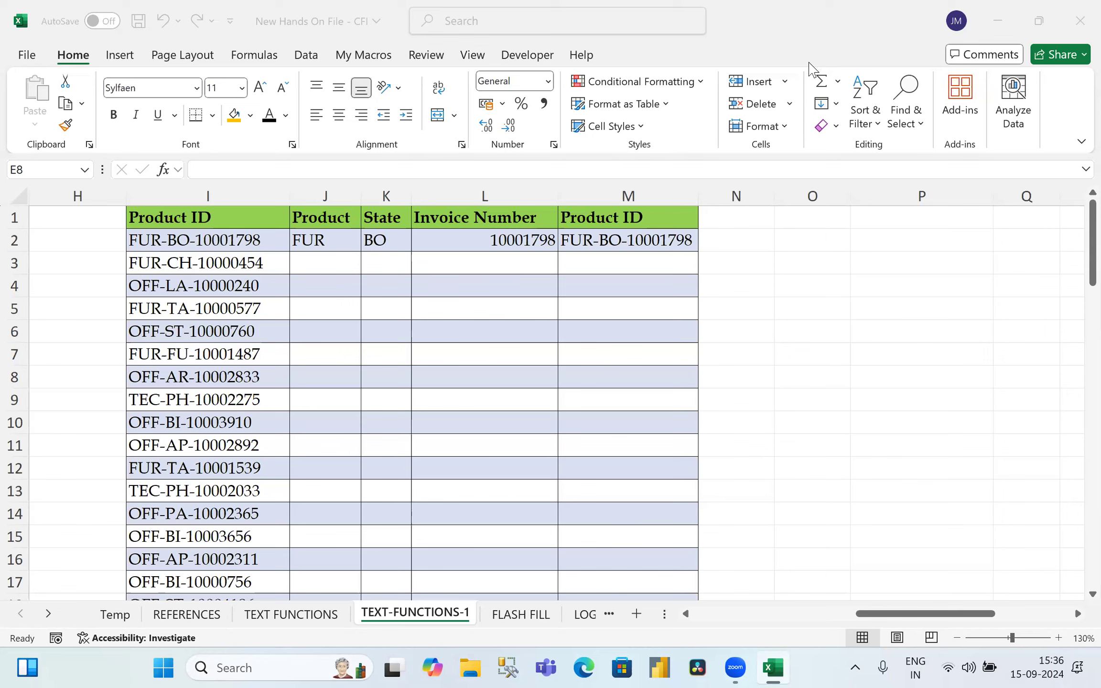
left_click(834, 446)
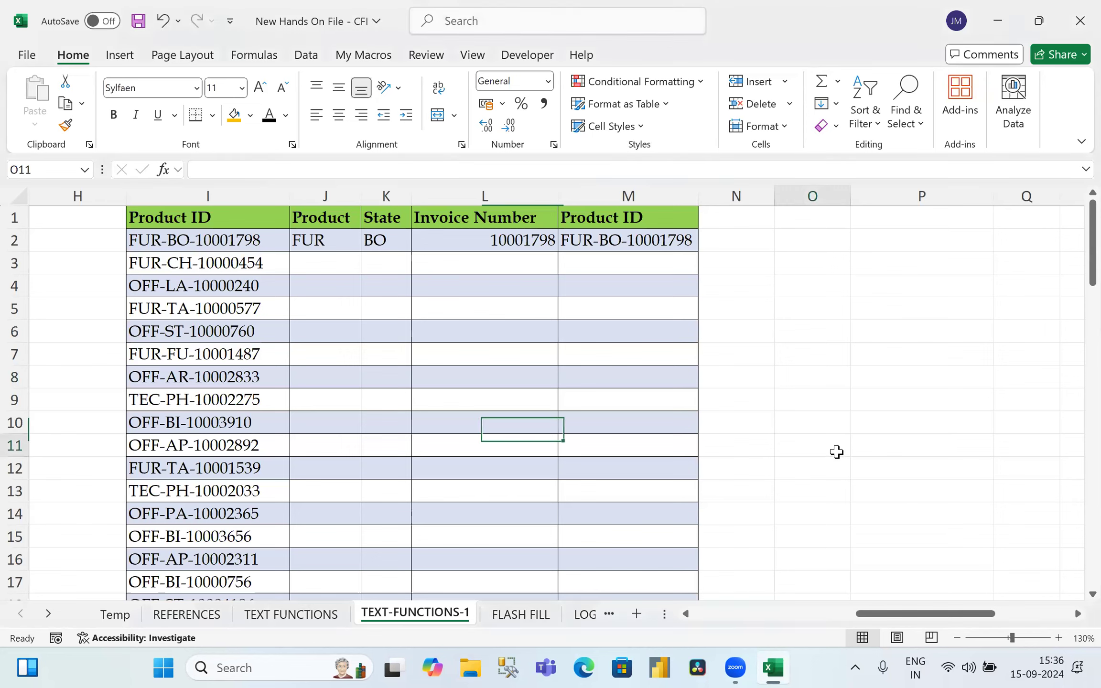
Step: Enter =LOWER(A2) in B2, the first Small Letter cell of the SalesRep letter-case table
left_click_drag(915, 614, 752, 614)
left_click(255, 240)
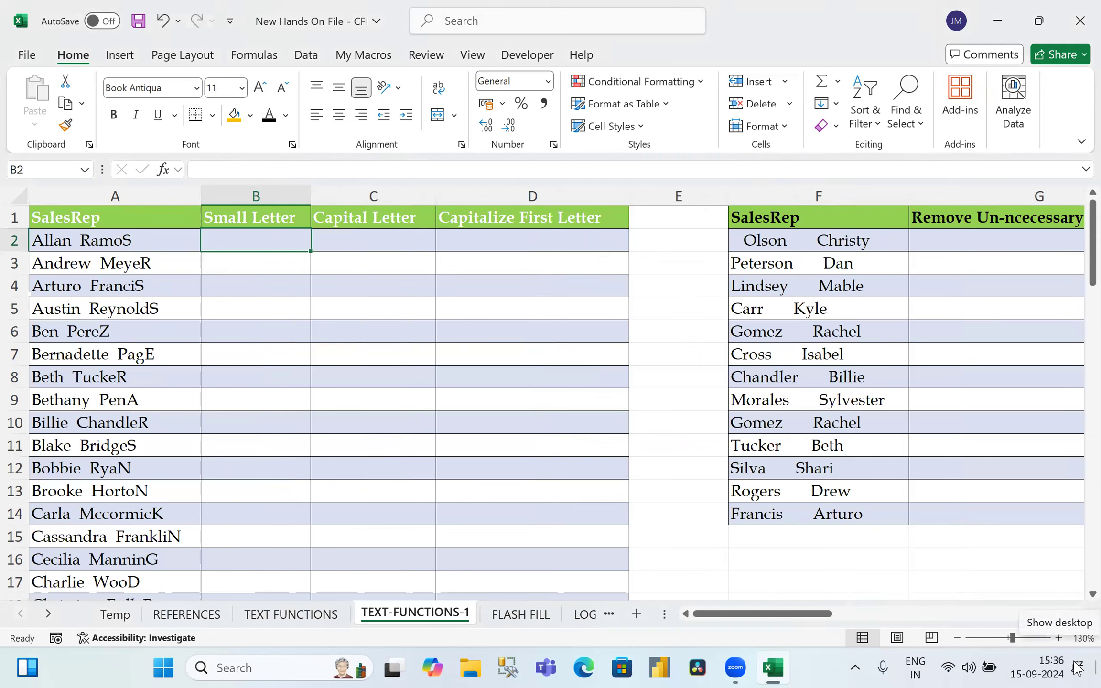
type("=")
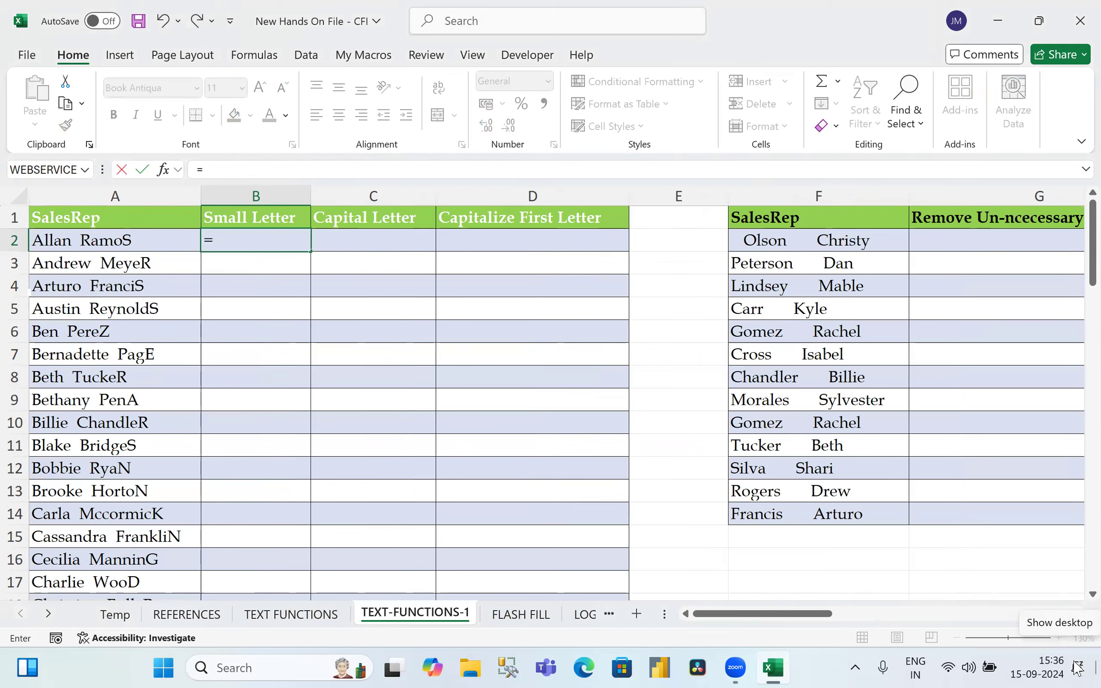
type("LOWER()")
key("BackSpace")
key("BackSpace")
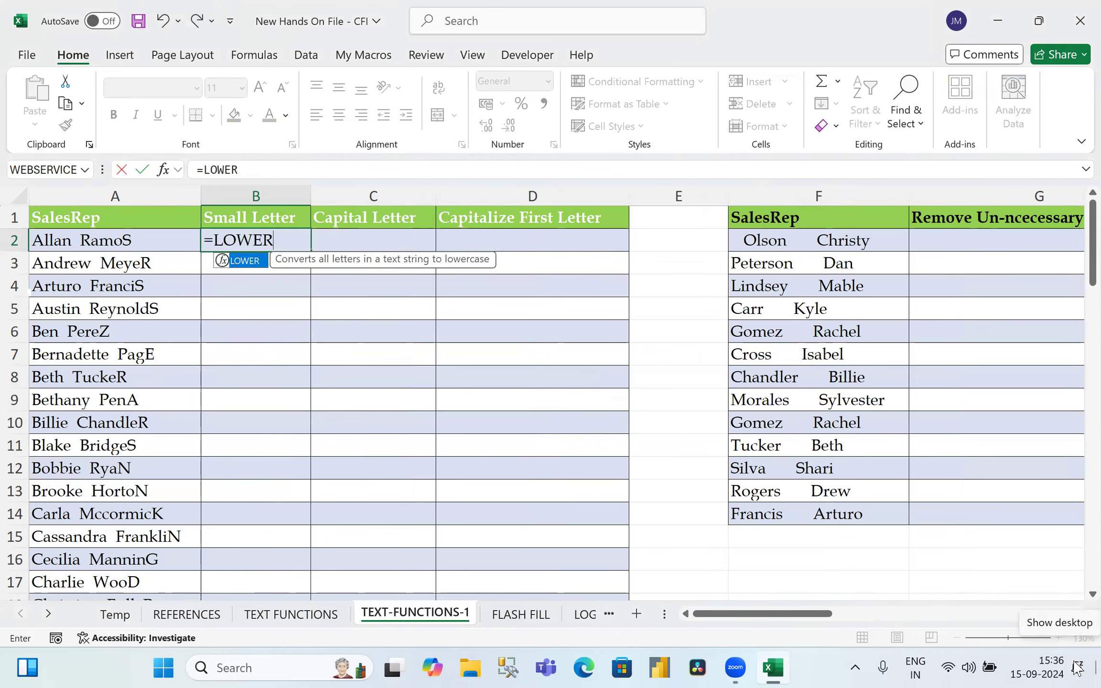
type(")")
key("BackSpace")
type("(")
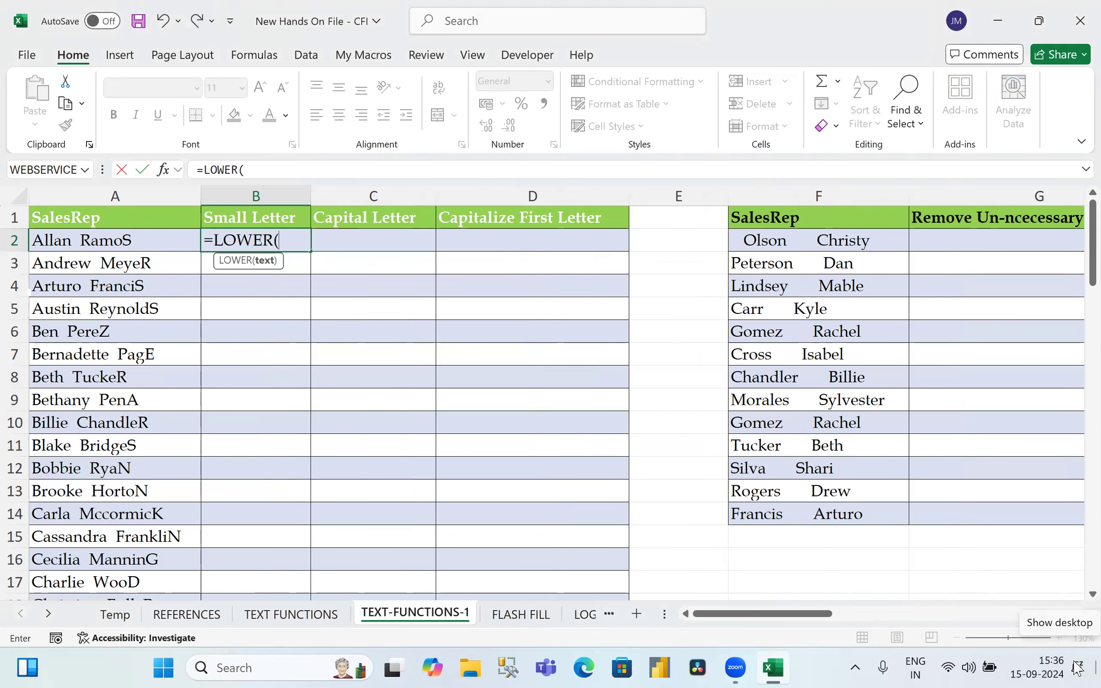
key("Left")
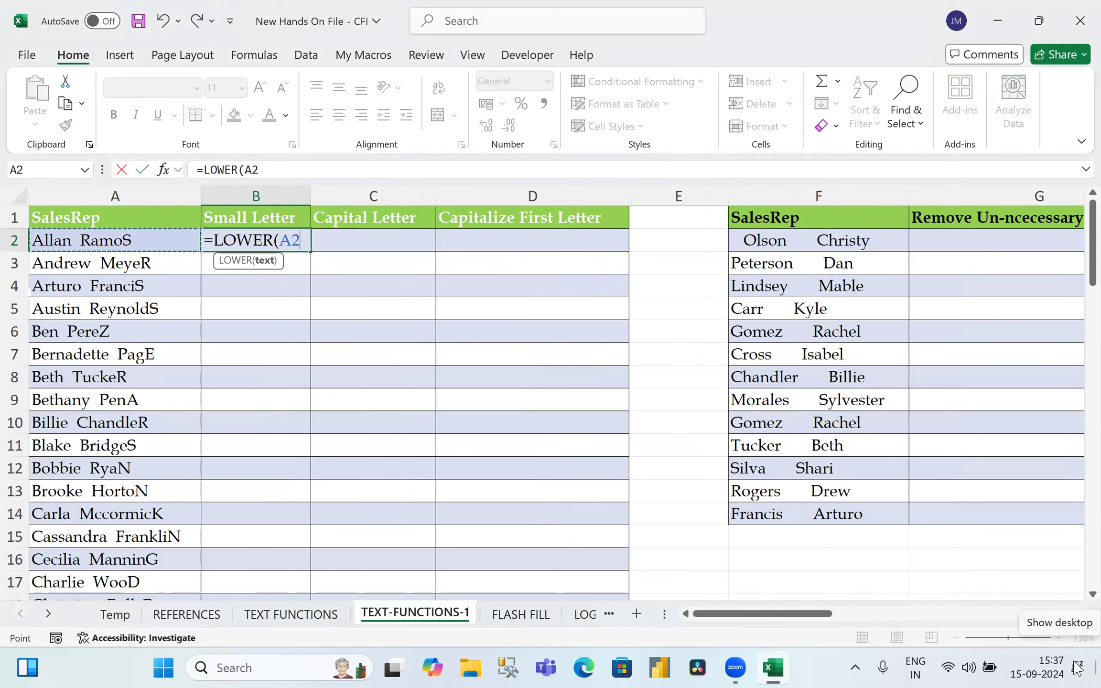
type(")")
key("Return")
key("Up")
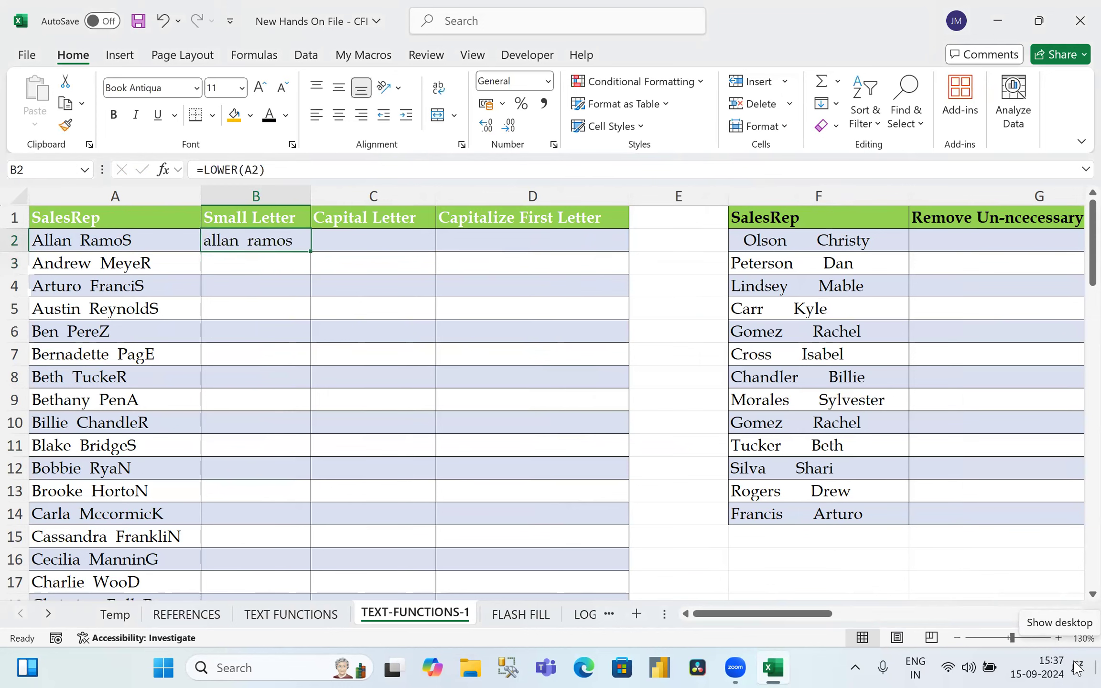
Step: Enter =UPPER(A2) in C2, the first Capital Letter cell
key("Right")
type("=")
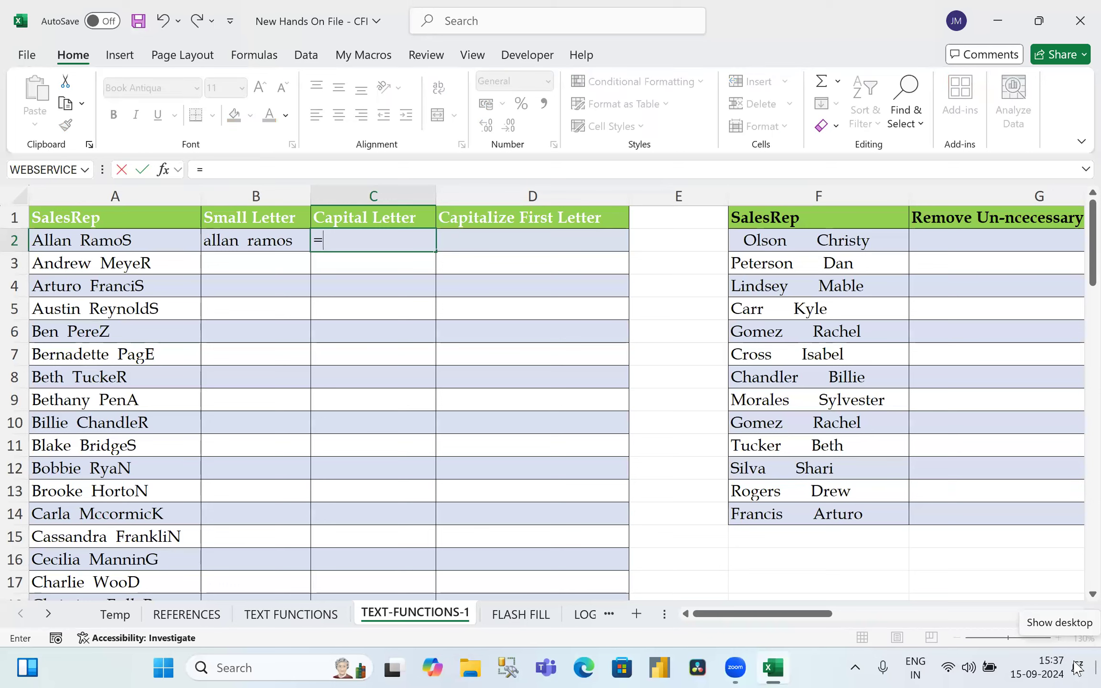
type("UPPER(")
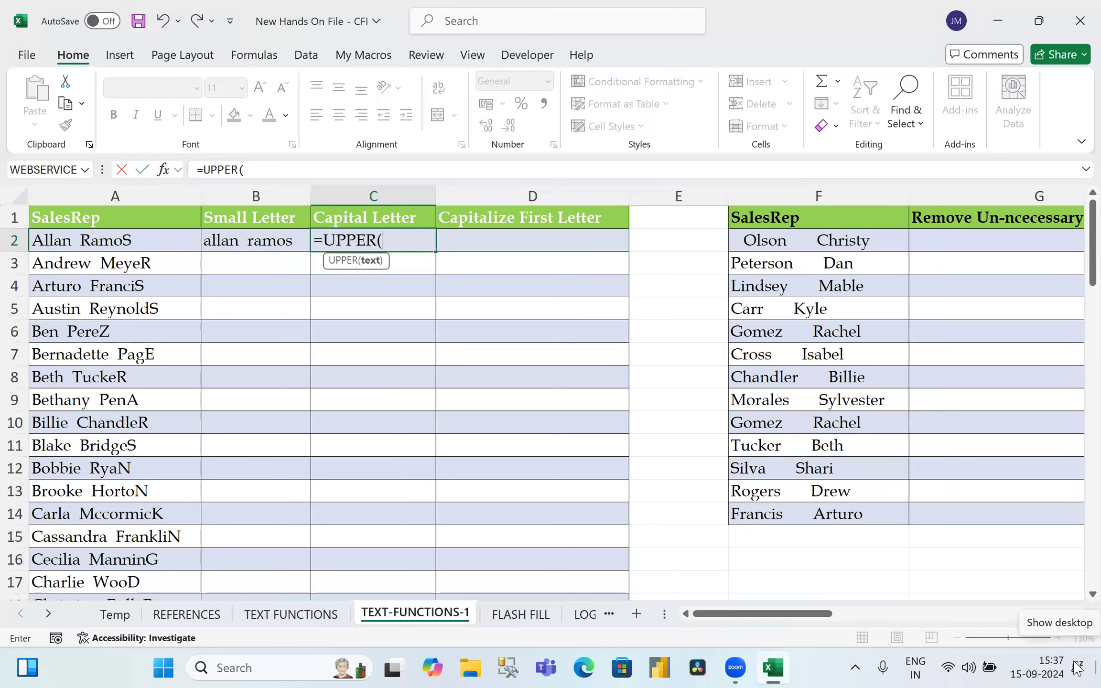
key("Left")
key("Left")
type(")")
key("Return")
key("Up")
Step: Enter =PROPER(A2) in D2, the first Capitalize First Letter cell
key("Right")
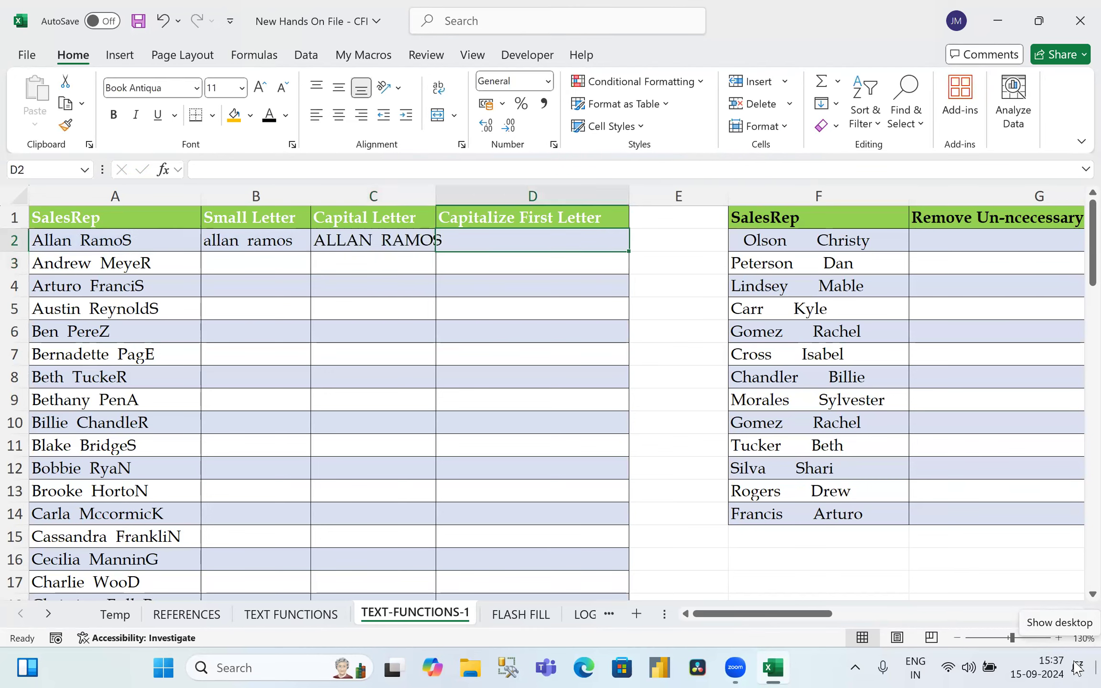
type("=PROPER(")
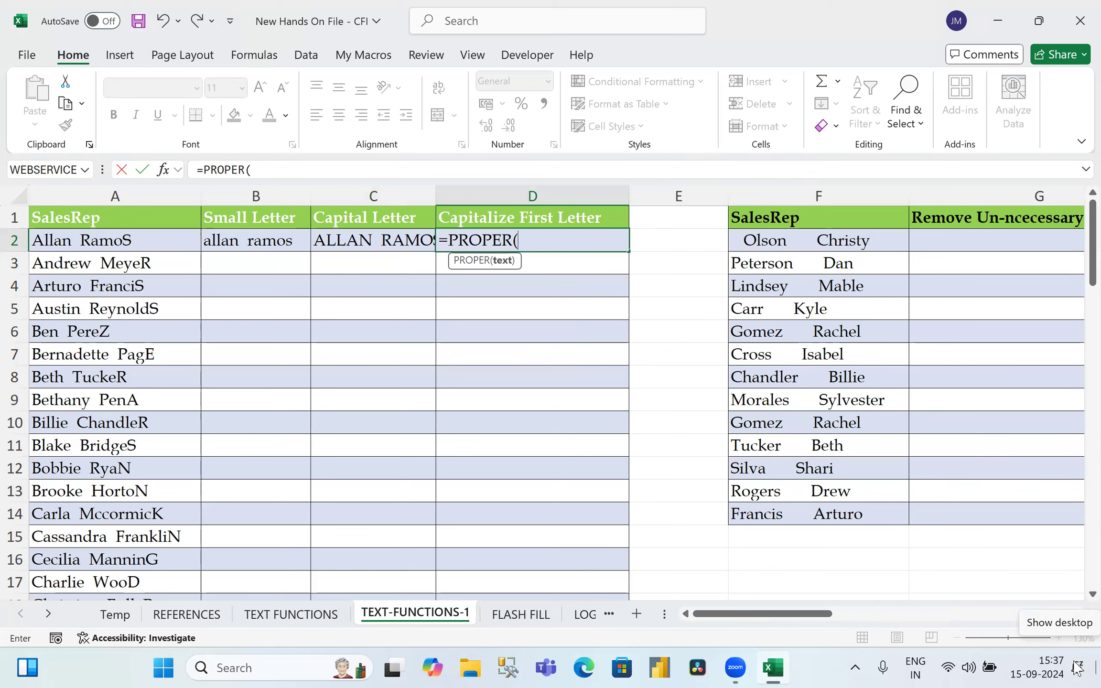
key("Left")
key("Left")
key("Left")
type(")")
key("Return")
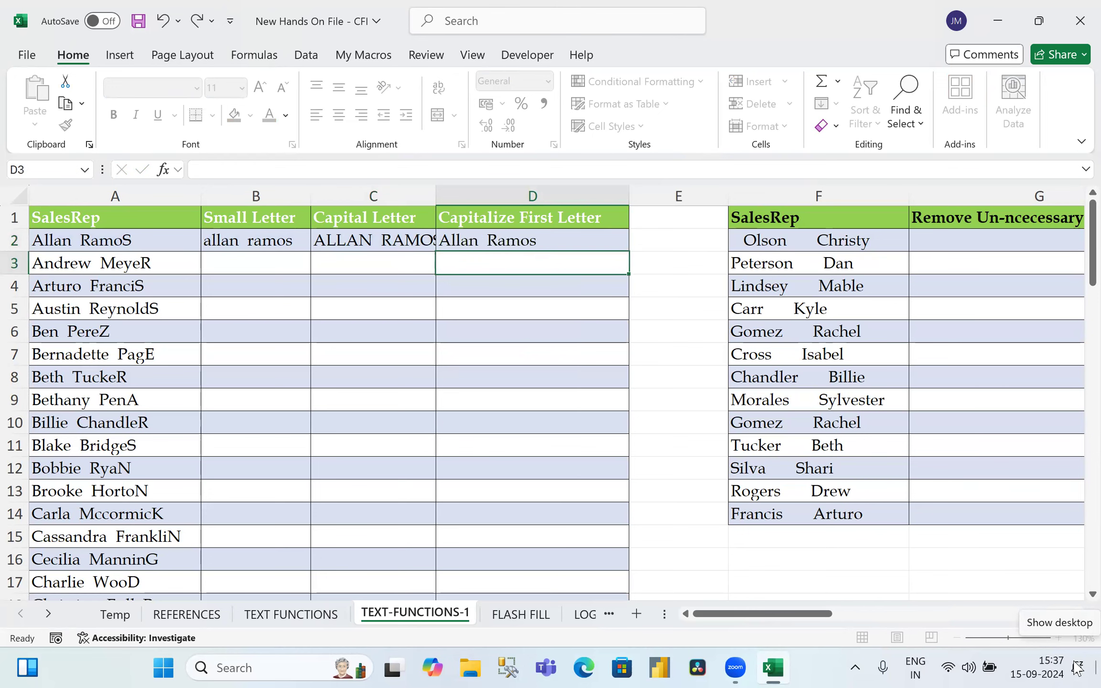
Step: Fill the three letter-case formulas in B2:D2 down for all the sales reps
key("Up")
key("Left")
key("Left")
key("shift+Right")
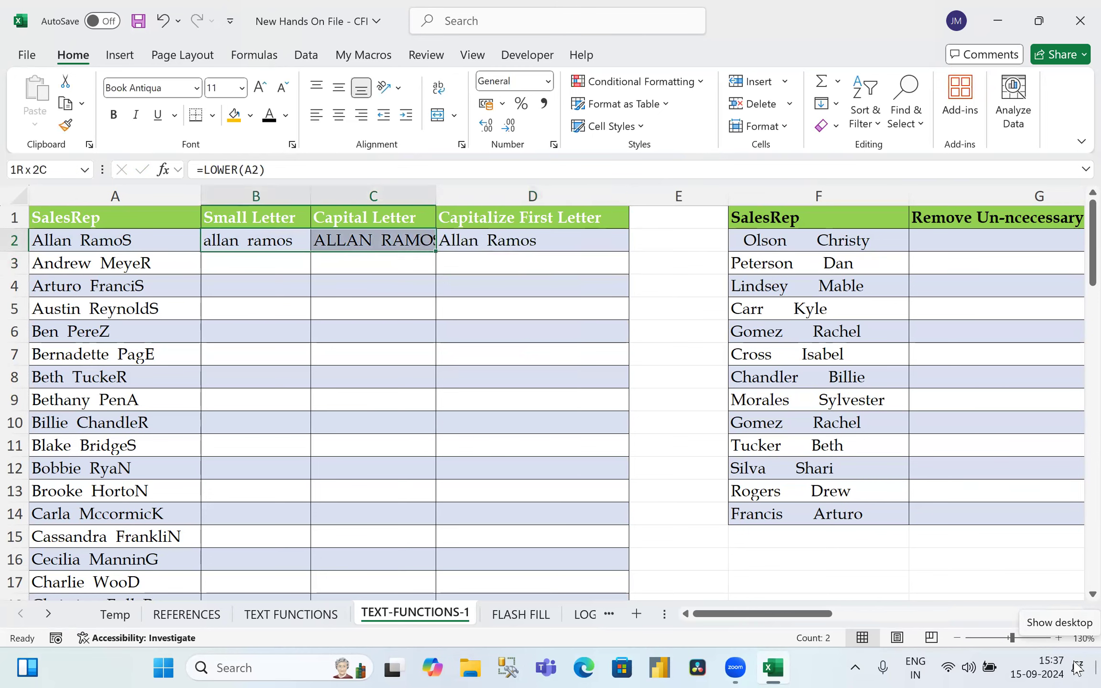
key("shift+Right")
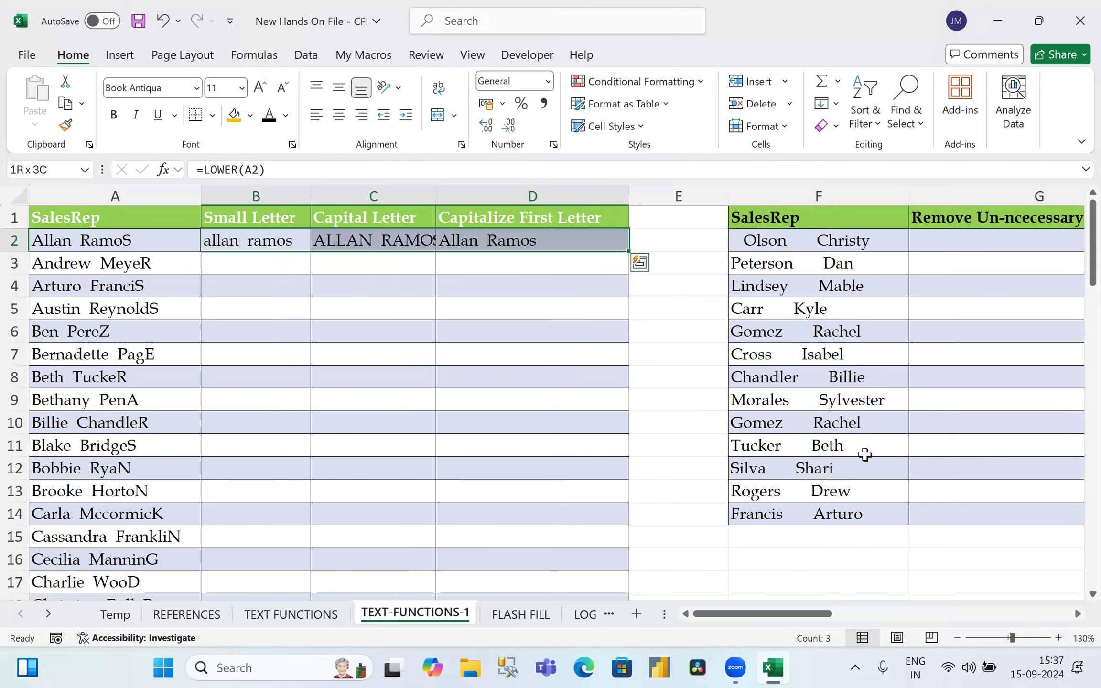
double_click(629, 251)
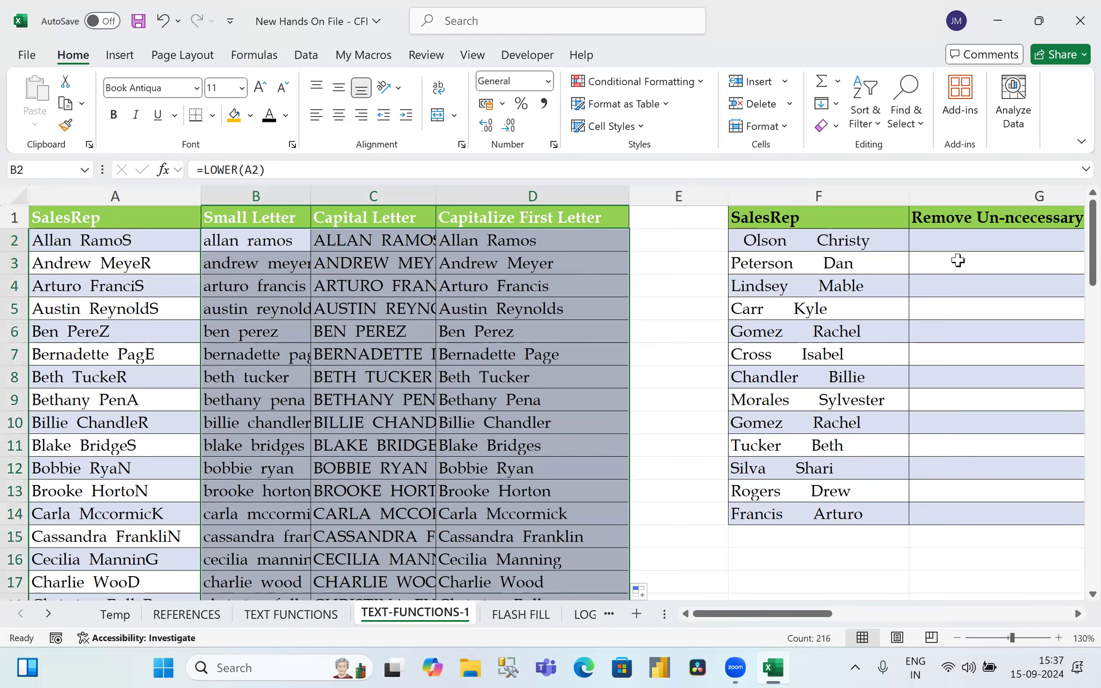
Step: Enter =TRIM(F2) in G2 to remove the extra spaces and fill it down to G14
left_click(988, 236)
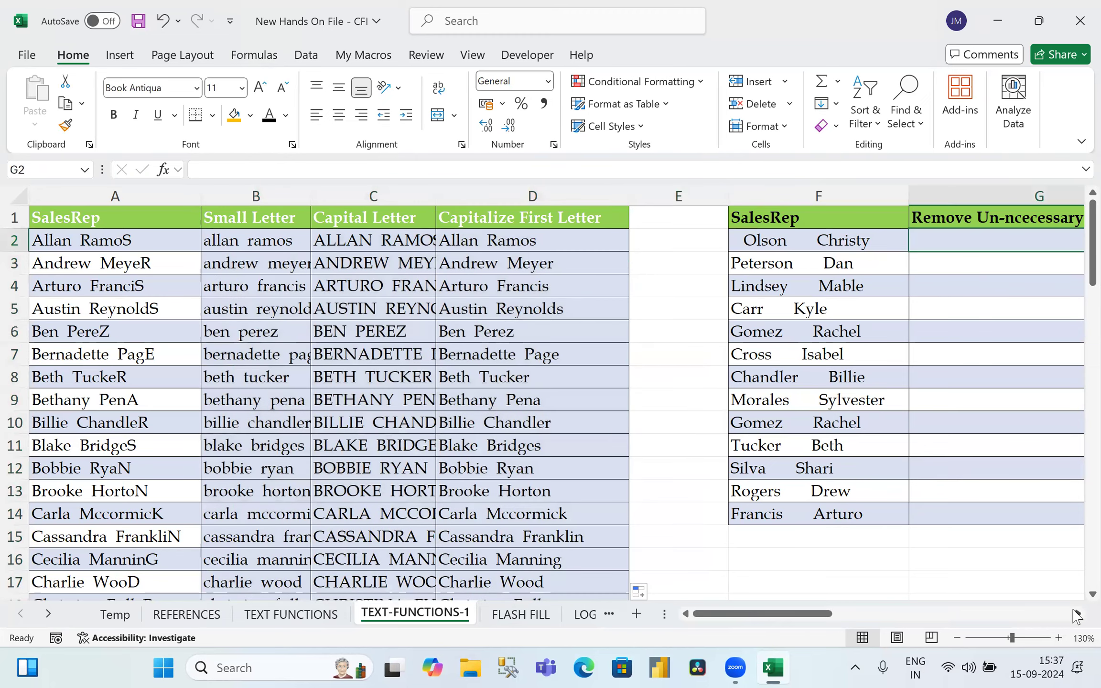
scroll(765, 305, "right", 1)
scroll(746, 238, "right", 1)
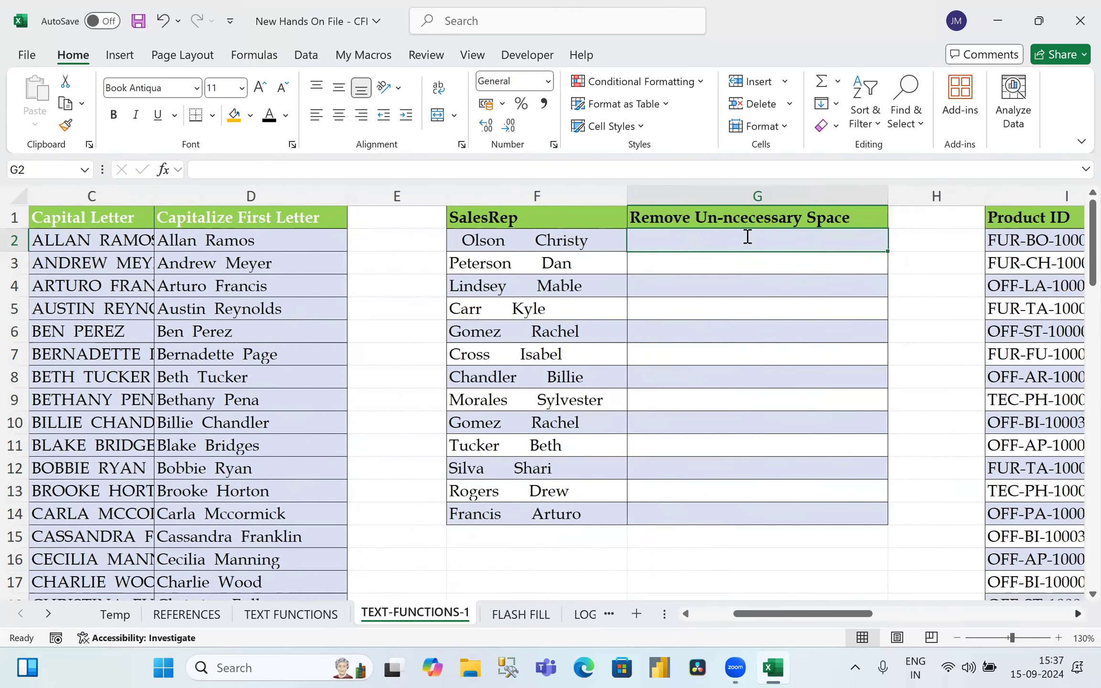
type("=TRIM")
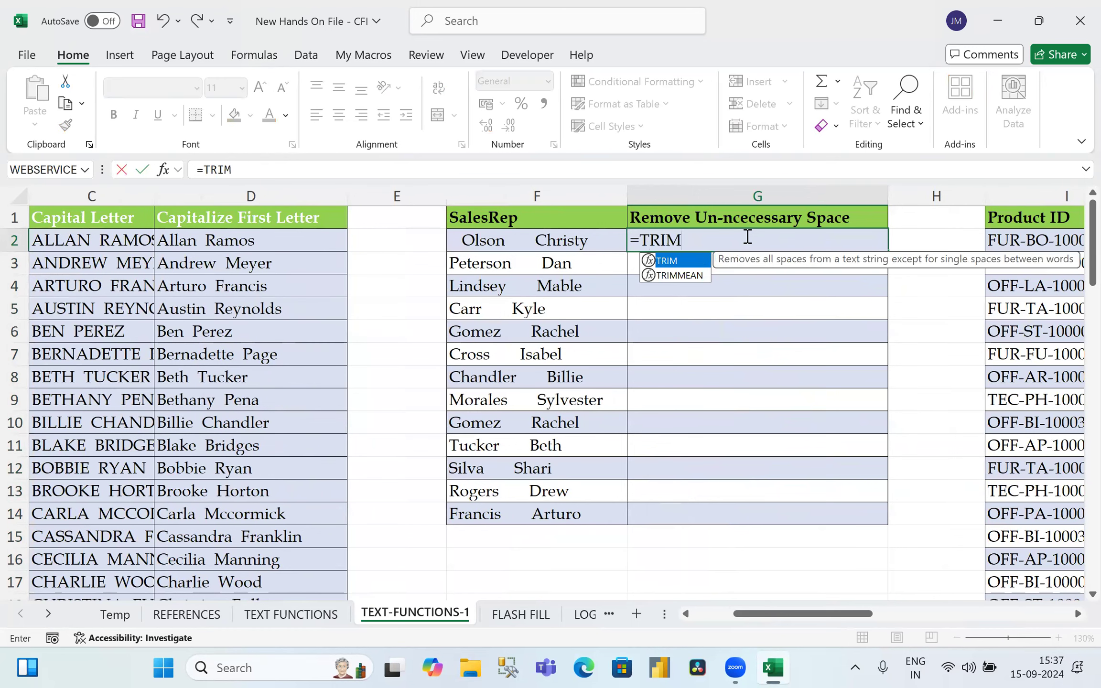
type("(")
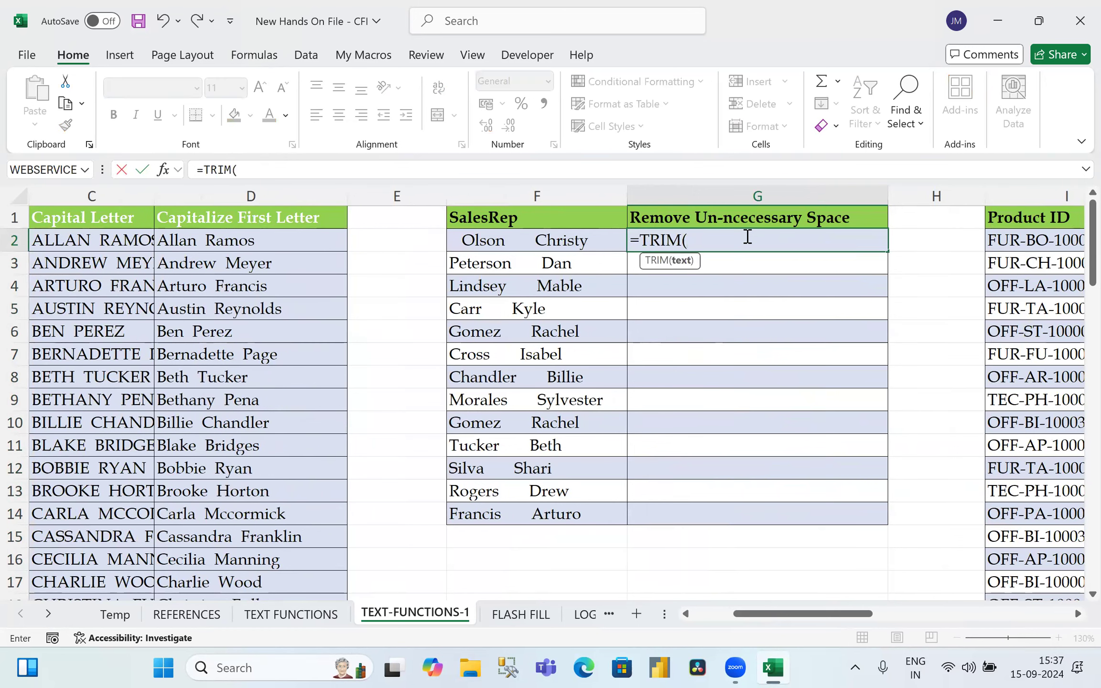
key("Left")
type(")")
key("Return")
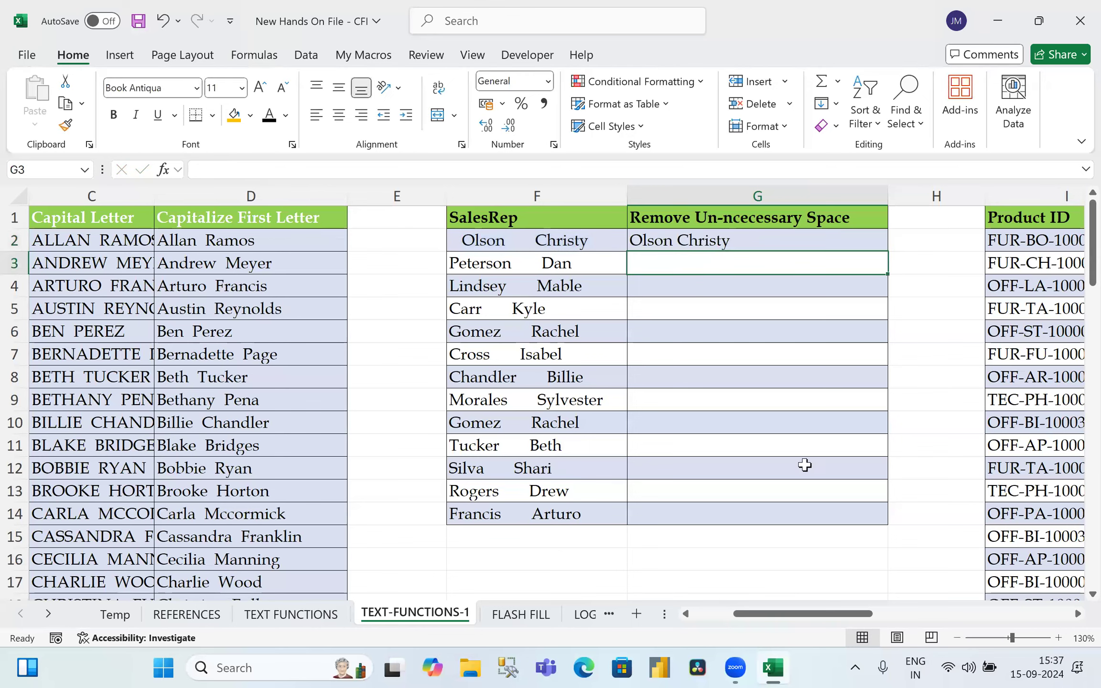
left_click(776, 239)
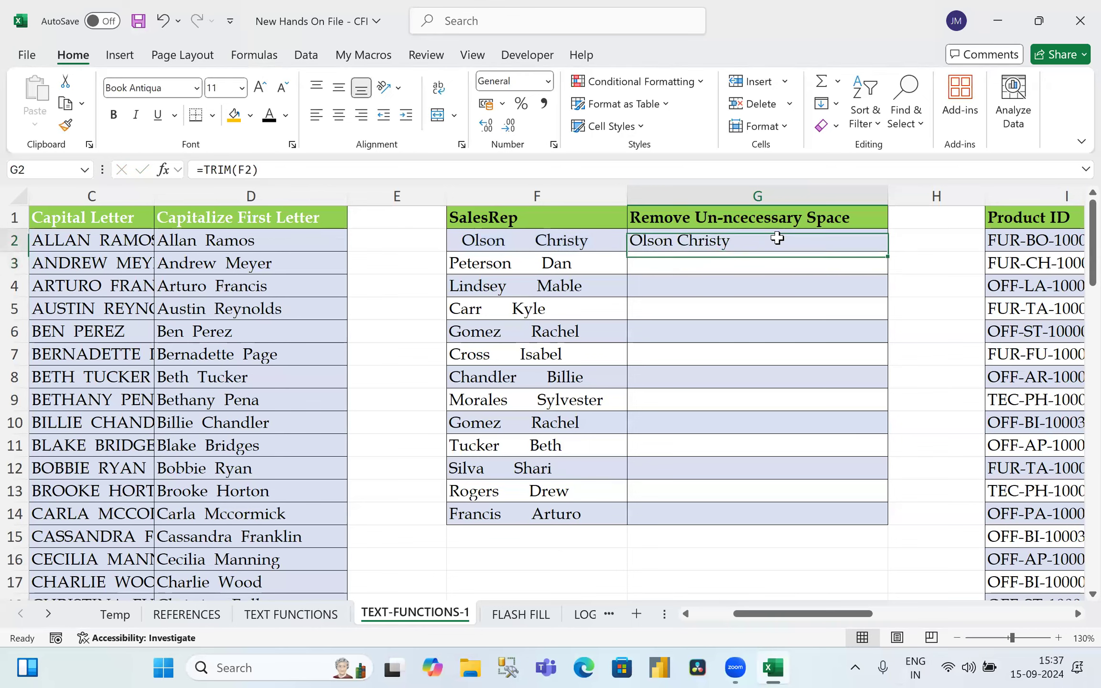
double_click(889, 252)
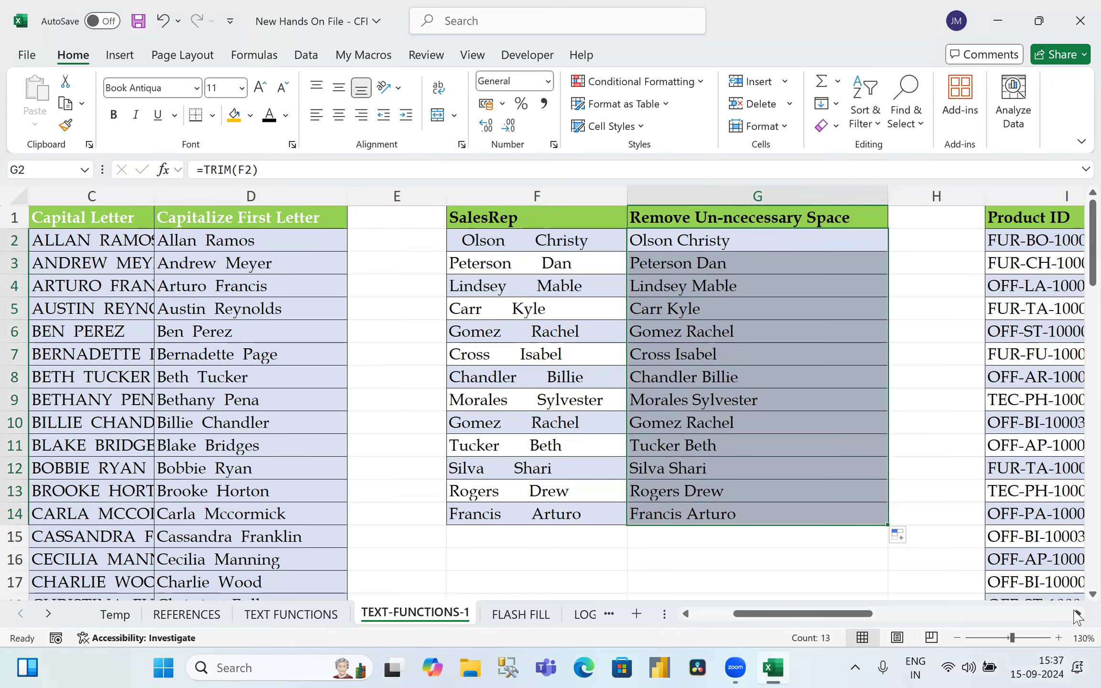
Step: Enter =LEFT(I3,3) in J3 to extract the product code from the second product ID
left_click(1076, 616)
scroll(196, 344, "right", 3)
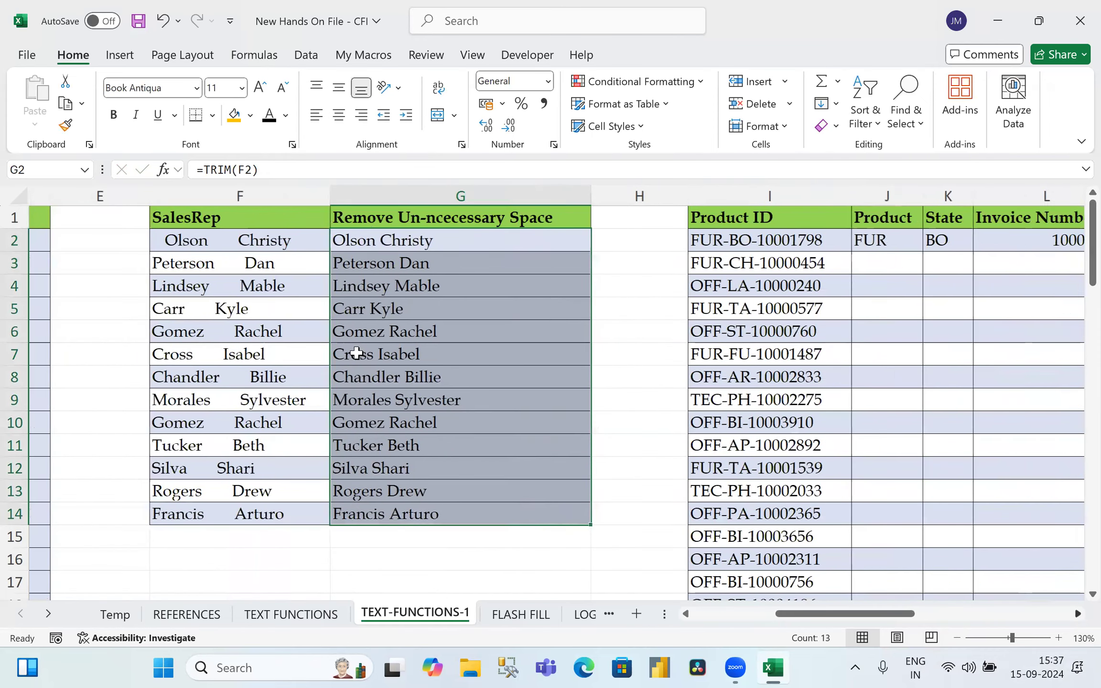
scroll(357, 354, "right", 4)
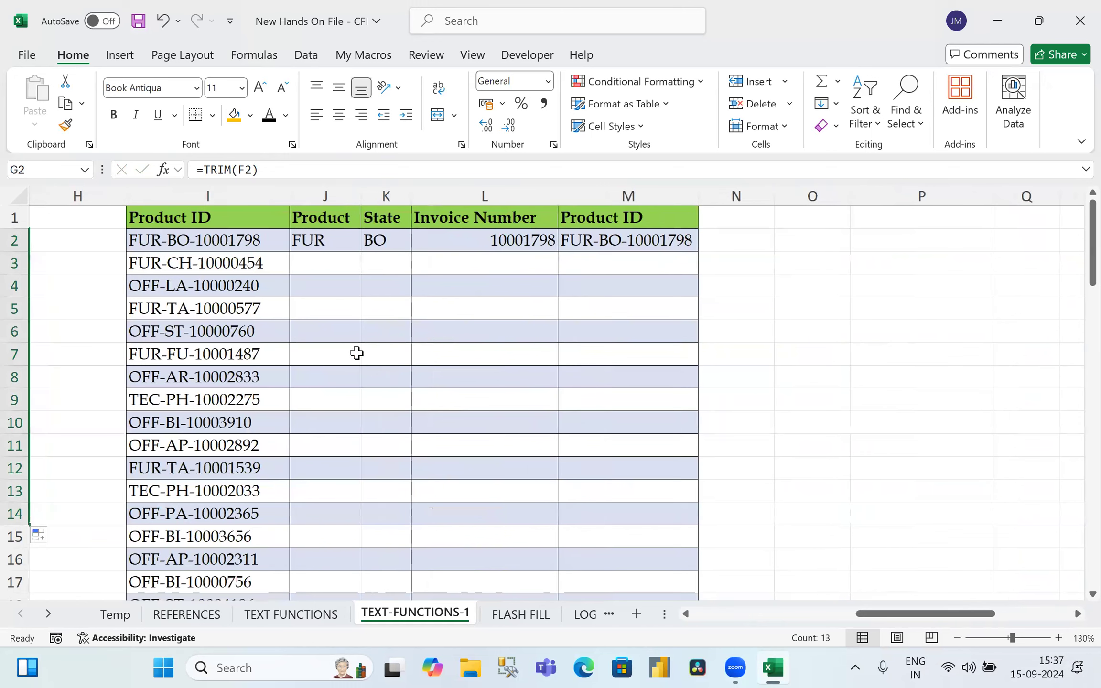
key("Right")
key("Right")
key("Right")
key("Down")
key("Left")
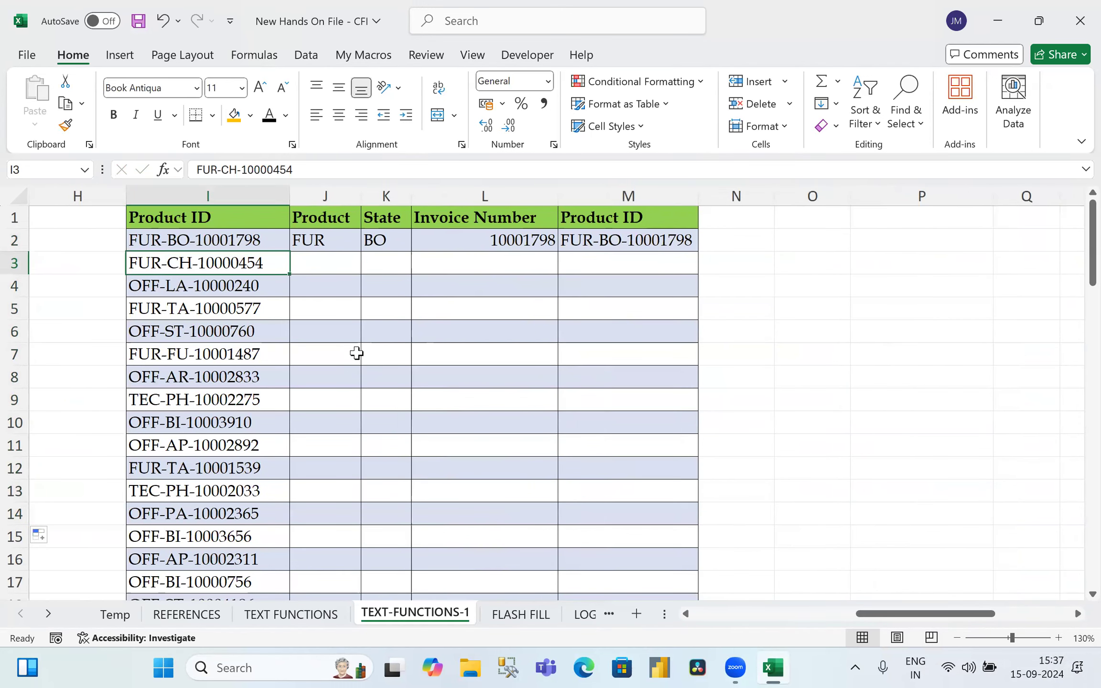
key("Right")
type("=")
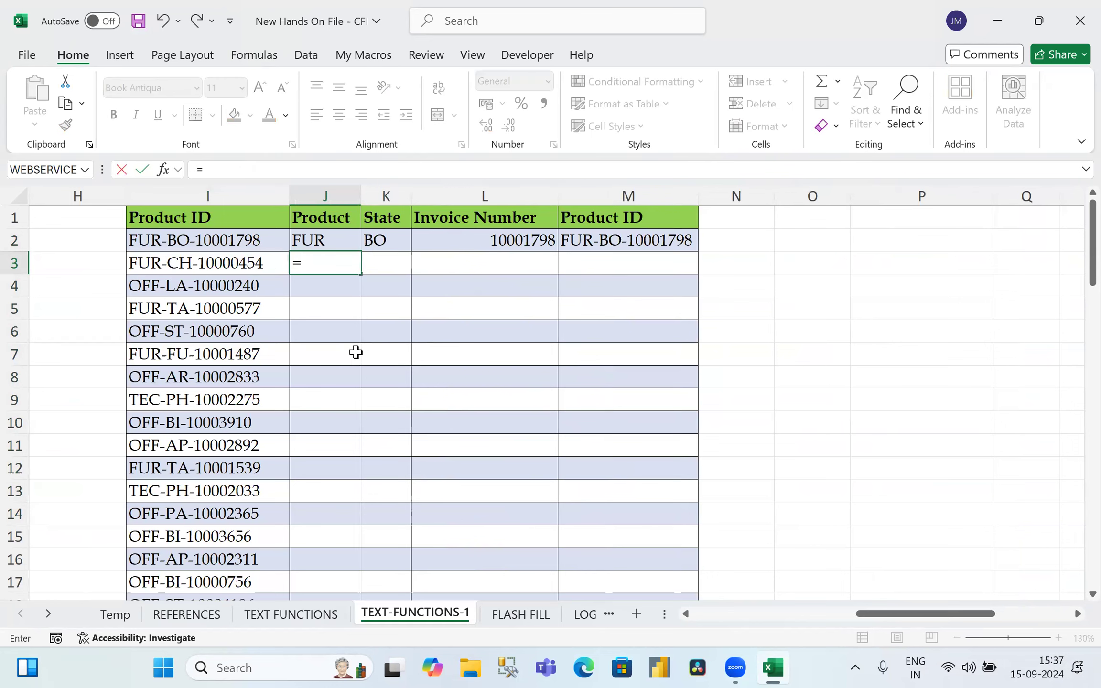
type("LEFT9")
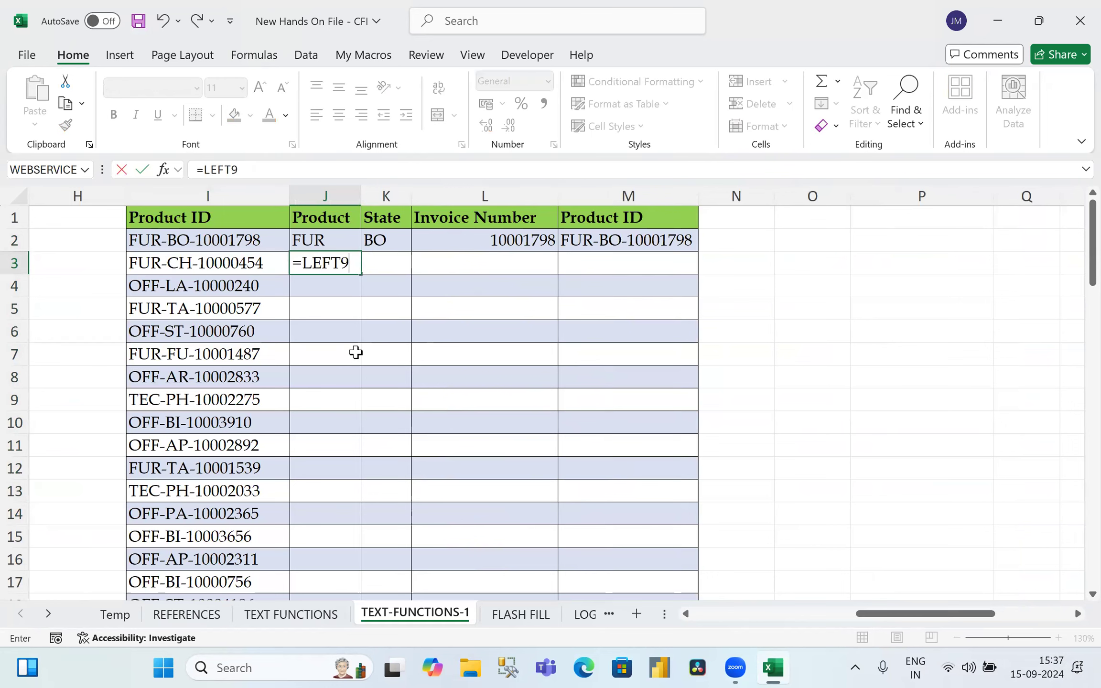
key("BackSpace")
type("(")
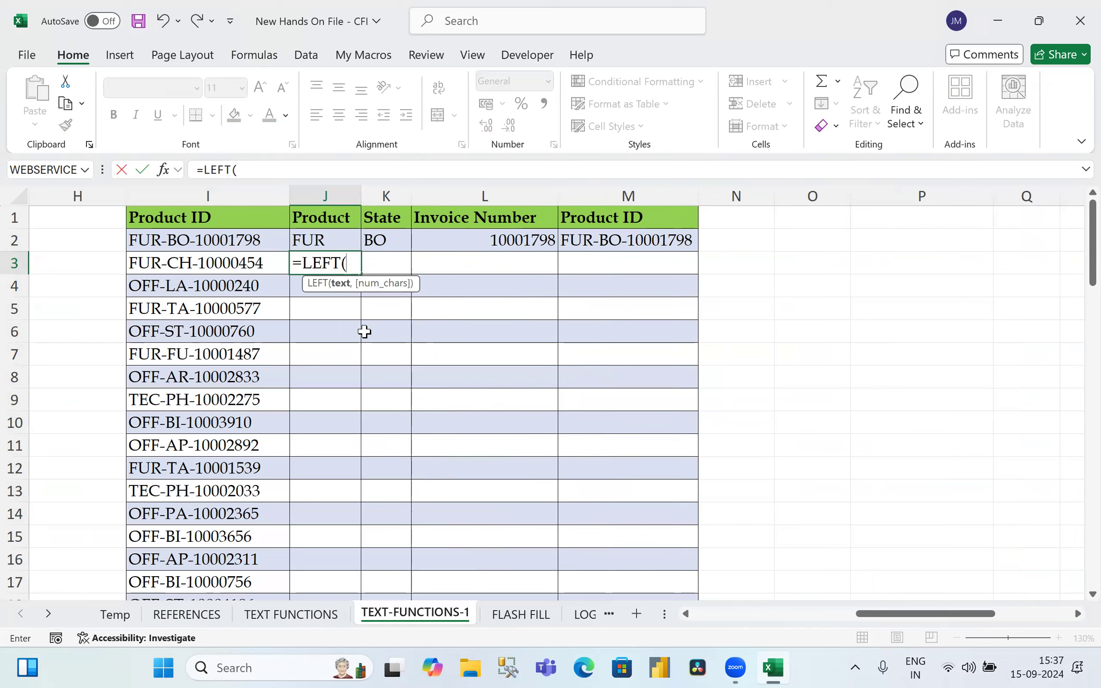
key("Left")
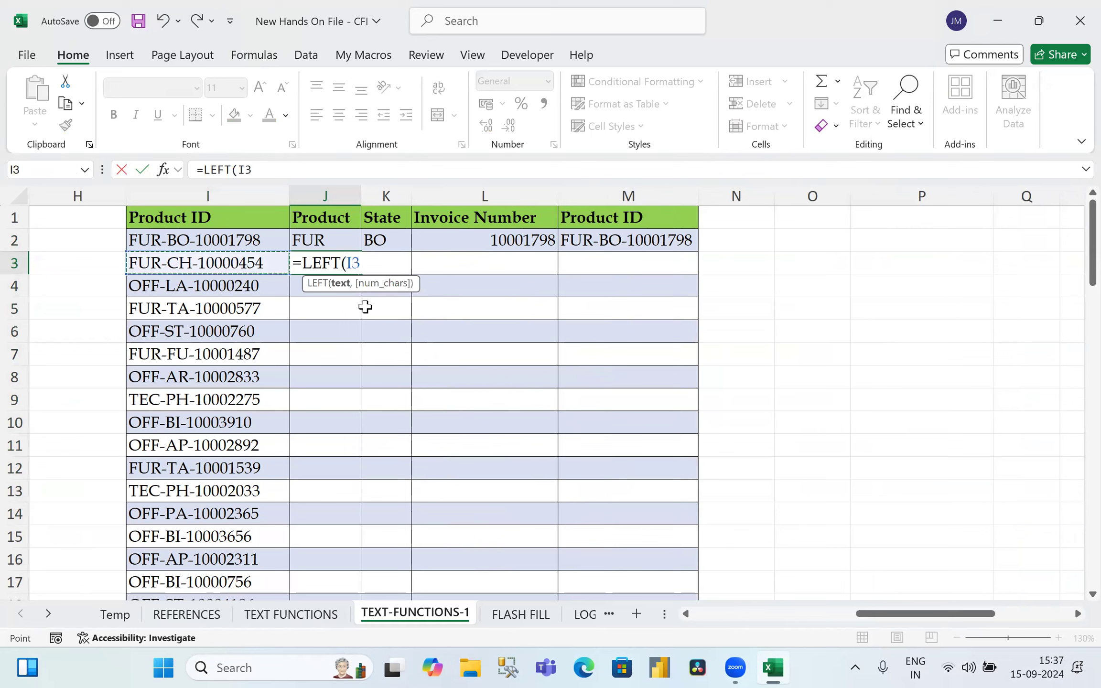
type(",2")
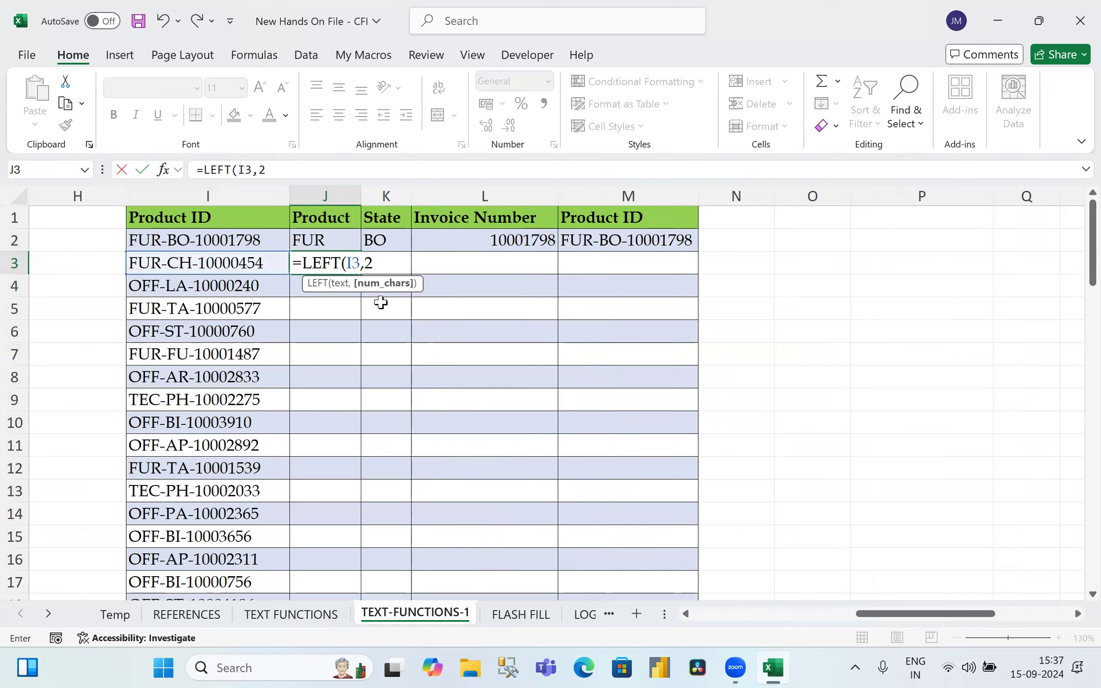
key("BackSpace")
type("3)")
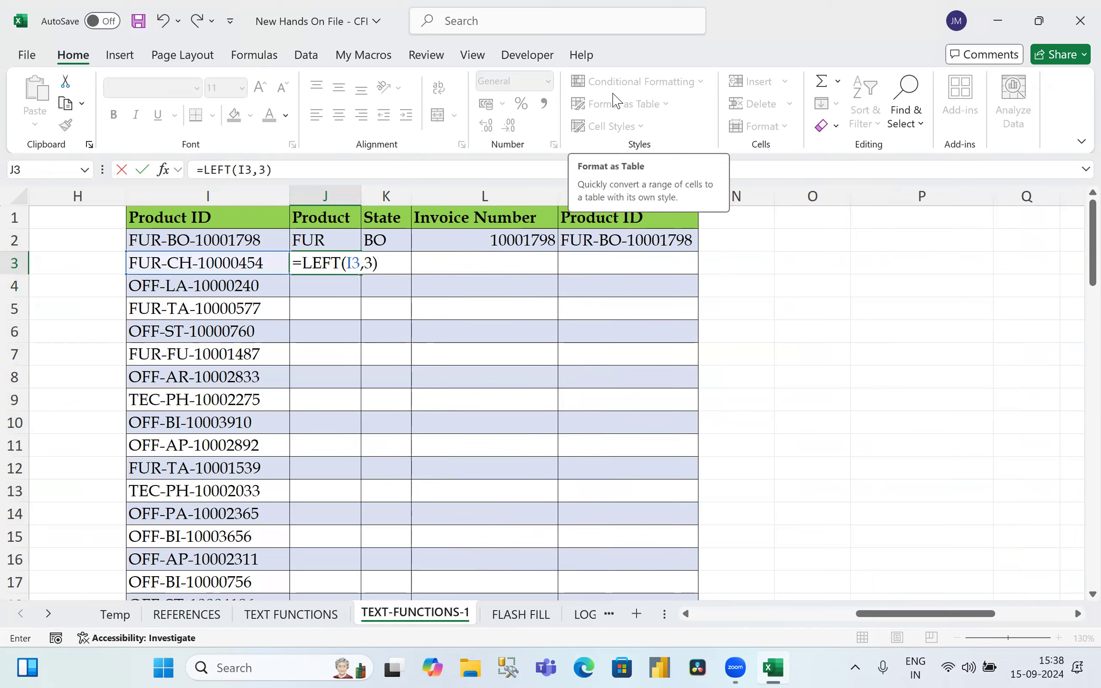
key("Return")
key("Up")
key("Right")
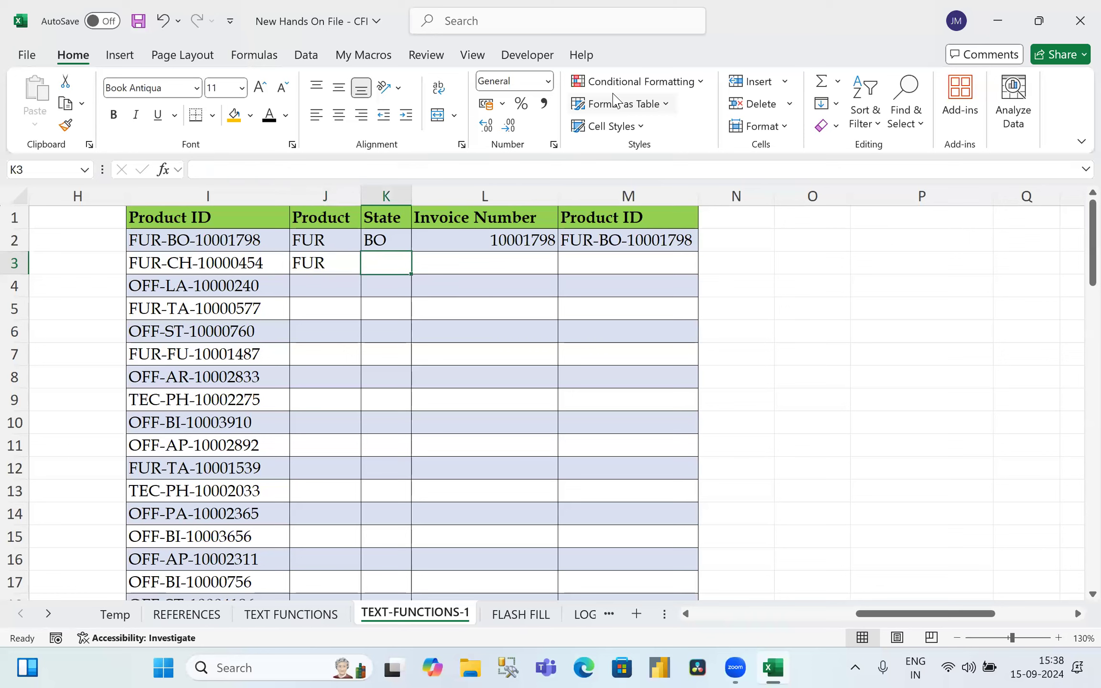
Step: Enter =MID(I3,5,2) in K3 to extract the state code from the second product ID
type("=mid(")
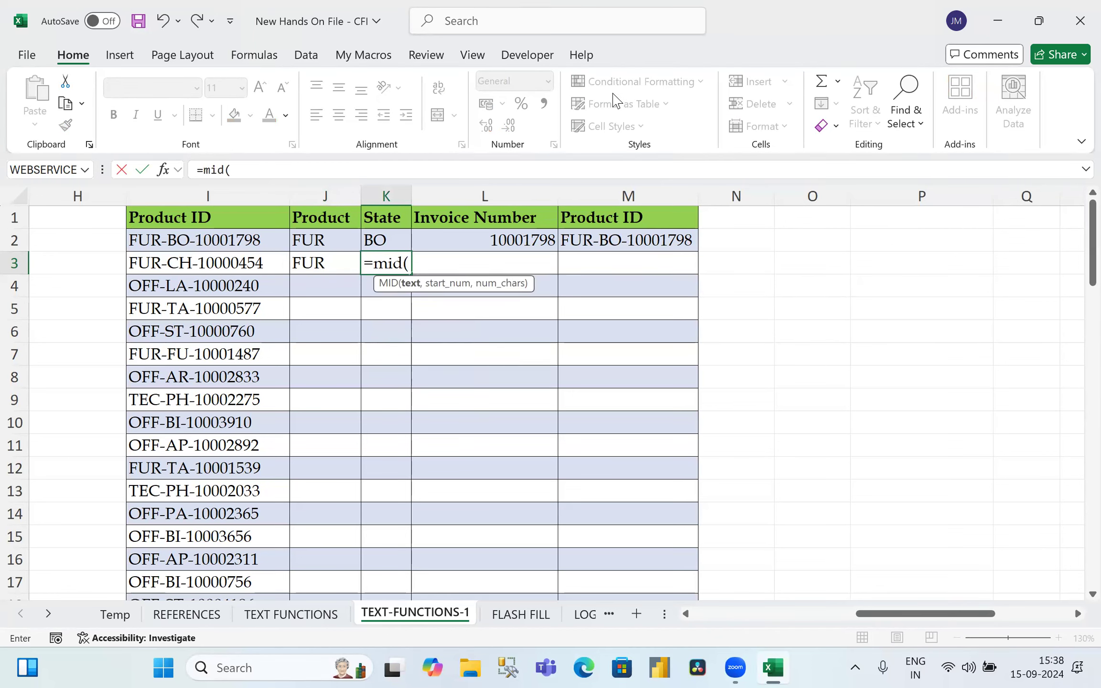
left_click(178, 264)
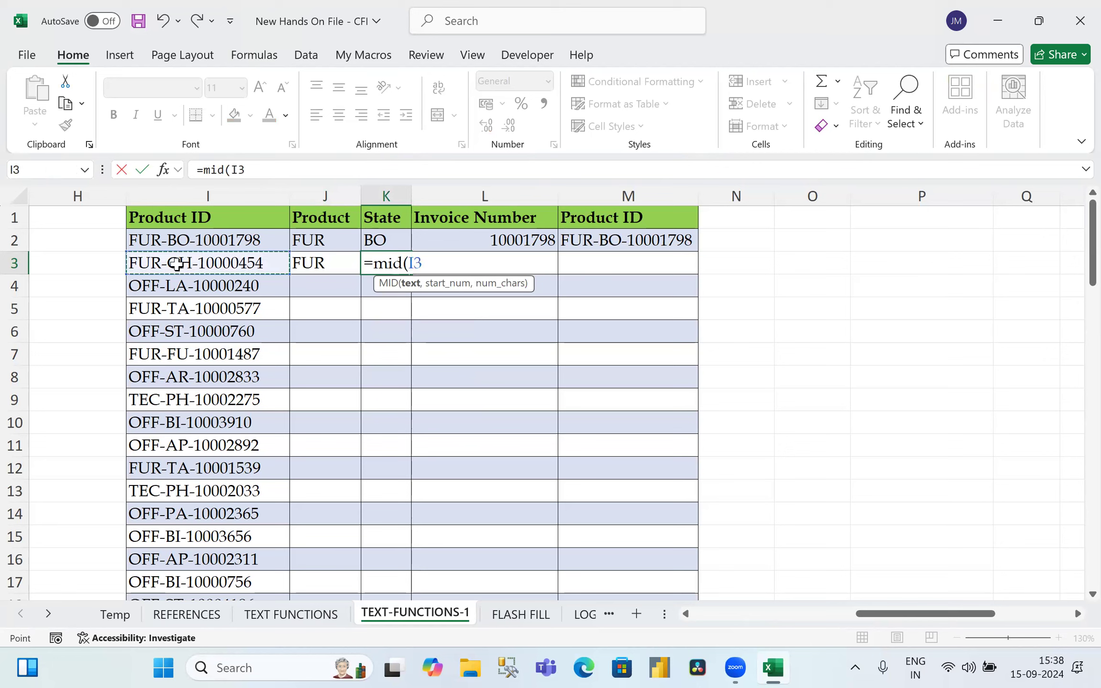
type(",")
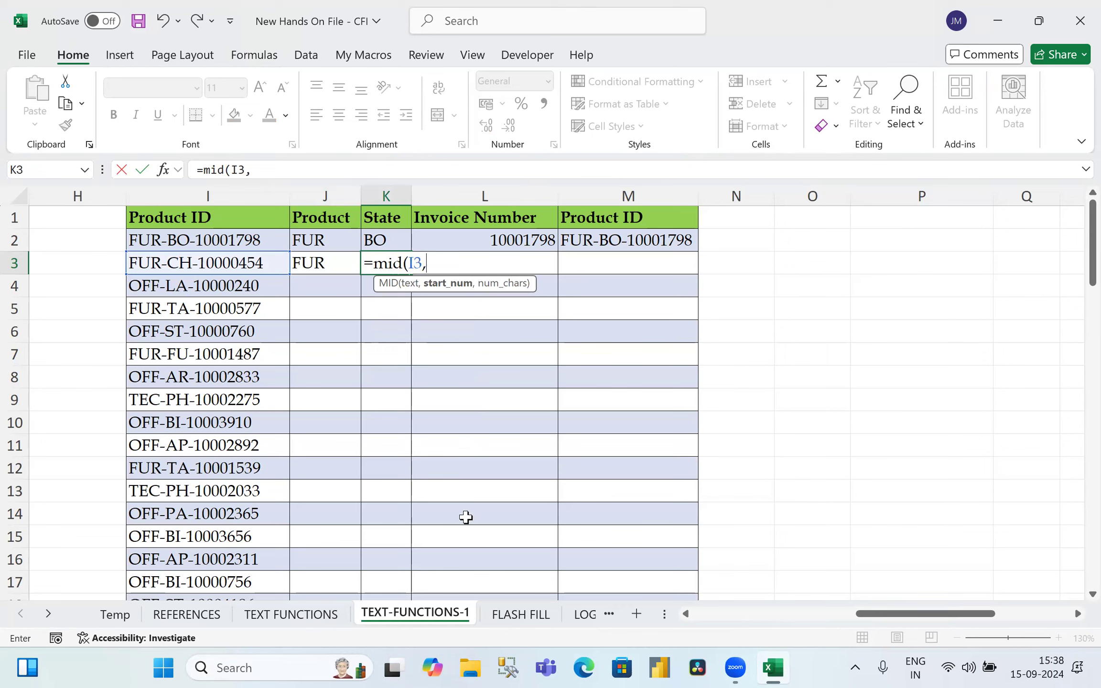
type("5,")
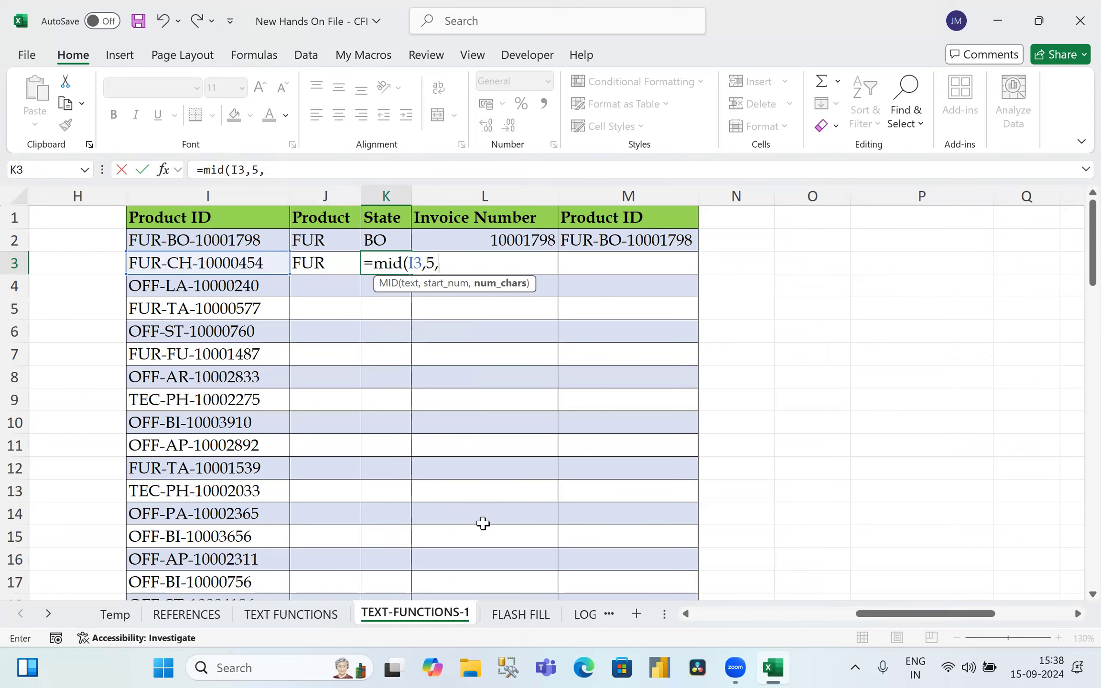
type("2)")
key("Return")
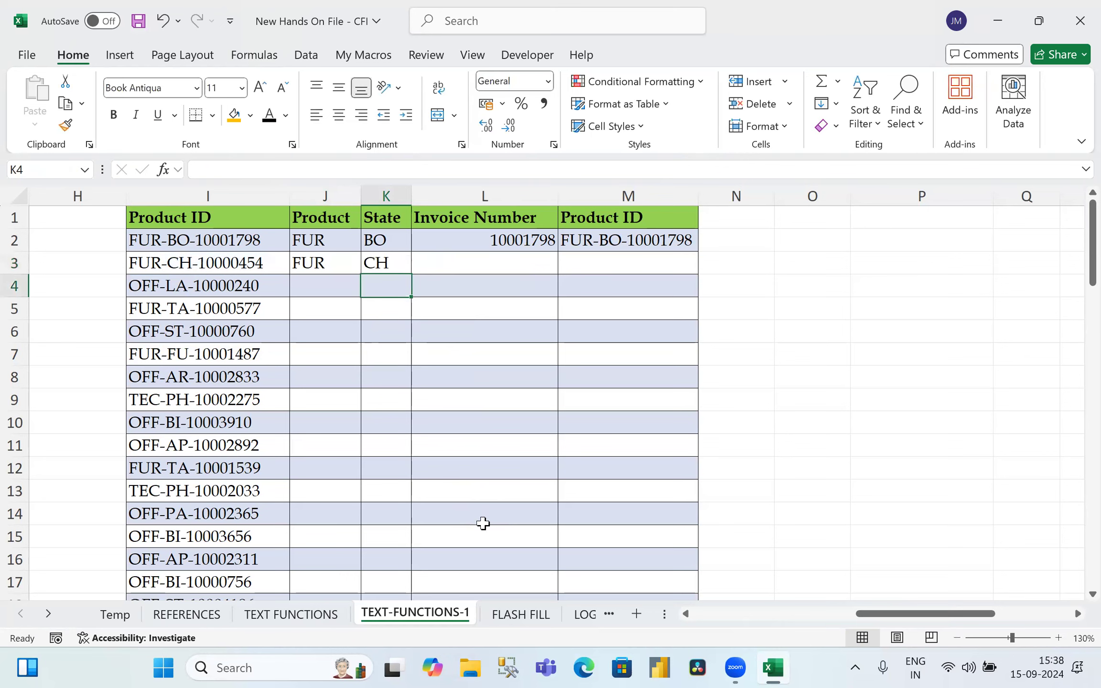
Step: Enter =RIGHT(I3,8) in L3 to extract the invoice number from the second product ID
key("Up")
key("Right")
type("=")
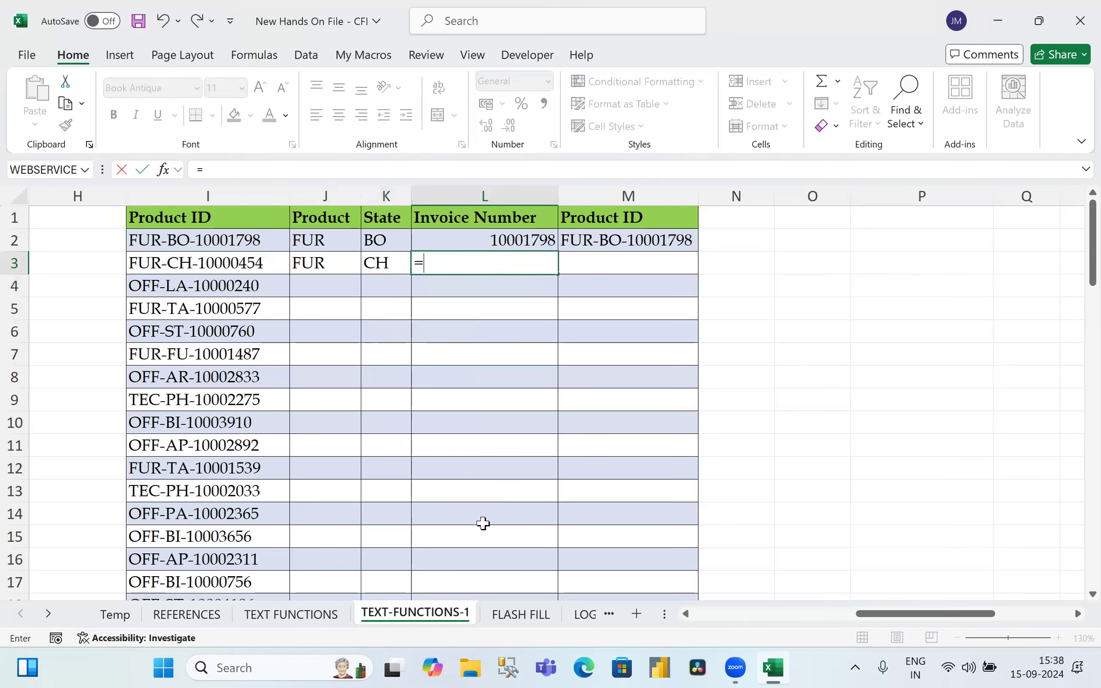
type("right*")
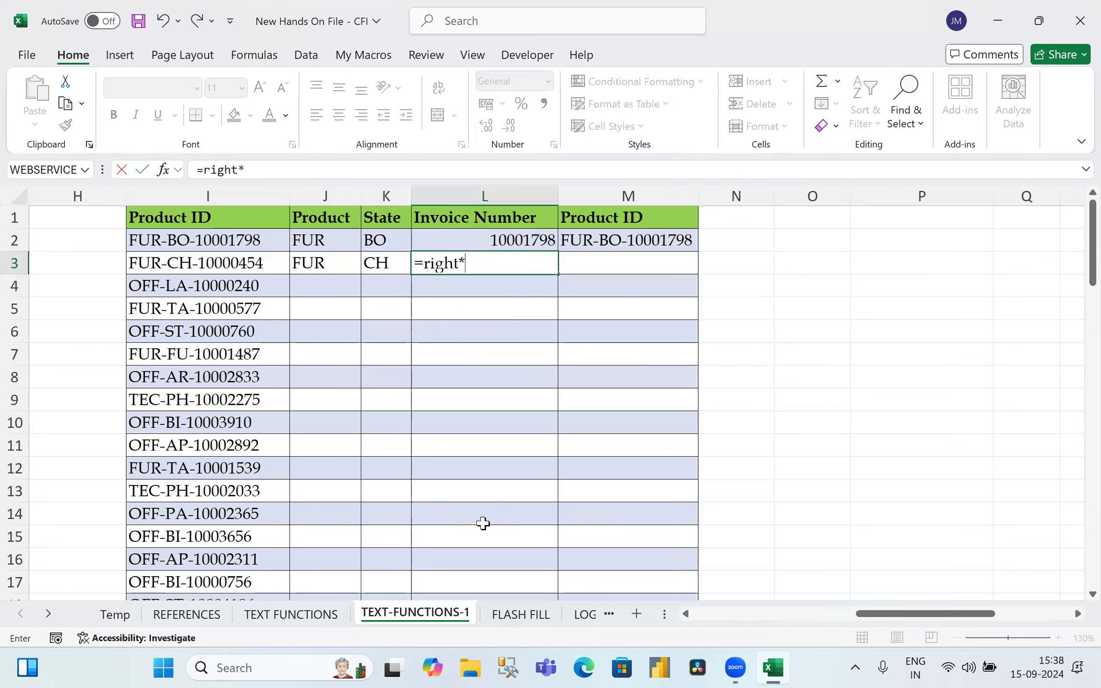
key("BackSpace")
type("(")
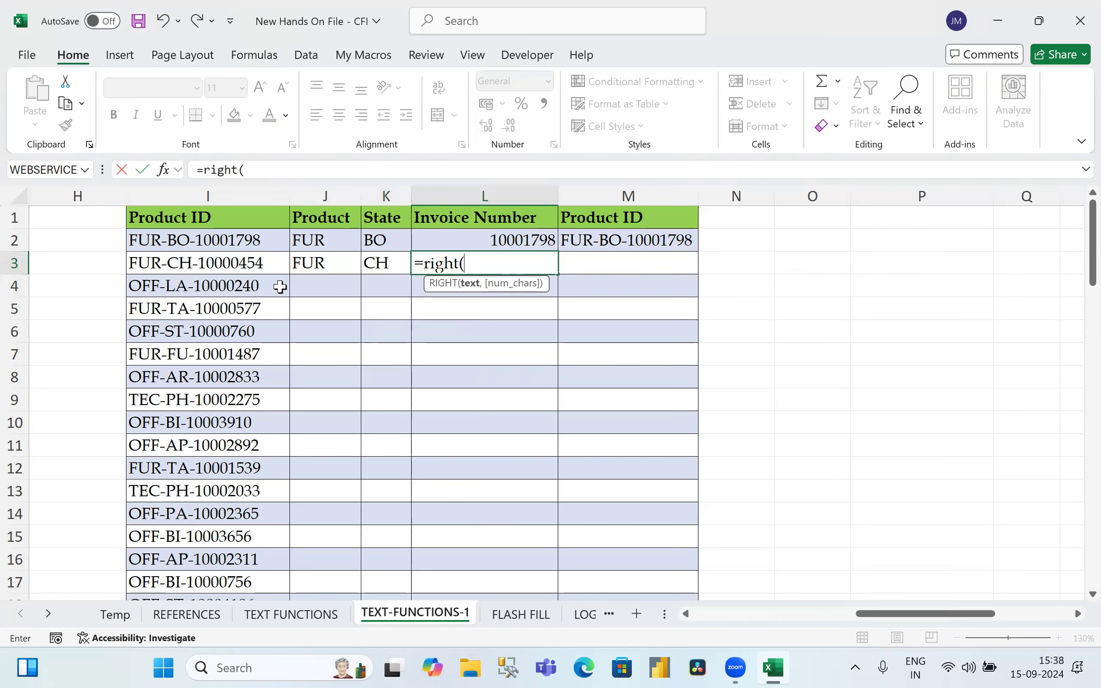
left_click(267, 263)
type(",8")
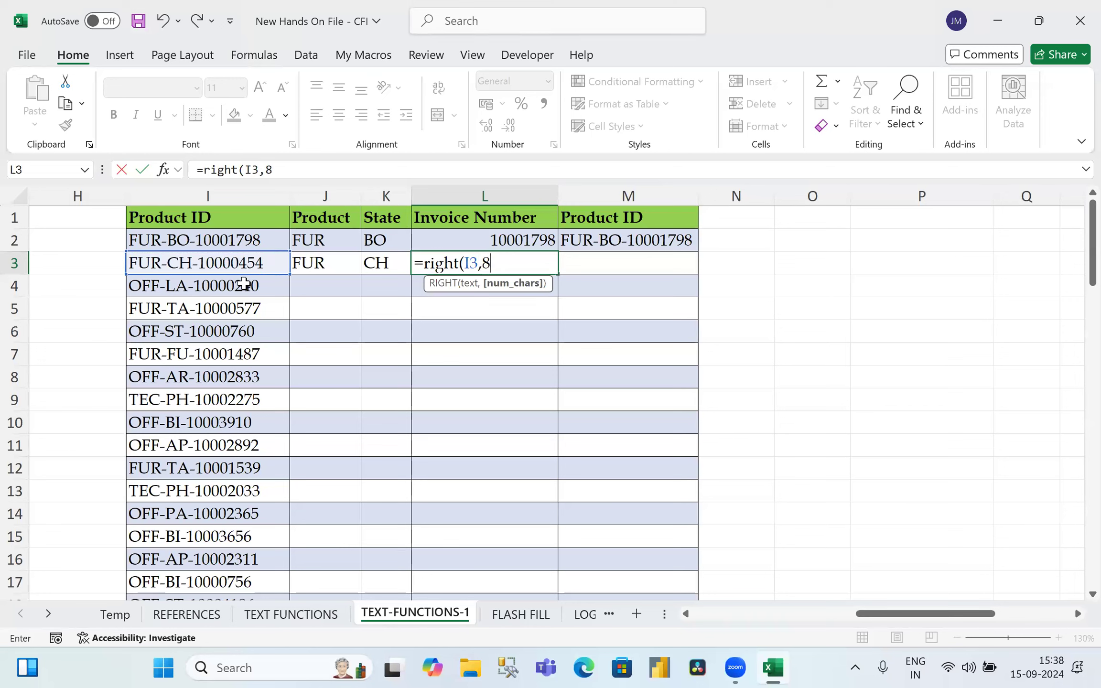
key("Up")
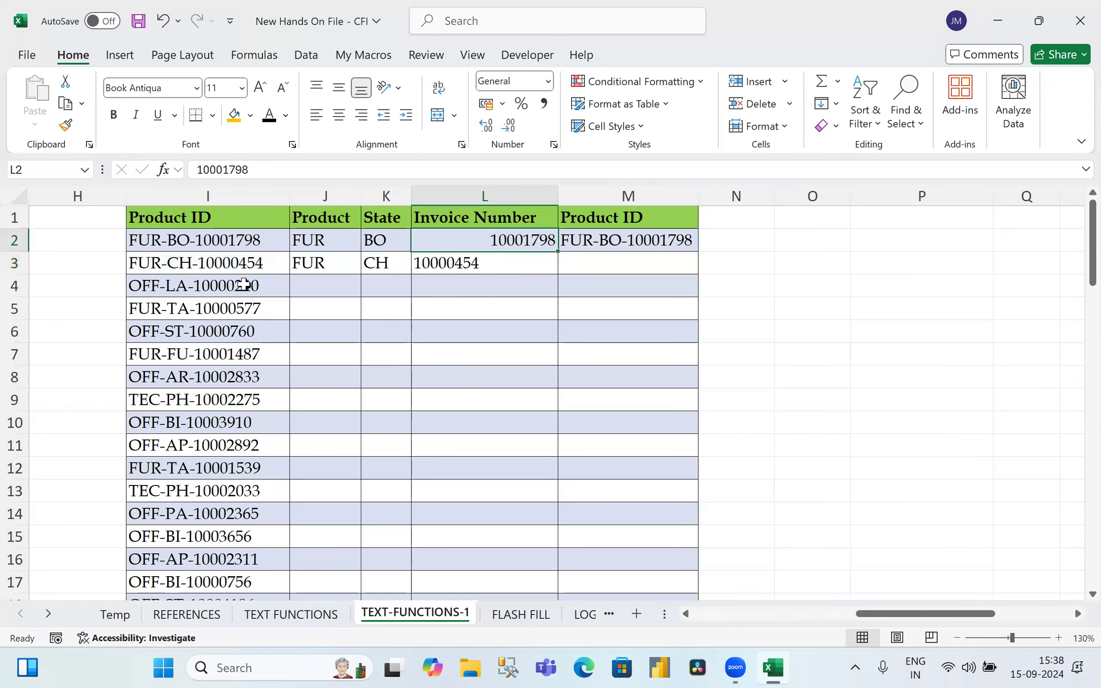
Step: Enter =J3&"-"&K3&"-"&L3 in M3 to rejoin the product, state and invoice number with hyphens
left_click(613, 257)
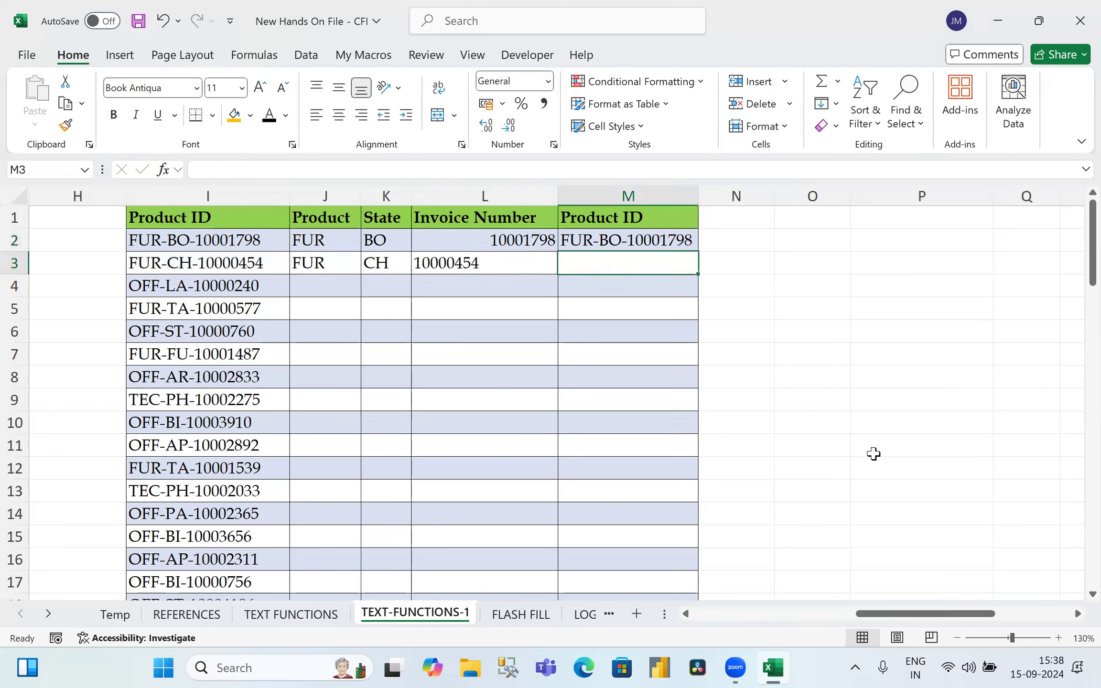
type("=")
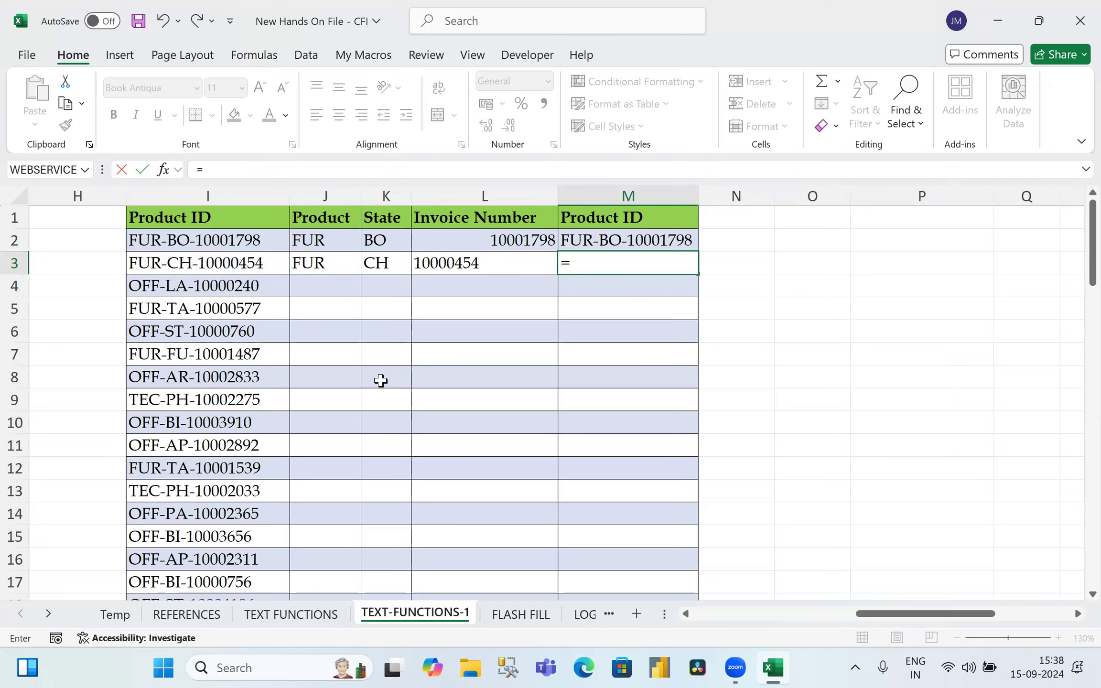
left_click(317, 260)
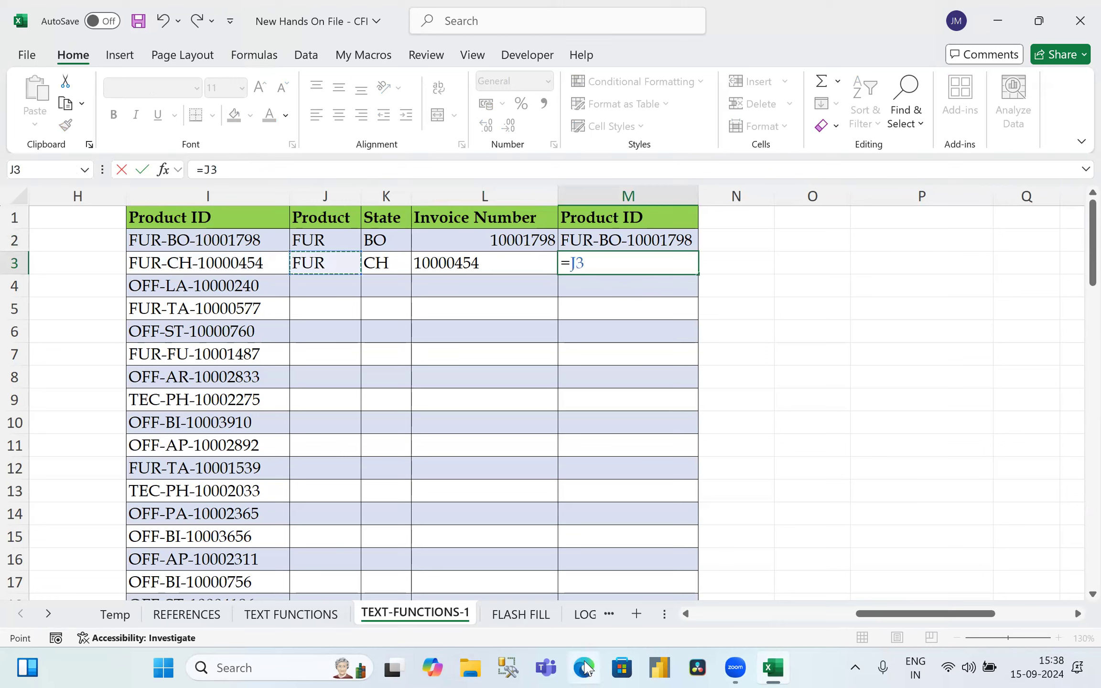
type("&")
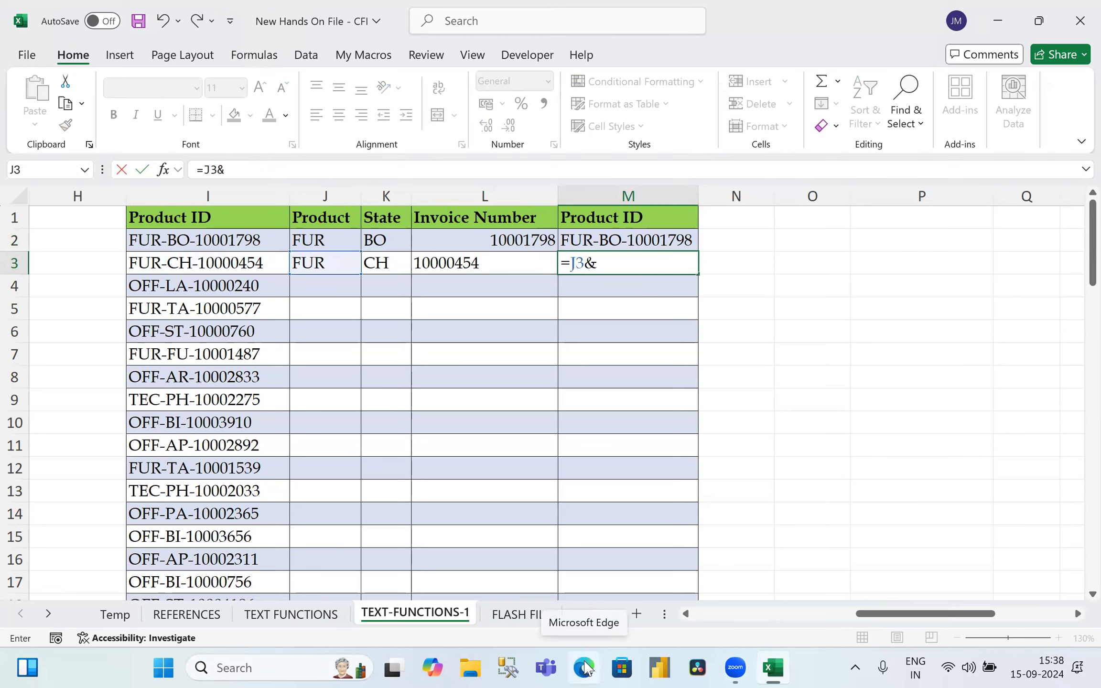
type("\"-\"&")
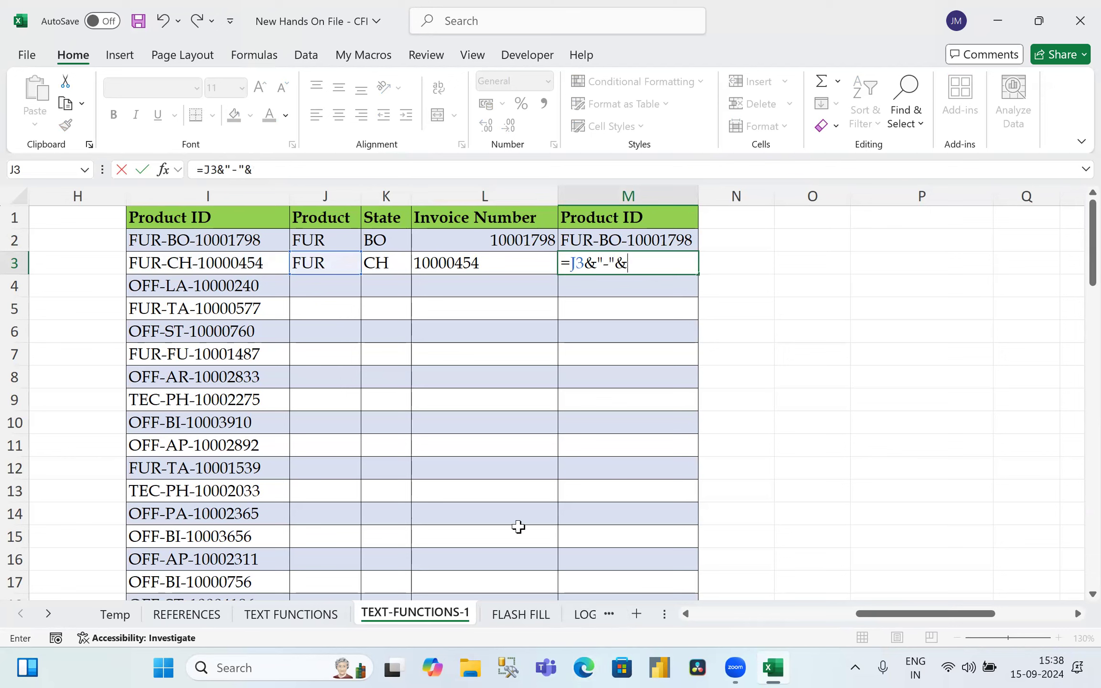
left_click(391, 258)
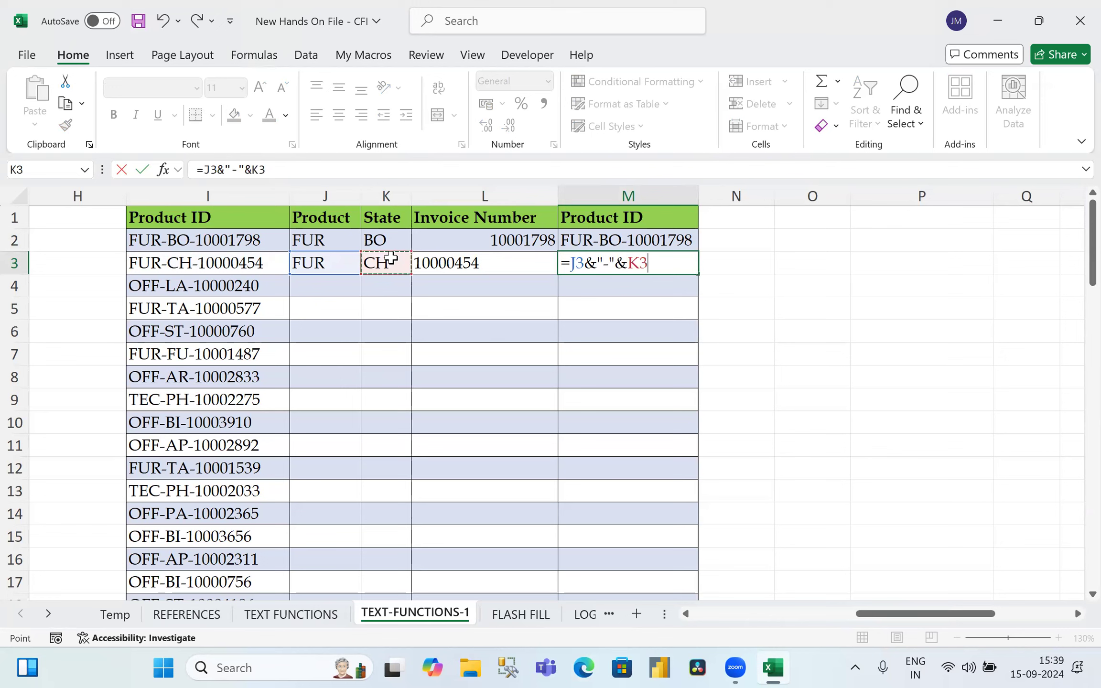
type("&\"-\"")
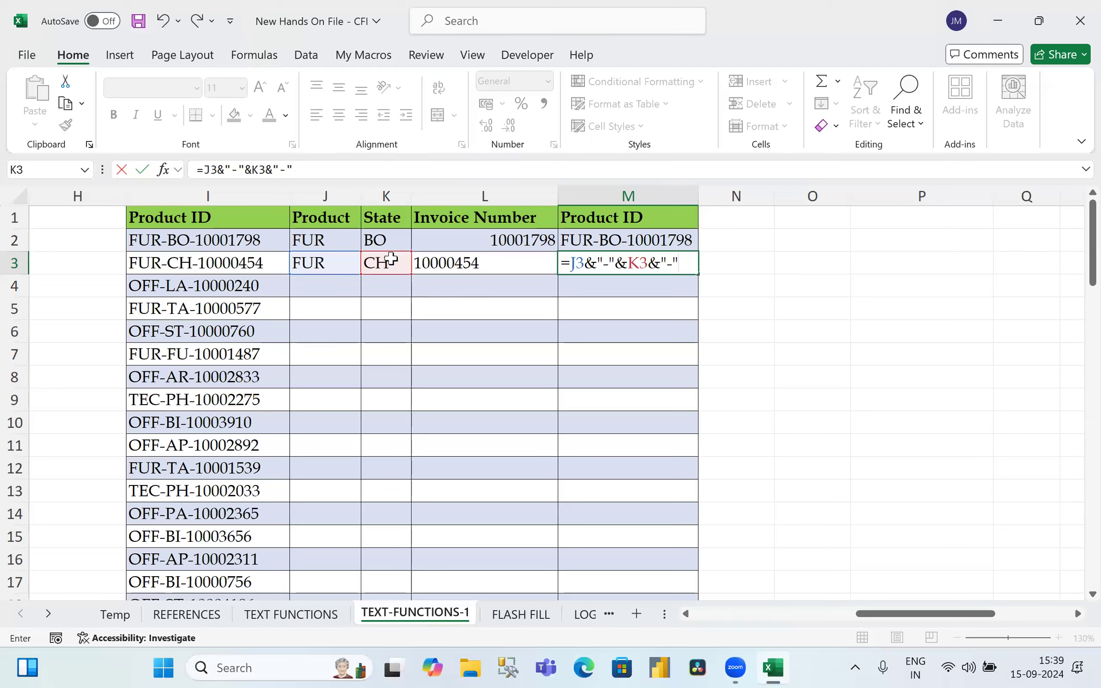
type("&")
left_click(444, 263)
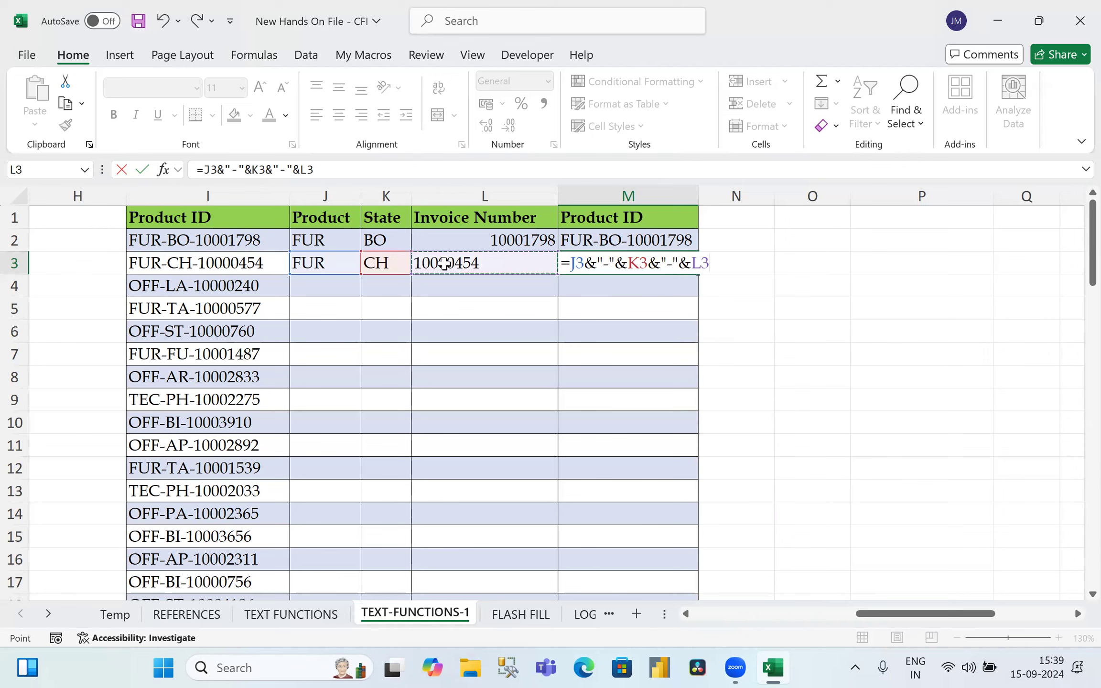
key("Return")
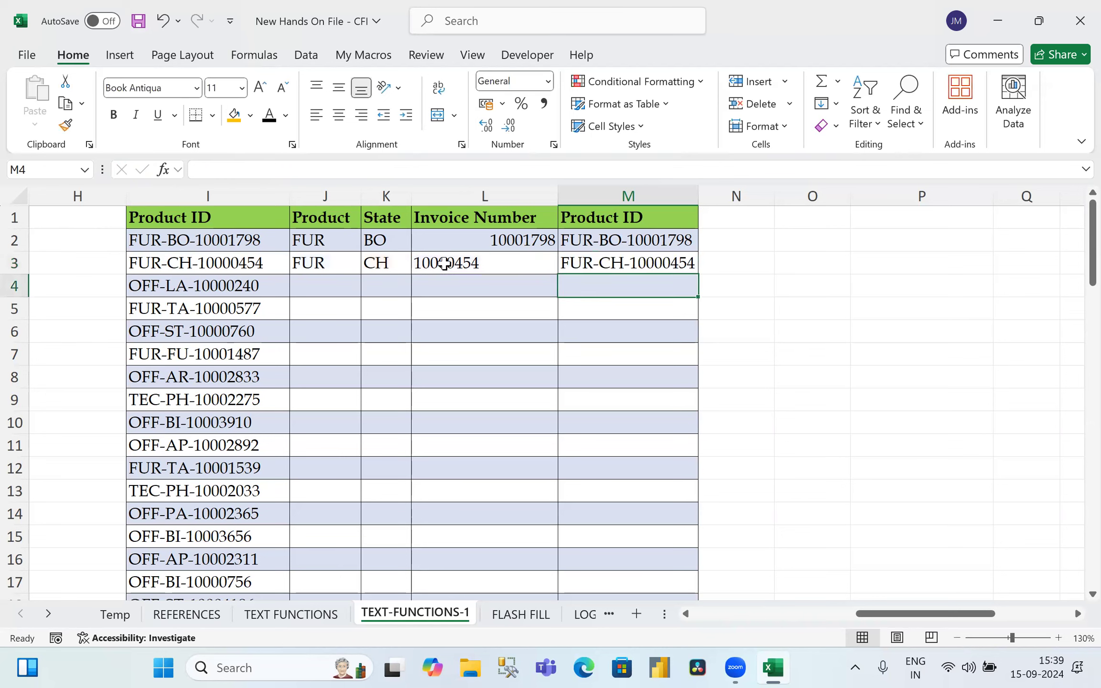
Step: Fill the four product ID formulas in J3:M3 down to row 21 and check the last filled row
key("Up")
key("Left")
key("Left")
key("Left")
key("shift+Right")
key("shift+Right")
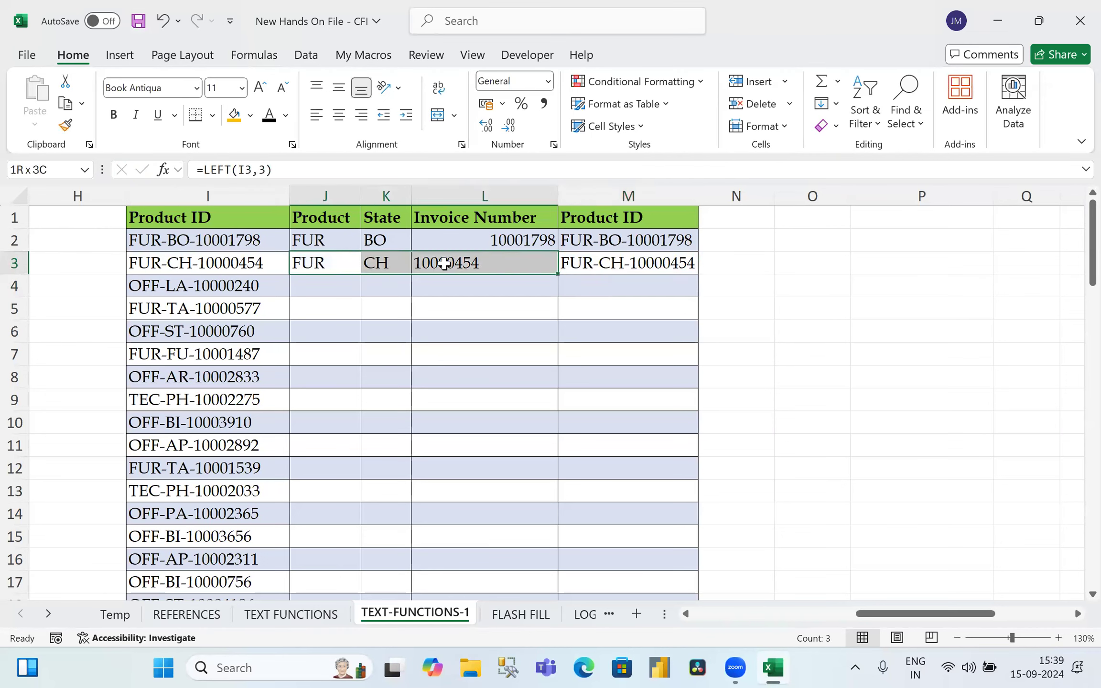
key("shift+Right")
key("shift+Right")
key("shift+Left")
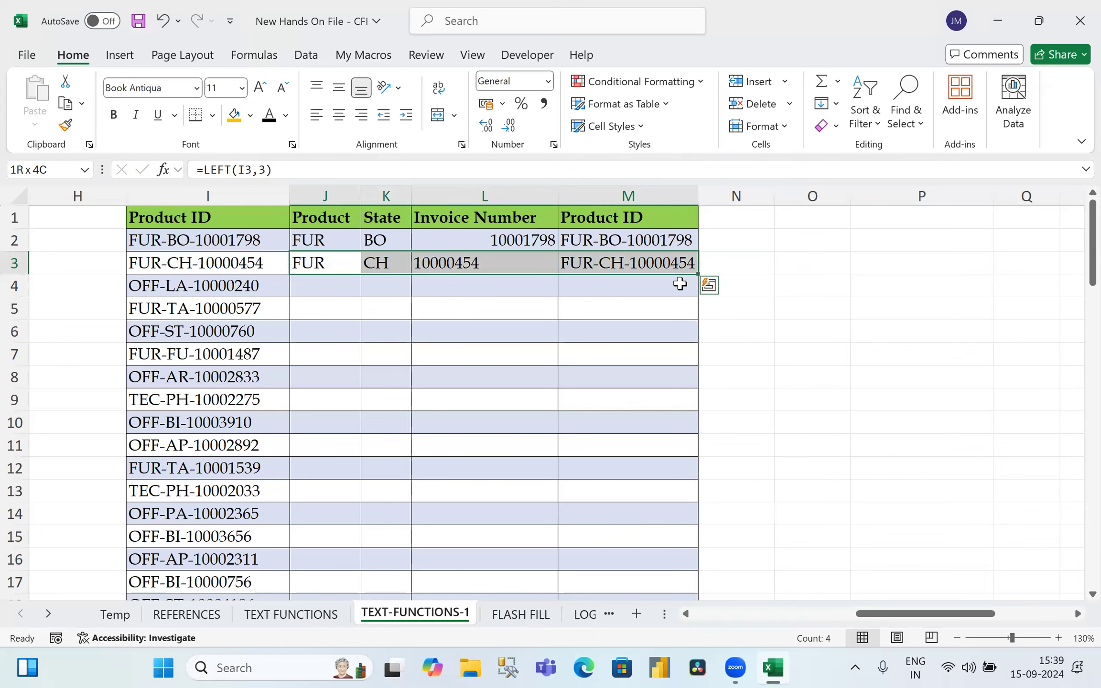
double_click(698, 276)
left_click(485, 354)
scroll(610, 310, "down", 7)
scroll(610, 310, "up", 3)
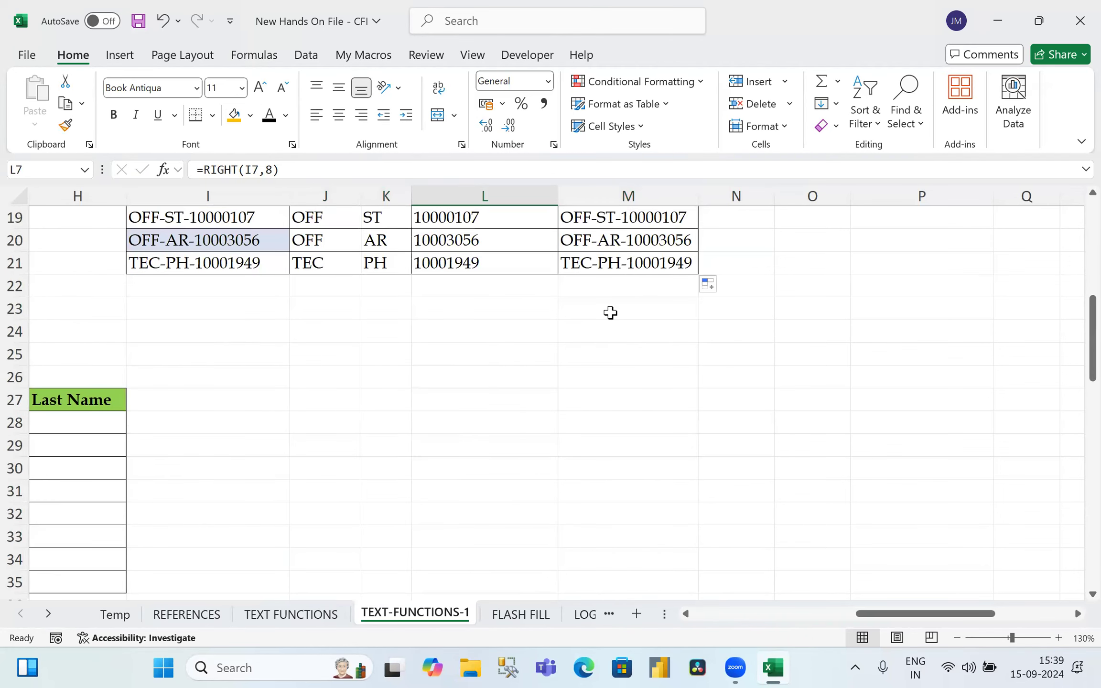
left_click(631, 397)
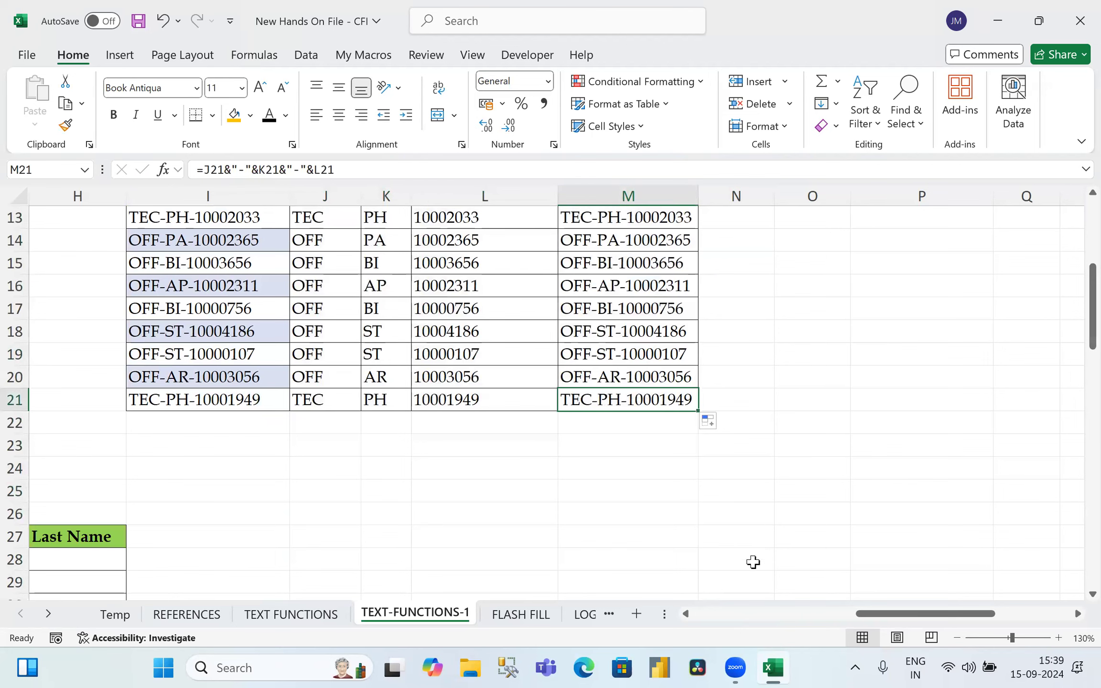
Step: Go to the Student Name table in F27:H35 and mark its empty First Name and Last Name columns with red vertical lines
left_click(686, 615)
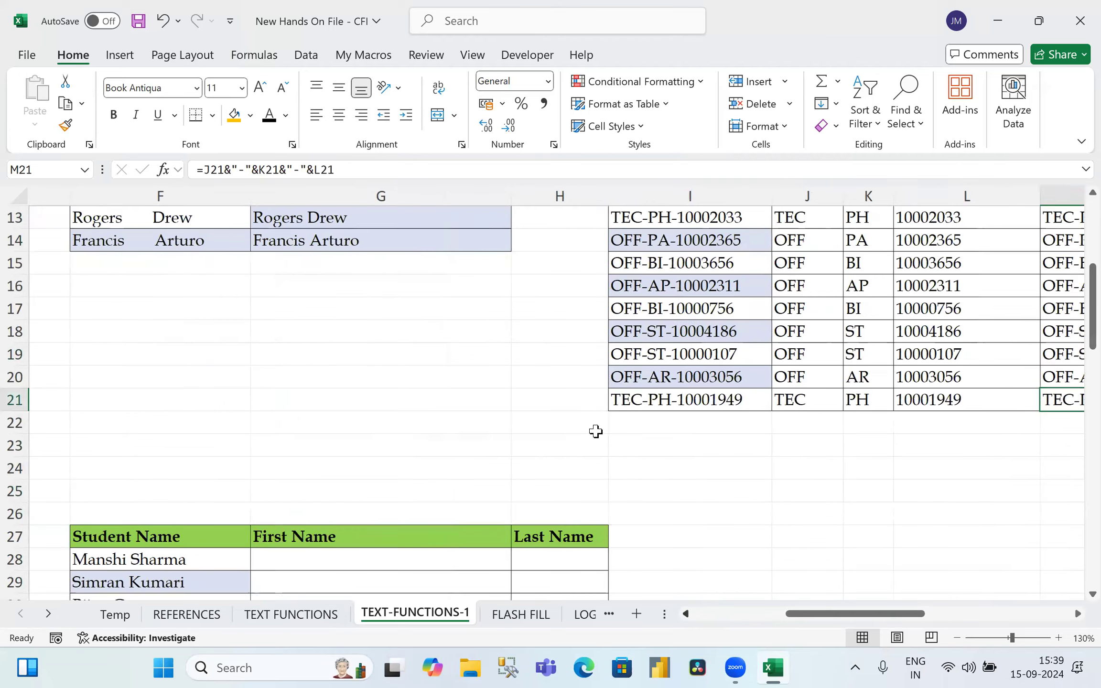
scroll(595, 433, "left", 4)
scroll(524, 420, "down", 3)
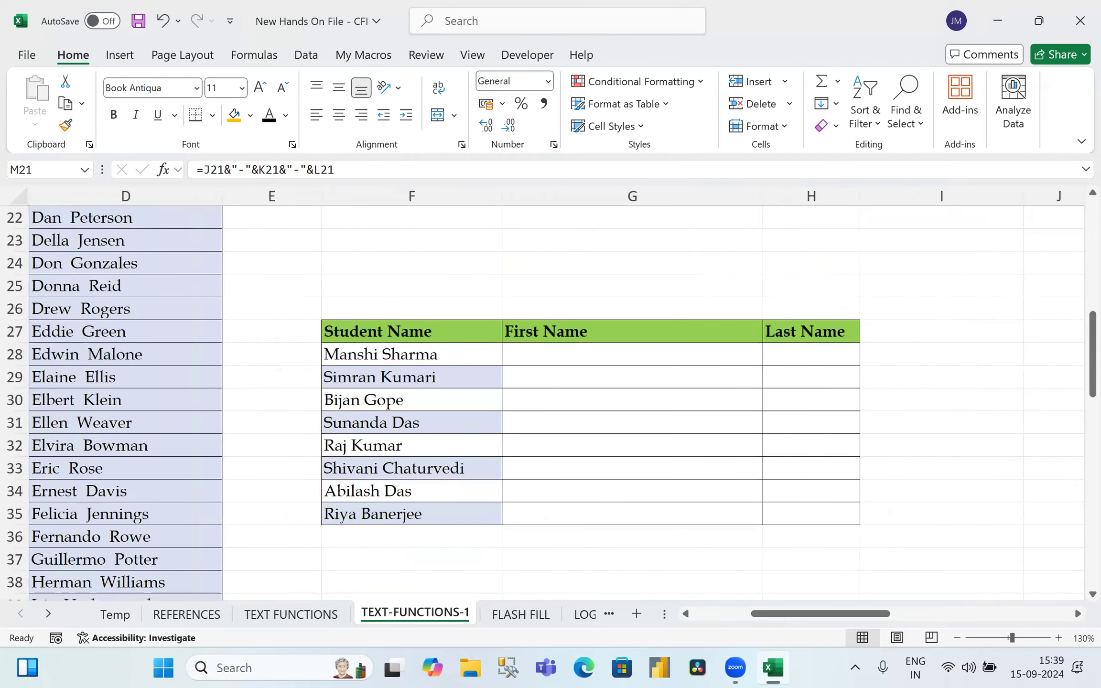
scroll(271, 223, "down", 3)
left_click_drag(581, 282, 583, 399)
left_click_drag(807, 280, 808, 440)
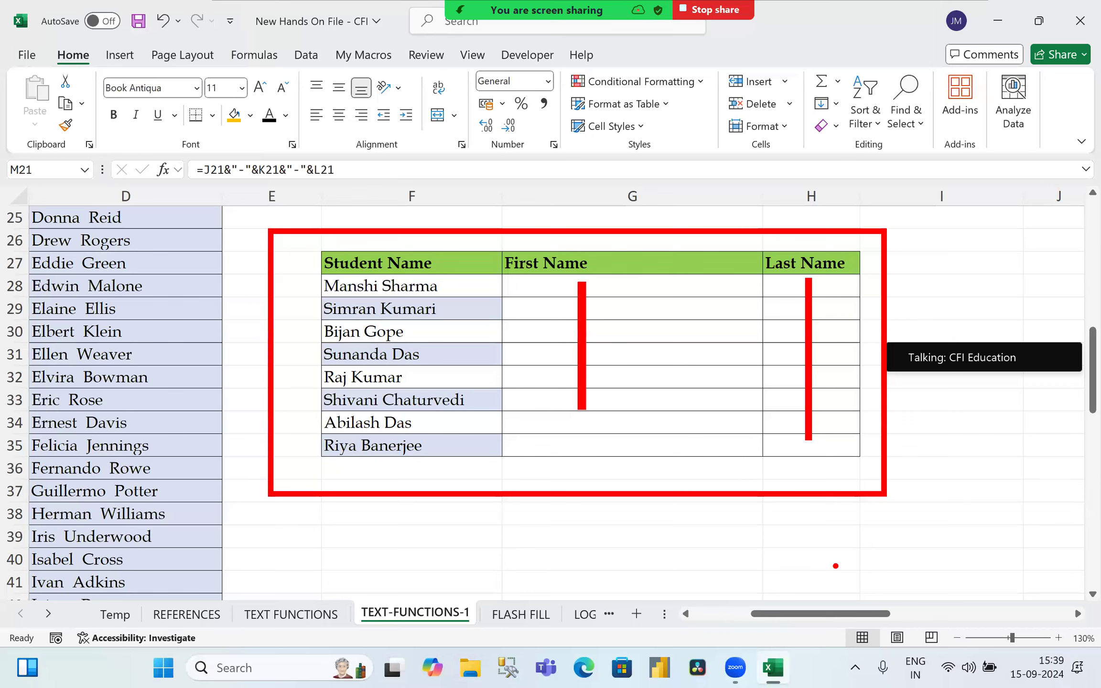
Step: Return to the workbook and select the First Name and Last Name columns of the student table, G27:H35
key("alt+Tab")
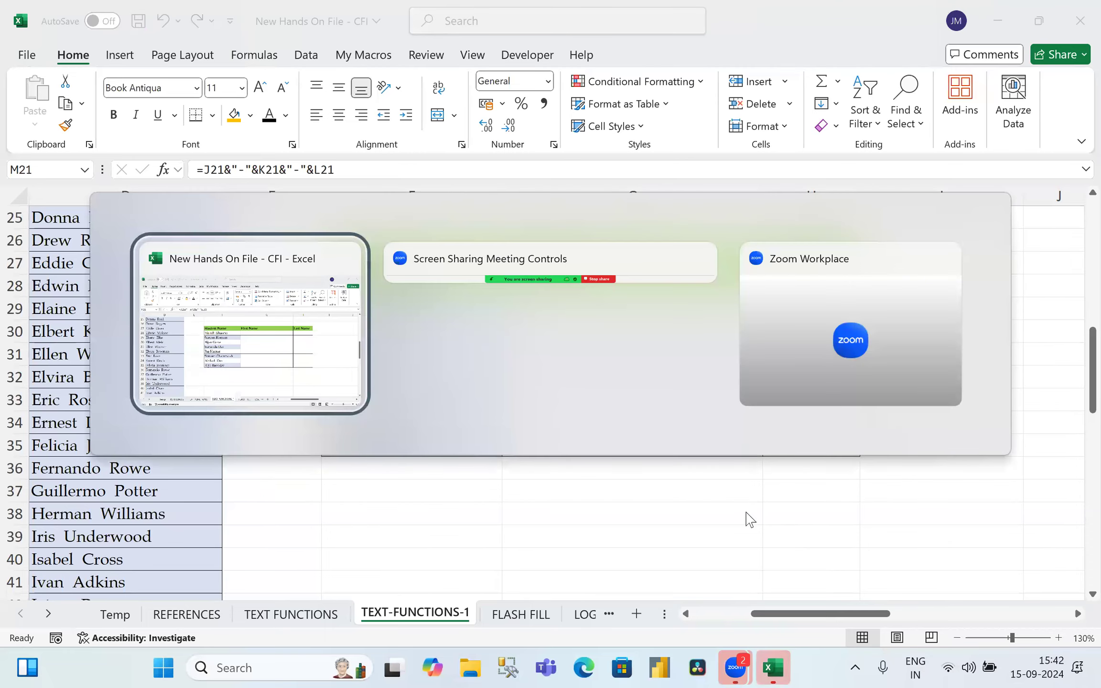
key("Tab")
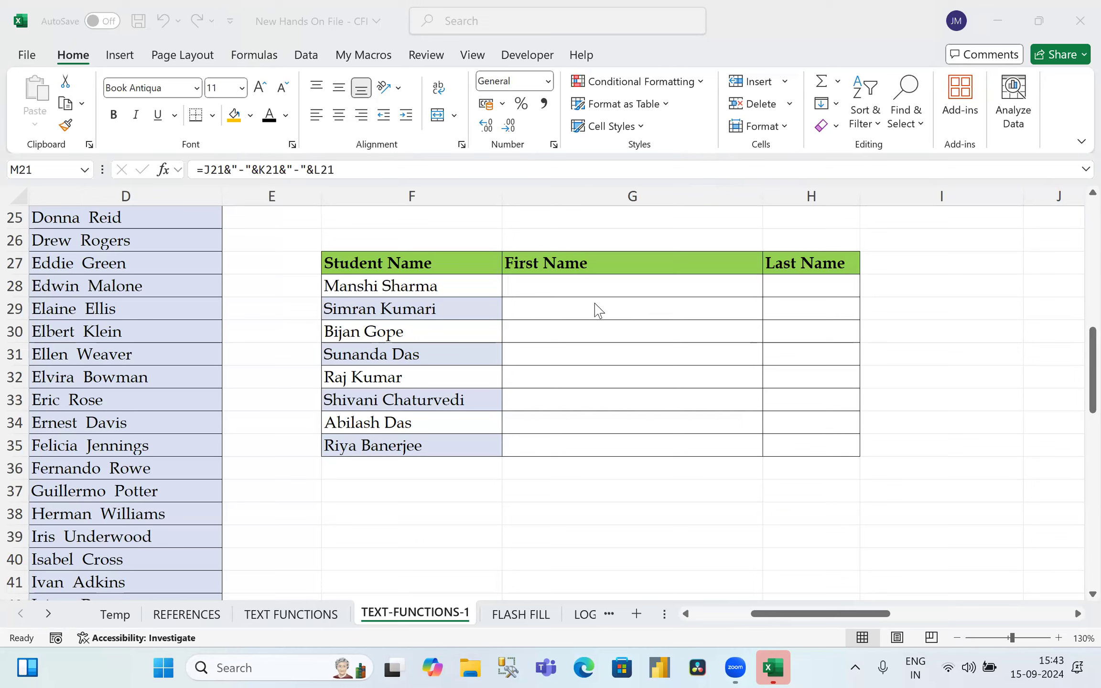
left_click(598, 288)
left_click_drag(538, 268, 585, 449)
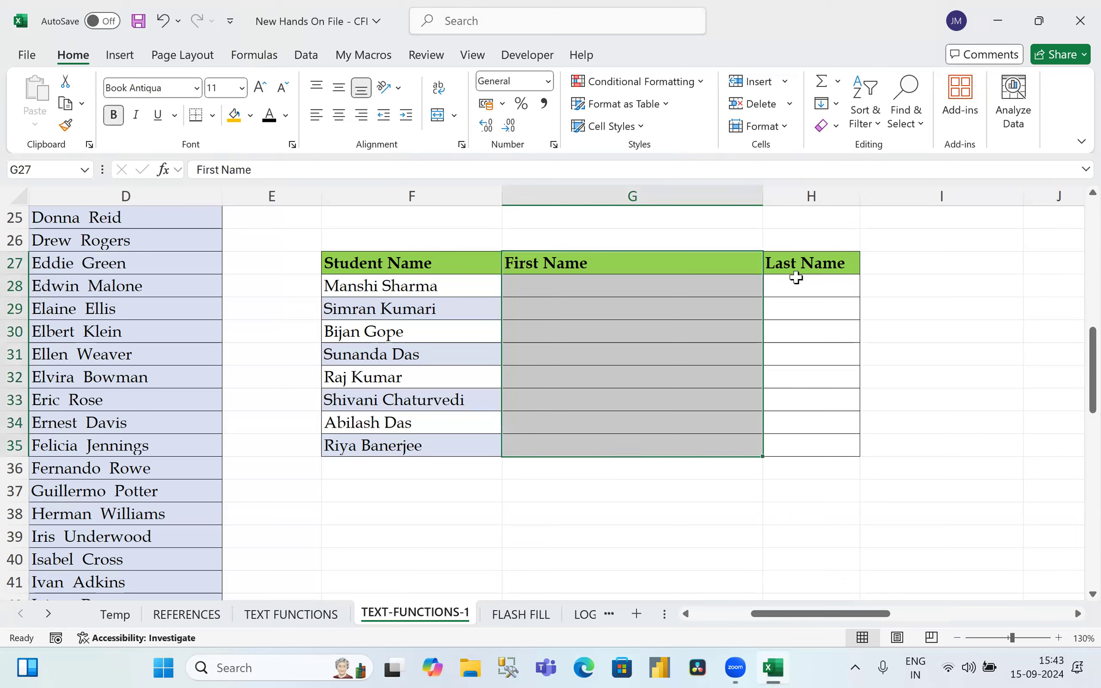
left_click_drag(804, 262, 783, 429)
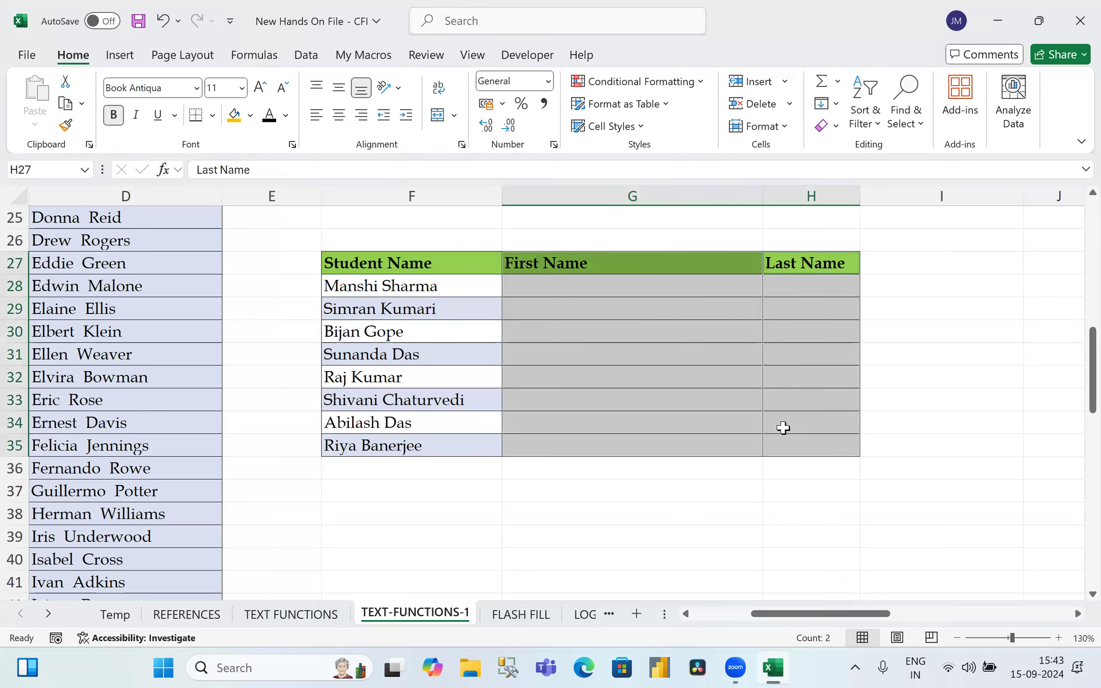
Step: Enter =LEFT(F28,6) in G28 to extract the first six characters of the student name
left_click(548, 291)
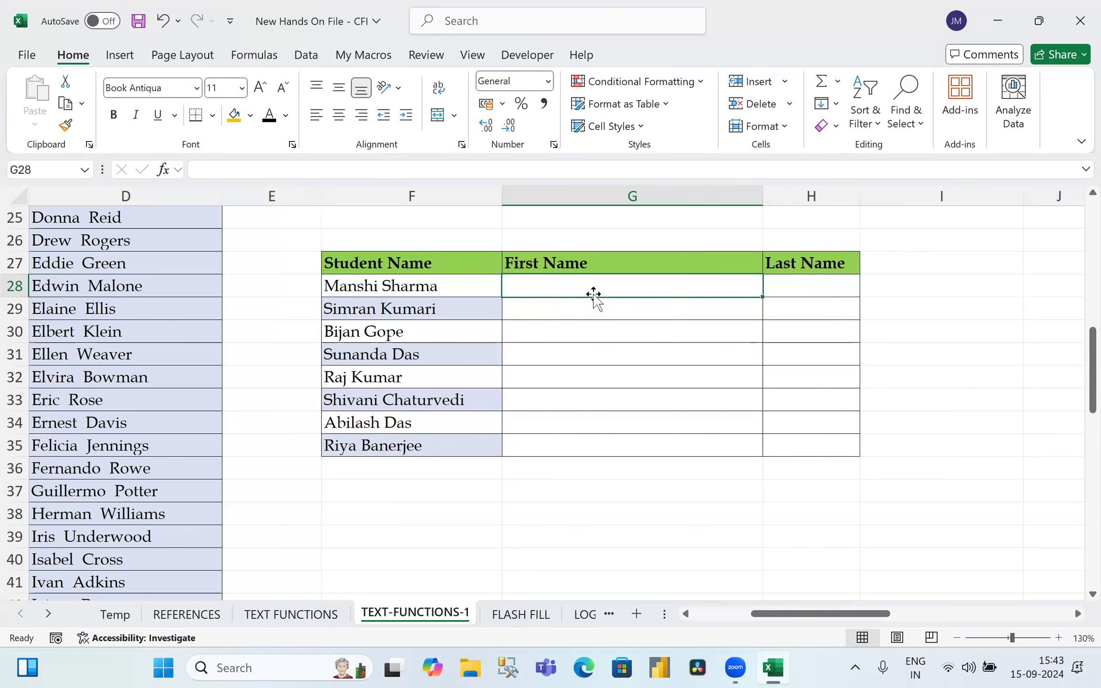
type("=left")
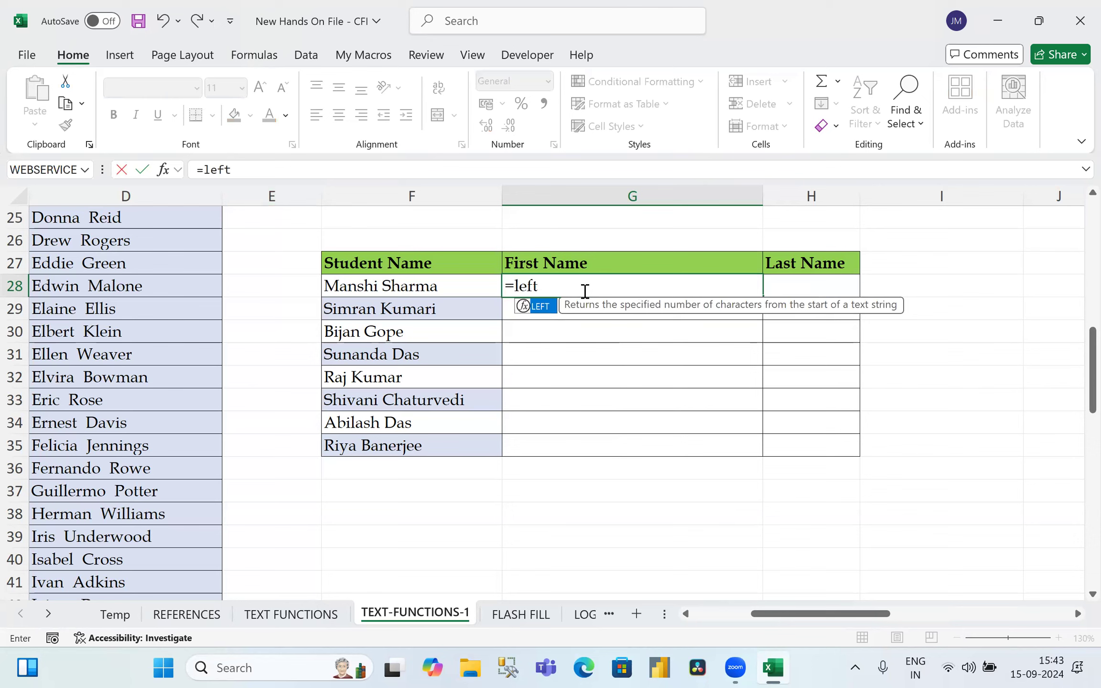
type("(")
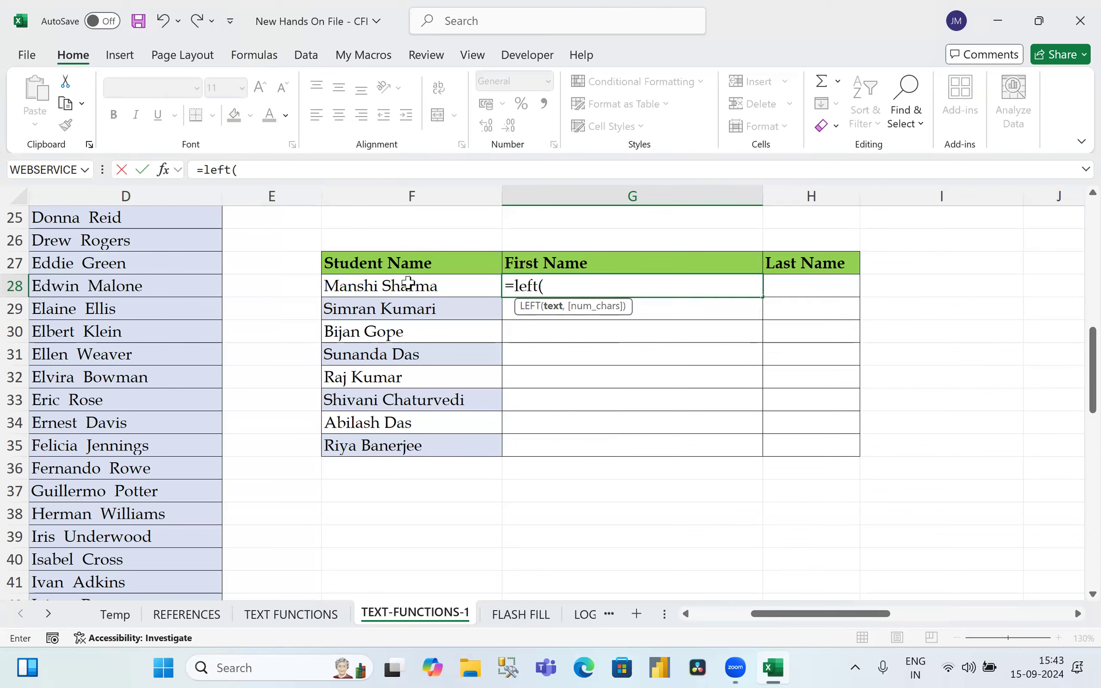
left_click(407, 282)
mouse_move(789, 666)
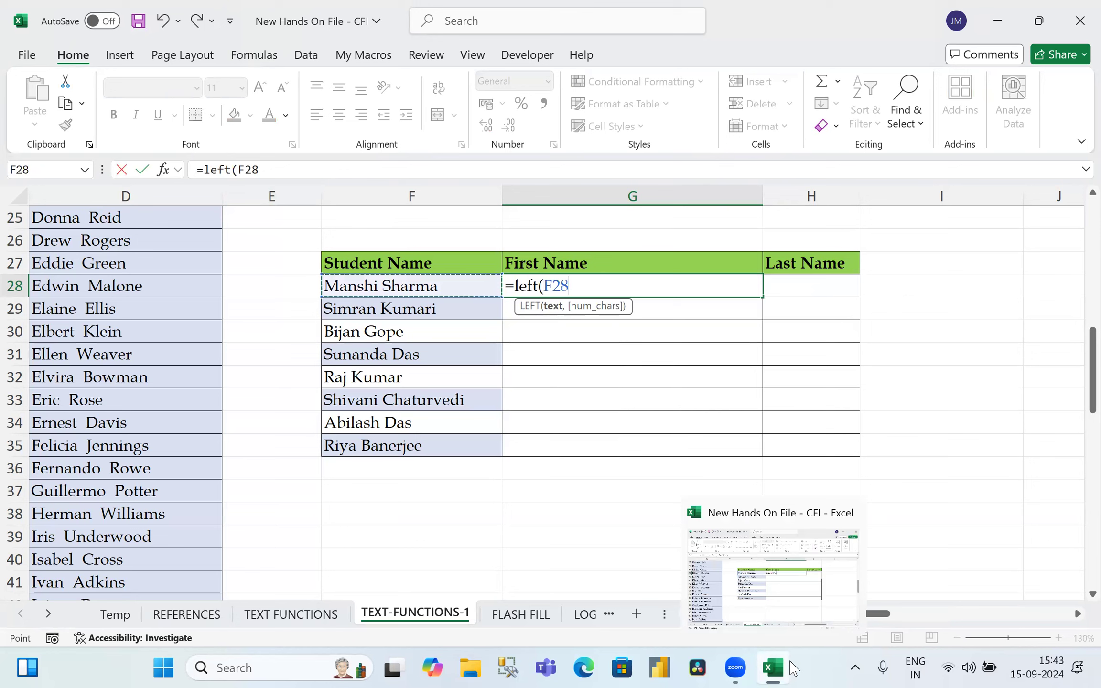
type(",")
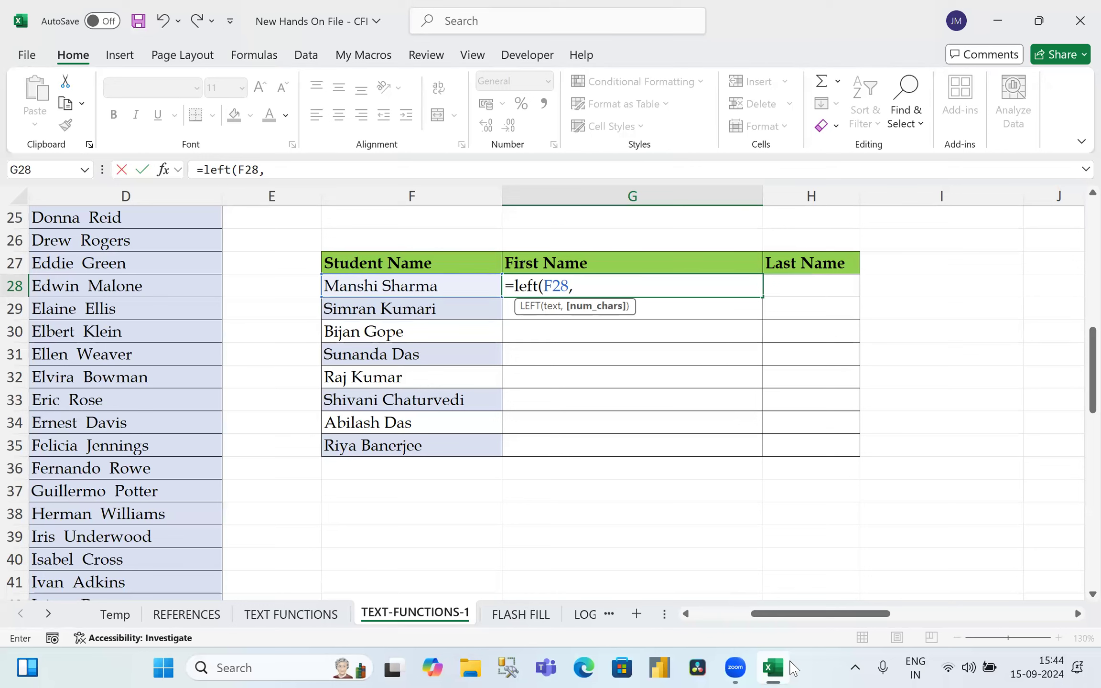
type("6")
key("Return")
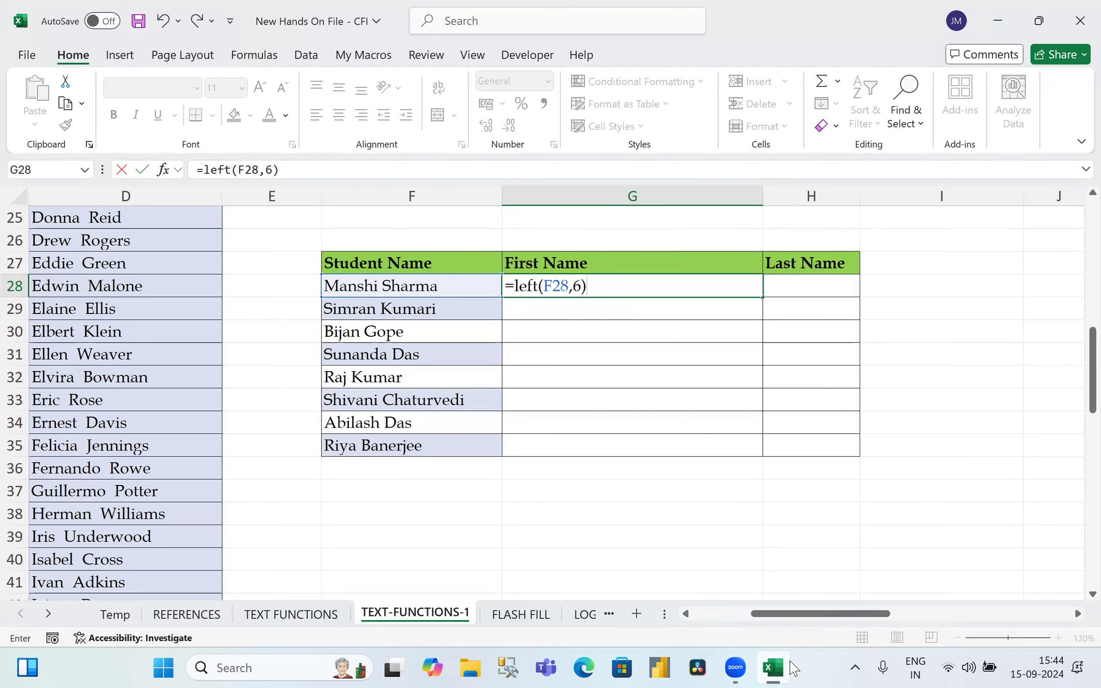
key("Return")
key("Up")
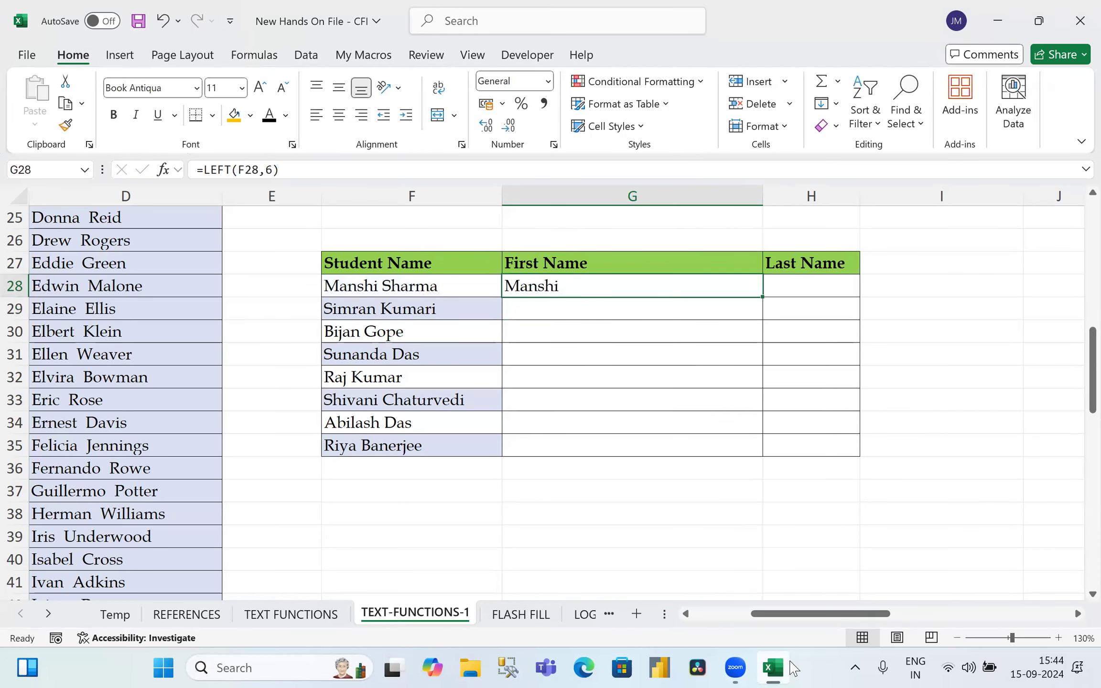
Step: Copy the six-character LEFT formula from G28 down through G35
key("ctrl+c")
key("shift+Down")
key("shift+Down")
key("shift+Down")
key("shift+Down")
key("shift+Down")
key("shift+Down")
key("shift+Down")
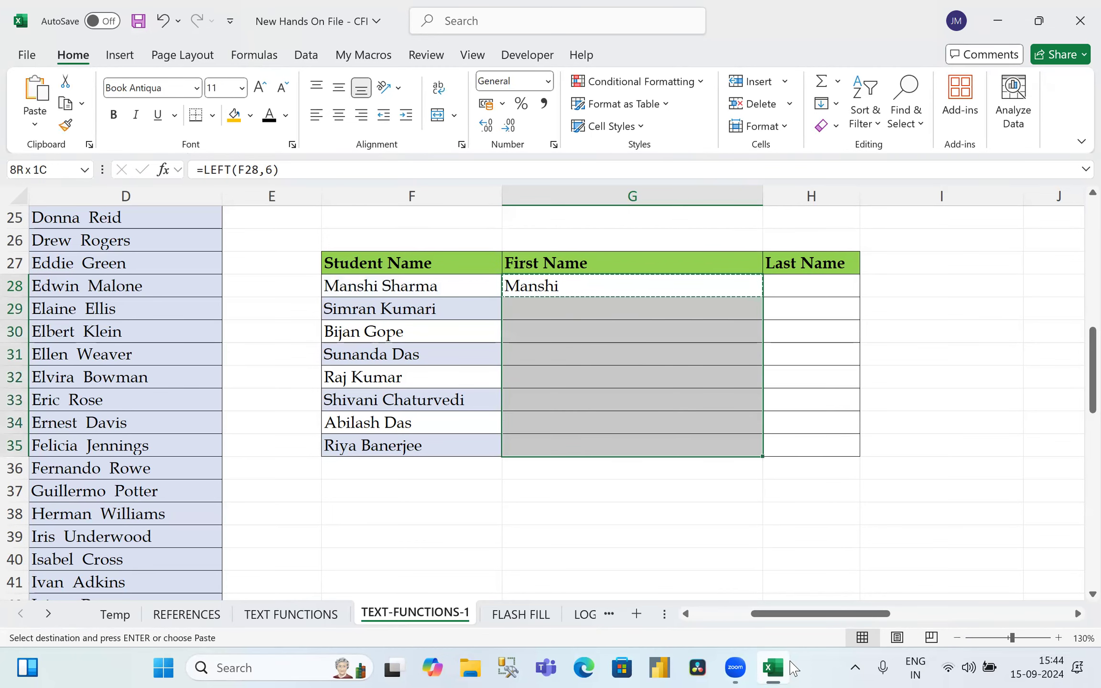
key("Return")
Step: Check the extracted first names in G28:G35 against the full student names
key("Down")
key("Down")
key("Down")
key("Down")
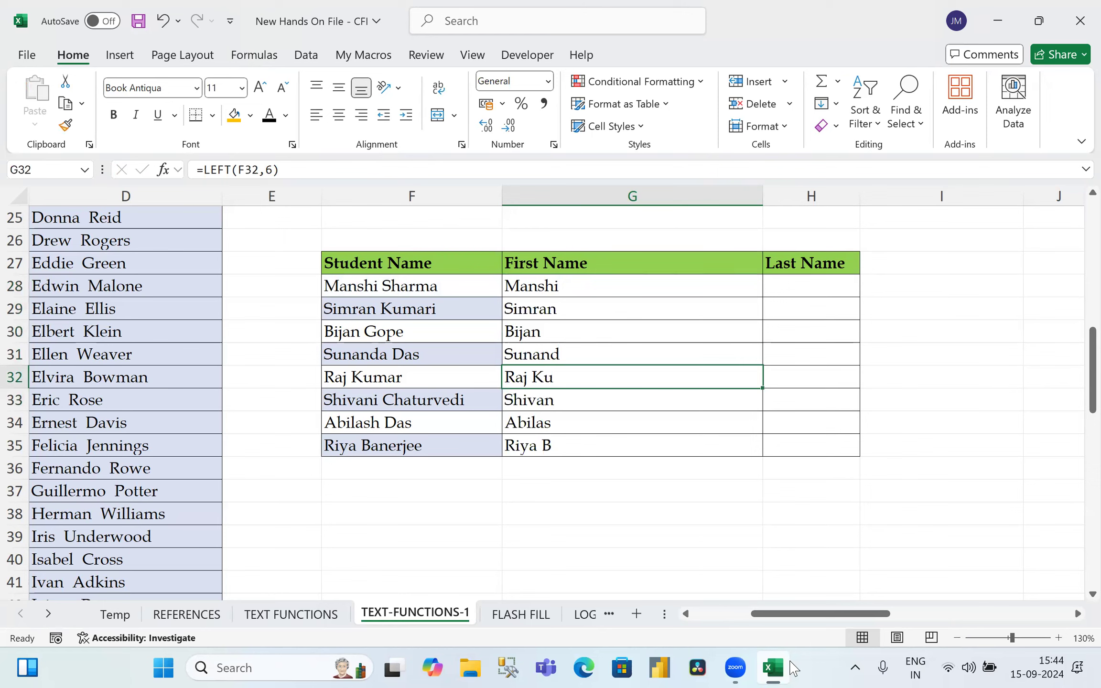
key("Down")
key("Down")
key("Down")
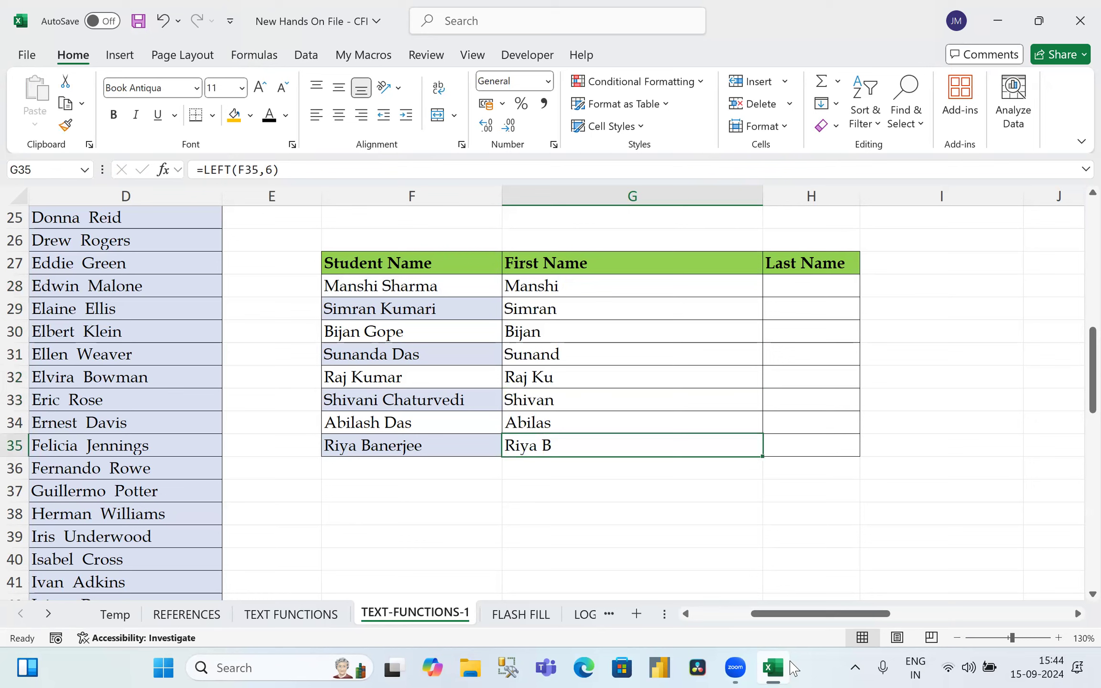
key("Up")
key("Up")
key("Up")
key("Up")
key("Up")
key("Up")
key("Up")
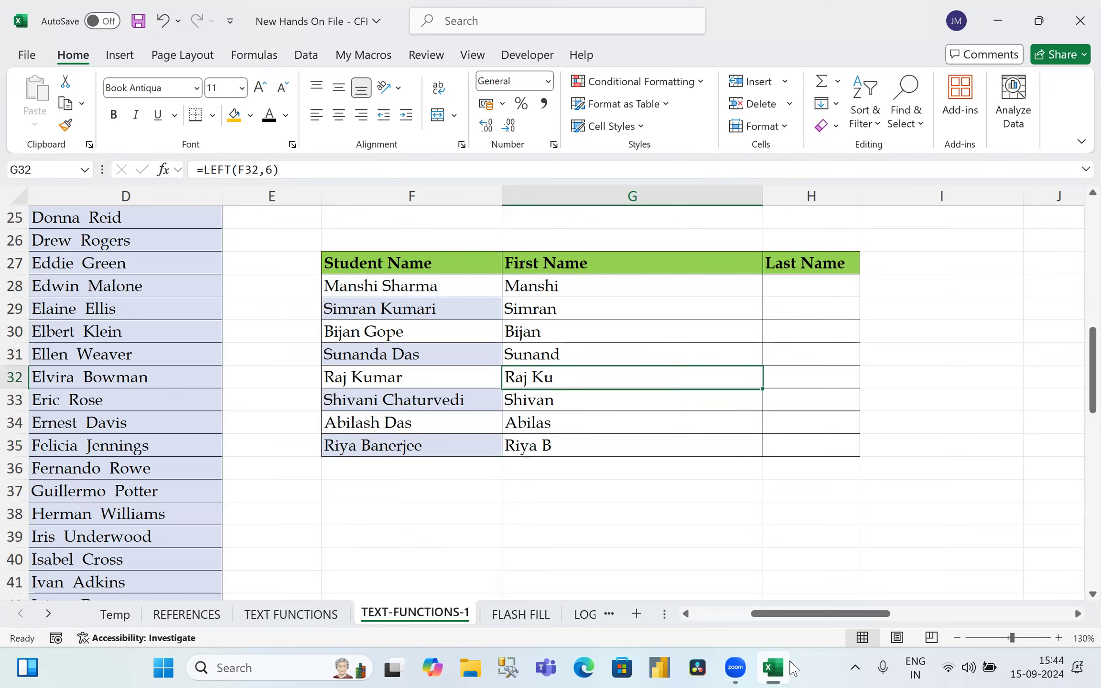
Step: Replace the fixed character count in G28 with a space search, making the formula =LEFT(F28,FIND(" ",F28)-1)
key("F2")
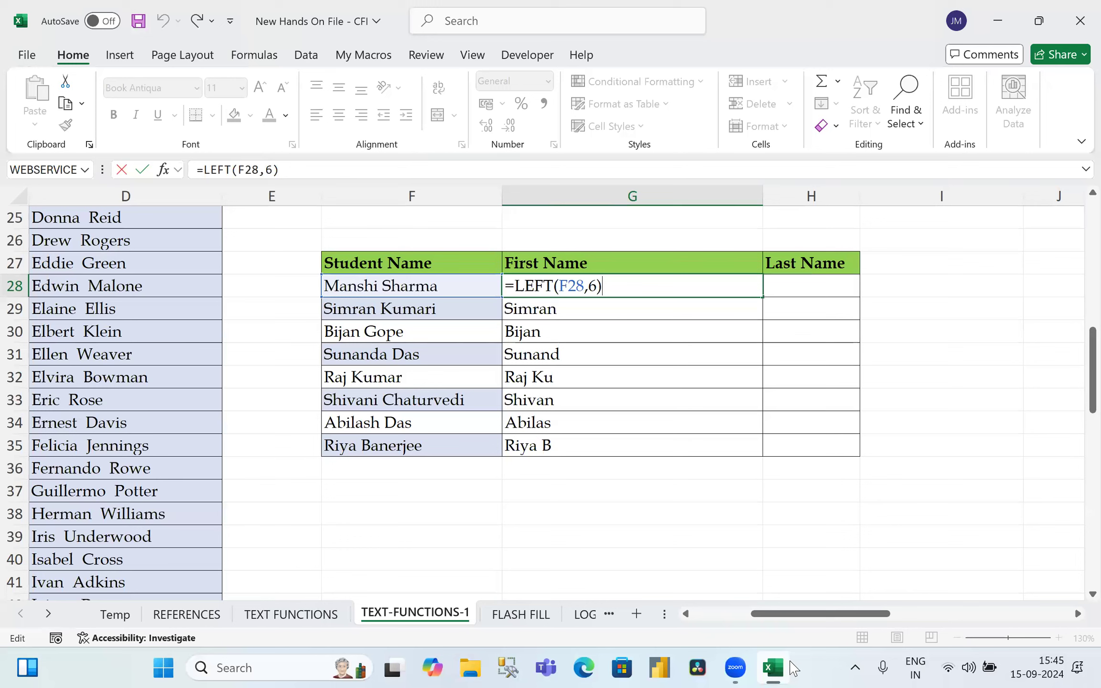
key("BackSpace")
key("BackSpace")
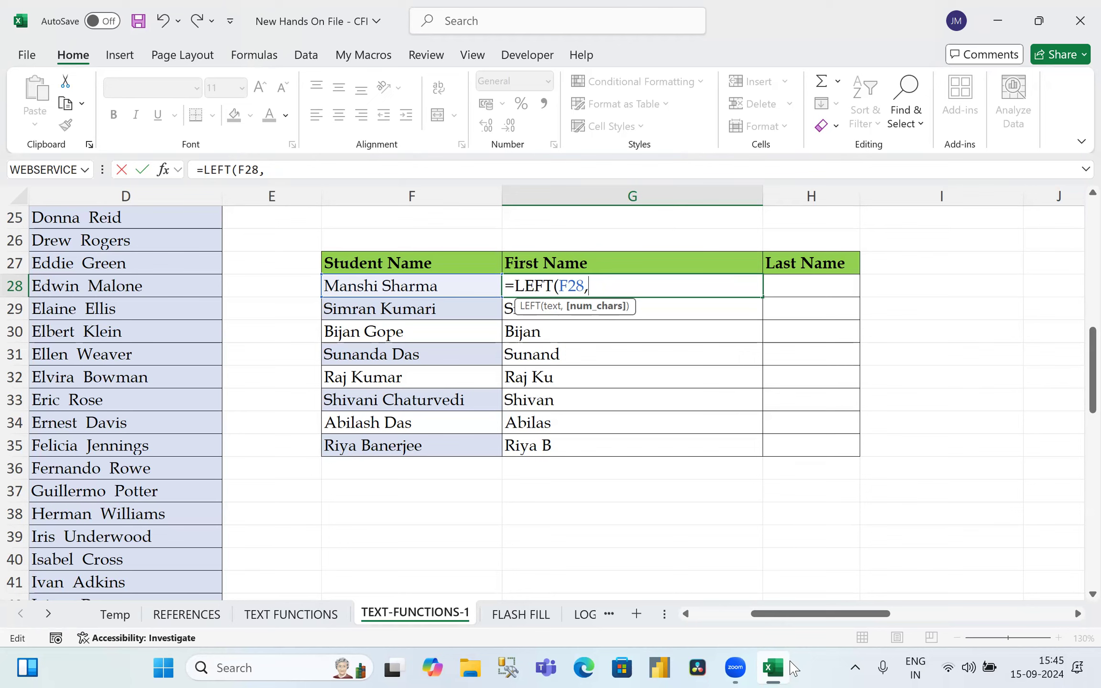
type("fin")
key("BackSpace")
key("BackSpace")
key("BackSpace")
type("FIND(\"")
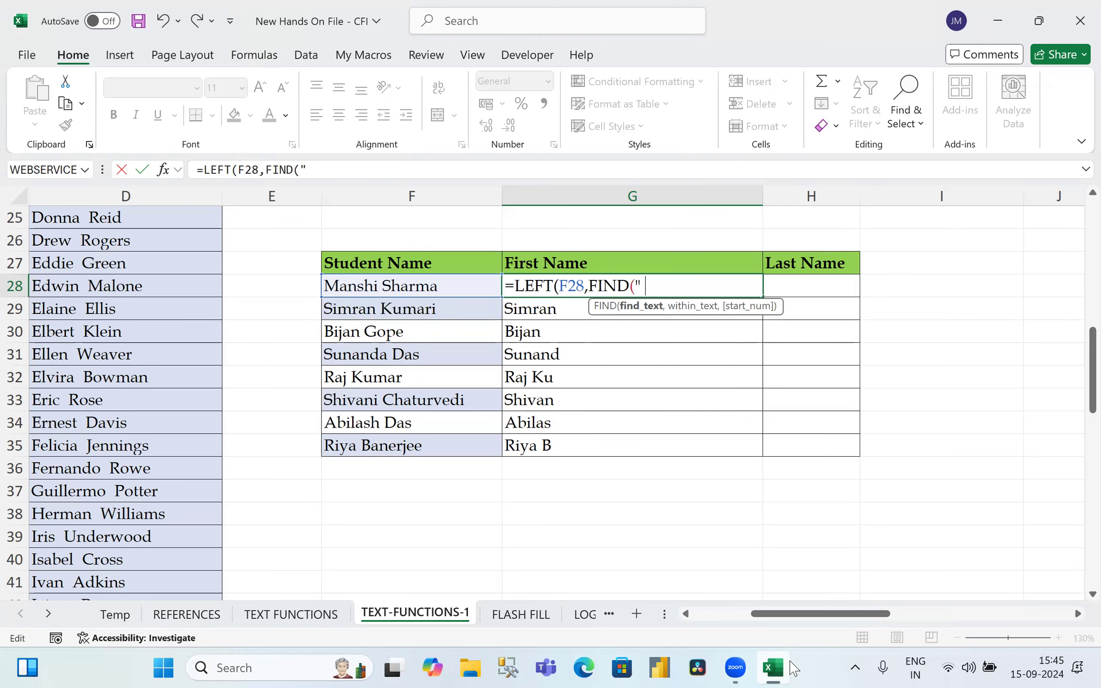
type(" \",")
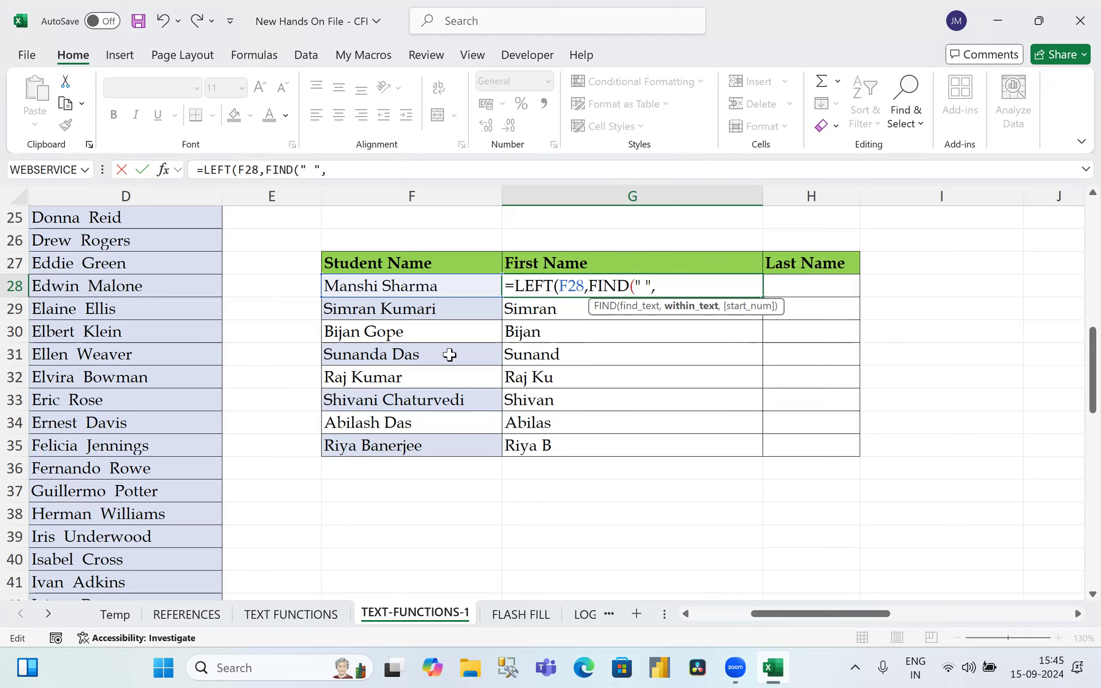
left_click(448, 289)
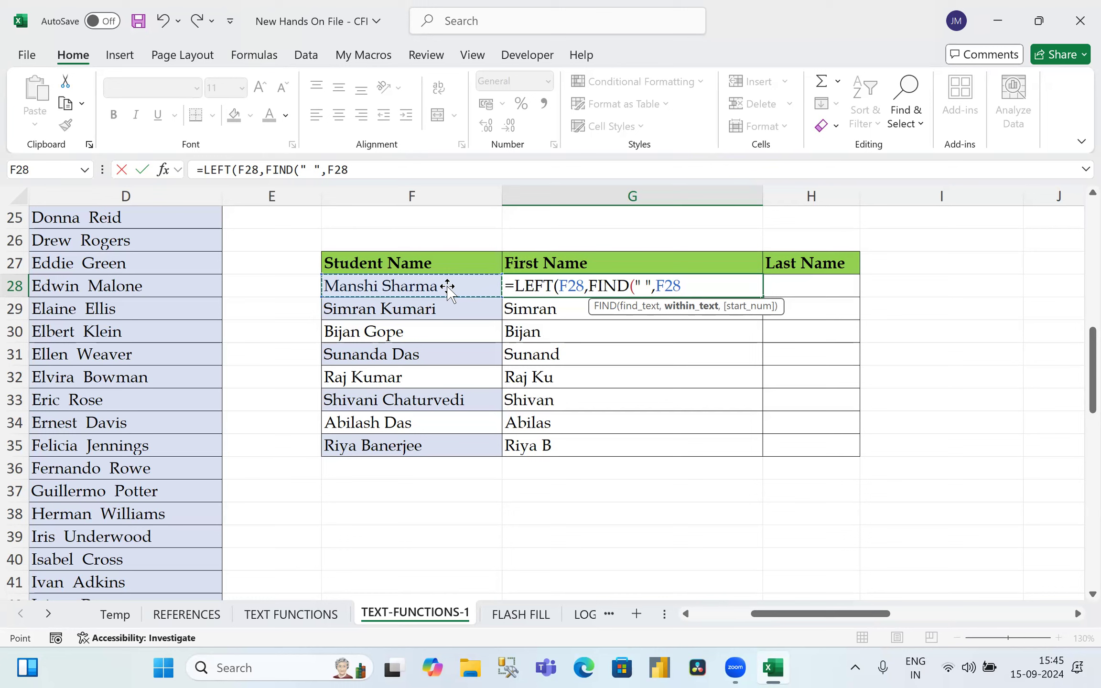
type(")")
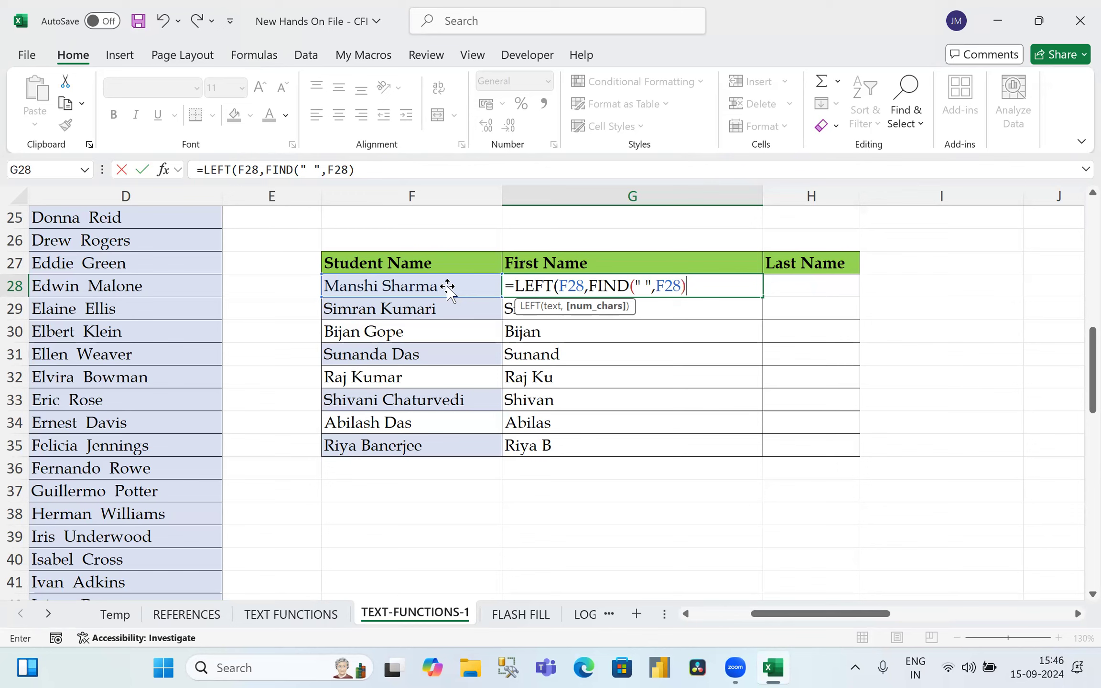
type("-1")
type(")")
key("ctrl+Return")
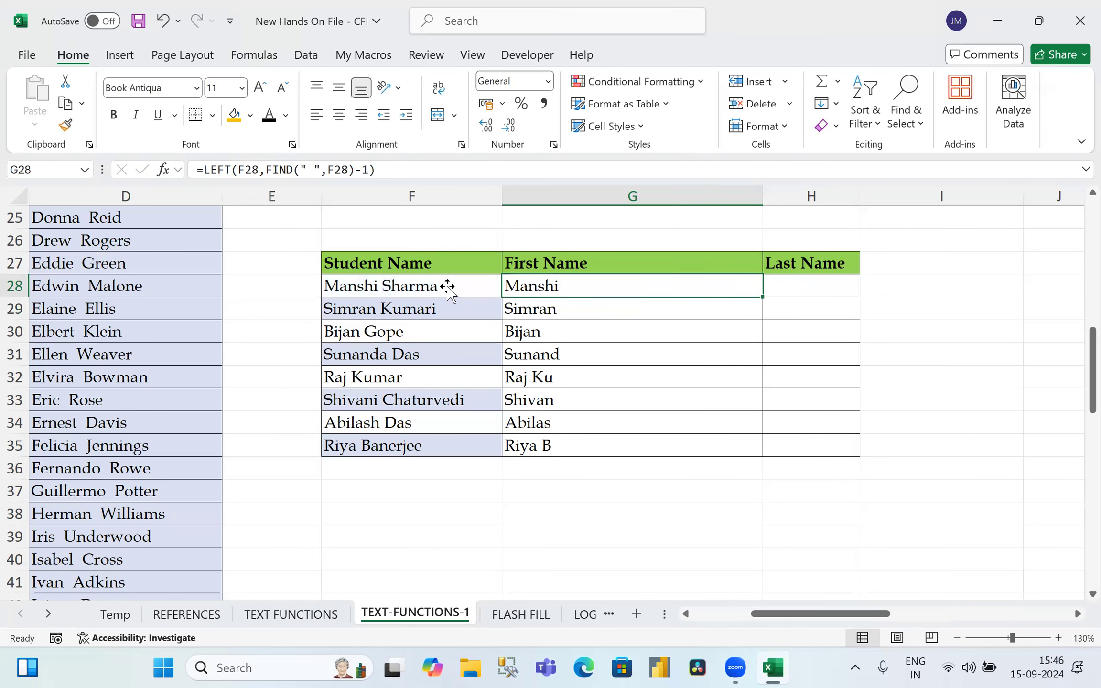
Step: Copy the LEFT and FIND formula from G28 down the First Name column through G35
key("ctrl+c")
key("shift+Down")
key("shift+Down")
key("shift+Down")
key("shift+Down")
key("shift+Down")
key("shift+Down")
key("shift+Down")
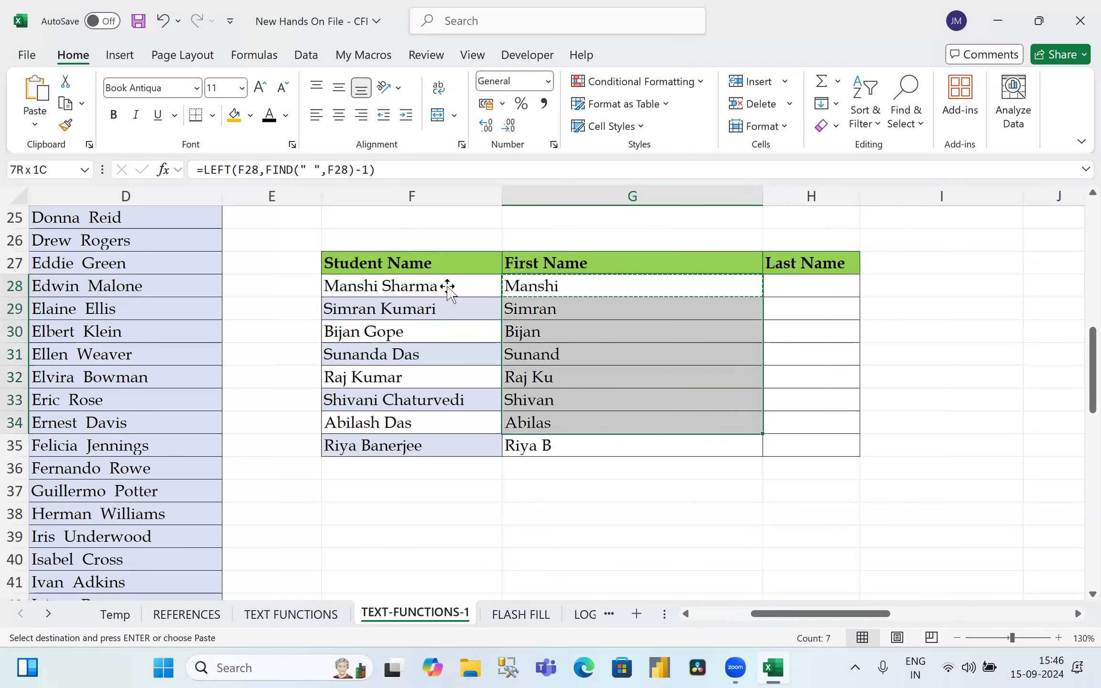
key("Return")
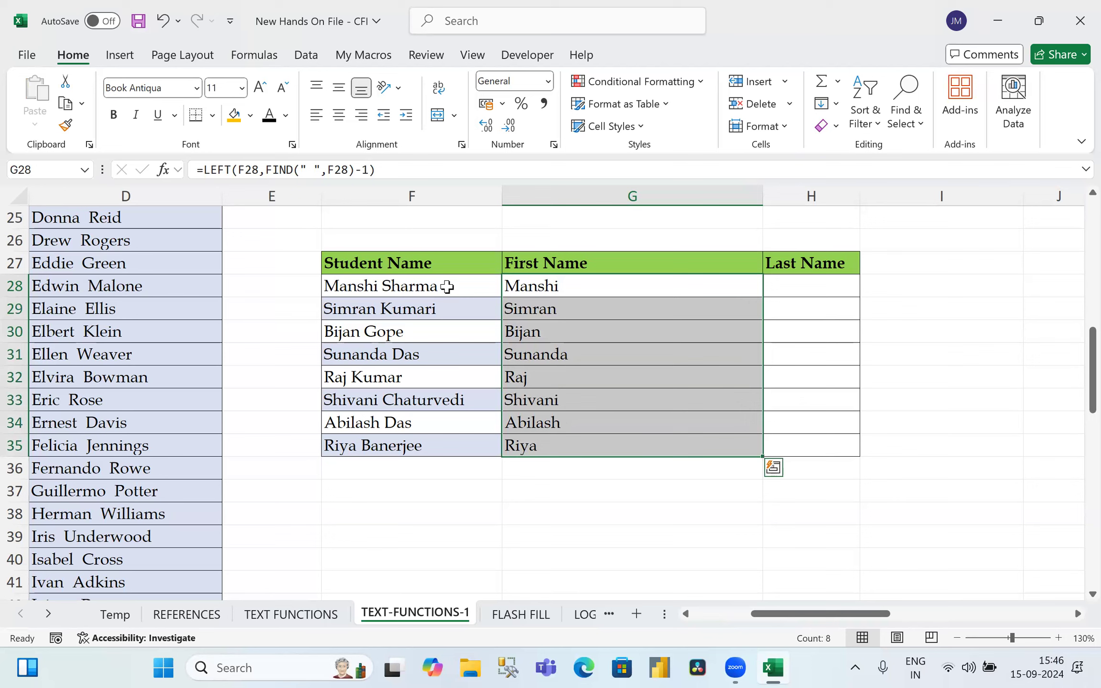
key("shift+BackSpace")
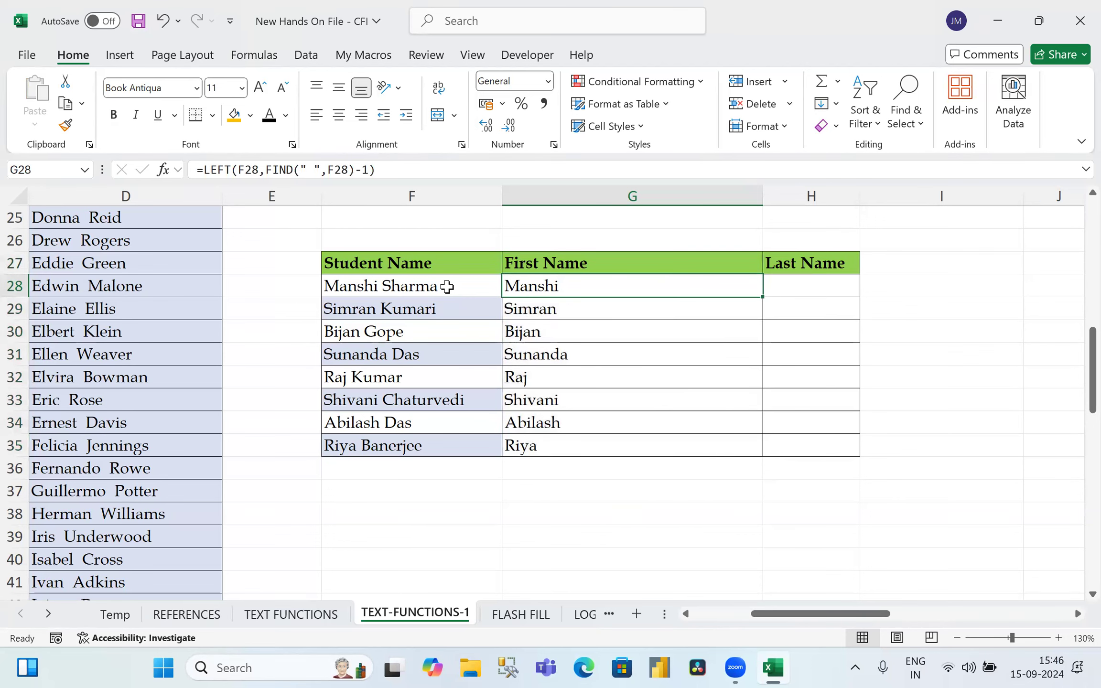
Step: Examine how the LEFT and FIND formula in G28 is built, and look at the empty Last Name cell H28
key("F2")
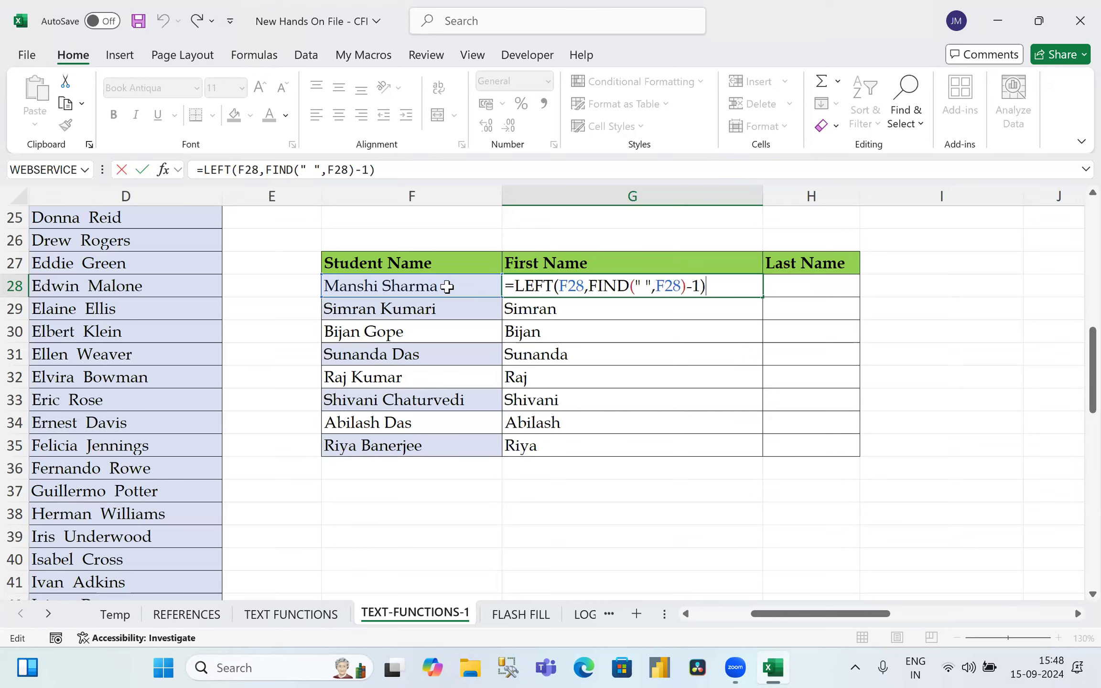
key("Return")
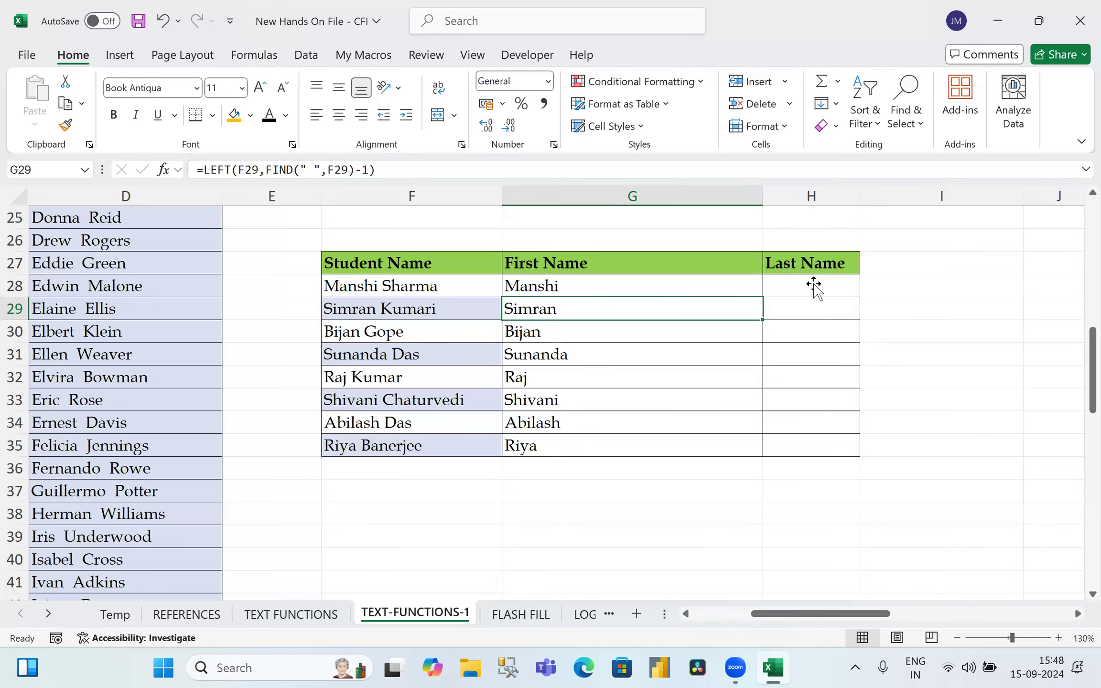
left_click(814, 285)
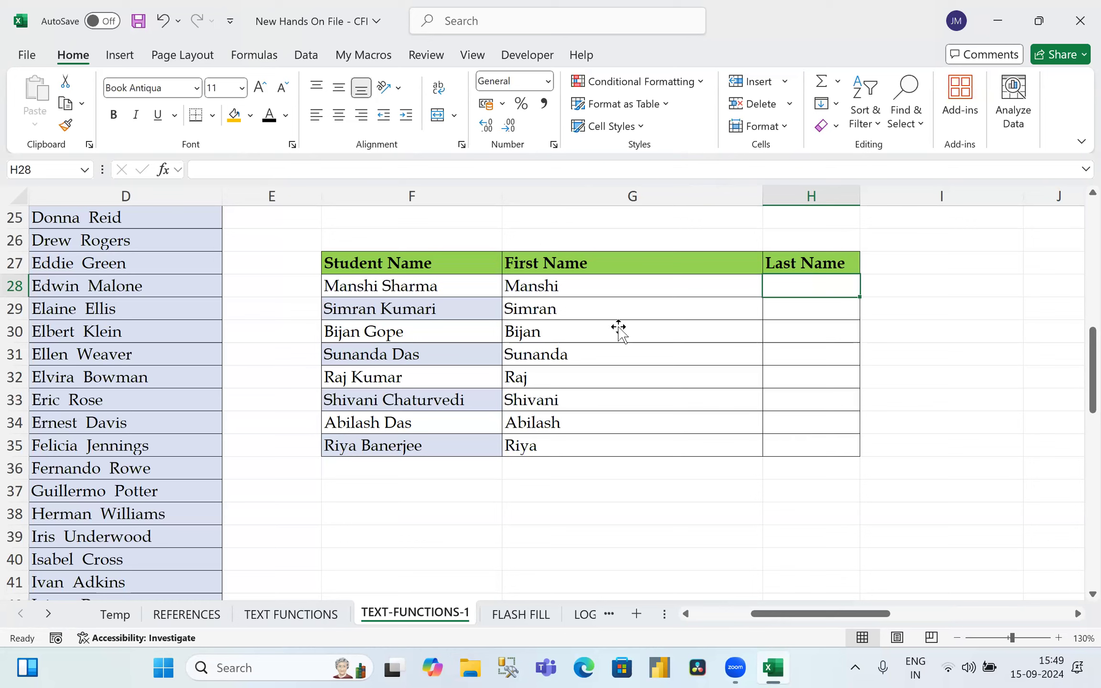
left_click(547, 286)
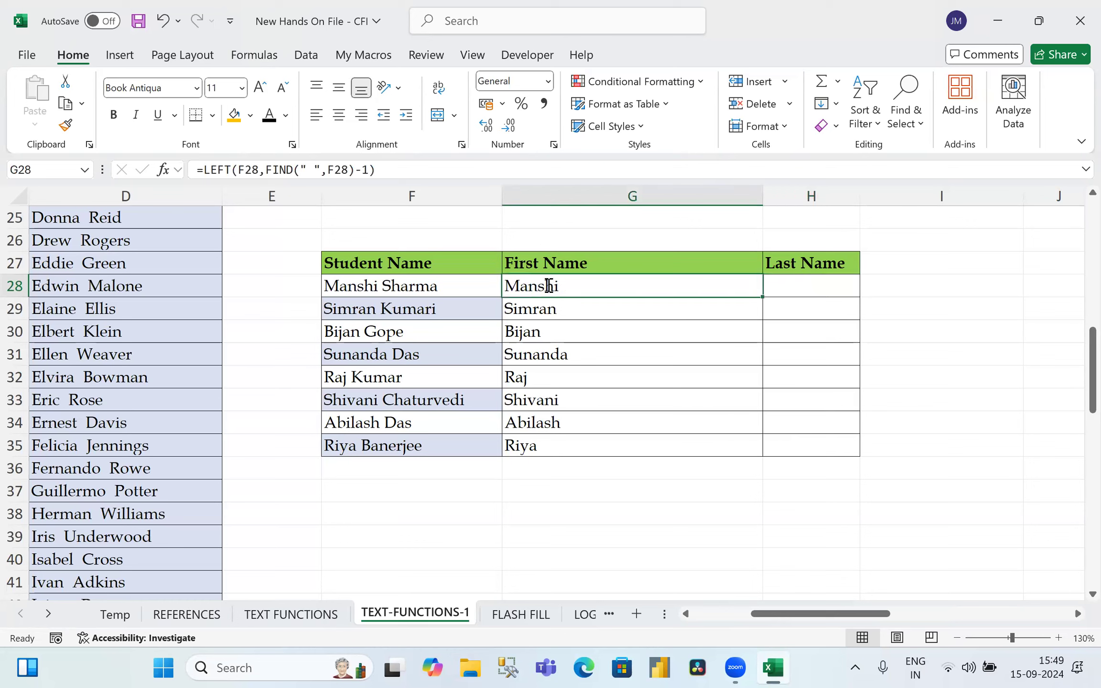
double_click(550, 285)
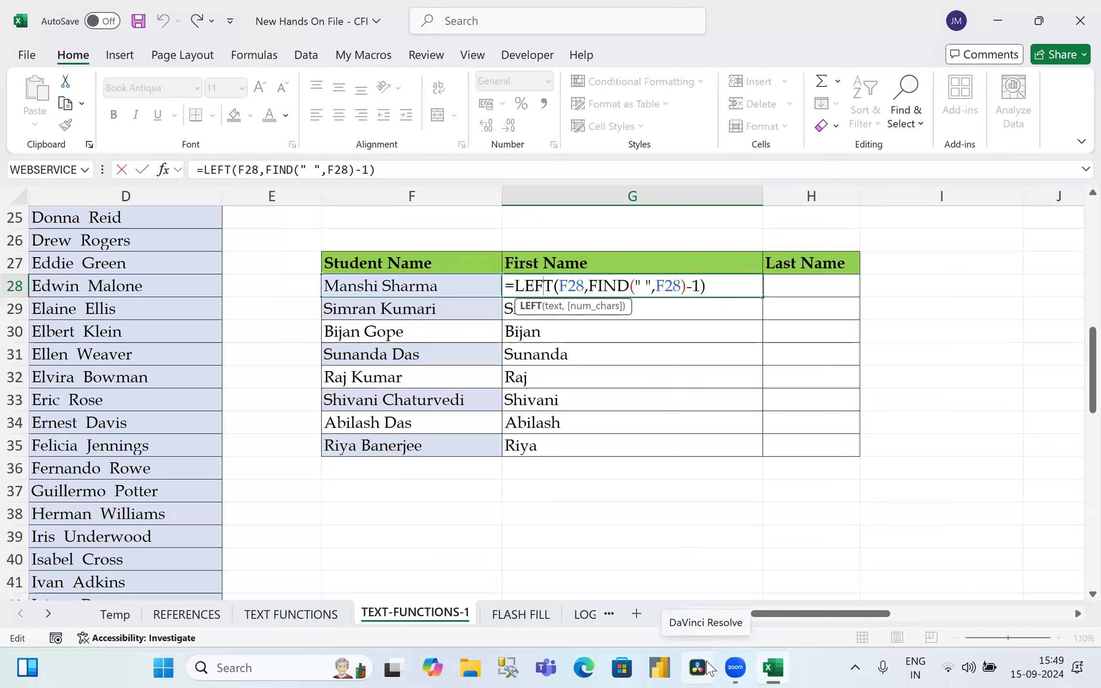
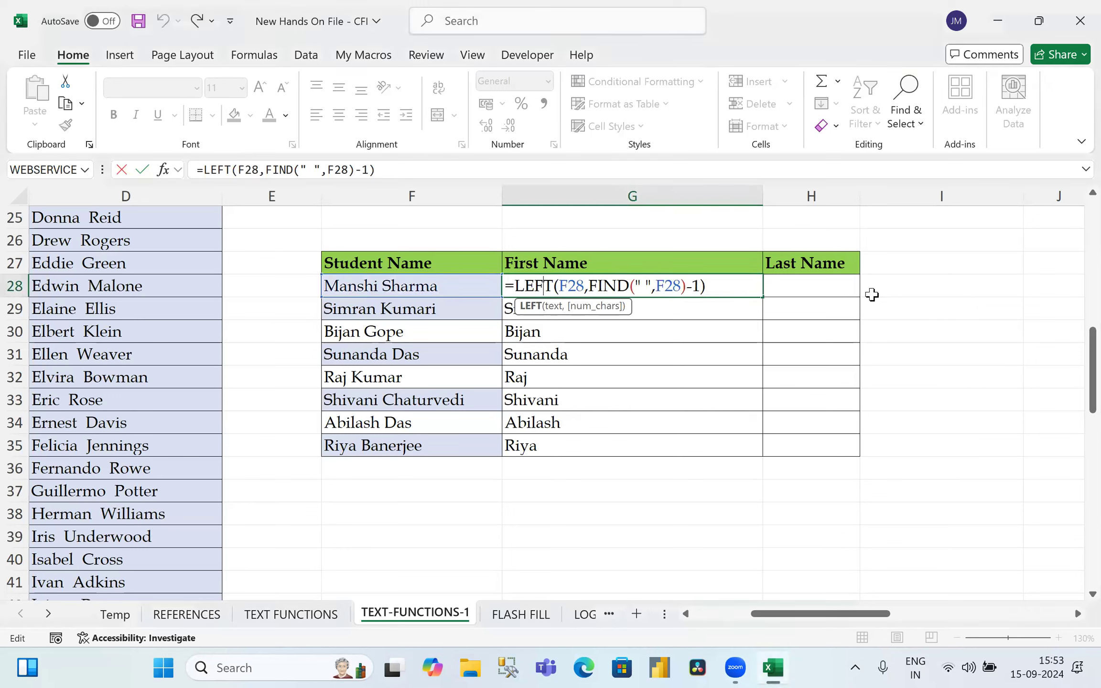
left_click(776, 284)
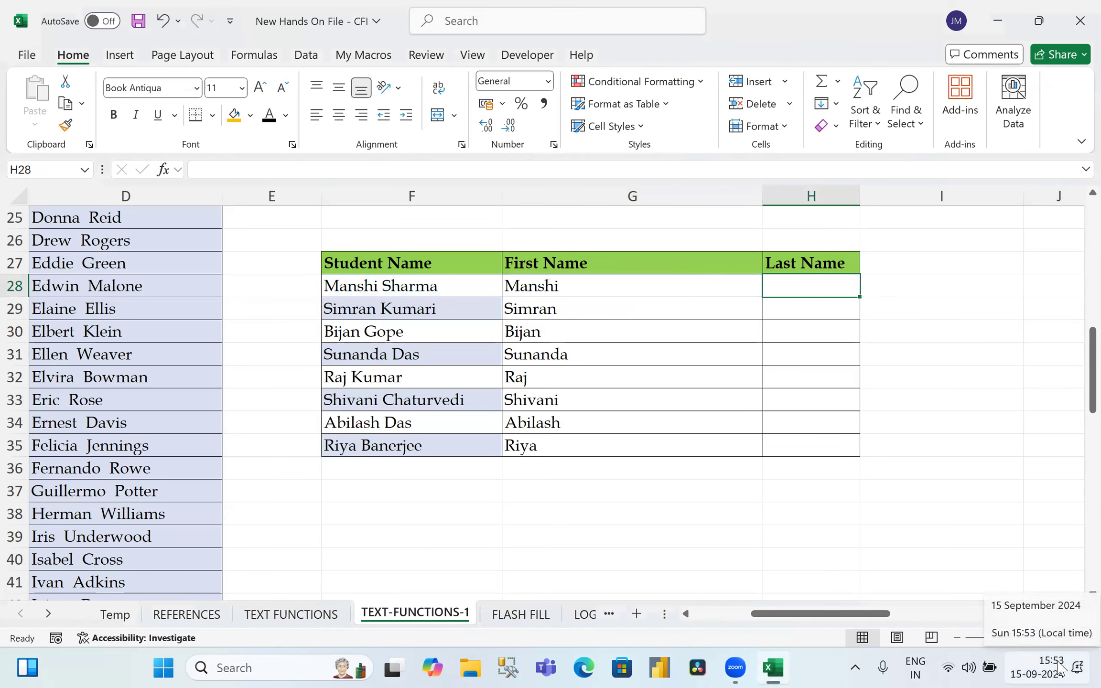
Step: Examine the full names in F28:F35, the G28 formula, and the space separating the two names in F28
left_click(403, 286)
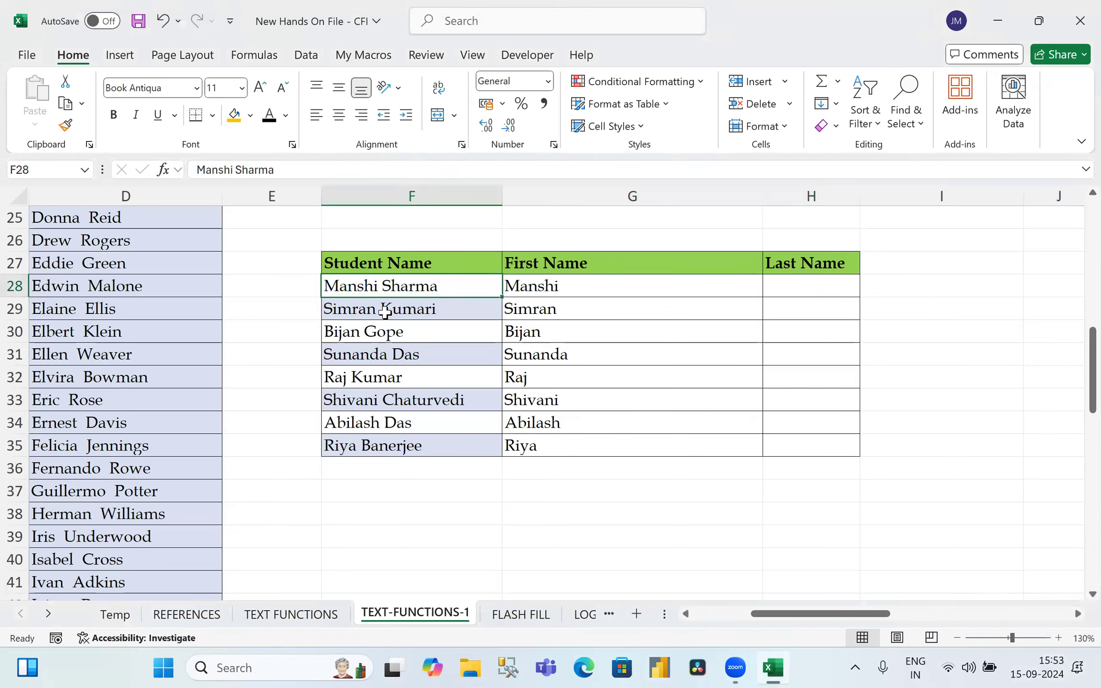
left_click_drag(400, 288, 385, 332)
left_click_drag(384, 393, 353, 447)
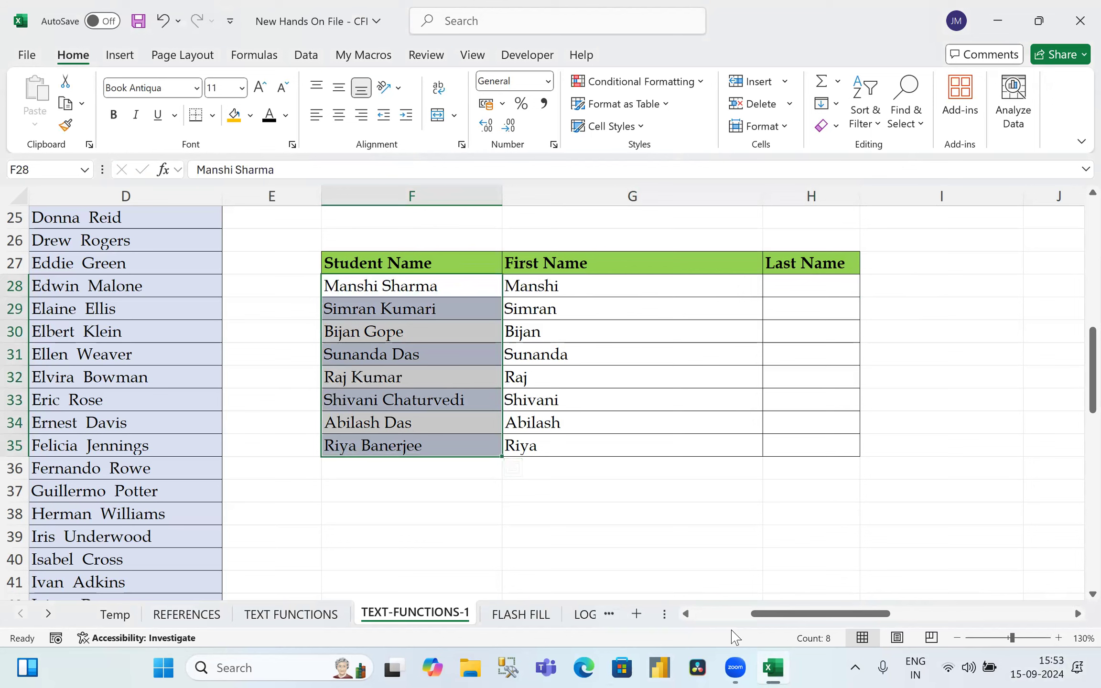
left_click(382, 285)
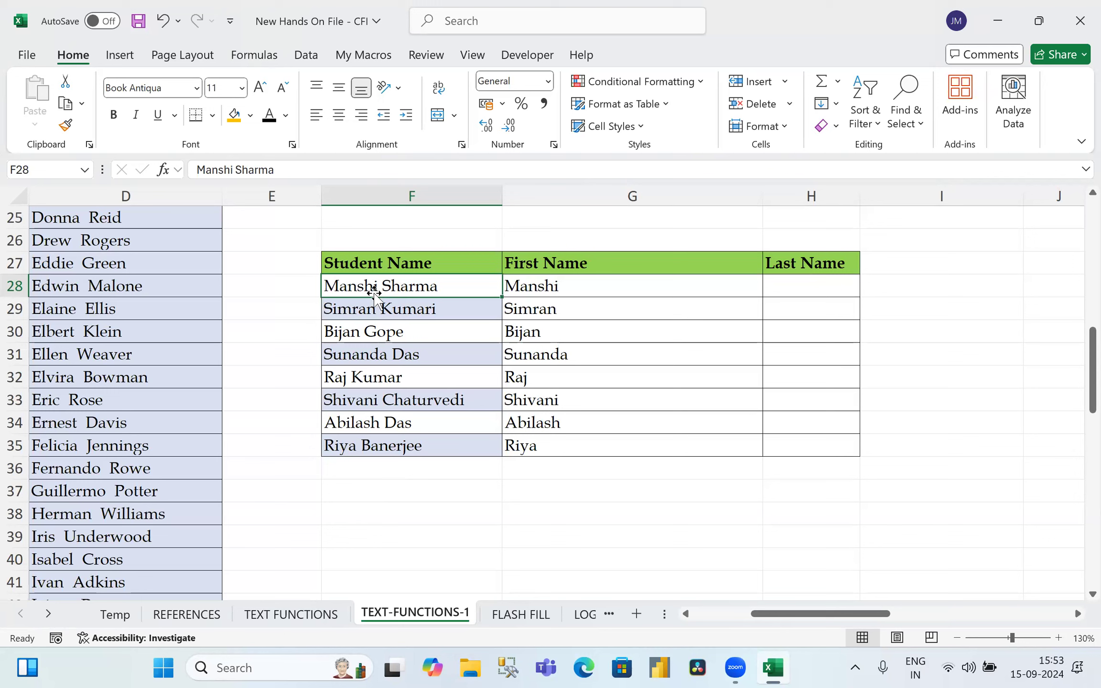
double_click(539, 285)
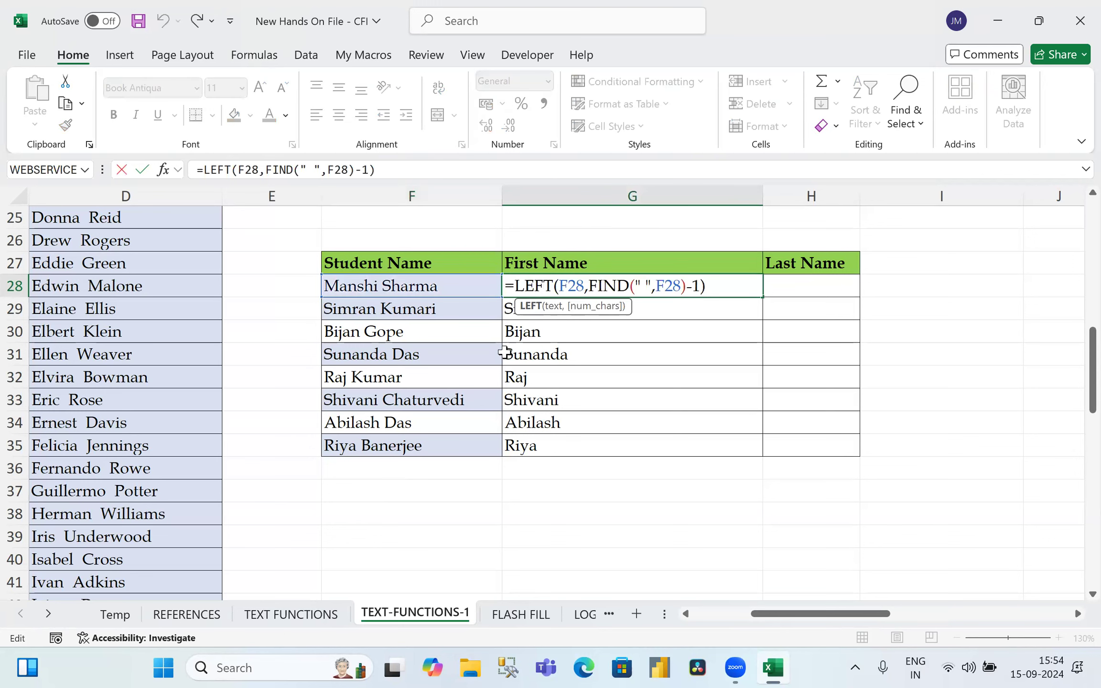
key("Escape")
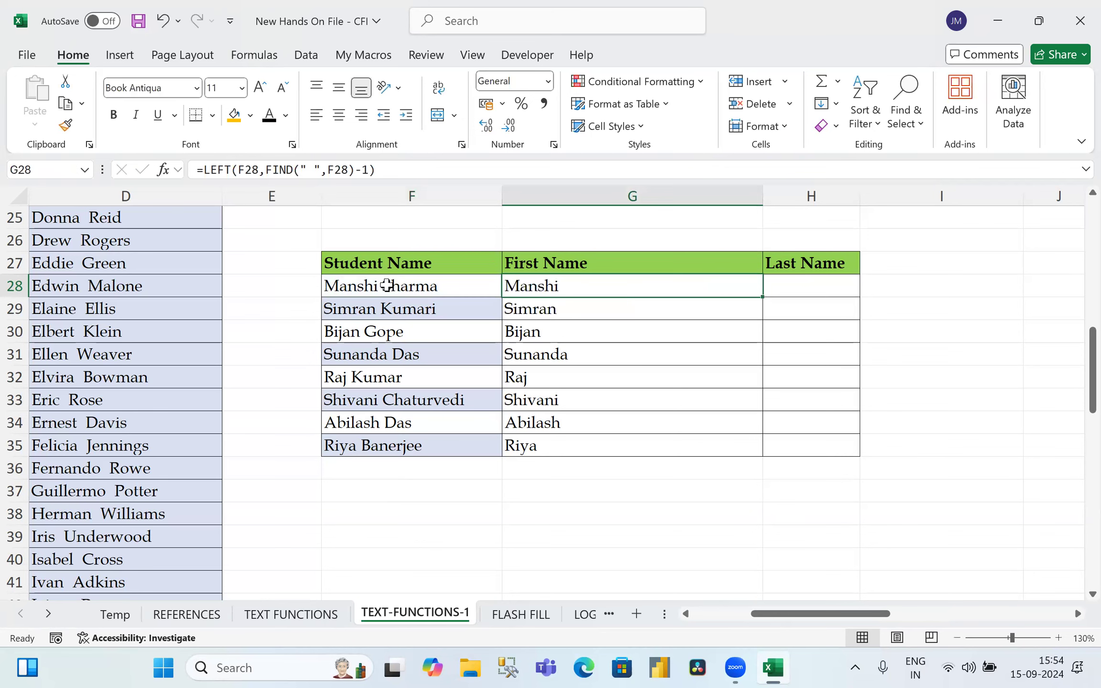
left_click(420, 286)
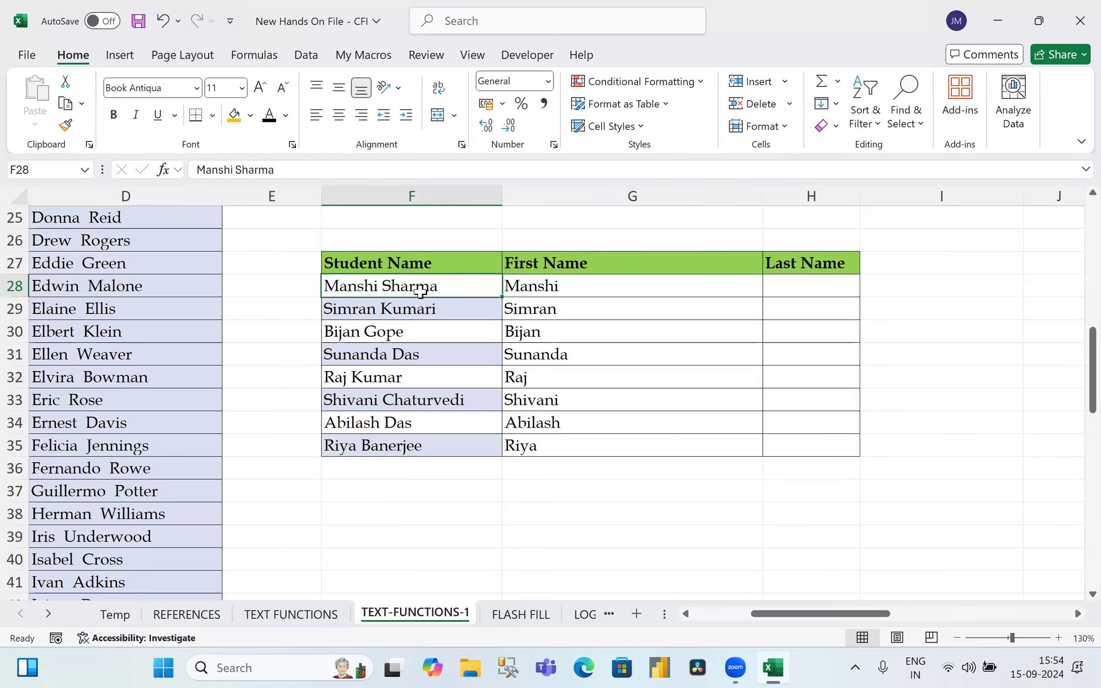
double_click(382, 287)
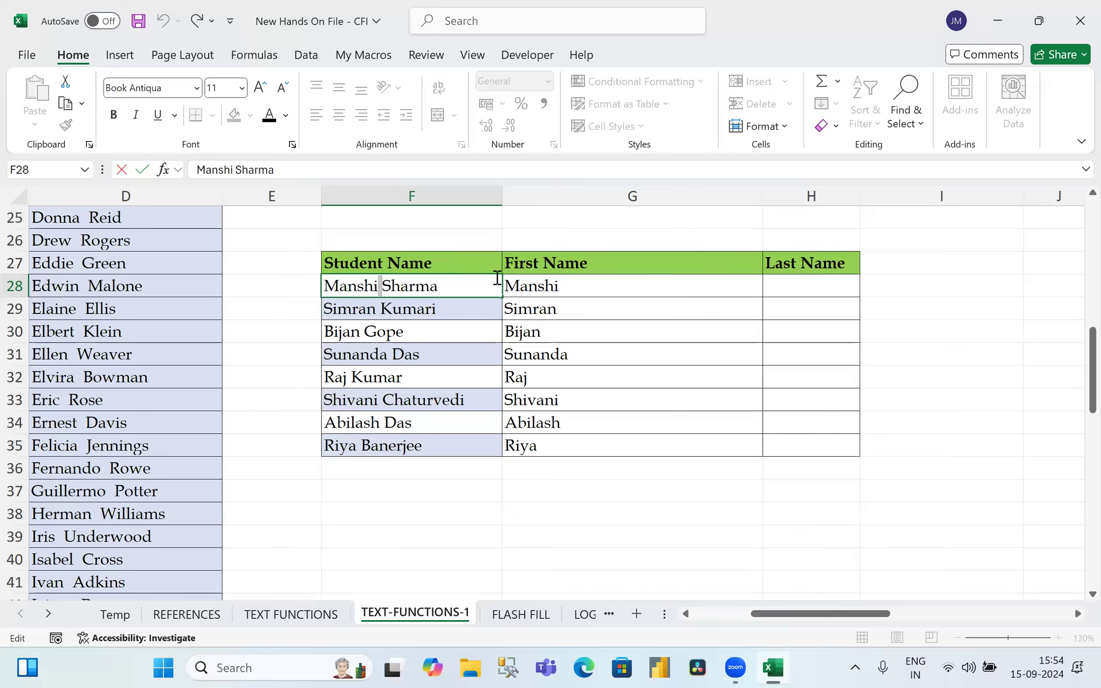
Step: Note the full name's length and its space position beside row 28, entering 13 in I28 and 7 in J28
key("Escape")
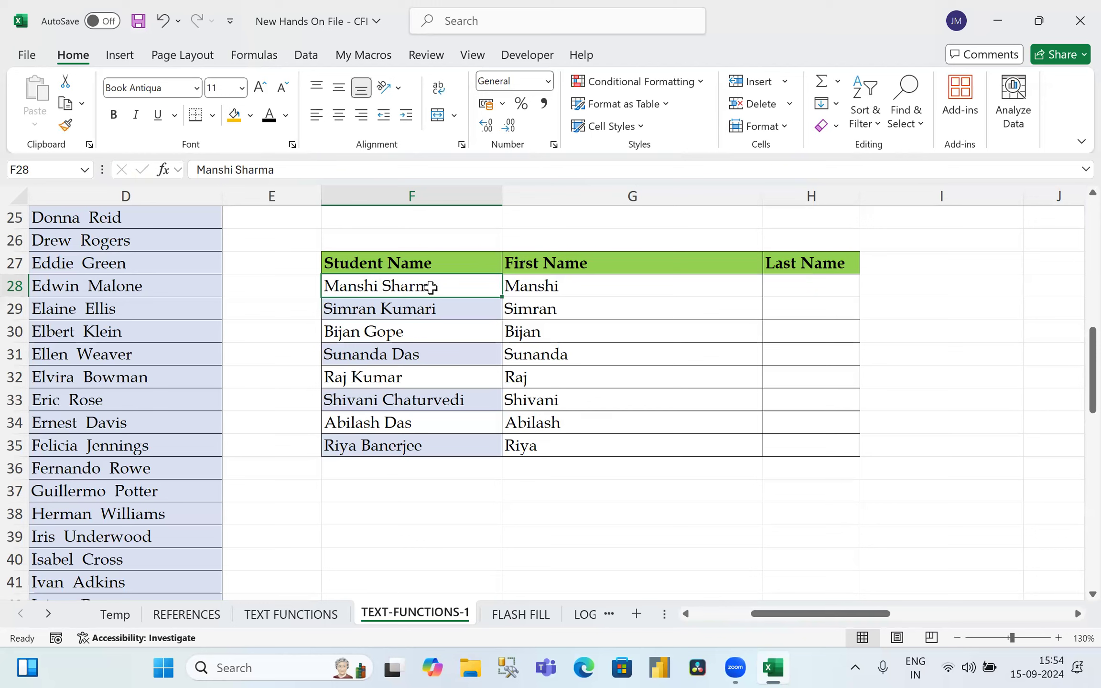
left_click(949, 289)
type("13")
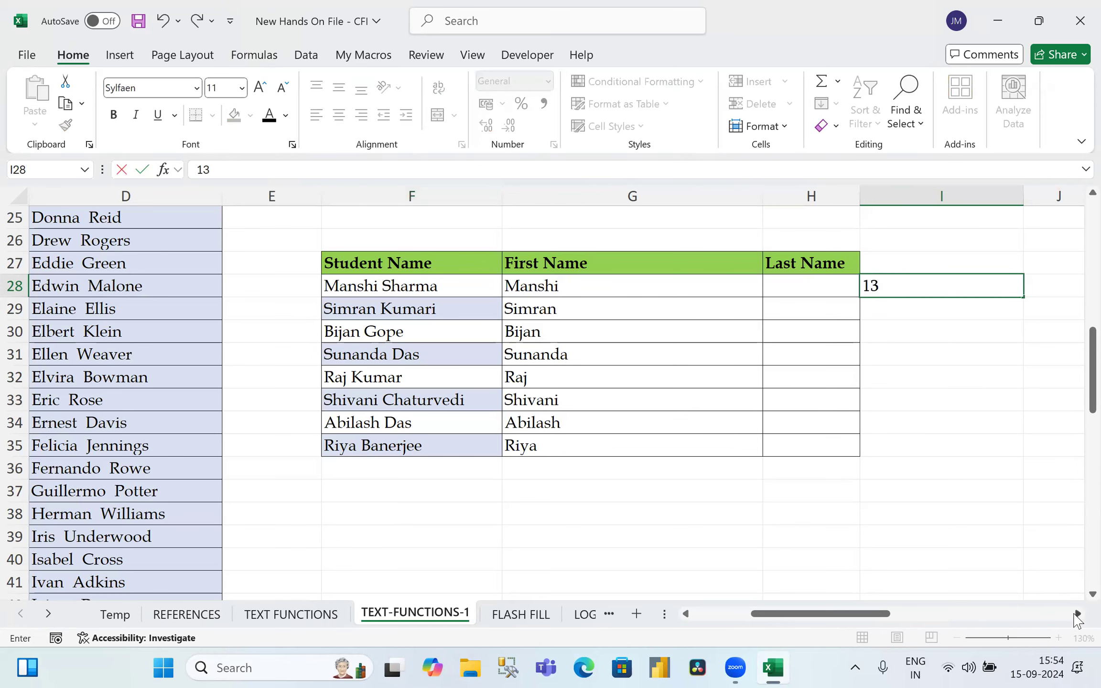
scroll(1052, 593, "right", 3)
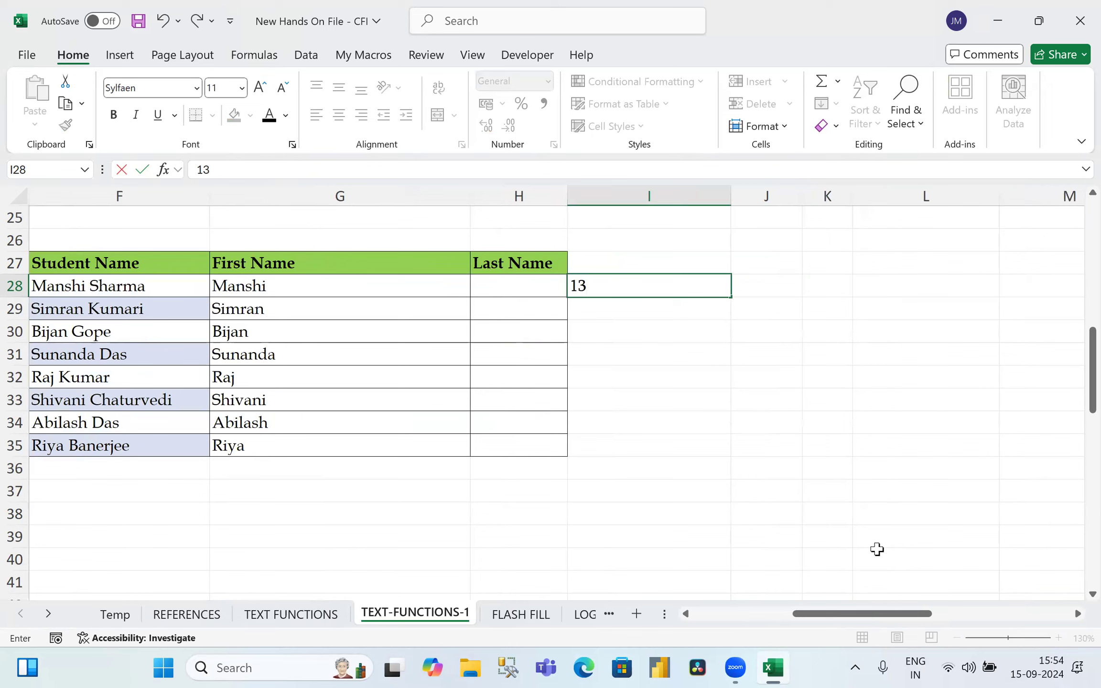
left_click(780, 285)
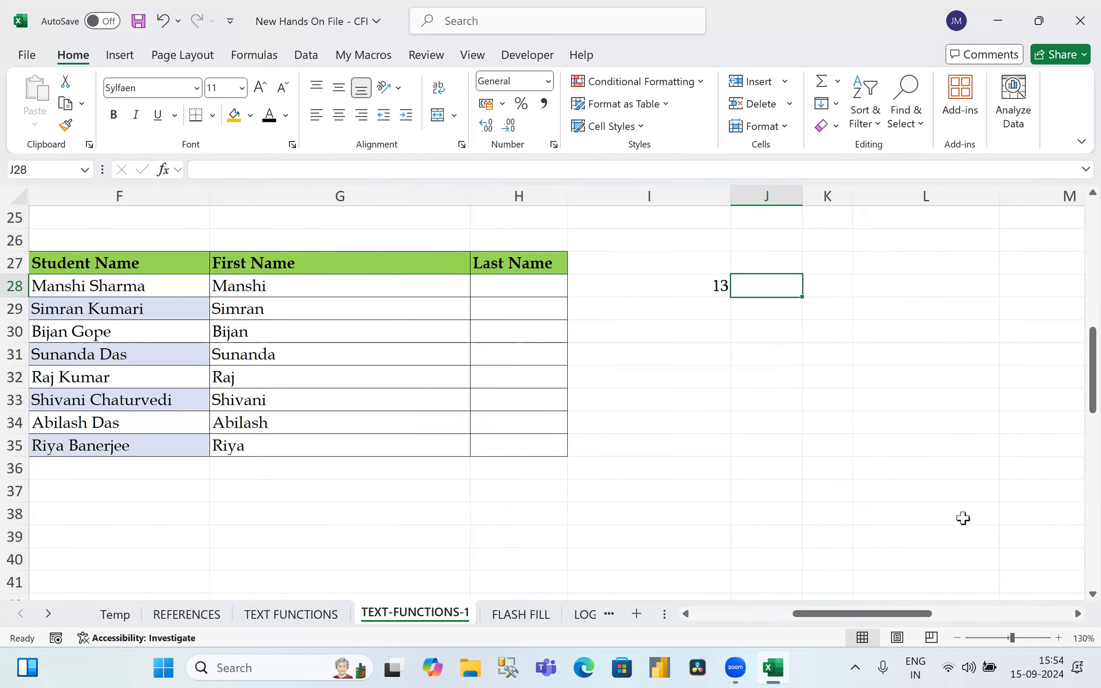
type("7")
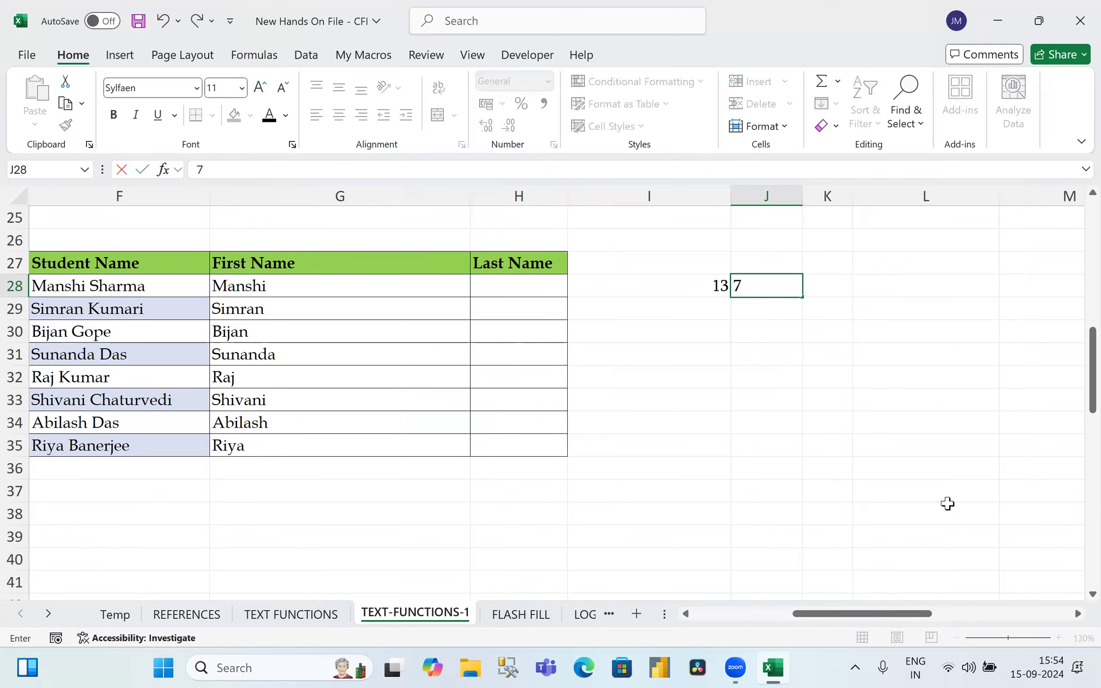
key("ctrl+Return")
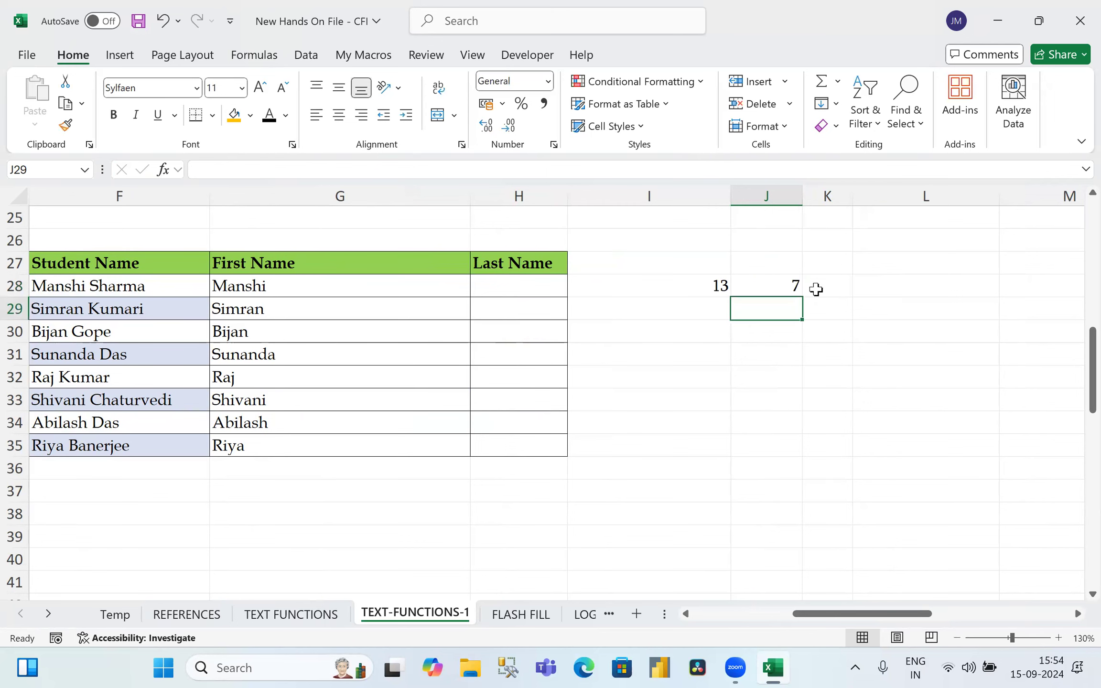
left_click(813, 287)
left_click(716, 291)
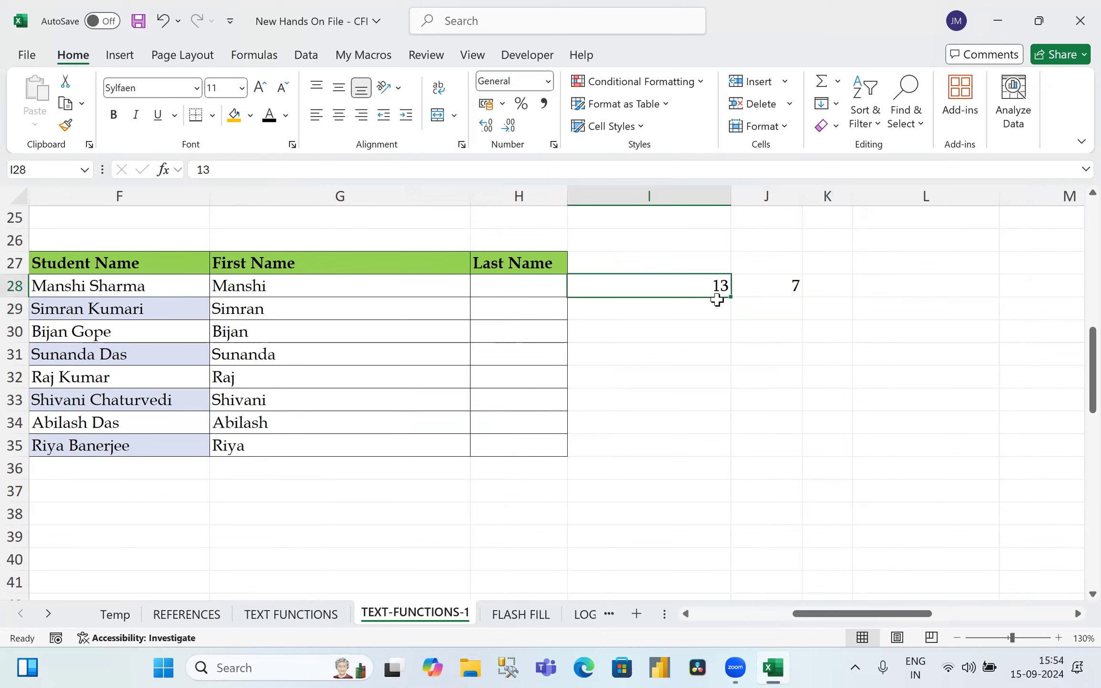
type("-")
key("Escape")
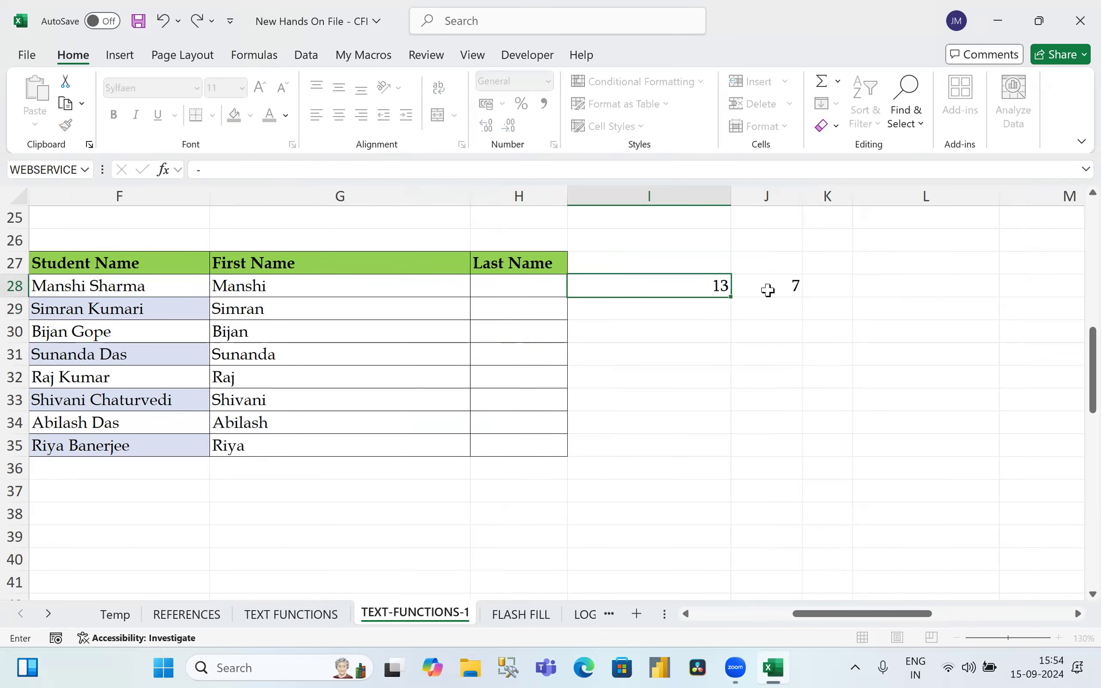
Step: Calculate the last name's length for row 28 in K28 with the formula =I28-J28
left_click(818, 289)
type("=")
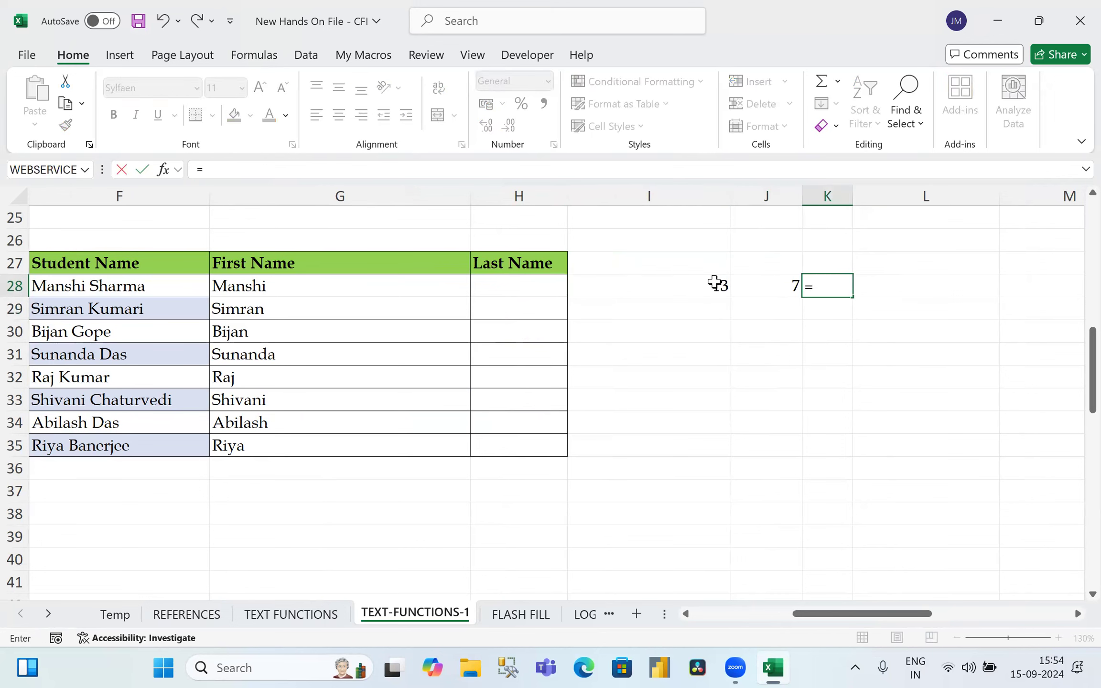
left_click(723, 287)
type("-")
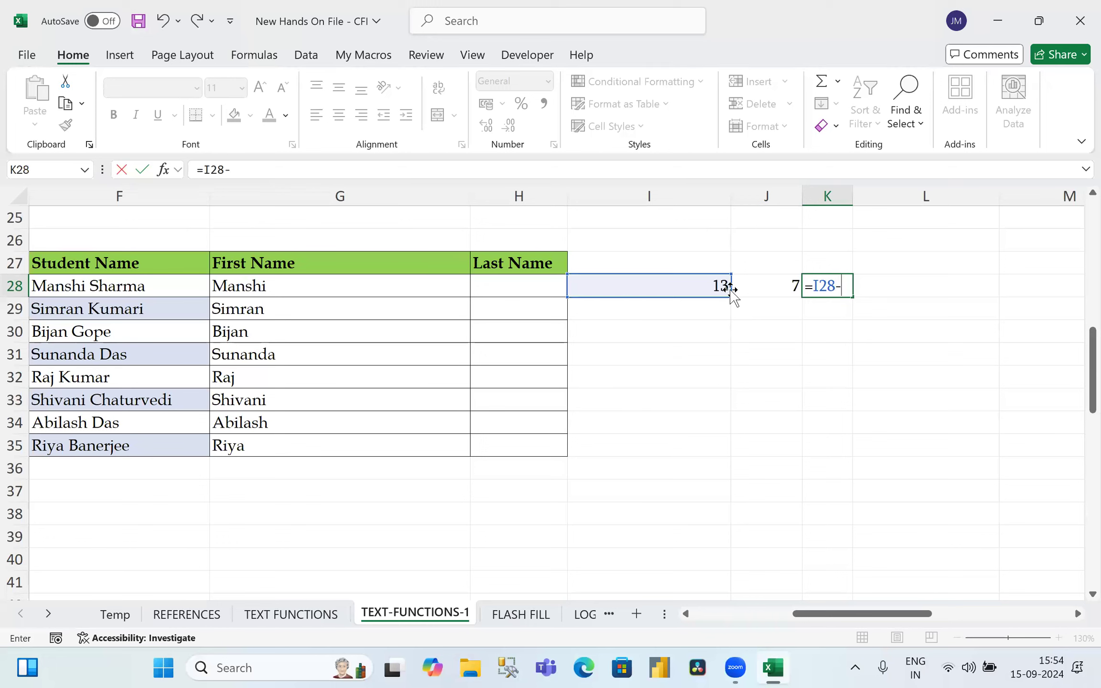
left_click(769, 289)
key("Return")
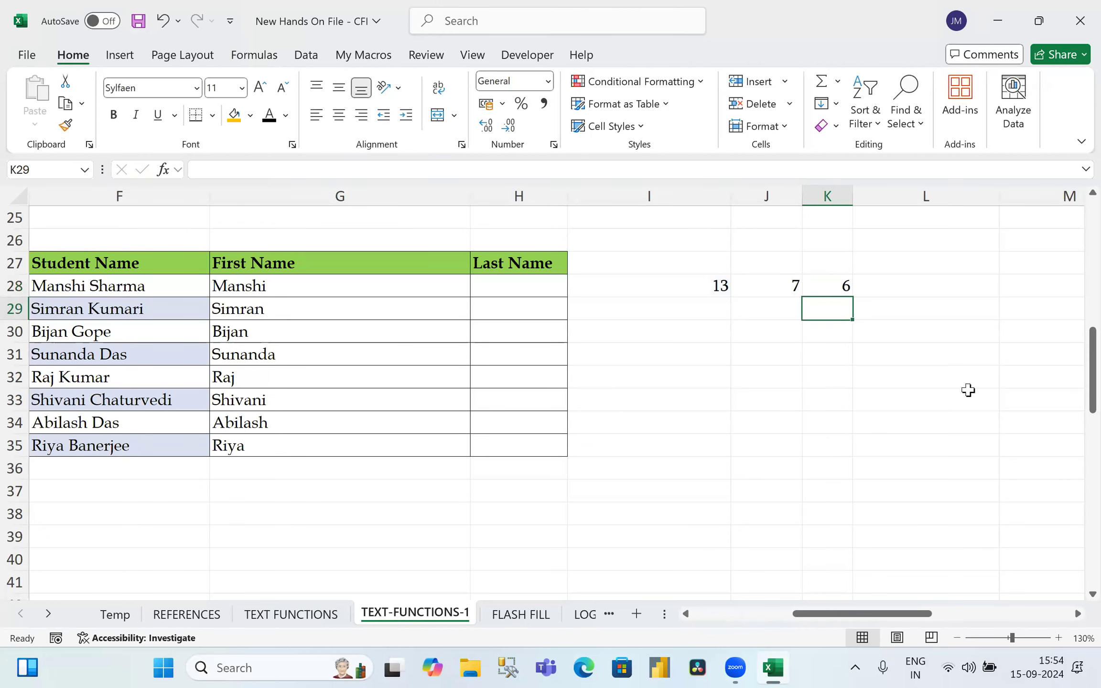
left_click(844, 290)
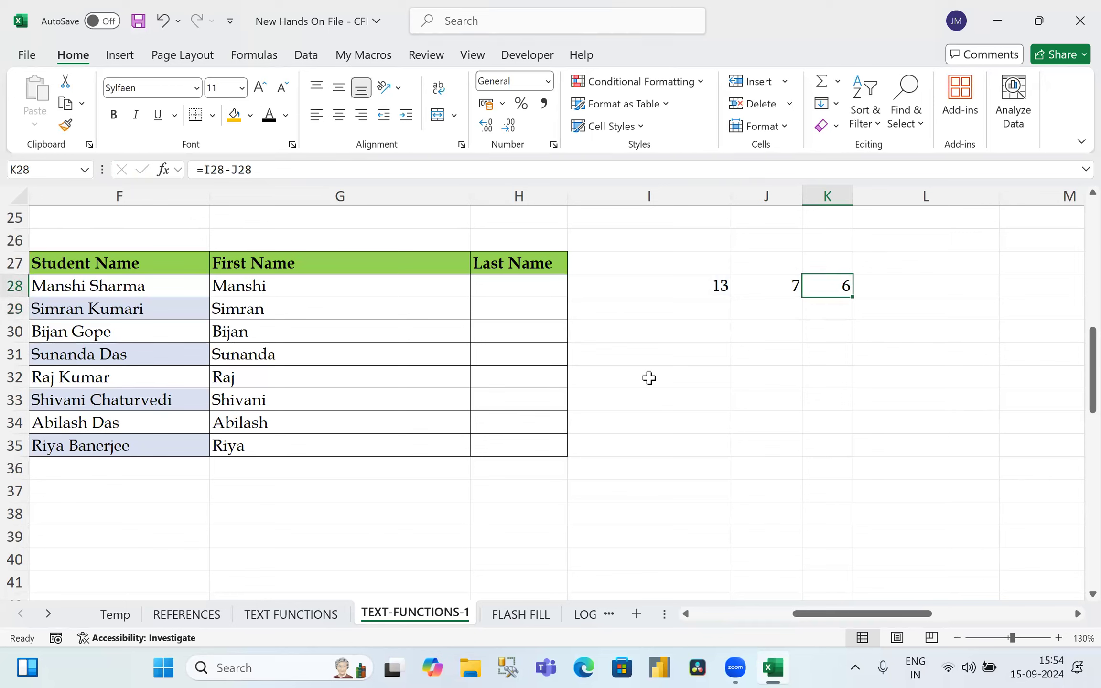
Step: Note the name length and space position for row 32, entering 9 in I32 and 4 in J32
left_click(649, 378)
mouse_move(788, 663)
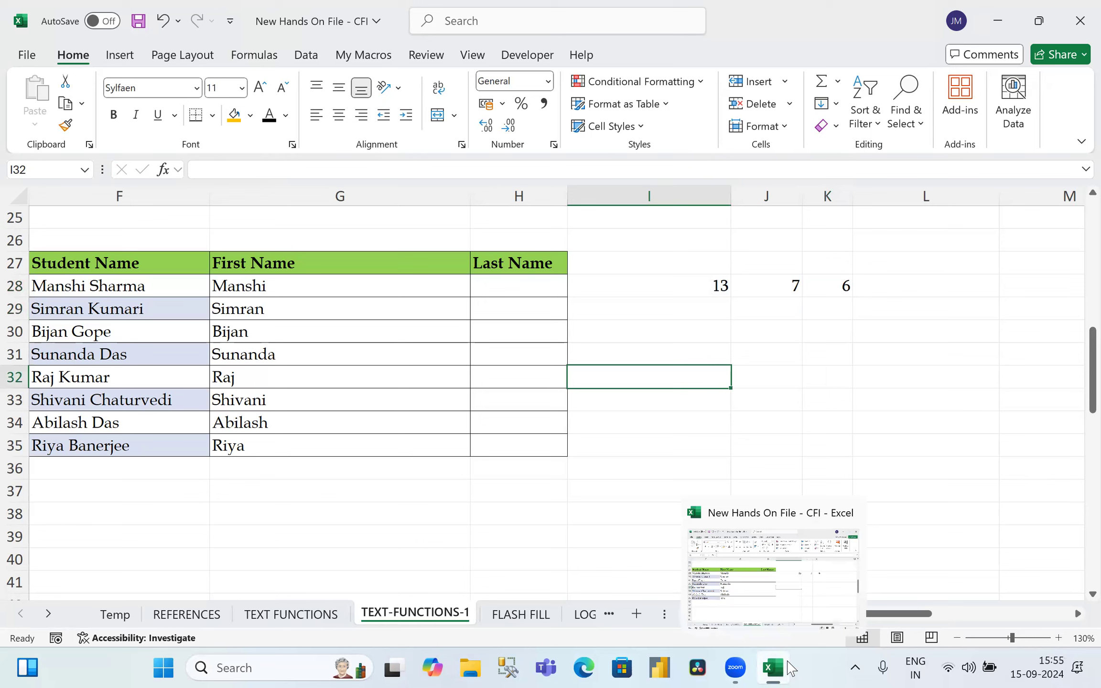
type("9")
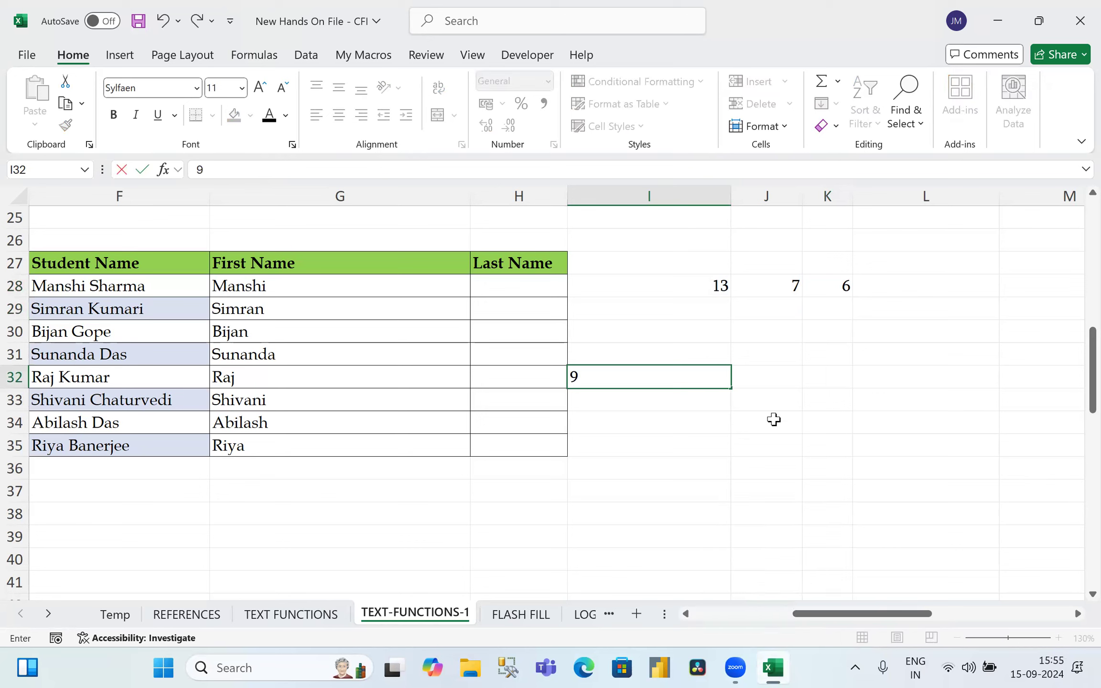
left_click(769, 373)
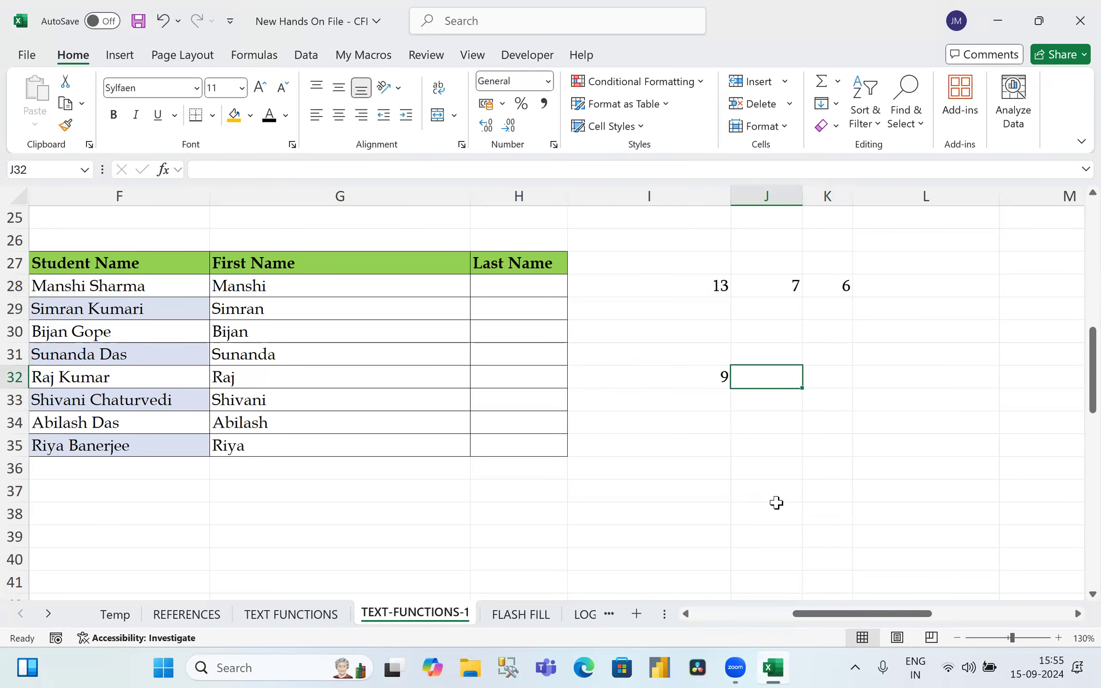
type("4")
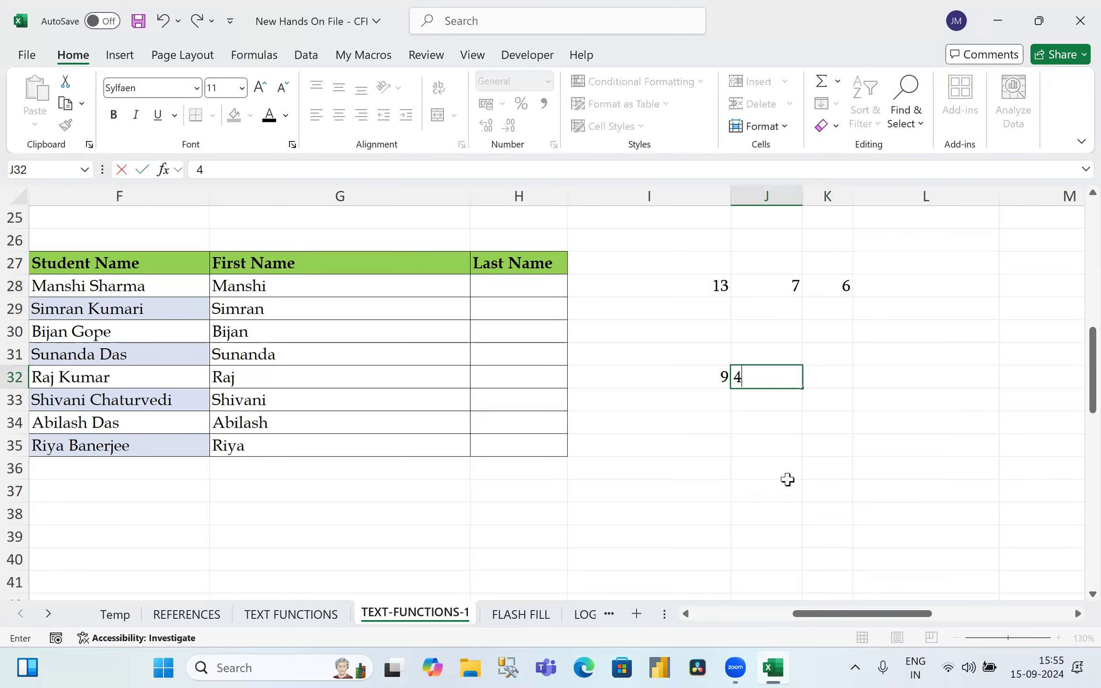
Step: Calculate the last name's length for row 32 in K32 with the formula =I32-J32
left_click(833, 374)
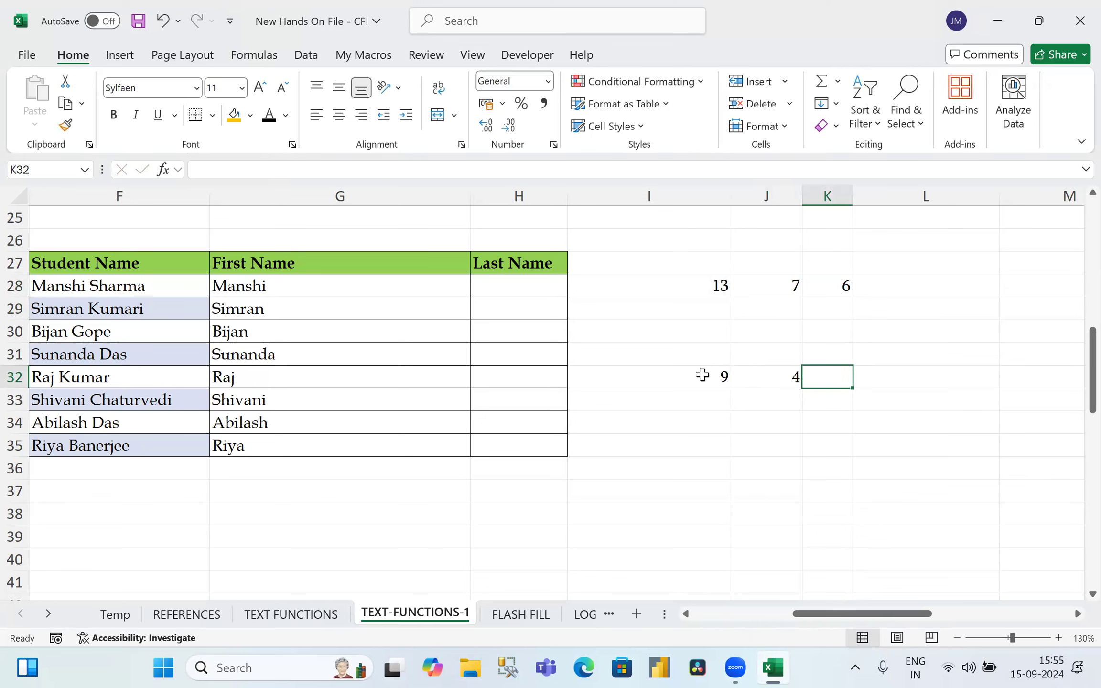
type("=")
left_click(718, 376)
type("-")
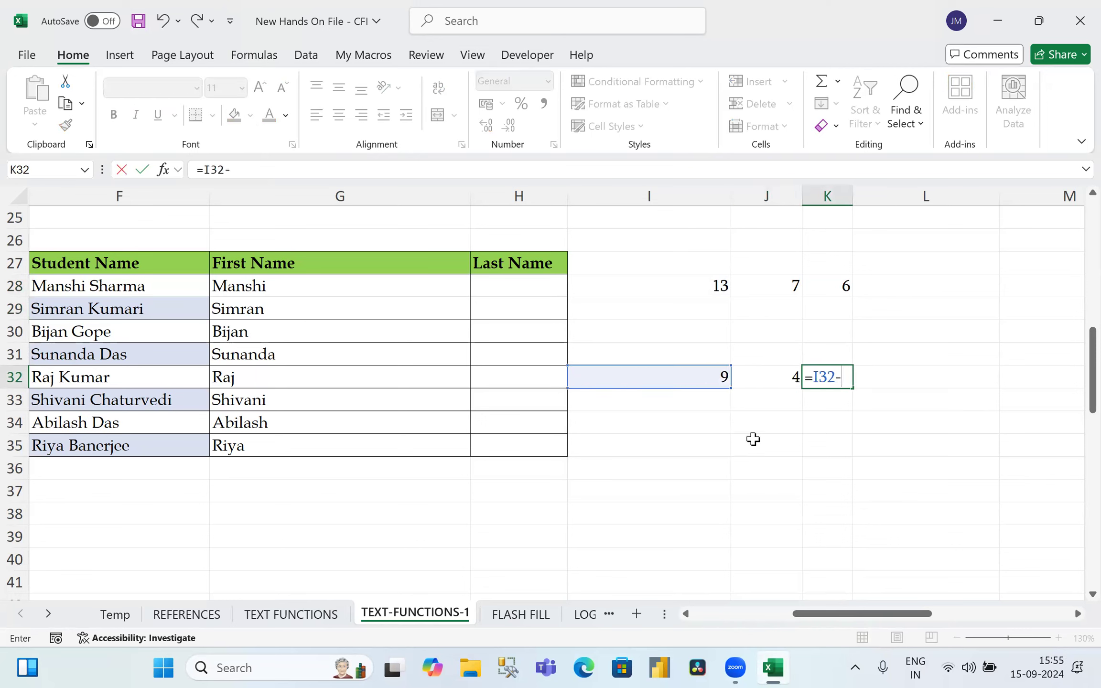
left_click(777, 374)
key("Return")
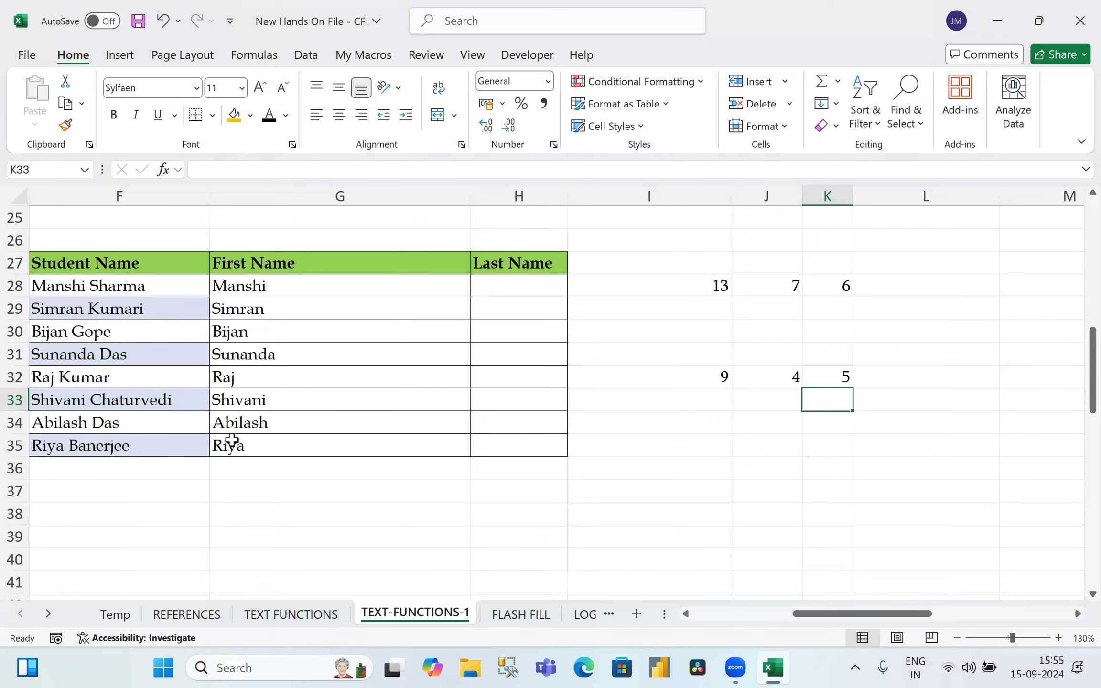
Step: Extract the last name in H28 with the formula =RIGHT(F28,LEN(F28)-FIND(" ",F28))
left_click(482, 288)
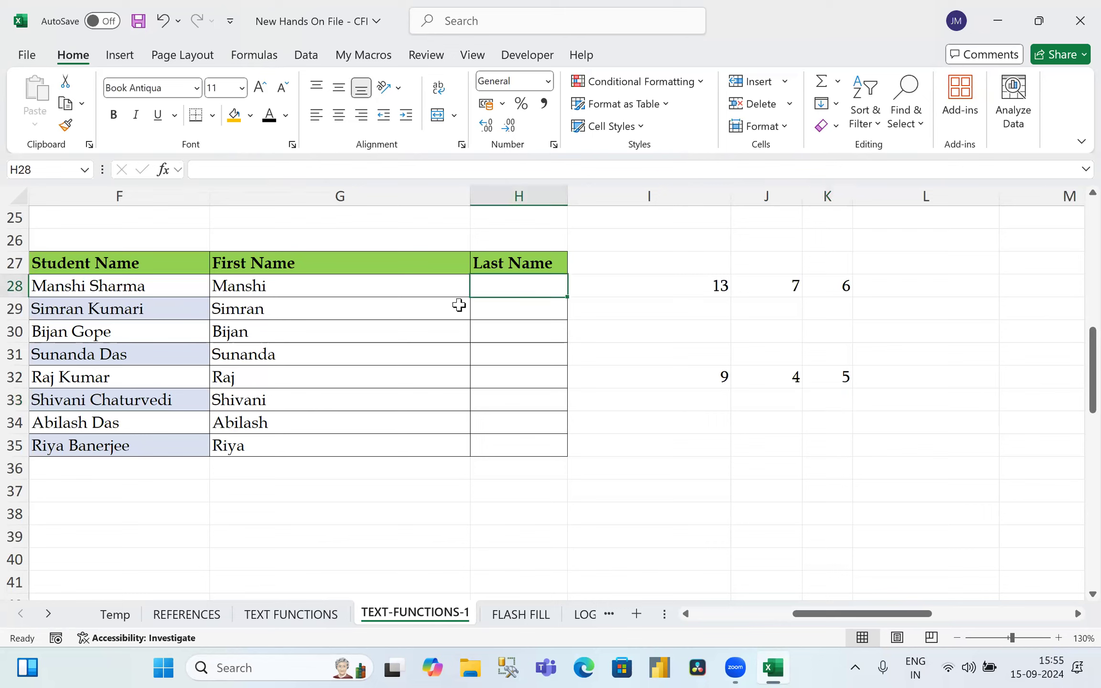
type("=")
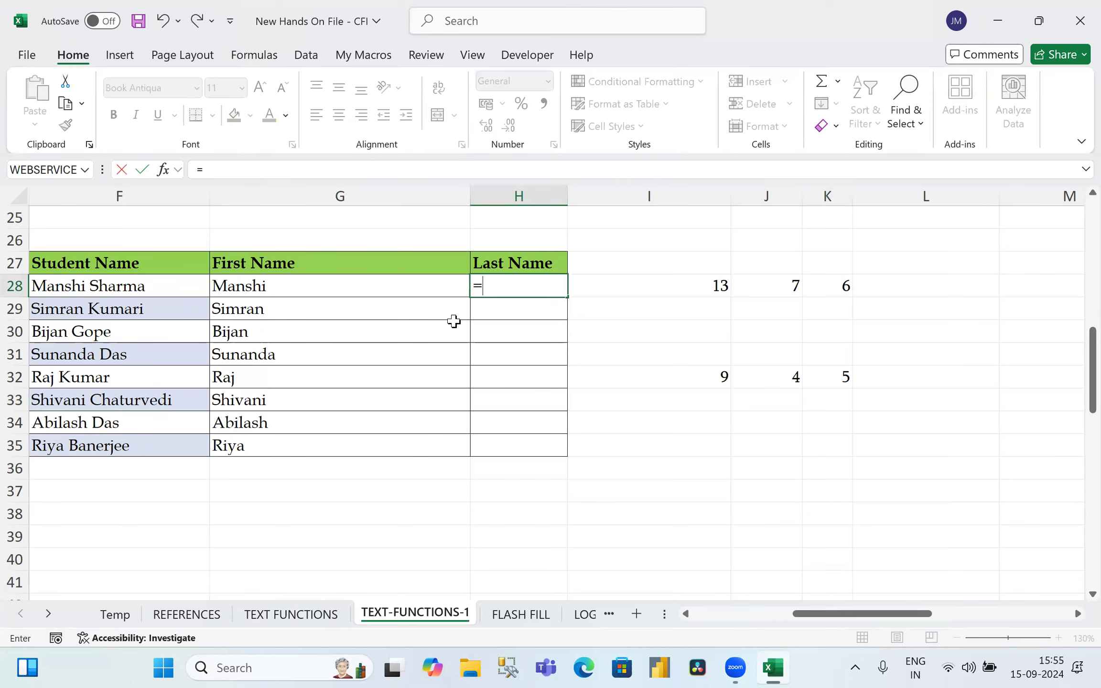
type("RIGHT(")
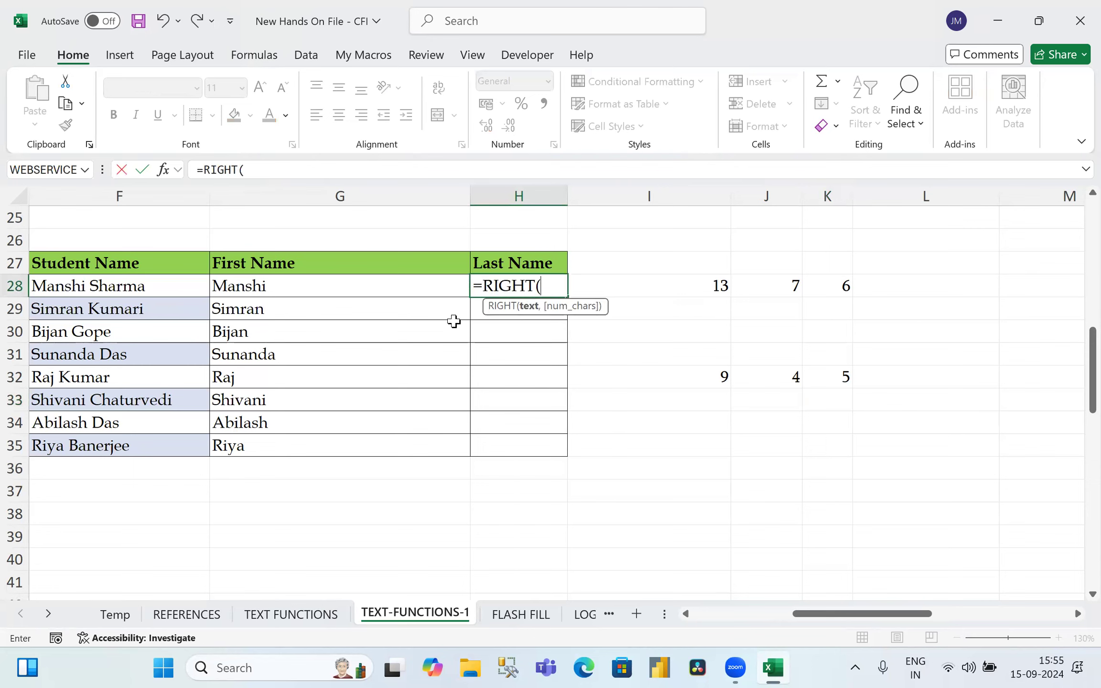
left_click(113, 291)
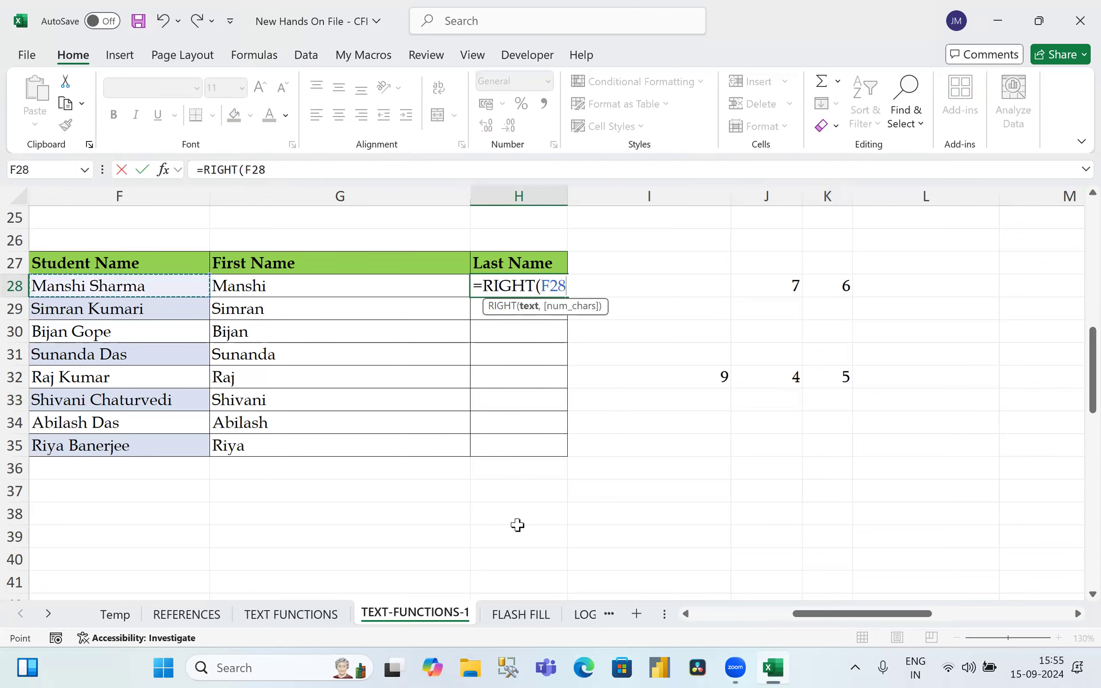
type(",")
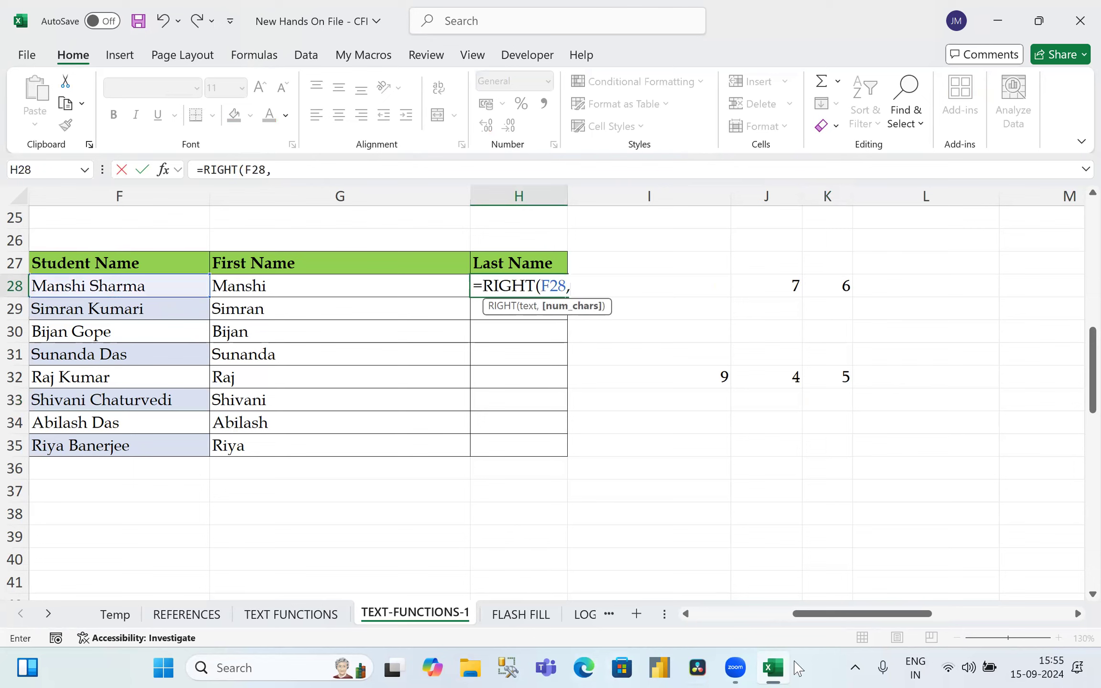
type("LEN(")
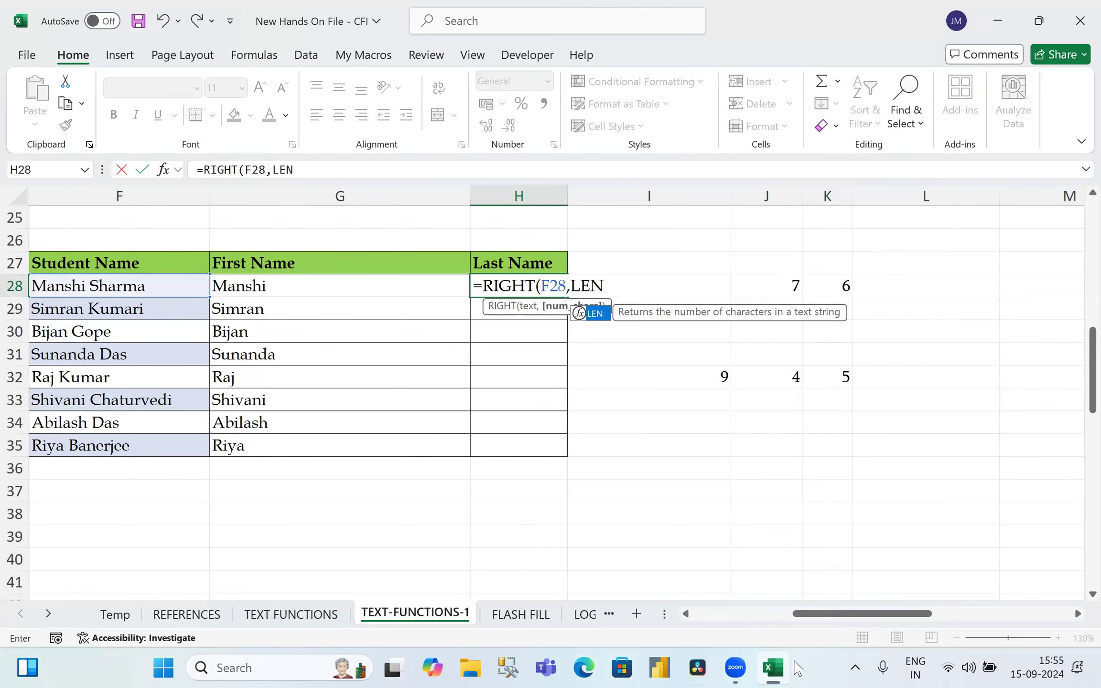
key("Left")
key("Left")
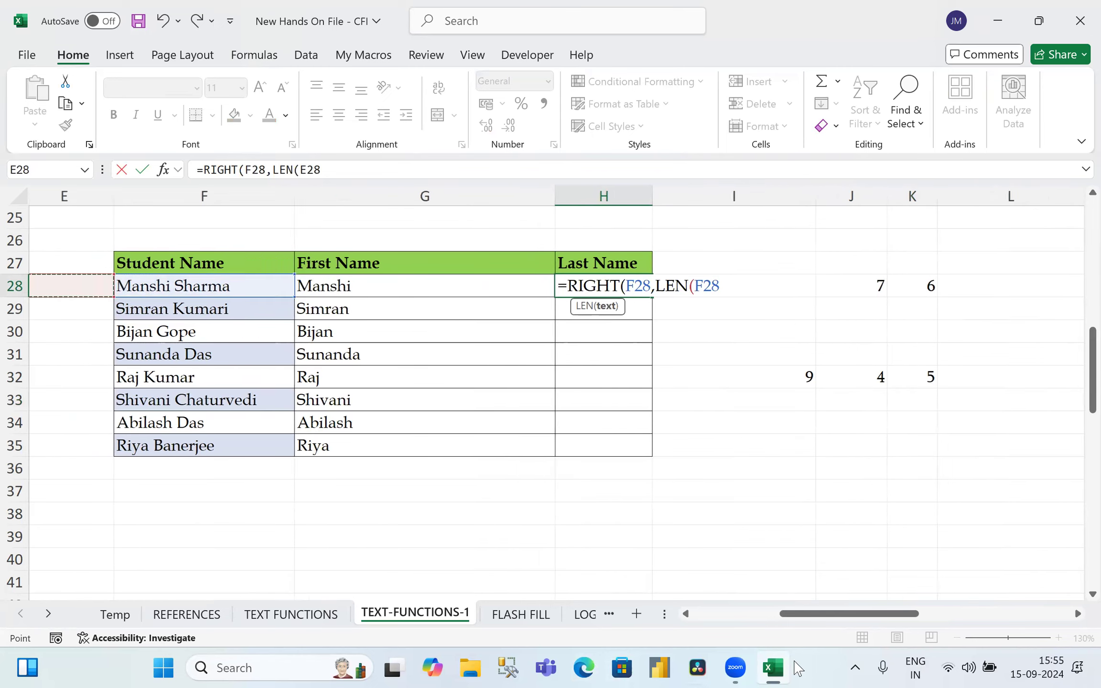
type(")")
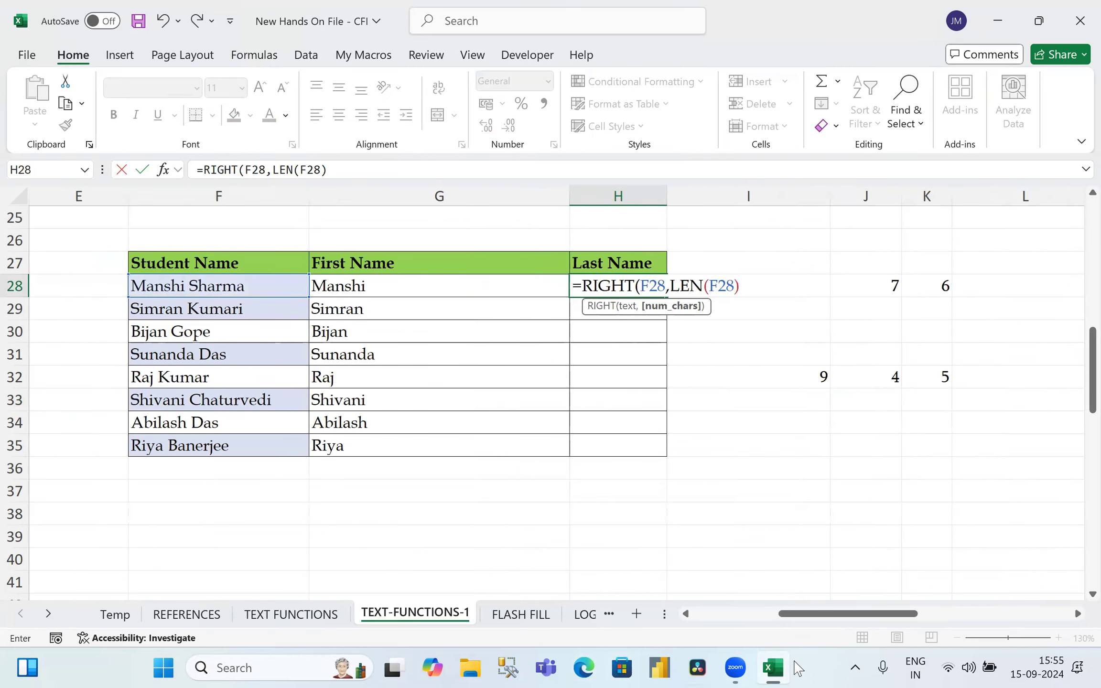
type("-FIND(\" \",")
key("Left")
key("Left")
type(")")
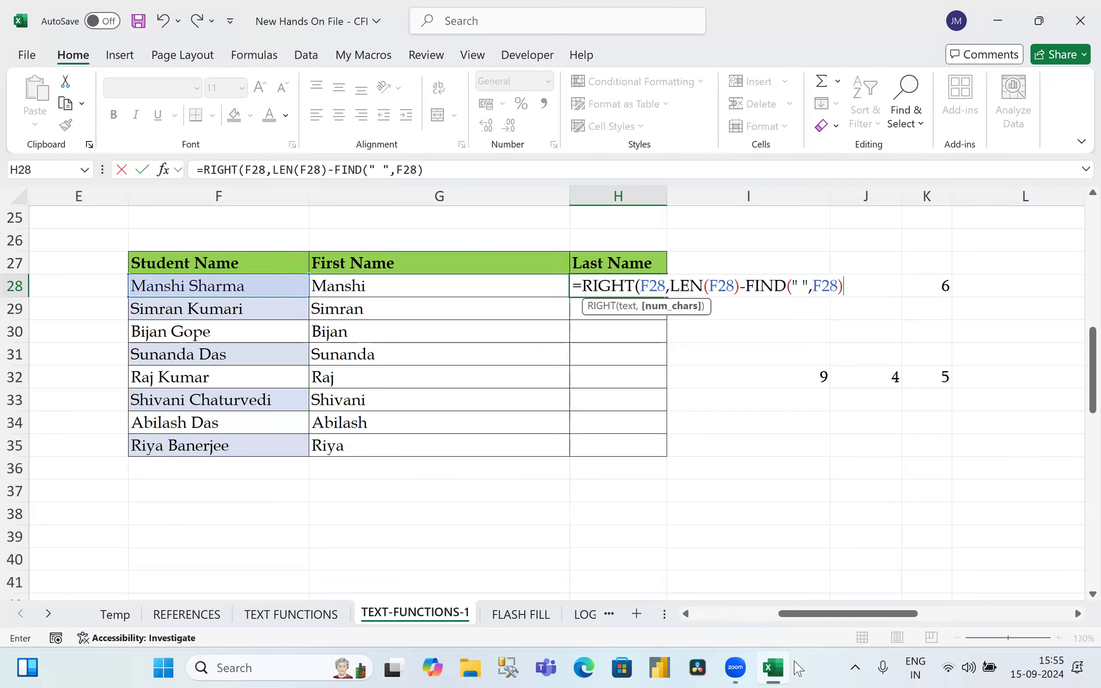
type(")")
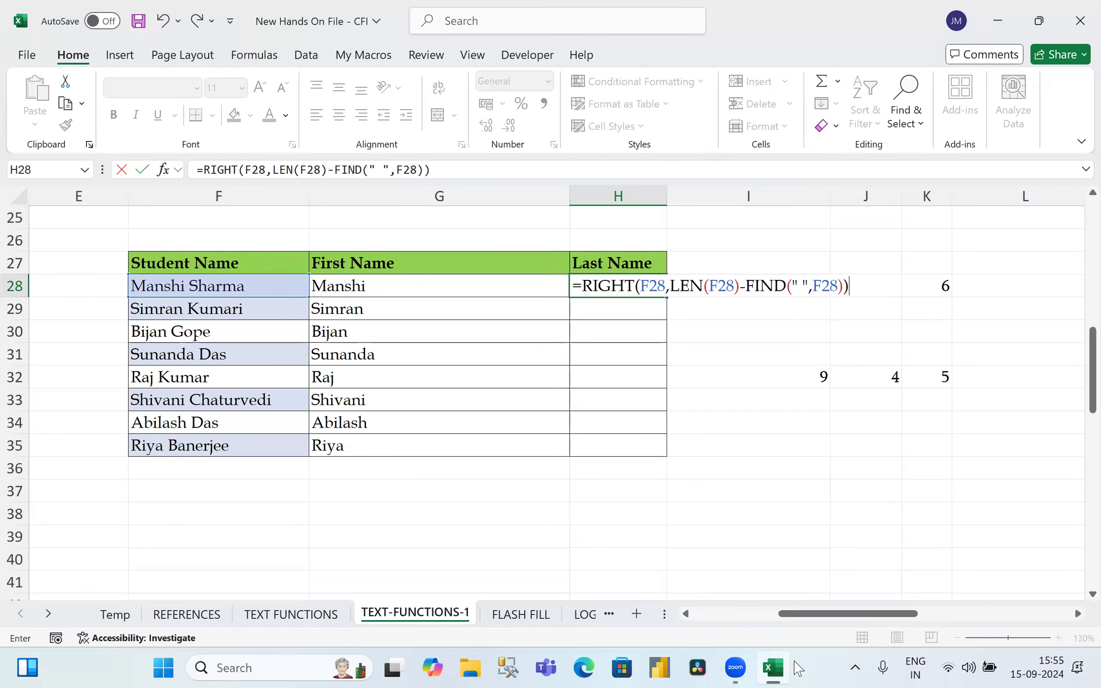
key("Return")
Step: Copy the RIGHT, LEN and FIND formula from H28 down the Last Name column through H35
key("Up")
key("ctrl+c")
key("shift+Down")
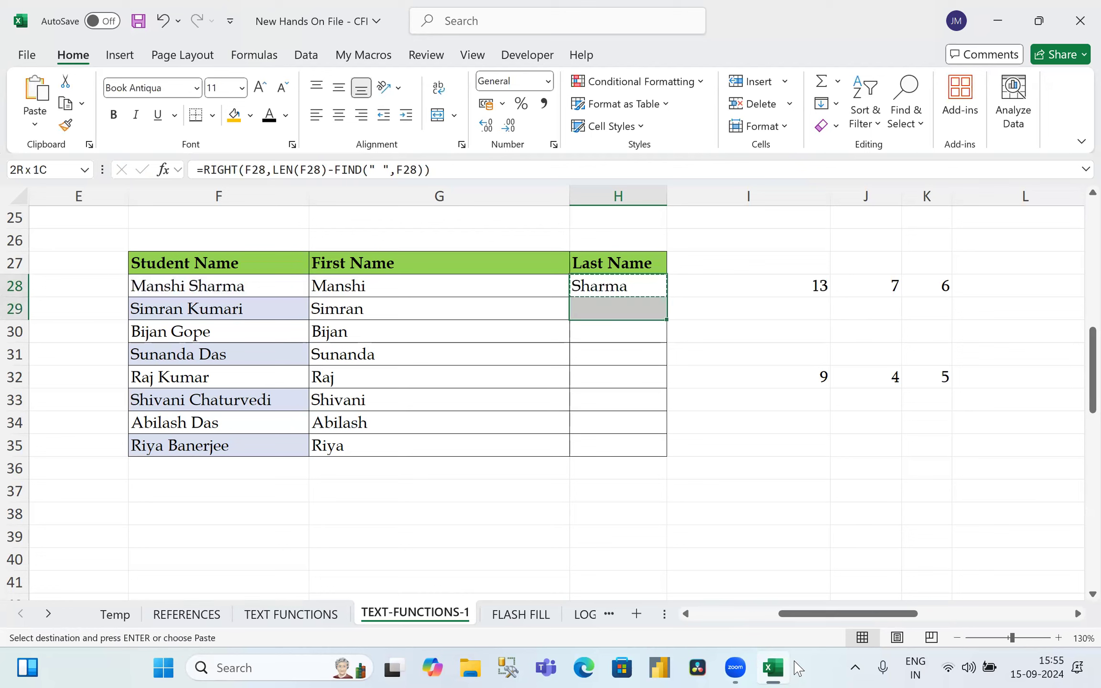
key("shift+Down")
key("shift+Down")
key("shift+Down")
key("shift+Down")
key("shift+Down")
key("shift+Down")
key("Return")
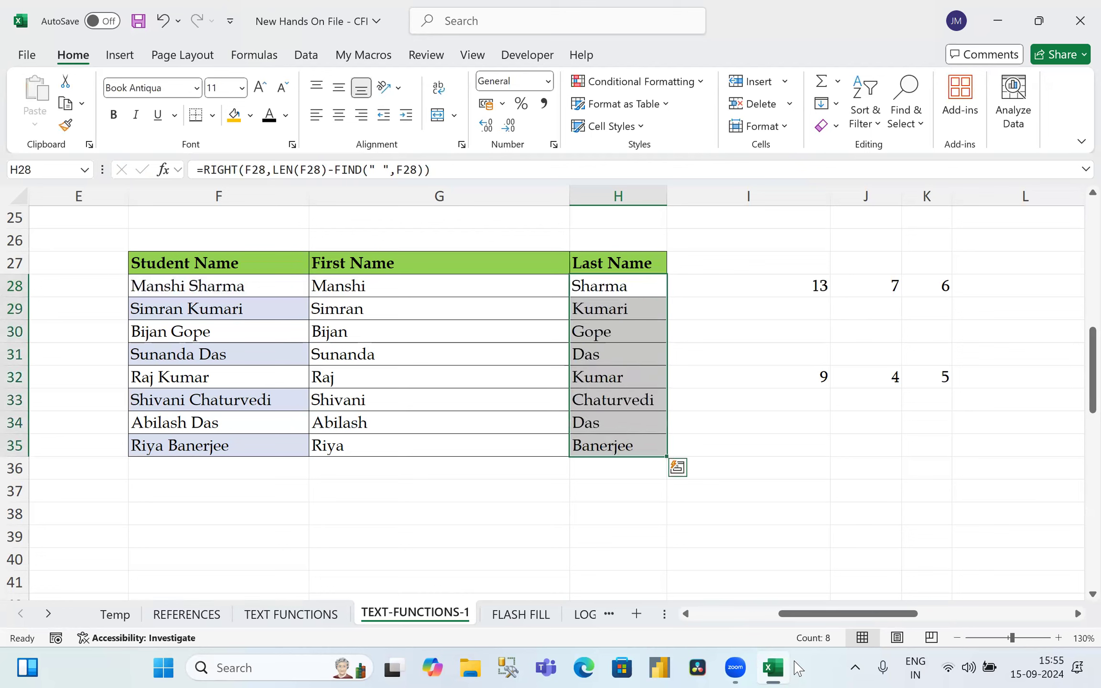
key("Down")
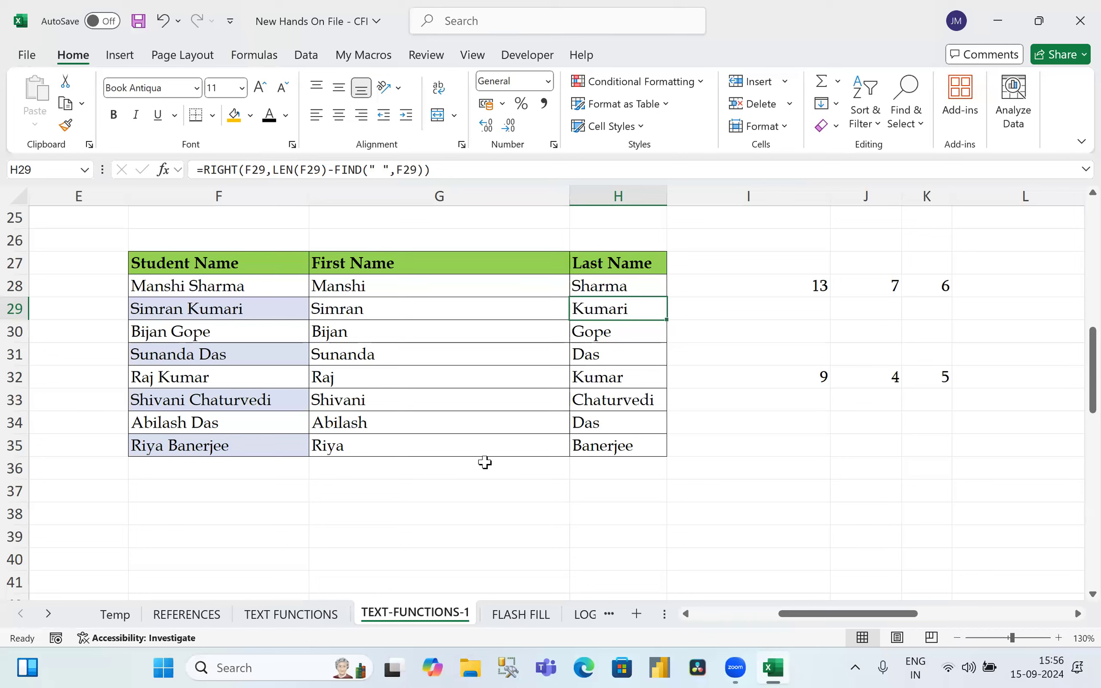
Step: Examine the RIGHT formula in H28, and review the SalesRep and Product ID tables at the start of the sheet
double_click(603, 285)
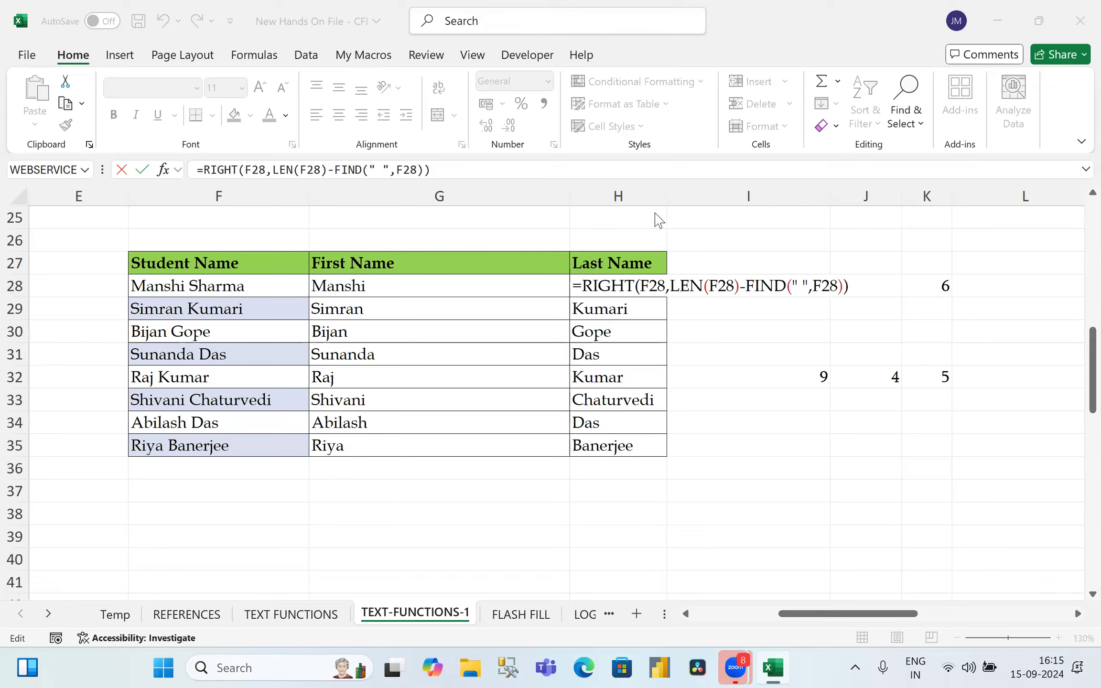
scroll(658, 220, "up", 6)
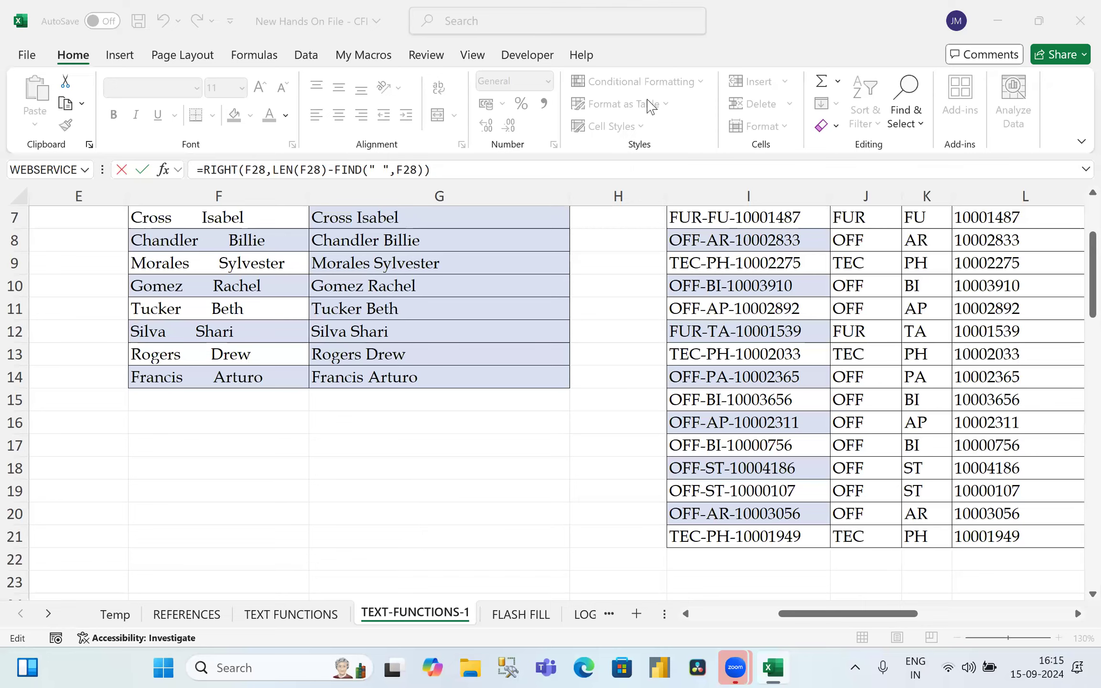
scroll(523, 426, "up", 2)
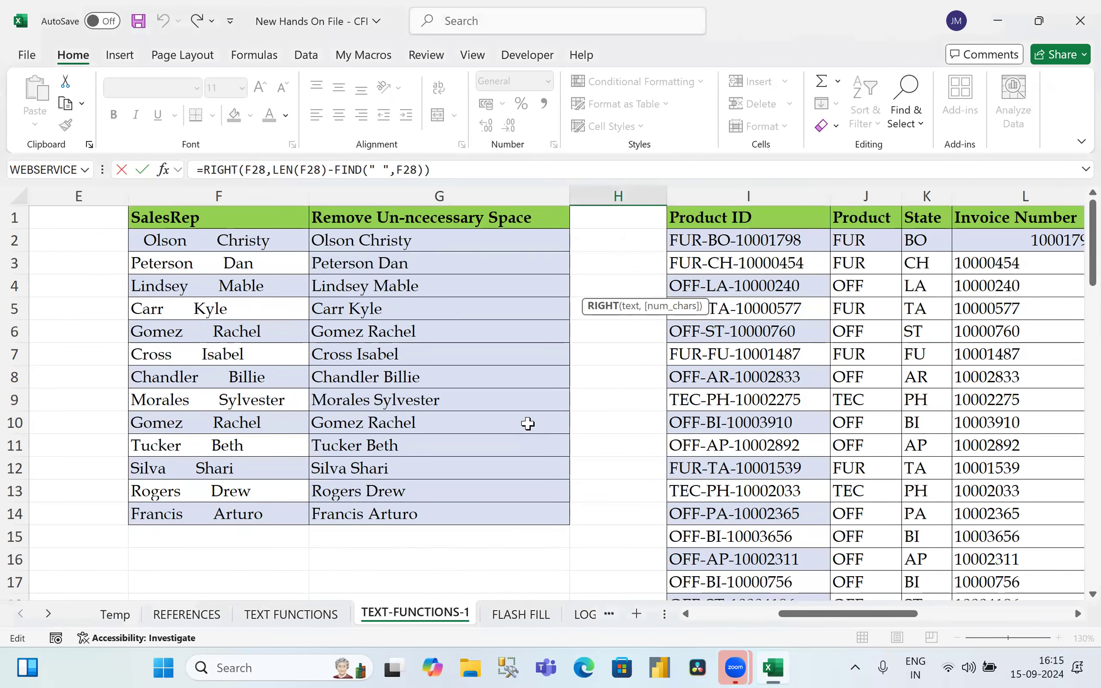
Step: Examine the RIGHT, LEN and FIND formula in H28 of the Last Name column
scroll(527, 423, "down", 7)
left_click(709, 453)
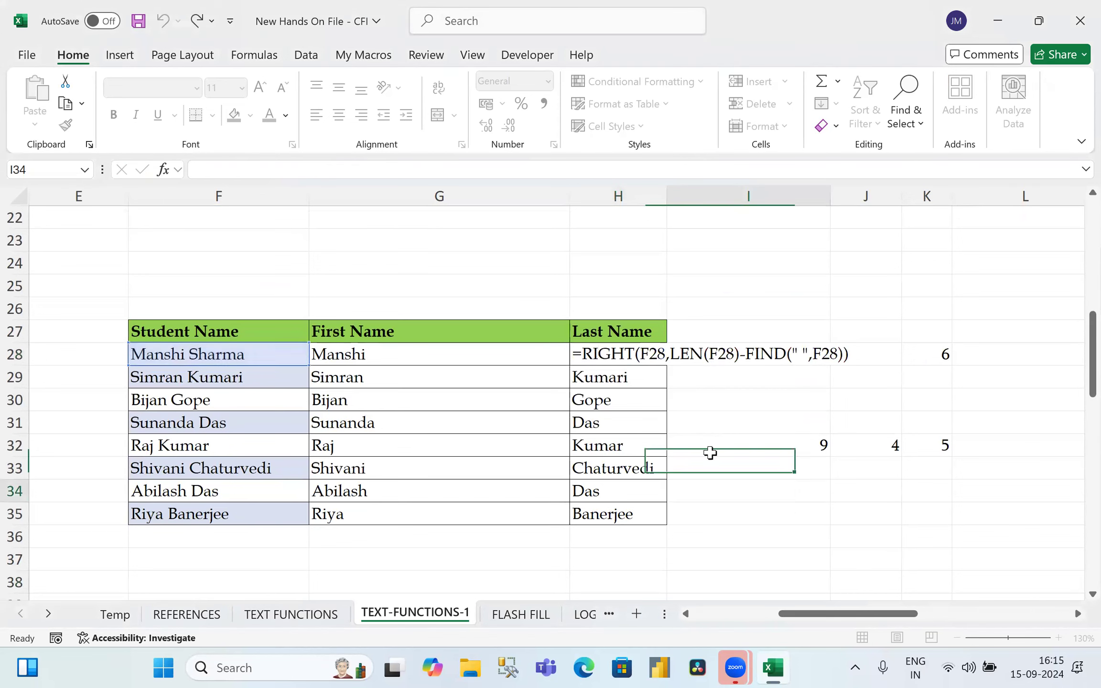
left_click(613, 356)
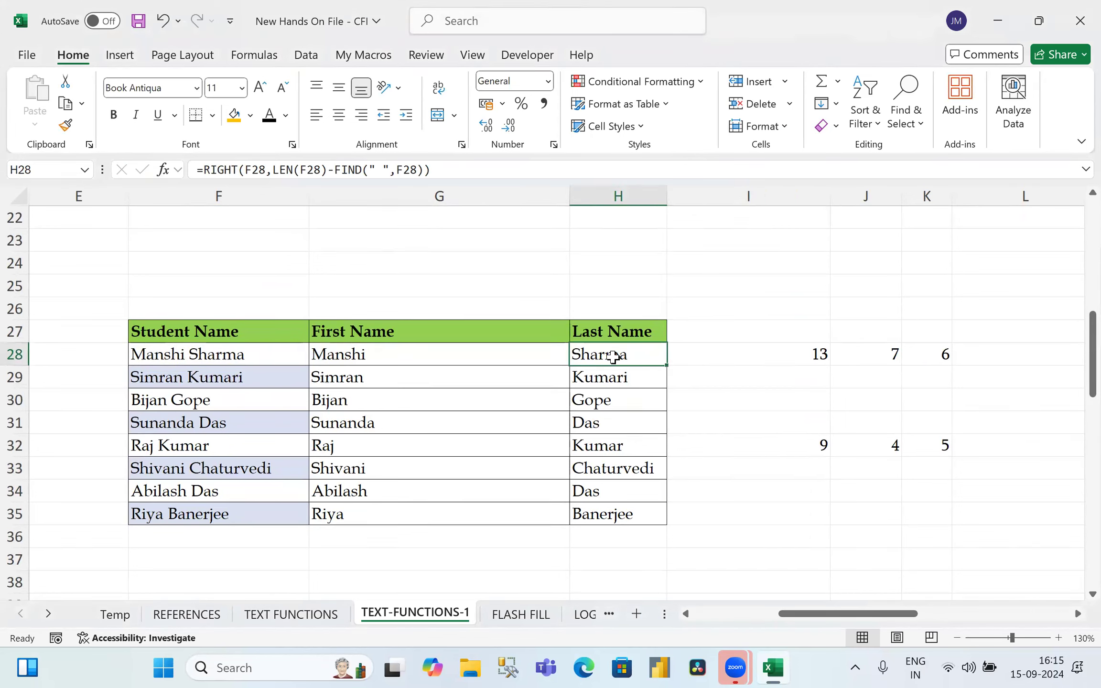
double_click(613, 356)
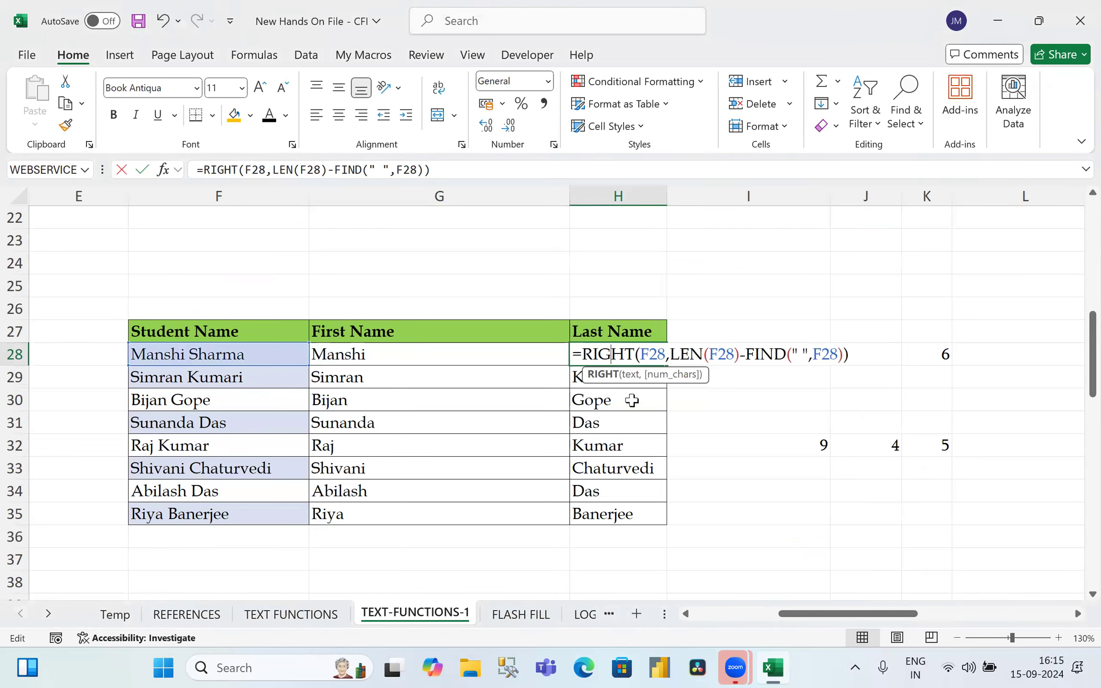
left_click(783, 524)
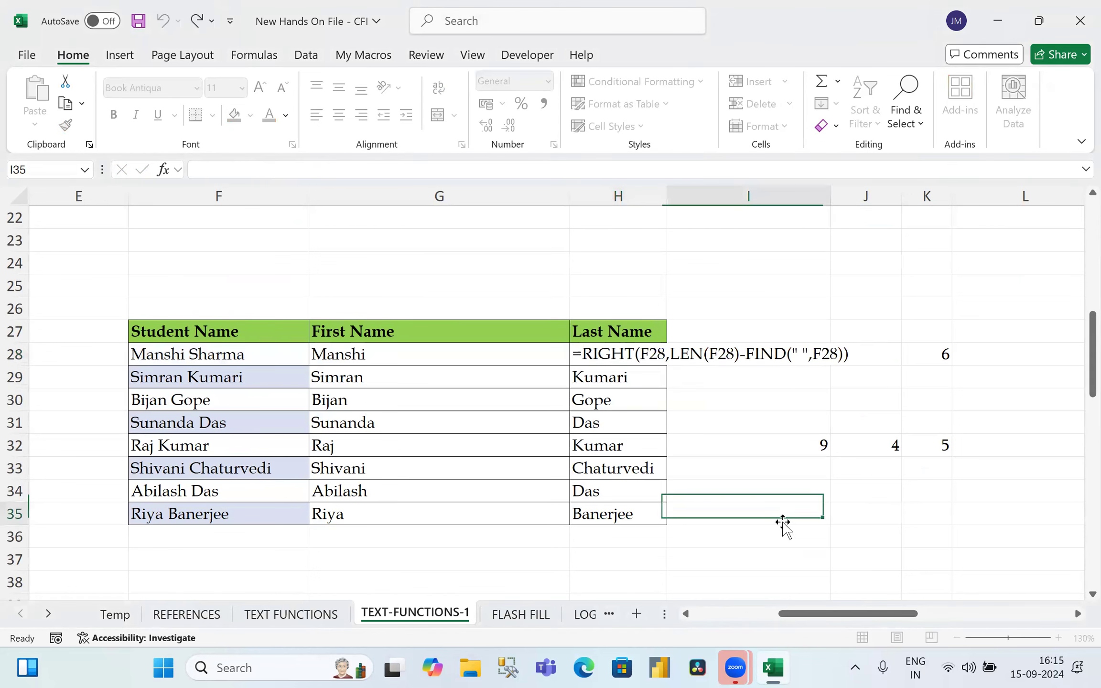
Step: Copy the student name table F27:H35 and paste it below, starting at F38
left_click(481, 537)
scroll(205, 337, "down", 1)
left_click_drag(162, 253, 614, 450)
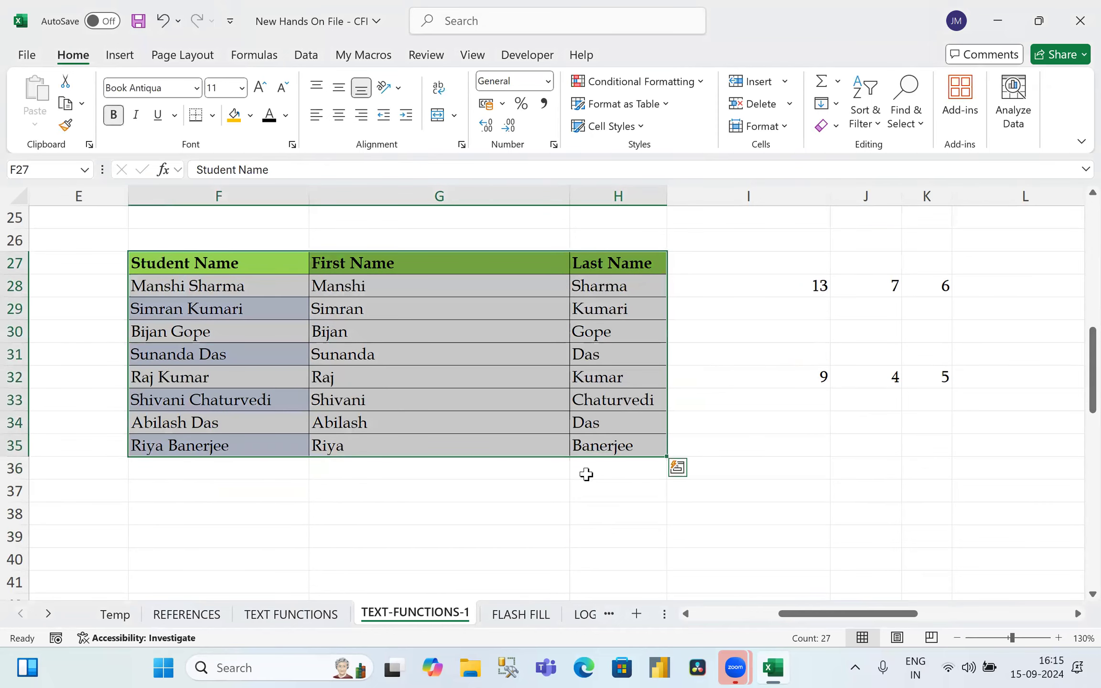
key("ctrl+c")
left_click(178, 514)
key("ctrl+v")
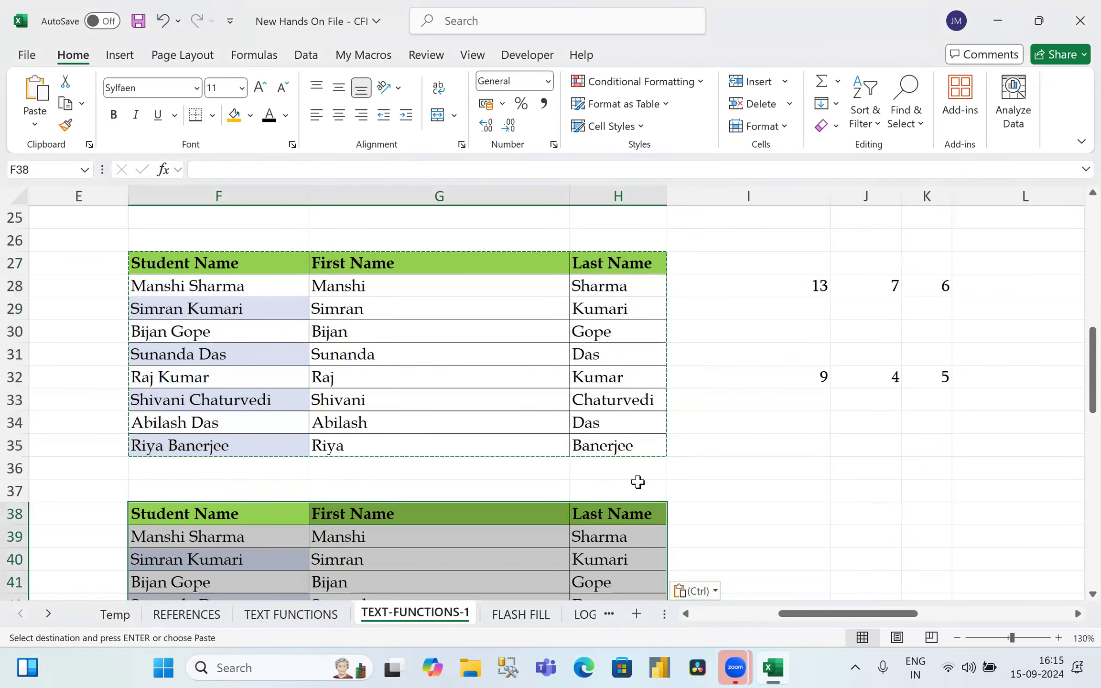
Step: Clear the First Name and Last Name values in G39:H46 of the copied table, keeping its headers
scroll(636, 479, "down", 4)
key("ctrl")
left_click(748, 377)
key("Escape")
left_click_drag(381, 262, 597, 434)
key("Delete")
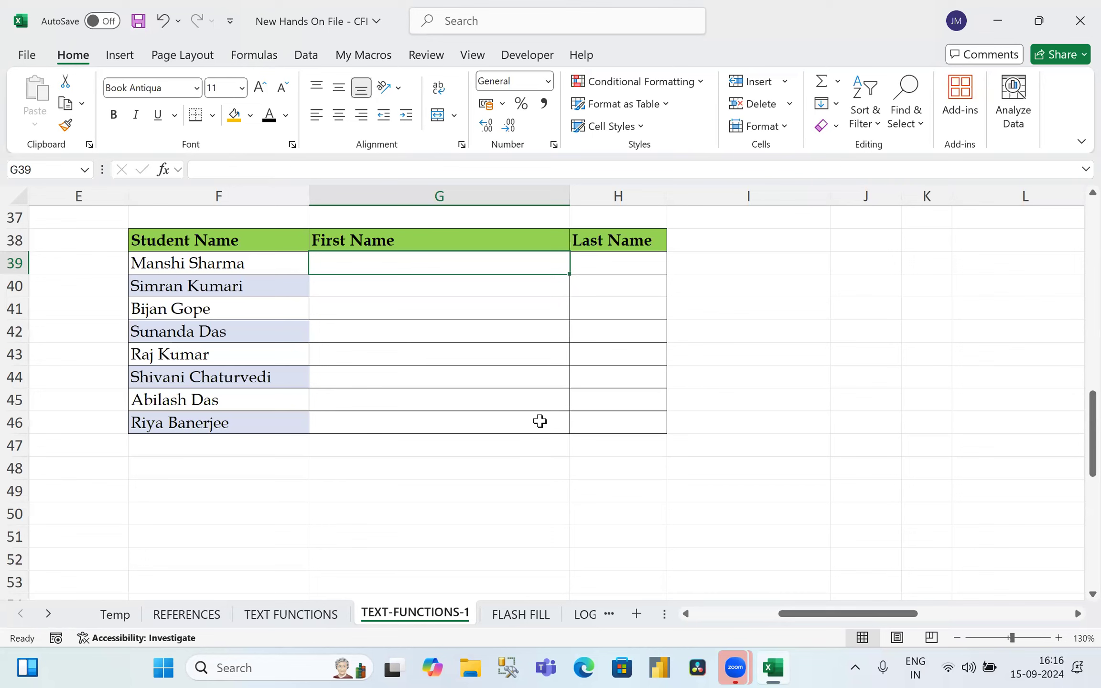
Step: Enter the first student's first name in G39 as plain text
type("m")
key("BackSpace")
type("Manshi")
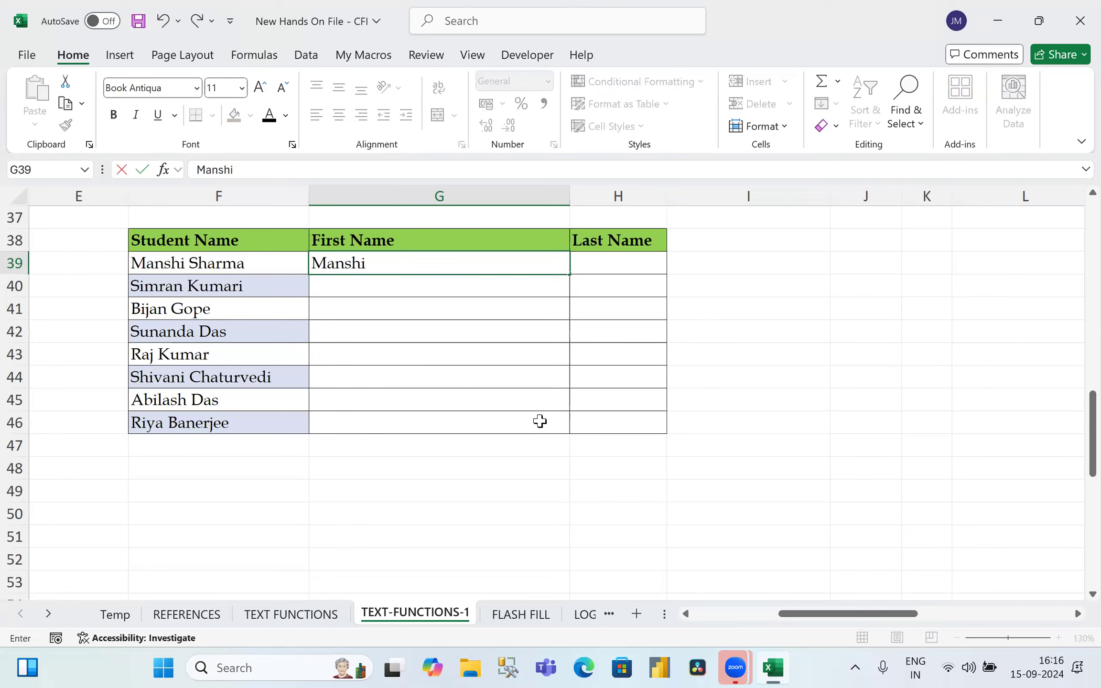
key("Return")
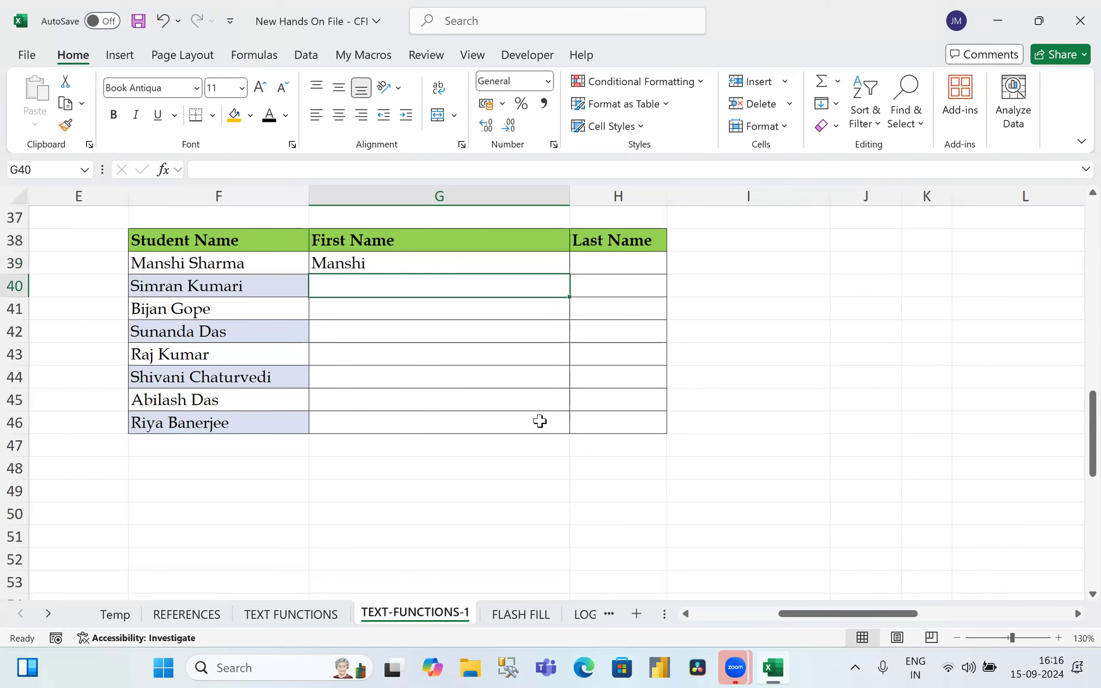
Step: Begin the second student's first name in G40 and accept the Flash Fill suggestion for G40:G46
type("Simran")
key("BackSpace")
key("BackSpace")
key("BackSpace")
key("BackSpace")
key("BackSpace")
key("BackSpace")
type("S")
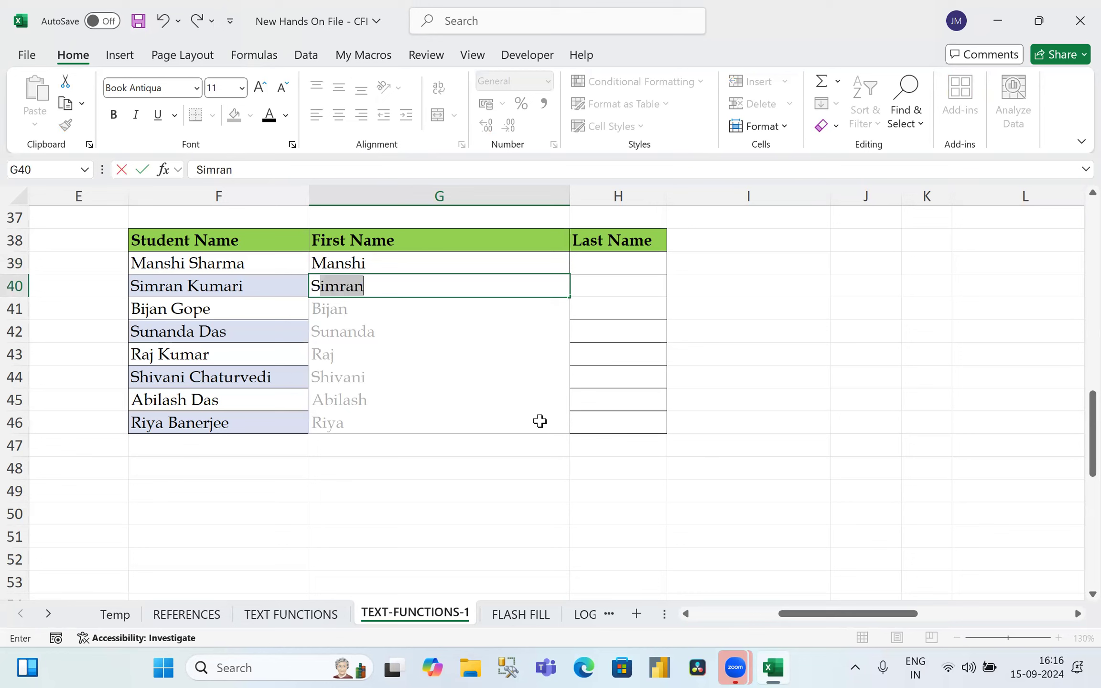
key("Return")
Step: Enter the first student's last name in H39 and the second's in H40, filling the Last Name column through H46 with Flash Fill
key("Up")
key("Up")
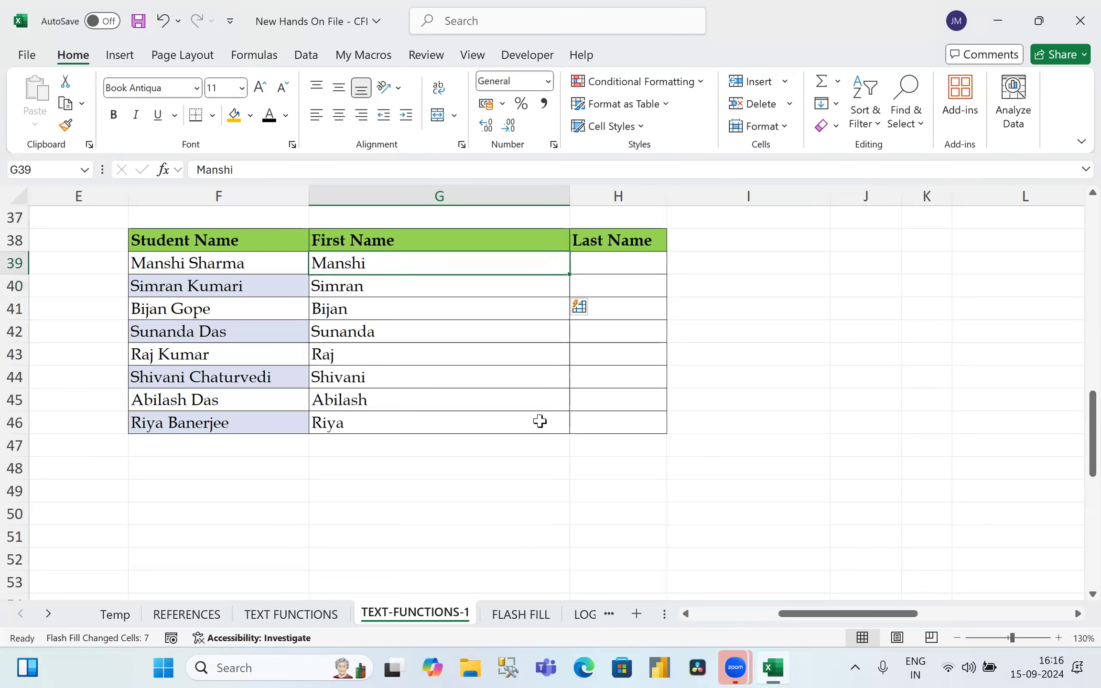
key("Right")
type("Sharma")
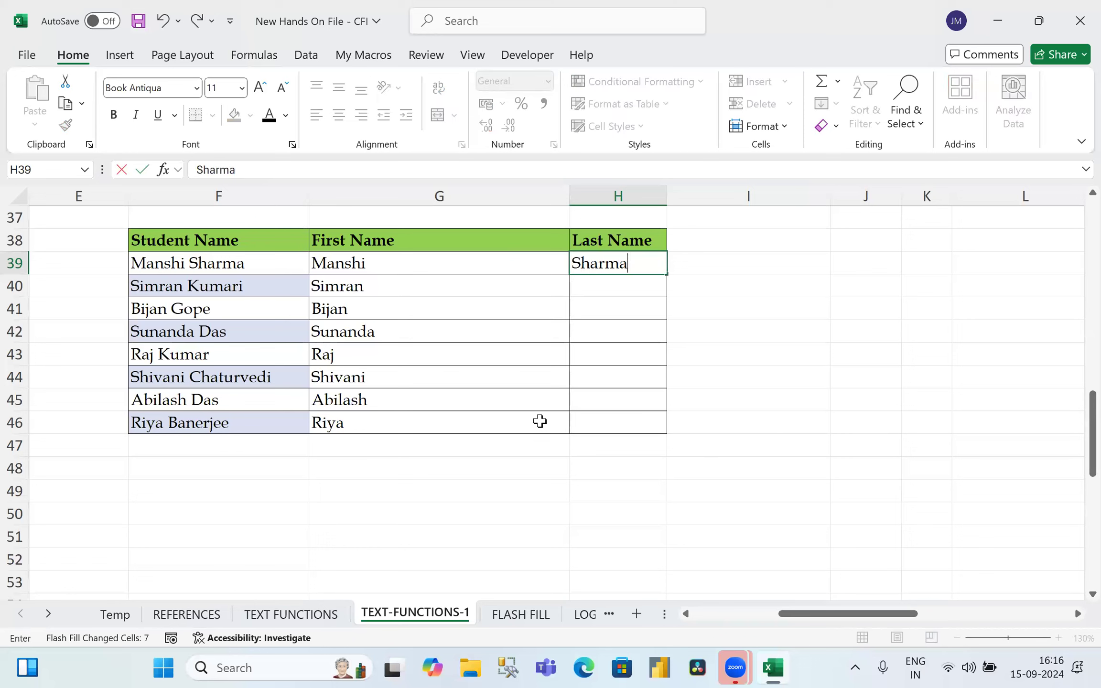
key("Return")
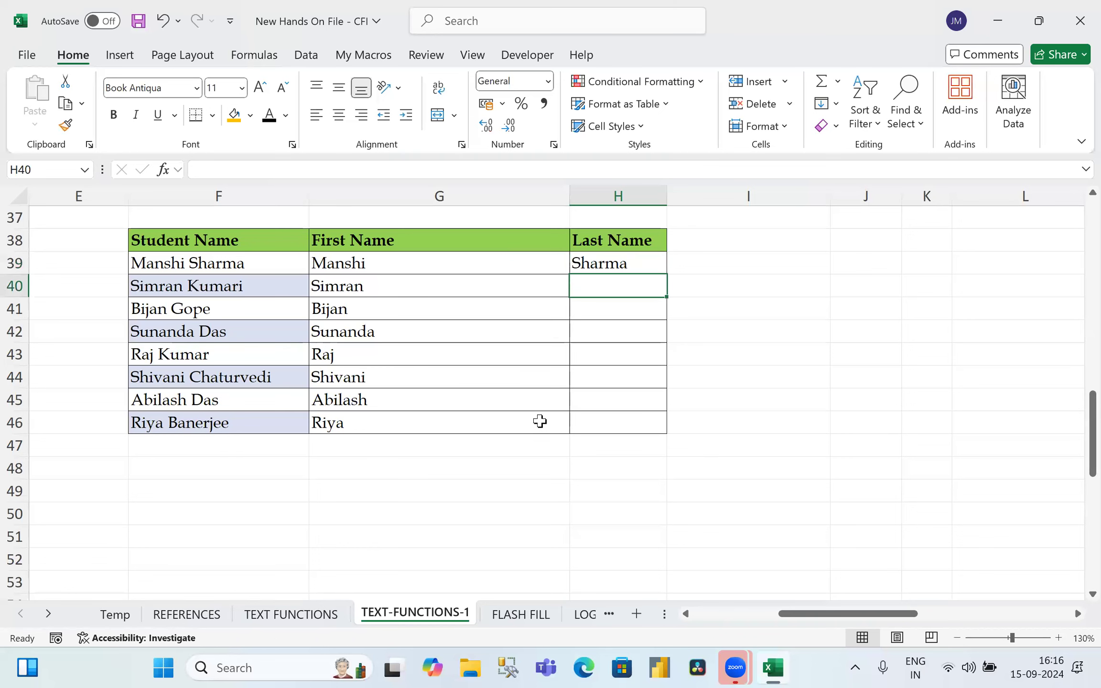
type("Kumari")
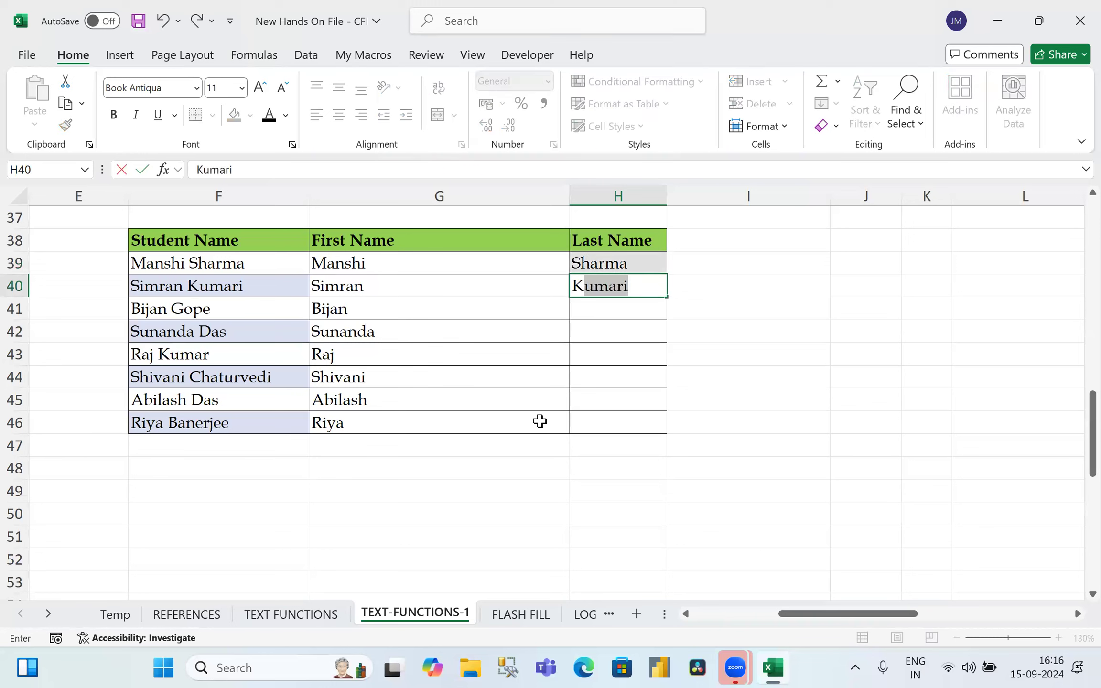
key("Return")
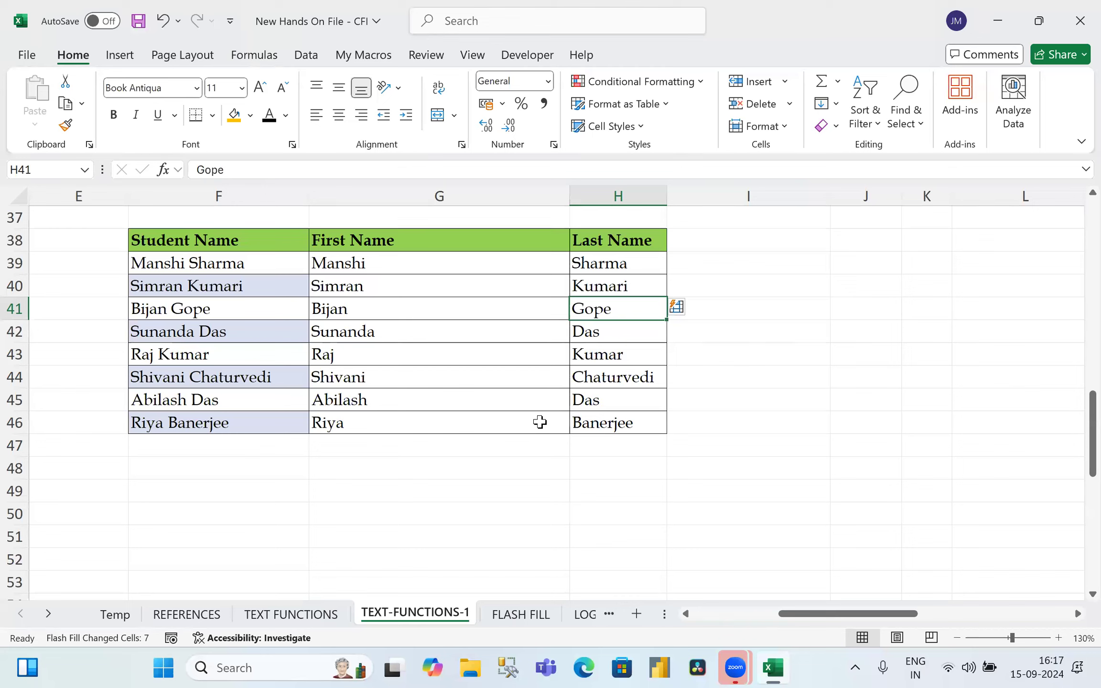
Step: Check the contents of the flash-filled First Name and Last Name cells in the copied table
key("Down")
key("Down")
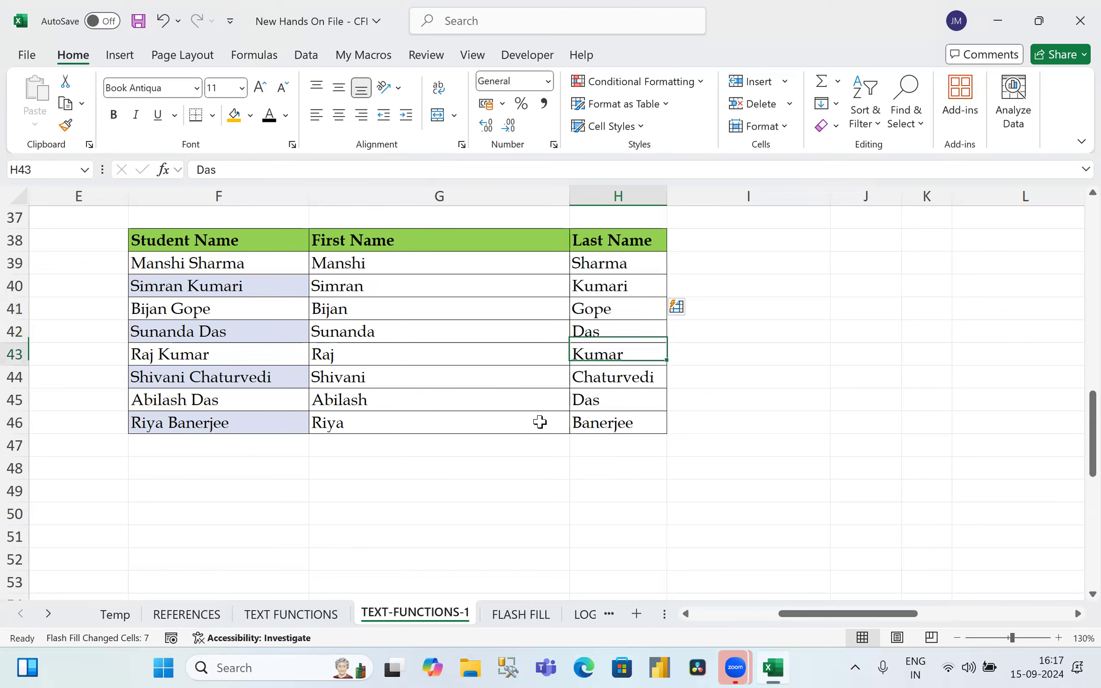
key("Up")
key("Up")
key("Up")
key("Up")
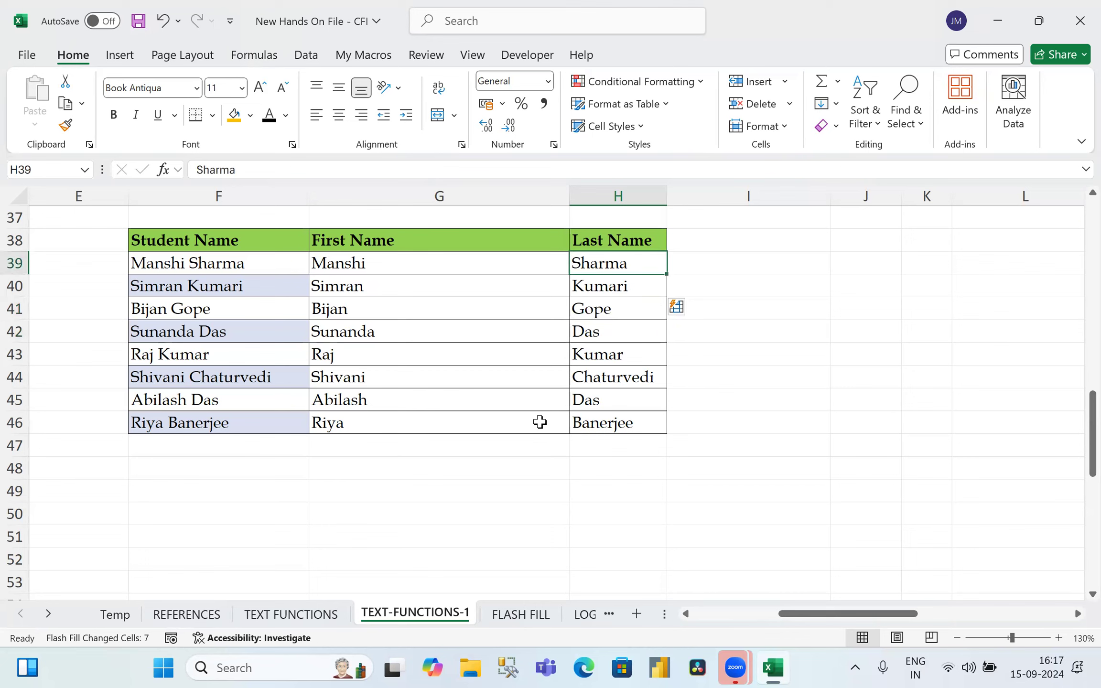
key("Left")
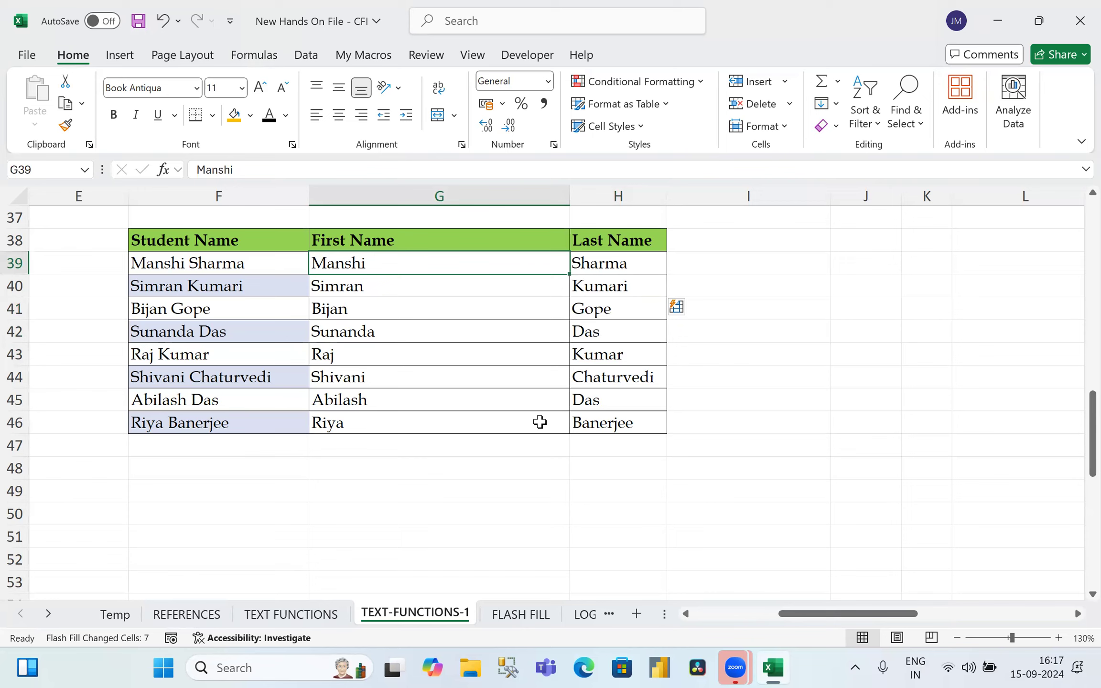
key("Right")
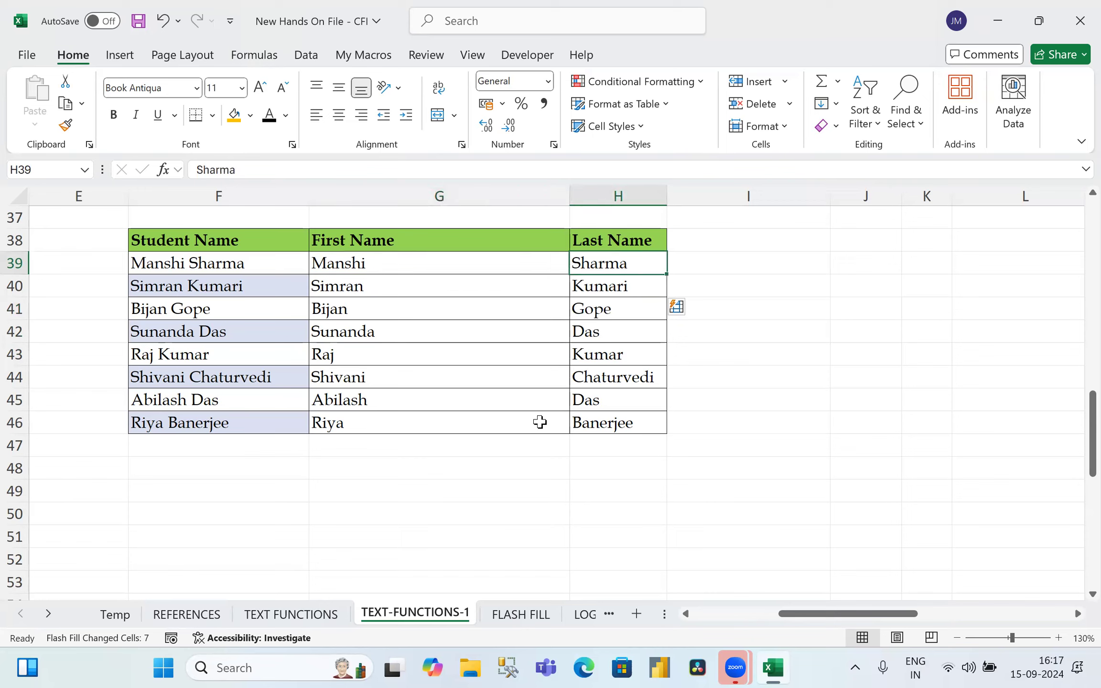
key("Left")
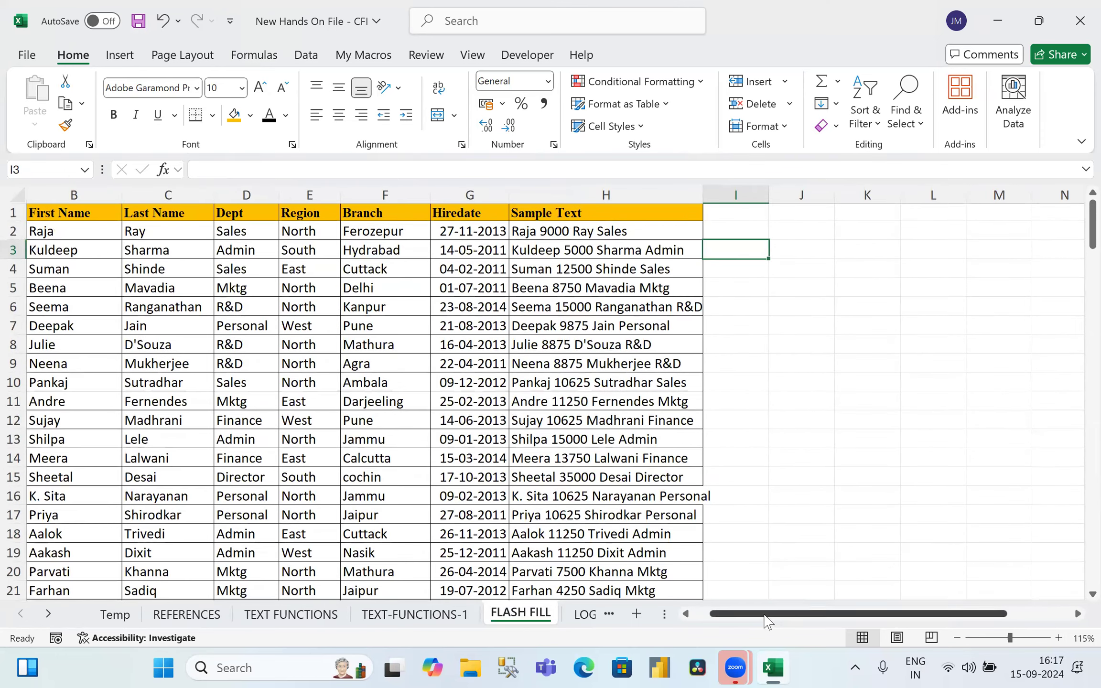
Step: On the FLASH FILL sheet, review the employee columns from Ecode to Sample Text, including the first and last name in row 2
left_click_drag(764, 621, 724, 631)
left_click_drag(65, 195, 609, 200)
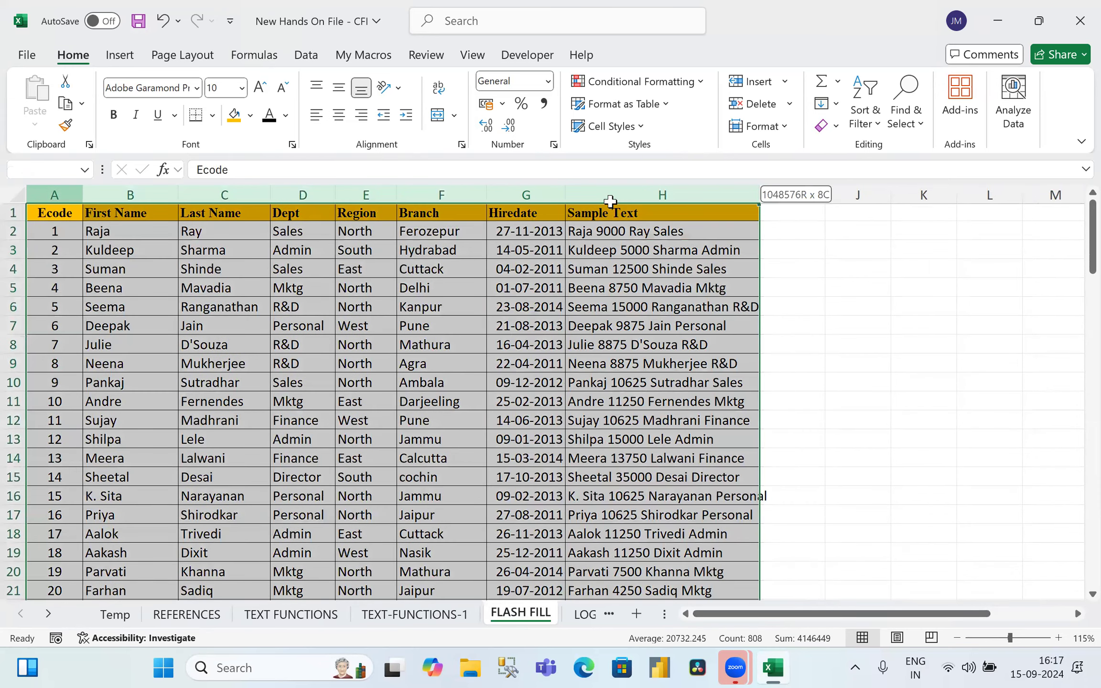
left_click_drag(60, 195, 116, 183)
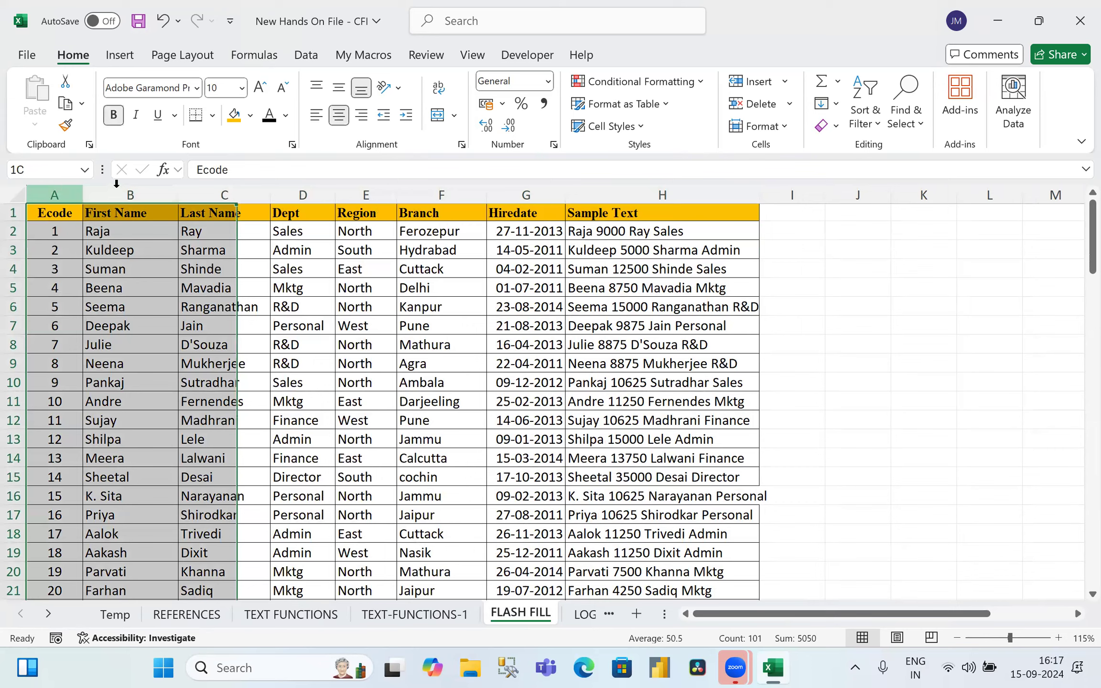
left_click(124, 194)
left_click(225, 193)
left_click(302, 194)
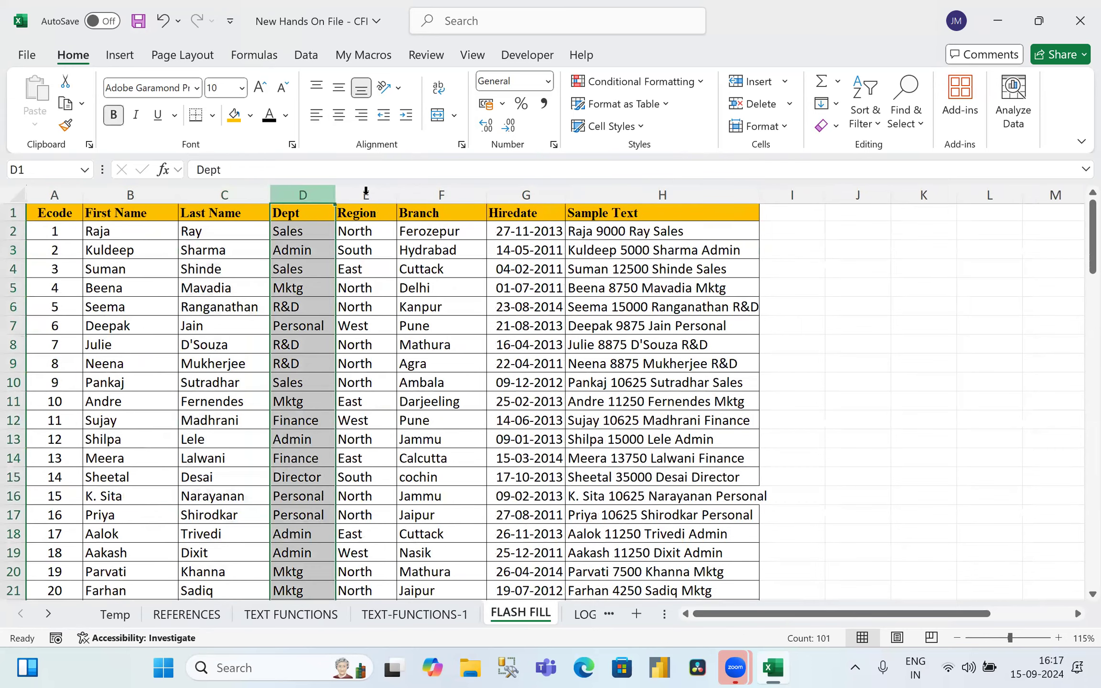
left_click(366, 193)
left_click(439, 193)
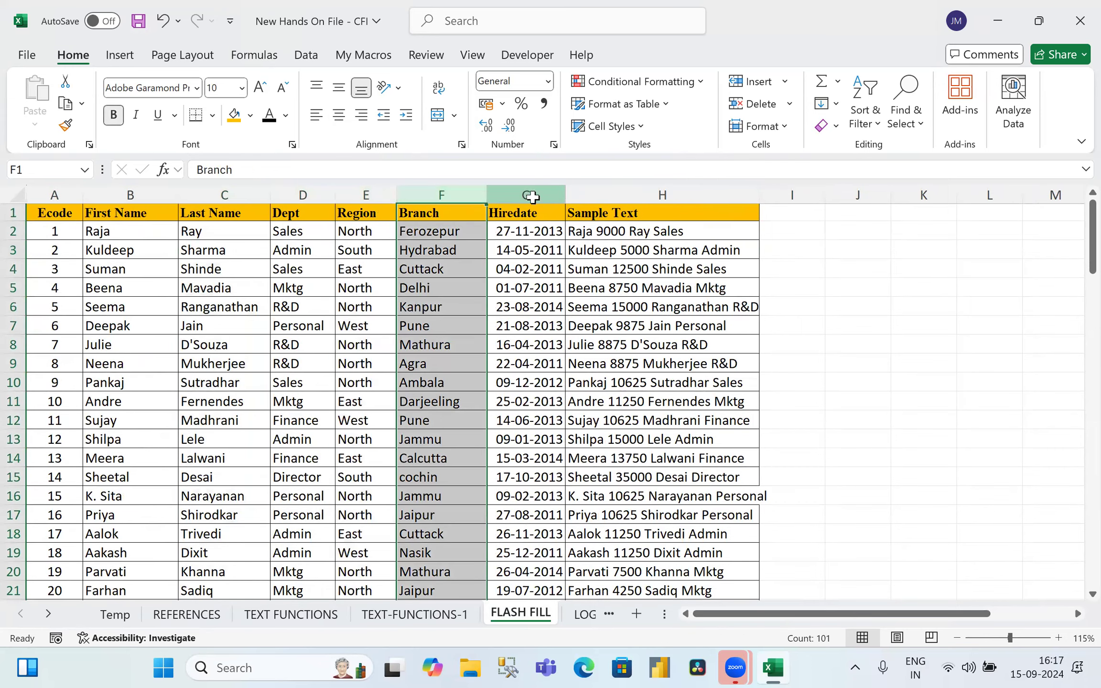
left_click_drag(532, 195, 660, 196)
left_click(662, 195)
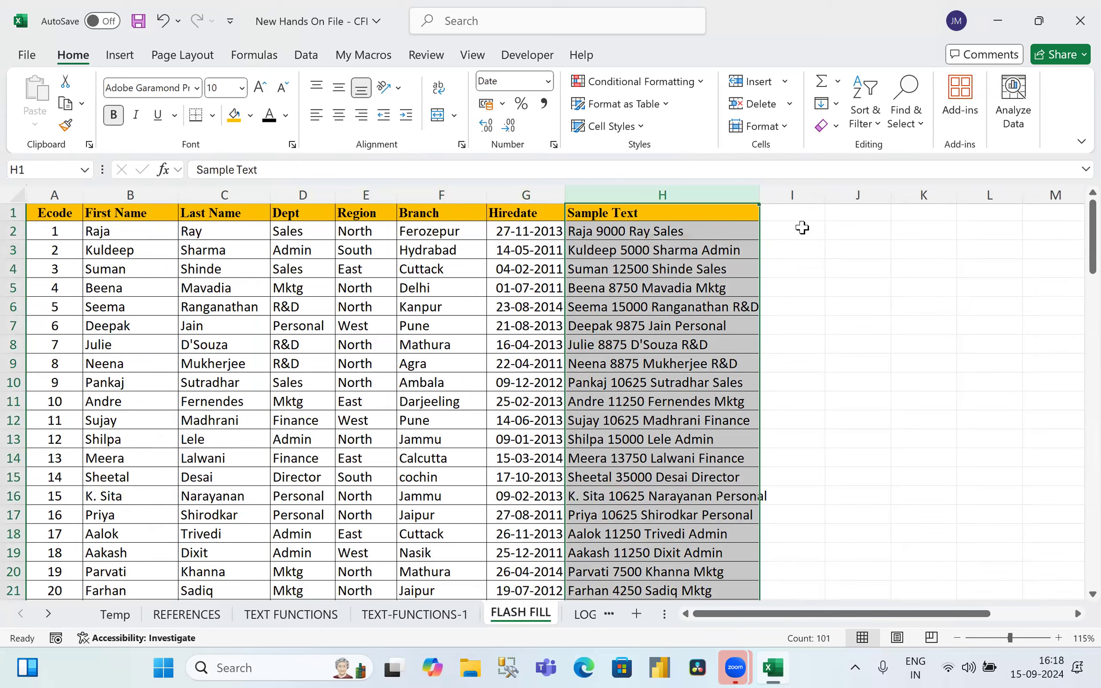
left_click(802, 227)
left_click(163, 230)
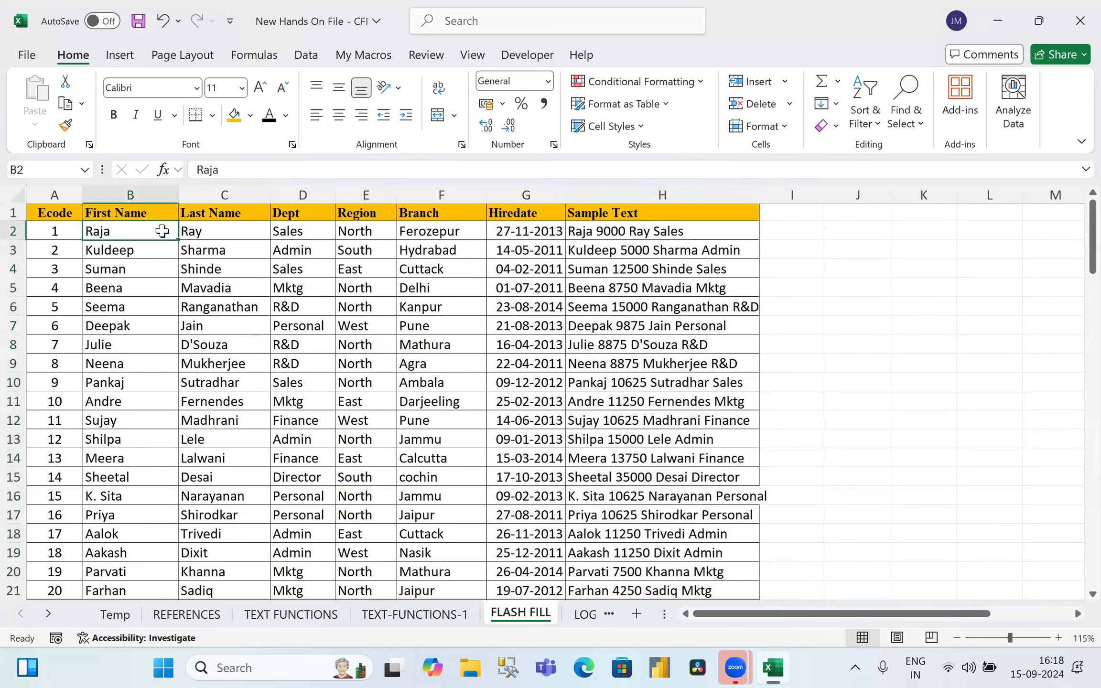
left_click(199, 231)
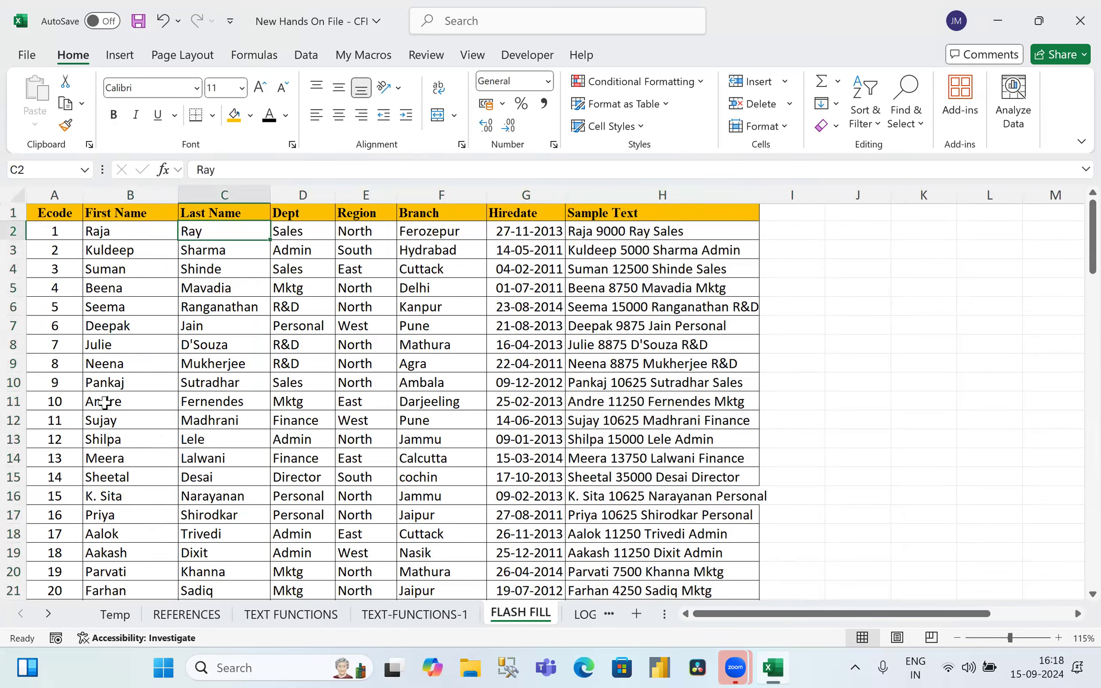
Step: Try combining the first employee's names in I2 with =UPPER(CONCATENATE(B2," ",C2)), and clear the cell
left_click(790, 229)
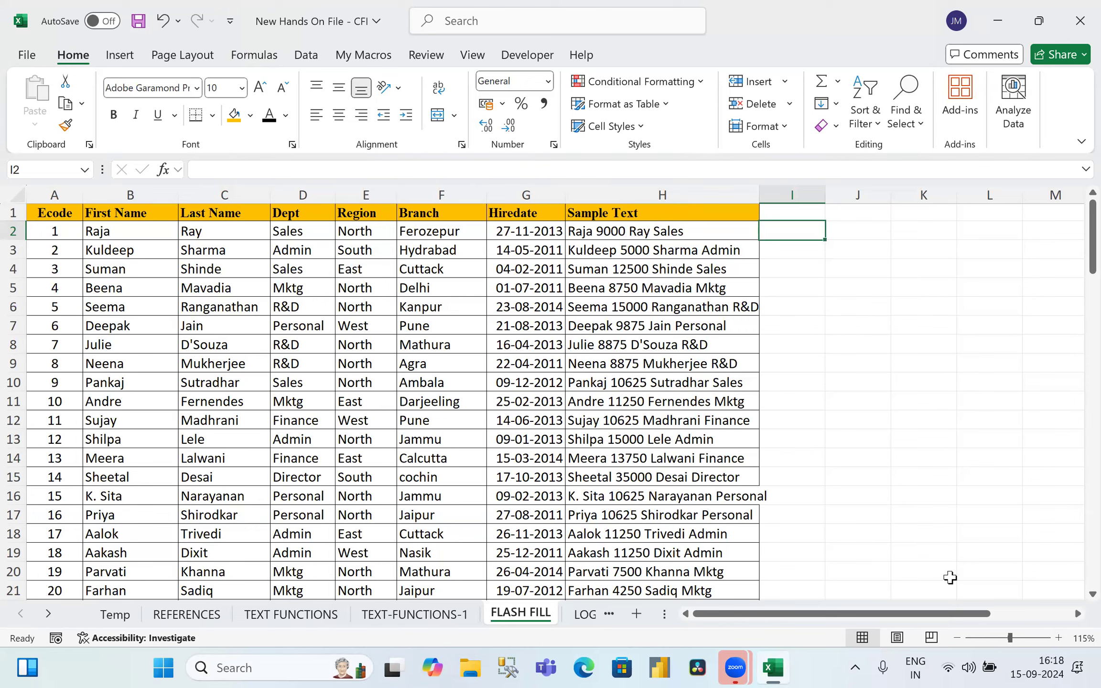
type("=u")
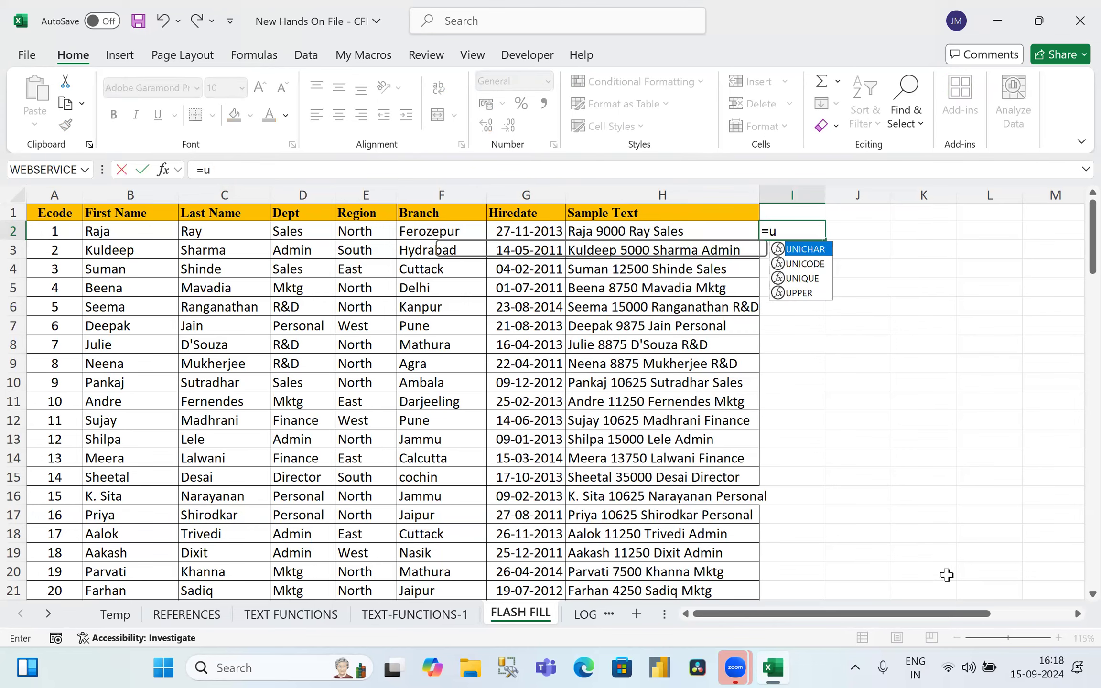
type("pper(")
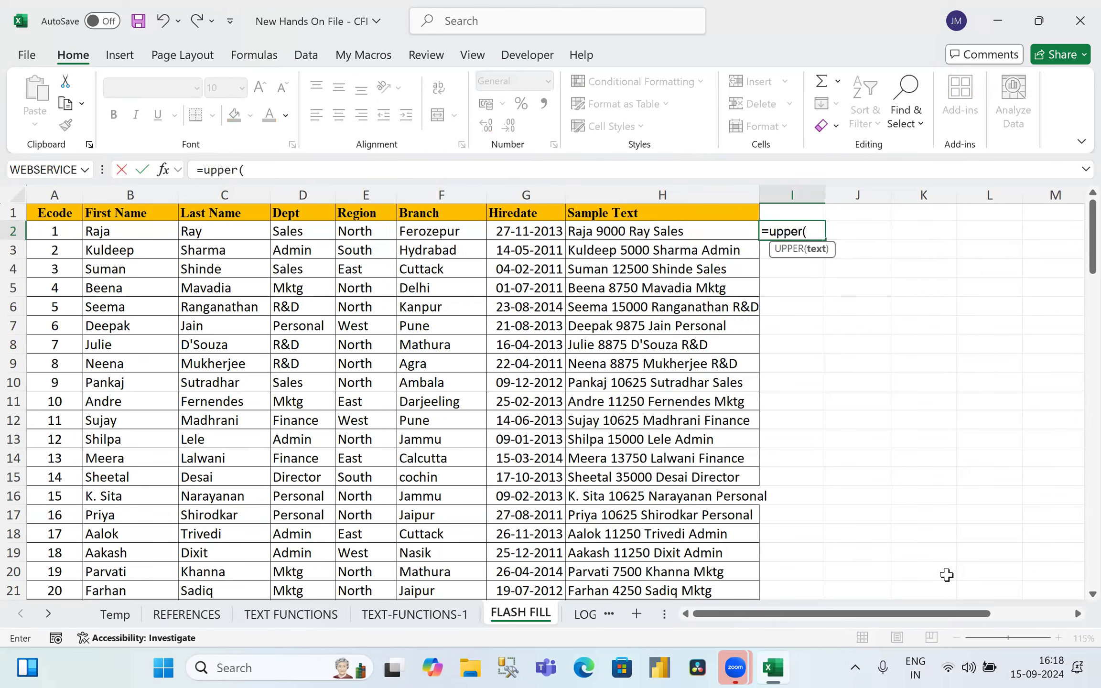
type("concatenate")
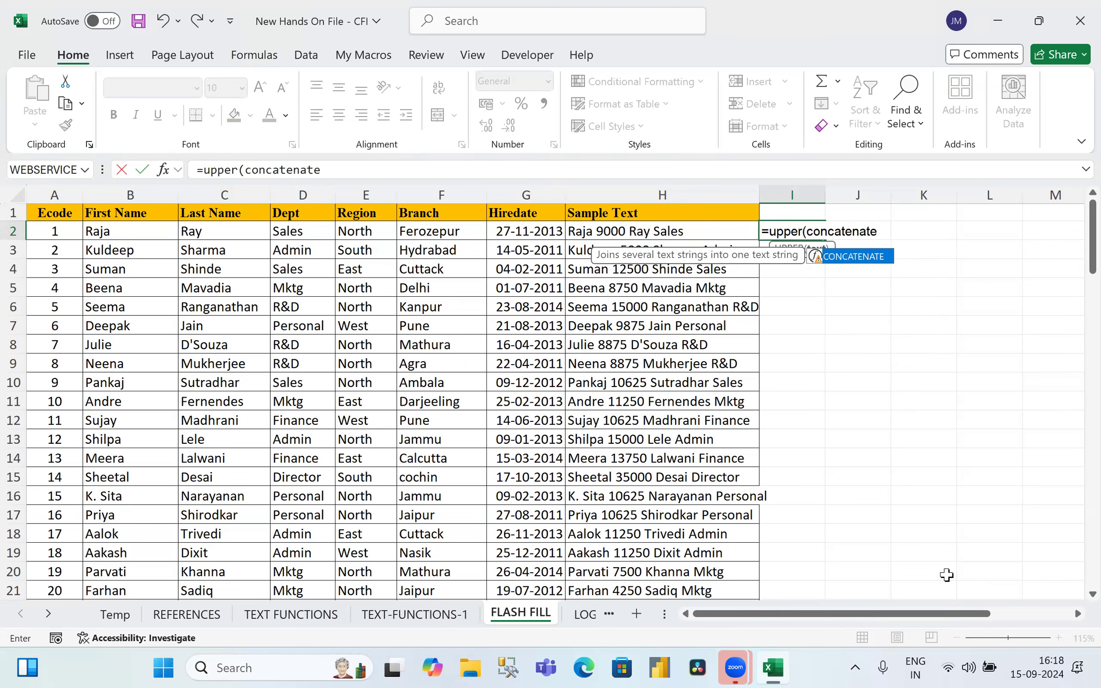
type("(")
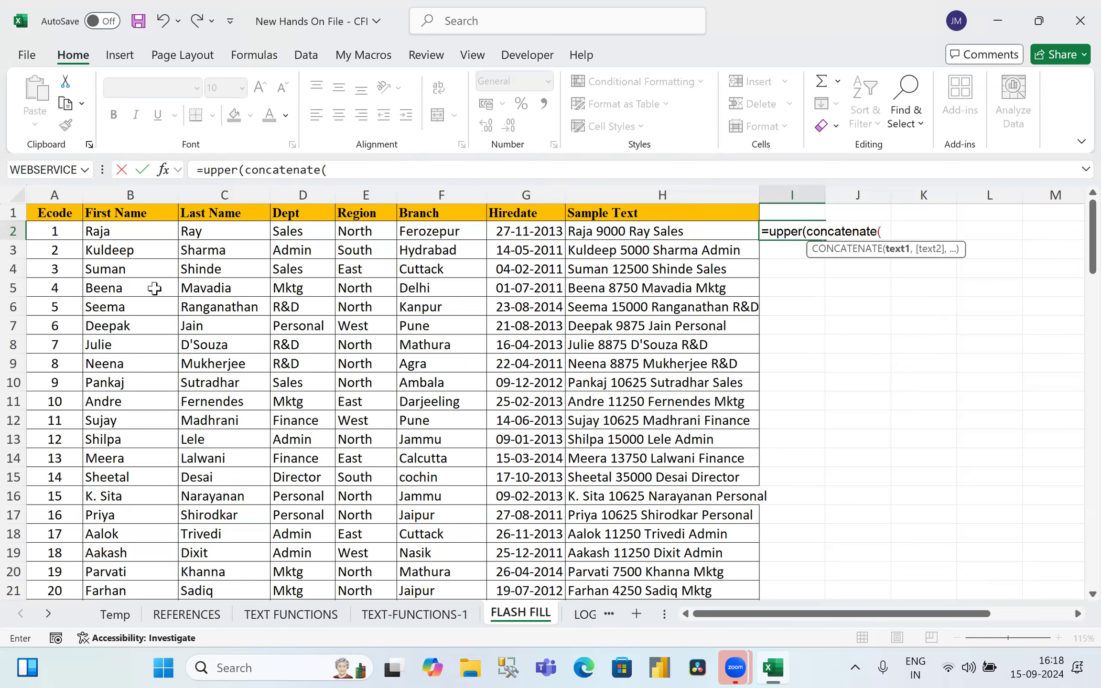
left_click(146, 233)
type(",")
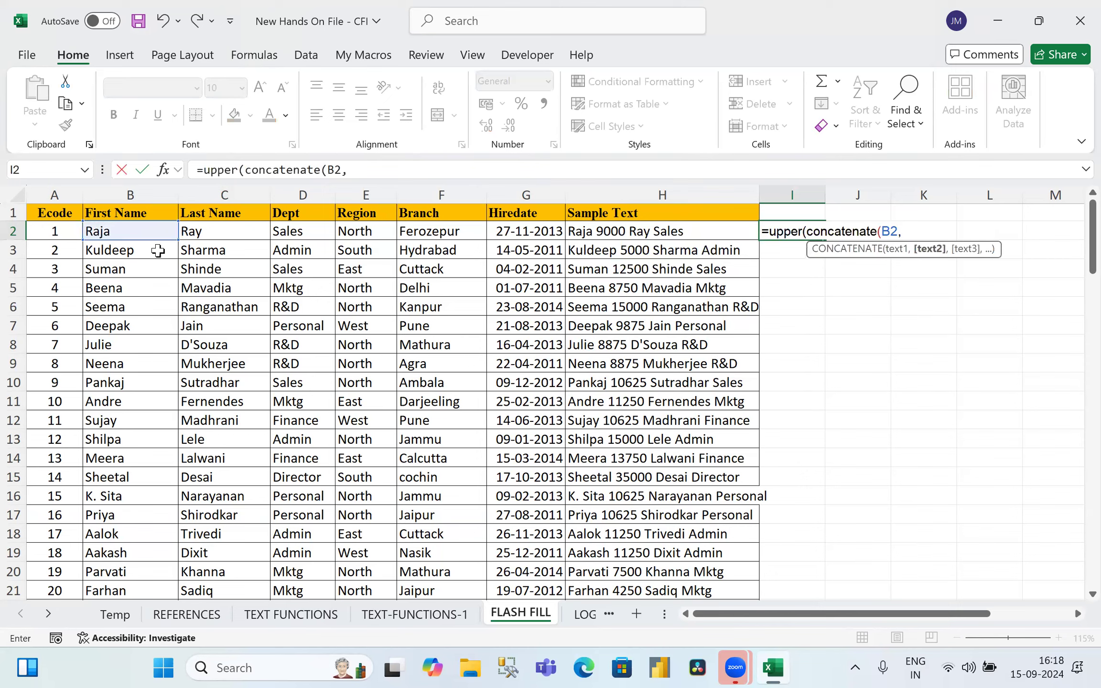
type("\" \",")
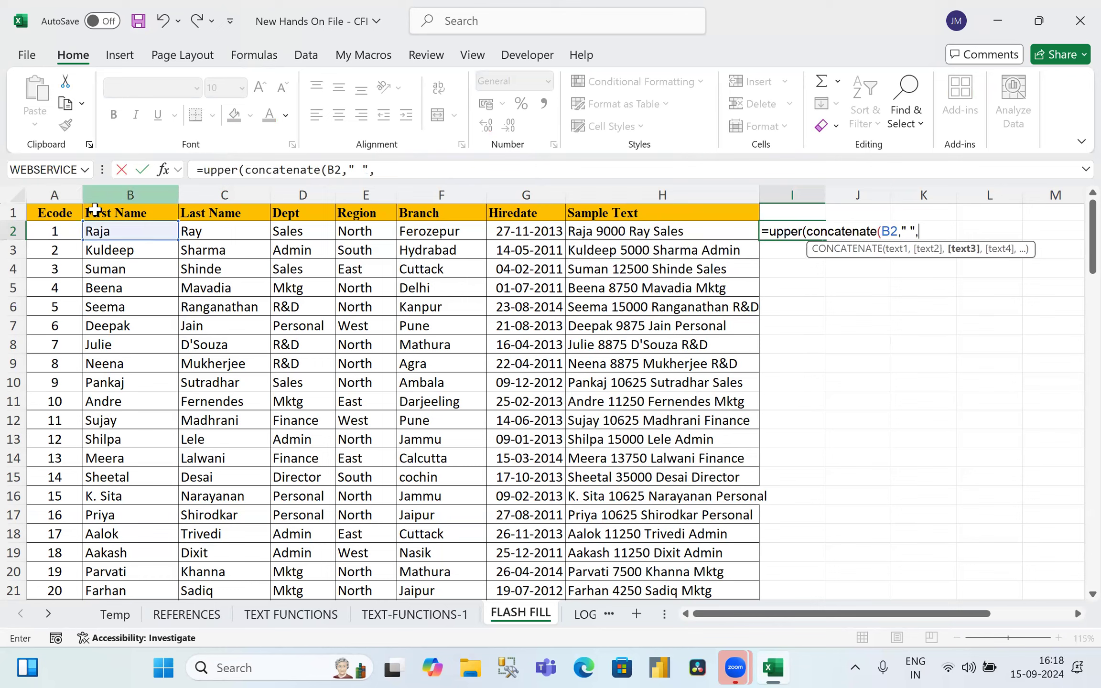
left_click(198, 230)
type(")")
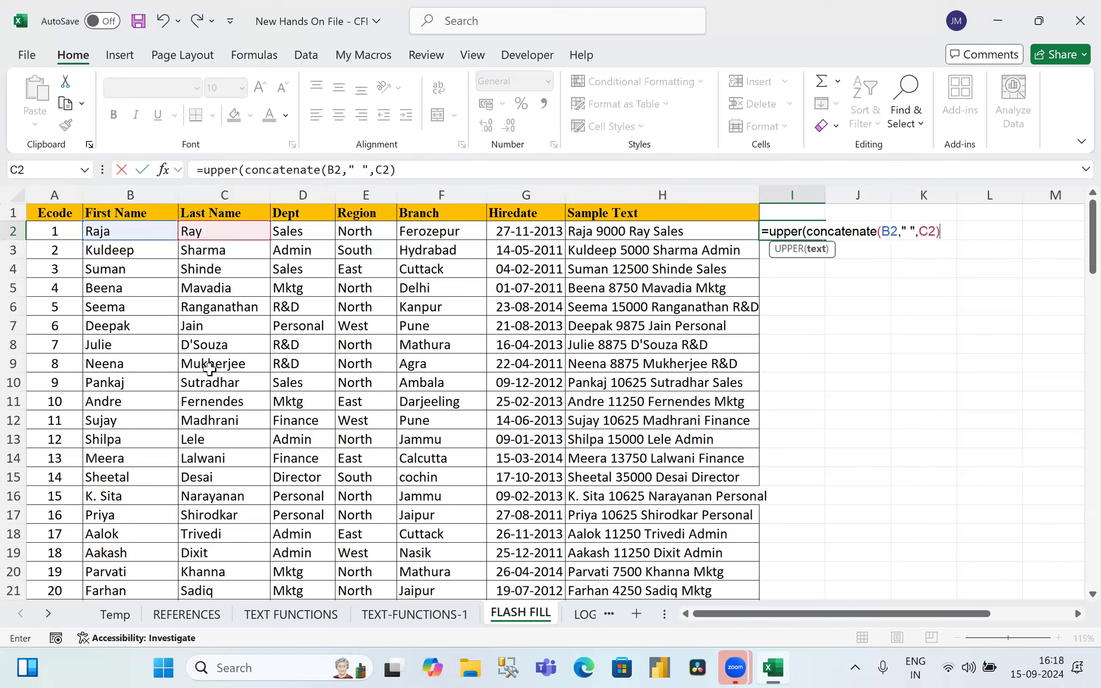
type(")")
key("Return")
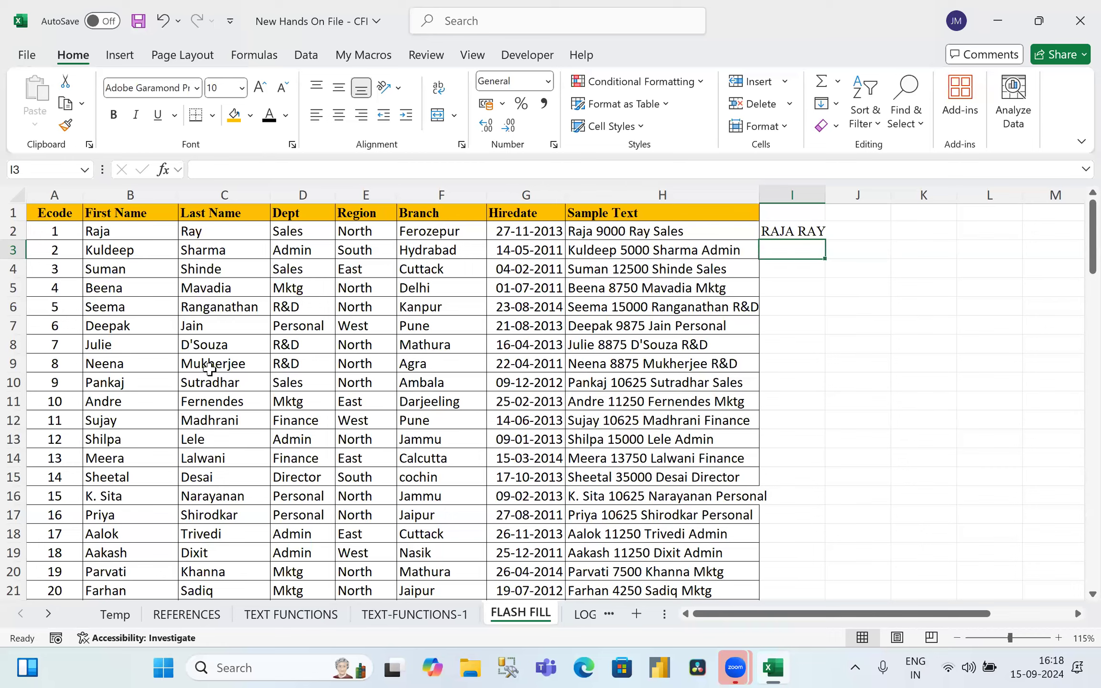
key("Up")
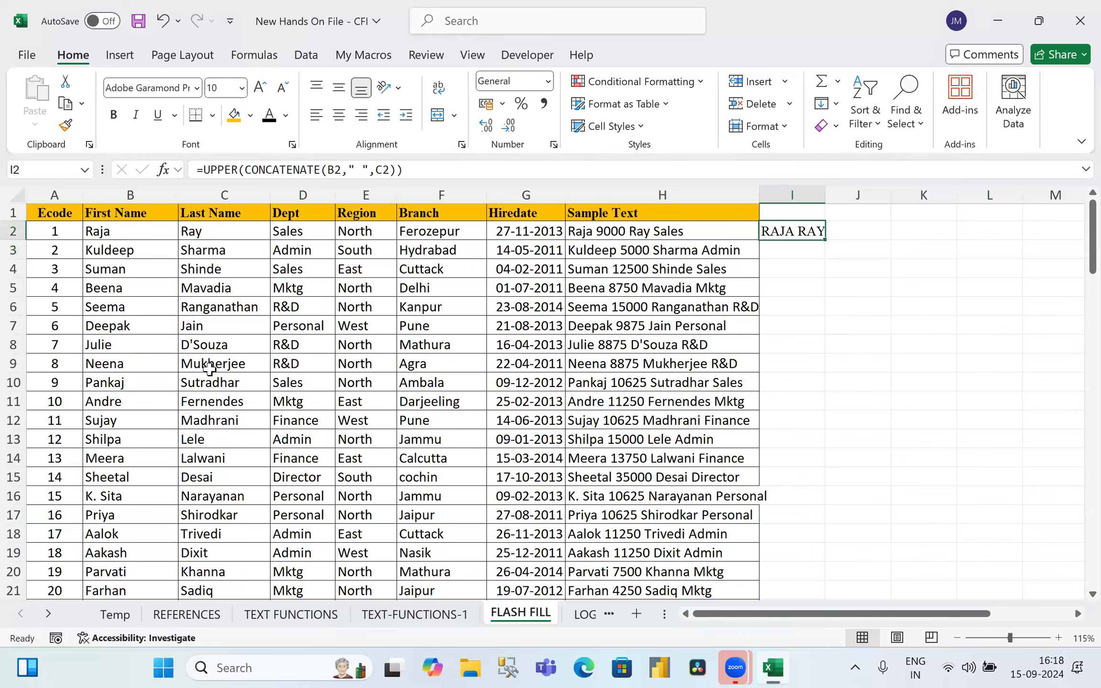
key("Delete")
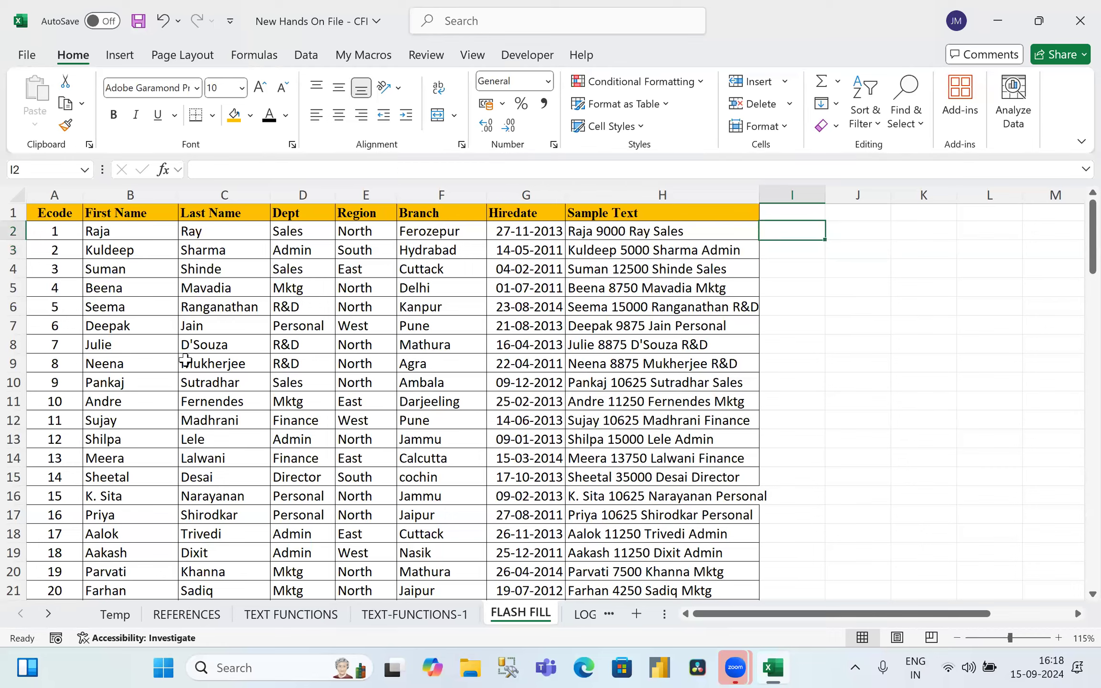
Step: Enter the first employee's full name in capitals in I2 and the second's in I3, filling the rest of column I with Flash Fill
type("Raja")
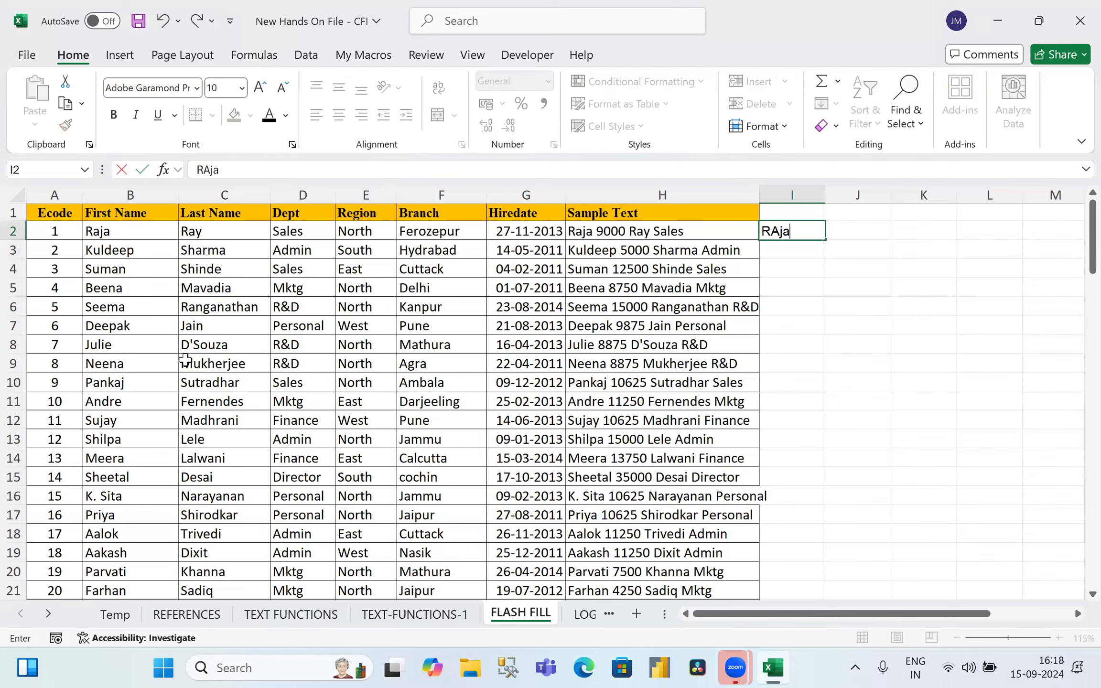
key("BackSpace")
key("BackSpace")
key("BackSpace")
key("BackSpace")
type("RAJA RAY")
key("Return")
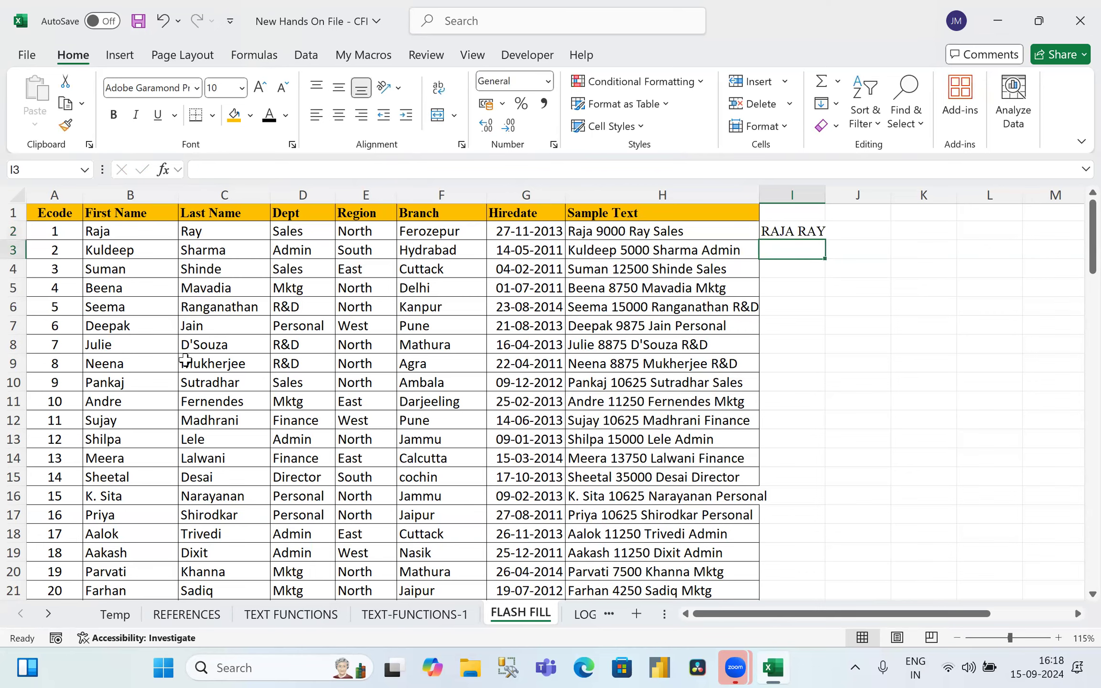
type("KULDEEP SHARMA")
key("Return")
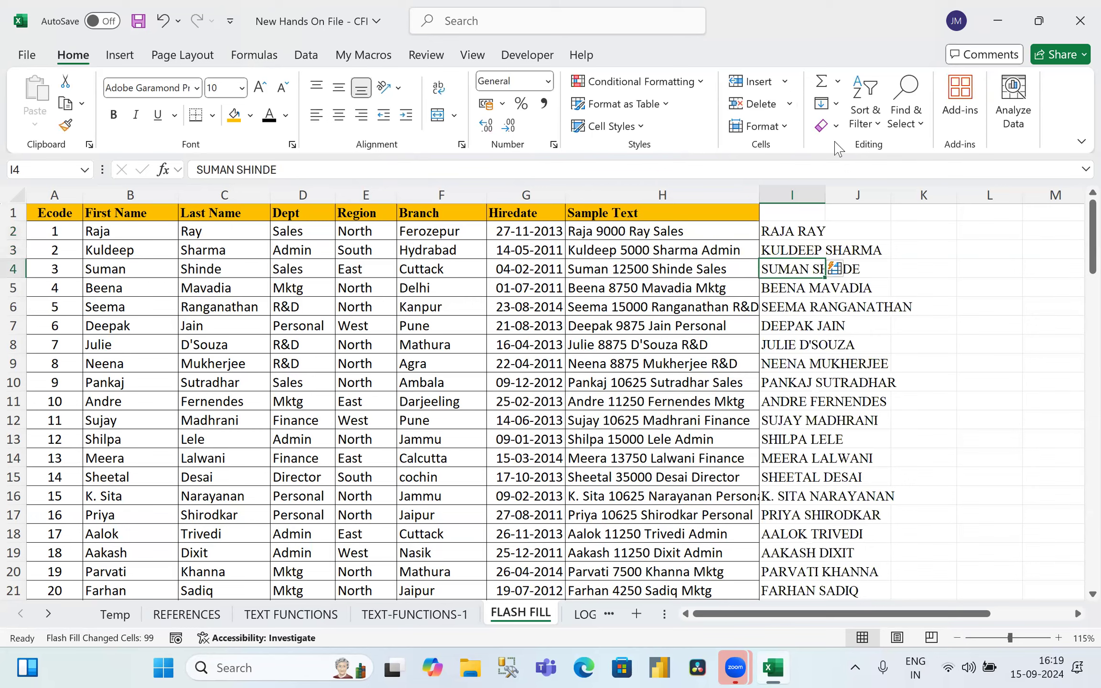
Step: Fit column I's width to its contents and check the combined uppercase names down the list
double_click(824, 197)
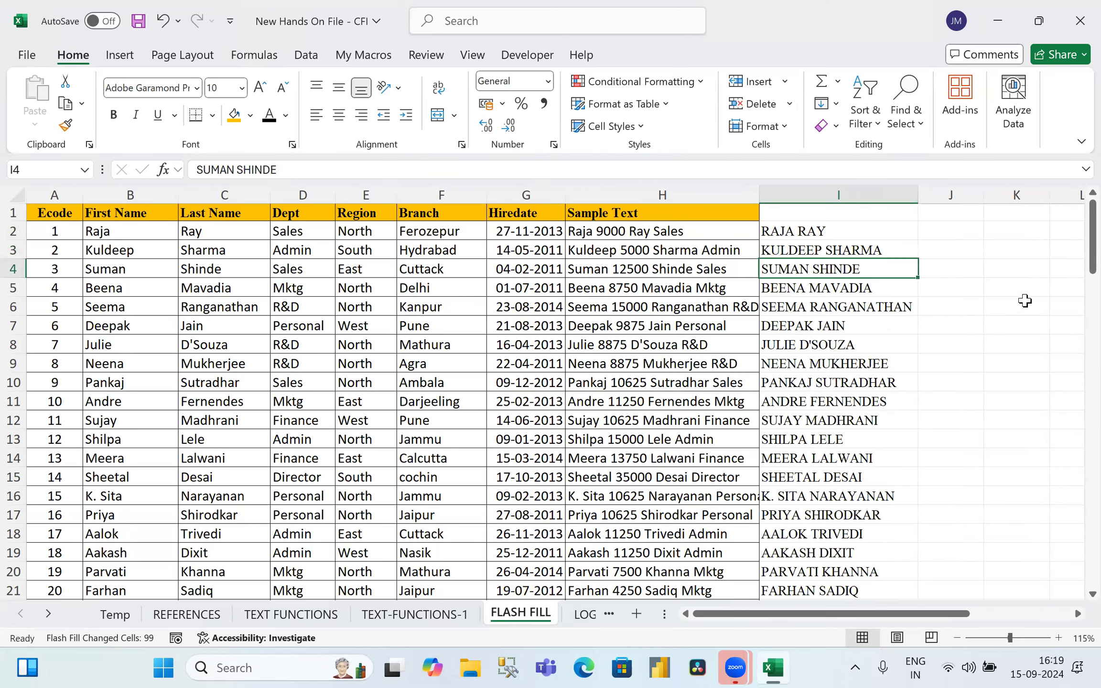
scroll(896, 328, "down", 5)
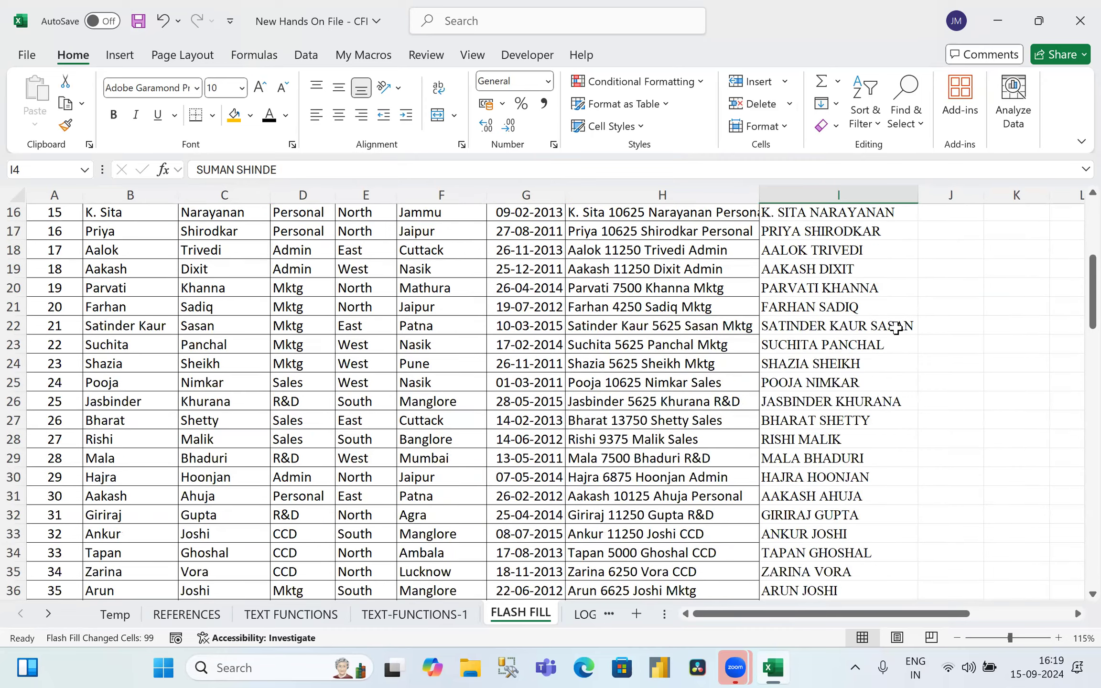
scroll(895, 328, "down", 9)
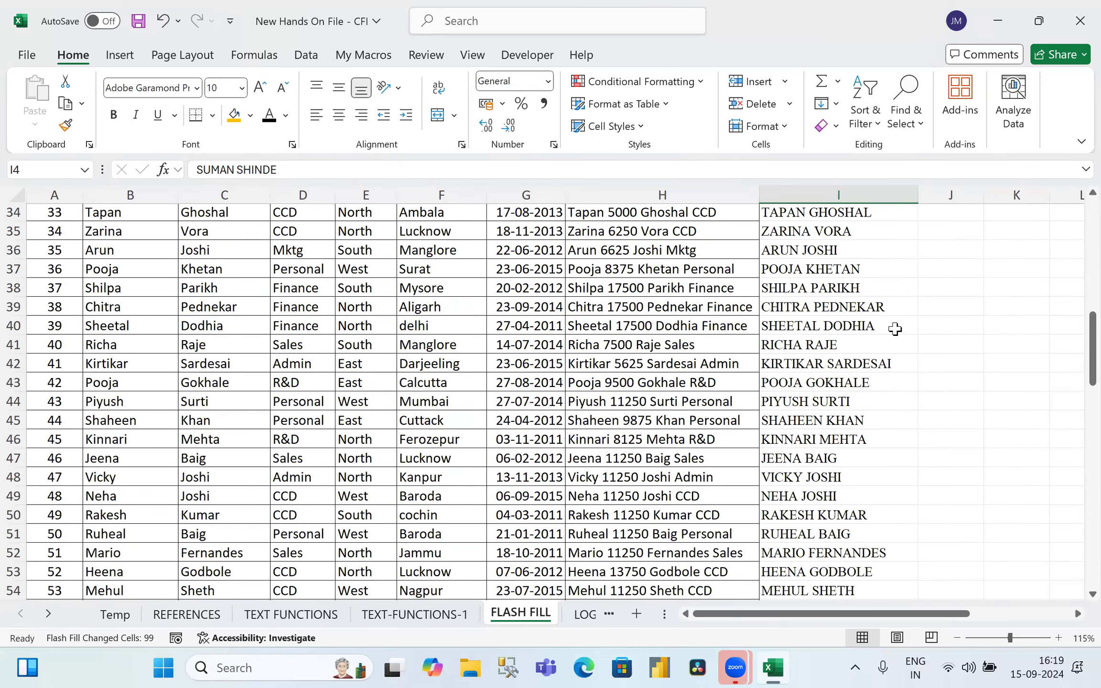
scroll(878, 332, "down", 16)
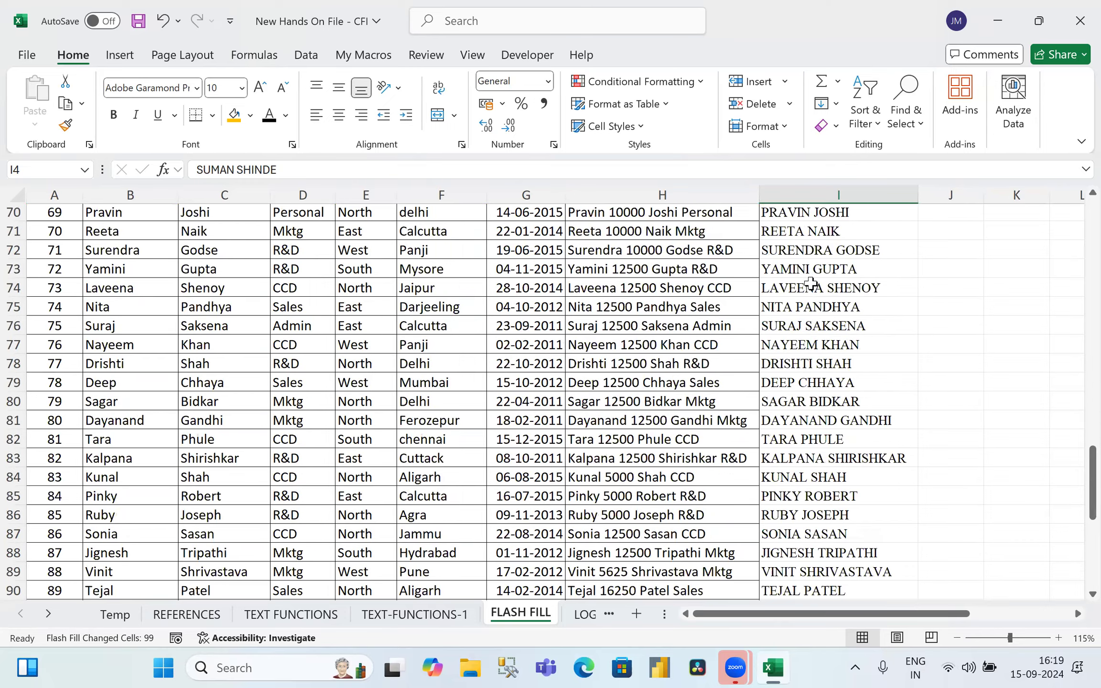
scroll(898, 215, "down", 1)
scroll(917, 214, "up", 16)
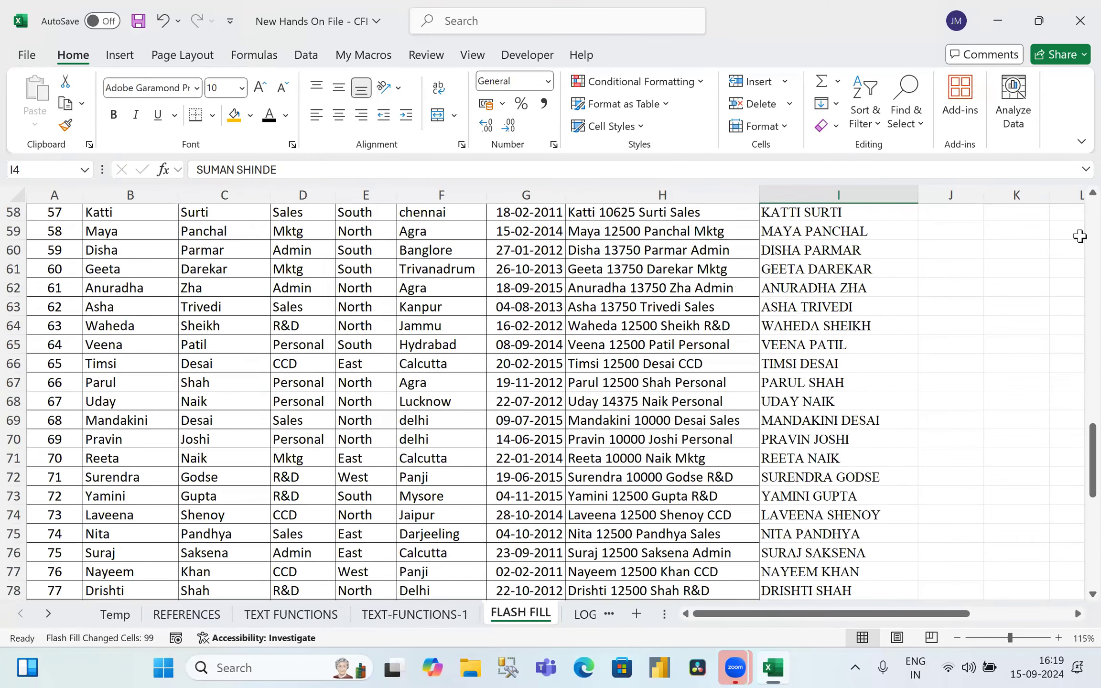
scroll(951, 194, "up", 15)
Step: Try to trigger Flash Fill in column L, away from the table, by entering the first three employees' full names in capitals in L2:L4
left_click(953, 192)
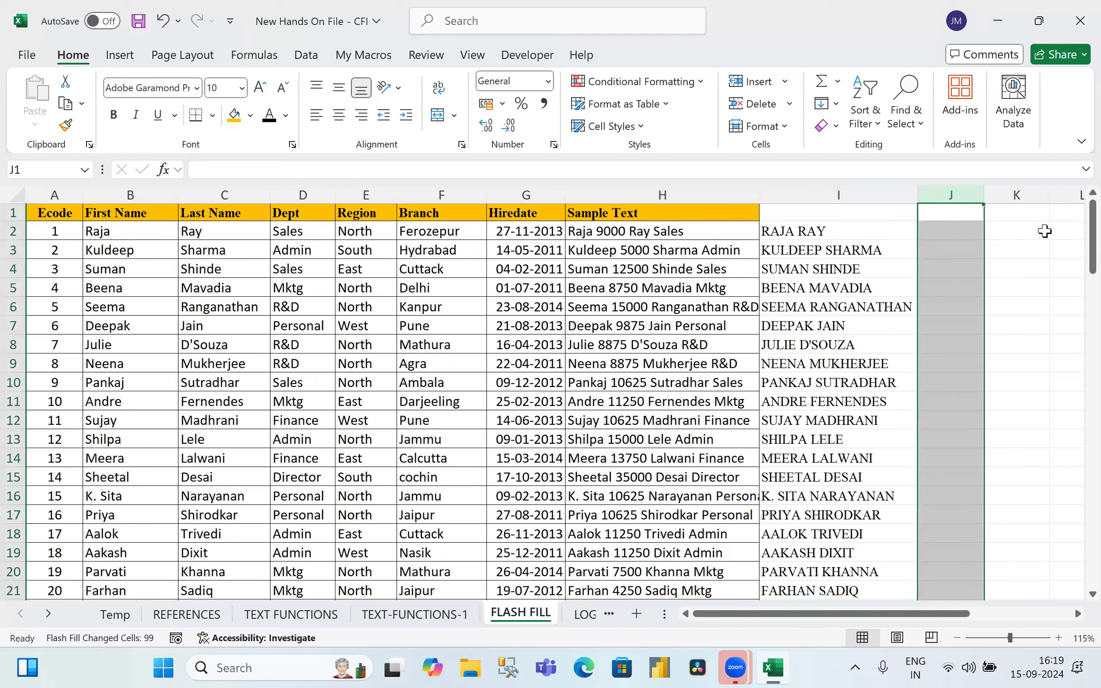
left_click(1044, 231)
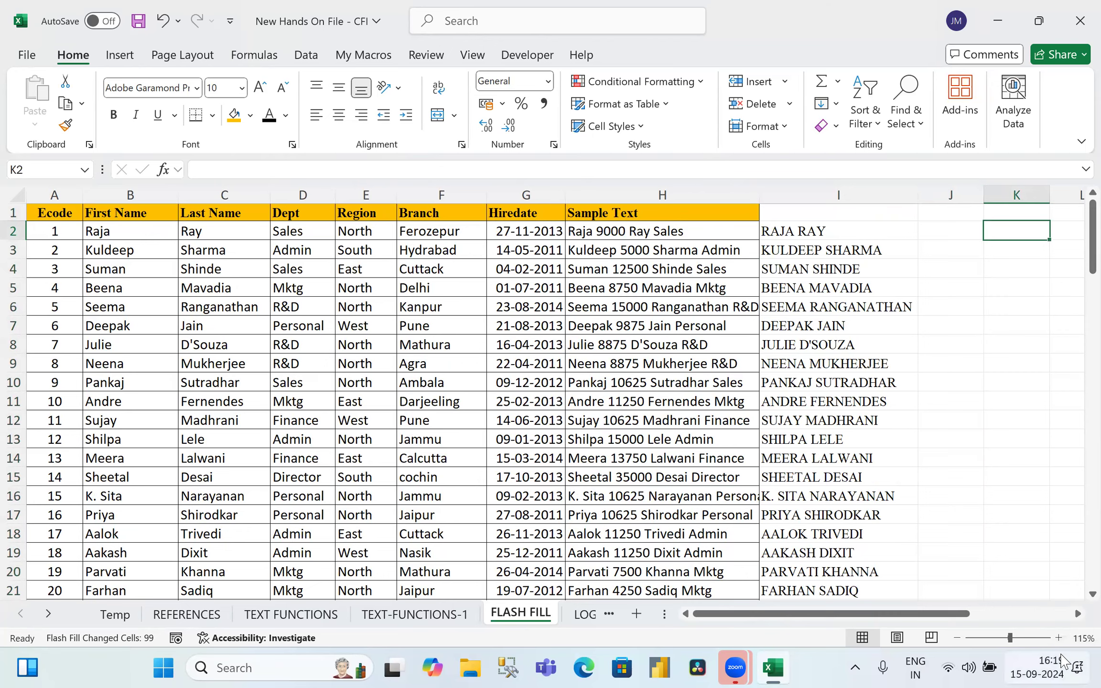
key("Right")
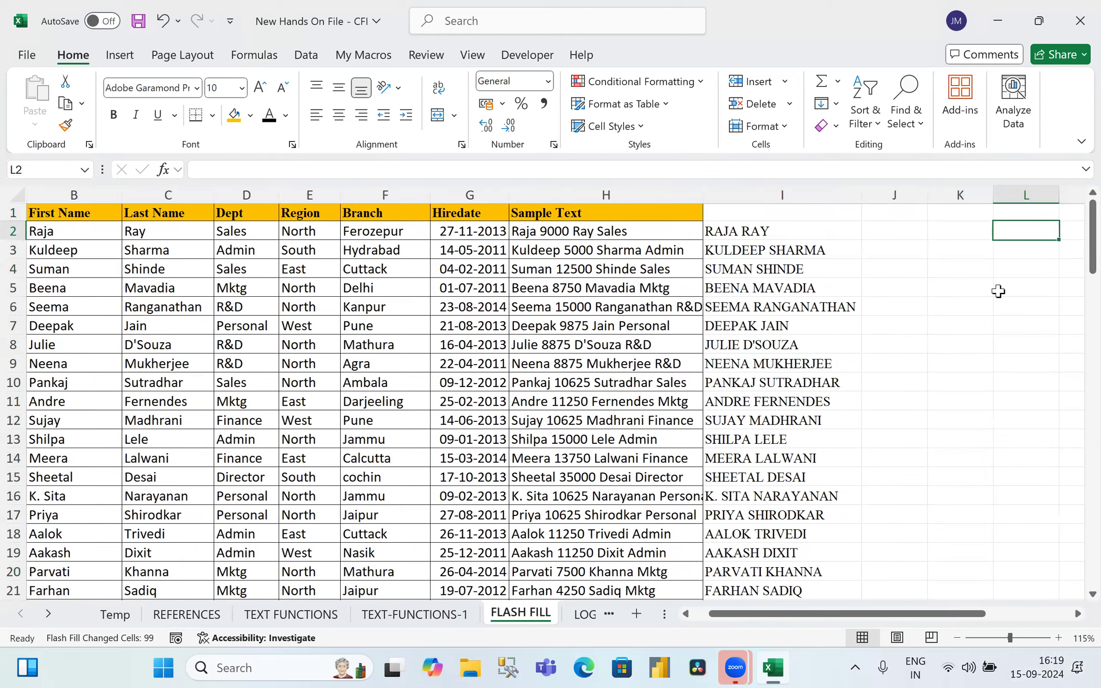
left_click(1025, 198)
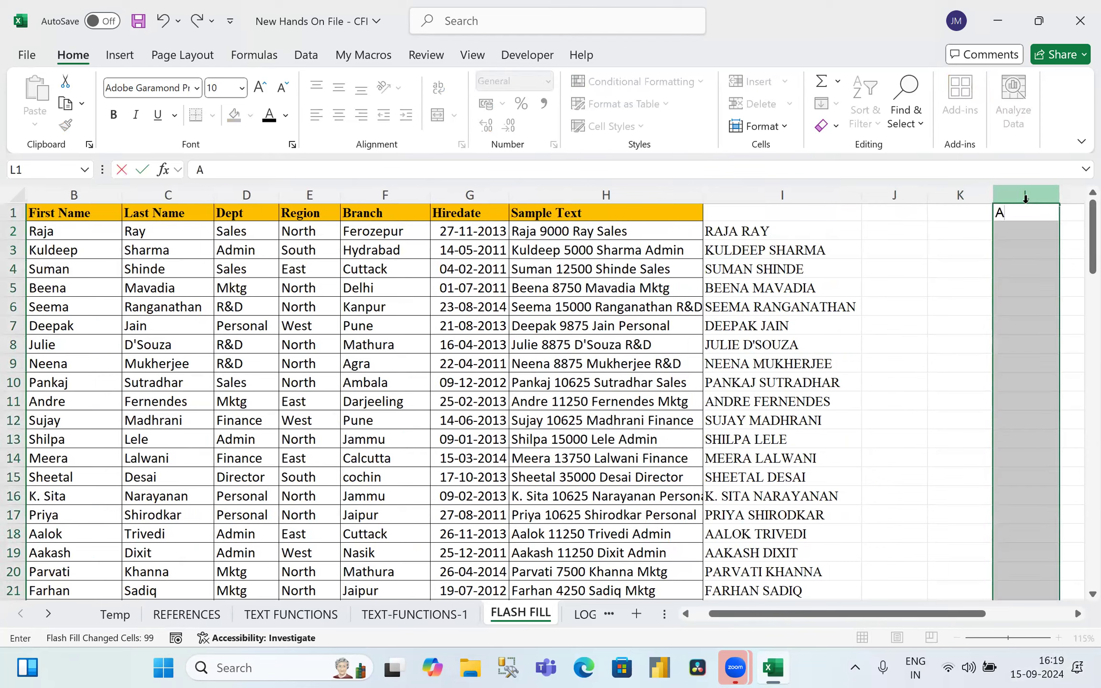
key("Down")
type("RAJA RAY")
key("Return")
type("KULDEEP SHARMA")
key("Return")
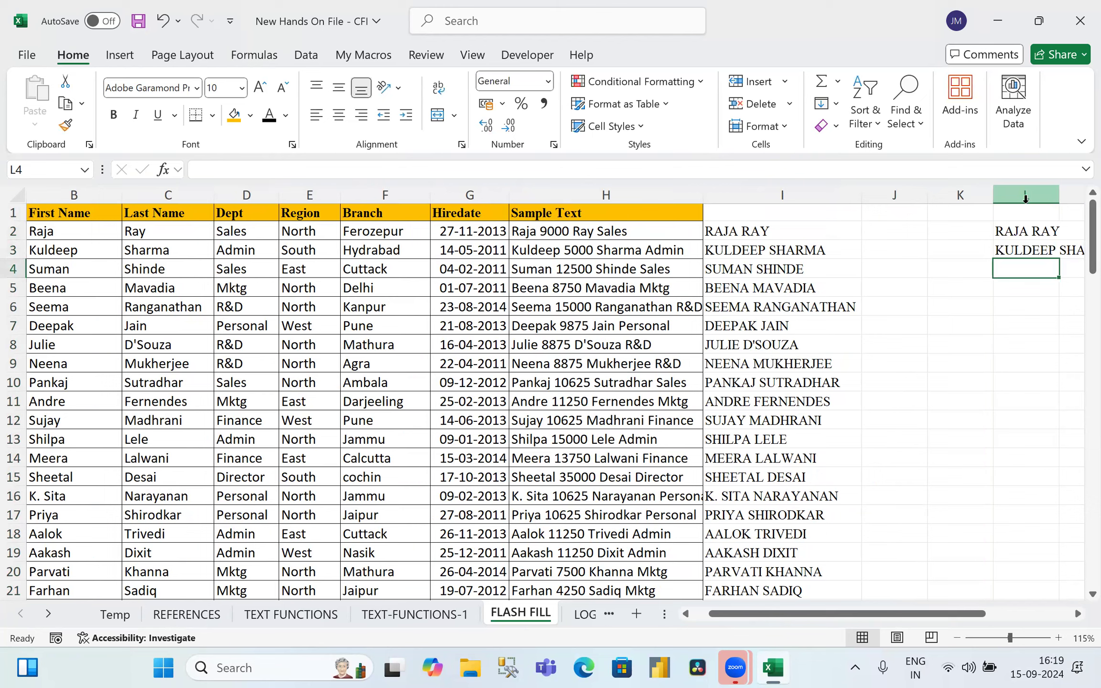
type("SUMAN S")
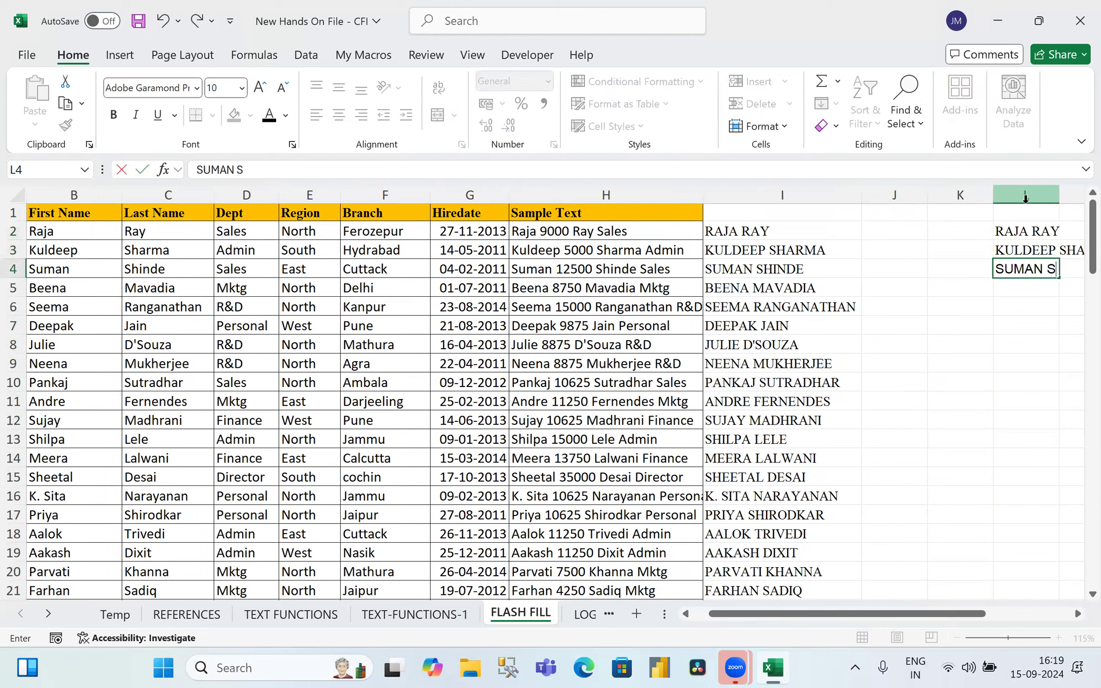
type("HINE")
key("Return")
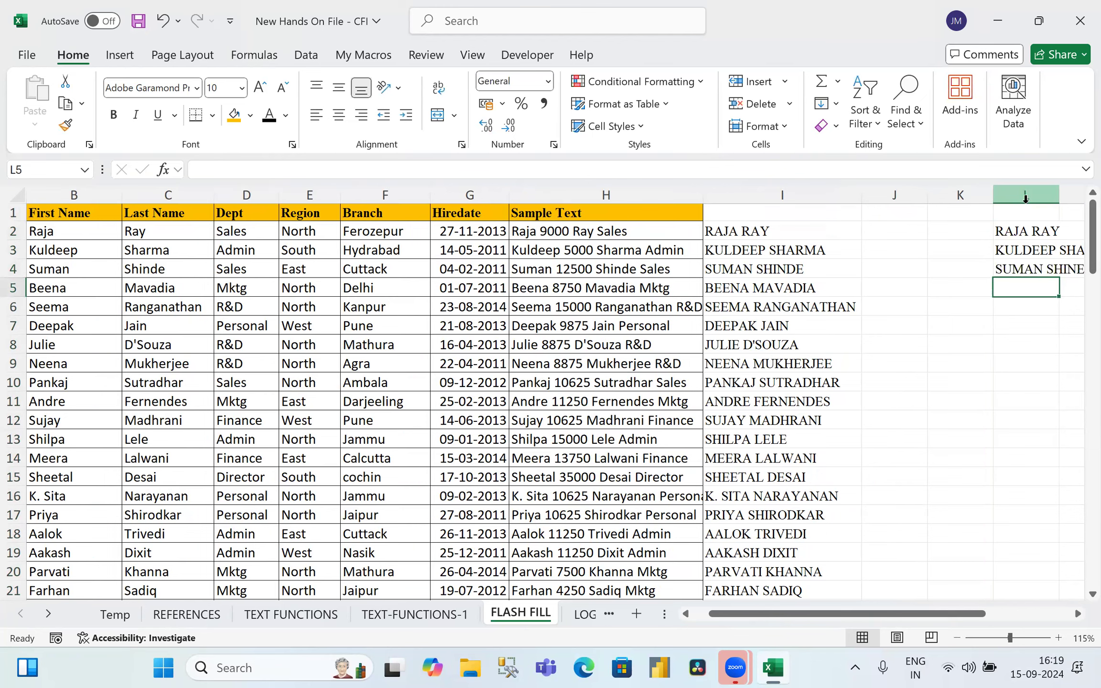
Step: Clear the trial names from L2:L4 and return to J2
key("Up")
key("Up")
key("Up")
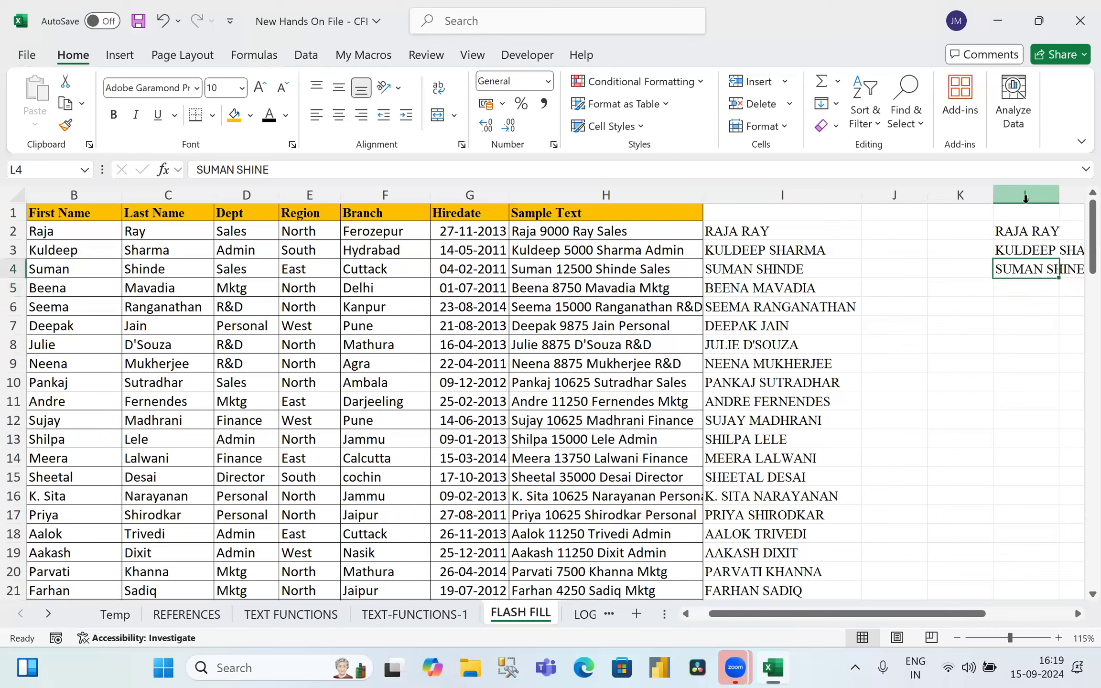
key("shift+Down")
key("shift+Down")
key("Delete")
key("Left")
key("Left")
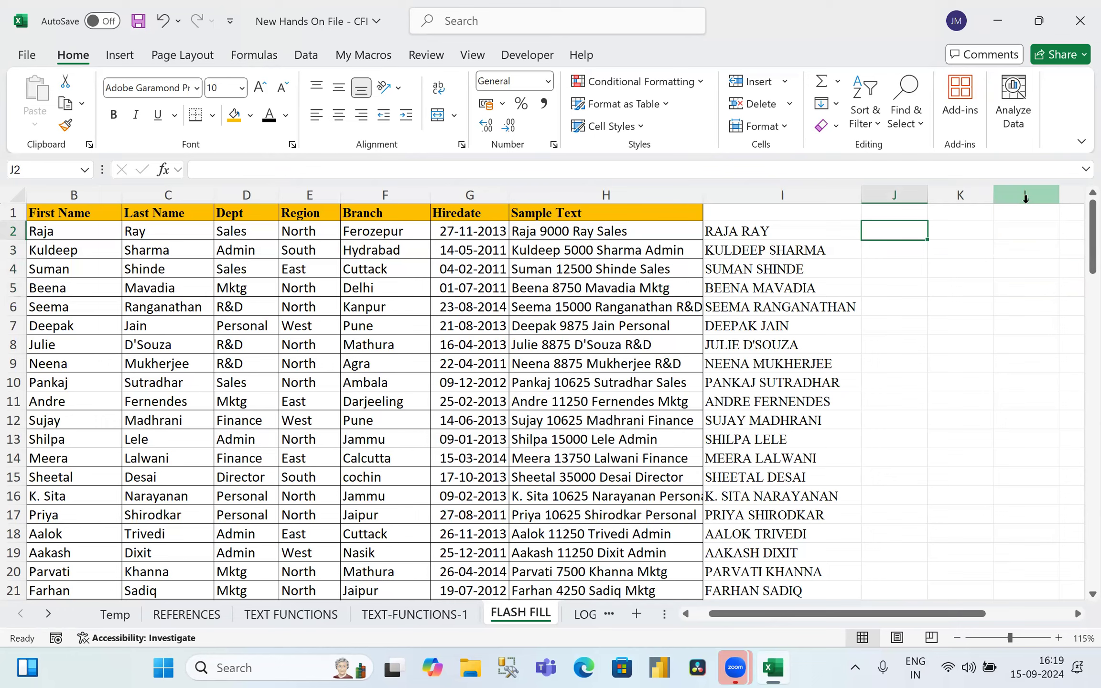
Step: Extract the amounts from the Sample Text column by entering 9000, 5000 and 12500 in J2:J4 and applying Flash Fill to column J
left_click(607, 193)
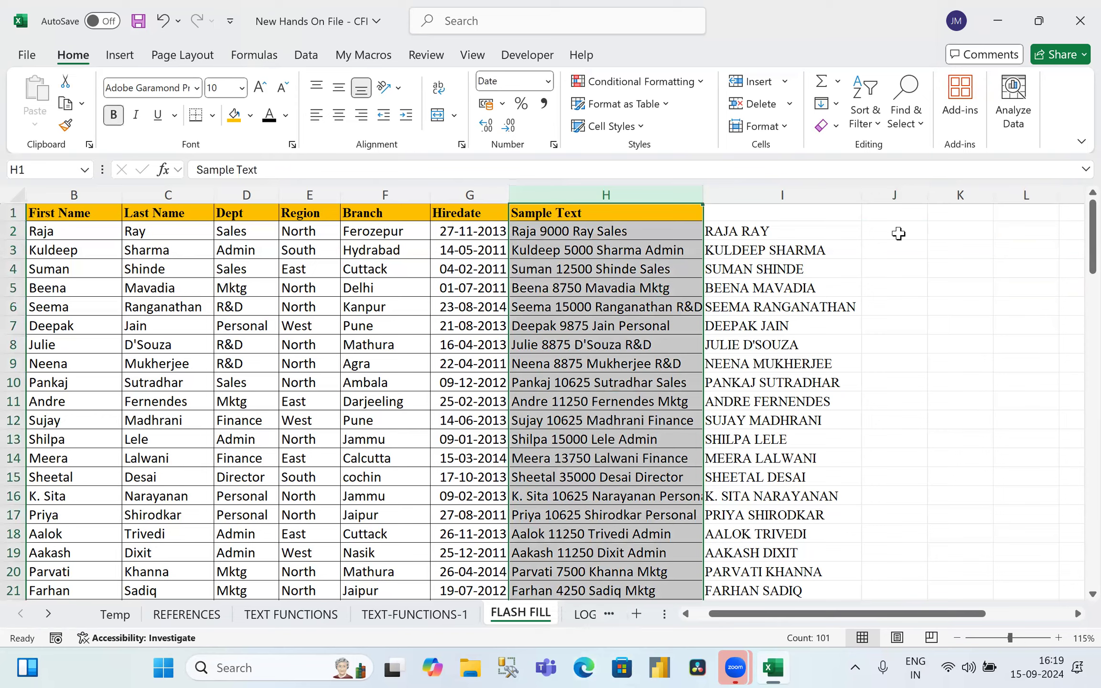
left_click(887, 234)
type("9000")
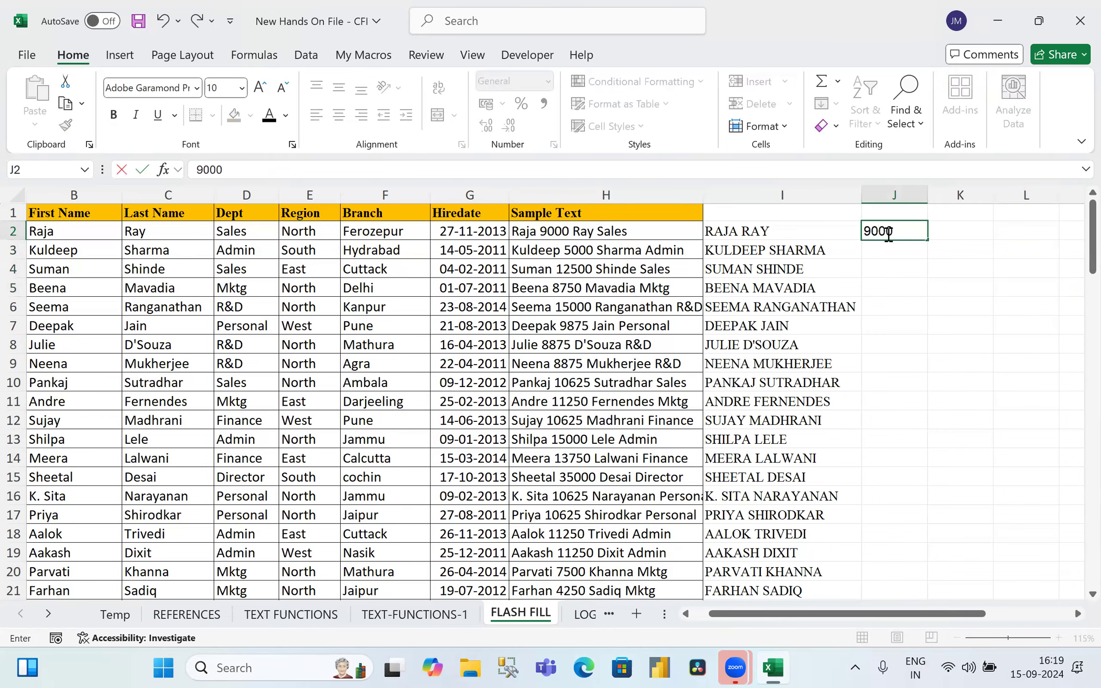
key("Return")
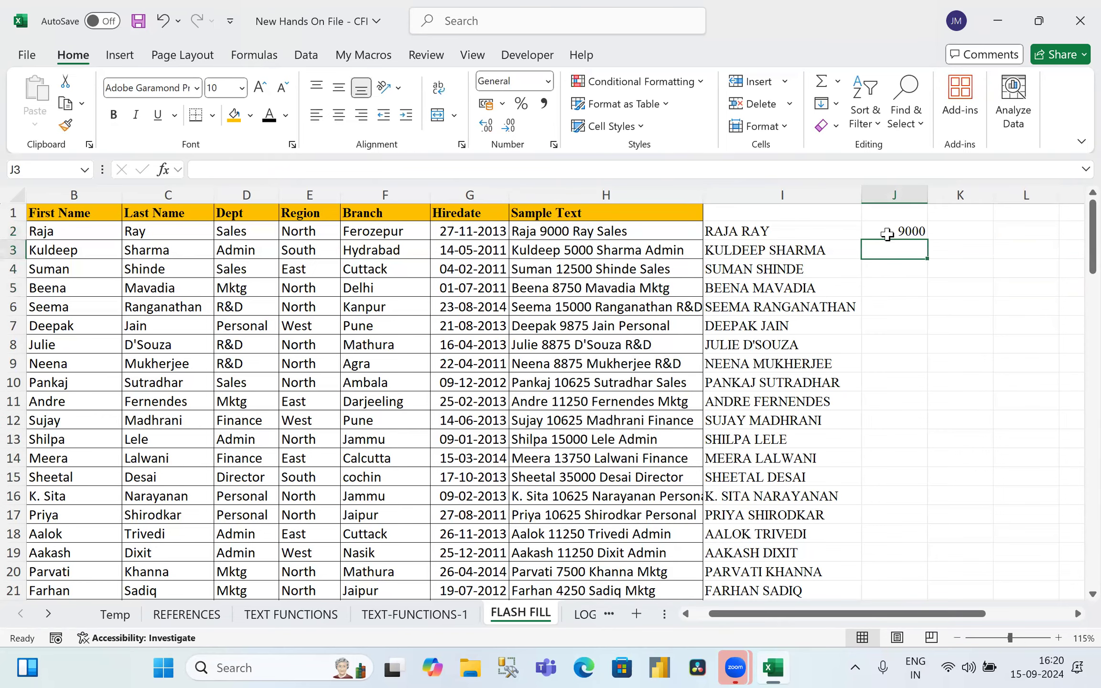
type("5000")
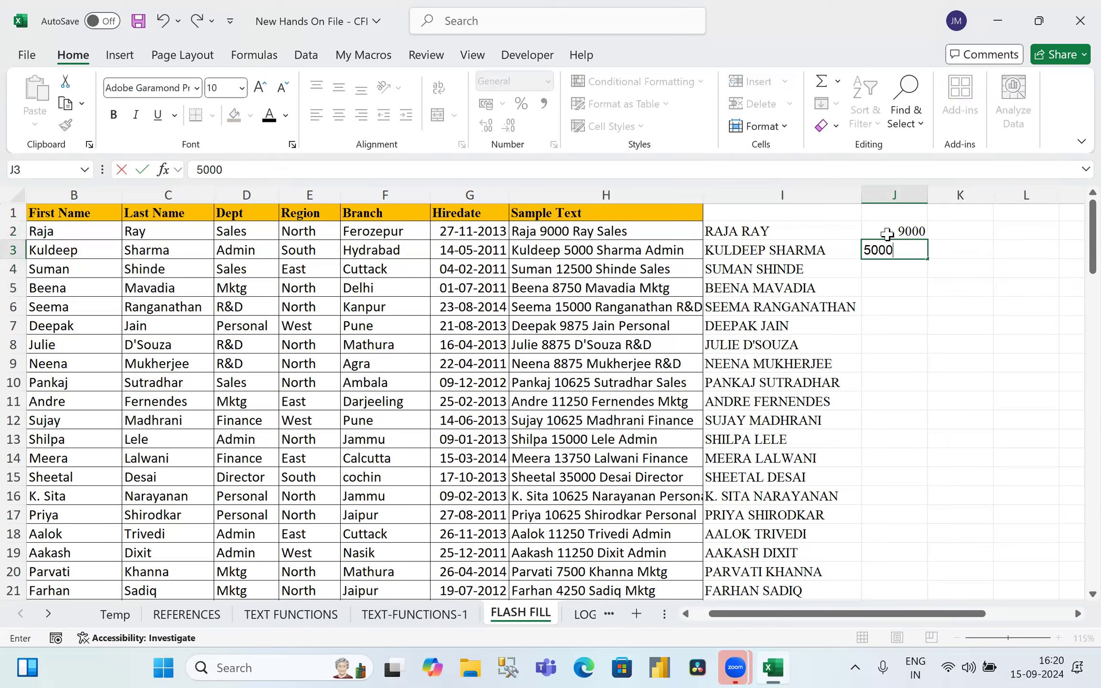
key("Return")
type("12500")
key("Return")
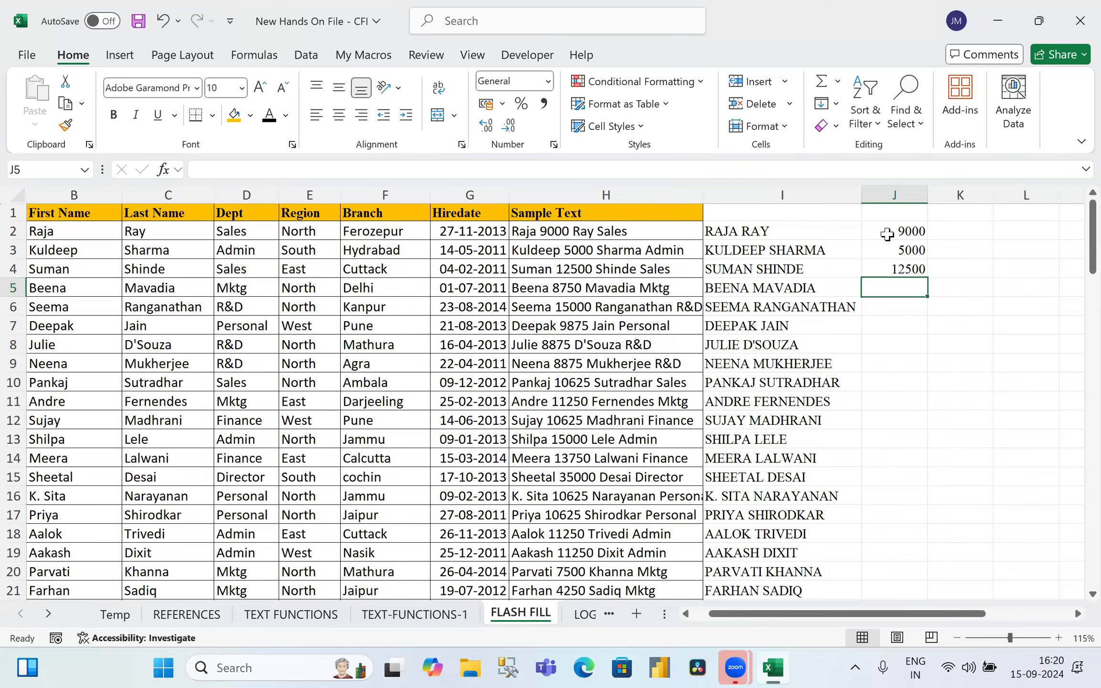
key("ctrl+e")
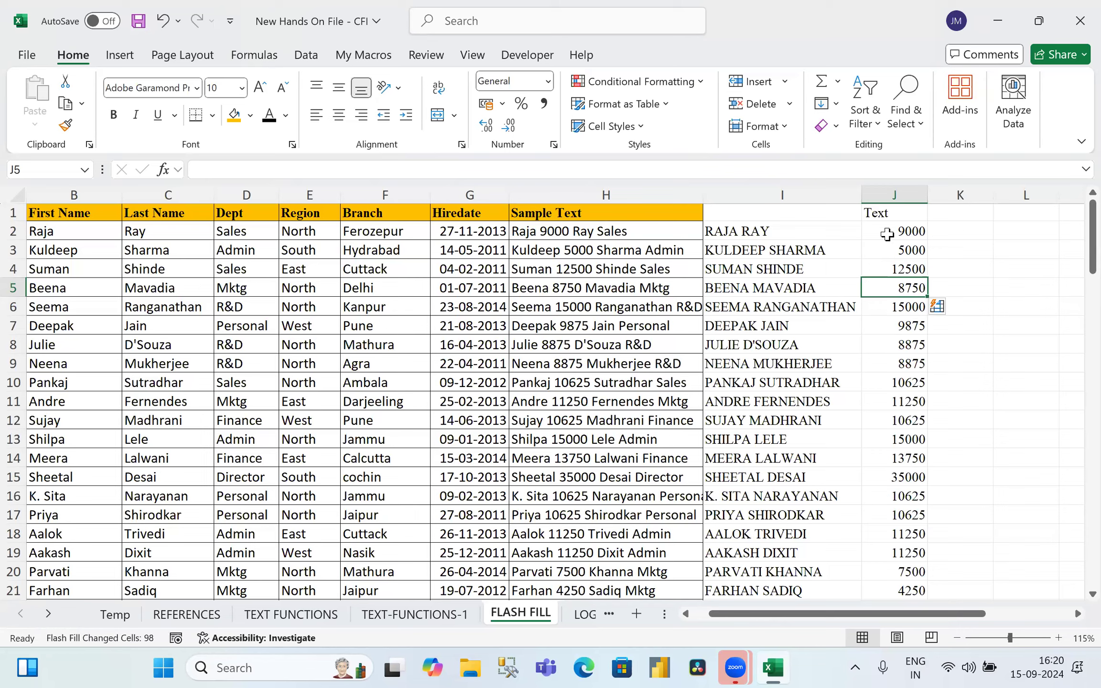
Step: Note the Flash Fill shortcut as the text "CTRL + E" in cell L5
key("Right")
key("Right")
type("CT")
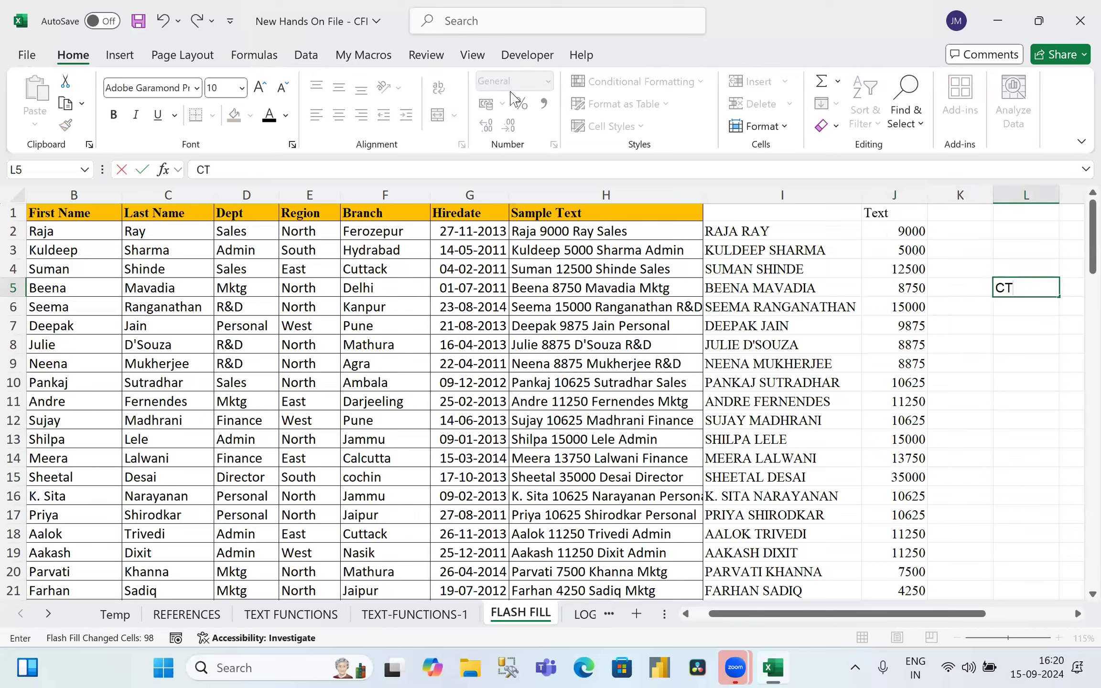
type("RL + E")
key("Return")
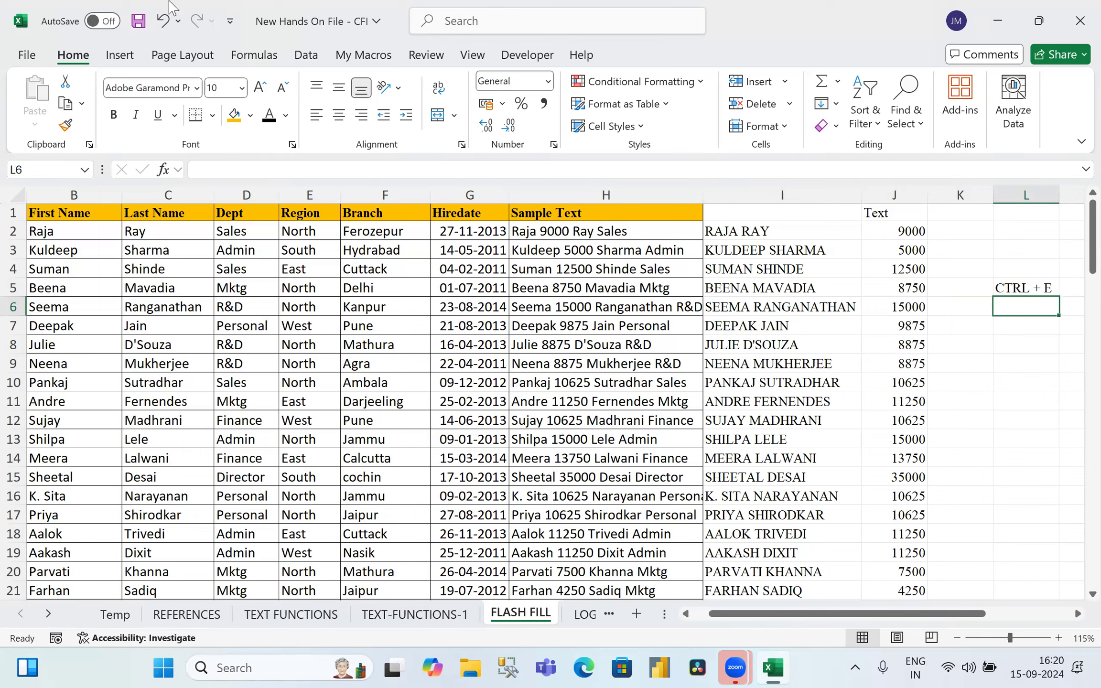
Step: Compare the Sample Text column with the extracted amounts in column J down to the end of the list
left_click(594, 194)
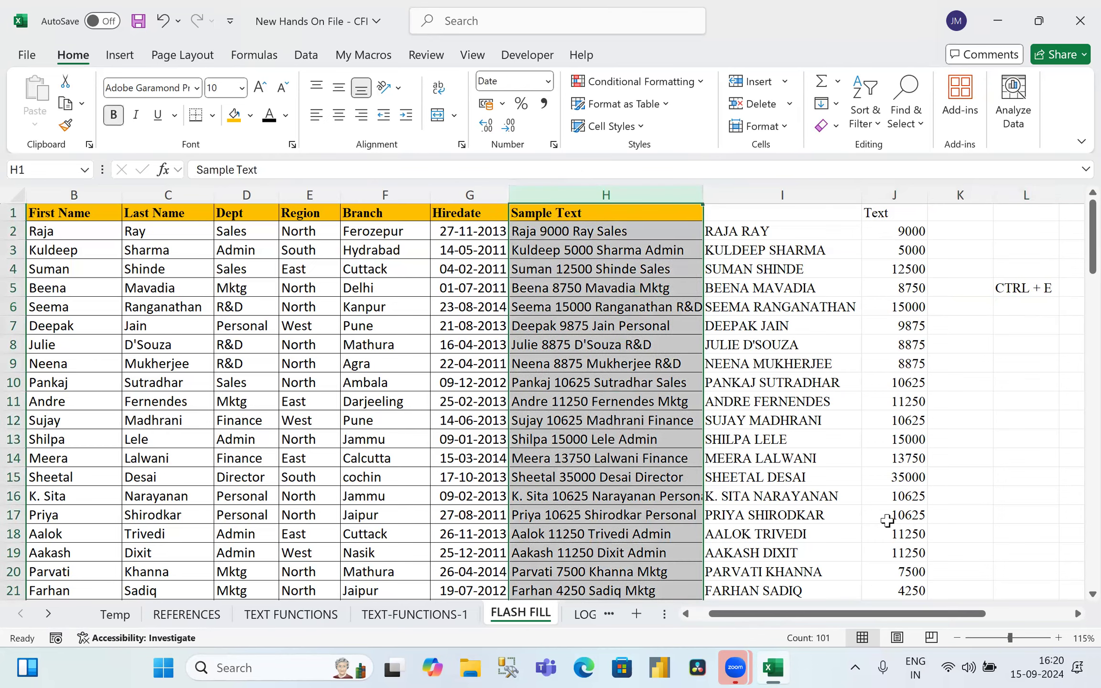
scroll(919, 472, "down", 1)
scroll(918, 472, "down", 7)
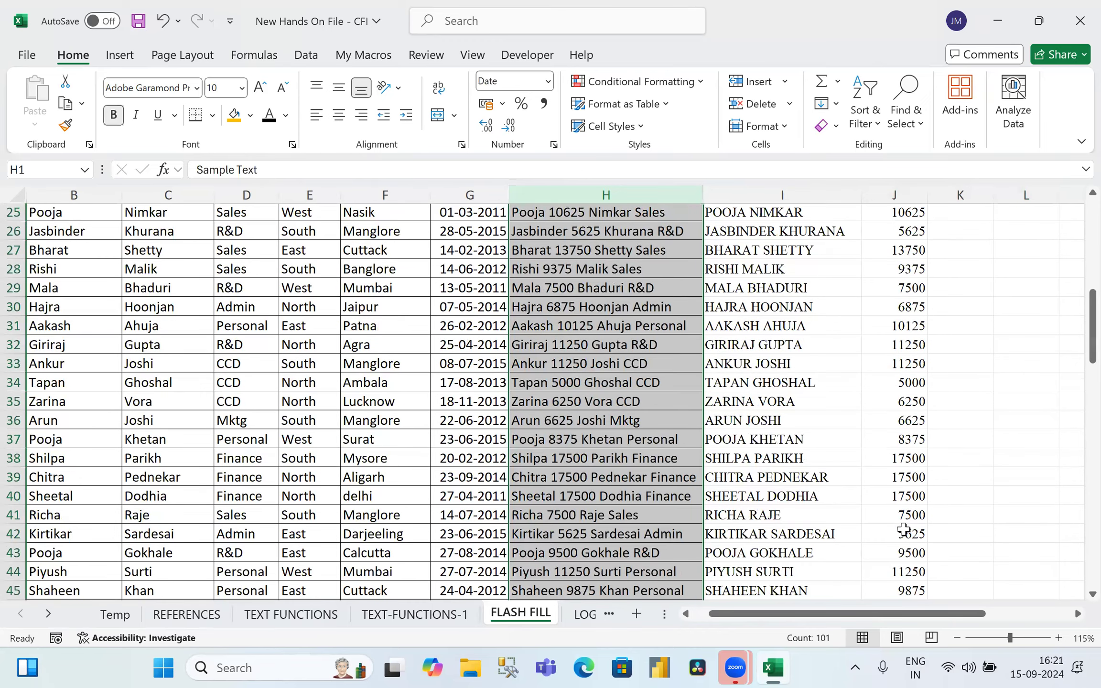
scroll(902, 537, "down", 2)
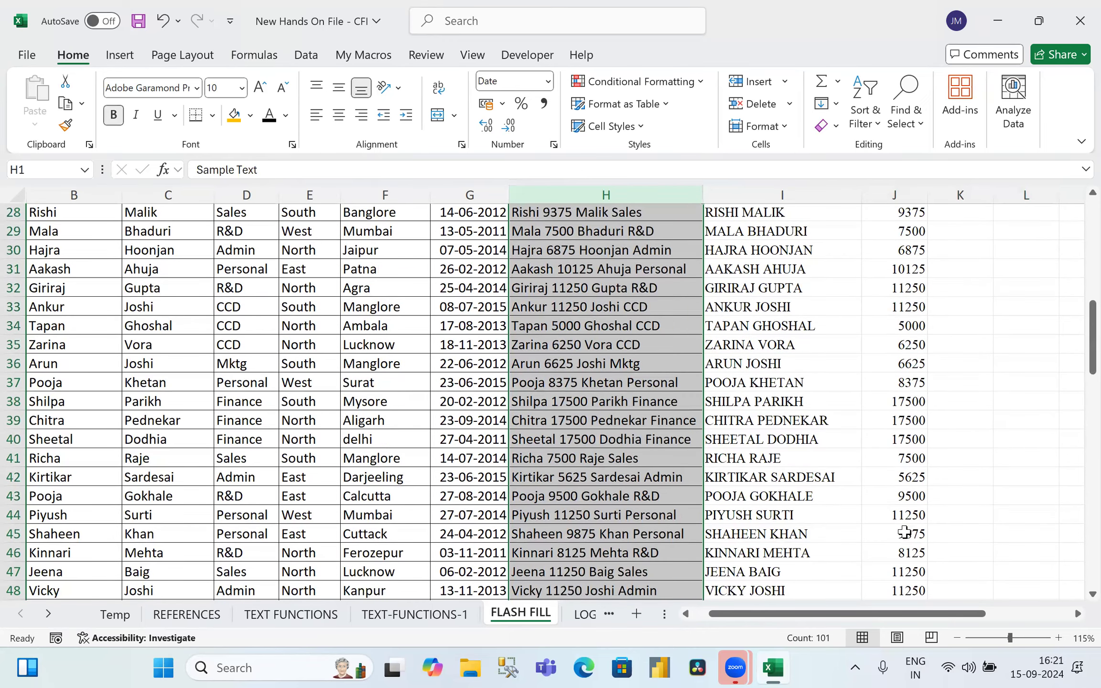
scroll(904, 530, "down", 1)
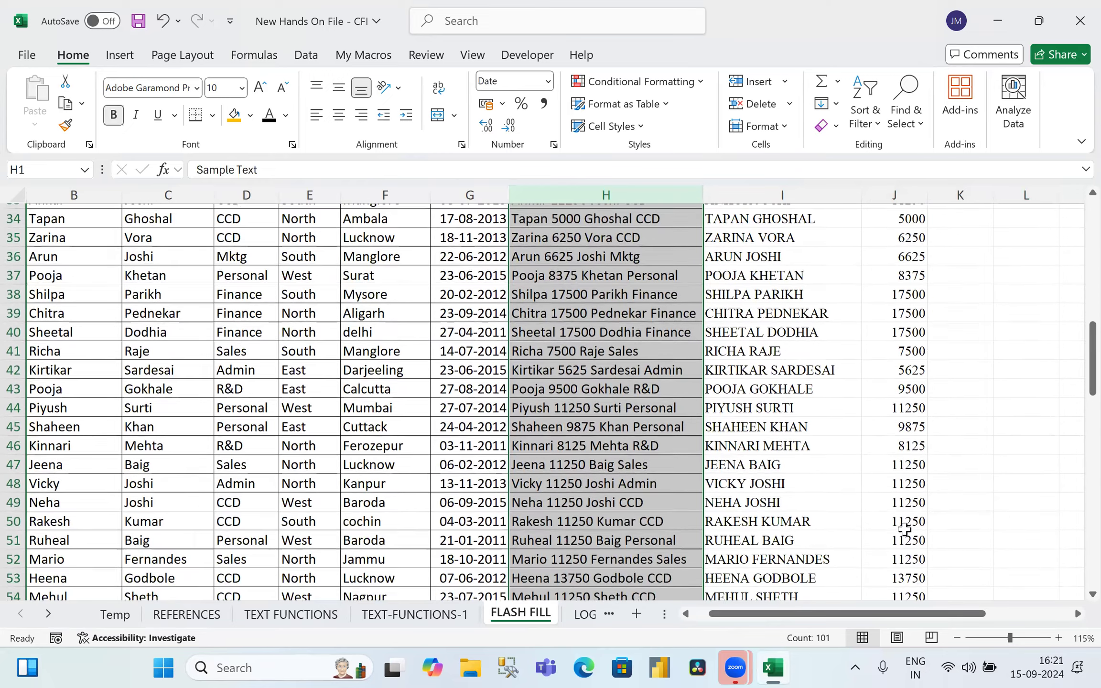
scroll(903, 530, "down", 3)
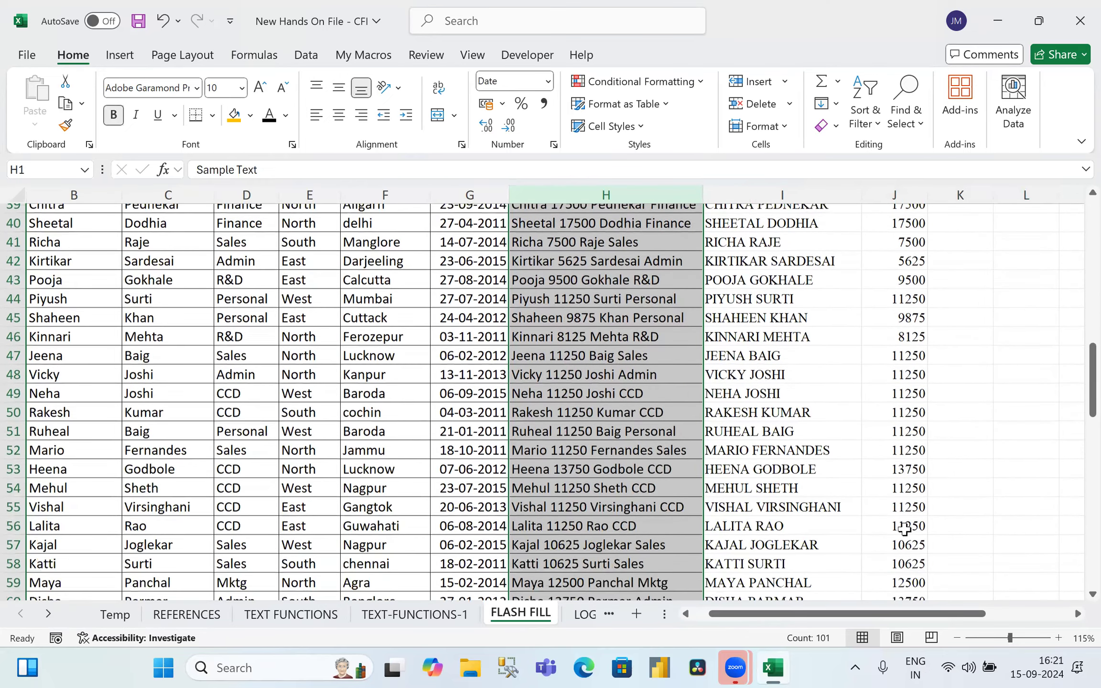
scroll(911, 491, "down", 3)
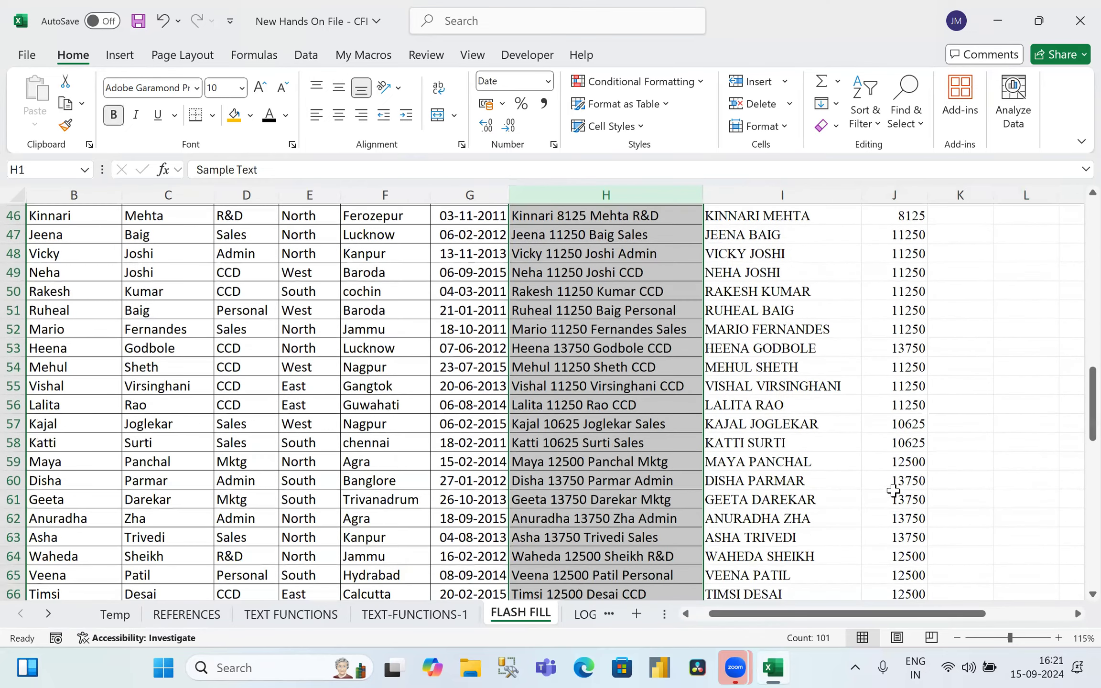
scroll(893, 491, "down", 1)
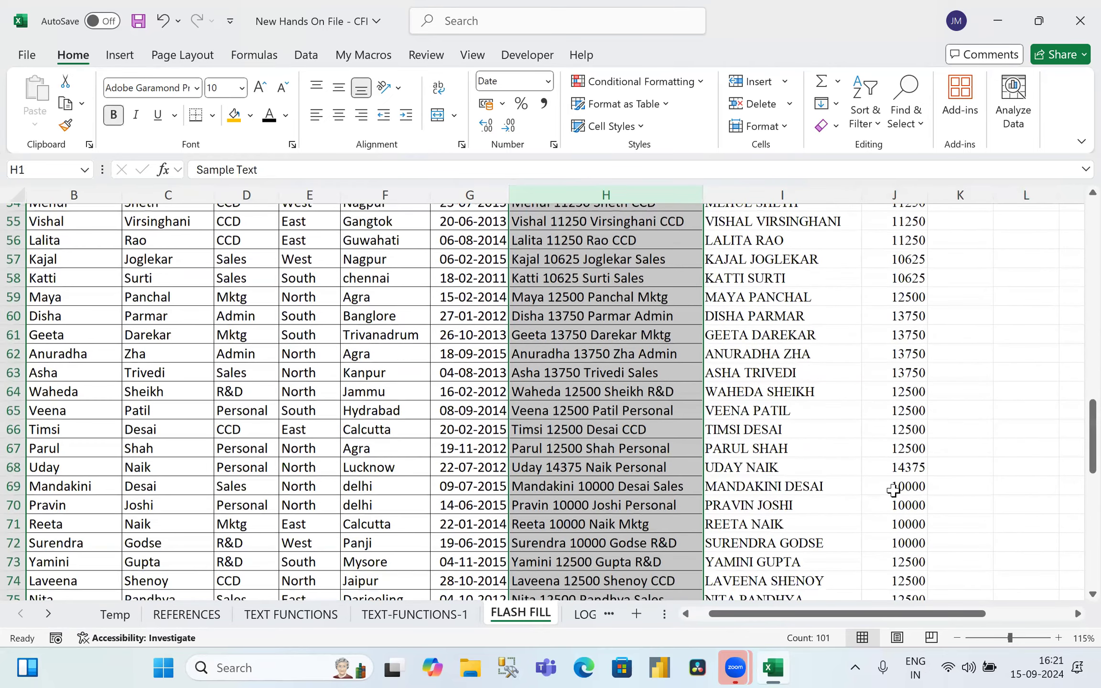
scroll(893, 491, "down", 10)
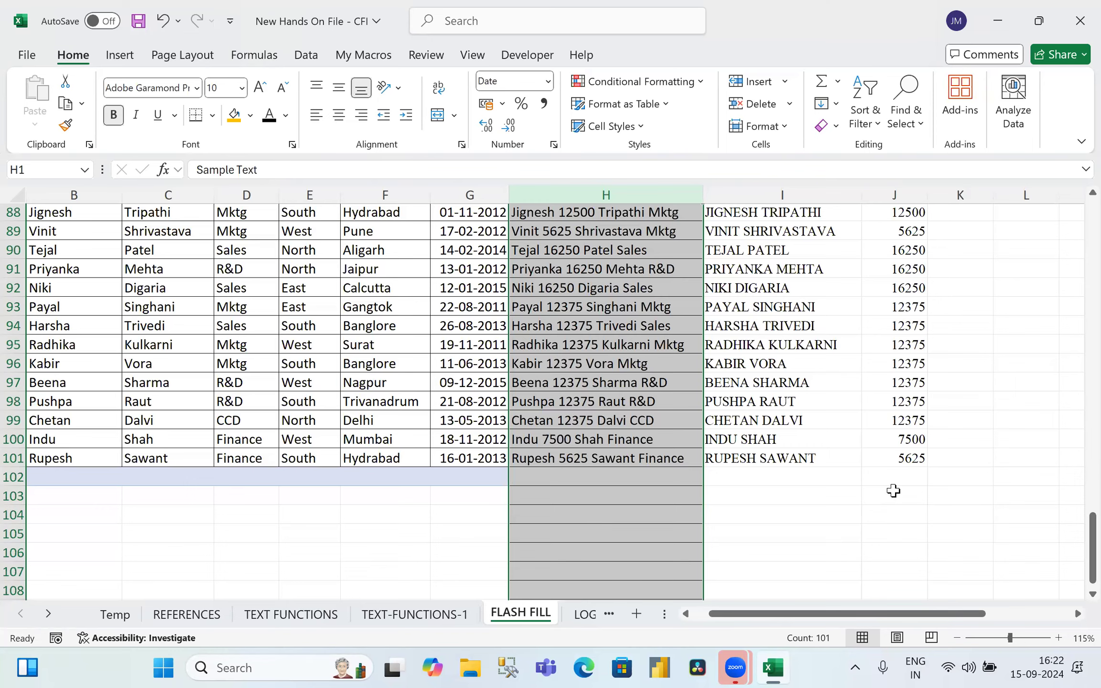
scroll(893, 491, "up", 10)
scroll(893, 490, "up", 5)
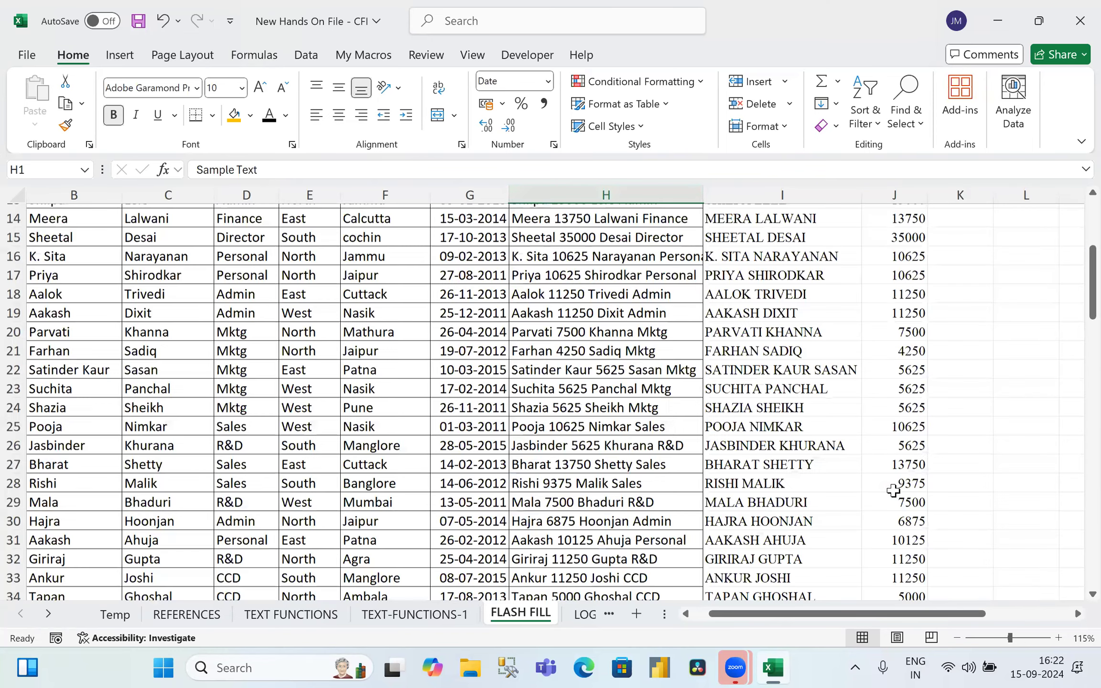
Step: Clear the uppercase names and extracted amounts from columns I and J, including the heading, and return to I2
key("Right")
key("shift+Down")
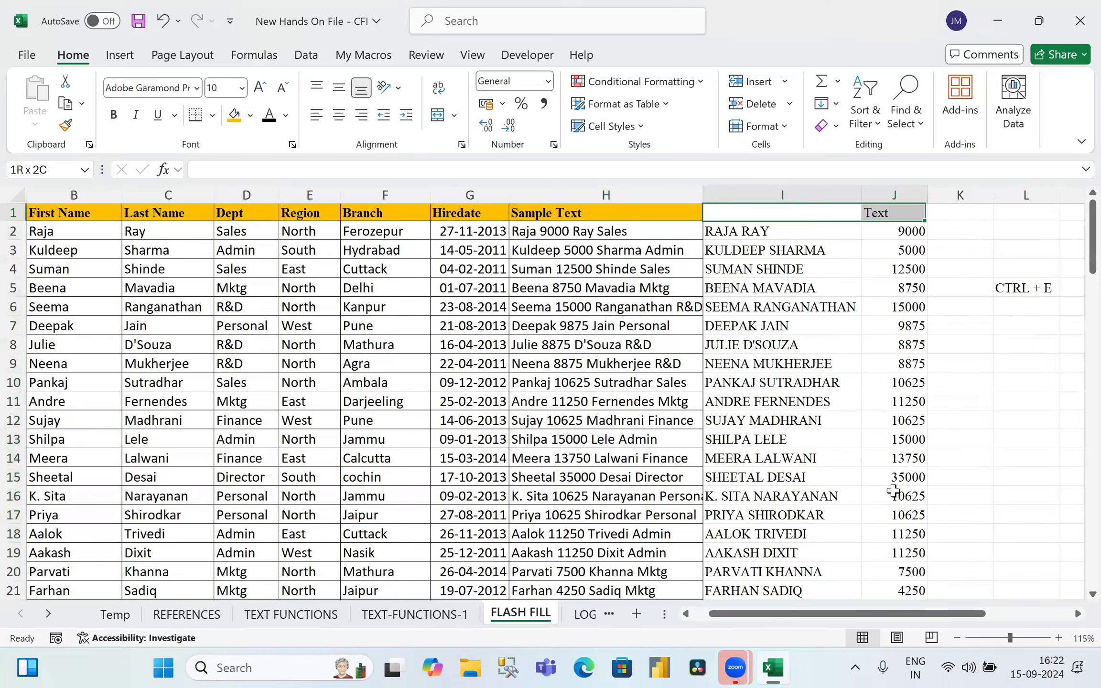
key("shift+Right")
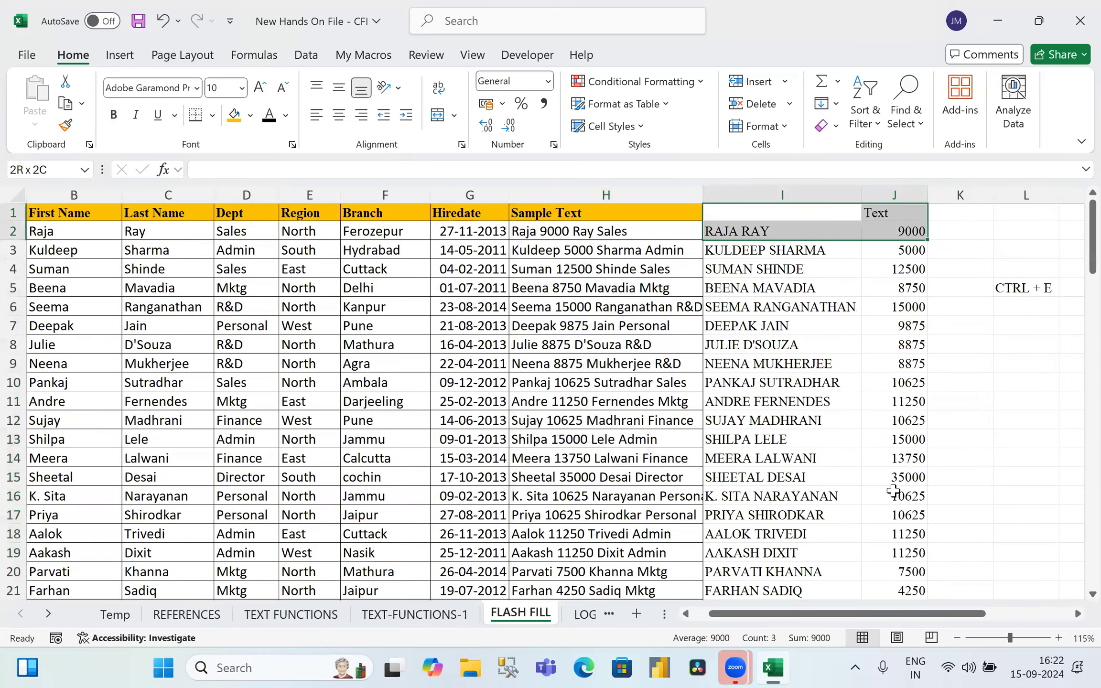
key("ctrl+shift+Down")
key("Down")
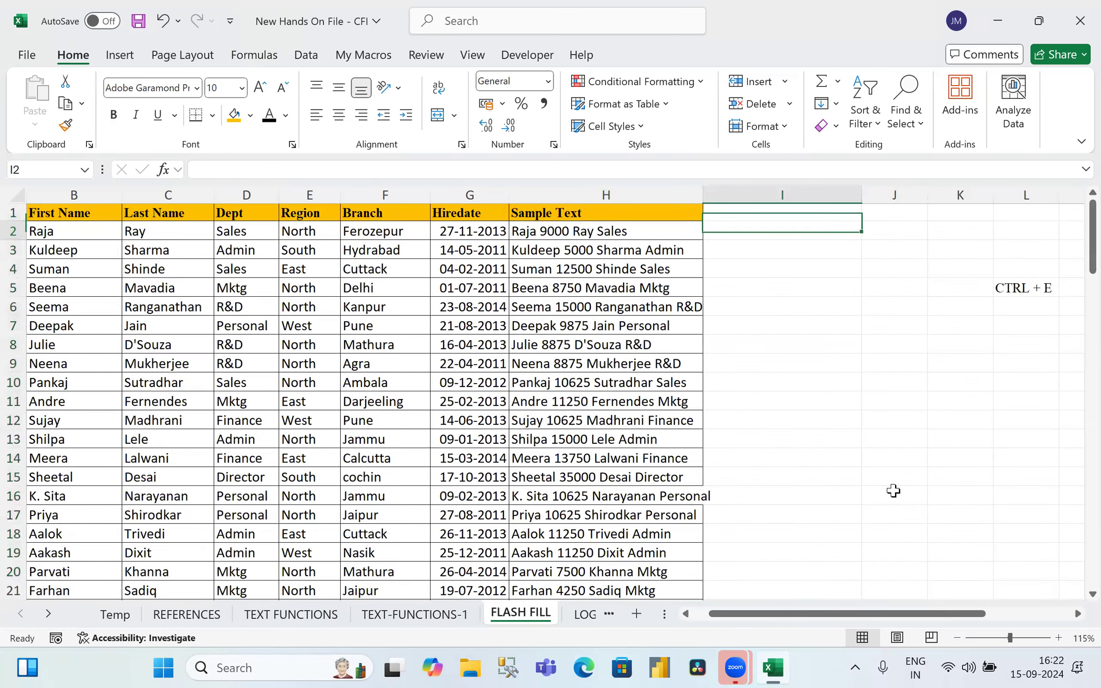
Step: Build initials codes in column I by entering RRSNF in I2 and KSASH in I3, then starting SSSEC in I4 and accepting the Flash Fill suggestion
type("RRSNF")
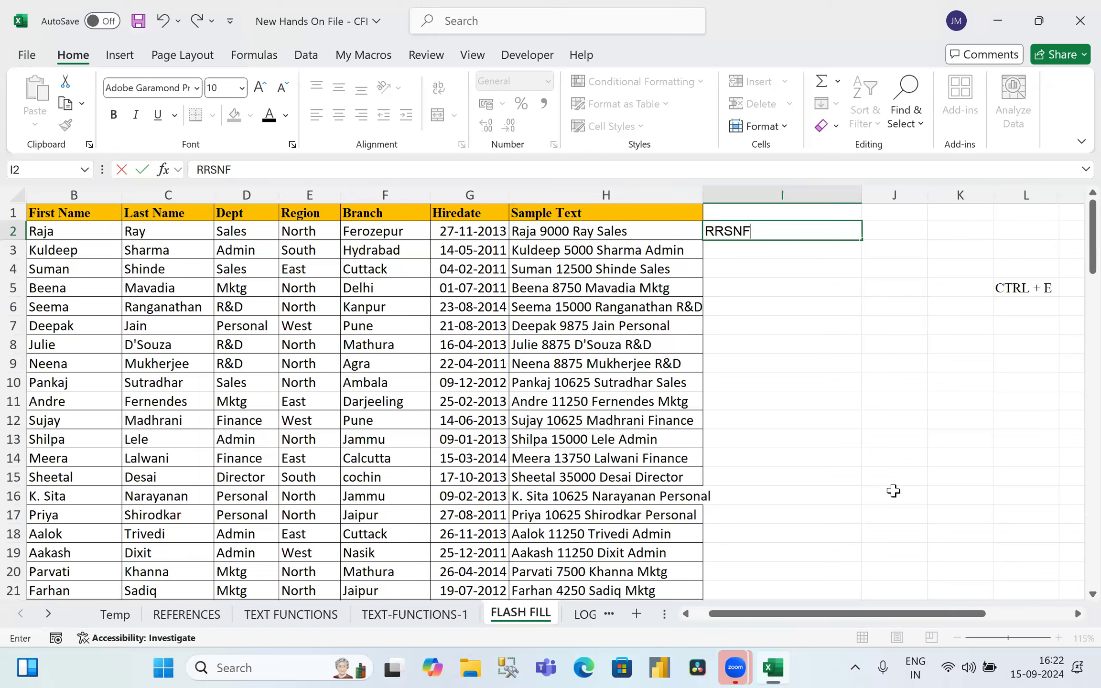
key("Return")
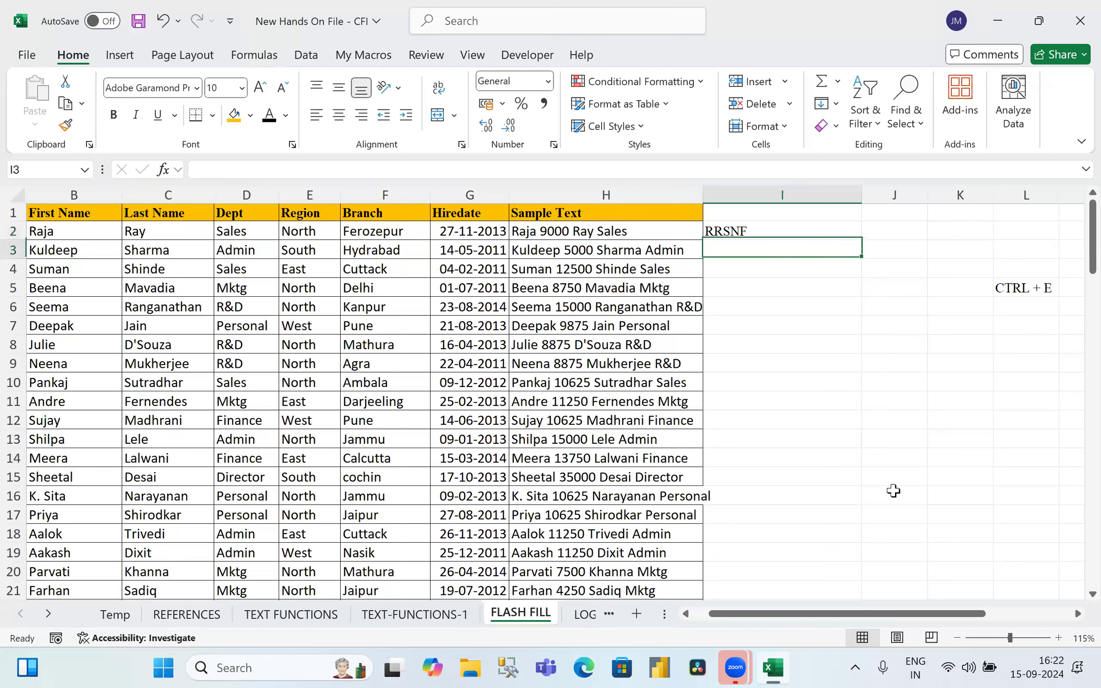
type("KSAS")
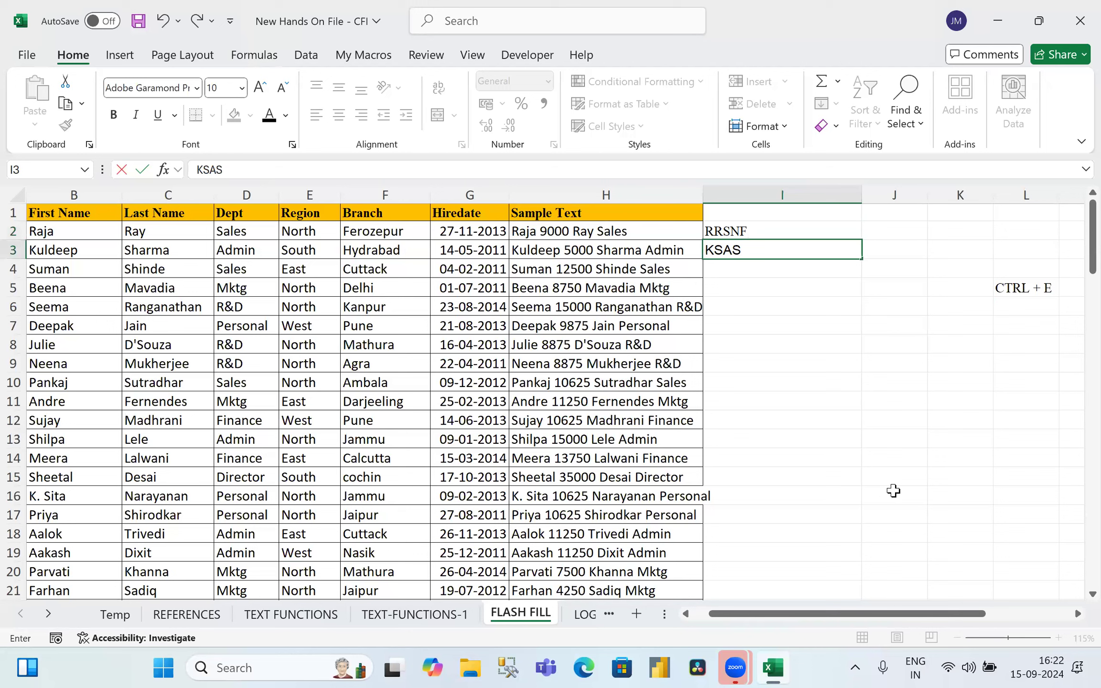
type("H")
key("Return")
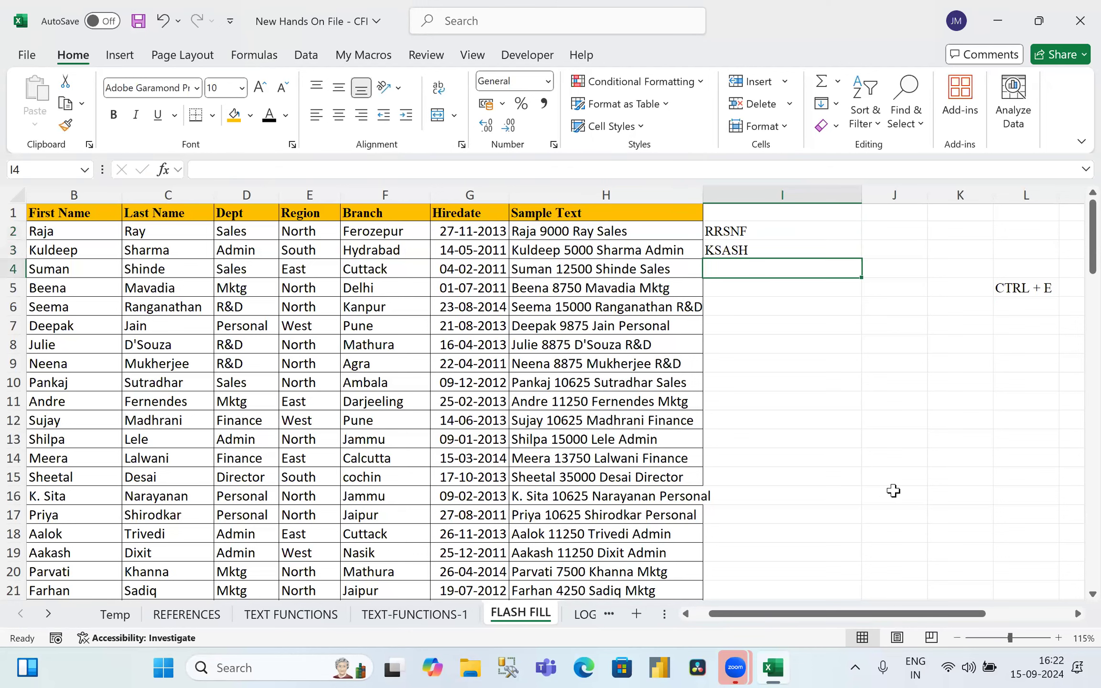
type("SS")
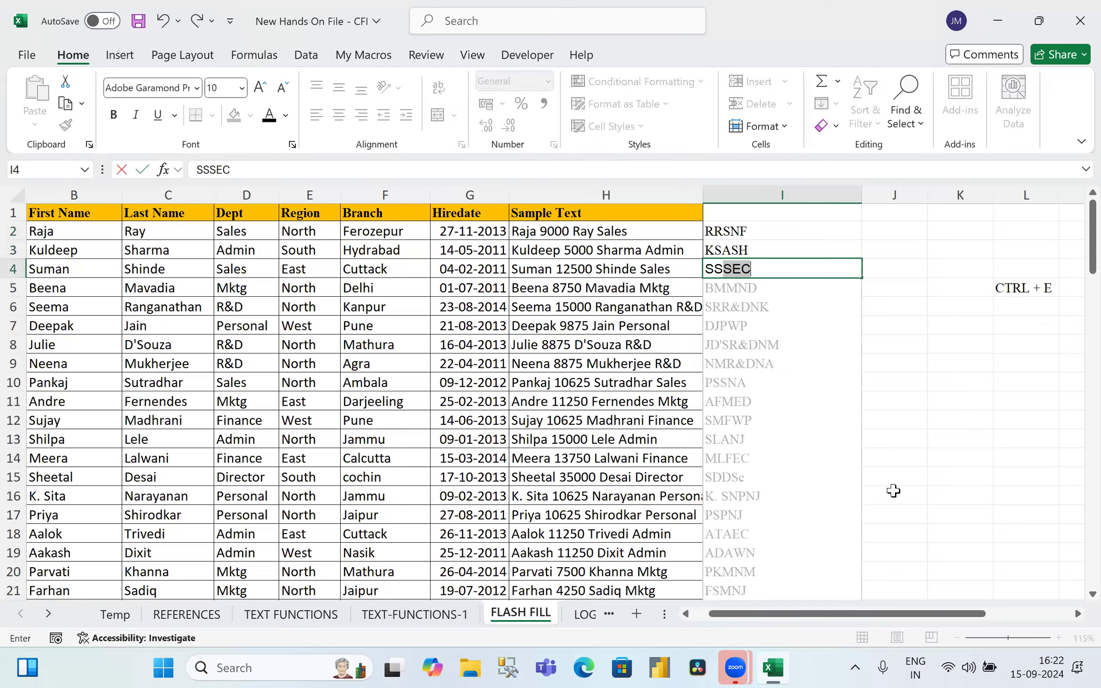
type("S")
key("Return")
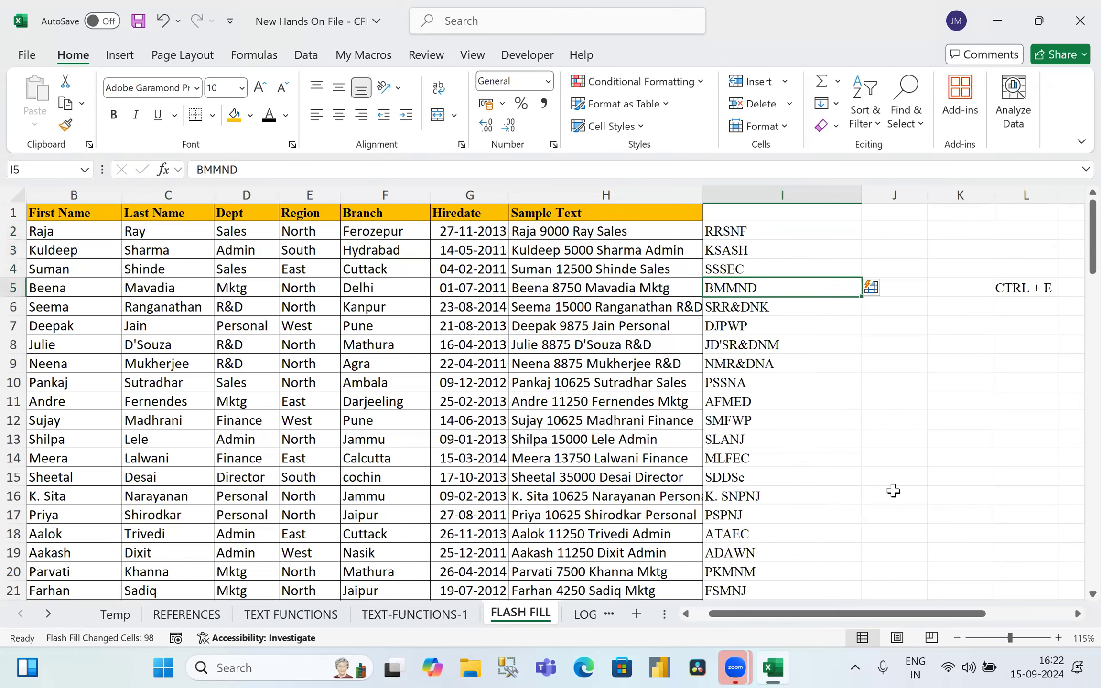
Step: Highlight the codes in I6 and I8 with the orange fill colour
key("Down")
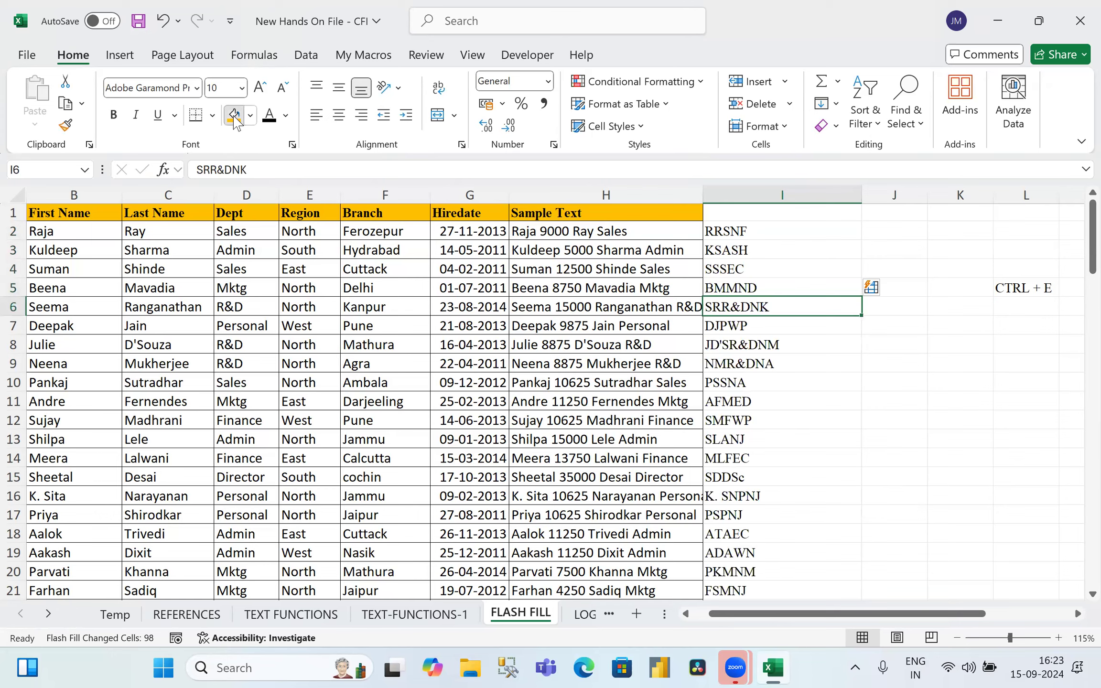
left_click(235, 119)
left_click(769, 346)
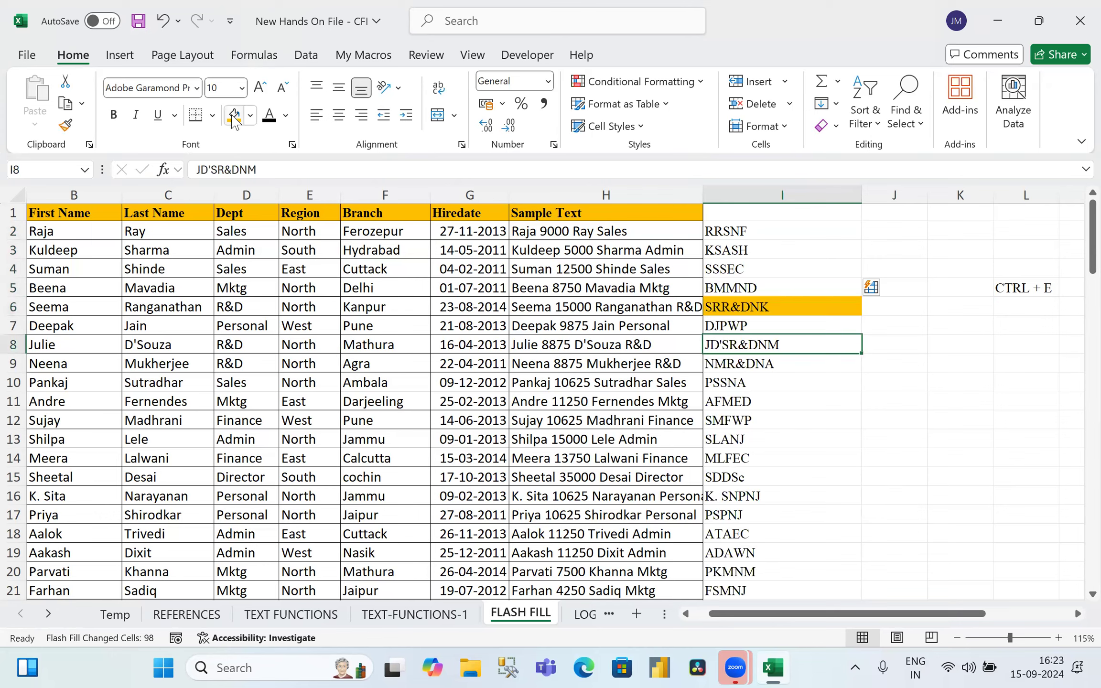
left_click(234, 116)
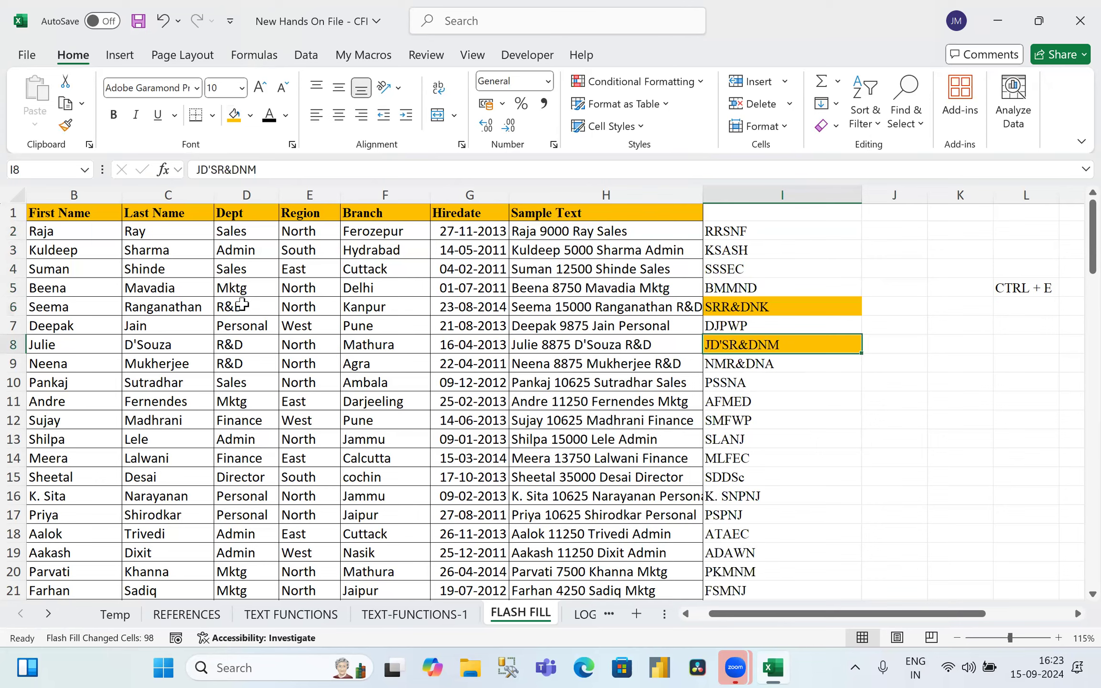
Step: Check the R&D department entry behind the code in I6 and replace that code with SRRNK to correct the Flash Fill pattern
left_click(245, 304)
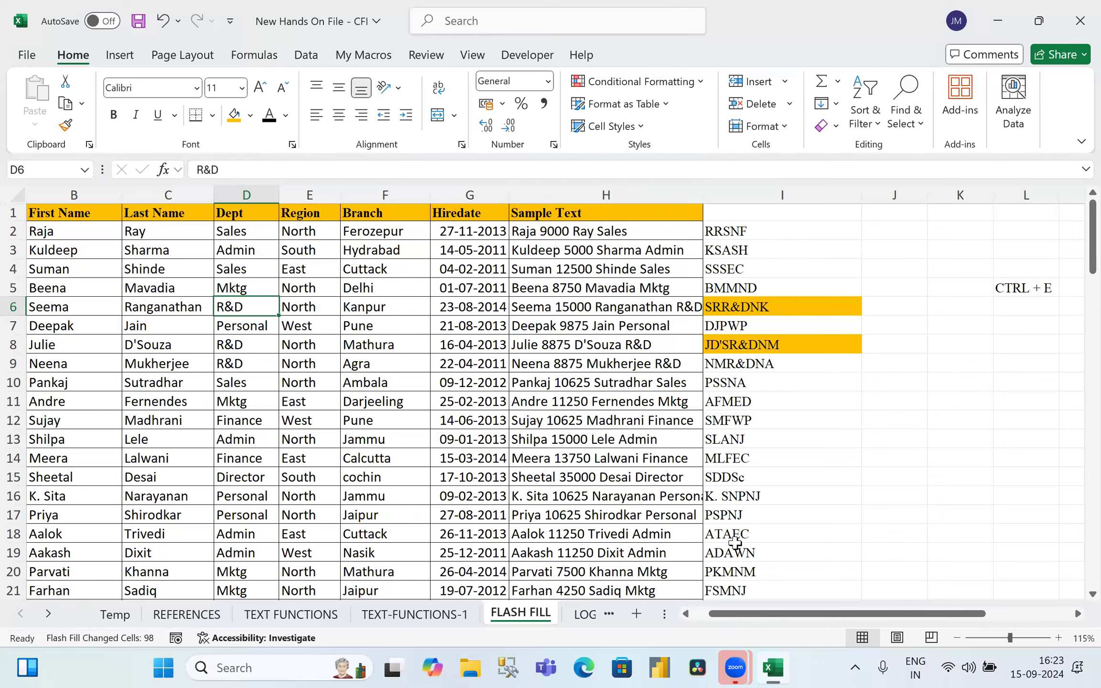
left_click(755, 365)
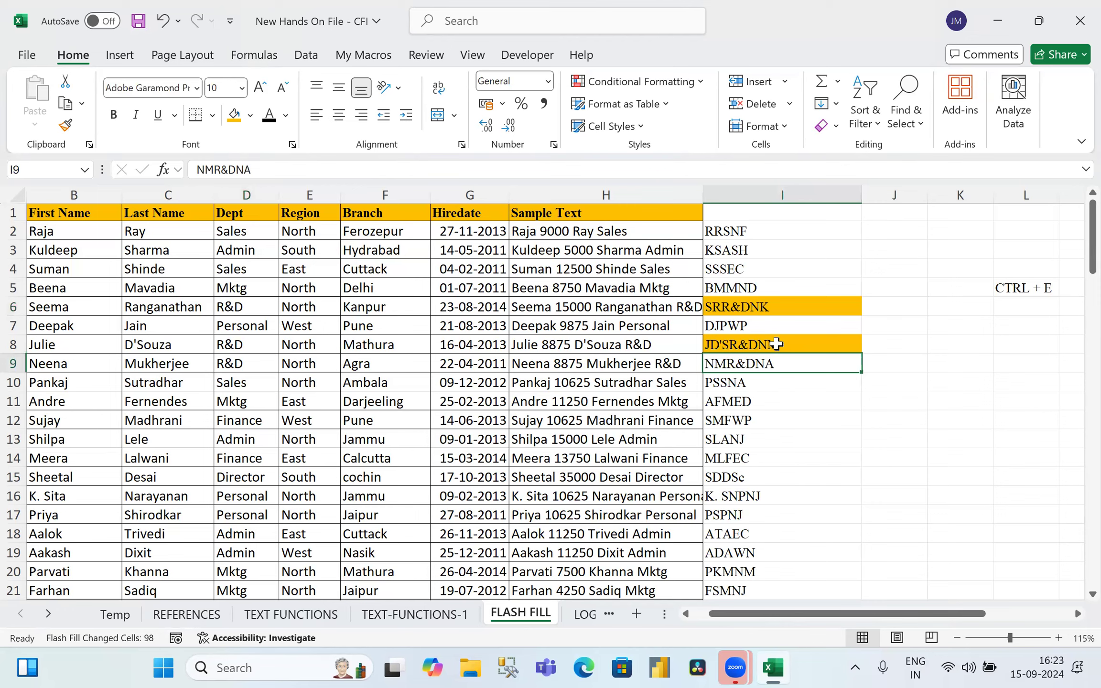
left_click(750, 306)
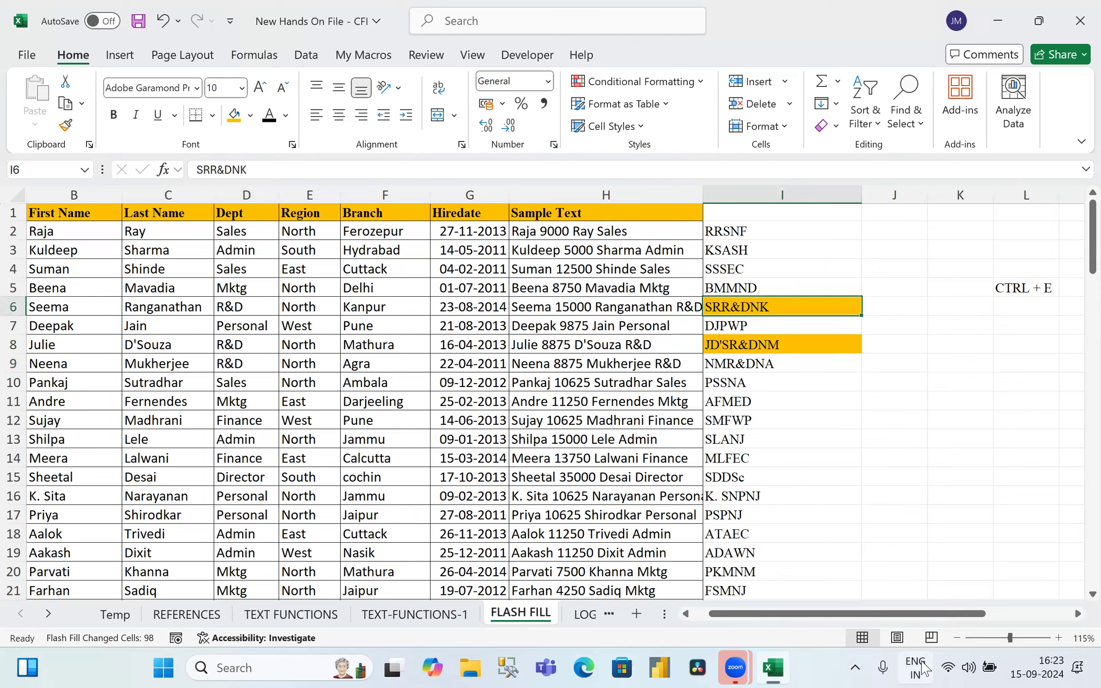
key("Delete")
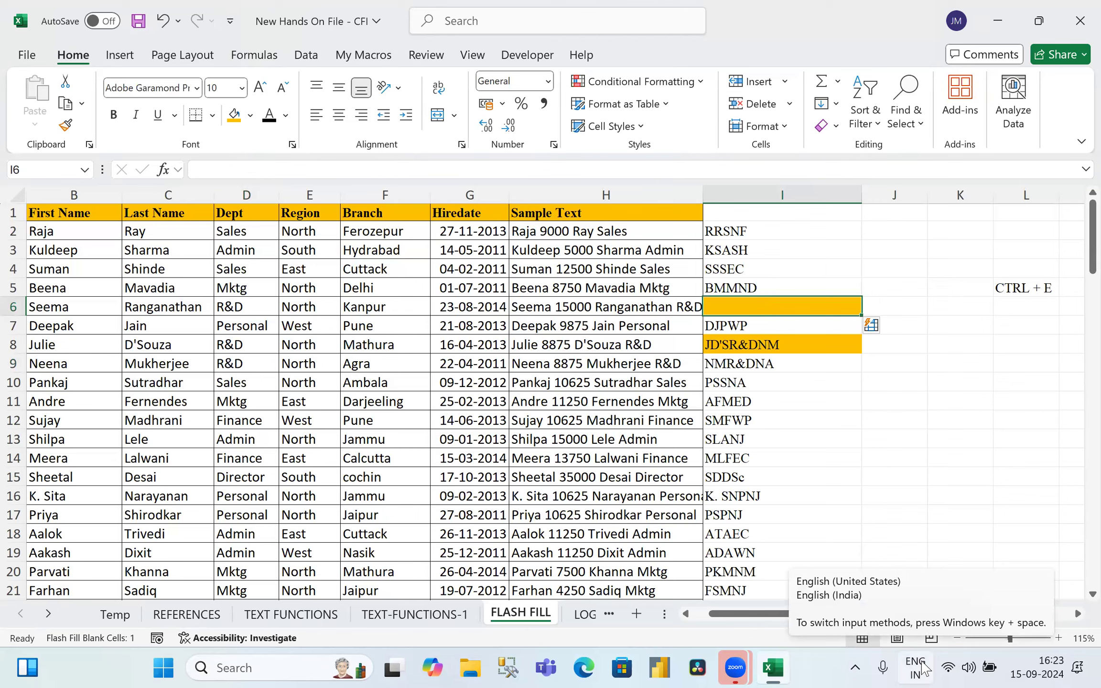
type("S")
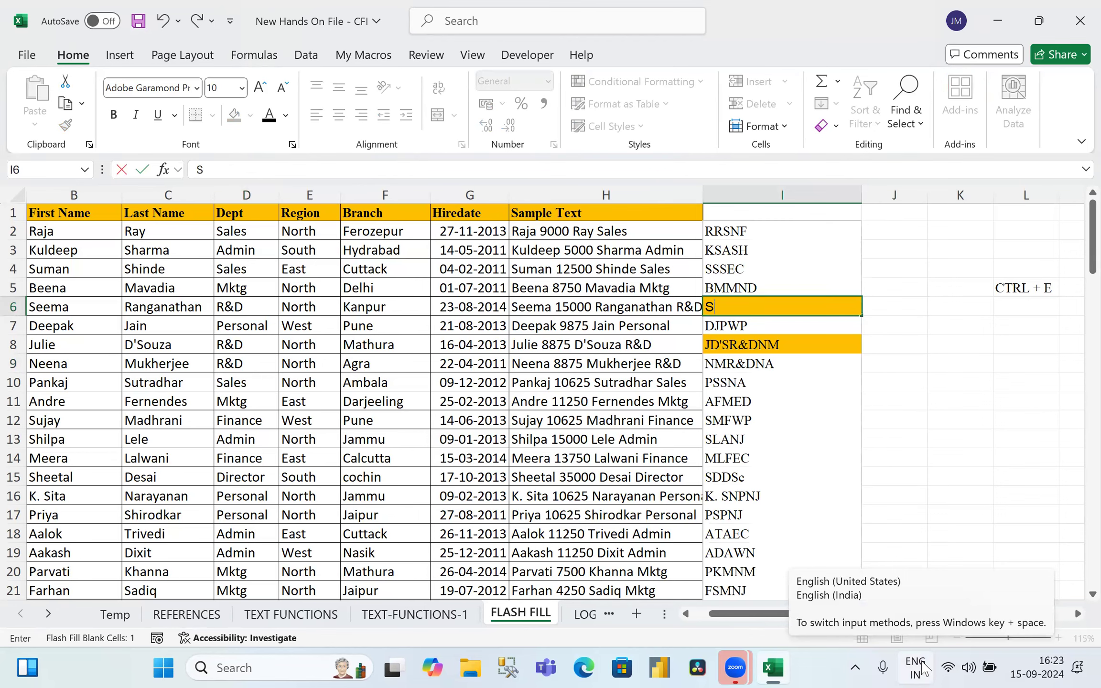
type("RRNK")
key("Return")
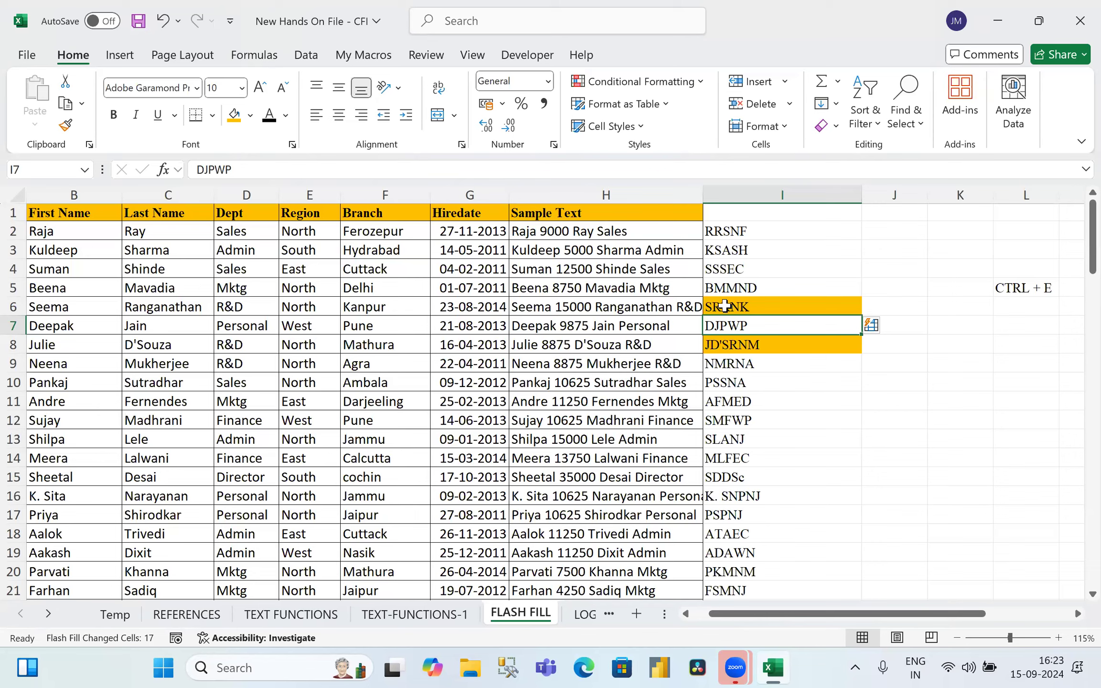
Step: Fill column J with last-name initial, dot and first name by entering the first two employees in J2:J3 and applying Flash Fill
left_click(1032, 282)
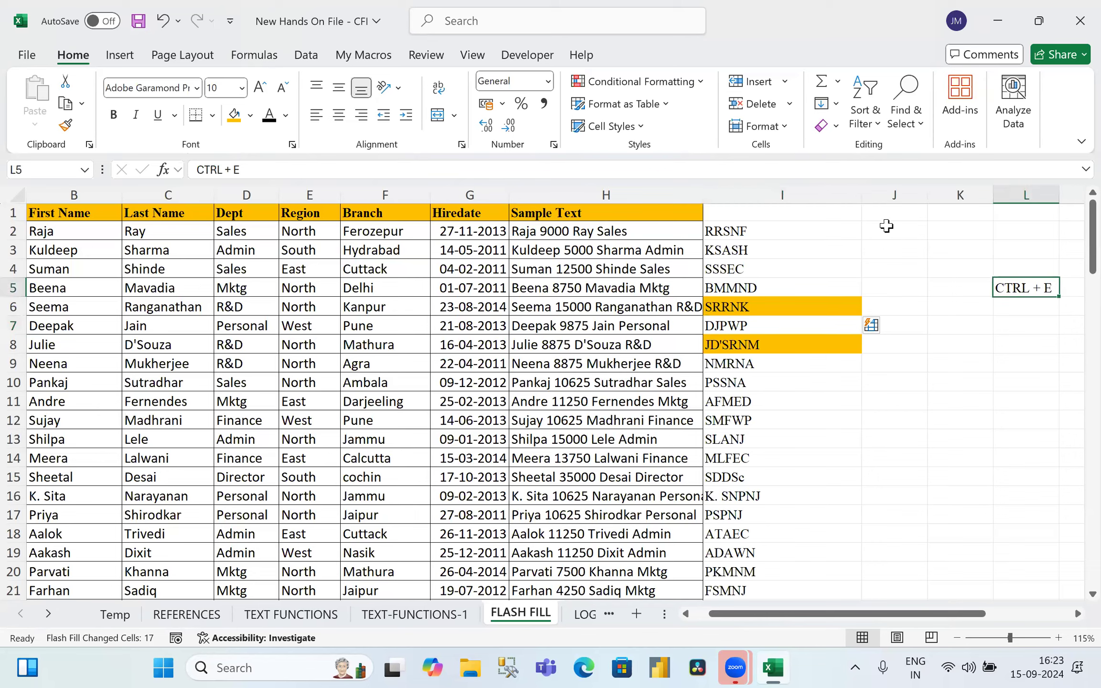
left_click(886, 226)
type("R.rA")
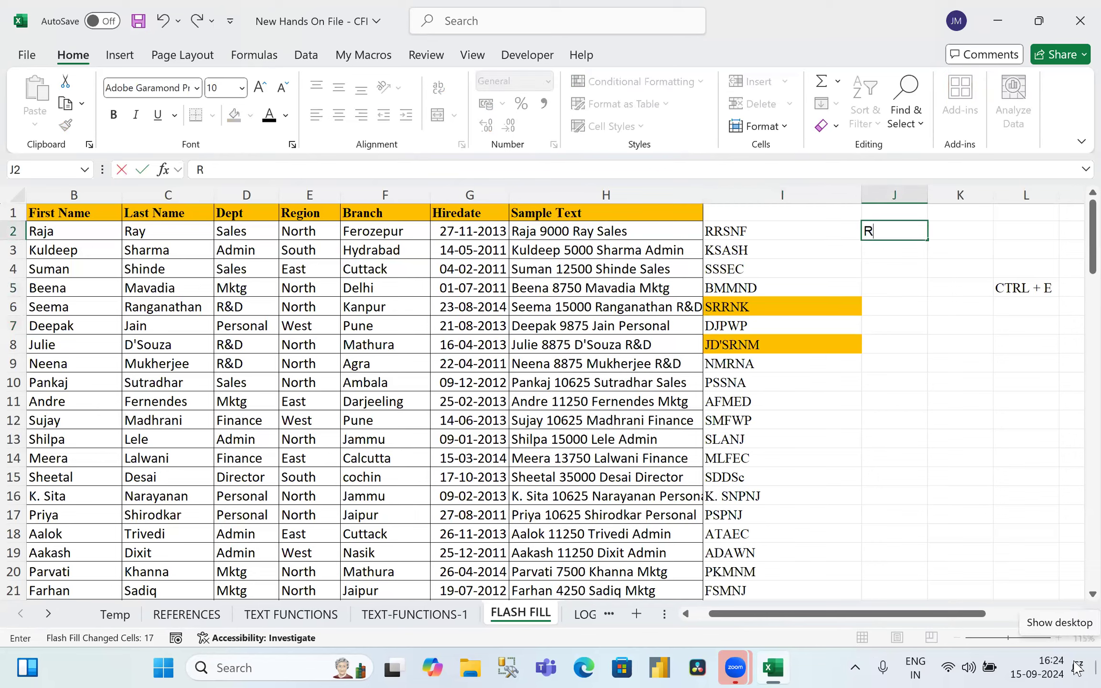
key("BackSpace")
key("BackSpace")
key("BackSpace")
type(".Raja")
key("Return")
type("S.K")
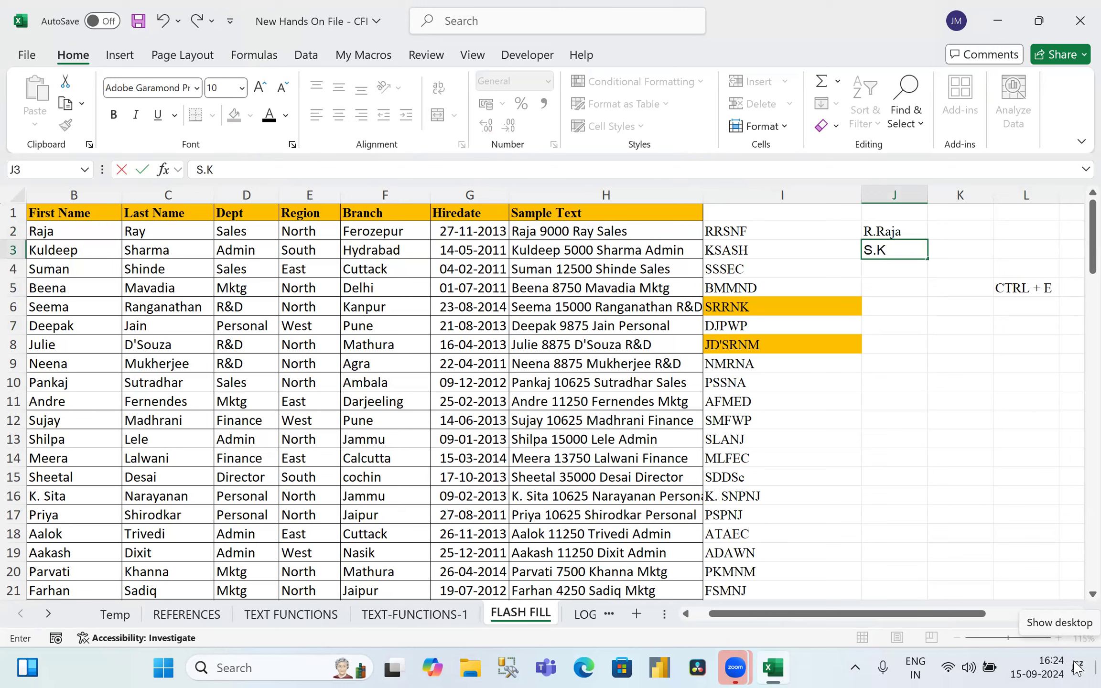
type("uldeep")
key("Return")
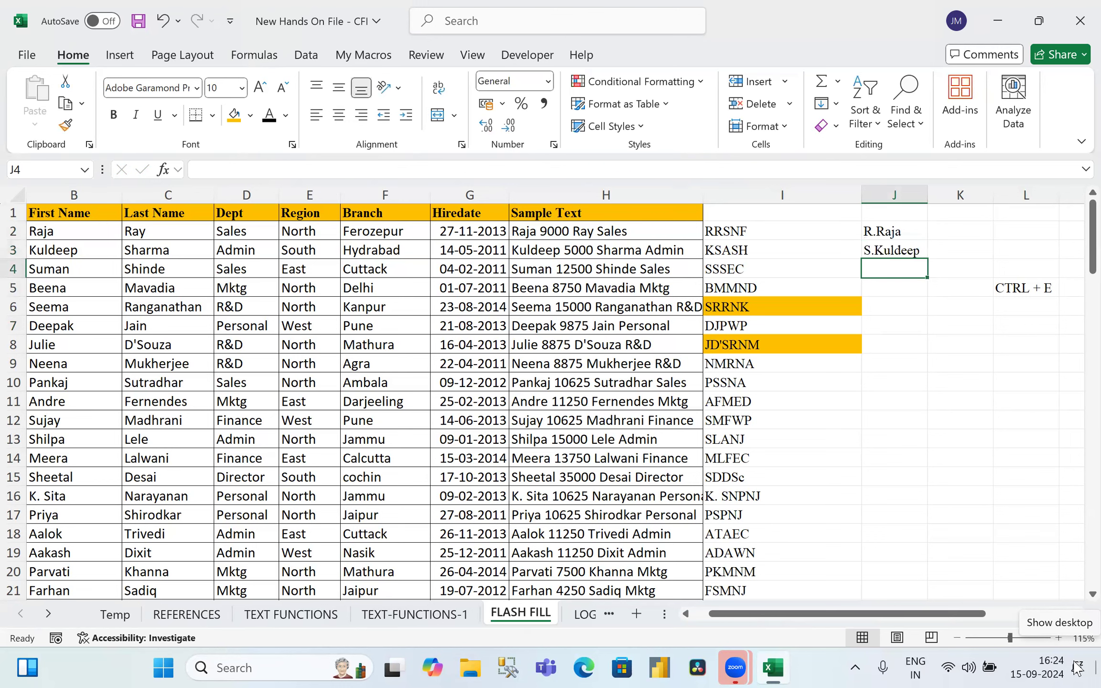
key("ctrl+e")
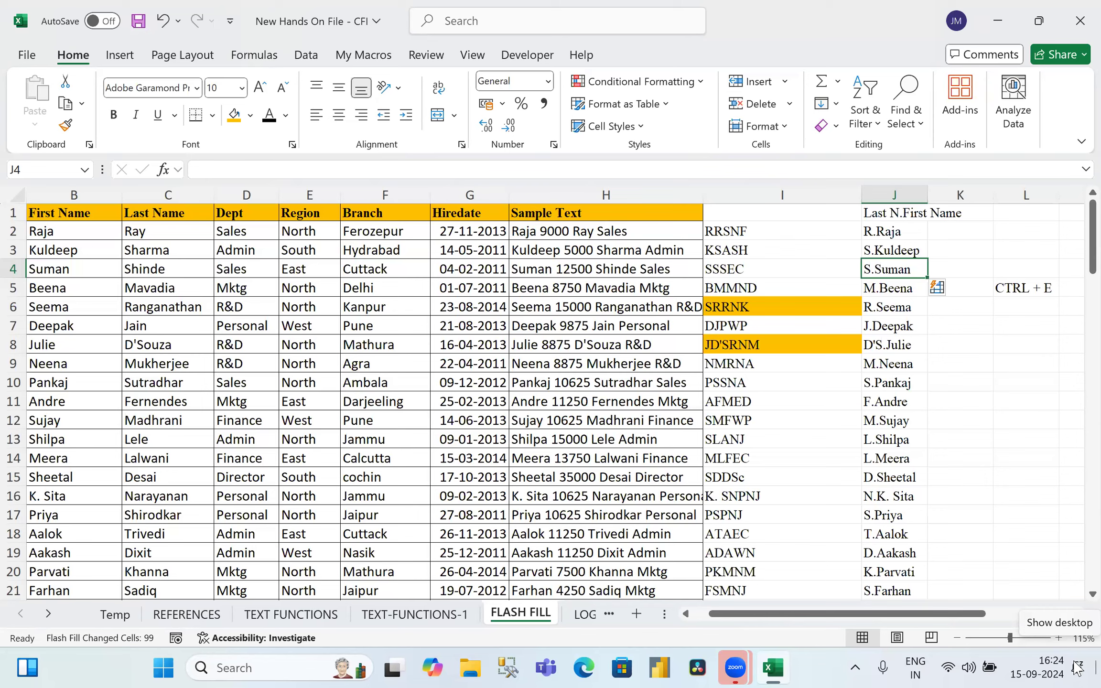
Step: Clear the Flash Fill results and helper notes from columns I to L for all rows, starting at row 1
key("Up")
key("Up")
key("Up")
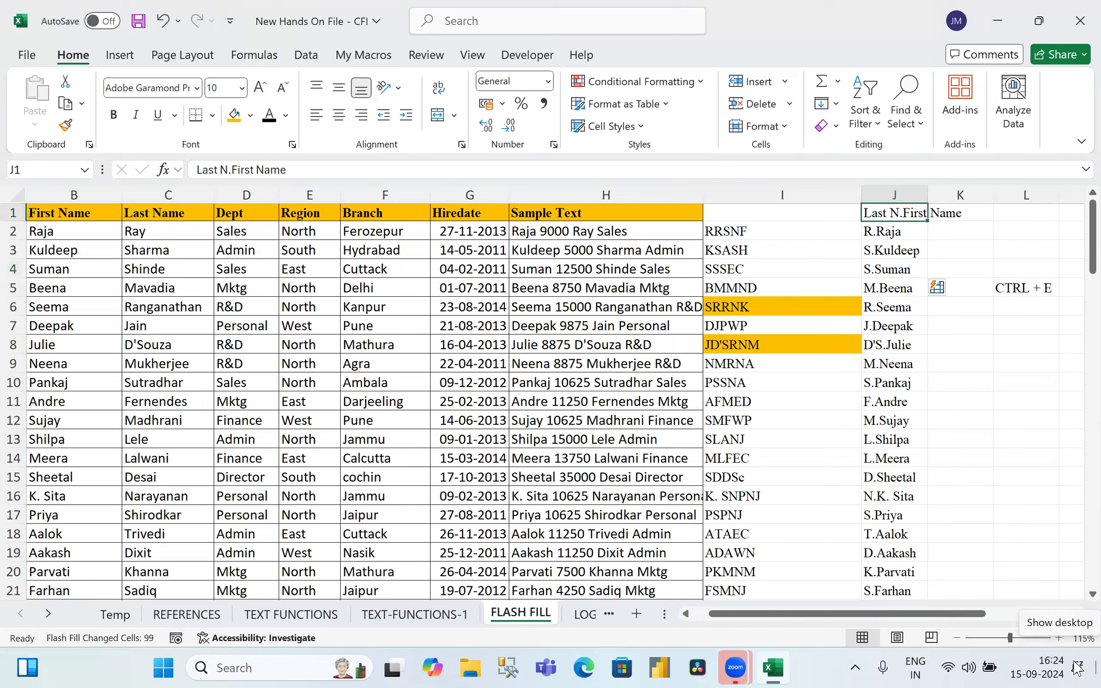
key("Left")
key("shift+Right")
key("shift+Right")
key("shift+Right")
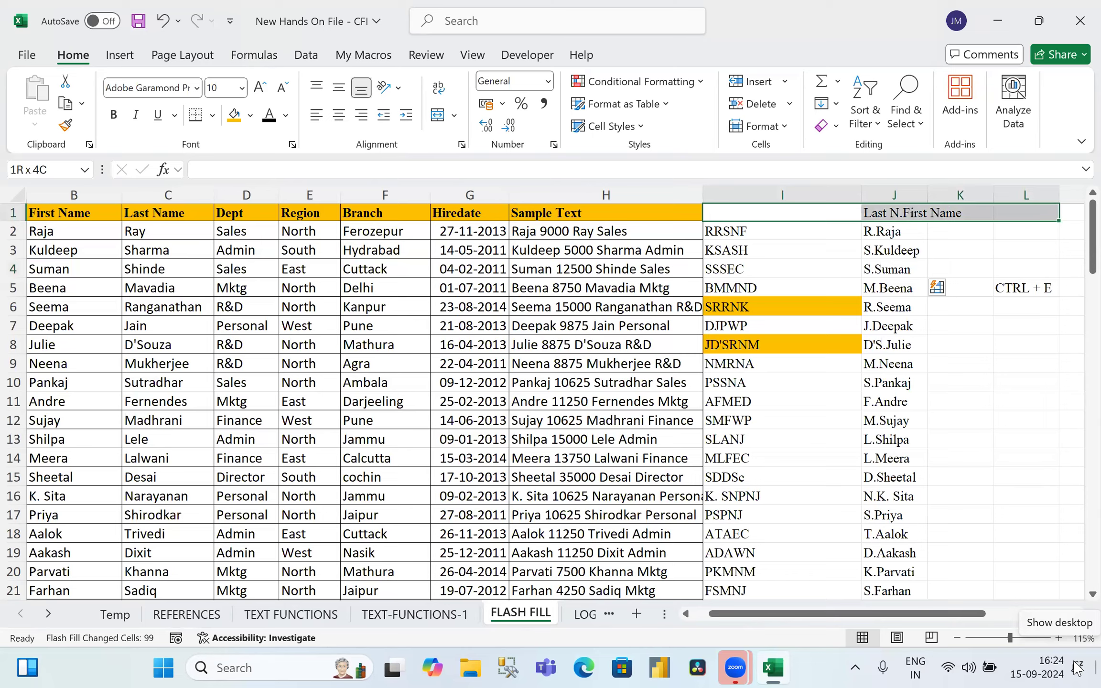
key("shift+Down")
key("shift+Down")
key("shift+Down")
key("shift+Down")
key("ctrl+shift+Down")
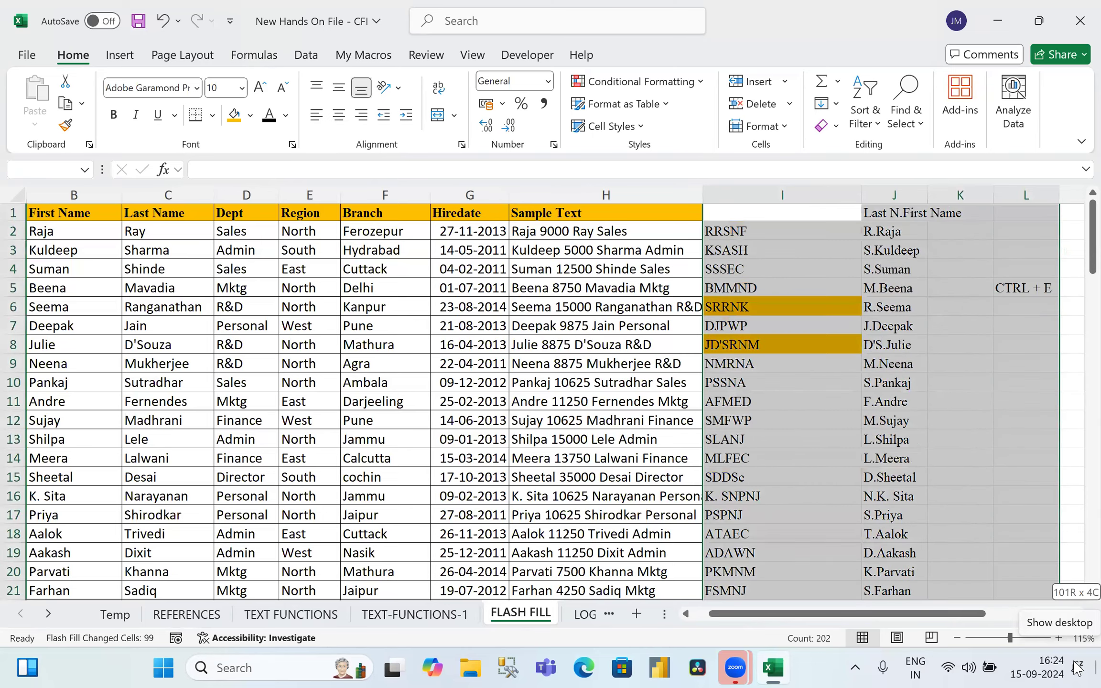
key("Delete")
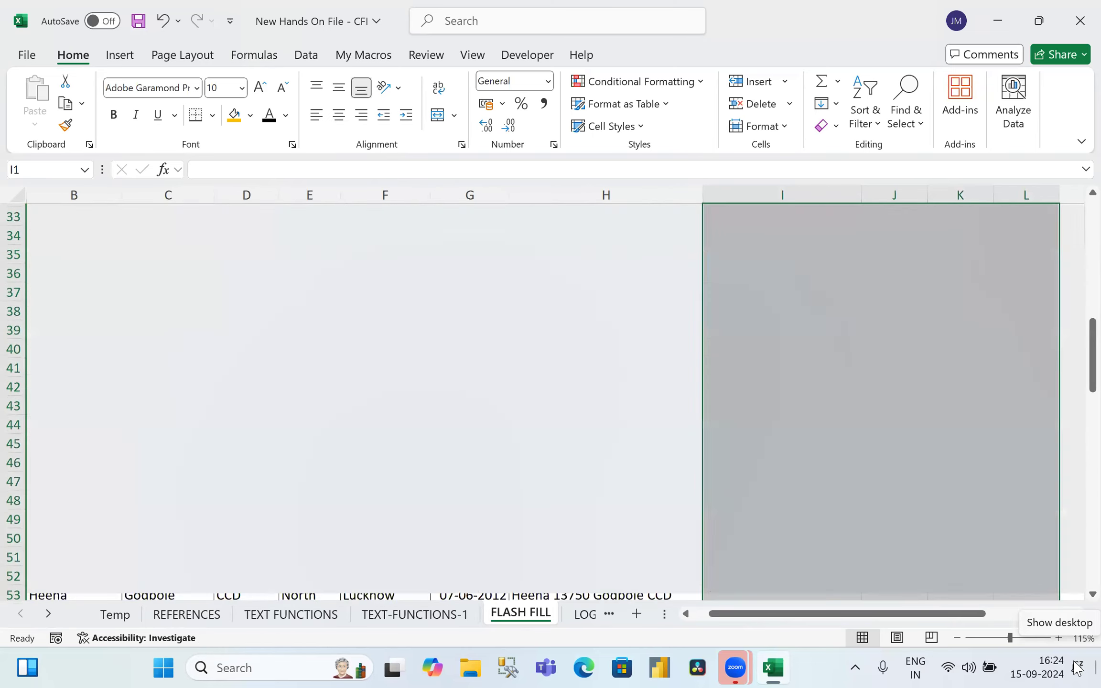
key("Left")
key("Left")
key("Left")
key("Left")
key("Left")
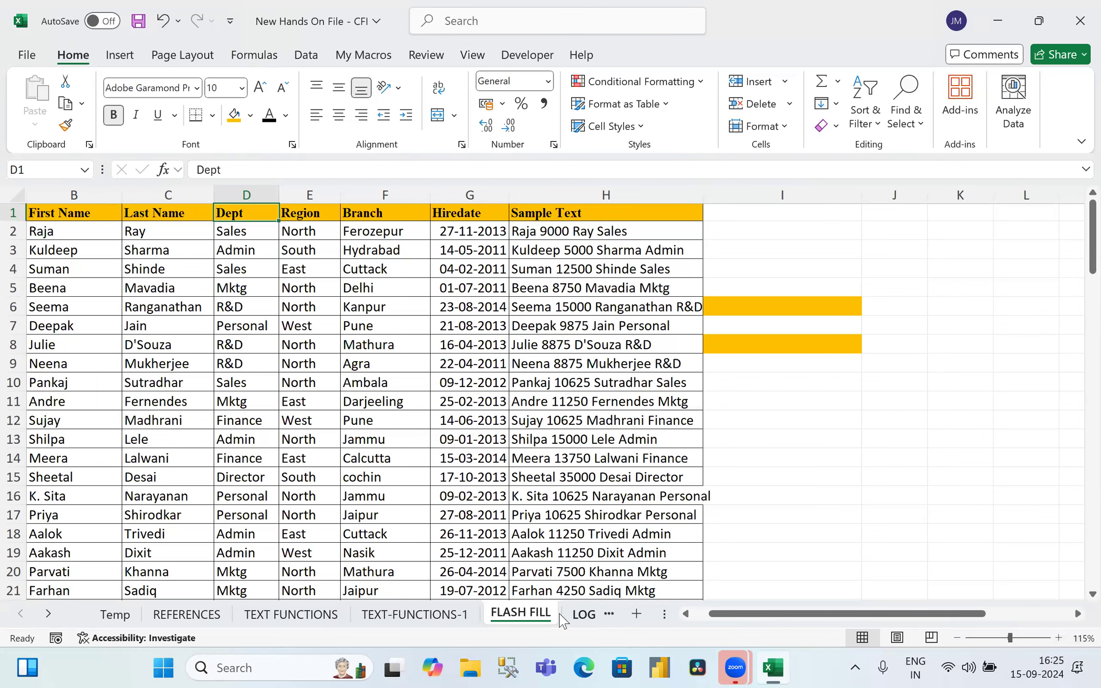
Step: Review the LOGICAL OPERATORS sheet and open the IF FUNCTION- NESTED FUNCTION sheet at the first Result cell, D5
left_click(585, 614)
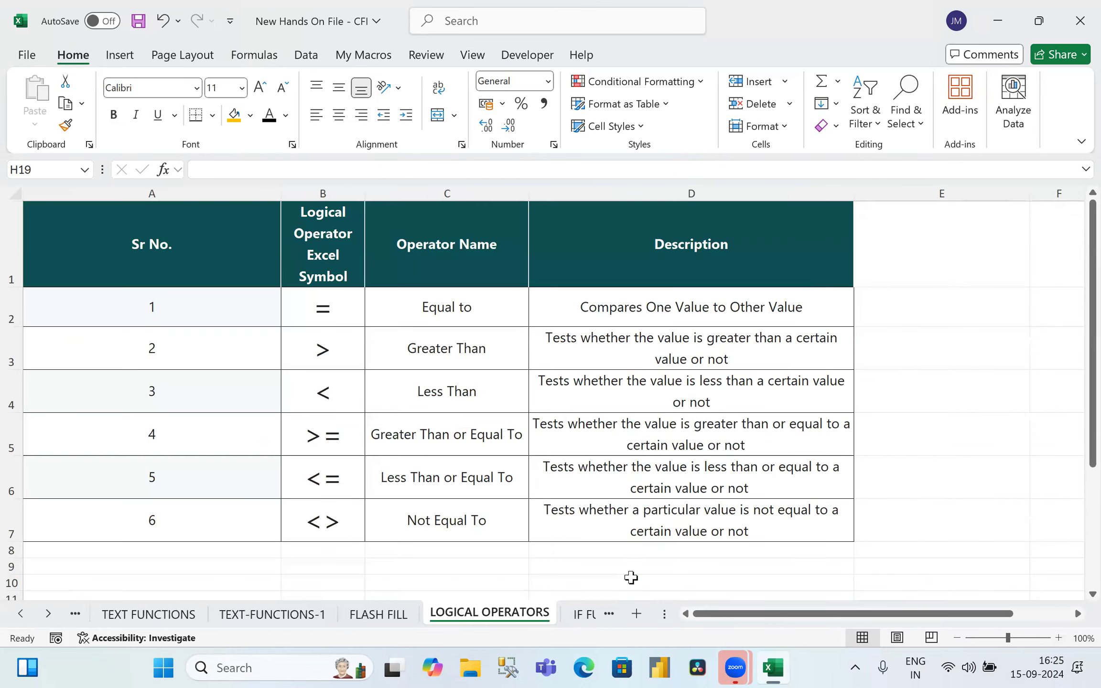
left_click(907, 310)
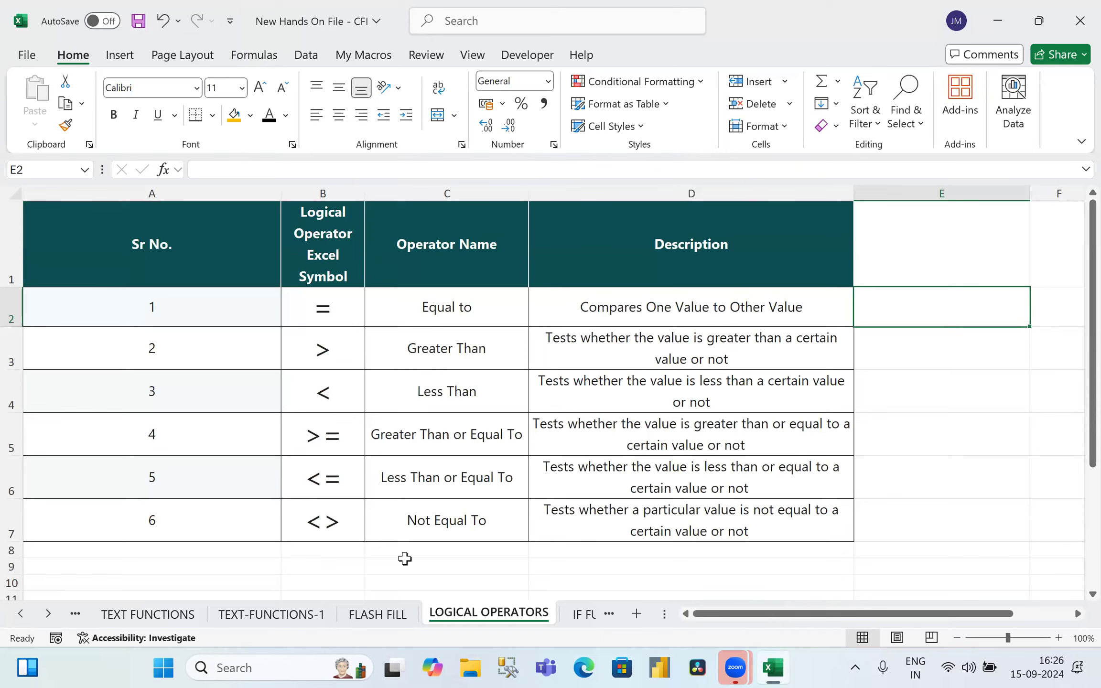
left_click(585, 617)
left_click(588, 621)
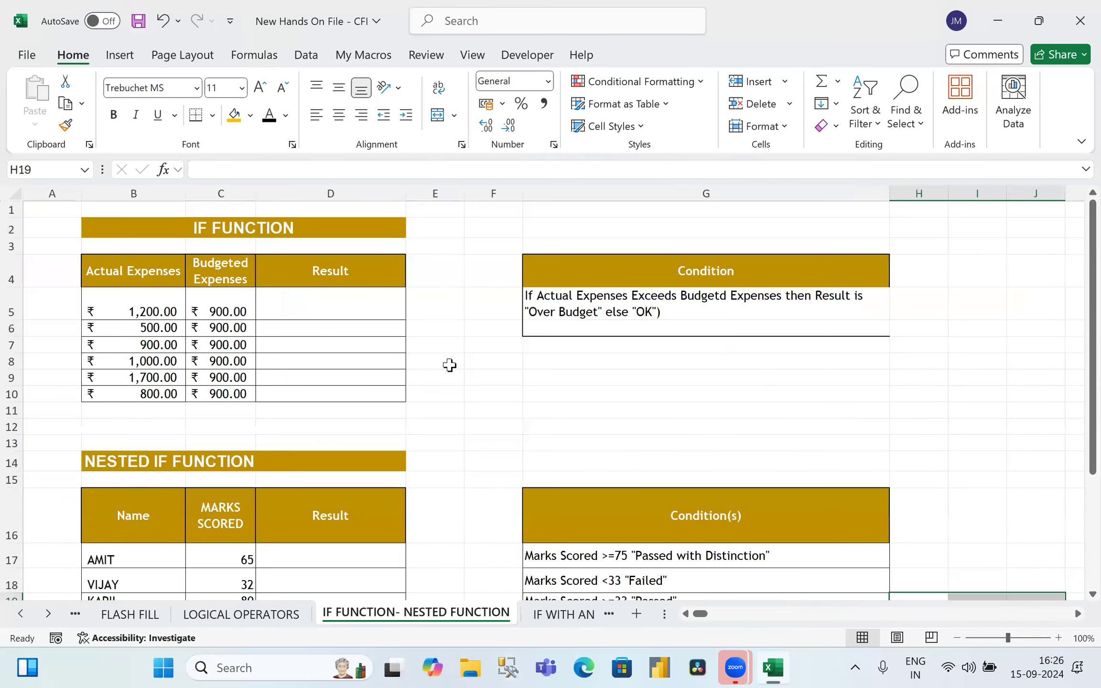
left_click(477, 345)
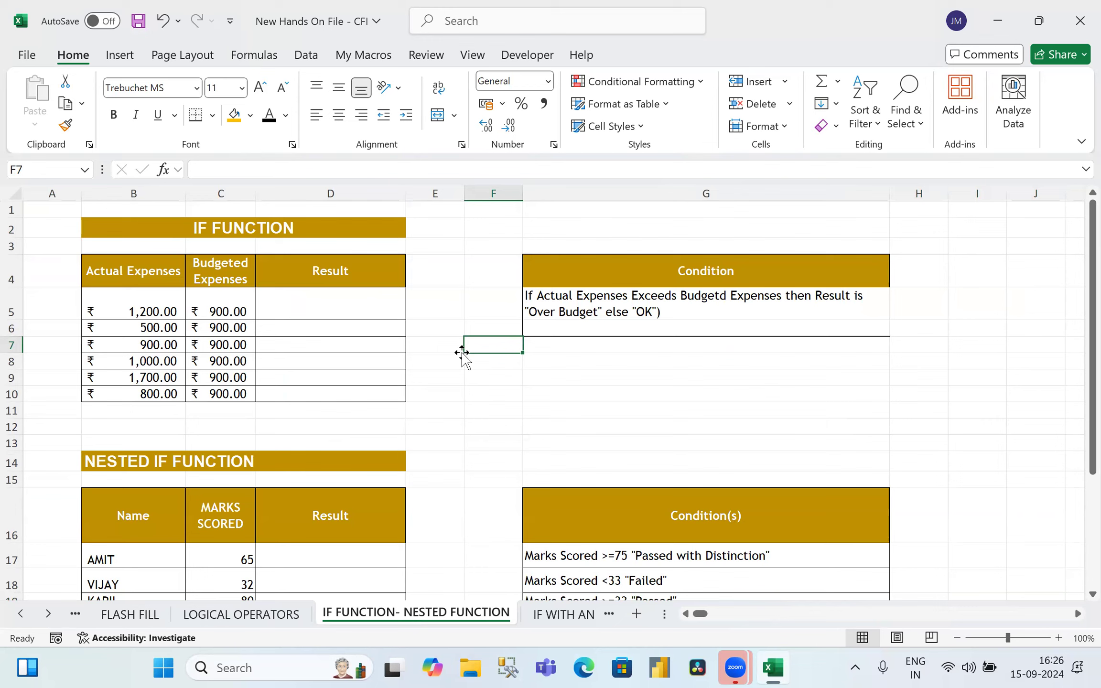
left_click(327, 314)
scroll(468, 349, "up", 1)
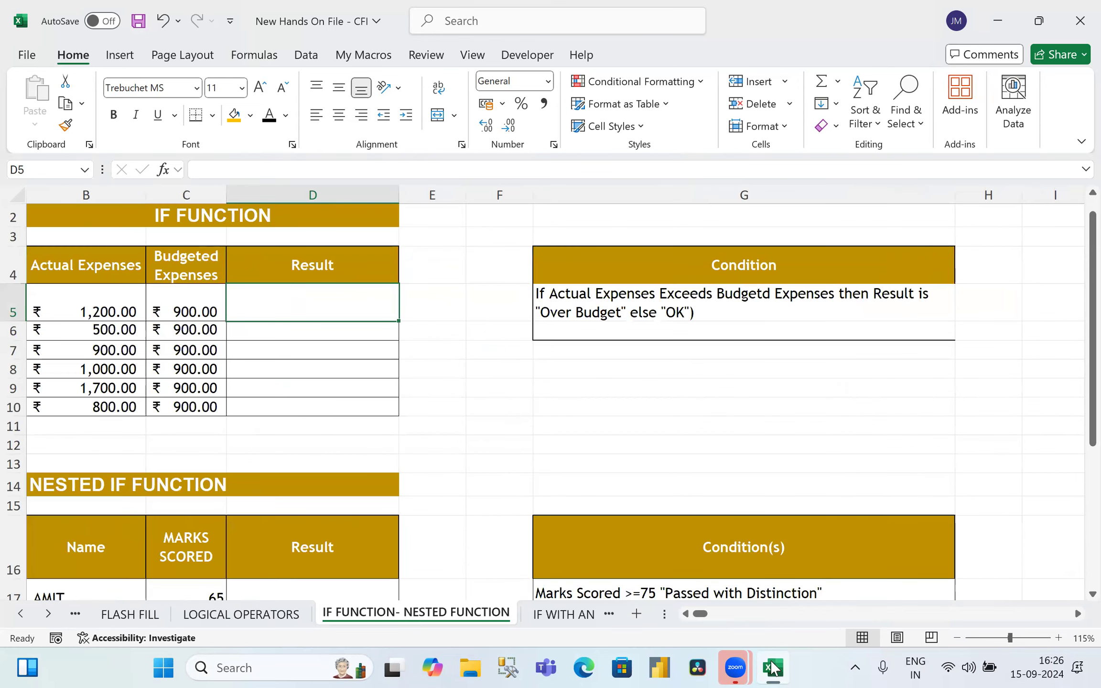
left_click(685, 613)
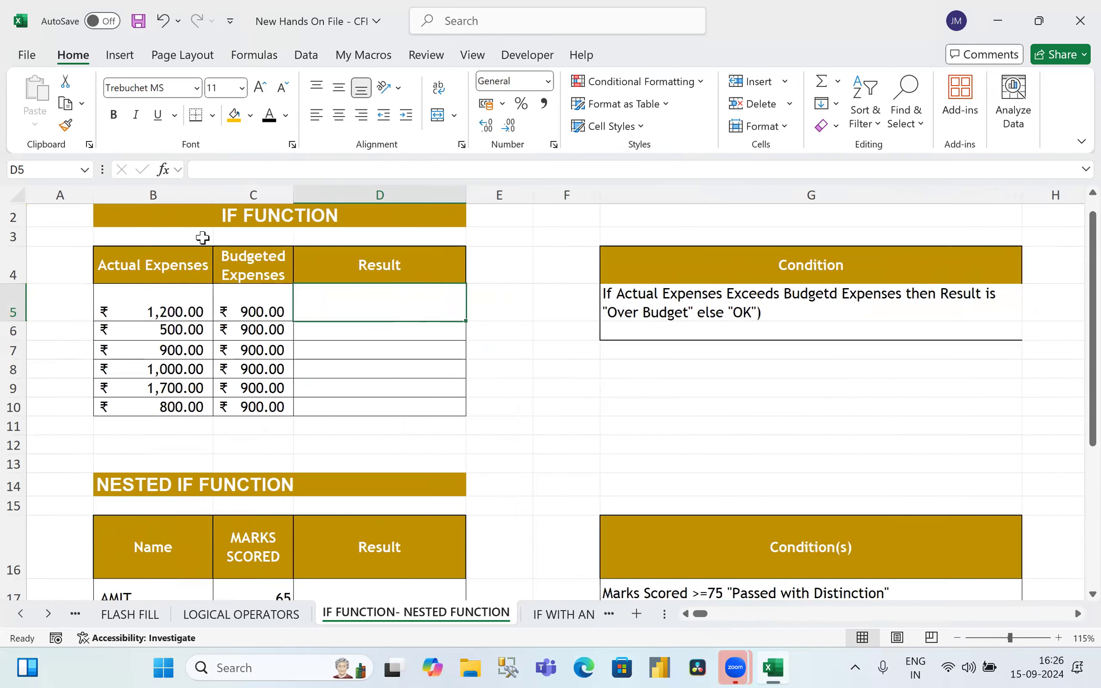
Step: Examine the Actual Expenses and Budgeted Expenses columns and the condition stated for the IF function exercise
left_click(178, 211)
left_click_drag(185, 265, 177, 408)
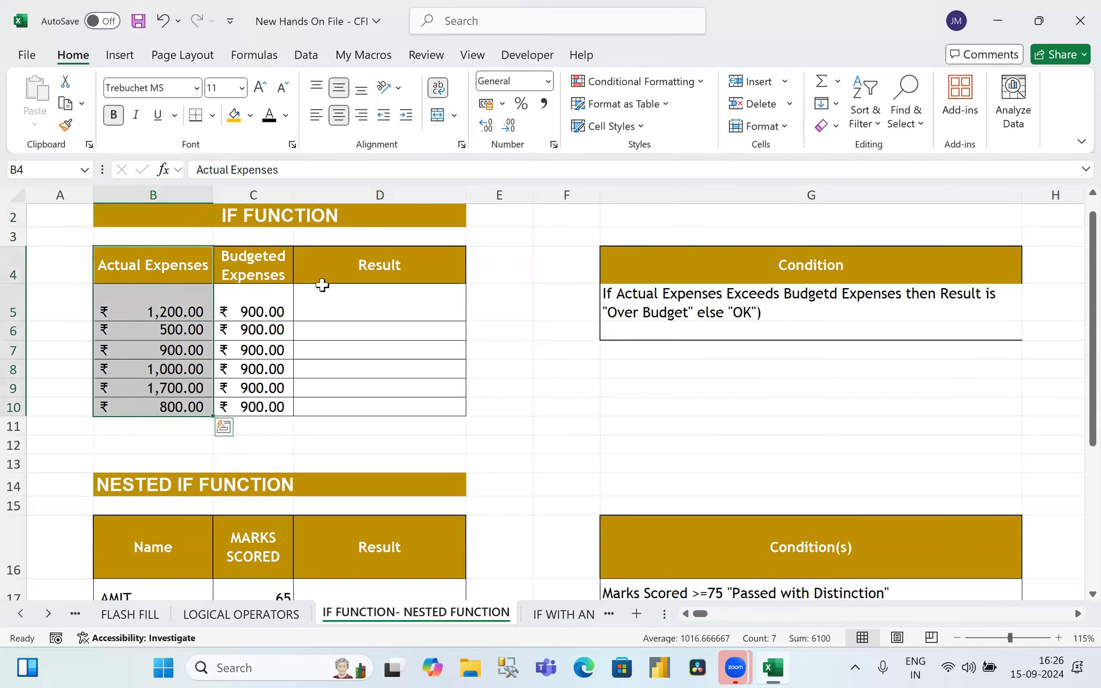
left_click_drag(258, 262, 254, 405)
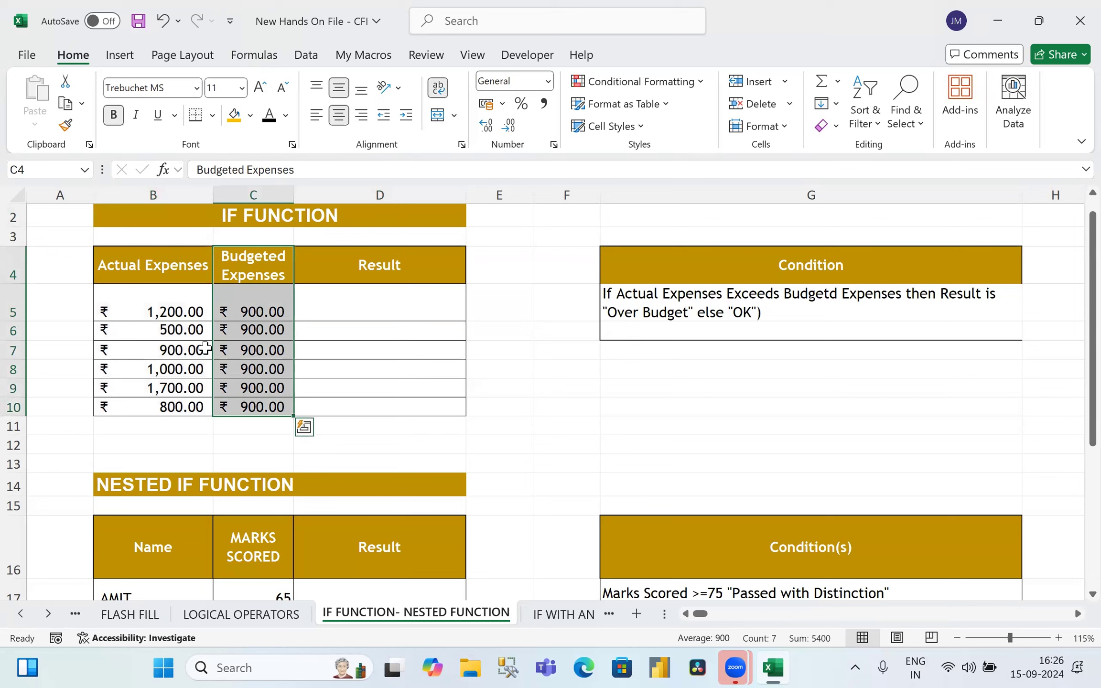
left_click(167, 302)
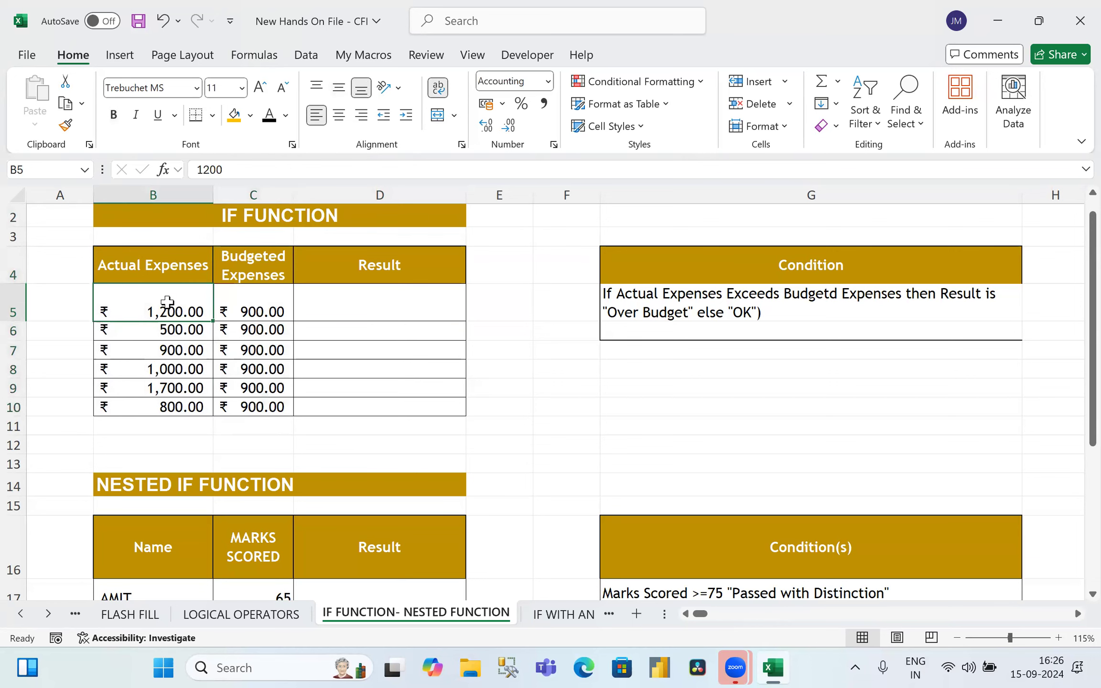
left_click(261, 304)
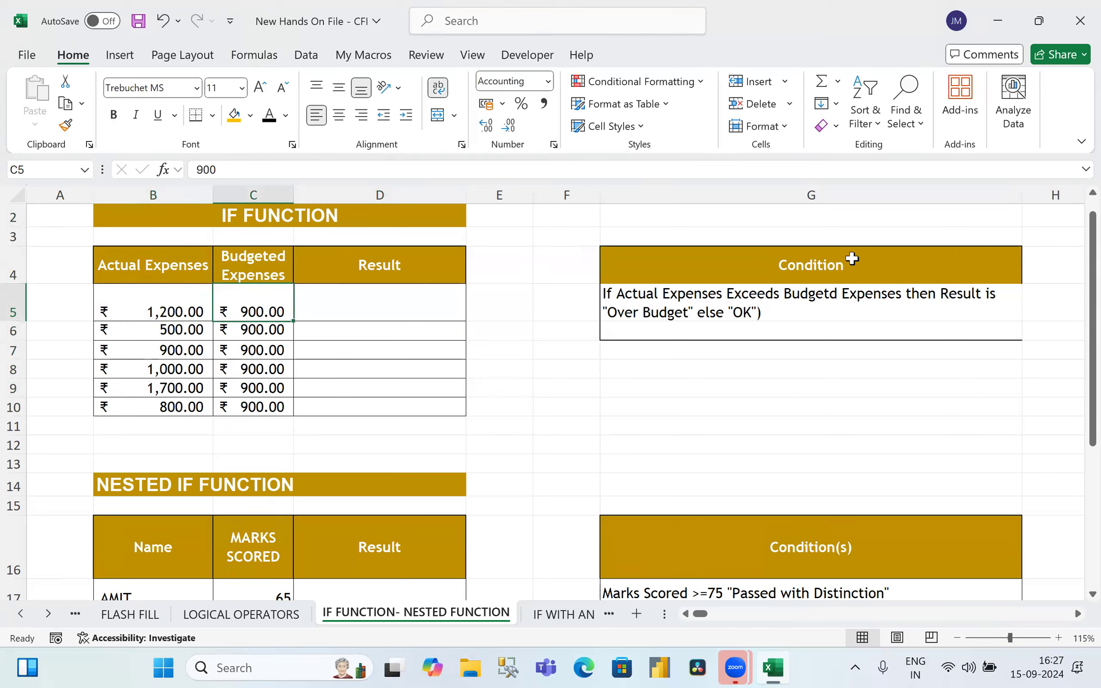
left_click_drag(809, 260, 807, 333)
mouse_move(582, 227)
left_mouse_down()
mouse_move(788, 373)
mouse_move(828, 326)
mouse_move(818, 303)
mouse_move(907, 306)
mouse_move(655, 349)
mouse_move(1032, 354)
left_mouse_up()
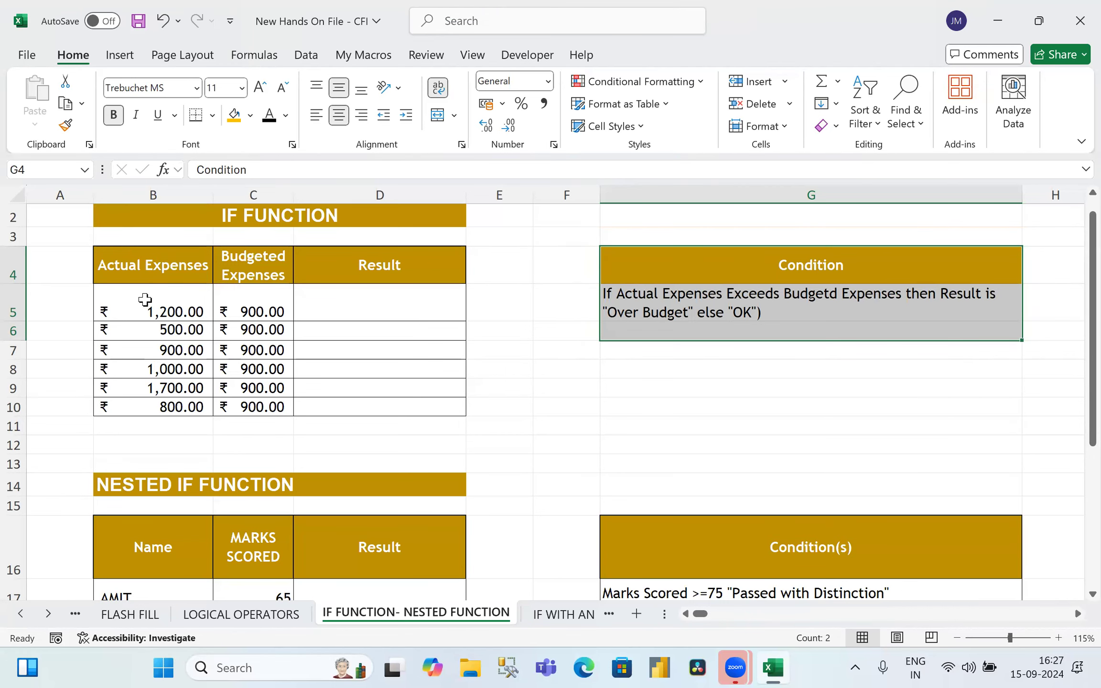
Step: Mark both expense columns and the first Result cell with red boxes, and underline "Over Budget" and "OK" in the condition
mouse_move(92, 242)
left_mouse_down()
mouse_move(214, 316)
mouse_move(212, 433)
left_mouse_up()
mouse_move(213, 227)
left_mouse_down()
mouse_move(230, 370)
mouse_move(297, 458)
left_mouse_up()
mouse_move(305, 285)
left_mouse_down()
mouse_move(319, 321)
mouse_move(468, 338)
mouse_move(472, 323)
left_mouse_up()
left_click_drag(606, 325, 760, 326)
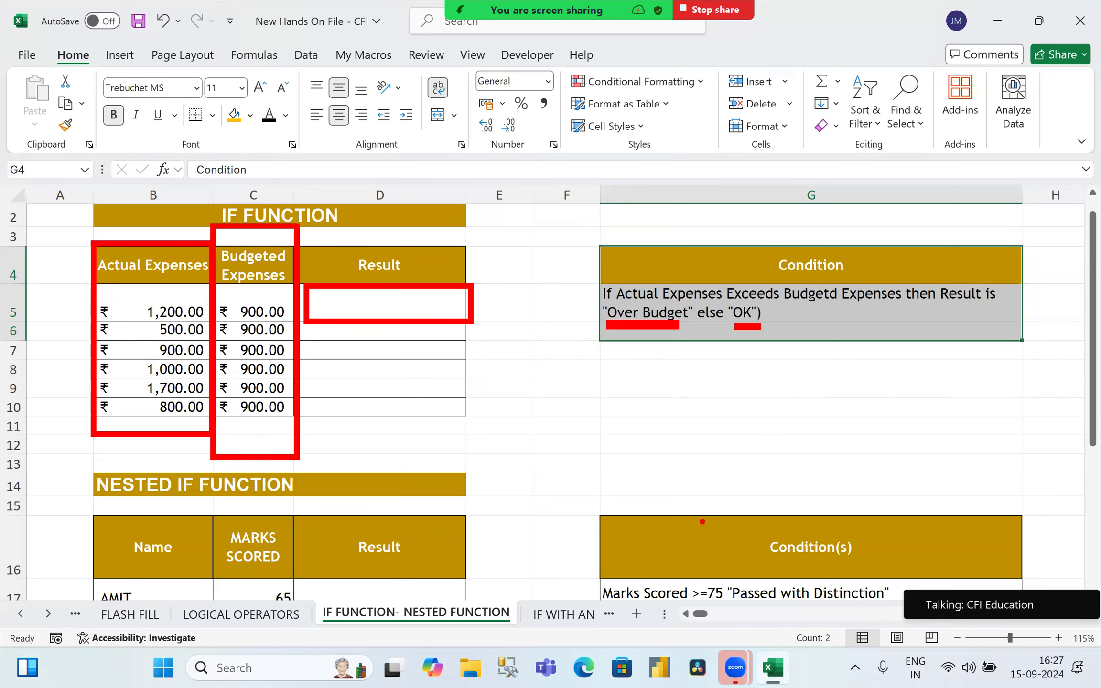
Step: Start an IF formula in D5 with the logical test B5>C5, comparing actual with budgeted expenses
left_click(319, 309)
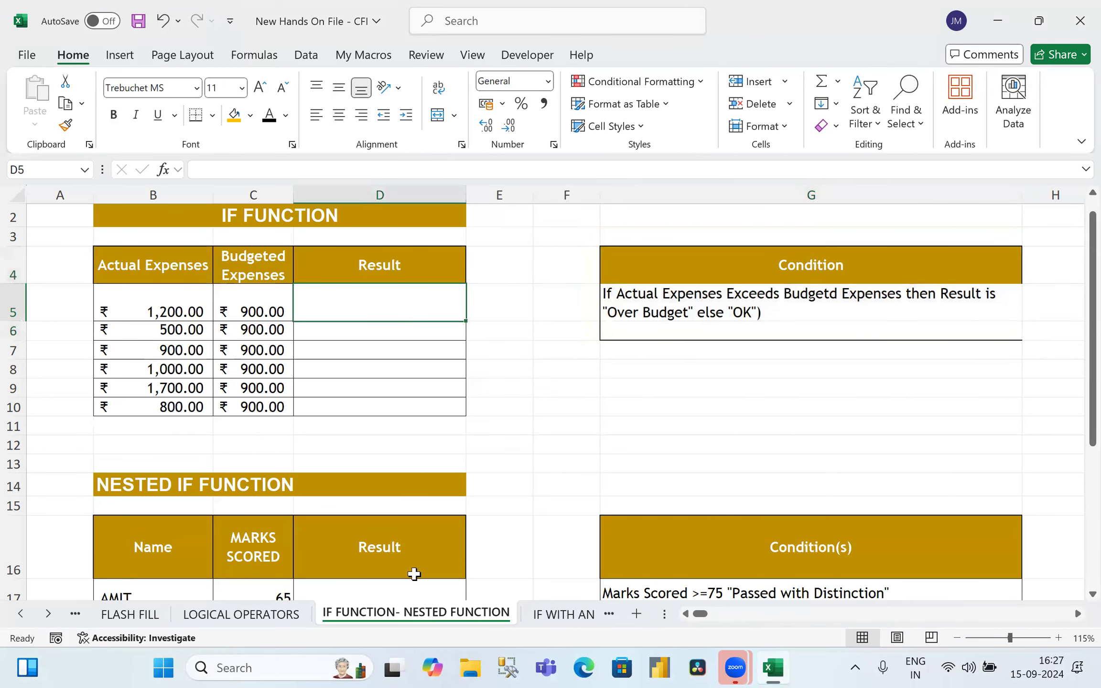
type("=i")
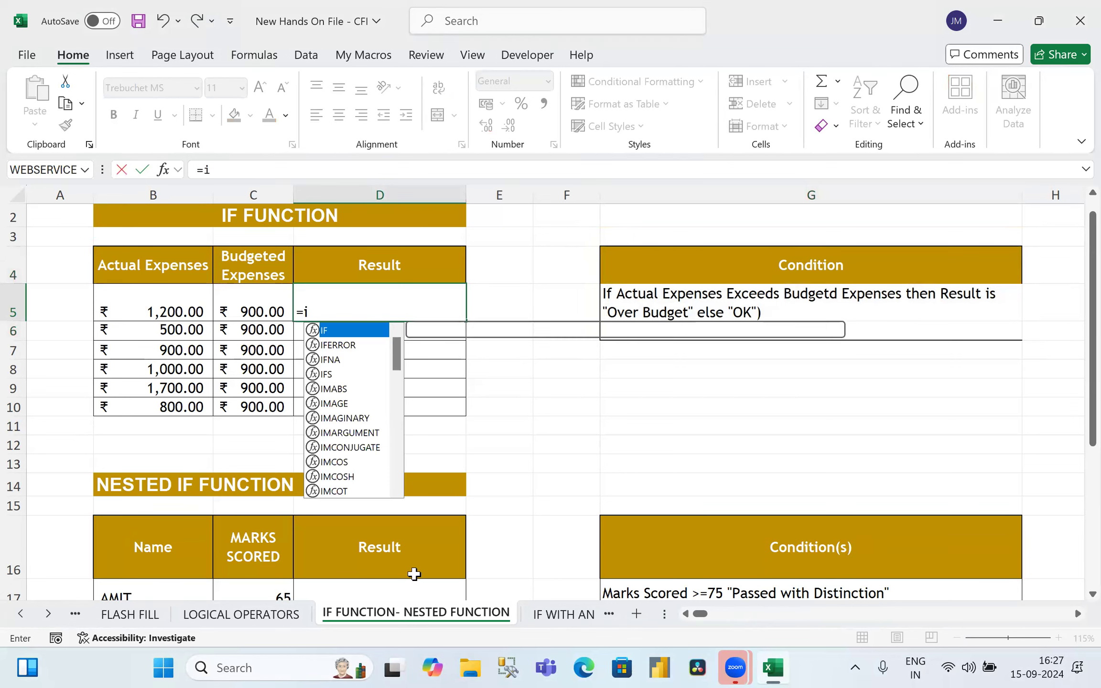
key("BackSpace")
type("IF")
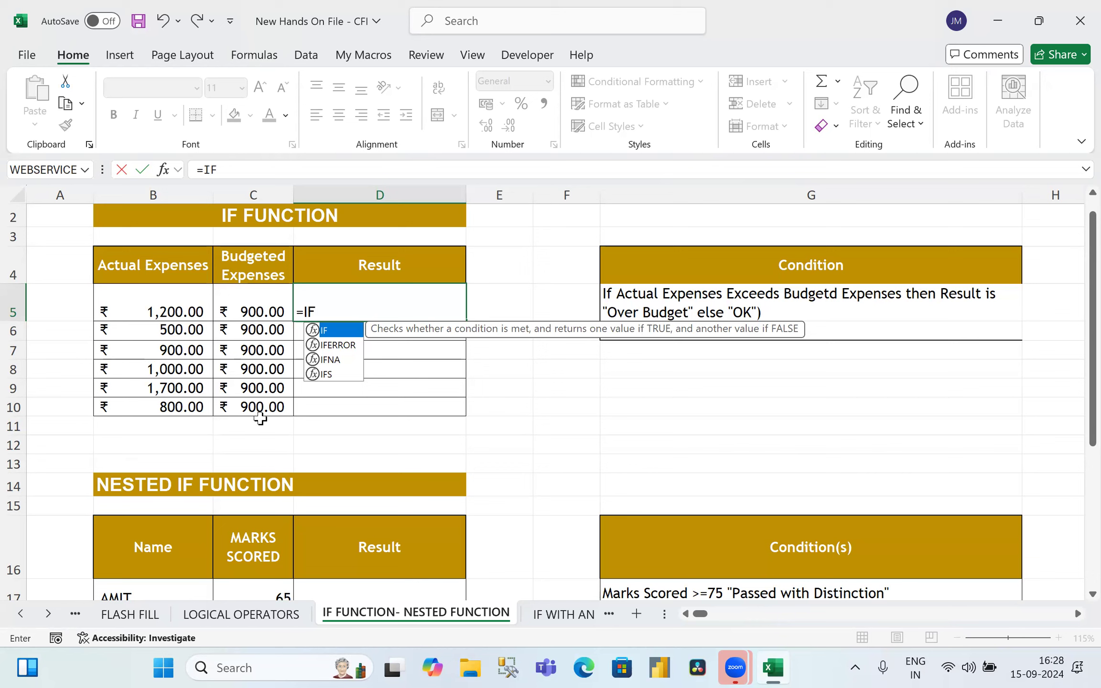
type("(")
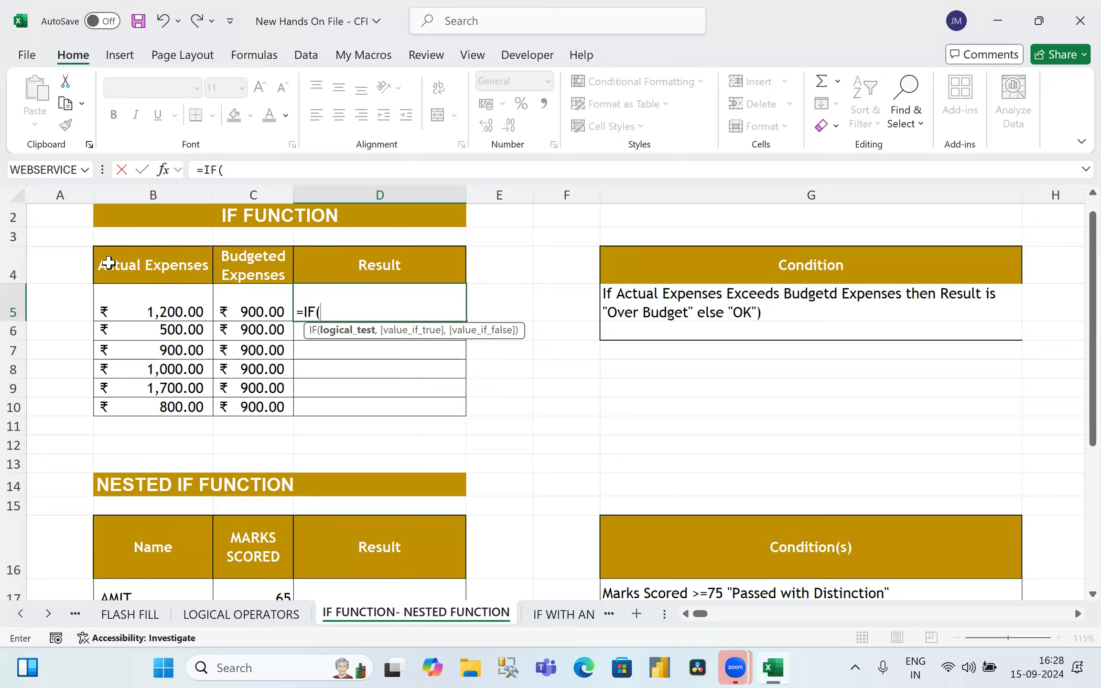
left_click(163, 310)
mouse_move(409, 662)
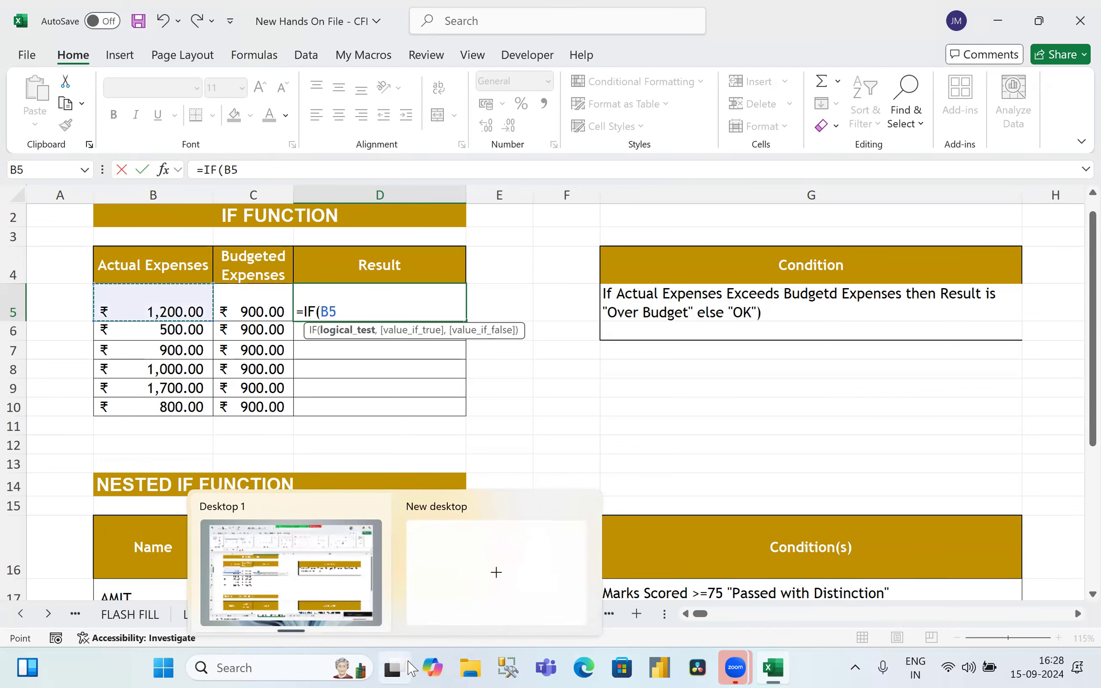
type(">")
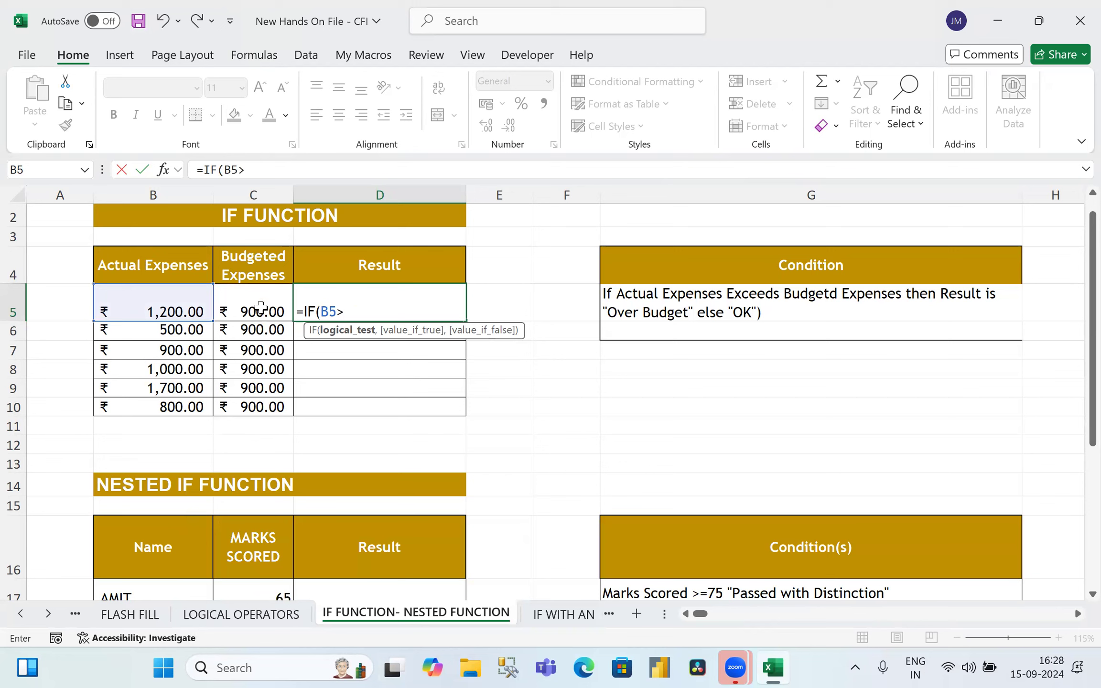
left_click(261, 308)
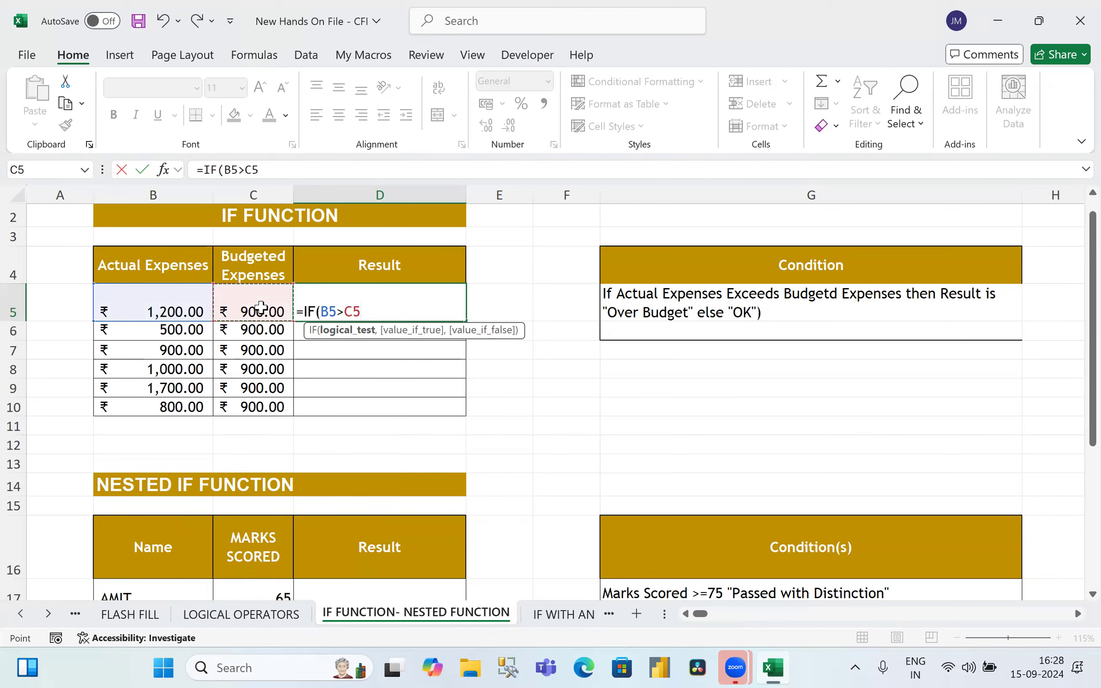
Step: Complete the IF formula in D5 with "Over Budget" as the true value and "OK" as the false value
type(",")
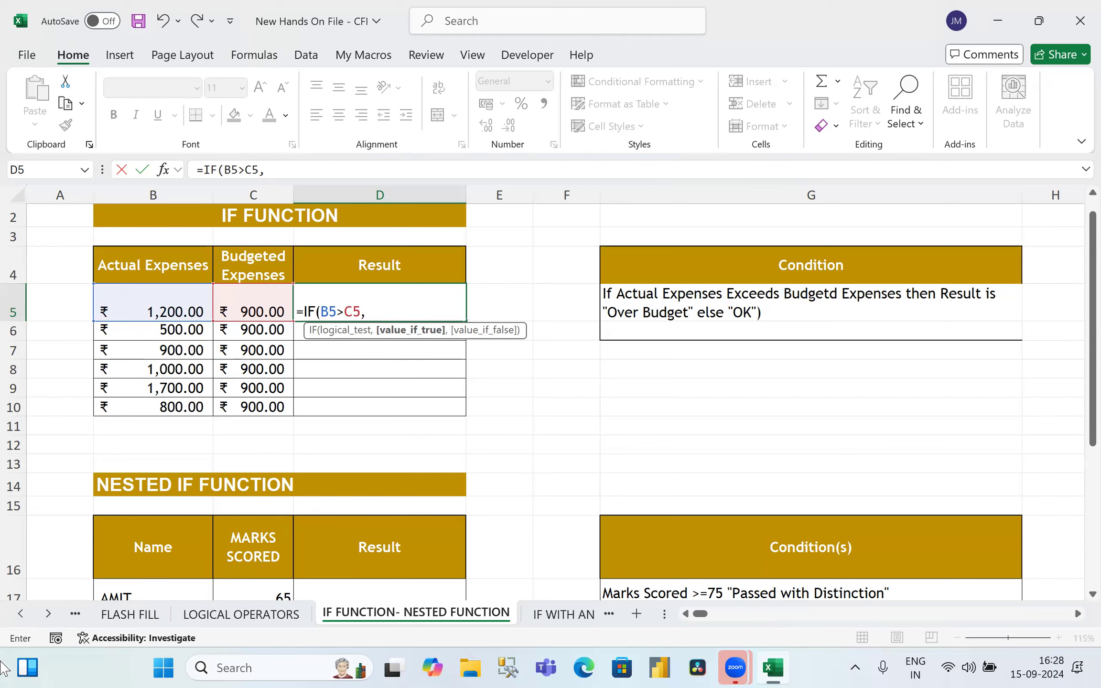
type("\"o")
key("BackSpace")
type("Over Budget\"")
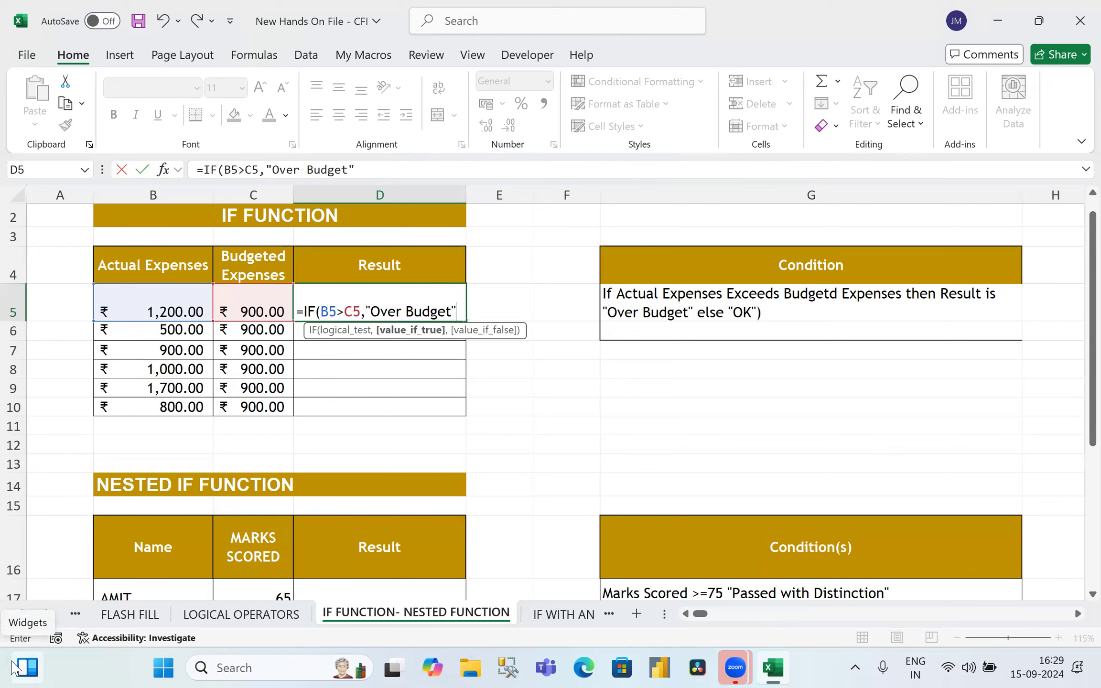
type(",")
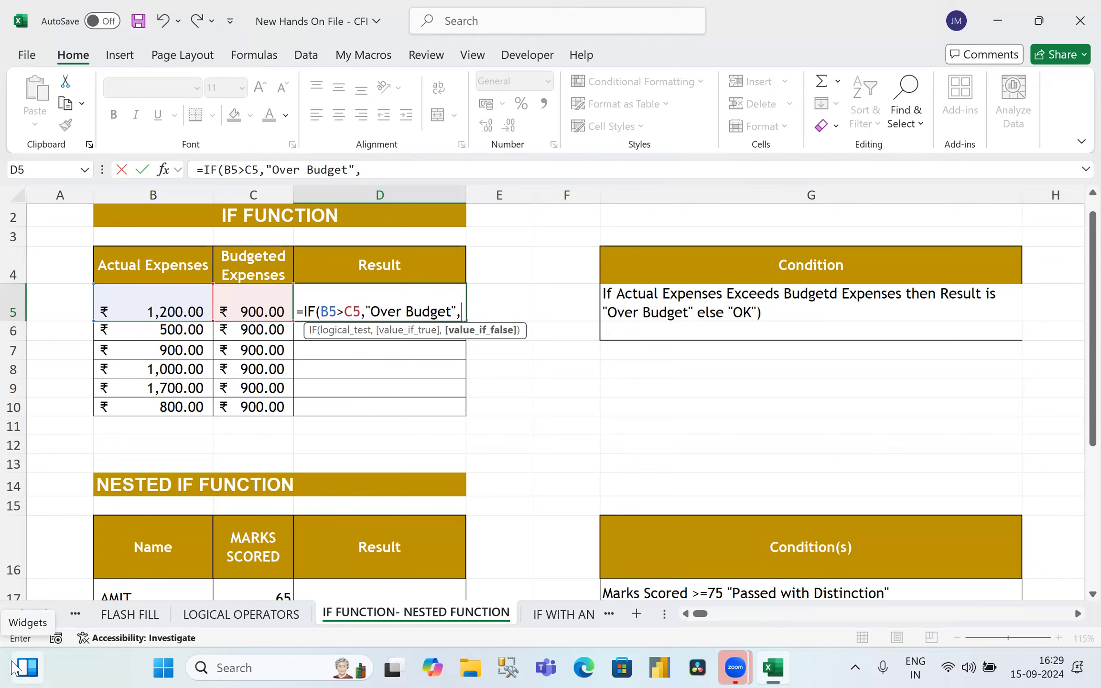
type("\"OK\")")
key("Return")
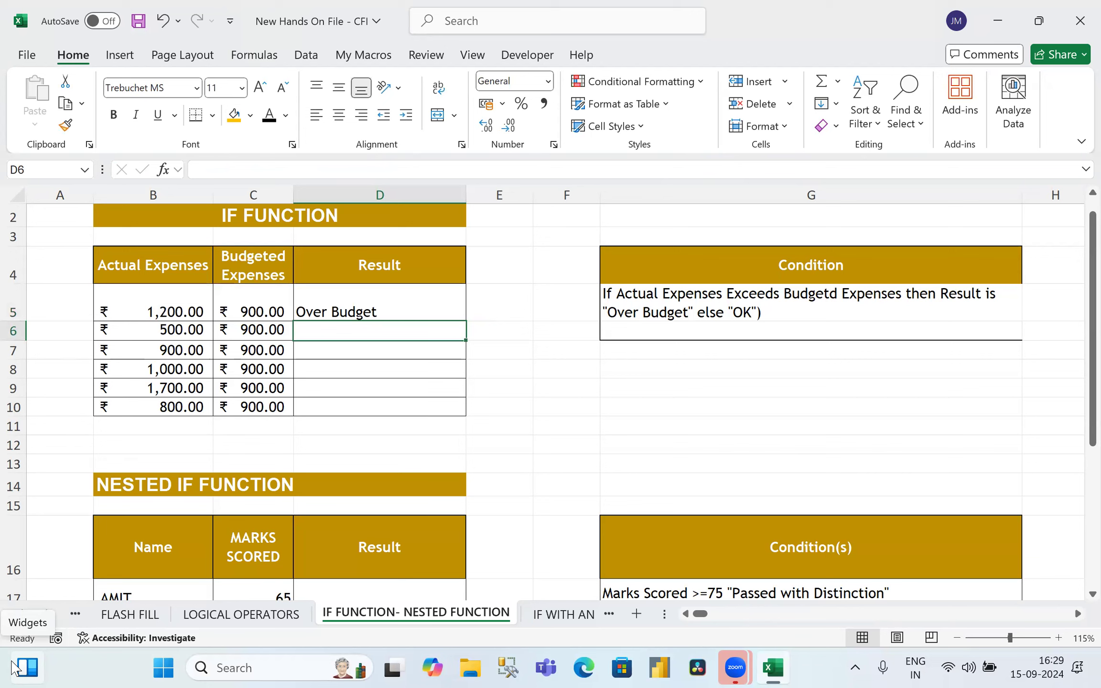
Step: Reopen the IF formula in D5 to review its arguments, and close it without changes
key("Up")
key("F2")
key("Left")
key("Left")
key("Left")
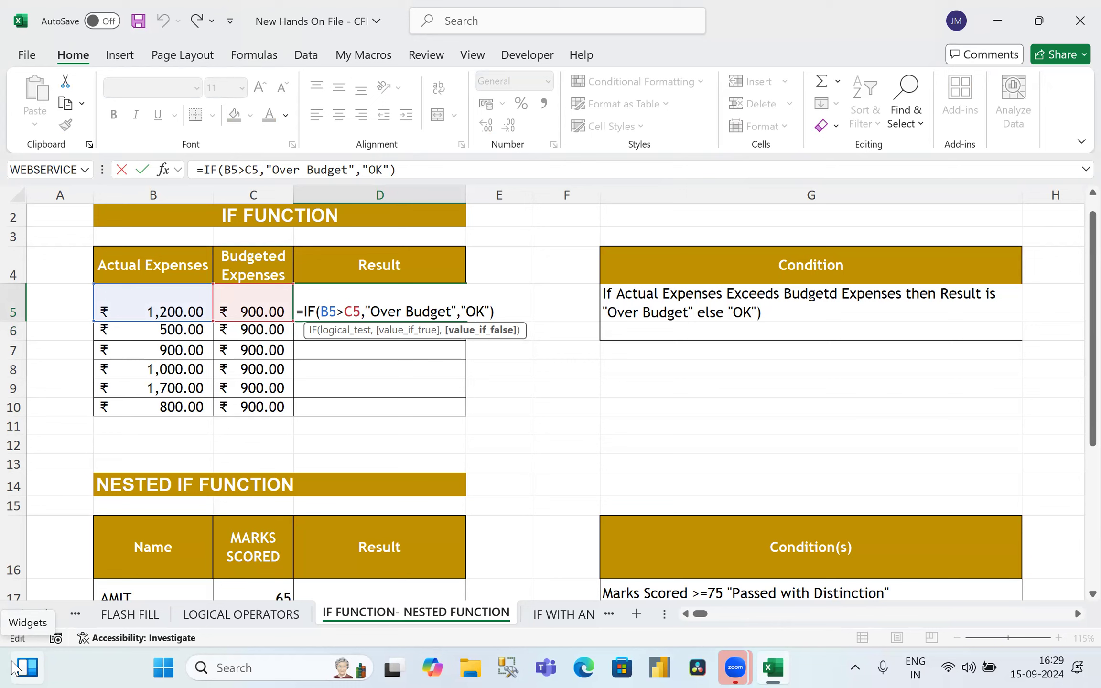
key("Return")
Step: Copy the IF formula from D5 down through D10 to fill the Result column
key("Up")
key("ctrl+c")
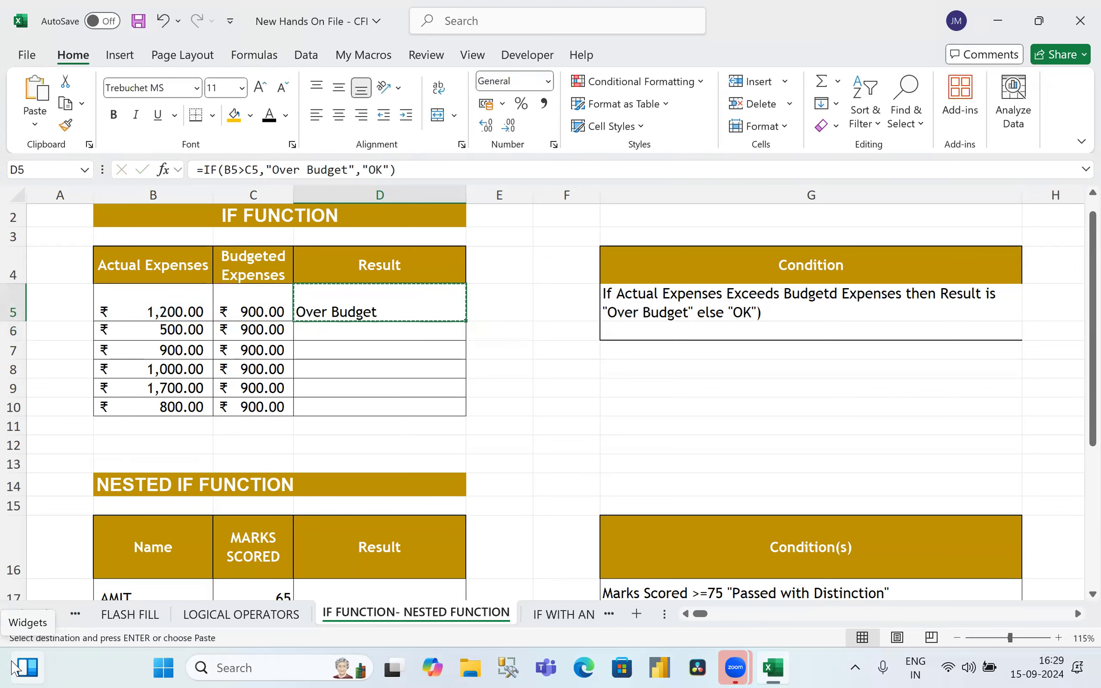
key("shift+Down")
key("shift+Down")
key("shift+Down")
key("shift+Down")
key("shift+Down")
key("Return")
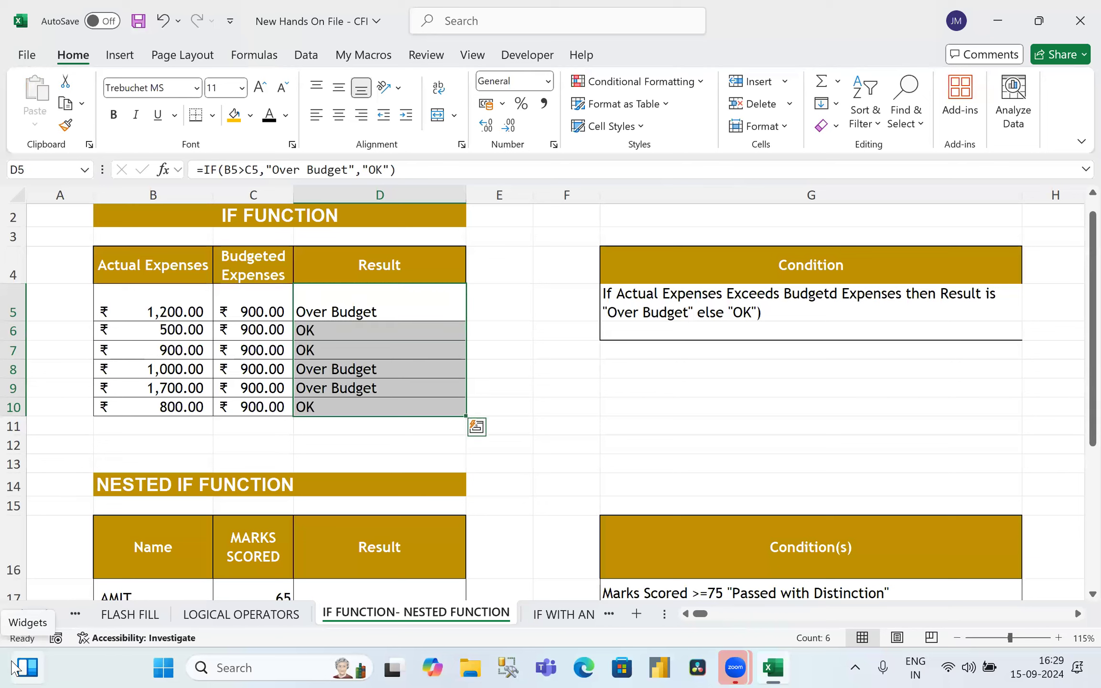
Step: Check the copied IF formulas in D6, D7 and D8
key("Down")
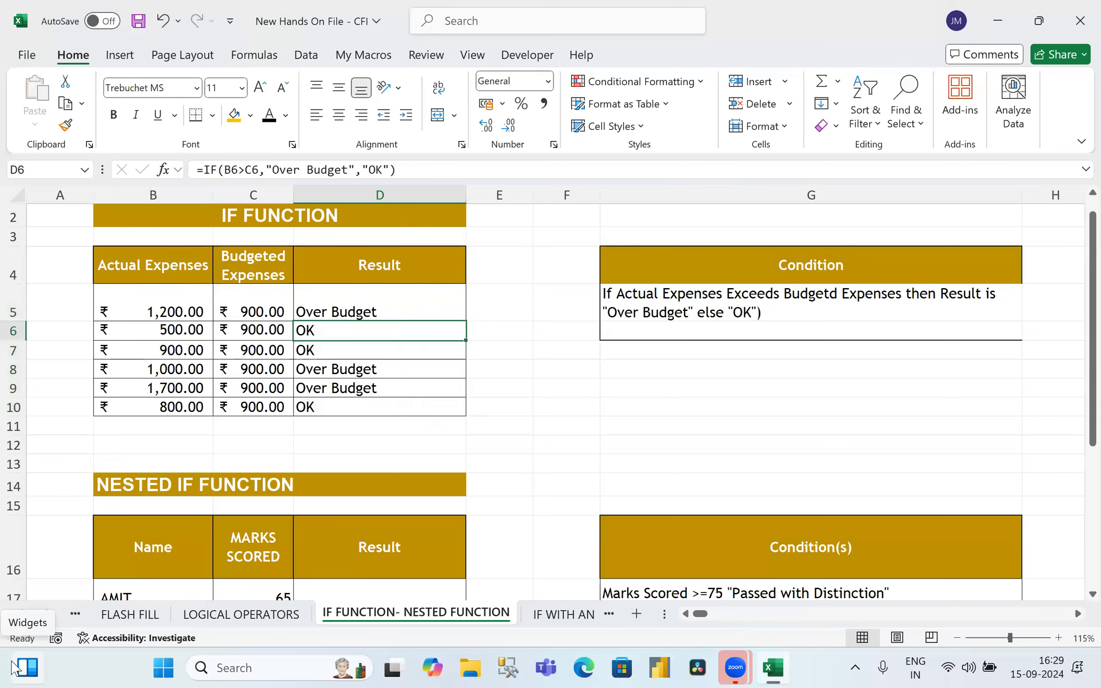
key("Down")
key("Down")
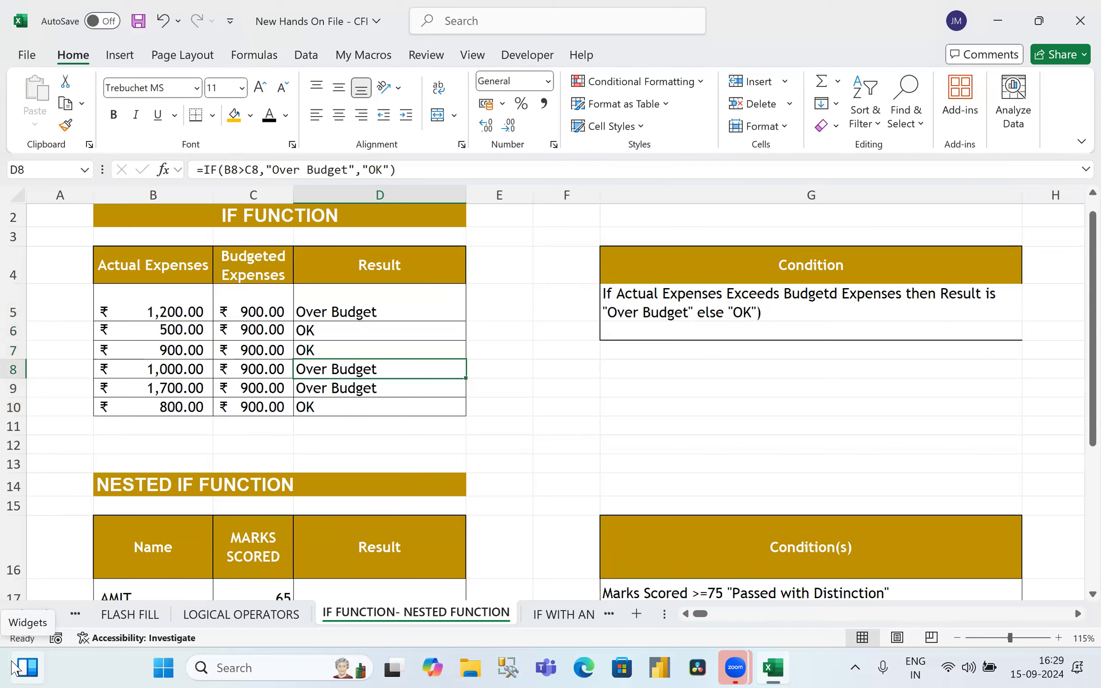
Step: Change the IF formula in D5 to return 100 as the true value and 200 as the false value
key("Up")
key("Up")
key("Up")
key("F2")
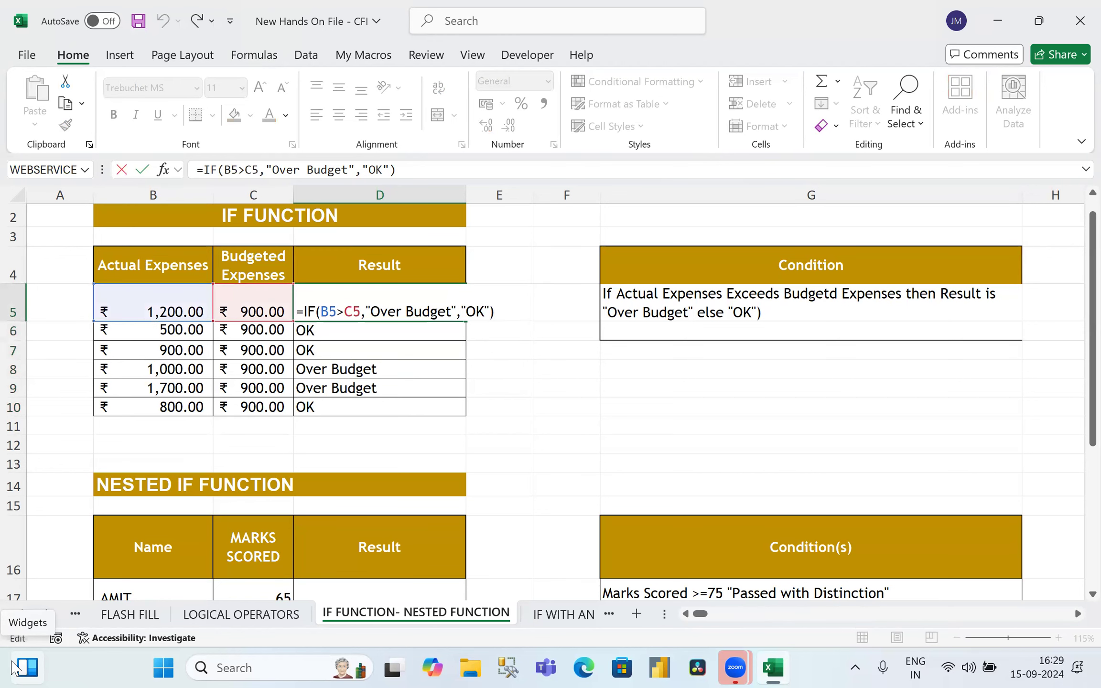
key("shift+Left")
key("shift+Left")
key("shift+Left")
key("shift+Left")
key("shift+Left")
key("shift+Left")
key("shift+Left")
key("shift+Left")
key("shift+Left")
key("shift+Left")
key("shift+Left")
key("shift+Left")
key("shift+Left")
key("shift+Left")
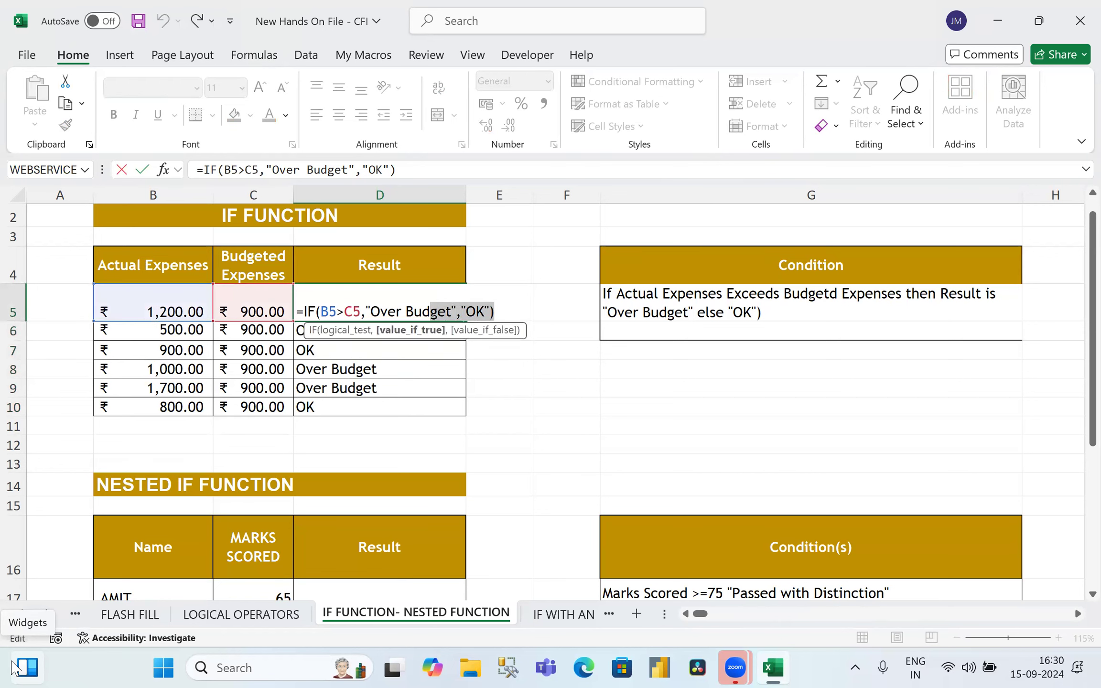
key("shift+Left")
key("shift+Left")
key("shift+Left")
key("shift+Left")
key("shift+Left")
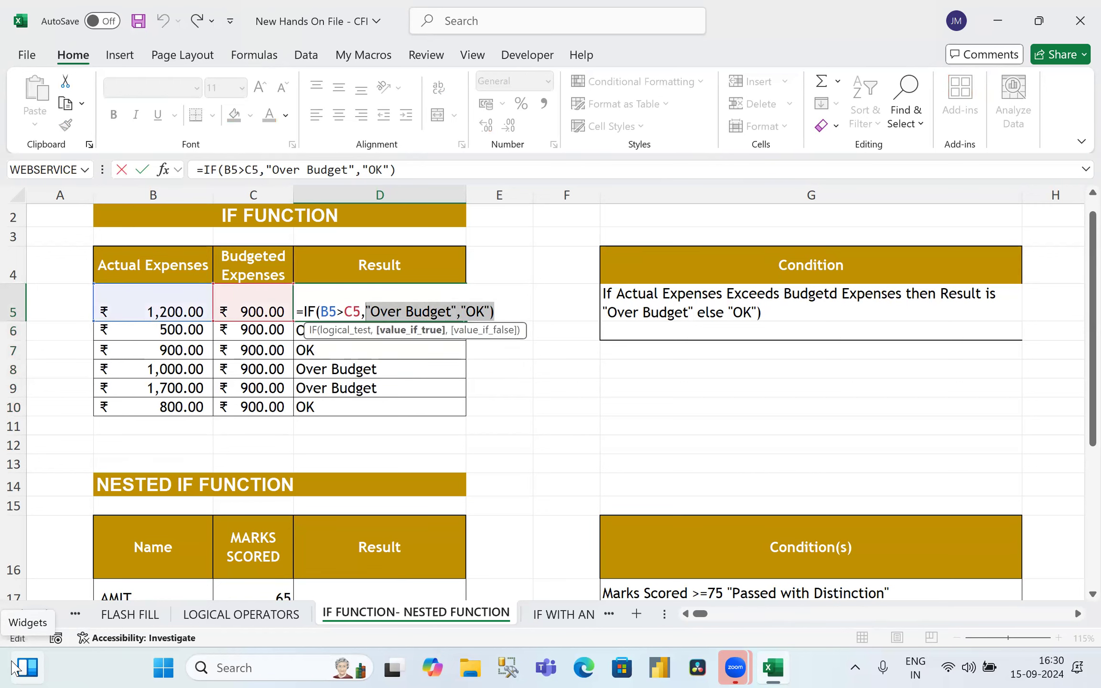
key("BackSpace")
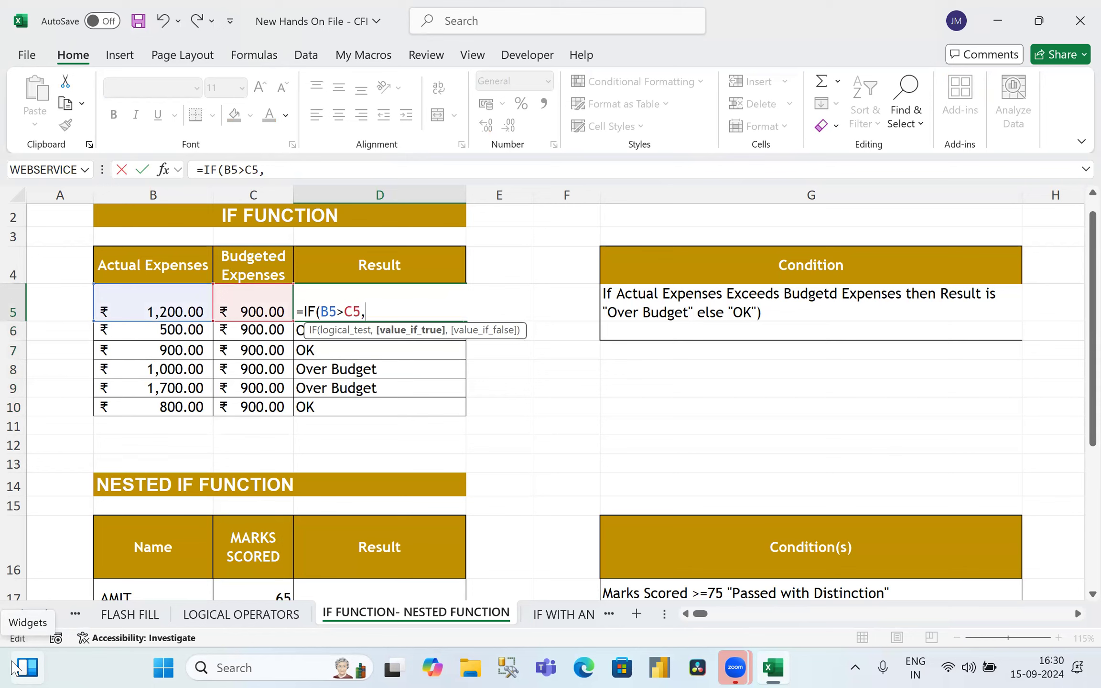
type("100,200")
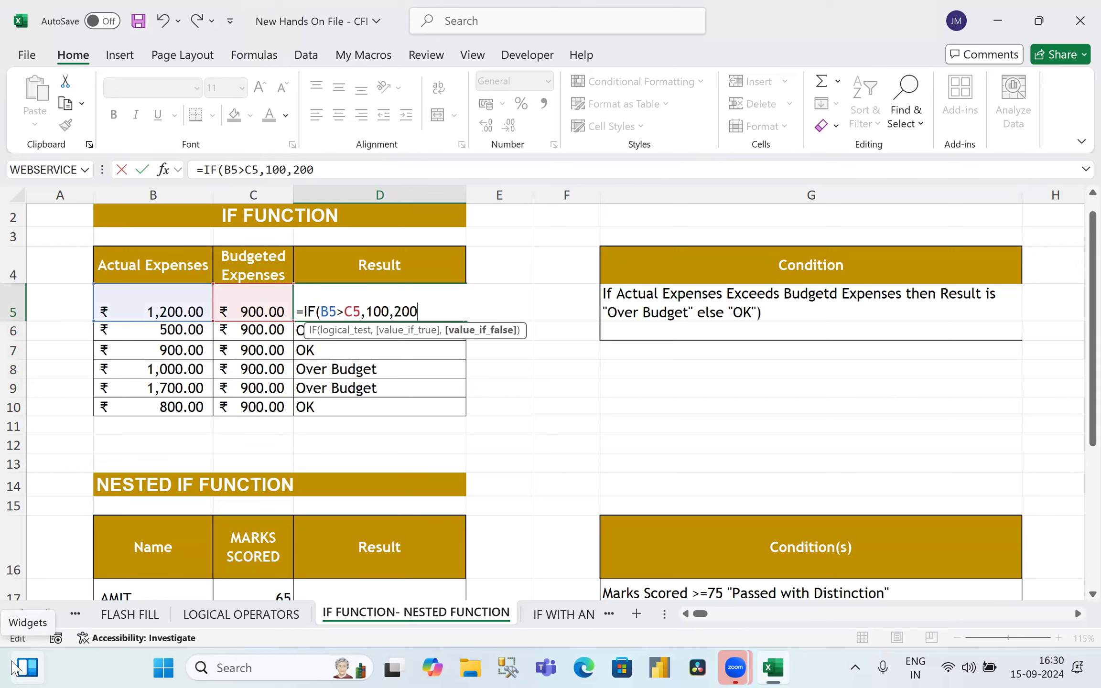
type(")")
key("ctrl+Return")
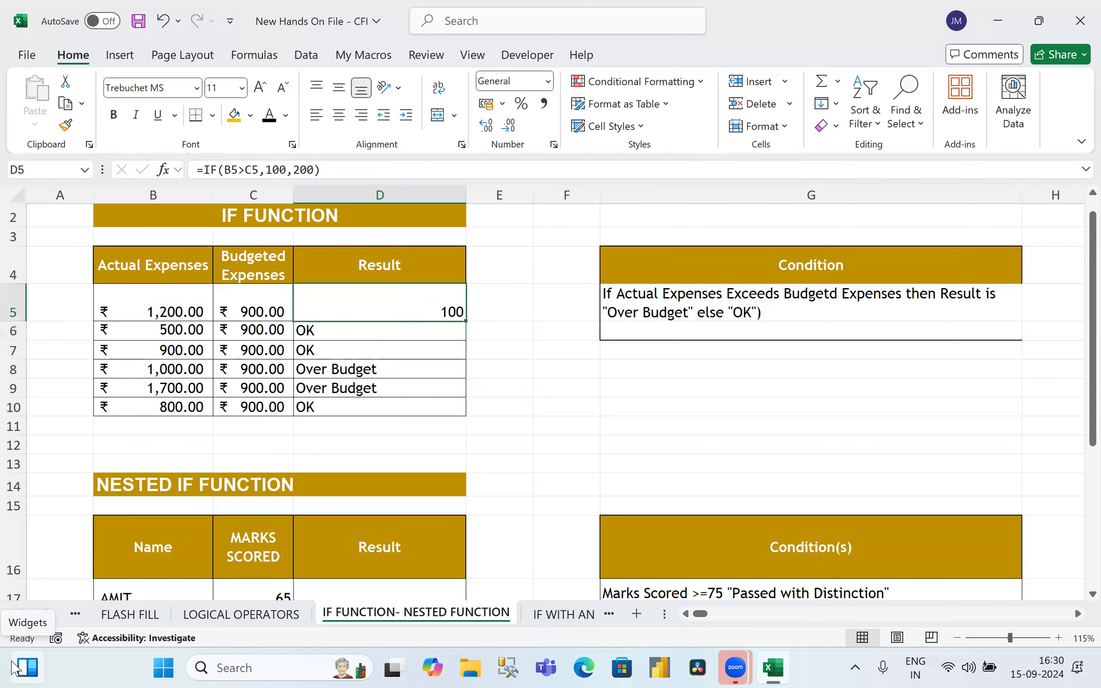
Step: Copy the numeric IF formula with results 100 and 200 from D5 down through D10
key("ctrl+c")
key("shift+Down")
key("shift+Down")
key("shift+Down")
key("shift+Down")
key("shift+Down")
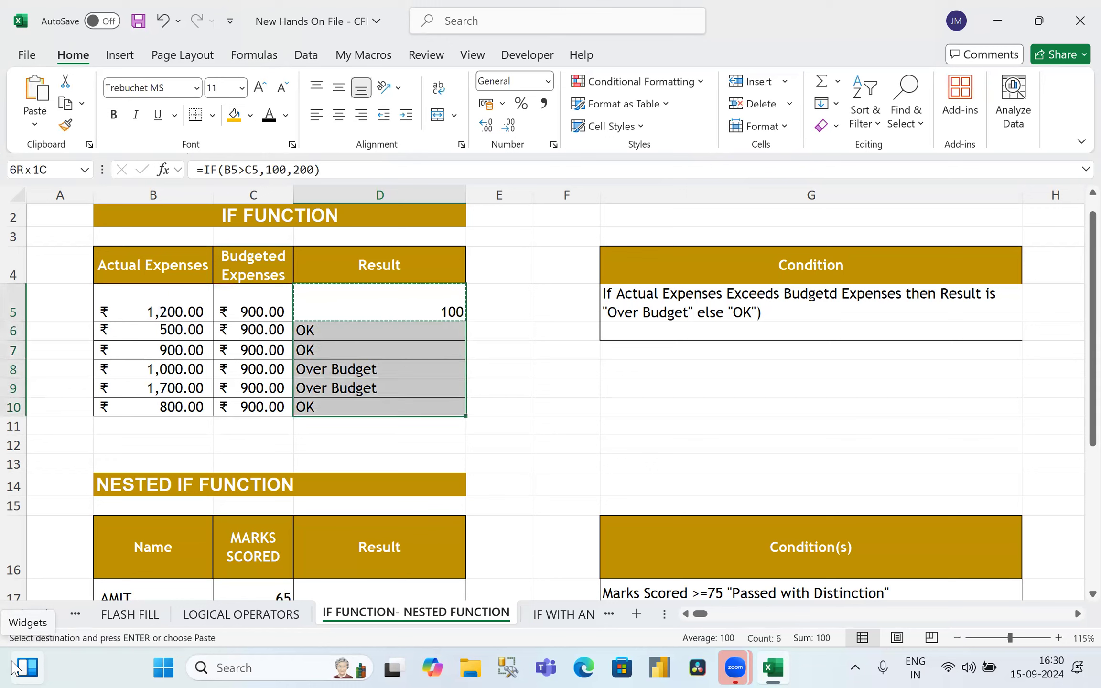
key("Return")
key("shift+Up")
key("shift+Up")
key("shift+Up")
key("shift+Up")
key("shift+Up")
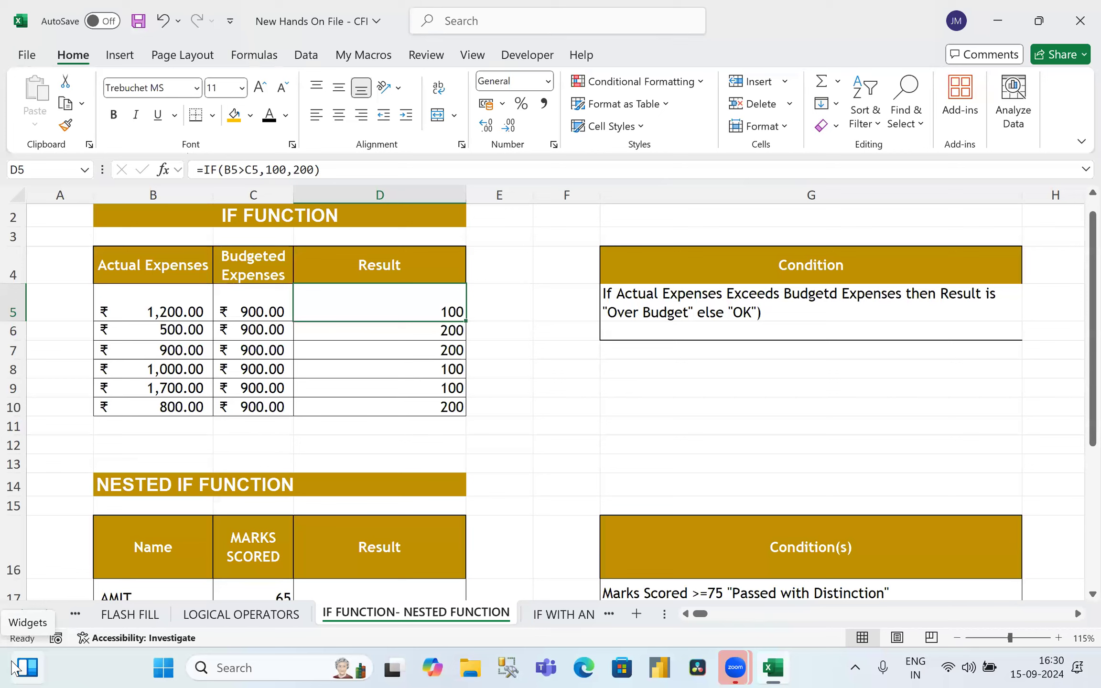
key("Down")
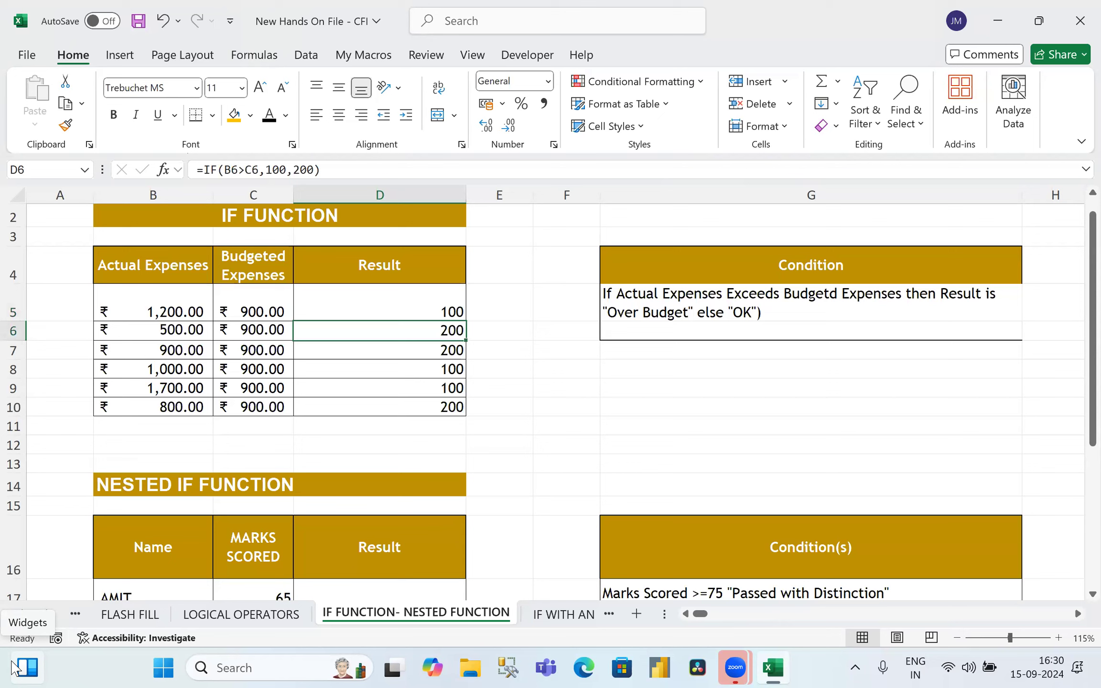
Step: Change the IF formula in D5 to return 1 as the true value and 0 as the false value
key("Up")
key("F2")
key("shift+Left")
key("shift+Left")
key("shift+Left")
key("shift+Left")
key("shift+Left")
key("shift+Left")
key("shift+Left")
type("1")
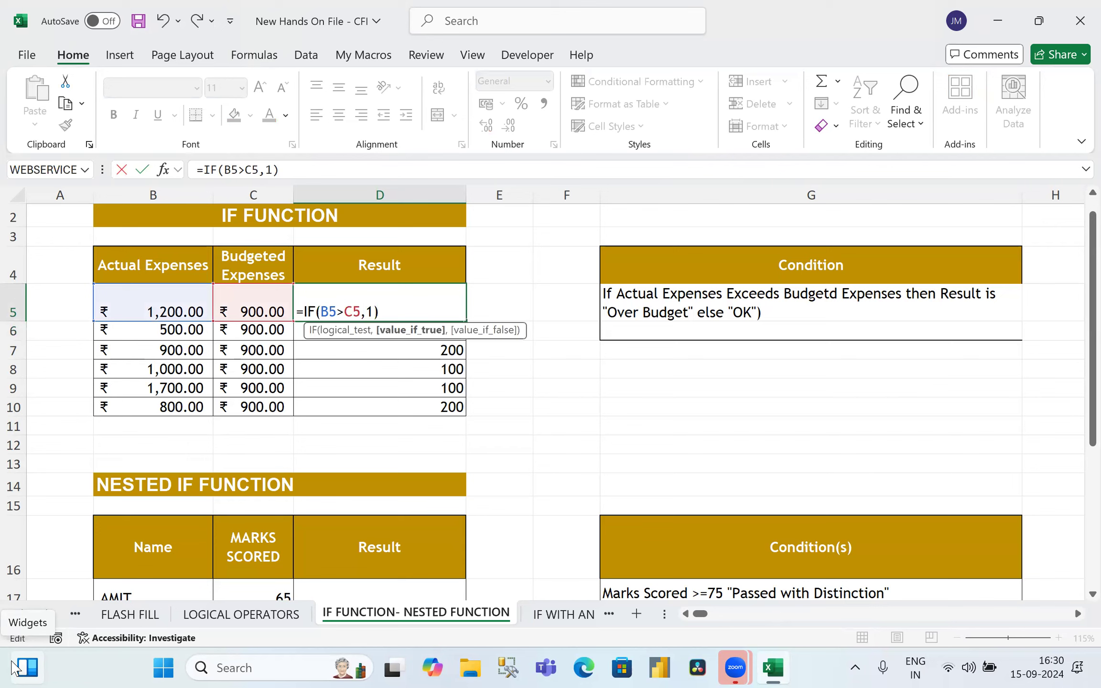
type(",0")
key("Return")
Step: Copy the IF formula with results 1 and 0 from D5 down through D10
key("Up")
key("ctrl+c")
key("shift+Down")
key("shift+Down")
key("shift+Down")
key("shift+Down")
key("shift+Down")
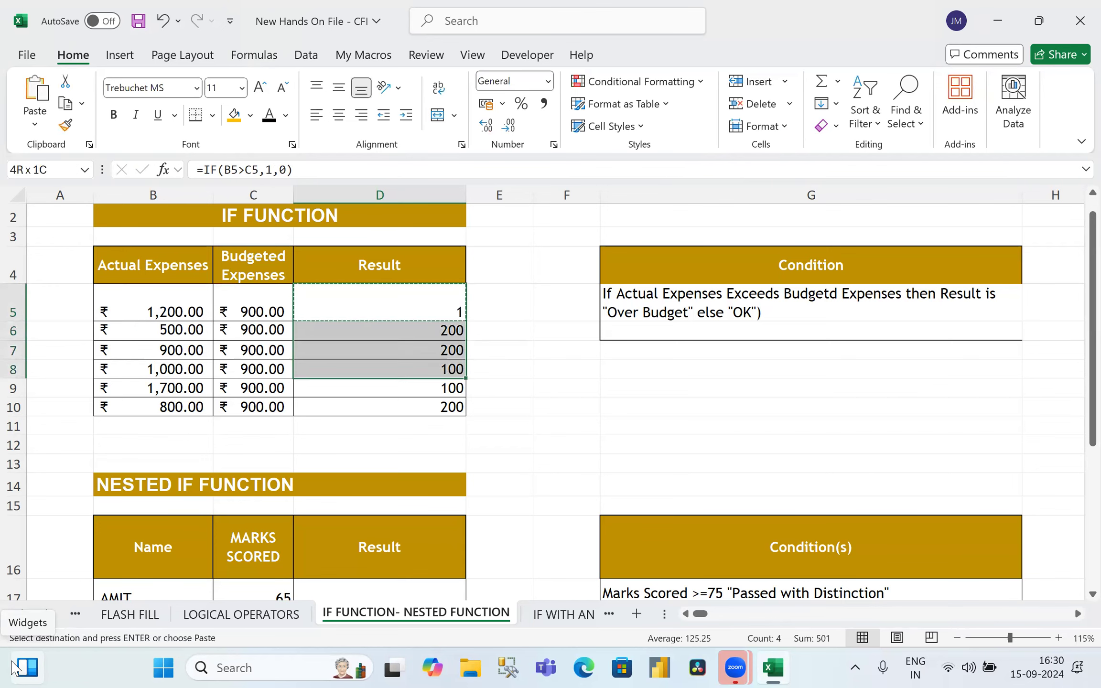
key("ctrl+v")
key("Escape")
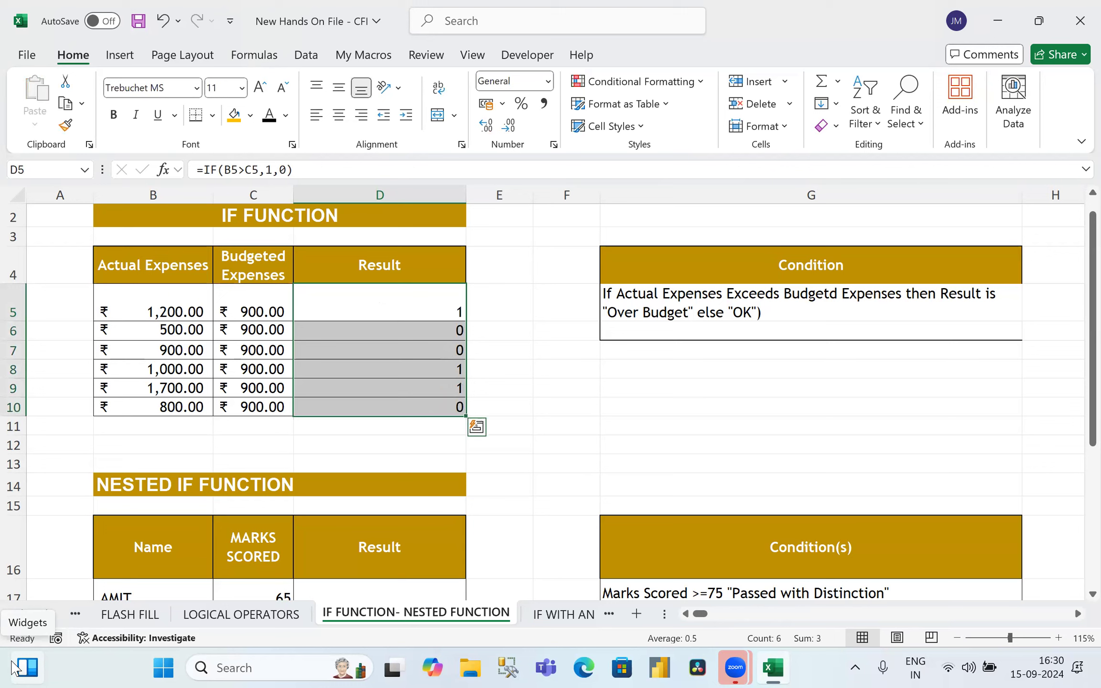
Step: Change the IF formula in D5 to return the difference B5-C5 when B5>C5 and 0 otherwise
key("Up")
key("Down")
key("F2")
key("BackSpace")
key("BackSpace")
key("BackSpace")
key("BackSpace")
key("BackSpace")
type(",")
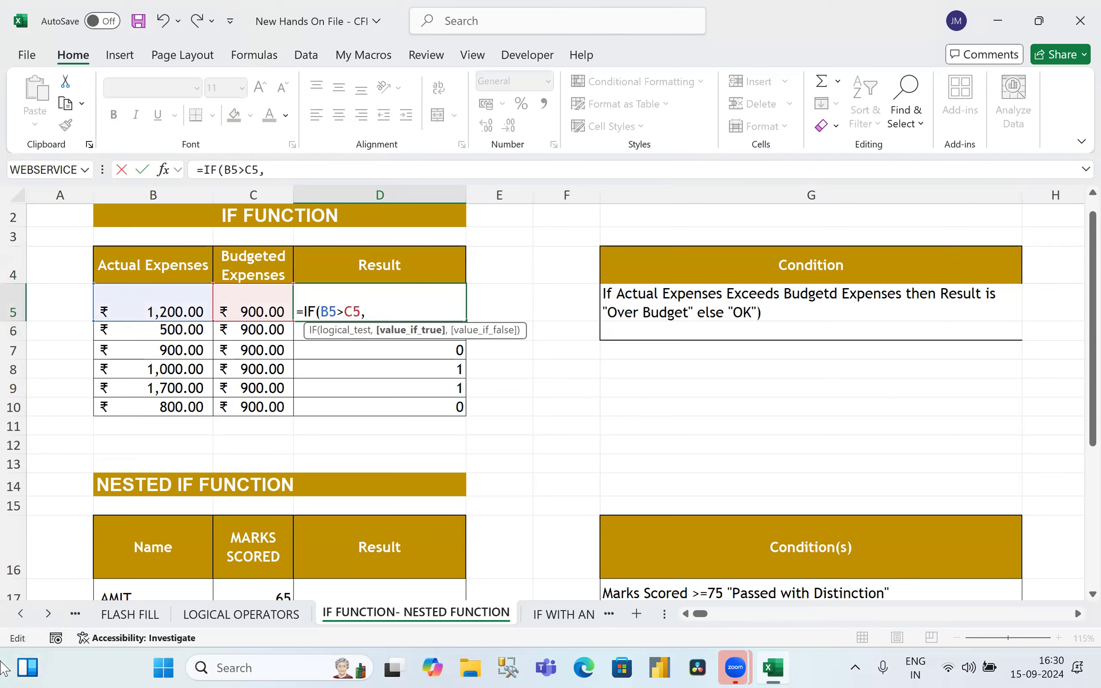
left_click(169, 299)
type("-")
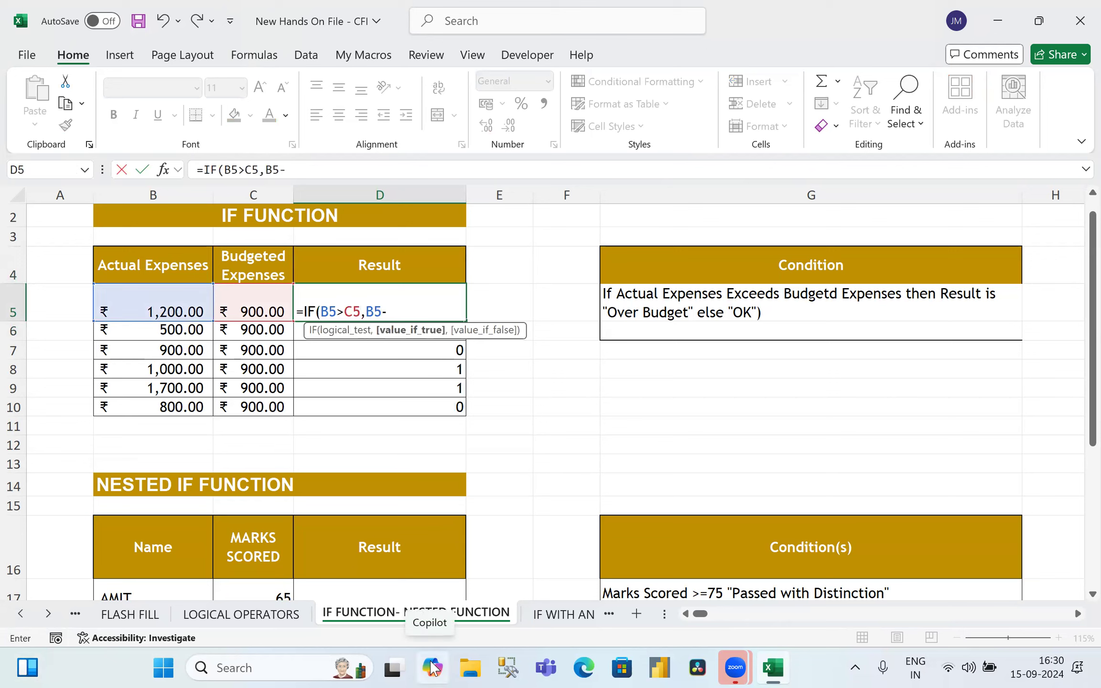
left_click(266, 301)
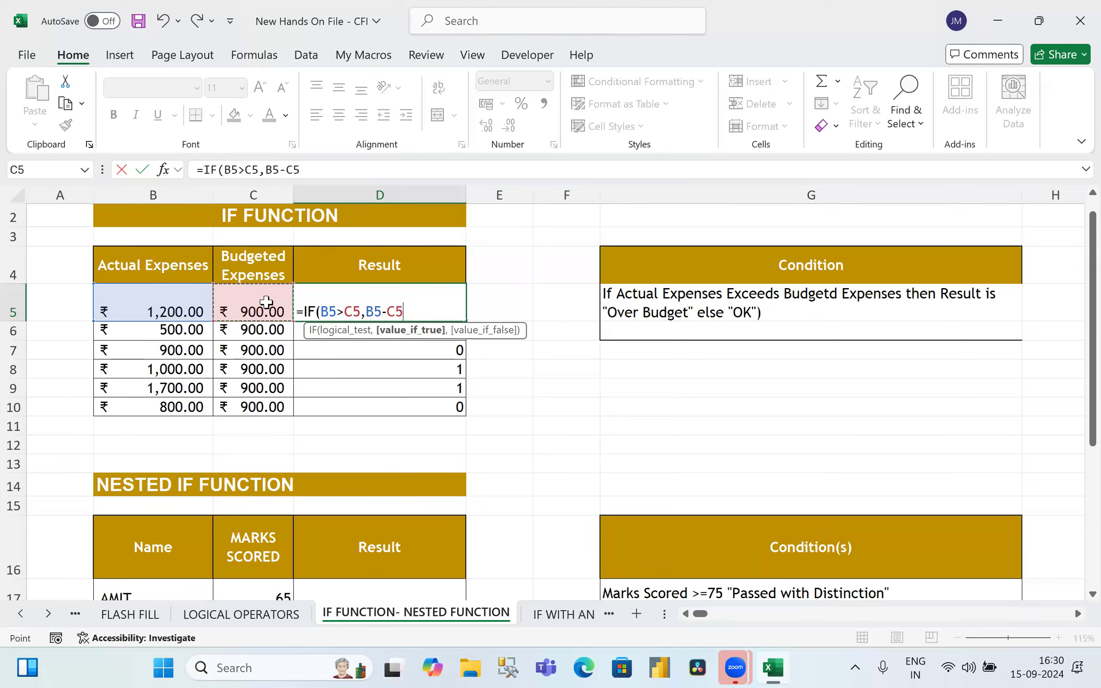
type(",")
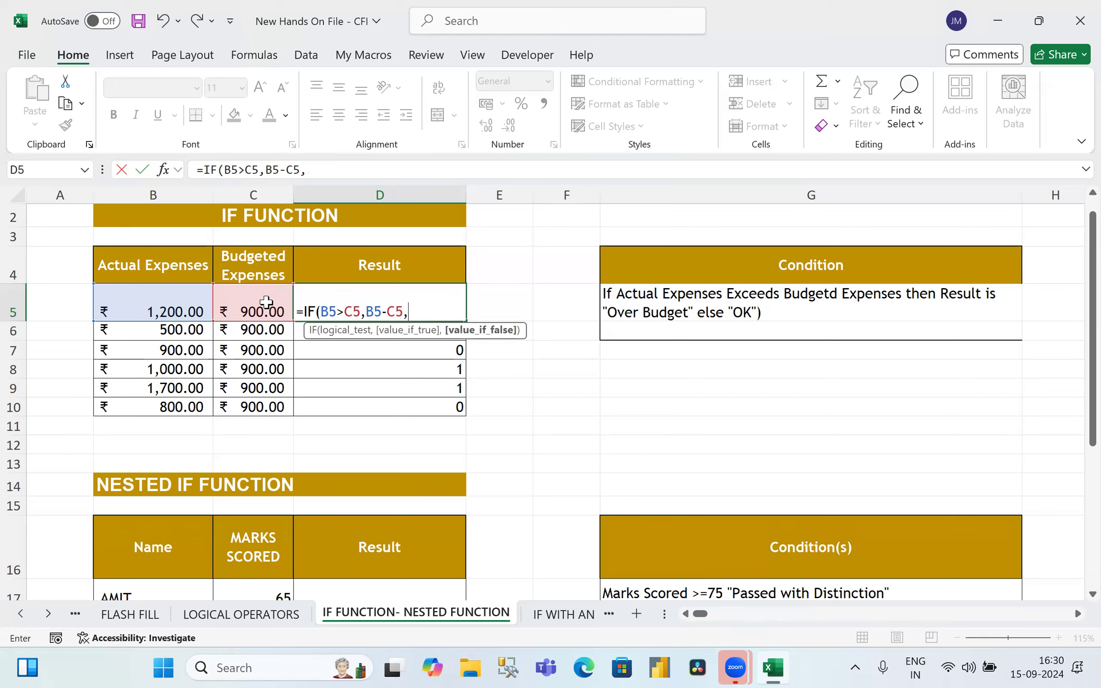
type("0)")
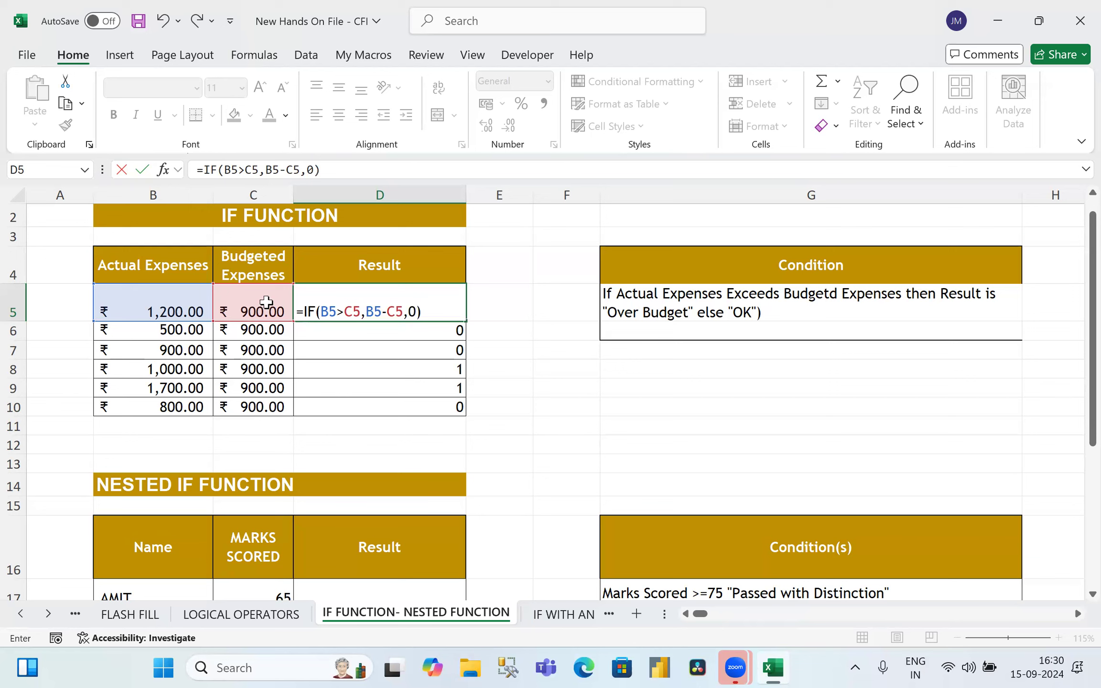
key("Return")
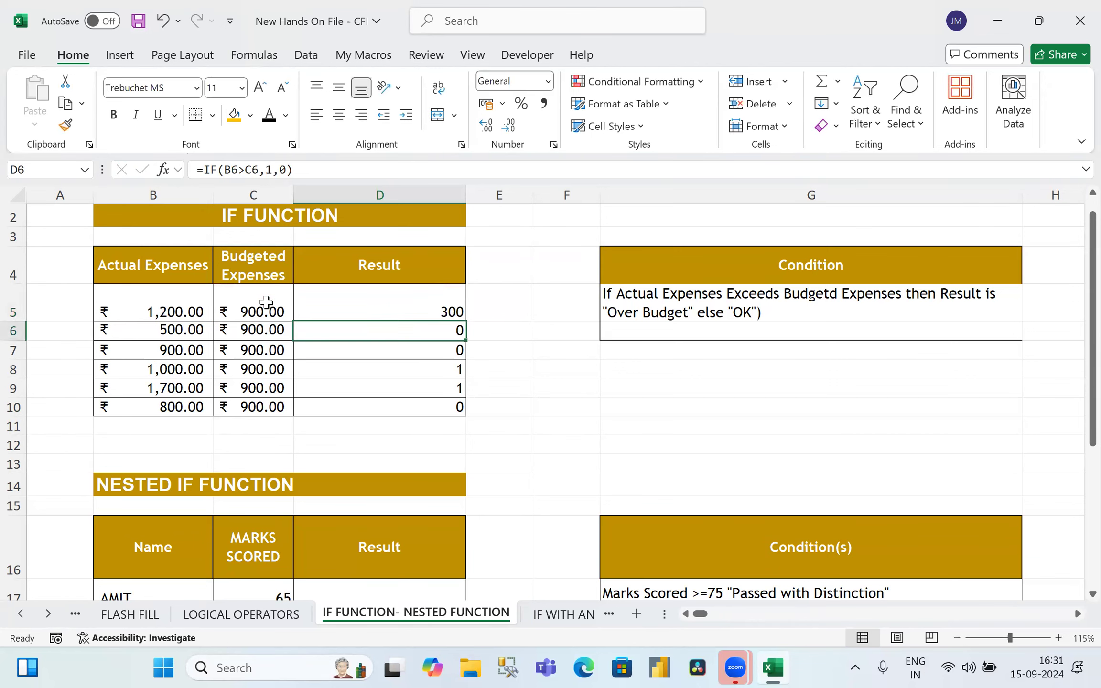
Step: Copy the IF formula that calculates the budget overrun from D5 down through D10
key("Up")
key("ctrl+c")
key("shift+Down")
key("shift+Down")
key("shift+Down")
key("shift+Down")
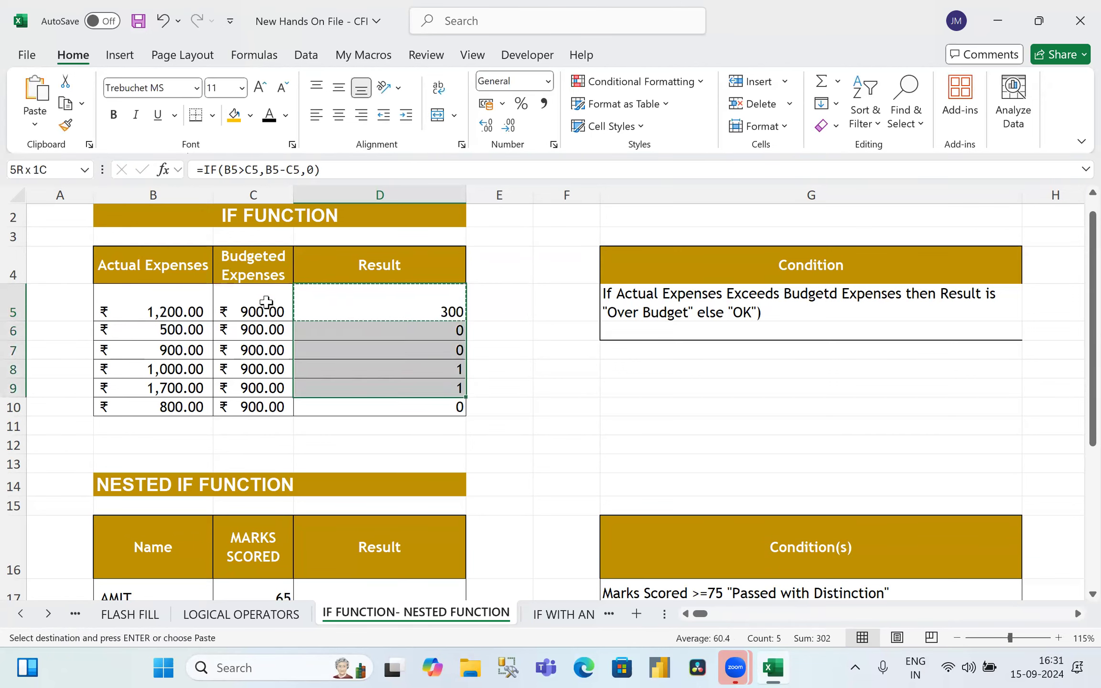
key("shift+Down")
key("ctrl+v")
key("Escape")
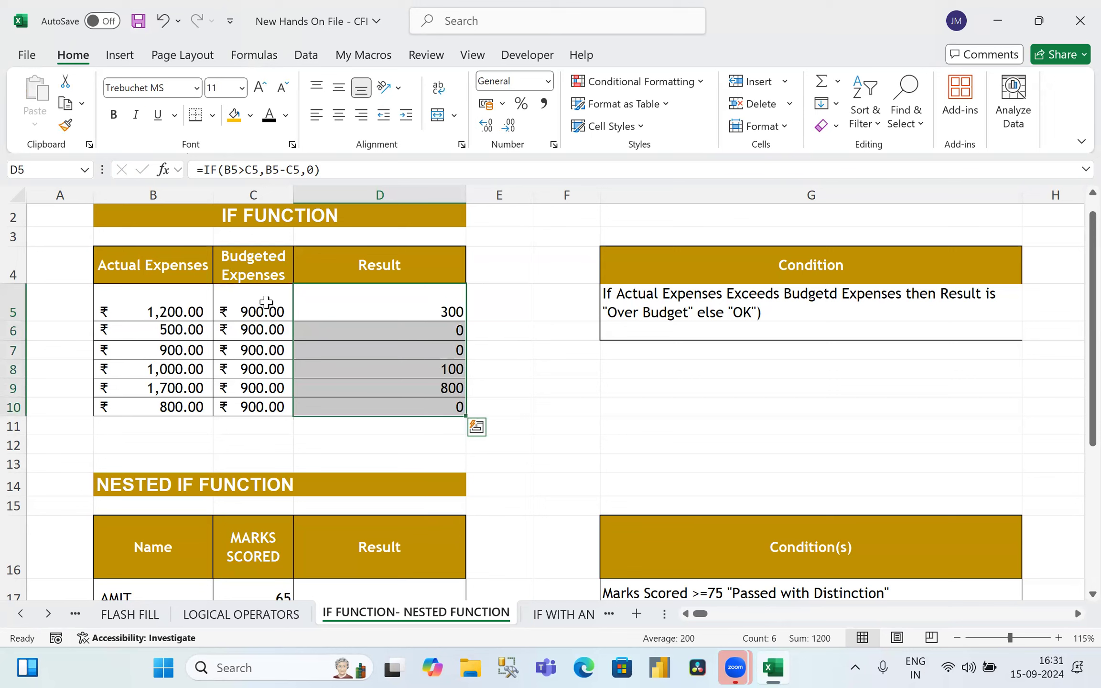
Step: Check the overrun formulas in D5 through D9, and reopen the one in D5 to review its arguments without changes
key("shift+Up")
key("shift+Up")
key("shift+Up")
key("shift+Up")
key("shift+Up")
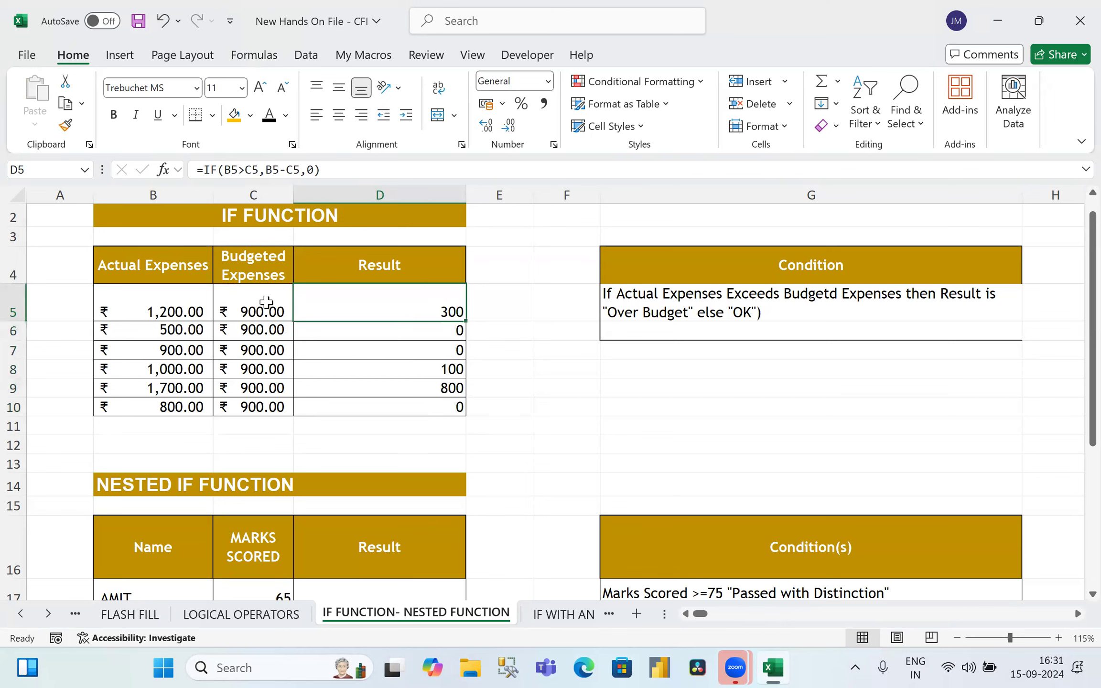
key("Down")
key("Down")
key("Down")
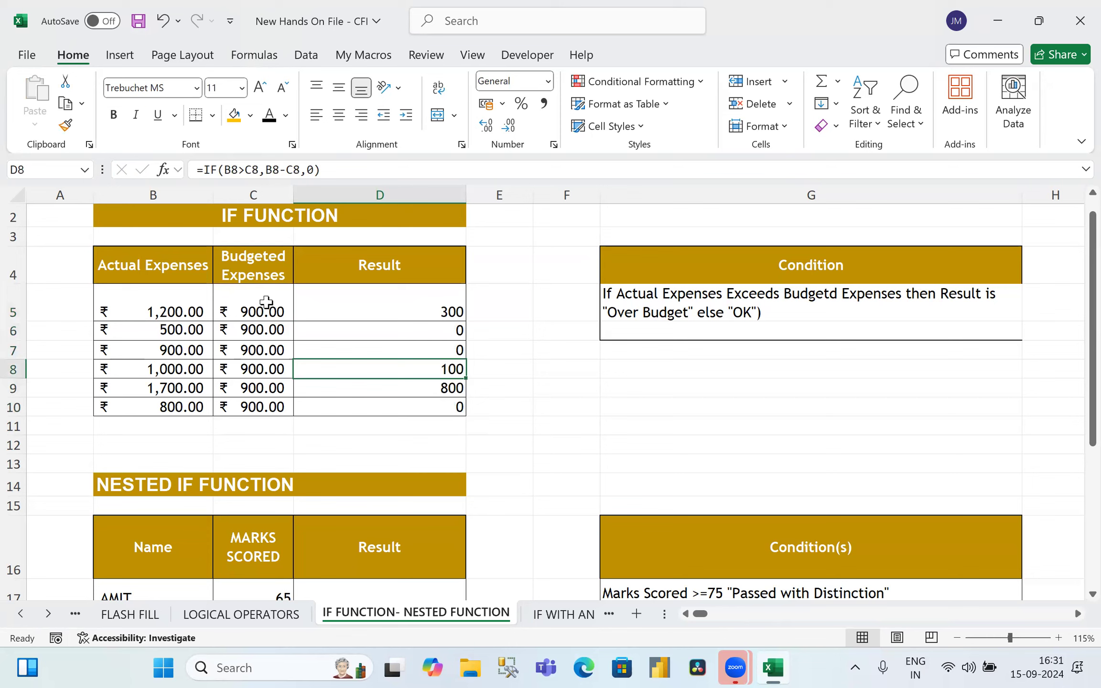
key("Down")
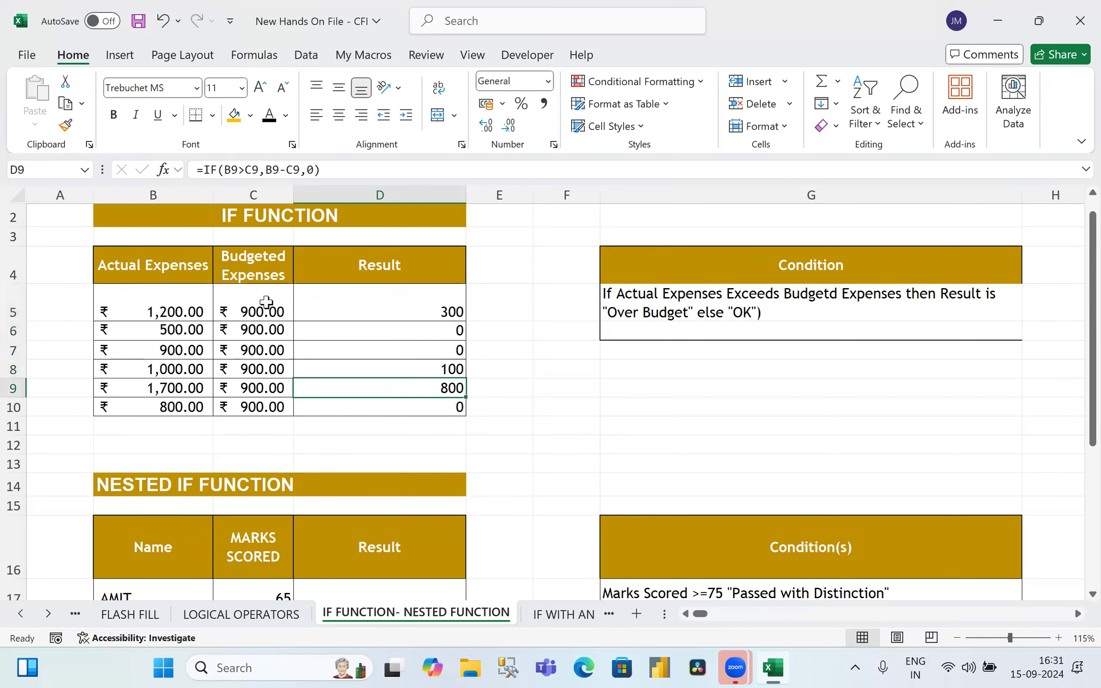
key("Up")
key("Up")
key("Up")
key("Up")
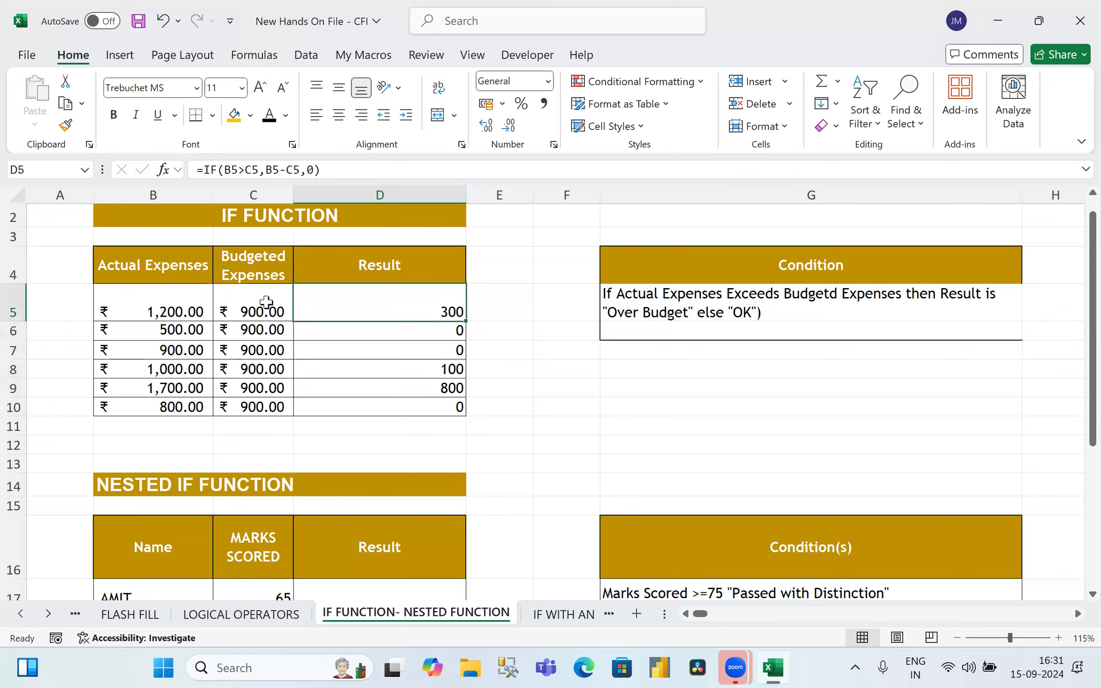
key("F2")
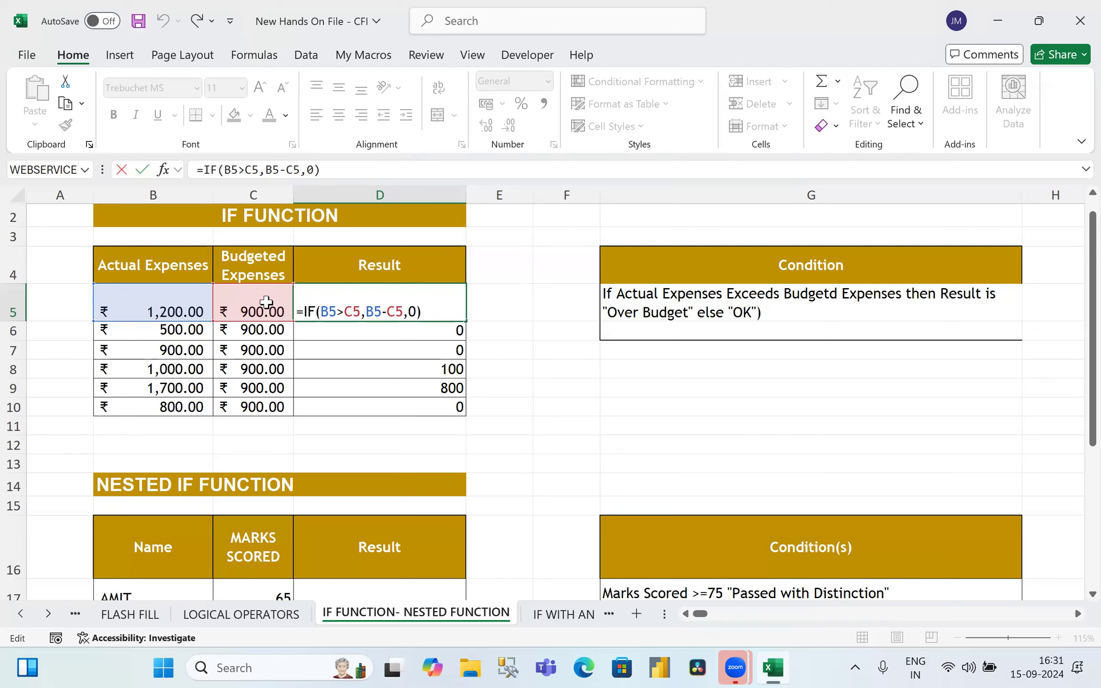
key("Return")
key("Up")
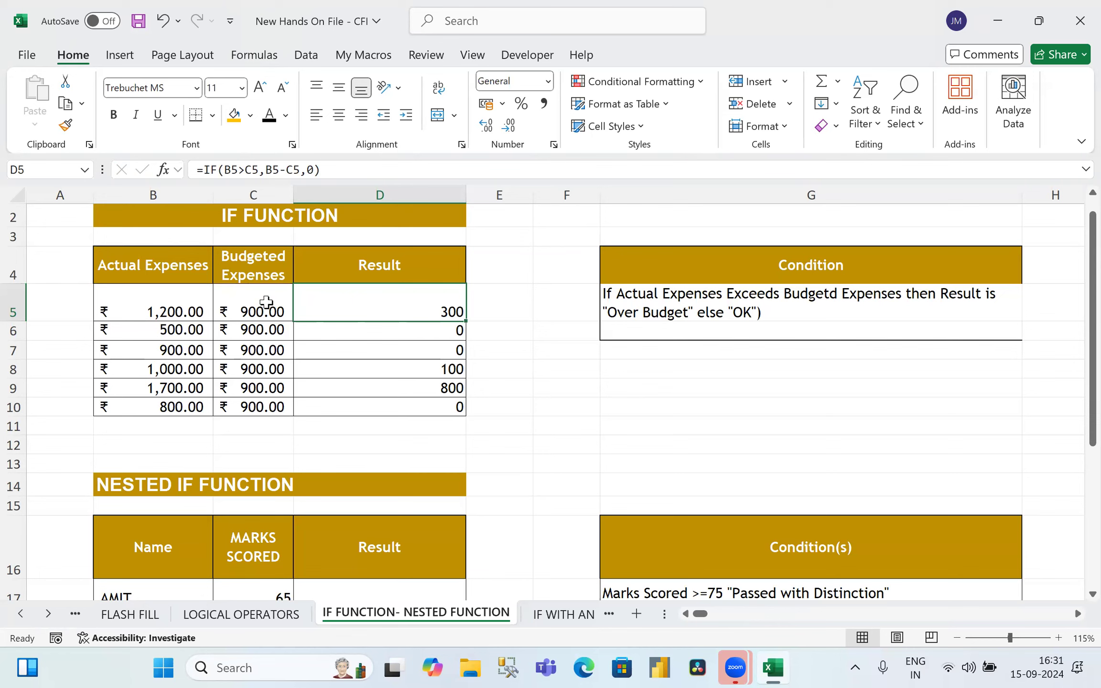
Step: Examine the nested IF exercise's marks table and its grading conditions, ending on the first Result cell, D17
key("Down")
key("Down")
key("Down")
key("Down")
key("Down")
key("Down")
key("Down")
key("Down")
key("Down")
key("Down")
key("Down")
key("Down")
key("Down")
key("Down")
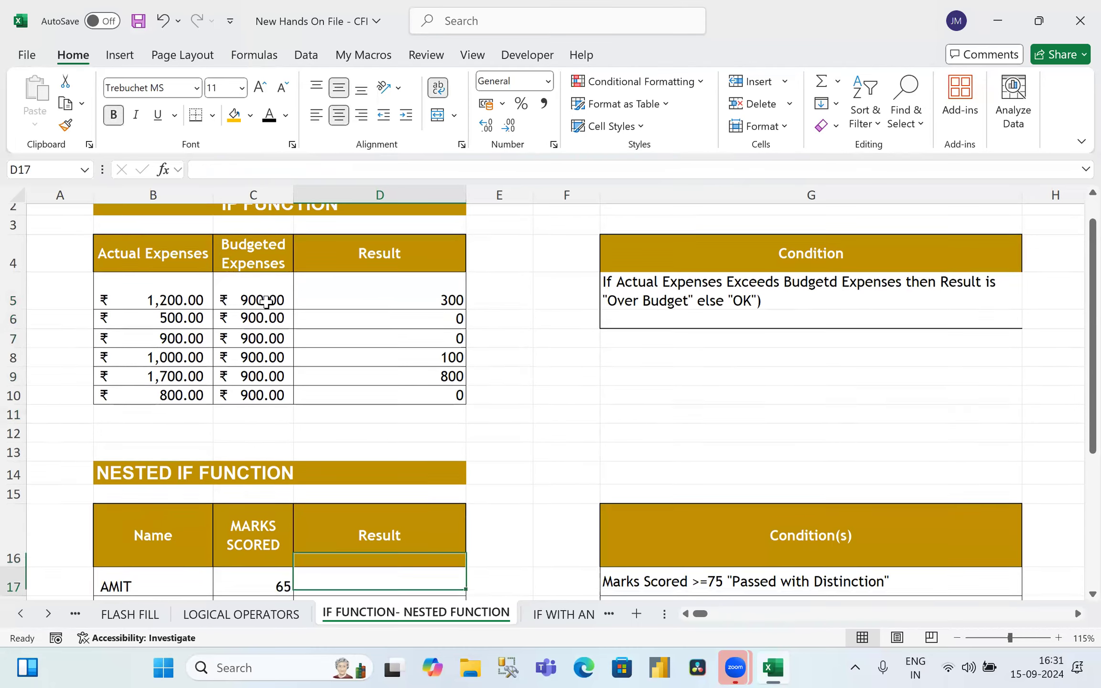
key("Down")
key("Down")
key("Down")
key("Down")
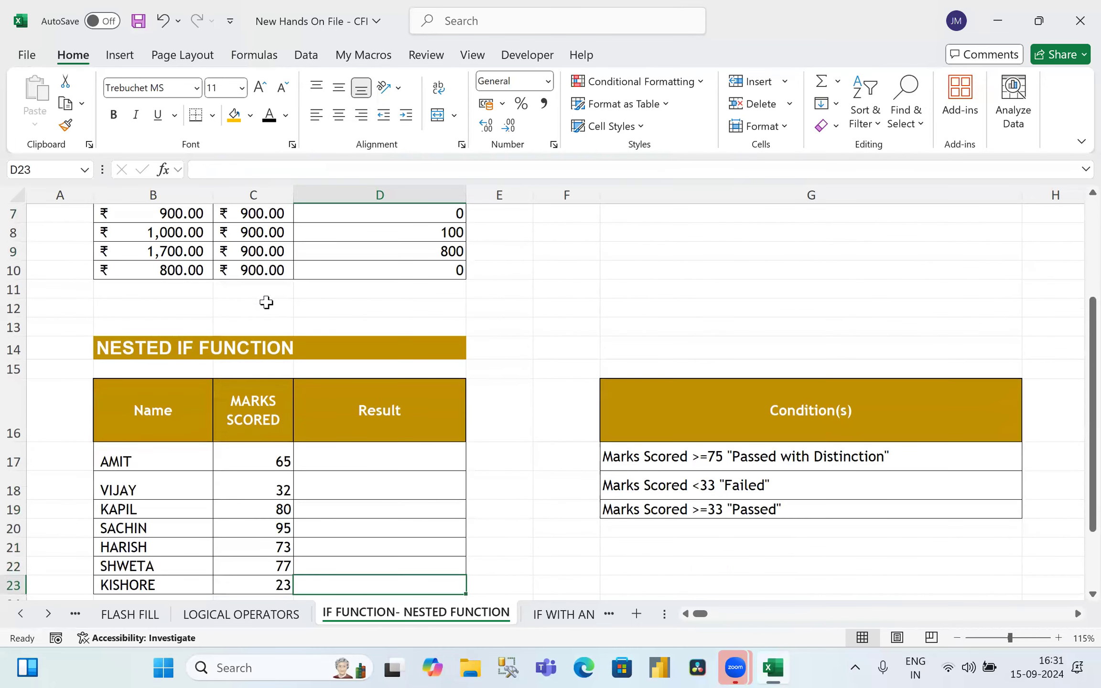
key("Down")
key("Up")
key("Up")
key("Up")
key("Up")
key("Up")
key("Up")
key("Up")
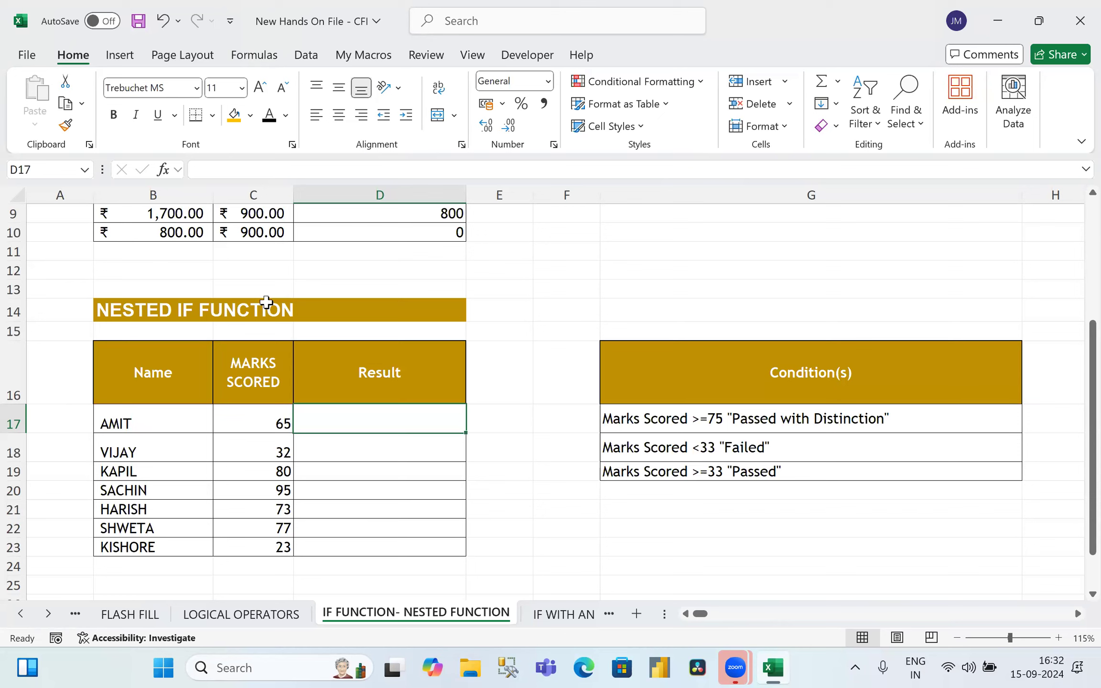
type("=")
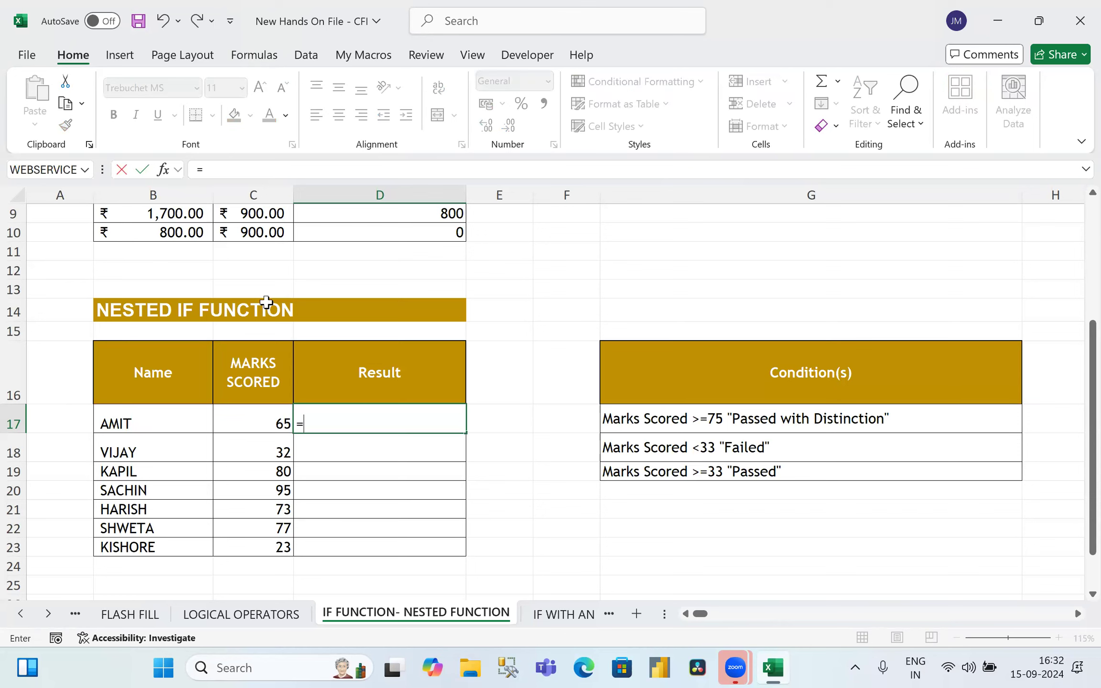
type("if")
key("Escape")
key("Escape")
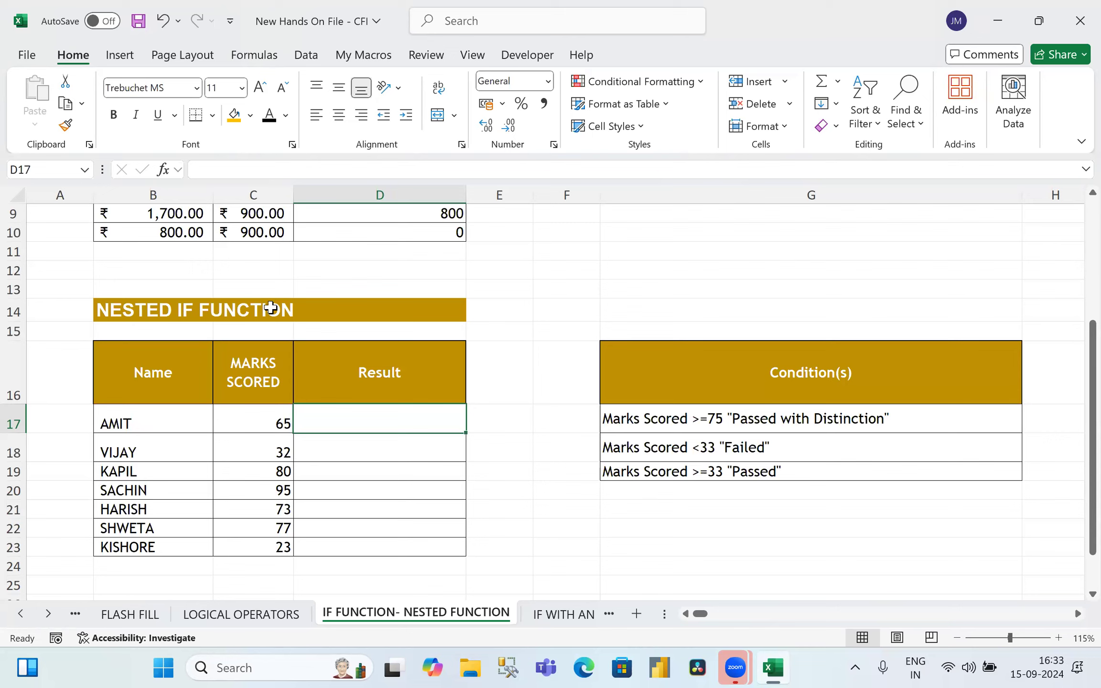
Step: Start an IF formula in D17 that returns "Passed with Distinction" when the marks in C17 are >=75
type("=")
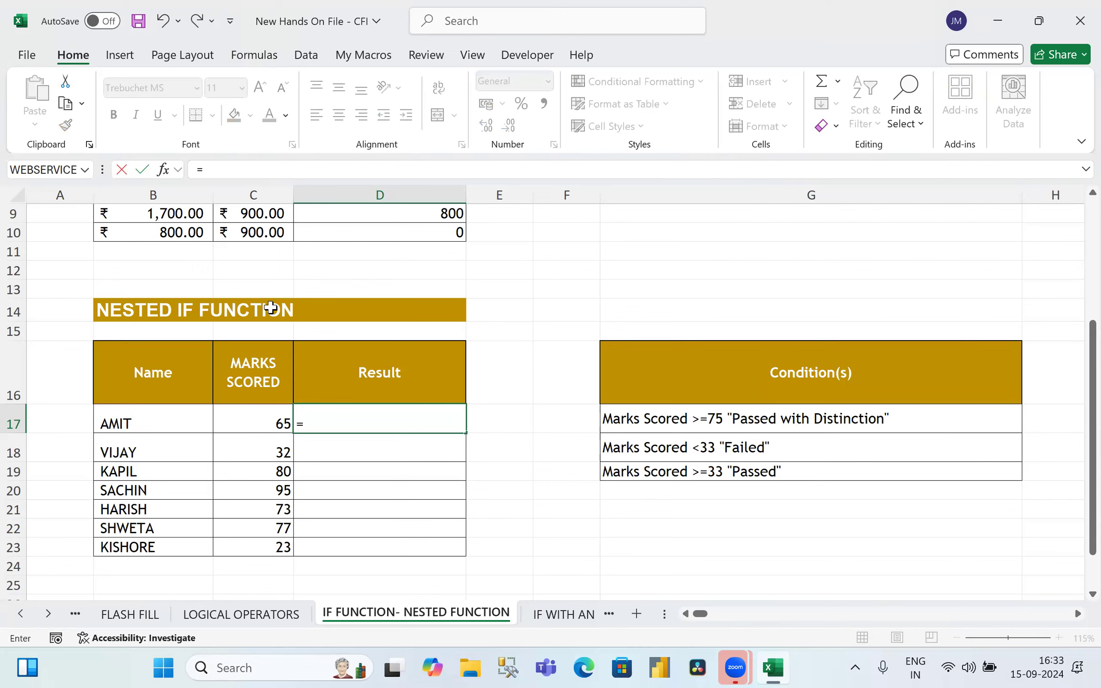
type("if(")
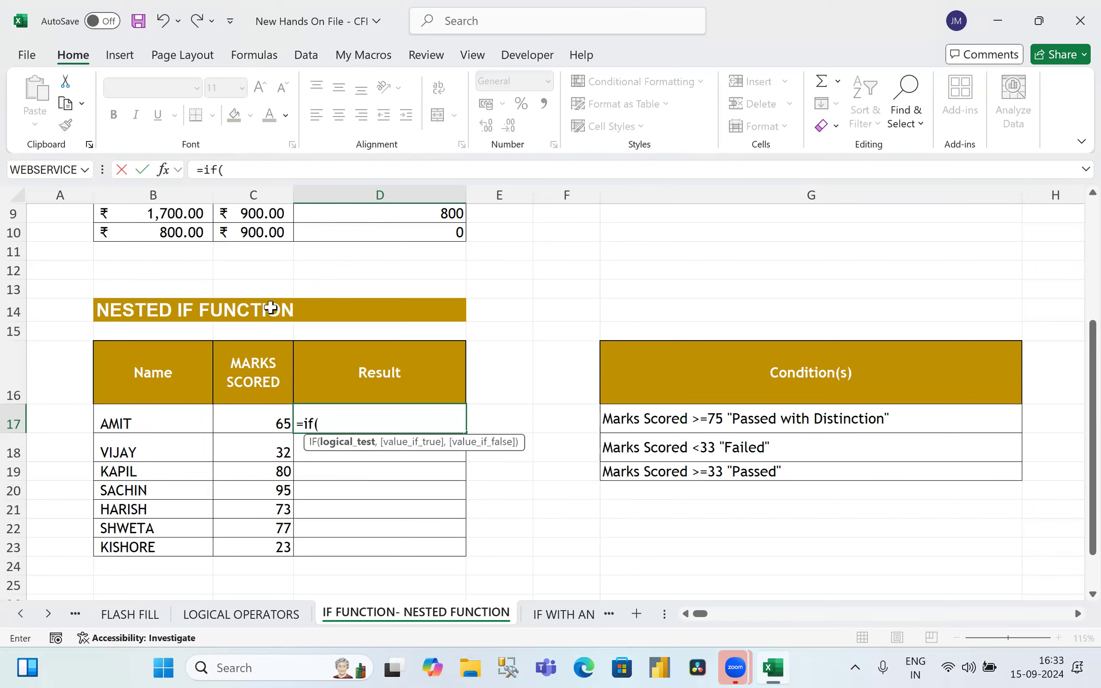
left_click(263, 419)
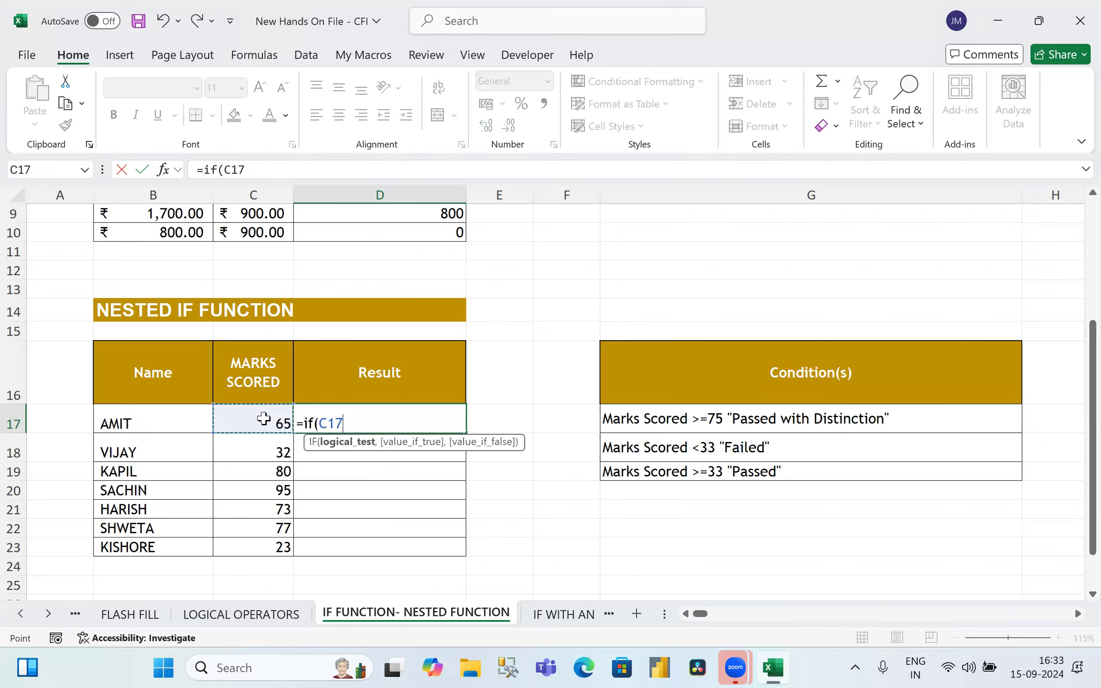
type(">=75,\"P")
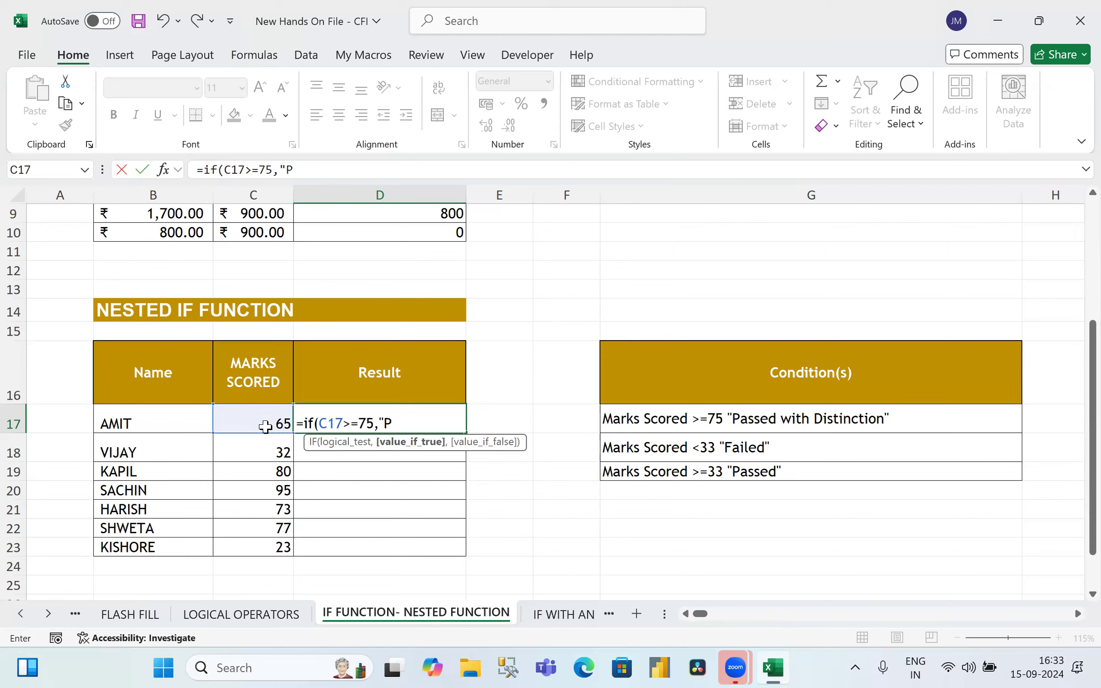
type("assed with")
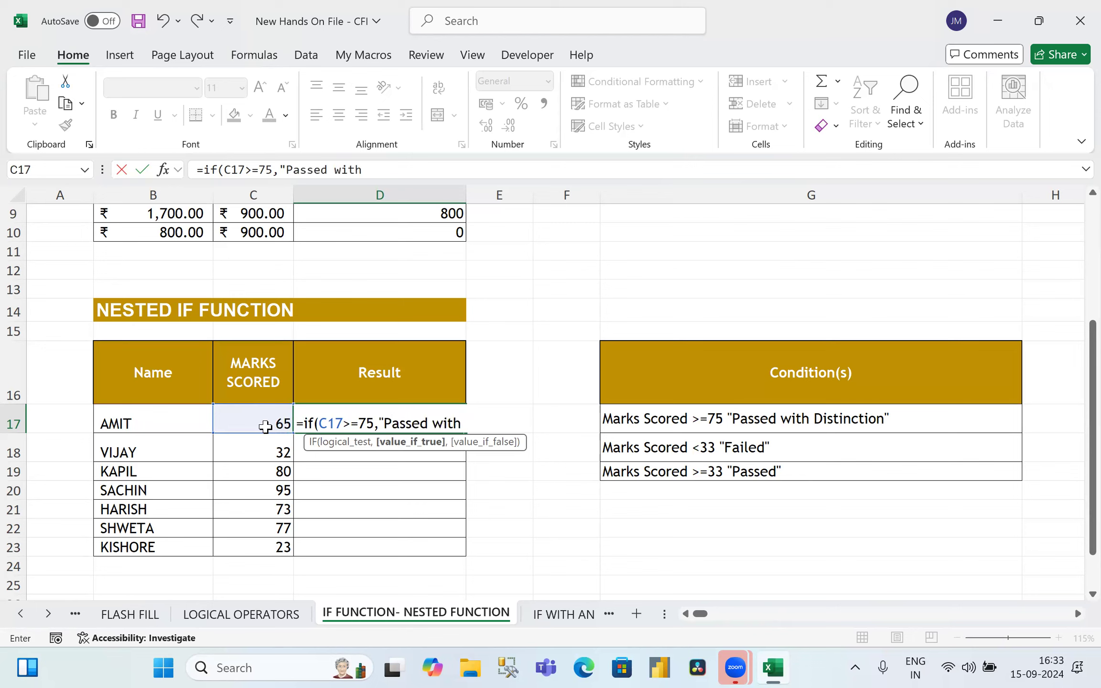
type(" Distinction")
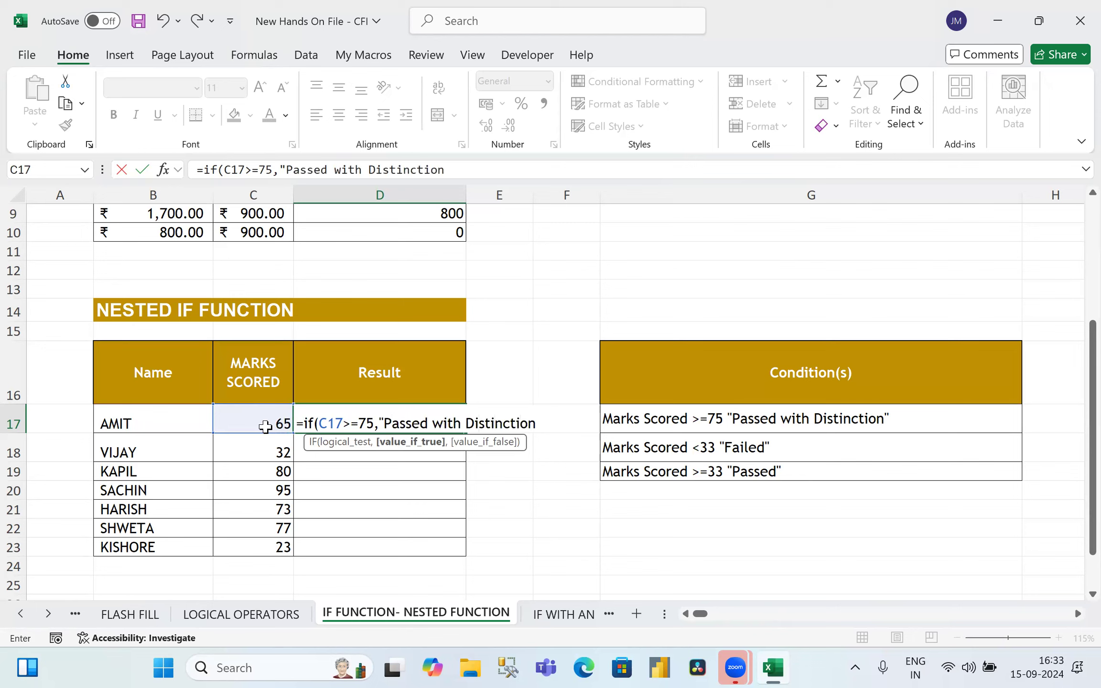
type("\",")
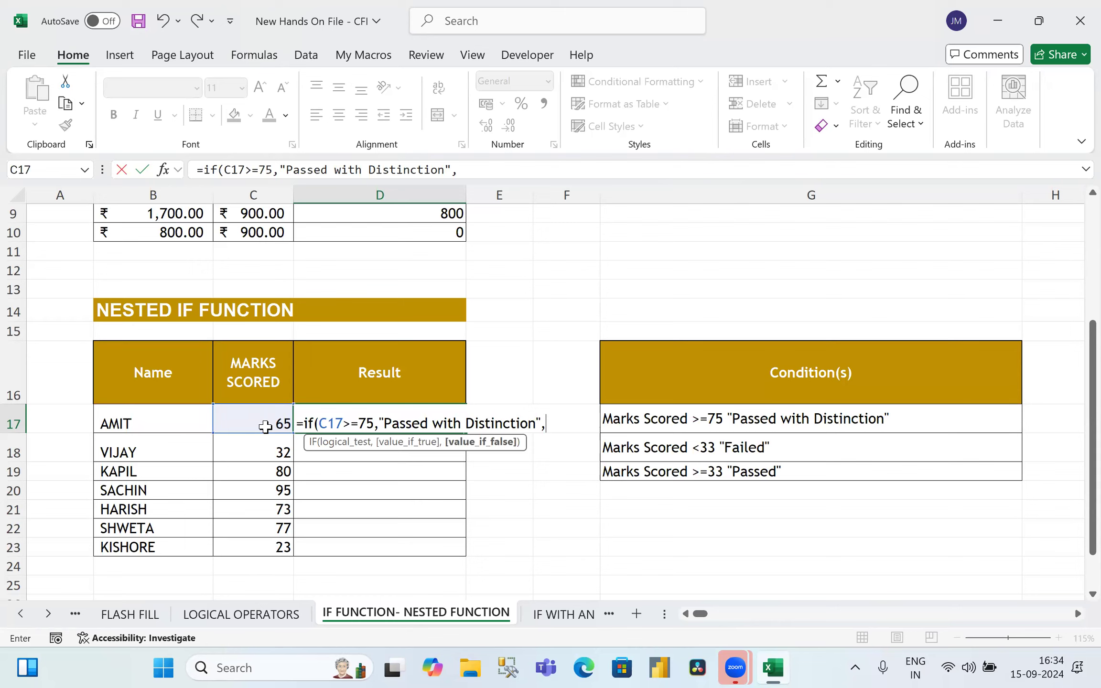
Step: Complete D17's formula by nesting a second IF that returns "Passed" when C17>=33 and "Failed" otherwise
type("I")
key("BackSpace")
type("IF(")
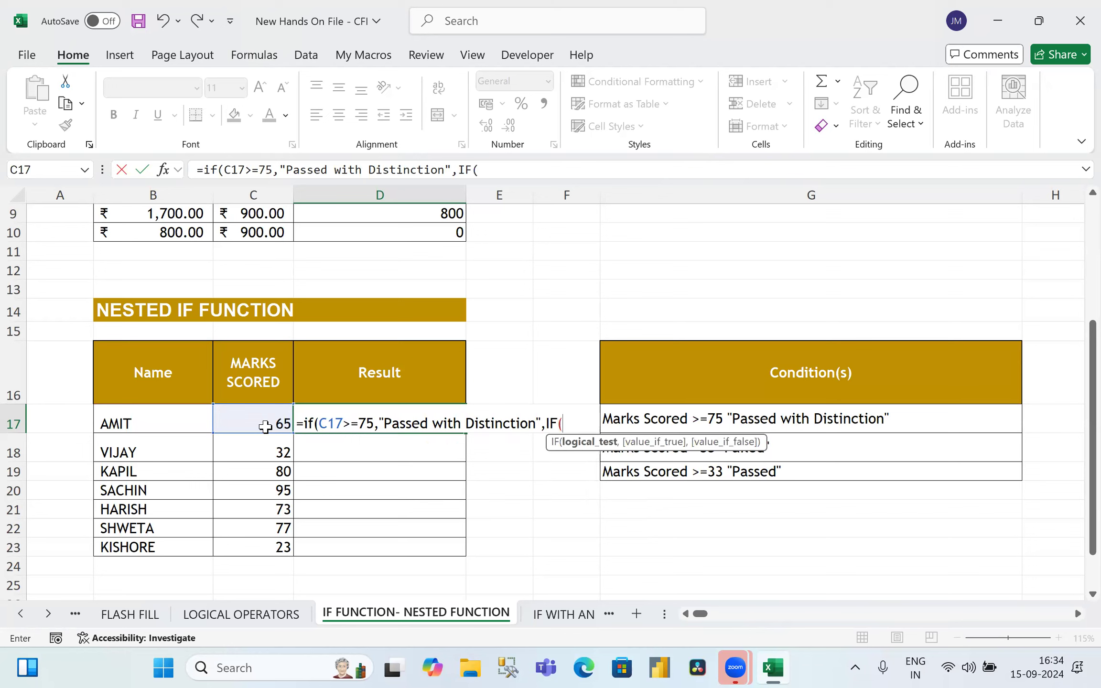
left_click(249, 417)
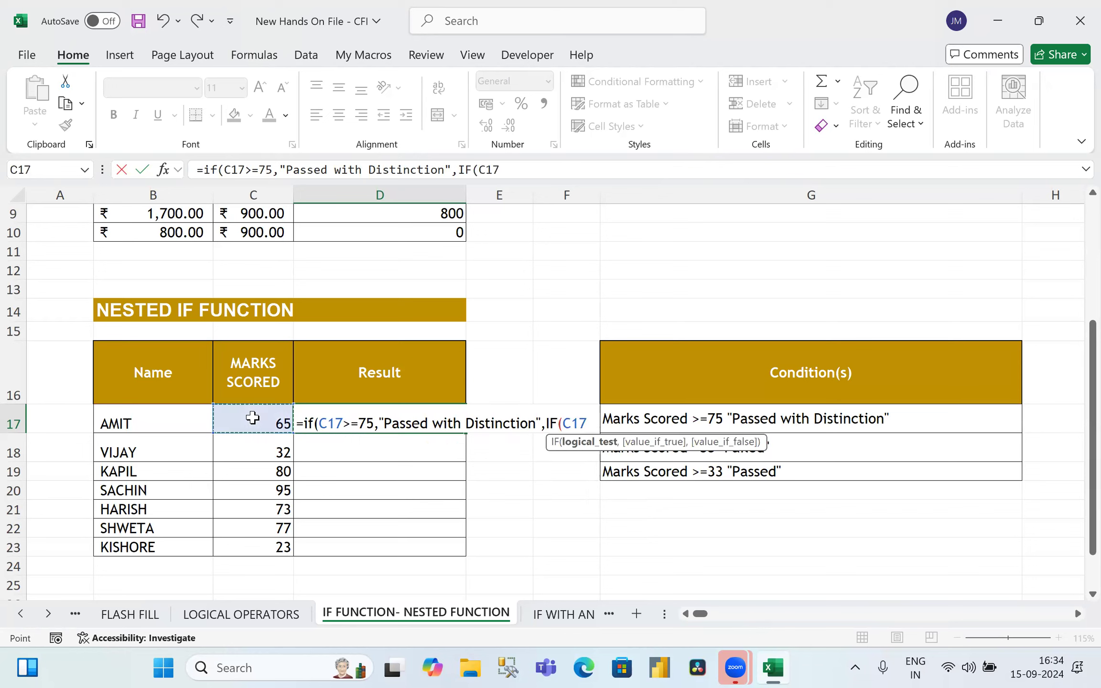
type(">=33")
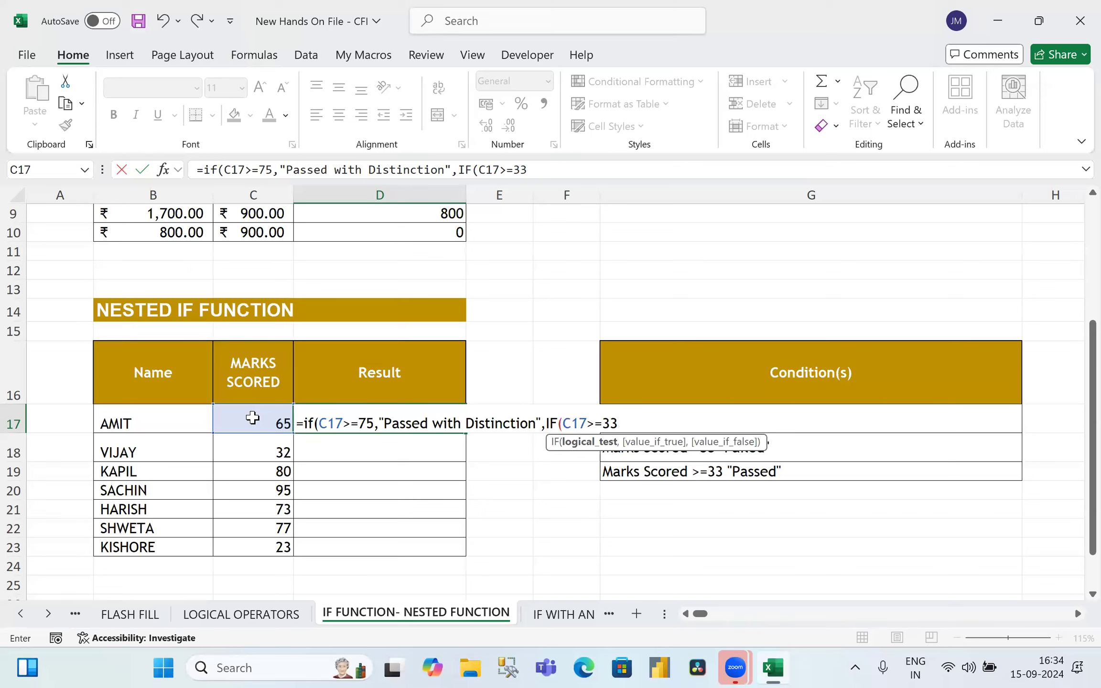
type(",\"")
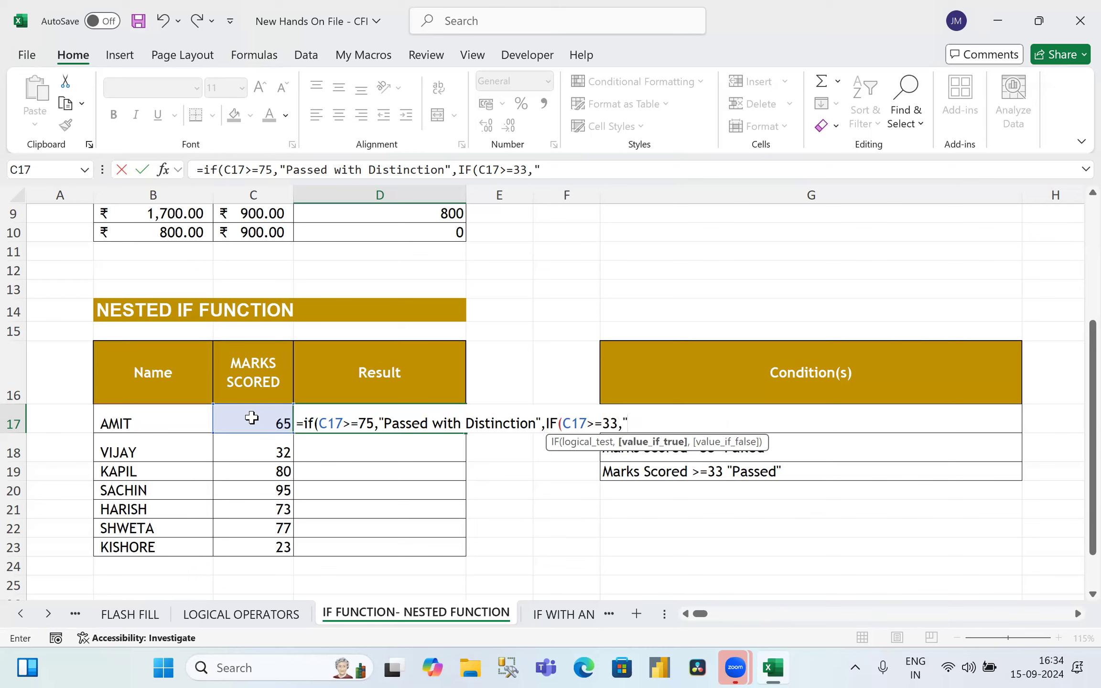
key("Return")
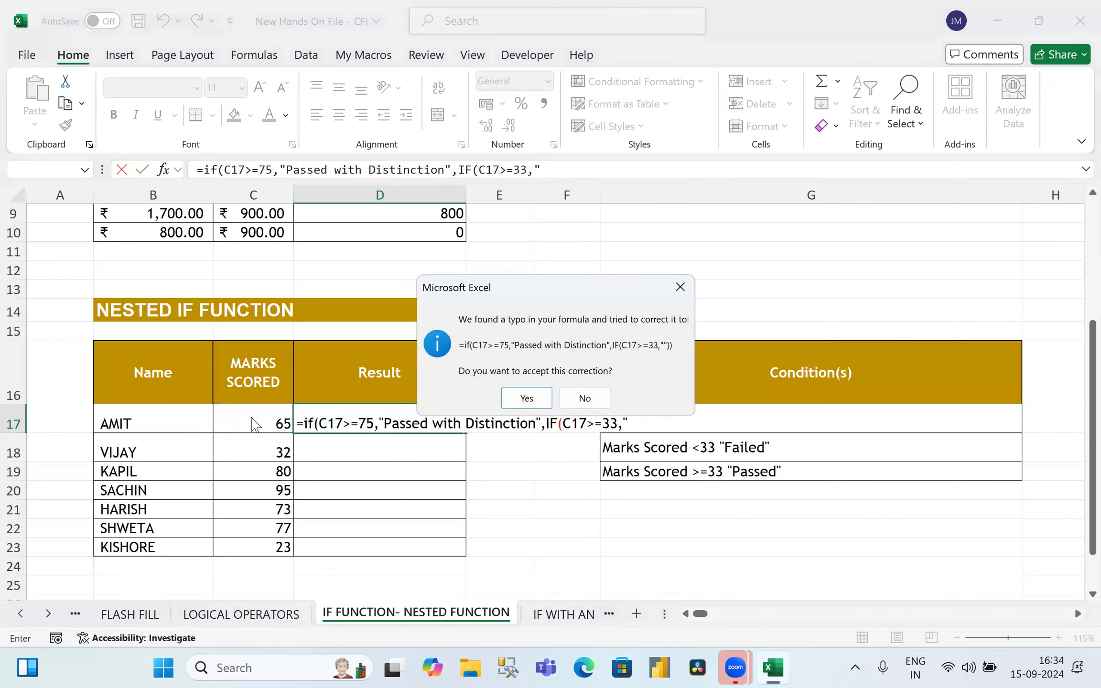
key("n")
key("Return")
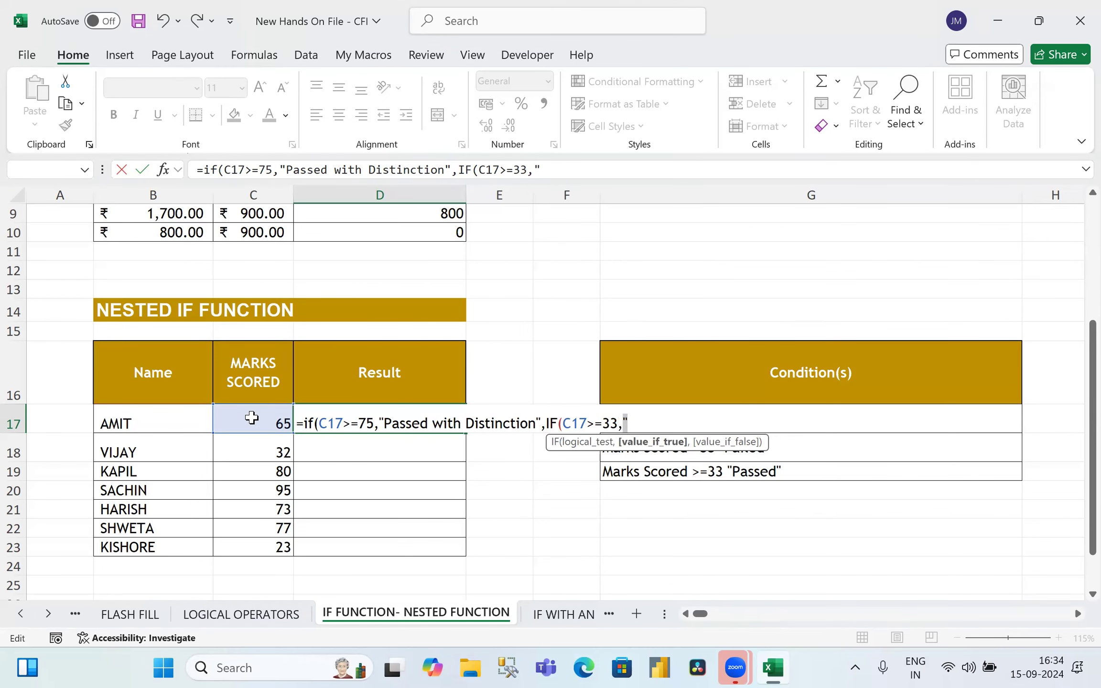
type("Passed\"")
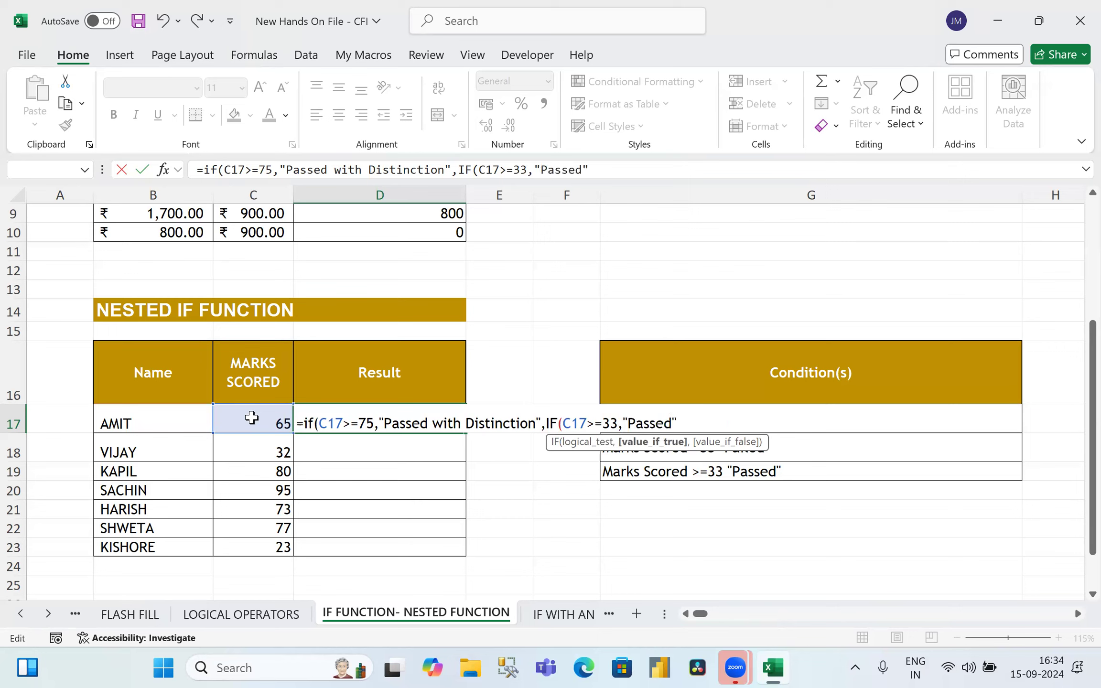
type(",")
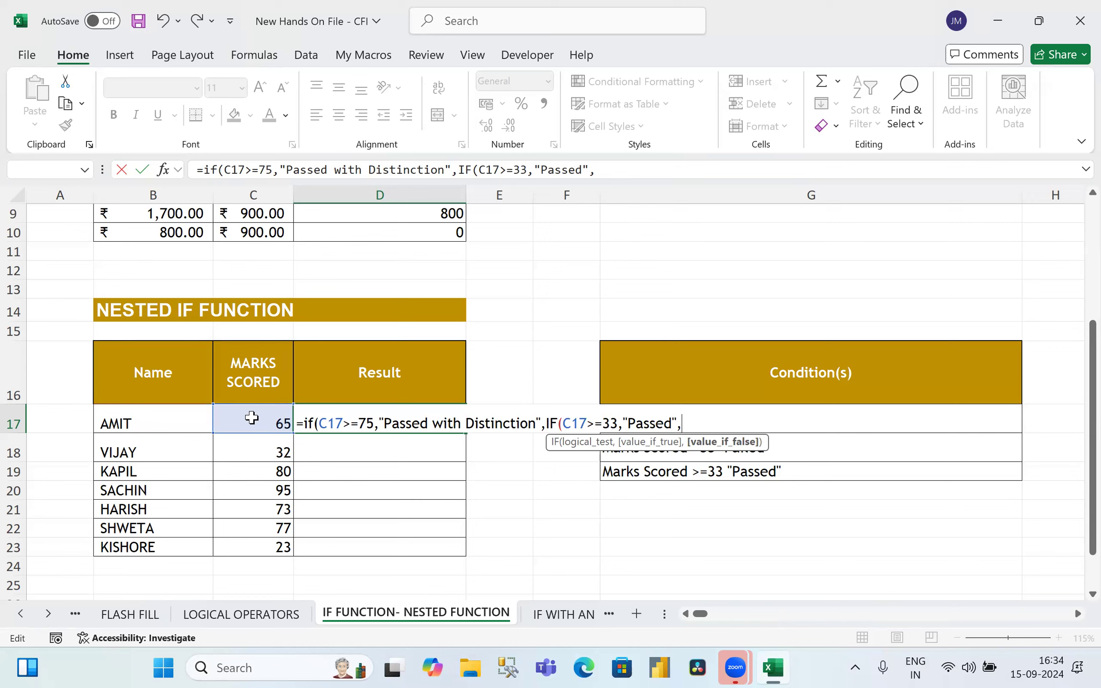
type("\"Failed\")")
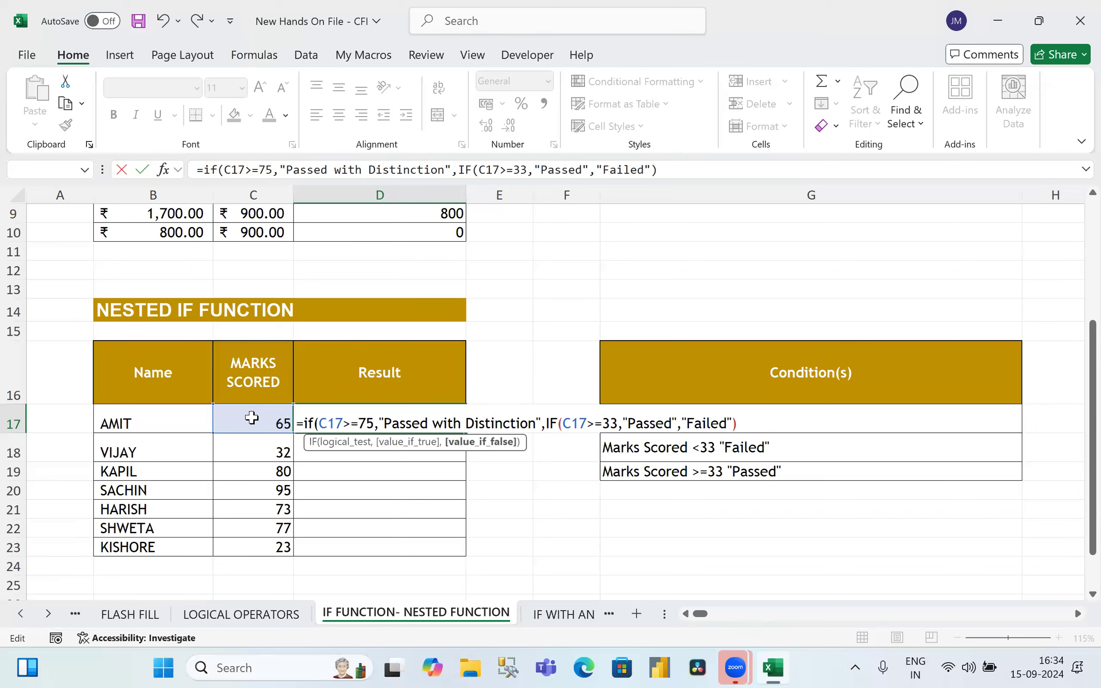
type(")")
key("Return")
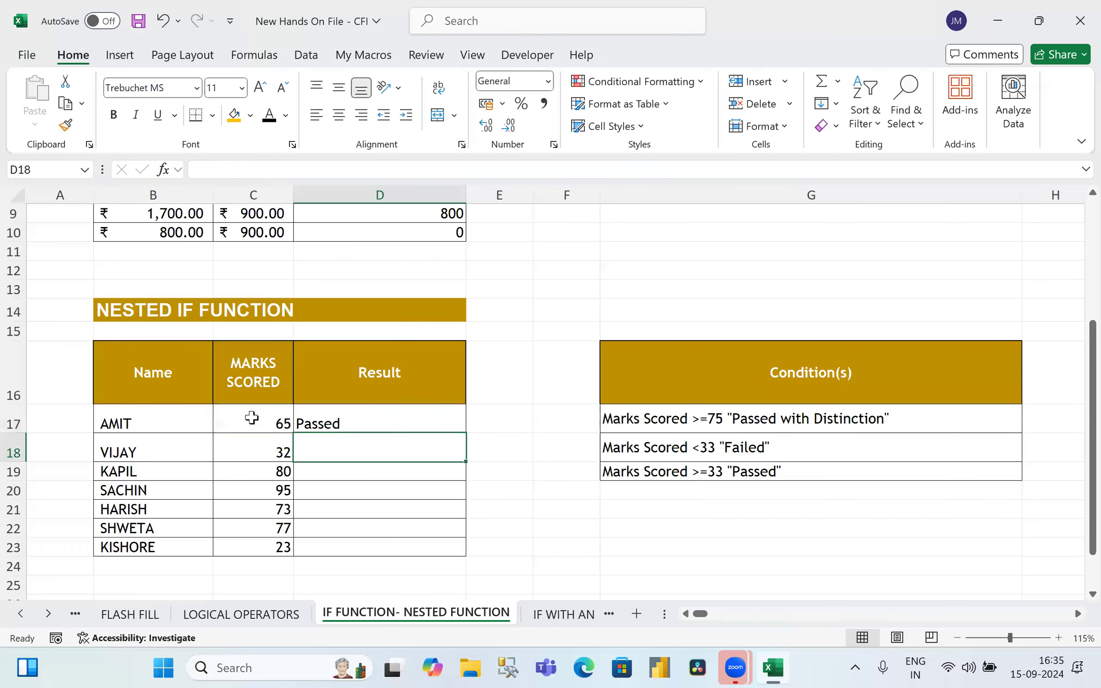
Step: Copy the nested IF grading formula from D17 down the Result column through D23
key("Up")
key("ctrl+c")
key("shift+Down")
key("shift+Down")
key("shift+Down")
key("shift+Down")
key("shift+Down")
key("shift+Down")
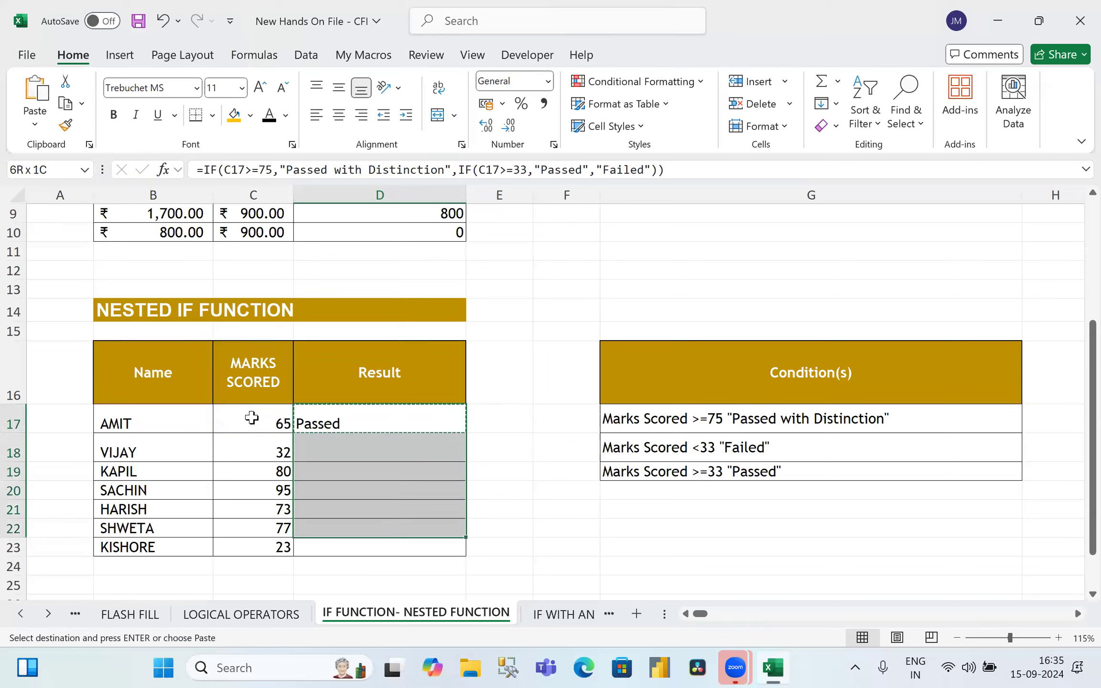
key("ctrl+v")
key("Right")
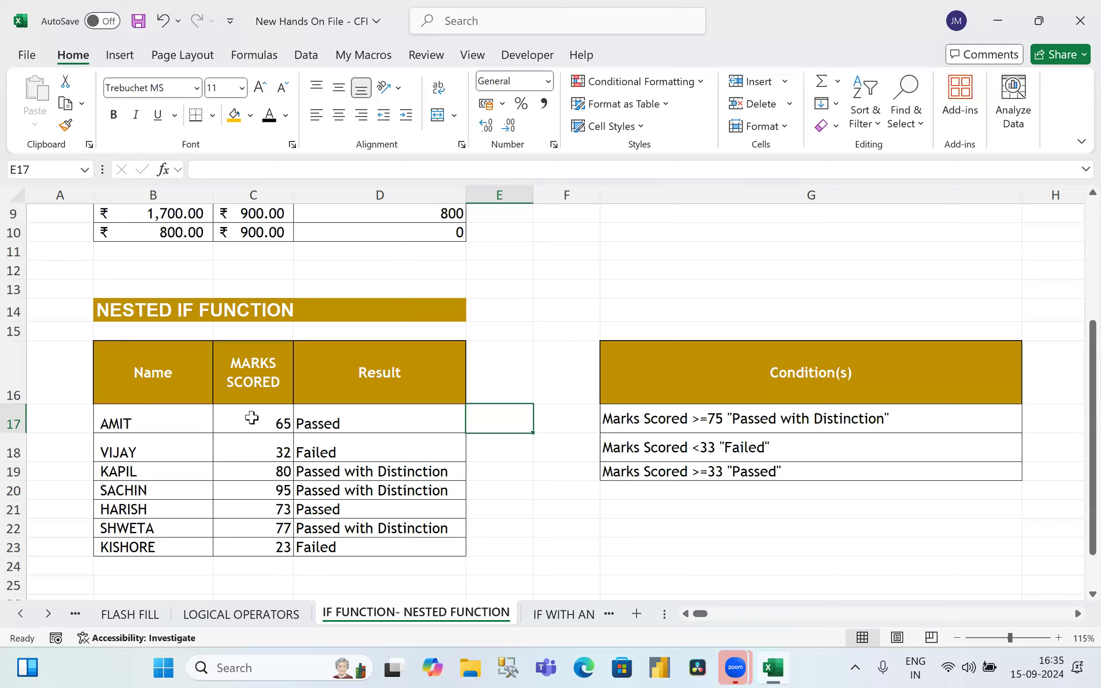
Step: Check the copied grading formulas in the Result cells D17 through D20
key("Left")
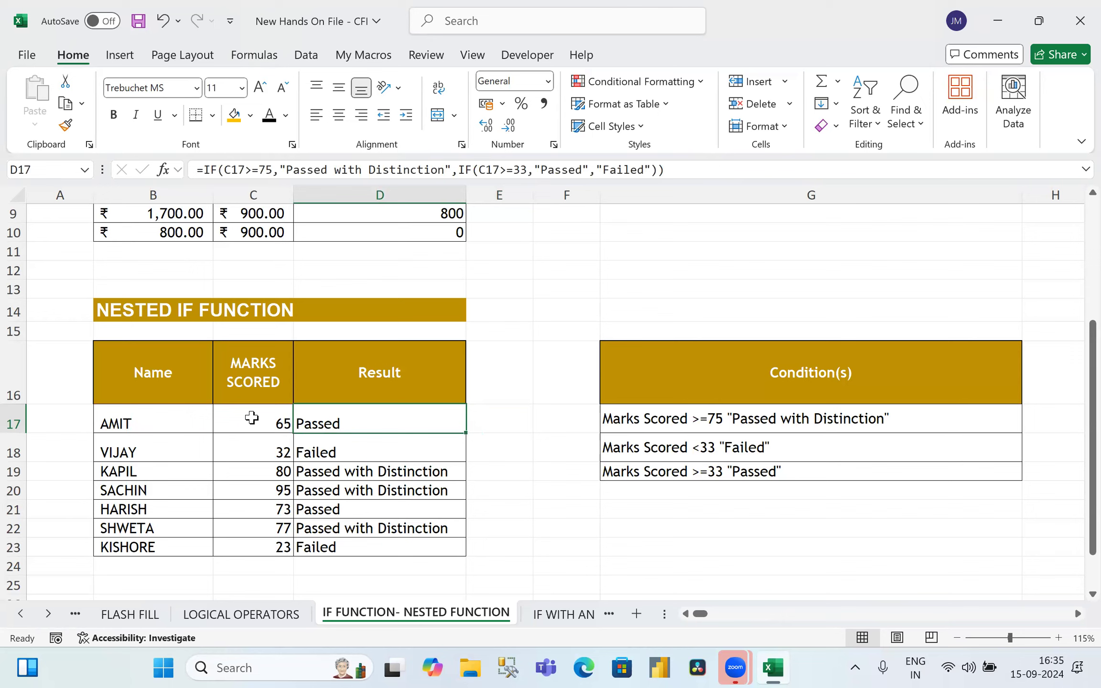
key("Down")
key("Down")
key("Down")
key("Up")
key("Up")
key("Up")
Step: Start an alternative IF formula in E17 that tests C17>=33 first and returns "PASSED" when true
key("Right")
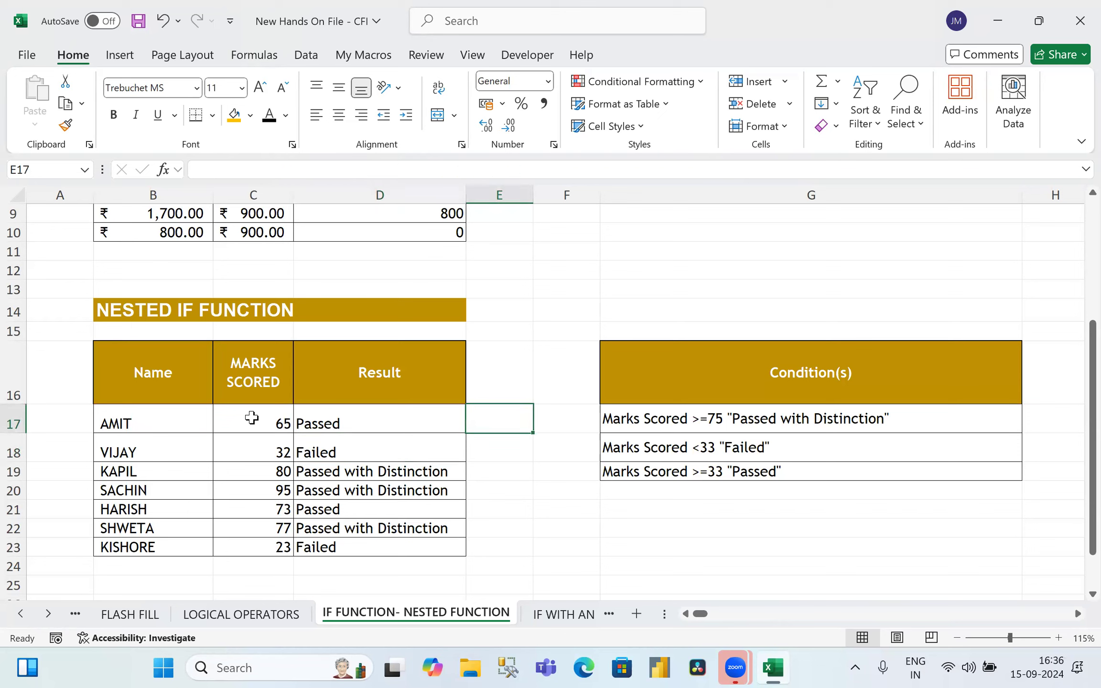
type("=if(")
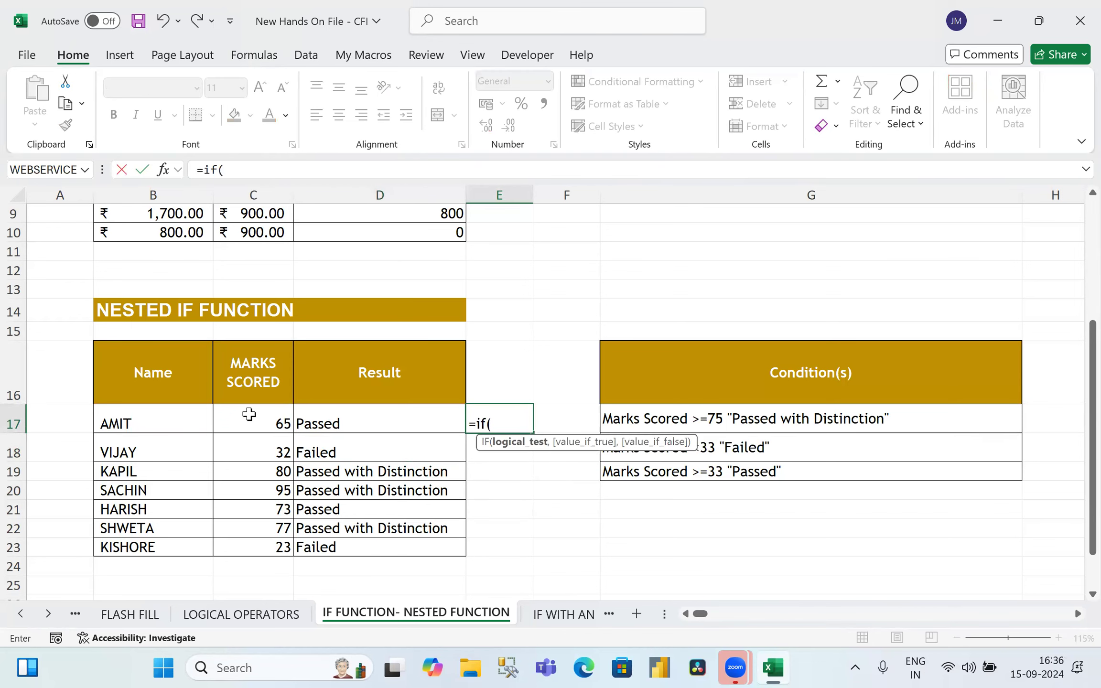
left_click(249, 414)
type(">")
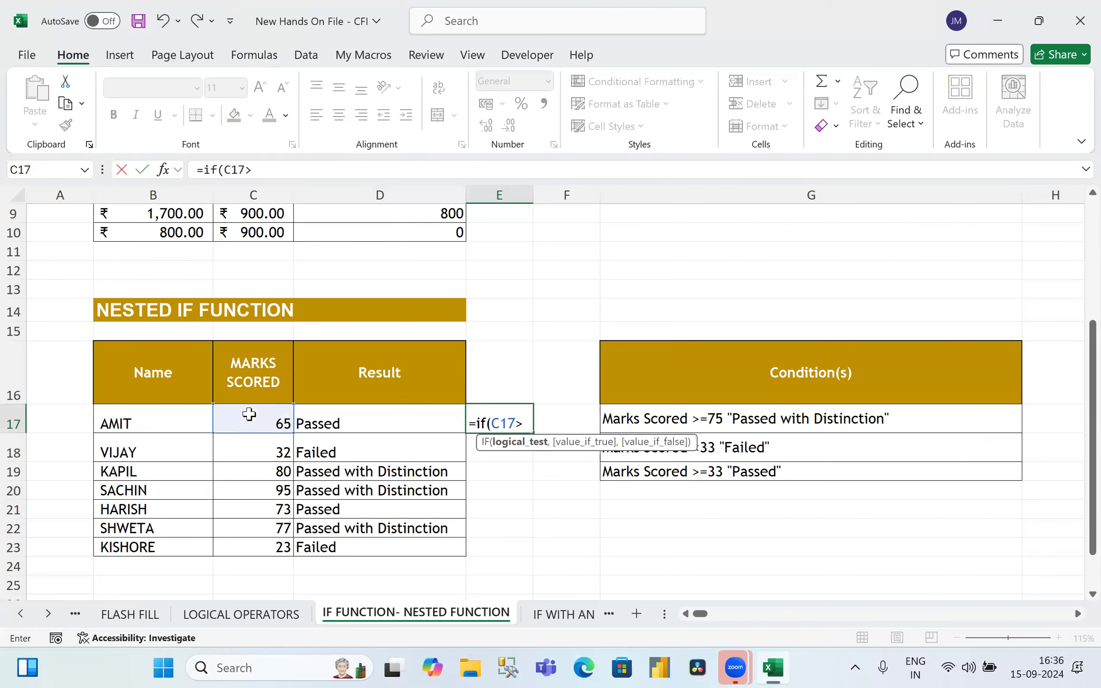
type("=33,\"PASSED\"")
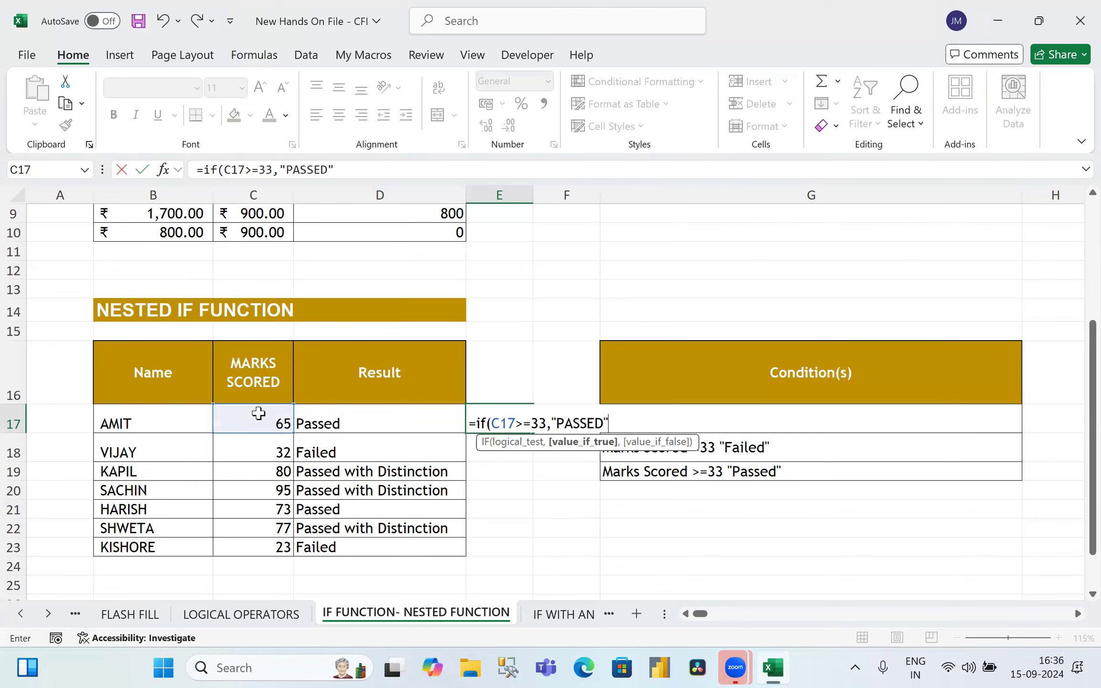
type(",")
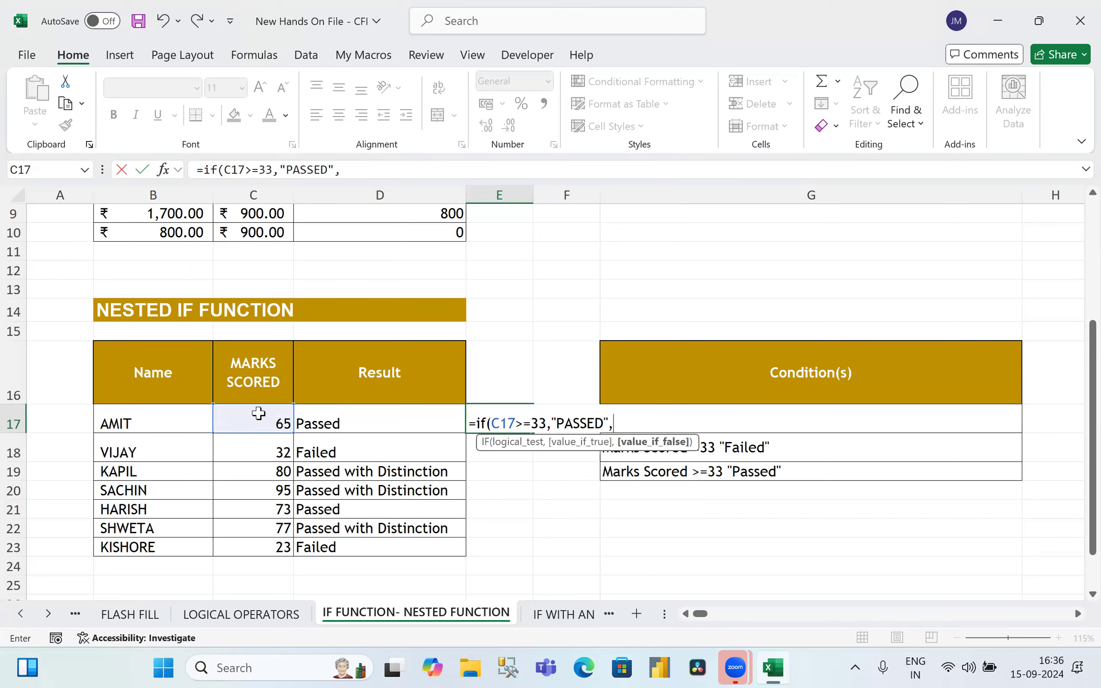
Step: Finish E17's formula with a nested IF that returns "FAILED" when C17<33 and "DISTINCTION" otherwise
type("IF(")
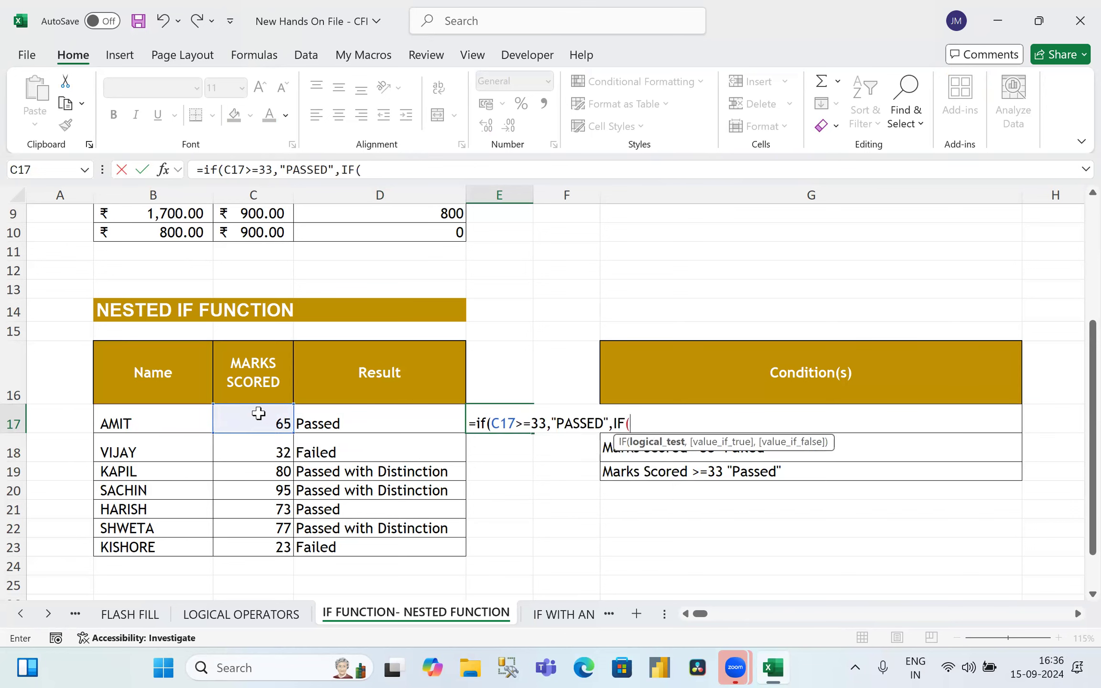
left_click(259, 413)
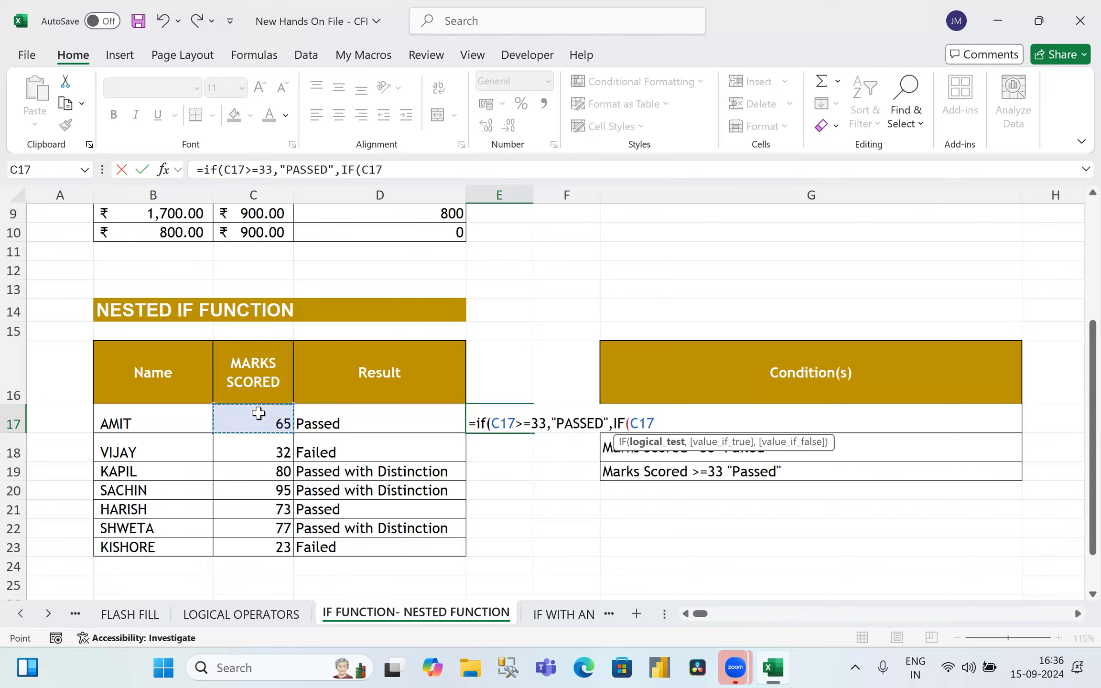
type("<33,\"FAILED")
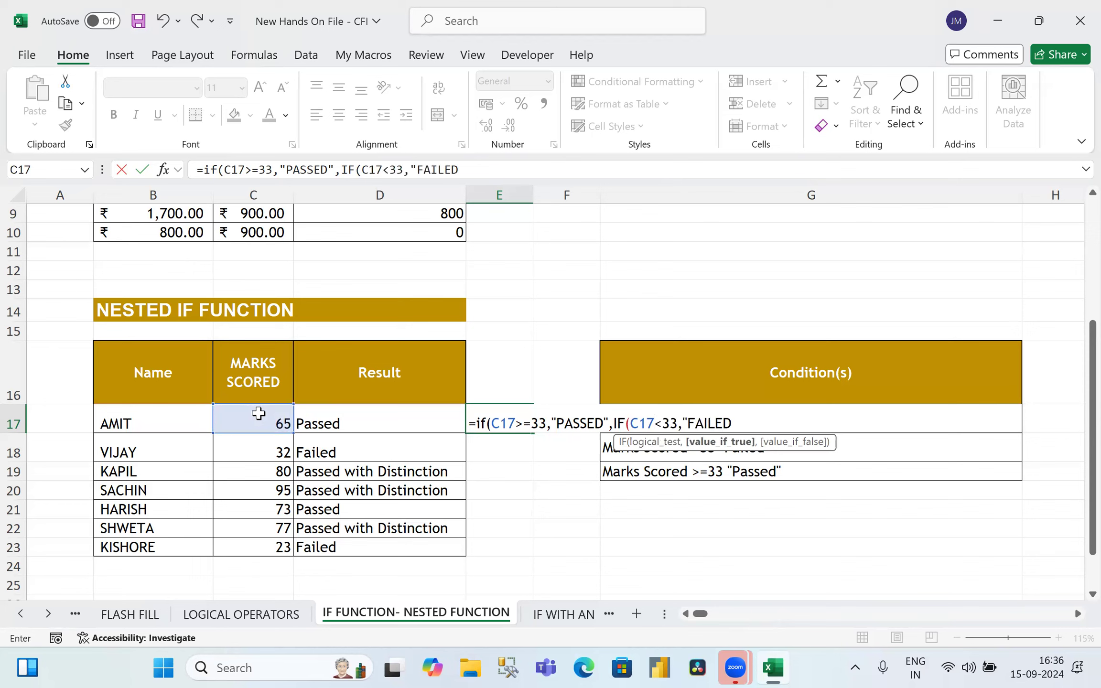
type("\",\"DISTINCTION")
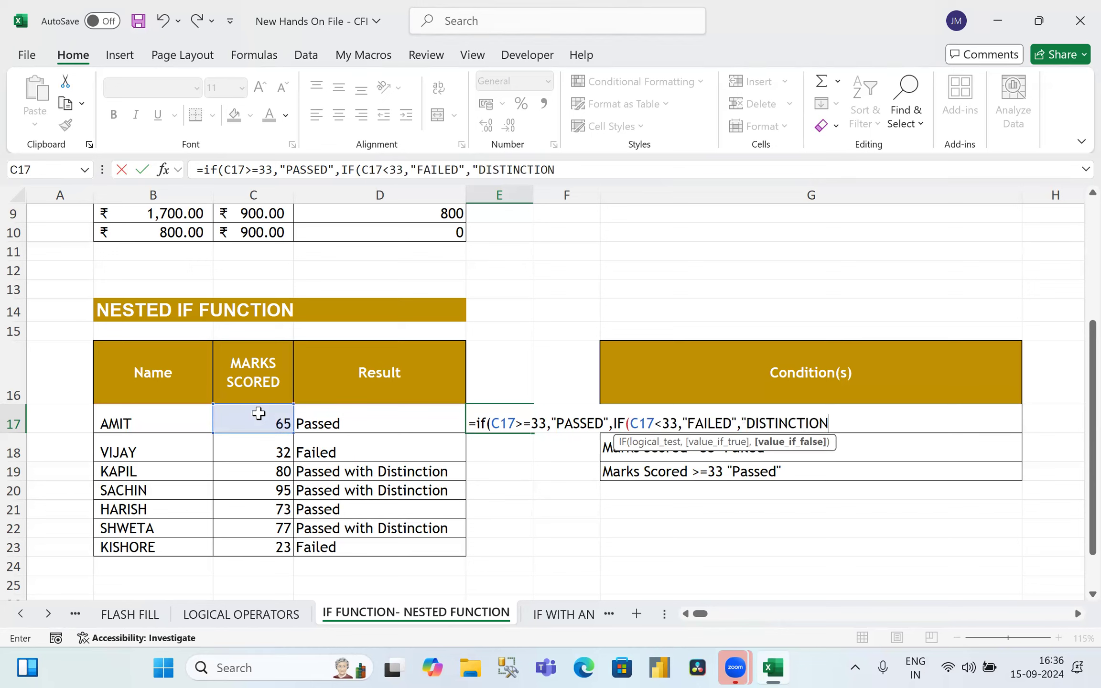
type("\"))")
key("Return")
Step: Copy the reordered nested IF formula from E17 down through E23
key("Up")
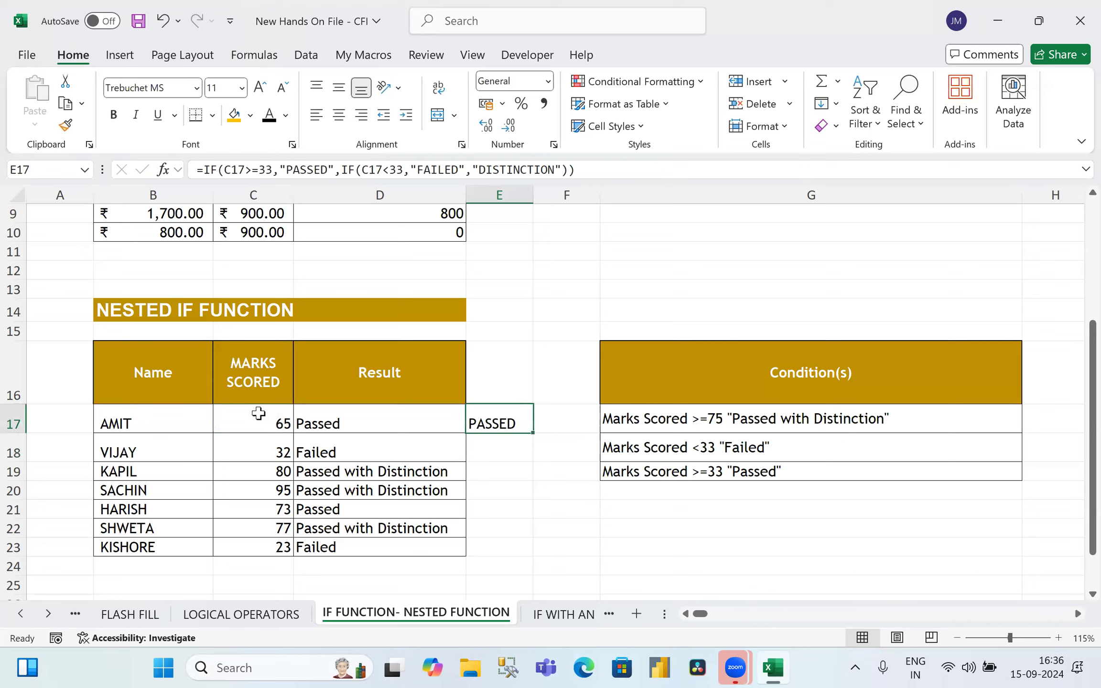
key("ctrl+c")
key("shift+Down")
key("shift+Down")
key("shift+Down")
key("shift+Down")
key("shift+Down")
key("shift+Down")
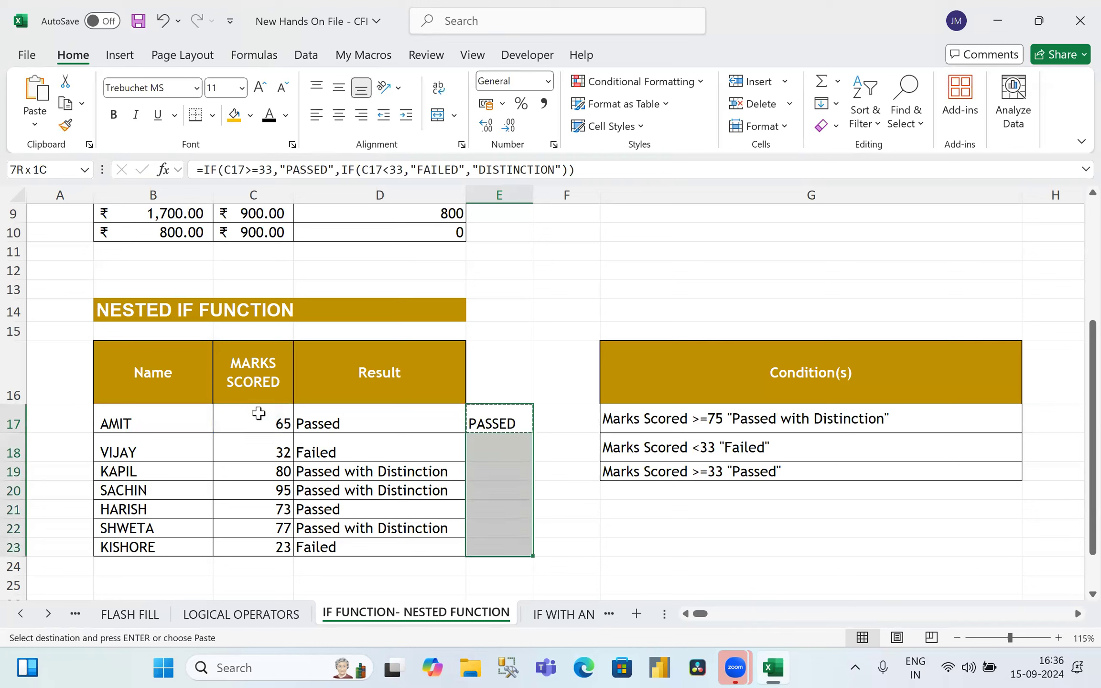
key("Return")
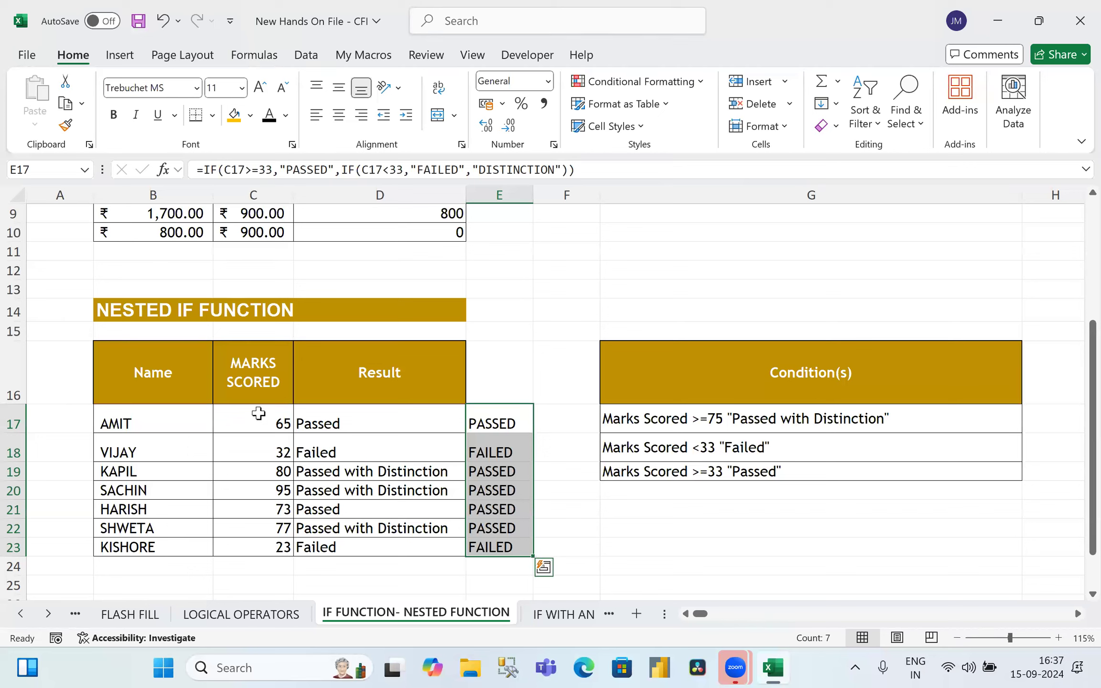
Step: Examine the reordered formula's results down column E, and open D17's nested IF formula to review its arguments
key("Return")
key("Down")
key("Down")
key("Down")
key("Down")
key("Down")
key("Down")
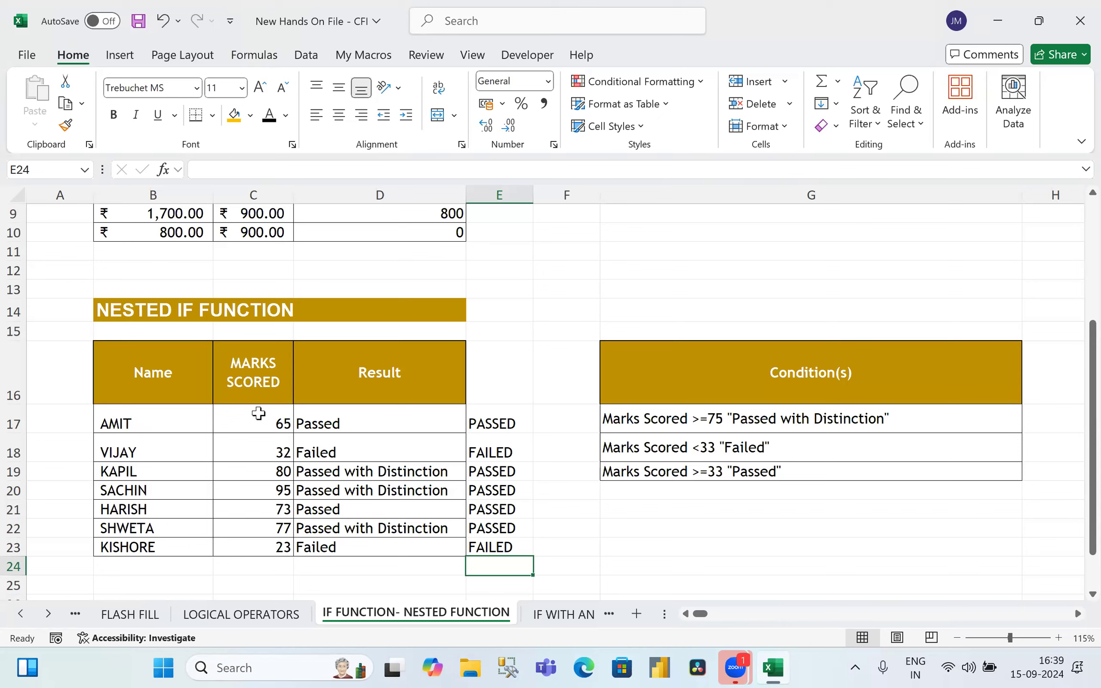
double_click(336, 425)
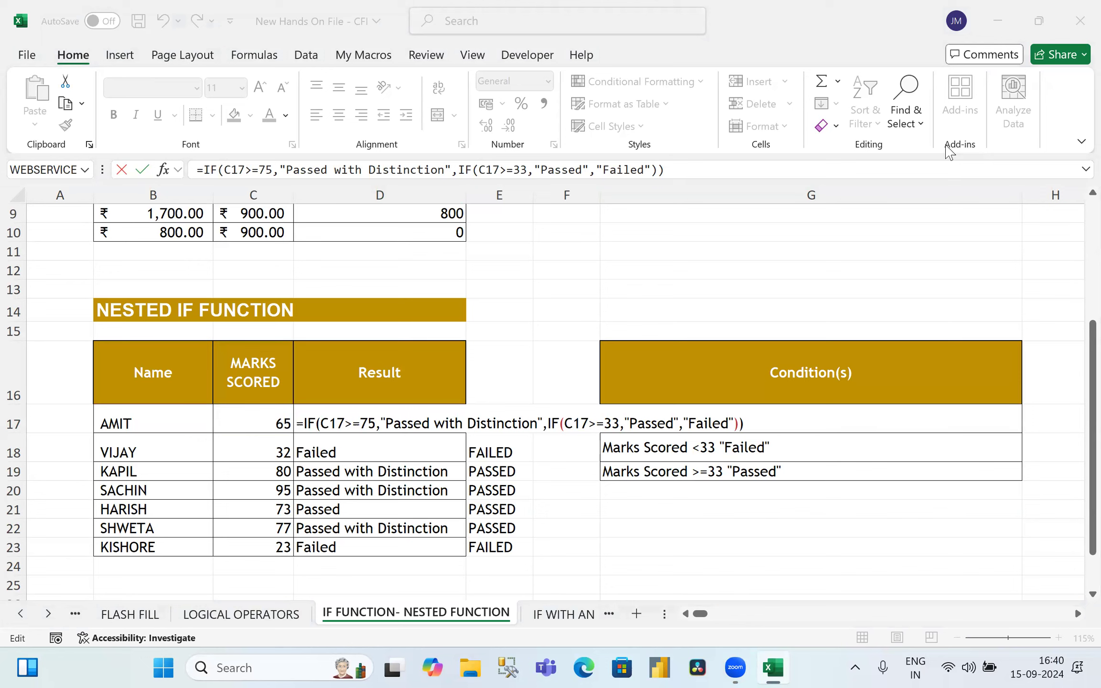
left_click(658, 496)
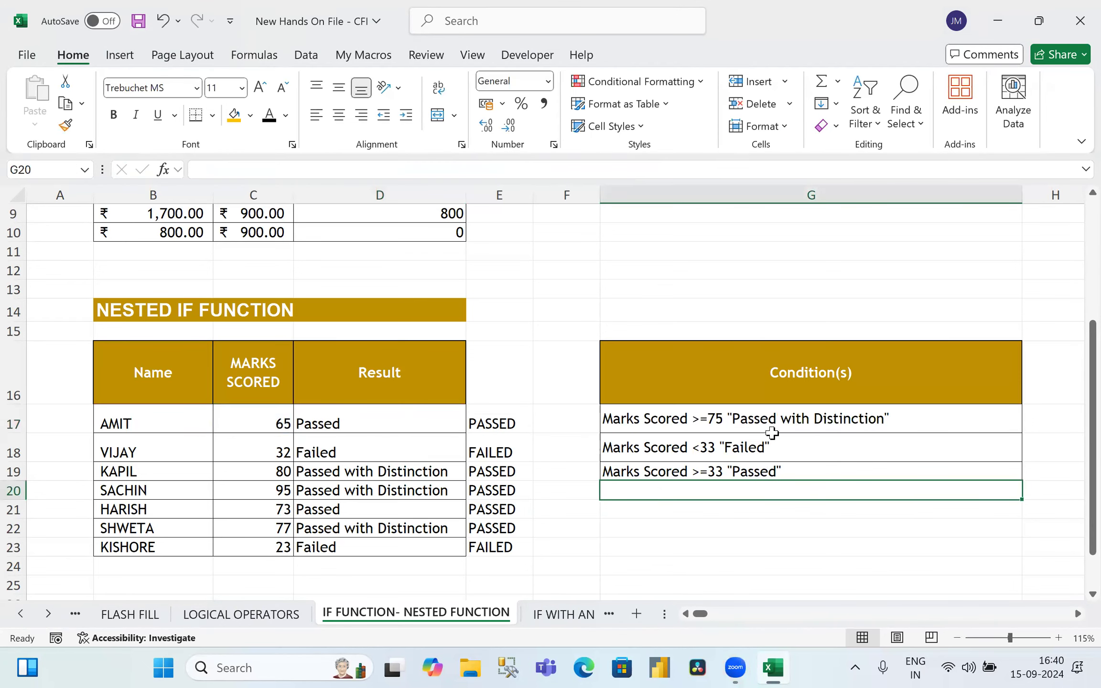
Step: Open the IF WITH AND OR sheet and read the plain IF bonus criteria above the sales table
left_click(734, 569)
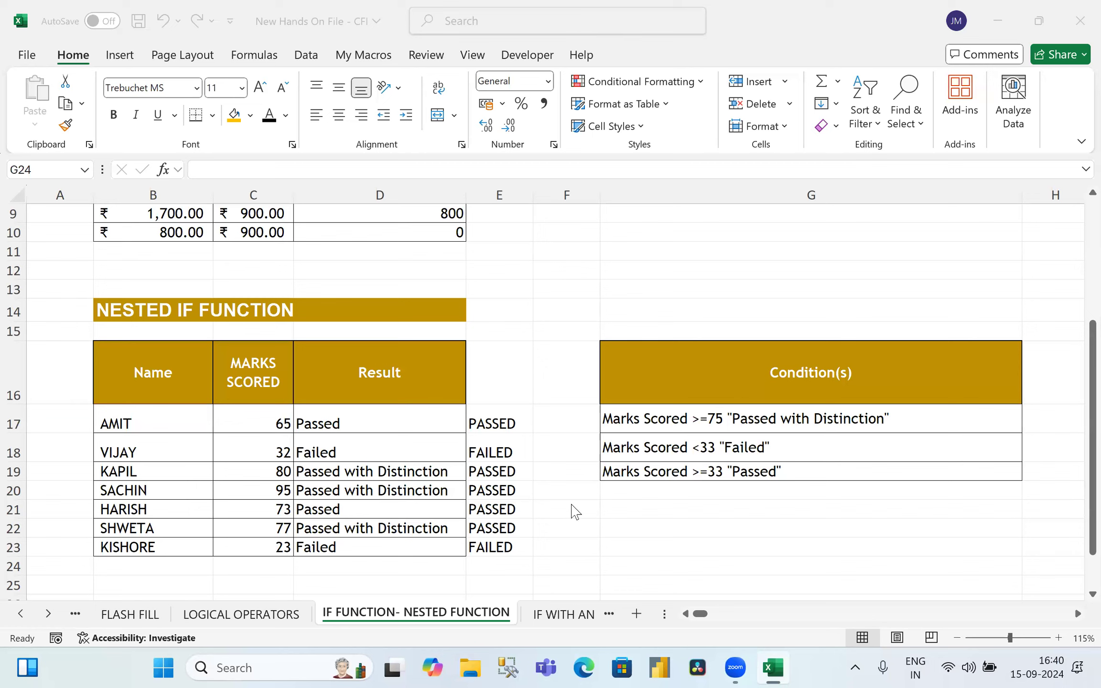
left_click(568, 614)
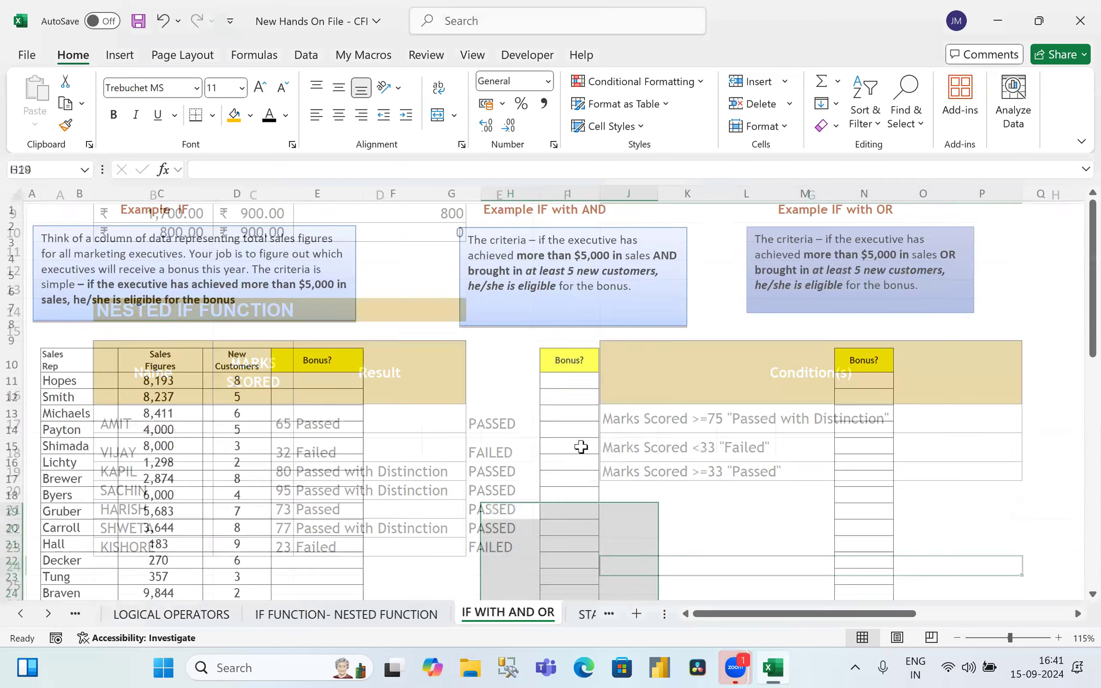
left_click(327, 381)
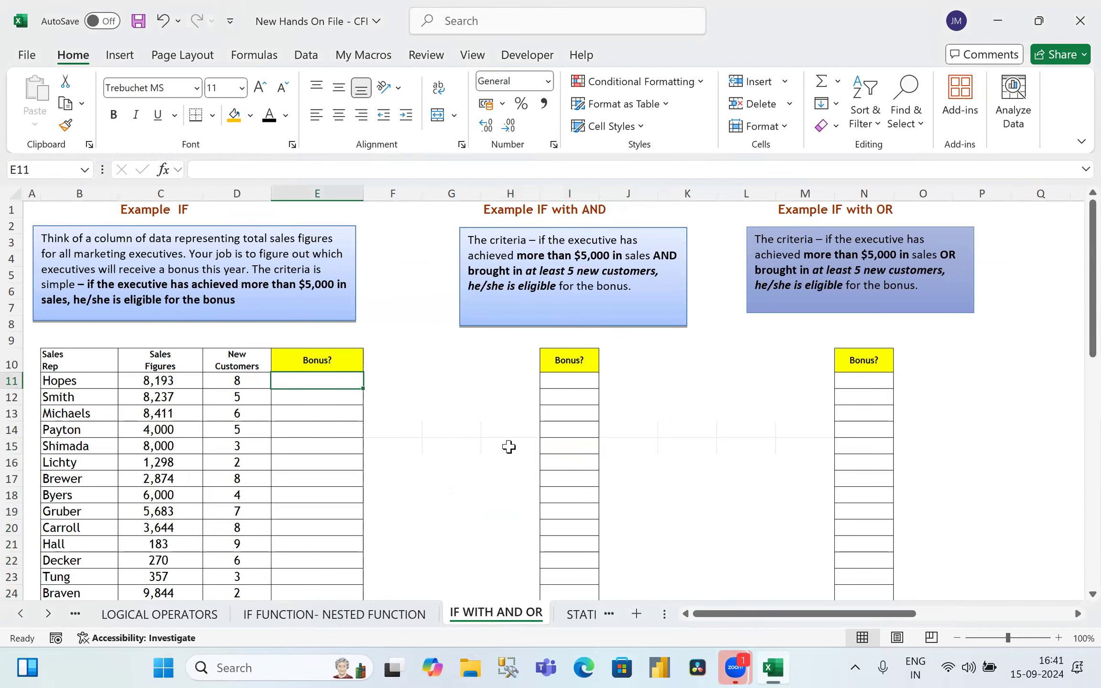
scroll(514, 436, "up", 2)
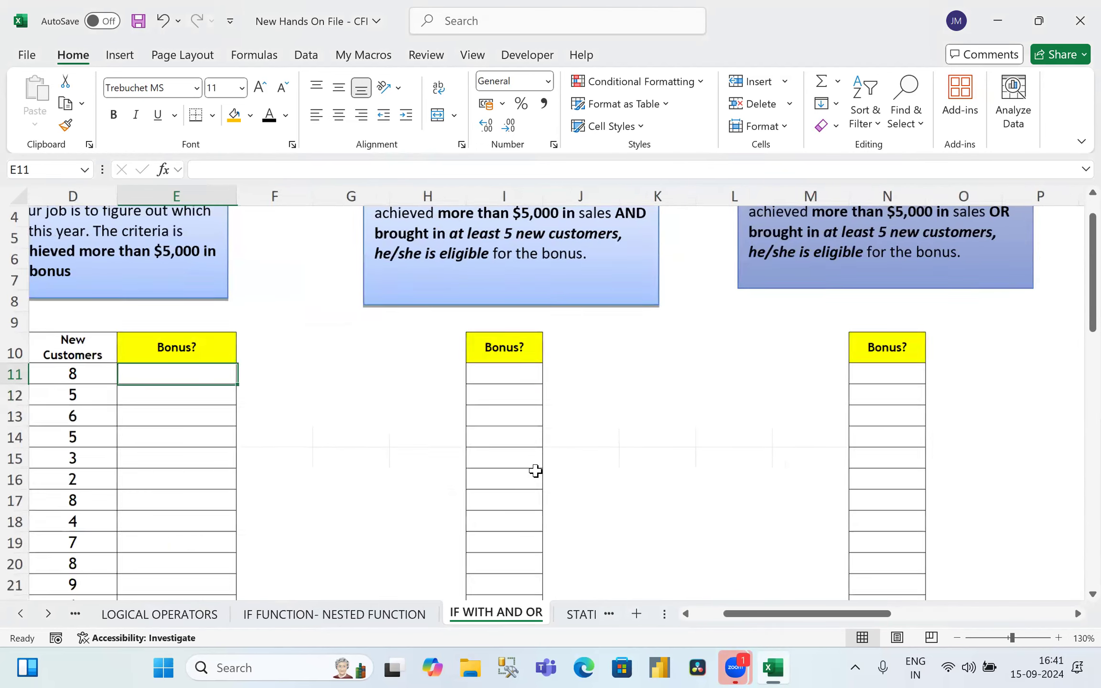
left_click_drag(864, 613, 807, 620)
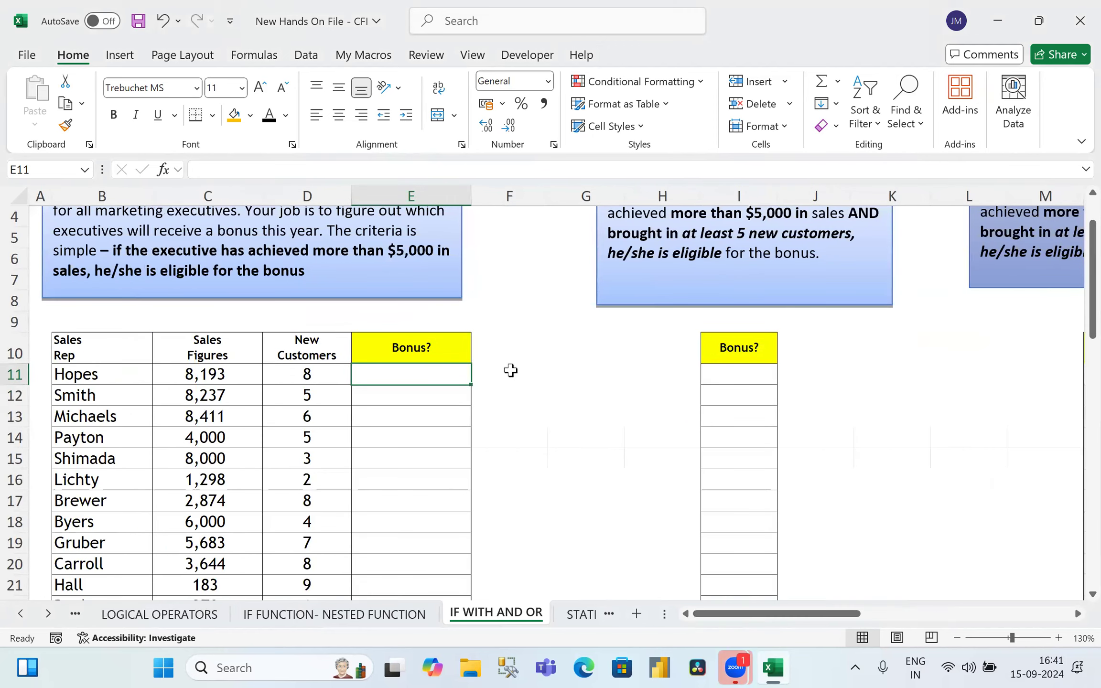
left_click(535, 377)
scroll(535, 381, "up", 1)
left_click(380, 274)
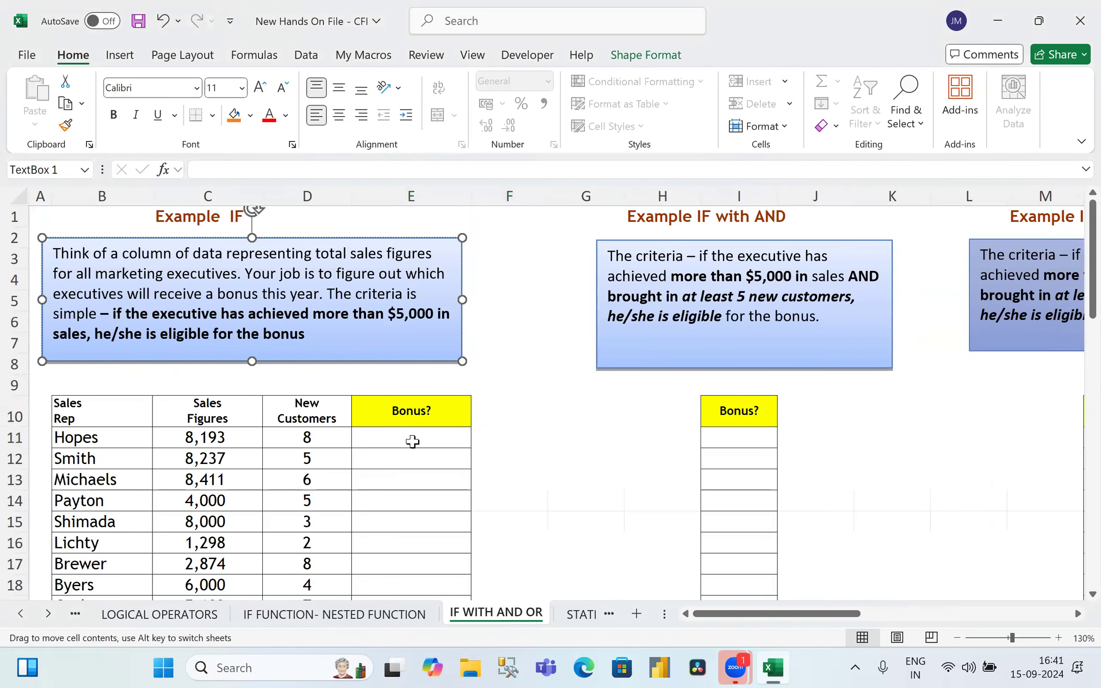
left_click(518, 436)
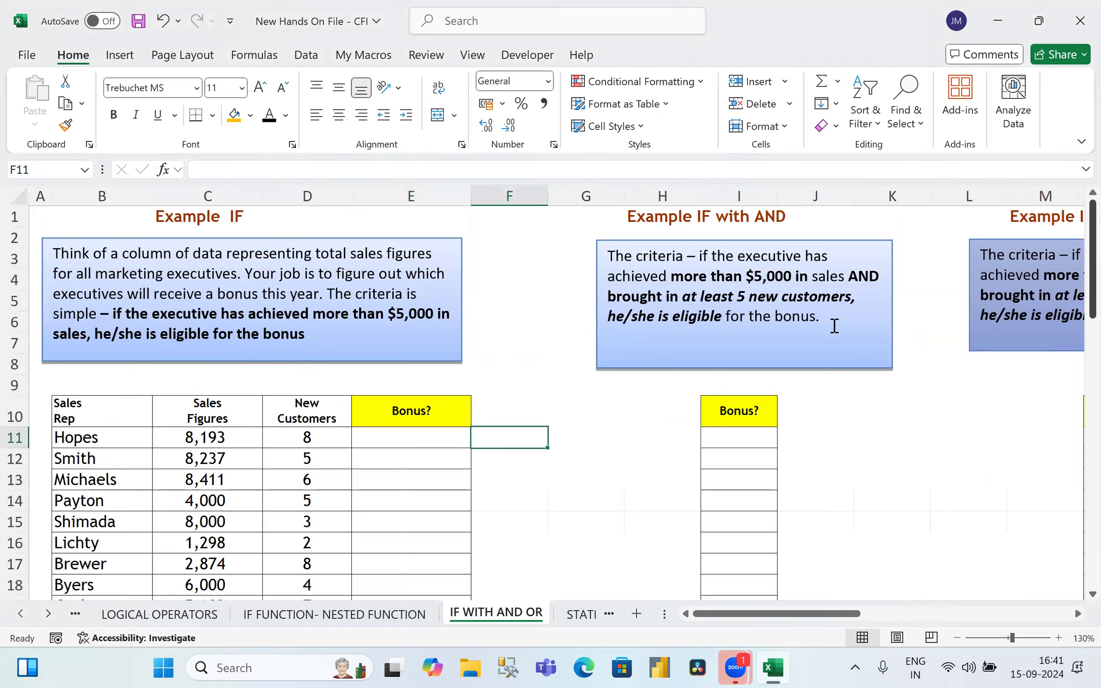
Step: Look over the IF, IF with AND, and IF with OR examples and select the first Bonus cell, E11
left_click(243, 181)
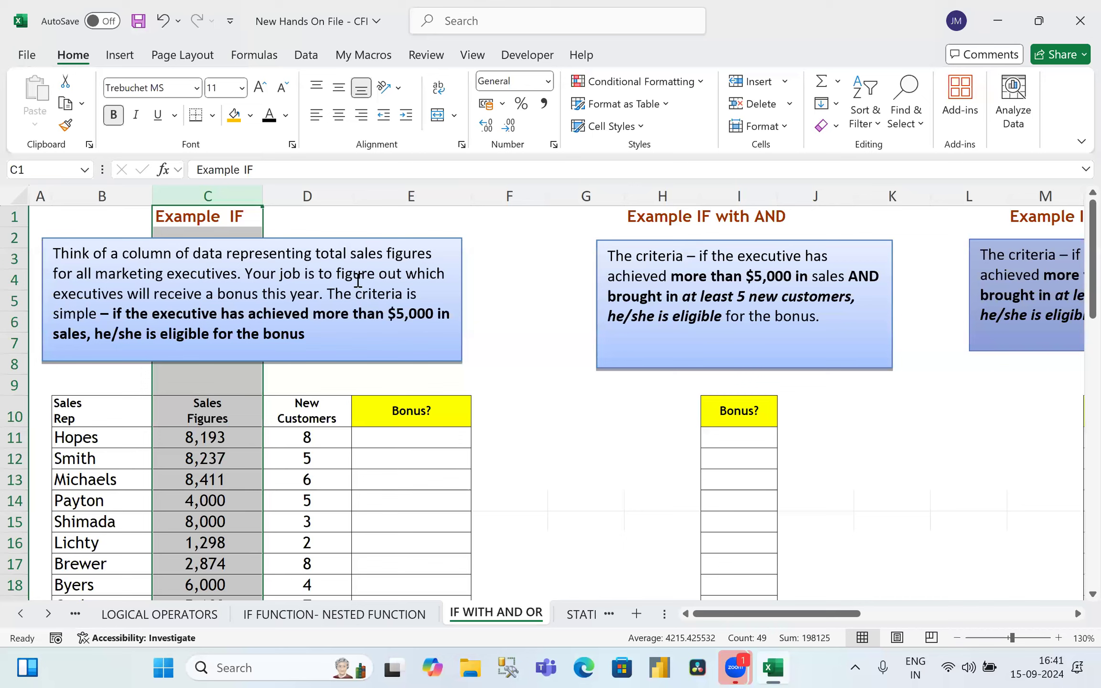
left_click_drag(660, 189, 831, 196)
left_click_drag(1045, 196, 911, 511)
left_click(909, 457)
left_click_drag(828, 616, 260, 415)
left_click(388, 440)
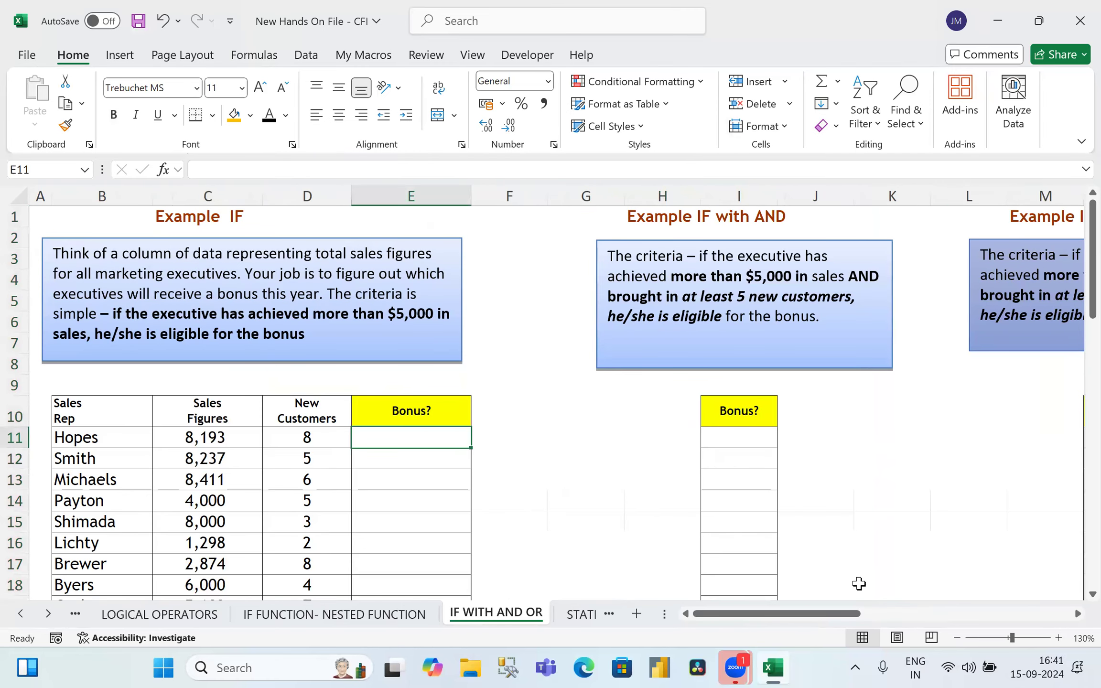
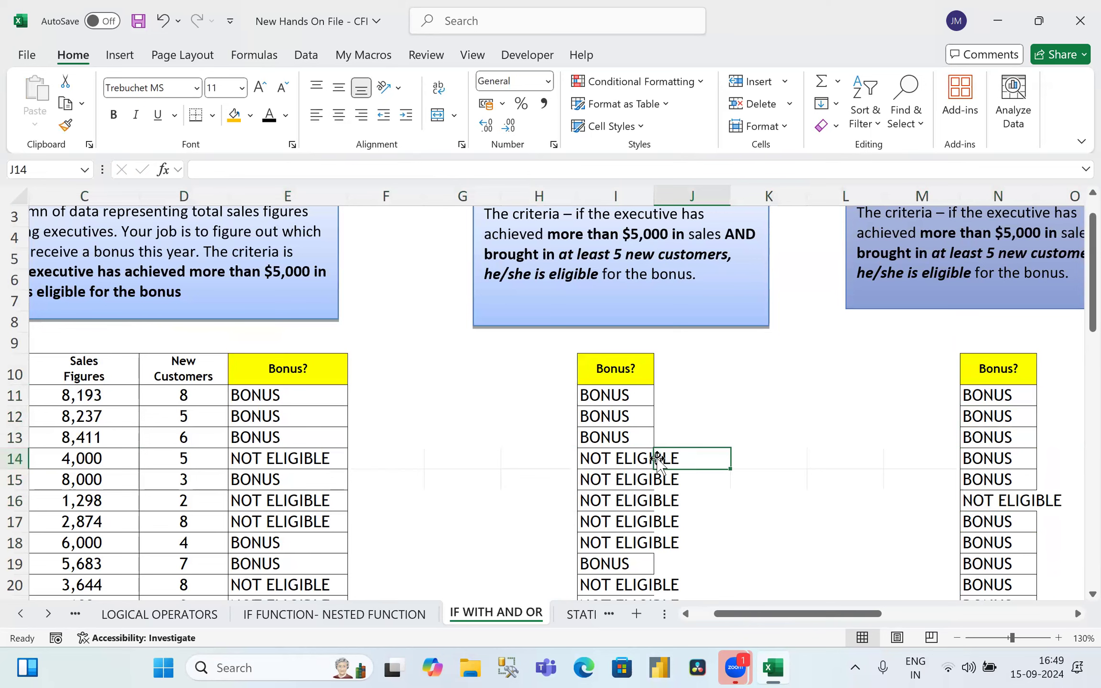
Step: Compare the three bonus results in row 14, review N14's OR formula and scan the rows below
left_click(14, 458)
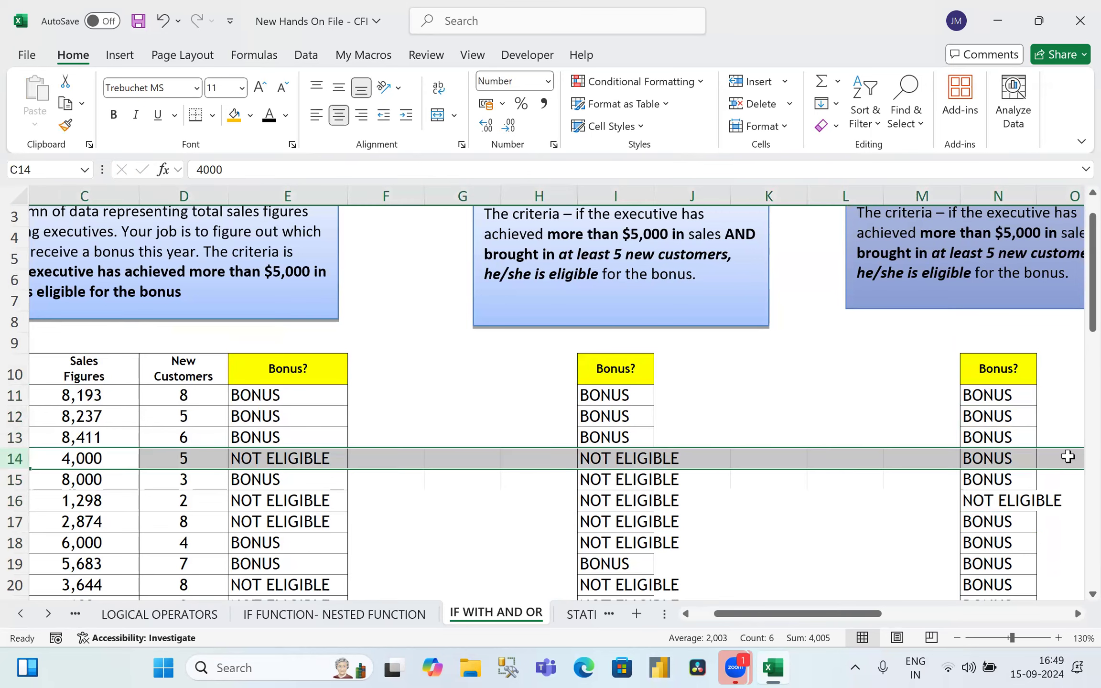
left_click(988, 458)
scroll(1014, 459, "down", 3)
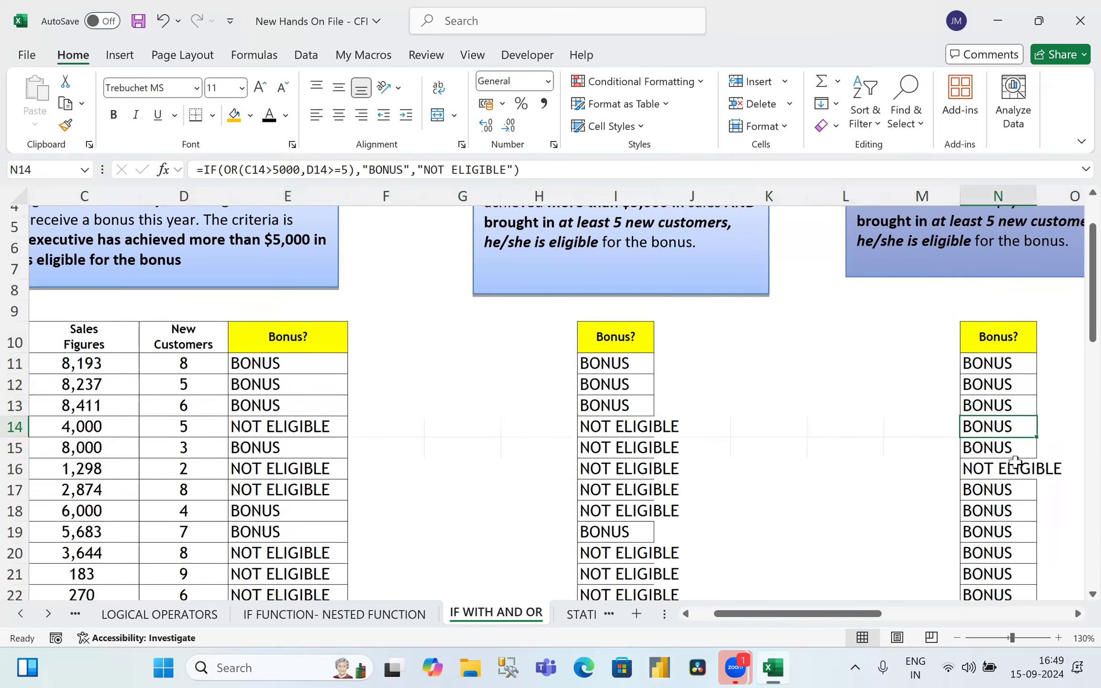
scroll(1014, 459, "down", 5)
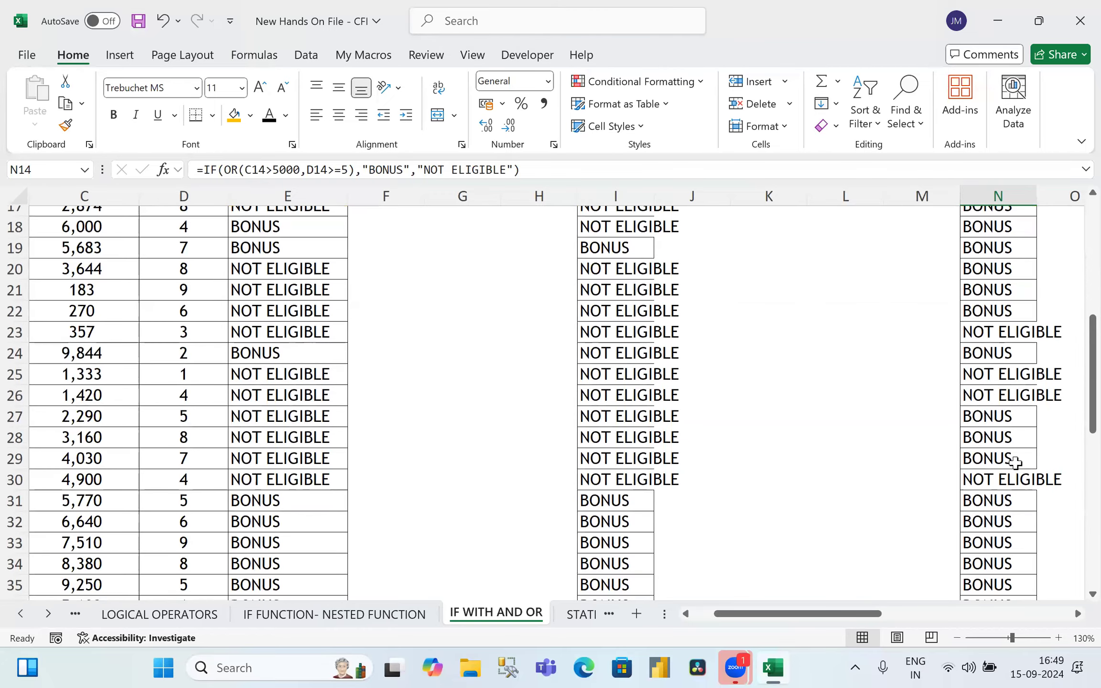
scroll(1015, 459, "down", 10)
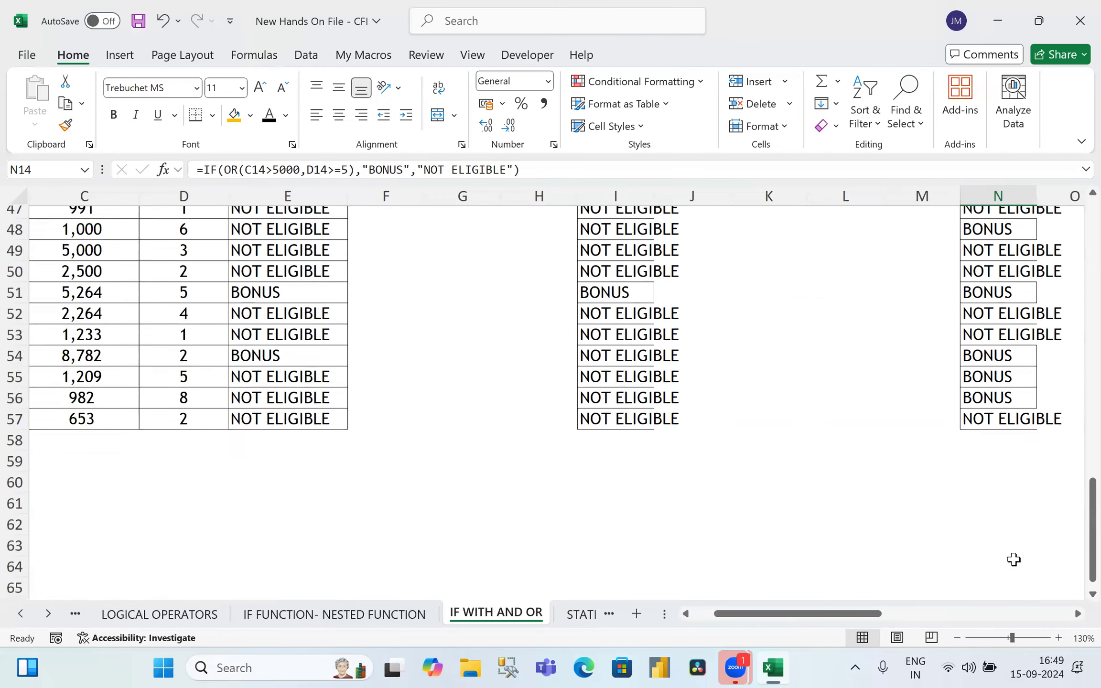
scroll(1014, 559, "up", 6)
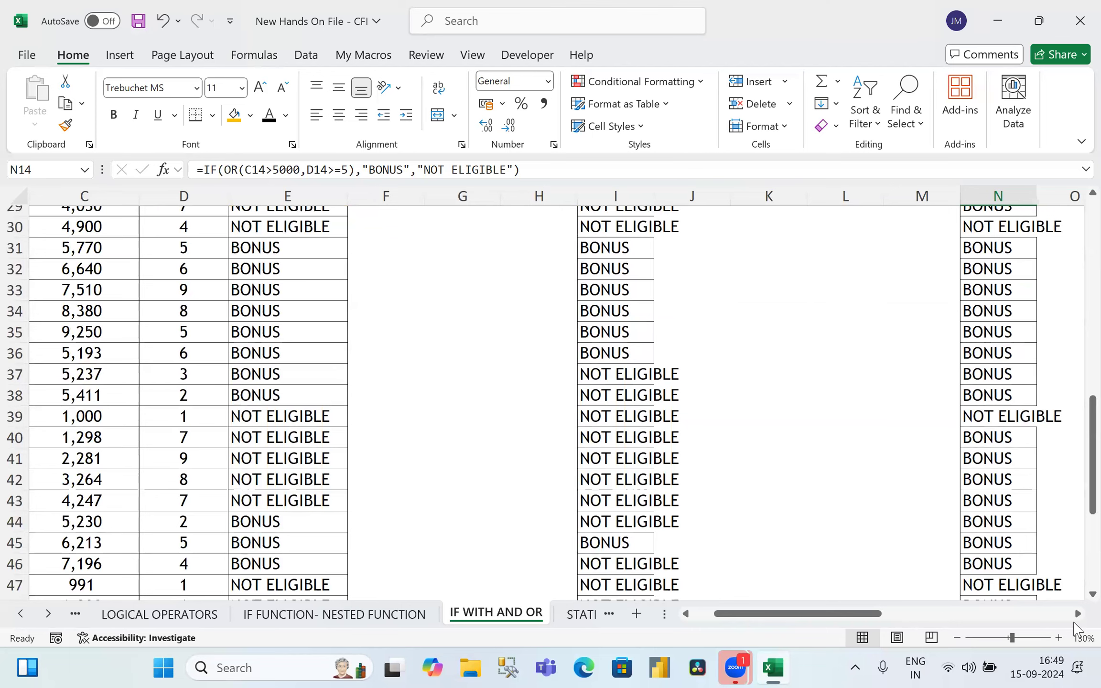
Step: Examine the IF with OR formula in N11, its criteria and results, and the empty area beside column N
left_click(768, 479)
scroll(908, 544, "right", 6)
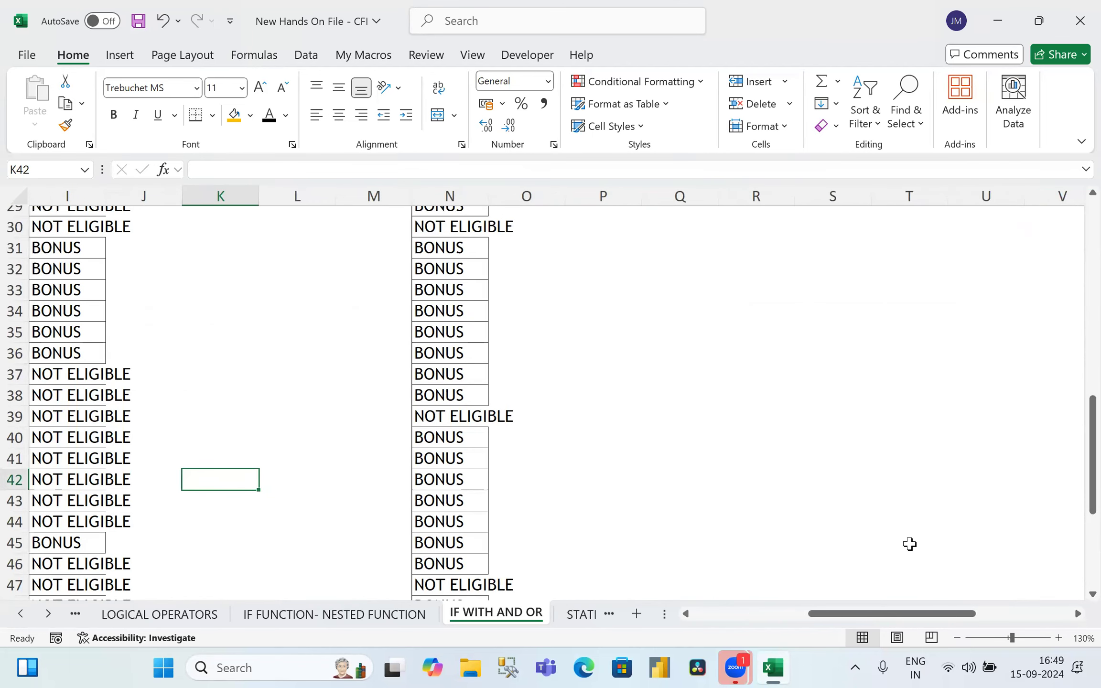
scroll(909, 544, "up", 7)
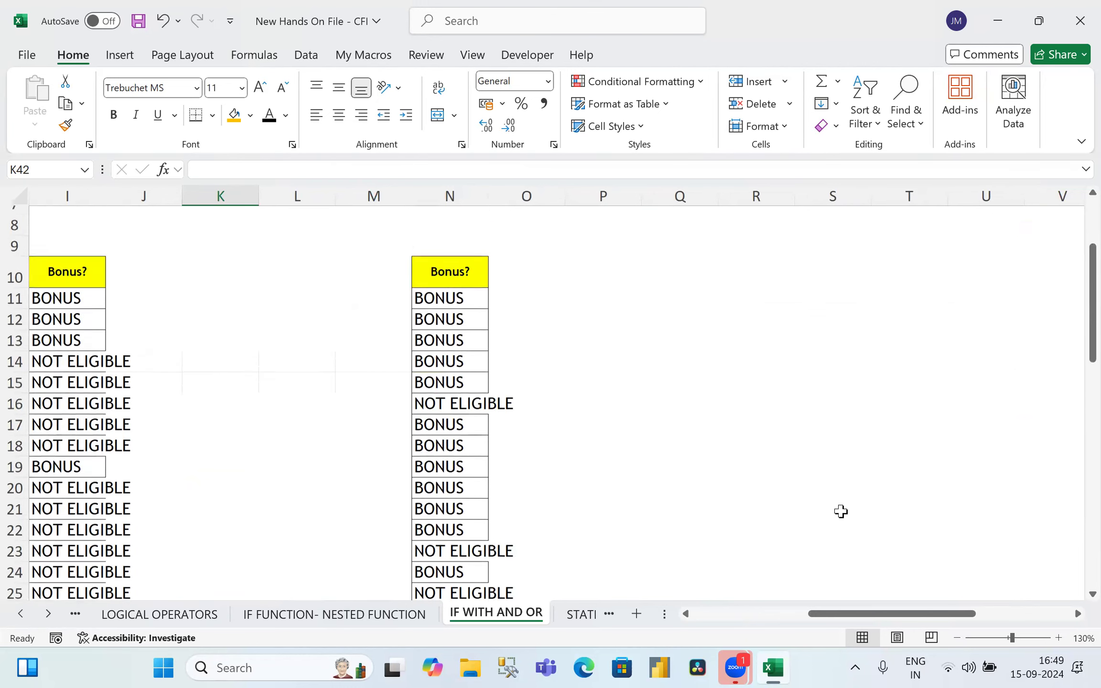
scroll(841, 511, "up", 1)
left_click(467, 330)
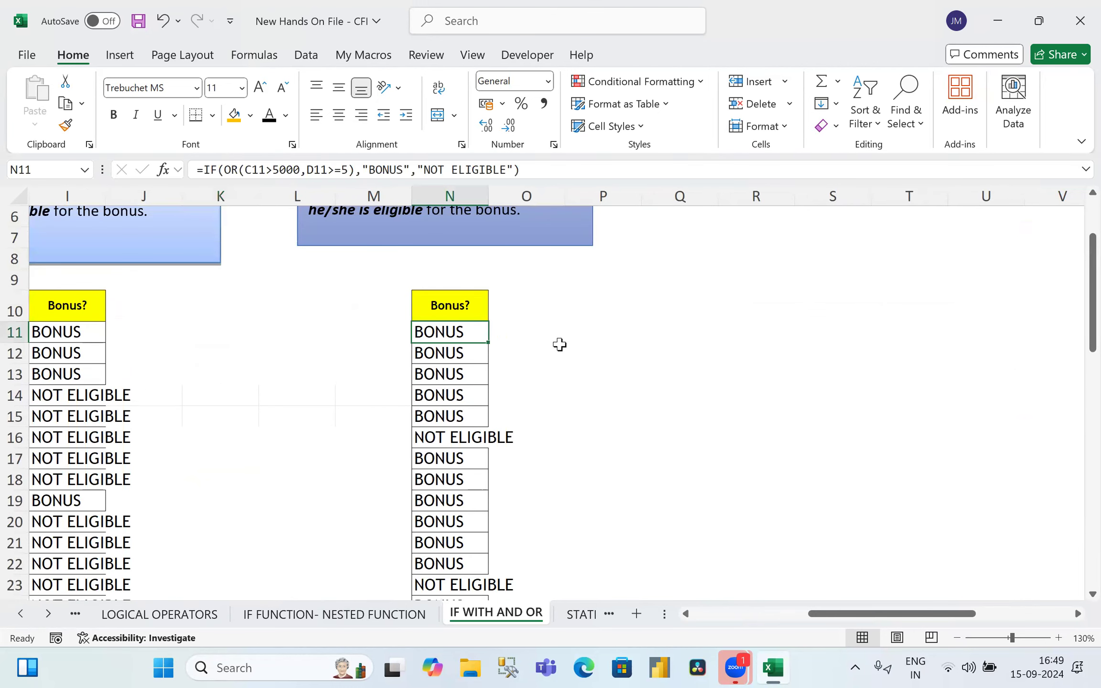
left_click_drag(383, 325, 376, 556)
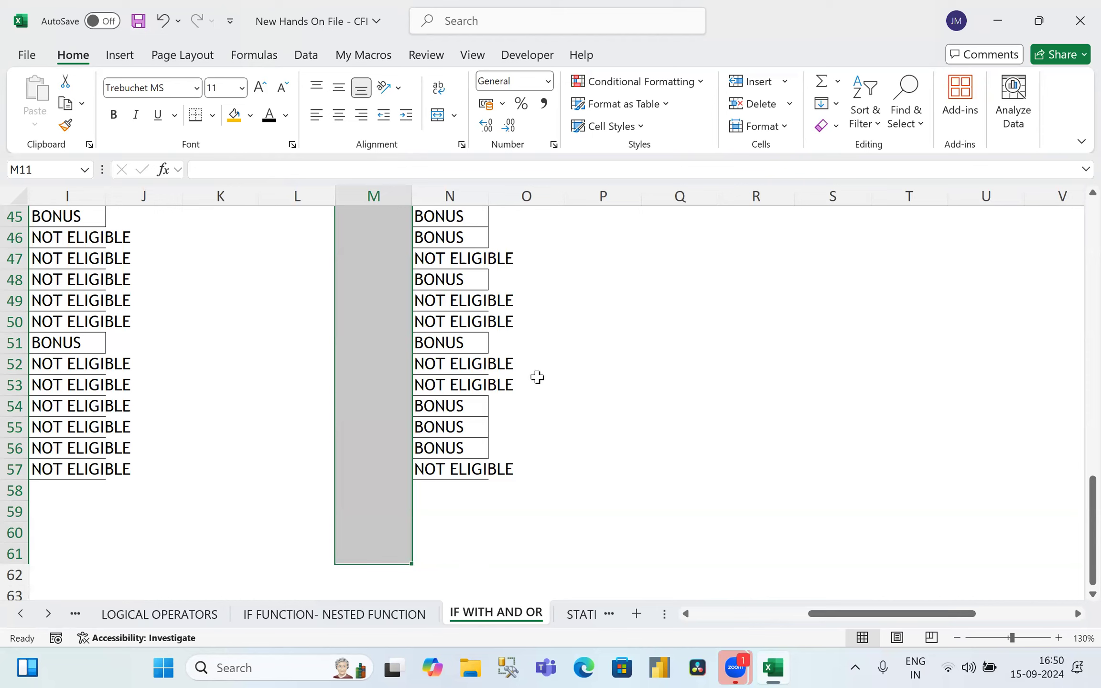
scroll(535, 377, "up", 15)
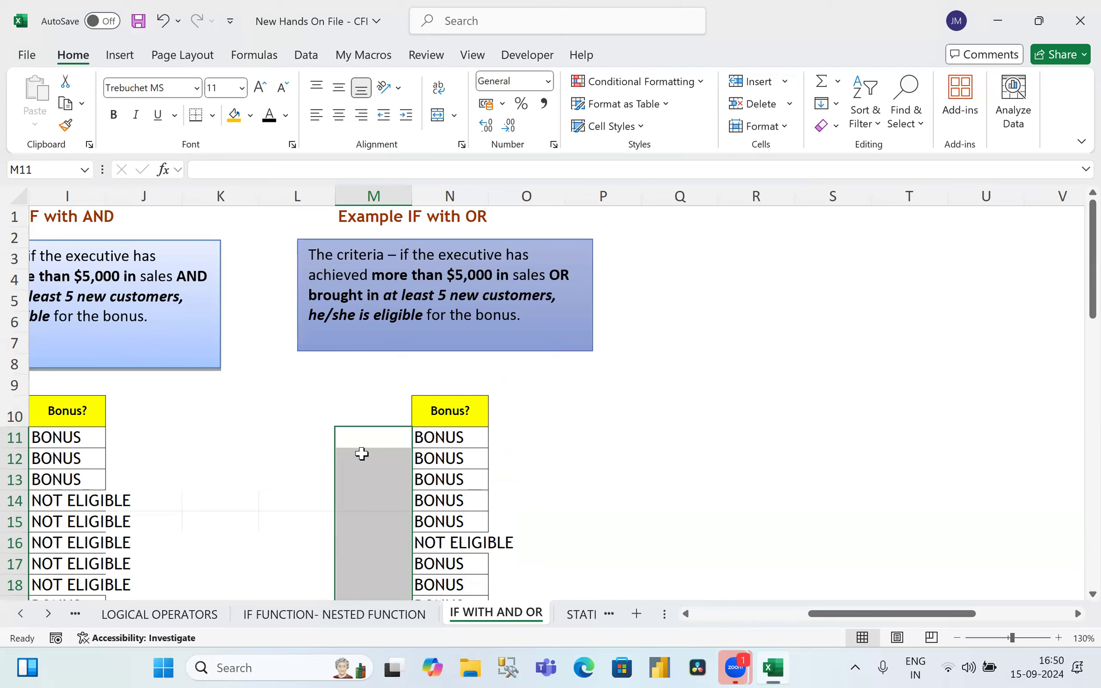
left_click(371, 432)
left_click(534, 433)
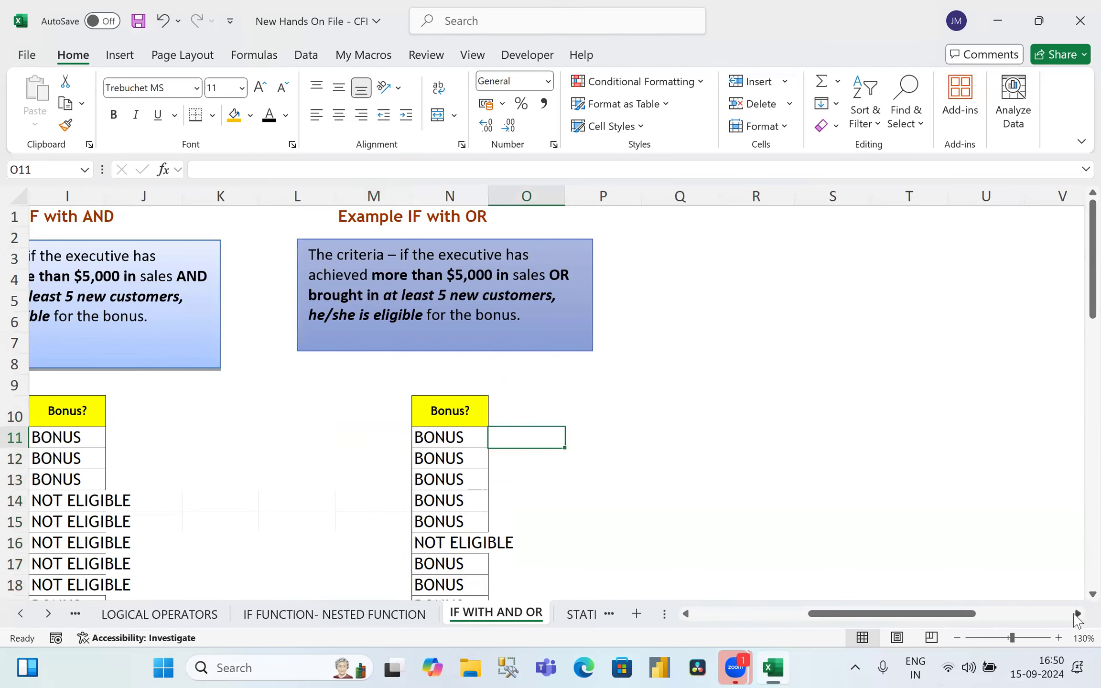
left_click(1076, 613)
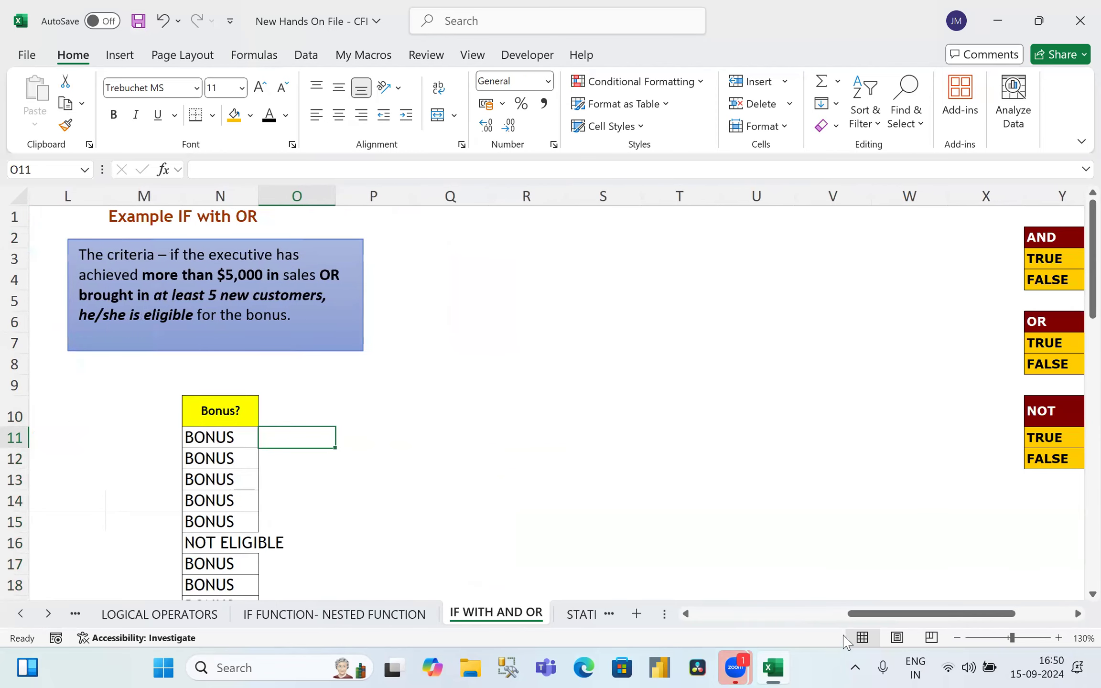
scroll(663, 530, "left", 2)
scroll(691, 435, "down", 3)
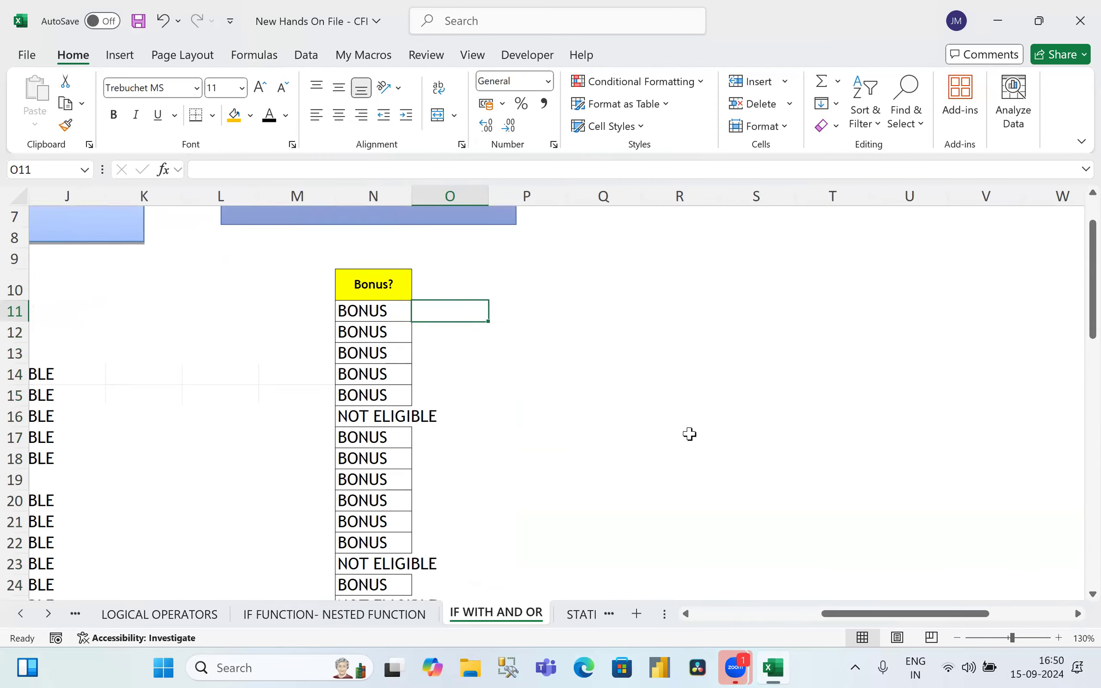
Step: Enter the row labels AND in R12 and OR in R16 for a truth table
left_click(694, 265)
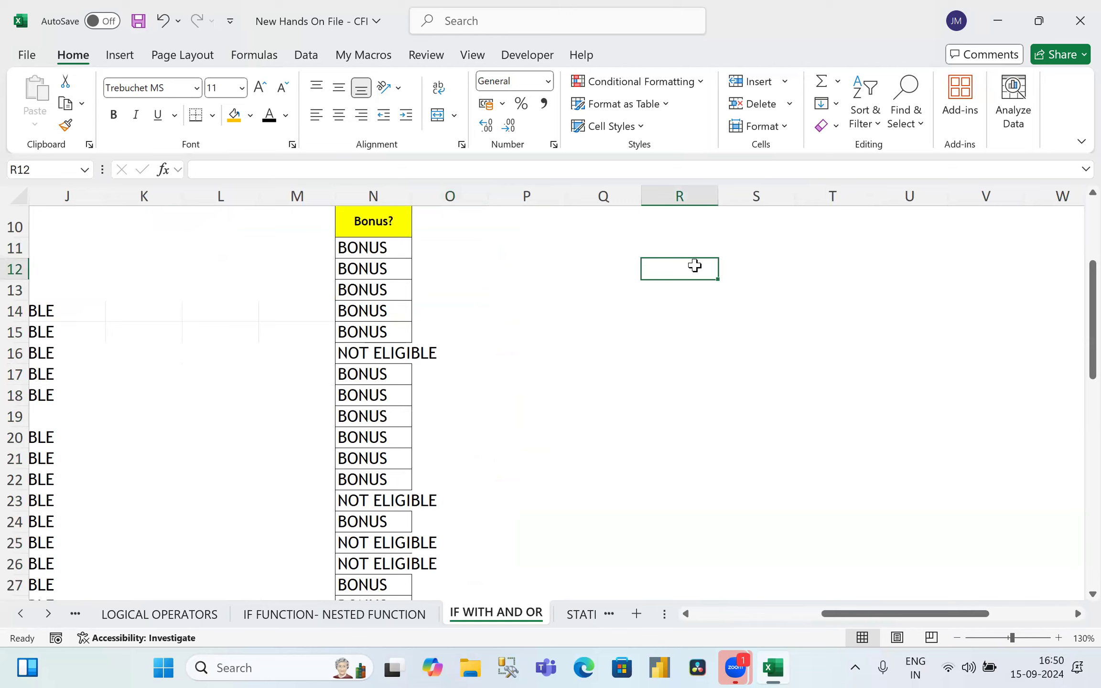
type("AND")
key("Return")
key("Return")
key("Return")
key("Return")
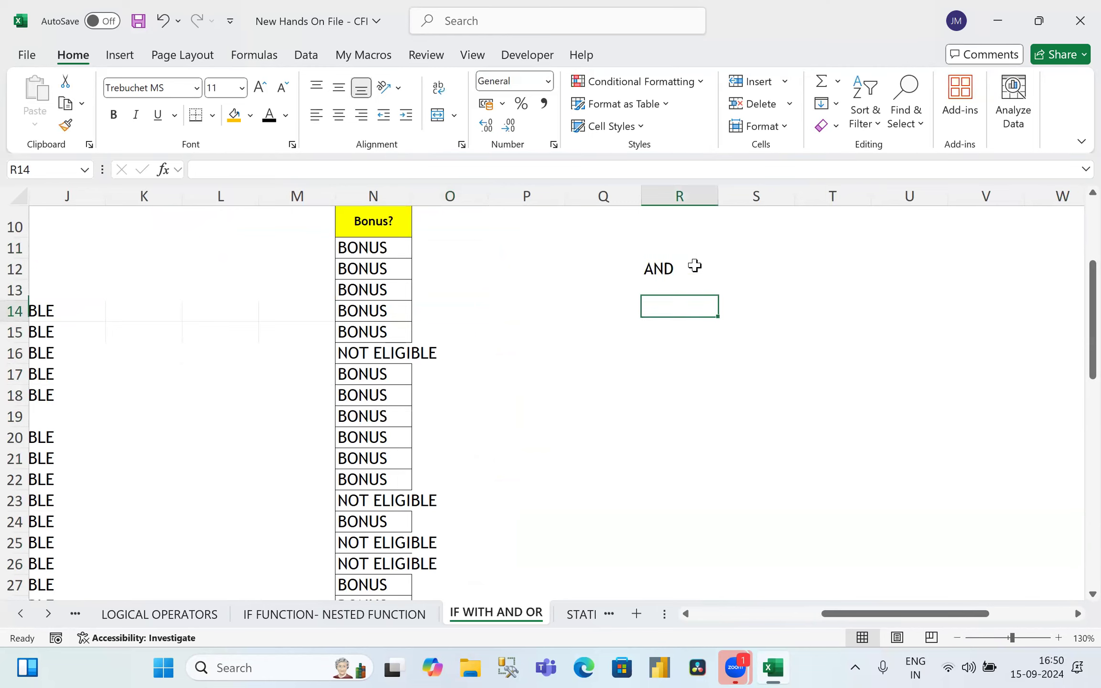
type("OR")
key("Up")
Step: Enter the truth table headings COND-1, COND-2 and RESULT in S11:U11
key("Up")
key("Up")
key("Up")
key("Up")
key("Up")
key("Right")
key("Down")
type("COND-1")
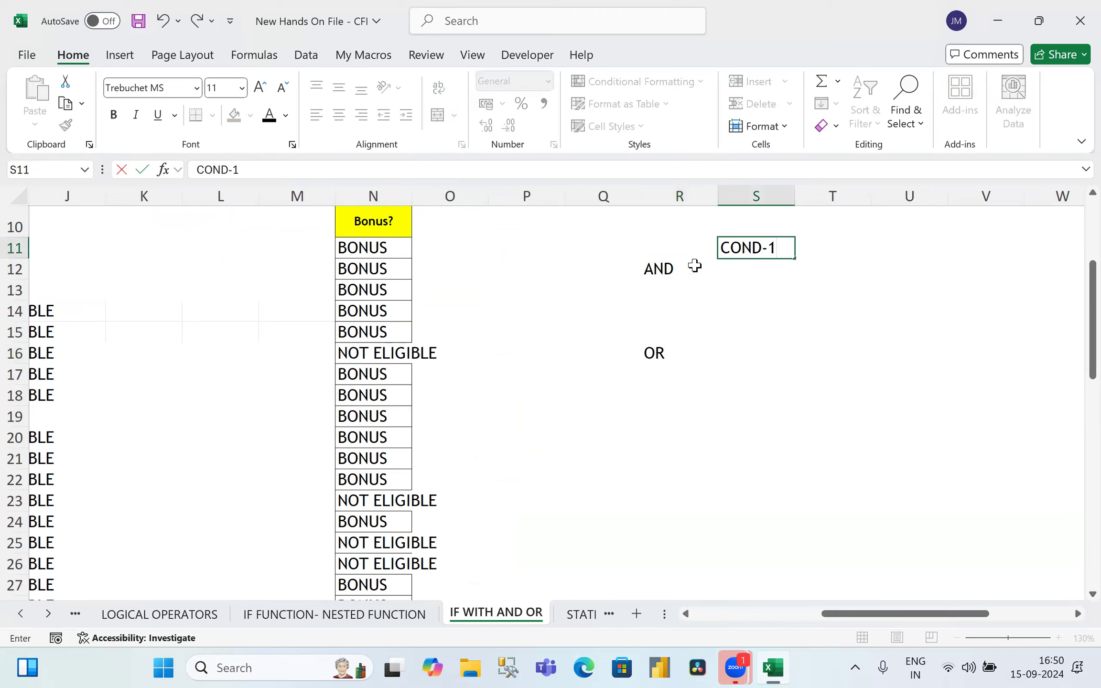
key("Tab")
type("COND-")
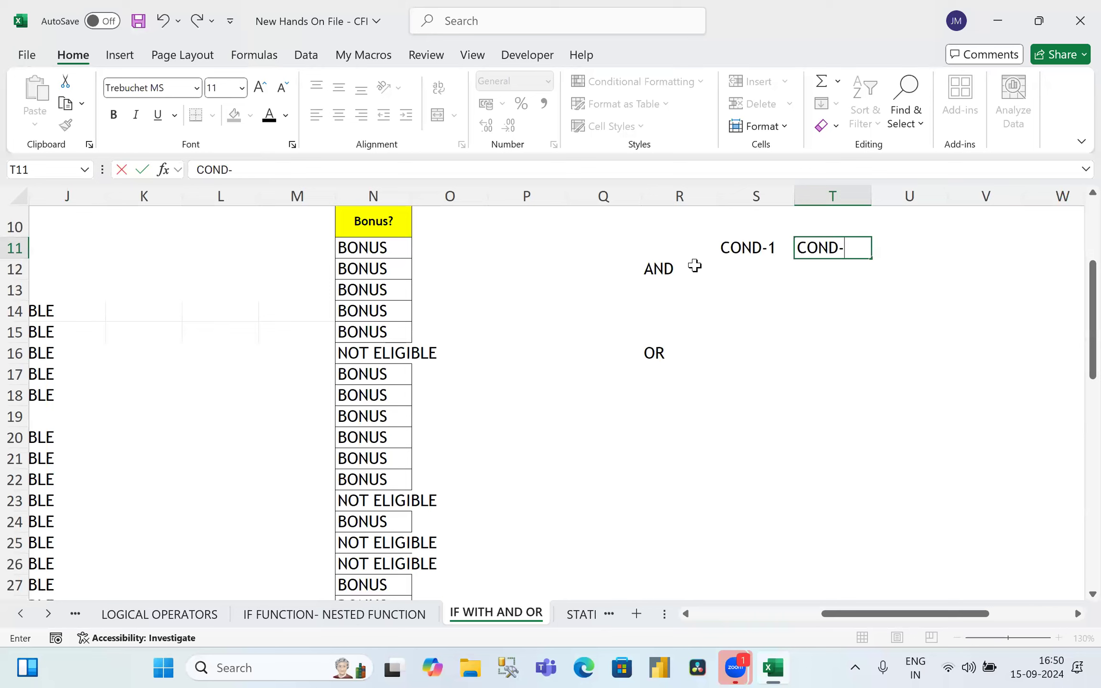
type("2")
key("Return")
key("Up")
key("Right")
type("RESULT")
key("Return")
Step: Fill the first AND case in S12:U12 with TRUE for both conditions and TRUE for the result
key("Left")
key("Left")
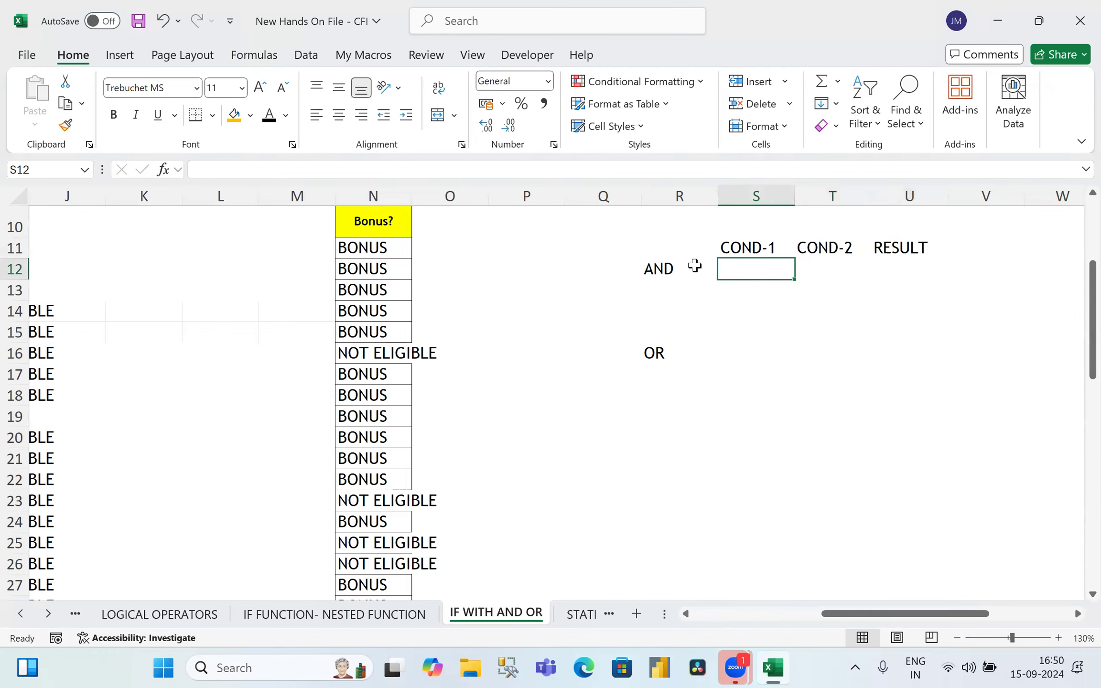
type("TRUE")
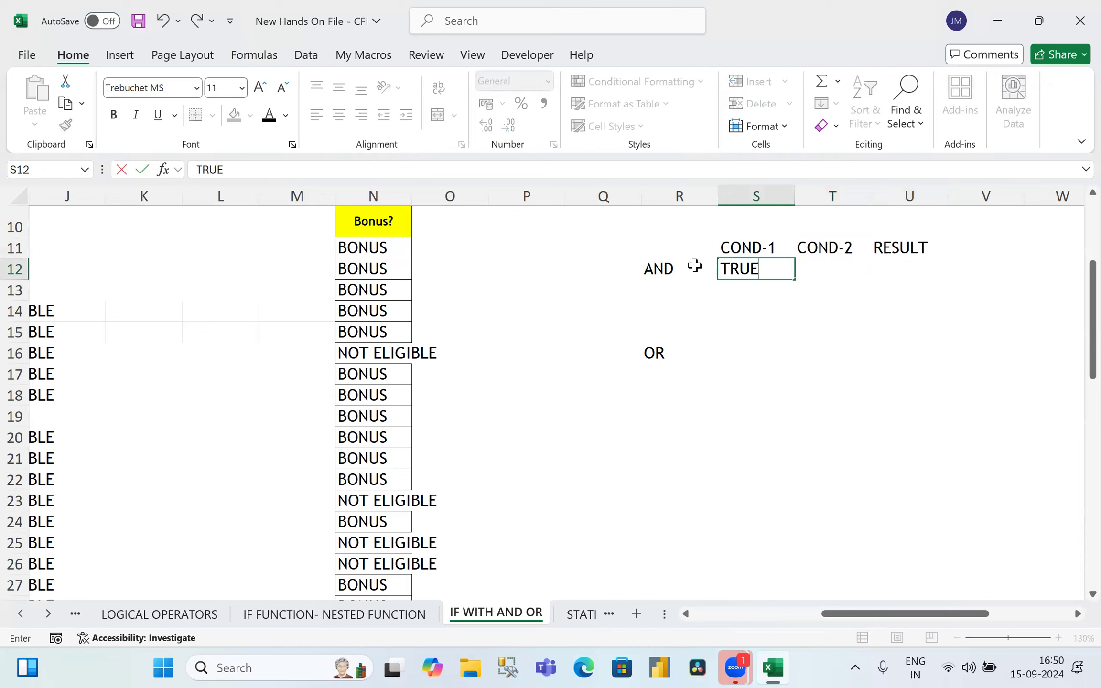
key("Right")
type("TRUE")
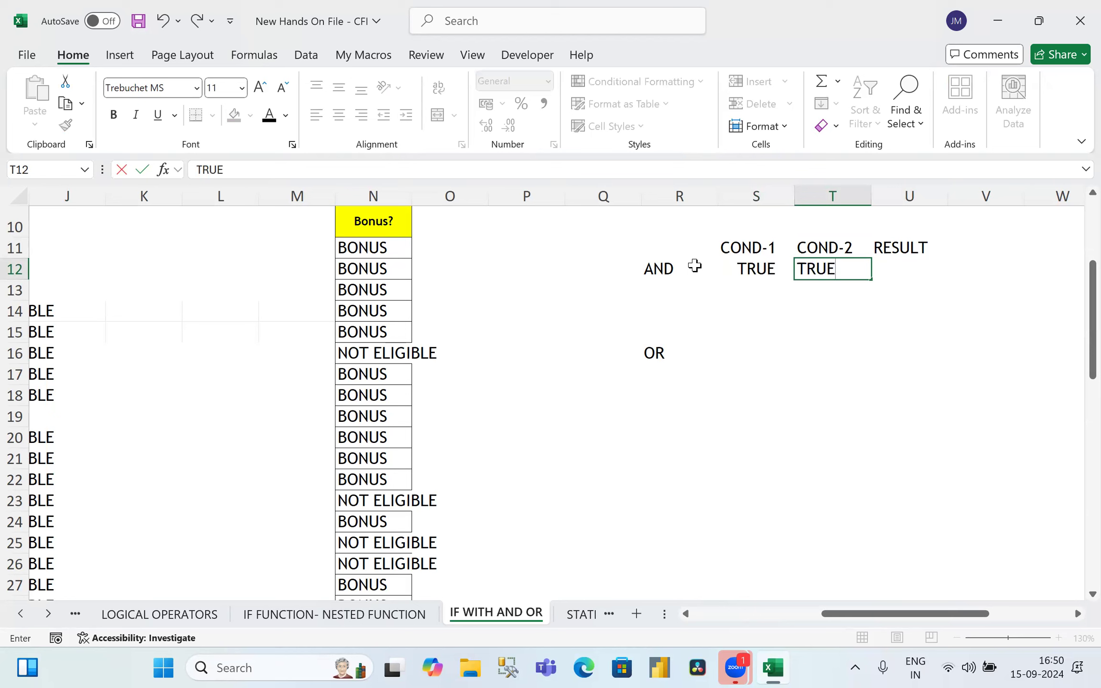
key("Right")
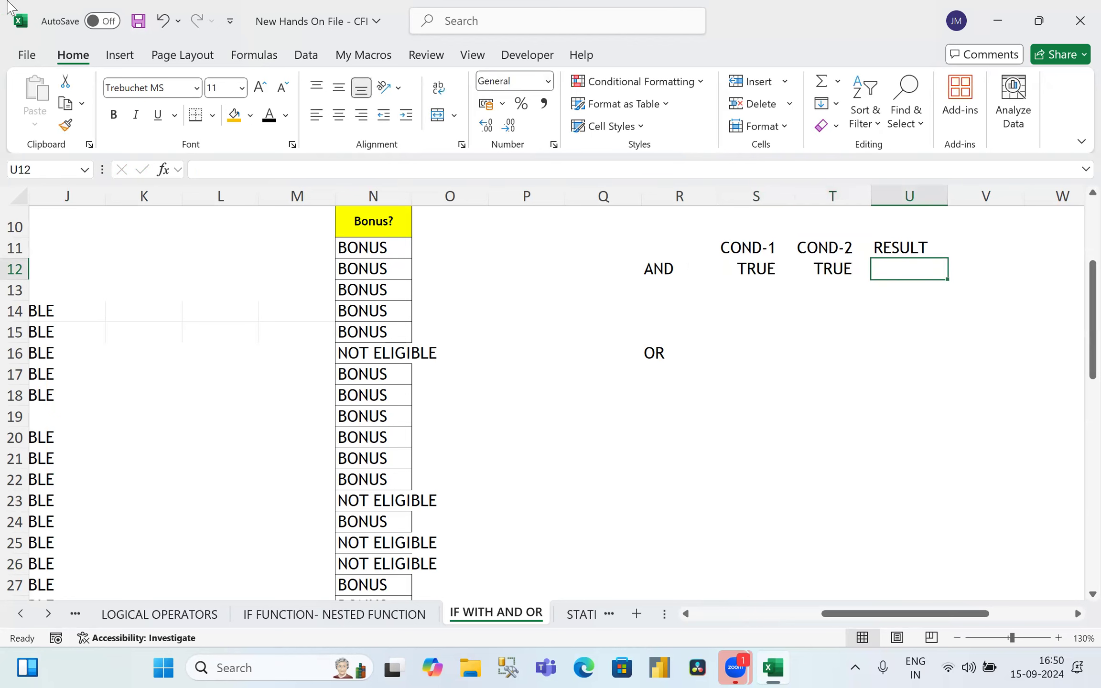
type("TRUE")
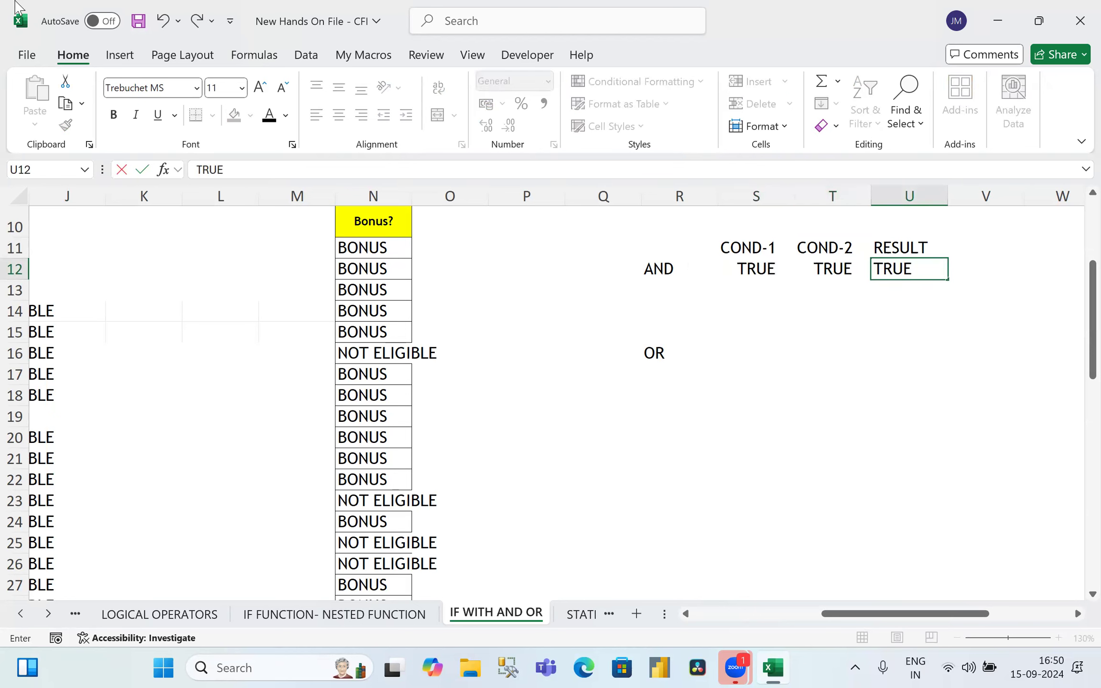
key("Return")
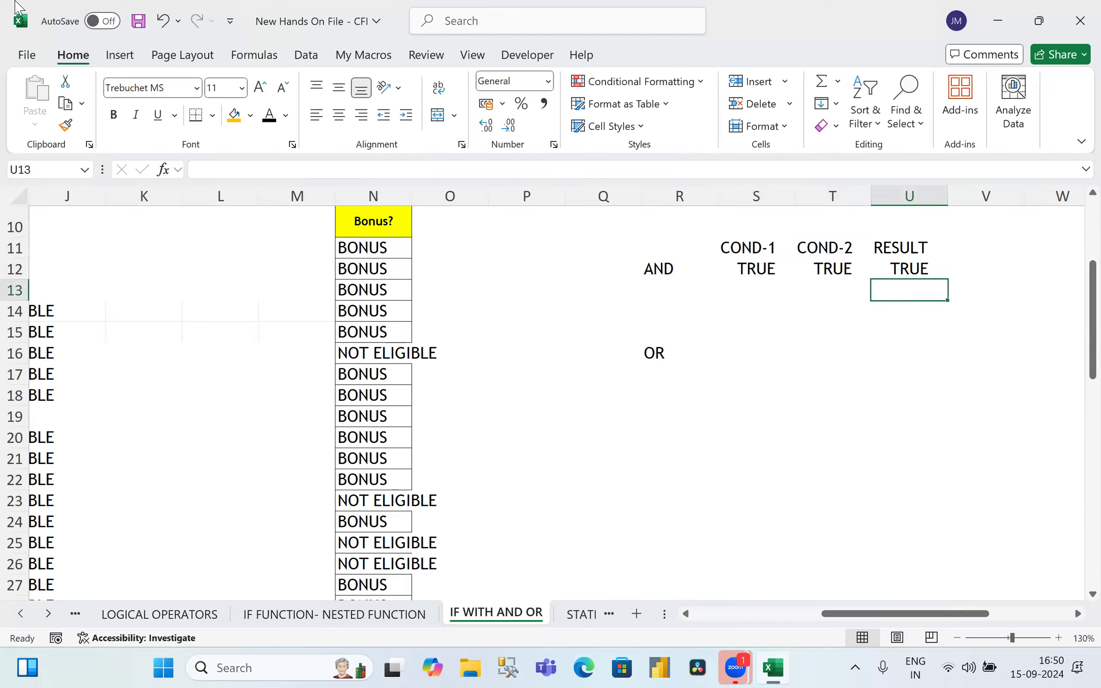
Step: Fill the second AND case in S13:U13 with TRUE, FALSE and the result FALSE
key("Left")
key("Left")
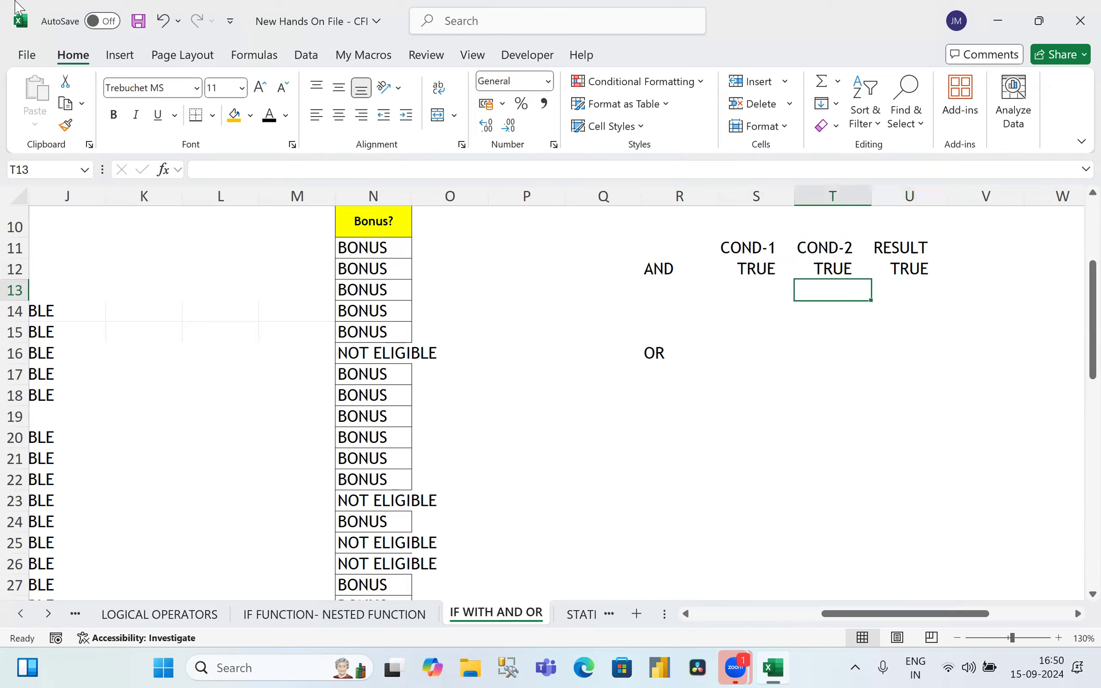
type("TRUE")
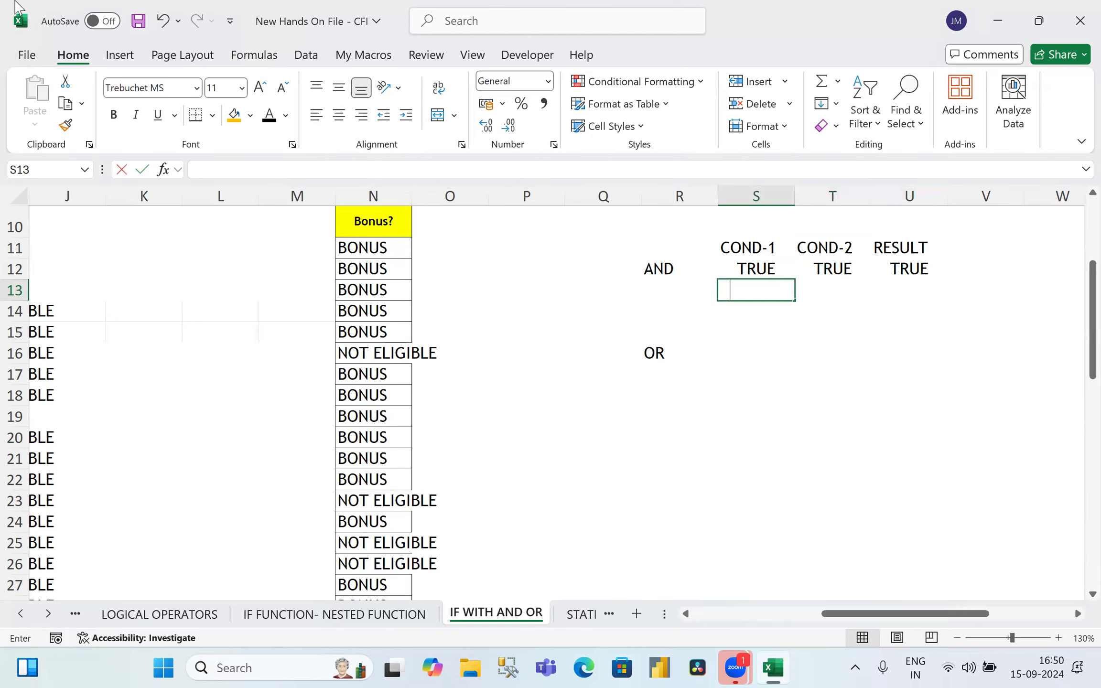
key("Tab")
type("FALSE")
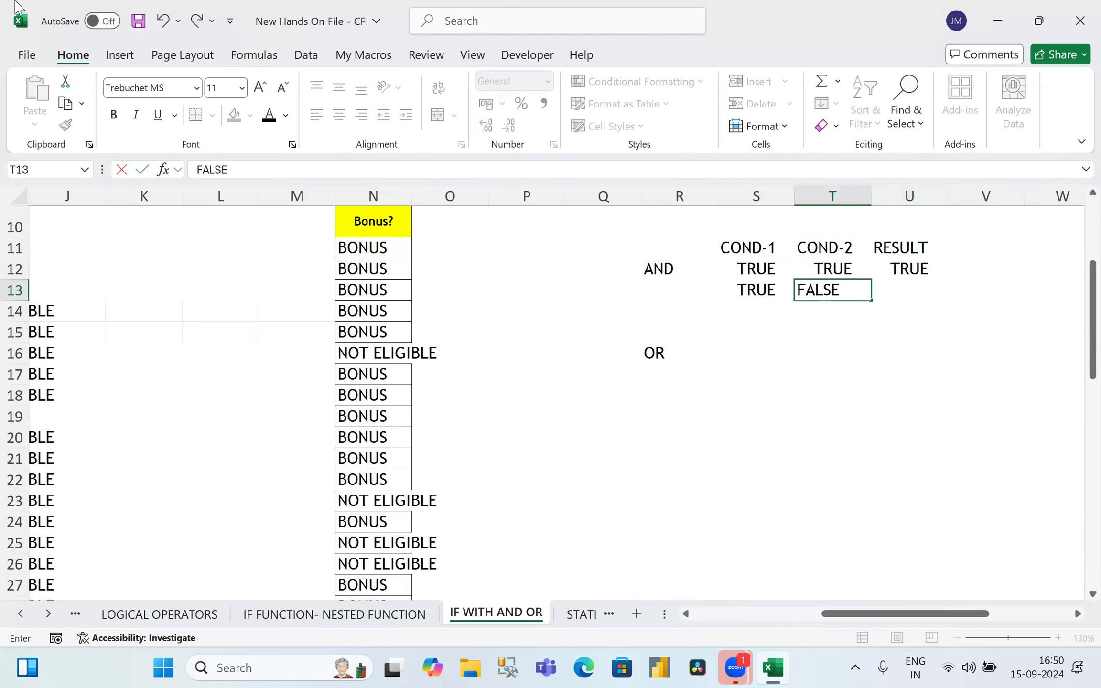
key("Tab")
type("FALSE")
key("Return")
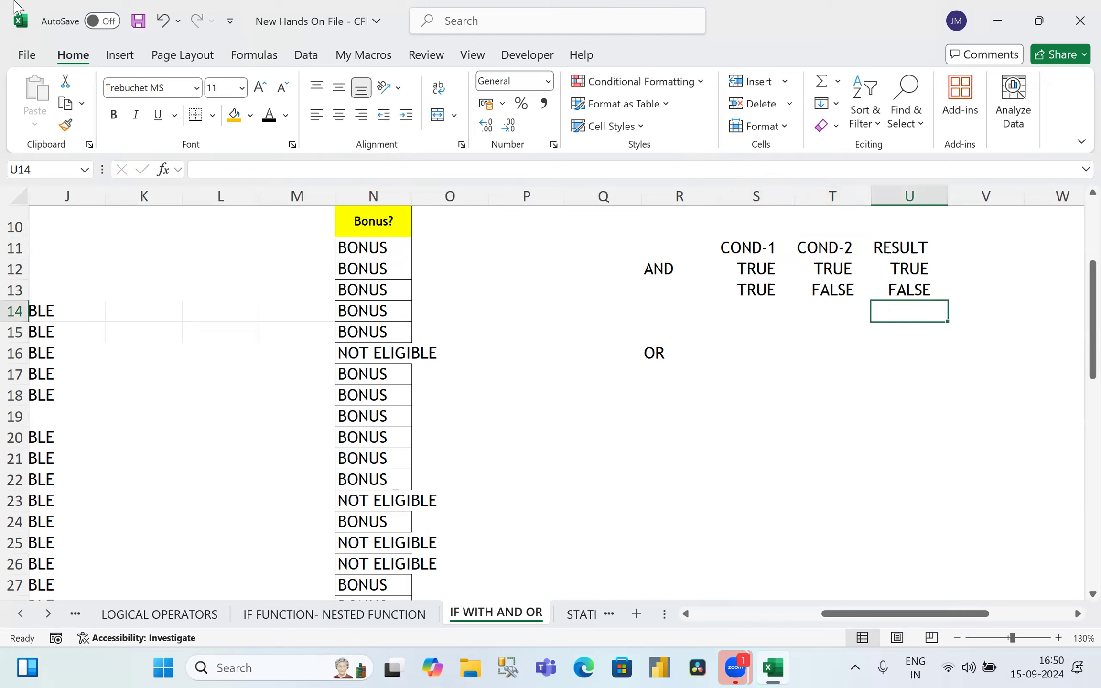
Step: Fill the third AND case in S14:U14 with FALSE, TRUE and the result FALSE
key("Left")
key("Left")
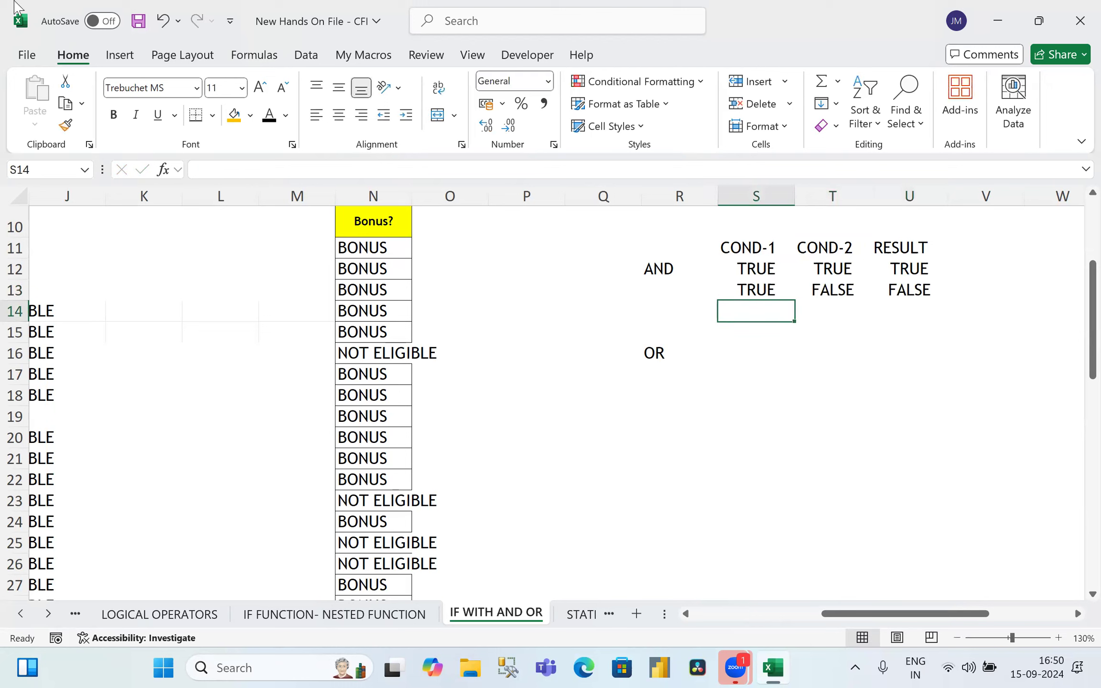
type("FALSE")
key("Right")
type("TRUE")
key("Right")
type("FALSE")
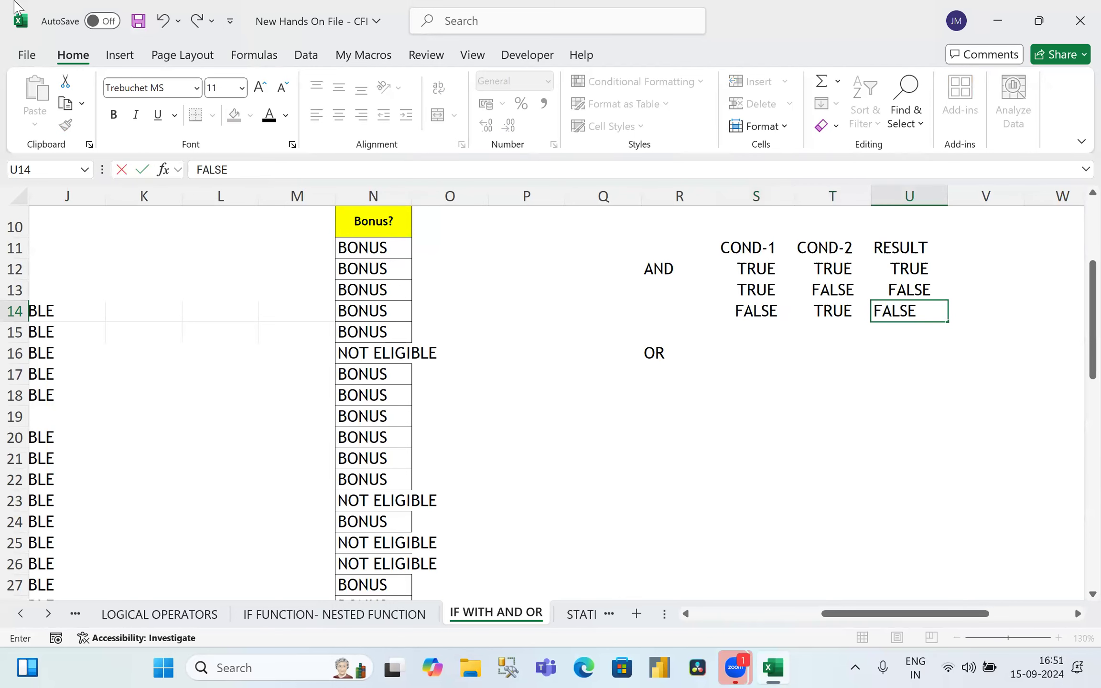
key("Return")
Step: Fill the fourth AND case in S15:U15 with FALSE for both conditions and FALSE for the result
key("Left")
key("Left")
type("FALSE")
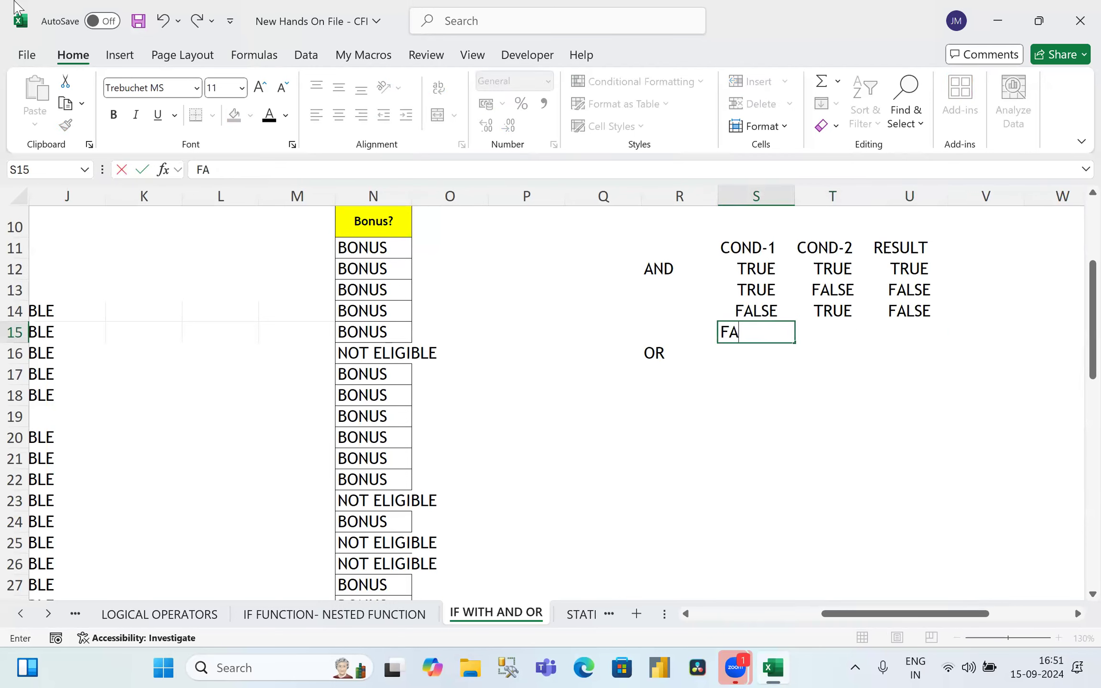
key("BackSpace")
key("BackSpace")
type("SE")
key("Right")
type("FALSE")
key("Right")
type("FALSE")
key("Return")
Step: Fill the first OR case in S16:U16 with TRUE for both conditions and TRUE for the result
key("Left")
key("Left")
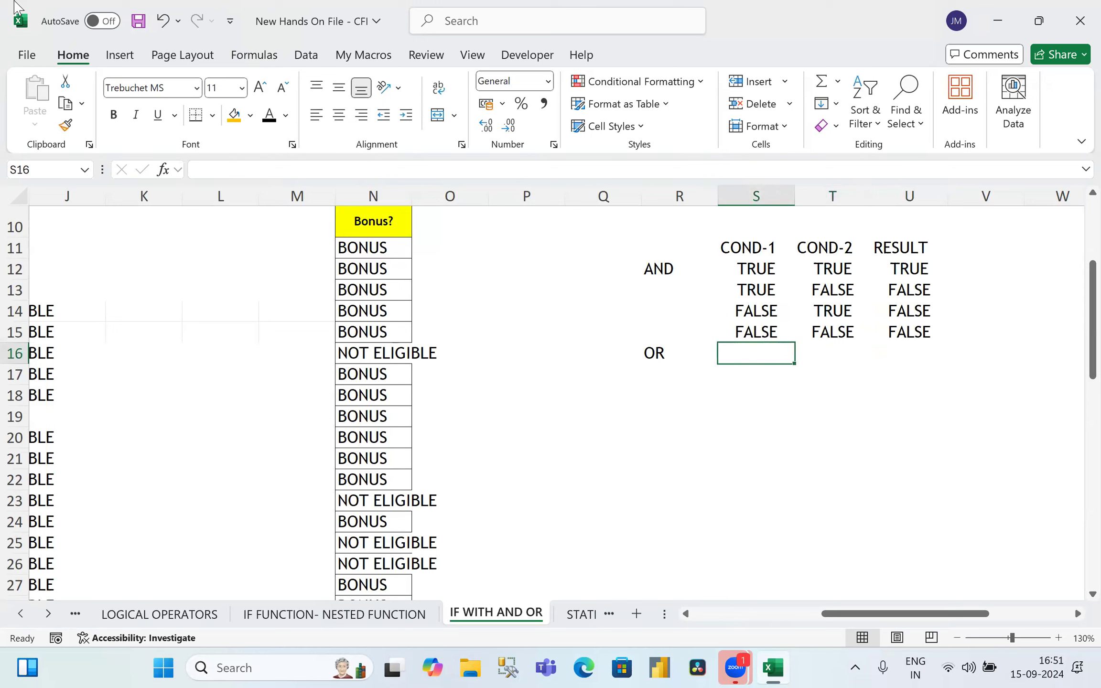
type("TURE")
key("BackSpace")
key("BackSpace")
key("BackSpace")
type("RUE")
key("Right")
type("TRUE")
key("Right")
type("TRUE")
key("Return")
Step: Fill the second OR case in S17:U17 with TRUE, FALSE and the result TRUE
key("Left")
key("Left")
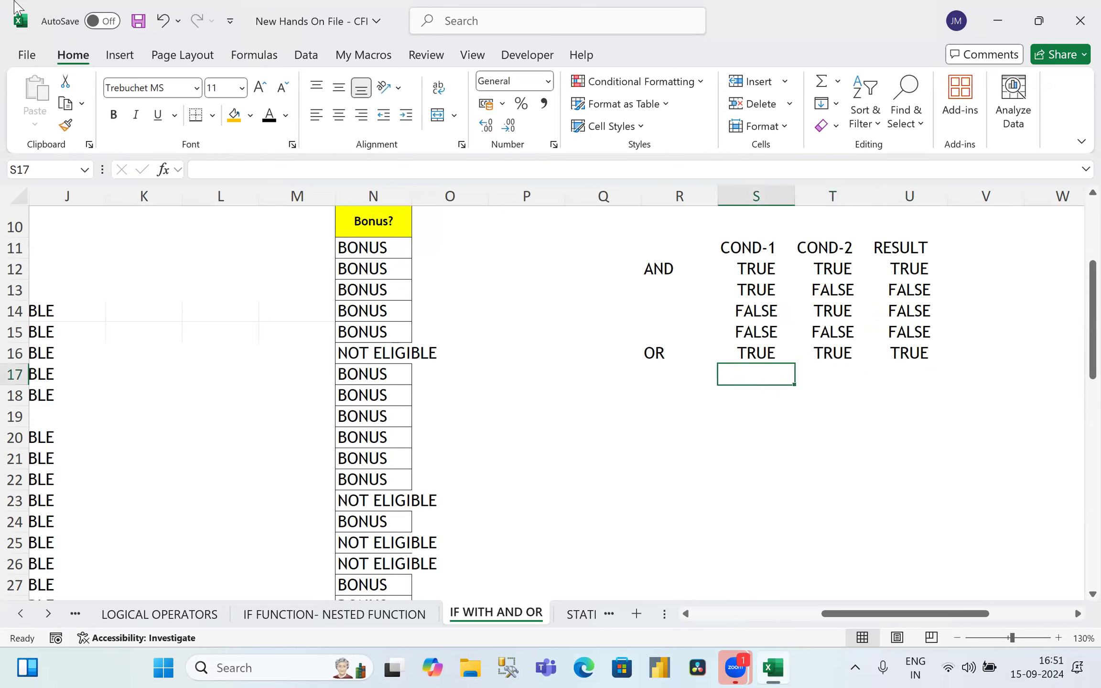
type("TRUE")
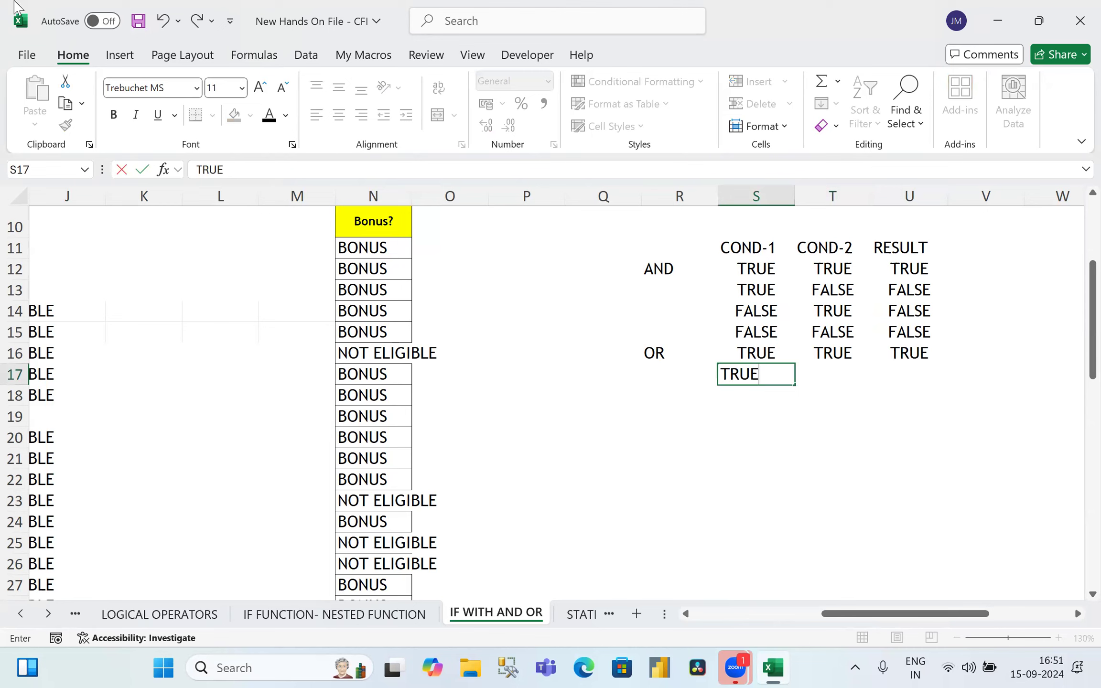
key("Right")
type("FALSE")
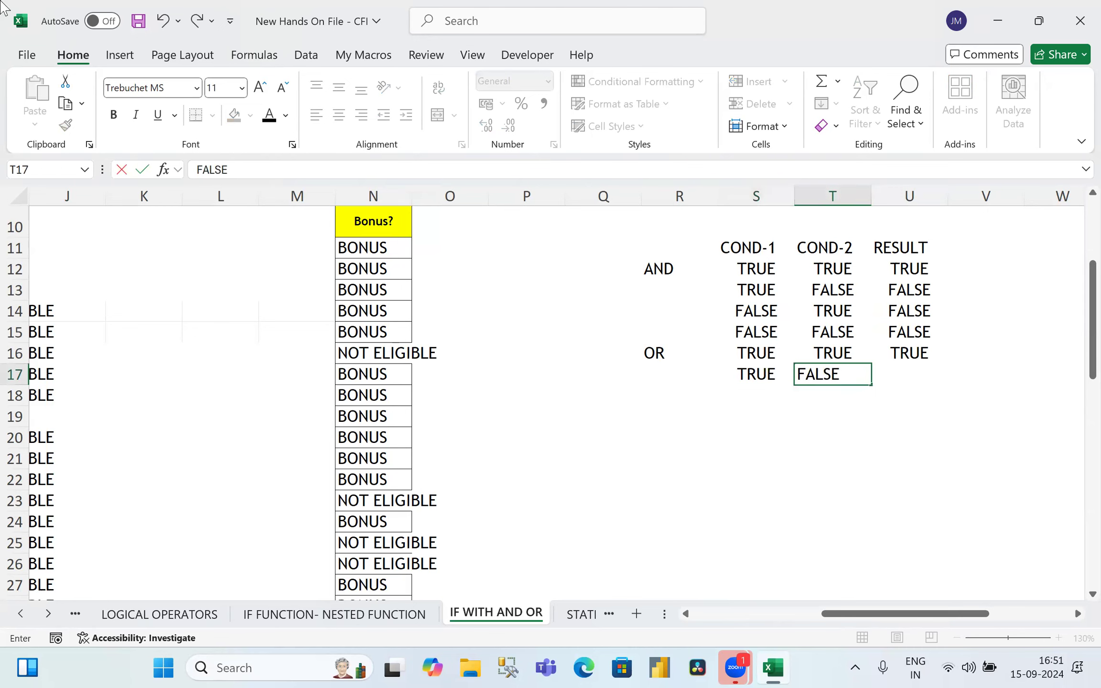
key("Right")
type("TRUE")
key("Return")
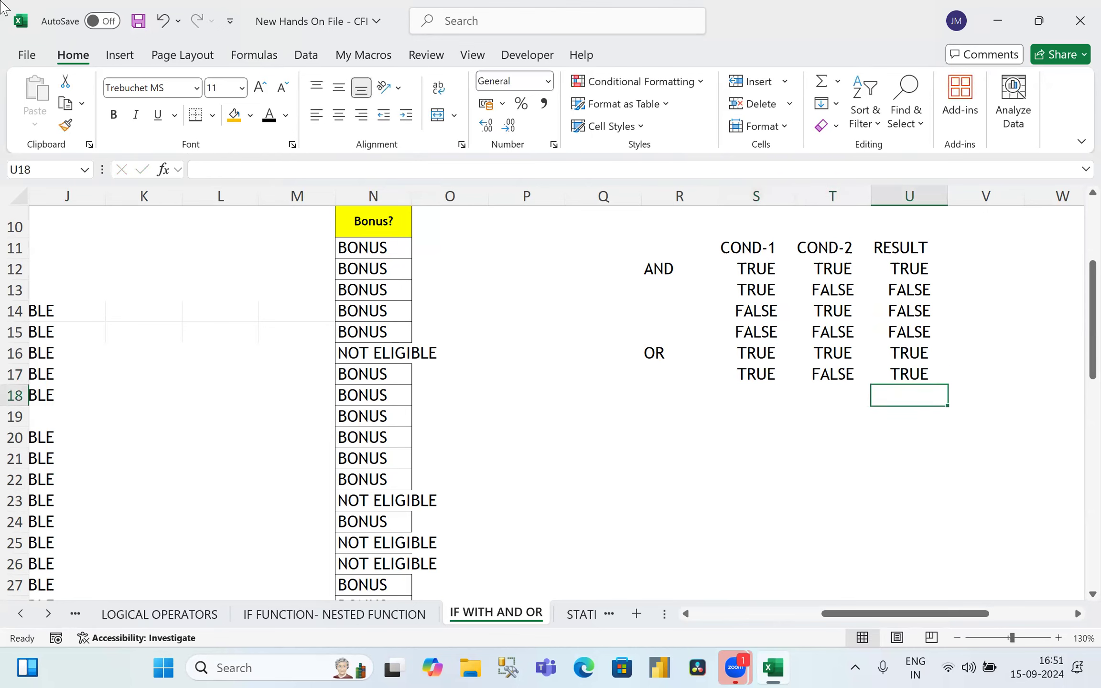
Step: Fill the third OR case in S18:U18 with FALSE, TRUE and the result TRUE
key("Left")
key("Left")
key("alt+space")
key("Escape")
type("E")
key("Escape")
type("FALSE")
key("Right")
type("TRUE")
key("Right")
type("TRUE")
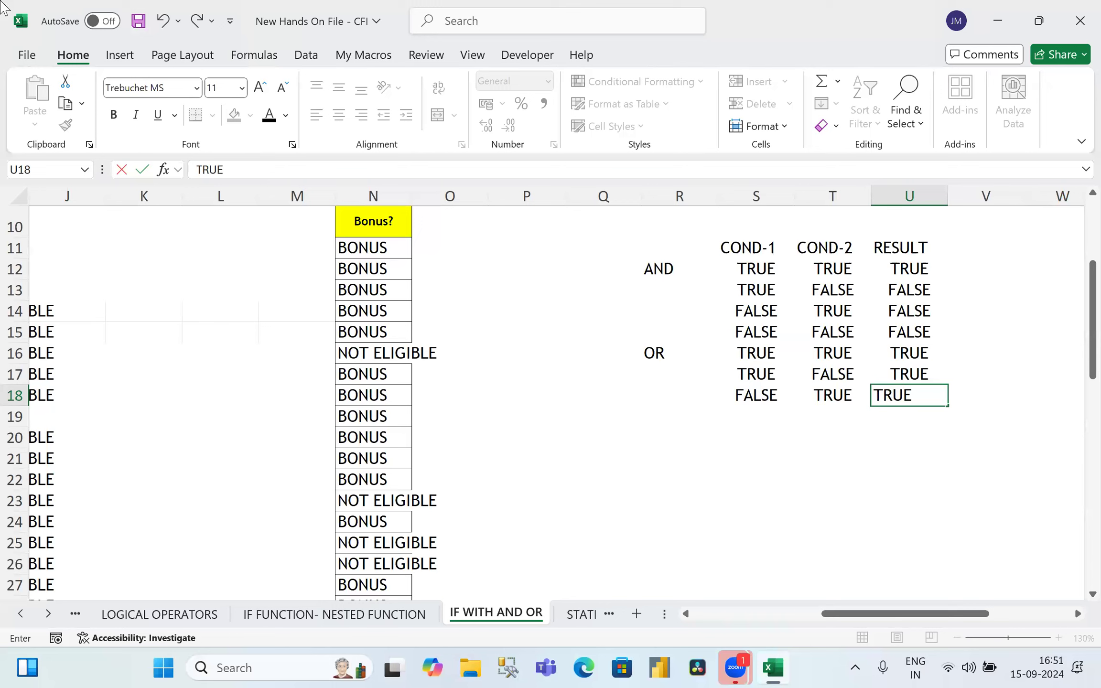
key("Return")
Step: Fill the fourth OR case in S19:U19 with FALSE for both conditions and FALSE for the result
key("Left")
key("Left")
type("FALSE")
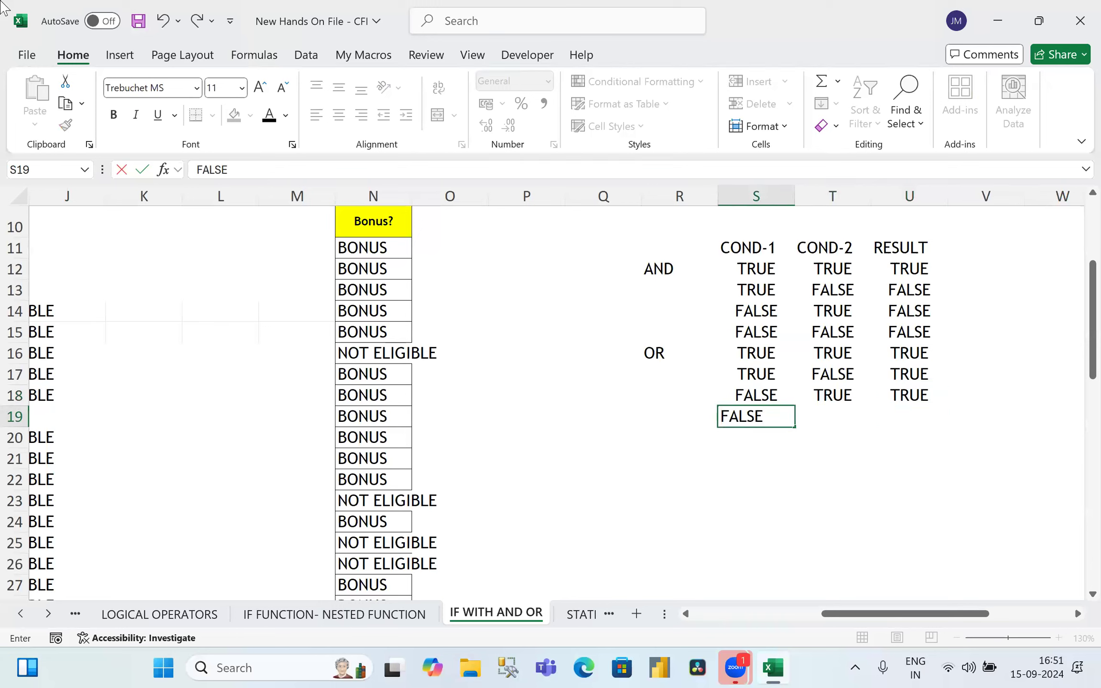
key("Right")
type("FALSE")
key("Right")
type("FALSE")
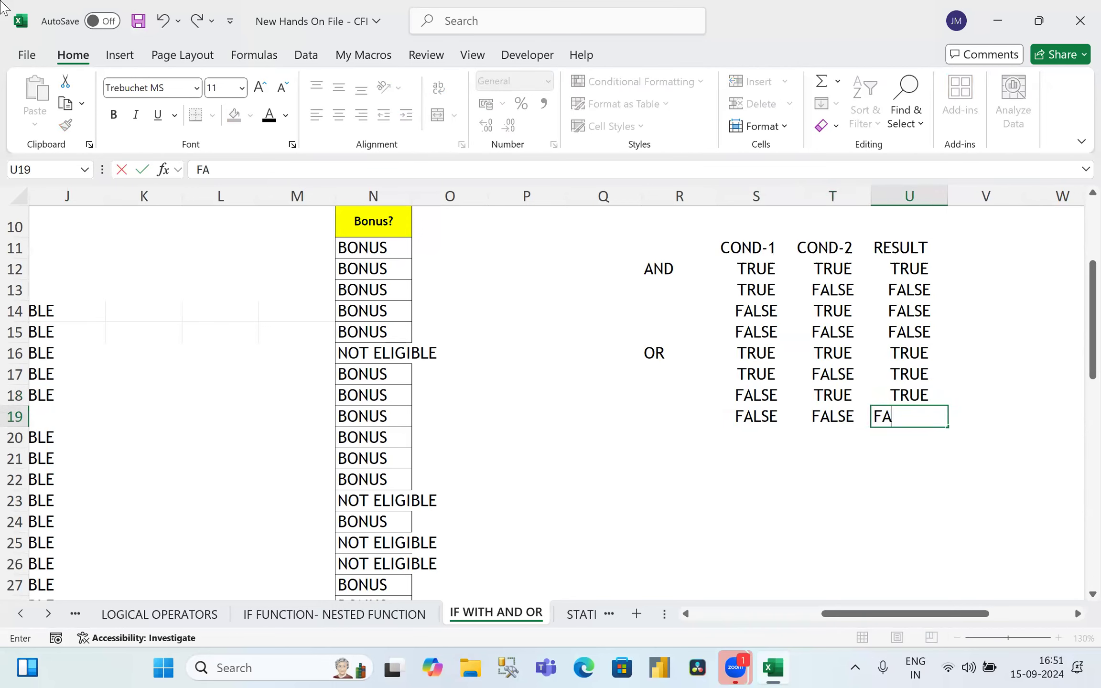
key("Return")
Step: Compare the AND results in U12:U15 with the OR results in U16:U19 by selecting each block
key("Up")
key("Up")
key("Up")
key("Up")
key("Up")
key("Up")
key("Up")
key("Up")
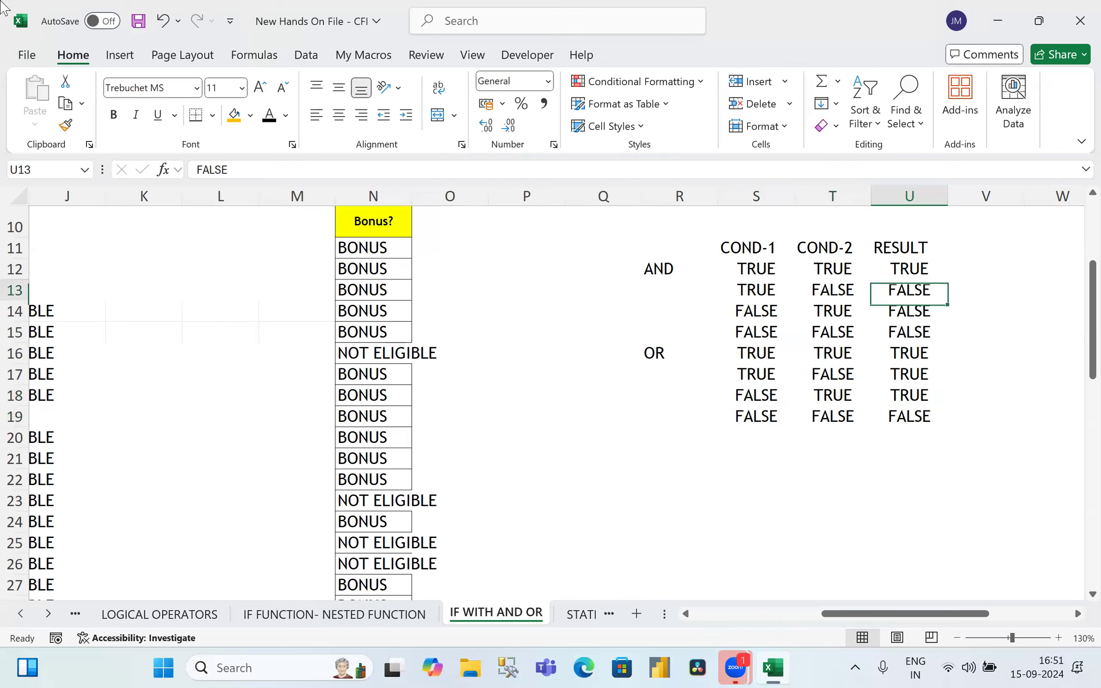
key("shift+Down")
key("shift+Down")
key("shift+Down")
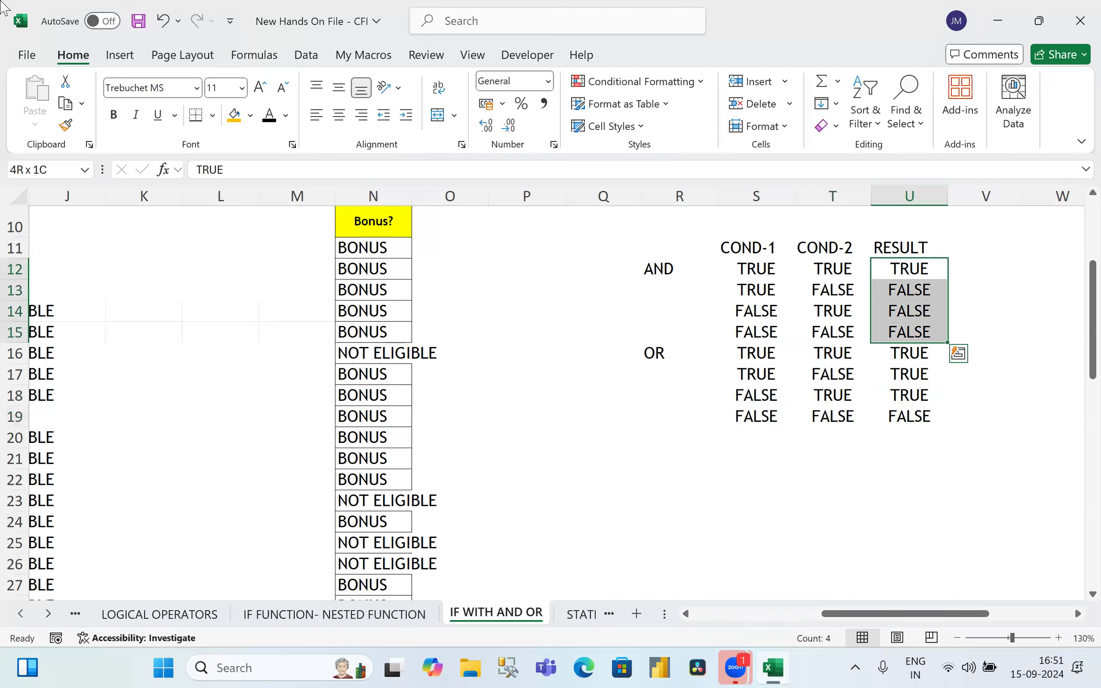
key("Down")
key("Down")
key("Down")
key("Down")
key("shift+Down")
key("shift+Down")
key("shift+Down")
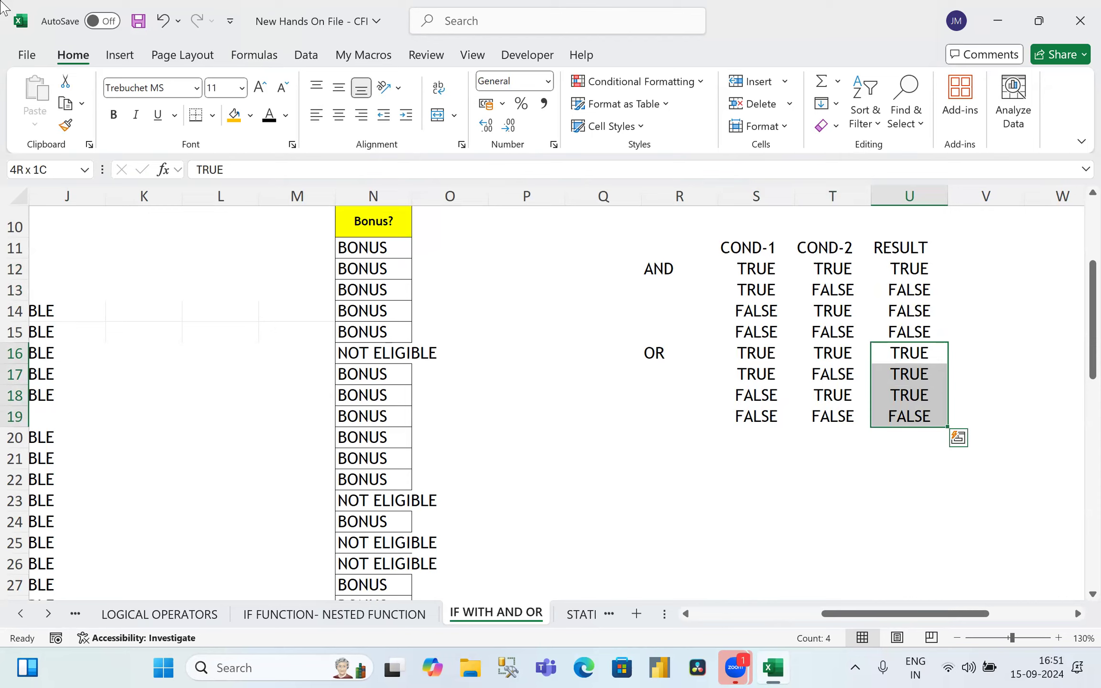
Step: Enter the row label NOT in R20 below the OR cases of the truth table
key("Down")
key("Down")
key("Down")
key("Down")
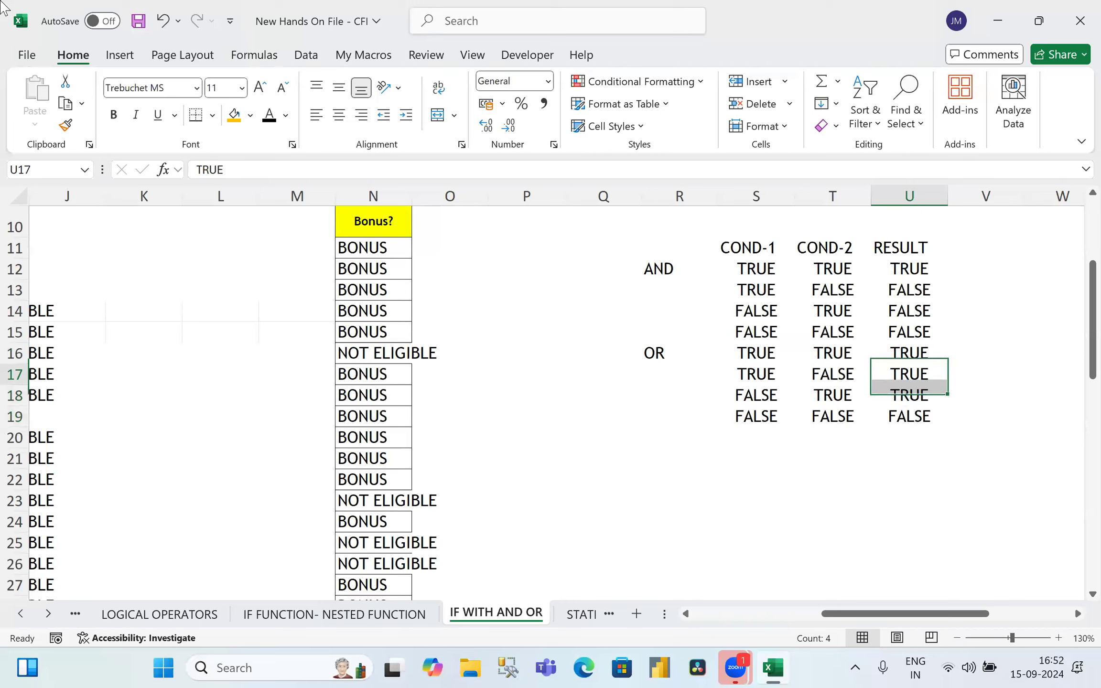
key("Left")
key("Left")
key("Left")
type("NOT")
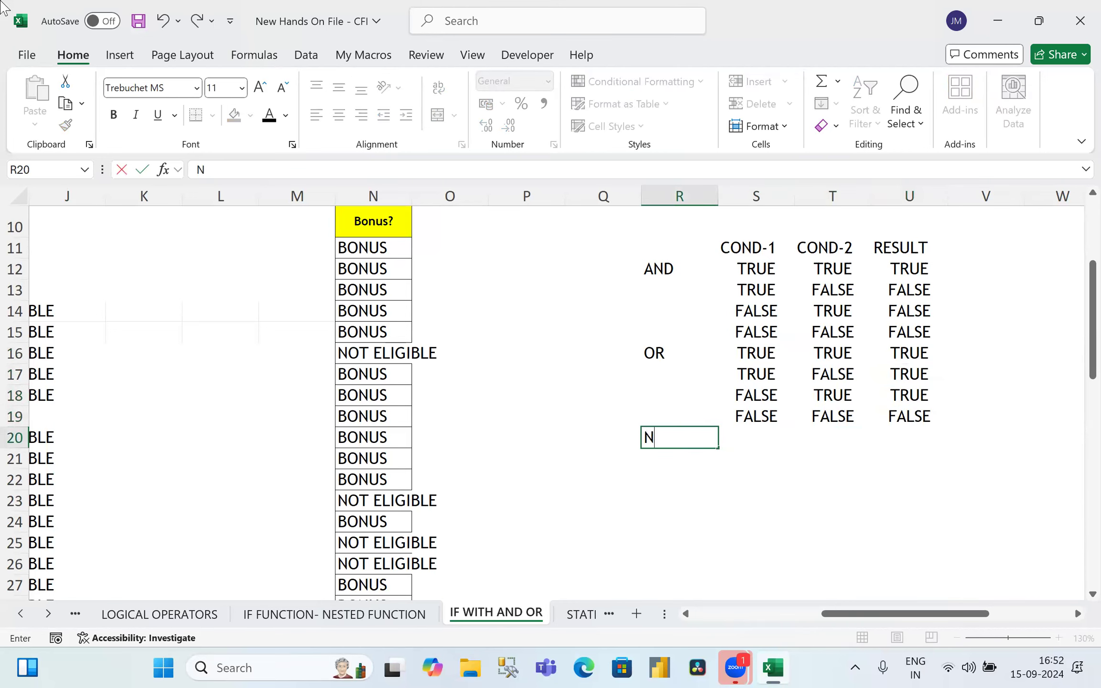
key("Return")
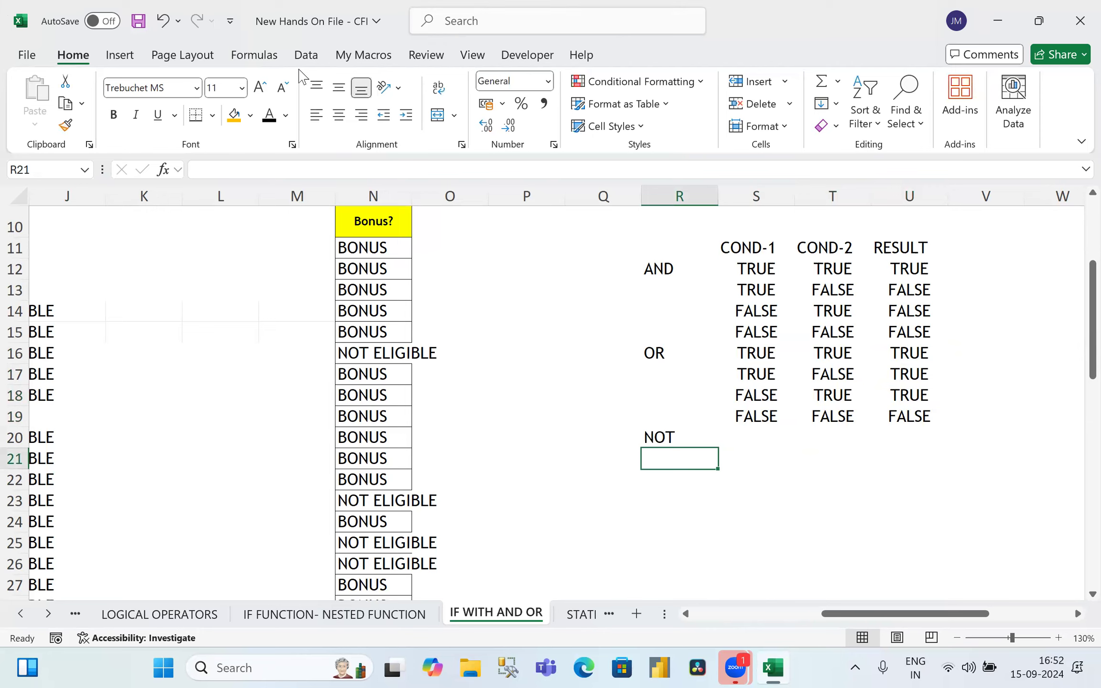
Step: Enter FALSE in V12 as the negated result of the first AND case
left_click(910, 269)
key("Right")
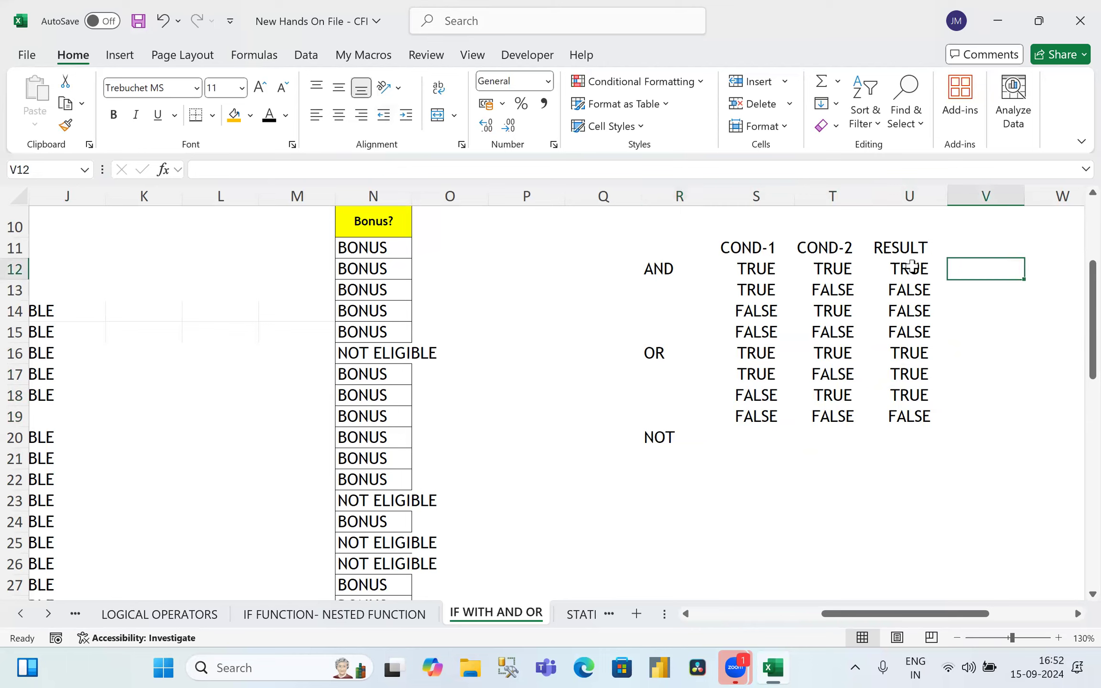
type("FALSE")
key("Return")
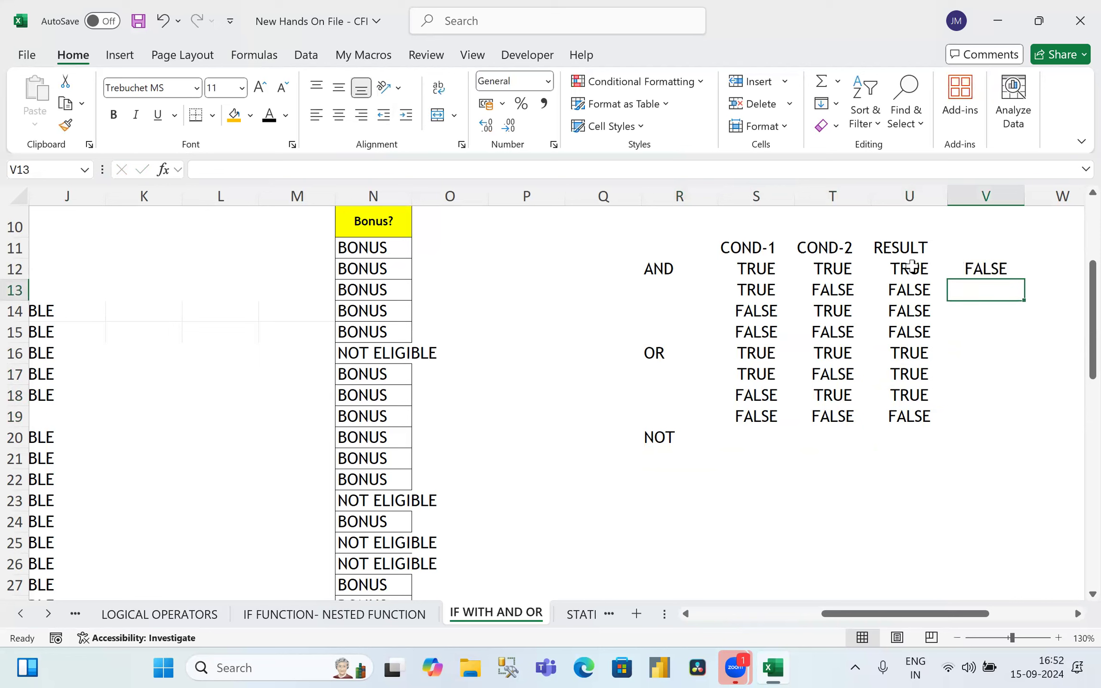
Step: Clear the entry in V12 and select S20 beside the NOT label
key("Up")
key("Delete")
key("Down")
key("Down")
key("Down")
key("Down")
key("Down")
key("Down")
key("Down")
key("Down")
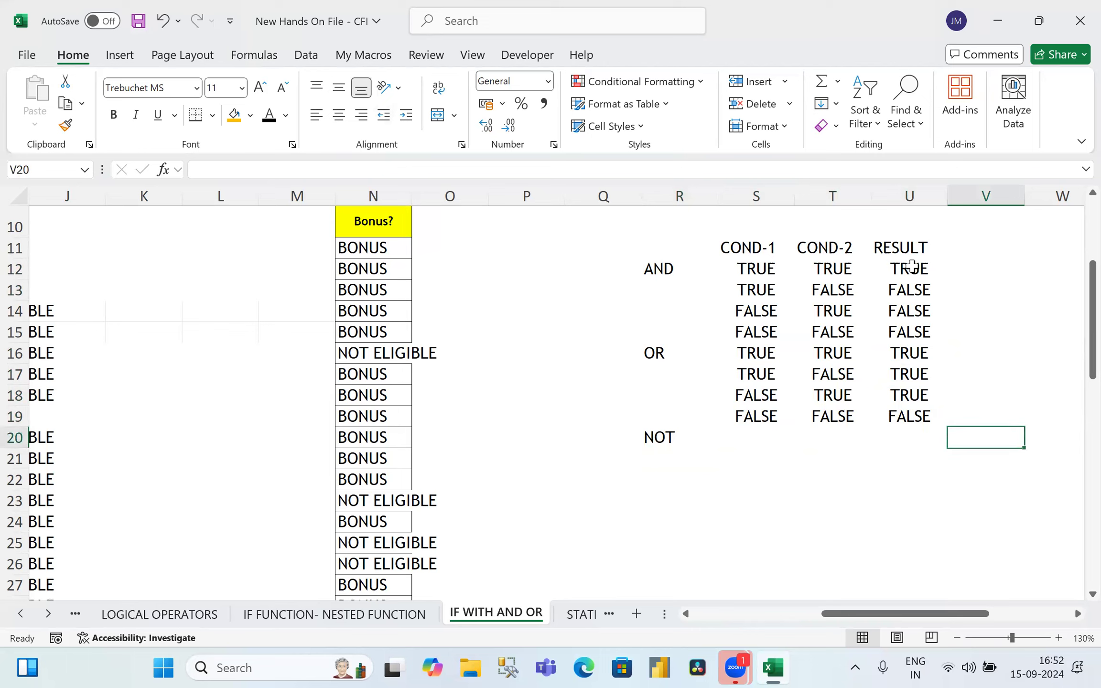
key("Left")
key("Left")
key("Left")
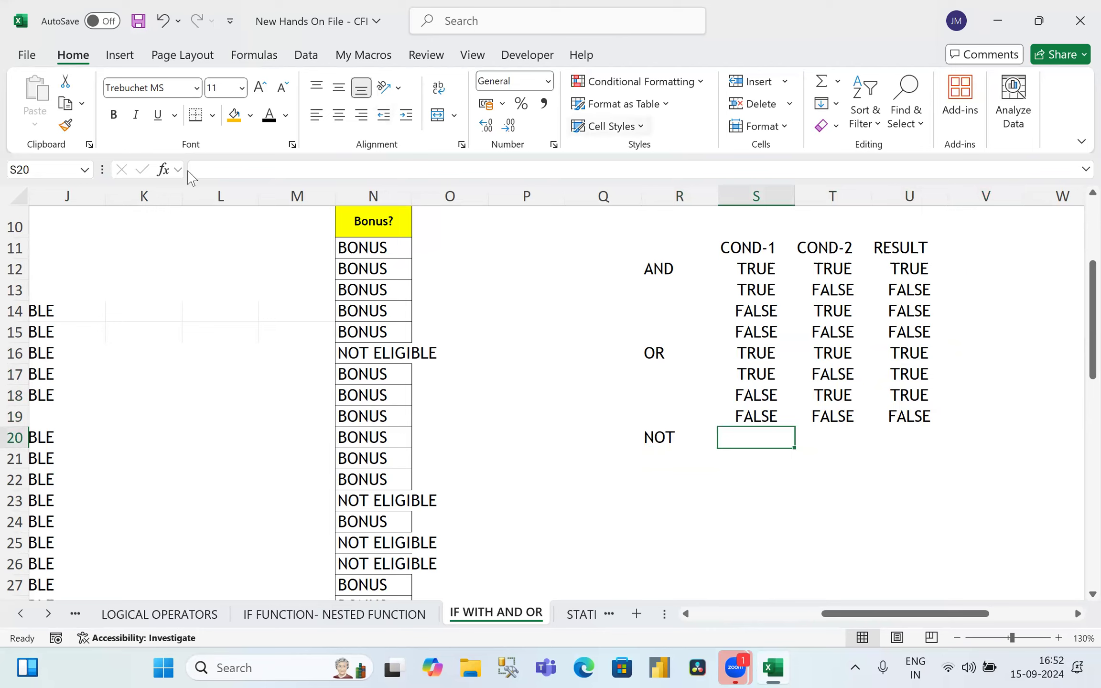
left_click(366, 247)
double_click(366, 247)
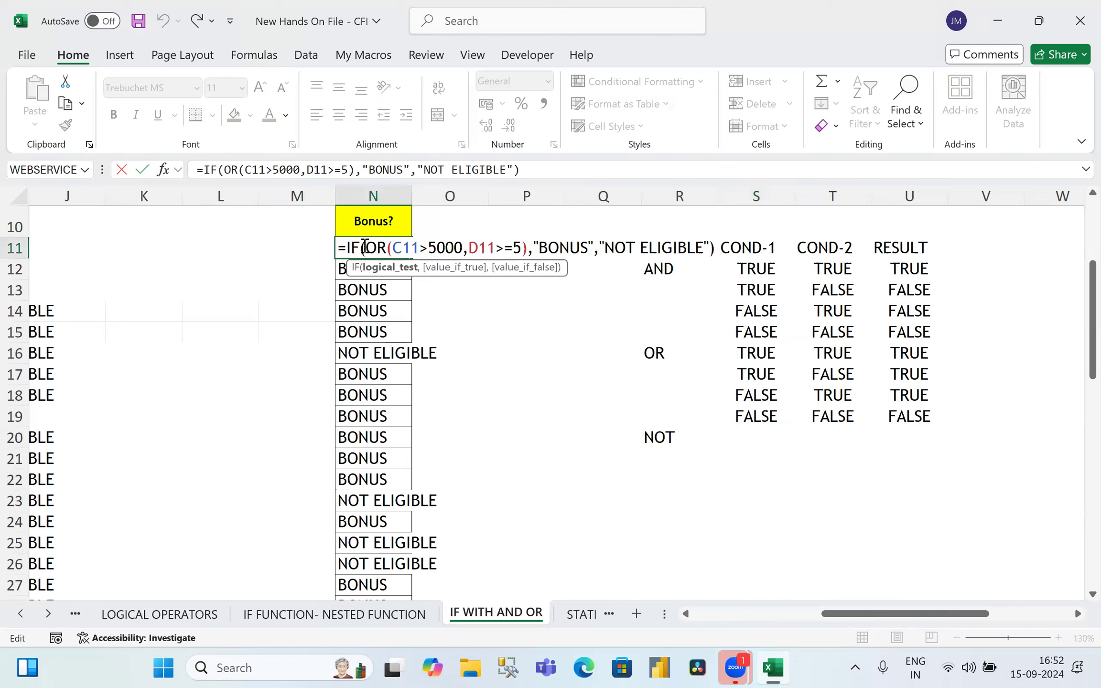
left_click(512, 531)
type("NOT")
key("BackSpace")
key("BackSpace")
key("BackSpace")
key("BackSpace")
key("BackSpace")
key("BackSpace")
left_click(513, 530)
type("O")
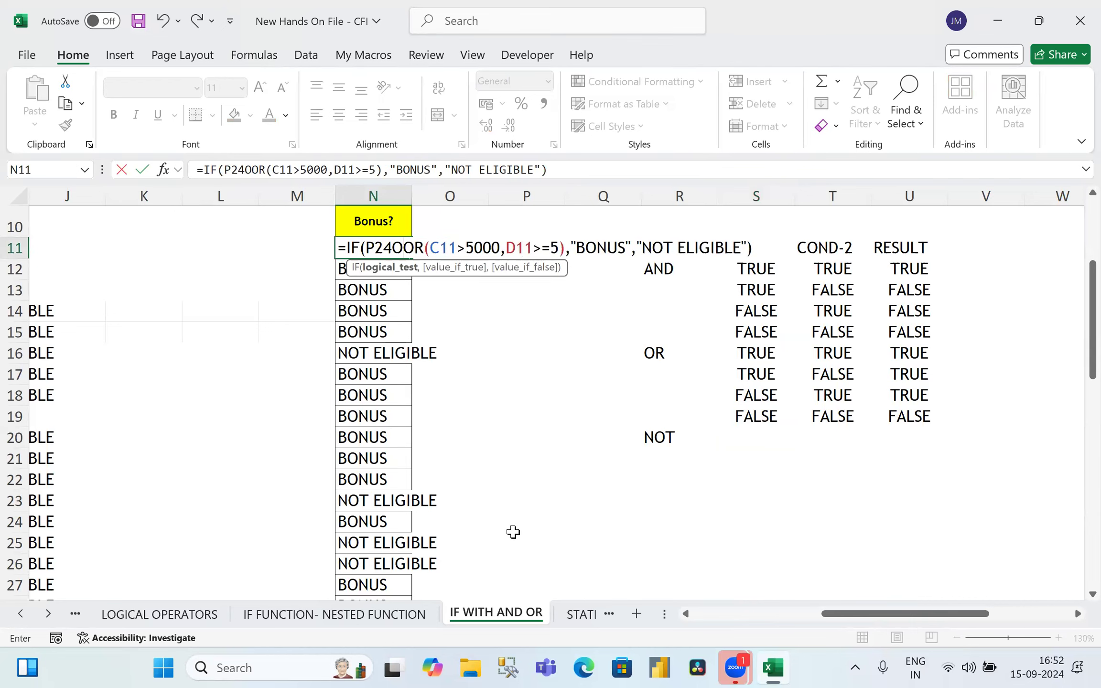
key("BackSpace")
key("BackSpace")
key("BackSpace")
key("BackSpace")
type("N")
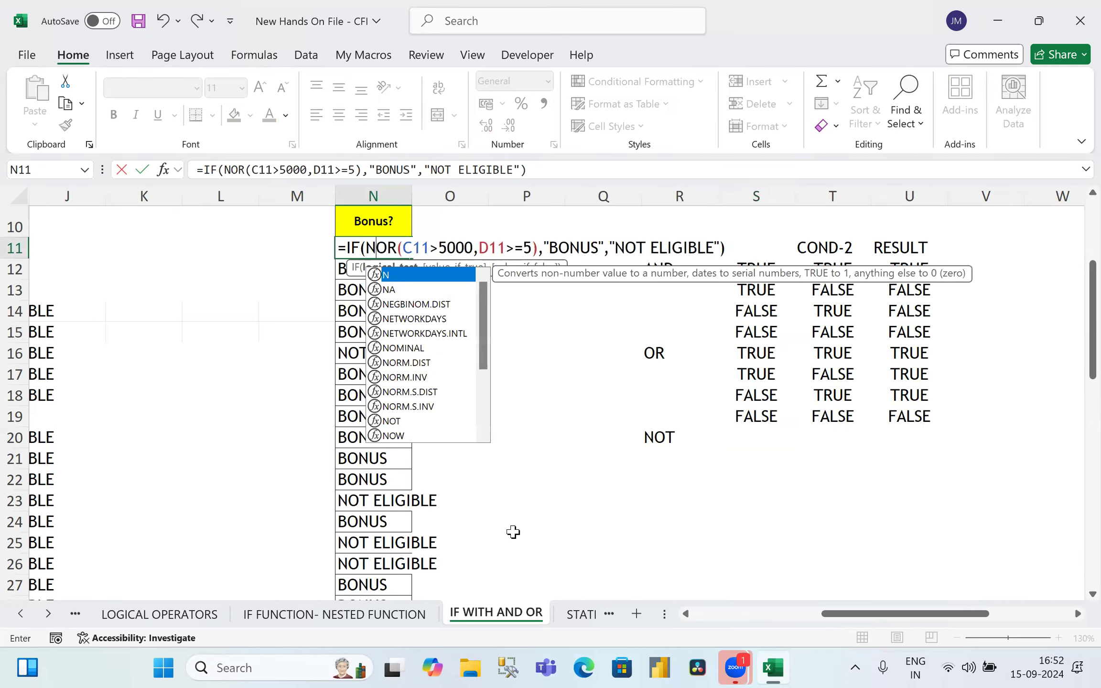
type("OT")
type("(")
key("Right")
key("Right")
key("Right")
key("Right")
key("Right")
key("Right")
key("Right")
key("Right")
key("Escape")
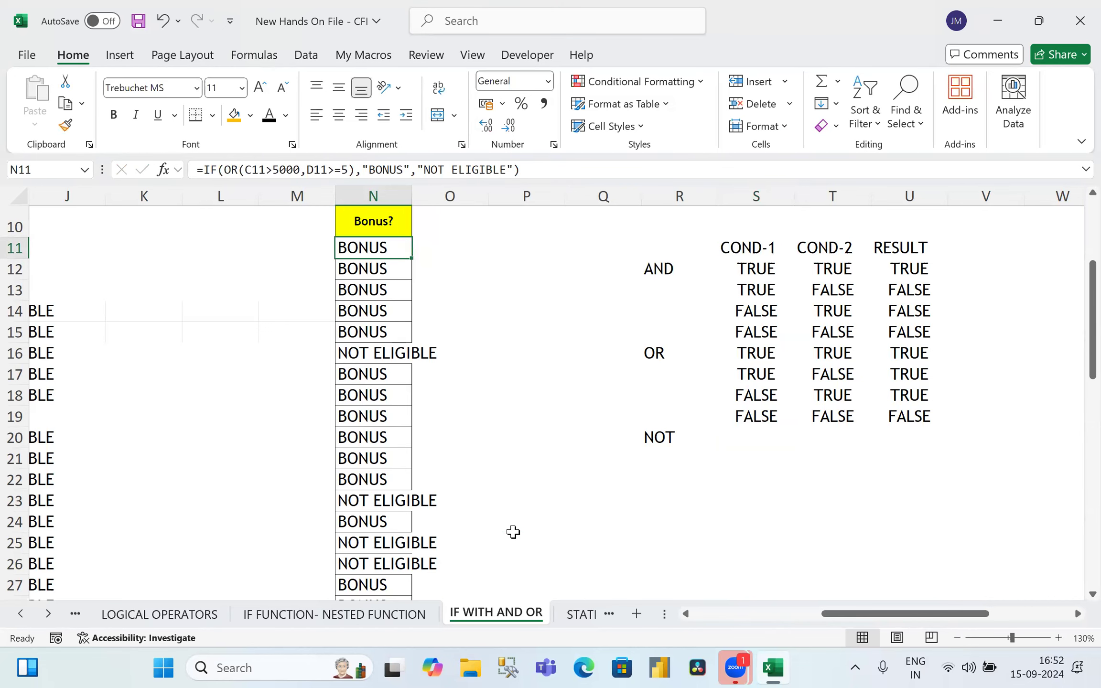
Step: Wrap the OR test in N11 in NOT so the formula reads =IF(NOT(OR(C11>5000,D11>=5)),"BONUS","NOT ELIGIBLE")
key("F2")
key("Left")
key("Left")
key("Left")
key("Left")
key("Left")
key("Left")
key("Left")
key("Left")
key("Left")
key("Left")
key("Left")
key("Left")
key("Left")
key("Left")
key("Left")
key("Left")
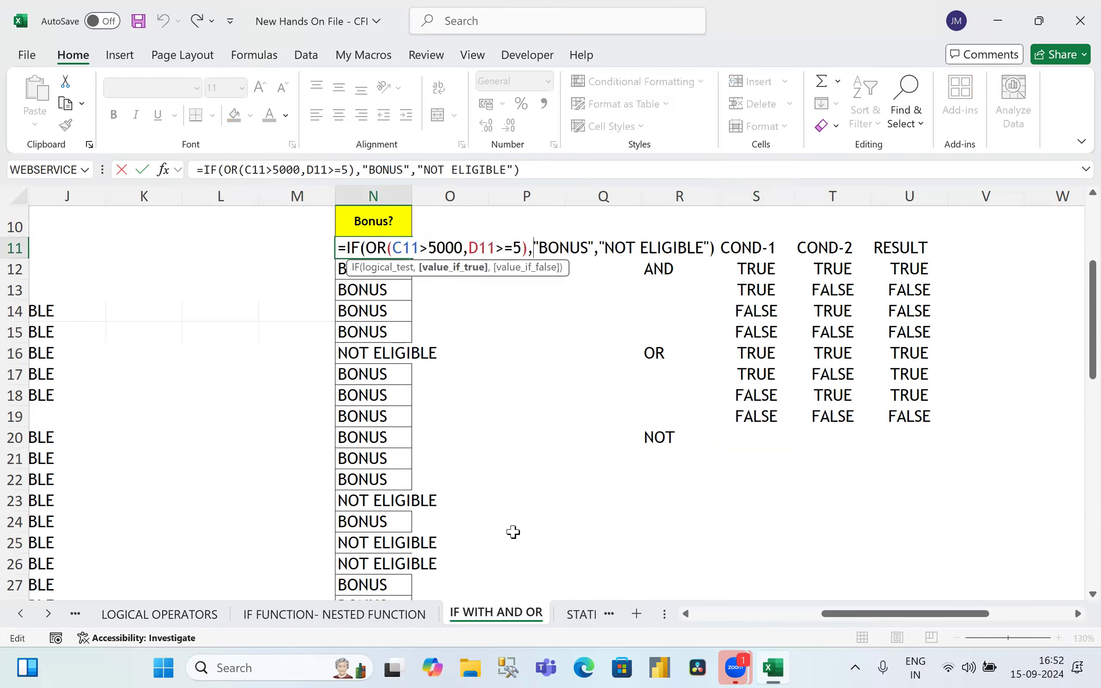
key("Left")
key("Left")
key("Left")
key("Left")
key("Left")
key("Left")
key("Left")
key("Left")
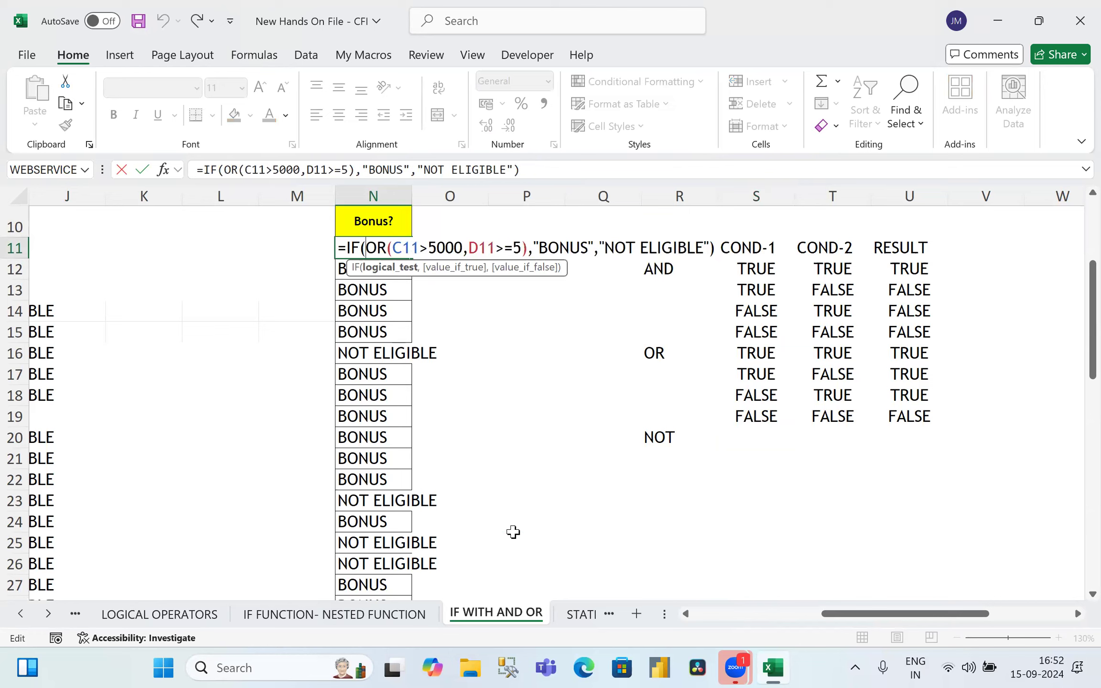
type("NOT(")
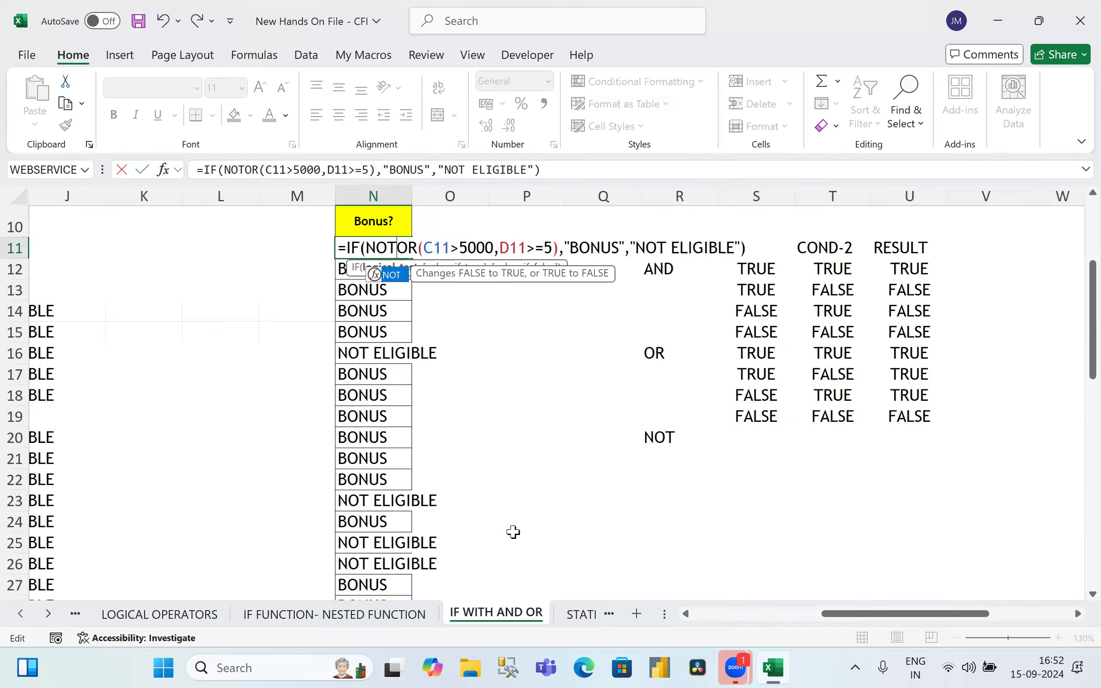
key("Right")
key("Right")
key("Right")
key("Right")
key("Right")
key("Right")
key("Right")
key("Right")
key("Right")
key("Right")
key("Right")
key("Right")
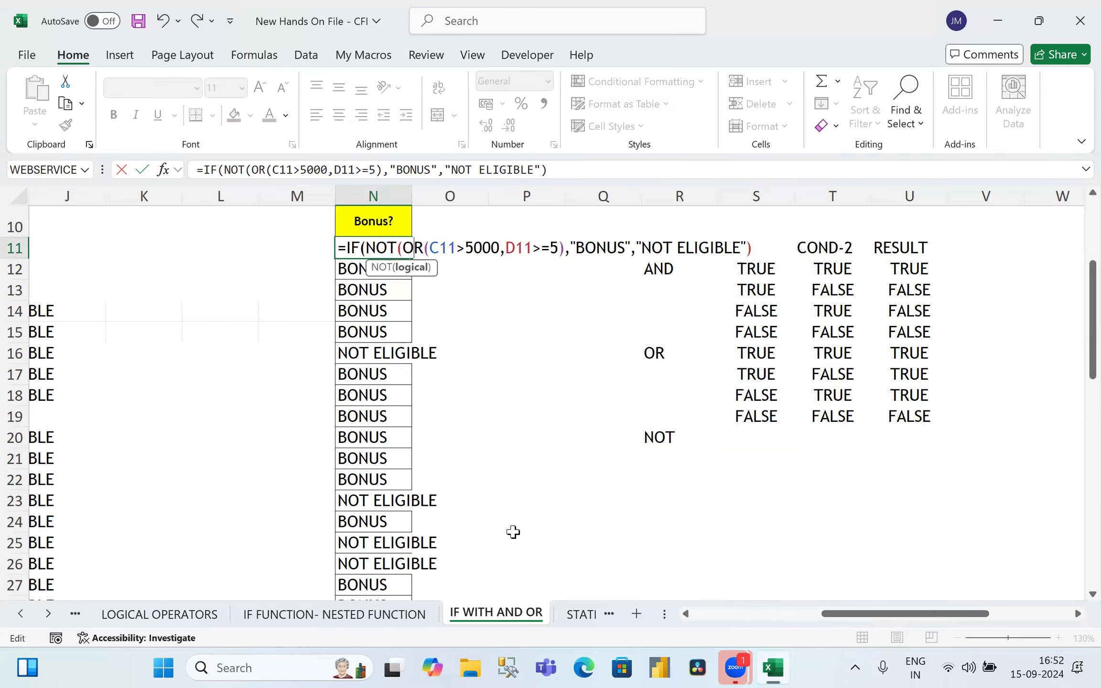
key("Right")
key("Right")
key("Right")
key("Right")
key("Right")
key("Right")
key("Right")
type(")")
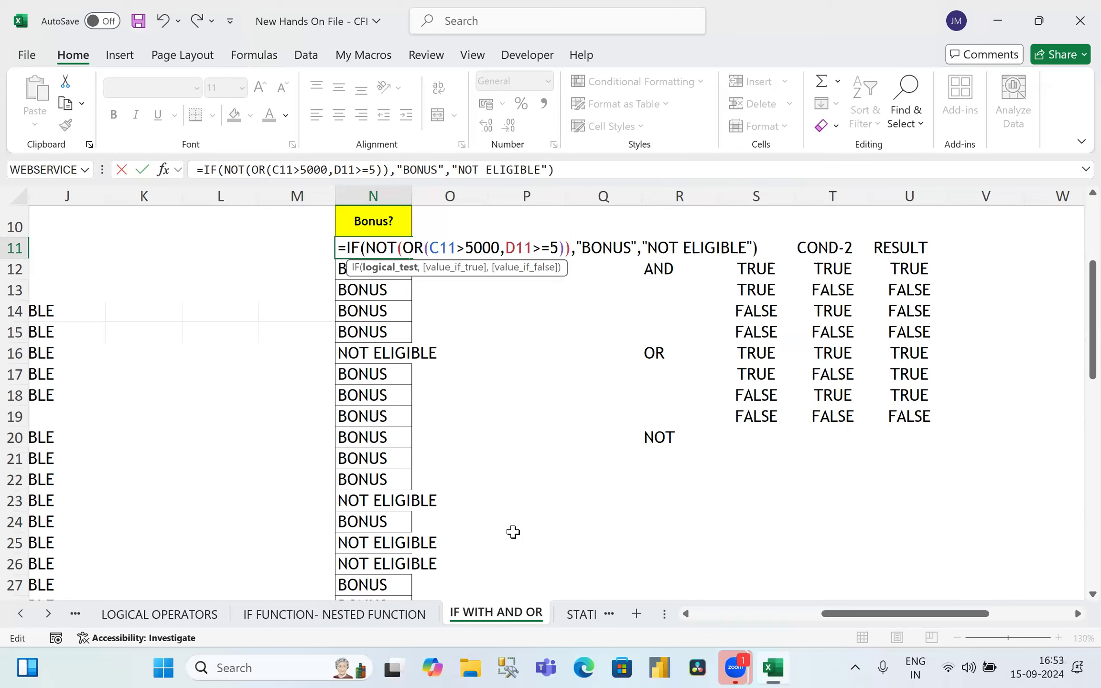
key("Return")
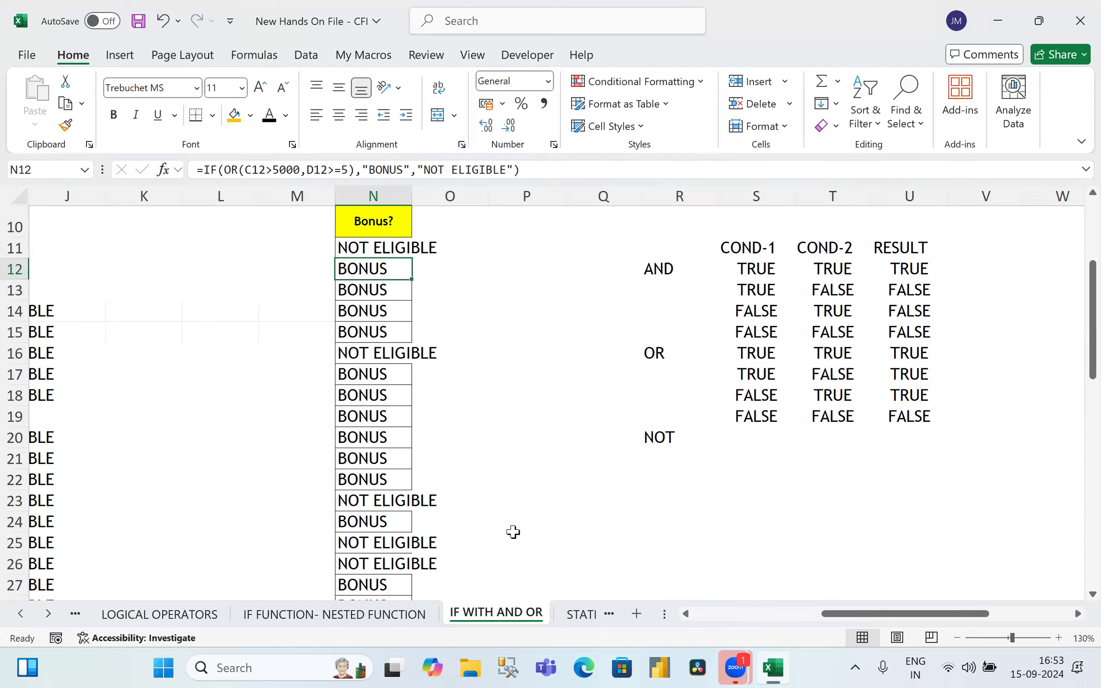
Step: Review how NOT encloses the OR test in the N11 bonus formula, leaving the formula as it is
key("Up")
key("F2")
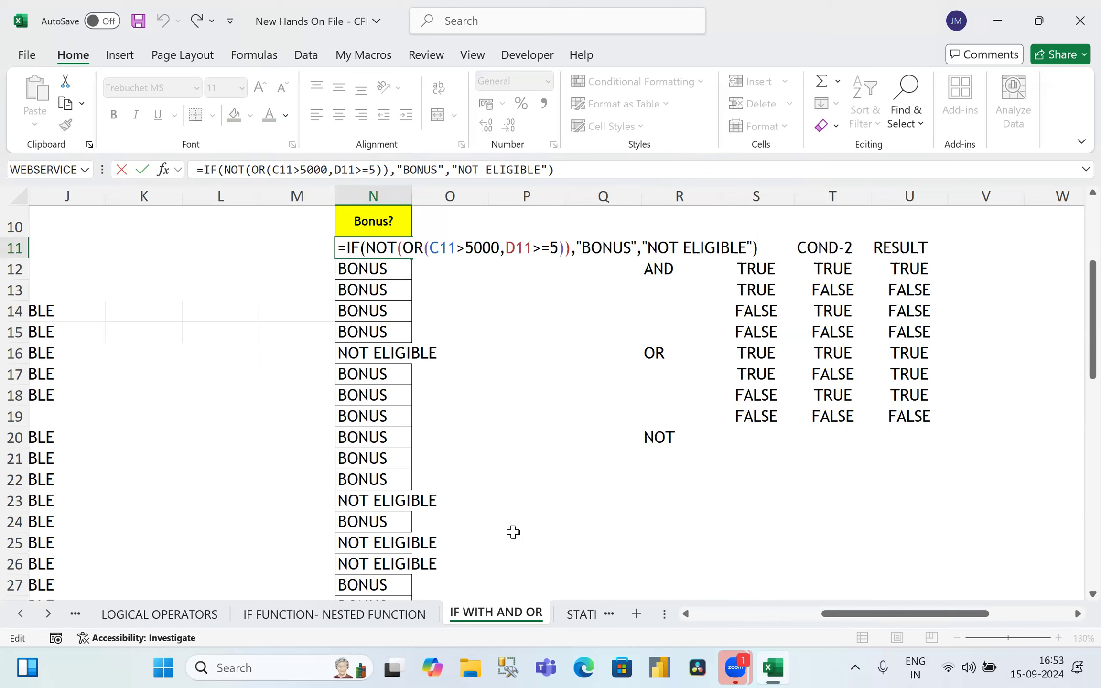
key("Return")
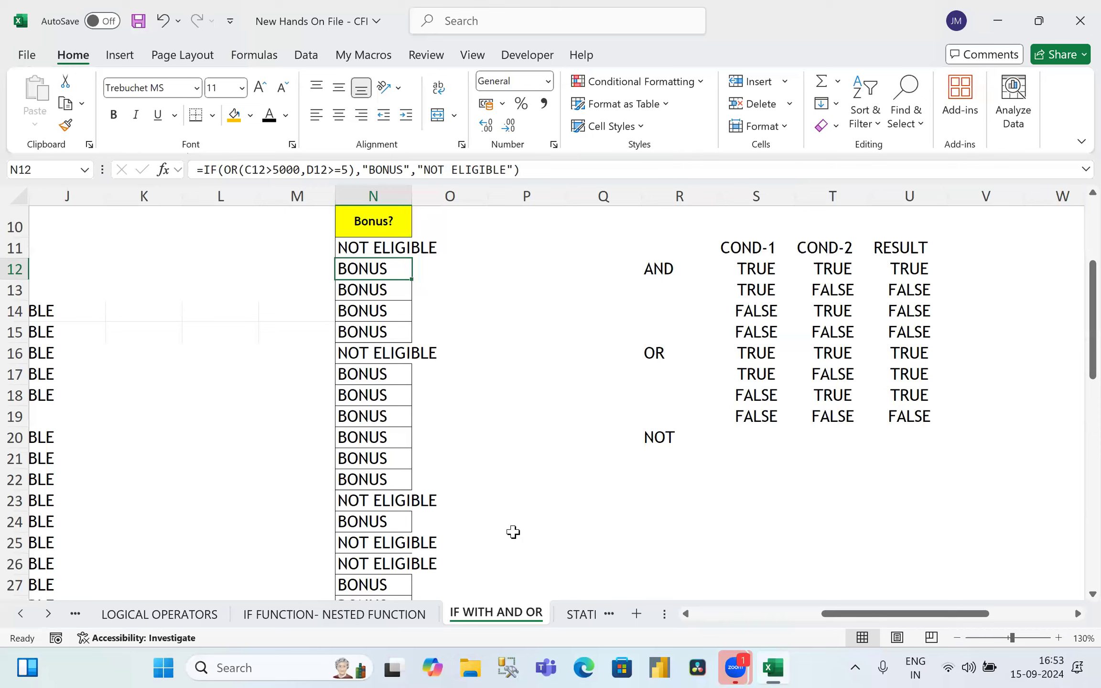
Step: Clear the NOT label from R20 and select the remaining AND/OR truth table from R11 to U19
left_click(659, 438)
key("Delete")
left_click_drag(750, 253, 890, 244)
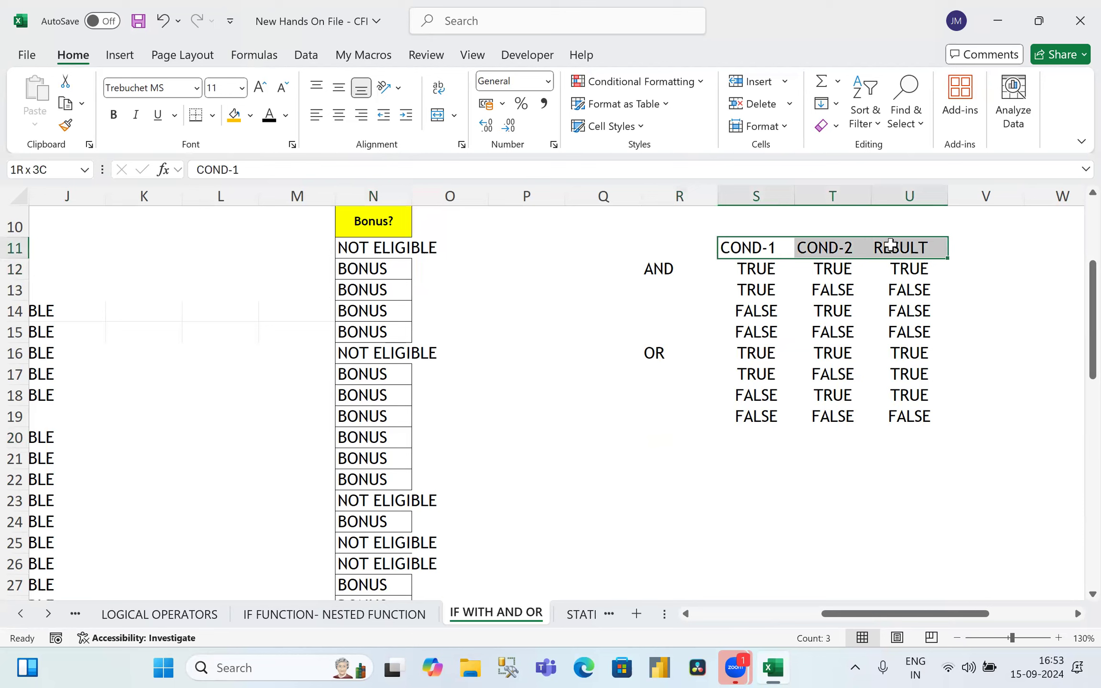
left_click_drag(688, 248, 900, 410)
left_click_drag(679, 478, 755, 521)
left_click(712, 544)
left_click_drag(874, 616, 550, 285)
left_click(554, 286)
left_click(496, 461)
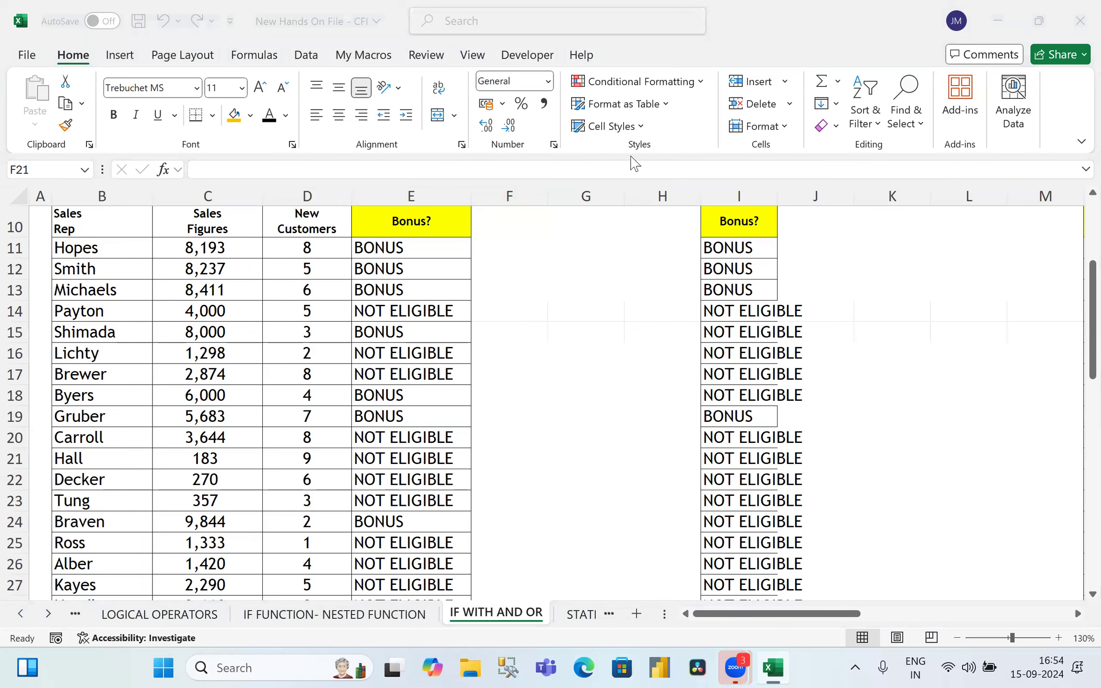
Step: Review the AND and OR truth table in R11:U19 by selecting the whole block again
left_click_drag(836, 616, 985, 631)
left_click(923, 457)
left_click(520, 248)
left_click_drag(662, 247, 769, 418)
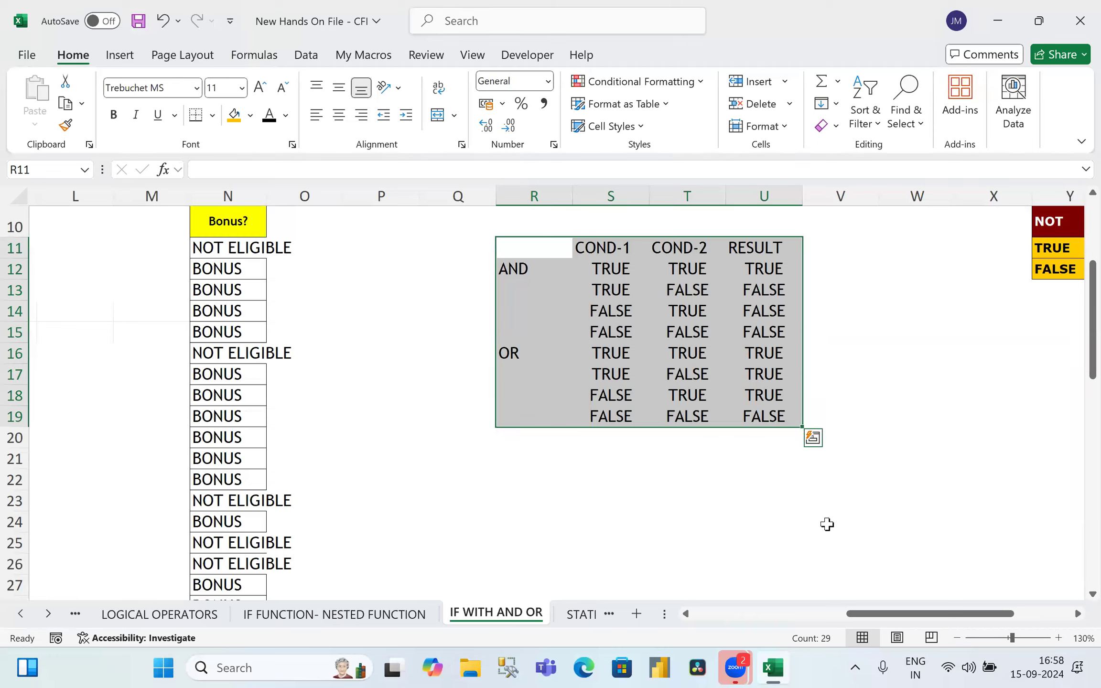
Step: Autofit the width of column I, the second Bonus? column, to its longest entry
left_click(621, 499)
left_click_drag(846, 619, 678, 614)
left_click(646, 356)
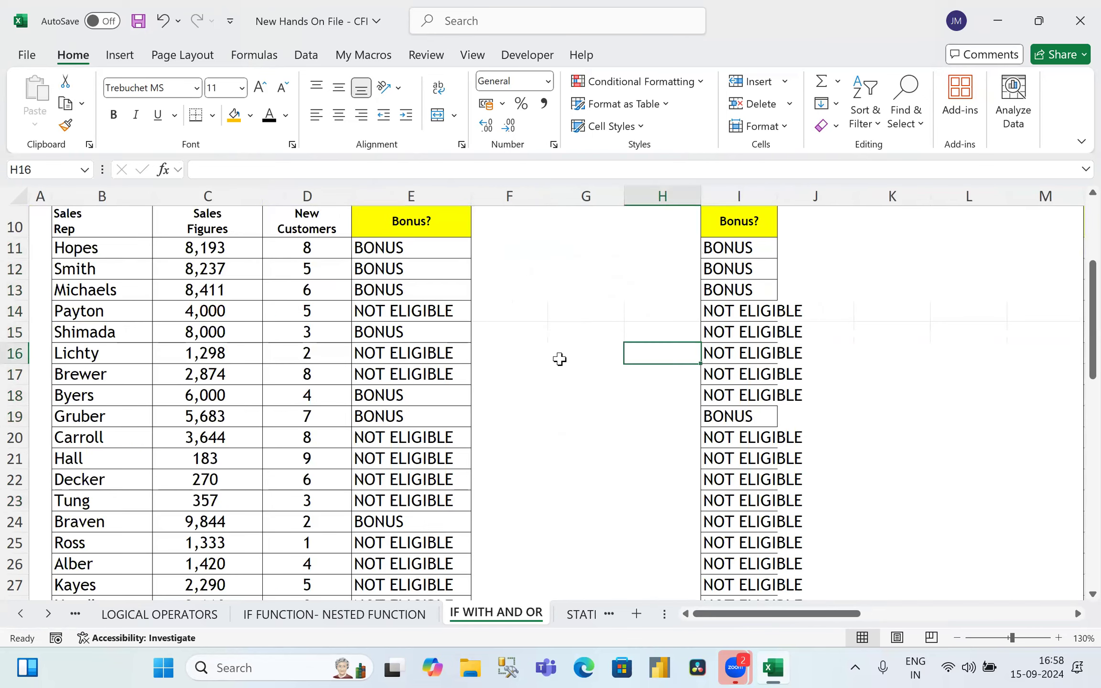
left_click(565, 288)
left_click(410, 338)
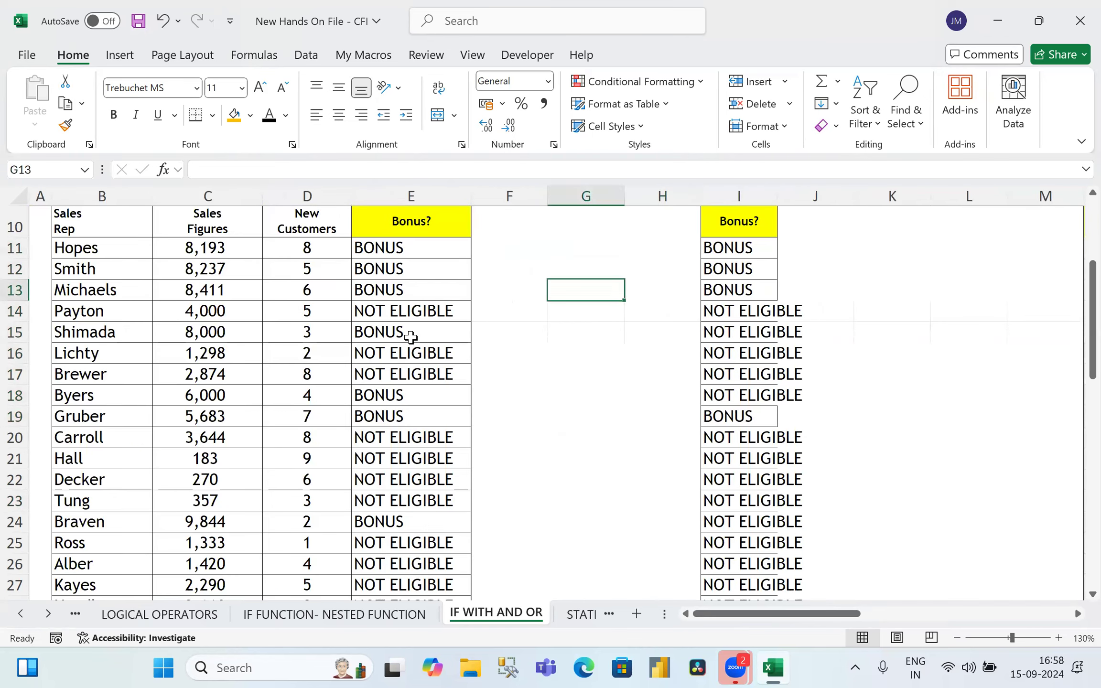
left_click(554, 374)
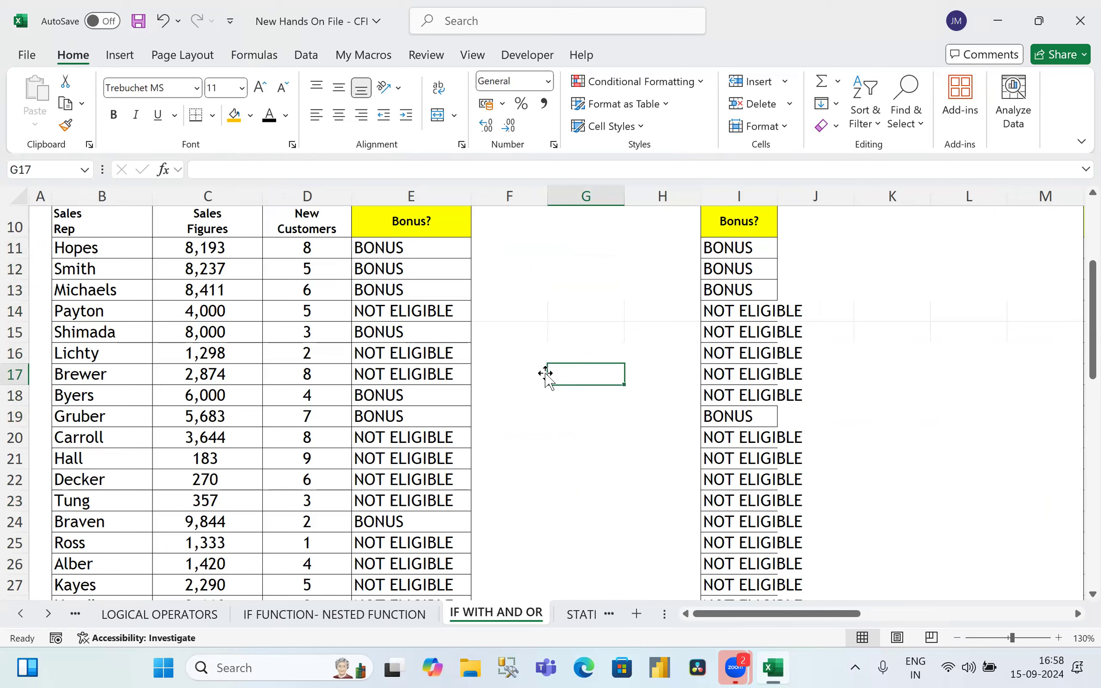
double_click(777, 196)
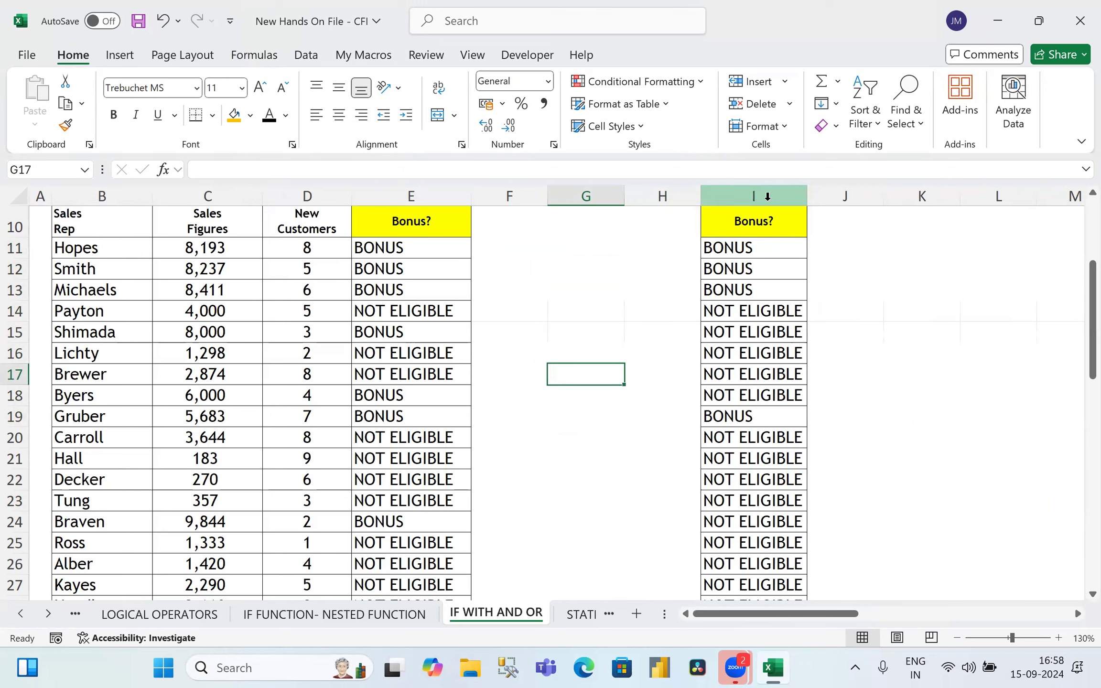
left_click(486, 290)
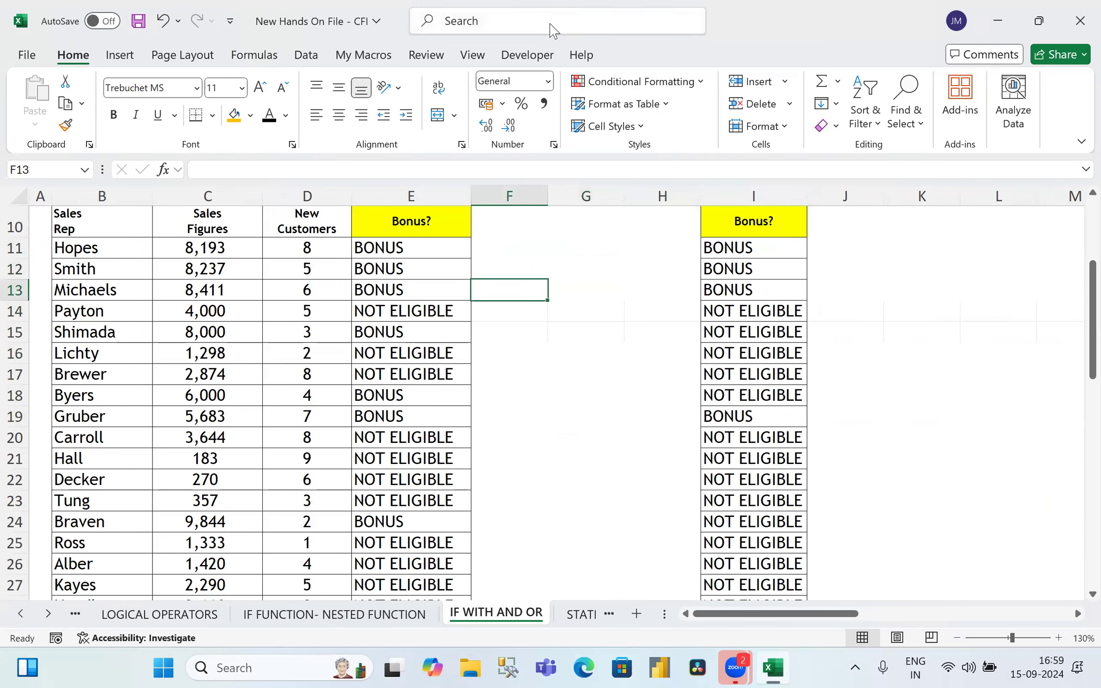